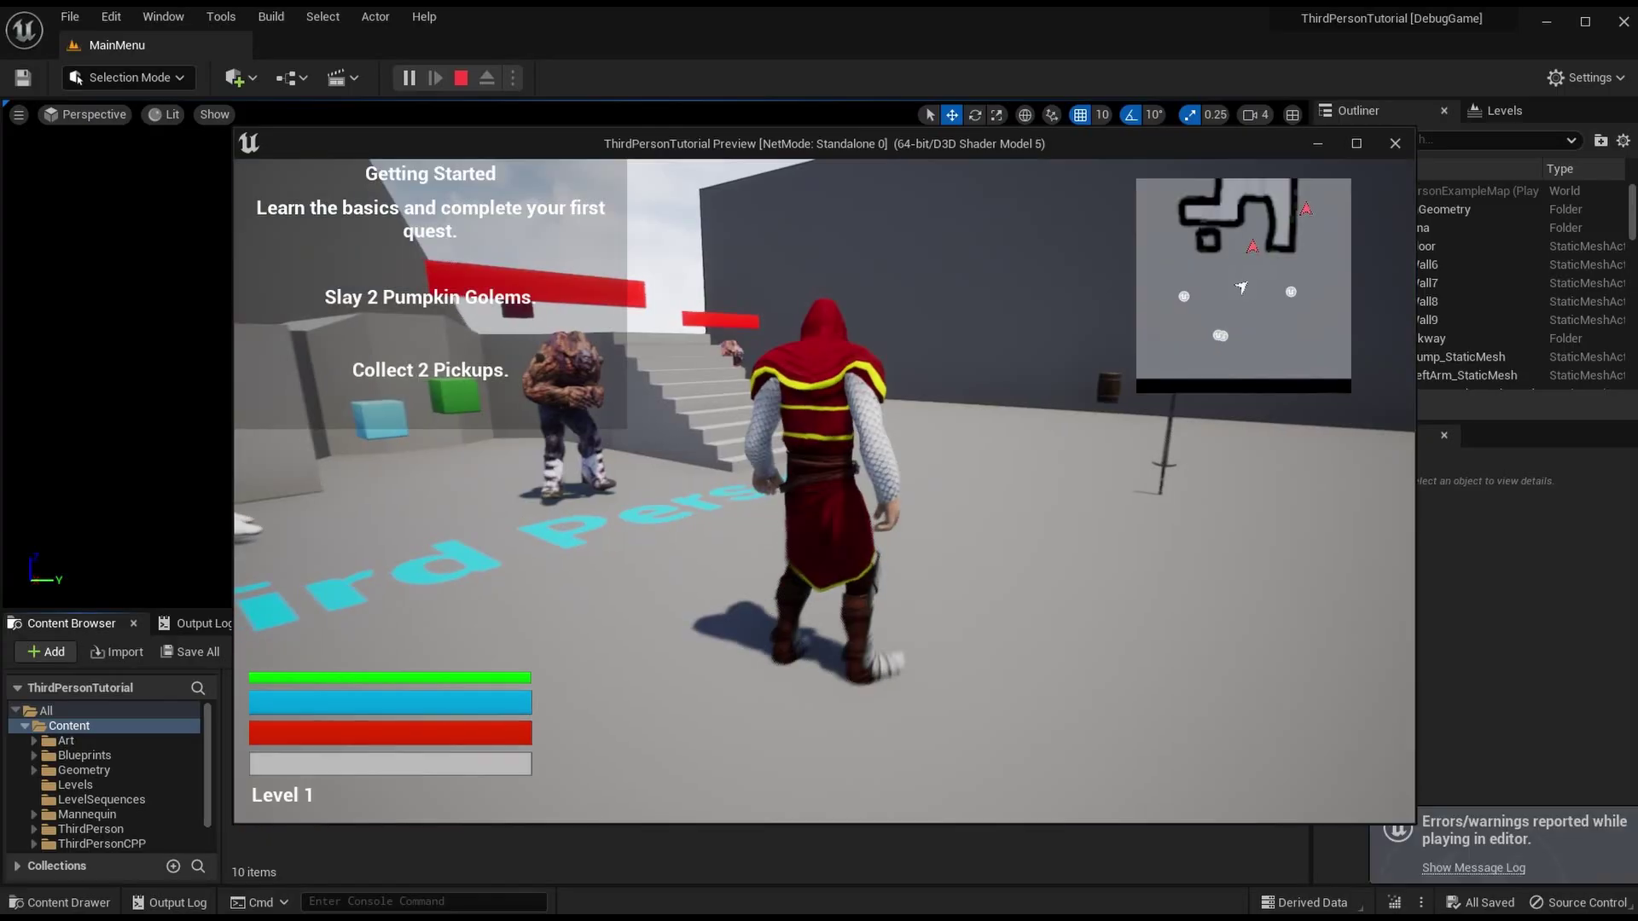
Step: Play-test character movement by running up the stairs, across the raised walkway and around the floating green cube
{"action": "key", "text": "w"}
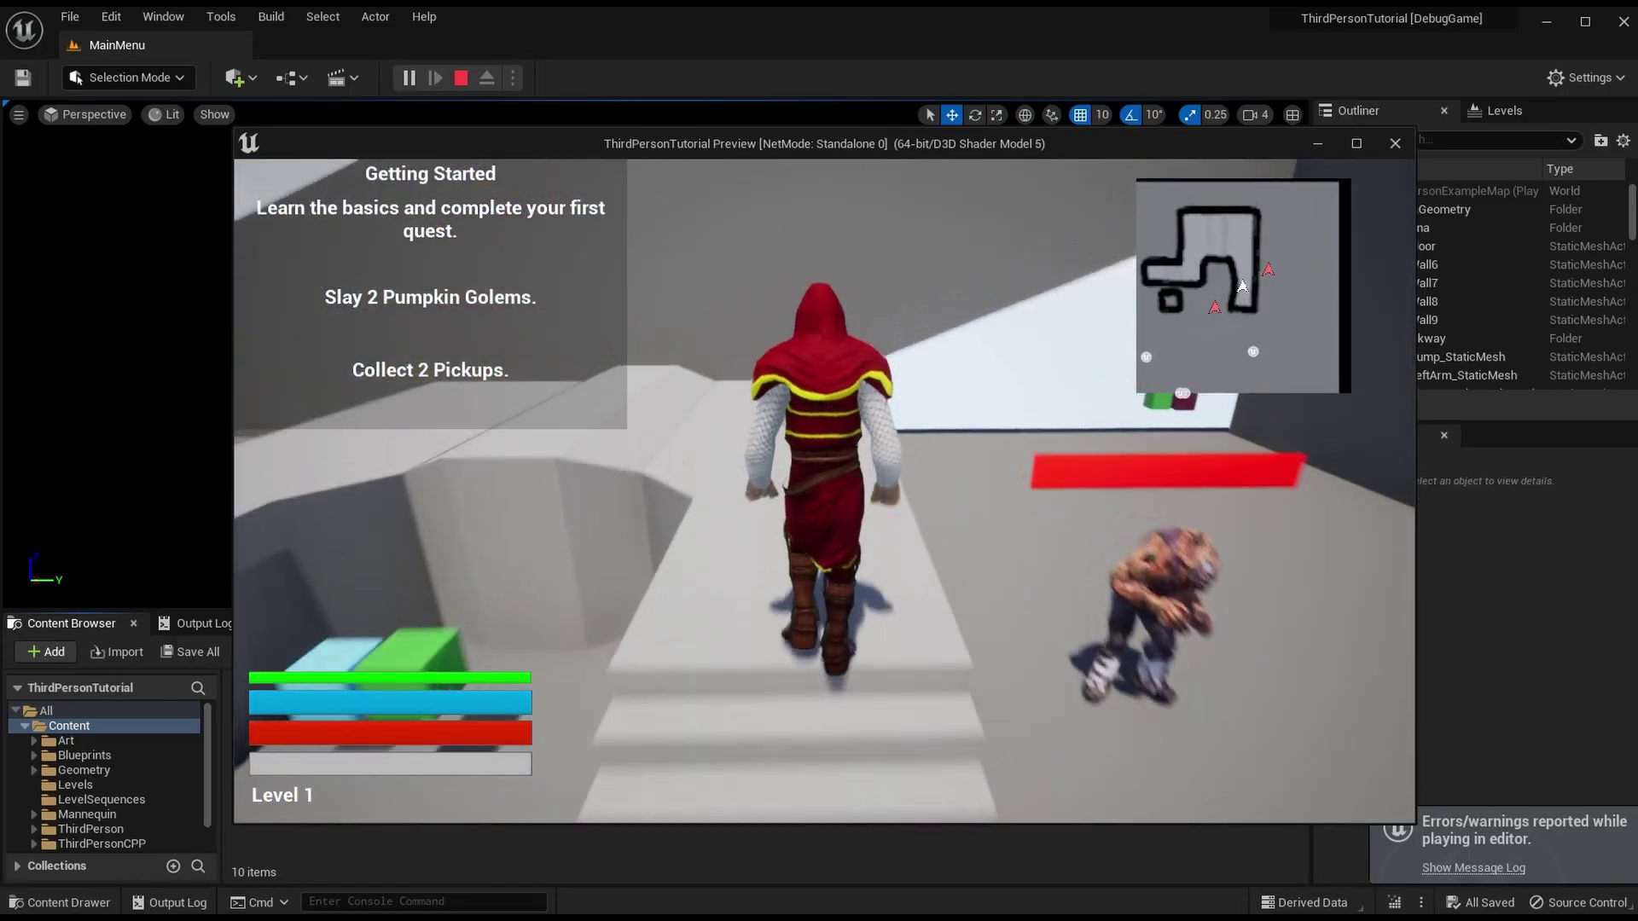
{"action": "key", "text": "w"}
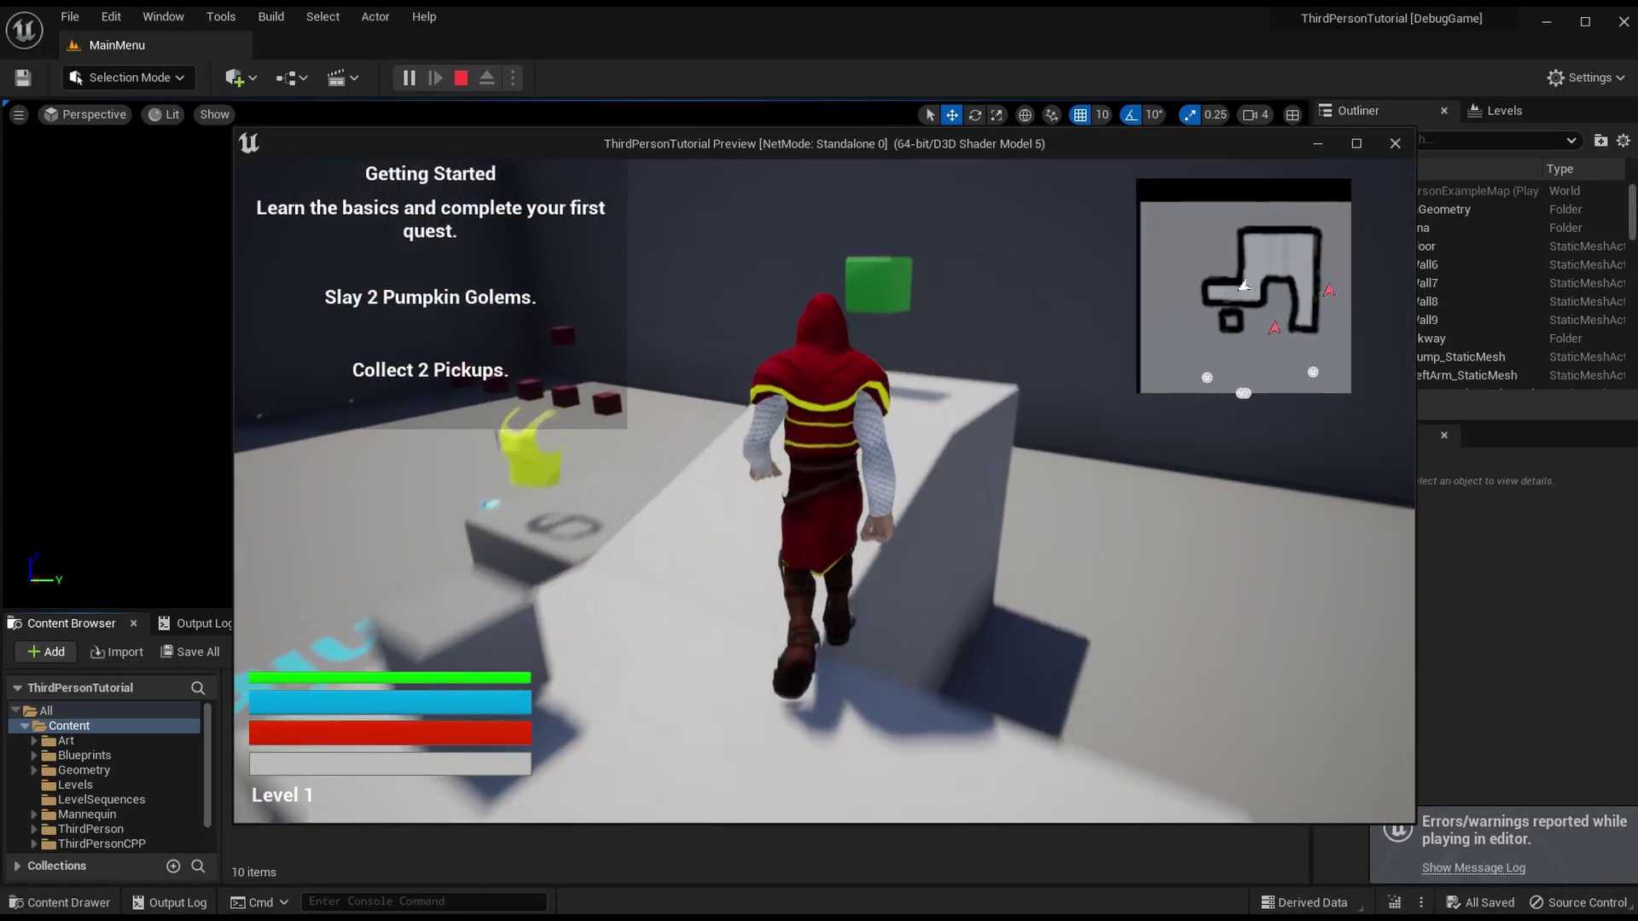
{"action": "key", "text": "w"}
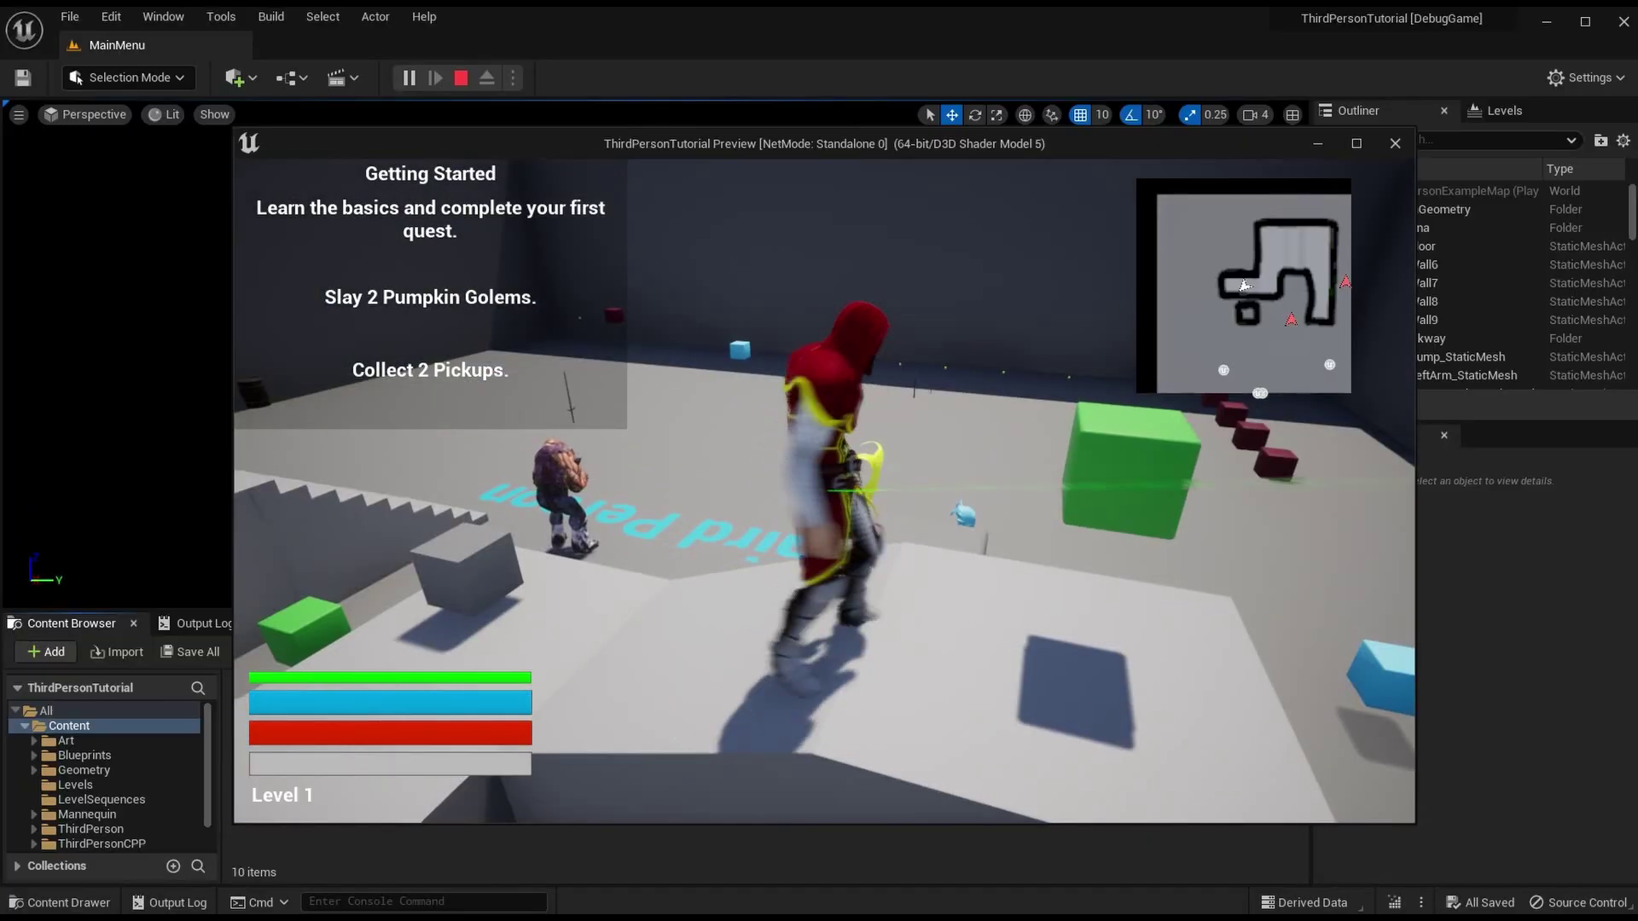
{"action": "key", "text": "w"}
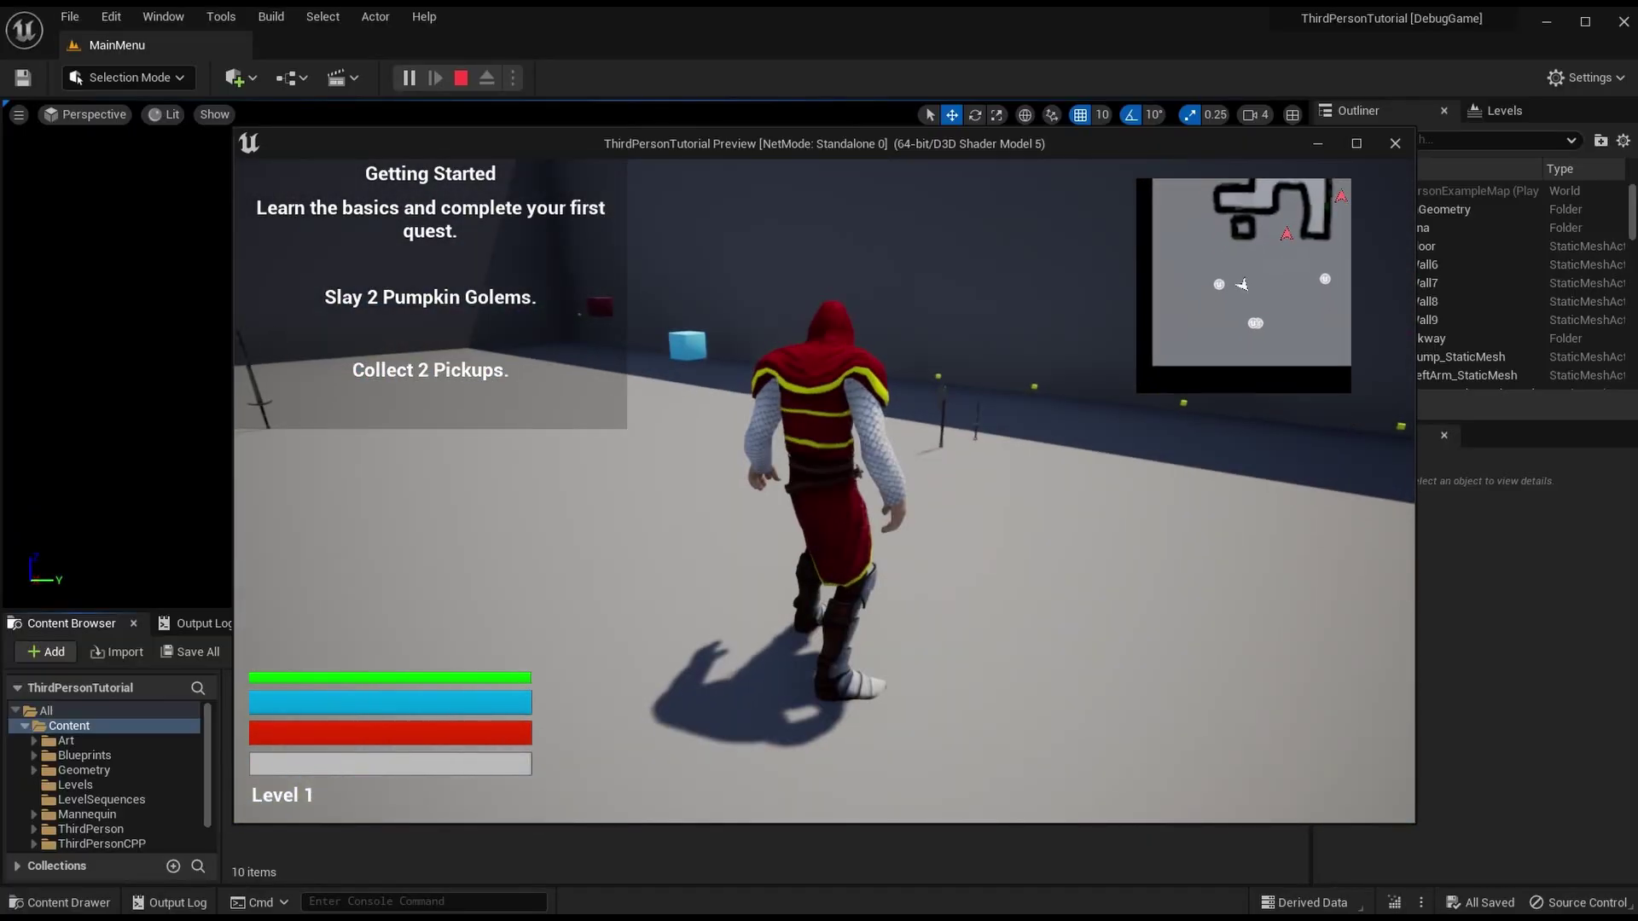
{"action": "key", "text": "w"}
{"action": "key", "text": "w"}
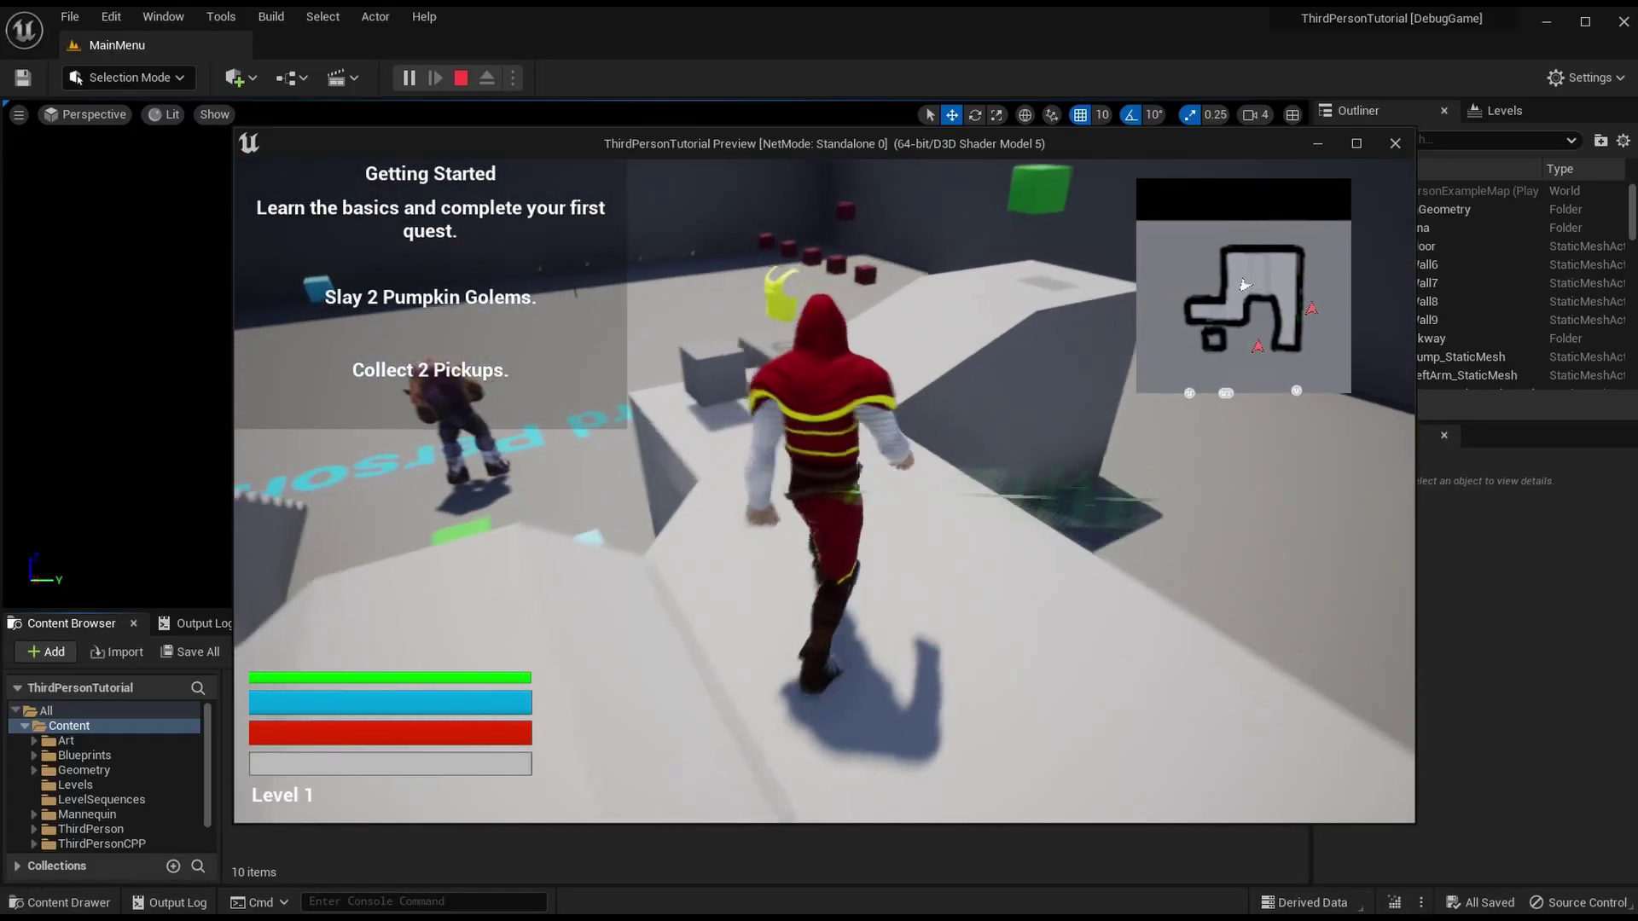
{"action": "key", "text": "w"}
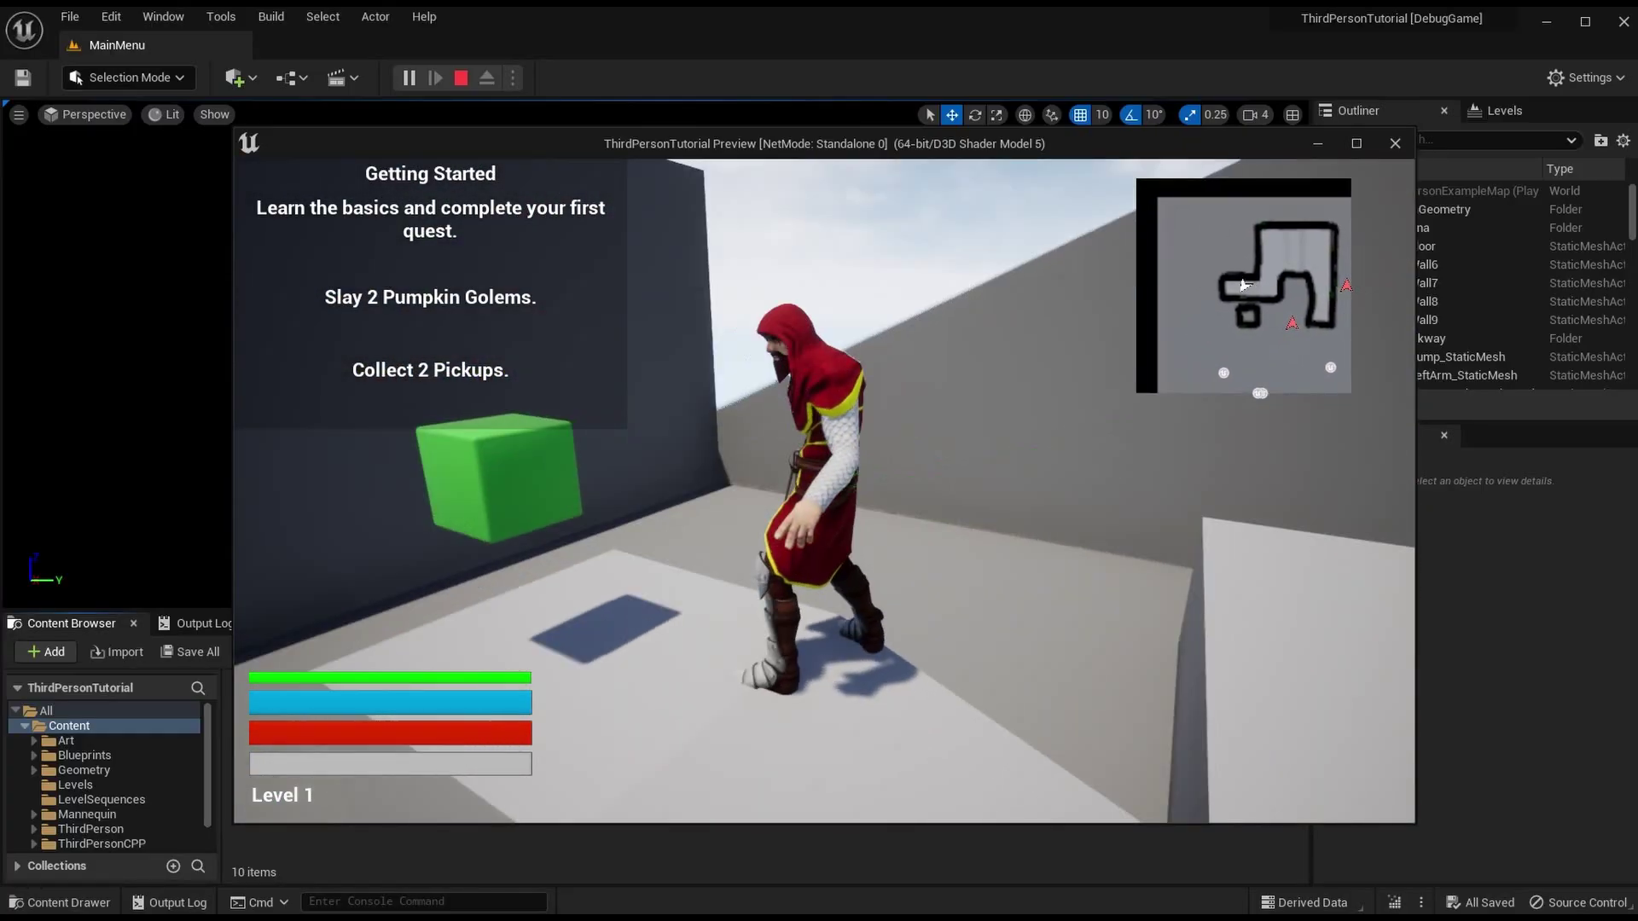
{"action": "key", "text": "w"}
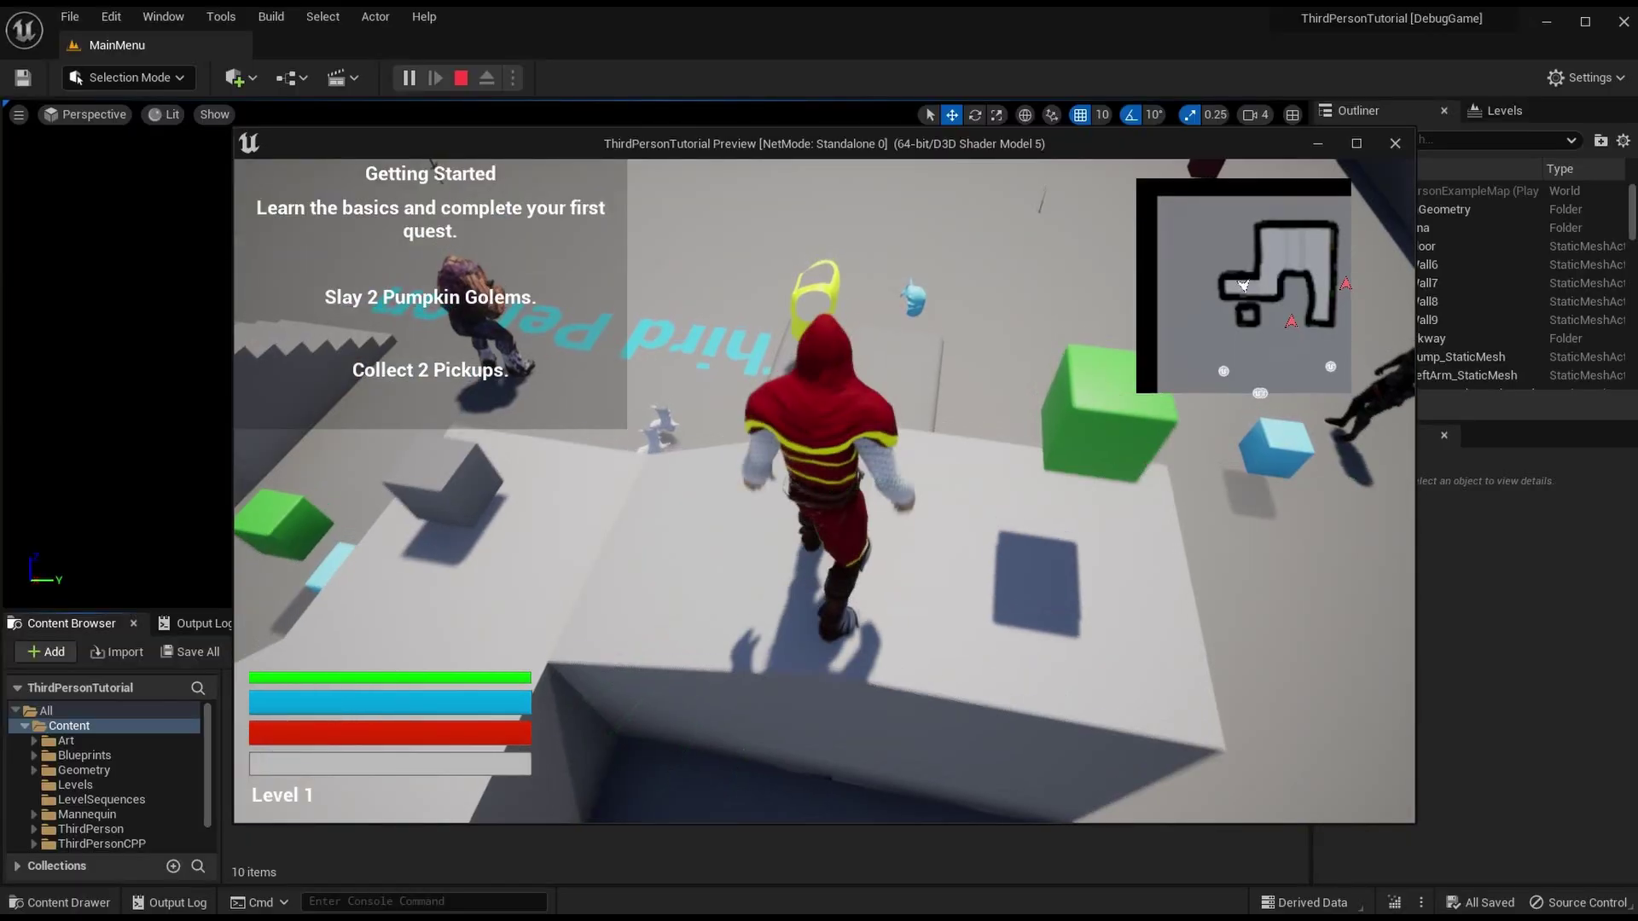
Step: Jump down from the platform and run past the Basic Helmet, Basic Axe and Basic Sword to check their pickup prompts
{"action": "key", "text": "space"}
{"action": "key", "text": "w"}
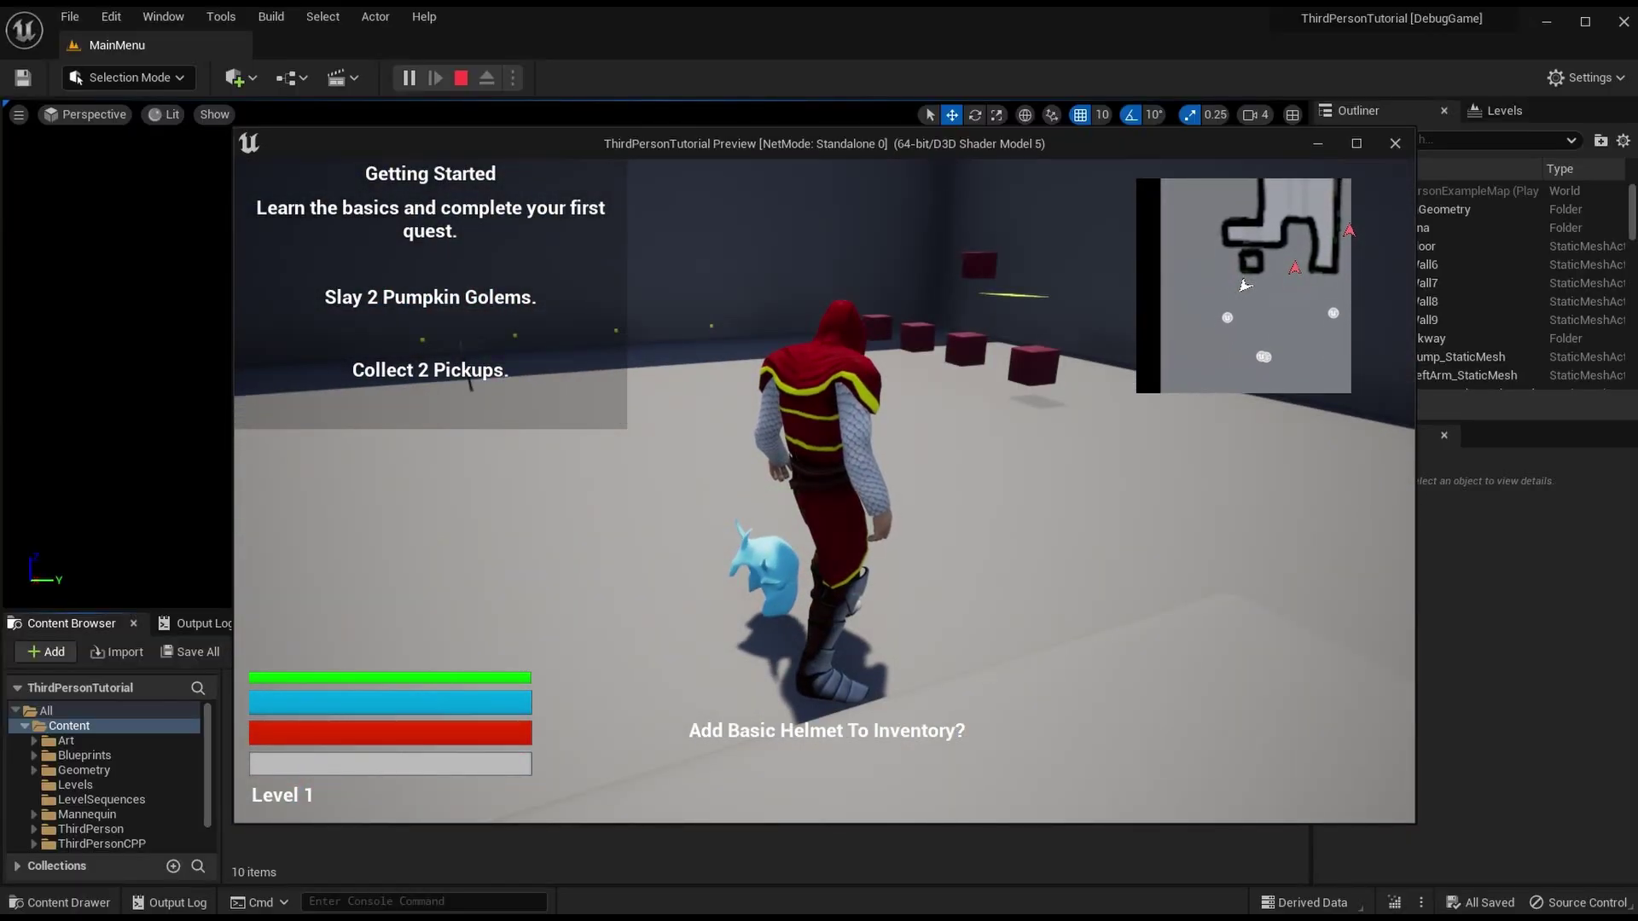
{"action": "key", "text": "w"}
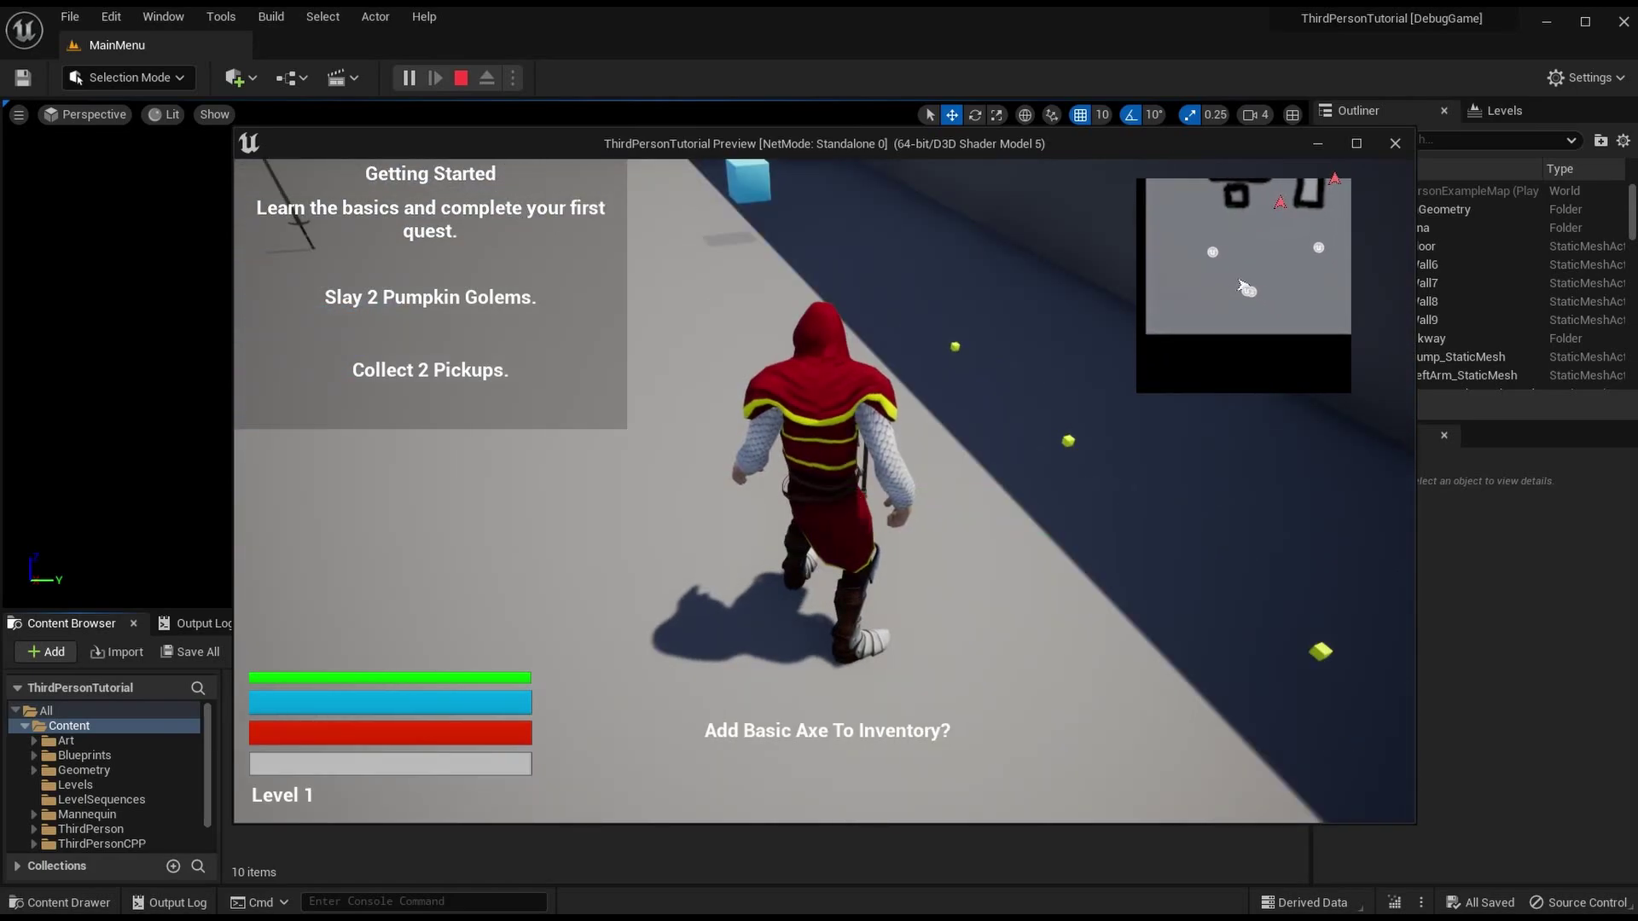
{"action": "key", "text": "w"}
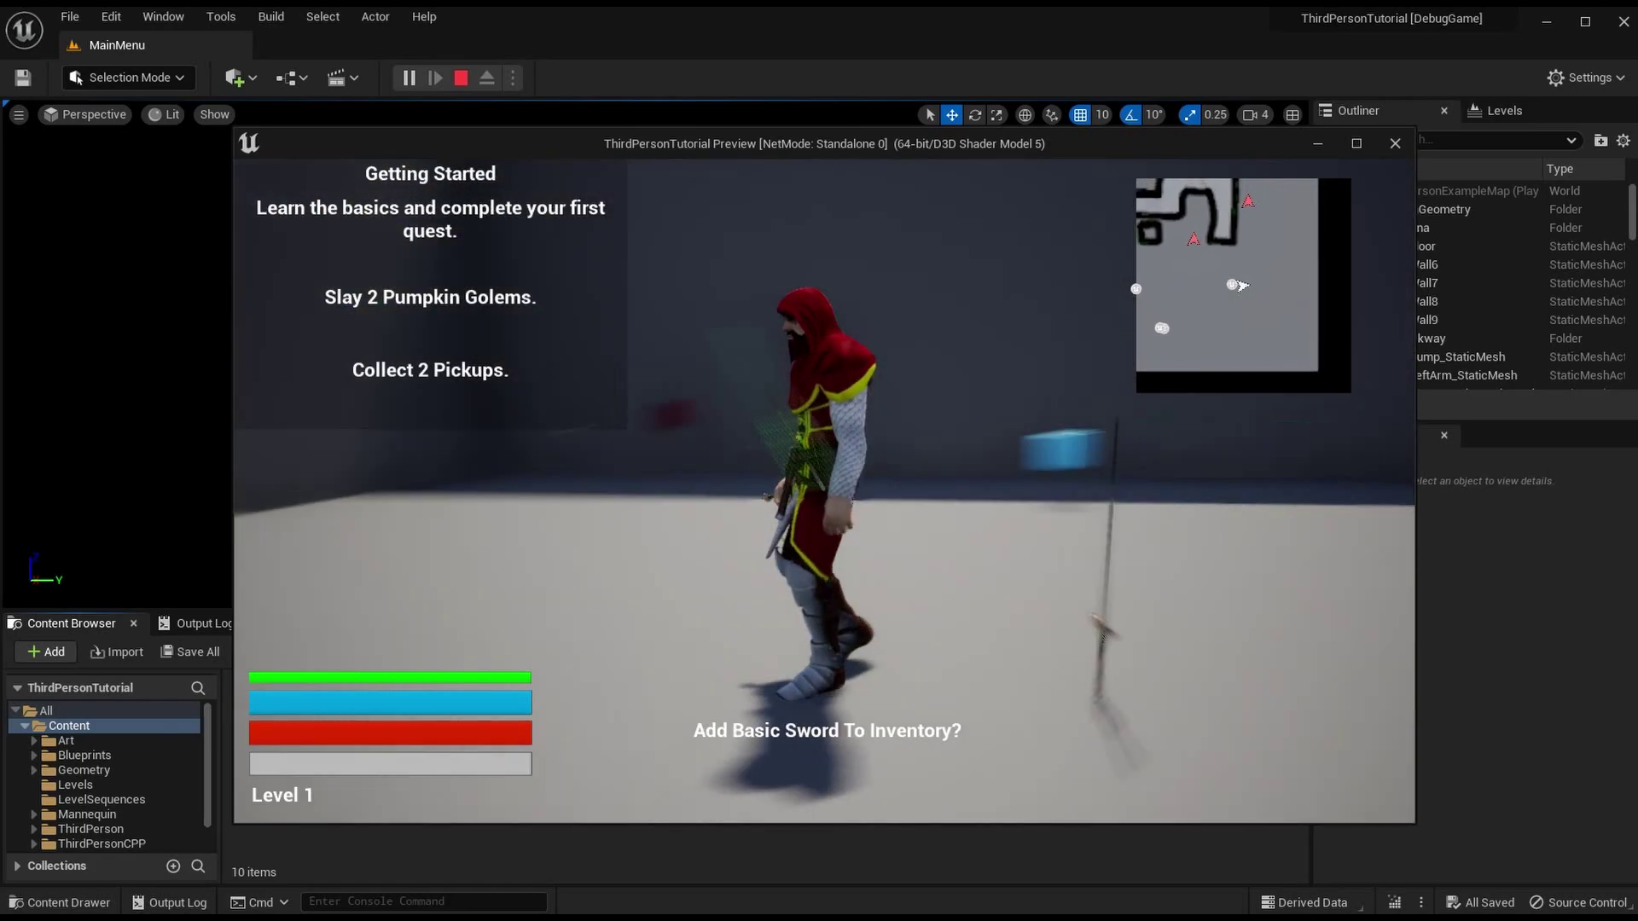
{"action": "key", "text": "w"}
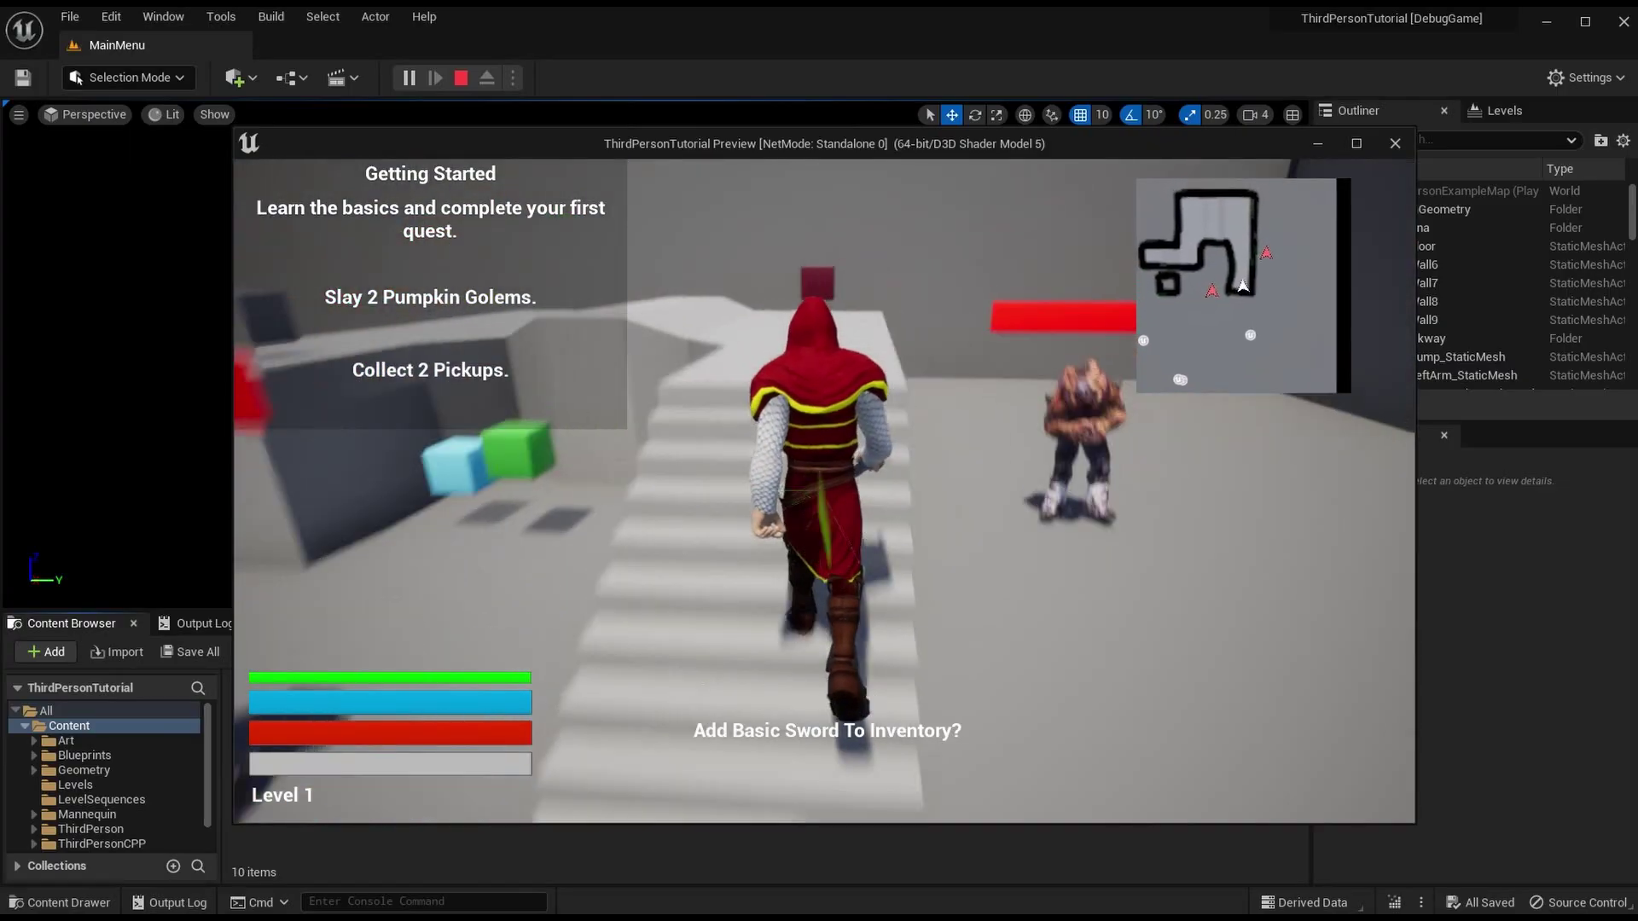
{"action": "key", "text": "w"}
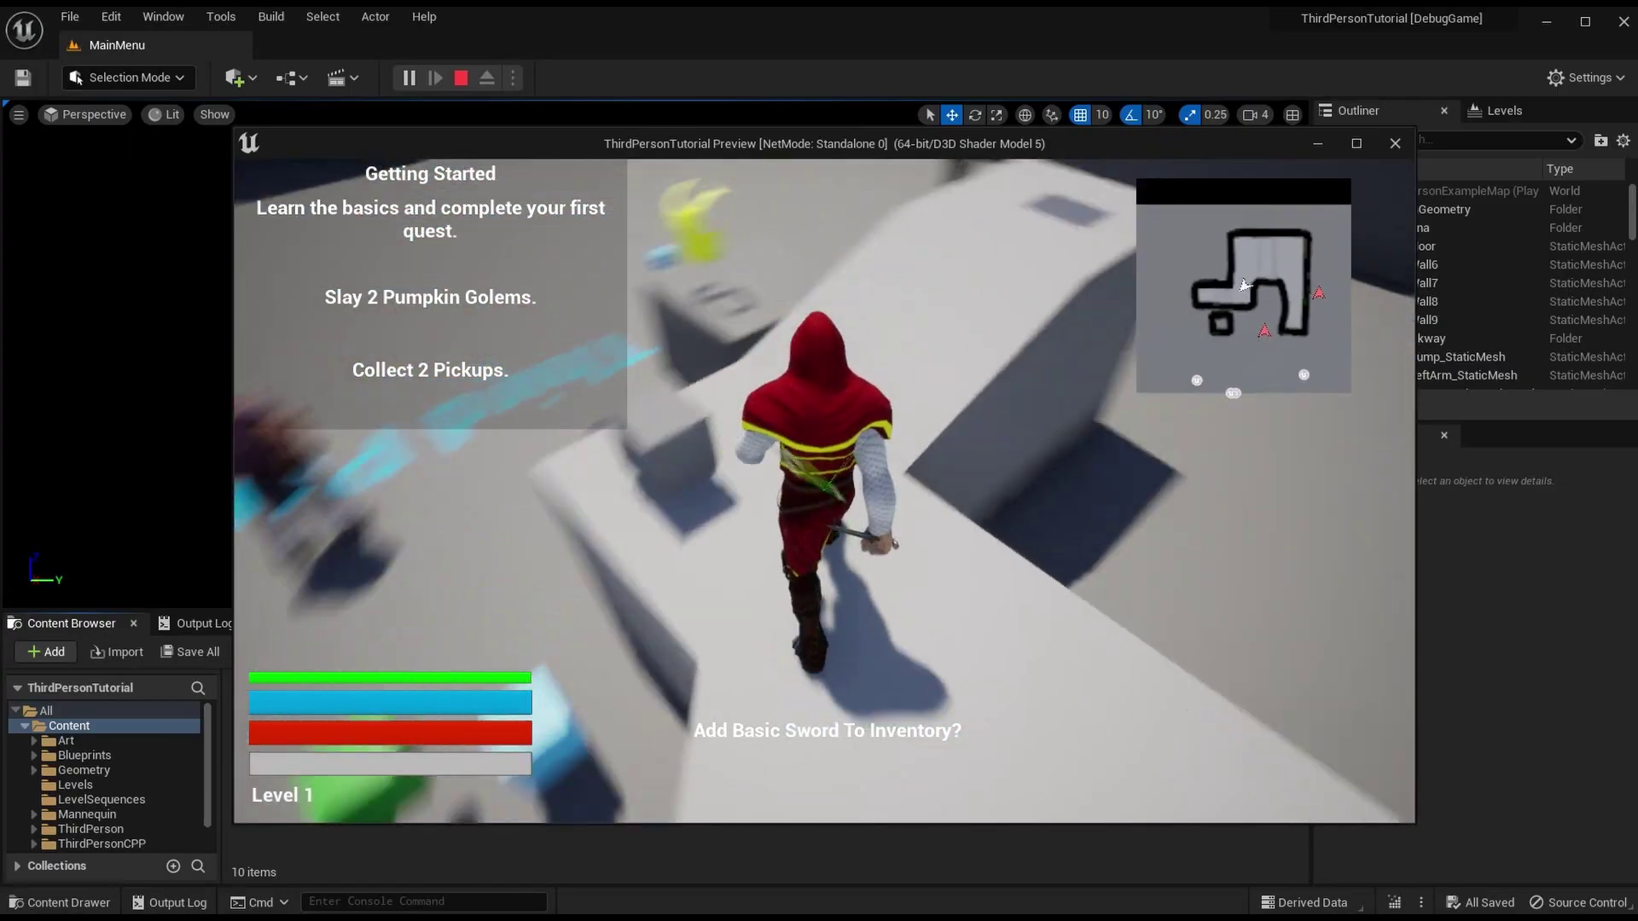
Step: Run around the arena floor past the Basic Dagger and the row of red cubes, collecting one quest pickup
{"action": "key", "text": "w"}
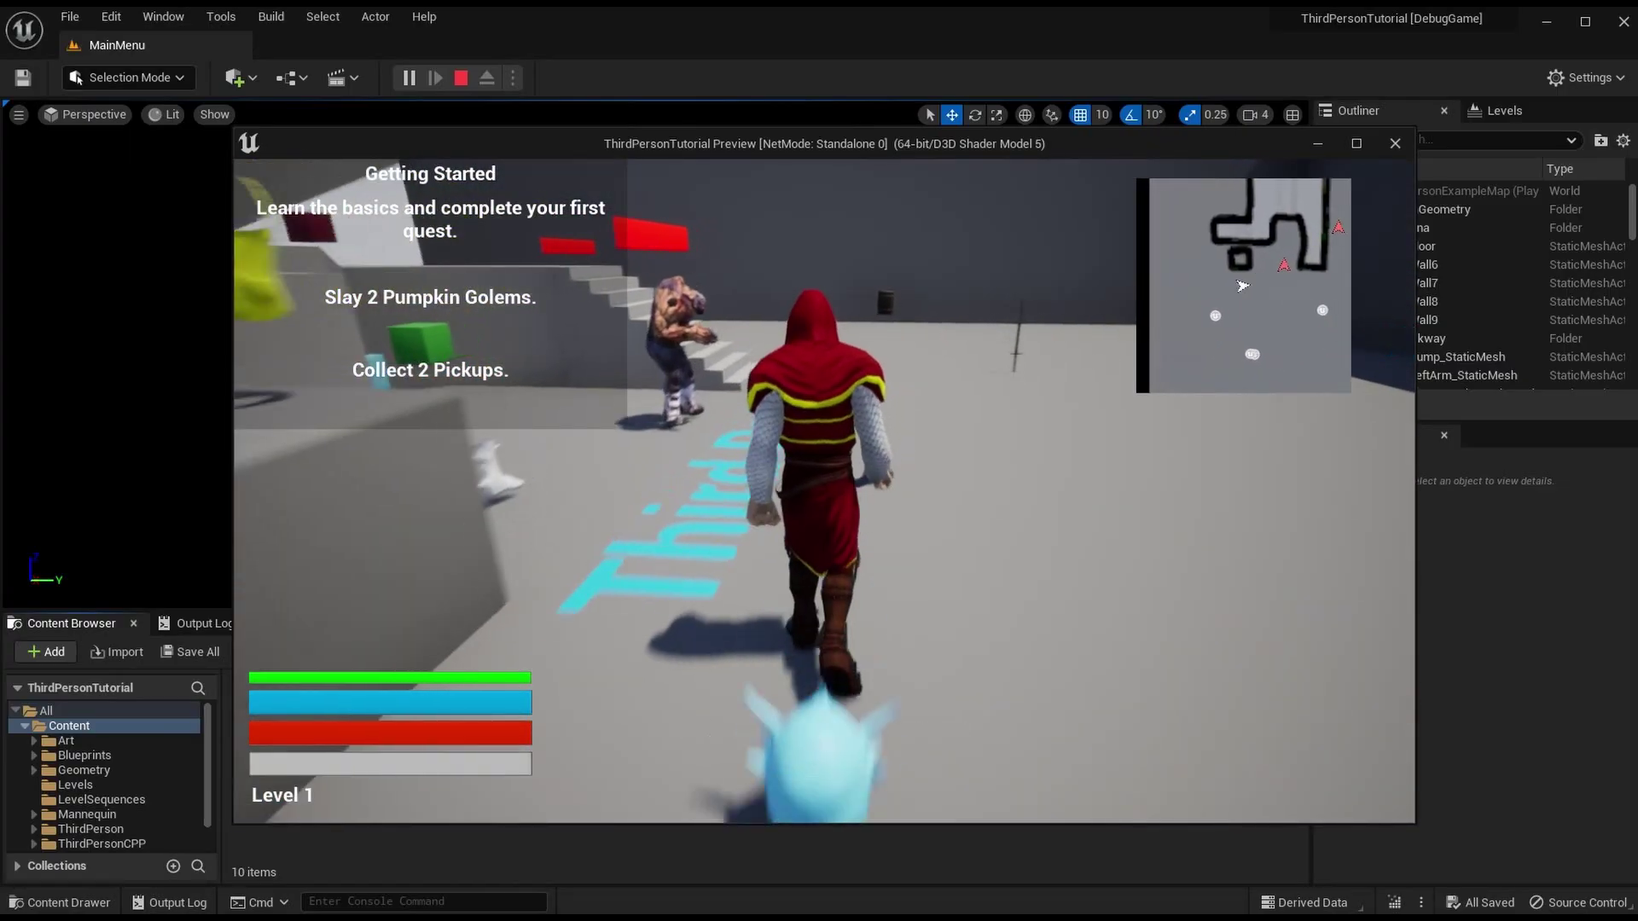
{"action": "key", "text": "w"}
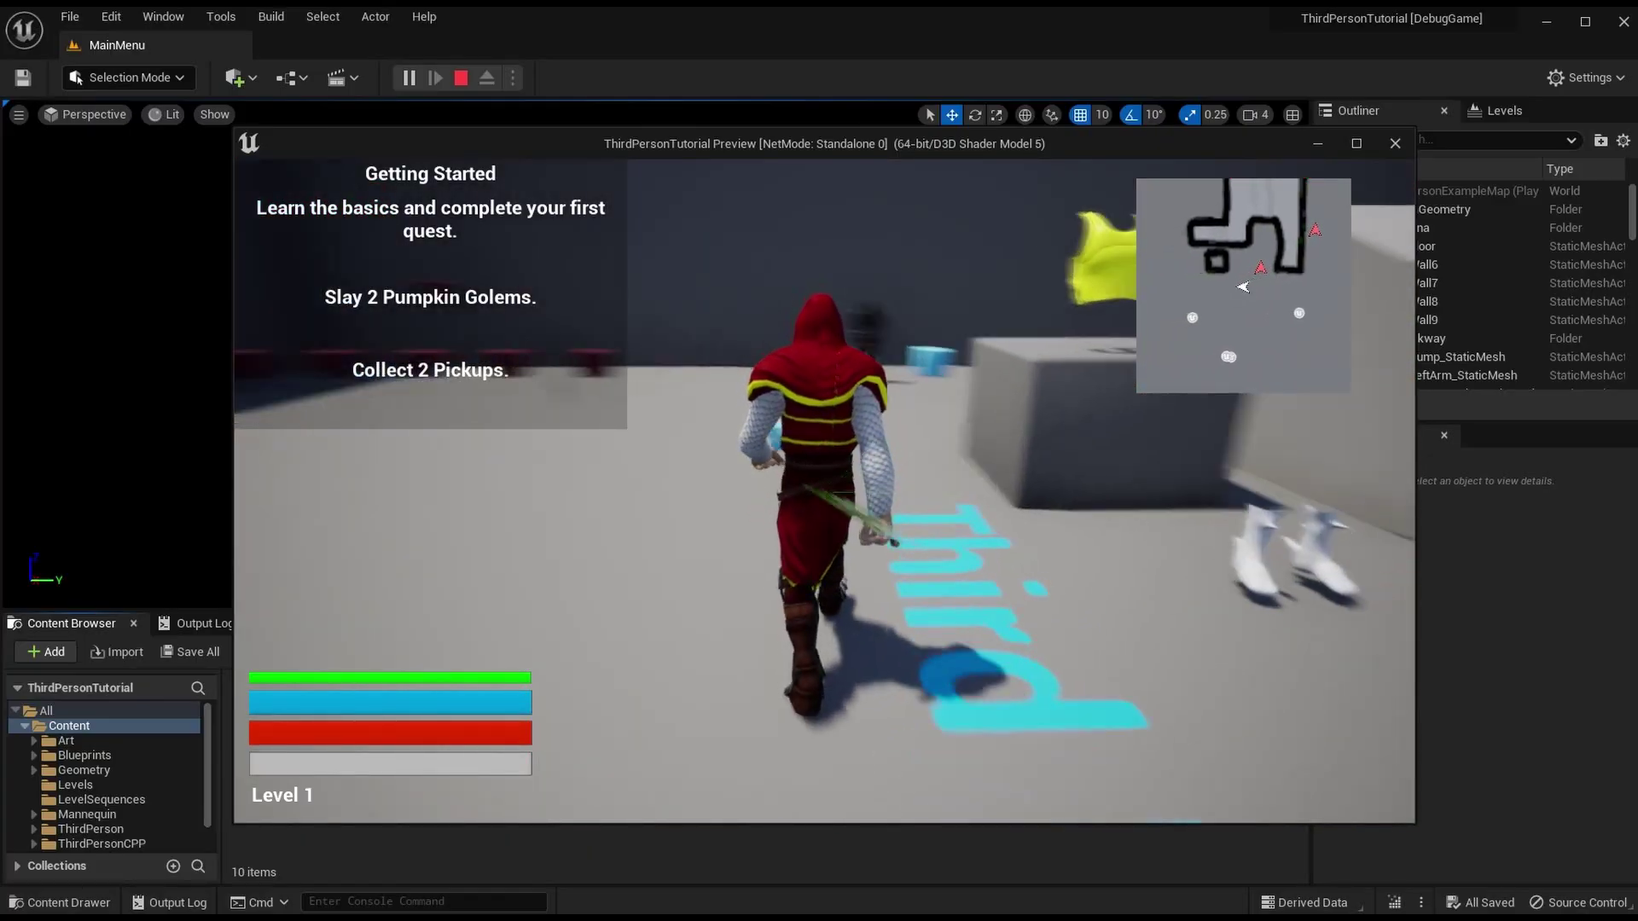
{"action": "key", "text": "w"}
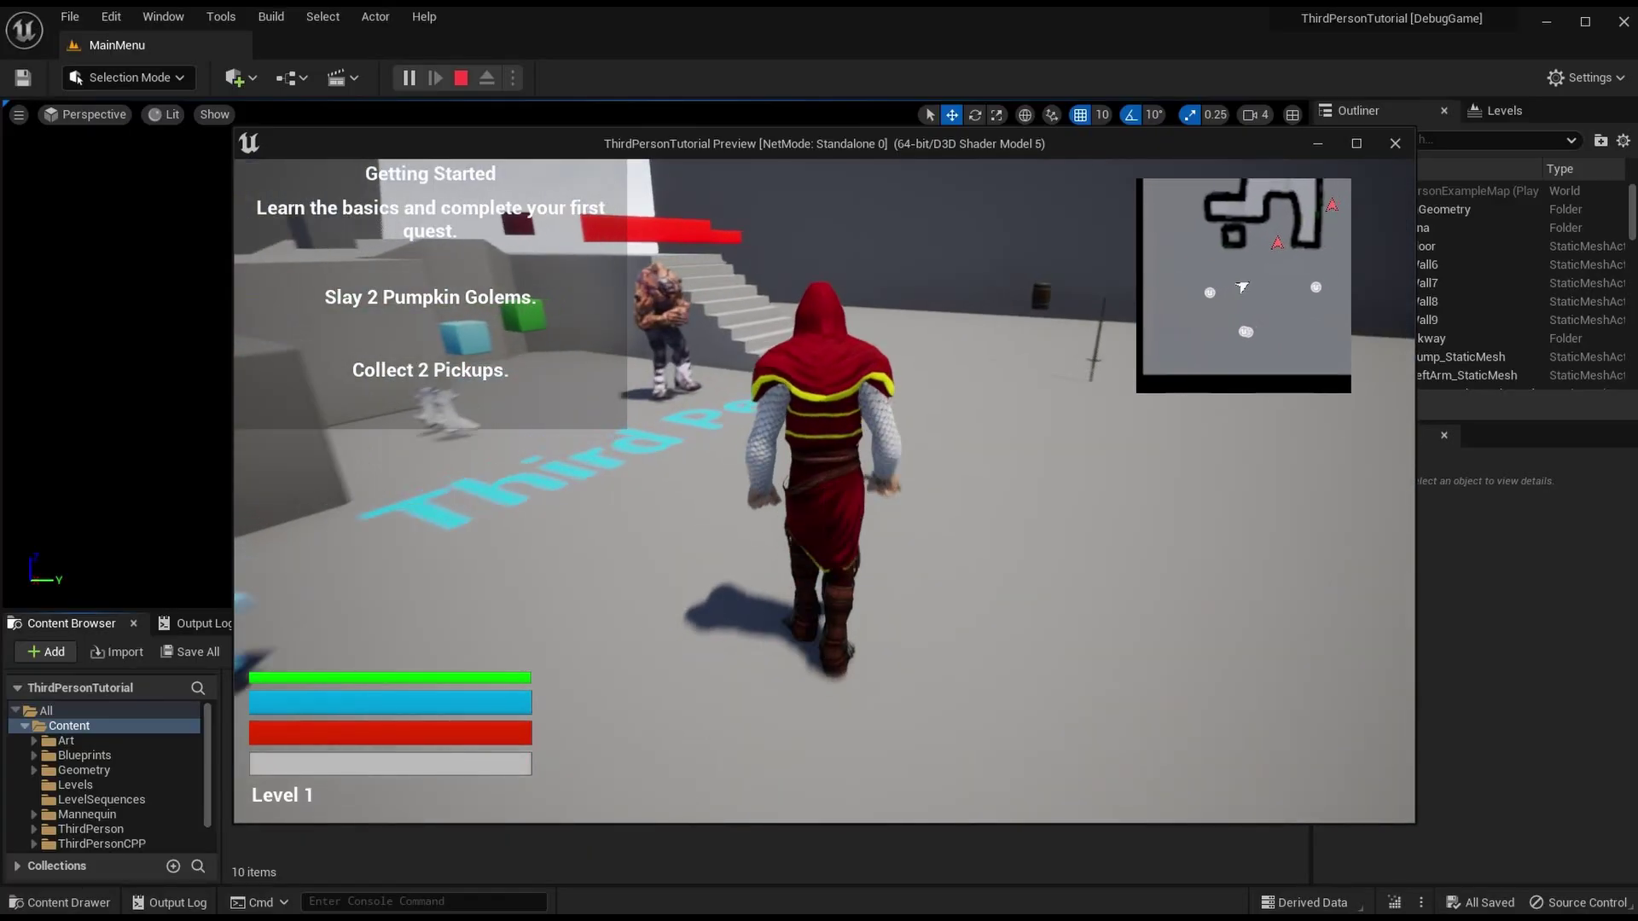
{"action": "key", "text": "w"}
{"action": "key", "text": "w"}
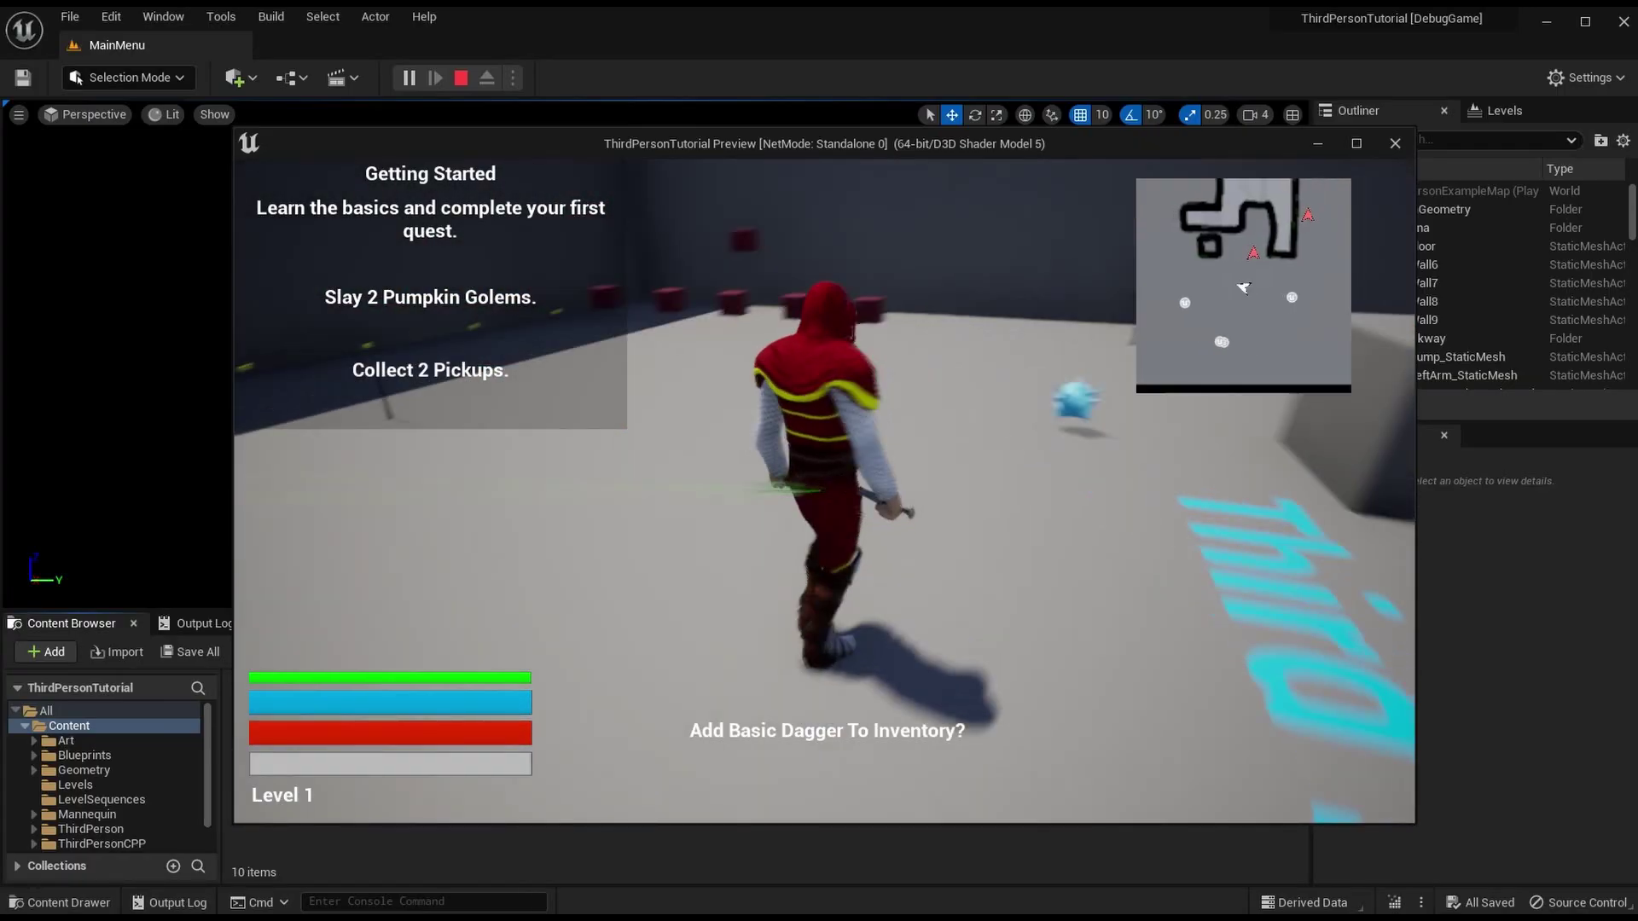
{"action": "key", "text": "w"}
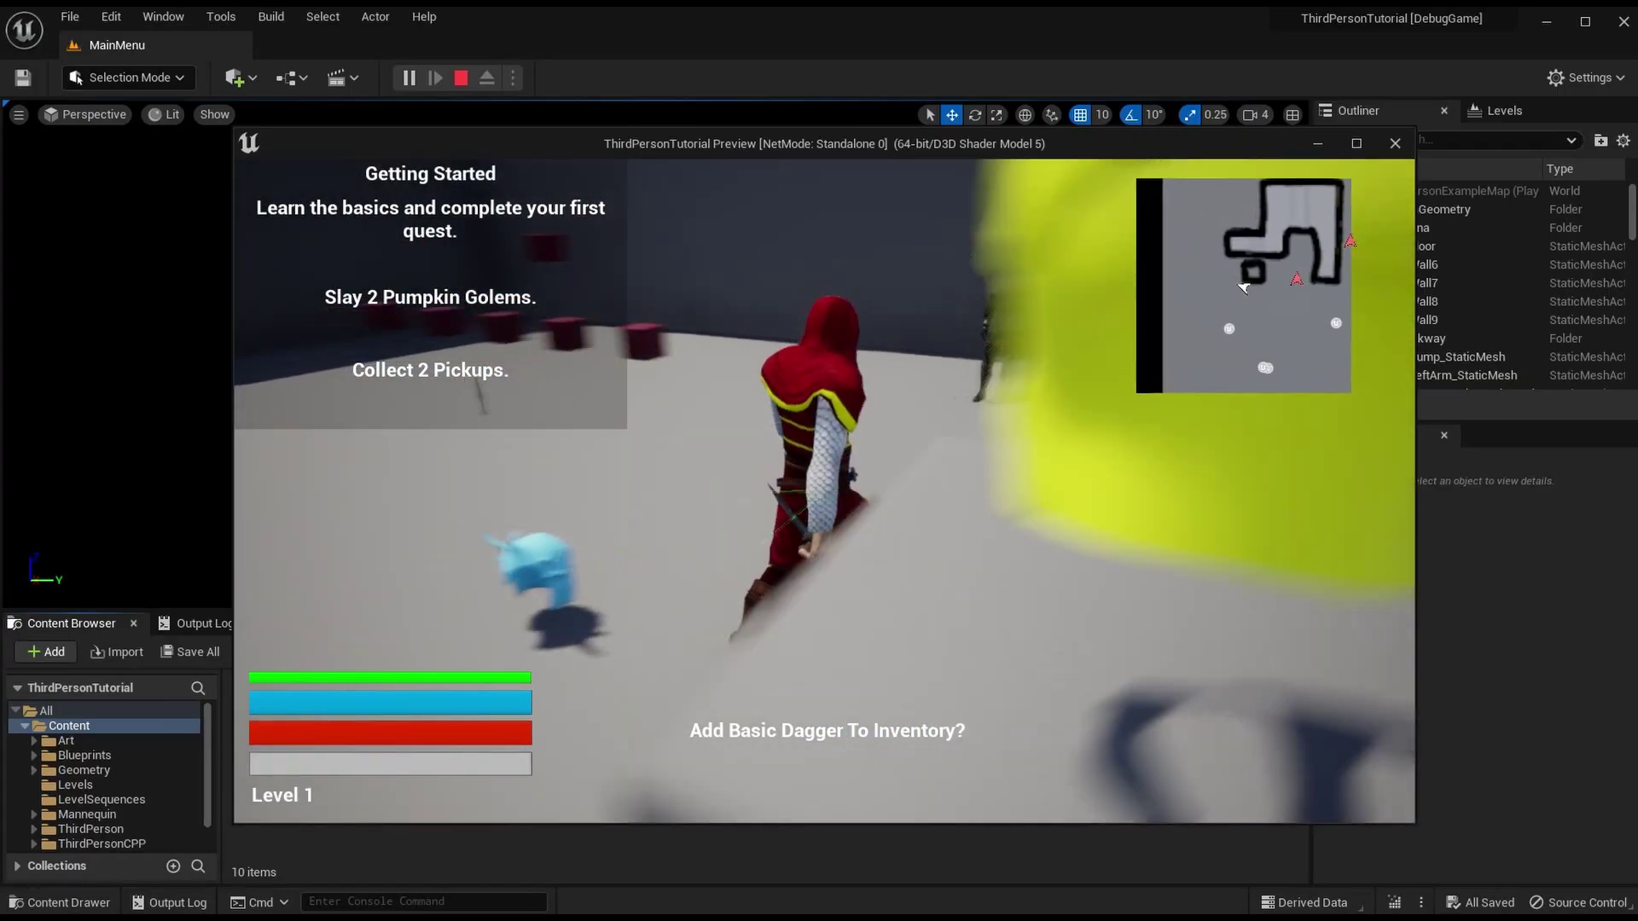
{"action": "key", "text": "w"}
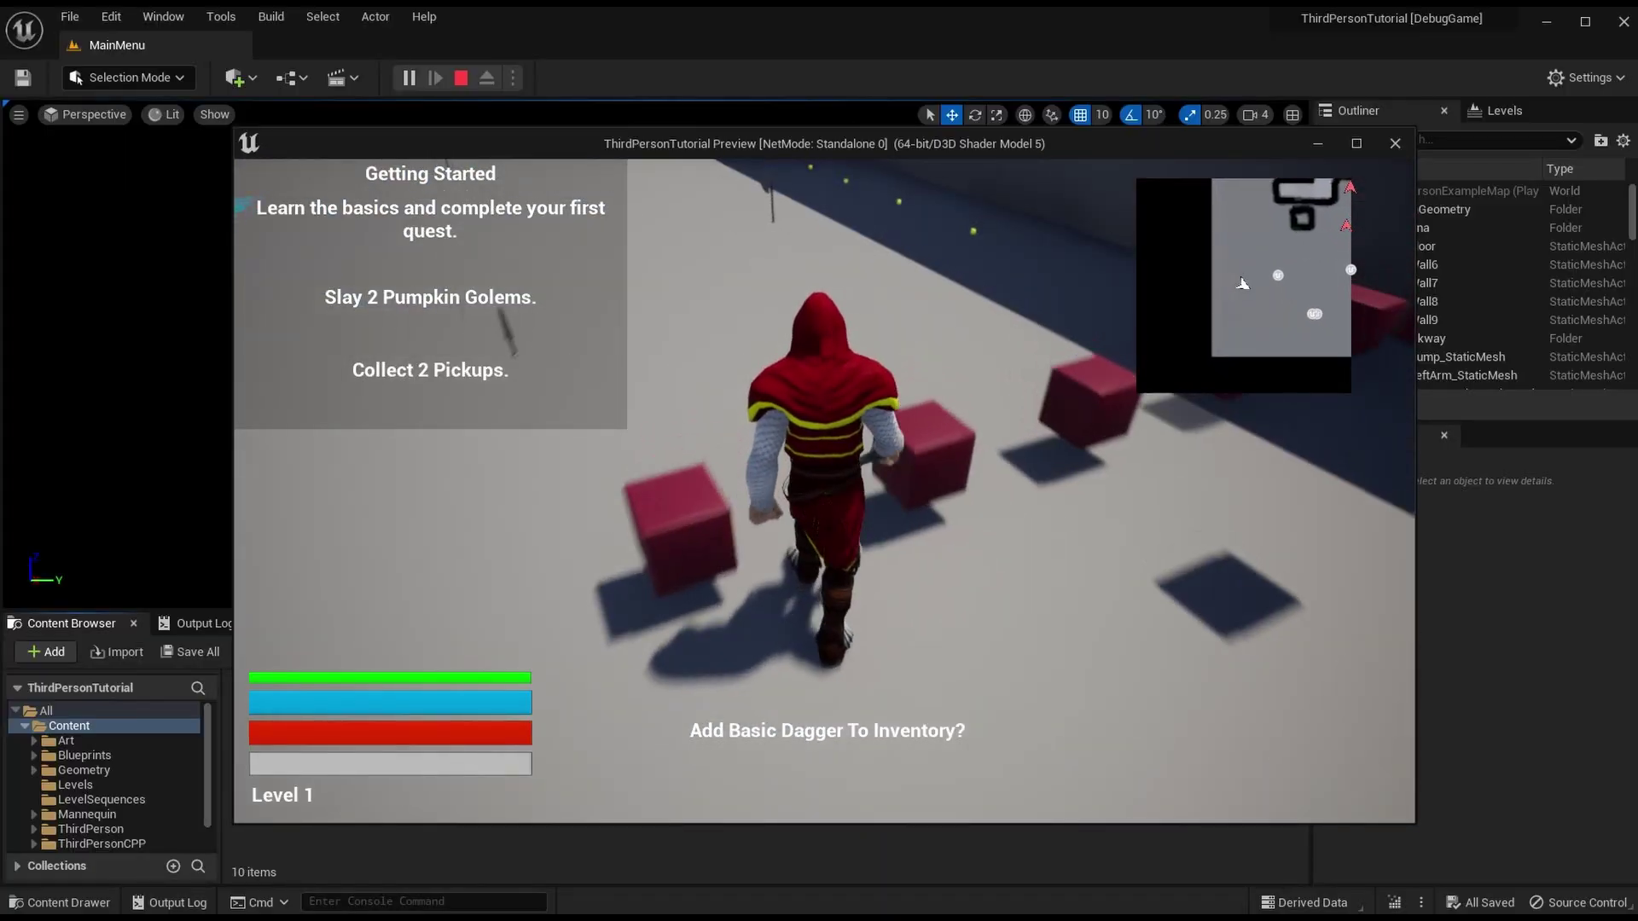
{"action": "key", "text": "w"}
{"action": "key", "text": "w"}
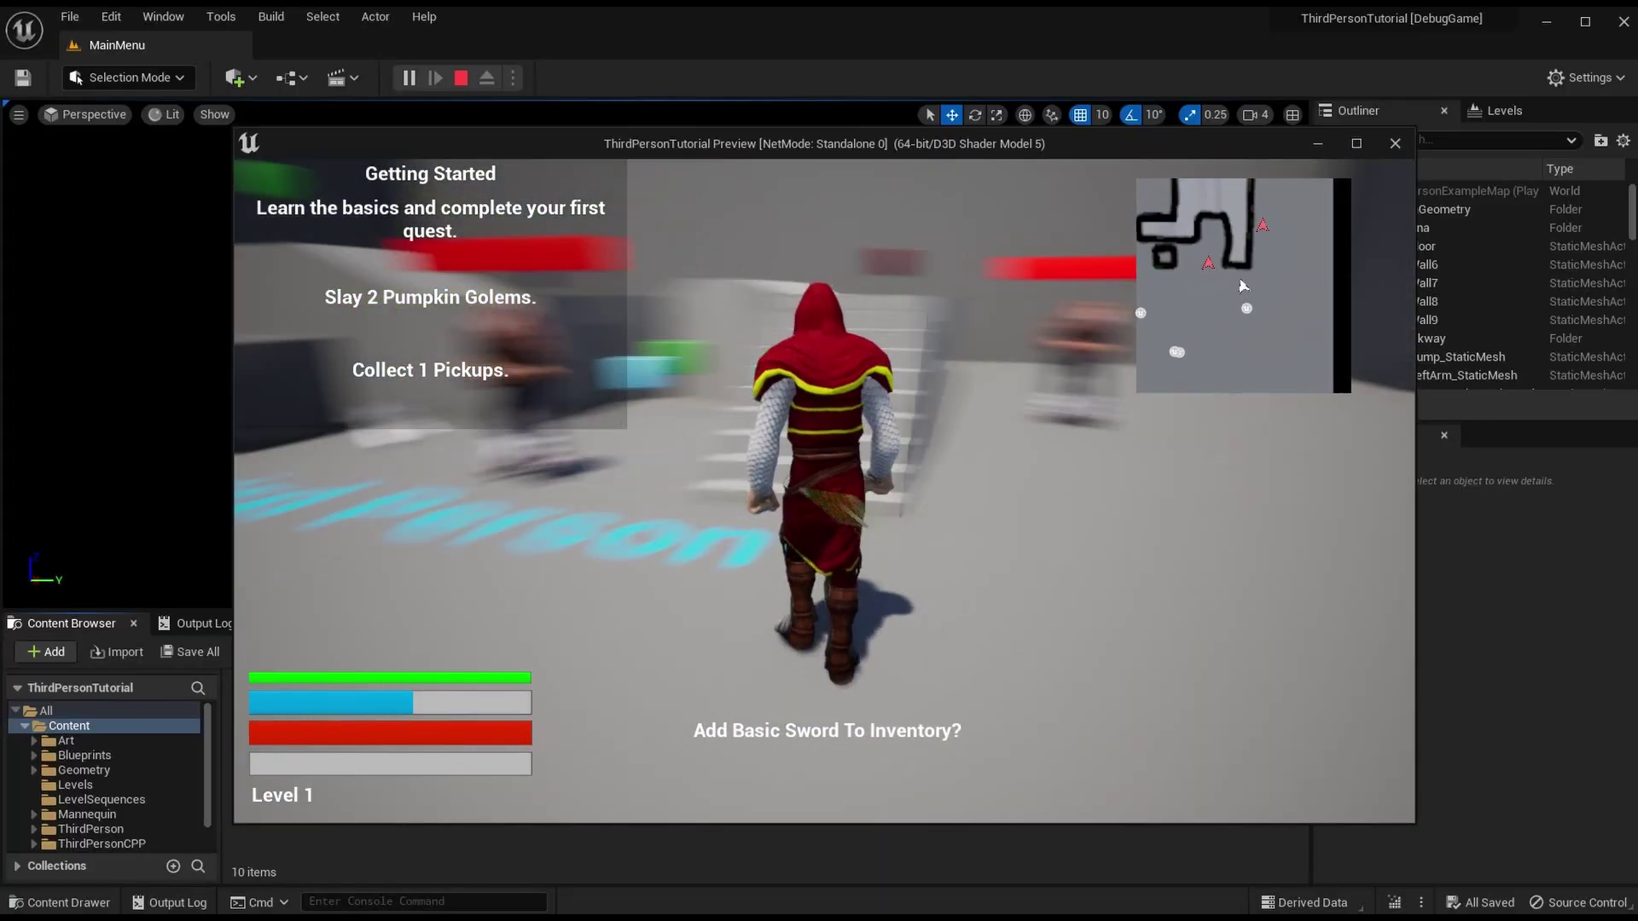
Step: Run and jump through the level to collect the remaining pickup of the Getting Started quest
{"action": "key", "text": "w"}
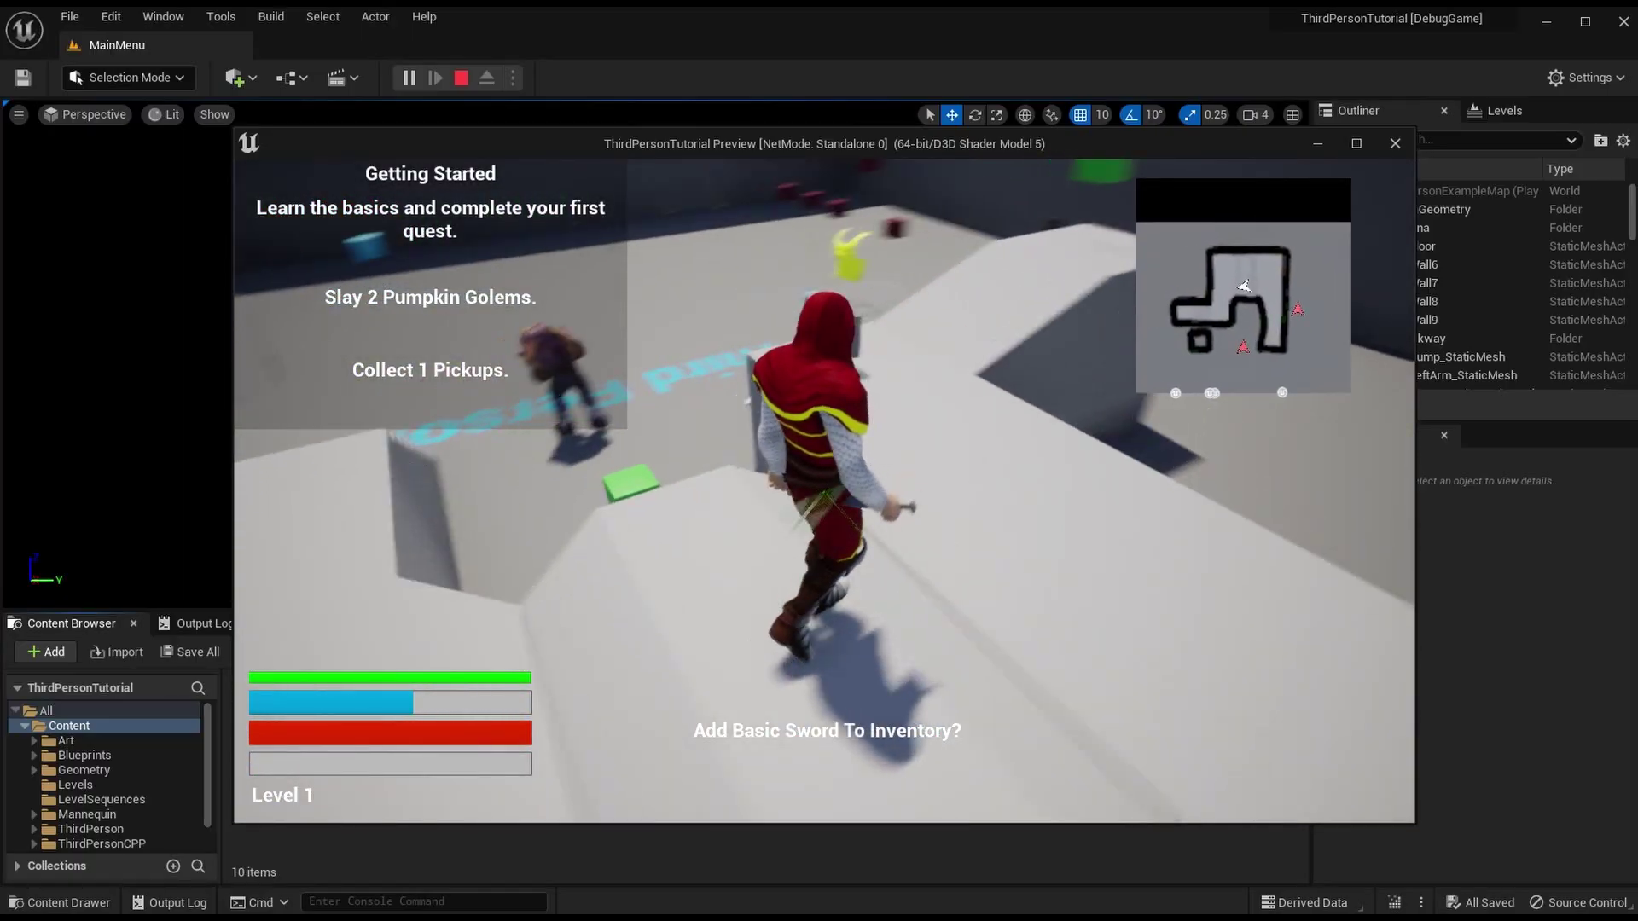
{"action": "key", "text": "w"}
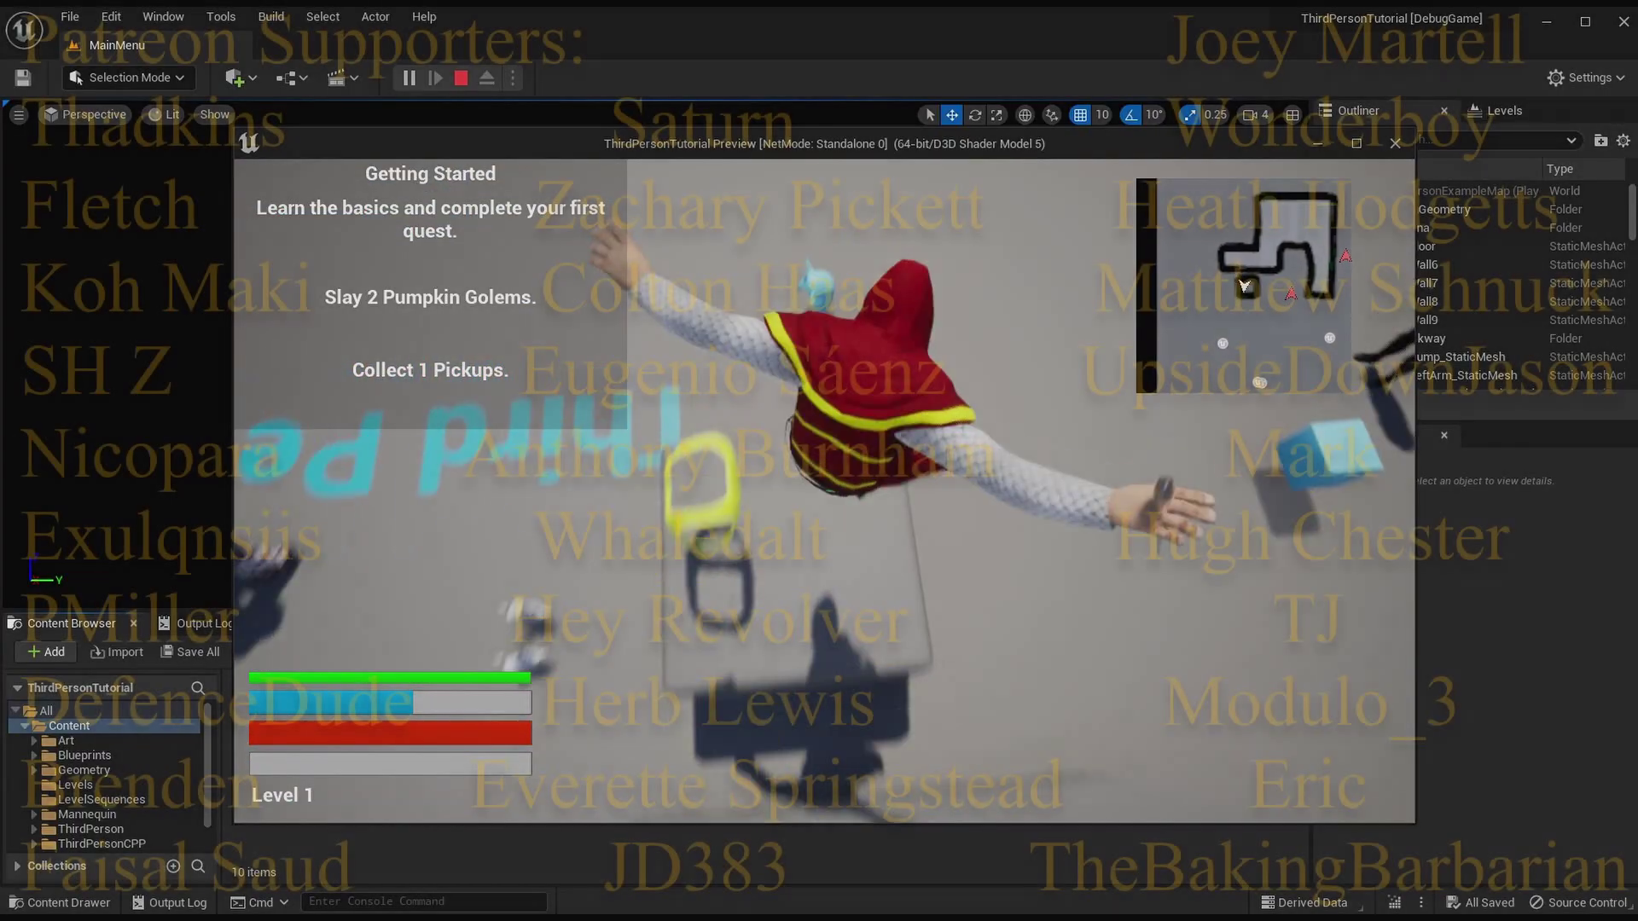
{"action": "key", "text": "w"}
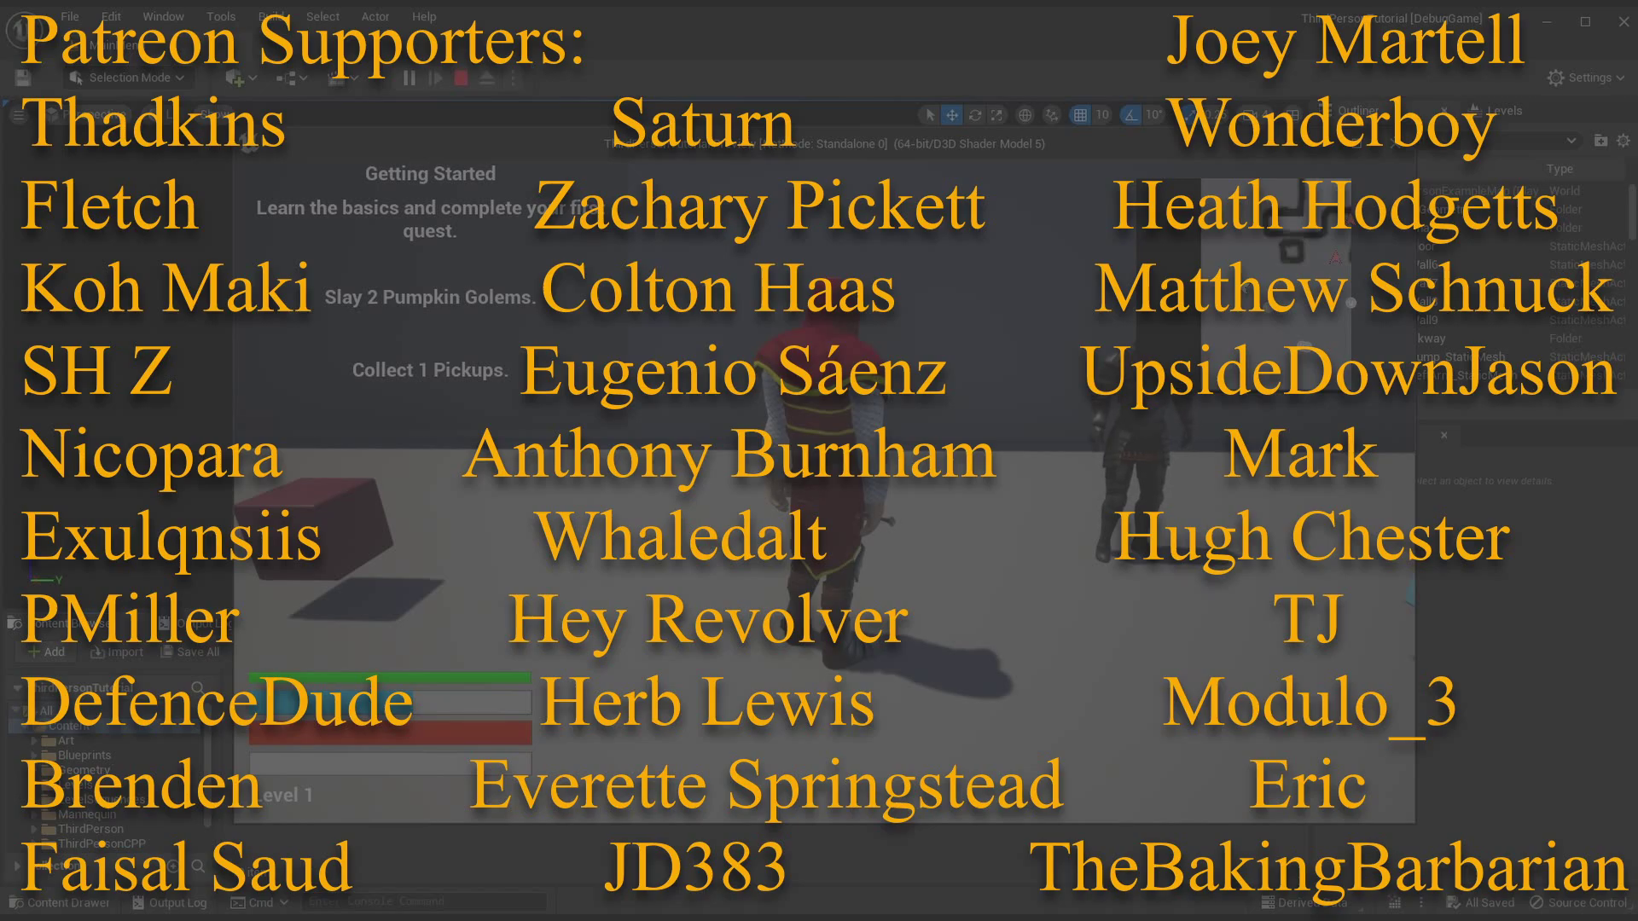
{"action": "key", "text": "w"}
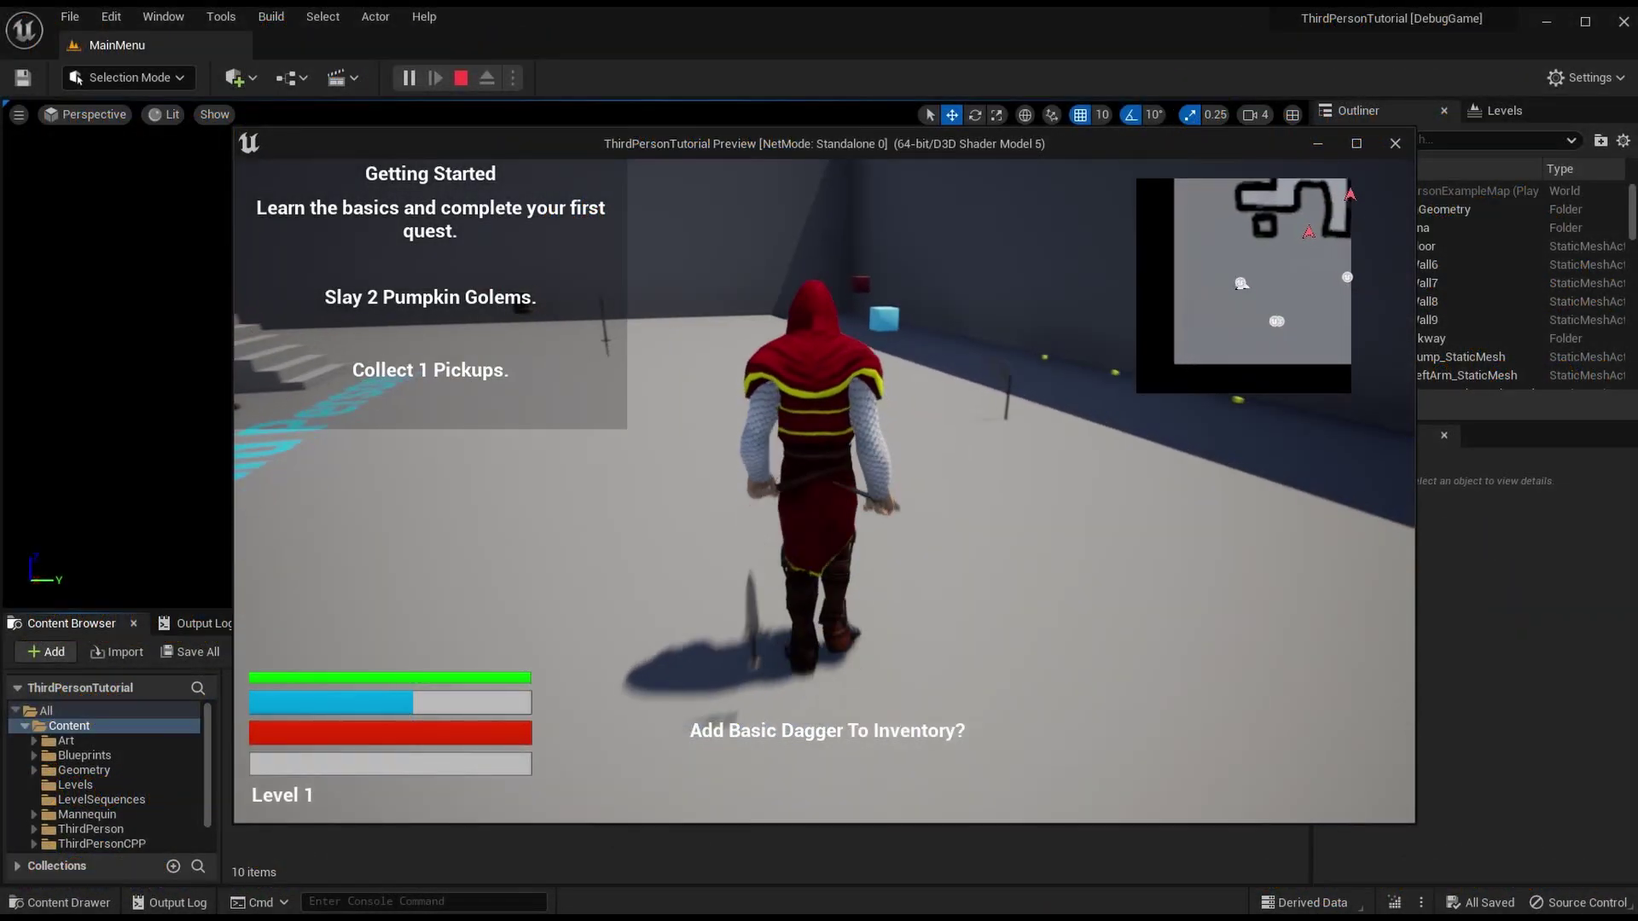
{"action": "key", "text": "w"}
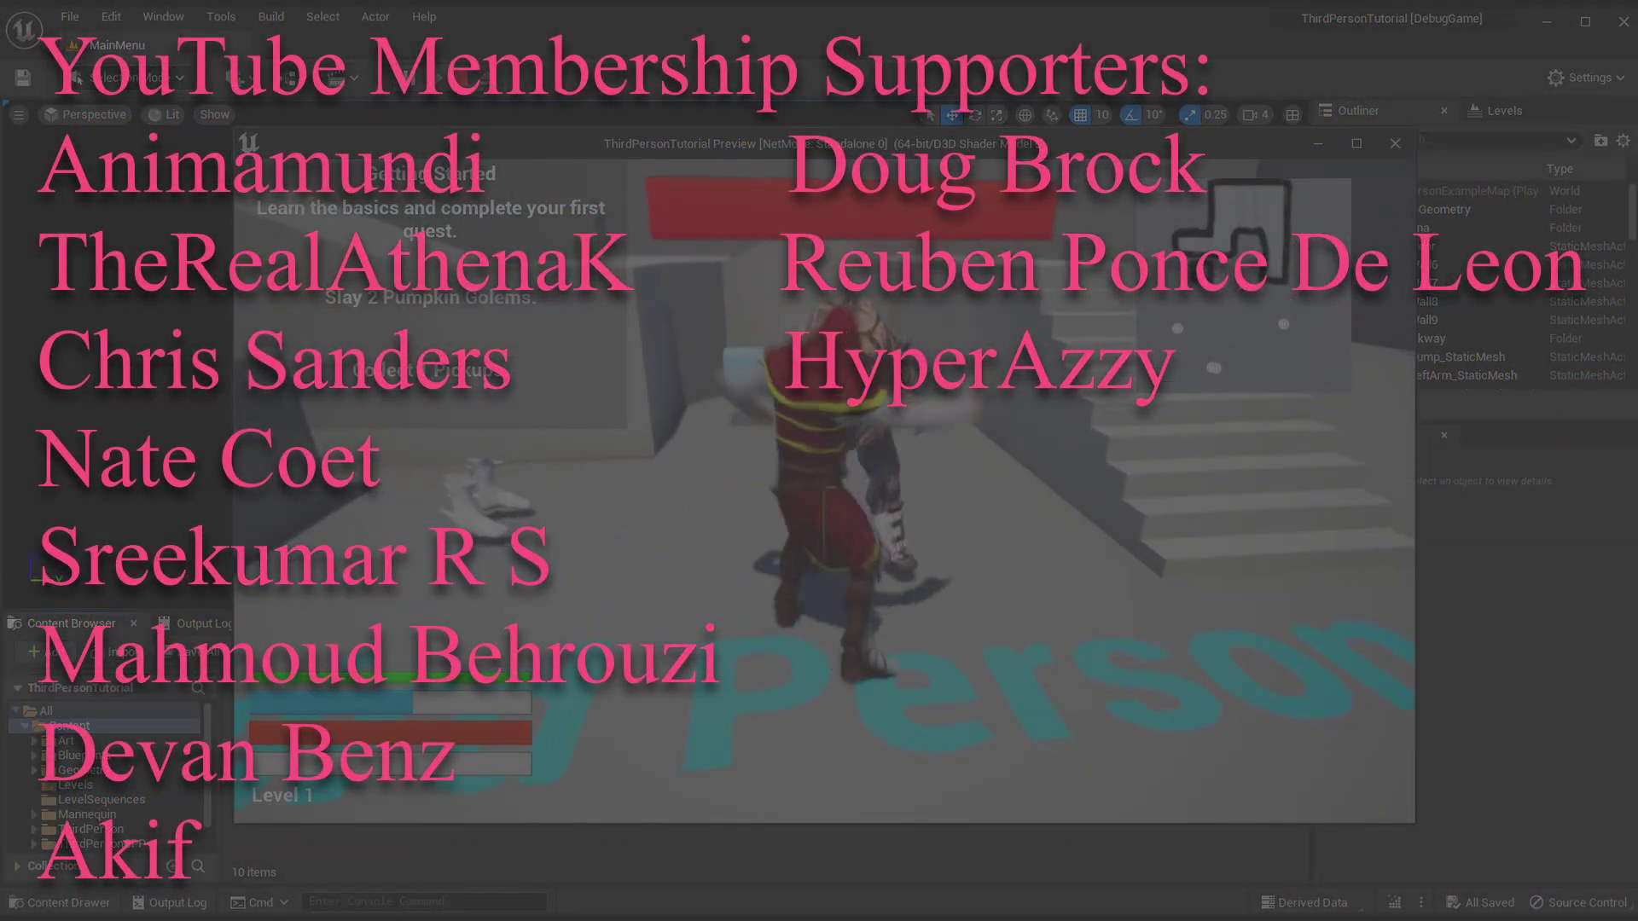
{"action": "key", "text": "w"}
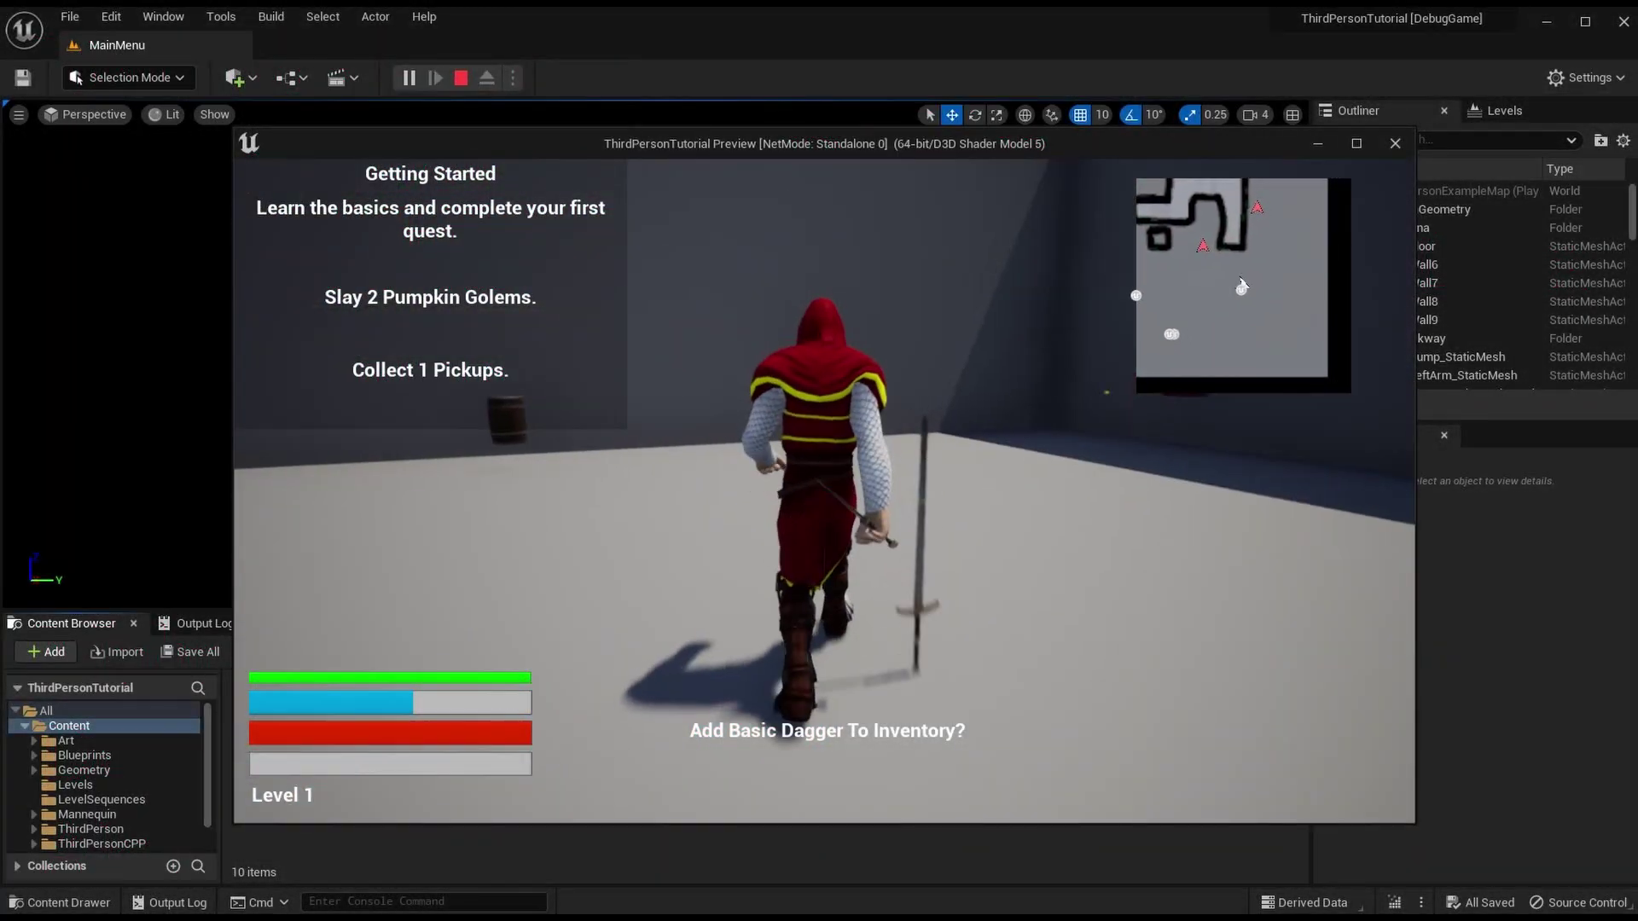
{"action": "key", "text": "w"}
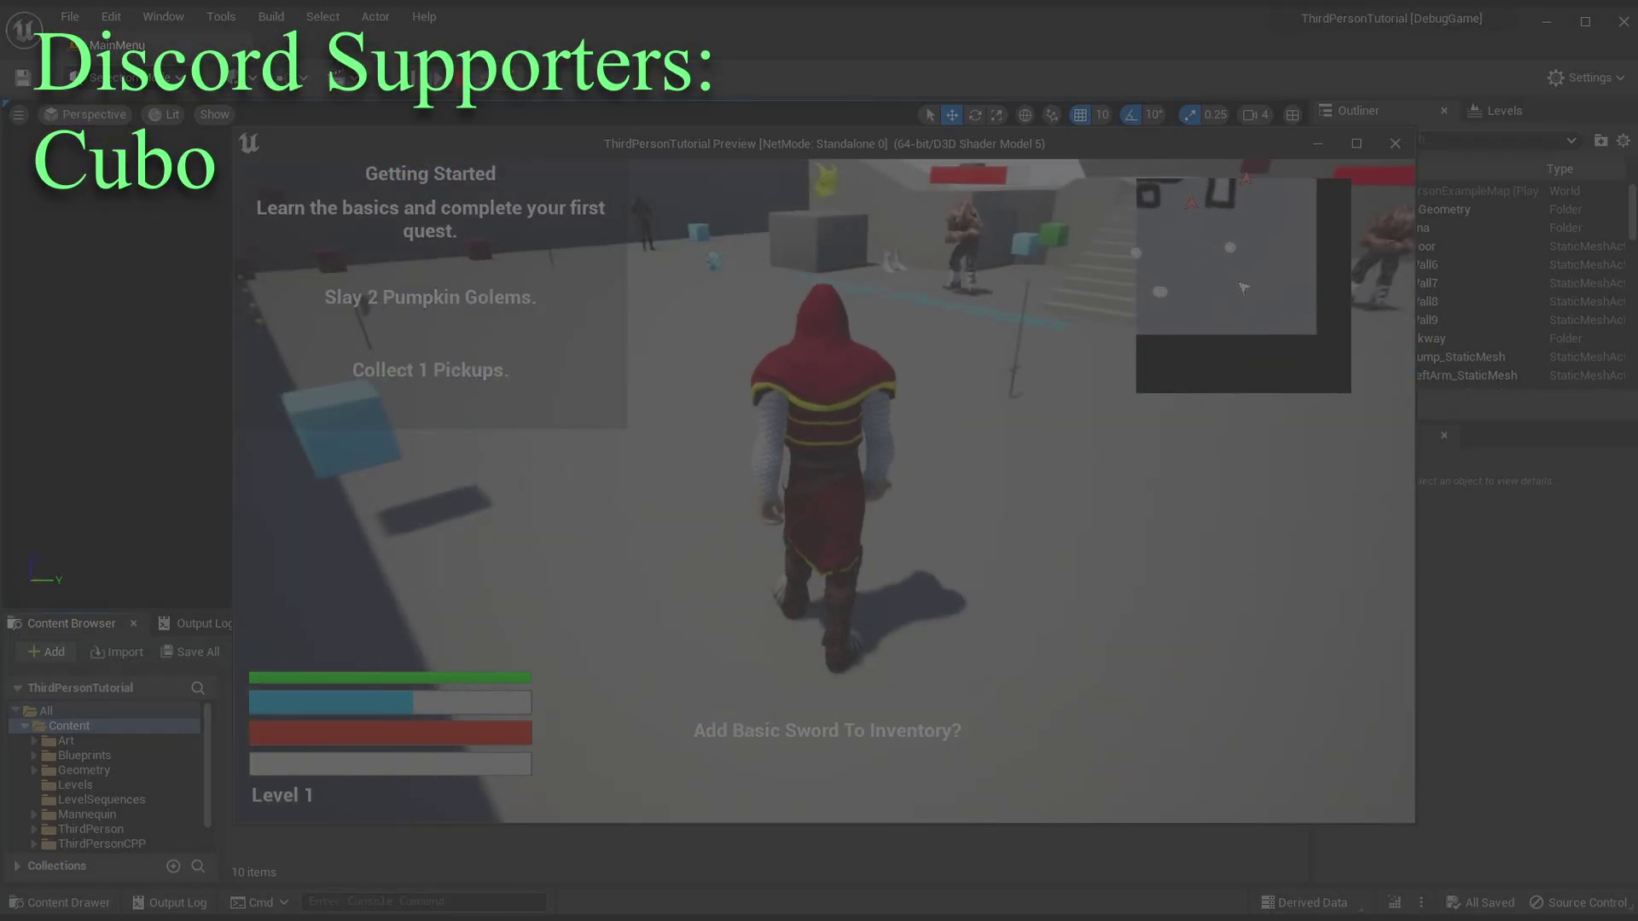
{"action": "key", "text": "w"}
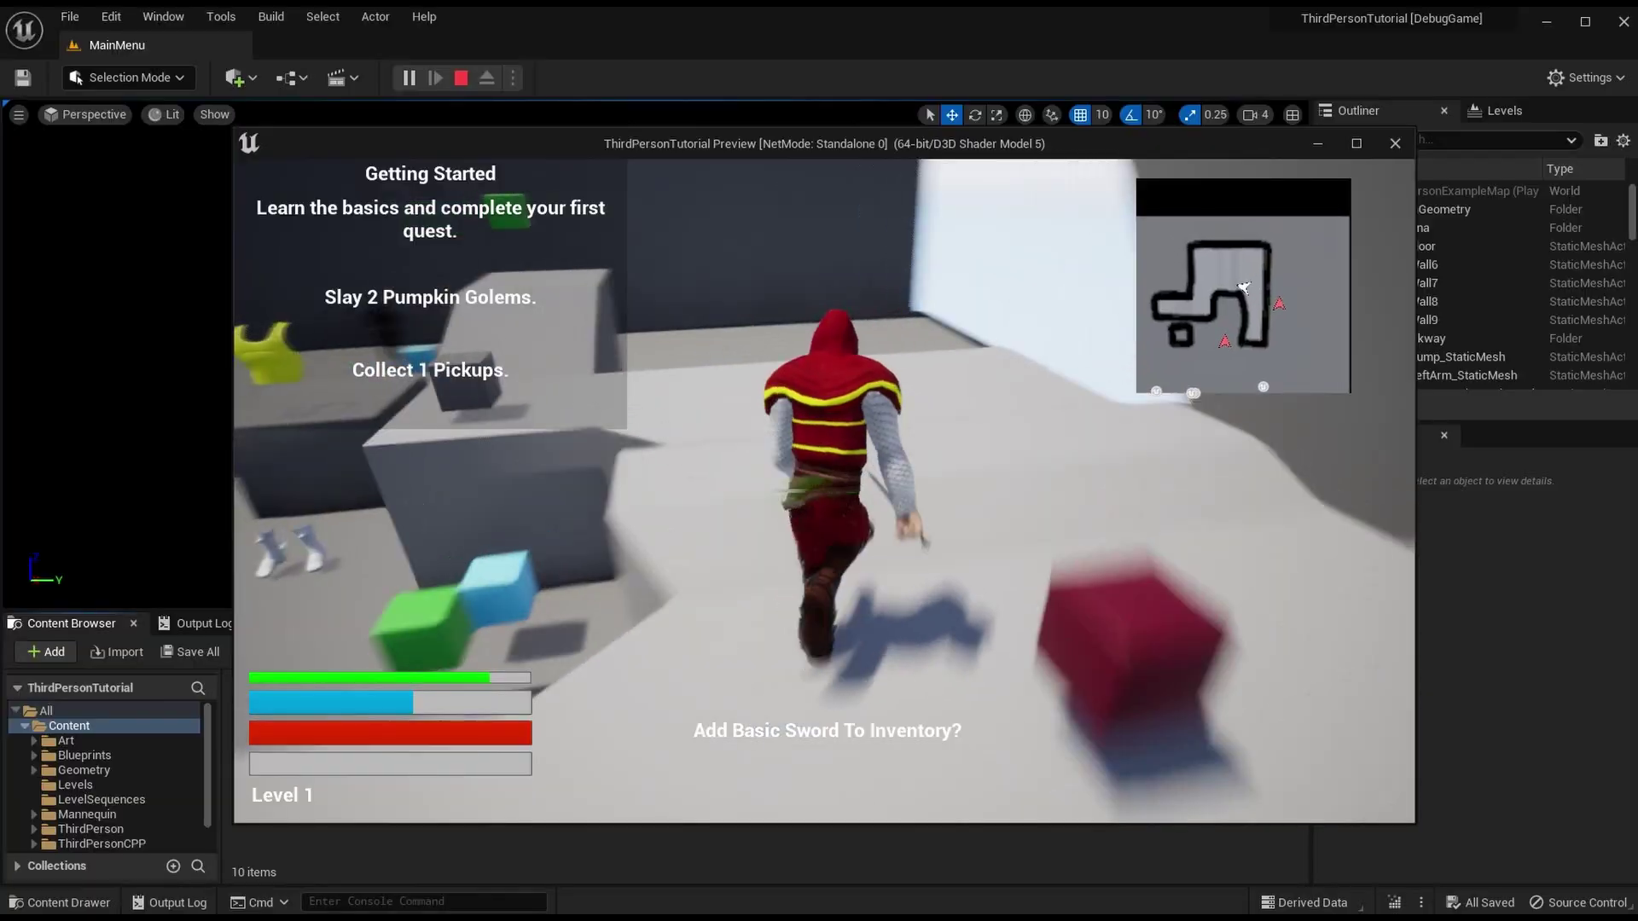
{"action": "key", "text": "space"}
{"action": "key", "text": "w"}
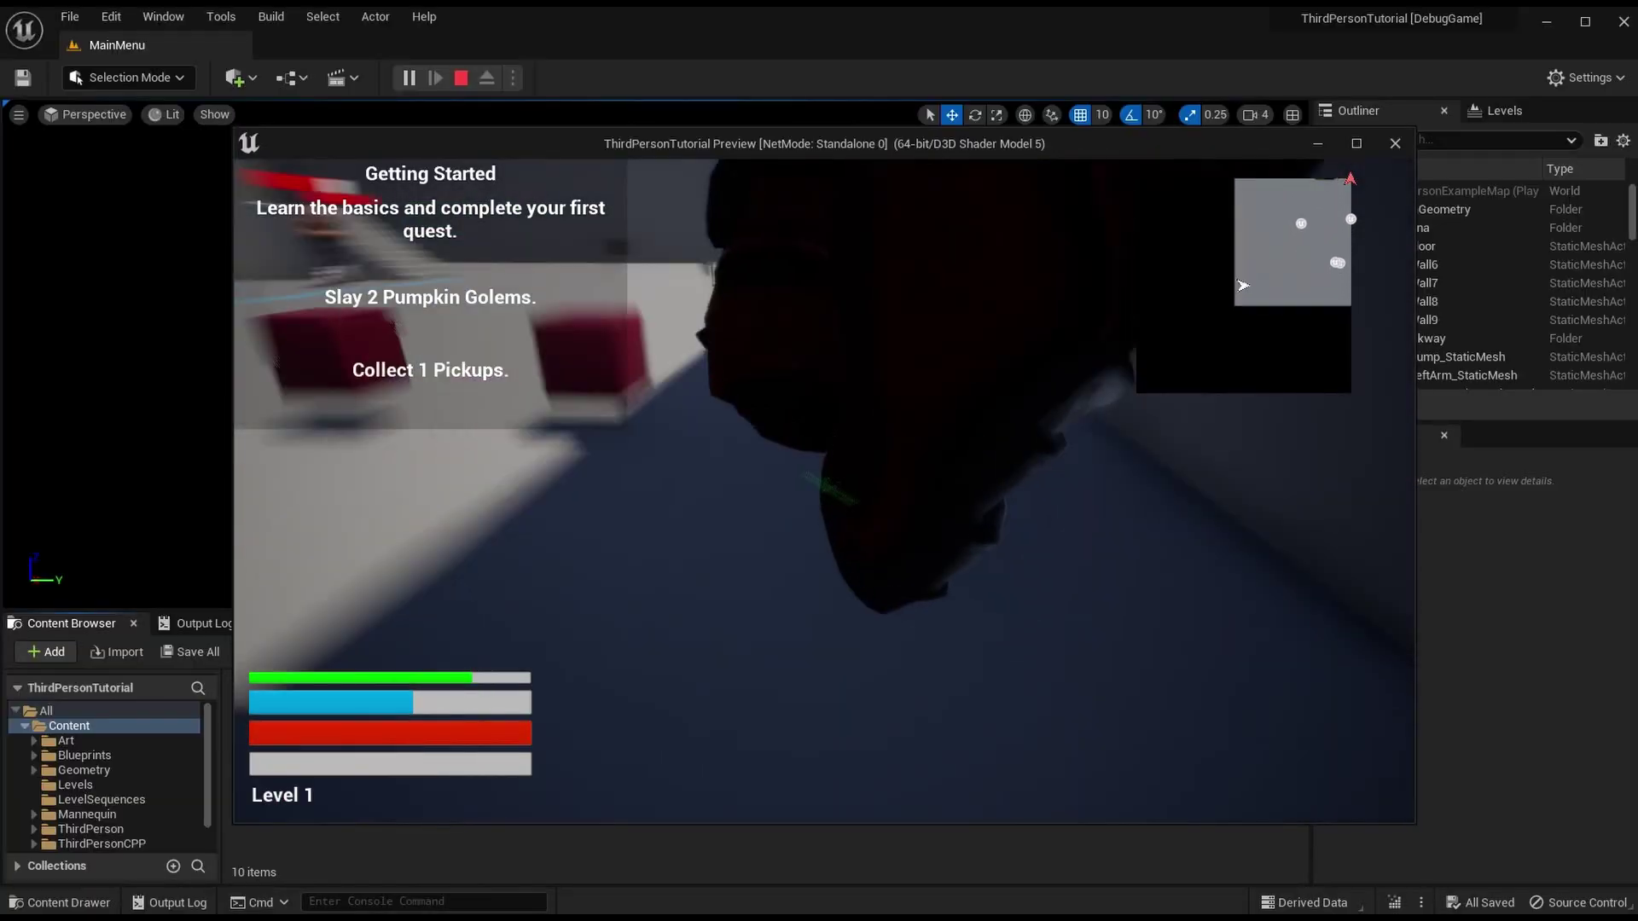
{"action": "key", "text": "w"}
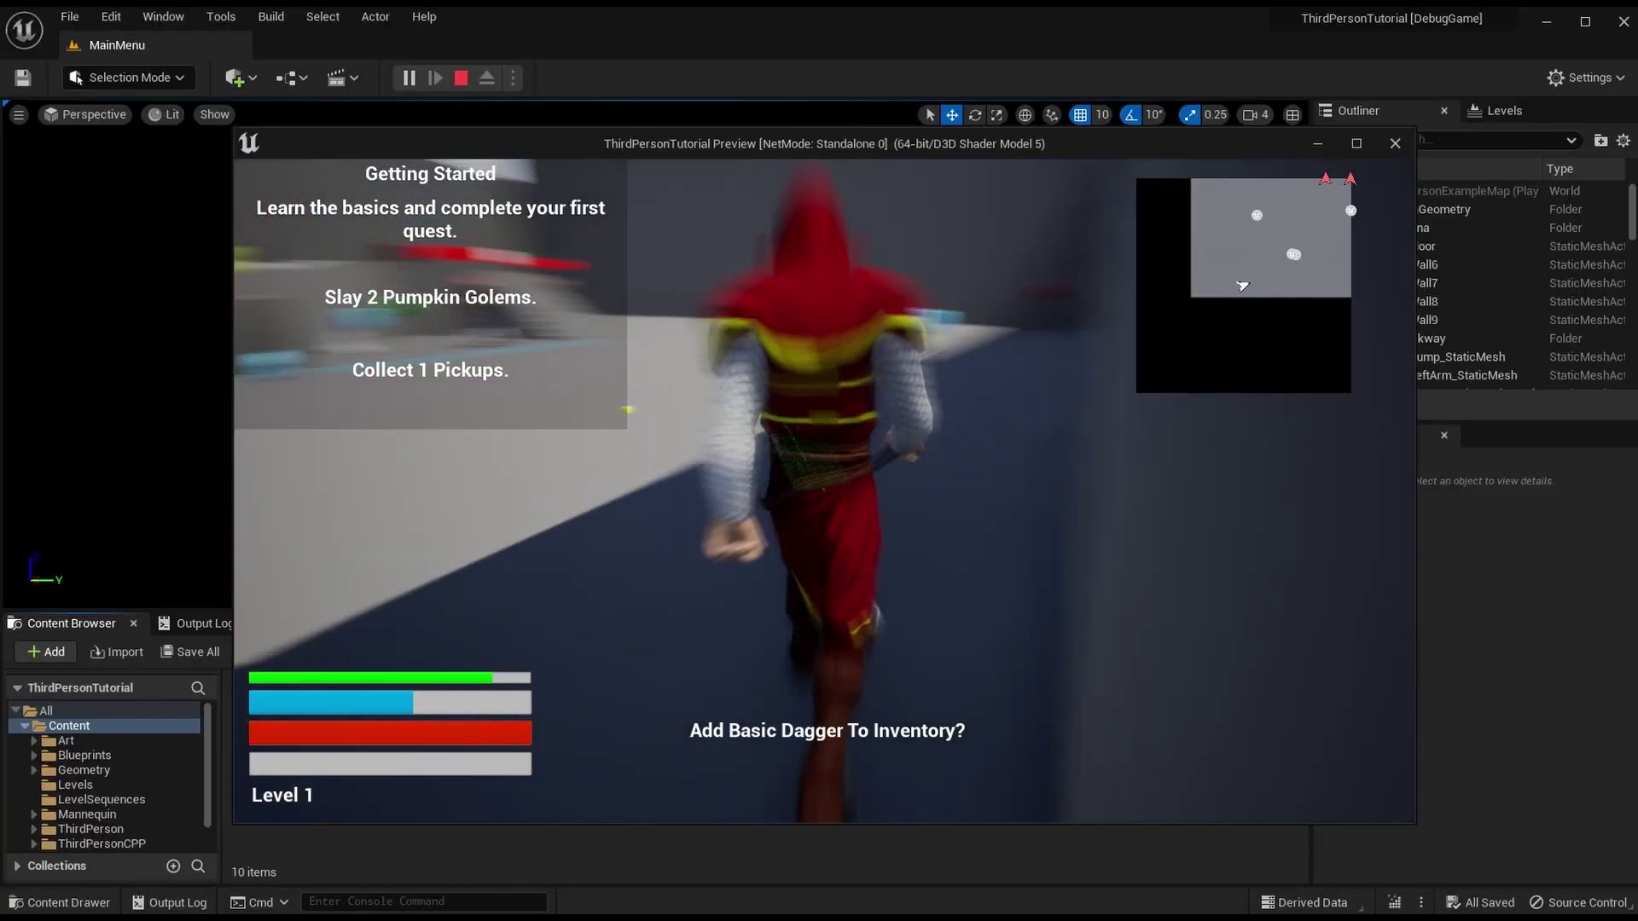
{"action": "key", "text": "w"}
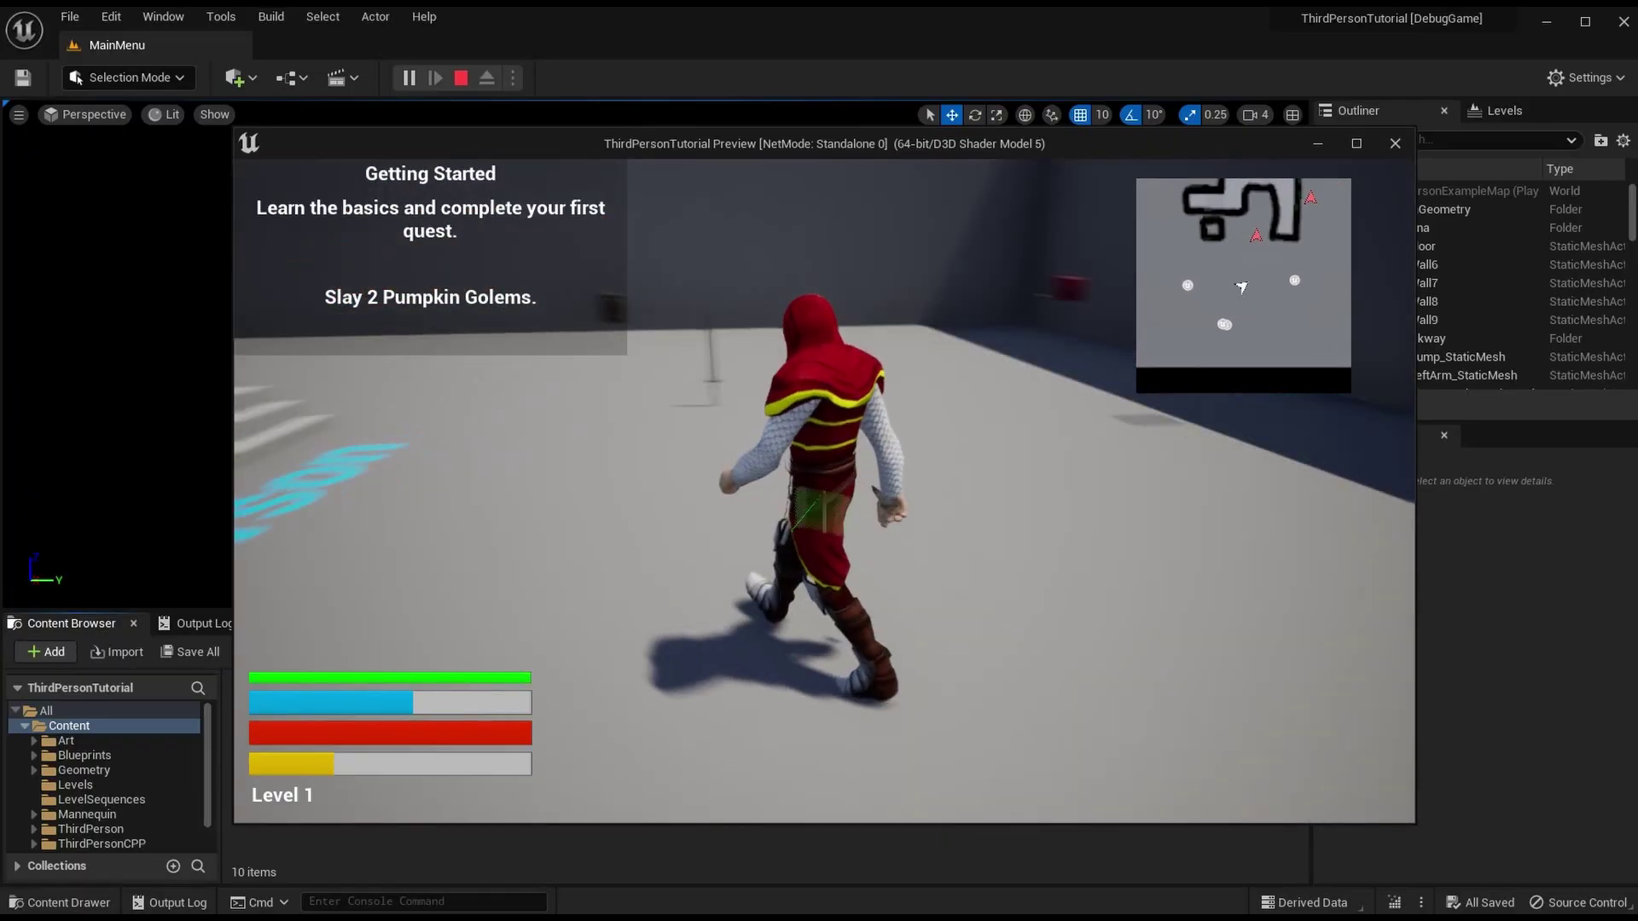
Step: Run the character around the arena's weapons and back to the staircase beside the Pumpkin Golems
{"action": "key", "text": "w"}
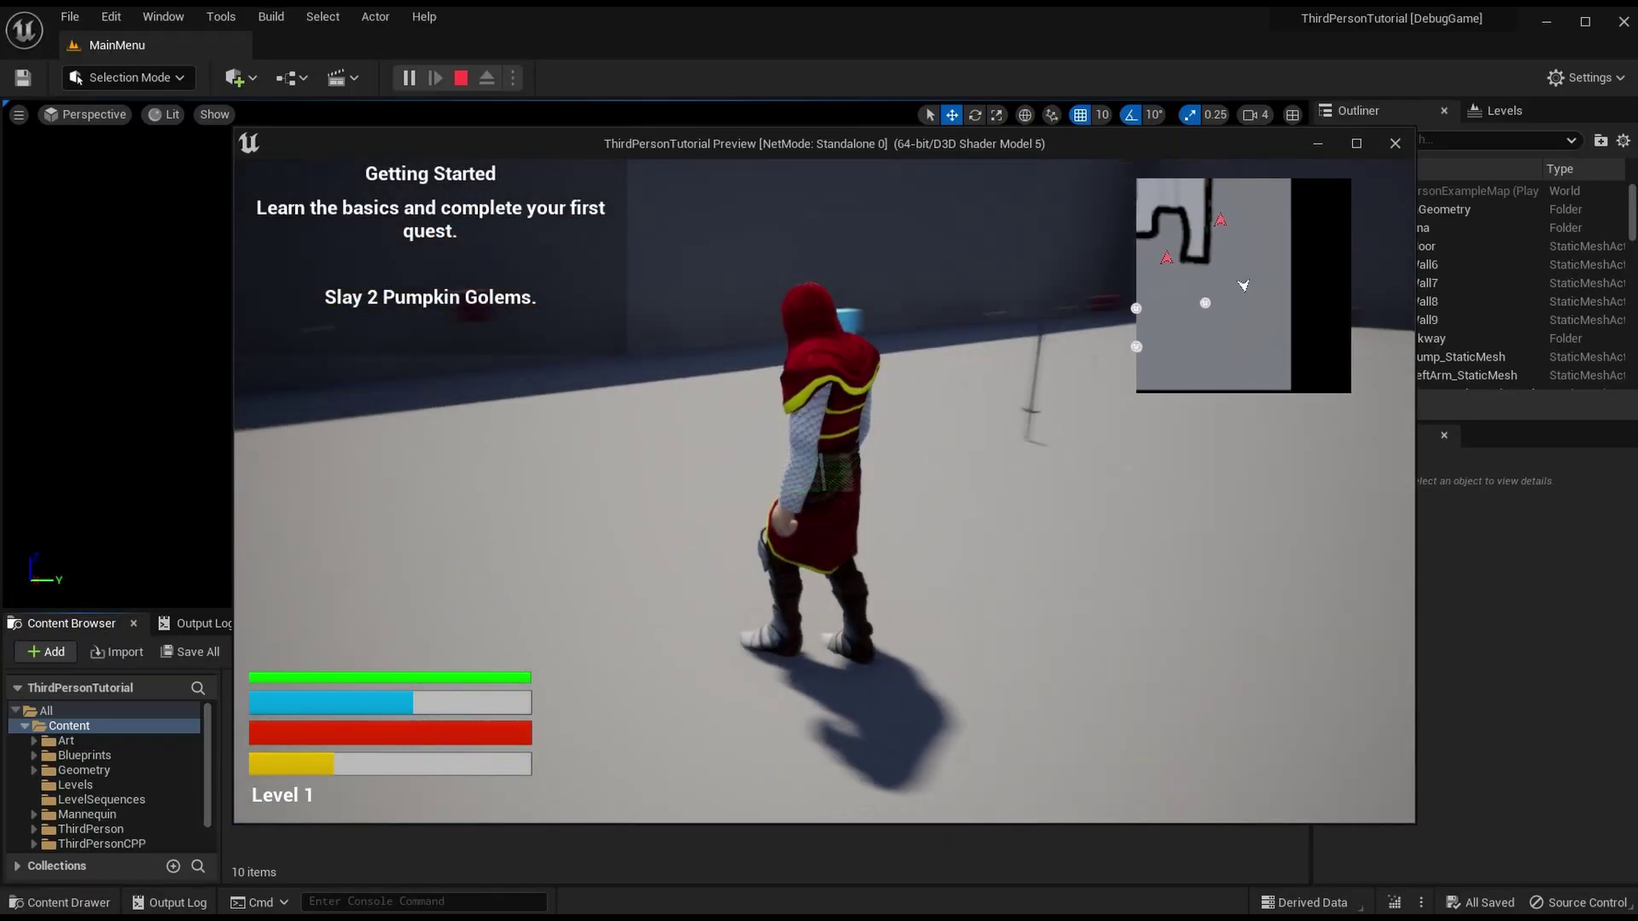
{"action": "key", "text": "w"}
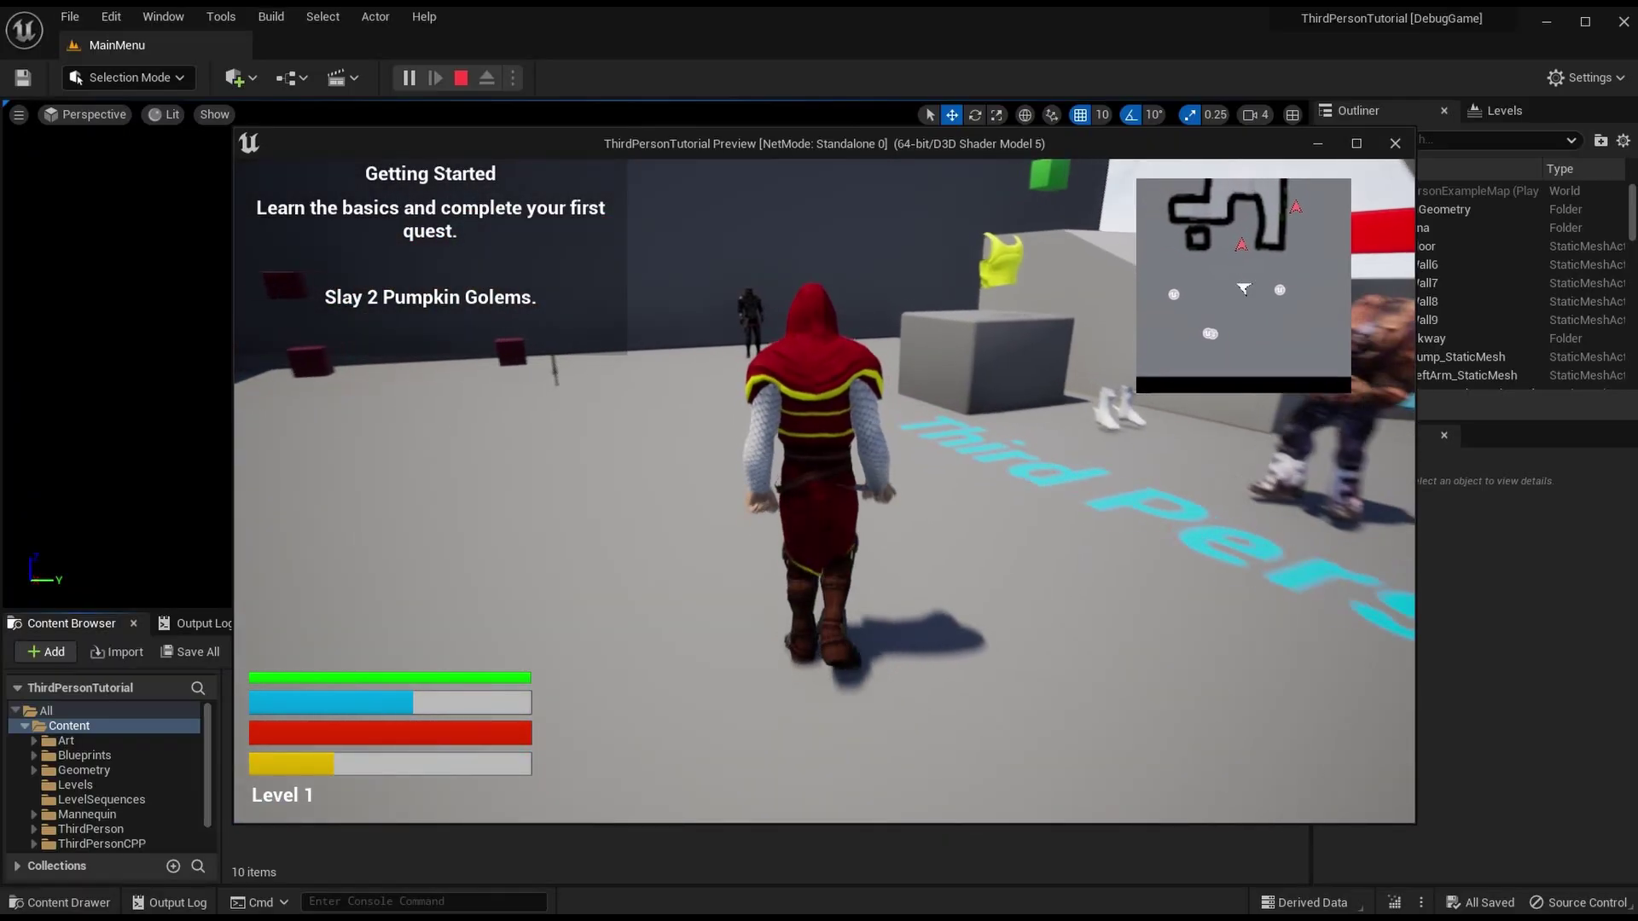
{"action": "key", "text": "w"}
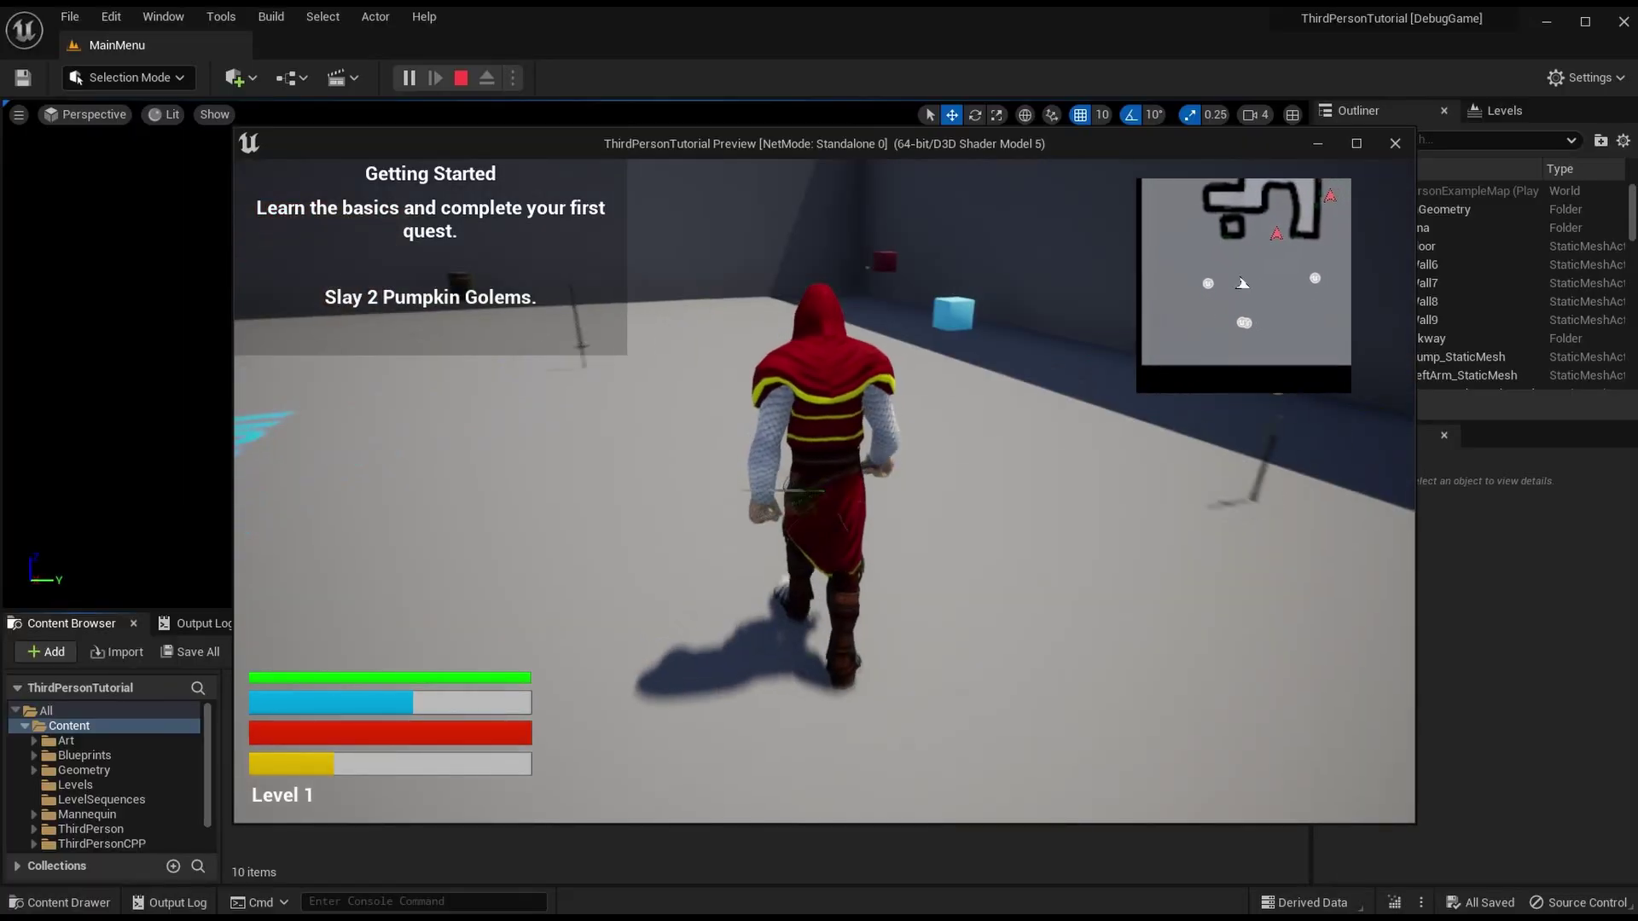
{"action": "key", "text": "w"}
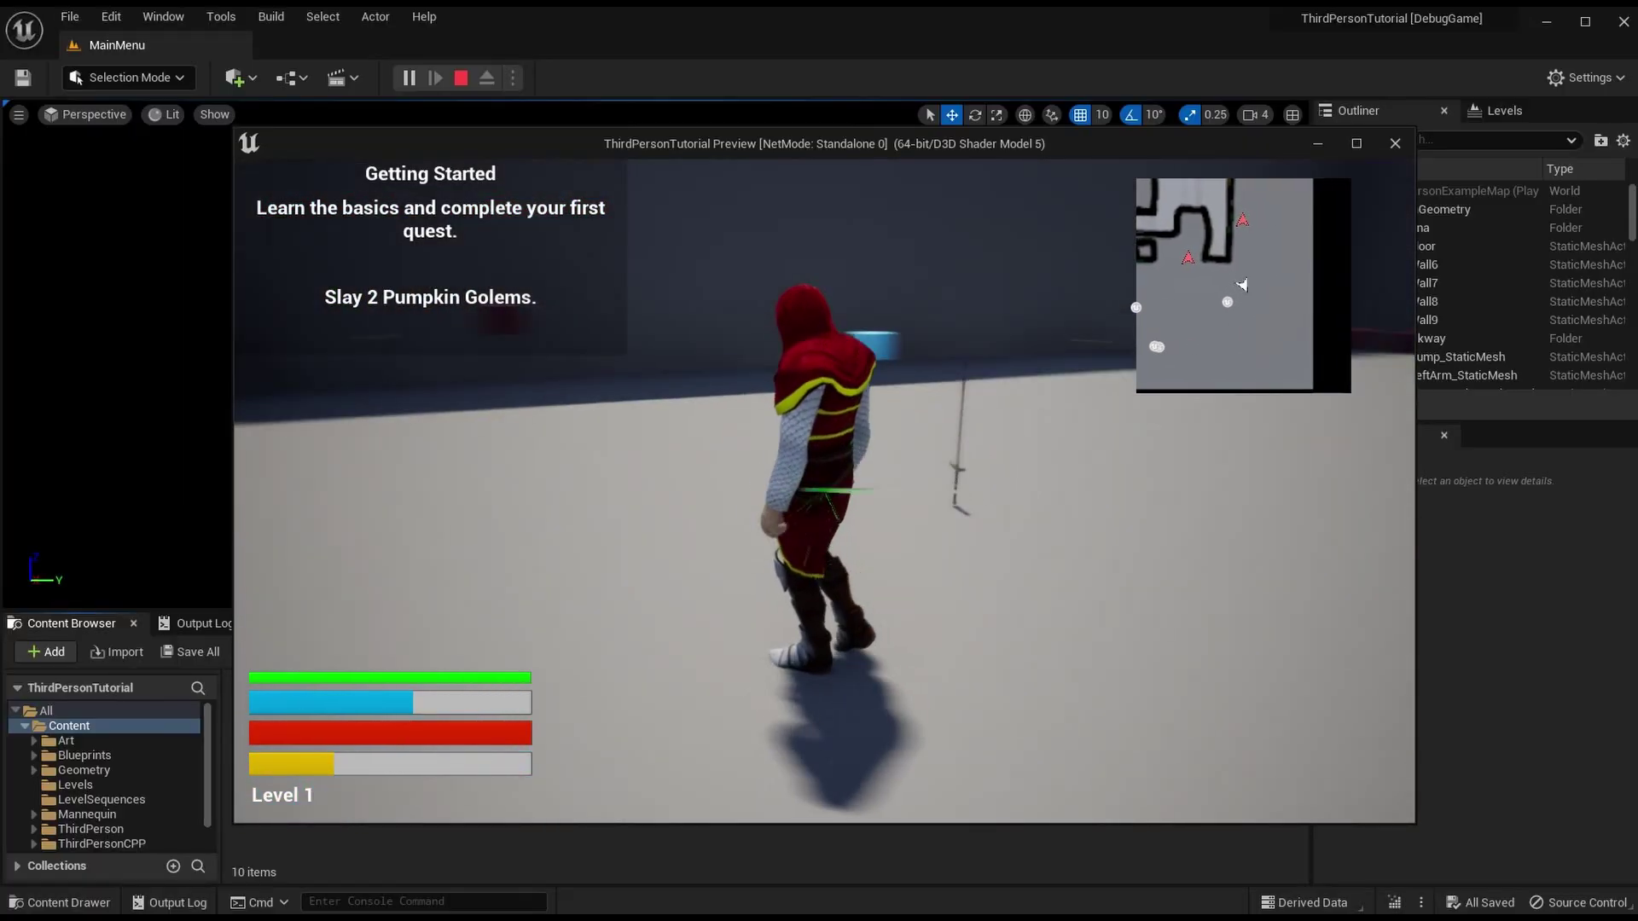
{"action": "key", "text": "w"}
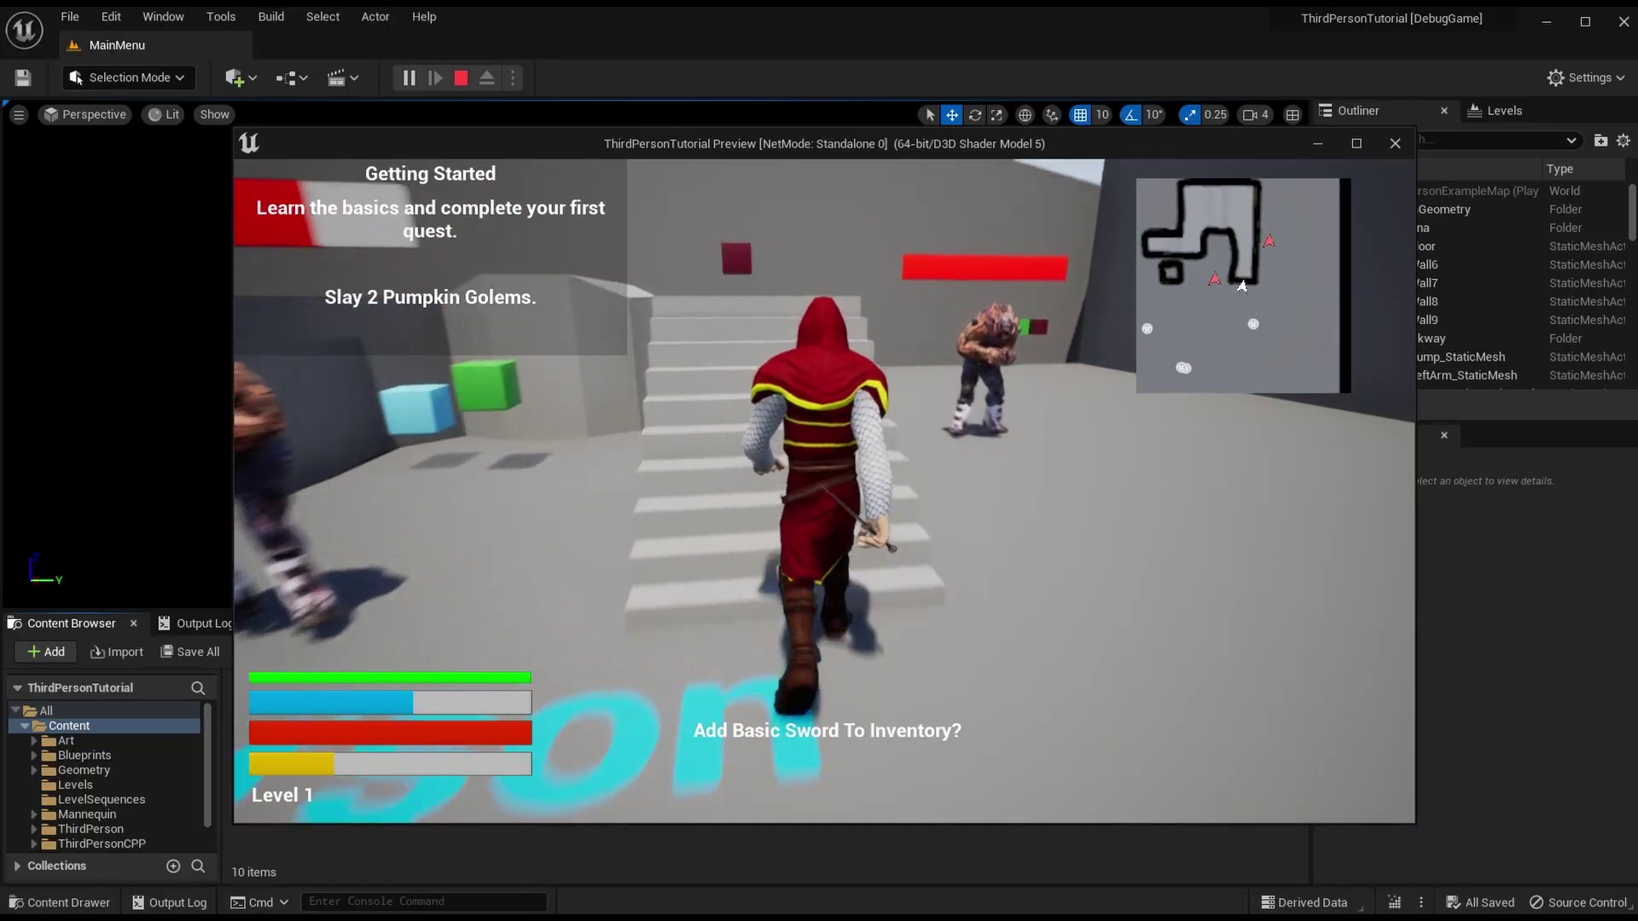
Step: Run the character up the staircase, over the raised blocks and around the arena's weapons, and end the play session
{"action": "key", "text": "w"}
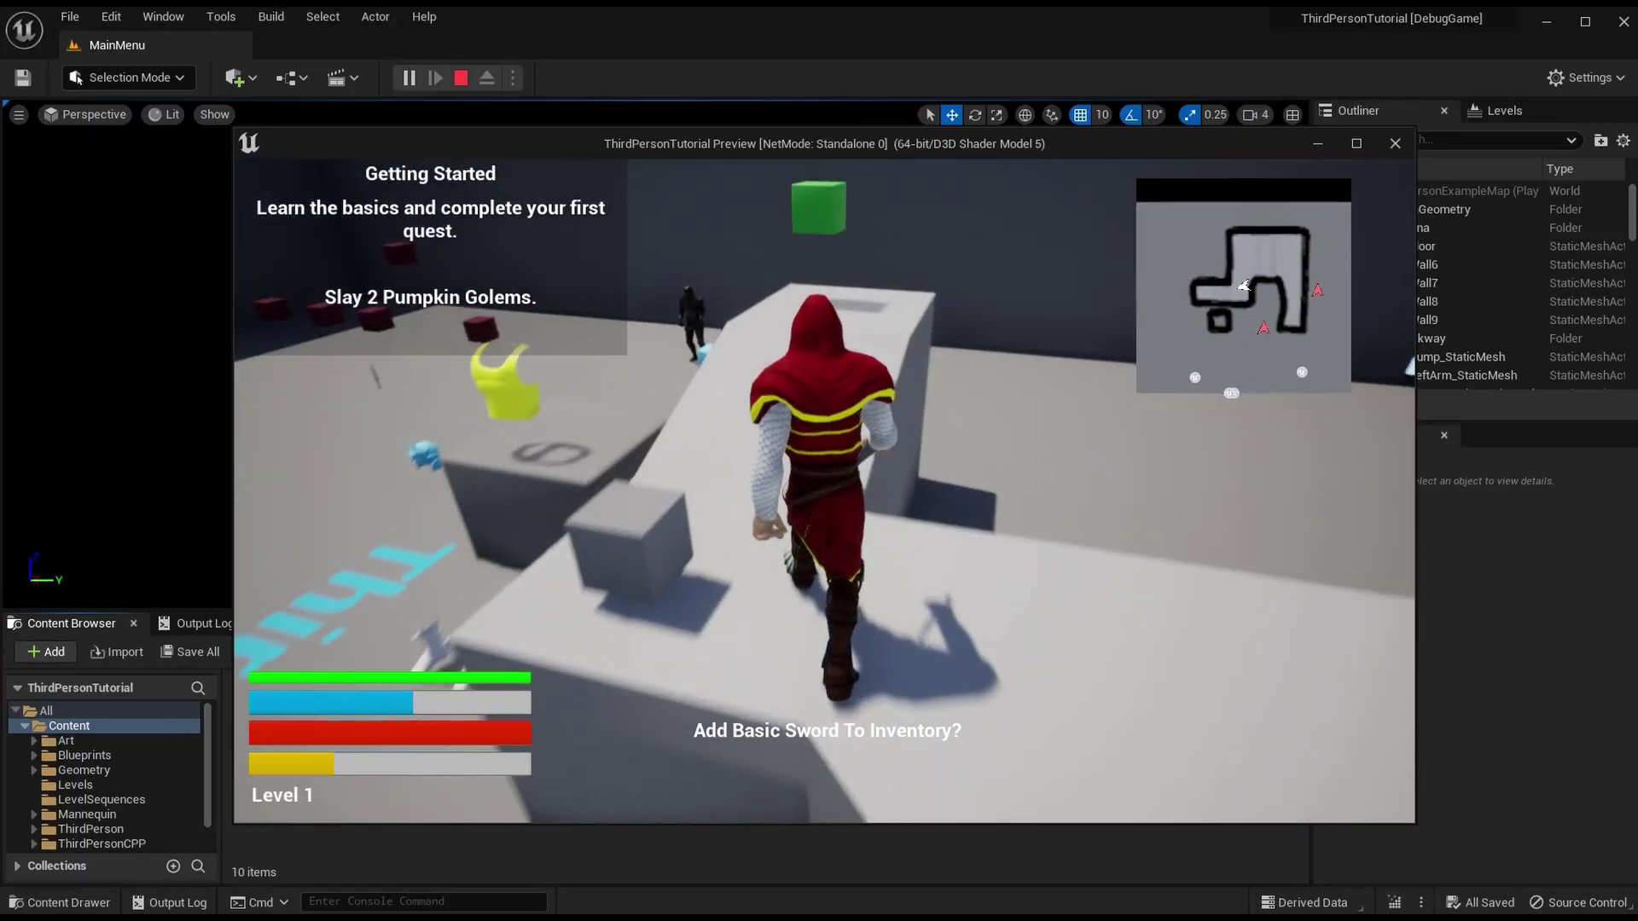
{"action": "key", "text": "w"}
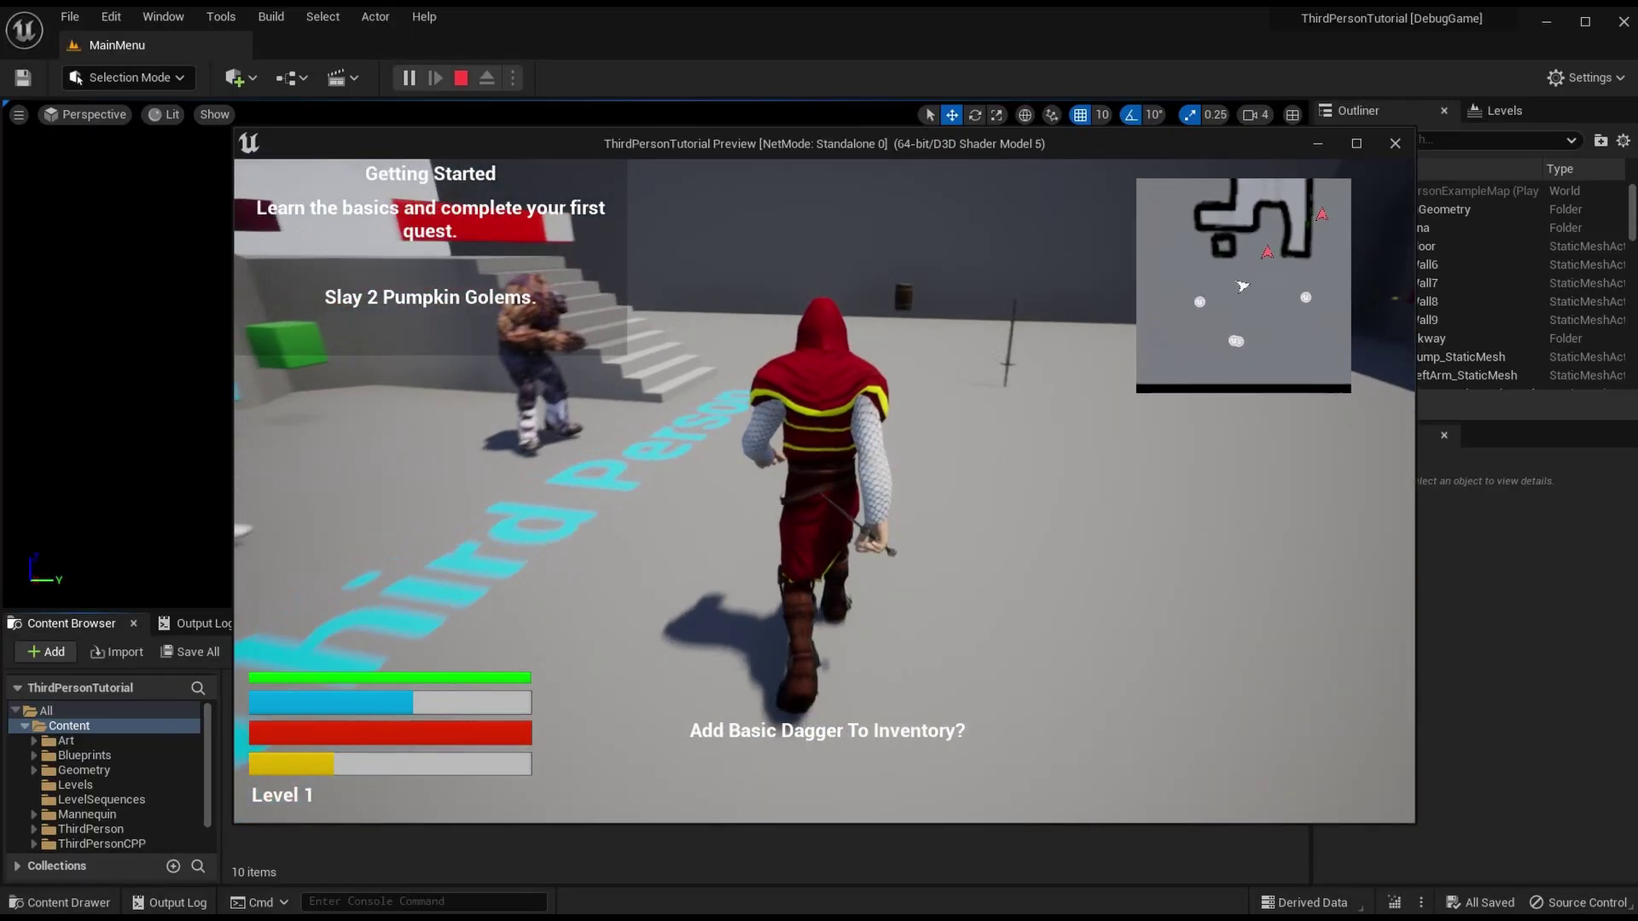
{"action": "key", "text": "w"}
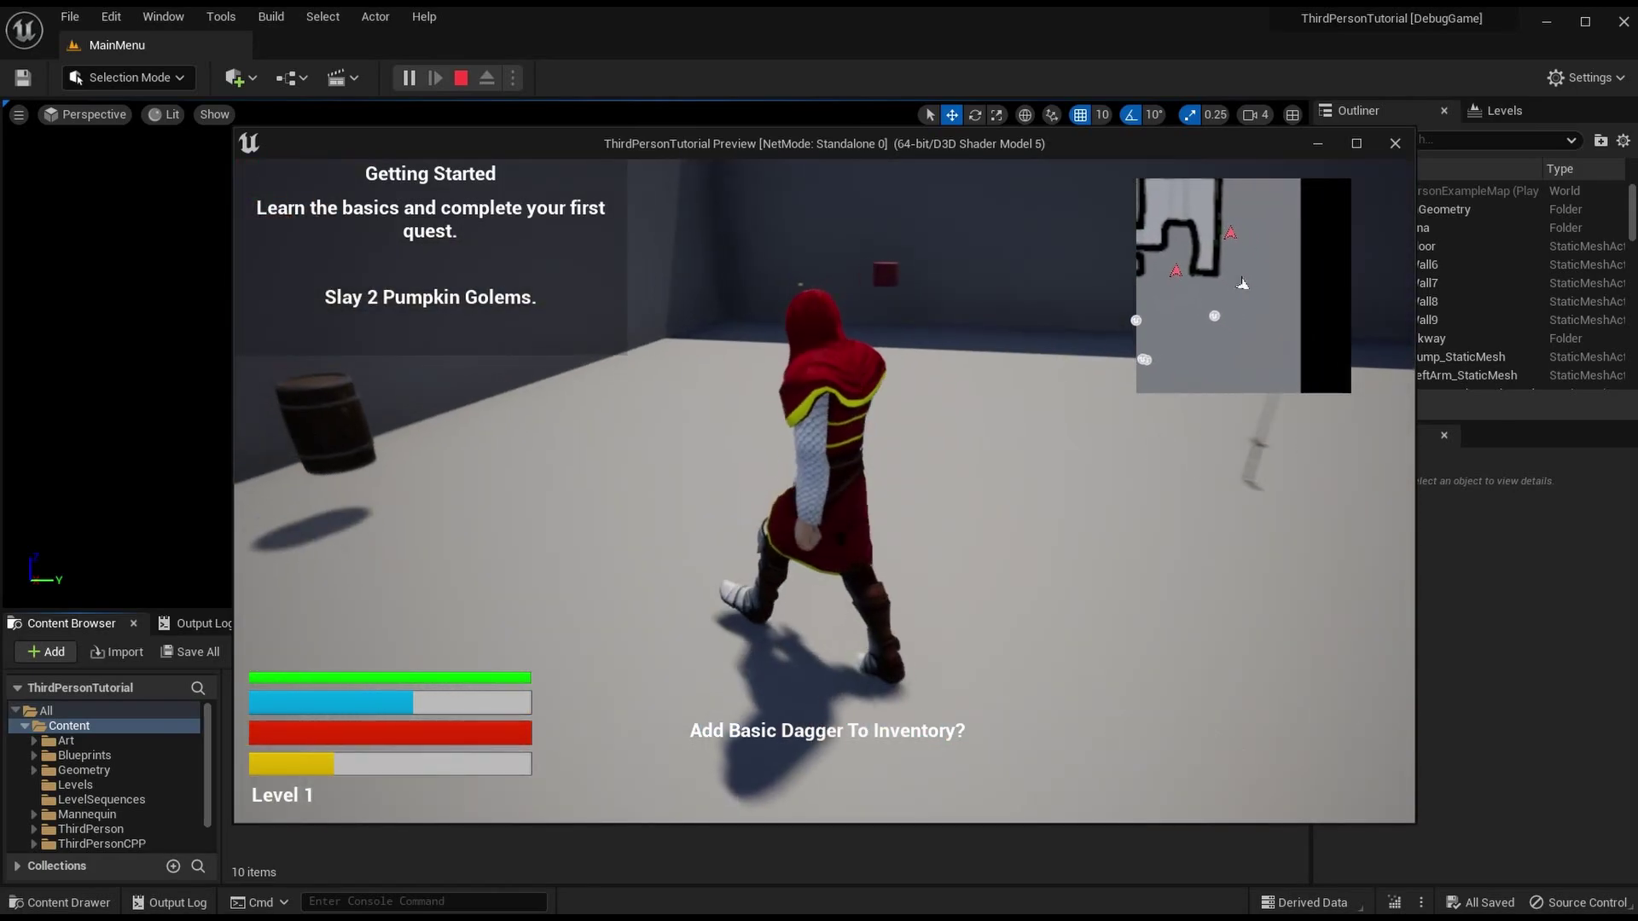
{"action": "key", "text": "w"}
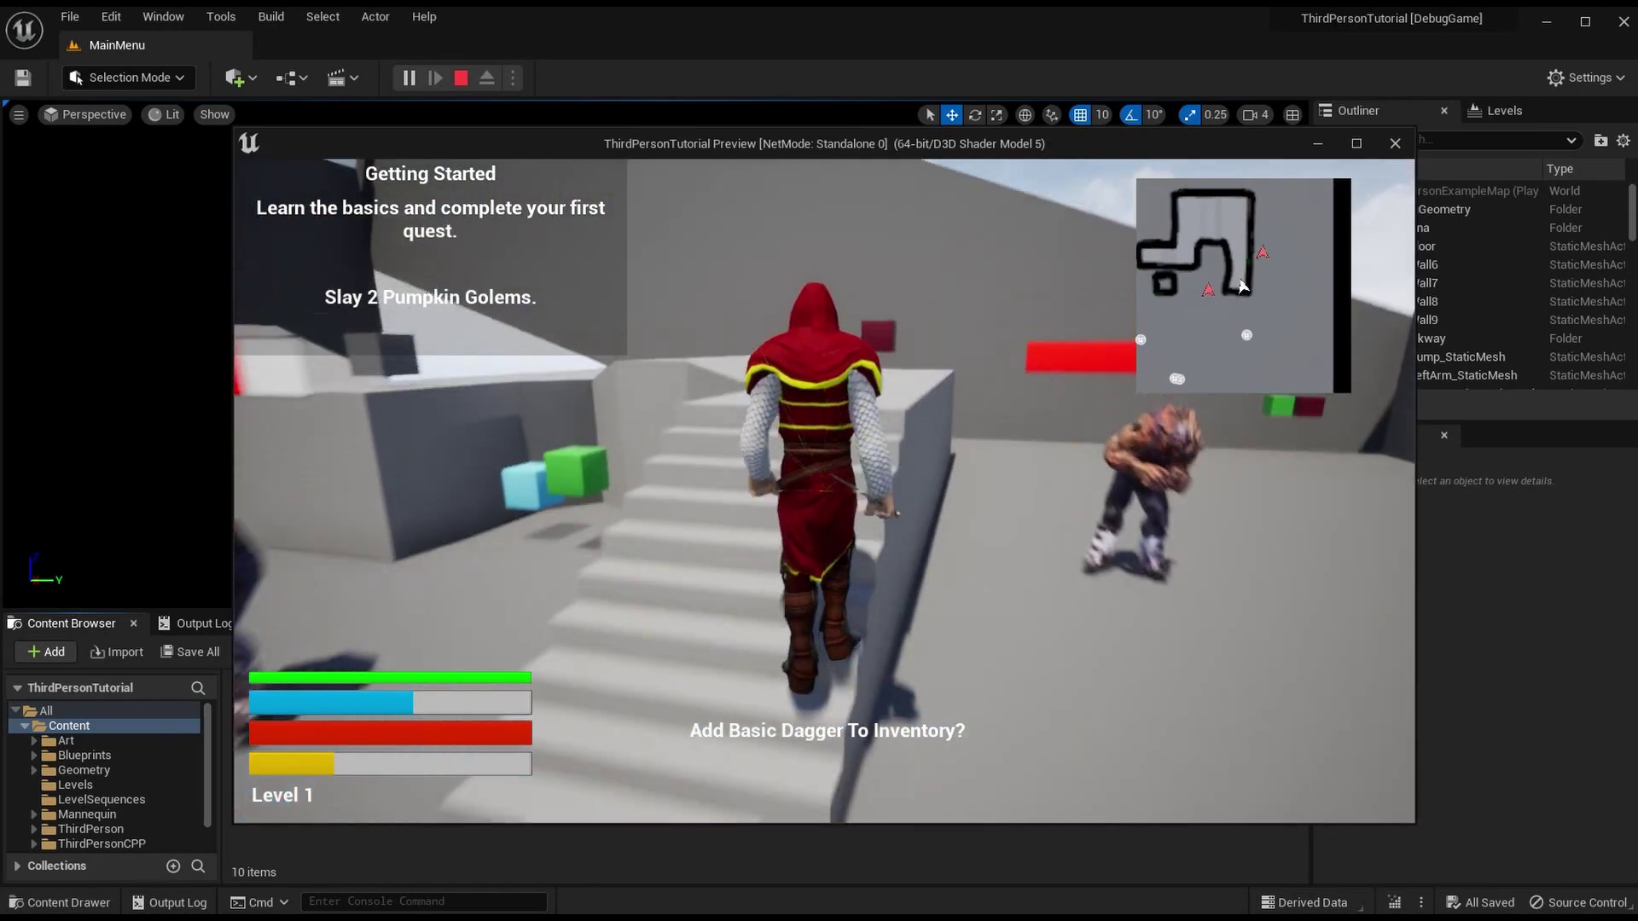
{"action": "key", "text": "w"}
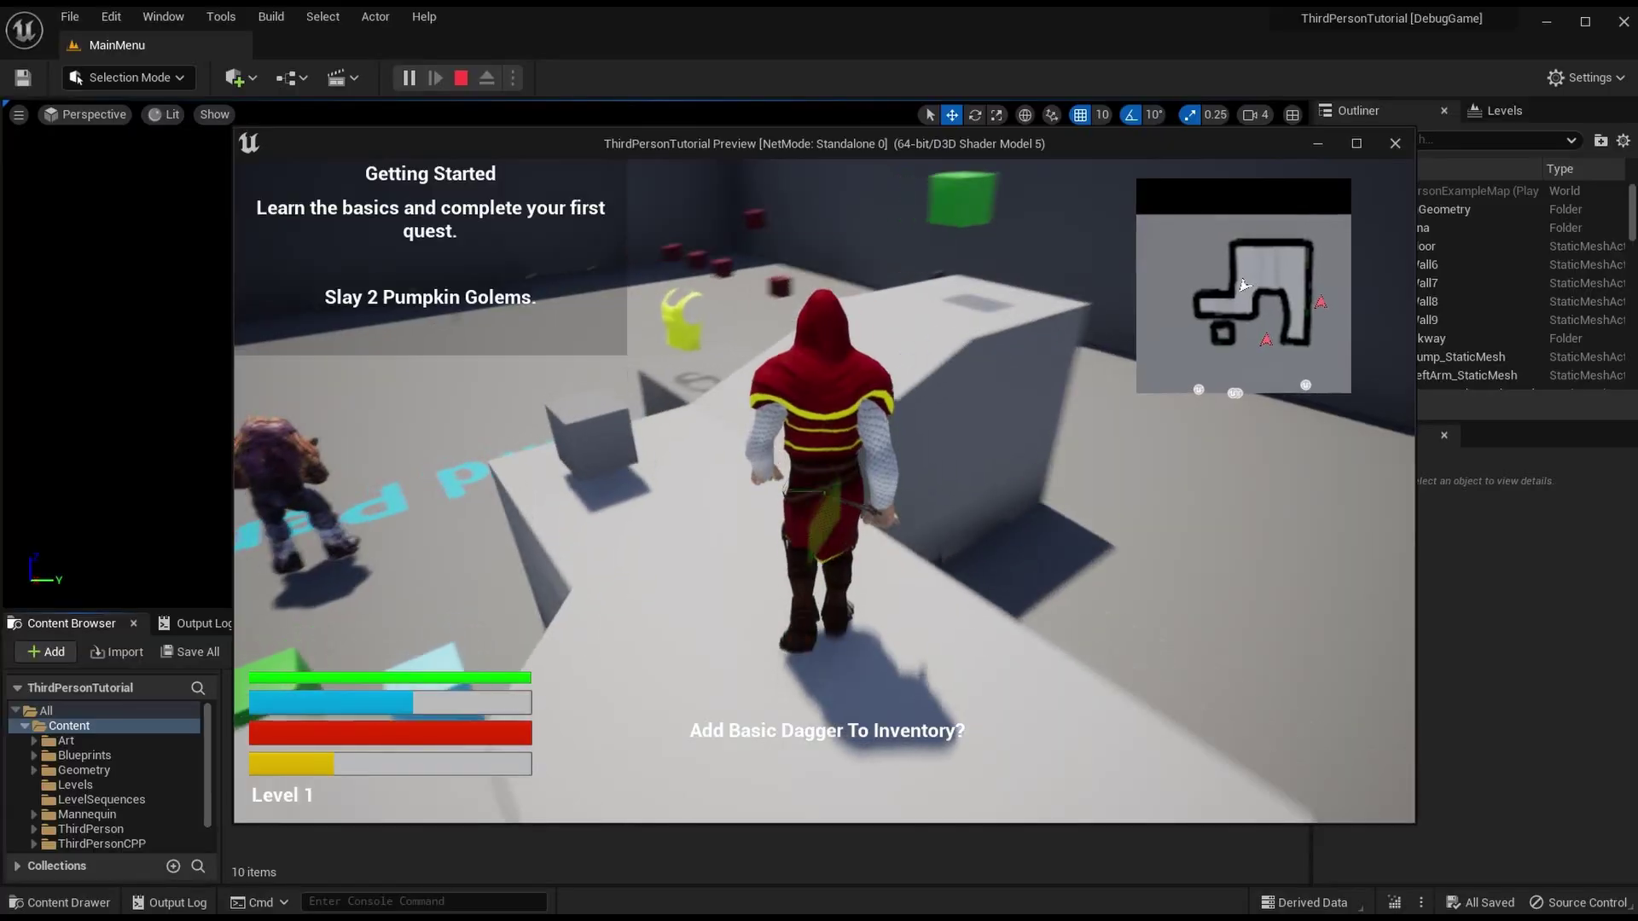
{"action": "key", "text": "w"}
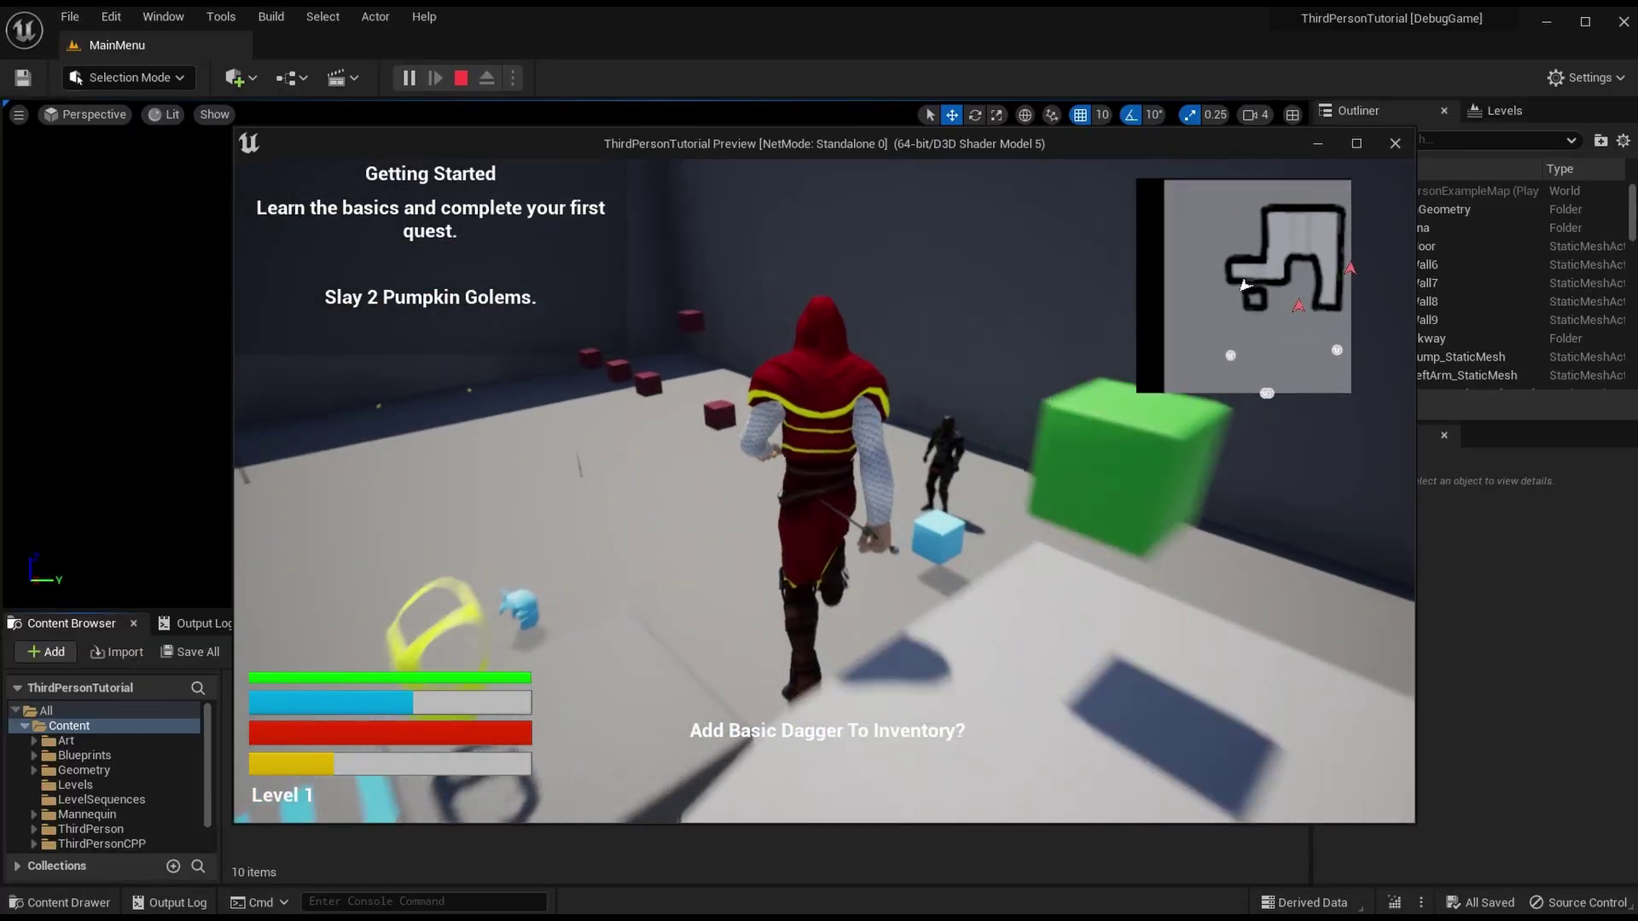
{"action": "key", "text": "w"}
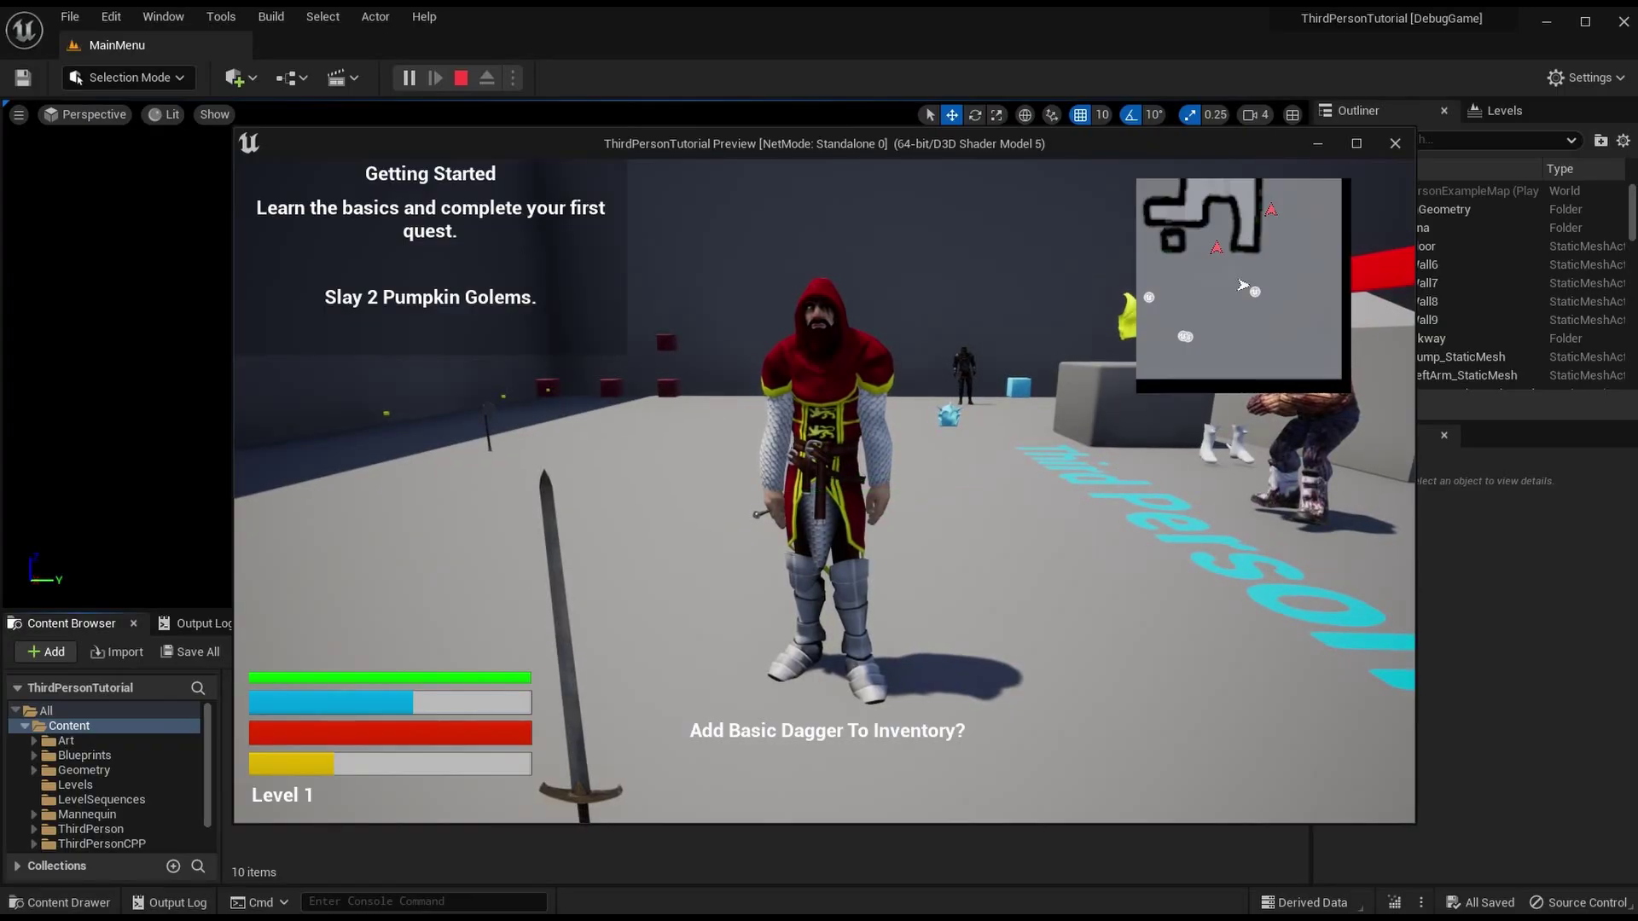
{"action": "key", "text": "Escape"}
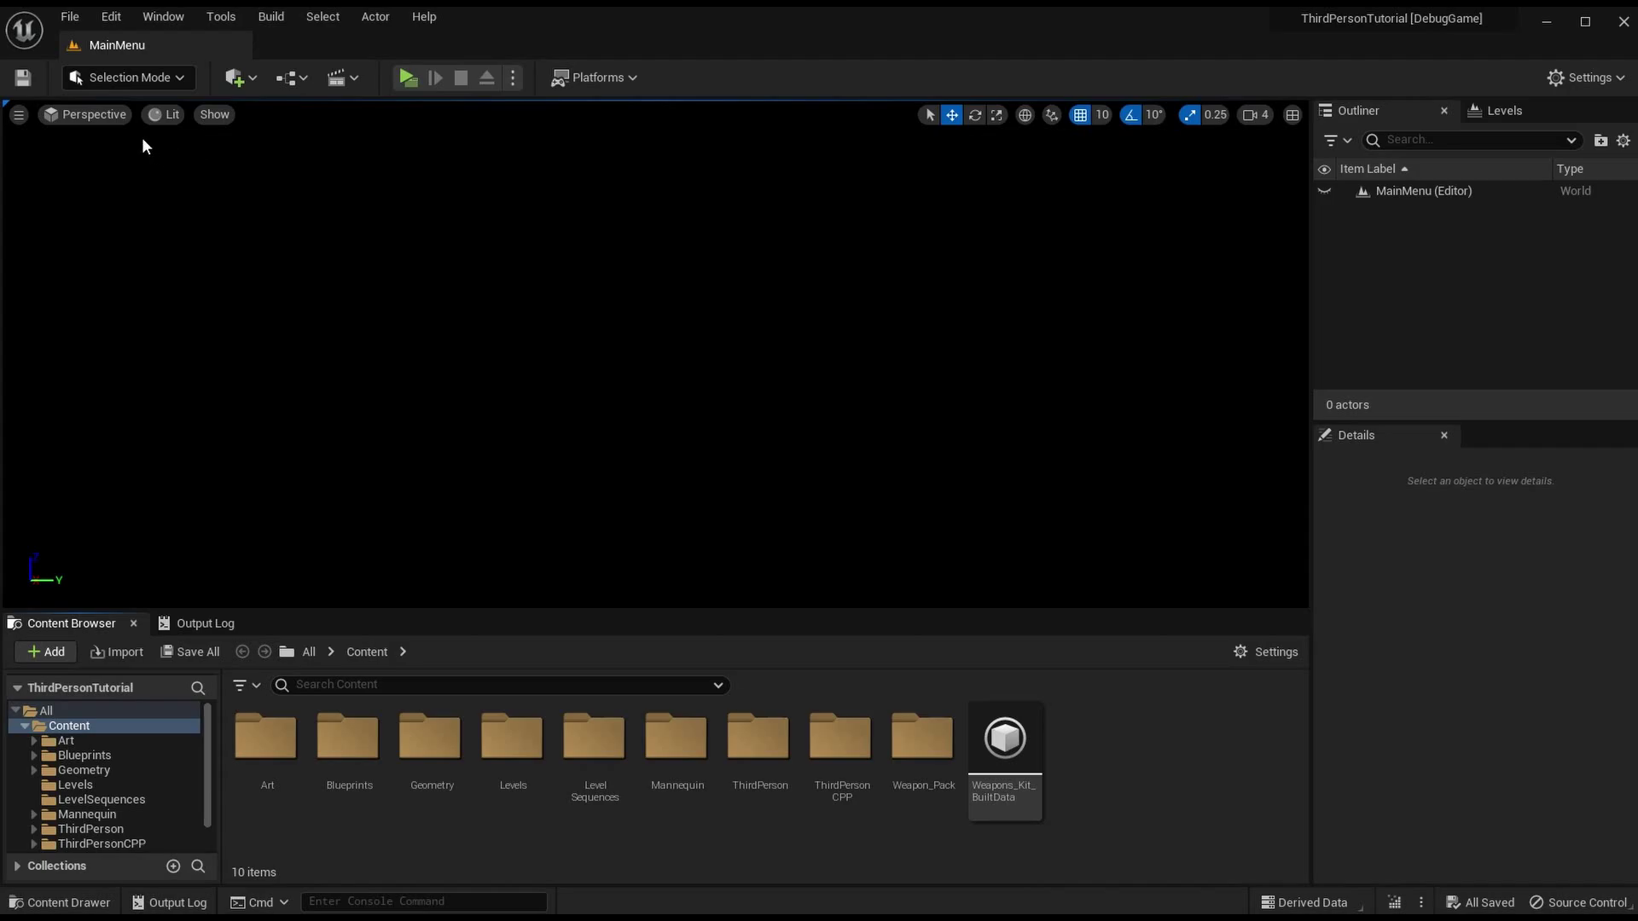
Step: Create a folder named Input in the Content directory and open it
{"action": "left_click", "coordinate": [116, 18]}
{"action": "left_click", "coordinate": [122, 19]}
{"action": "right_click", "coordinate": [1075, 732]}
{"action": "left_click", "coordinate": [1148, 176]}
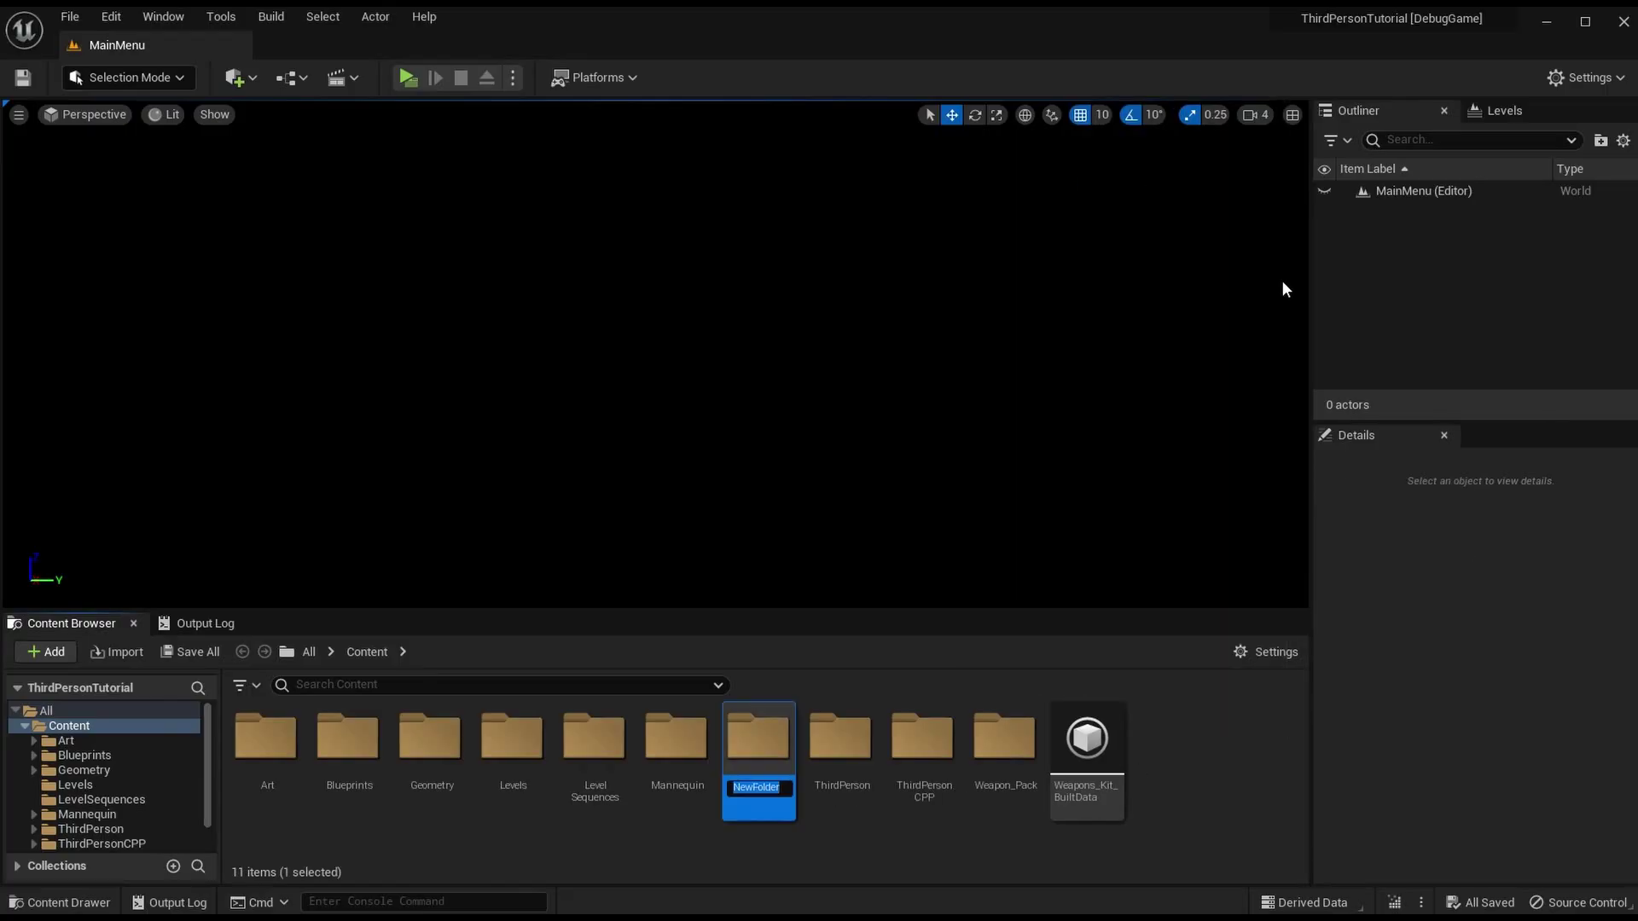
{"action": "type", "text": "Input"}
{"action": "key", "text": "Return"}
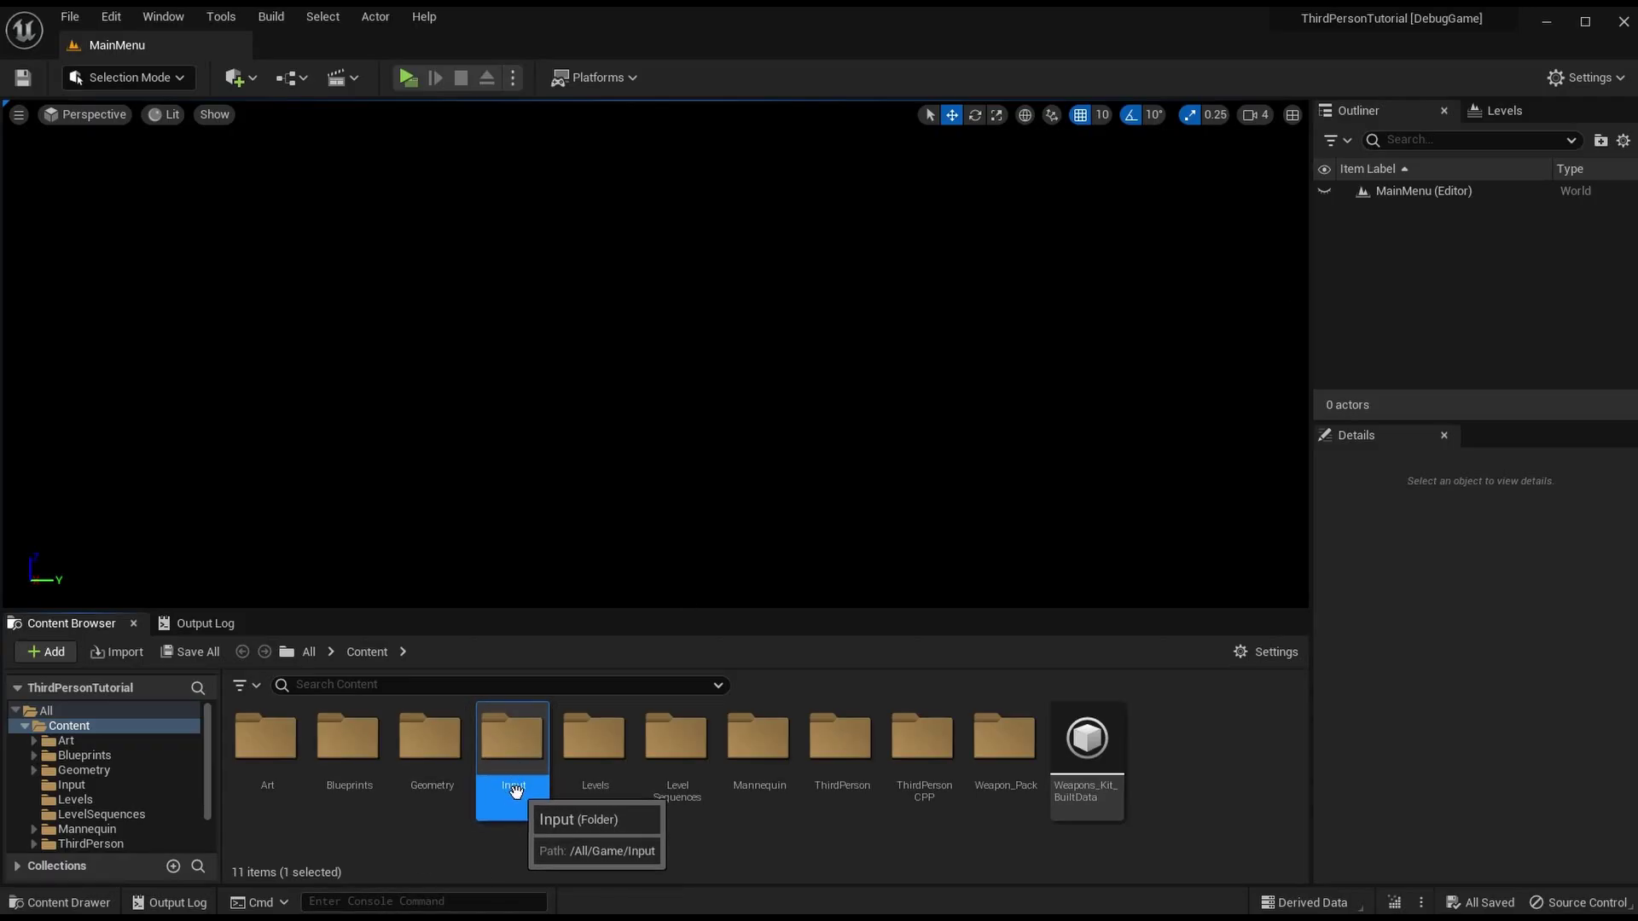
{"action": "double_click", "coordinate": [516, 737]}
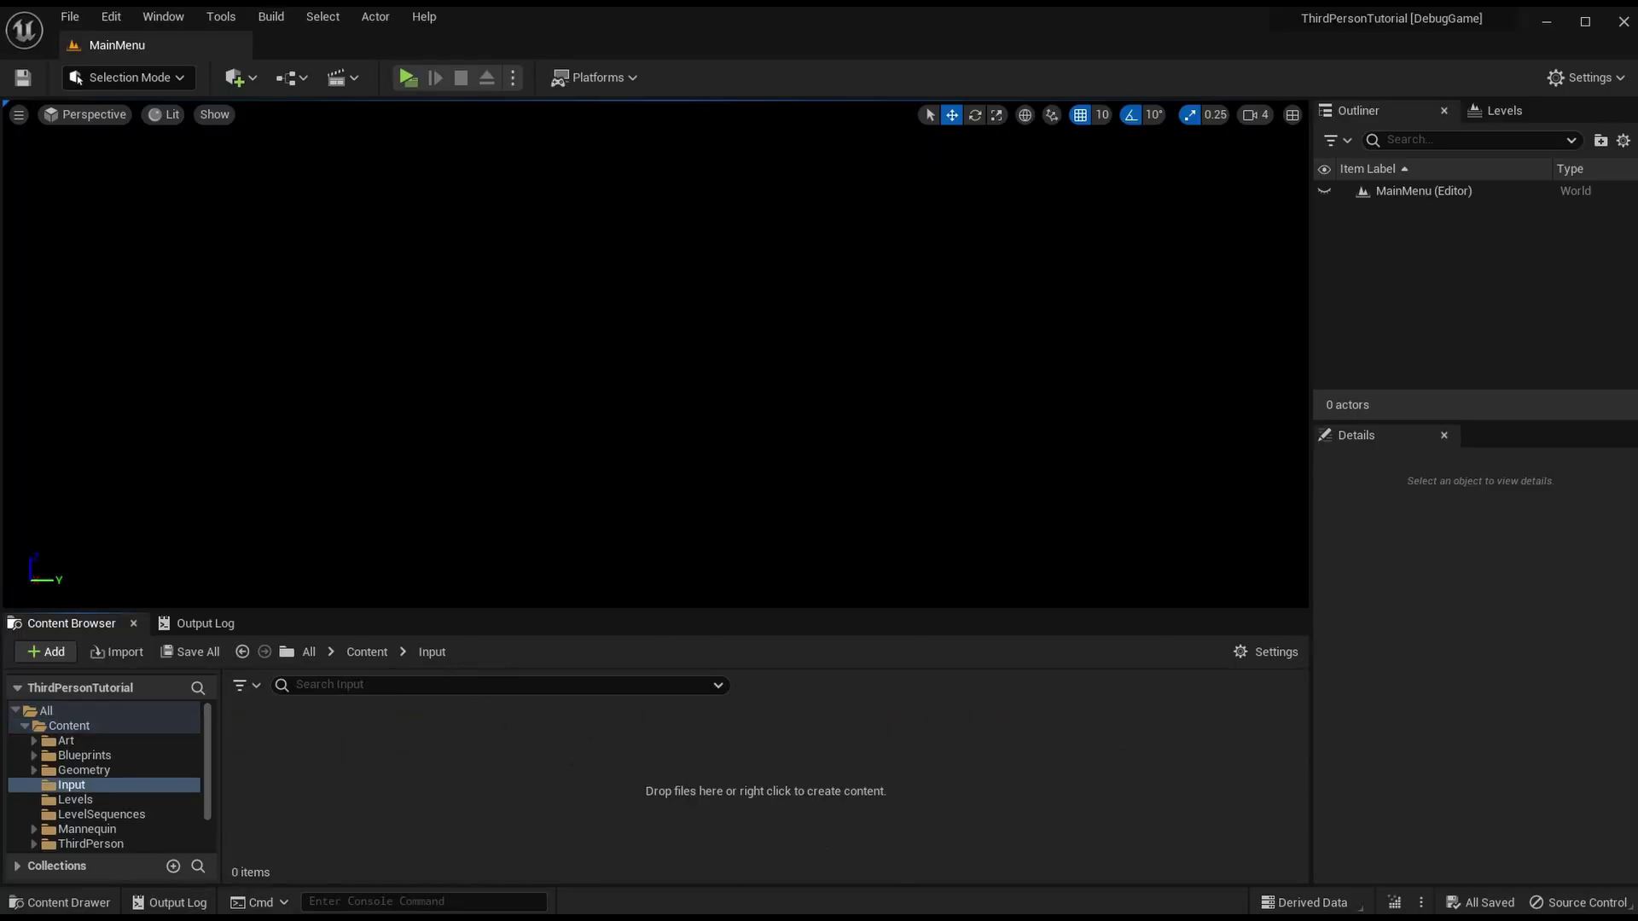
Step: Open the project settings and go to the engine's Input settings
{"action": "left_click", "coordinate": [109, 19]}
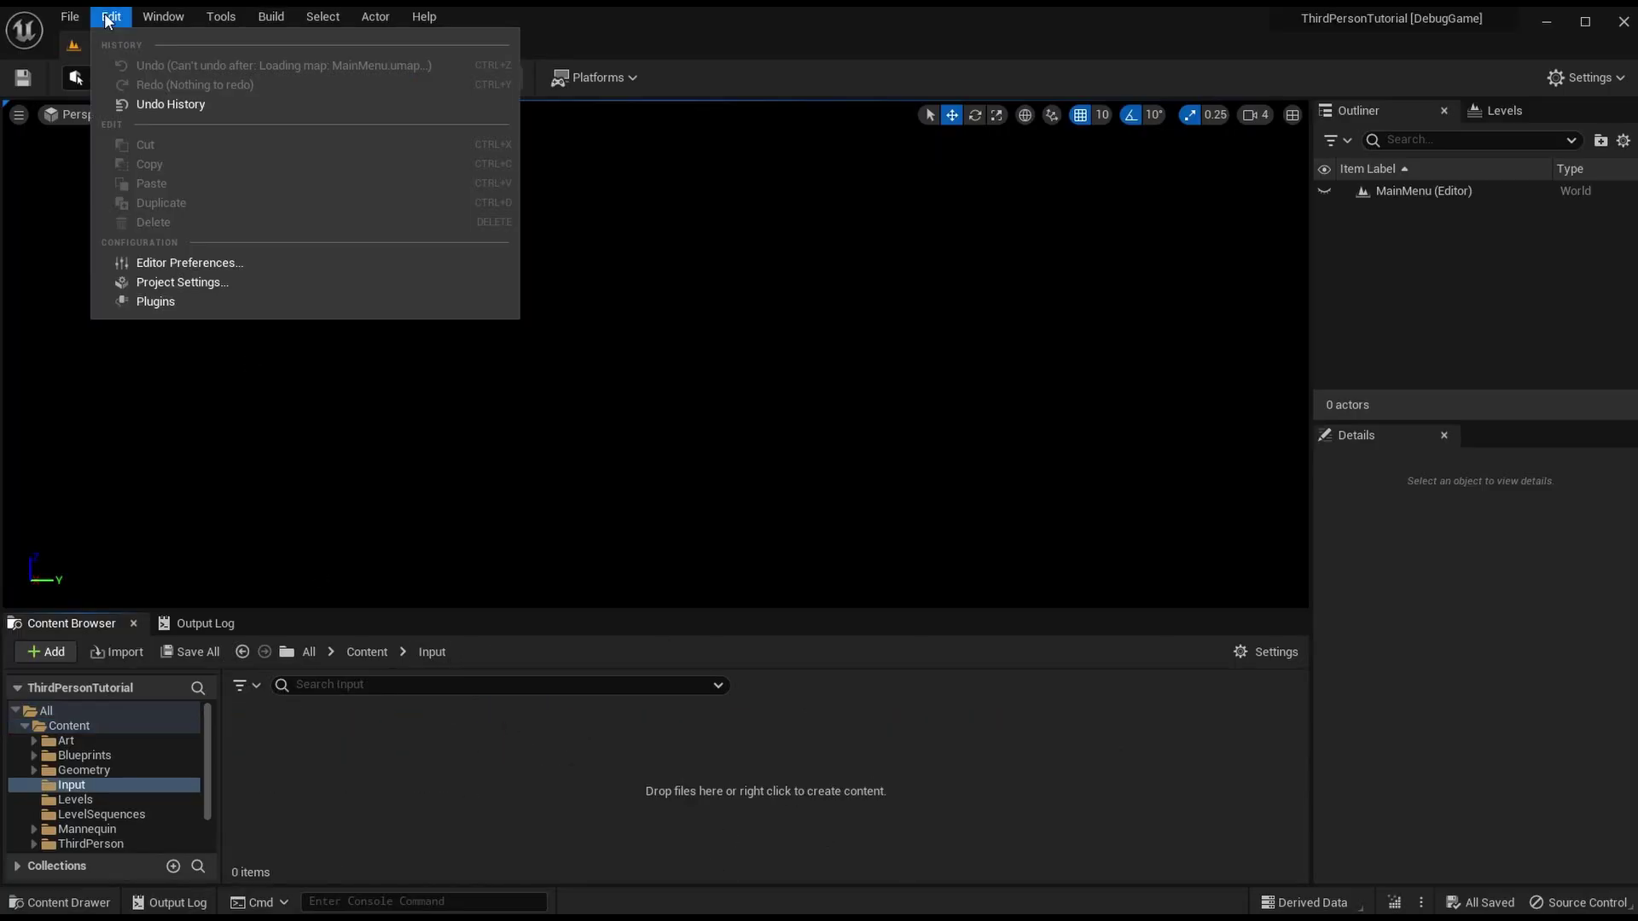
{"action": "left_click", "coordinate": [216, 285]}
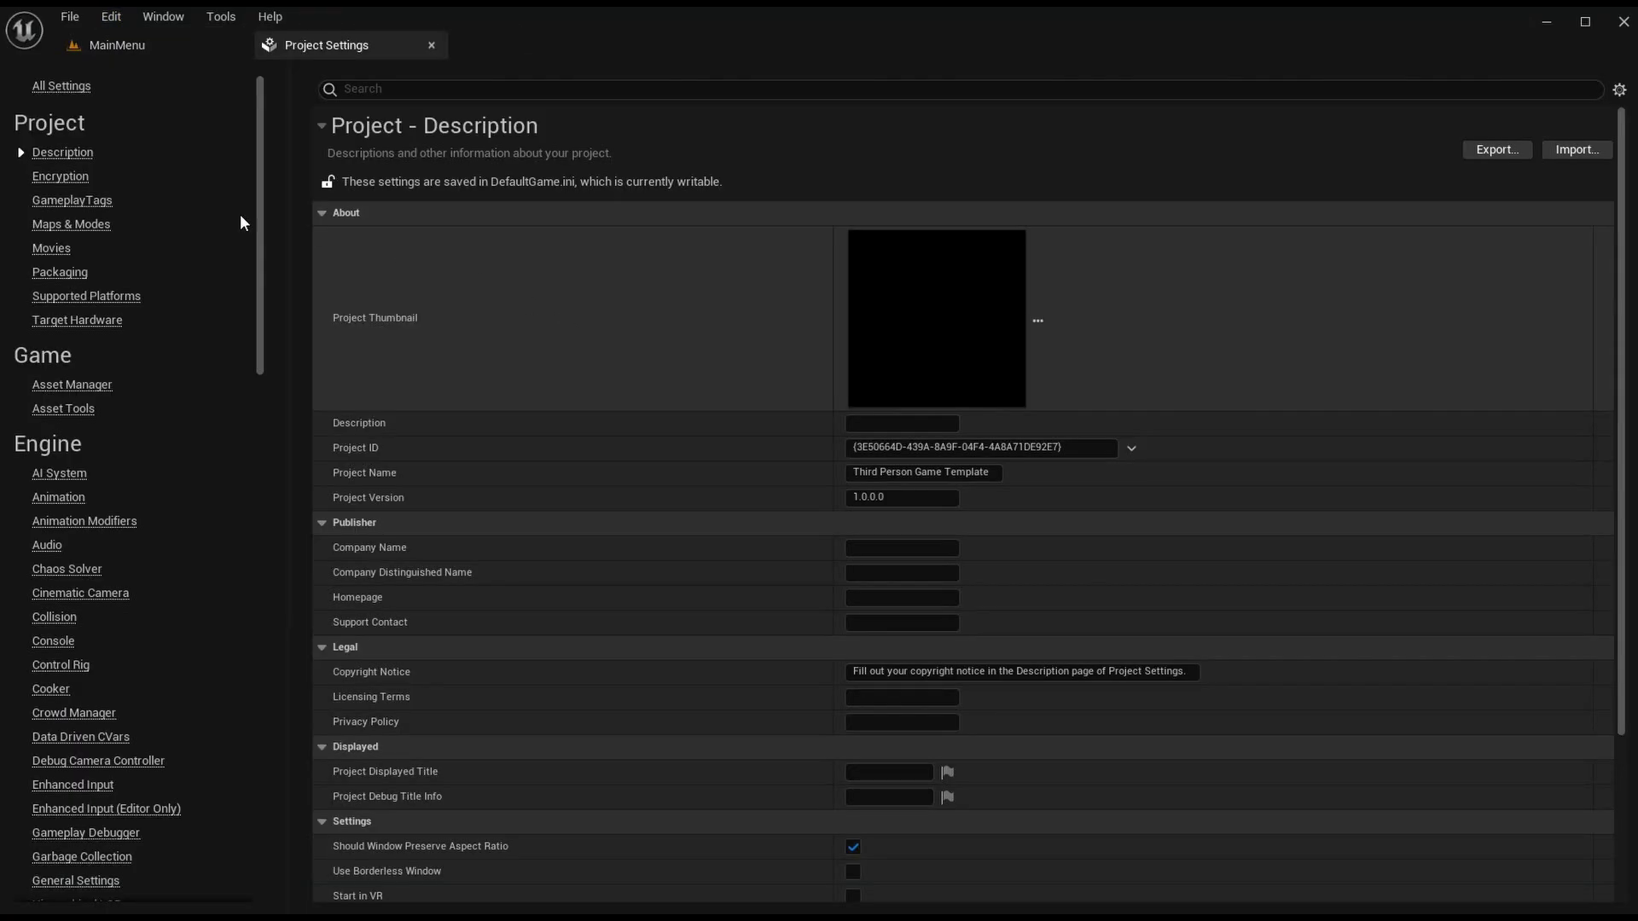
{"action": "scroll", "coordinate": [142, 449], "scroll_direction": "down", "scroll_amount": 1}
{"action": "scroll", "coordinate": [136, 427], "scroll_direction": "down", "scroll_amount": 3}
{"action": "scroll", "coordinate": [51, 597], "scroll_direction": "down", "scroll_amount": 3}
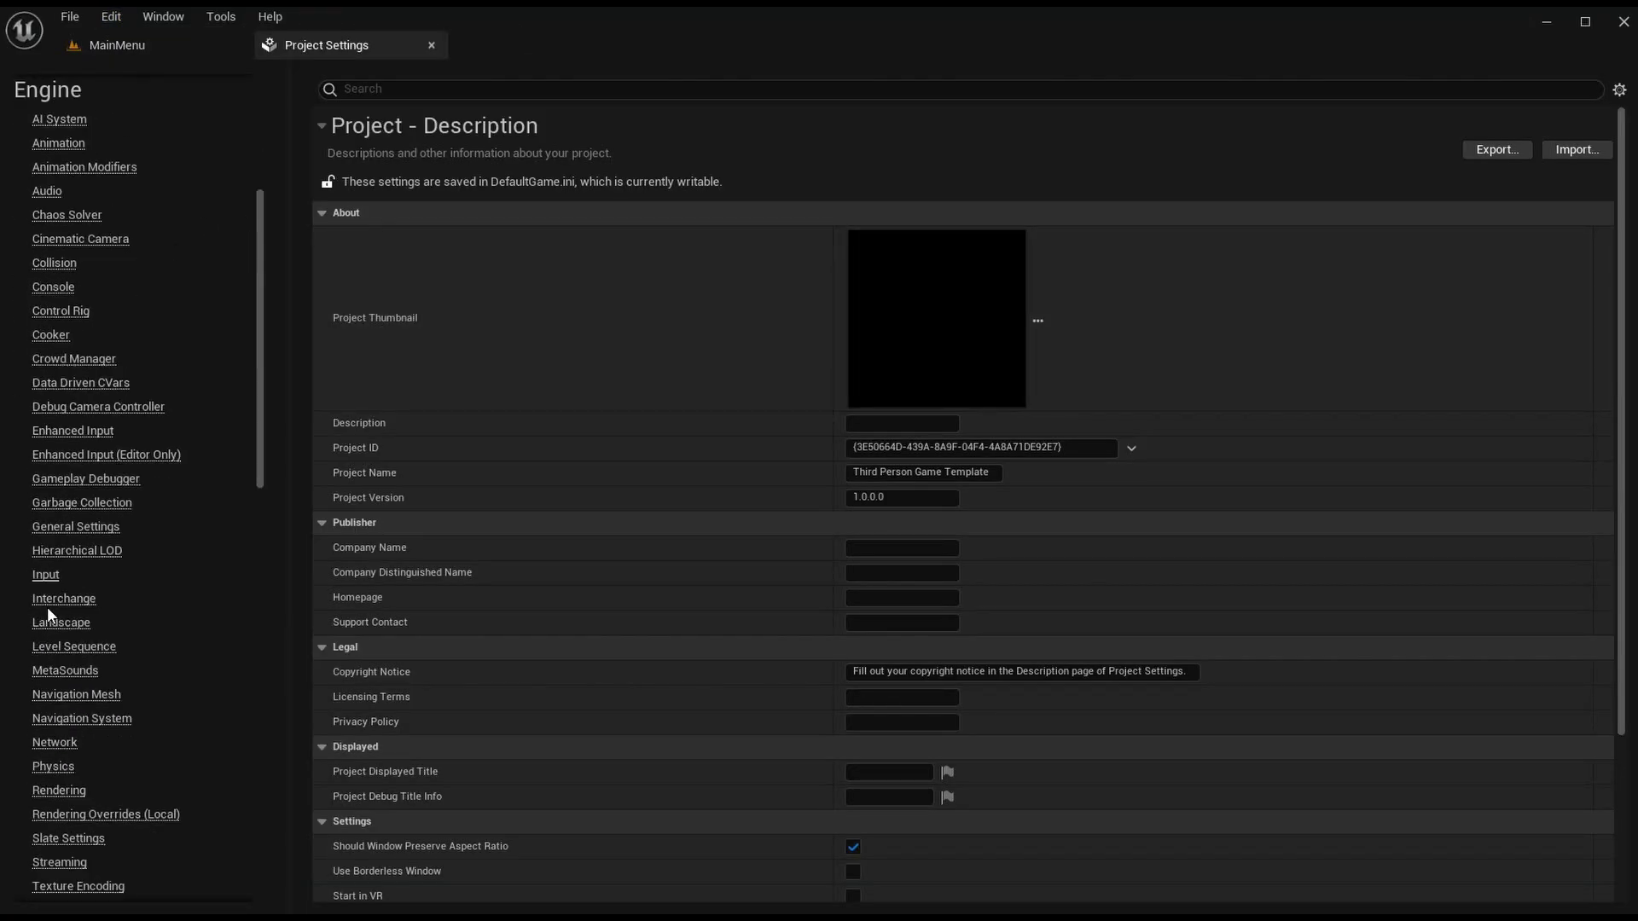
{"action": "left_click", "coordinate": [53, 547]}
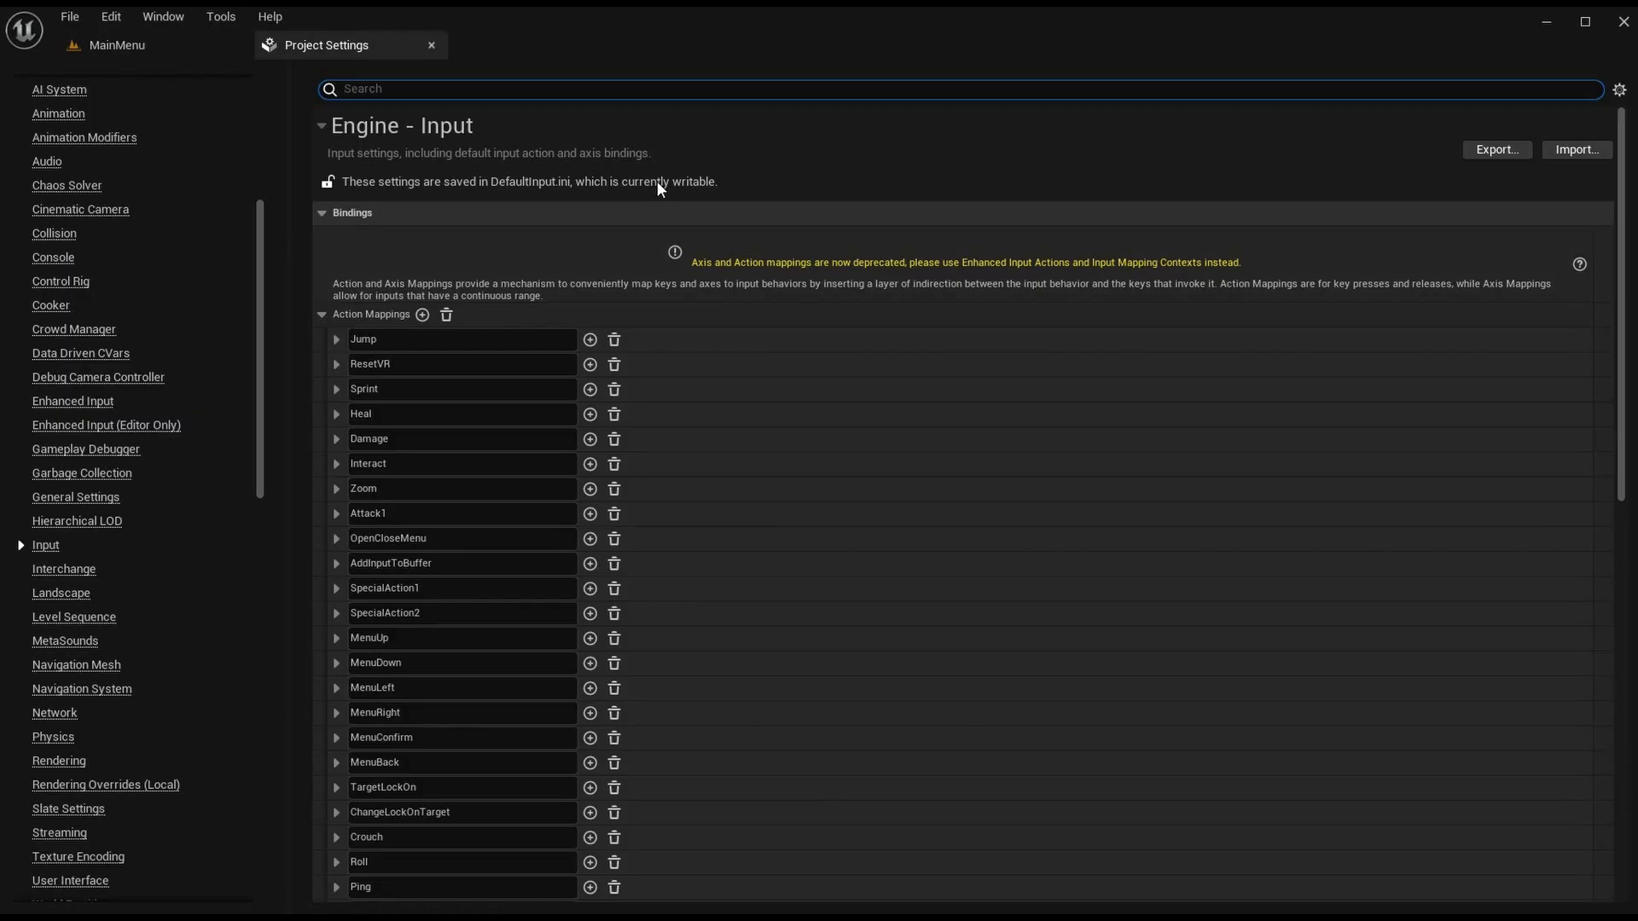
Step: Review the existing Action Mappings and Axis Mappings, collapsing the AnyKey entry and expanding the axis list
{"action": "scroll", "coordinate": [653, 182], "scroll_direction": "down", "scroll_amount": 3}
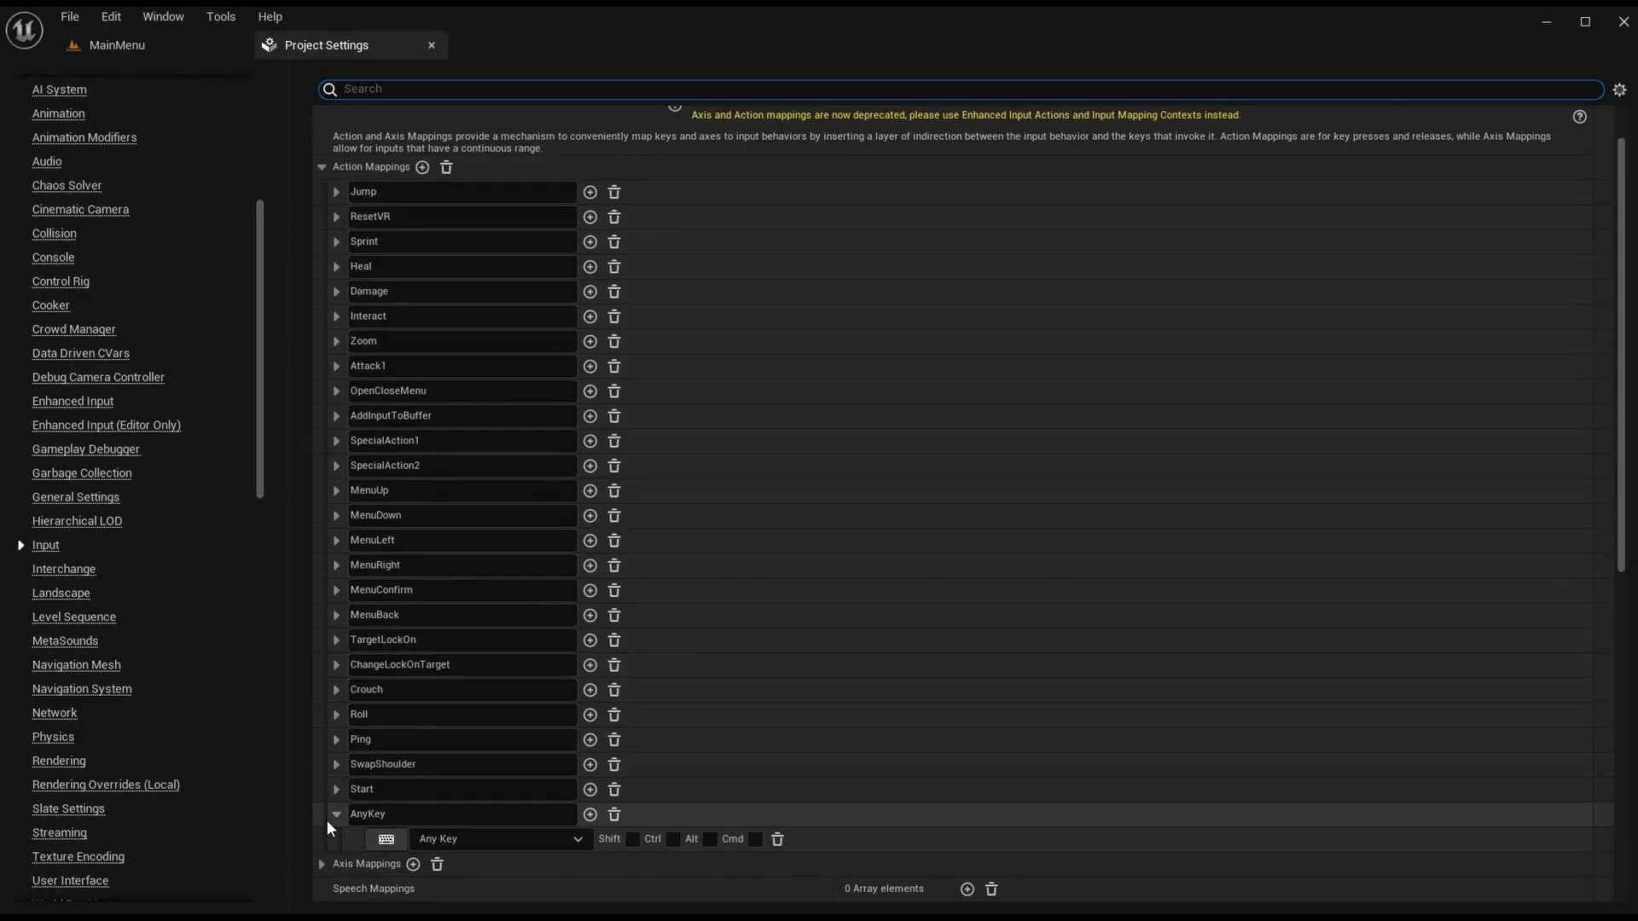
{"action": "left_click", "coordinate": [336, 814]}
{"action": "left_click", "coordinate": [317, 839]}
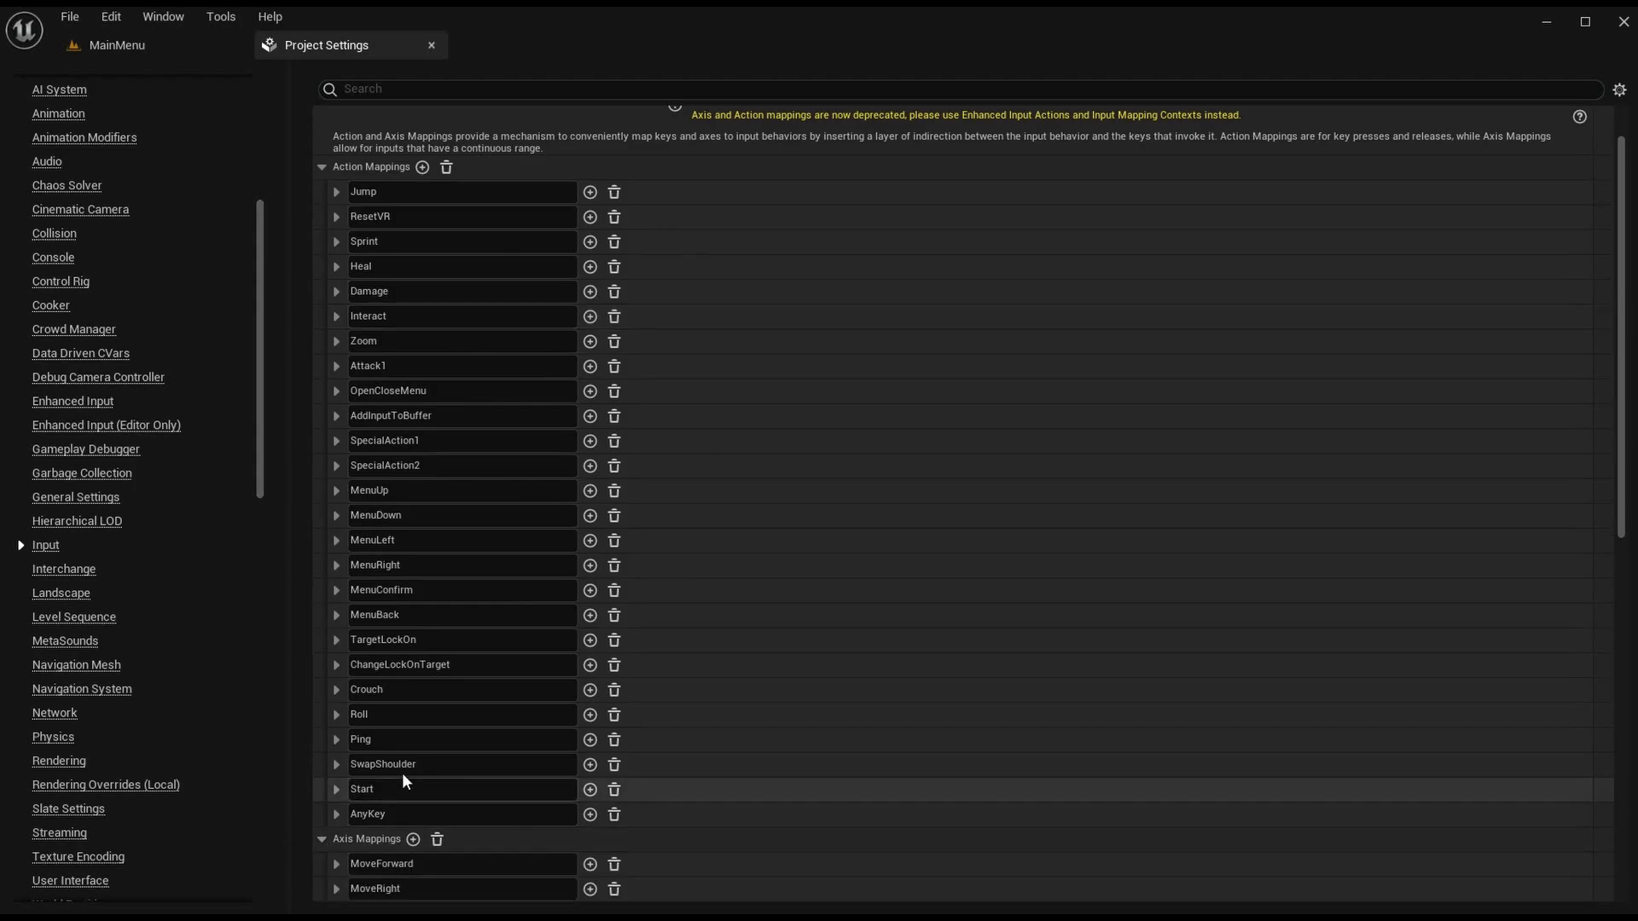
{"action": "scroll", "coordinate": [730, 605], "scroll_direction": "down", "scroll_amount": 2}
{"action": "scroll", "coordinate": [725, 585], "scroll_direction": "up", "scroll_amount": 4}
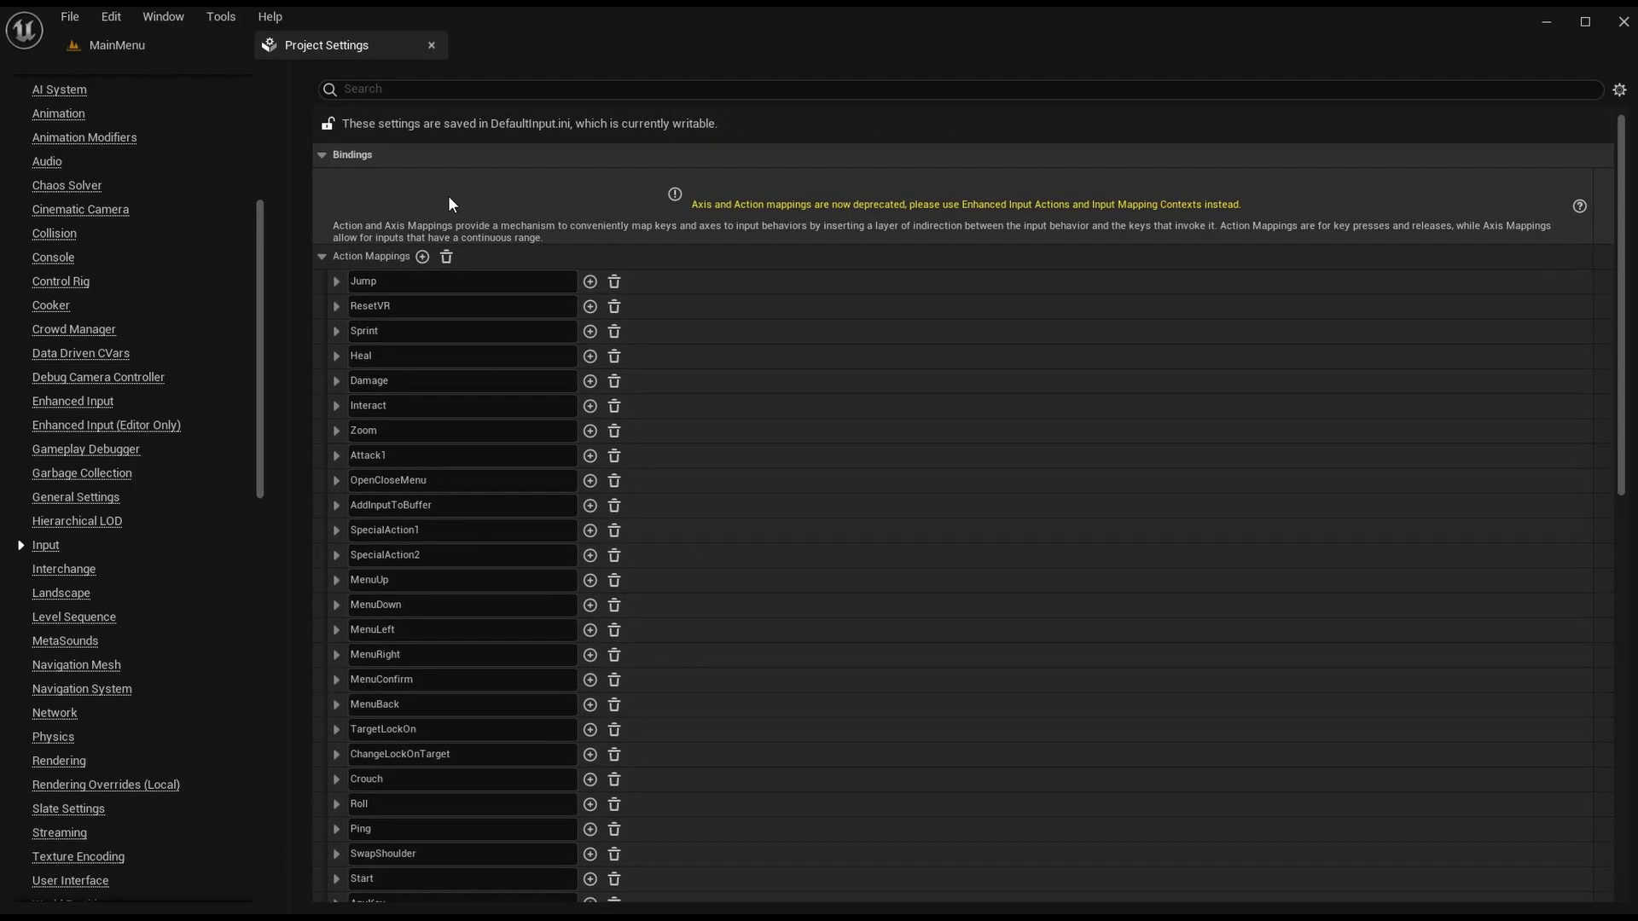
{"action": "scroll", "coordinate": [563, 516], "scroll_direction": "down", "scroll_amount": 4}
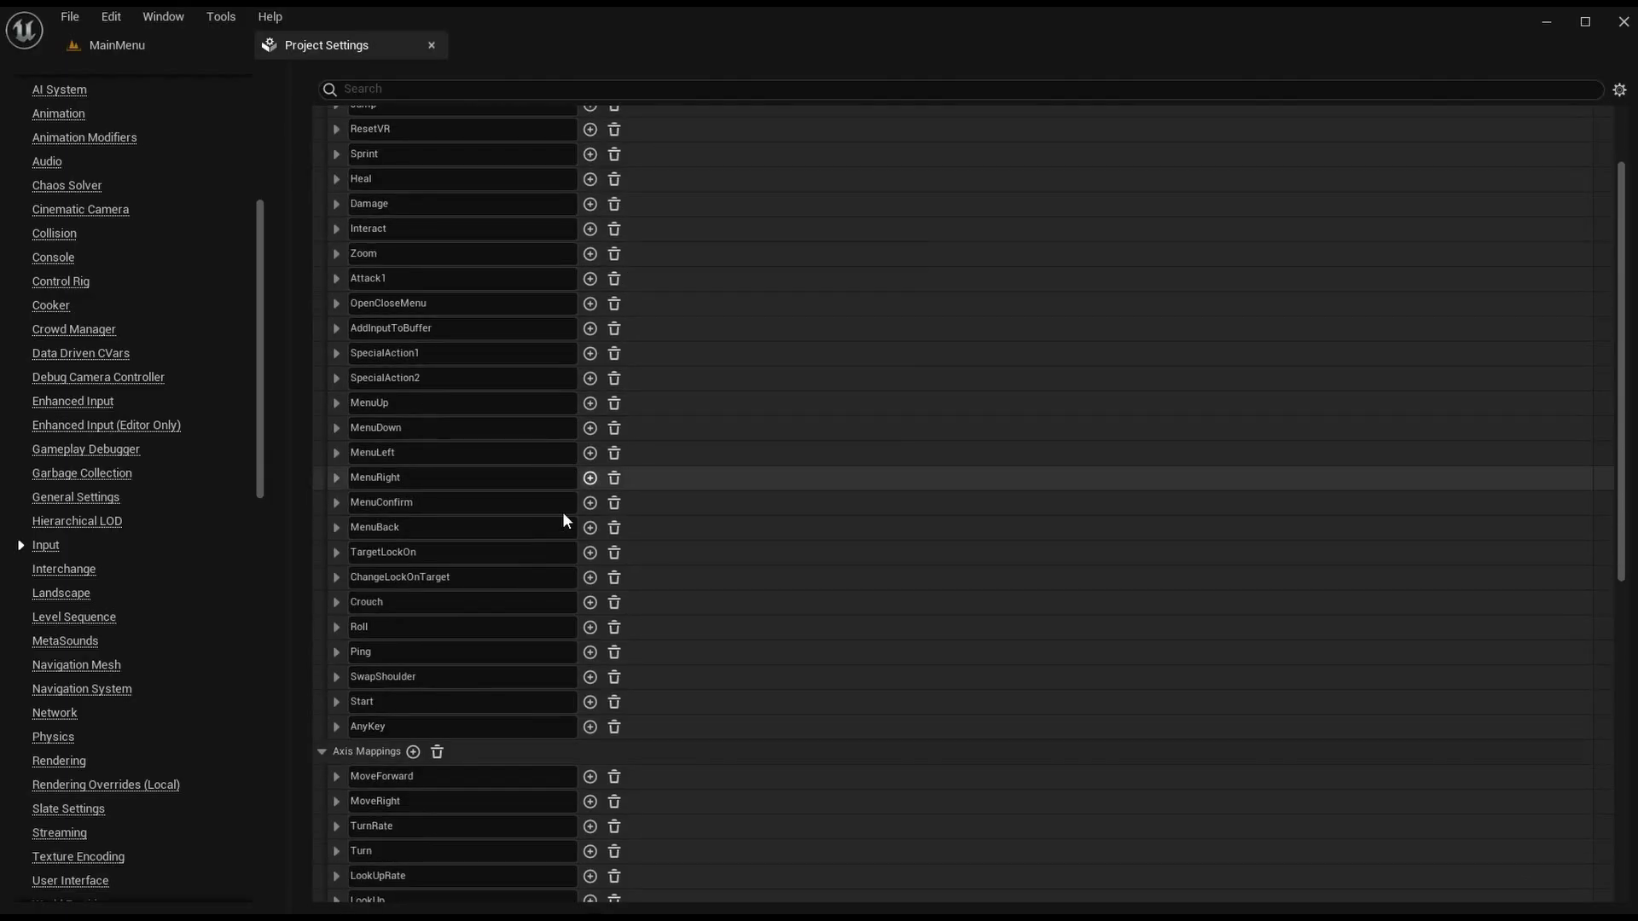
{"action": "scroll", "coordinate": [515, 597], "scroll_direction": "up", "scroll_amount": 4}
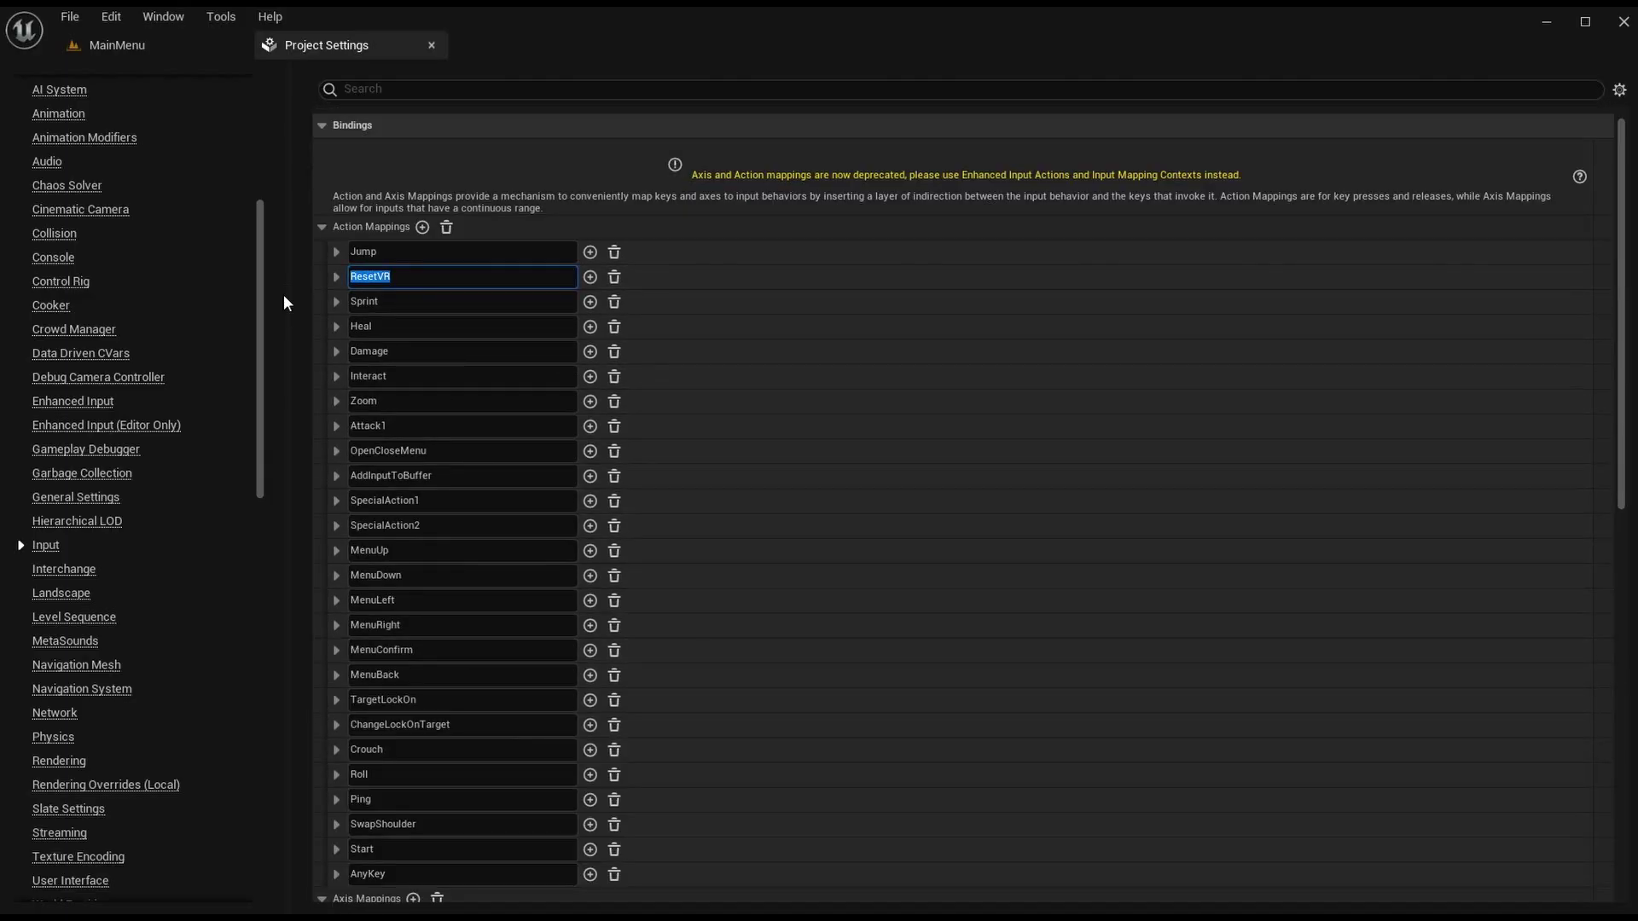
Step: Inspect the key bindings of the ResetVR action mapping, collapse them again and highlight the Jump mapping's name
{"action": "left_click", "coordinate": [336, 277]}
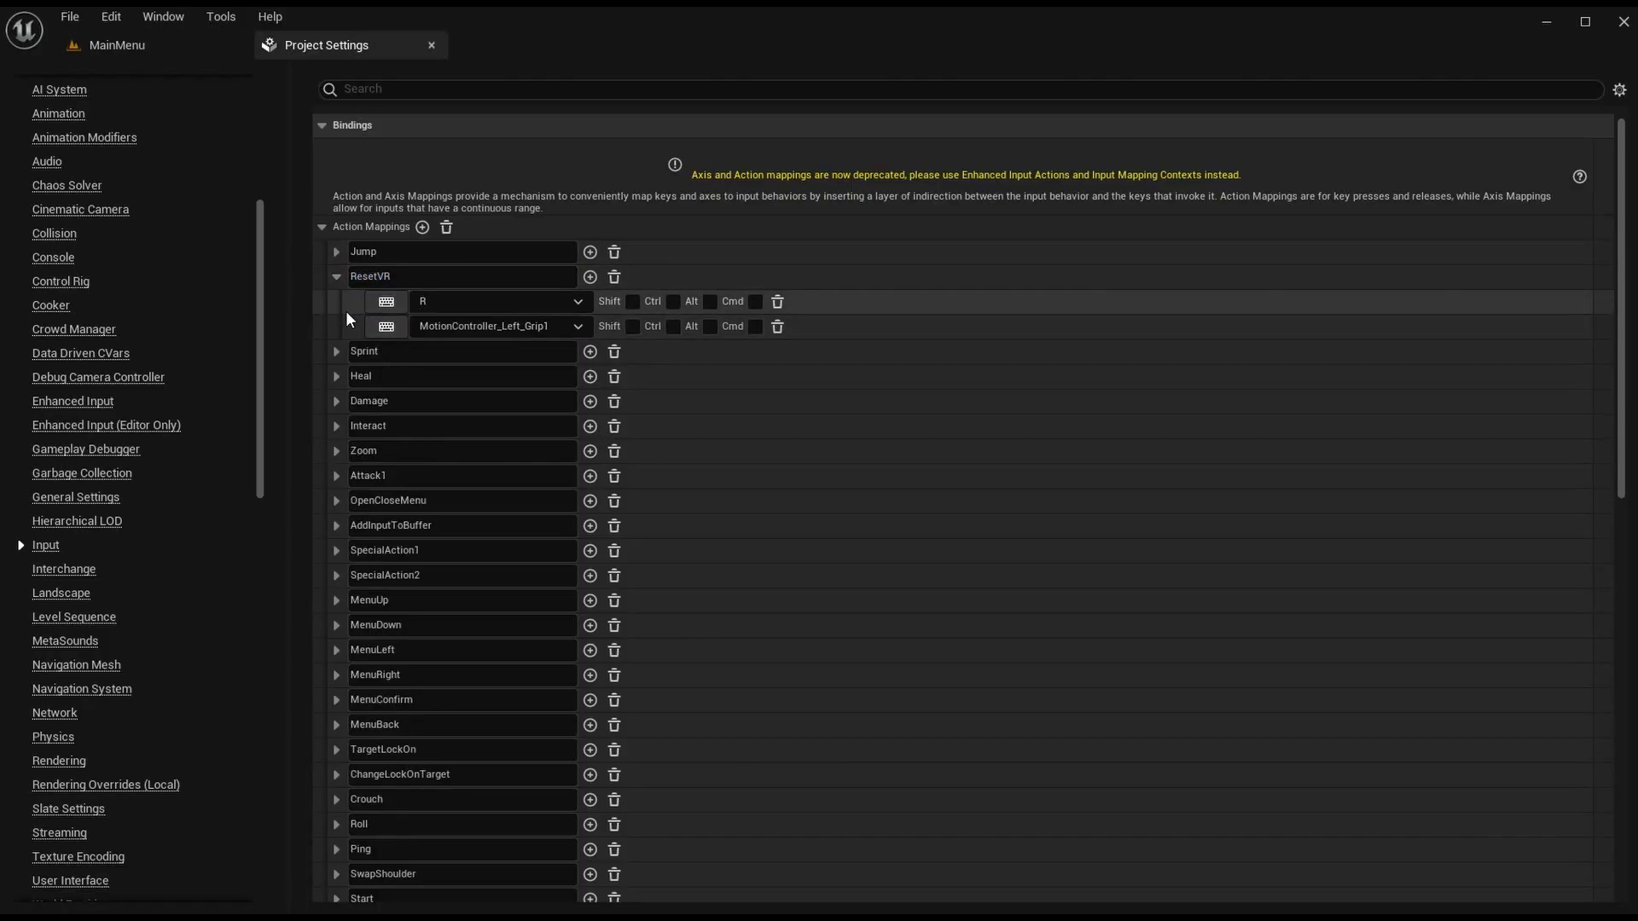
{"action": "left_click", "coordinate": [340, 274]}
{"action": "left_click", "coordinate": [434, 272]}
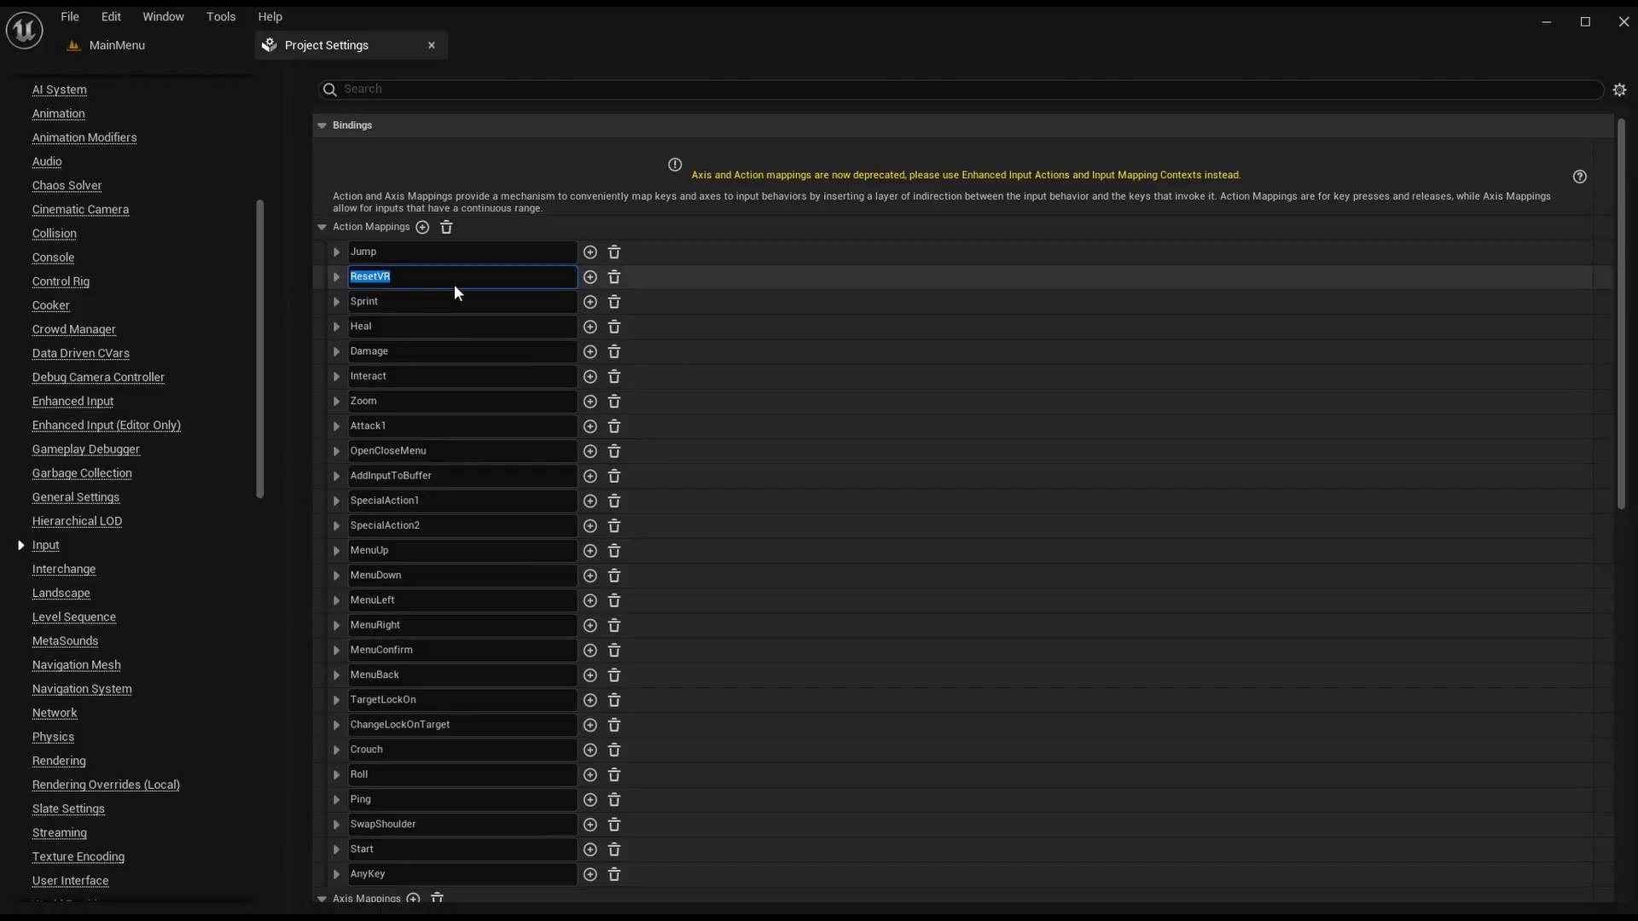
{"action": "key", "text": "shift+Tab"}
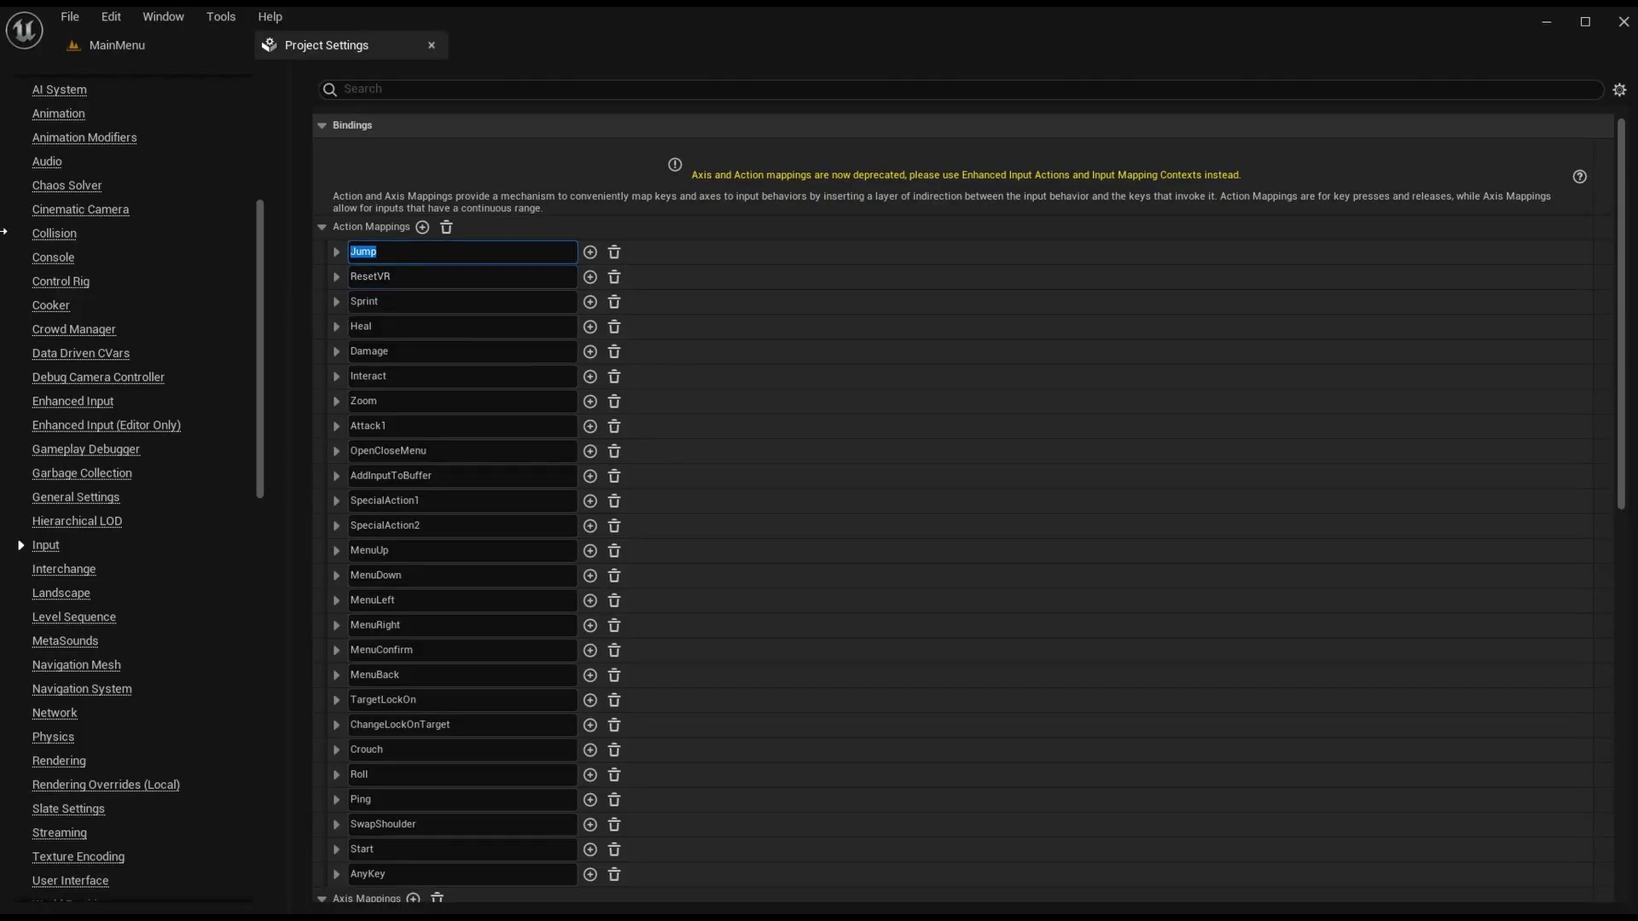
Step: Create an Input Action named IA_Jump in the Input folder and dock its editor beside the Project Settings
{"action": "left_click", "coordinate": [133, 48]}
{"action": "right_click", "coordinate": [420, 746]}
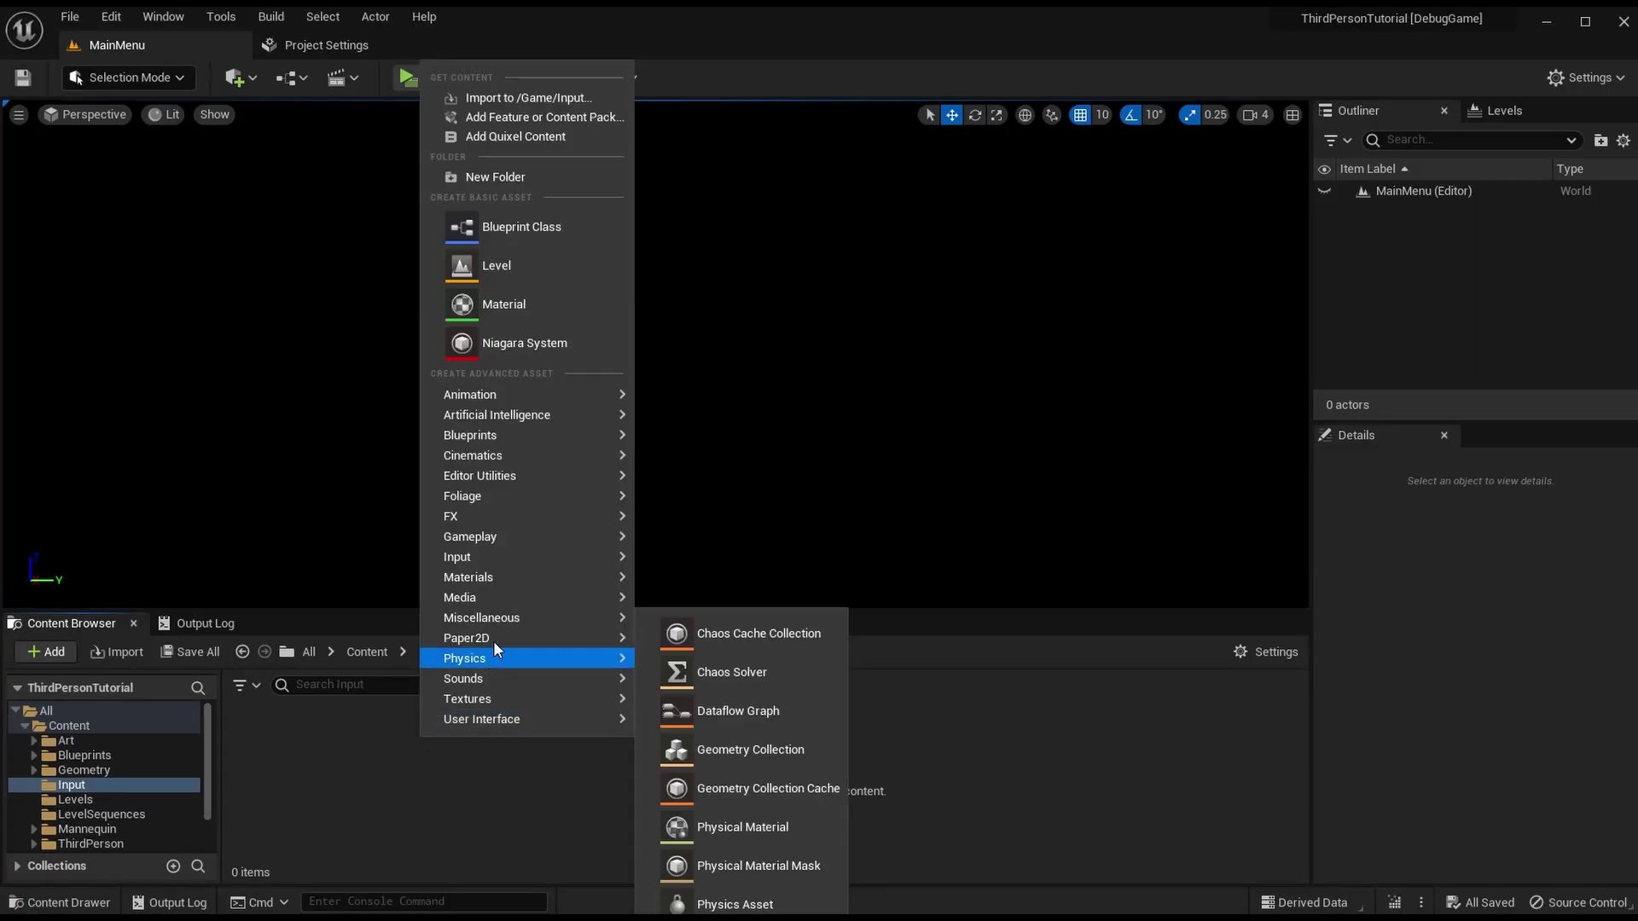
{"action": "mouse_move", "coordinate": [551, 557]}
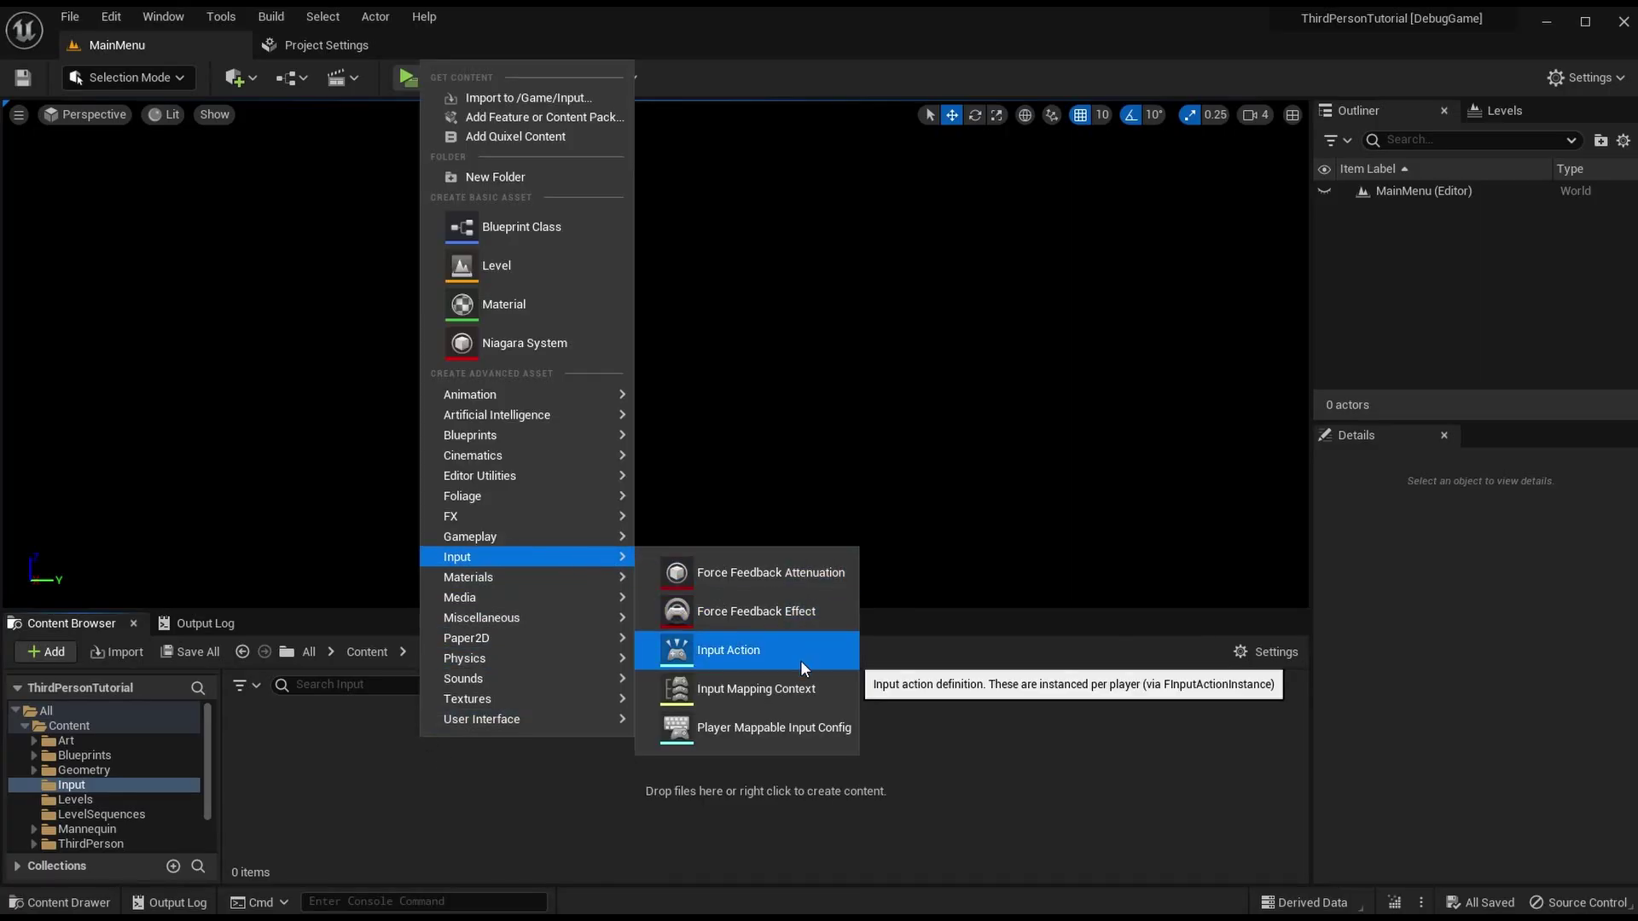
{"action": "left_click", "coordinate": [459, 791]}
{"action": "left_click", "coordinate": [63, 648]}
{"action": "mouse_move", "coordinate": [170, 671]}
{"action": "mouse_move", "coordinate": [222, 753]}
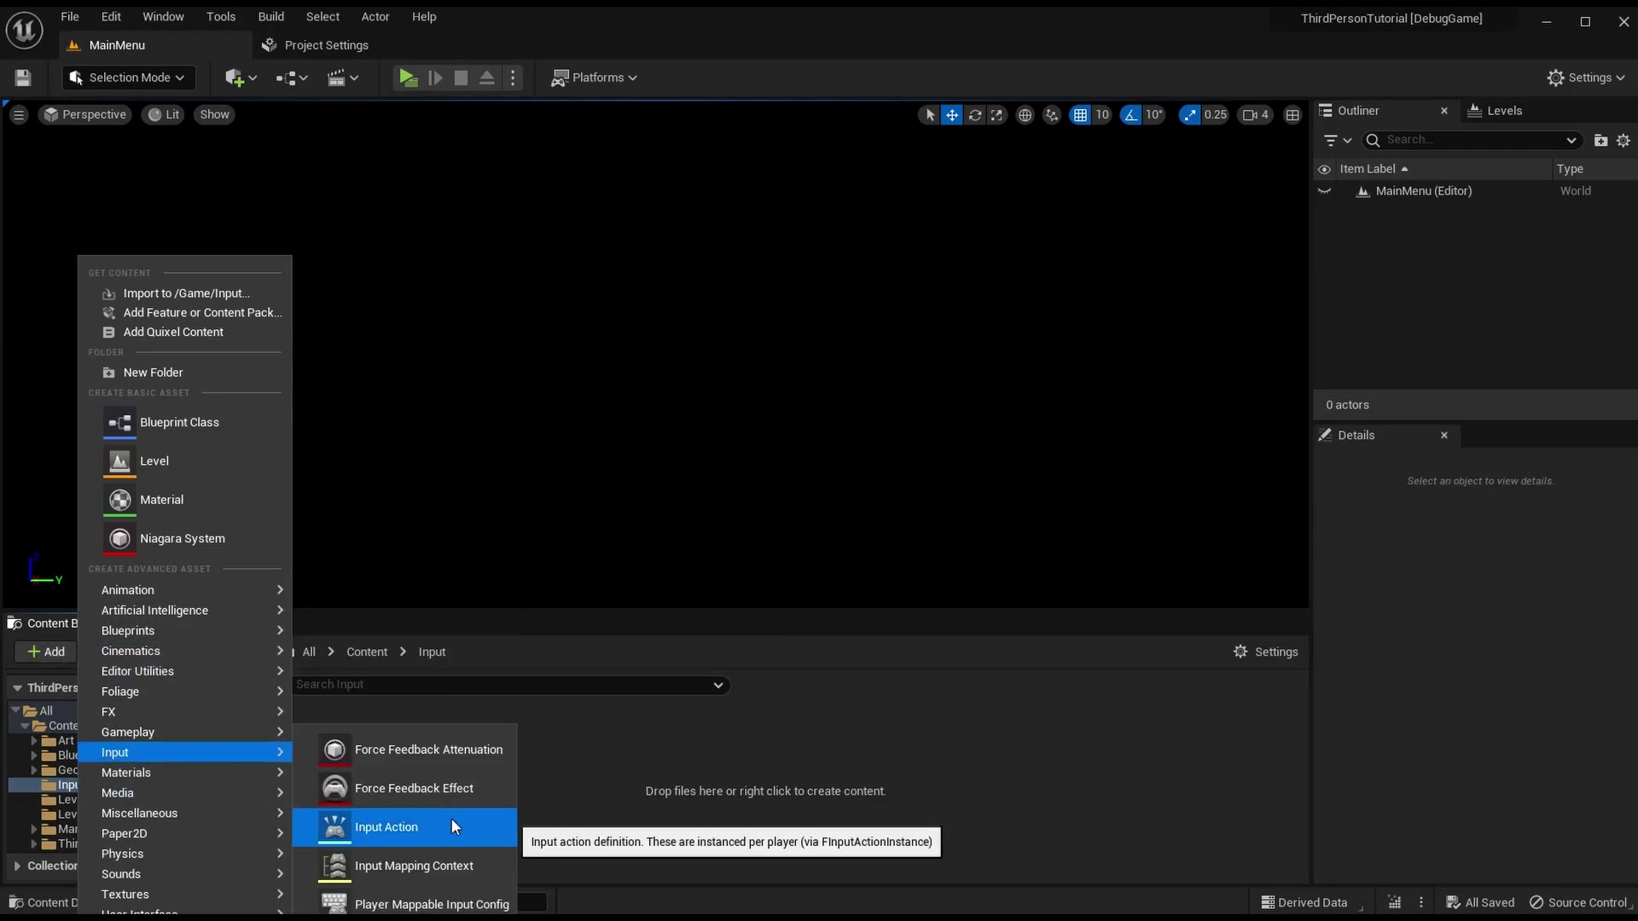
{"action": "left_click", "coordinate": [453, 817]}
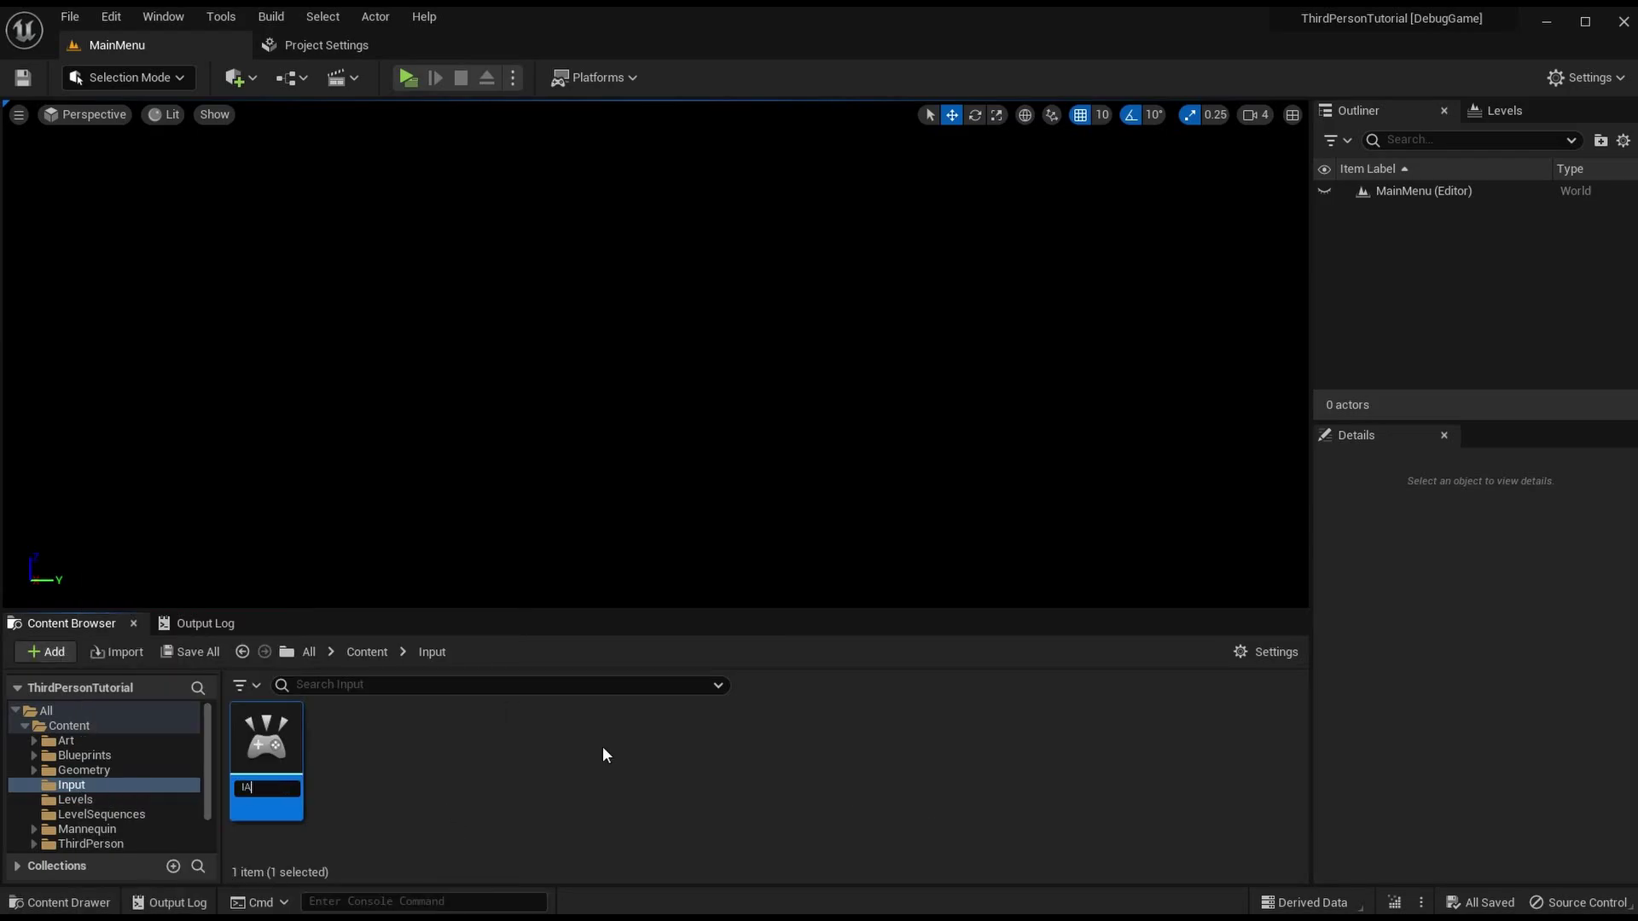
{"action": "type", "text": "IA_Jump"}
{"action": "key", "text": "Return"}
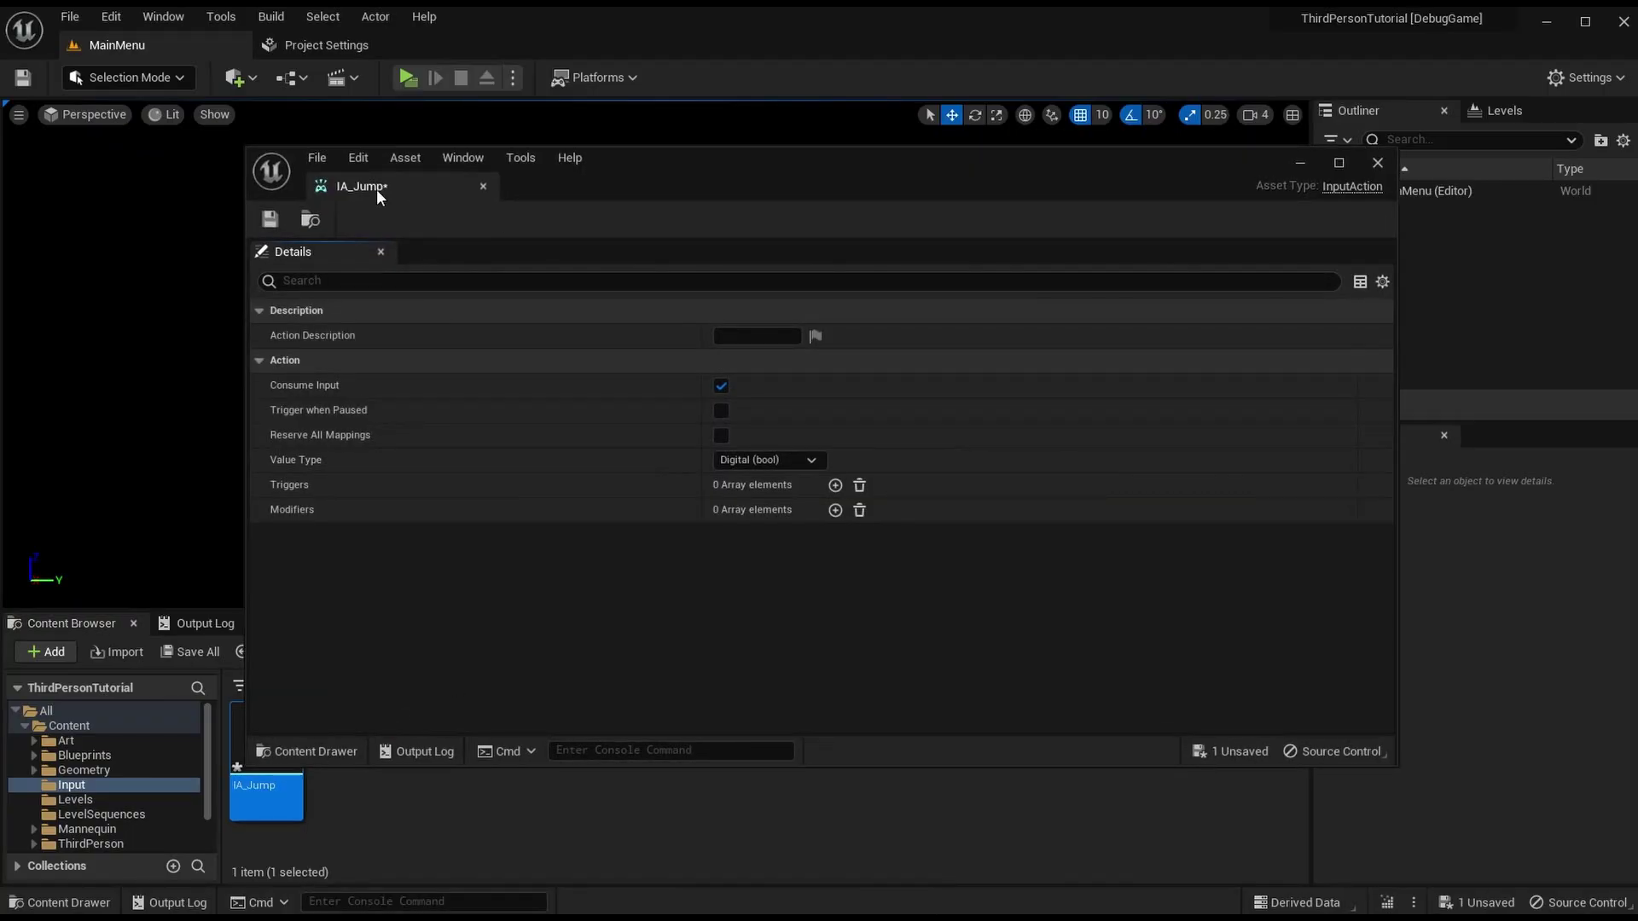
{"action": "left_click_drag", "start_coordinate": [376, 187], "coordinate": [464, 47]}
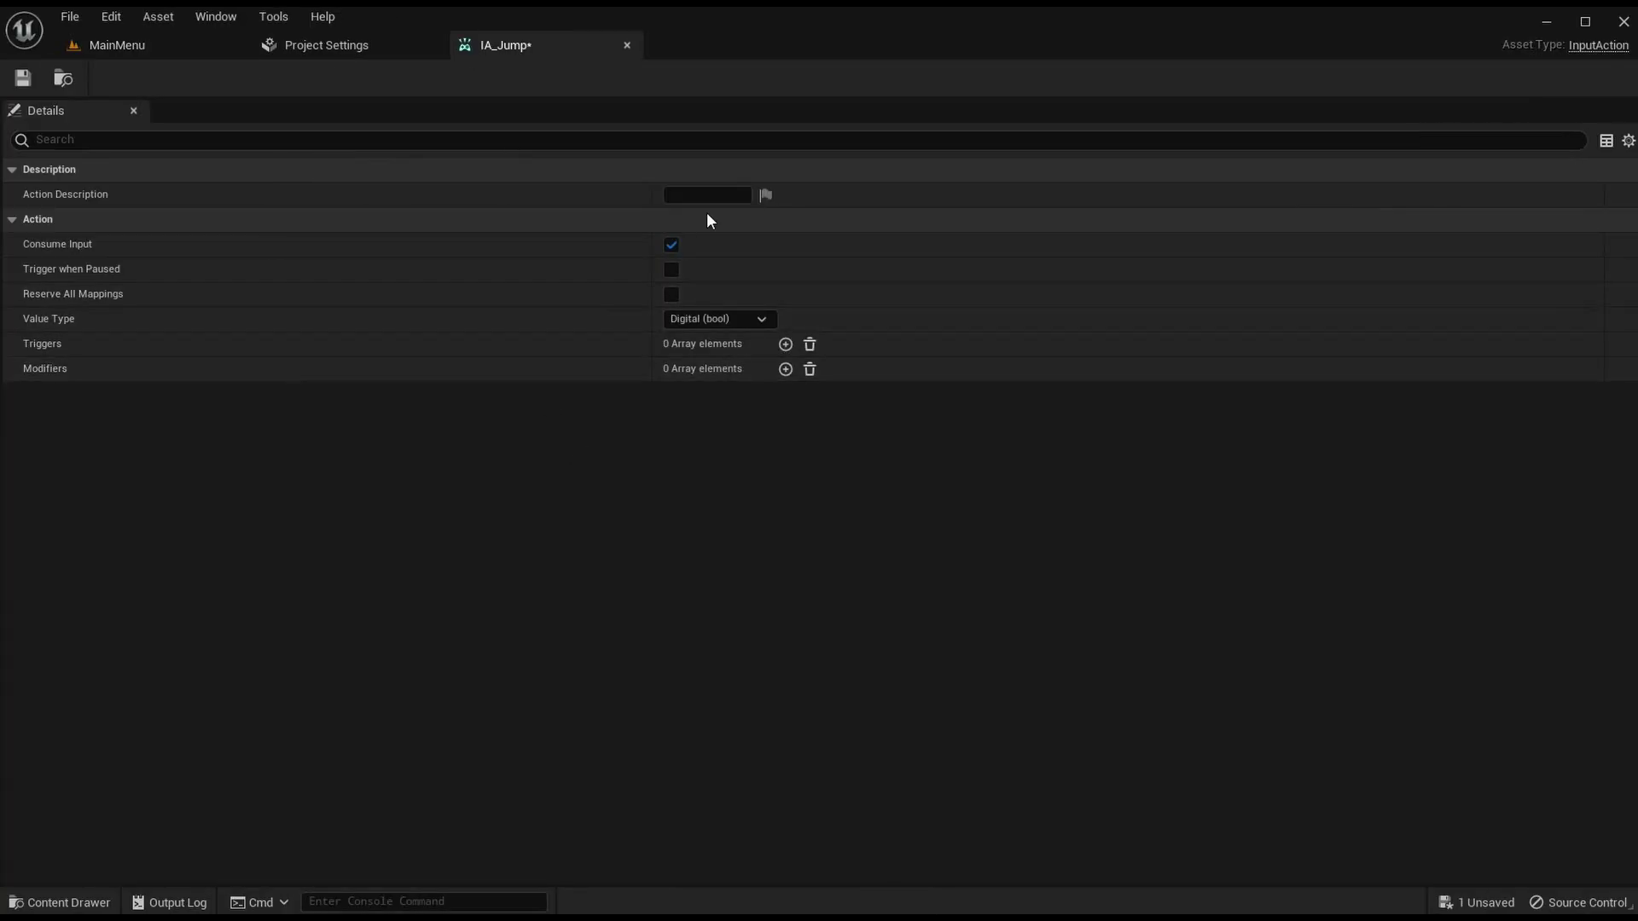
Step: Check the key bindings of the old Jump action mapping in the project settings and return to IA_Jump
{"action": "left_click", "coordinate": [726, 191]}
{"action": "left_click", "coordinate": [331, 47]}
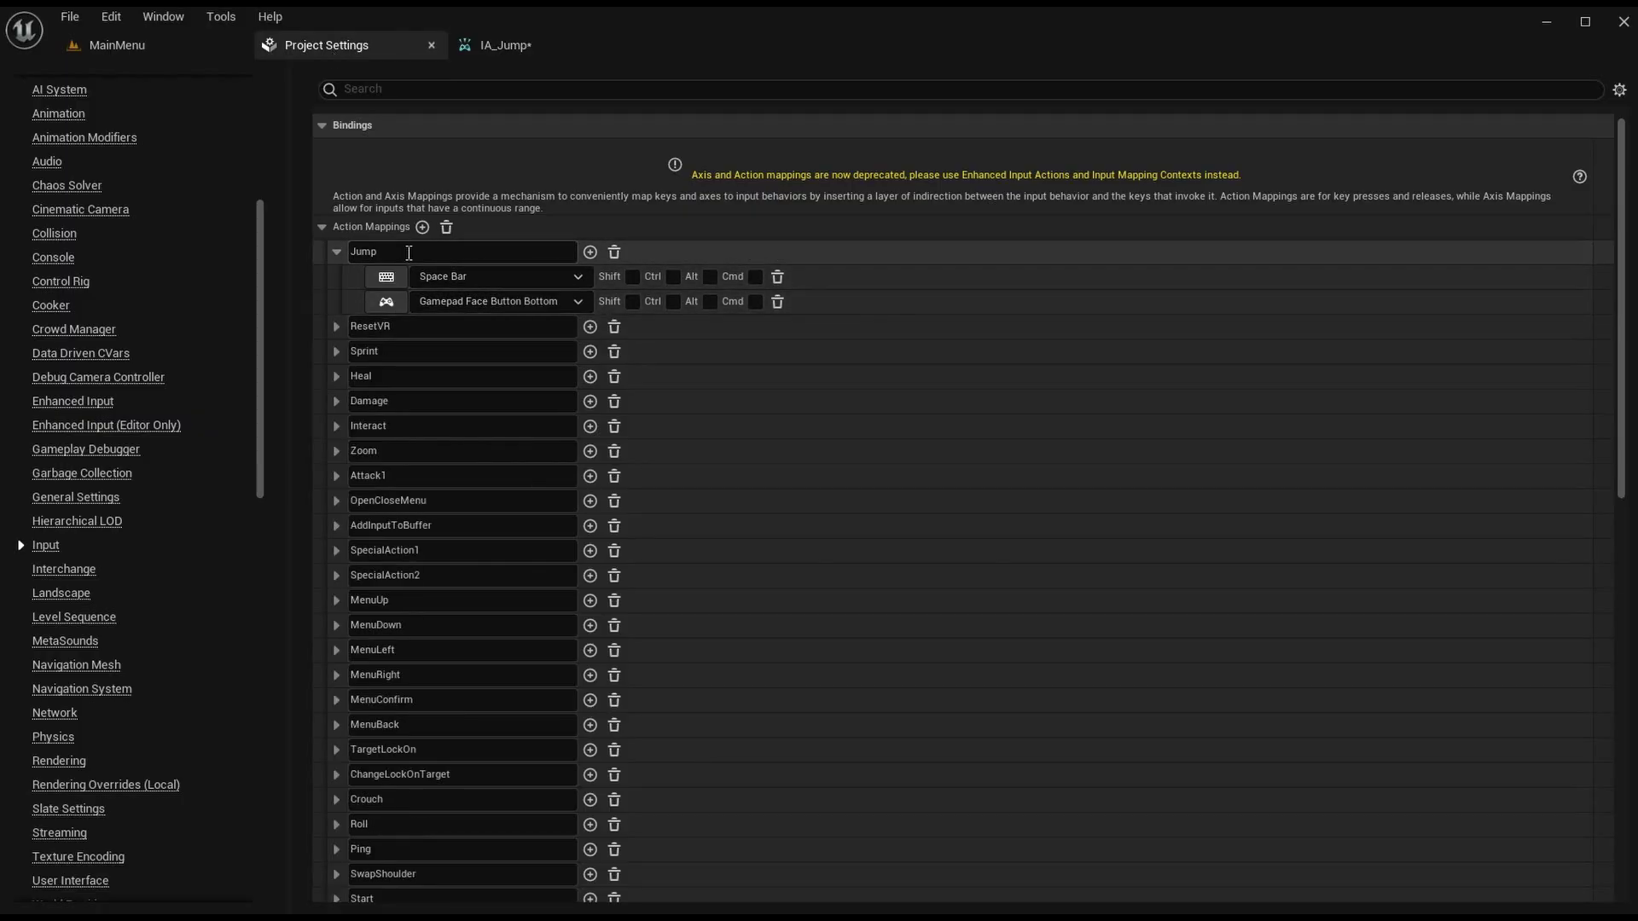
{"action": "left_click", "coordinate": [336, 252]}
{"action": "left_click", "coordinate": [473, 51]}
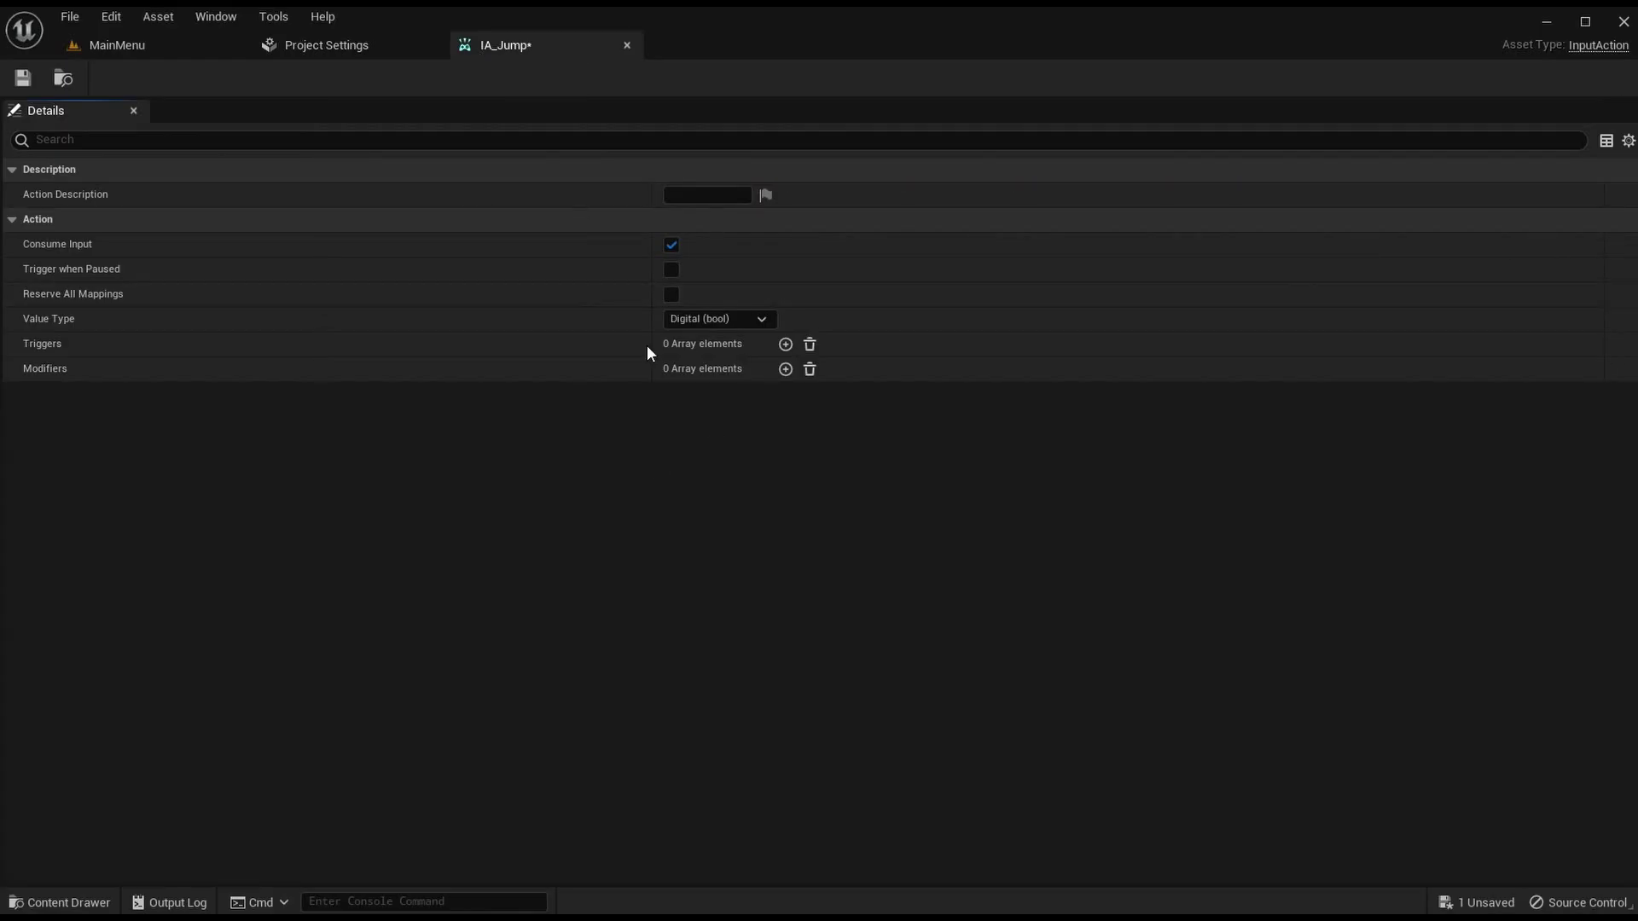
Step: Set IA_Jump's Action Description to 'The "Jump" input.' and save the asset
{"action": "left_click", "coordinate": [725, 194]}
{"action": "type", "text": "input."}
{"action": "key", "text": "ctrl+s"}
{"action": "left_click", "coordinate": [753, 195]}
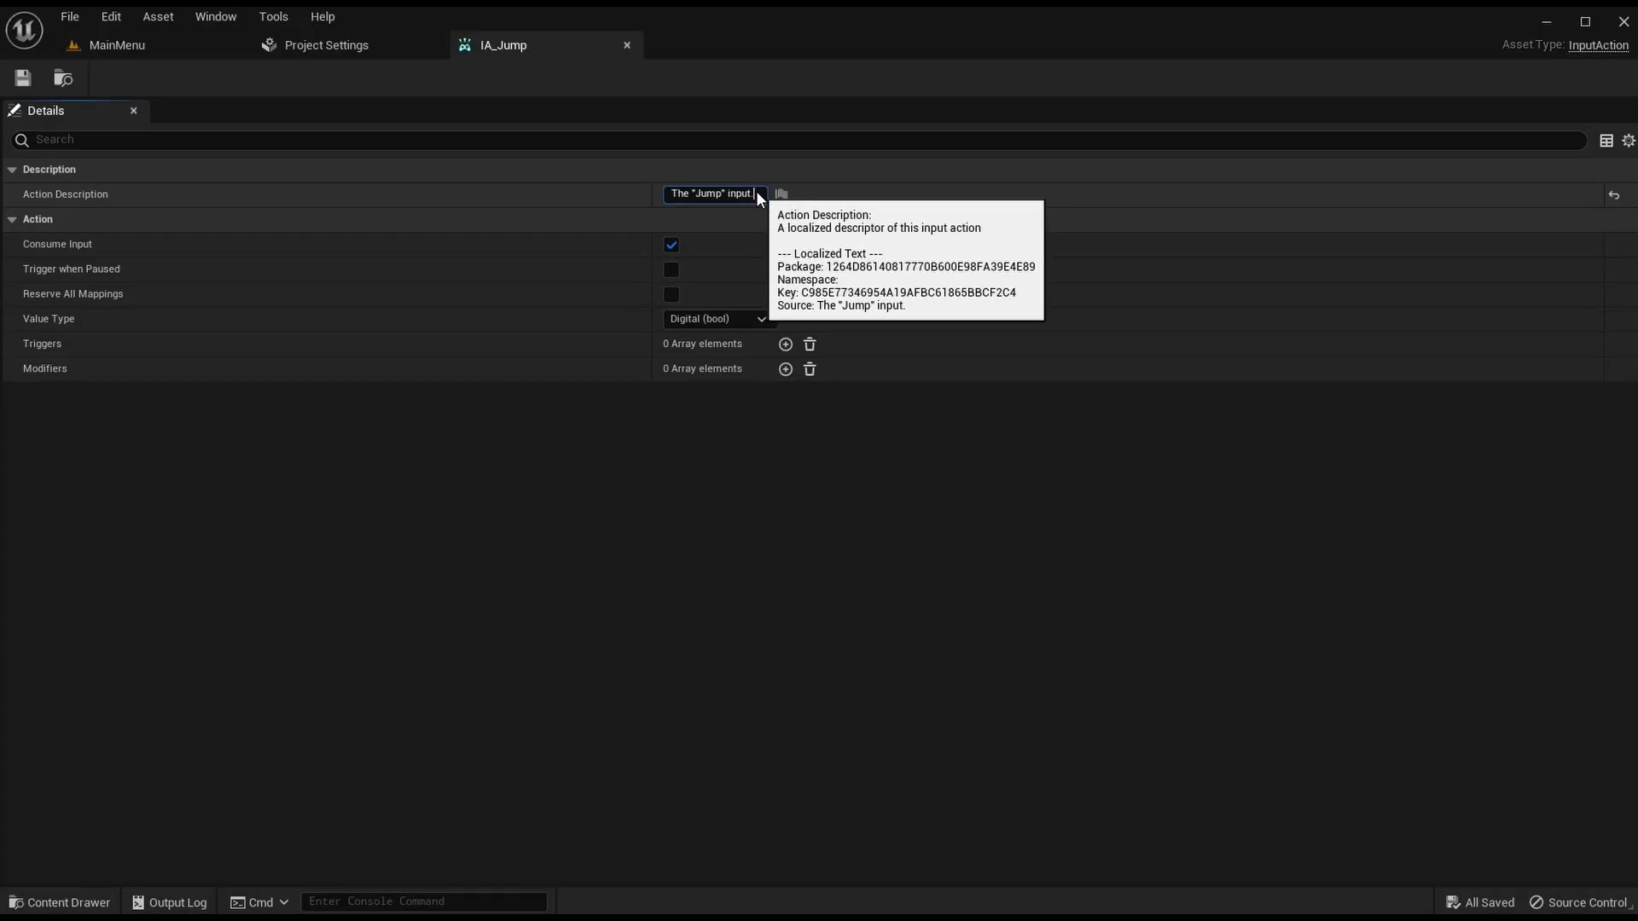
{"action": "type", "text": "."}
{"action": "left_click_drag", "start_coordinate": [759, 193], "coordinate": [601, 191]}
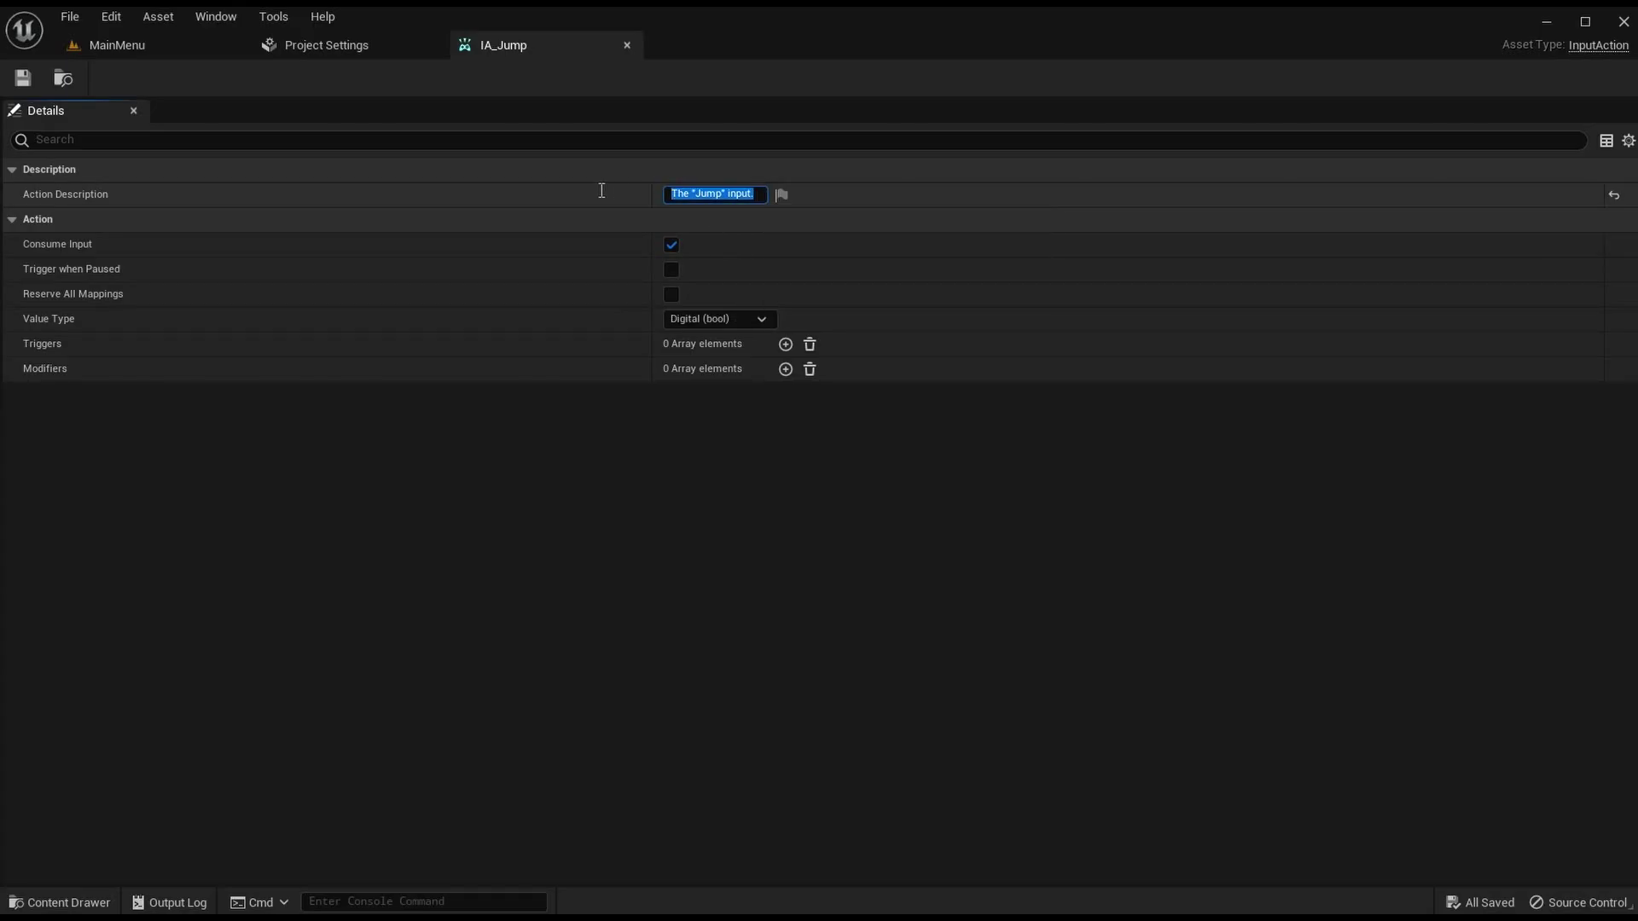
{"action": "left_click", "coordinate": [491, 457]}
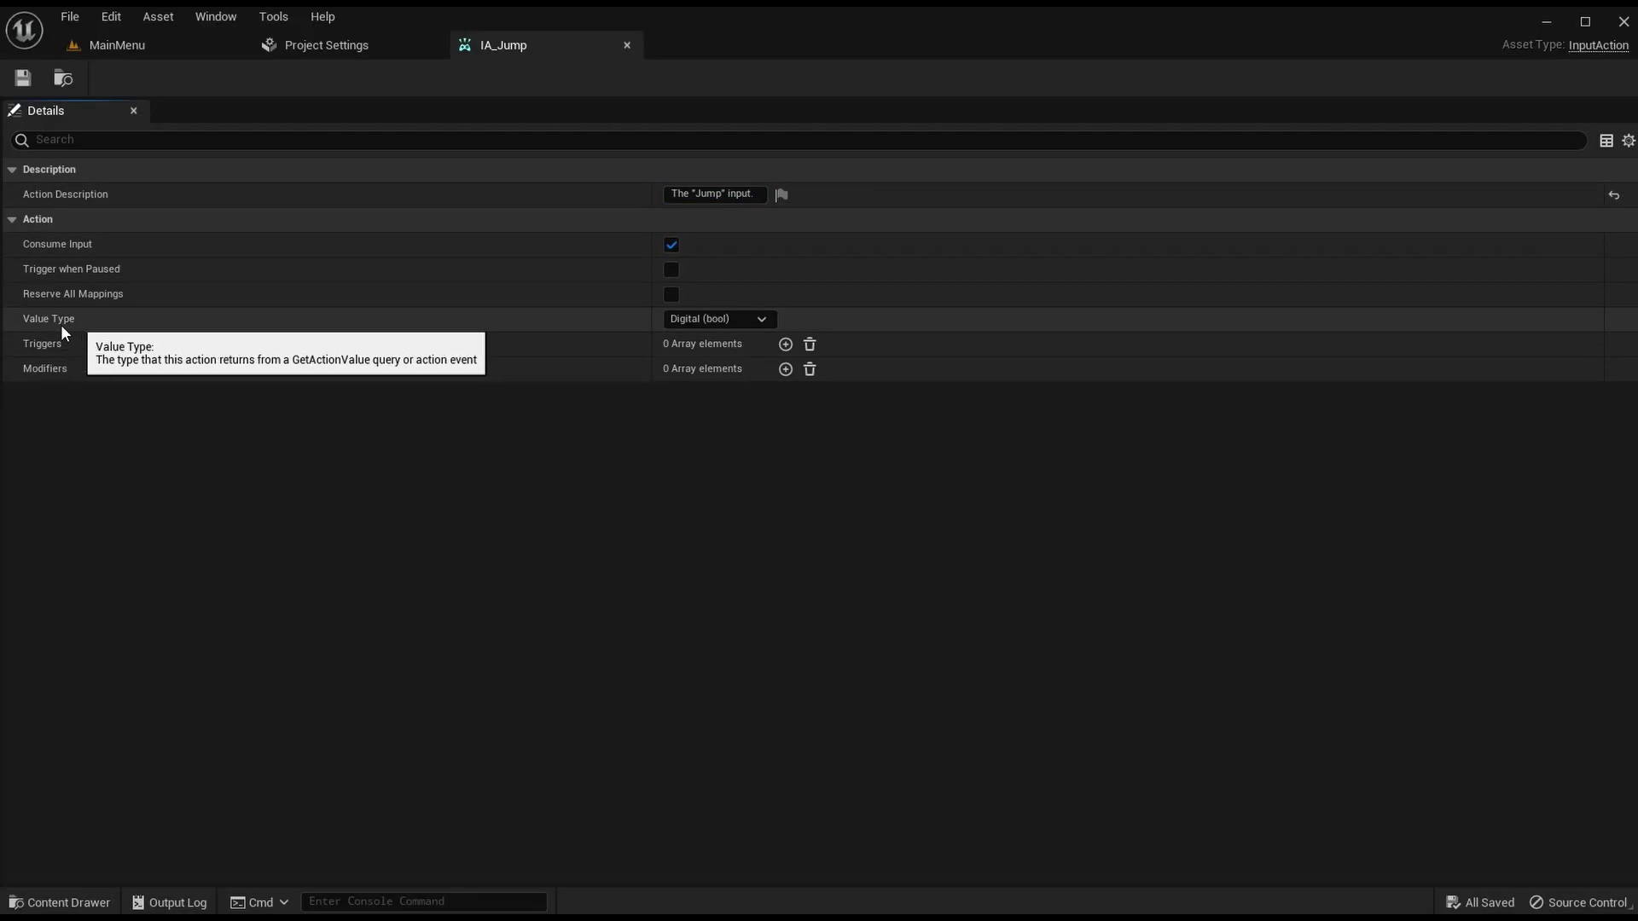
Step: Review the Value Type options of IA_Jump and compare them with the key bindings and scales of the MoveForward axis mapping
{"action": "left_click", "coordinate": [761, 319]}
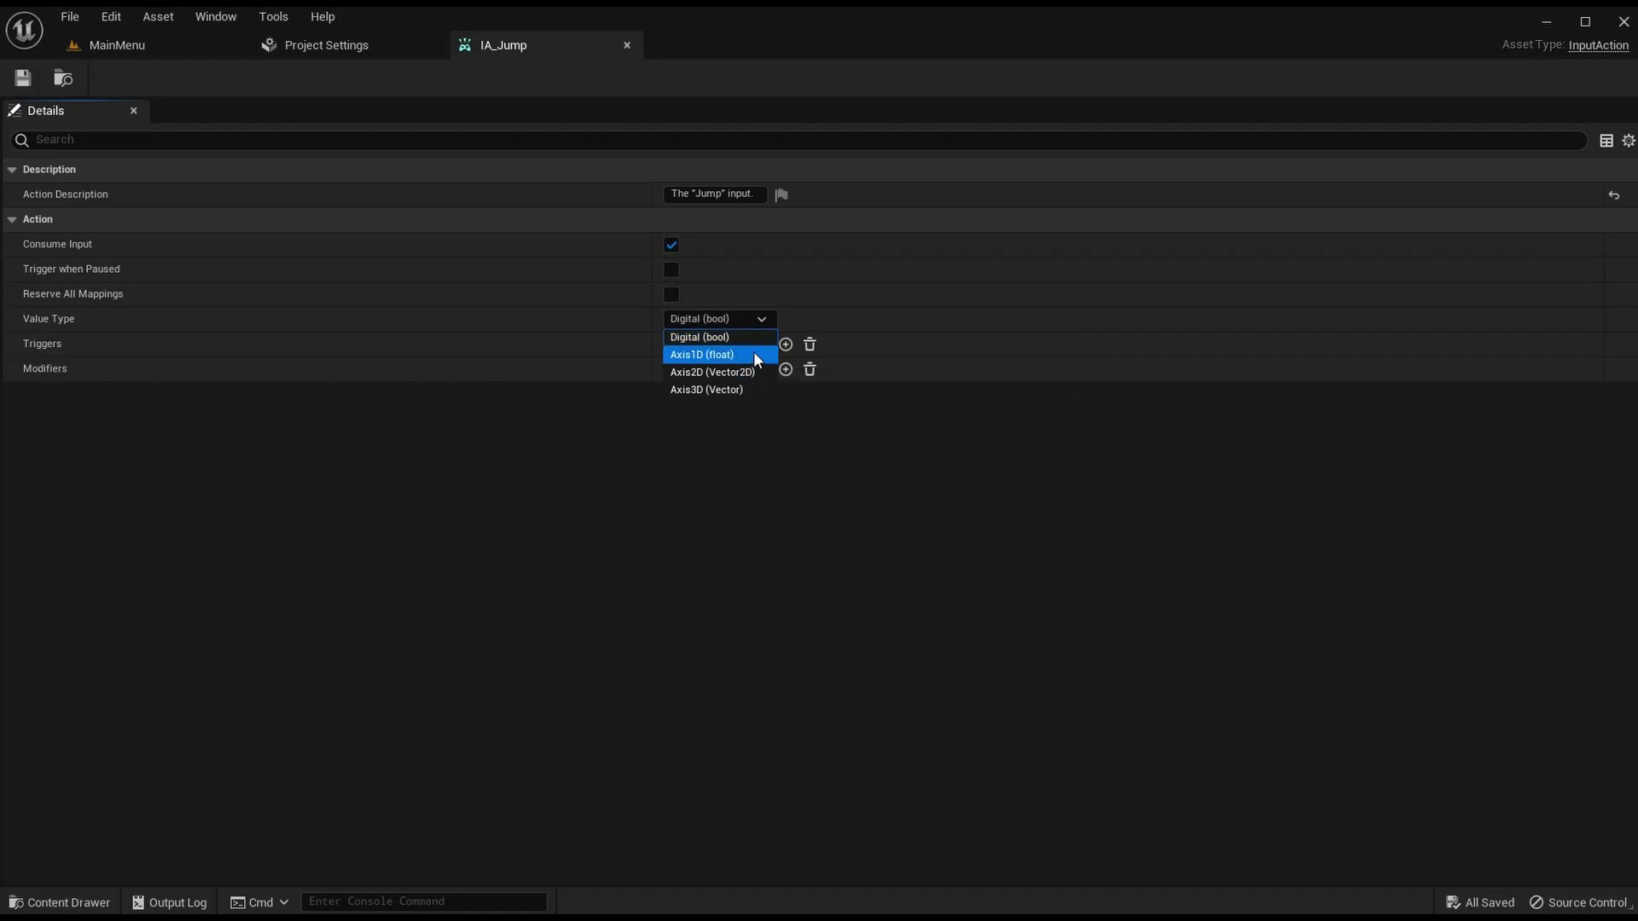
{"action": "left_click", "coordinate": [341, 51]}
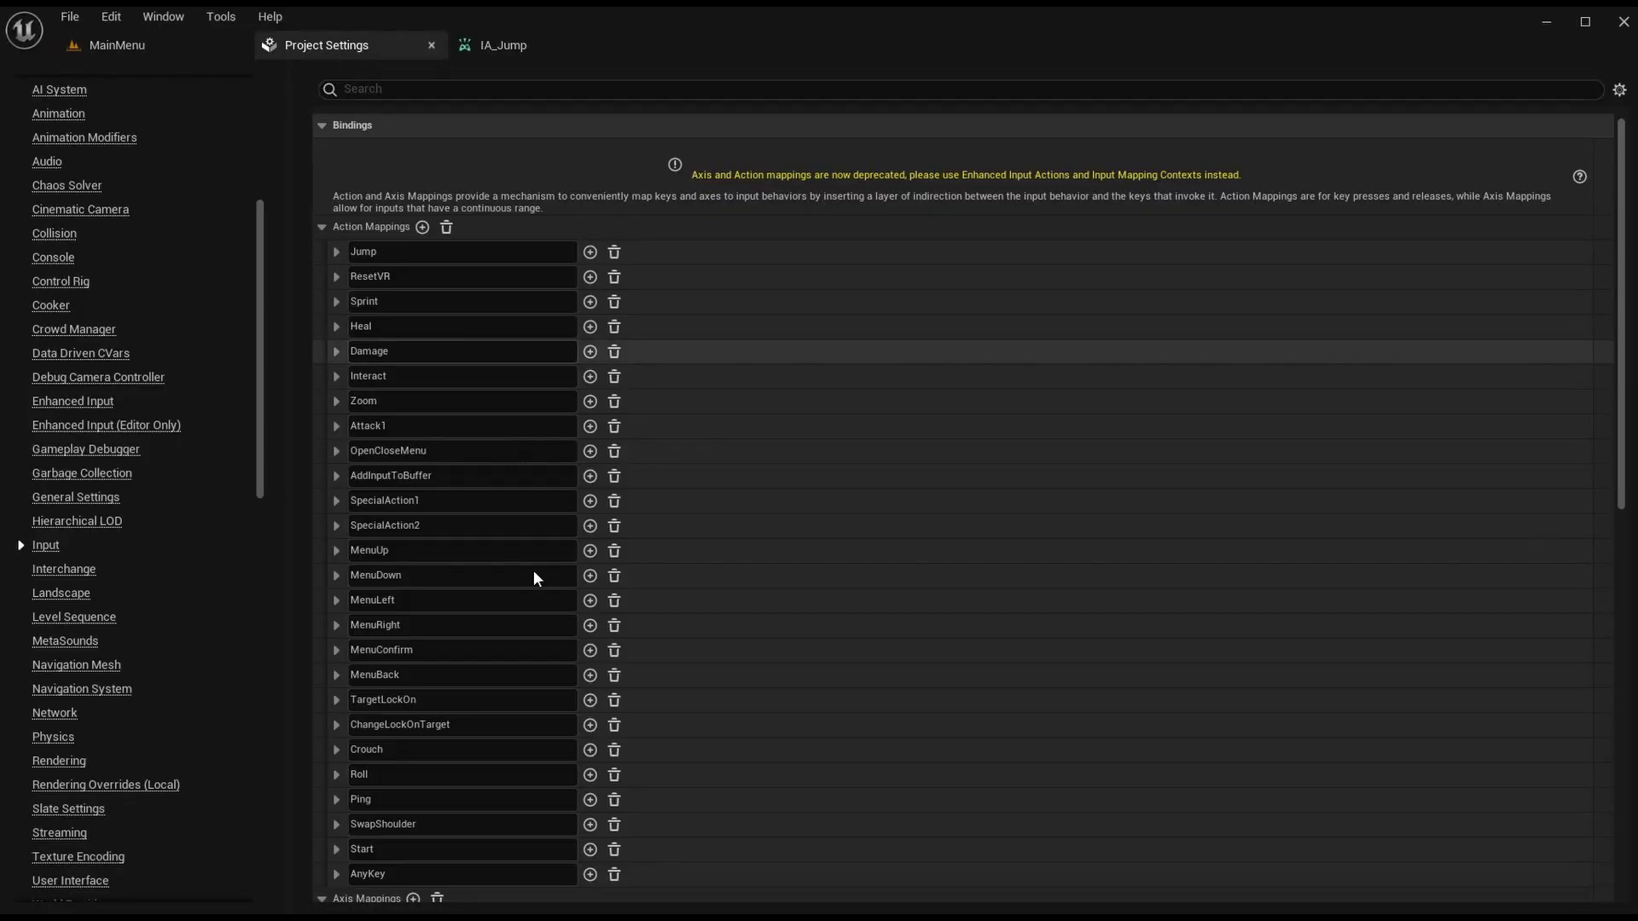
{"action": "left_click", "coordinate": [336, 570]}
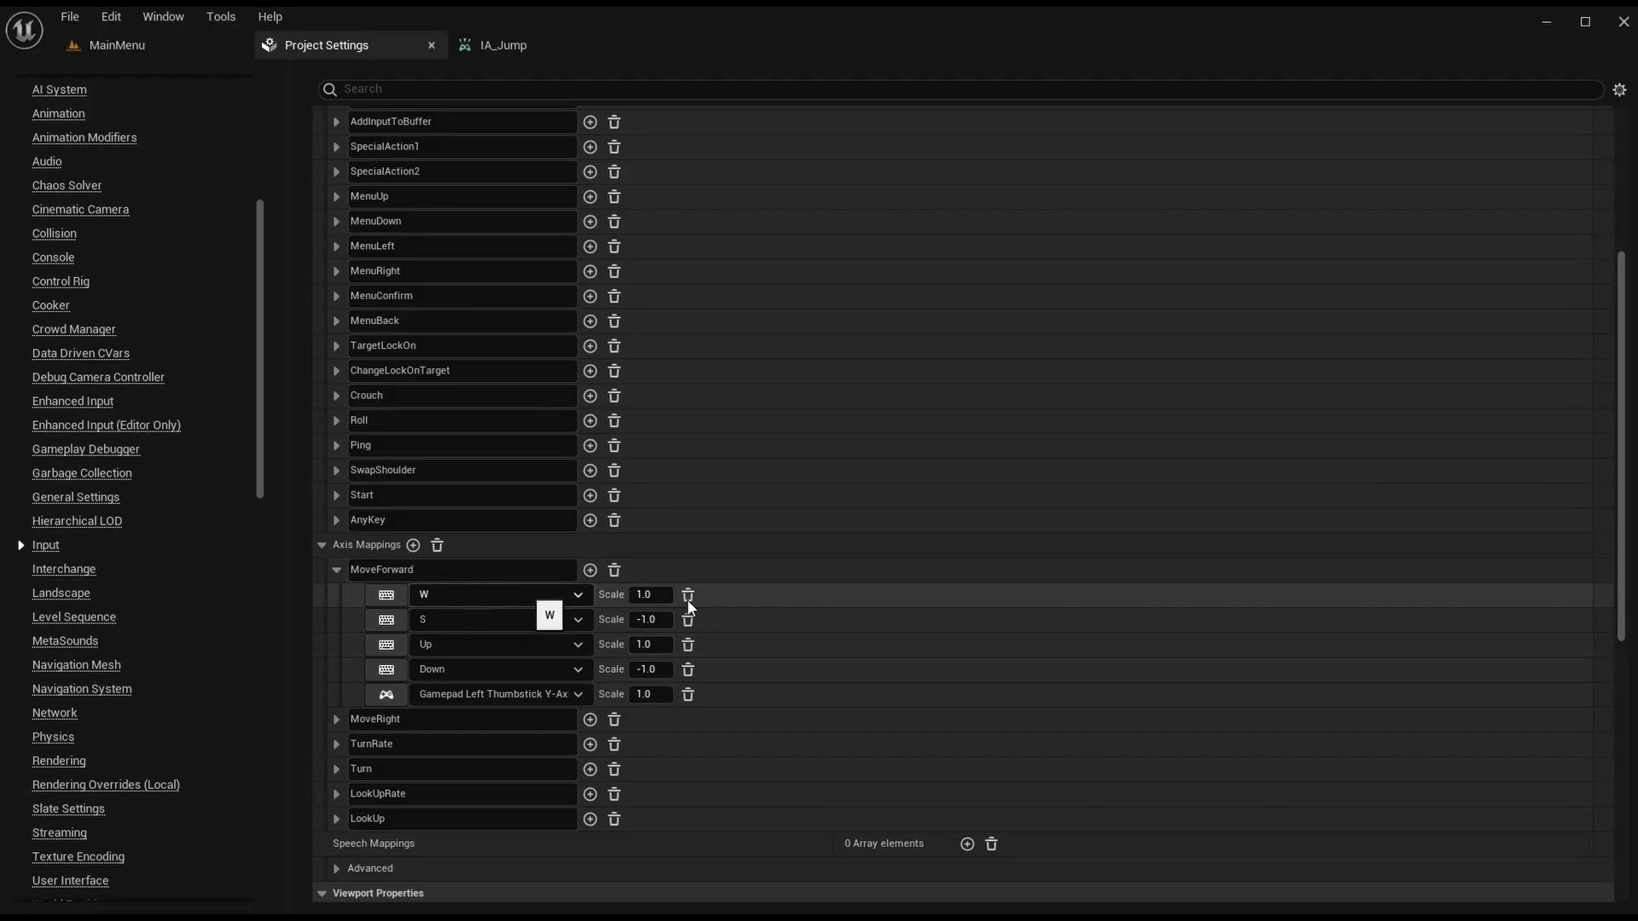
{"action": "left_click", "coordinate": [336, 570]}
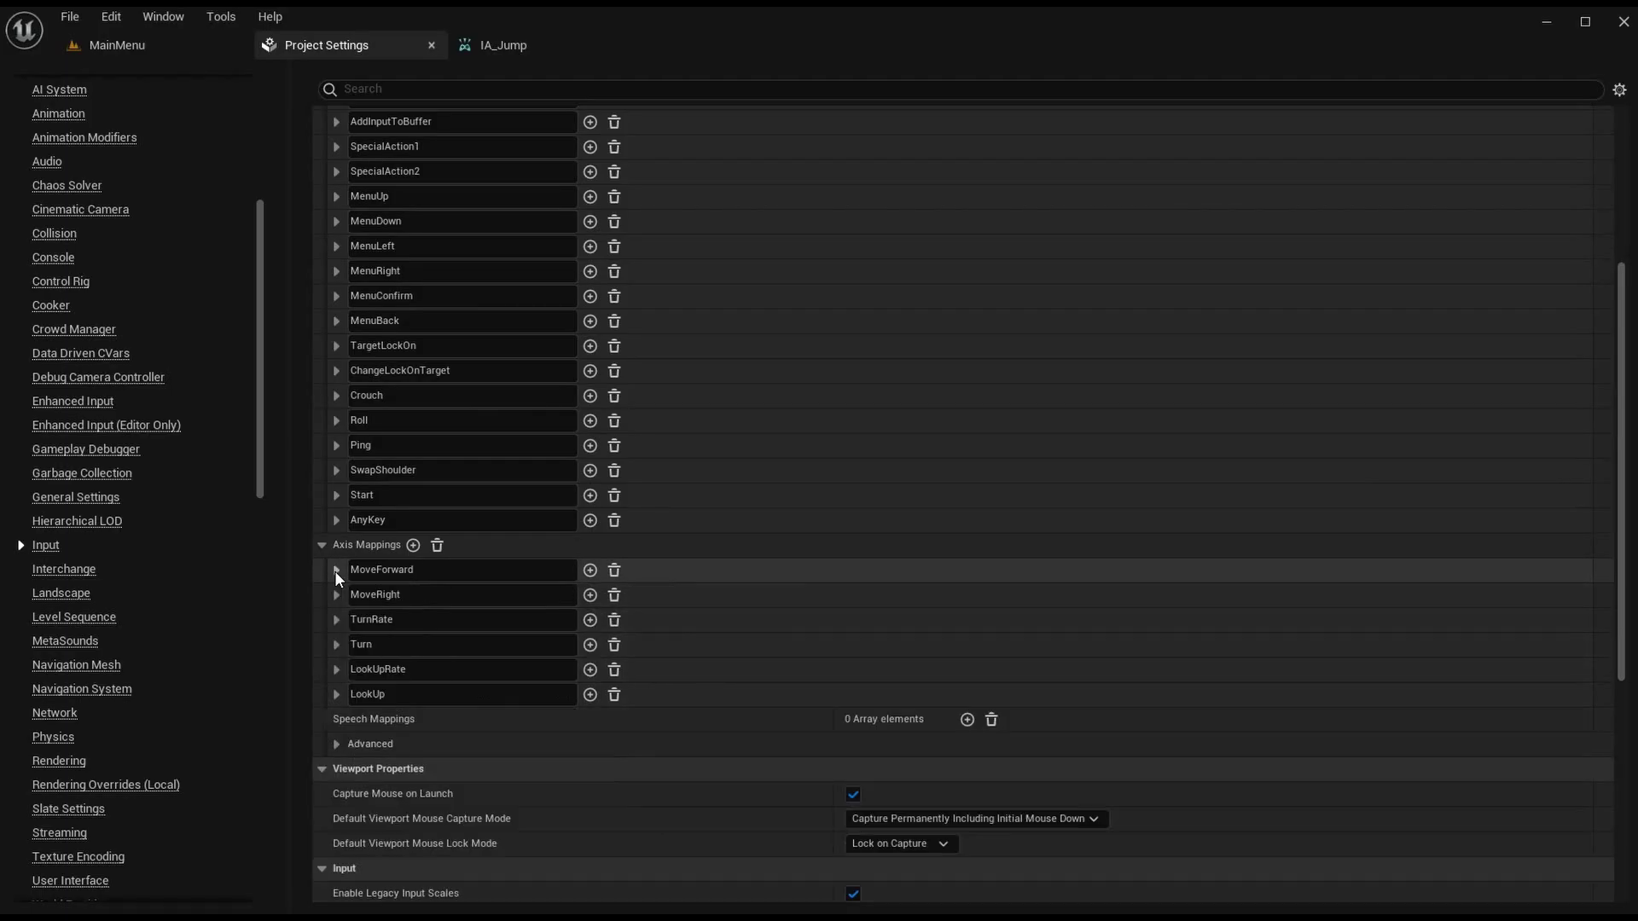
{"action": "left_click", "coordinate": [490, 50]}
{"action": "left_click", "coordinate": [731, 318]}
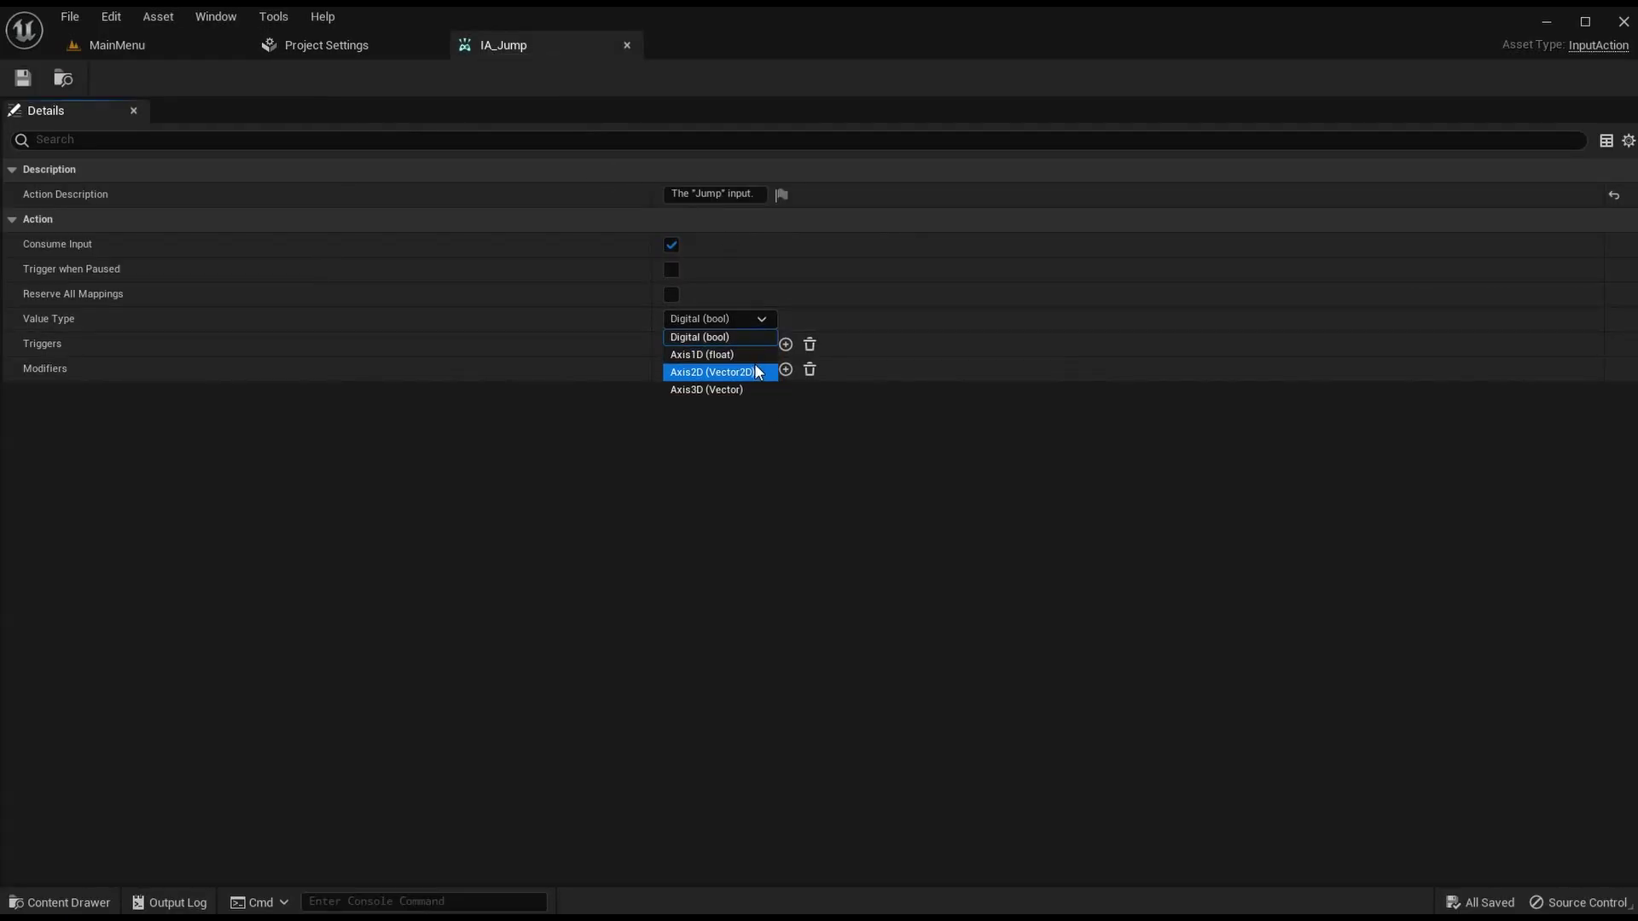
{"action": "left_click", "coordinate": [529, 146]}
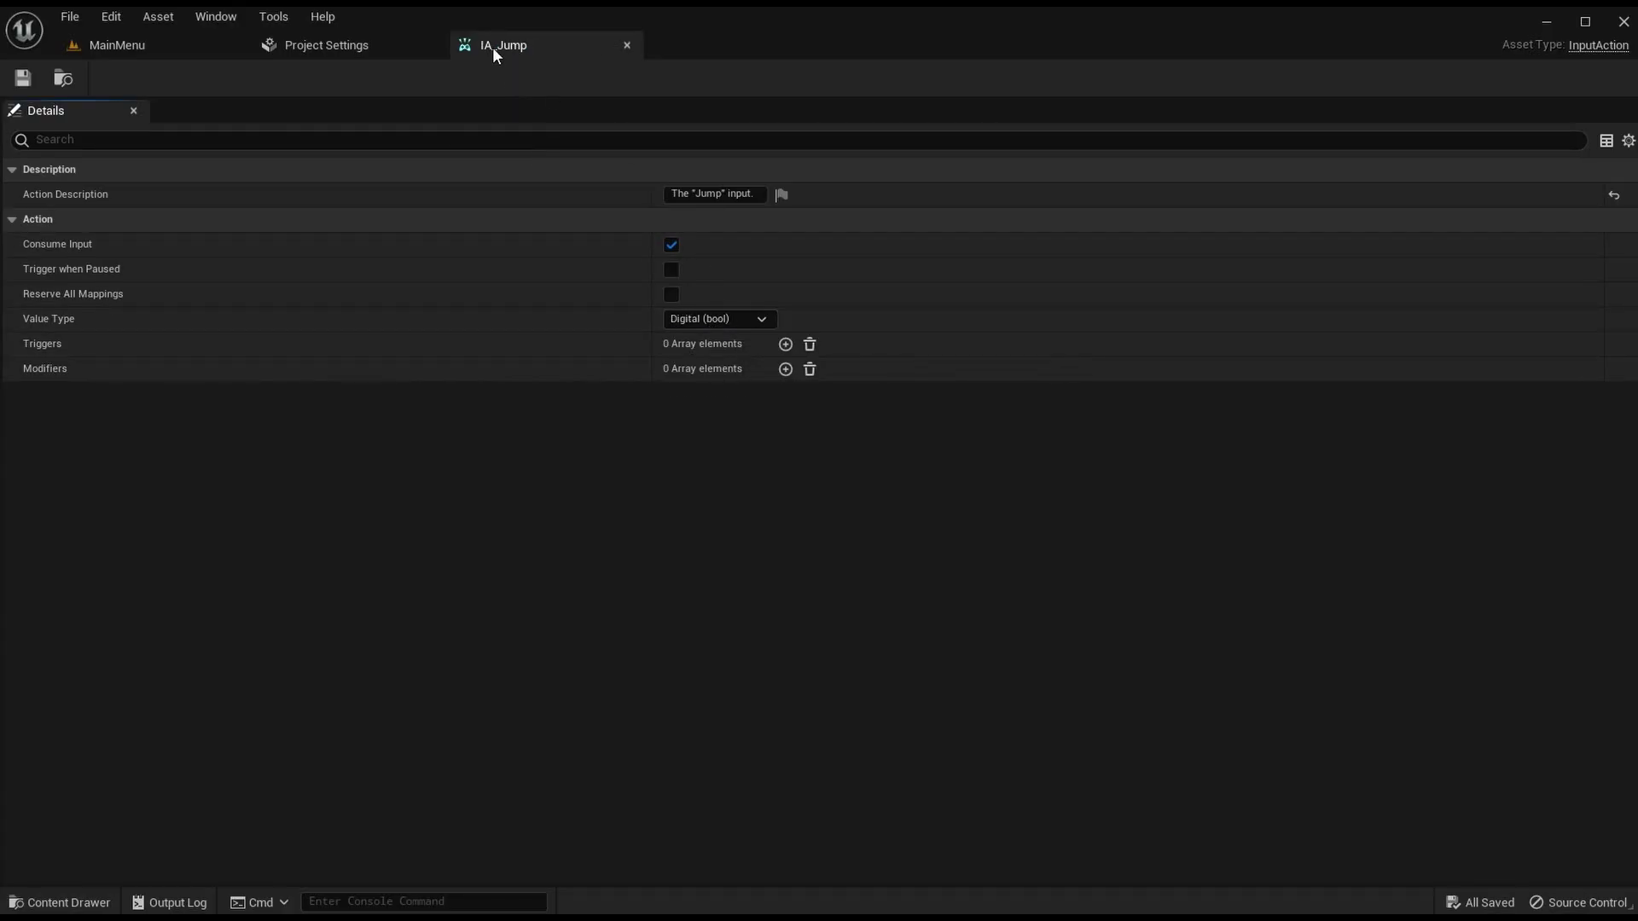
Step: Close the IA_Jump editor and make a copy of IA_Jump in the Input folder, named IA_Sprint
{"action": "left_click", "coordinate": [627, 45]}
{"action": "left_click", "coordinate": [179, 45]}
{"action": "left_click", "coordinate": [303, 744]}
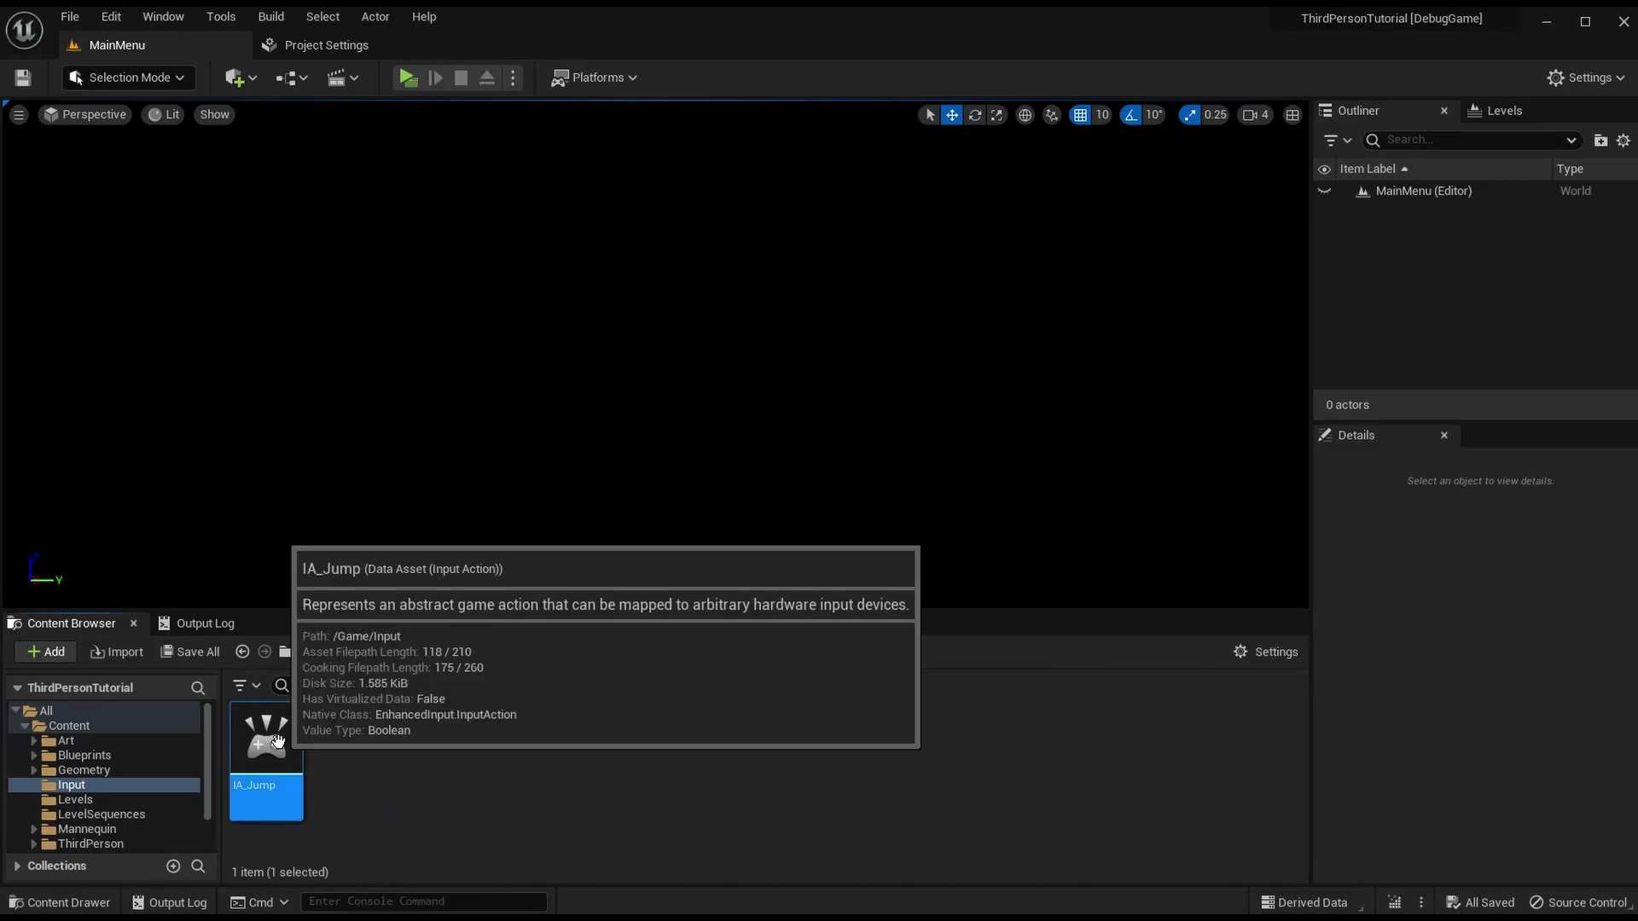
{"action": "left_click", "coordinate": [339, 41]}
{"action": "scroll", "coordinate": [501, 318], "scroll_direction": "up", "scroll_amount": 6}
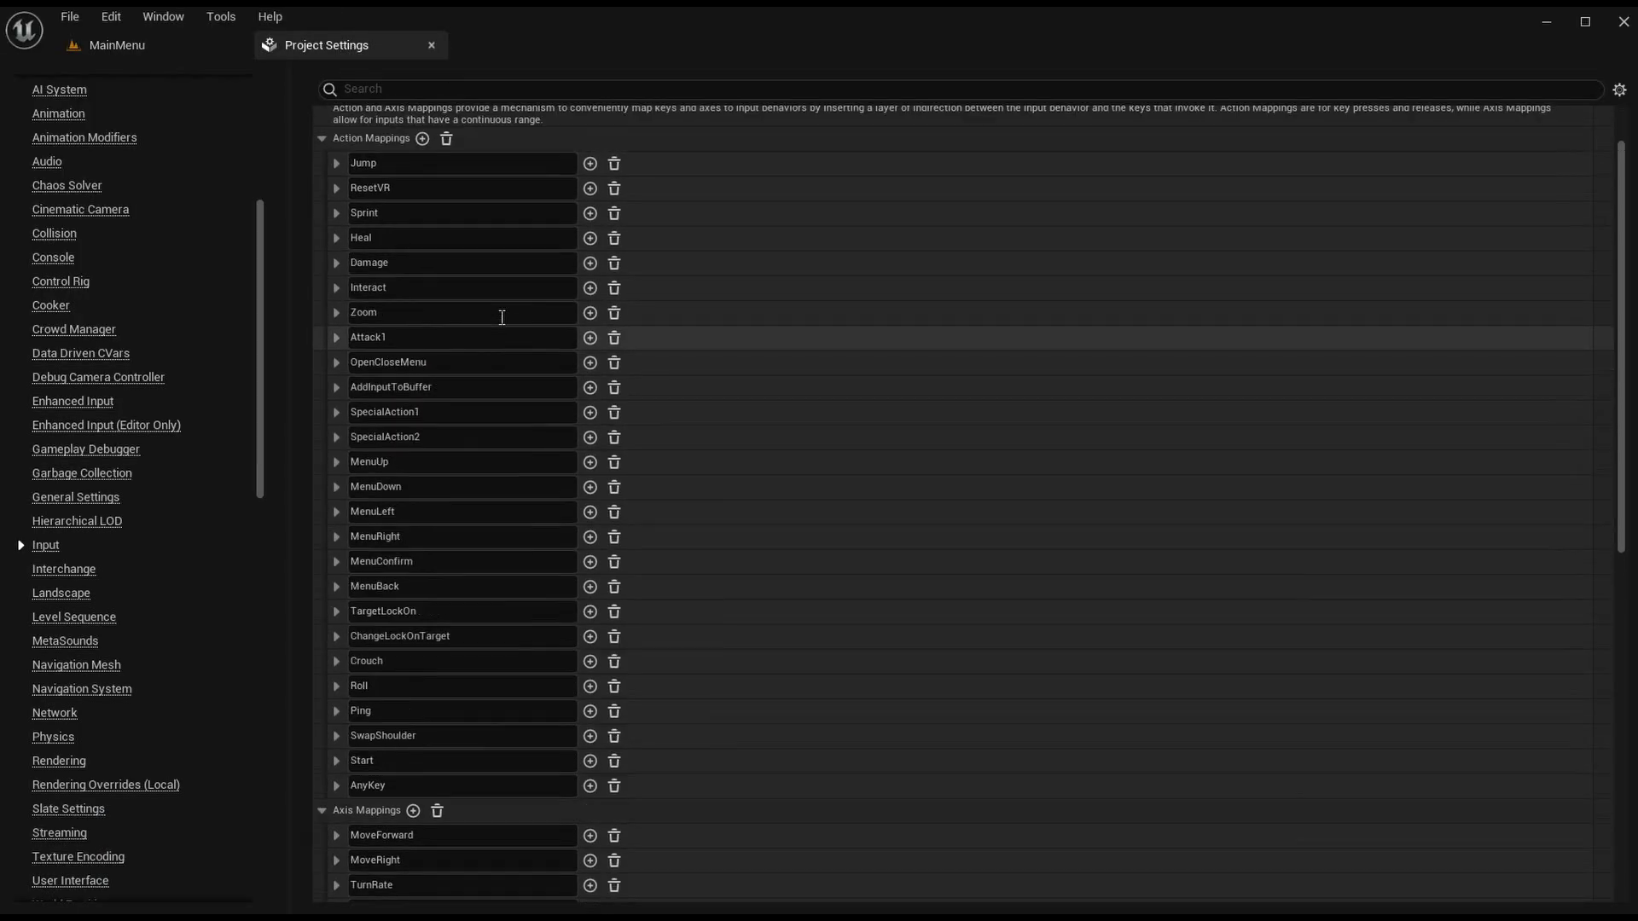
{"action": "left_click", "coordinate": [126, 47]}
{"action": "left_click", "coordinate": [386, 746]}
{"action": "key", "text": "ctrl+v"}
{"action": "right_click", "coordinate": [361, 731]}
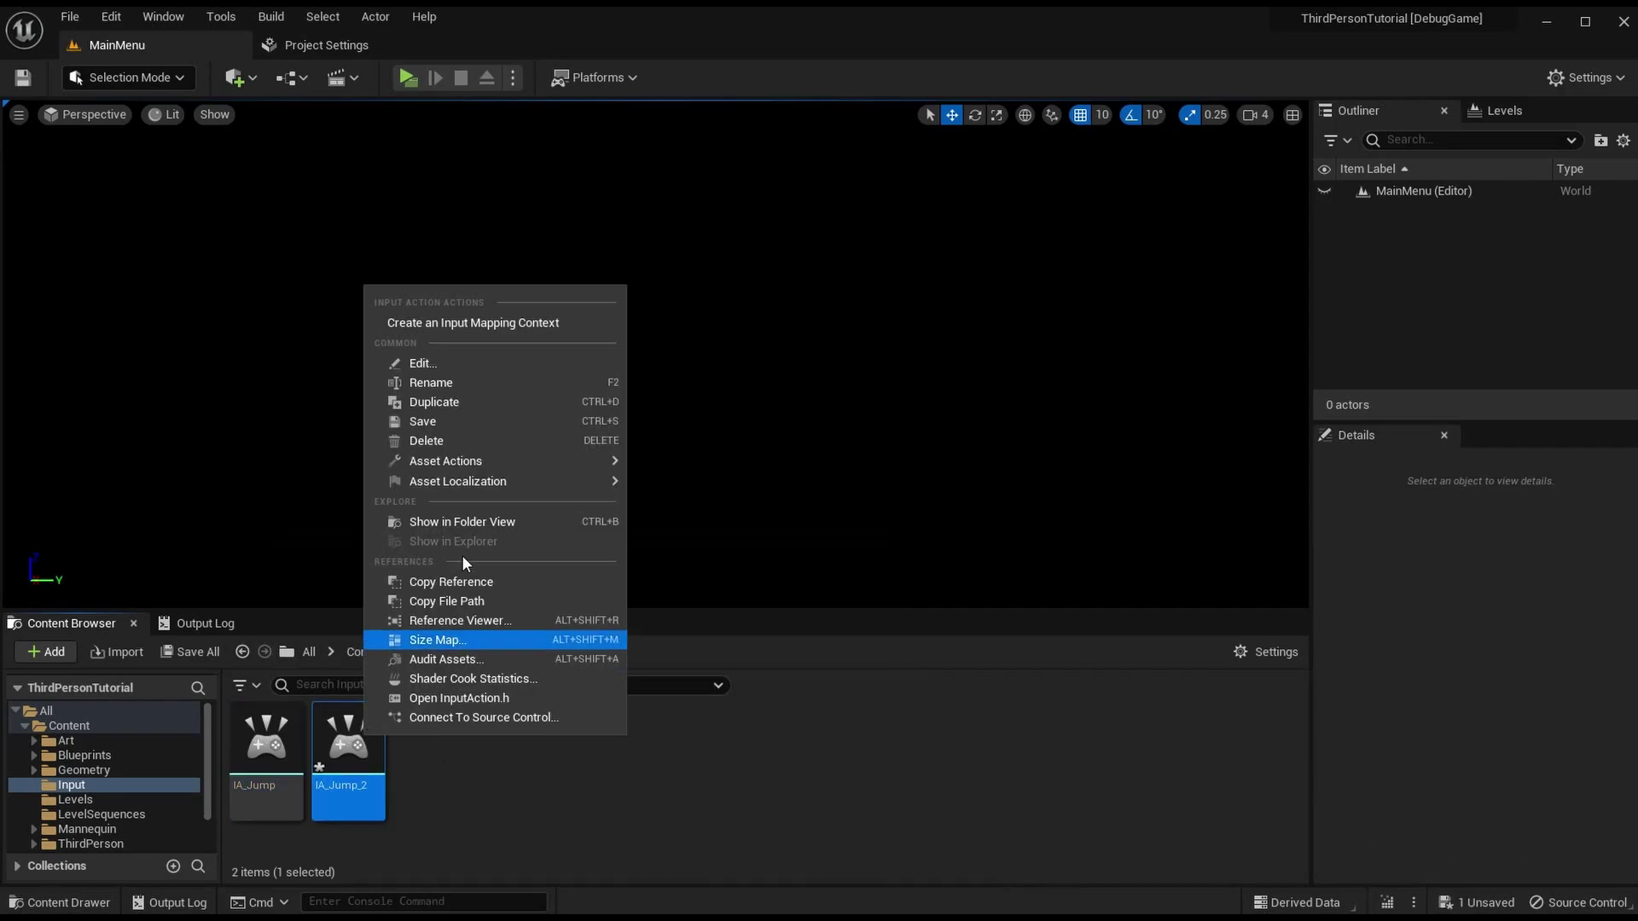
{"action": "left_click", "coordinate": [495, 378]}
{"action": "type", "text": "IA_Sprint"}
{"action": "key", "text": "Return"}
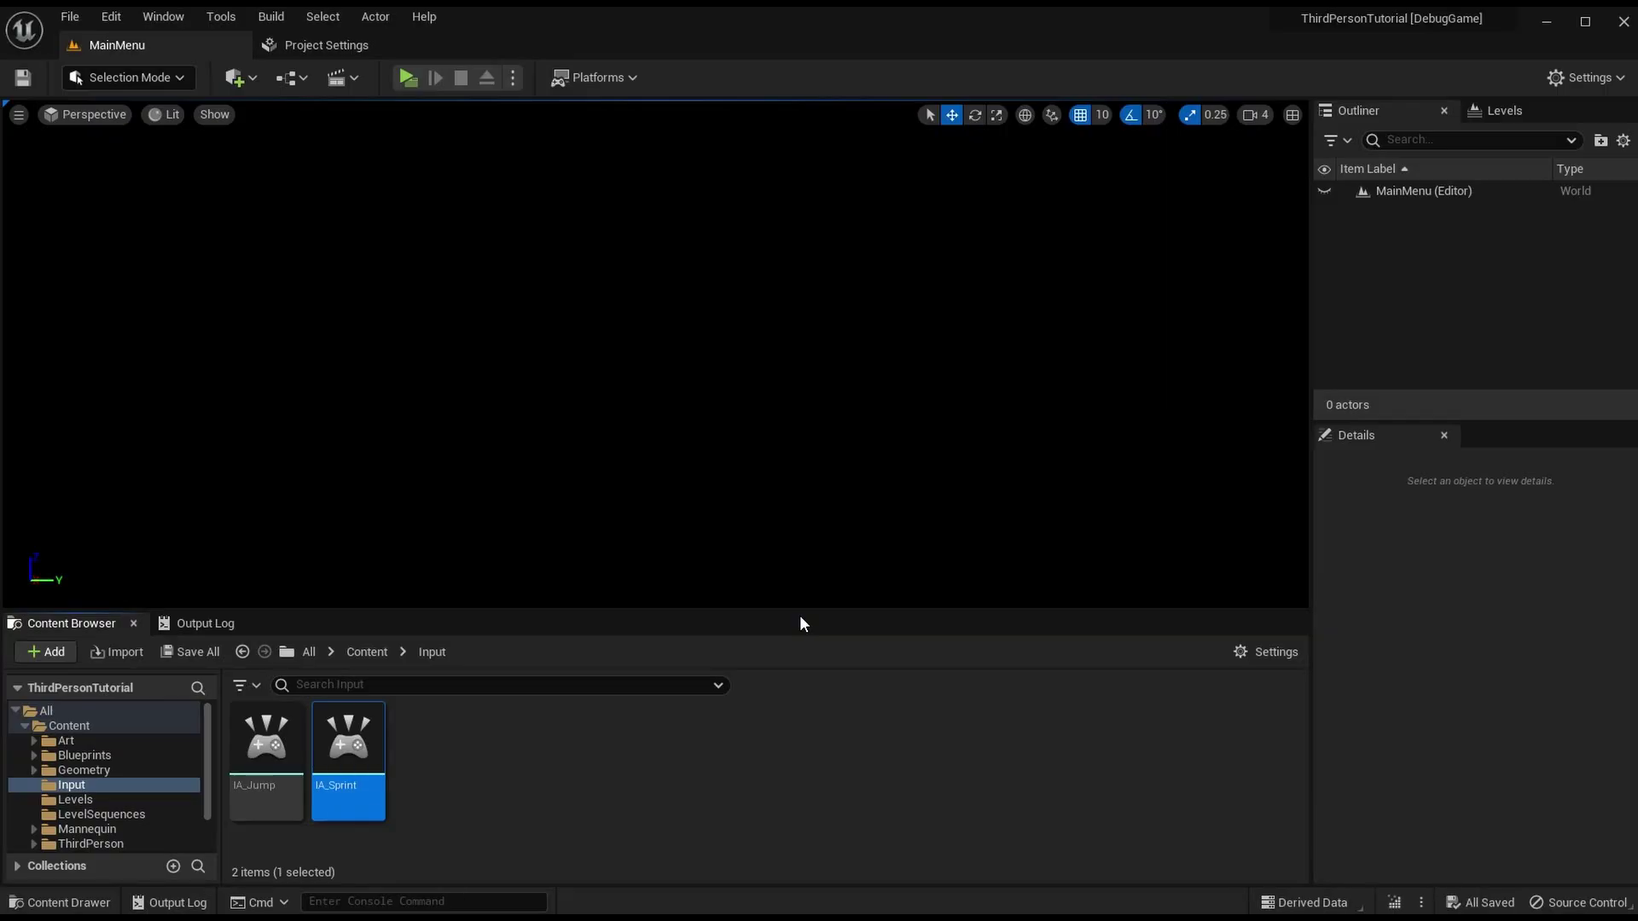
Step: Set IA_Sprint's Action Description to 'The "Sprint" input.', save the asset and close its editor
{"action": "double_click", "coordinate": [339, 755]}
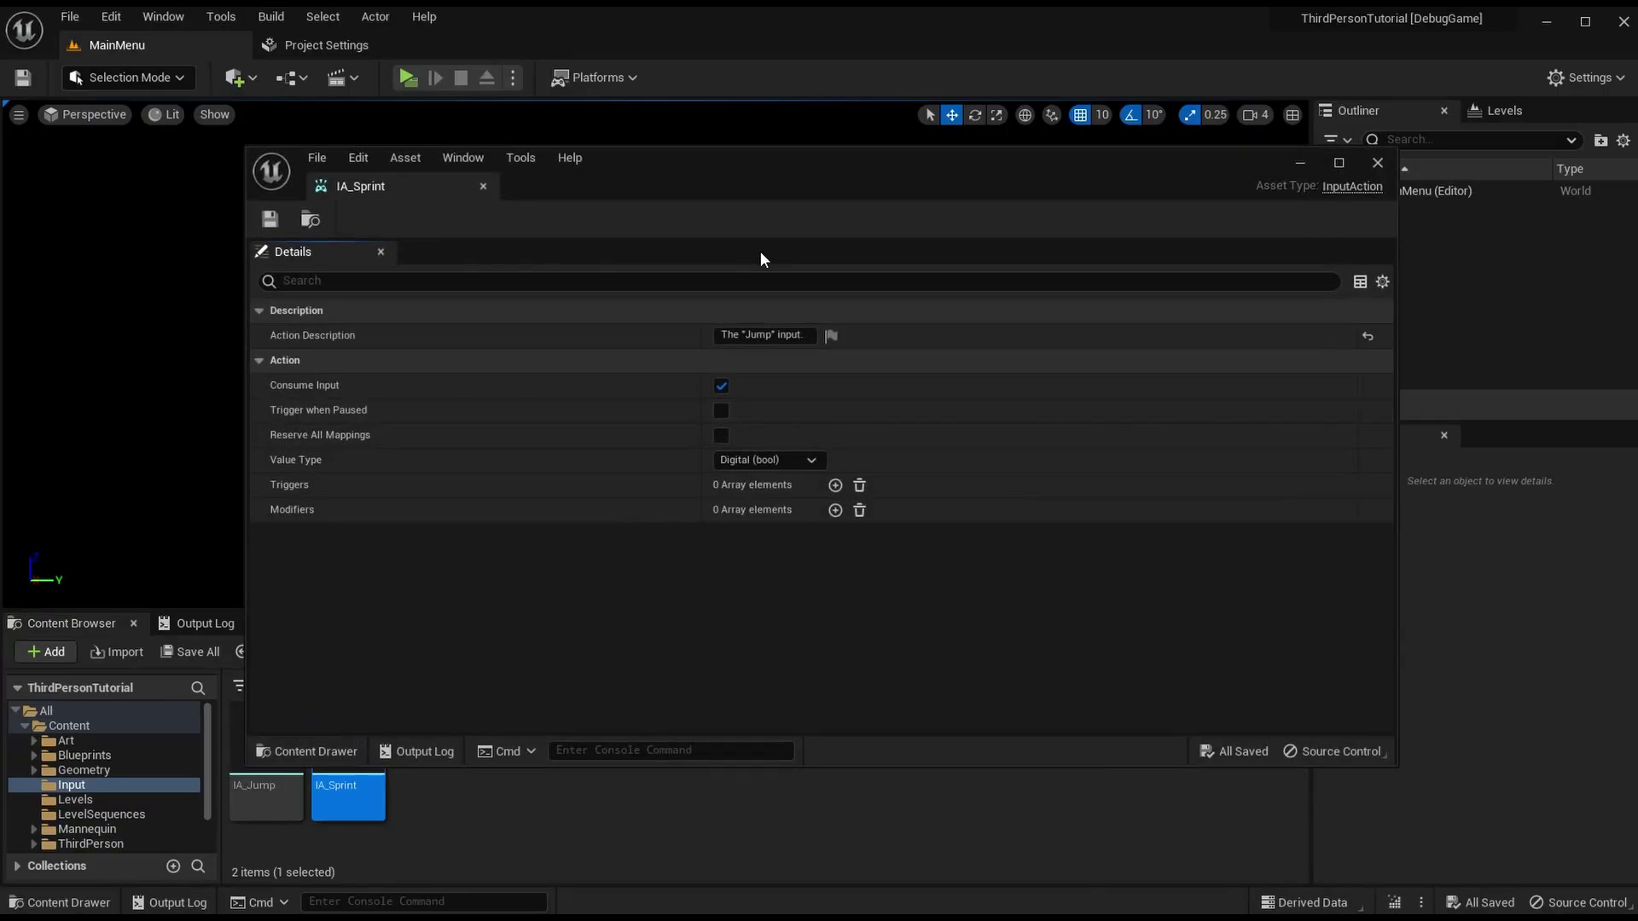
{"action": "double_click", "coordinate": [739, 334]}
{"action": "type", "text": "Sprint"}
{"action": "key", "text": "Return"}
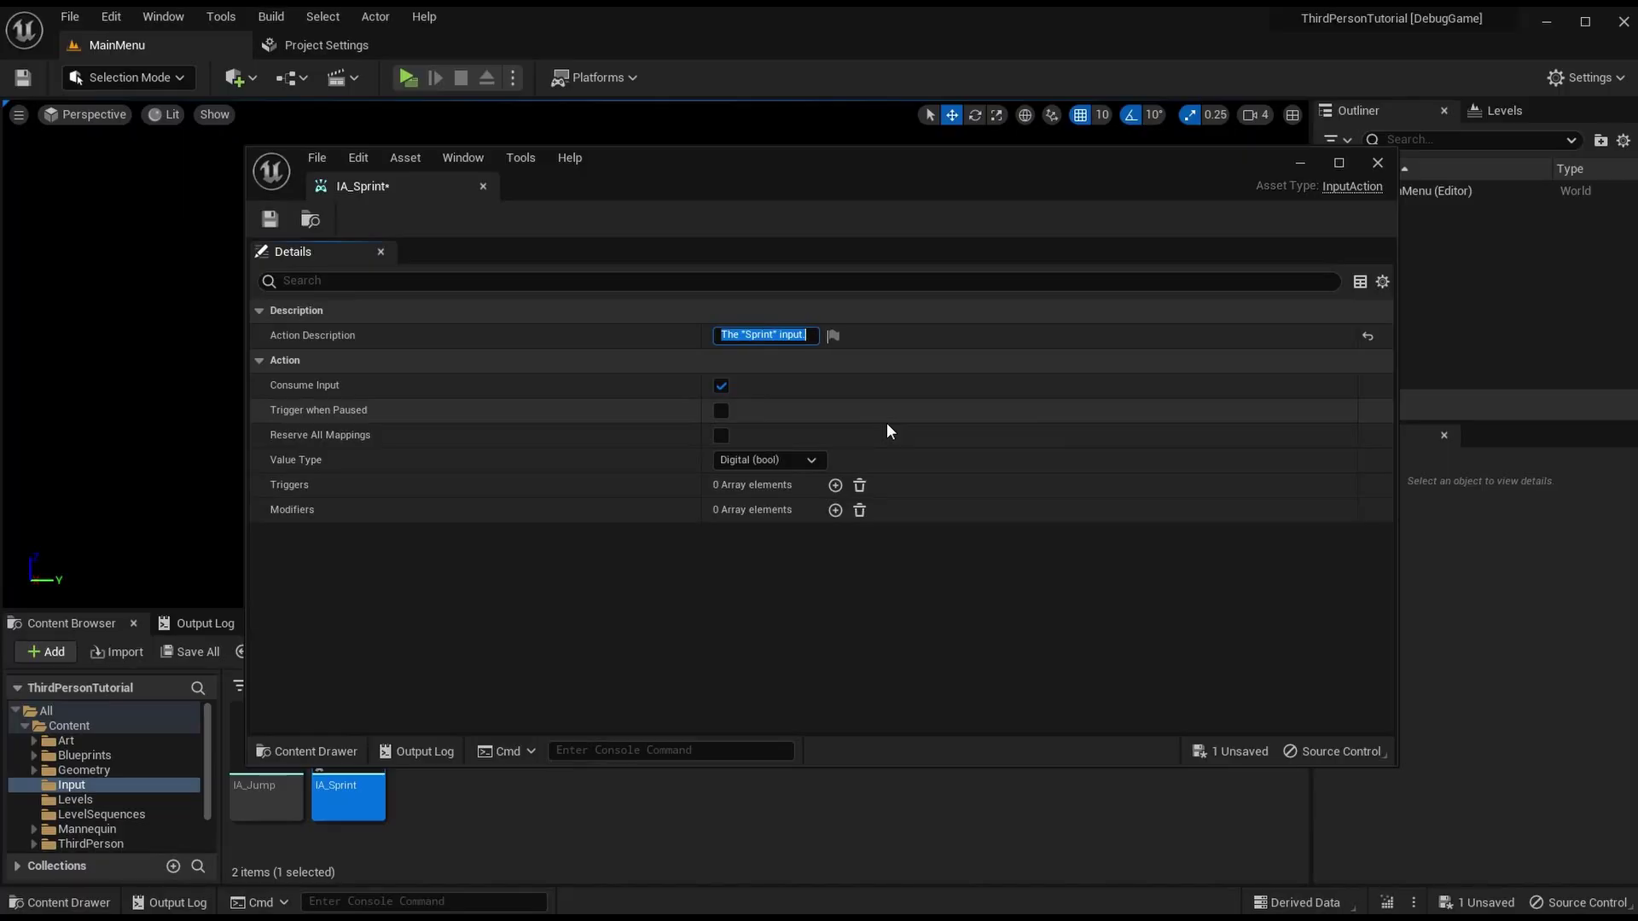
{"action": "left_click", "coordinate": [261, 220]}
{"action": "left_click", "coordinate": [482, 186]}
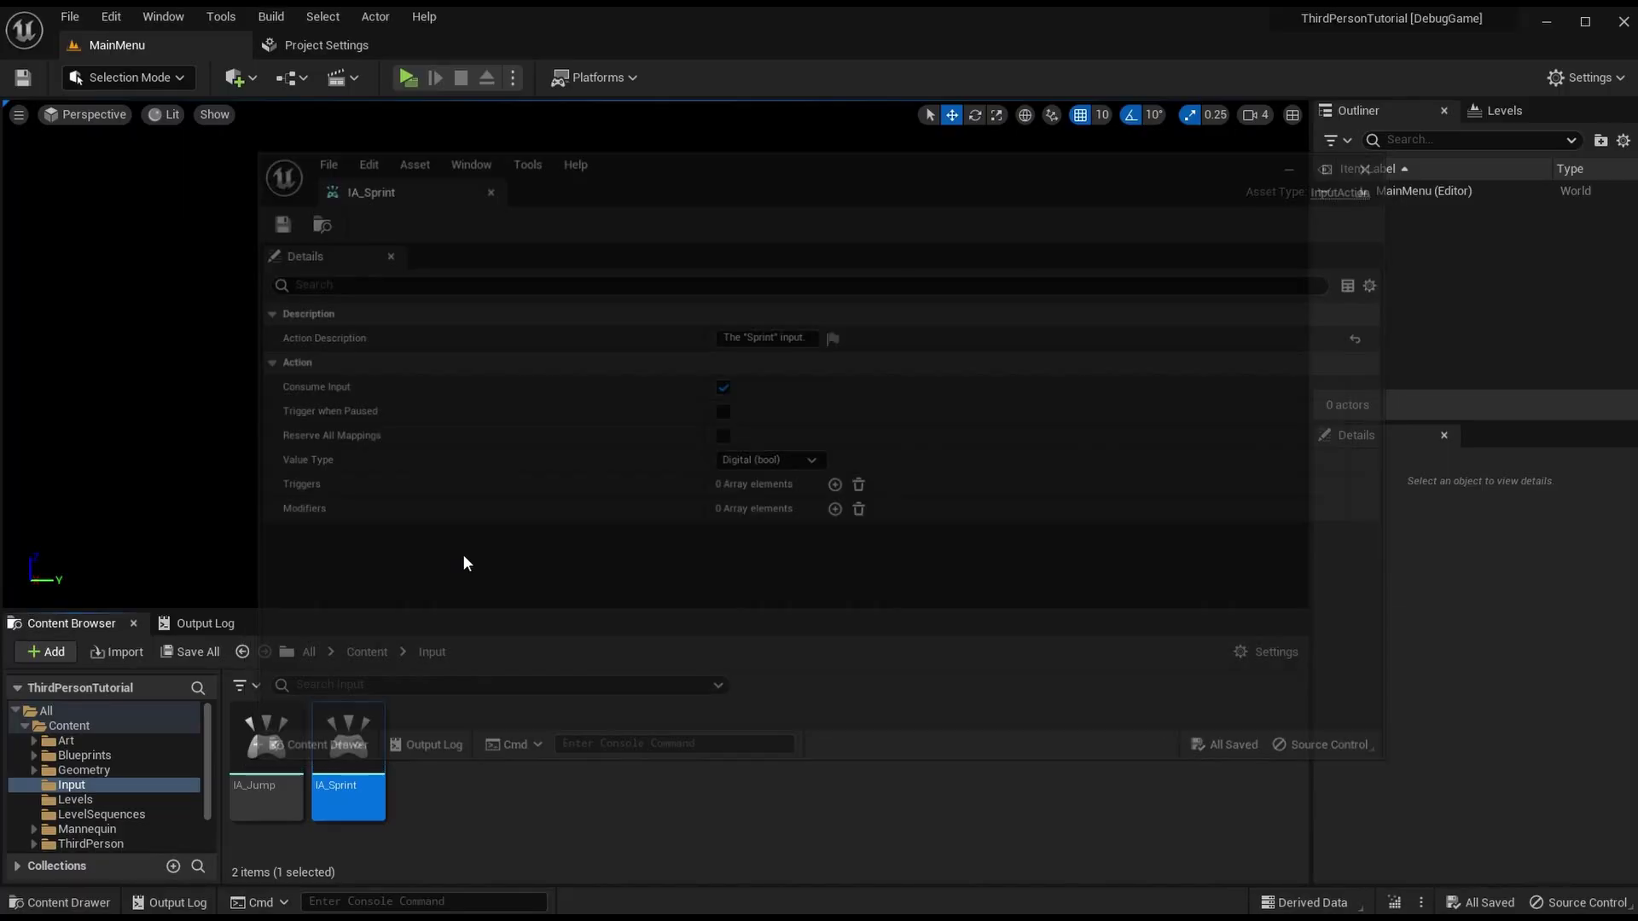
Step: Check the key binding of the Heal action mapping in the project settings and return to the Input folder
{"action": "left_click", "coordinate": [320, 48]}
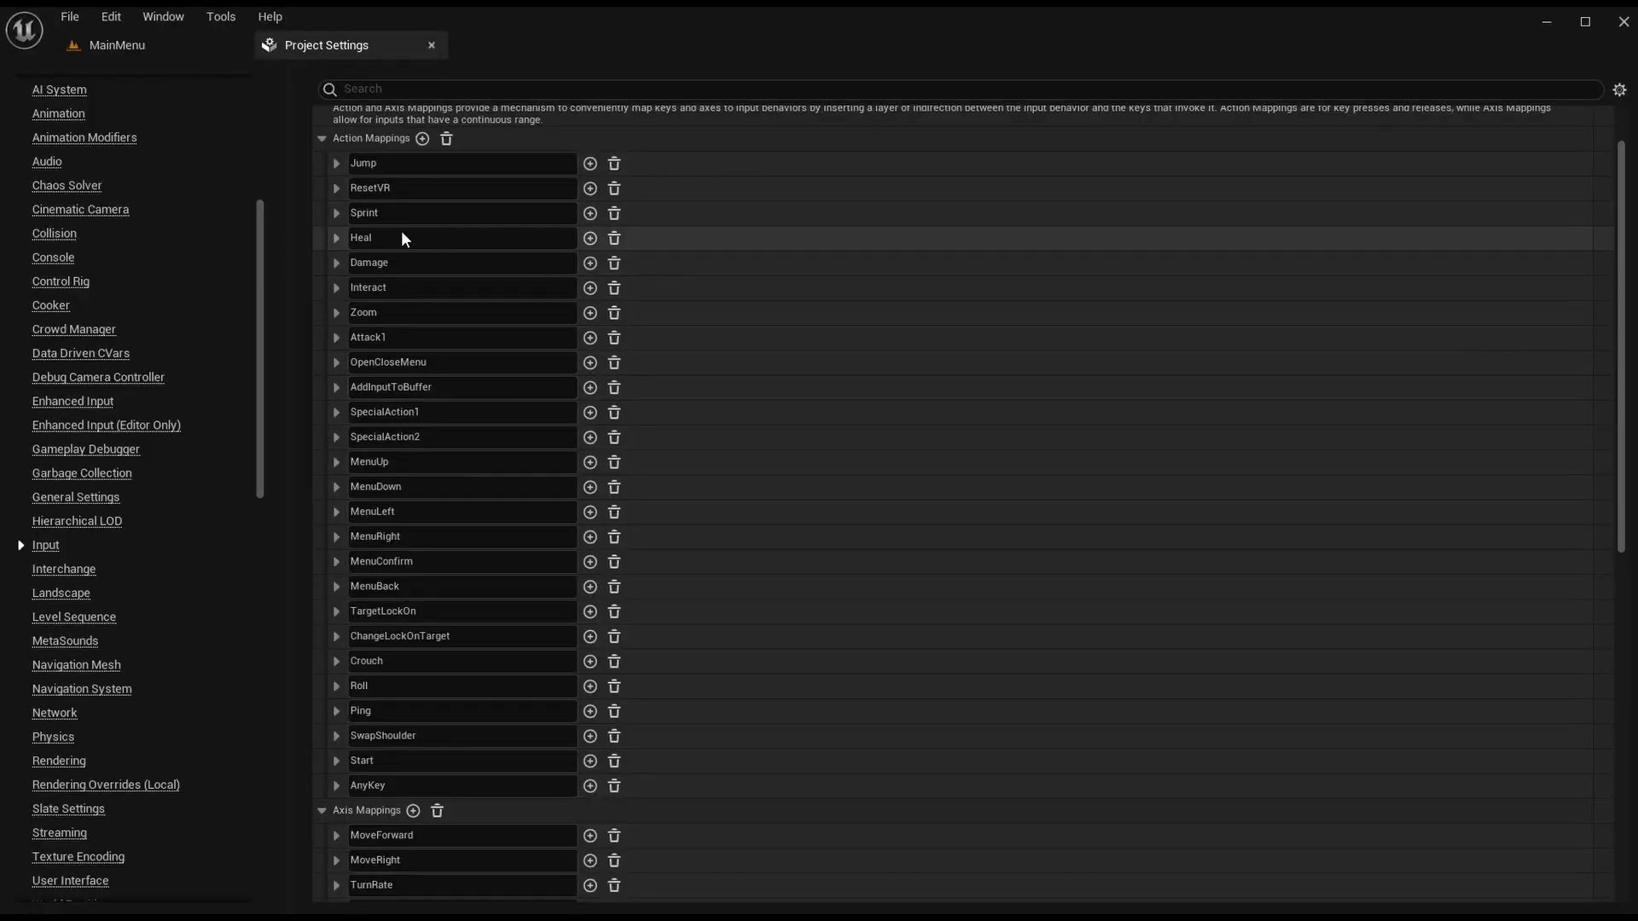
{"action": "left_click", "coordinate": [335, 238]}
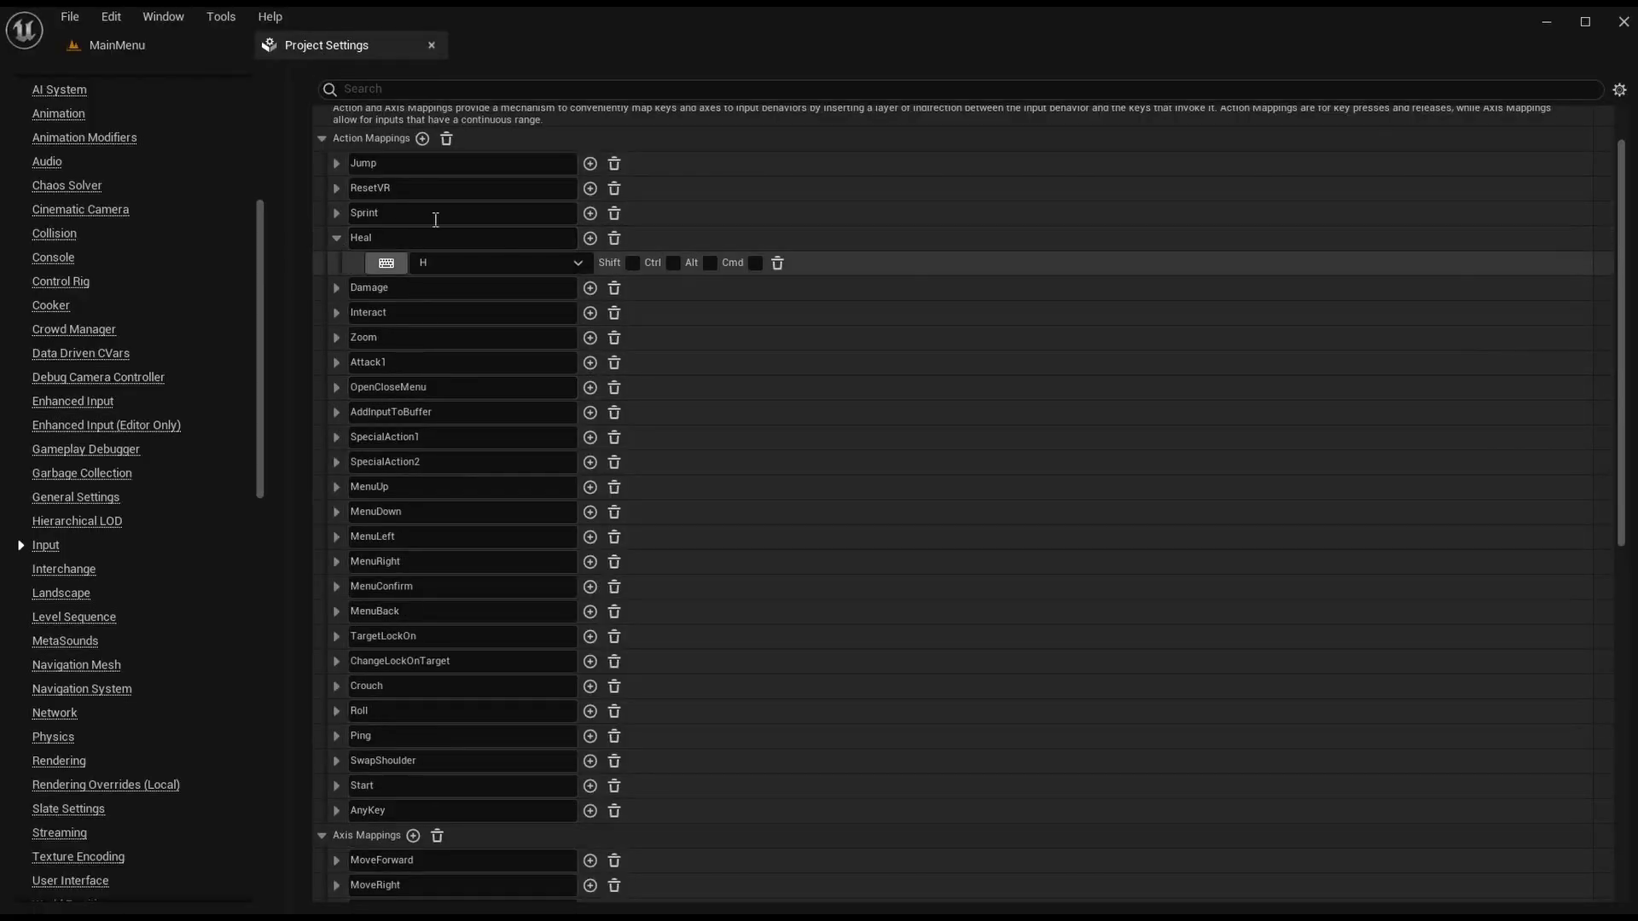
{"action": "left_click", "coordinate": [336, 239]}
{"action": "left_click", "coordinate": [157, 47]}
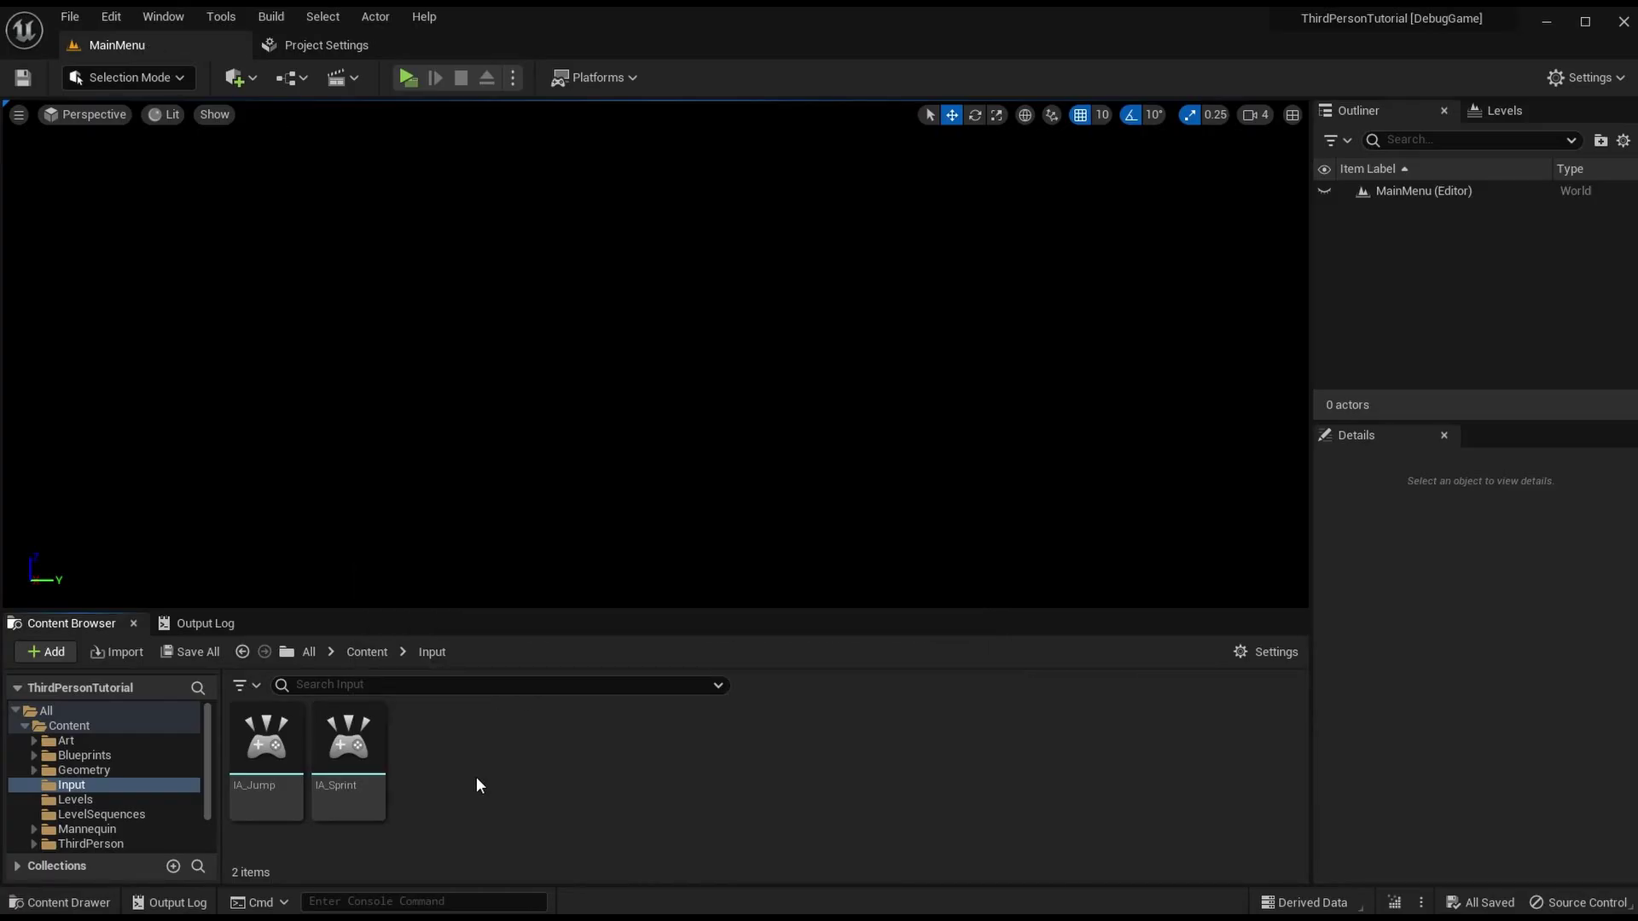
Step: Paste another copy of IA_Jump into the Input folder and rename it IA_Heal
{"action": "key", "text": "ctrl+v"}
{"action": "left_click", "coordinate": [449, 752]}
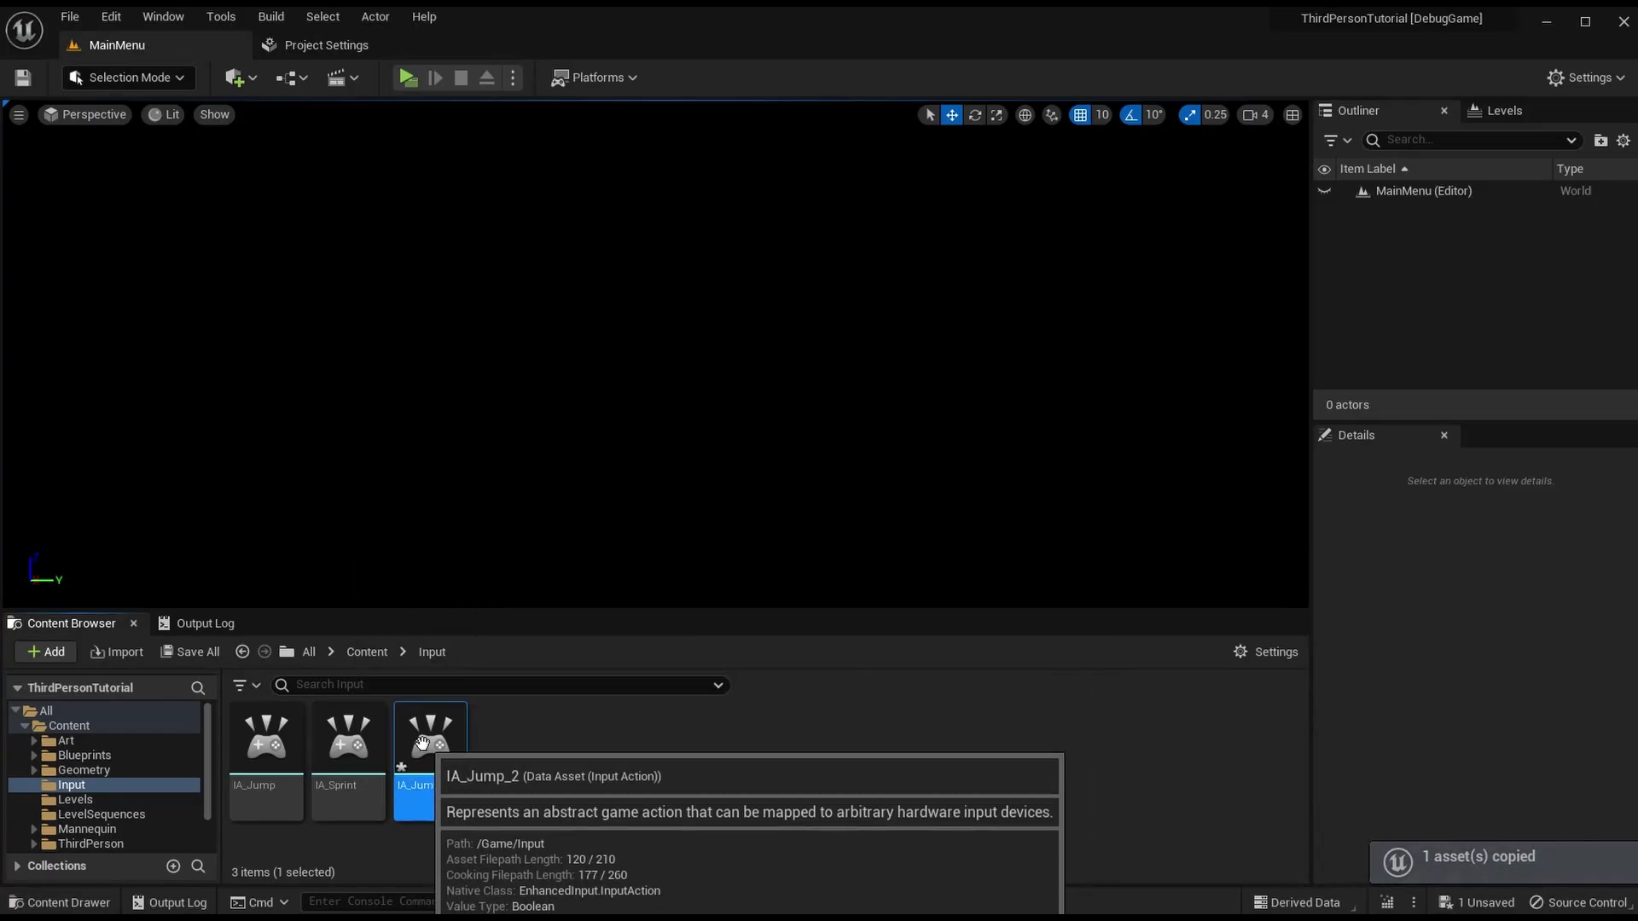
{"action": "key", "text": "F2"}
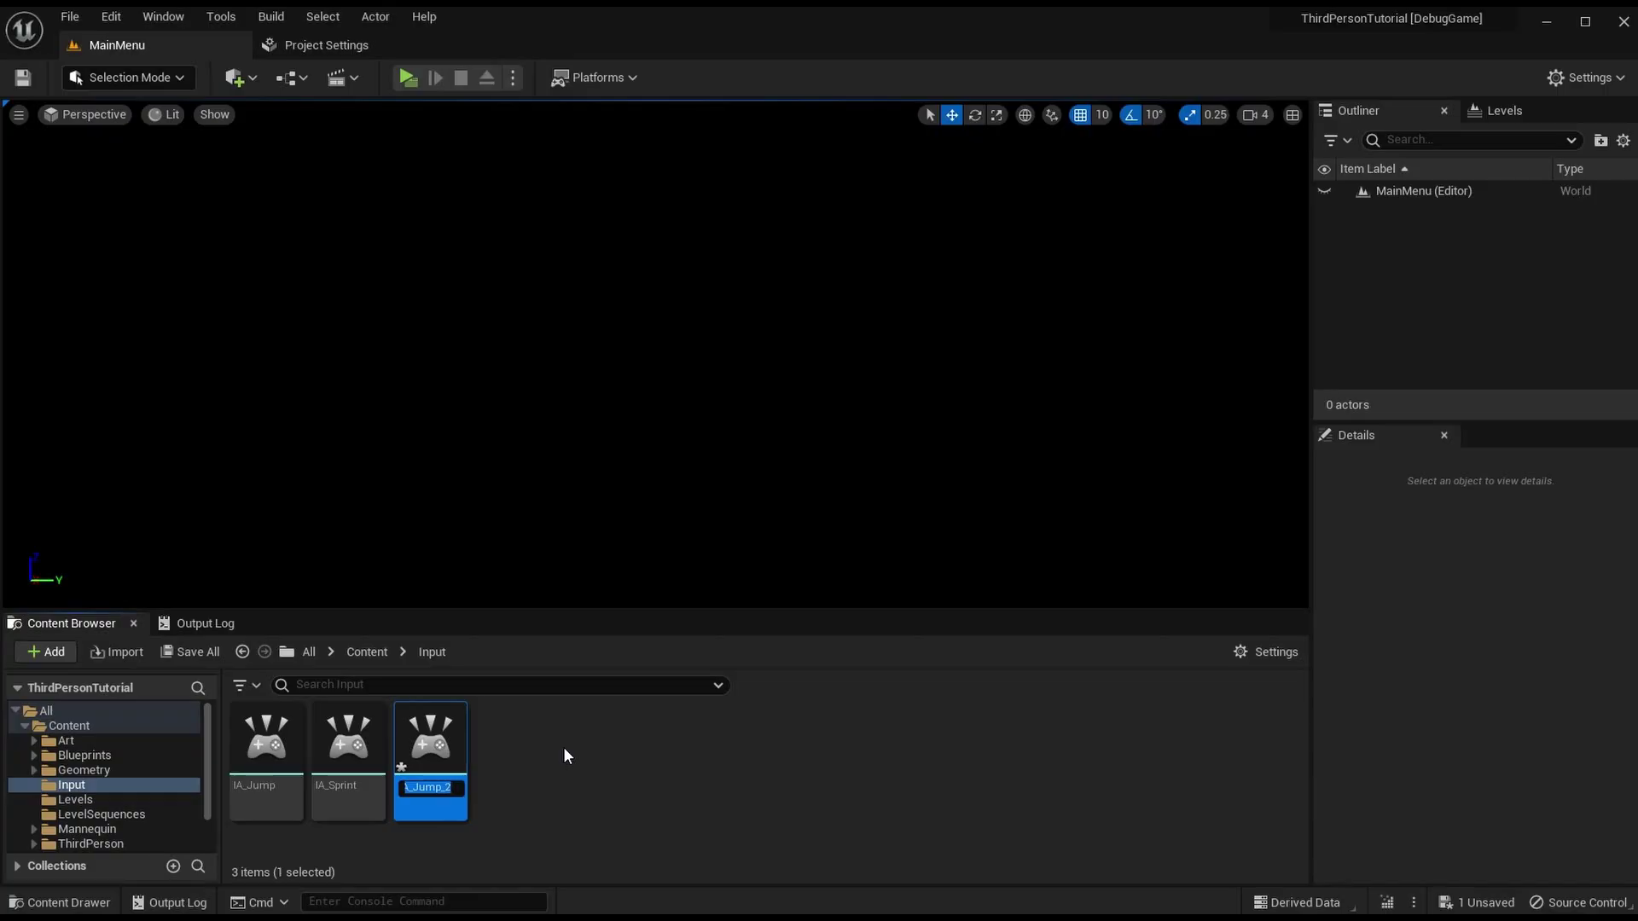
{"action": "type", "text": "IA_Heal"}
{"action": "key", "text": "Return"}
Step: Set IA_Heal's Action Description to 'The "Heal" input.', save the asset and close its editor
{"action": "double_click", "coordinate": [263, 749]}
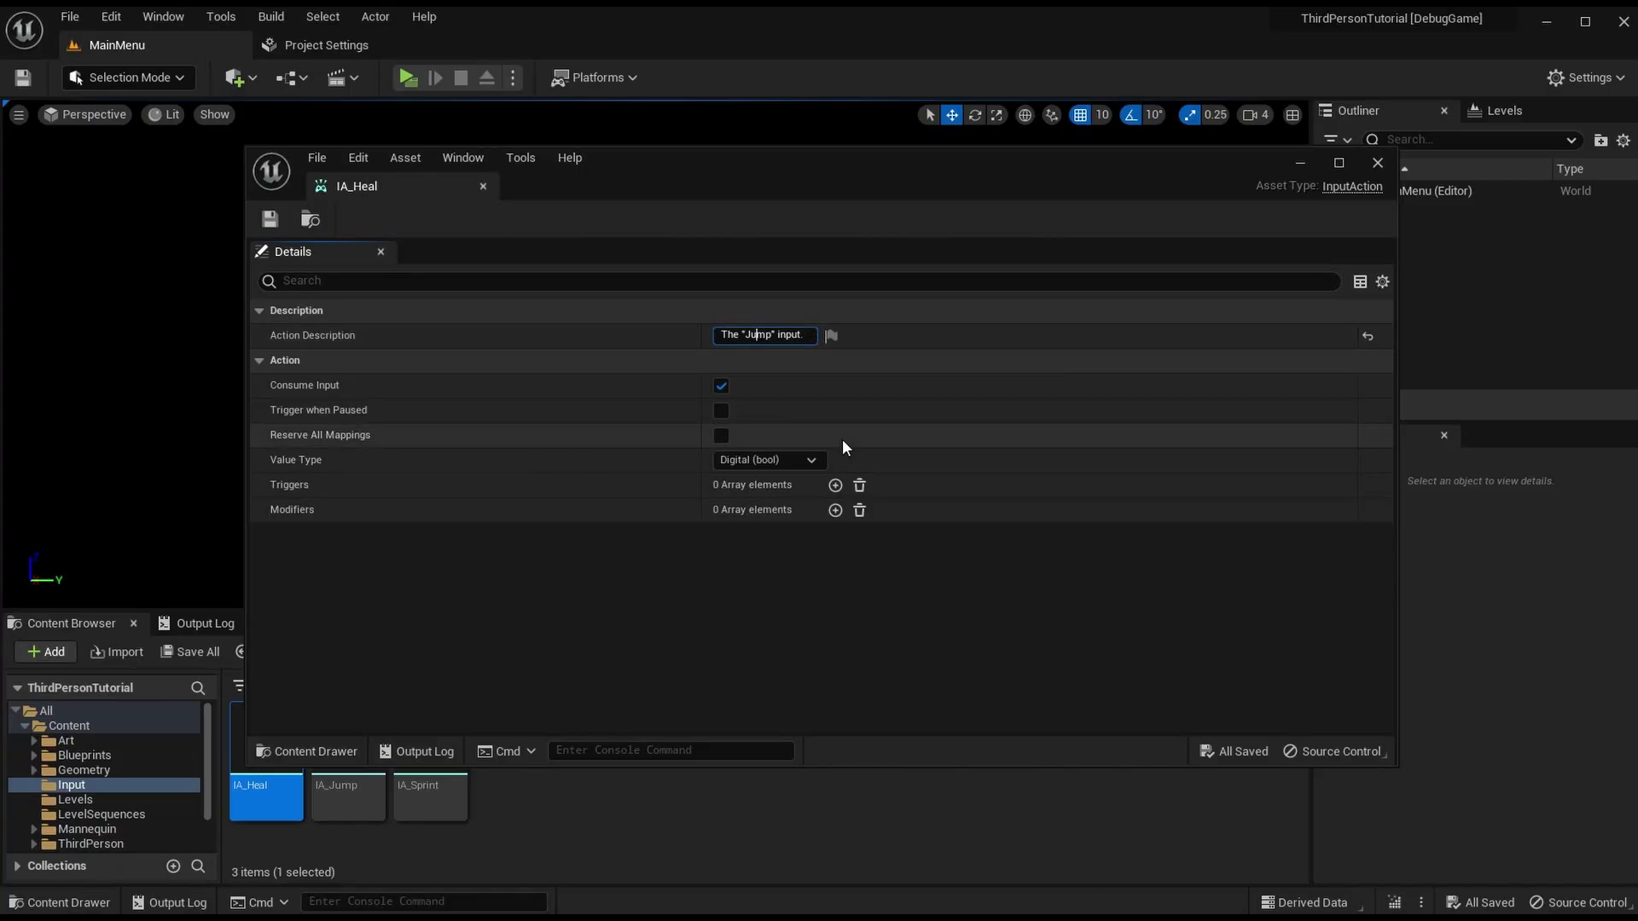
{"action": "double_click", "coordinate": [759, 334]}
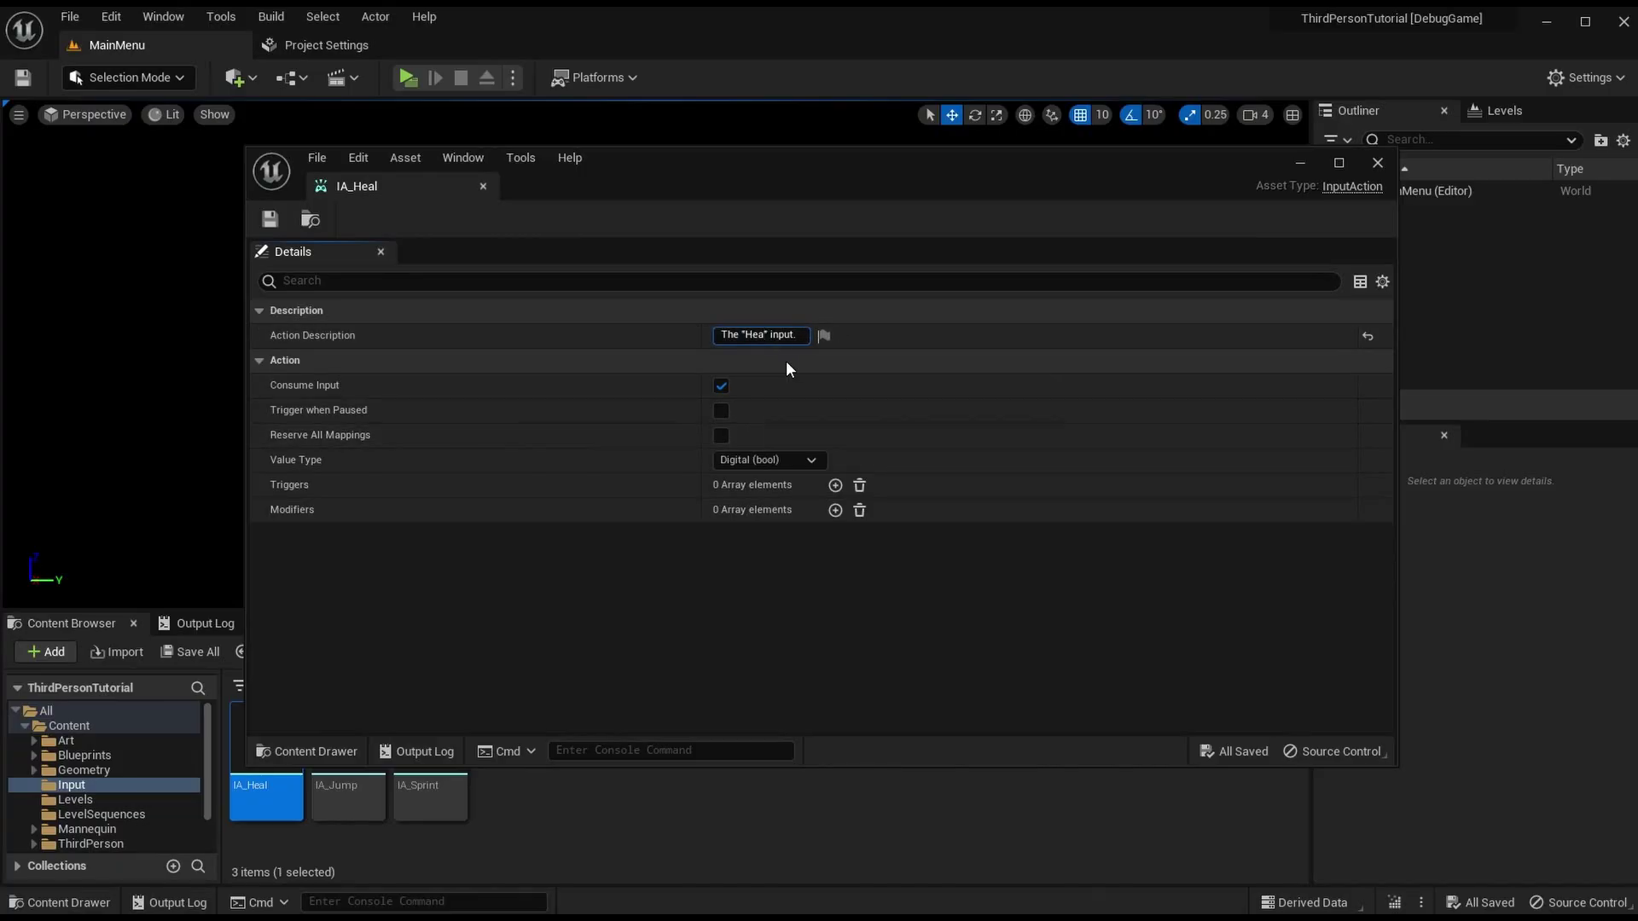
{"action": "type", "text": "Heal"}
{"action": "key", "text": "Return"}
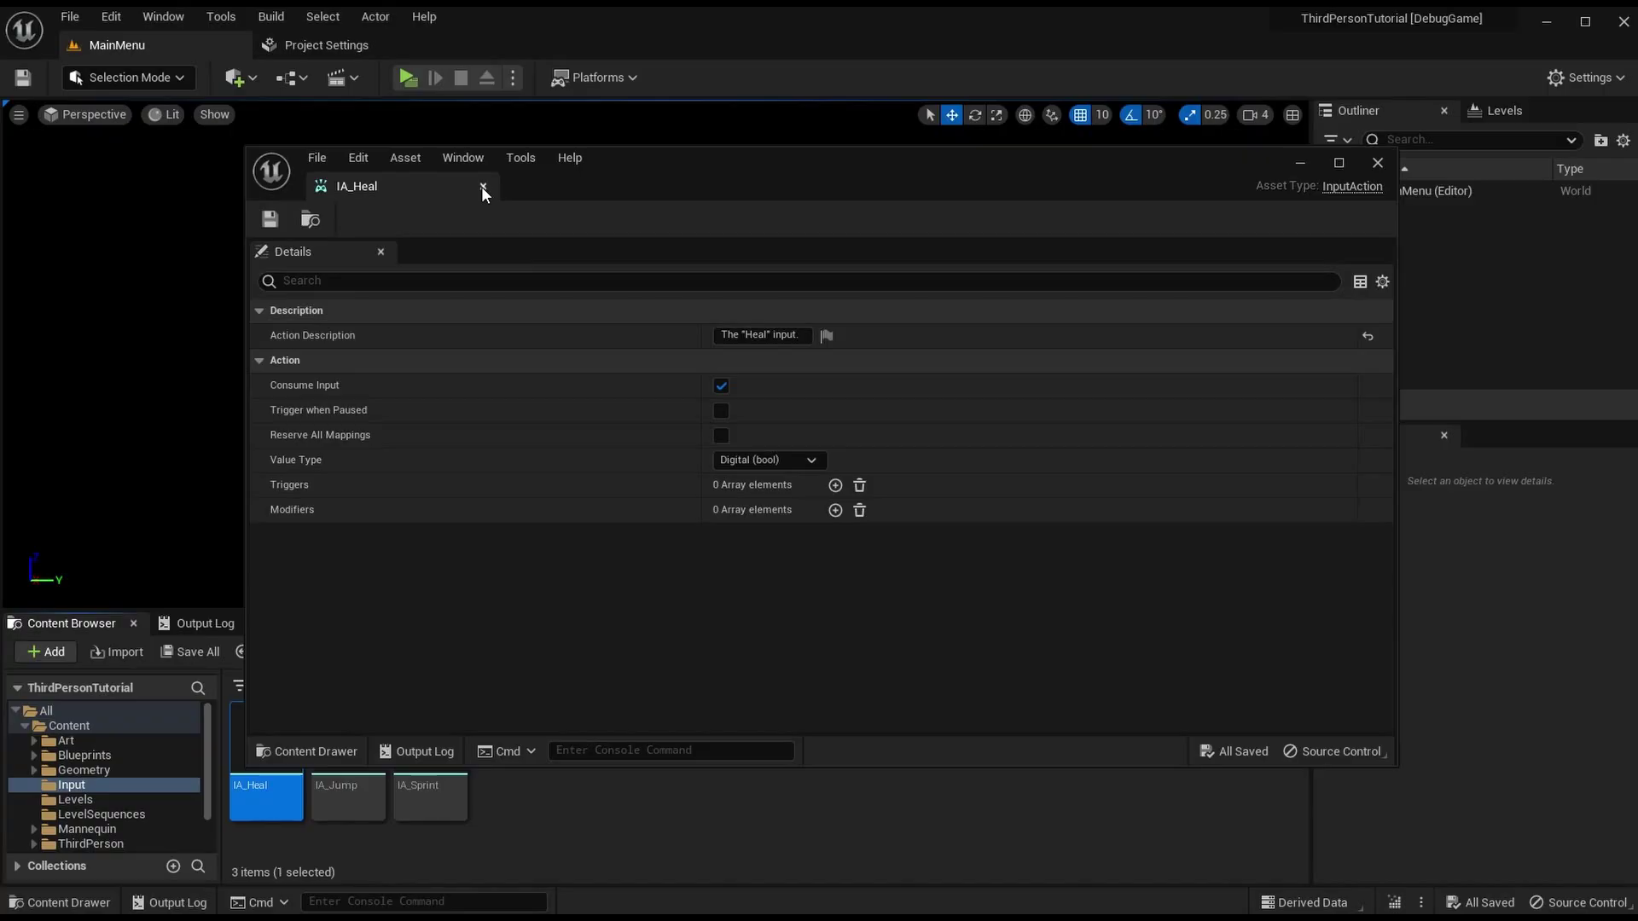
{"action": "left_click", "coordinate": [483, 186]}
{"action": "left_click", "coordinate": [567, 731]}
Step: Check the key binding of the Damage action mapping in the project settings and return to the Input folder
{"action": "left_click", "coordinate": [300, 38]}
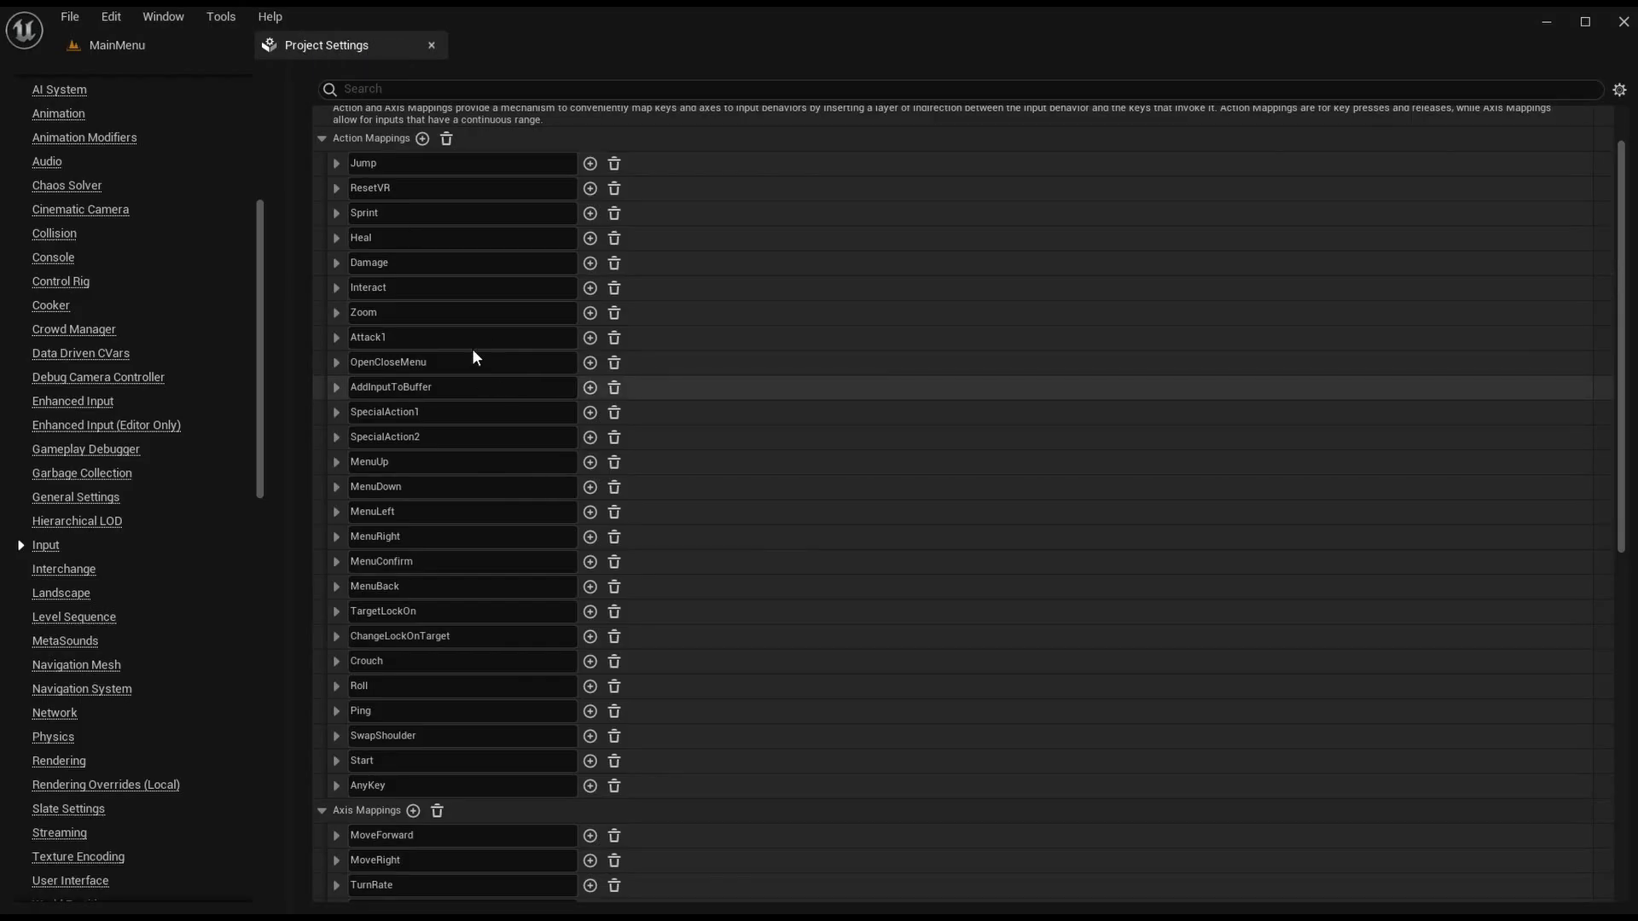
{"action": "left_click", "coordinate": [337, 262]}
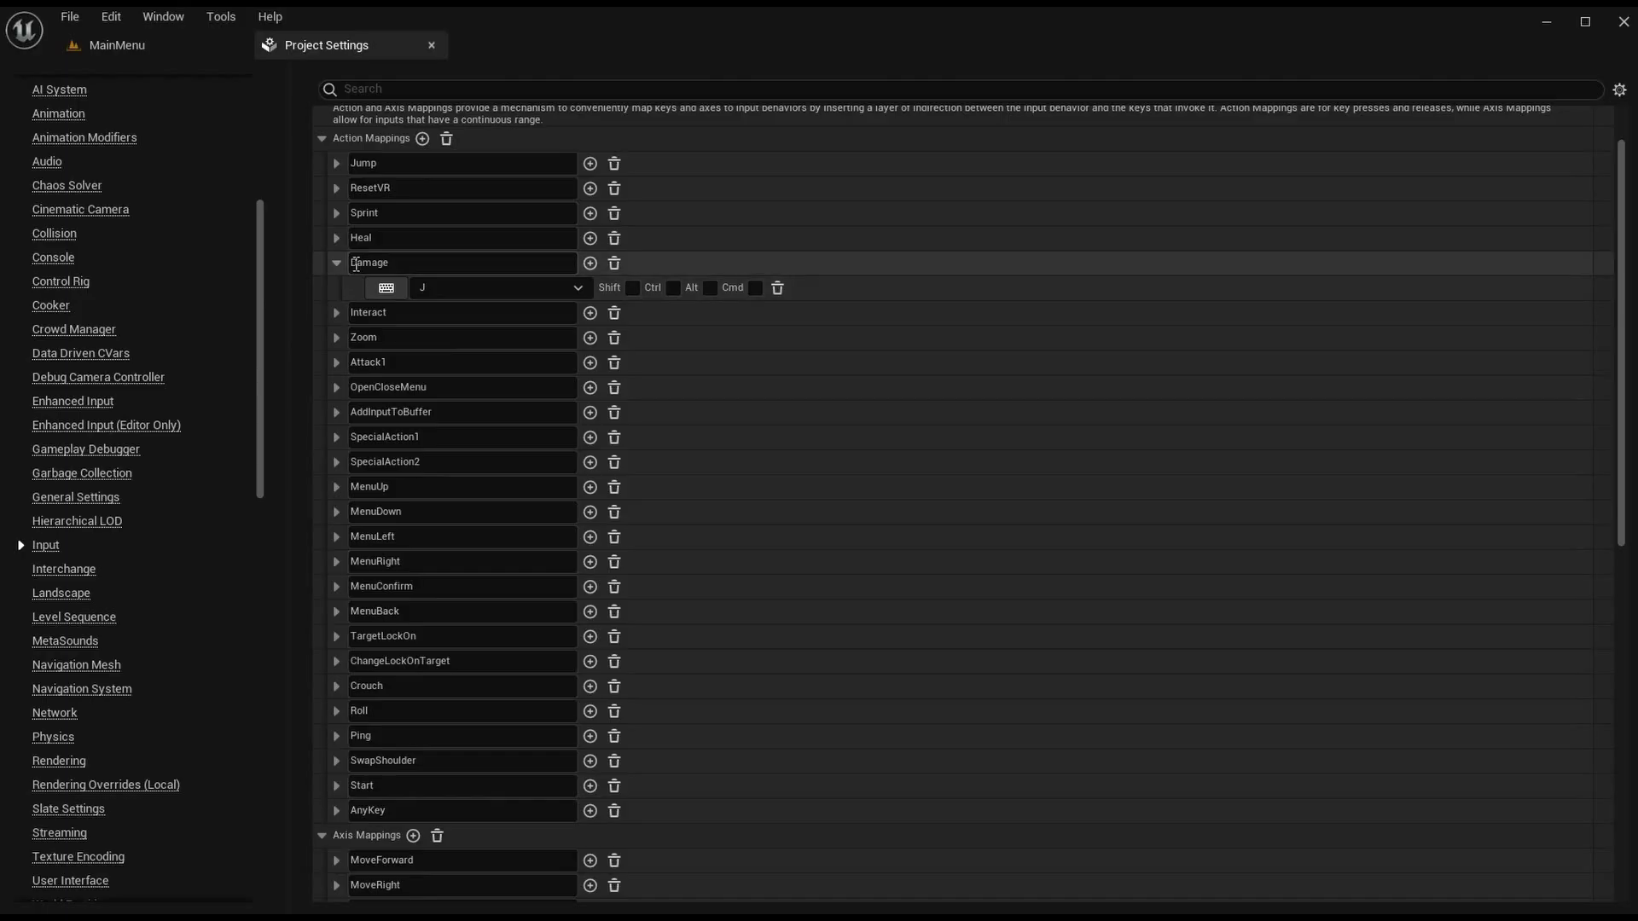
{"action": "left_click", "coordinate": [413, 265]}
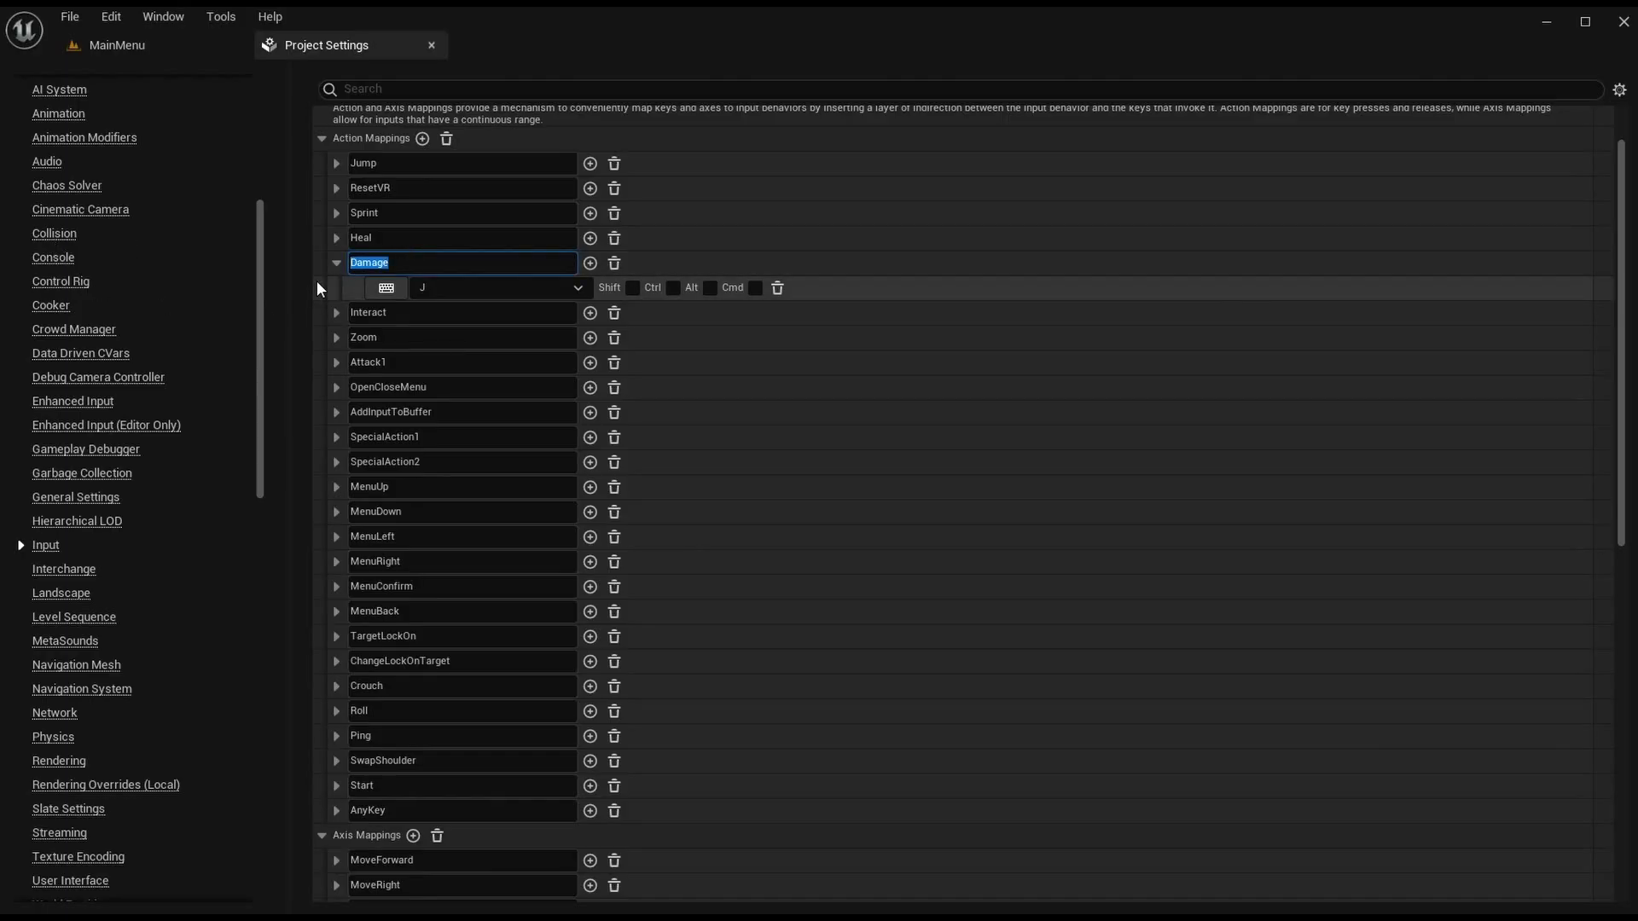
{"action": "left_click", "coordinate": [336, 263]}
{"action": "left_click", "coordinate": [439, 282]}
{"action": "left_click", "coordinate": [165, 48]}
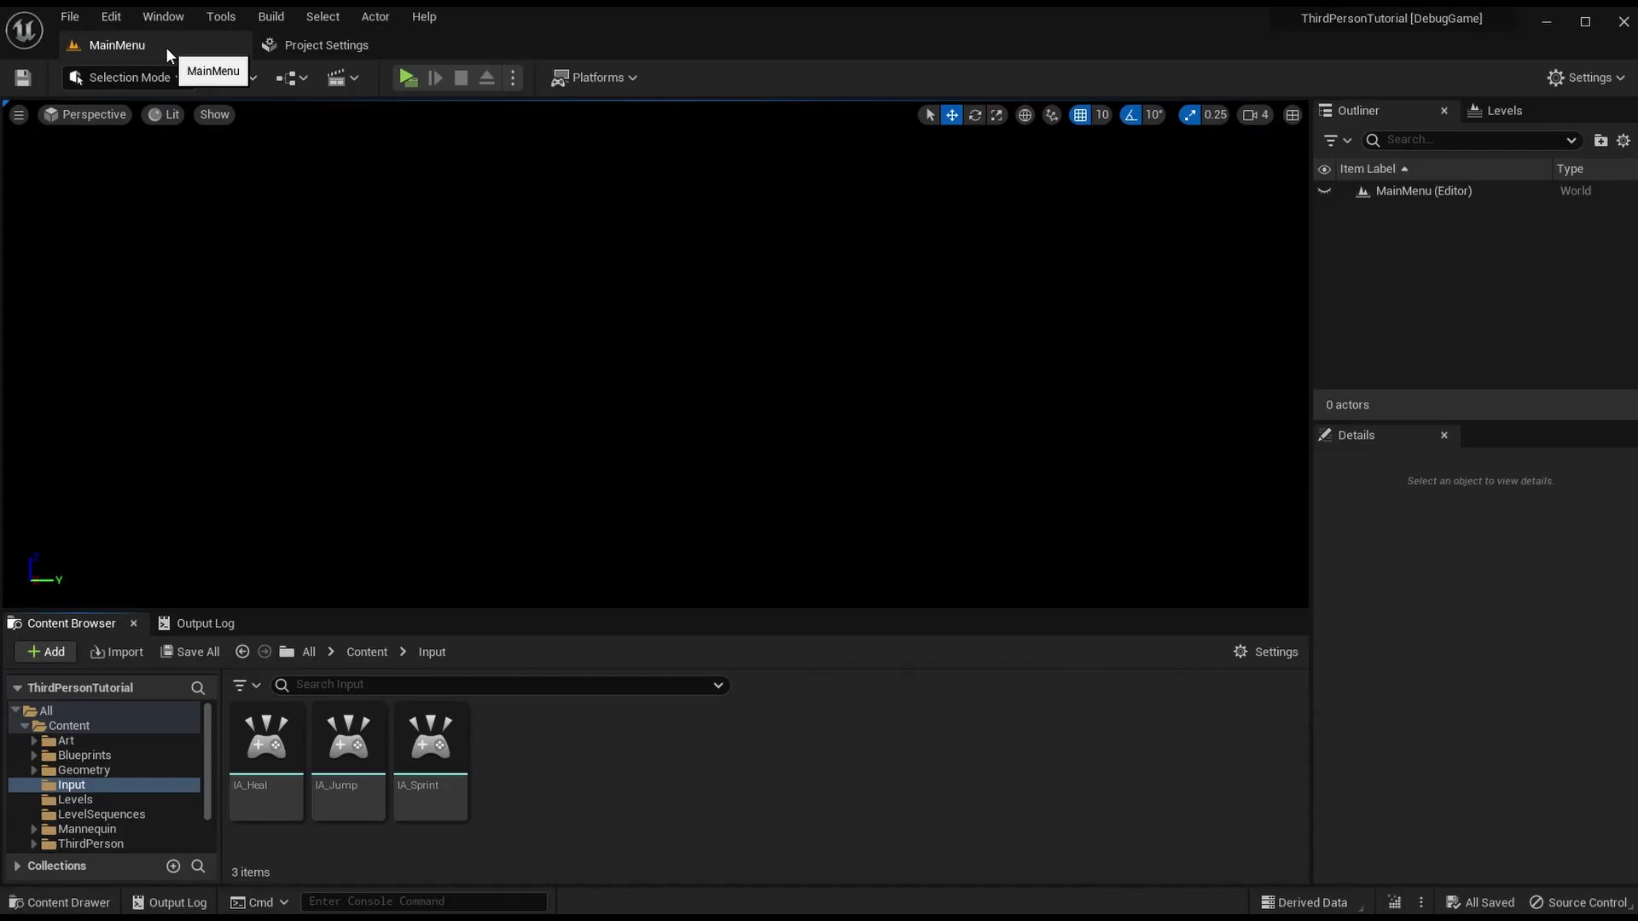
Step: Paste another copy of IA_Jump into the Input folder and rename it IA_Interact
{"action": "key", "text": "ctrl+v"}
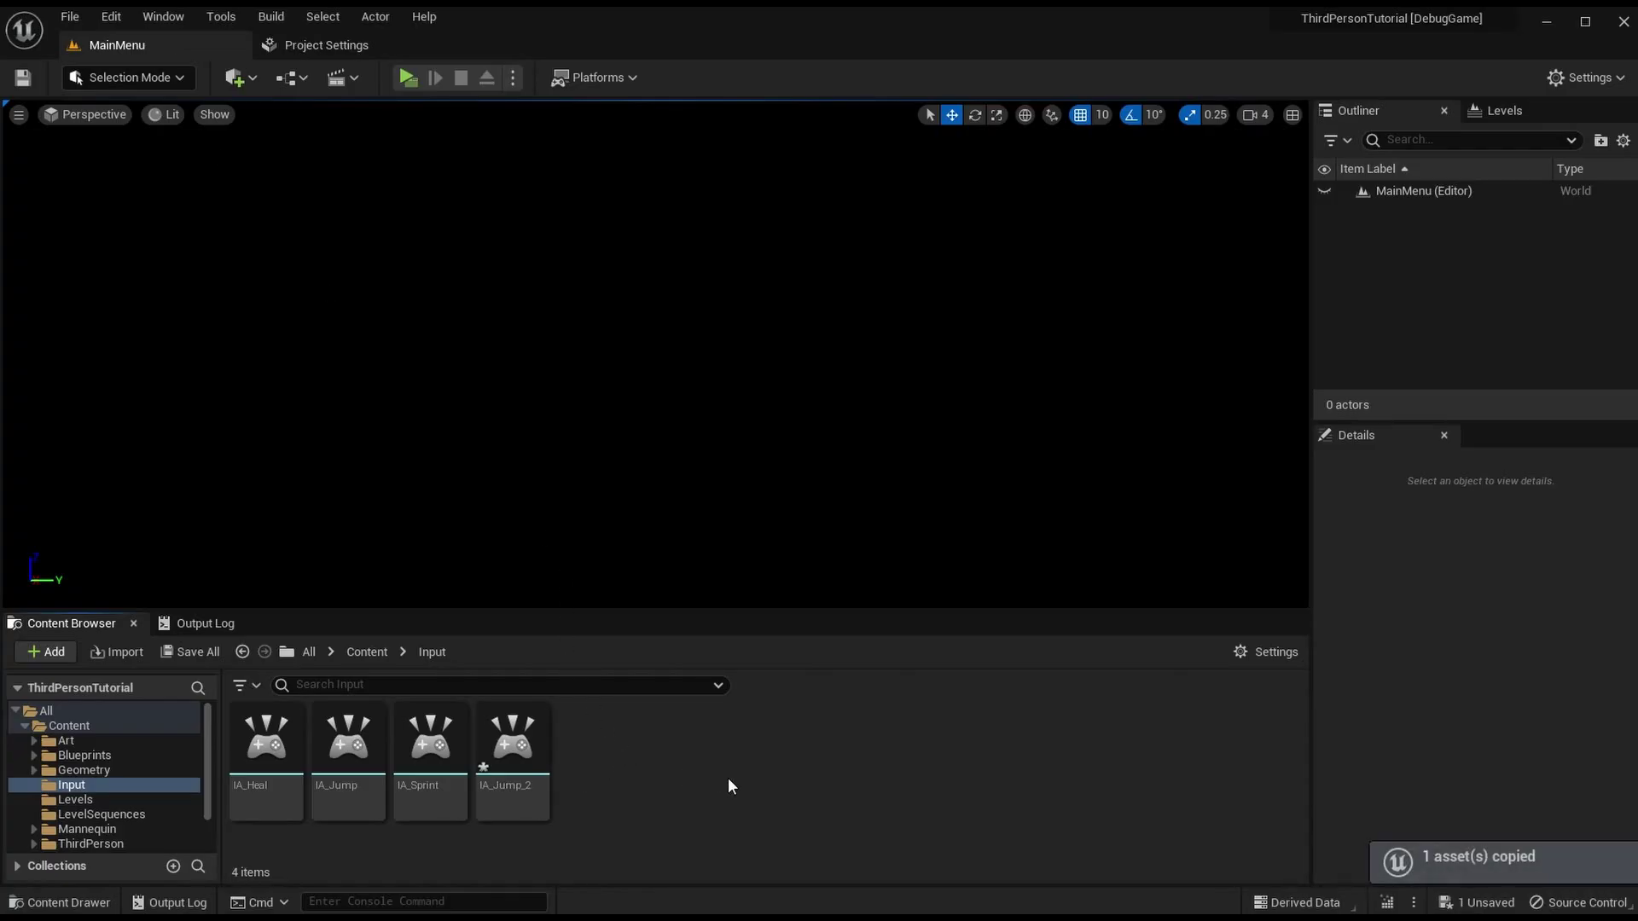
{"action": "type", "text": "IA_Interact"}
{"action": "key", "text": "Return"}
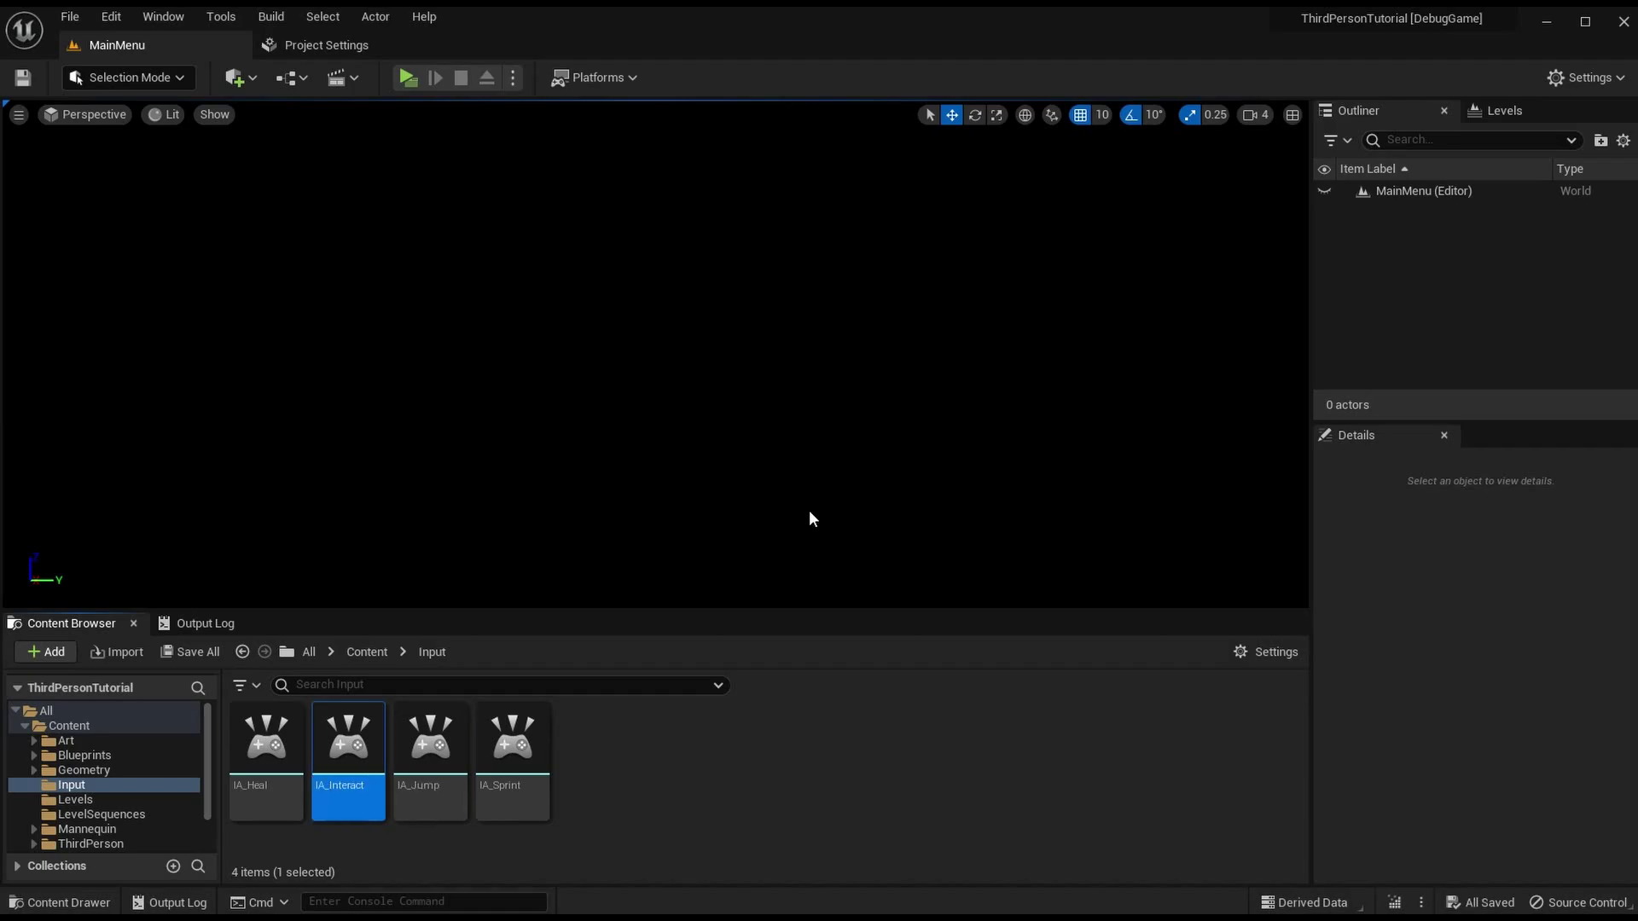
Step: Set IA_Interact's Action Description to 'The "Interact" input.', save the asset and close its editor
{"action": "double_click", "coordinate": [374, 771]}
{"action": "double_click", "coordinate": [759, 335]}
{"action": "type", "text": "Interact"}
{"action": "key", "text": "Return"}
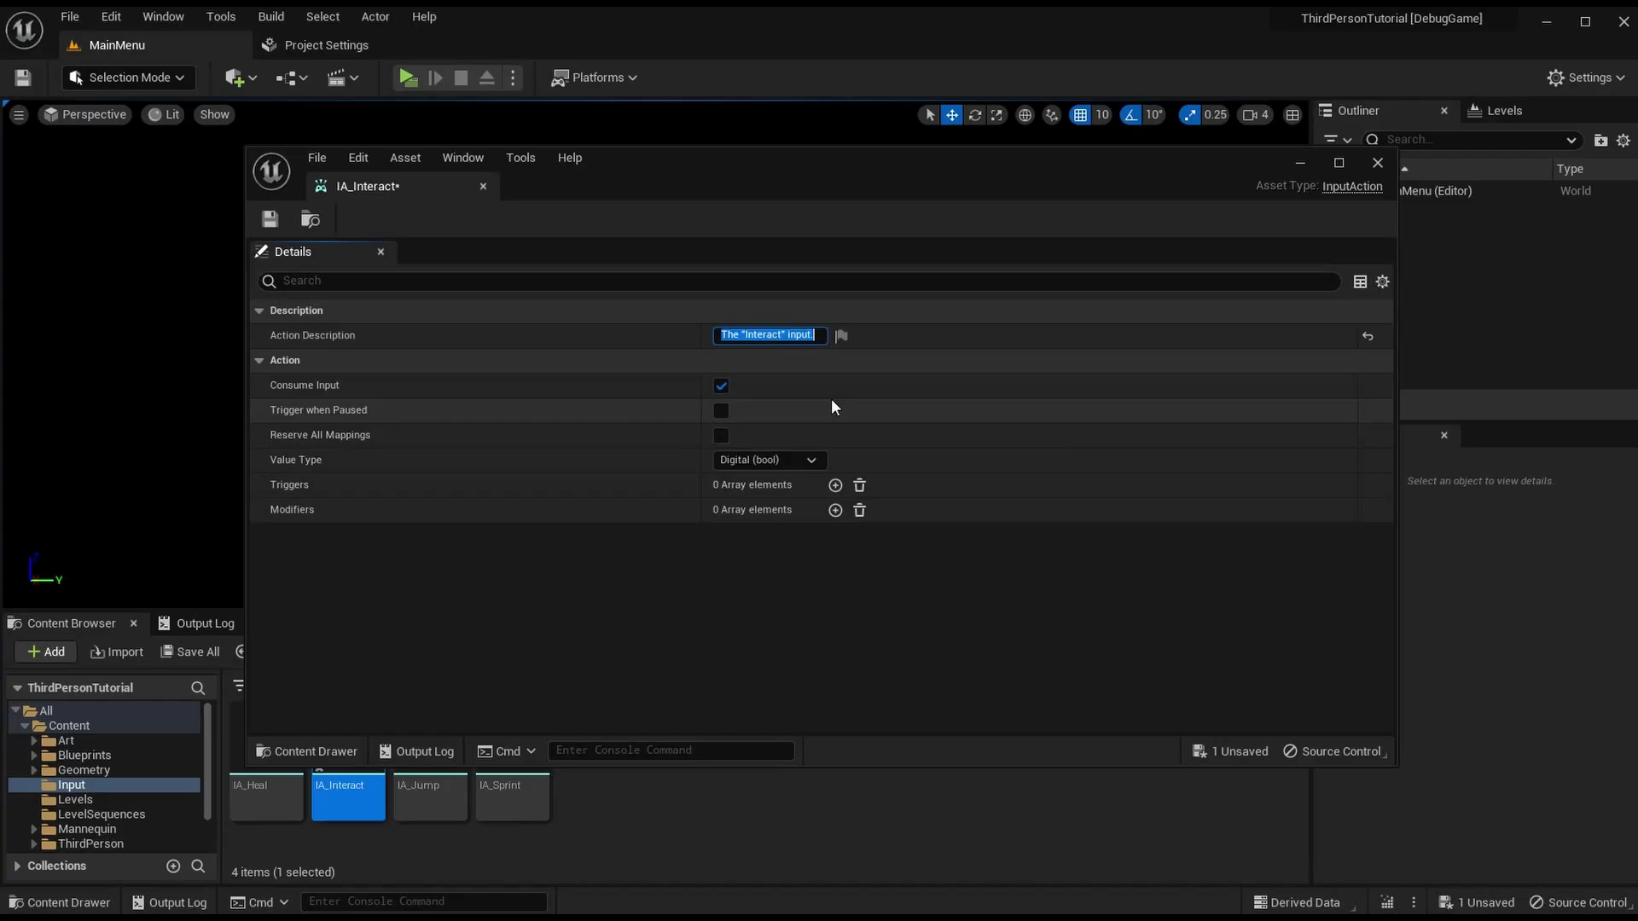
{"action": "left_click", "coordinate": [293, 218]}
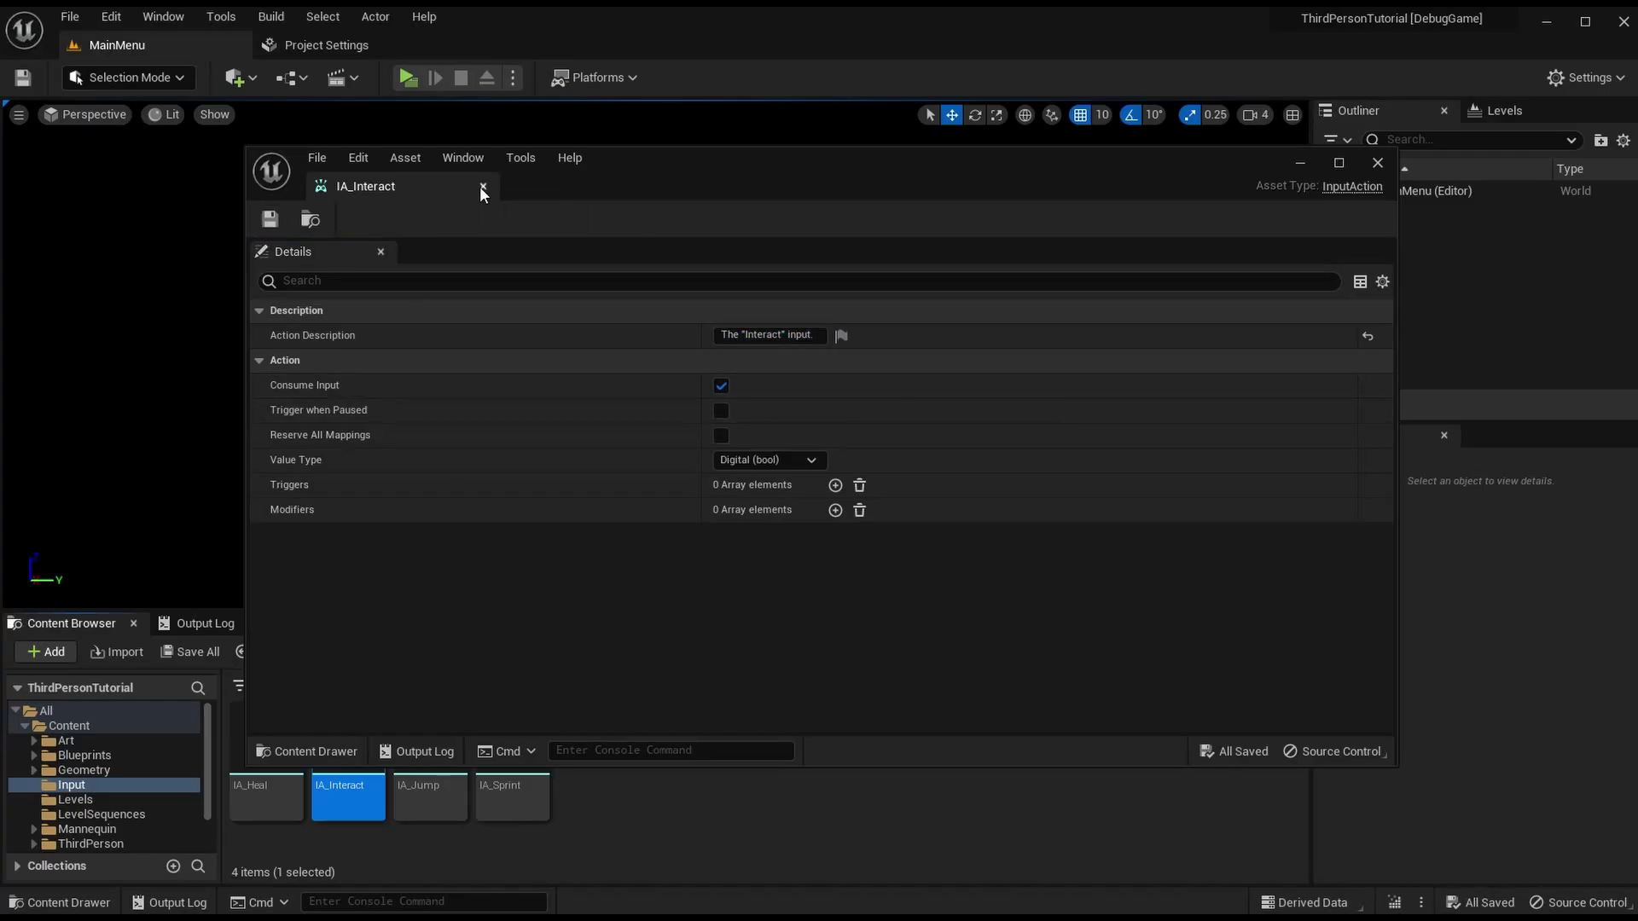
{"action": "left_click", "coordinate": [482, 186]}
Step: Check the action mapping list for the next input and add a copy of IA_Jump named IA_Zoom to the Input folder
{"action": "left_click", "coordinate": [336, 50]}
{"action": "scroll", "coordinate": [411, 207], "scroll_direction": "down", "scroll_amount": 2}
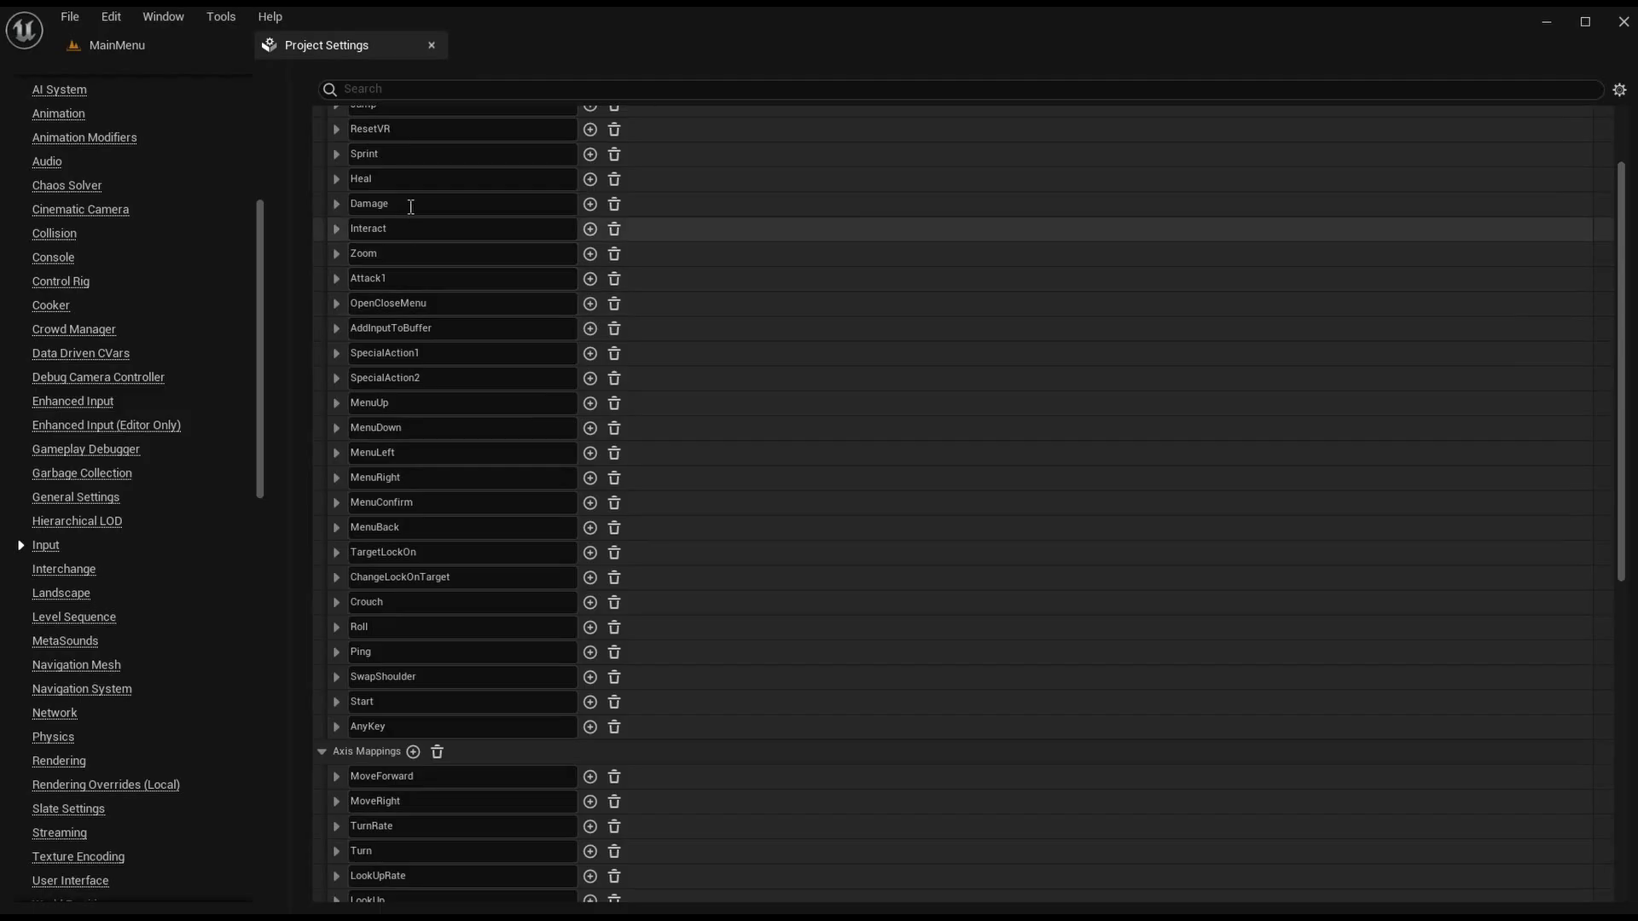
{"action": "left_click", "coordinate": [162, 50]}
{"action": "left_click", "coordinate": [642, 773]}
{"action": "left_click", "coordinate": [363, 756]}
{"action": "left_click", "coordinate": [600, 754]}
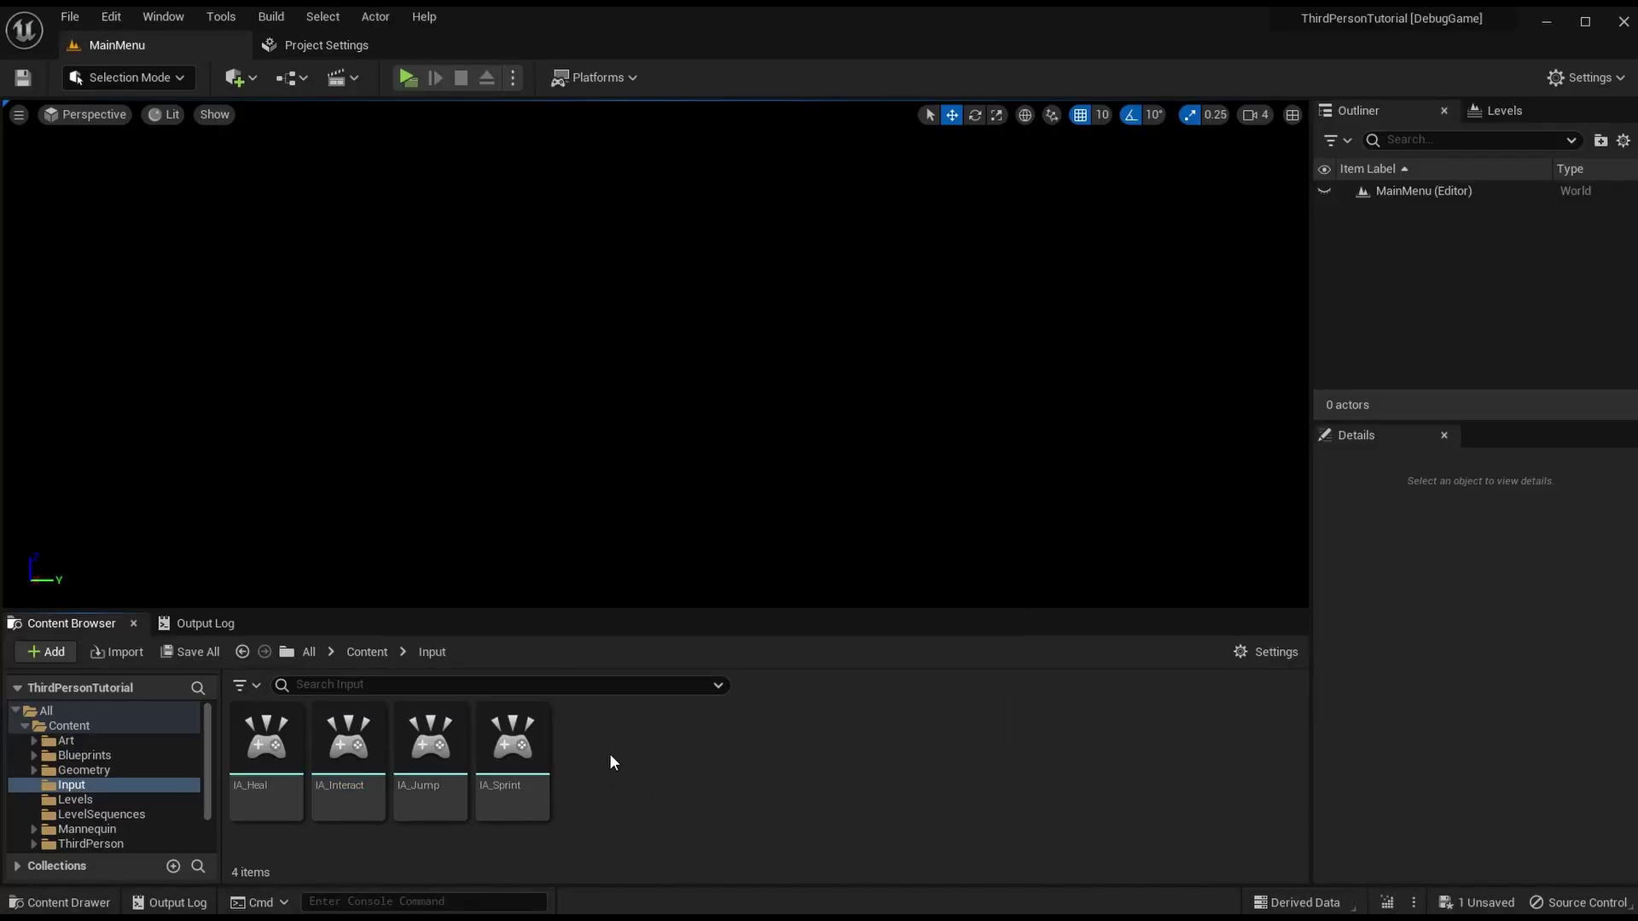
{"action": "key", "text": "ctrl+v"}
{"action": "right_click", "coordinate": [609, 754]}
{"action": "left_click", "coordinate": [676, 394]}
{"action": "type", "text": "IA_Zoom"}
{"action": "key", "text": "Return"}
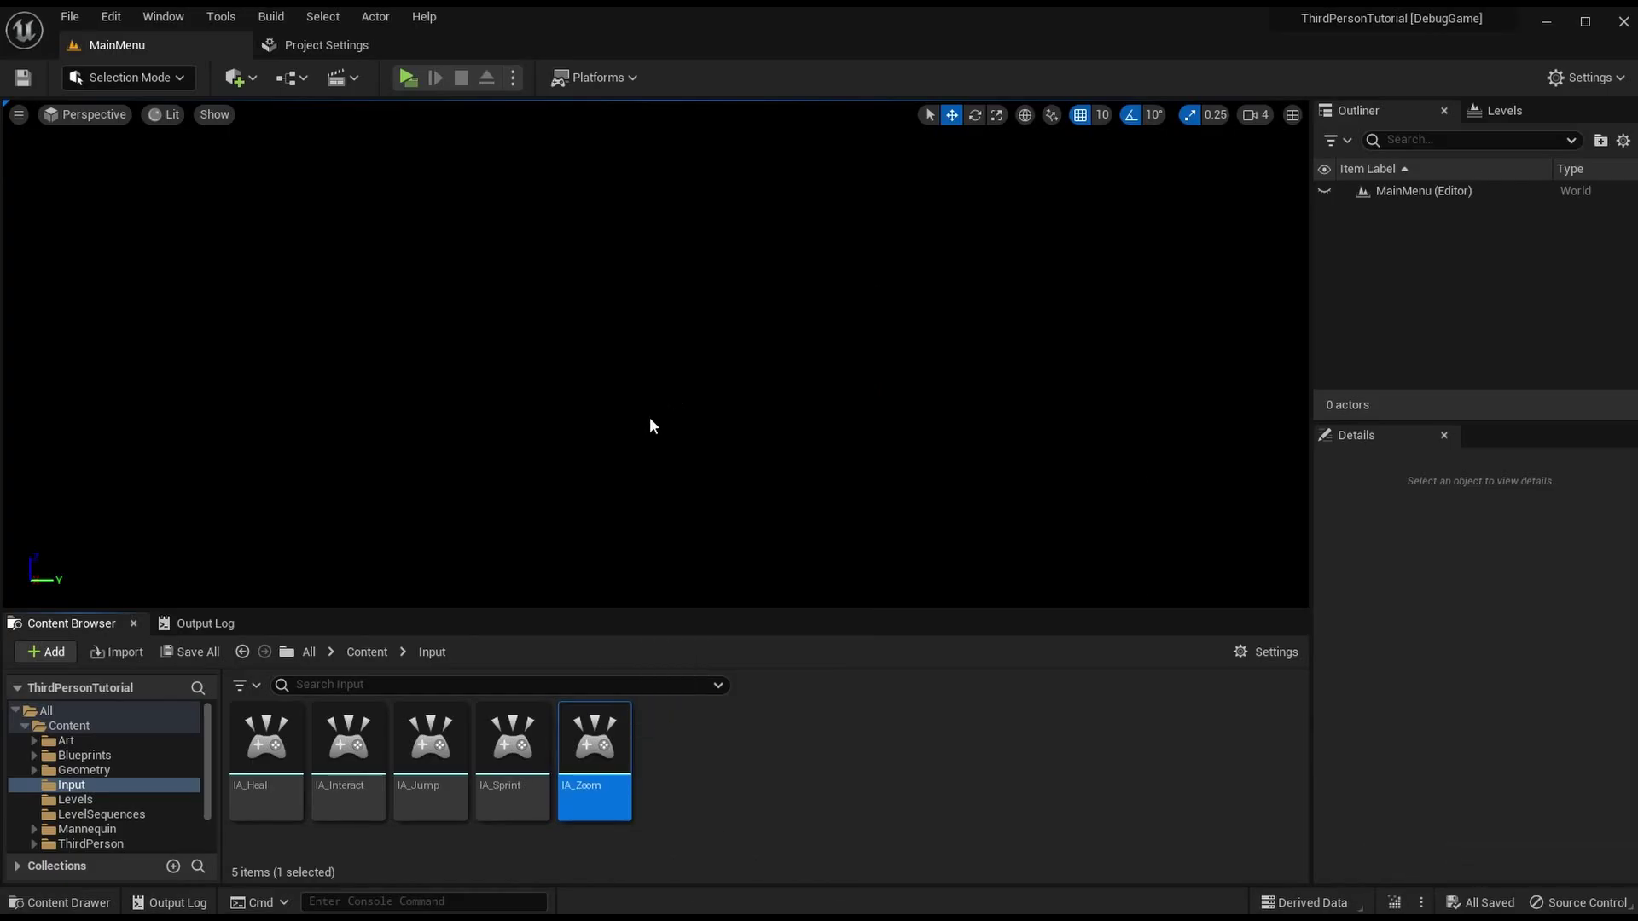
Step: Set IA_Zoom's Action Description to 'The "Zoom" input.', save the asset and close its editor
{"action": "double_click", "coordinate": [592, 745]}
{"action": "double_click", "coordinate": [753, 333]}
{"action": "type", "text": "Zoom"}
{"action": "key", "text": "Return"}
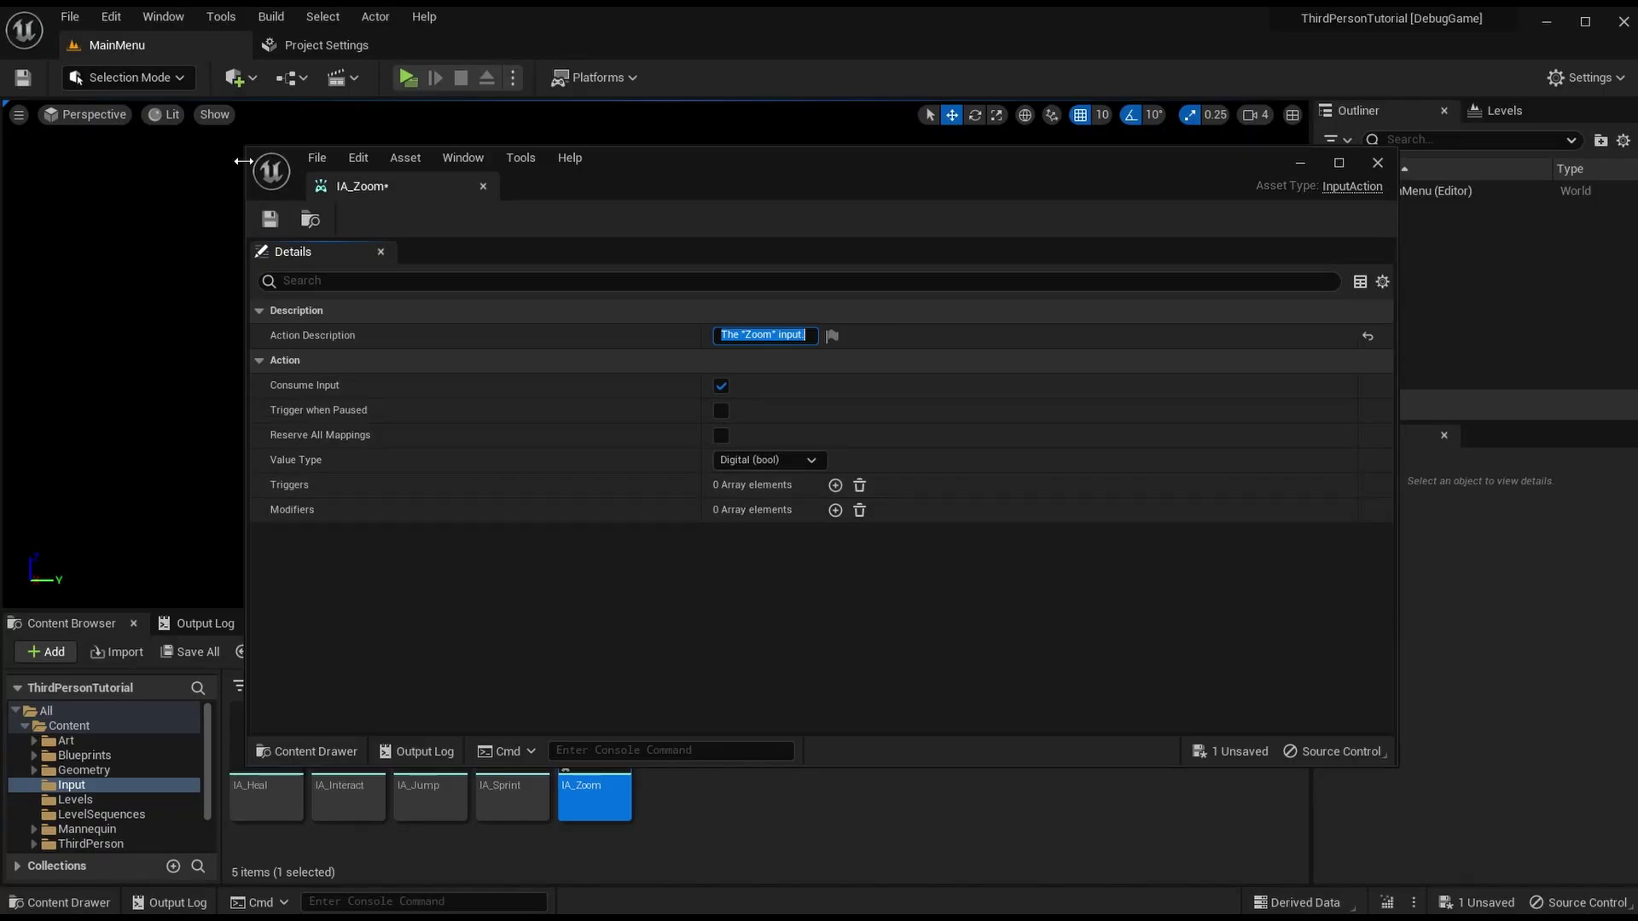
{"action": "left_click", "coordinate": [269, 219]}
{"action": "left_click", "coordinate": [483, 186]}
Step: Check the Attack1 action mapping and add a copy of IA_Interact named IA_Attack1 to the Input folder
{"action": "left_click", "coordinate": [327, 44]}
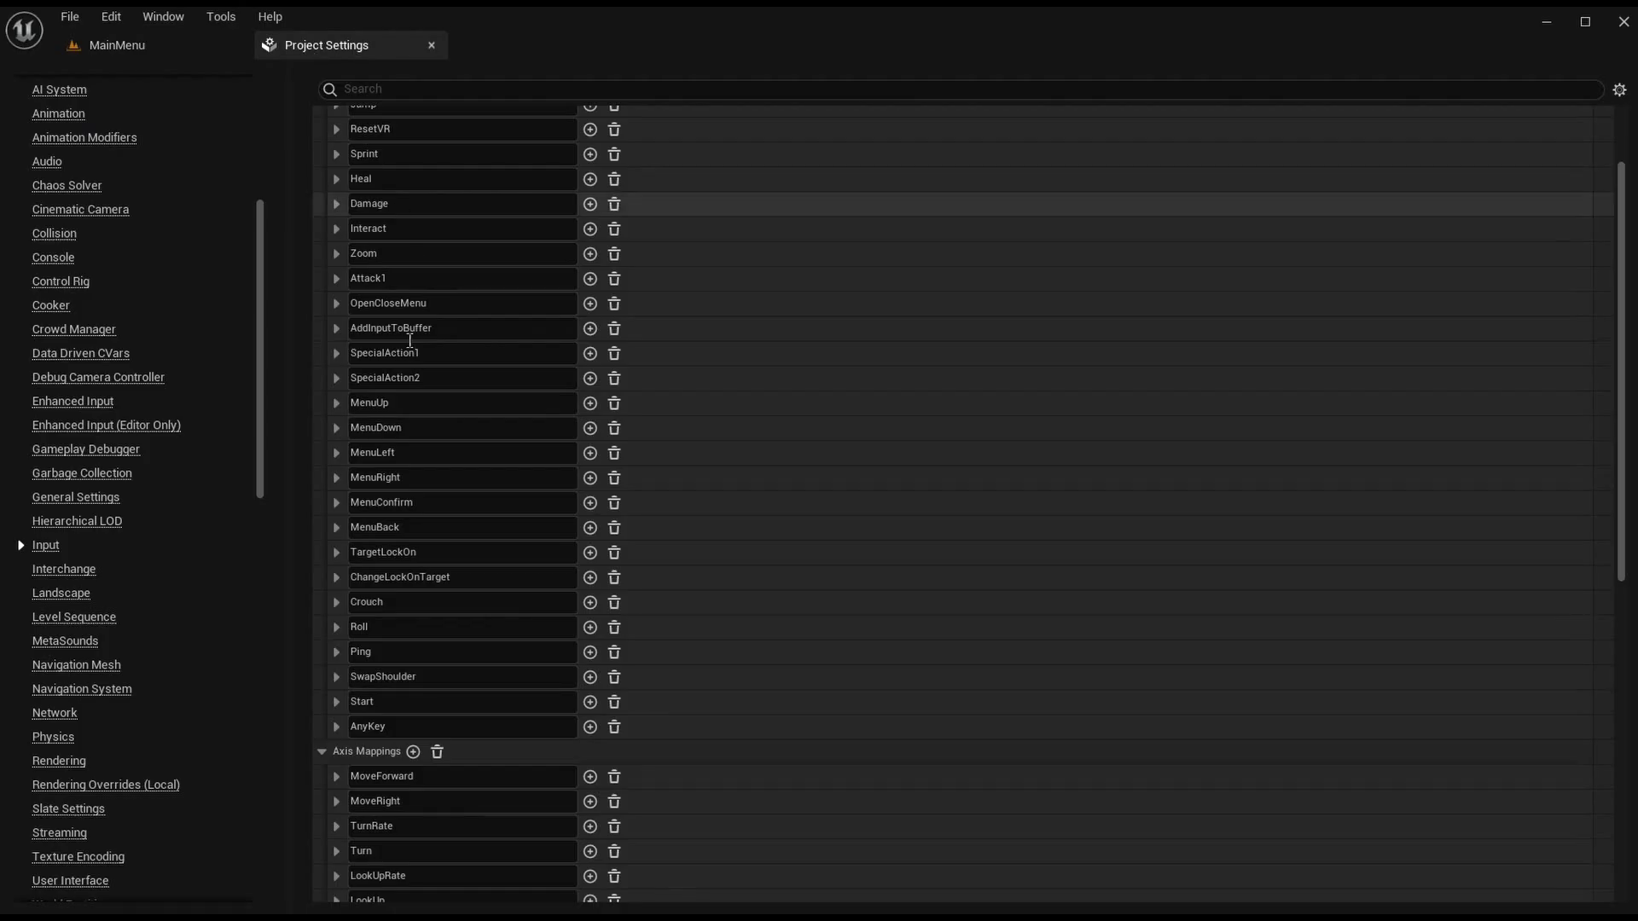
{"action": "double_click", "coordinate": [444, 278]}
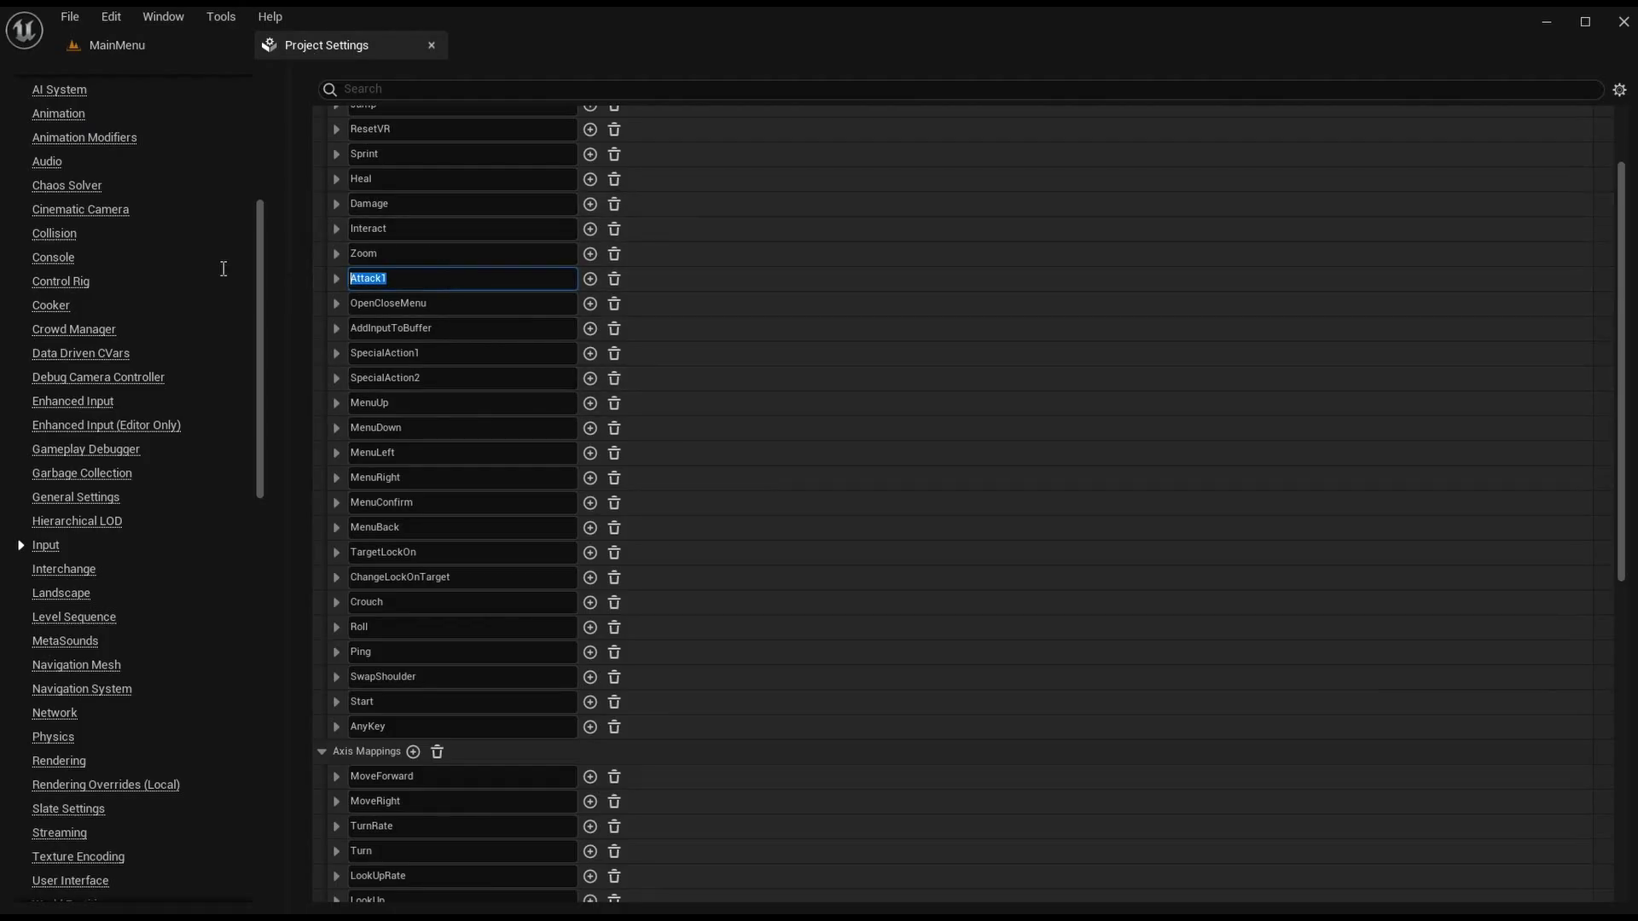
{"action": "left_click", "coordinate": [413, 285]}
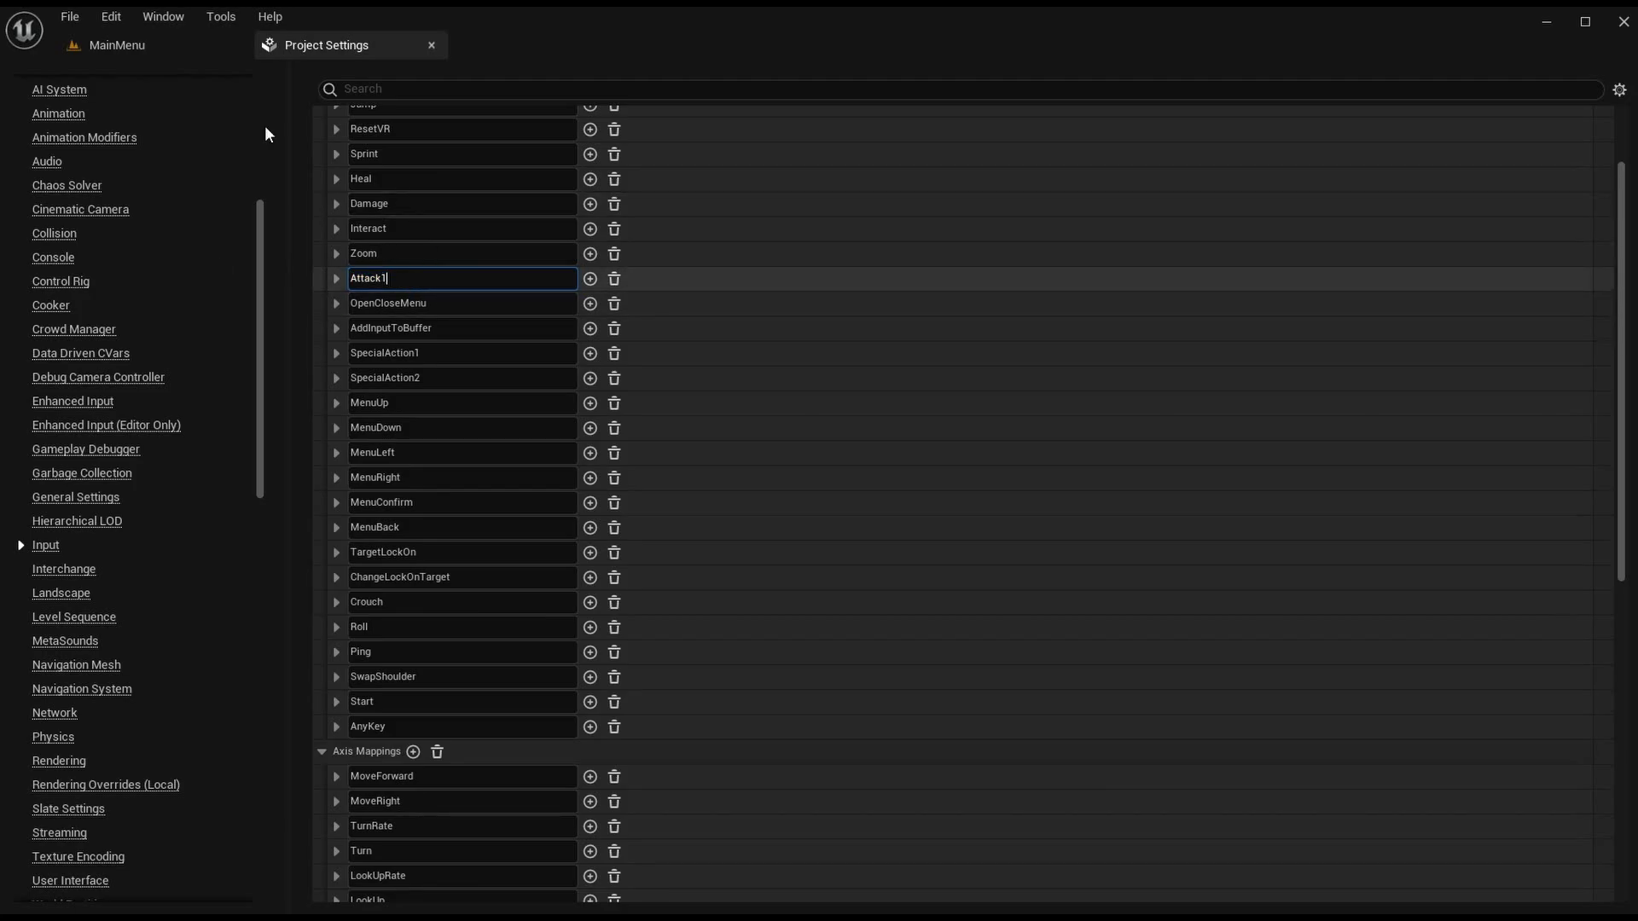
{"action": "left_click", "coordinate": [134, 52]}
{"action": "left_click", "coordinate": [714, 752]}
{"action": "key", "text": "ctrl+v"}
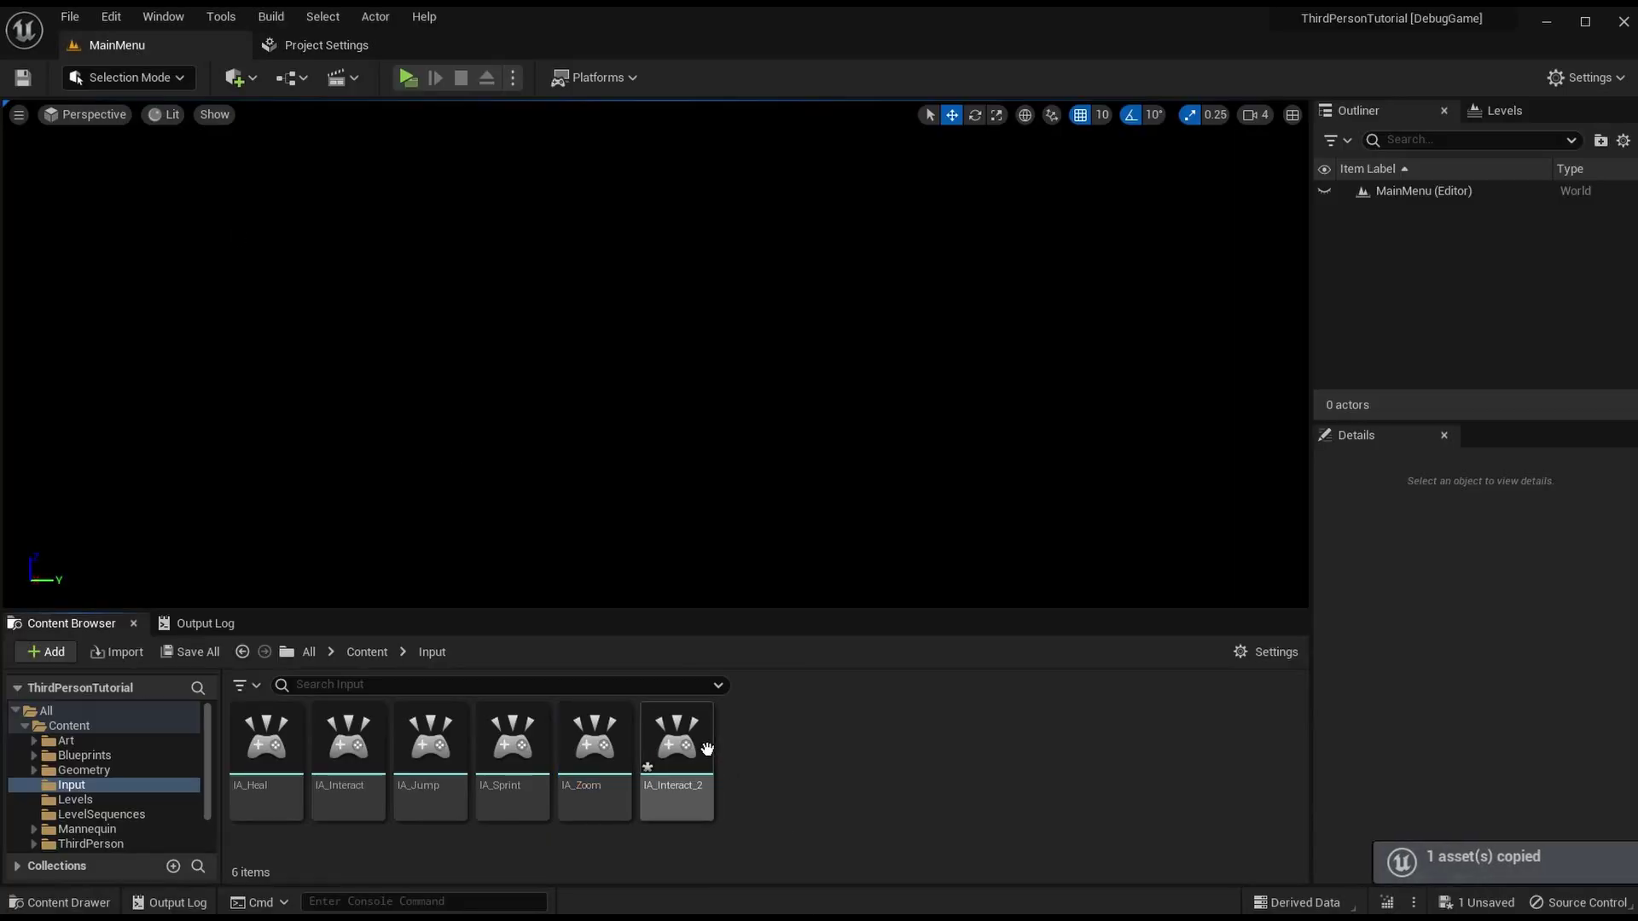
{"action": "right_click", "coordinate": [712, 752]}
{"action": "left_click", "coordinate": [776, 397]}
{"action": "type", "text": "IA"}
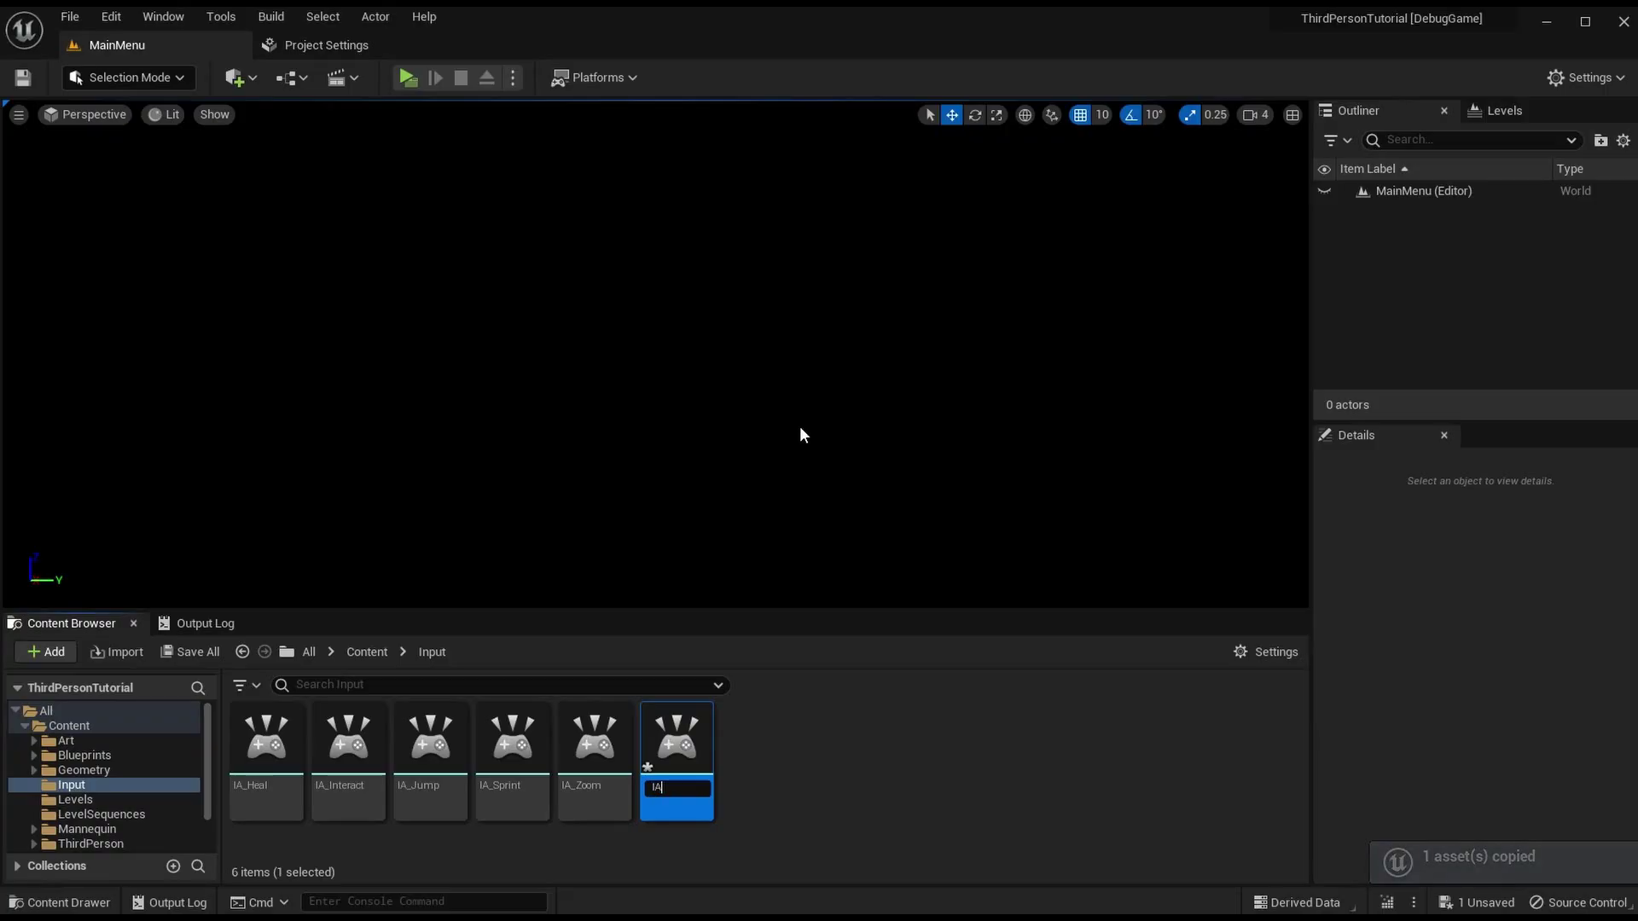
{"action": "type", "text": "_Attack1"}
{"action": "key", "text": "Return"}
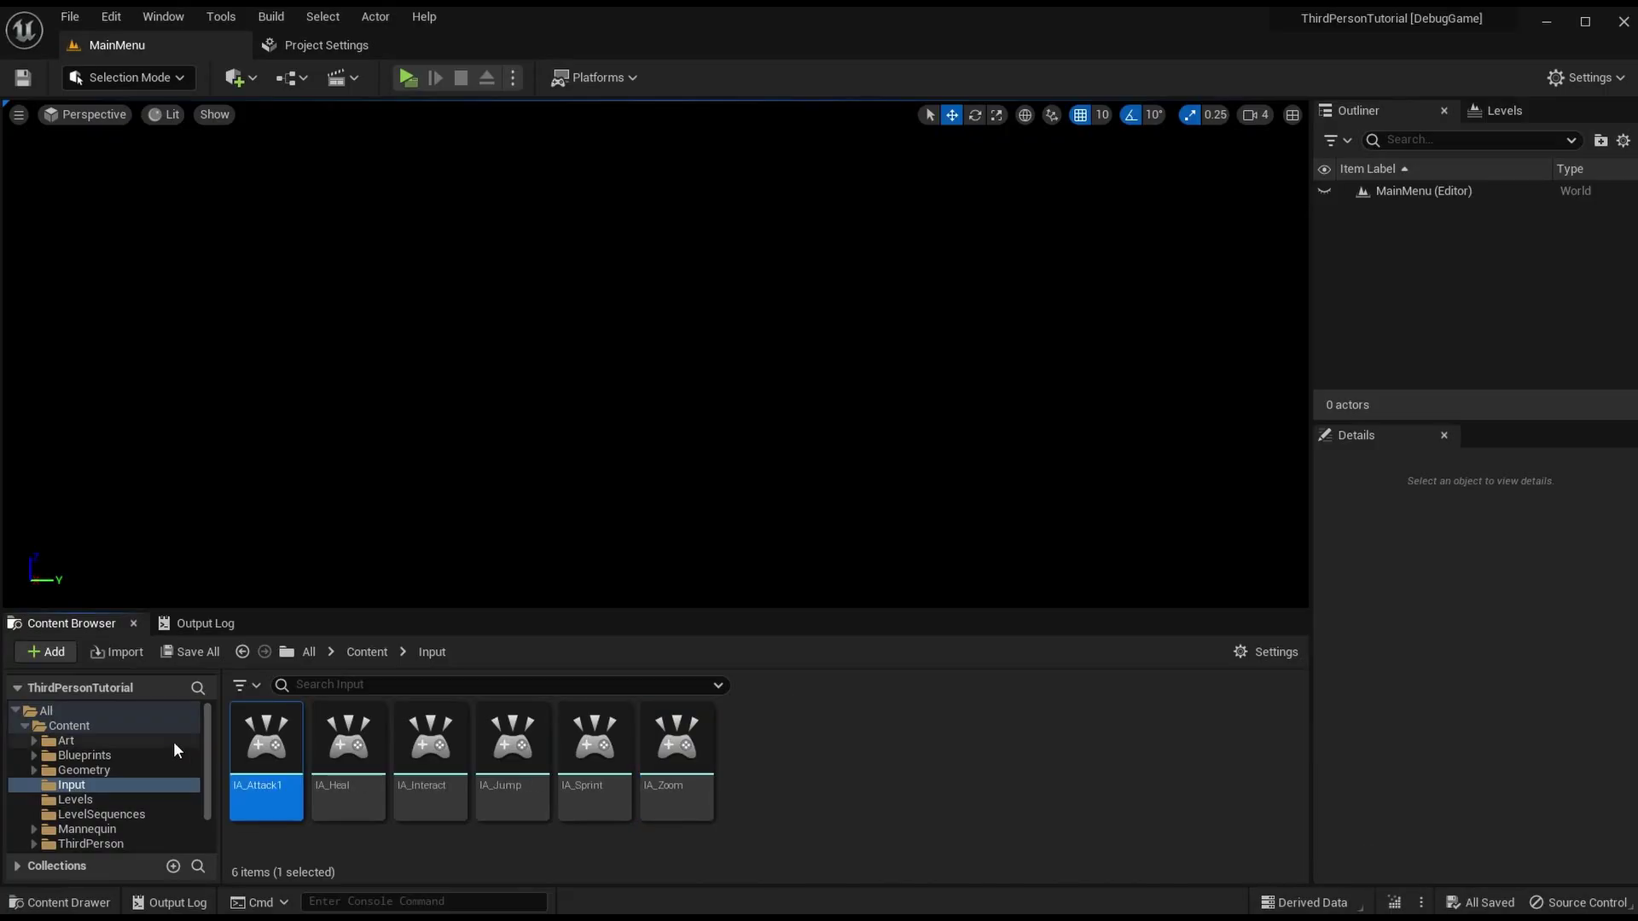
Step: Set IA_Attack1's Action Description to 'The "Attack 1" input.', save the asset and close its editor
{"action": "double_click", "coordinate": [264, 751]}
{"action": "double_click", "coordinate": [764, 335]}
{"action": "type", "text": "Attack 1"}
{"action": "key", "text": "Return"}
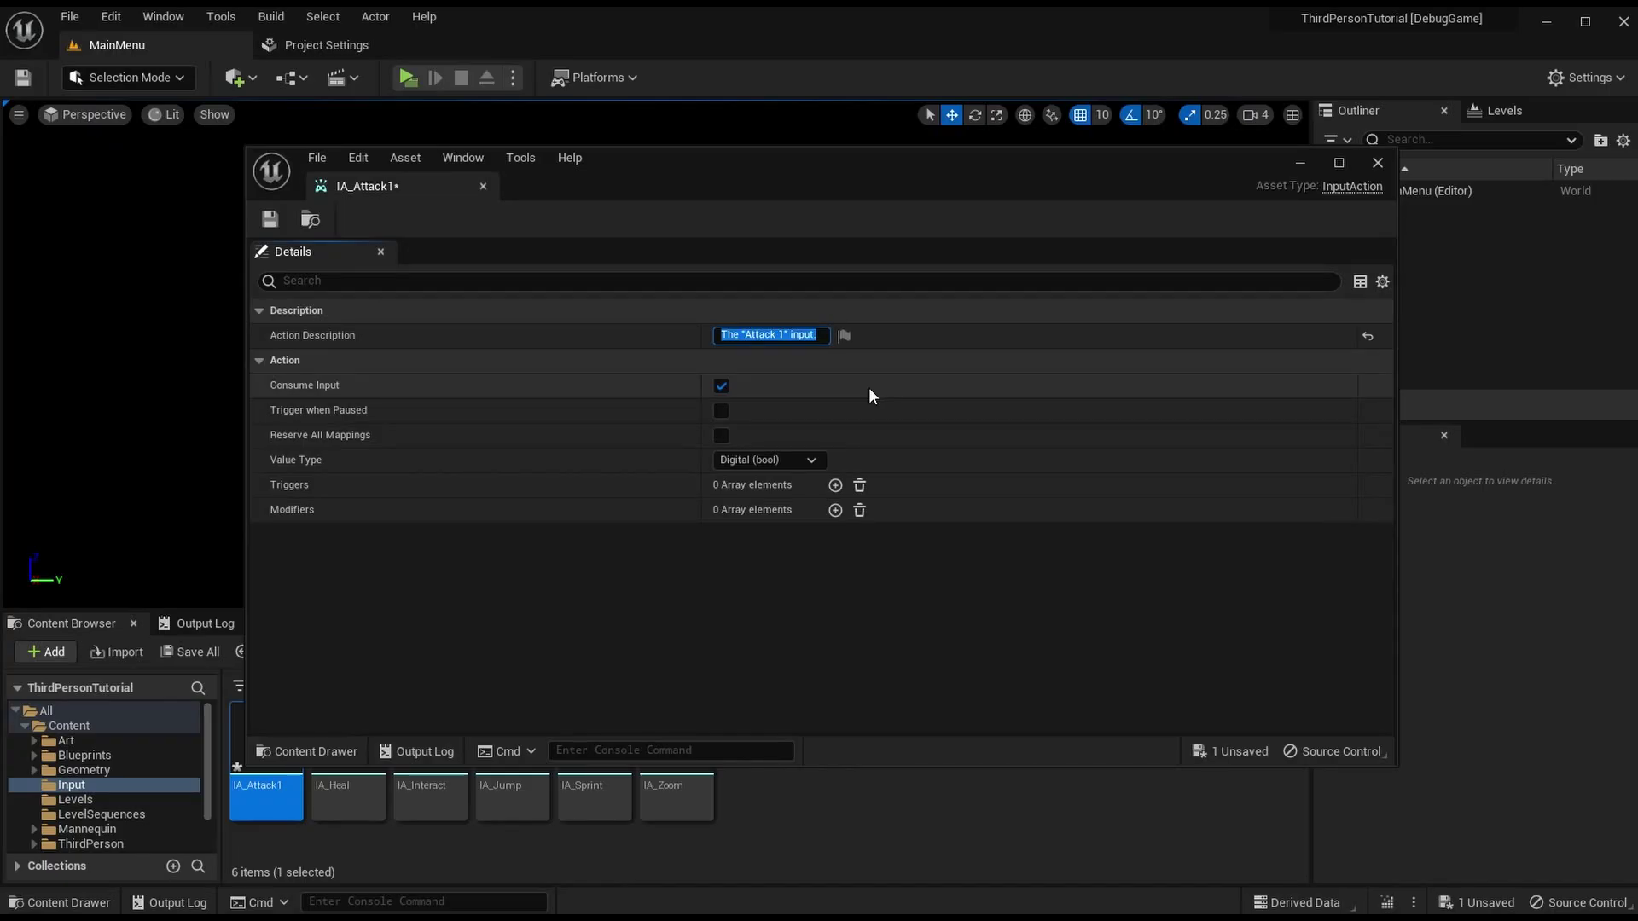
{"action": "left_click", "coordinate": [270, 219]}
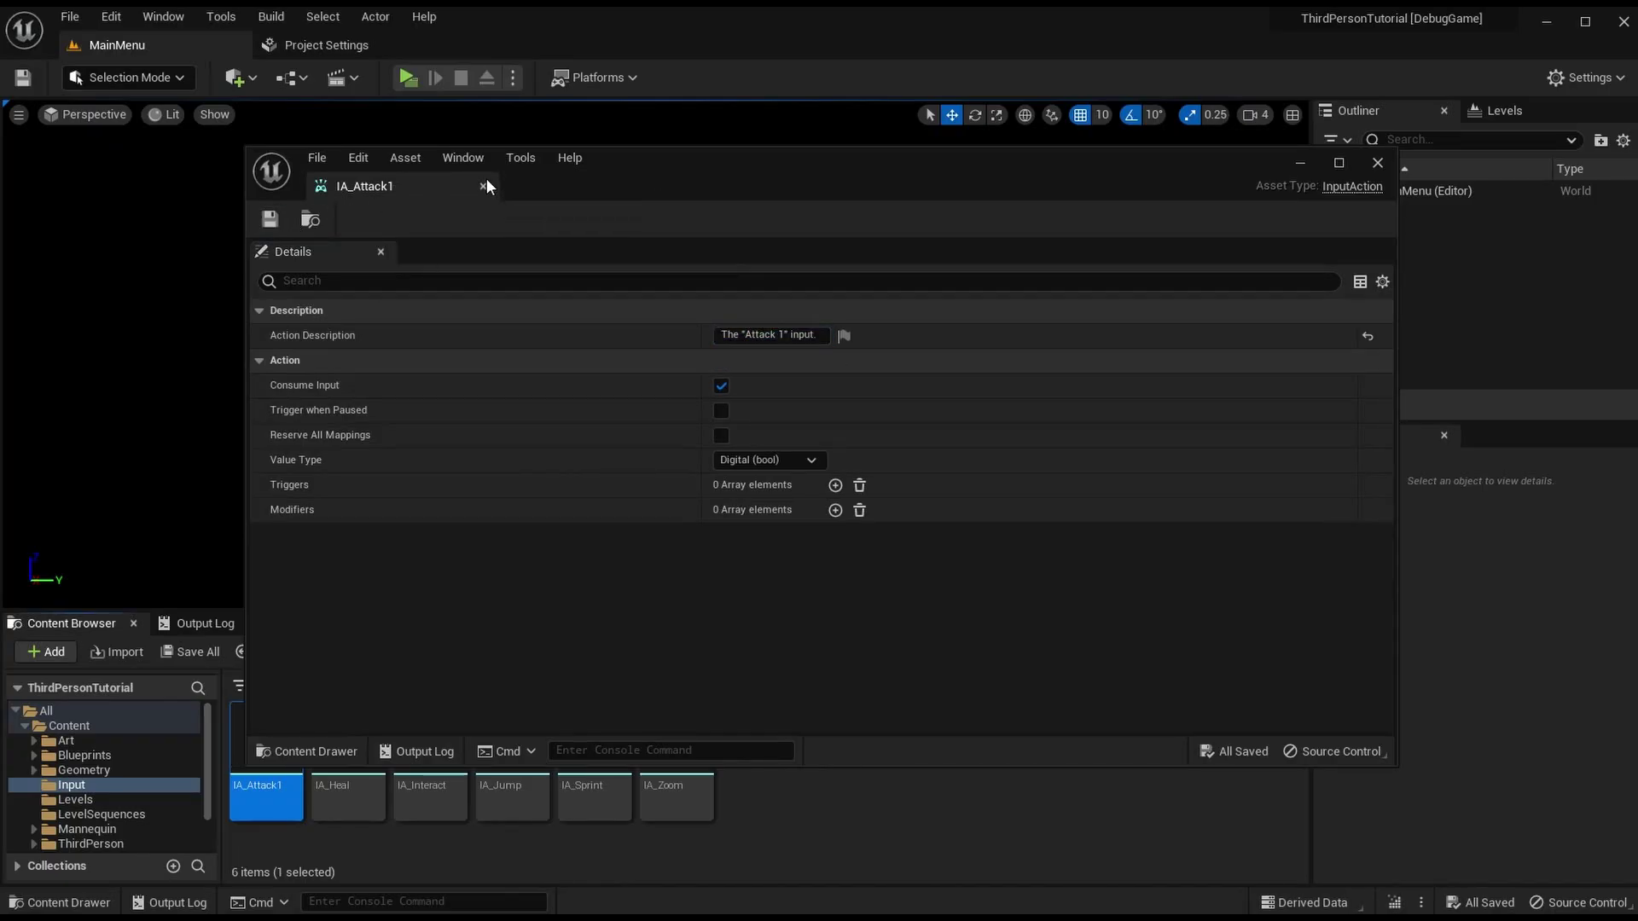
{"action": "left_click", "coordinate": [484, 186]}
Step: Check the OpenCloseMenu mapping's key bindings and add a copy of IA_Interact named IA_OpenMenu to the Input folder
{"action": "left_click", "coordinate": [326, 45]}
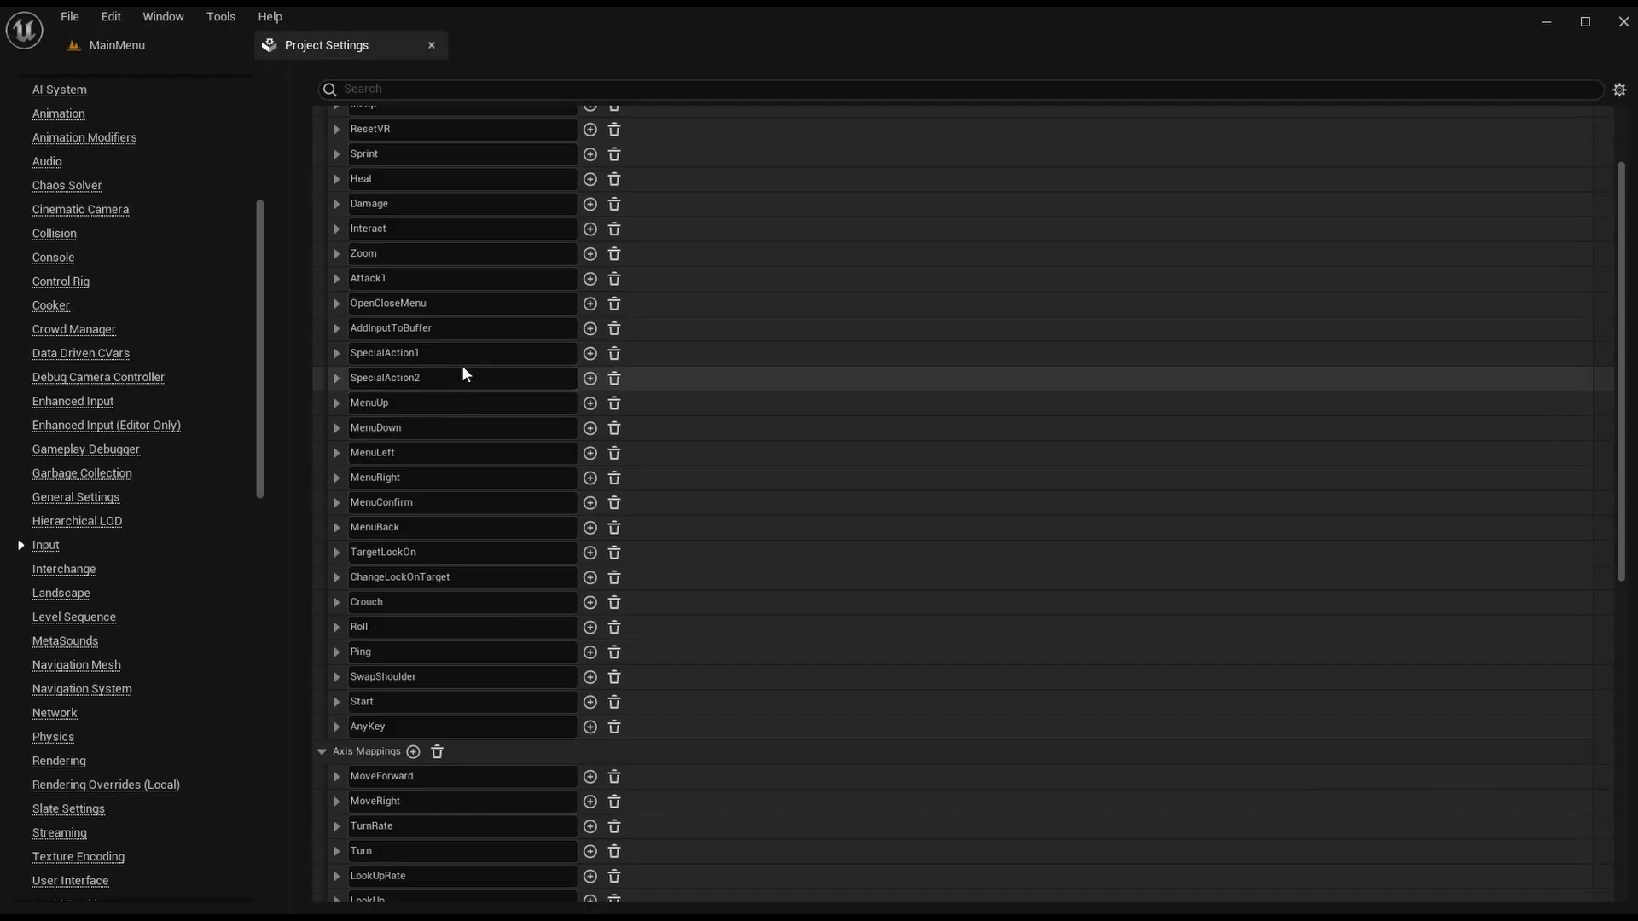
{"action": "left_click", "coordinate": [410, 303]}
{"action": "key", "text": "End"}
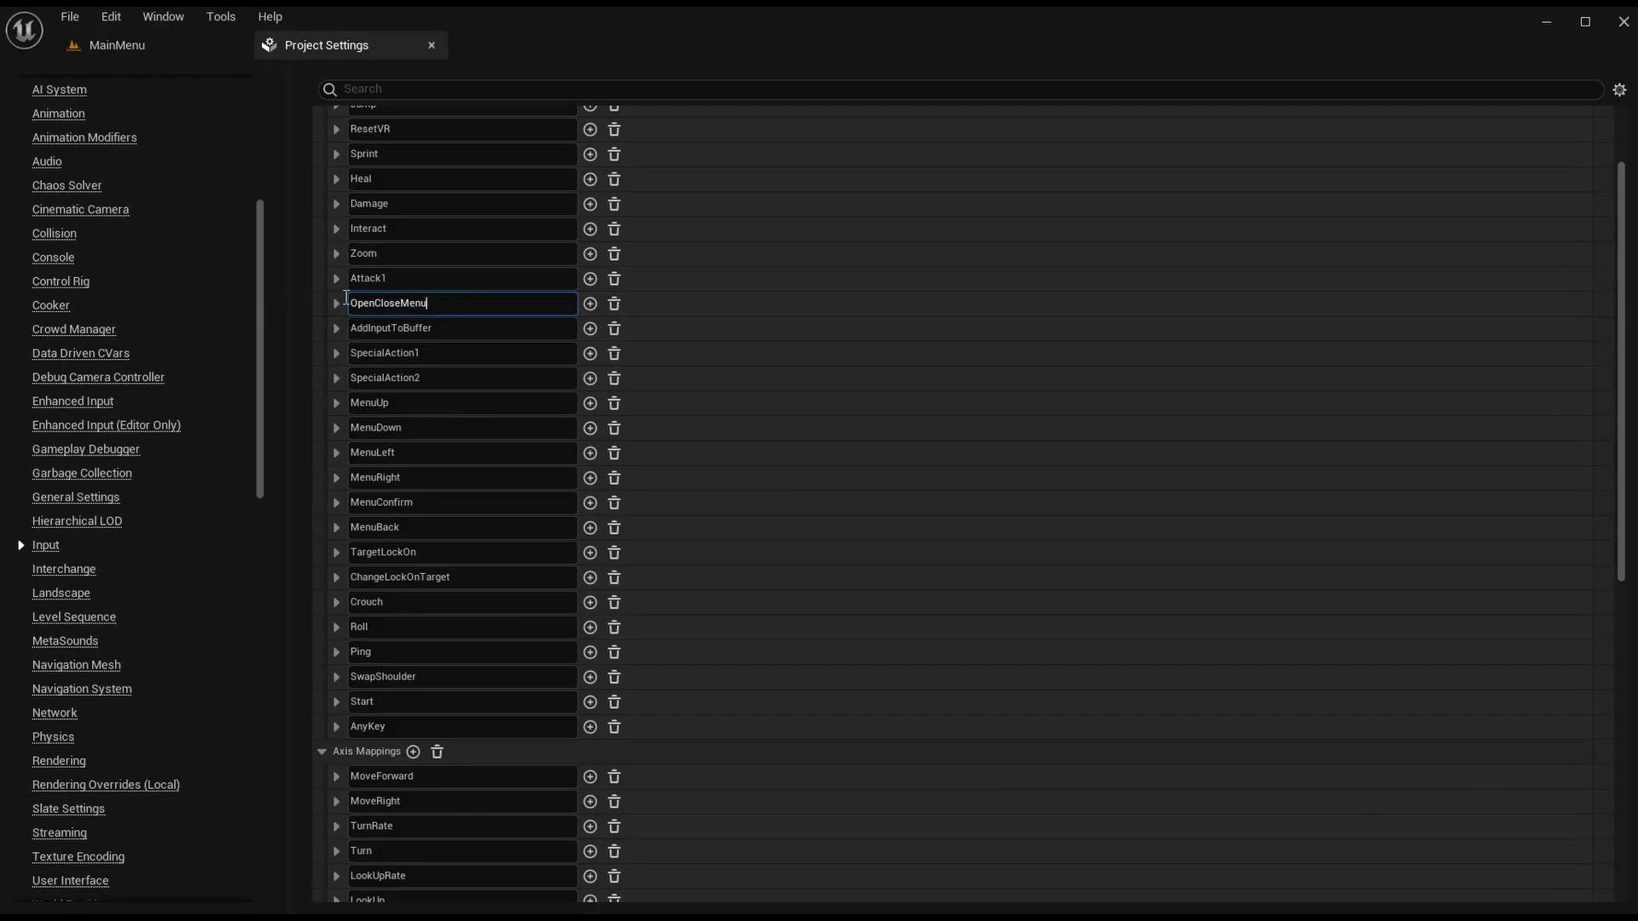
{"action": "left_click", "coordinate": [336, 303]}
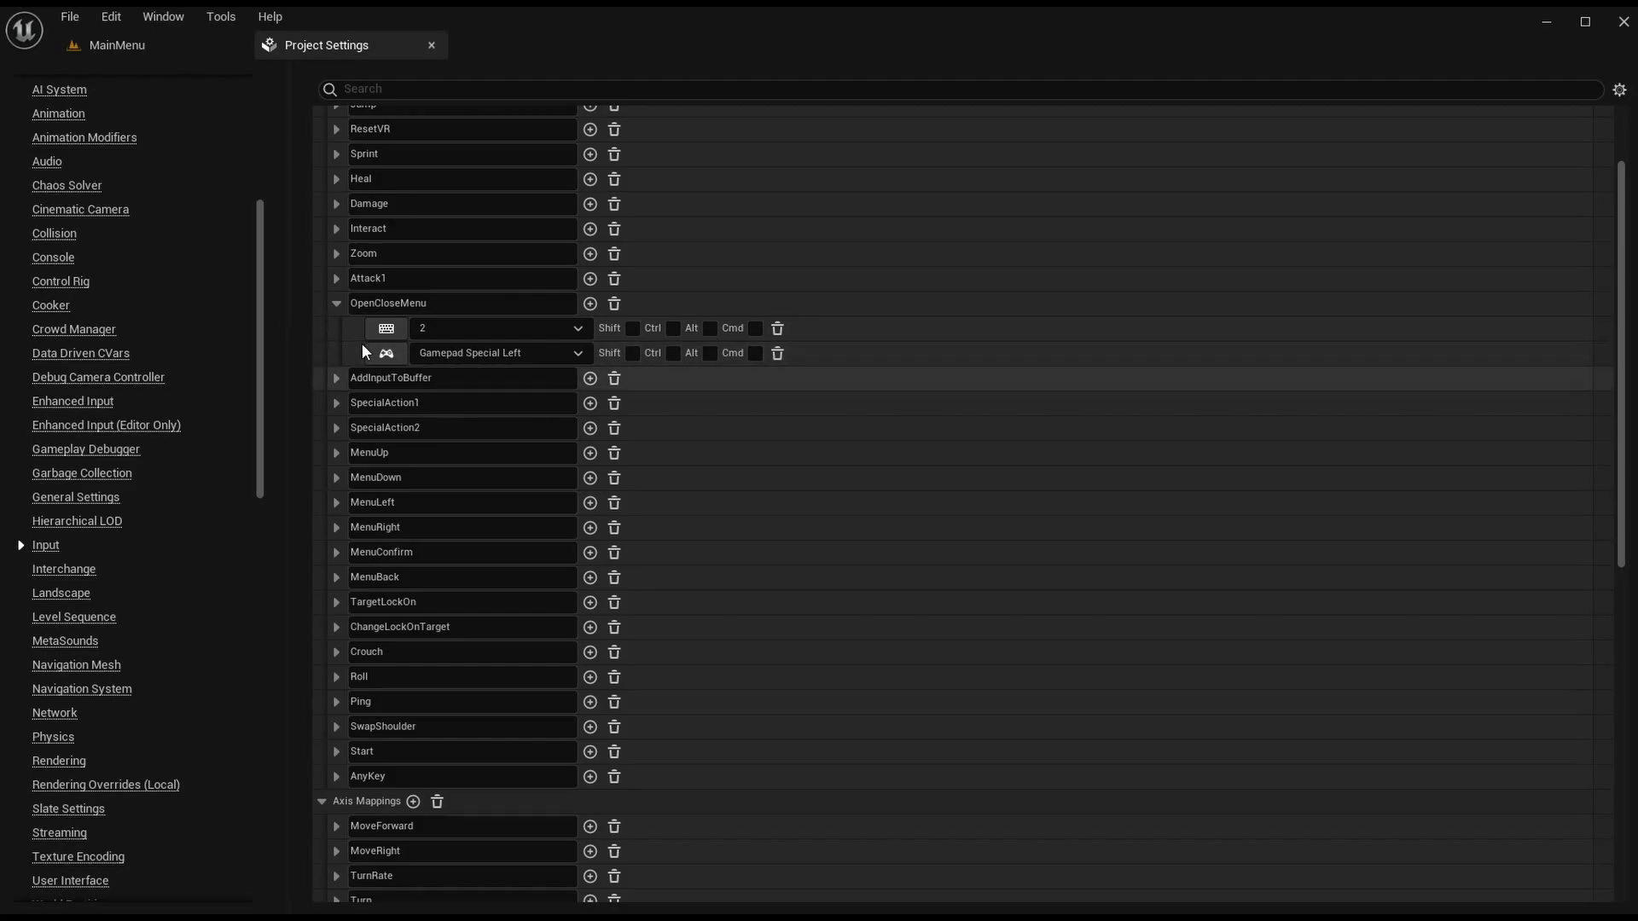
{"action": "left_click_drag", "start_coordinate": [476, 308], "coordinate": [315, 334]}
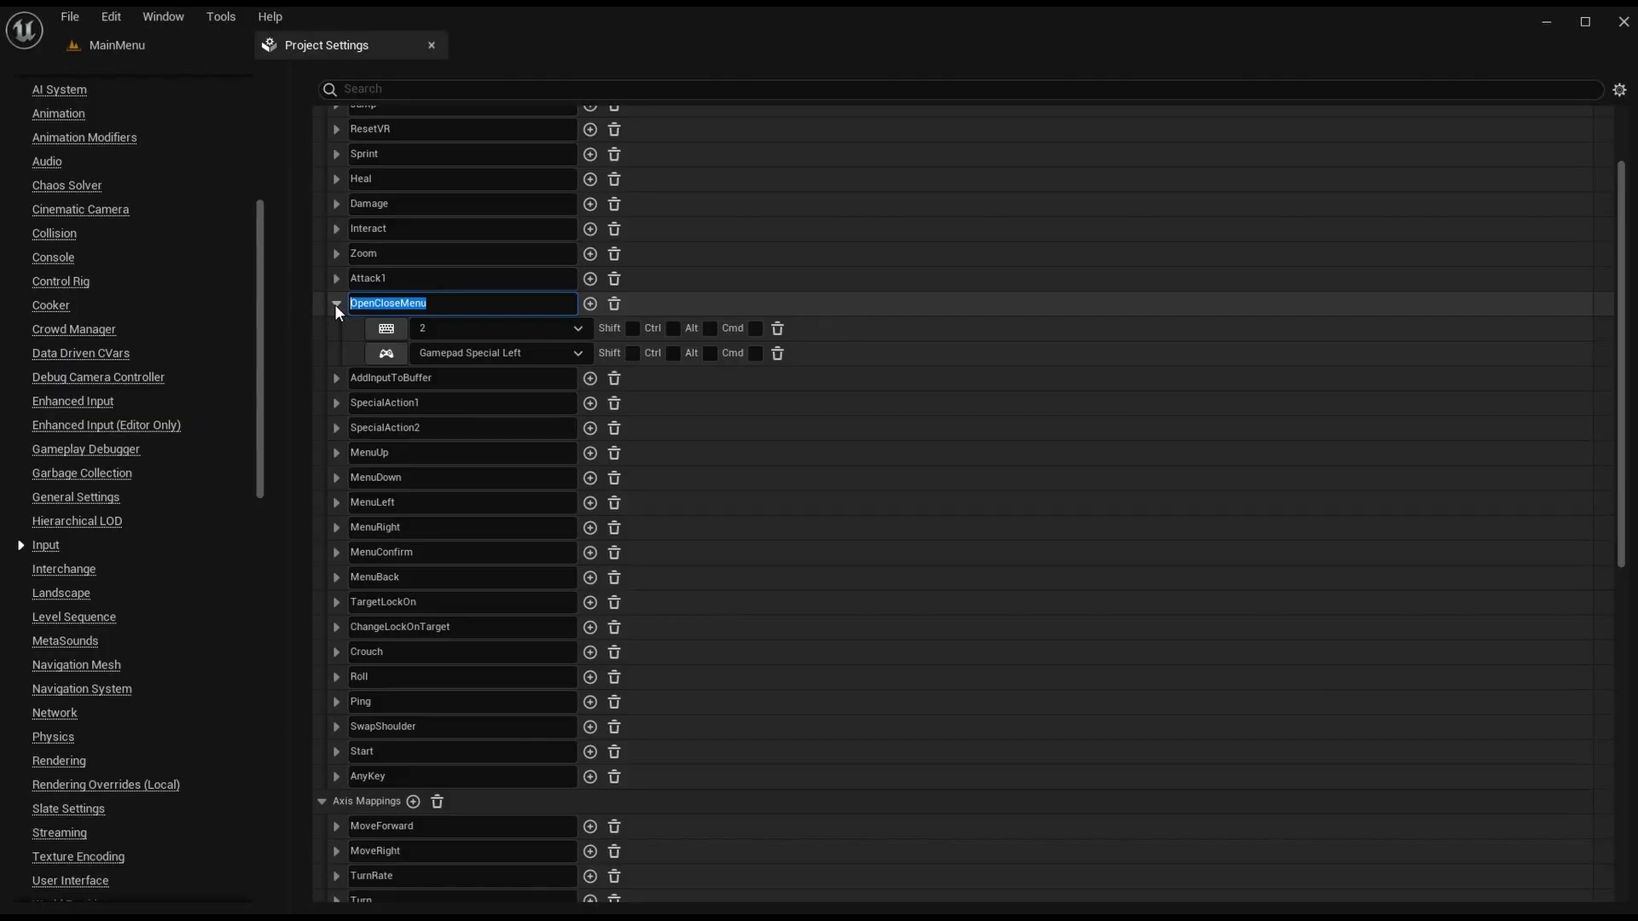
{"action": "left_click", "coordinate": [337, 303]}
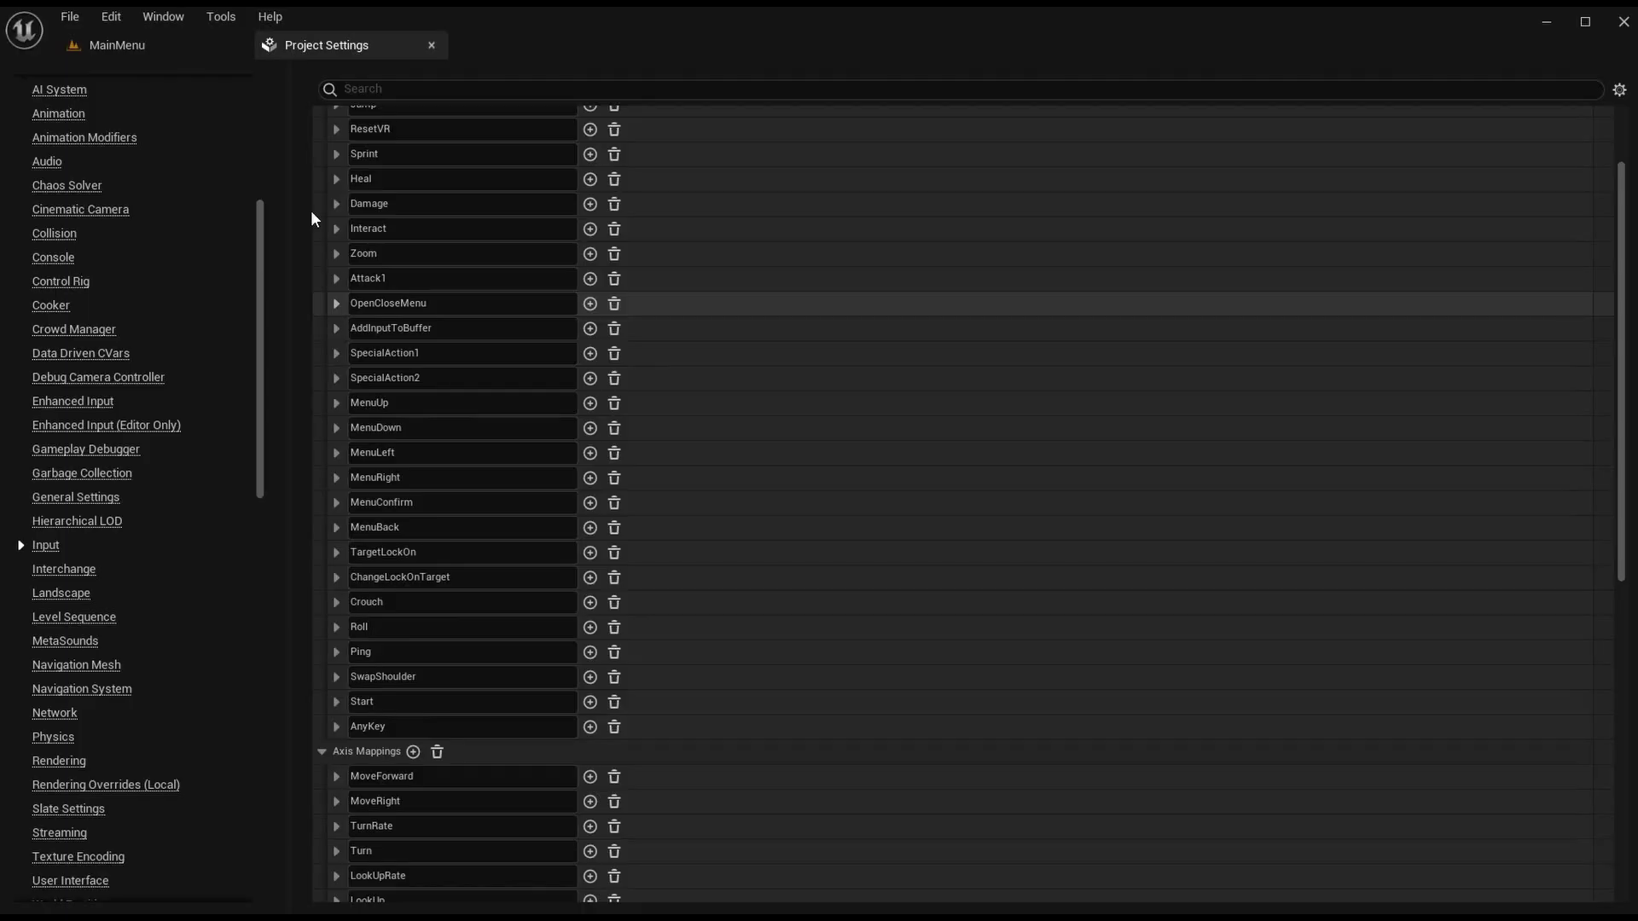
{"action": "left_click", "coordinate": [126, 50]}
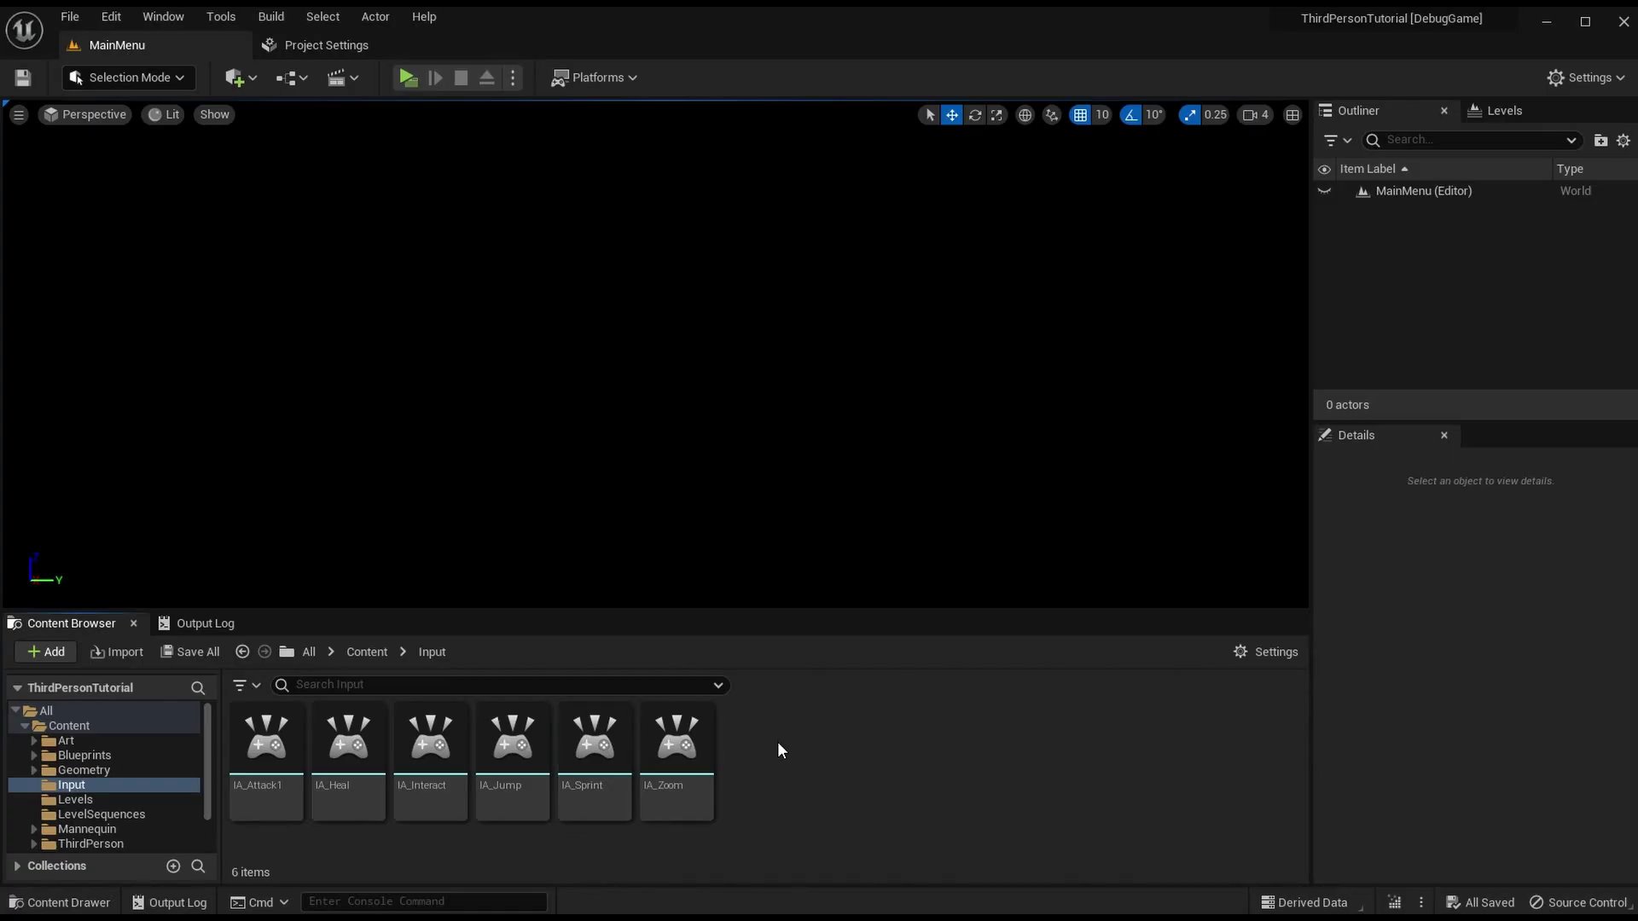
{"action": "key", "text": "ctrl+v"}
{"action": "right_click", "coordinate": [780, 749]}
{"action": "left_click", "coordinate": [877, 403]}
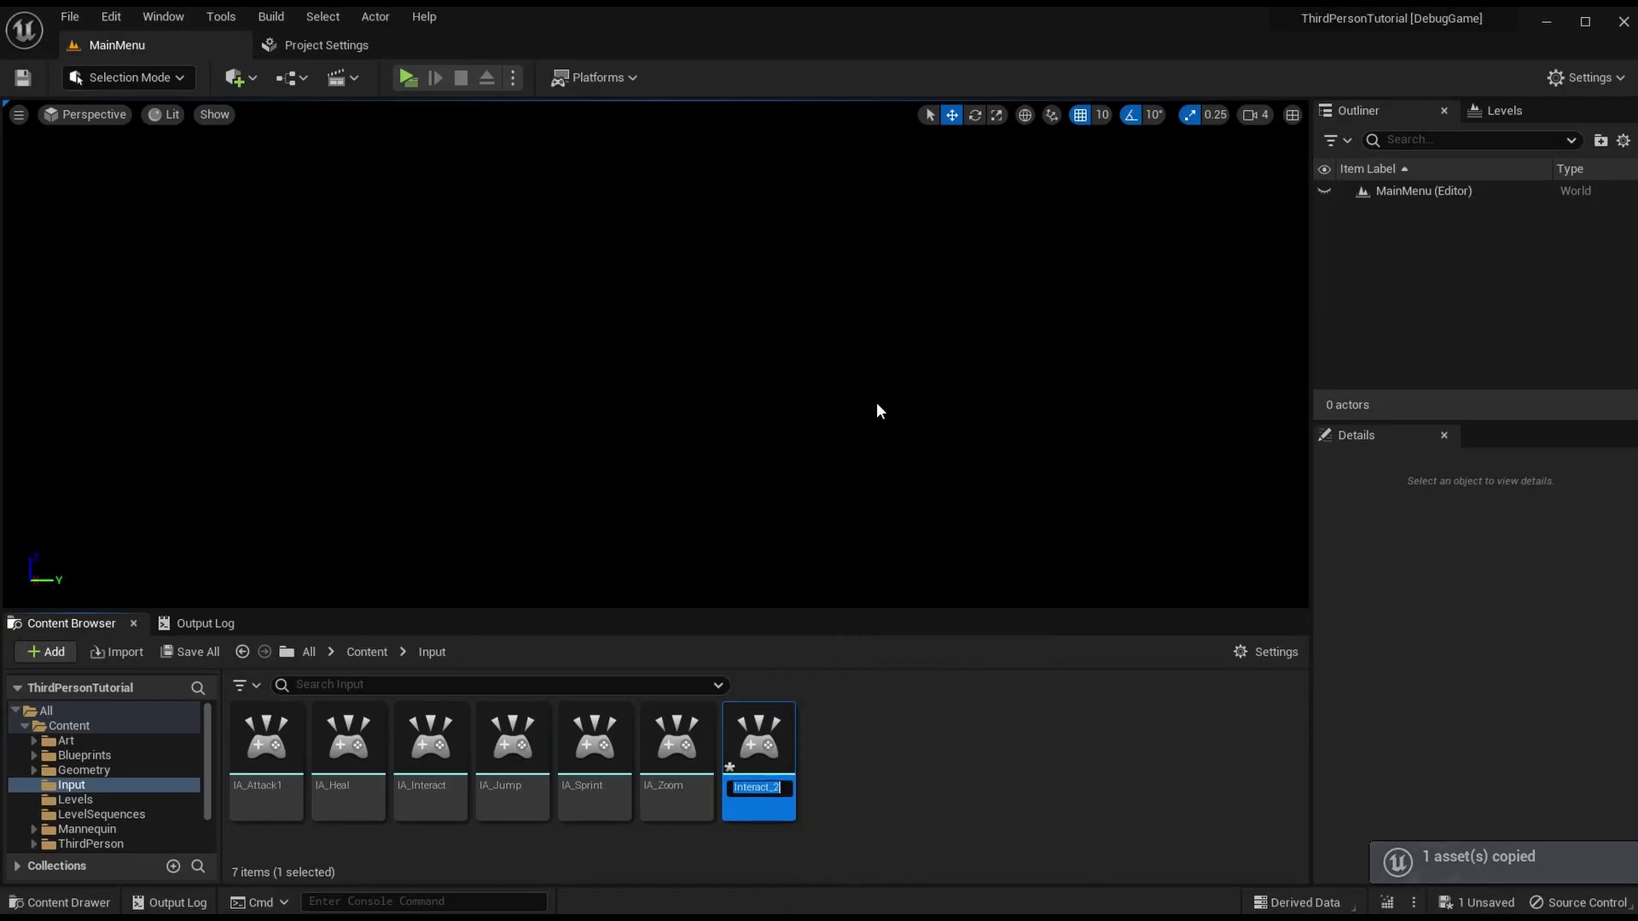
{"action": "key", "text": "BackSpace"}
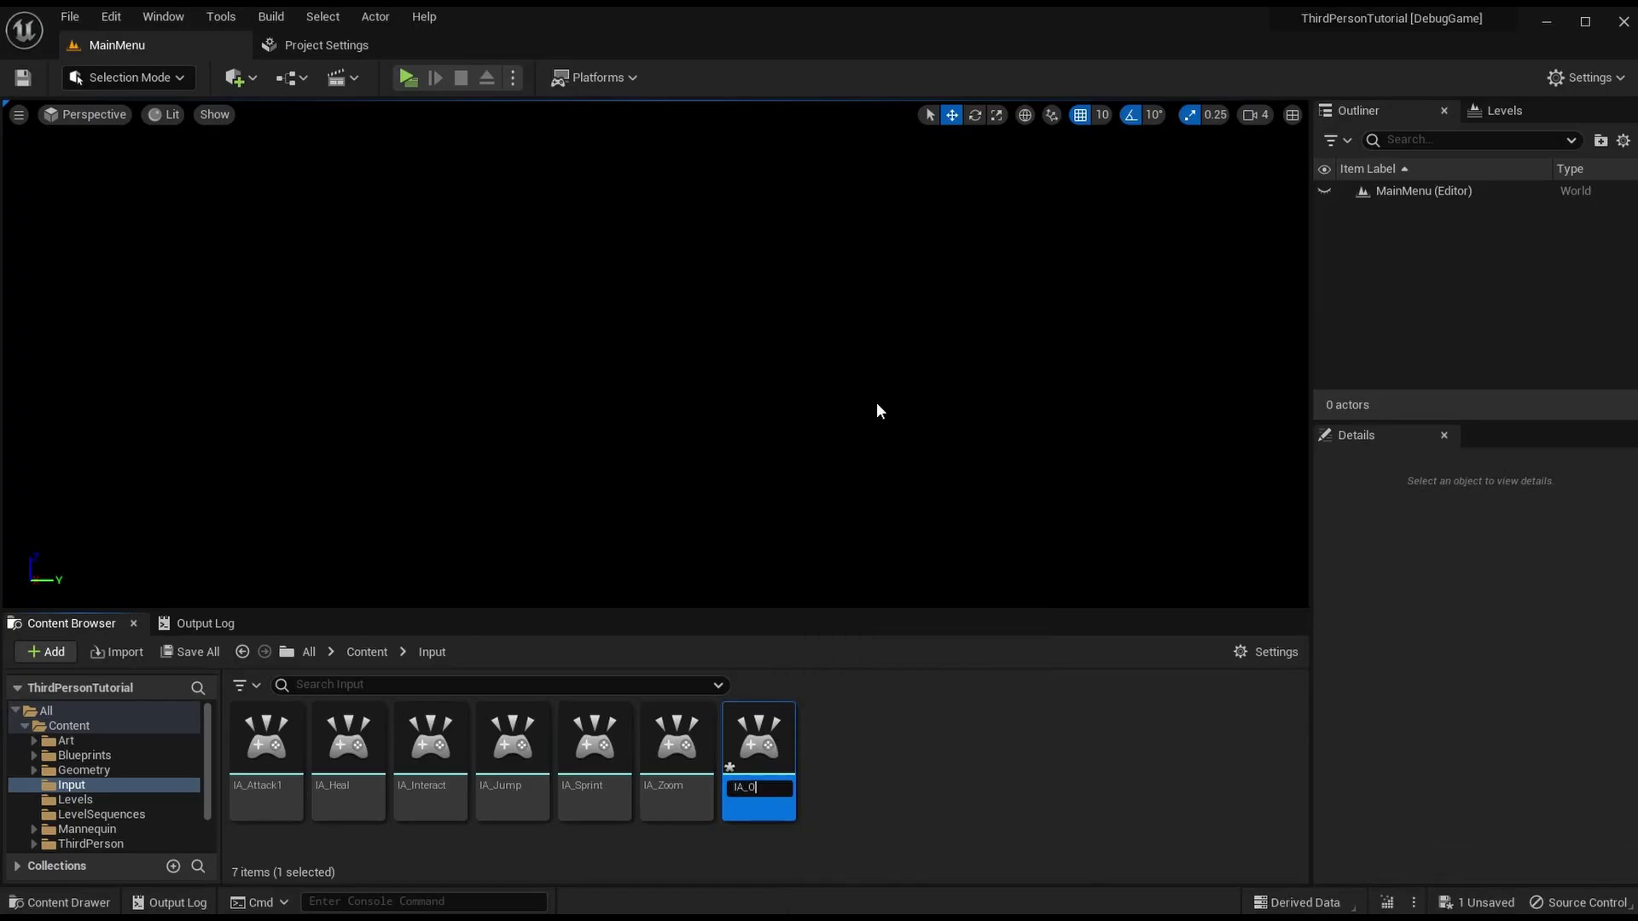
{"action": "type", "text": "OpenMenu"}
{"action": "key", "text": "Return"}
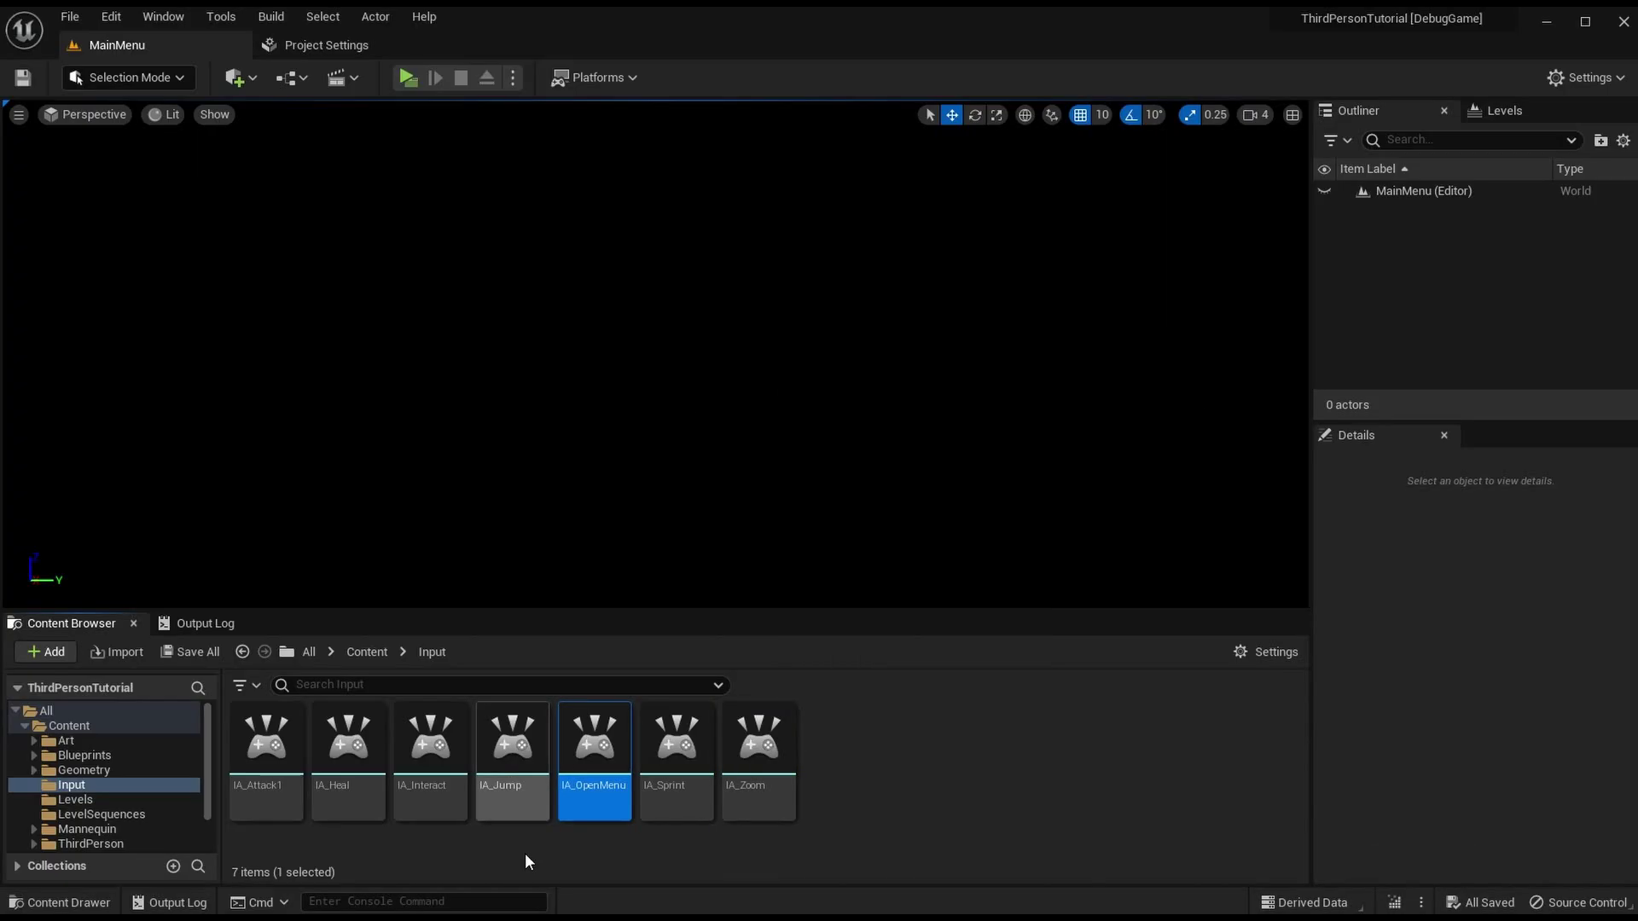
Step: Set IA_OpenMenu's Action Description to 'The "Open Menu" input.', save the asset and close its editor
{"action": "double_click", "coordinate": [631, 747]}
{"action": "double_click", "coordinate": [755, 334]}
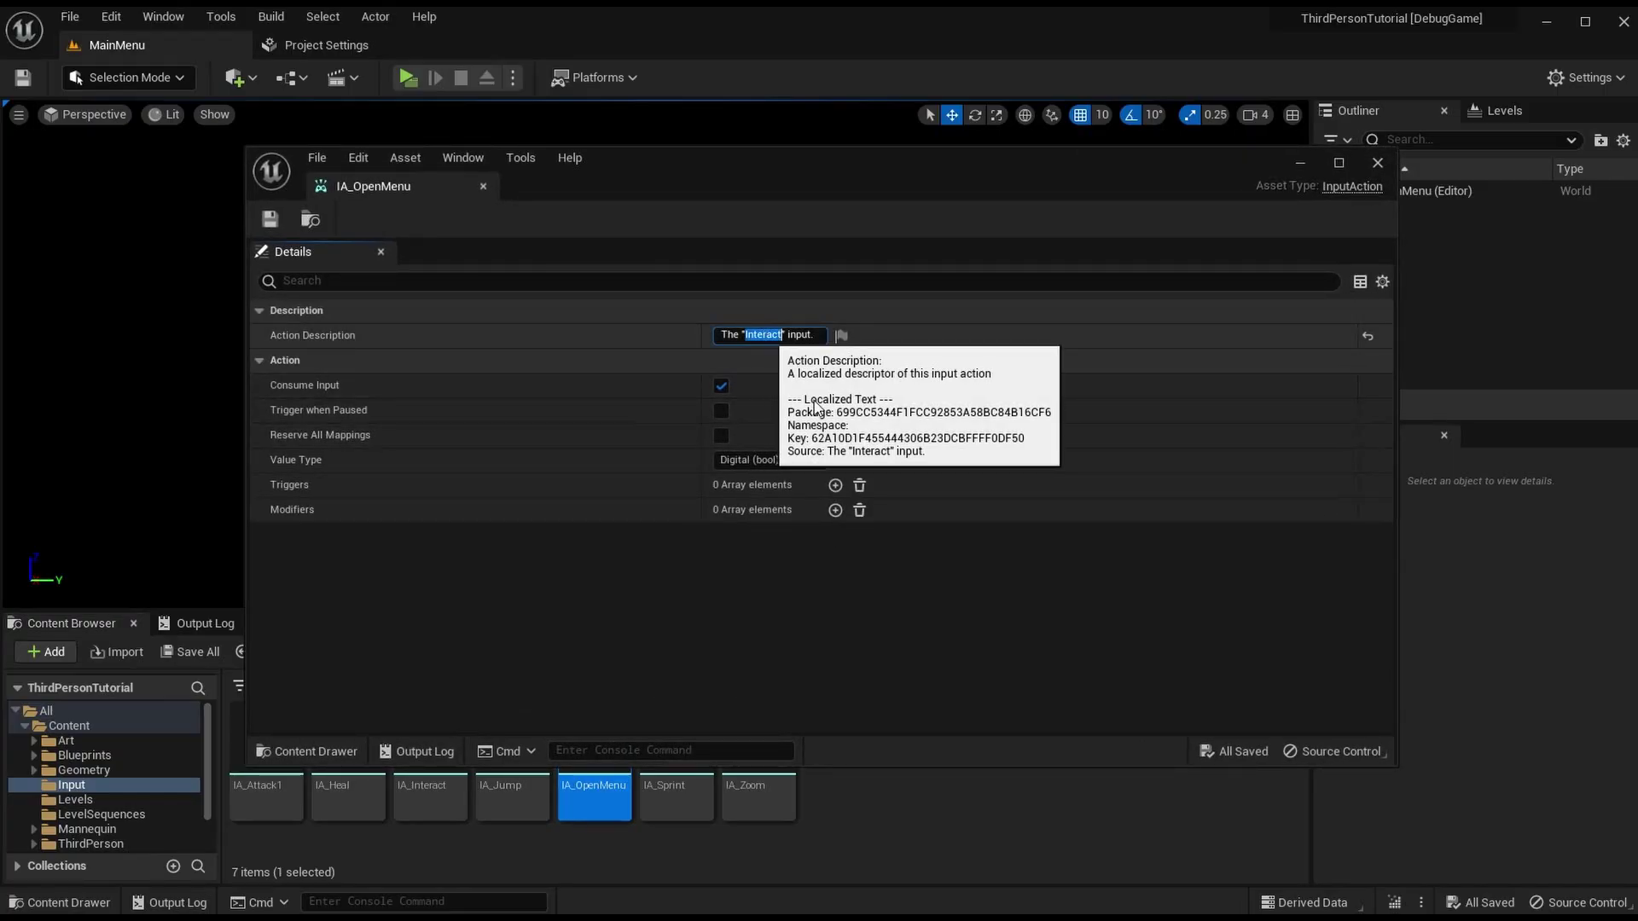
{"action": "type", "text": "Open Menu"}
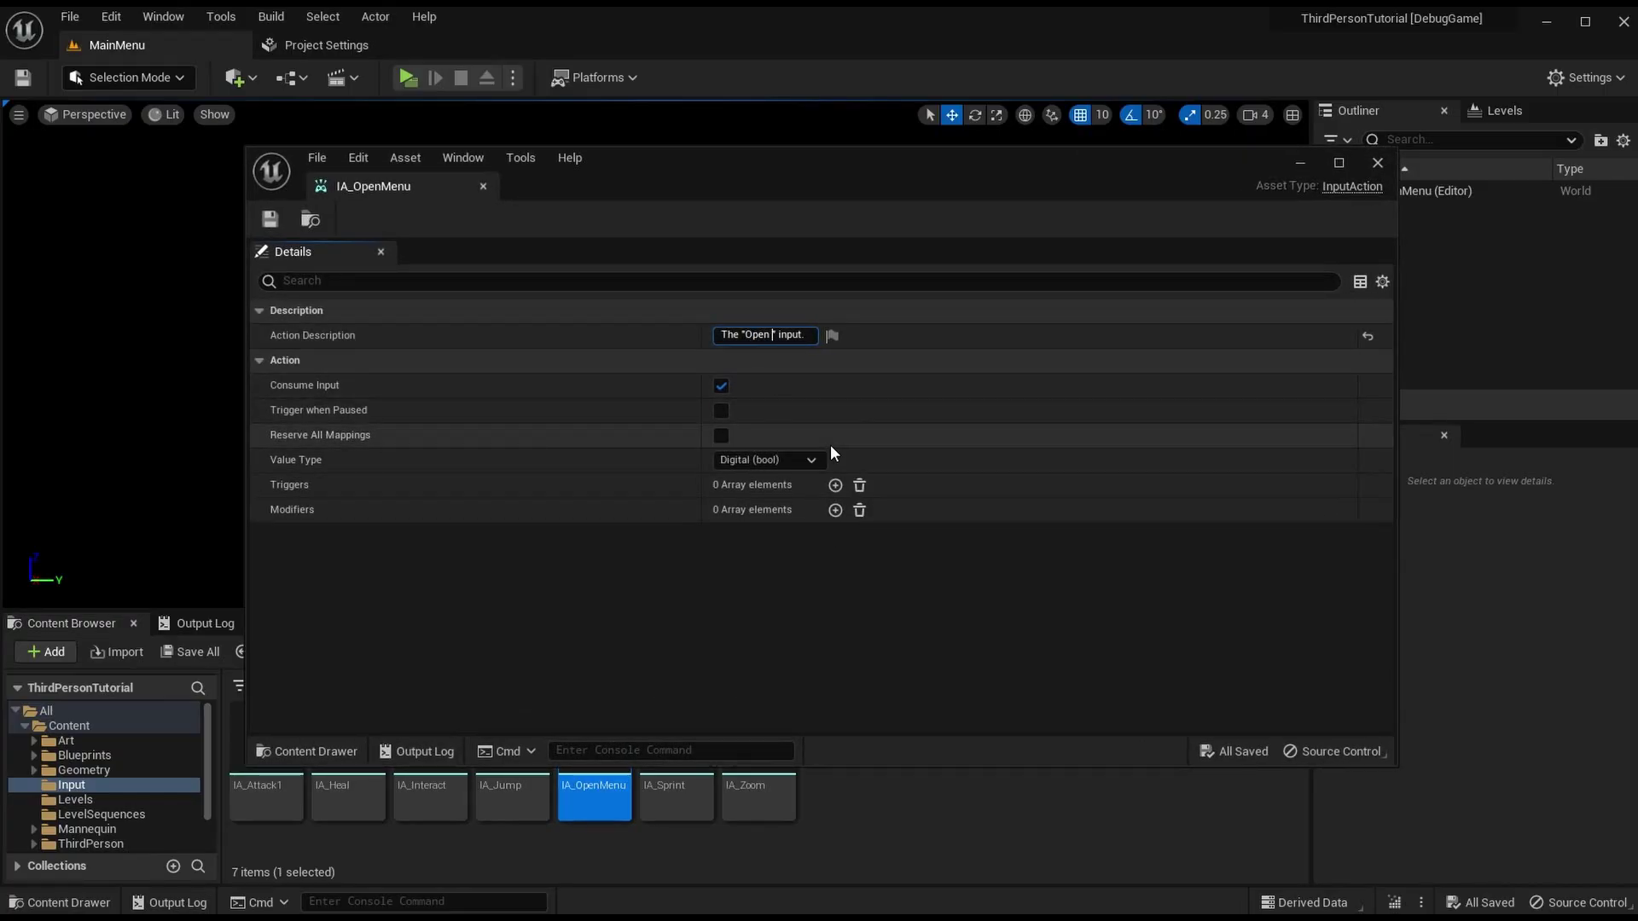
{"action": "key", "text": "Return"}
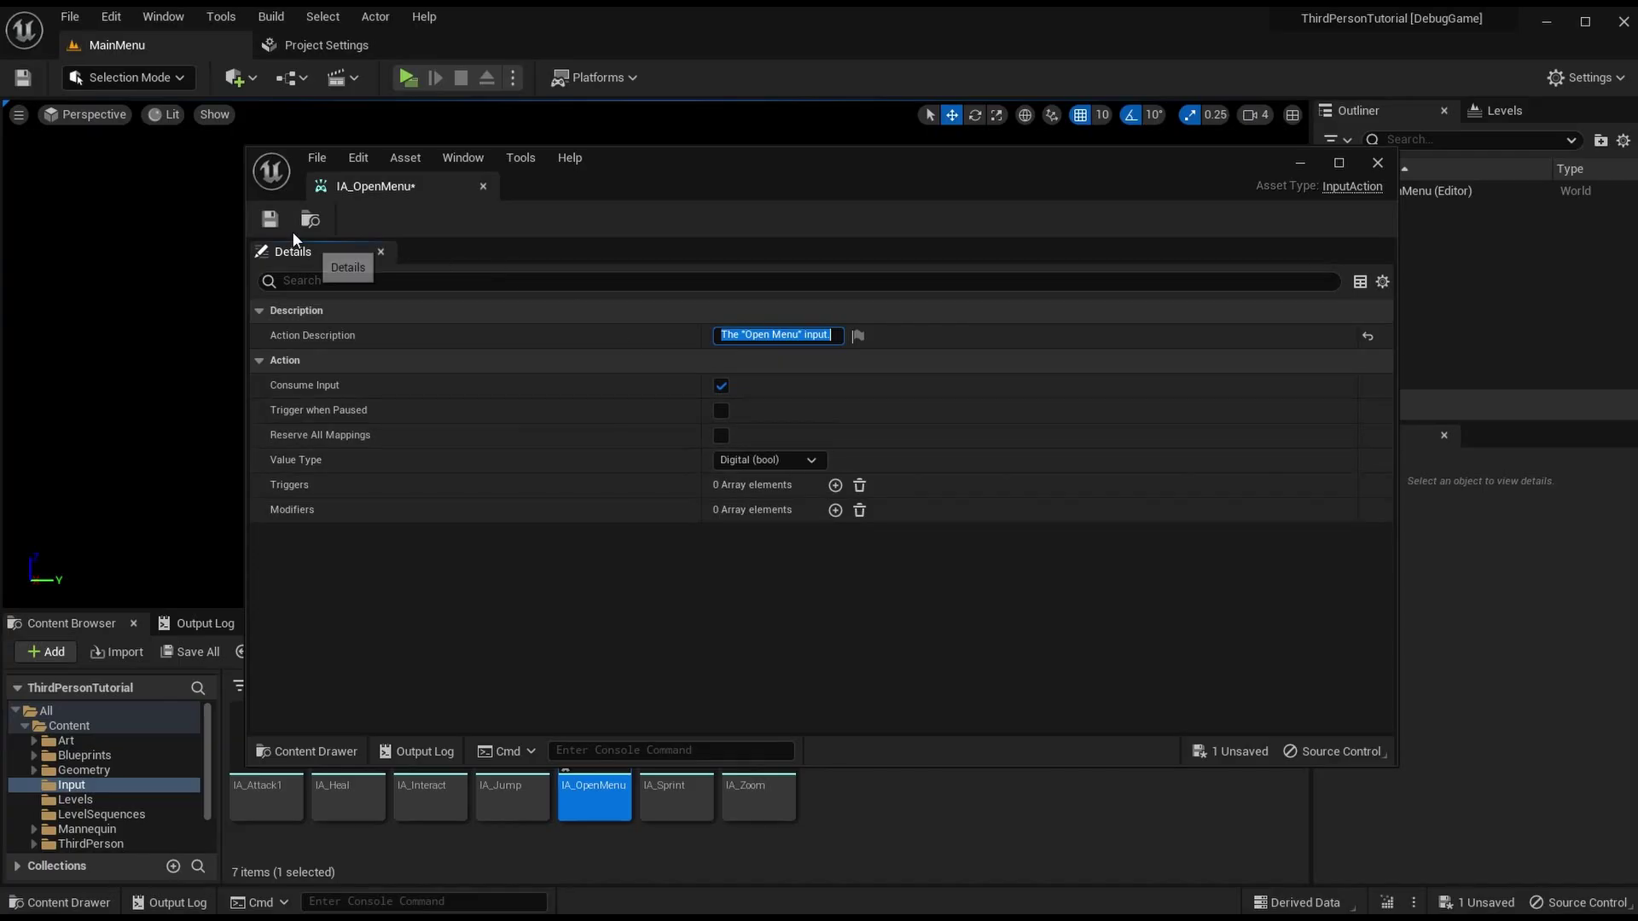
{"action": "left_click", "coordinate": [270, 219]}
{"action": "left_click", "coordinate": [483, 186]}
Step: Review the AddInputToBuffer, SpecialAction1 and SpecialAction2 entries in the project's action mappings
{"action": "left_click", "coordinate": [323, 45]}
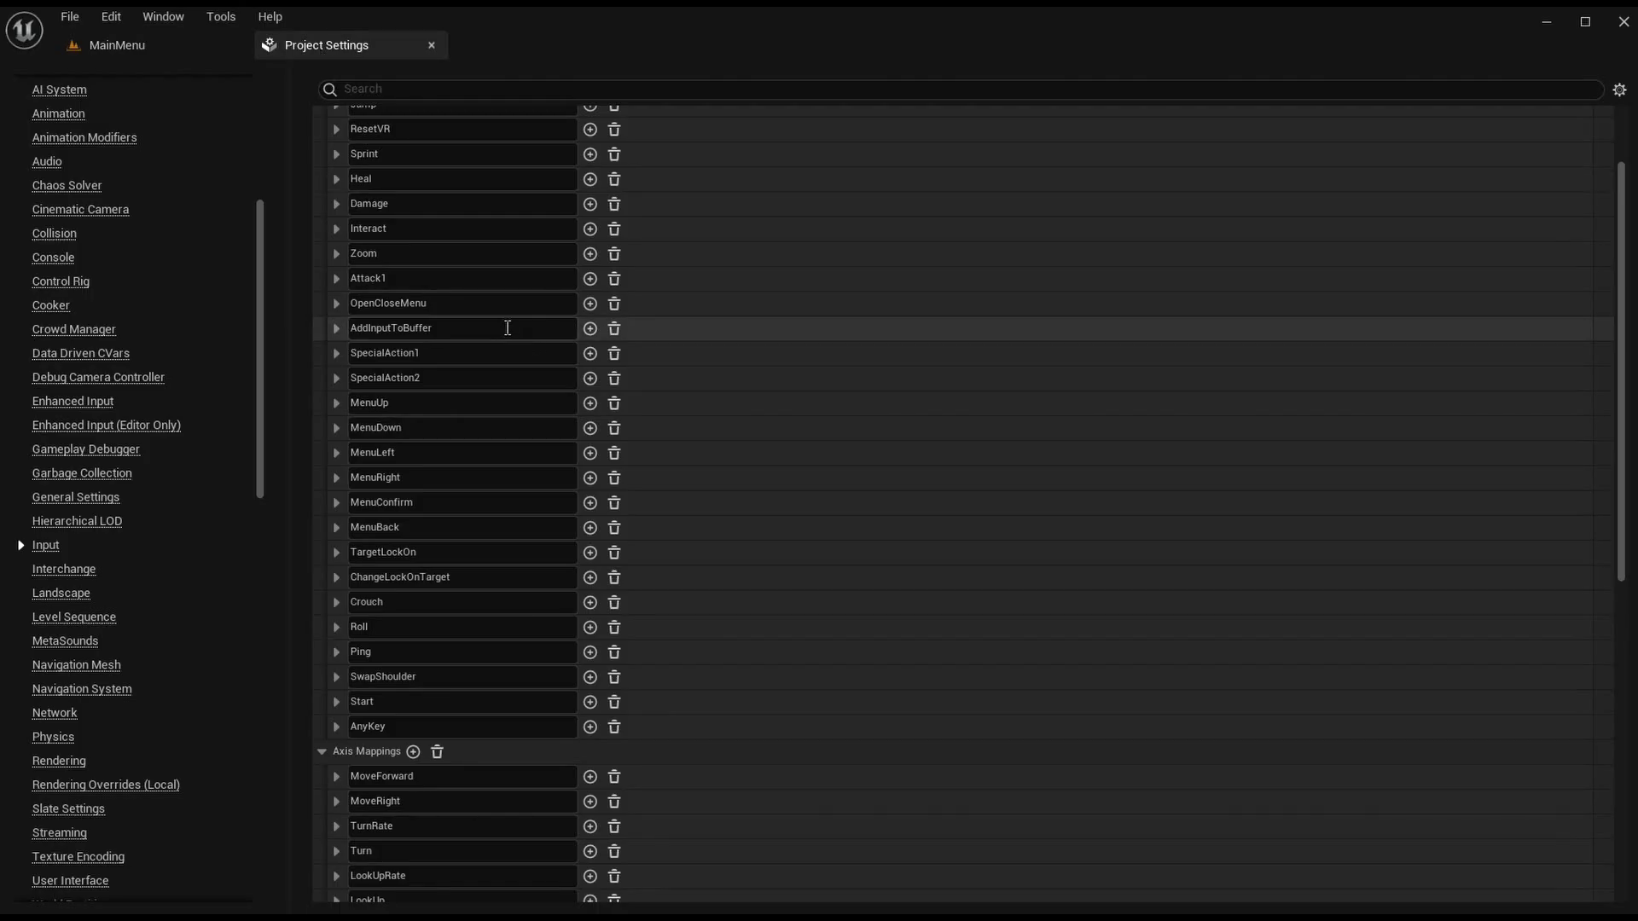
{"action": "key", "text": "Return"}
{"action": "left_click", "coordinate": [444, 353]}
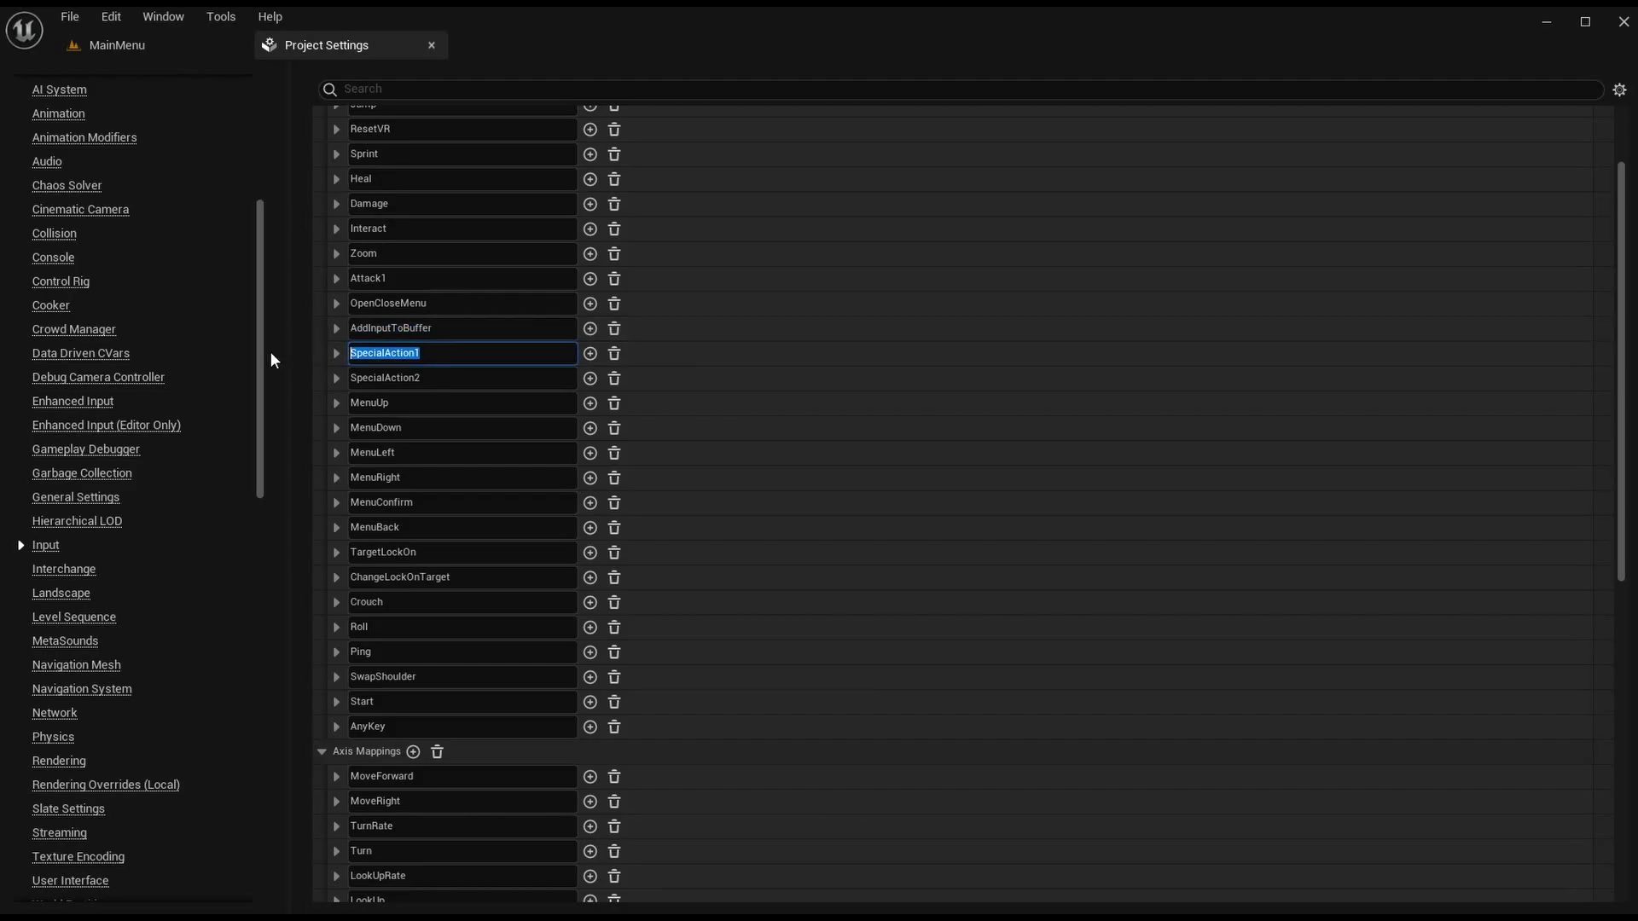
{"action": "left_click", "coordinate": [449, 375]}
{"action": "left_click", "coordinate": [338, 327]}
{"action": "left_click", "coordinate": [338, 327]}
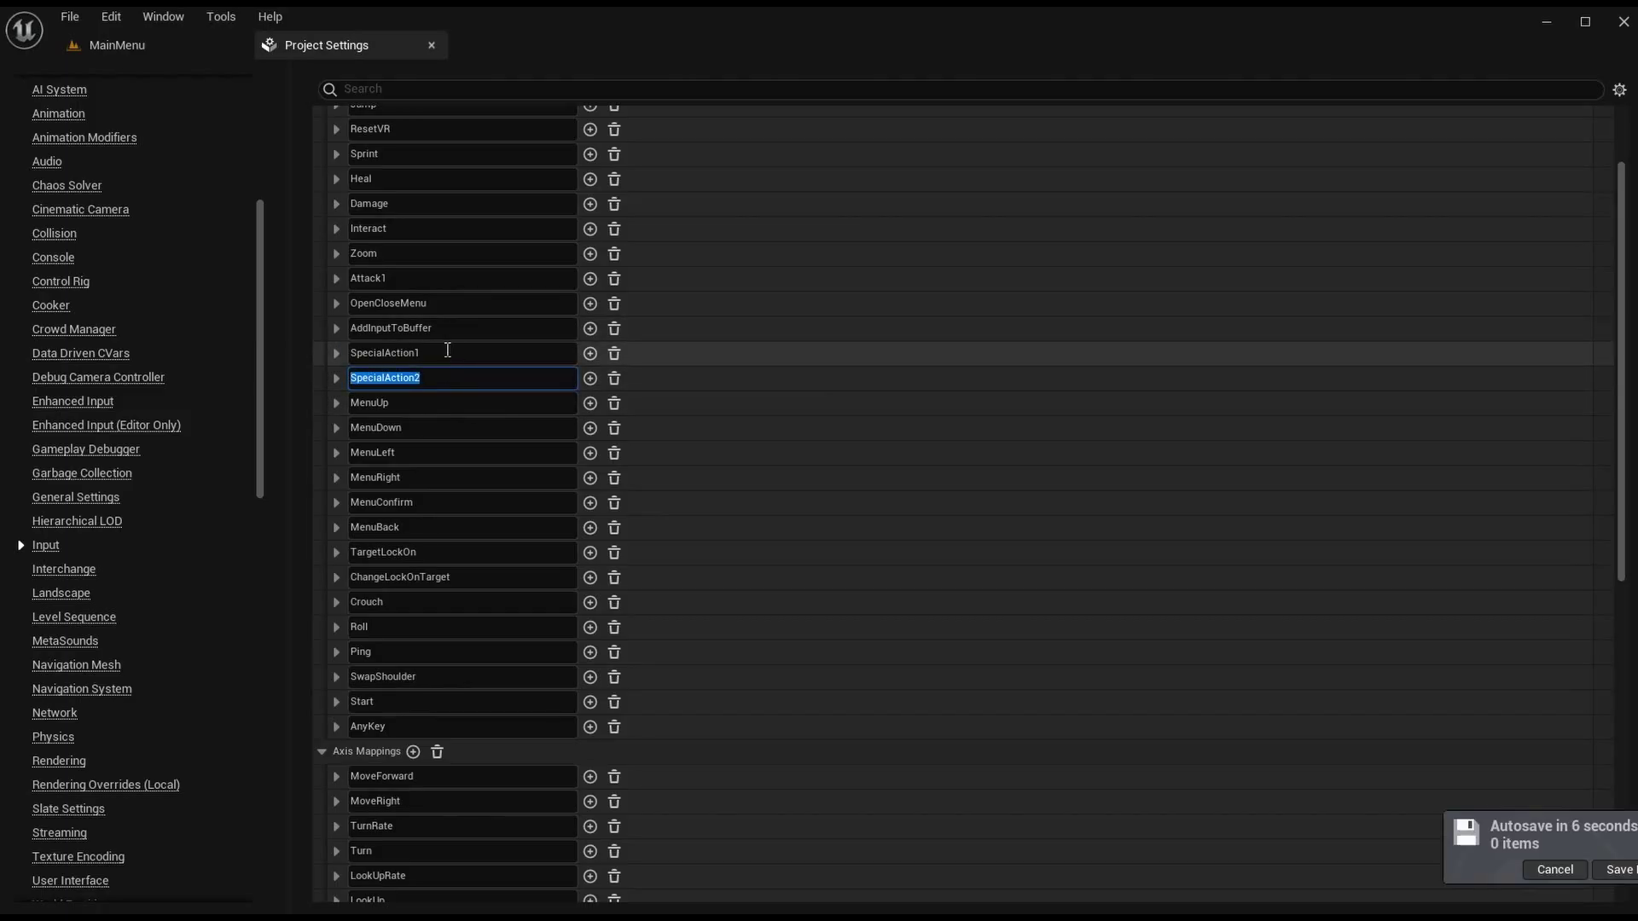
{"action": "left_click", "coordinate": [503, 328]}
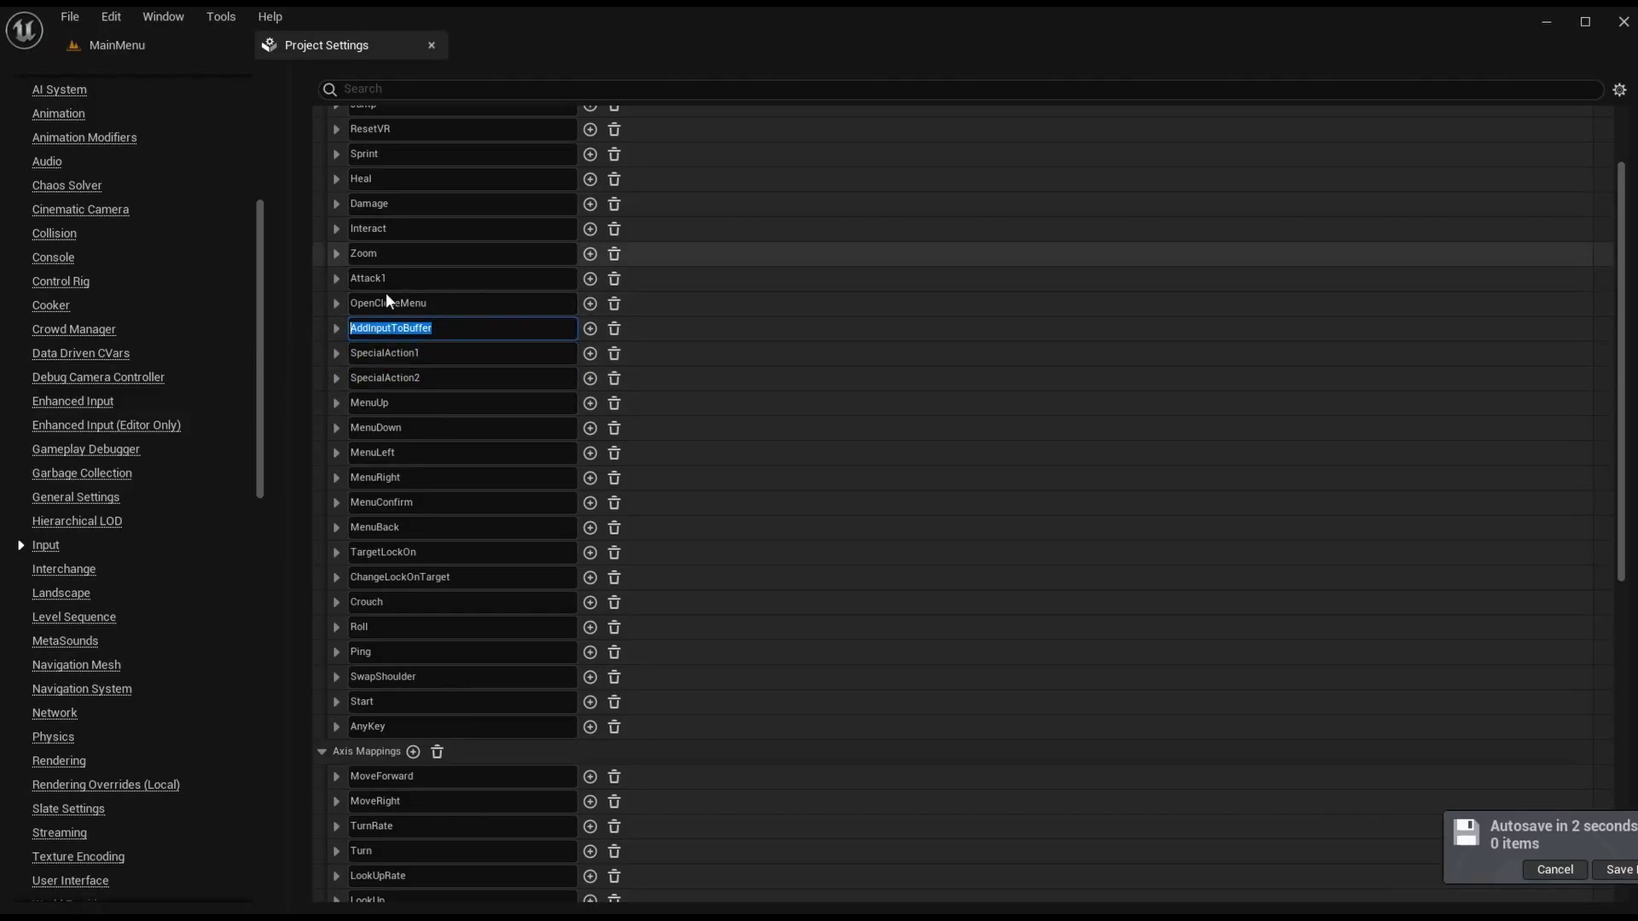
Step: Examine the existing input assets in the Blueprints/EnhancedInput folder and return to the Input folder
{"action": "left_click", "coordinate": [141, 46]}
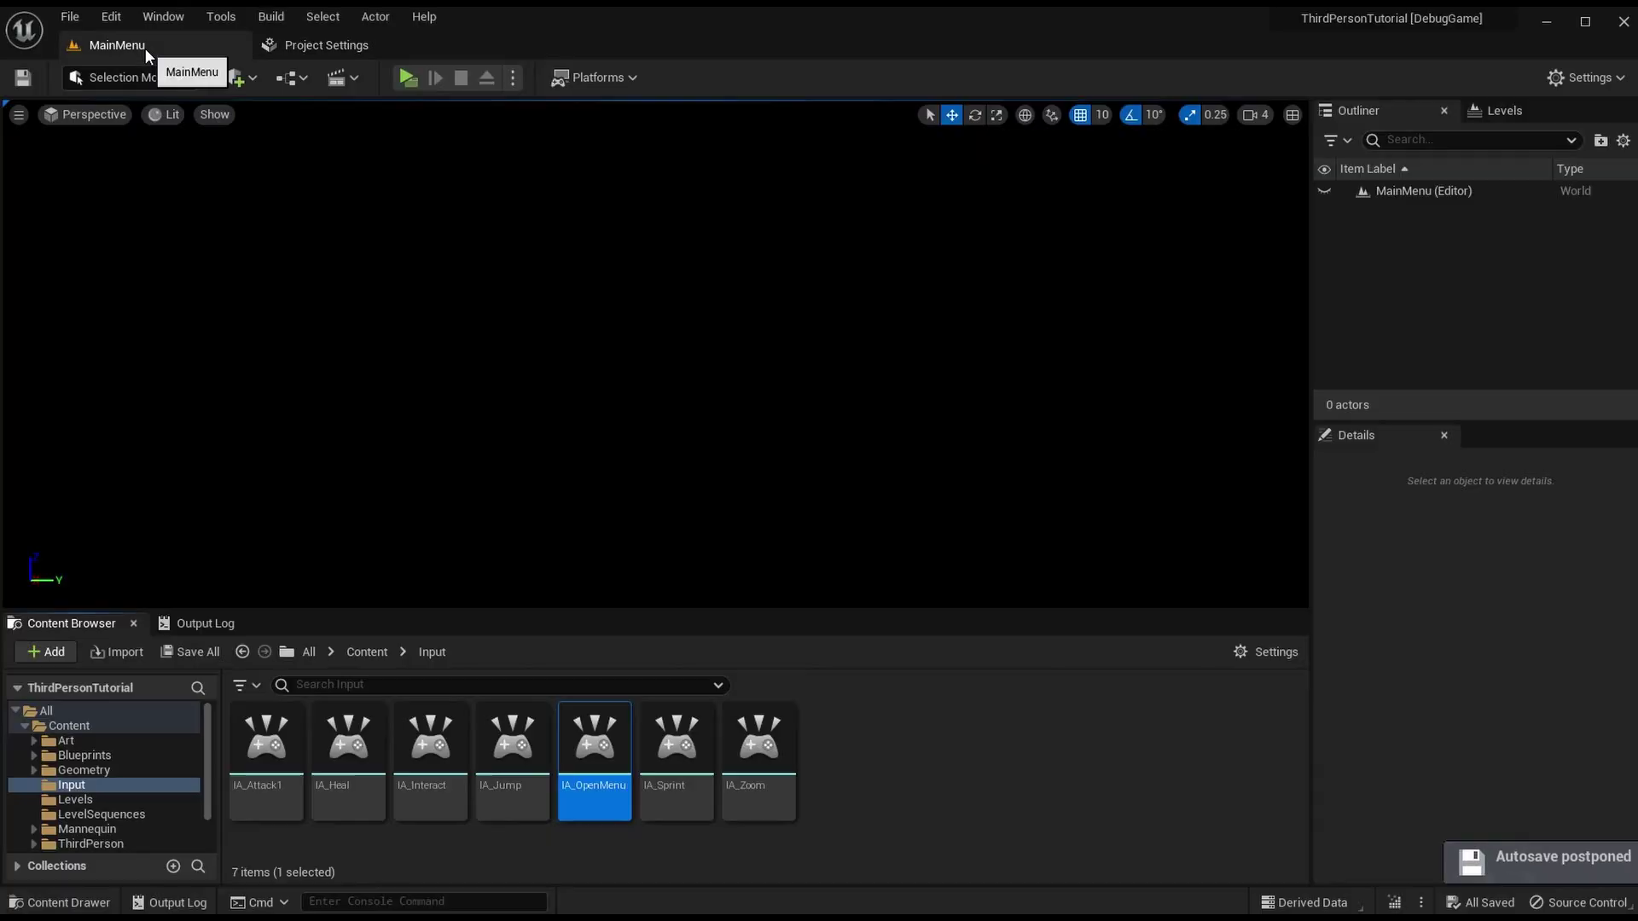
{"action": "left_click", "coordinate": [378, 653]}
{"action": "double_click", "coordinate": [348, 738]}
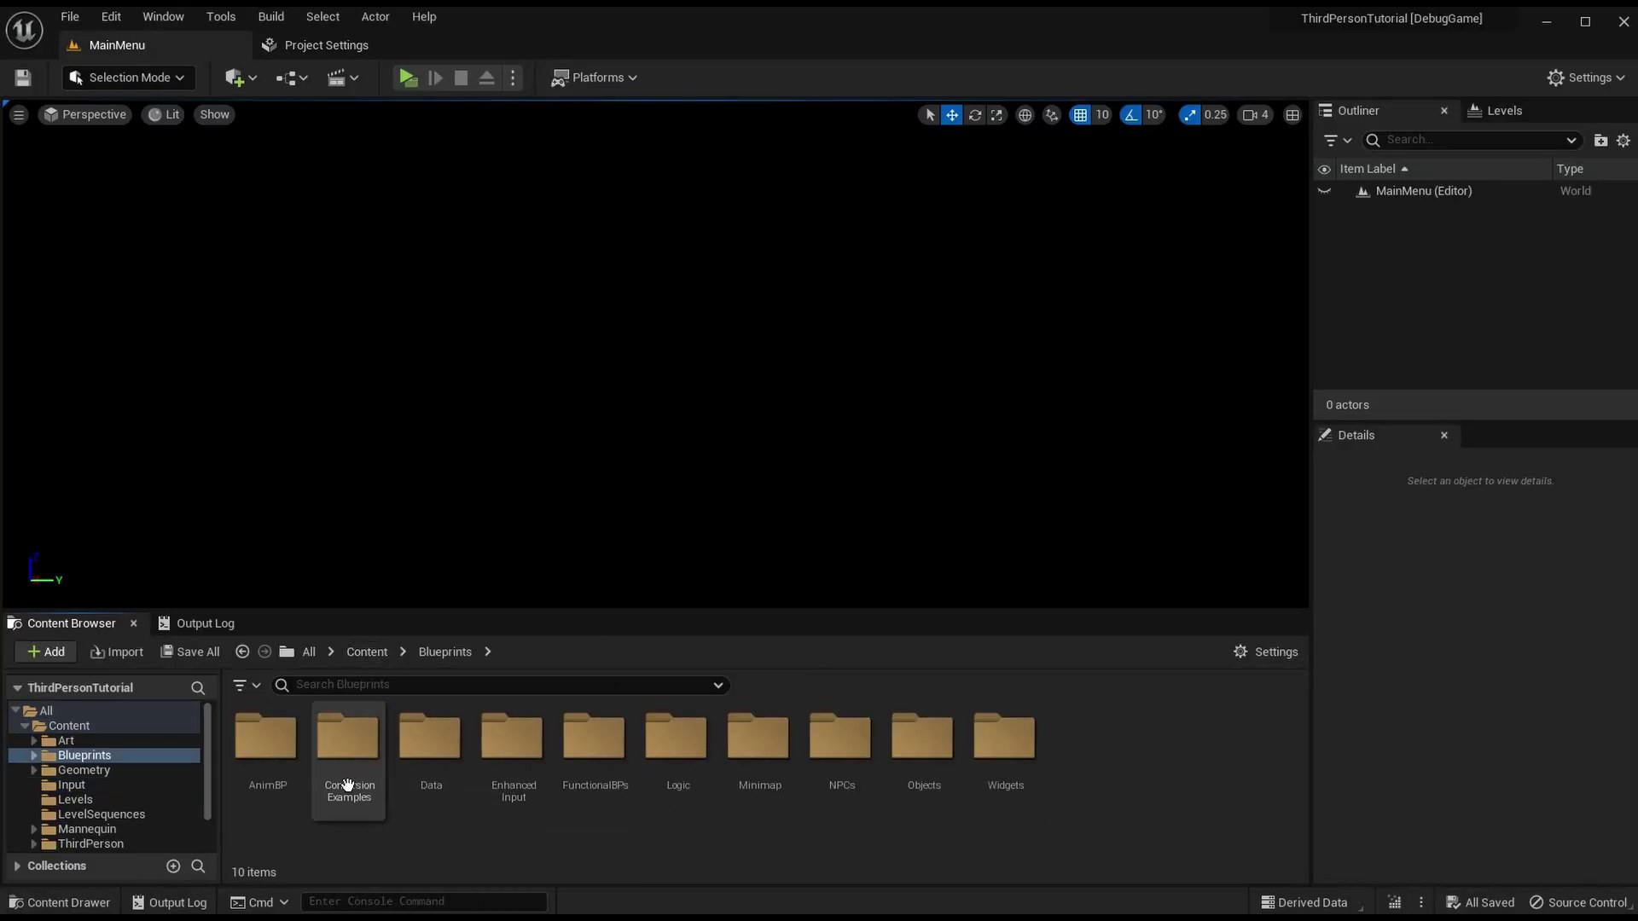
{"action": "double_click", "coordinate": [512, 738]}
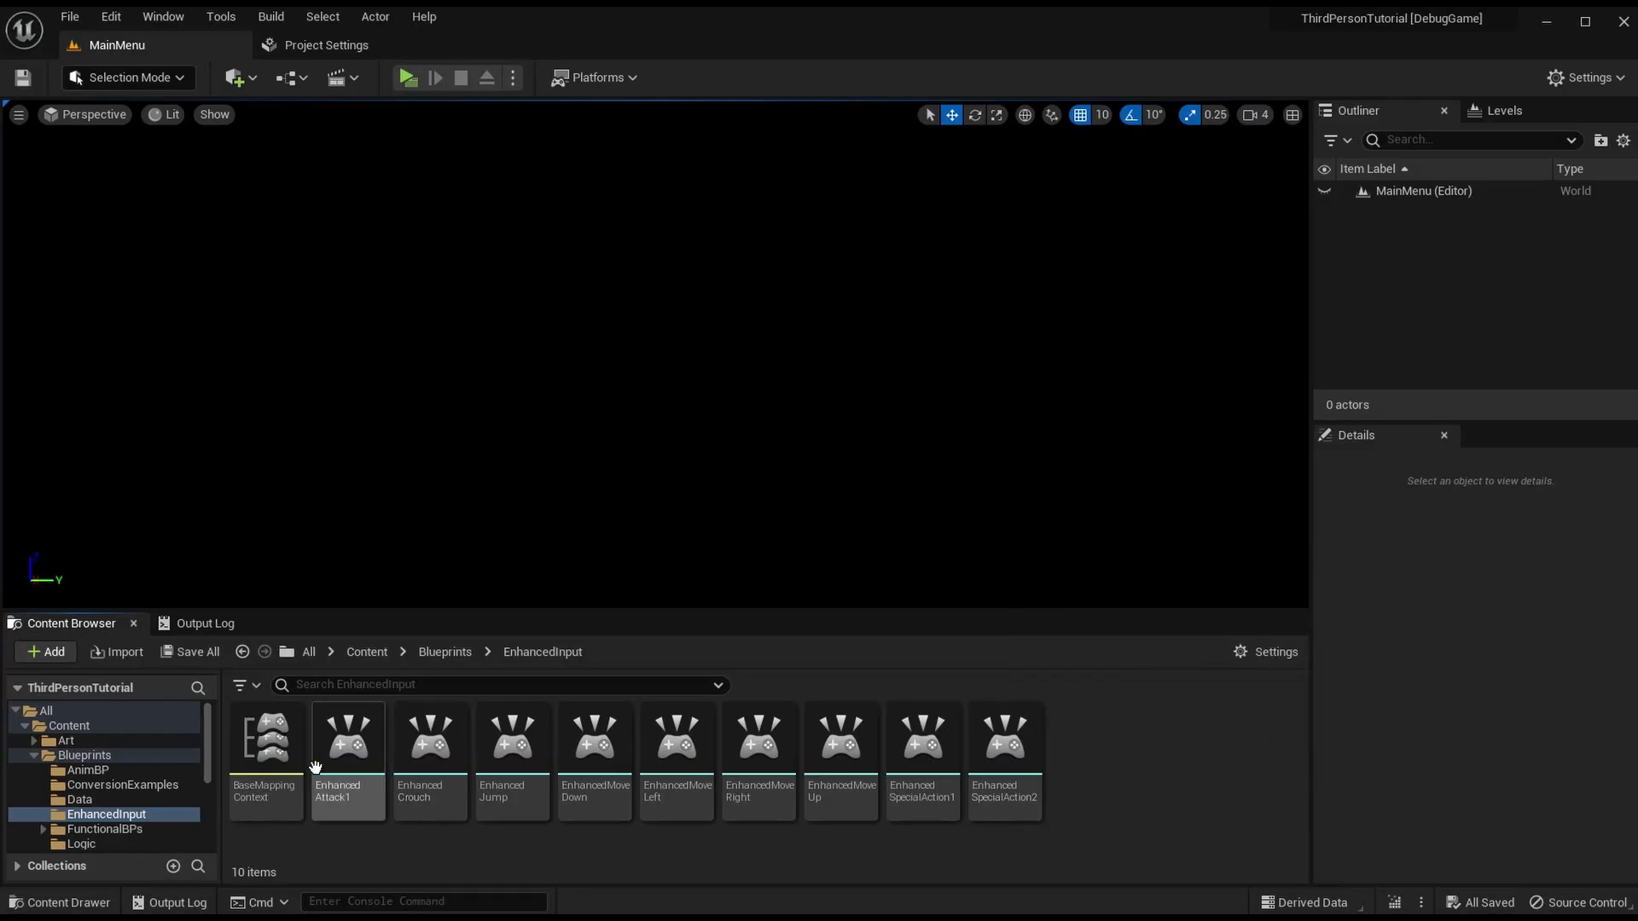
{"action": "left_click", "coordinate": [264, 755]}
{"action": "left_click", "coordinate": [1026, 735], "text": "shift"}
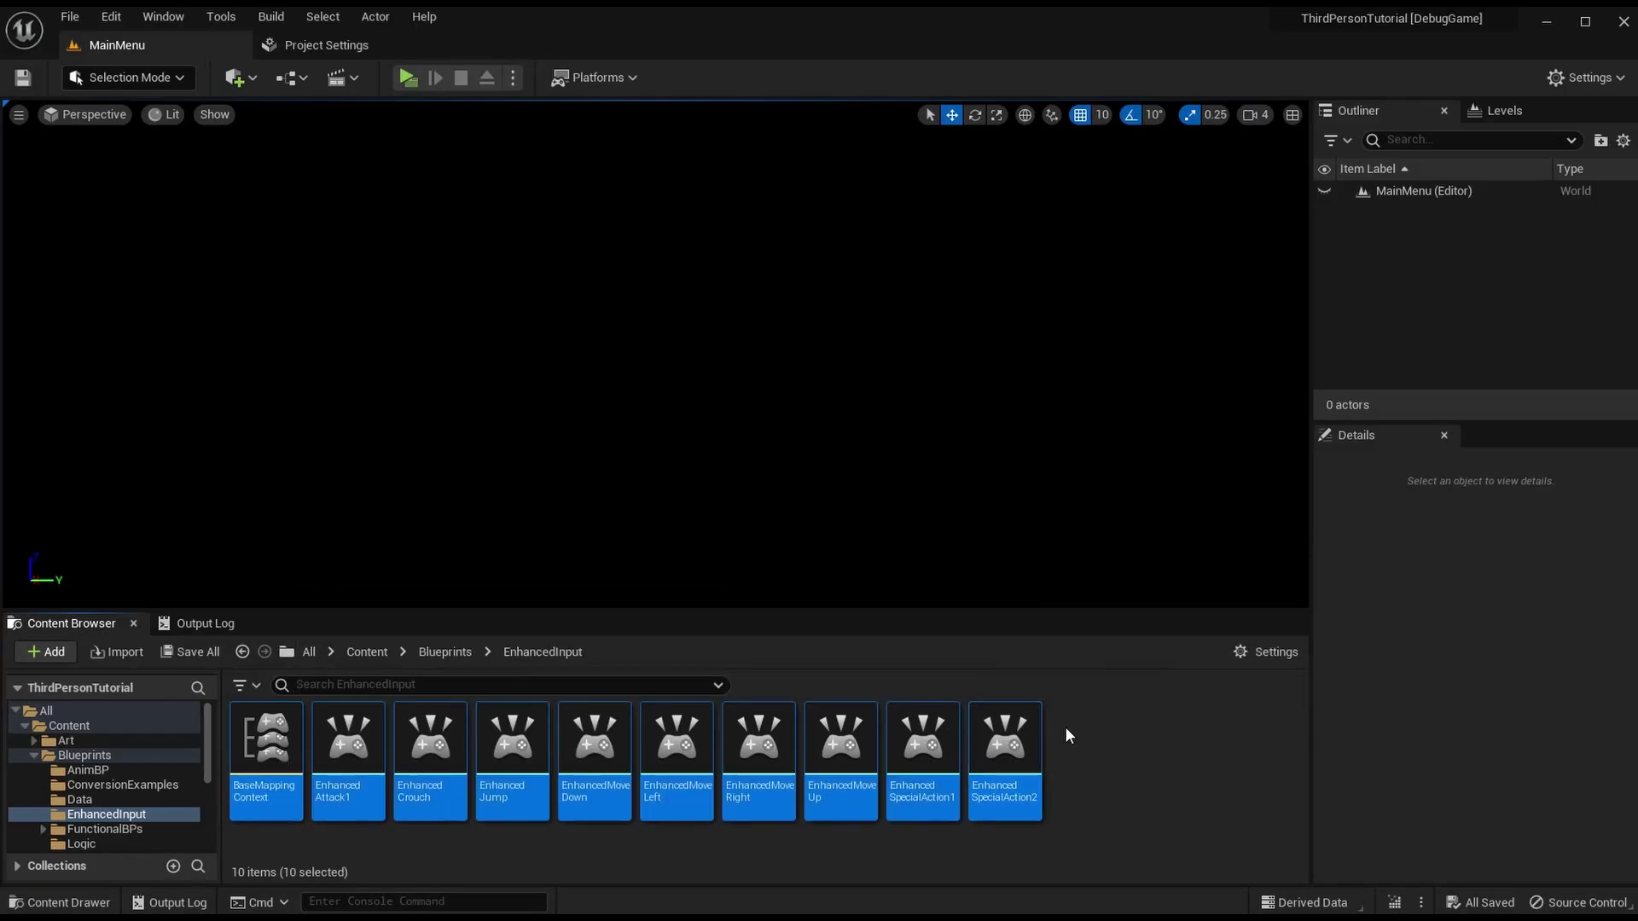
{"action": "left_click", "coordinate": [1085, 759]}
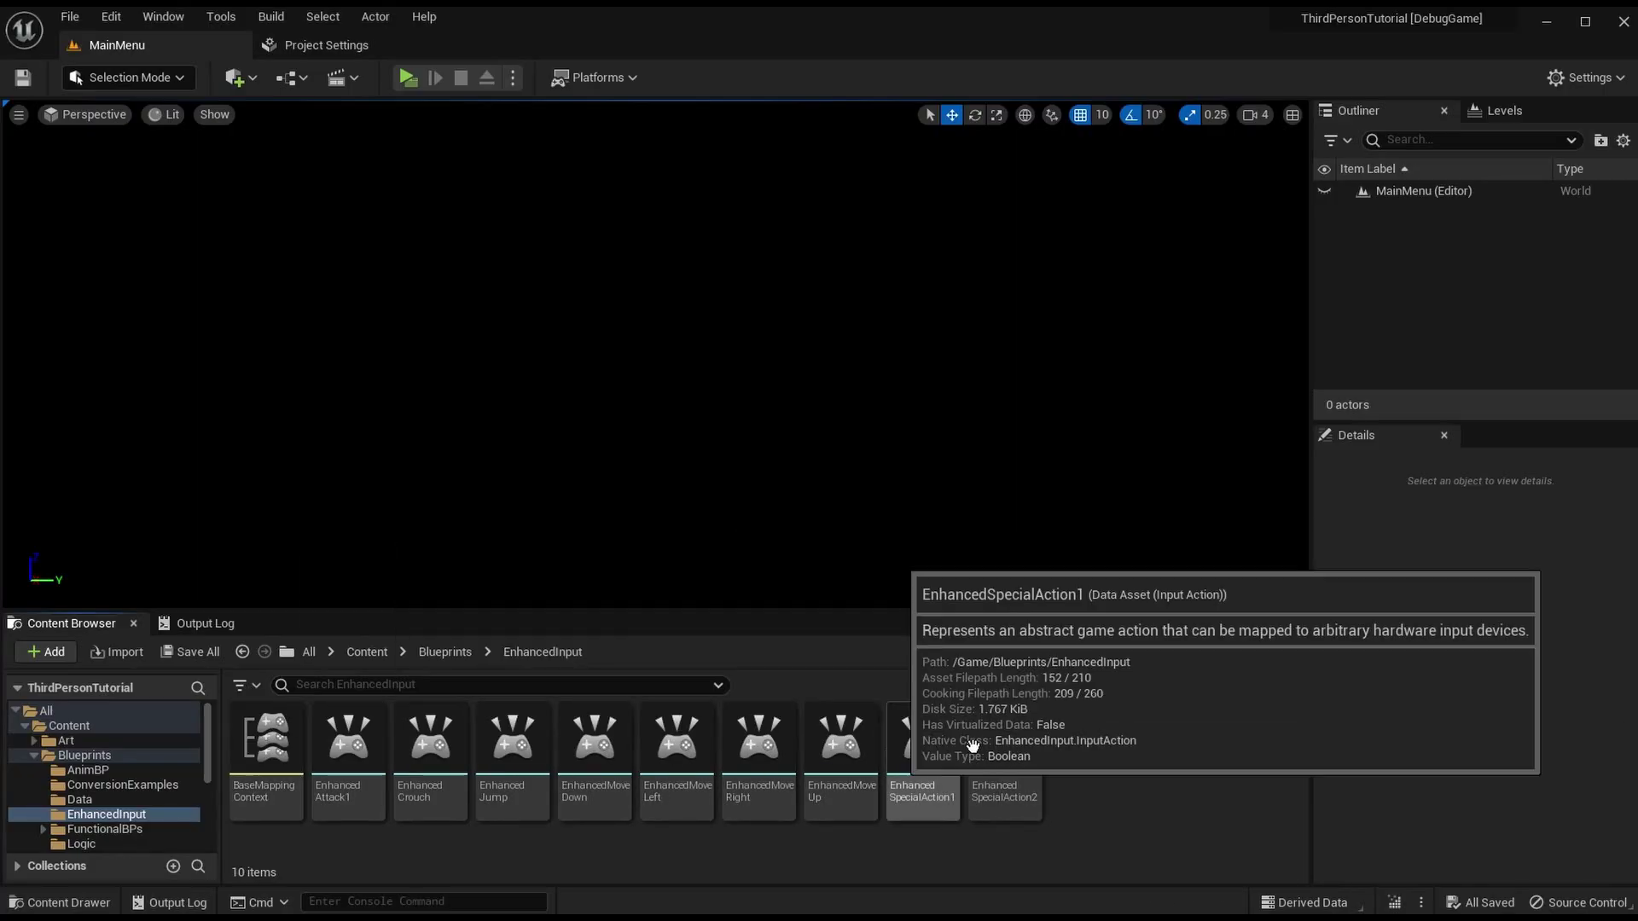
{"action": "left_click", "coordinate": [458, 651]}
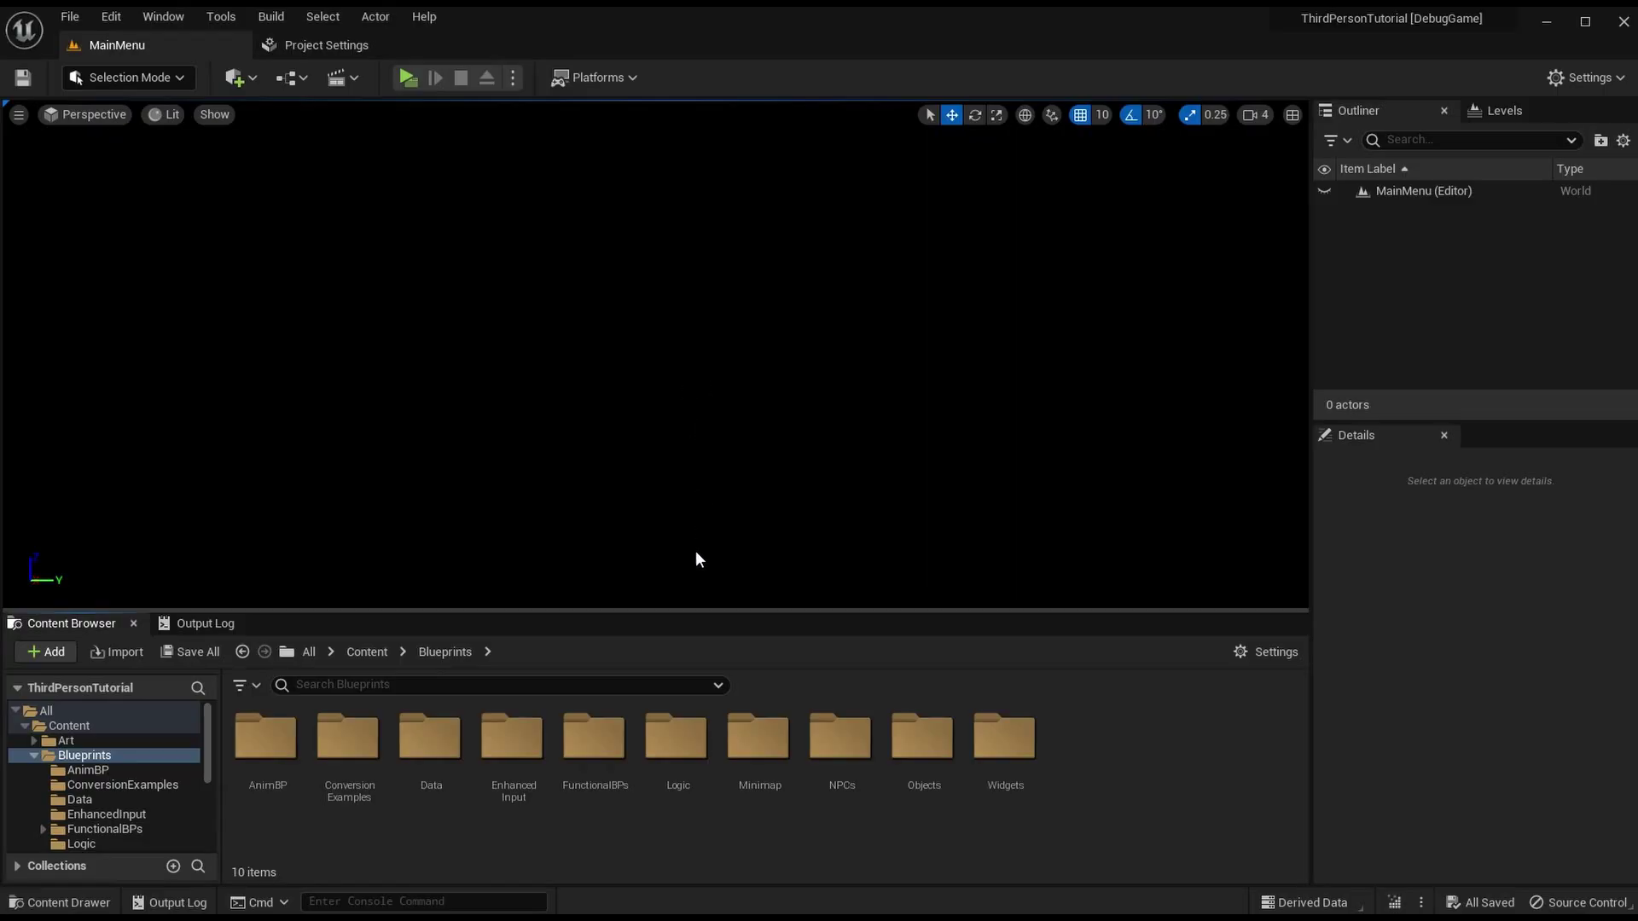
{"action": "left_click", "coordinate": [366, 653]}
{"action": "double_click", "coordinate": [511, 738]}
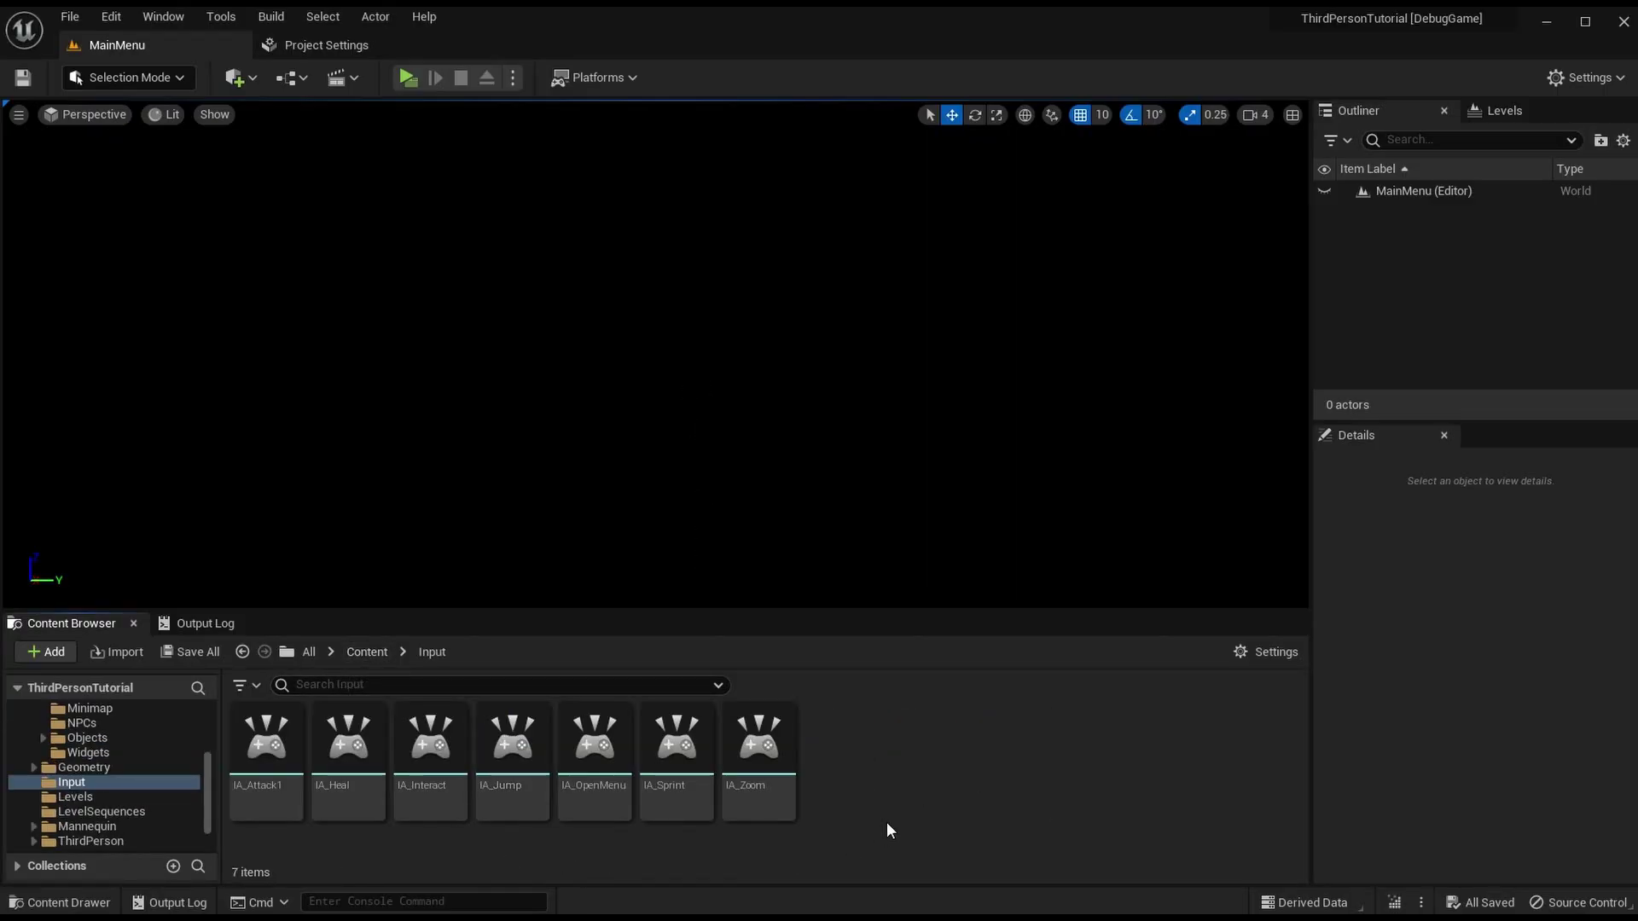
Step: Recheck the action mapping list from AddInputToBuffer through SpecialAction2 against the input actions already made
{"action": "left_click", "coordinate": [305, 48]}
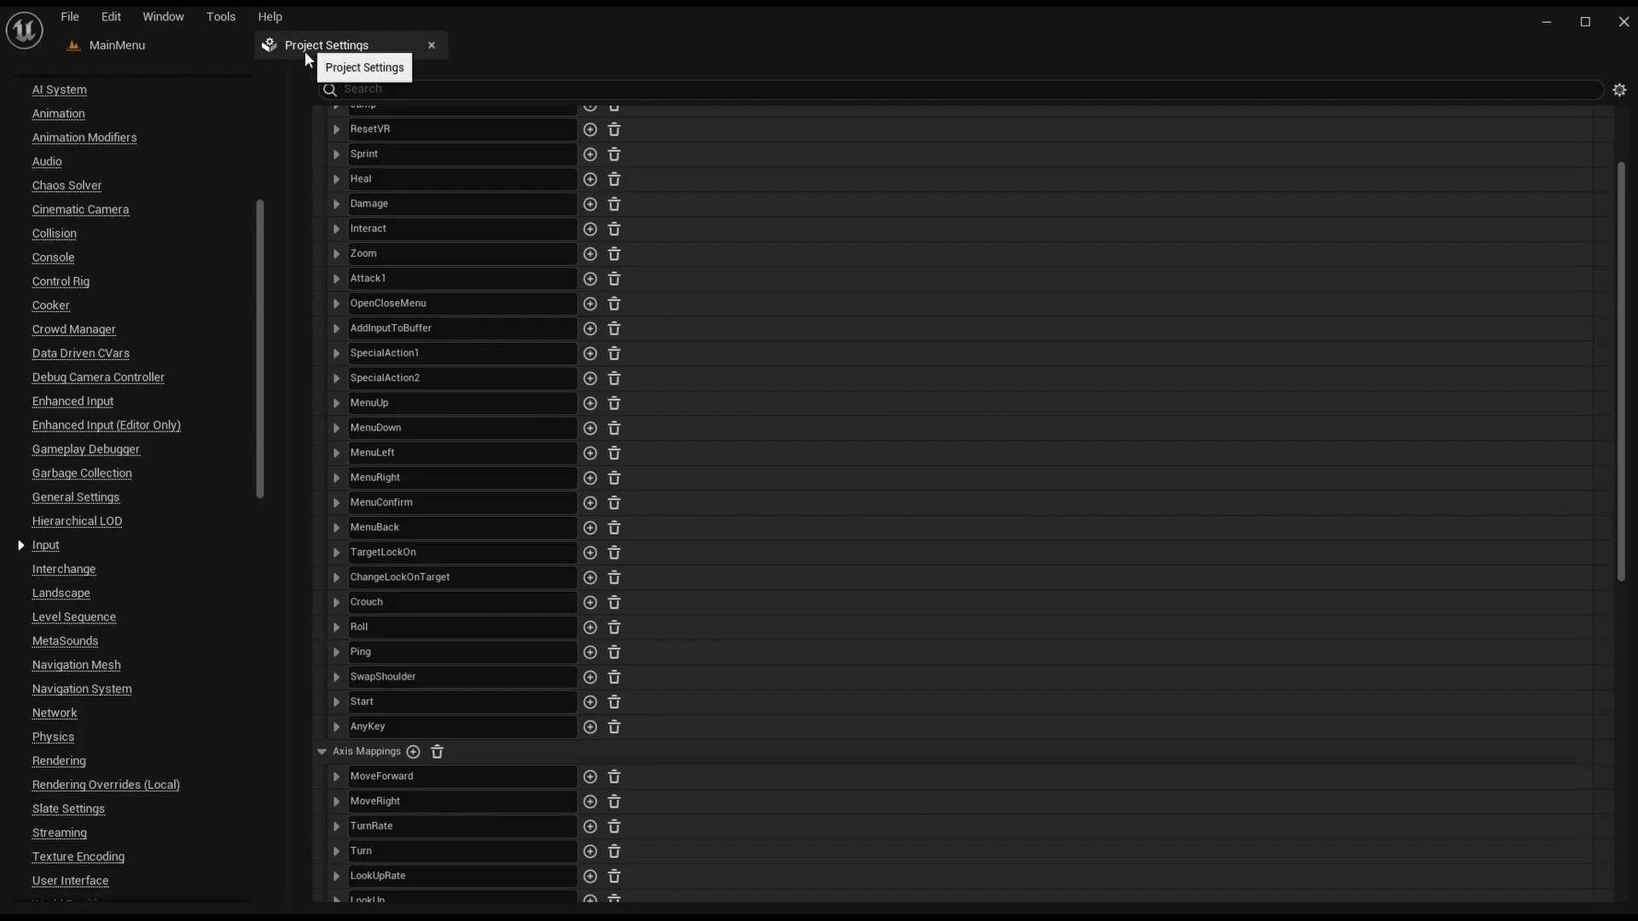
{"action": "left_click", "coordinate": [465, 328]}
{"action": "left_click", "coordinate": [473, 353]}
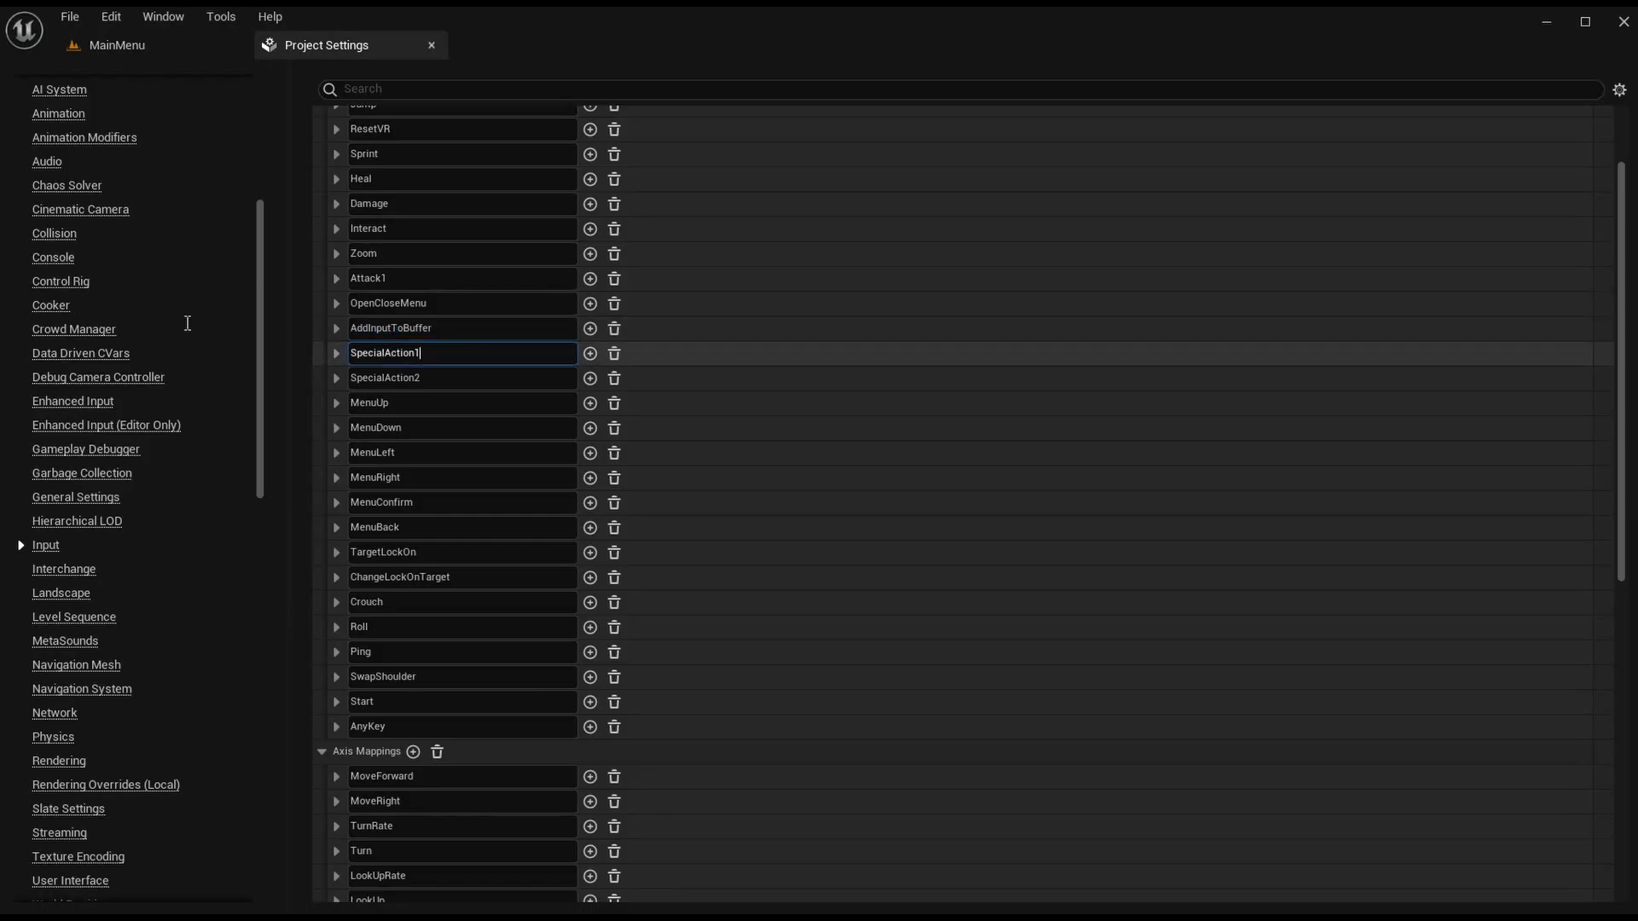
{"action": "left_click", "coordinate": [457, 377]}
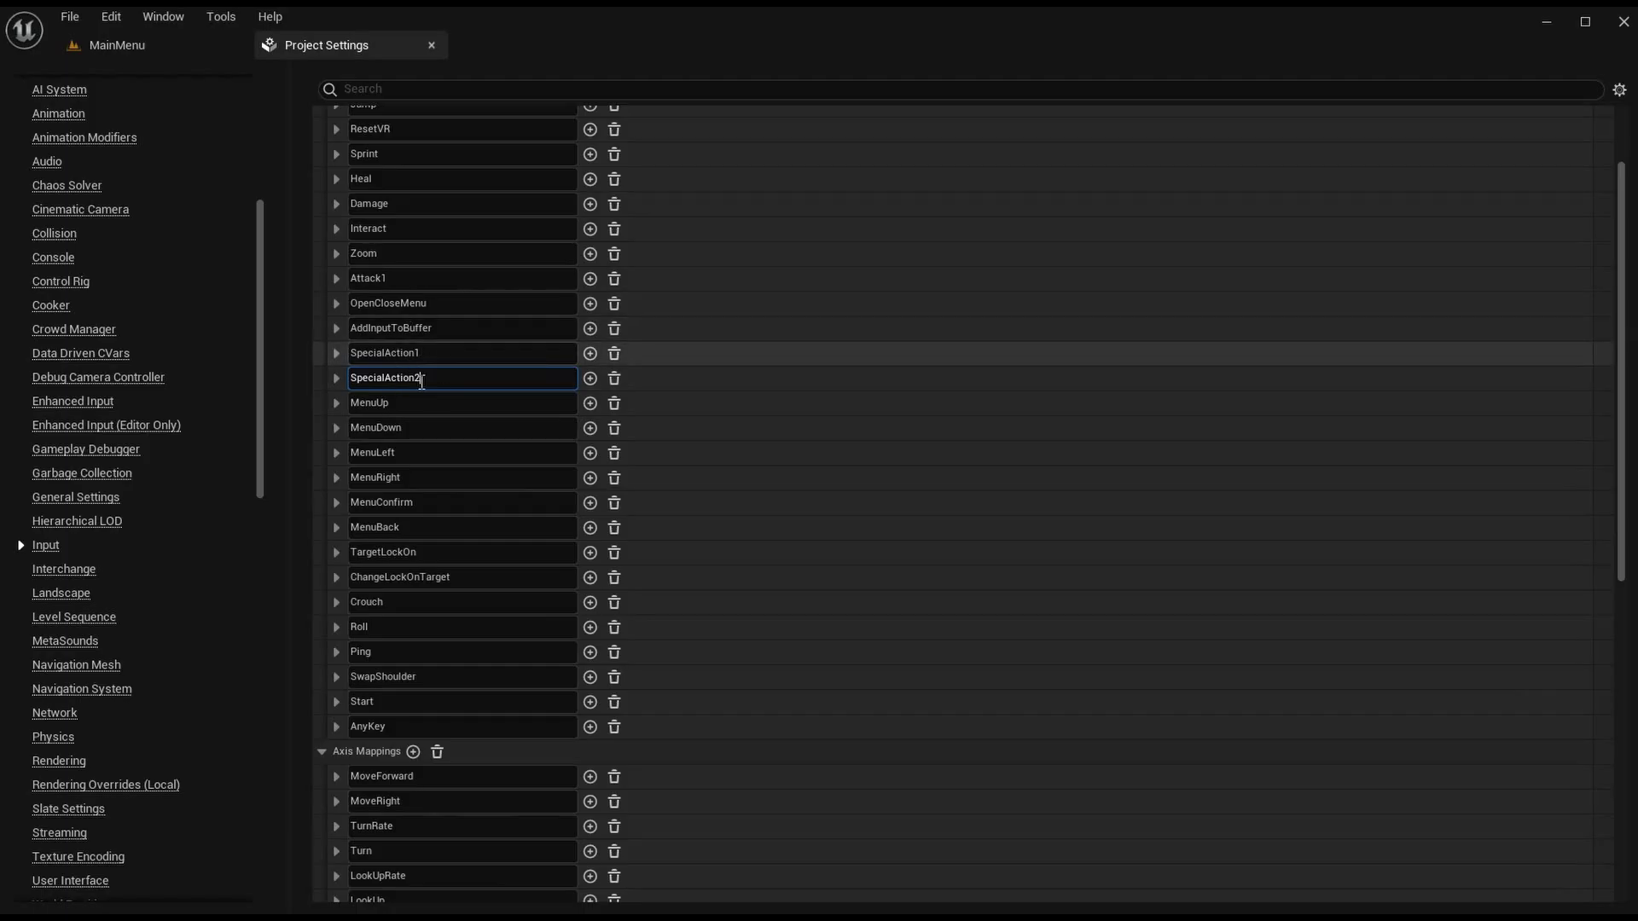
{"action": "left_click_drag", "start_coordinate": [435, 379], "coordinate": [238, 372]}
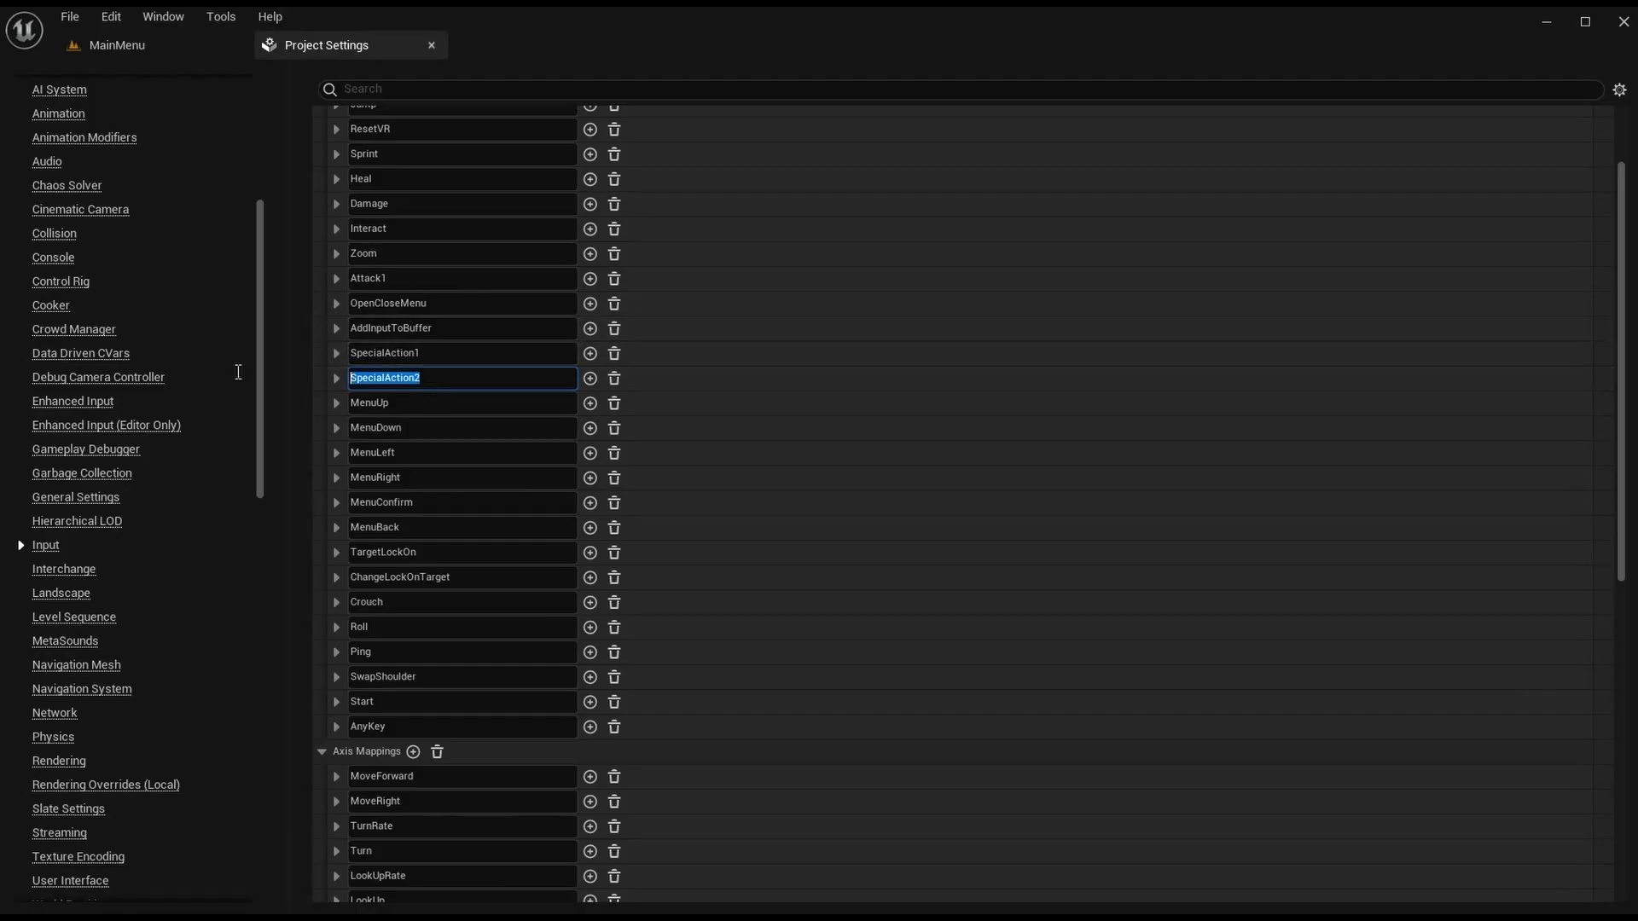
Step: Duplicate the IA_Interact input action for the MenuUp mapping and name the copy IA_MenuUp
{"action": "left_click", "coordinate": [428, 406]}
{"action": "scroll", "coordinate": [424, 403], "scroll_direction": "down", "scroll_amount": 2}
{"action": "scroll", "coordinate": [424, 367], "scroll_direction": "down", "scroll_amount": 2}
{"action": "double_click", "coordinate": [407, 227]}
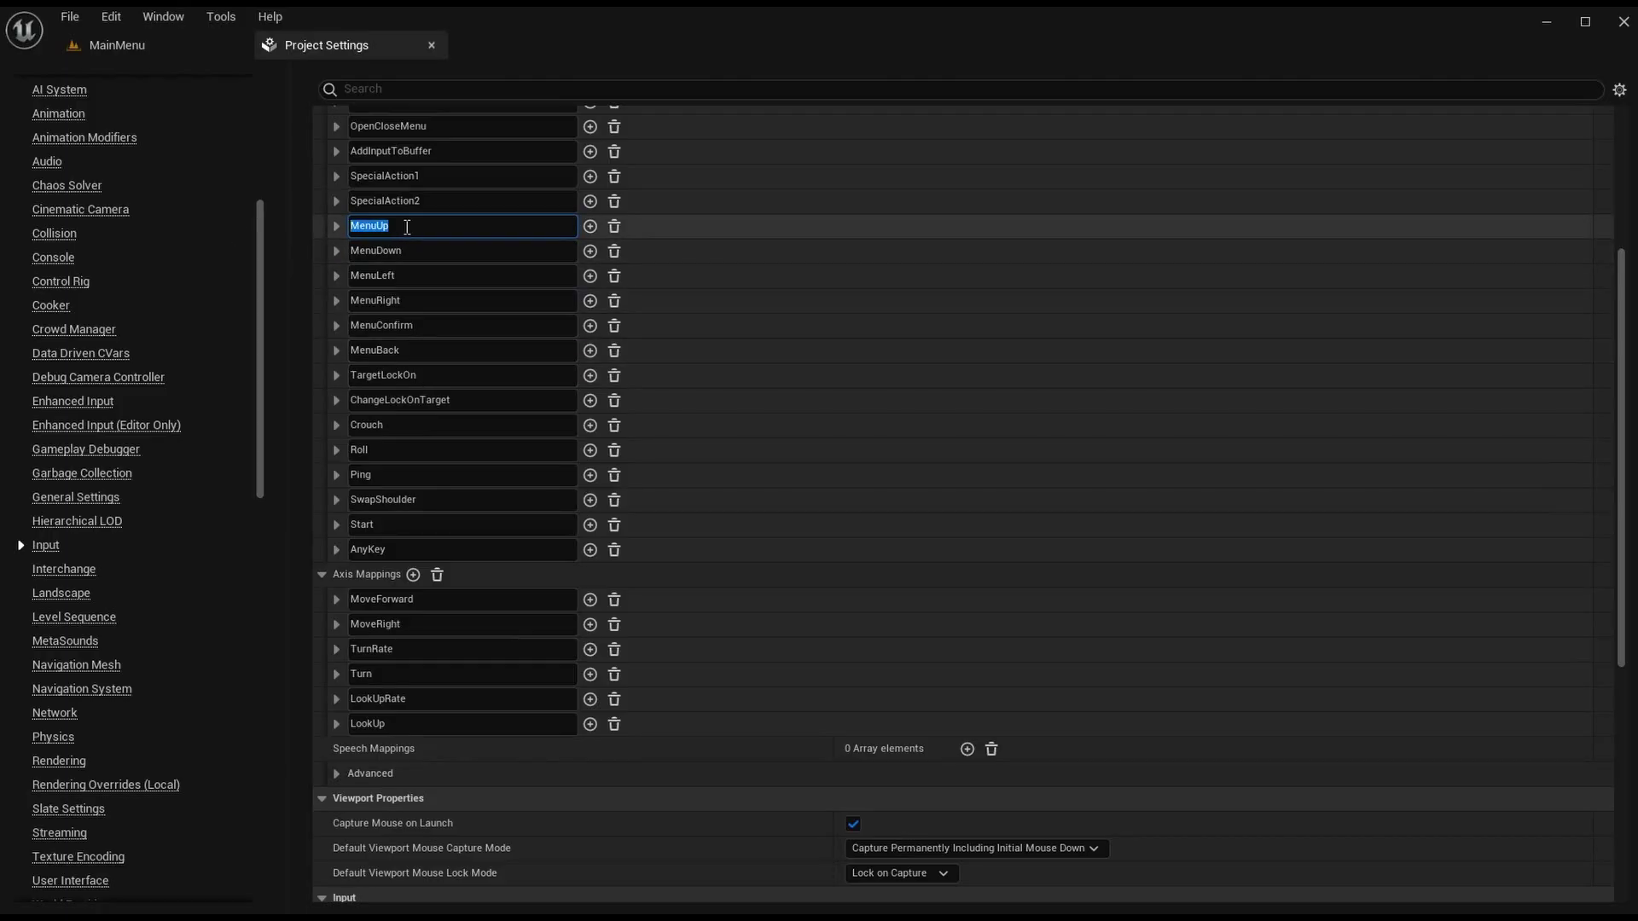
{"action": "left_click", "coordinate": [157, 45]}
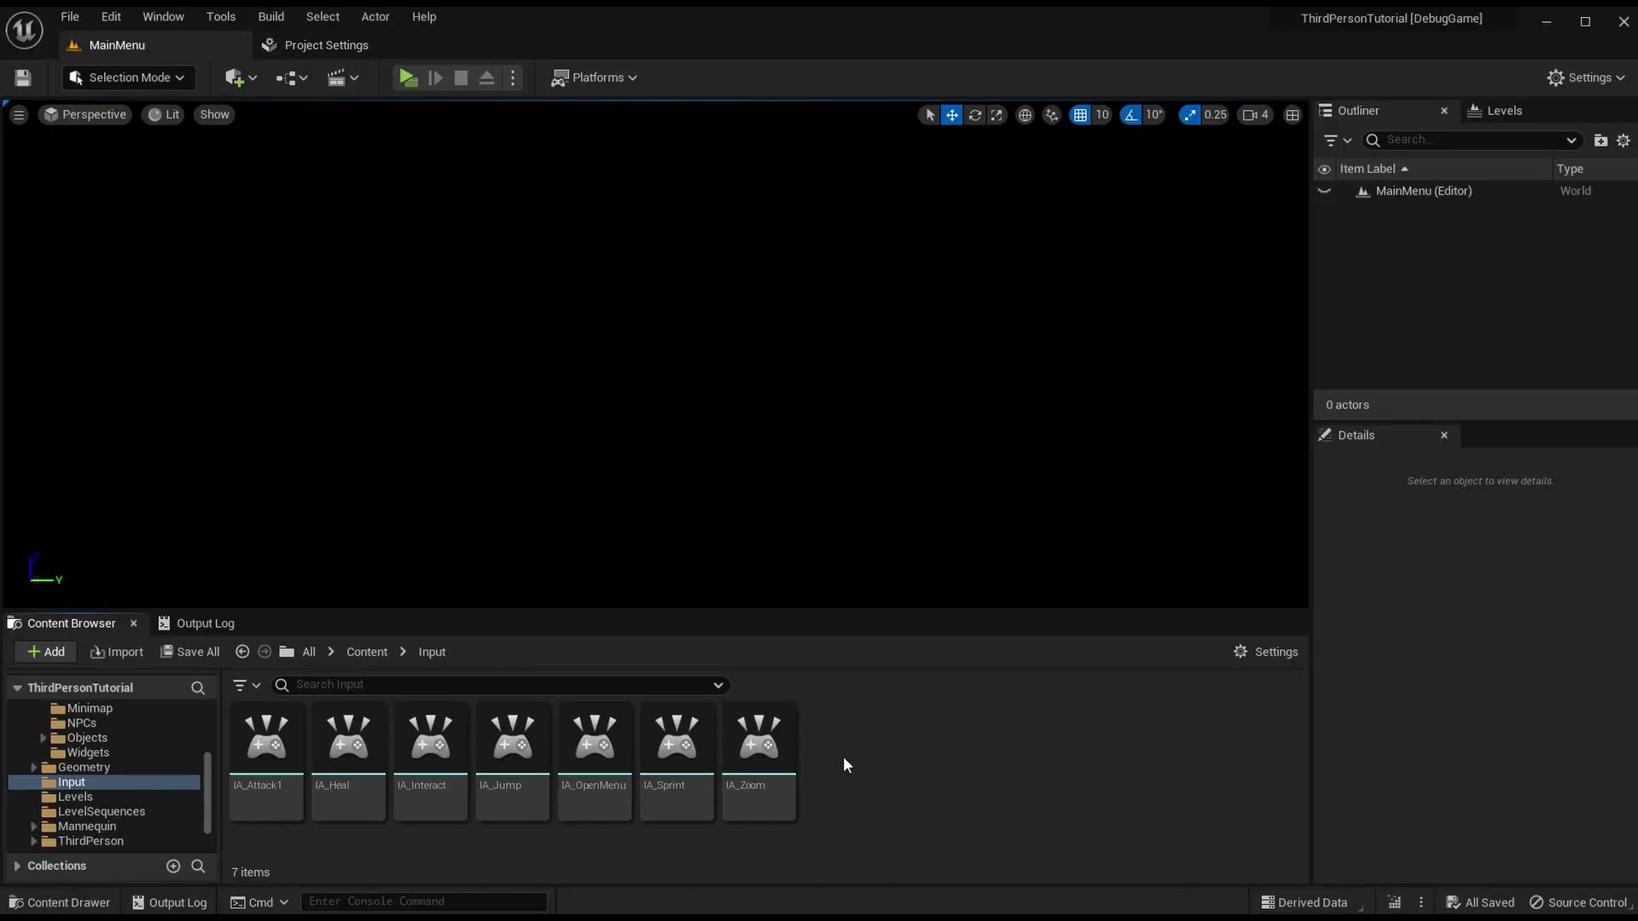
{"action": "key", "text": "ctrl+v"}
{"action": "right_click", "coordinate": [832, 780]}
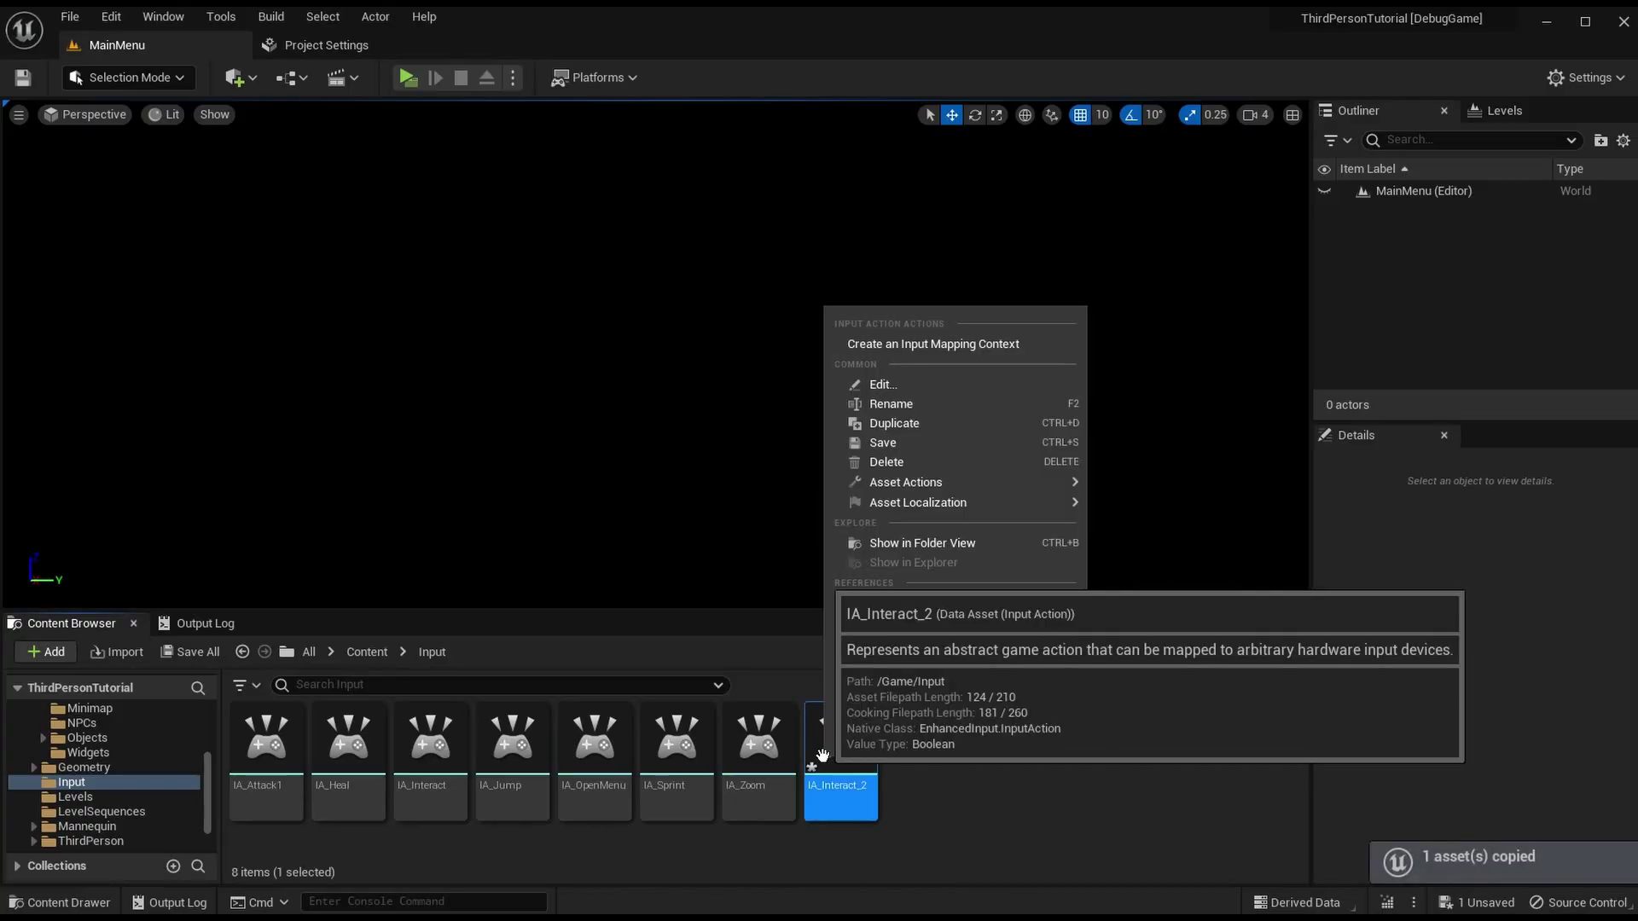
{"action": "left_click", "coordinate": [914, 397]}
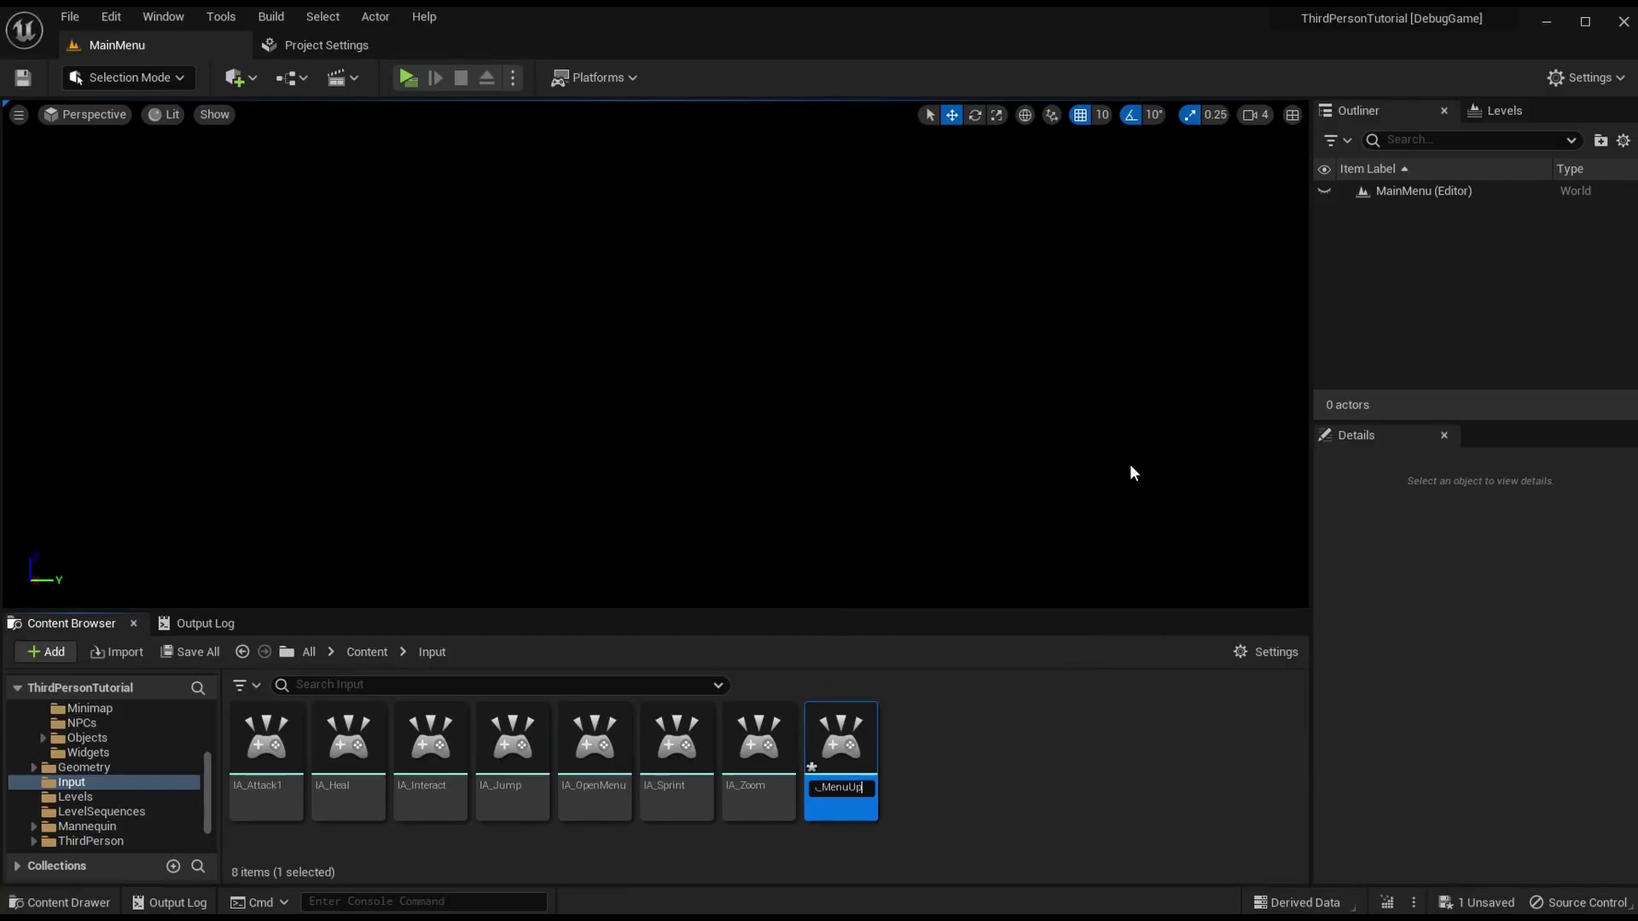
{"action": "type", "text": "IA_MenuUp"}
{"action": "key", "text": "Return"}
Step: Set IA_MenuUp's Action Description to 'The "Up" input for menus.', save the asset and close its editor
{"action": "double_click", "coordinate": [595, 742]}
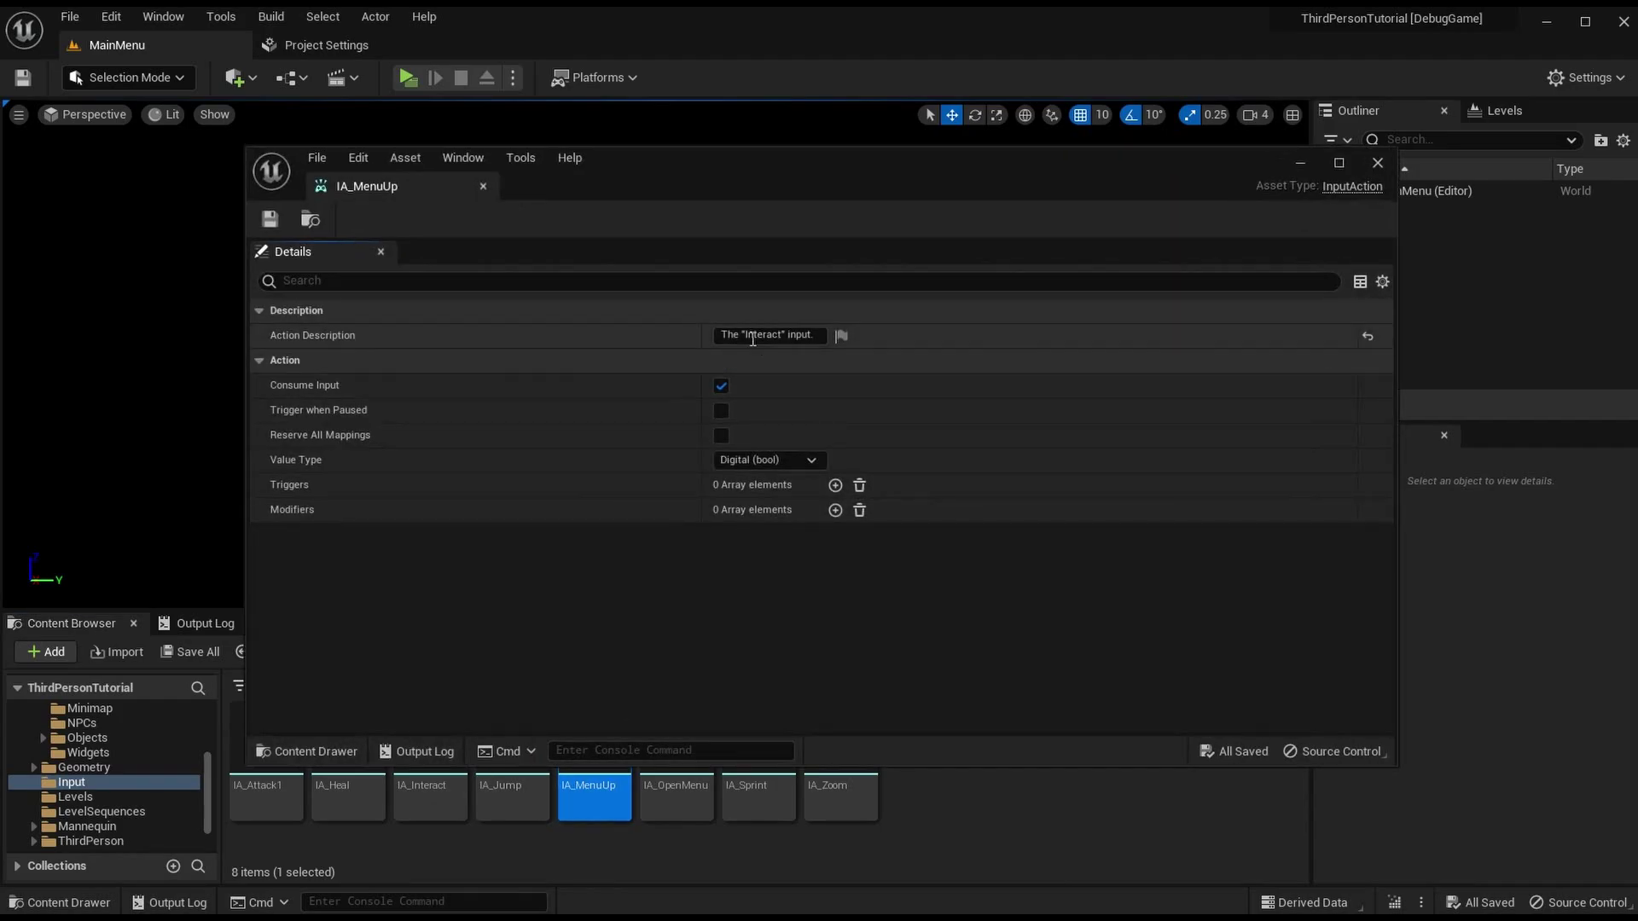
{"action": "double_click", "coordinate": [752, 334]}
{"action": "type", "text": "Up"}
{"action": "key", "text": "End"}
{"action": "key", "text": "BackSpace"}
{"action": "type", "text": "for menus."}
{"action": "key", "text": "Return"}
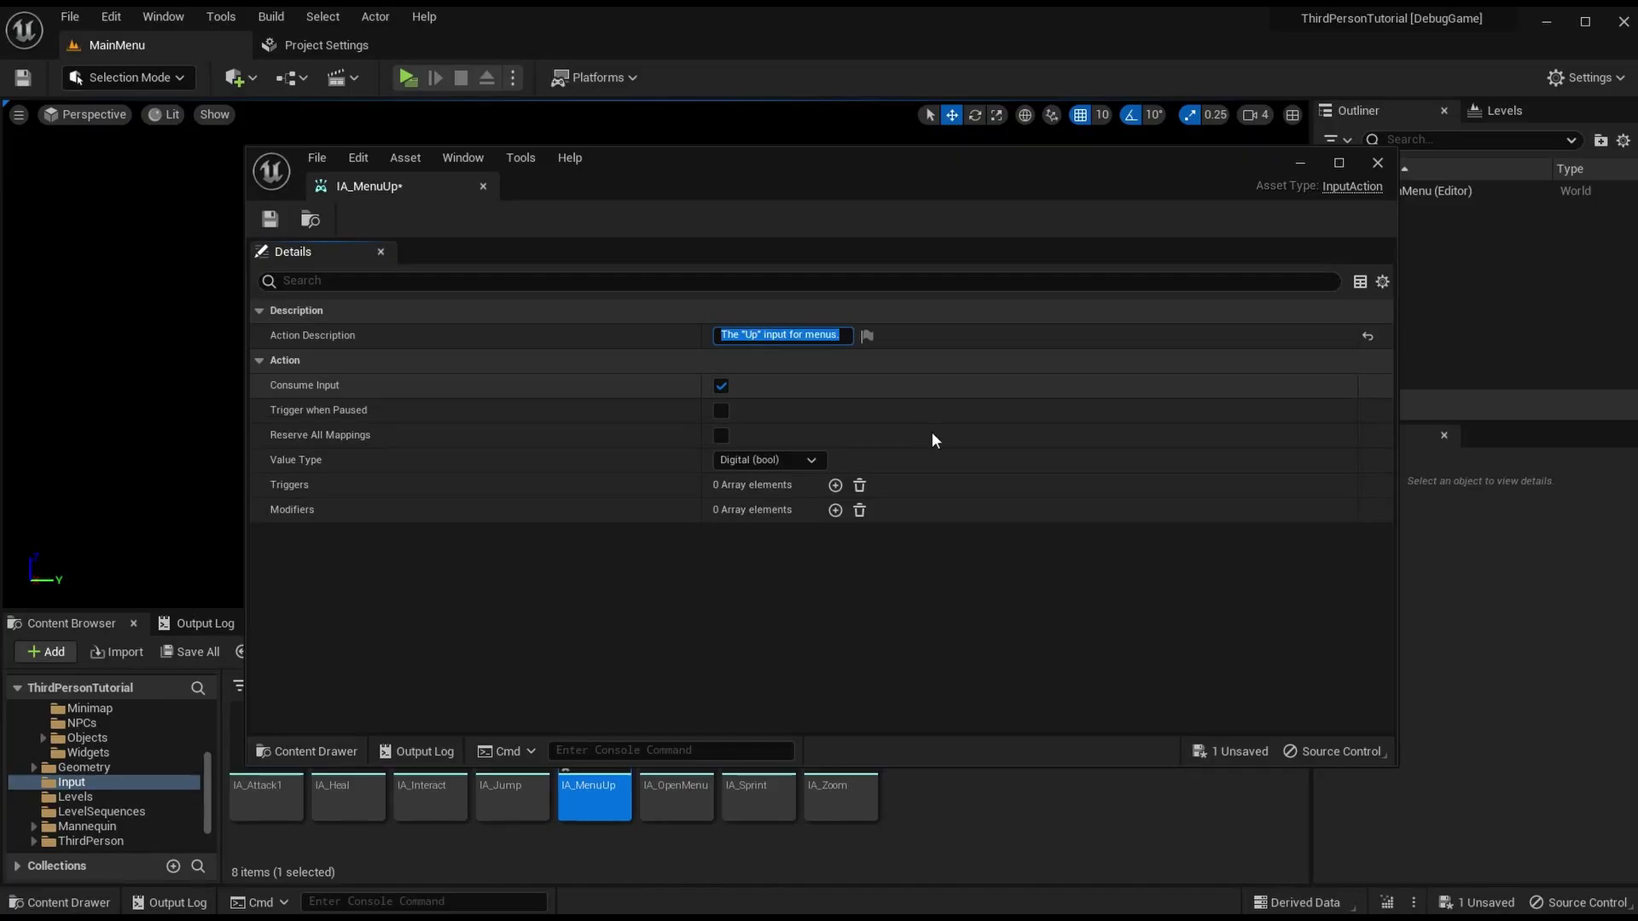
{"action": "left_click", "coordinate": [269, 219]}
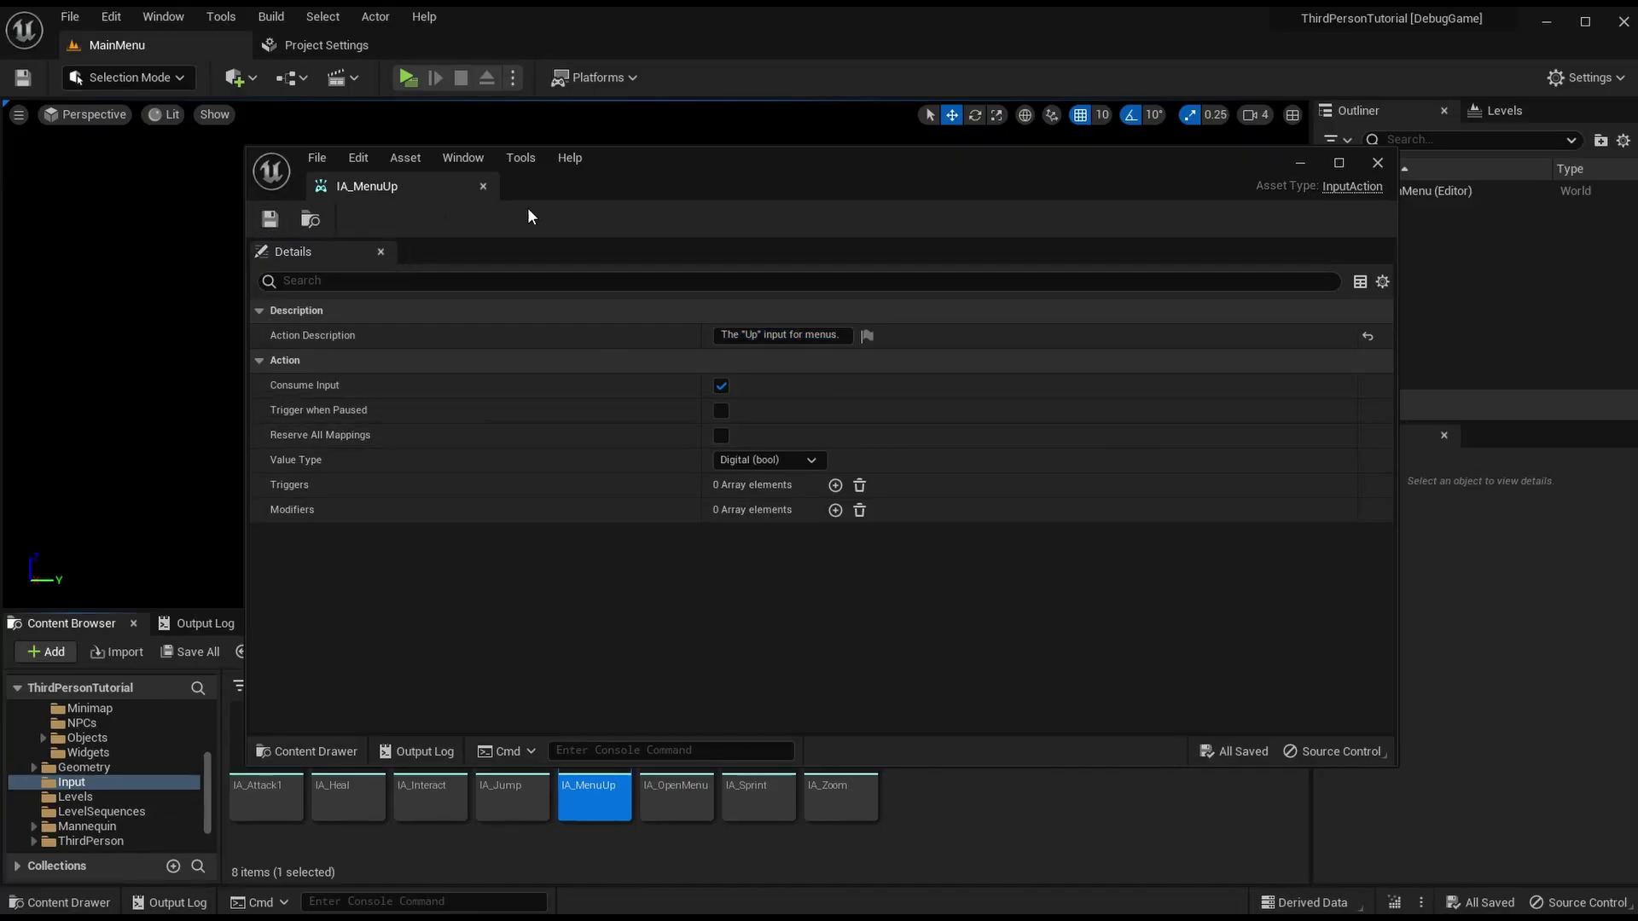
{"action": "left_click", "coordinate": [483, 186]}
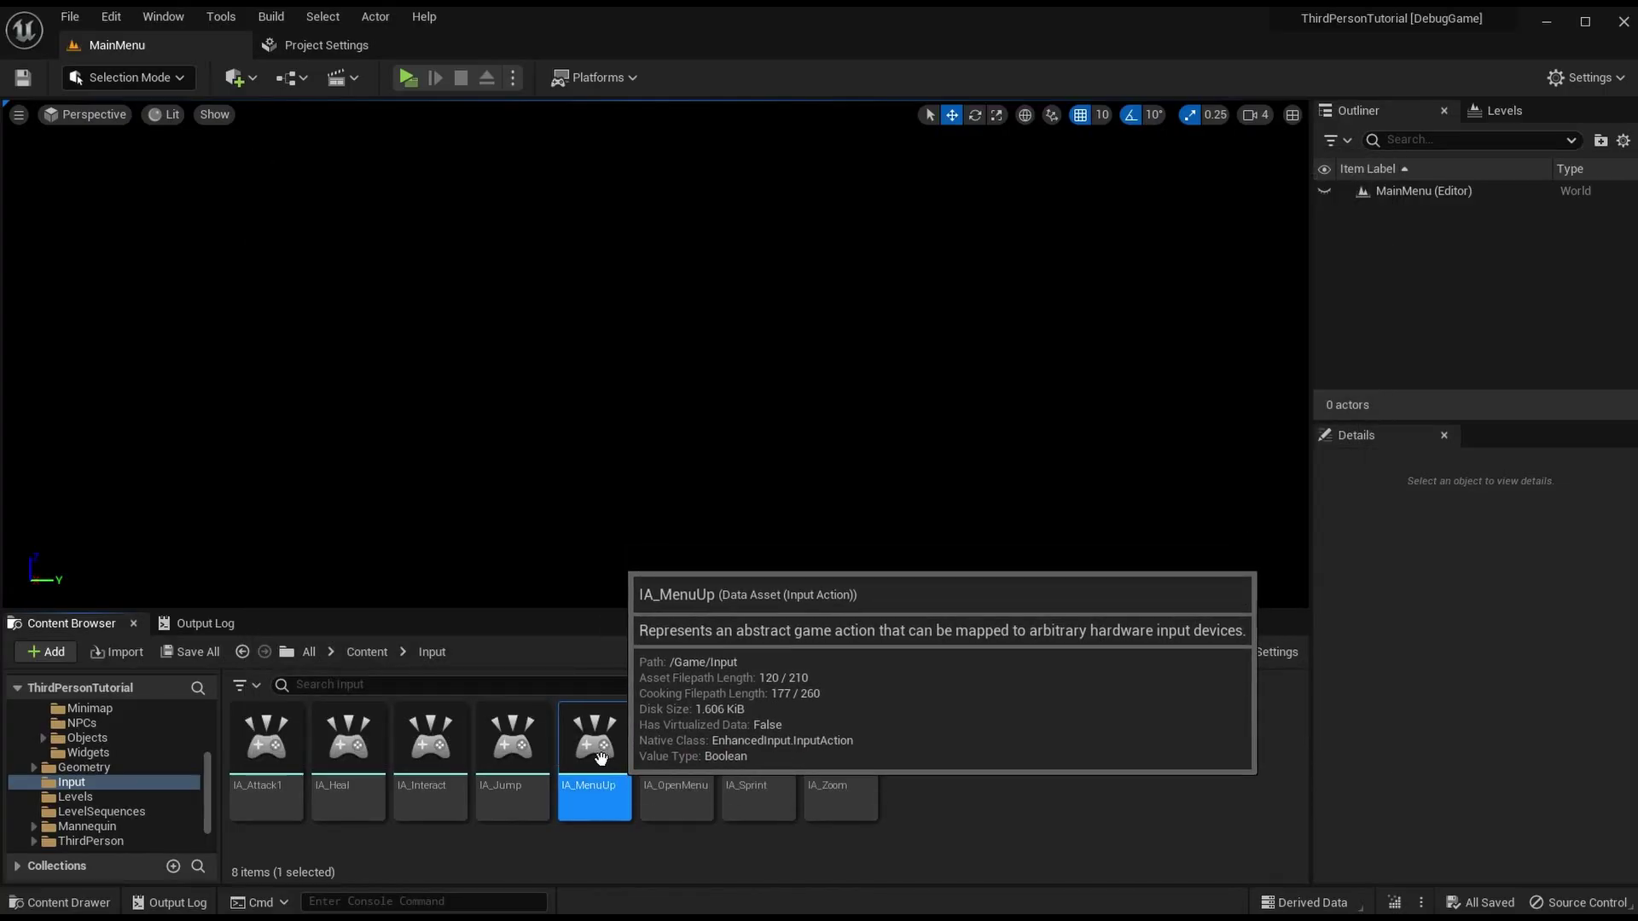
Step: Check the MenuDown mapping in the project settings, then duplicate IA_MenuUp and name the copy IA_MenuDown
{"action": "left_click", "coordinate": [341, 46]}
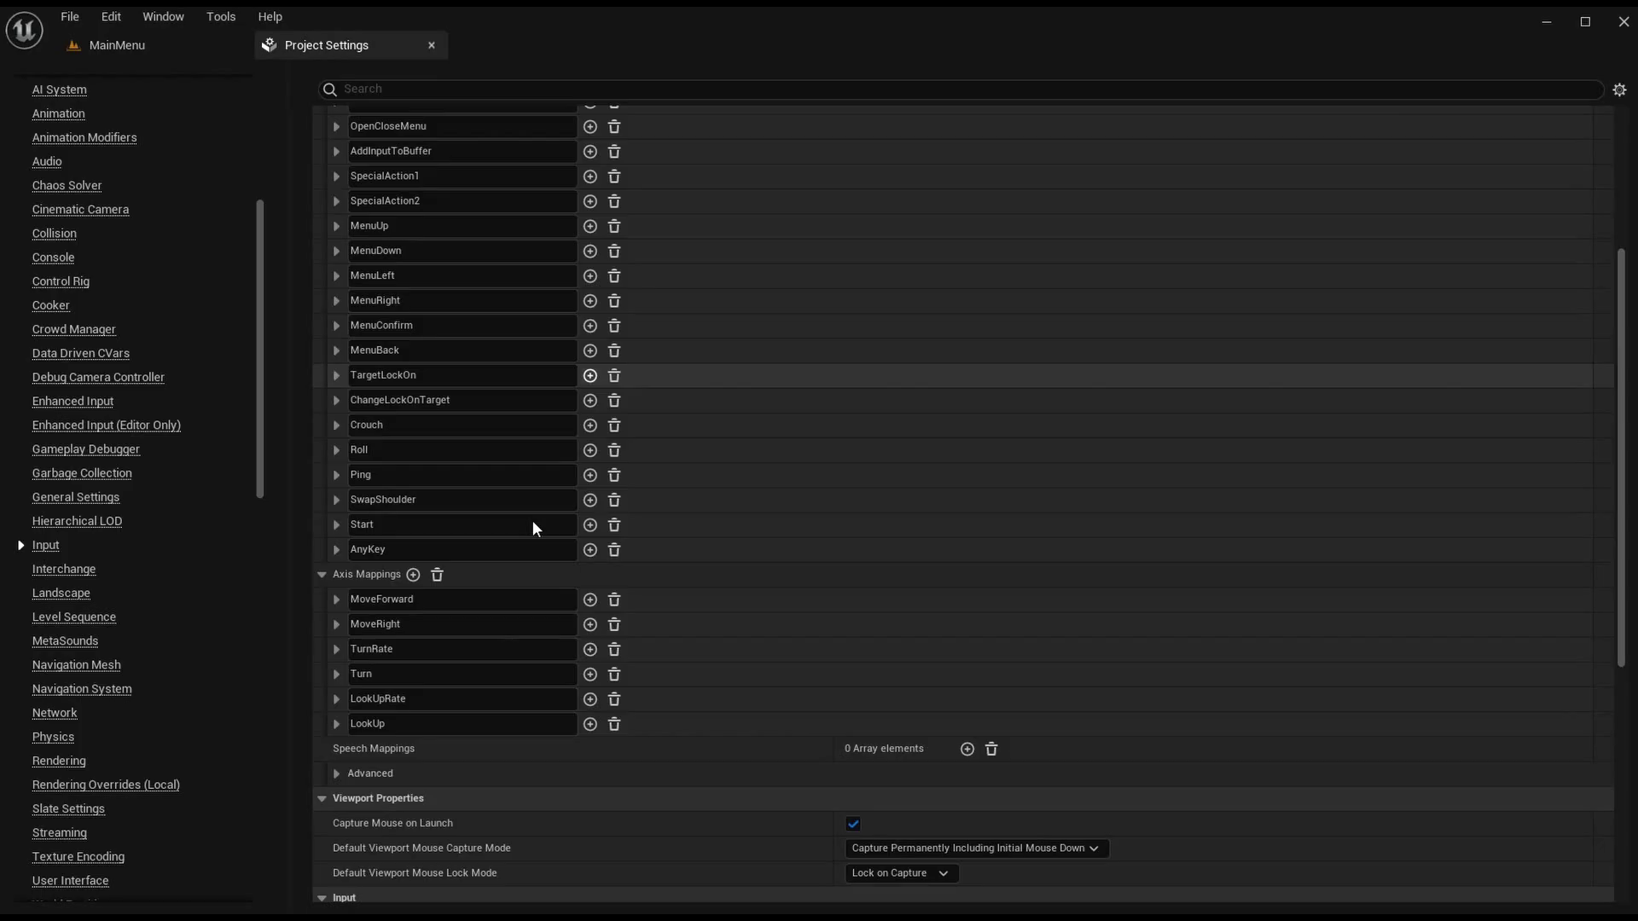
{"action": "left_click", "coordinate": [457, 252]}
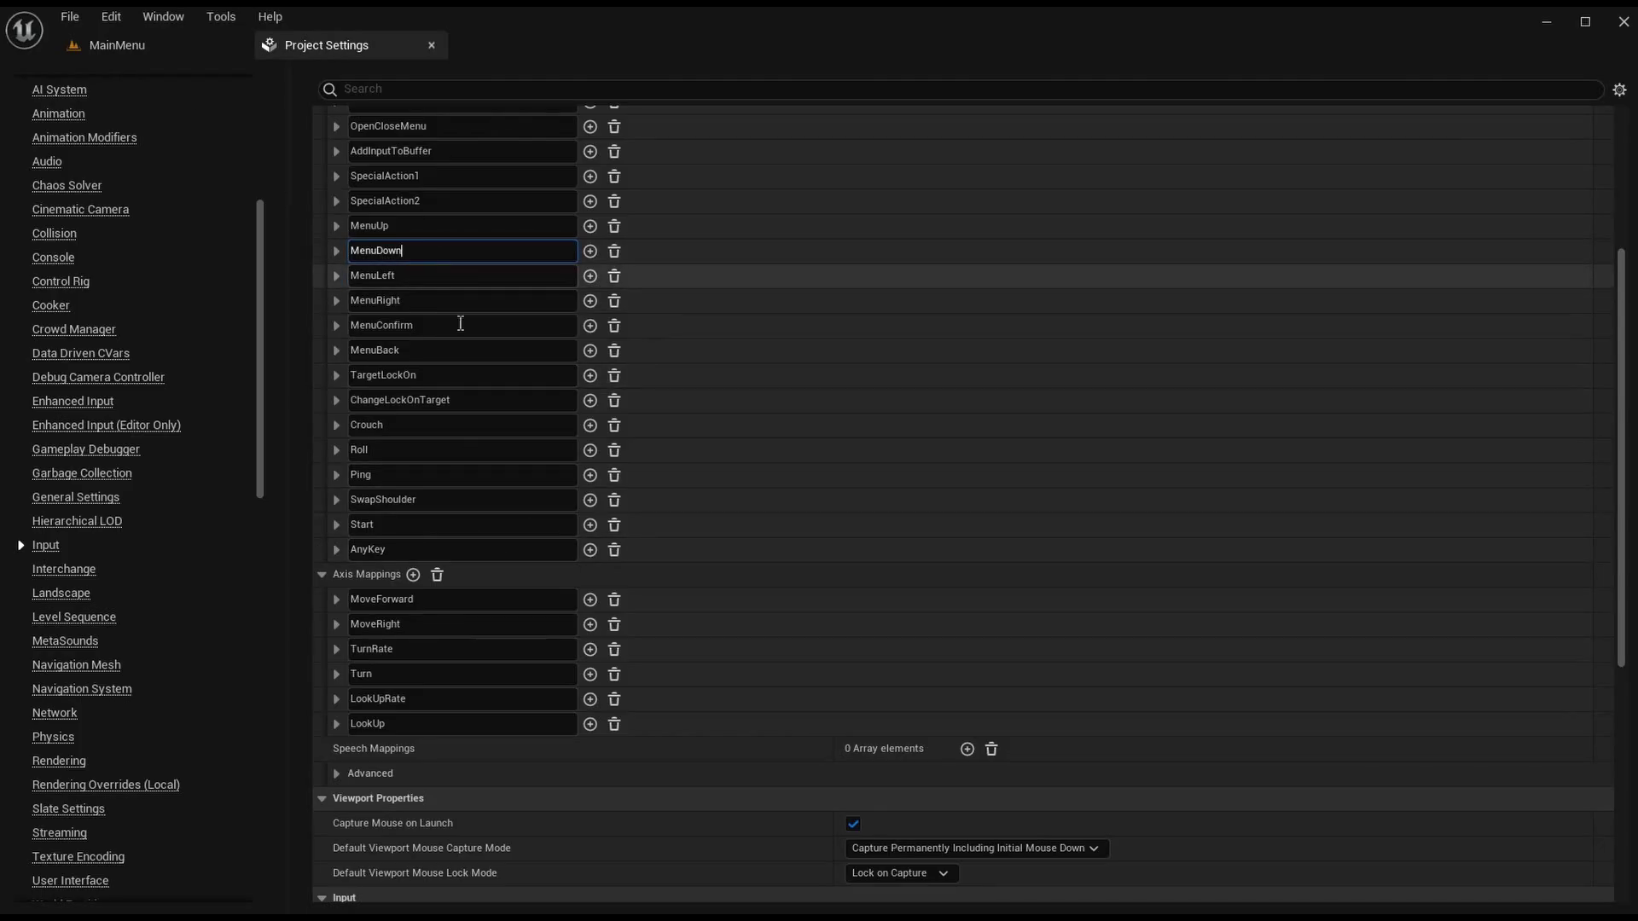
{"action": "left_click", "coordinate": [145, 43]}
{"action": "left_click", "coordinate": [590, 749]}
{"action": "key", "text": "ctrl+c"}
{"action": "left_click", "coordinate": [1029, 766]}
{"action": "key", "text": "ctrl+v"}
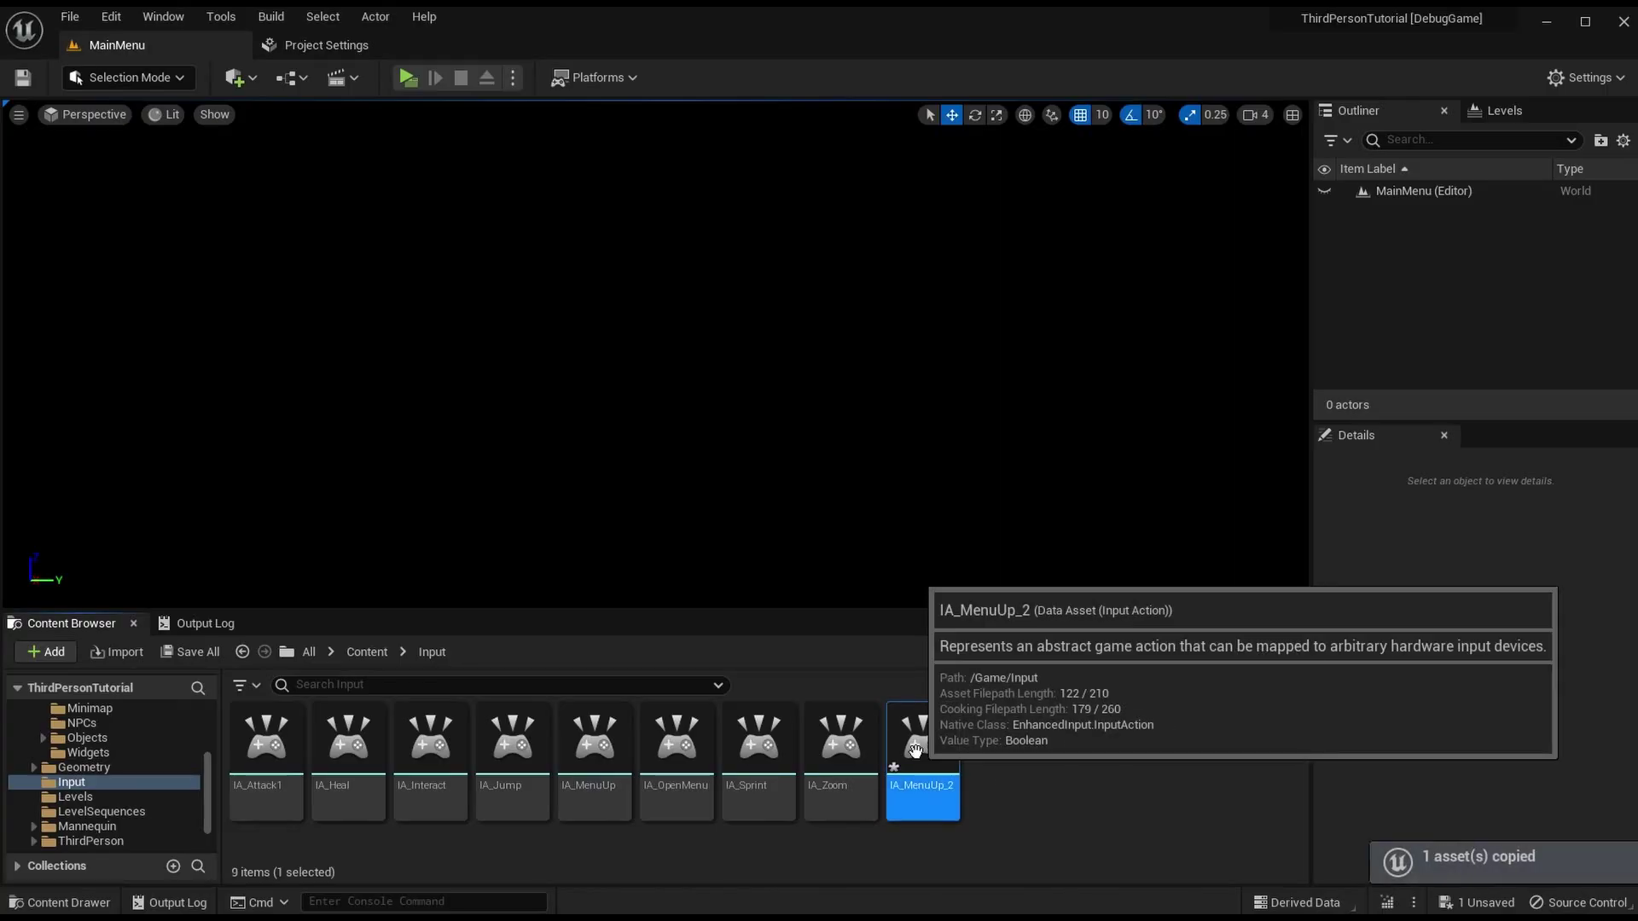
{"action": "key", "text": "F2"}
{"action": "key", "text": "End"}
{"action": "key", "text": "BackSpace"}
{"action": "key", "text": "BackSpace"}
{"action": "key", "text": "BackSpace"}
{"action": "key", "text": "BackSpace"}
{"action": "type", "text": "Down"}
{"action": "key", "text": "Return"}
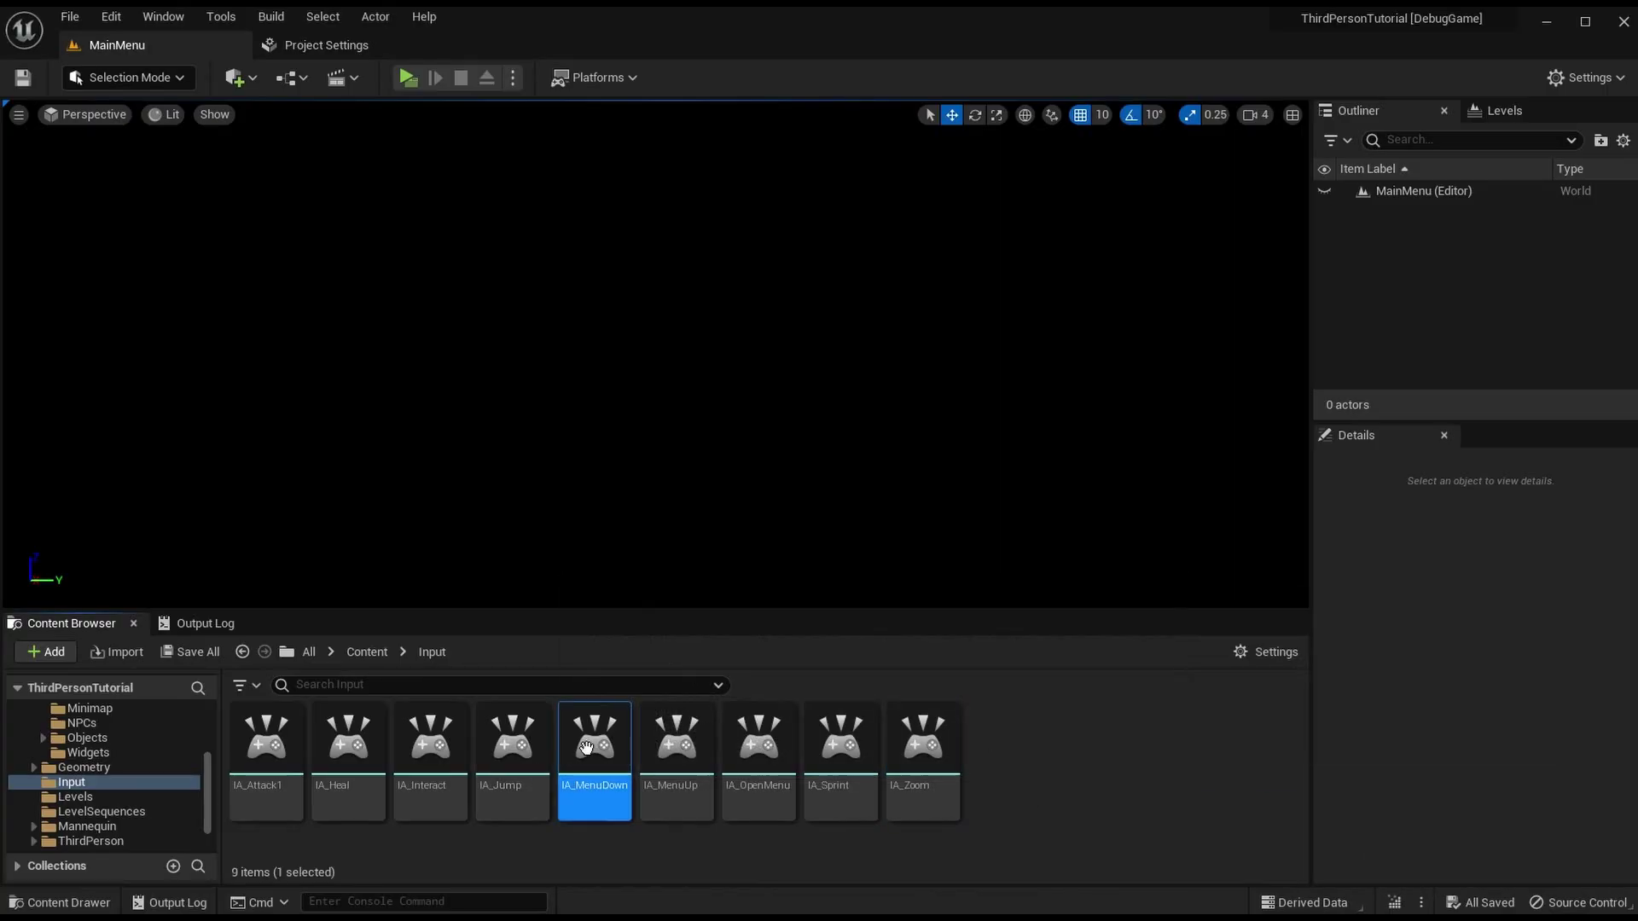
Step: Set IA_MenuDown's Action Description to 'The "Down" input for menus.', save the asset and close its editor
{"action": "double_click", "coordinate": [595, 768]}
{"action": "double_click", "coordinate": [739, 335]}
{"action": "type", "text": "Down"}
{"action": "key", "text": "Return"}
{"action": "left_click", "coordinate": [270, 219]}
{"action": "left_click", "coordinate": [482, 187]}
Step: Paste another copy of IA_MenuUp into the Input folder and name it IA_MenuLeft
{"action": "left_click", "coordinate": [989, 756]}
{"action": "key", "text": "ctrl+v"}
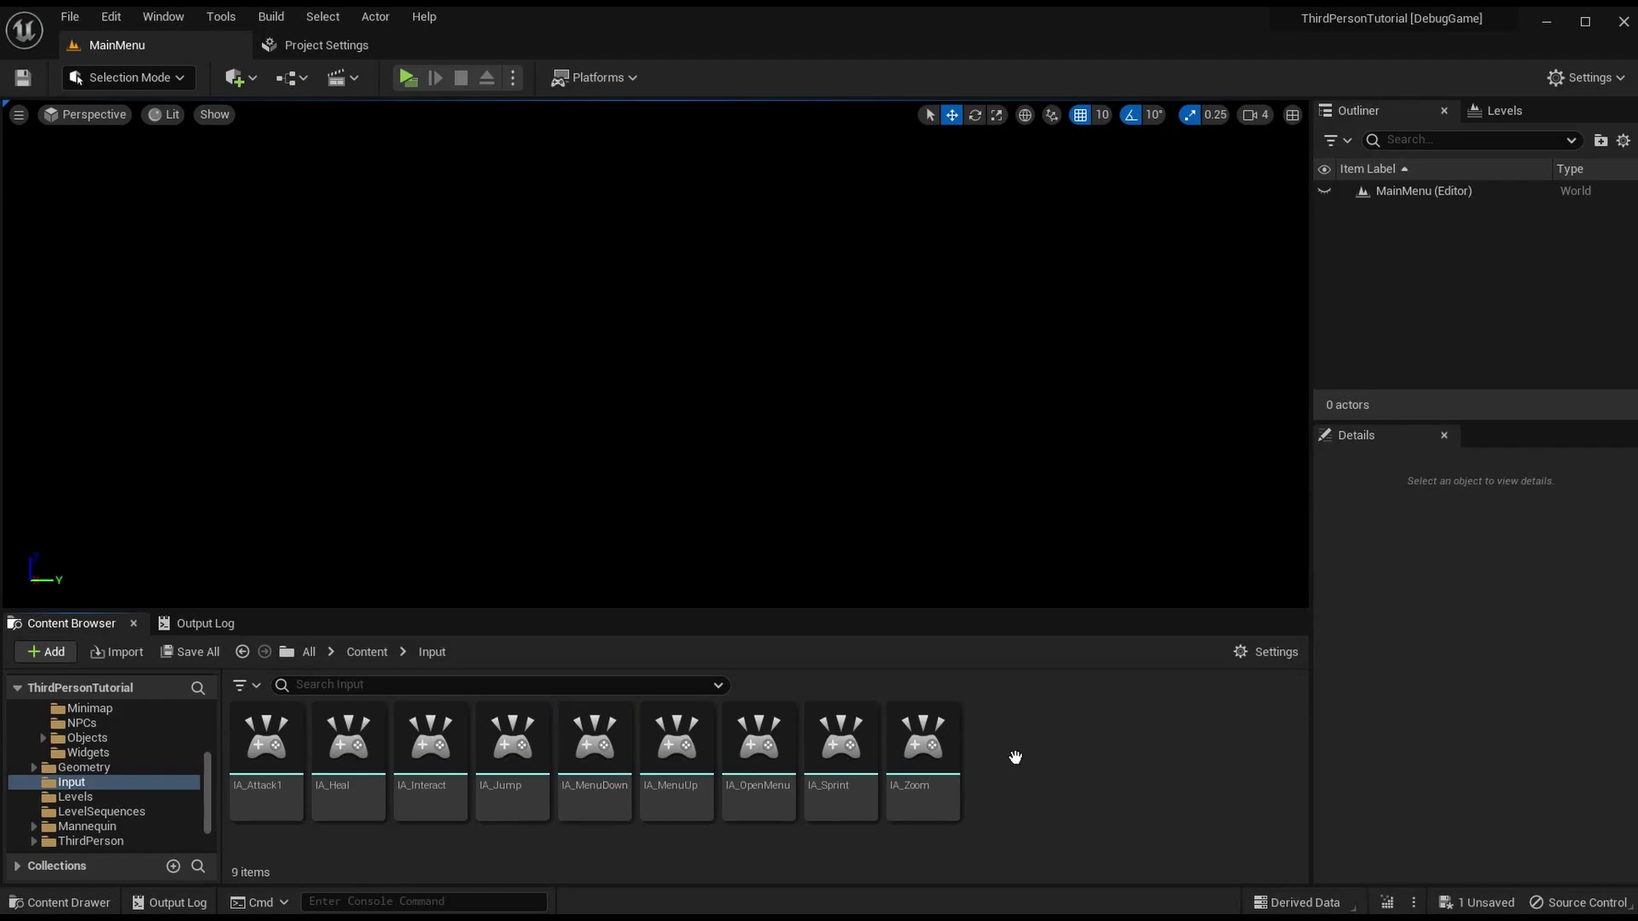
{"action": "left_click", "coordinate": [1033, 755]}
{"action": "key", "text": "F2"}
{"action": "type", "text": "MenuLeft"}
{"action": "key", "text": "Return"}
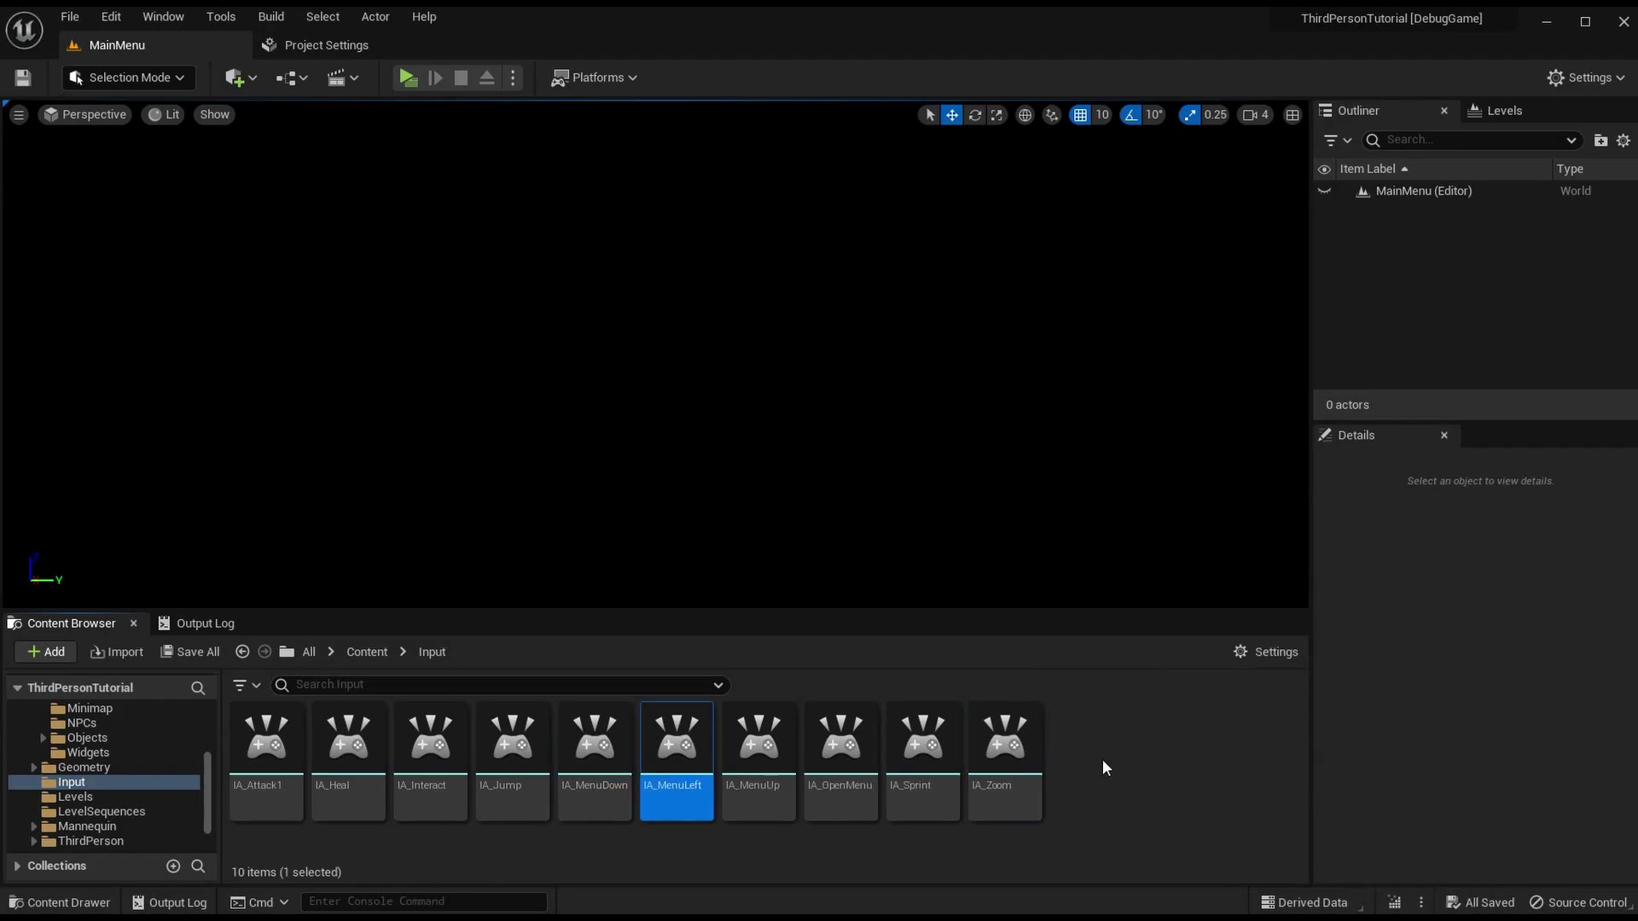
Step: Set IA_MenuLeft's Action Description to 'The "Left" input for menus.', save the asset and close its editor
{"action": "double_click", "coordinate": [677, 747]}
{"action": "double_click", "coordinate": [750, 335]}
{"action": "type", "text": "Left"}
{"action": "key", "text": "Return"}
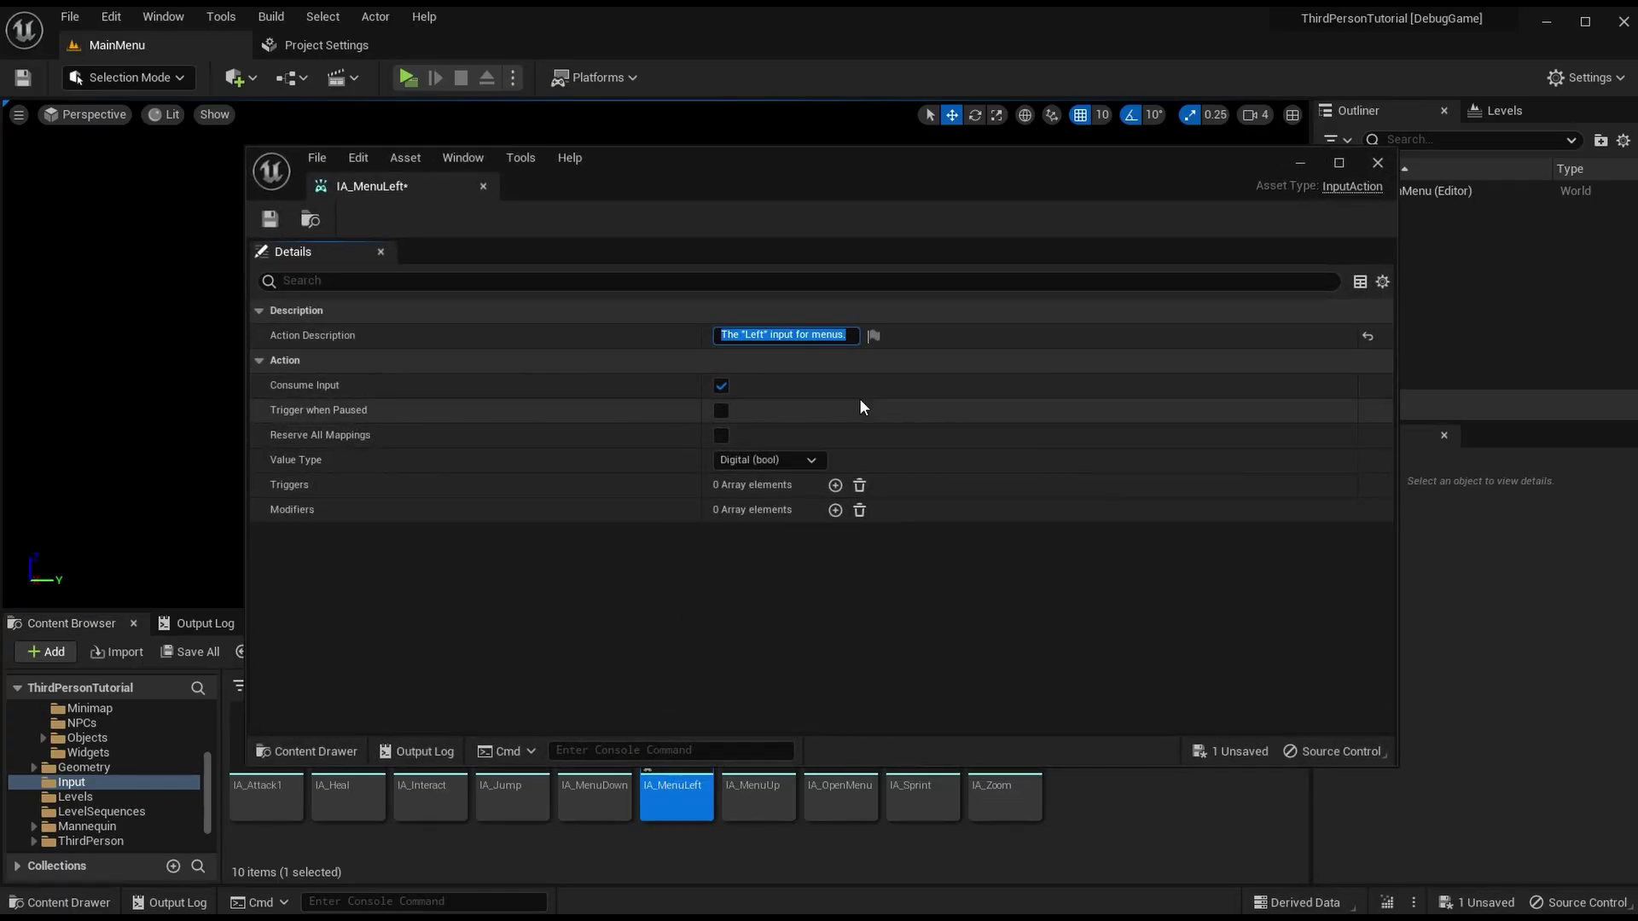
{"action": "left_click", "coordinate": [270, 219]}
{"action": "left_click", "coordinate": [481, 187]}
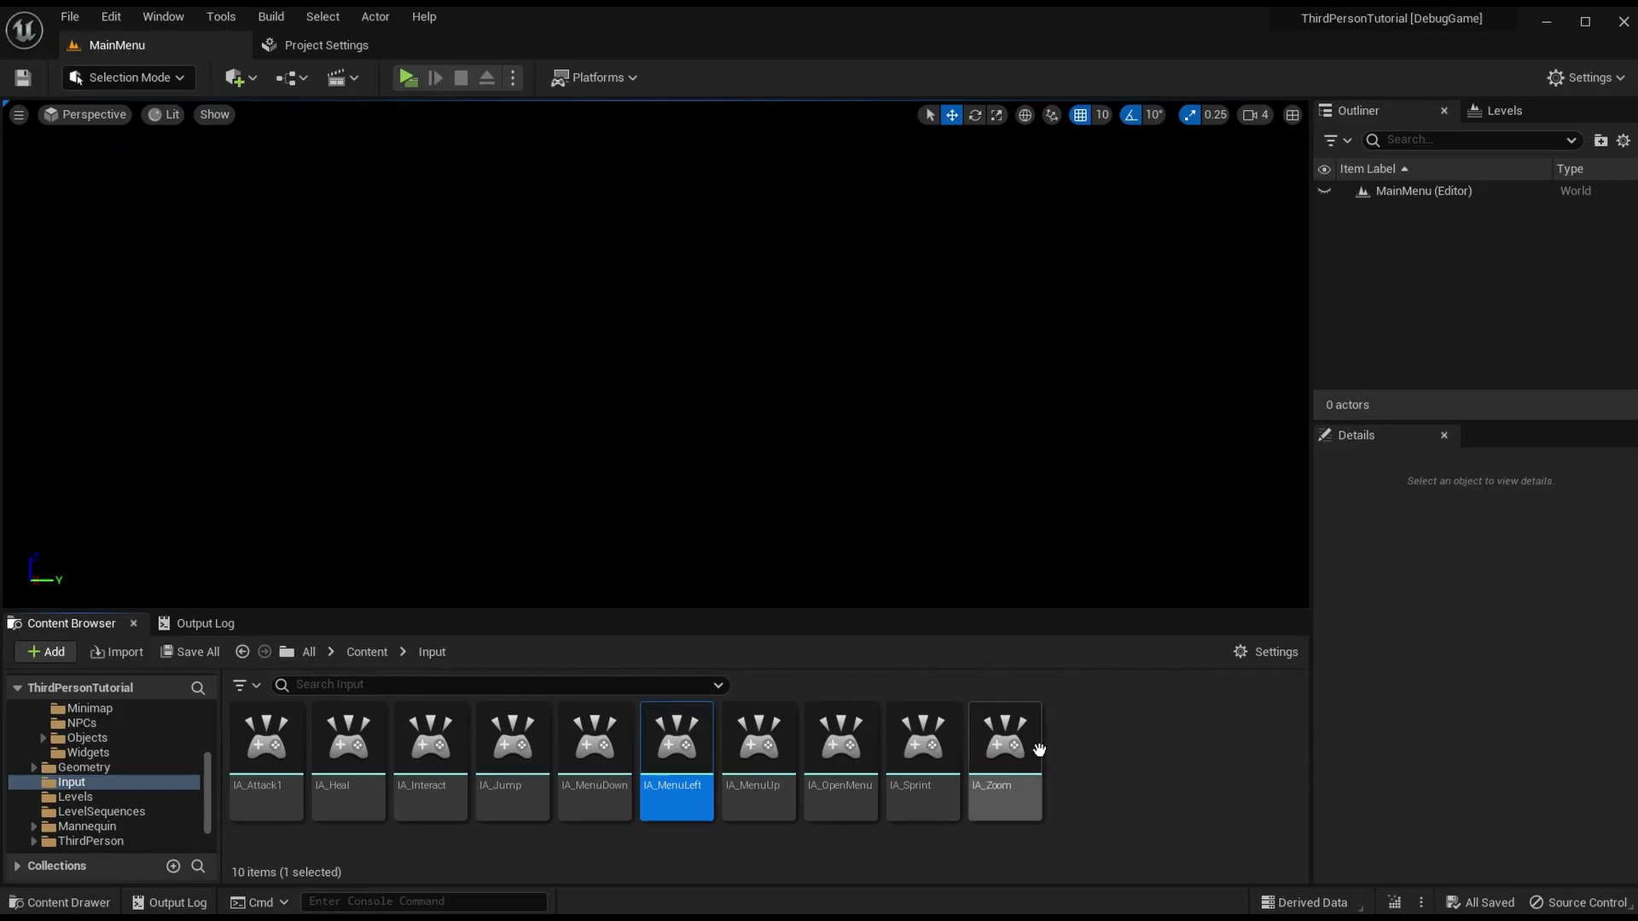
Step: Paste another copy of IA_MenuUp and set the copy's Action Description to 'The "Right" input for menus.'
{"action": "left_click", "coordinate": [1073, 766]}
{"action": "key", "text": "ctrl+v"}
{"action": "double_click", "coordinate": [1073, 766]}
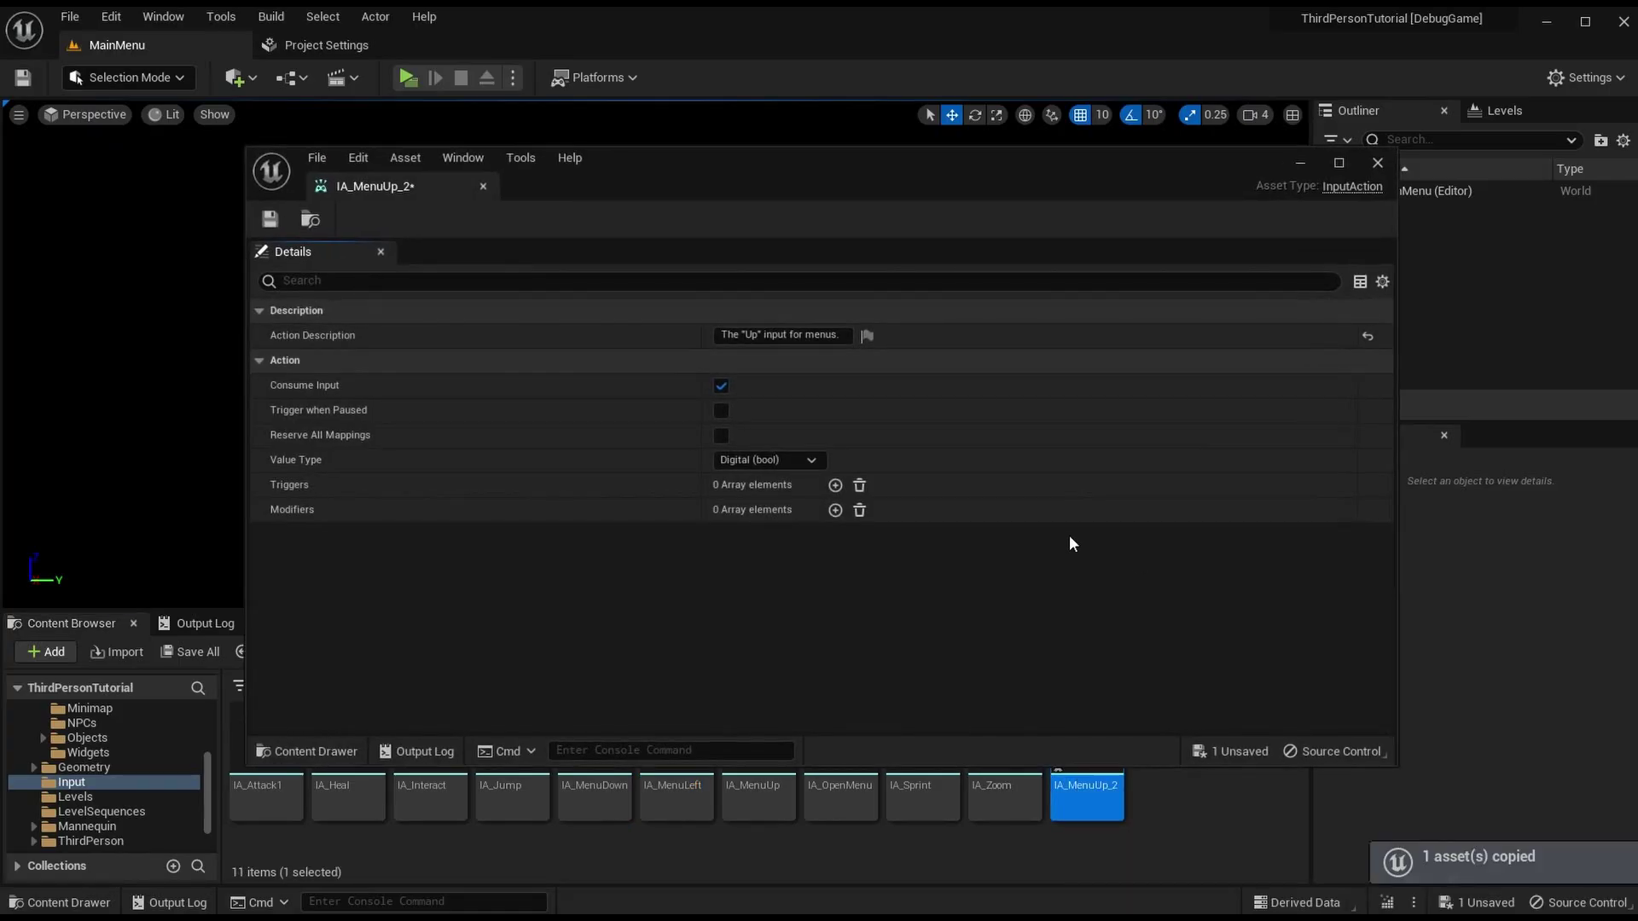
{"action": "double_click", "coordinate": [745, 335]}
{"action": "type", "text": "Right"}
{"action": "key", "text": "Return"}
{"action": "left_click", "coordinate": [1378, 162]}
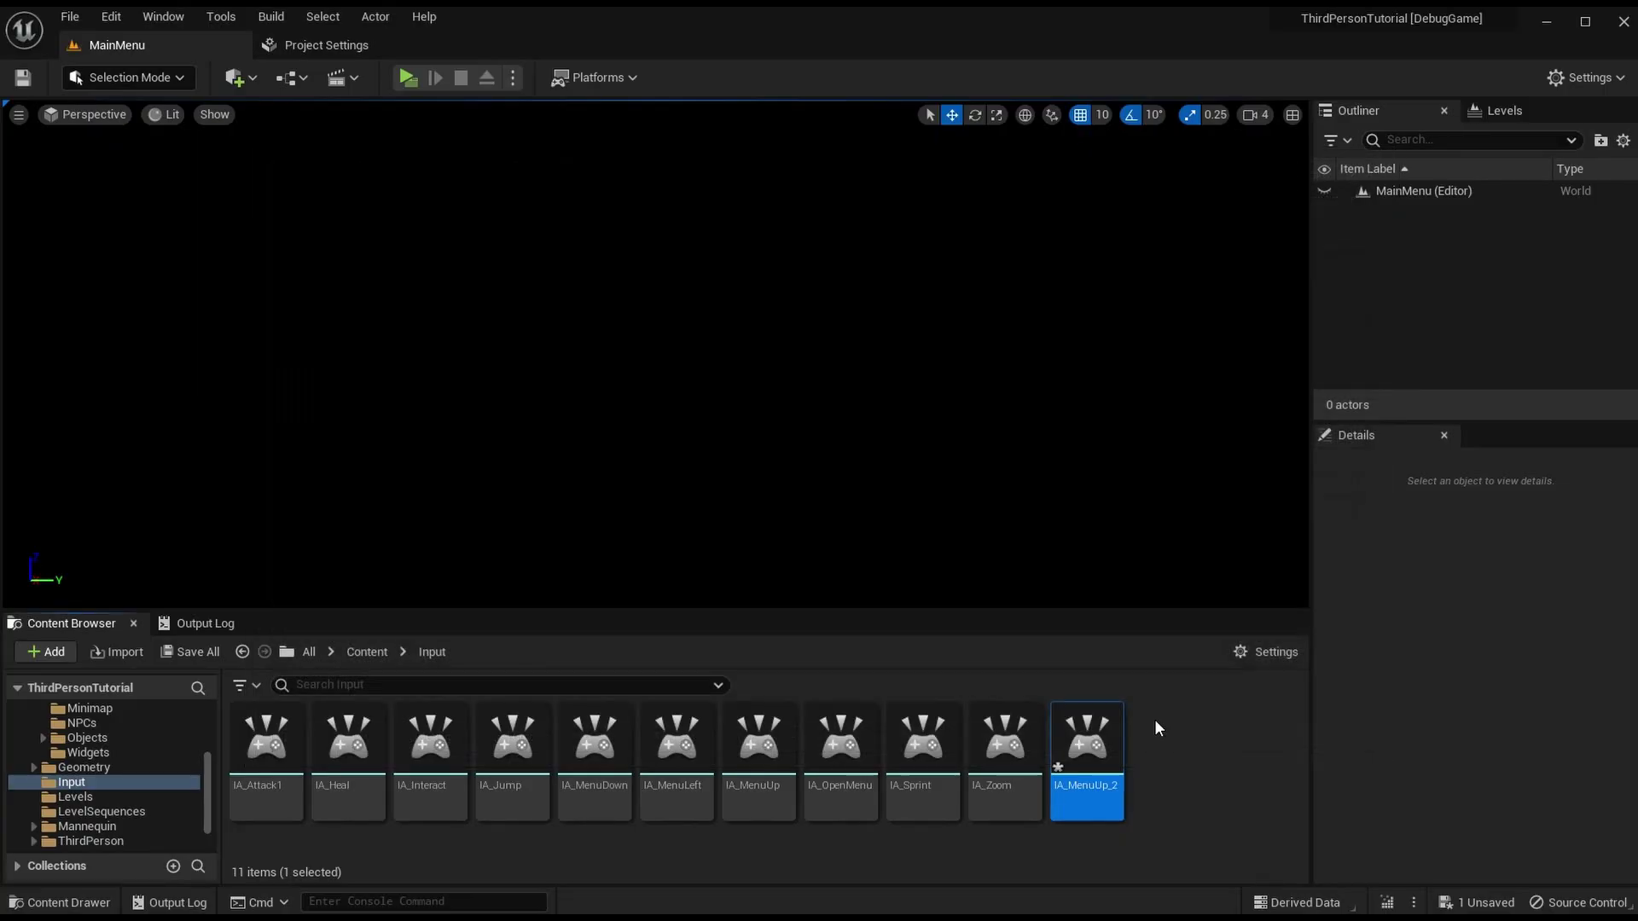
Step: Rename the new copy of IA_MenuUp to IA_MenuRight
{"action": "key", "text": "F2"}
{"action": "key", "text": "End"}
{"action": "key", "text": "BackSpace"}
{"action": "key", "text": "BackSpace"}
{"action": "key", "text": "BackSpace"}
{"action": "key", "text": "BackSpace"}
{"action": "type", "text": "Right"}
{"action": "key", "text": "Return"}
{"action": "left_click", "coordinate": [1147, 776]}
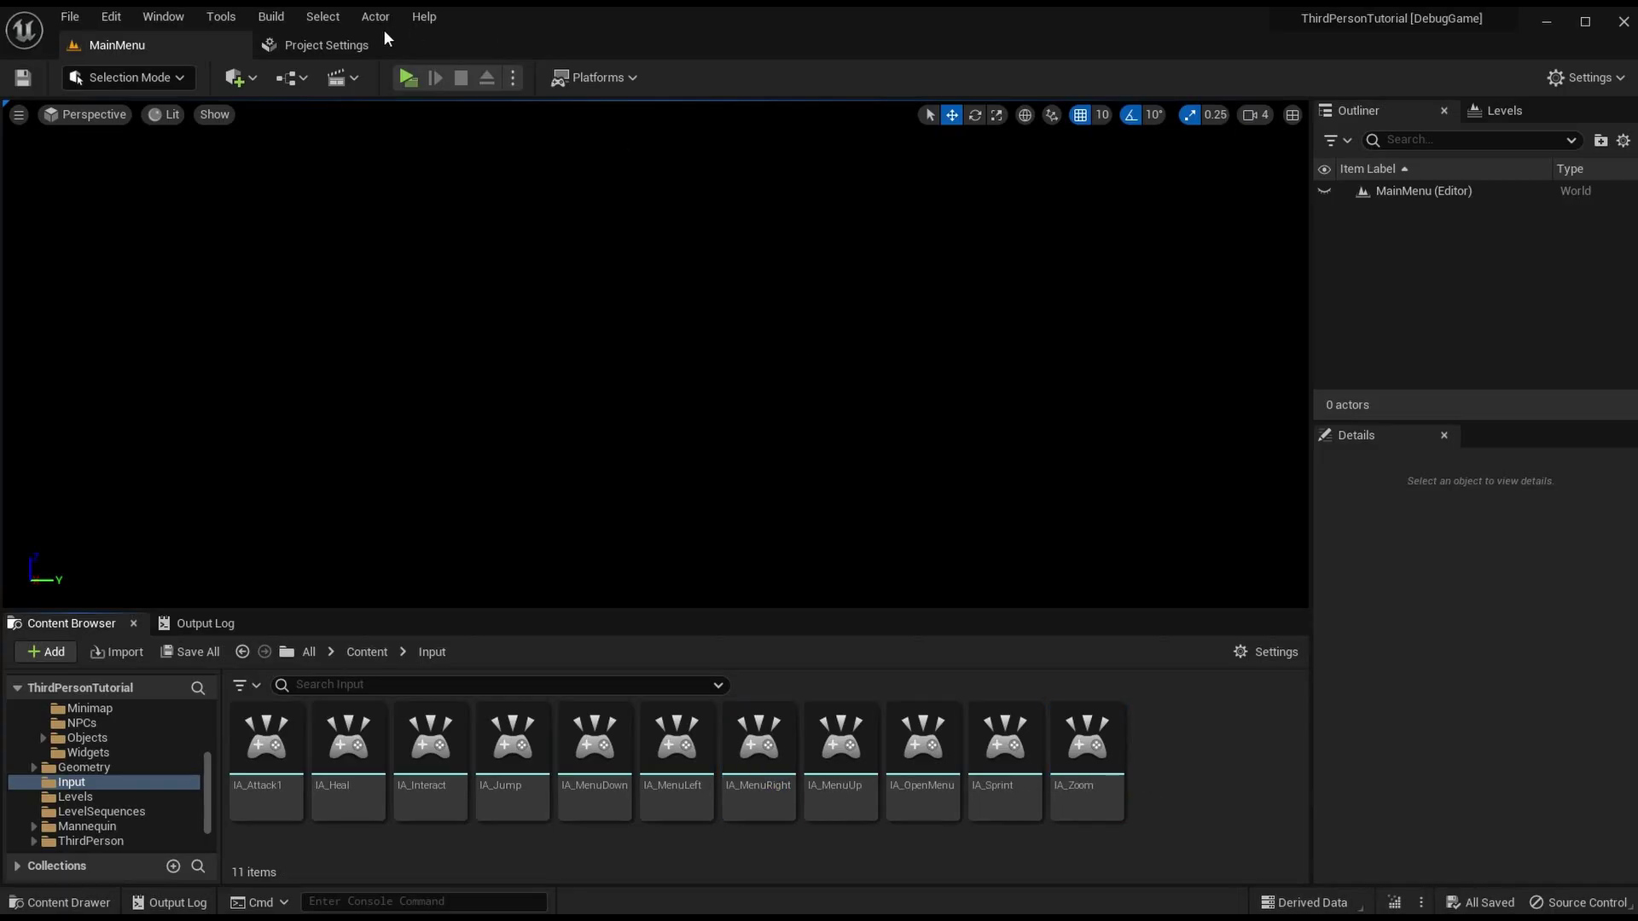
Step: Check the MenuConfirm and MenuBack mappings, then paste a copy of IA_MenuUp and name it IA_MenuConfirm
{"action": "left_click", "coordinate": [415, 35]}
{"action": "left_click", "coordinate": [457, 325]}
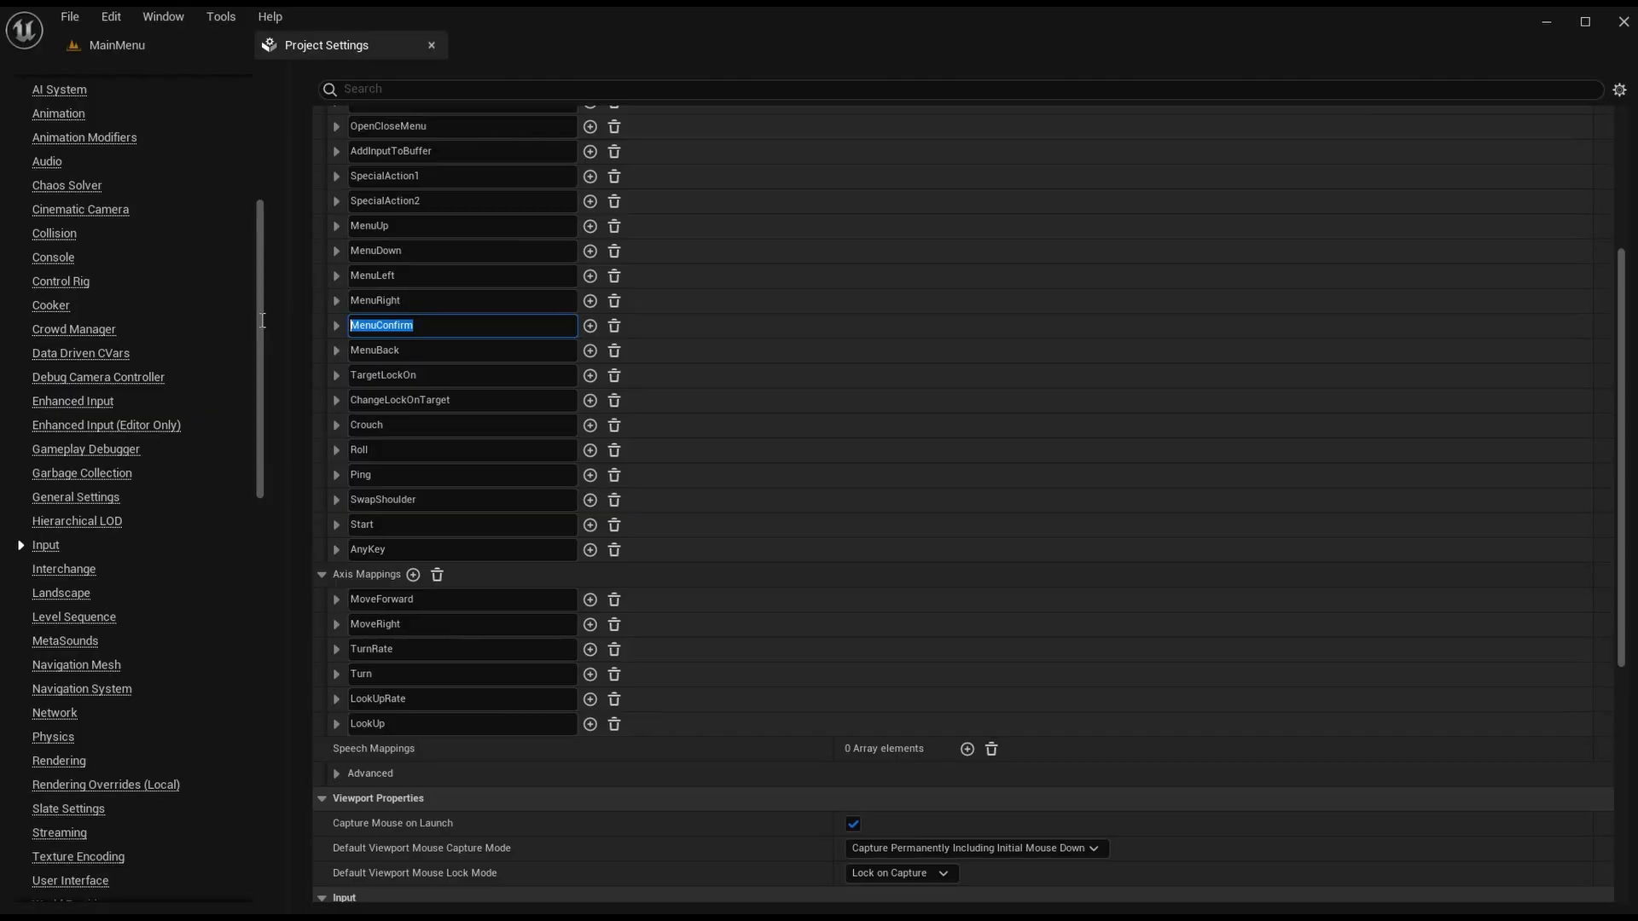
{"action": "left_click", "coordinate": [465, 350]}
{"action": "key", "text": "ctrl+a"}
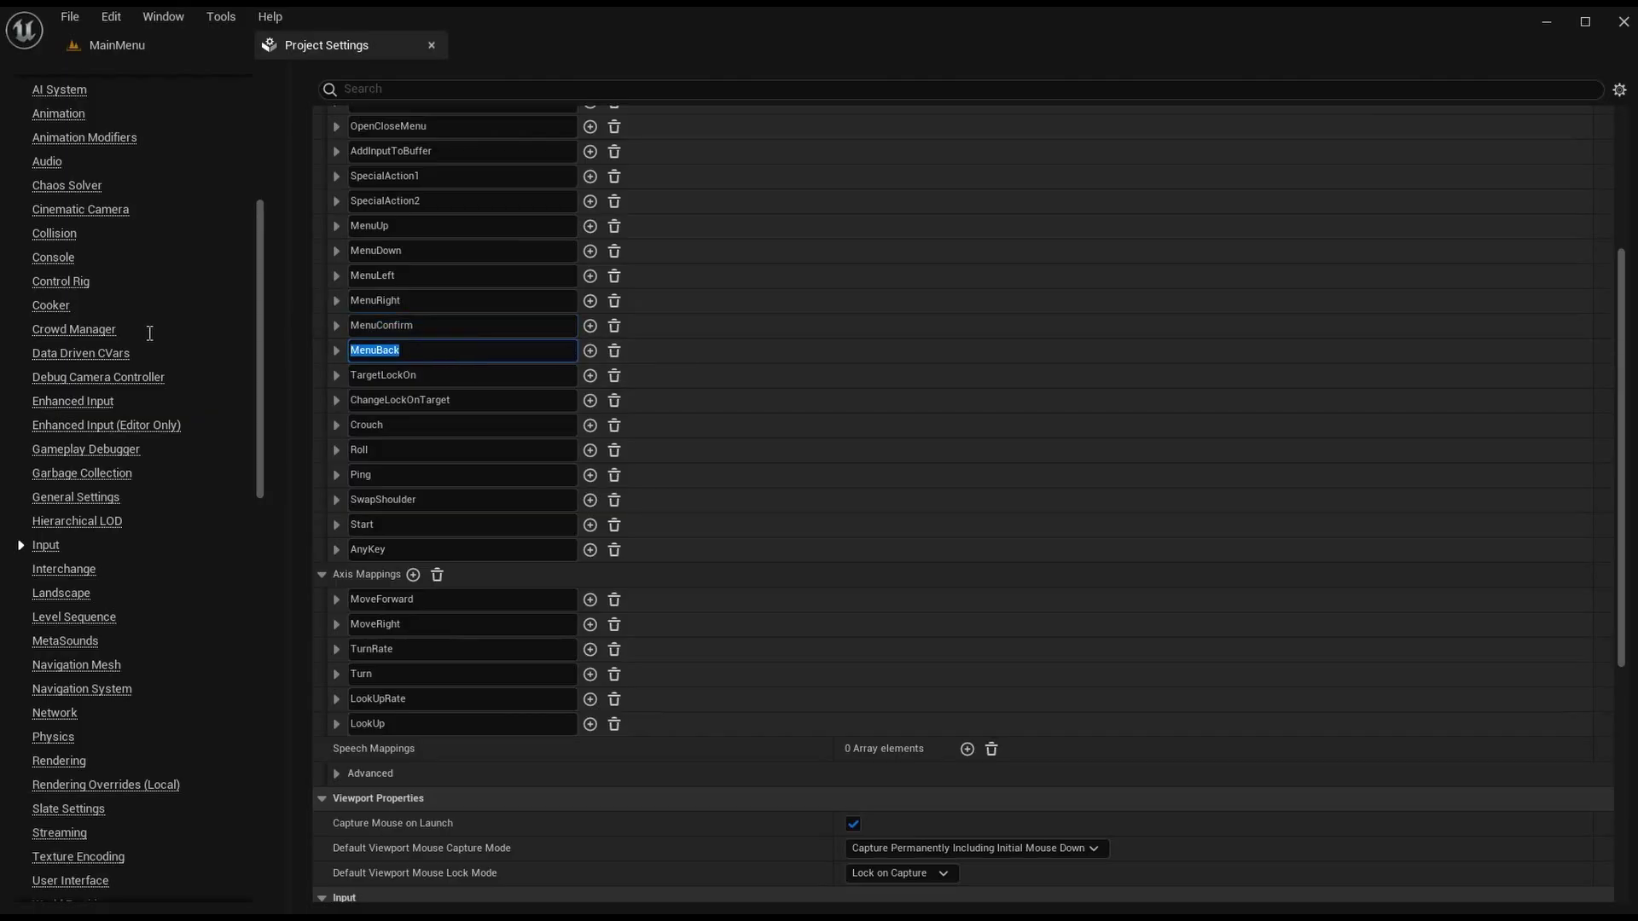
{"action": "left_click", "coordinate": [147, 47]}
{"action": "key", "text": "ctrl+v"}
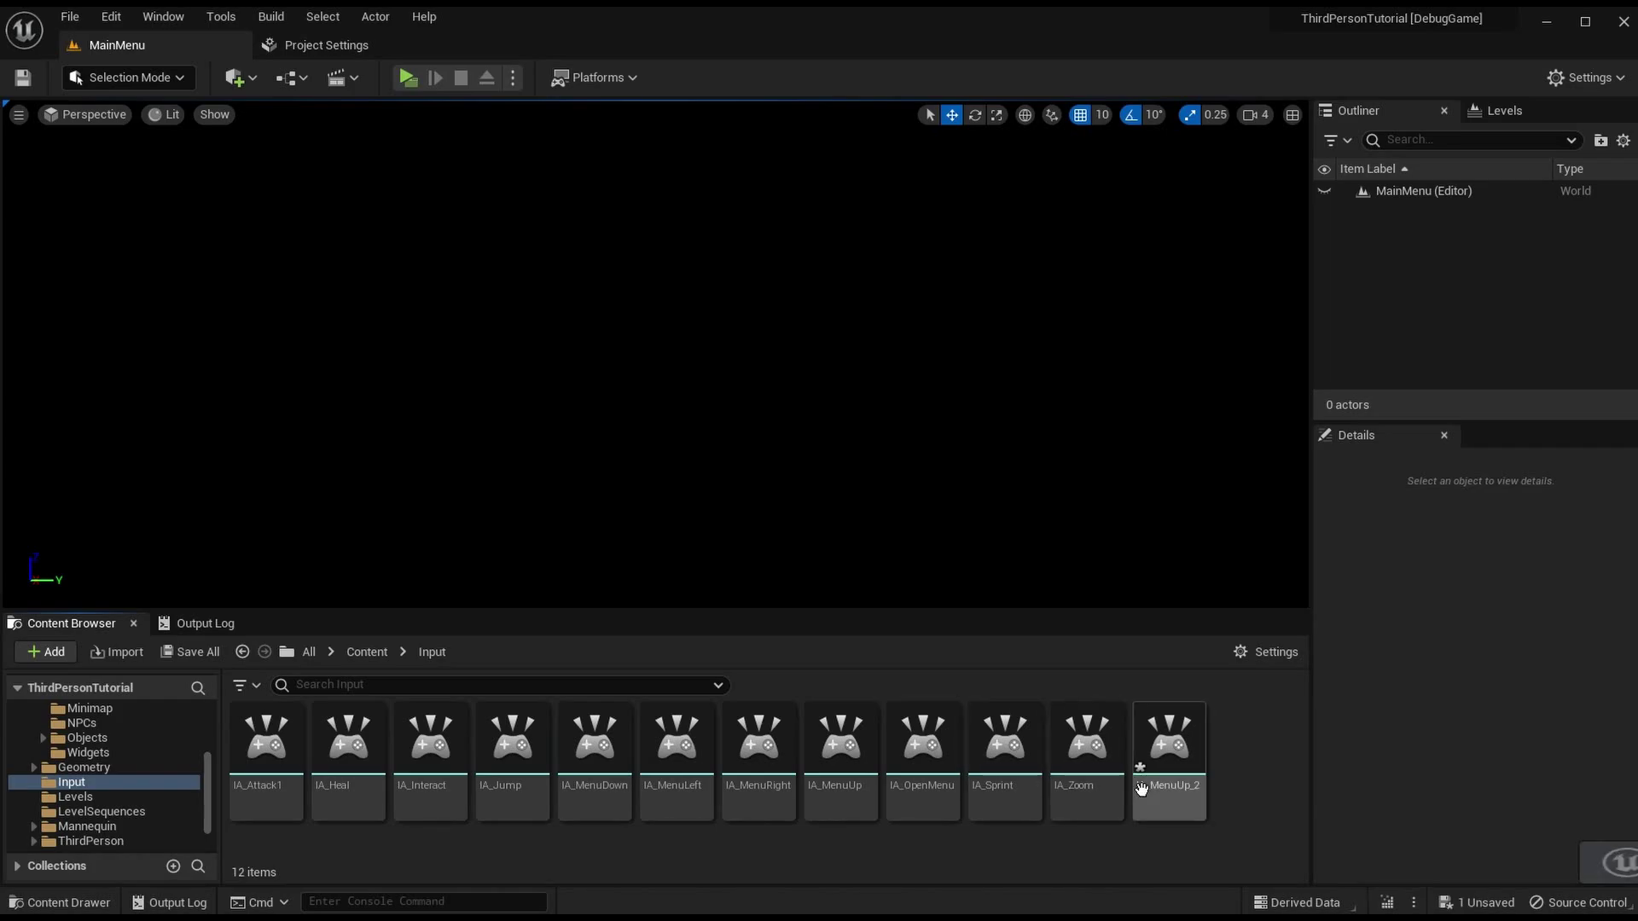
{"action": "right_click", "coordinate": [1173, 754]}
{"action": "left_click", "coordinate": [1314, 407]}
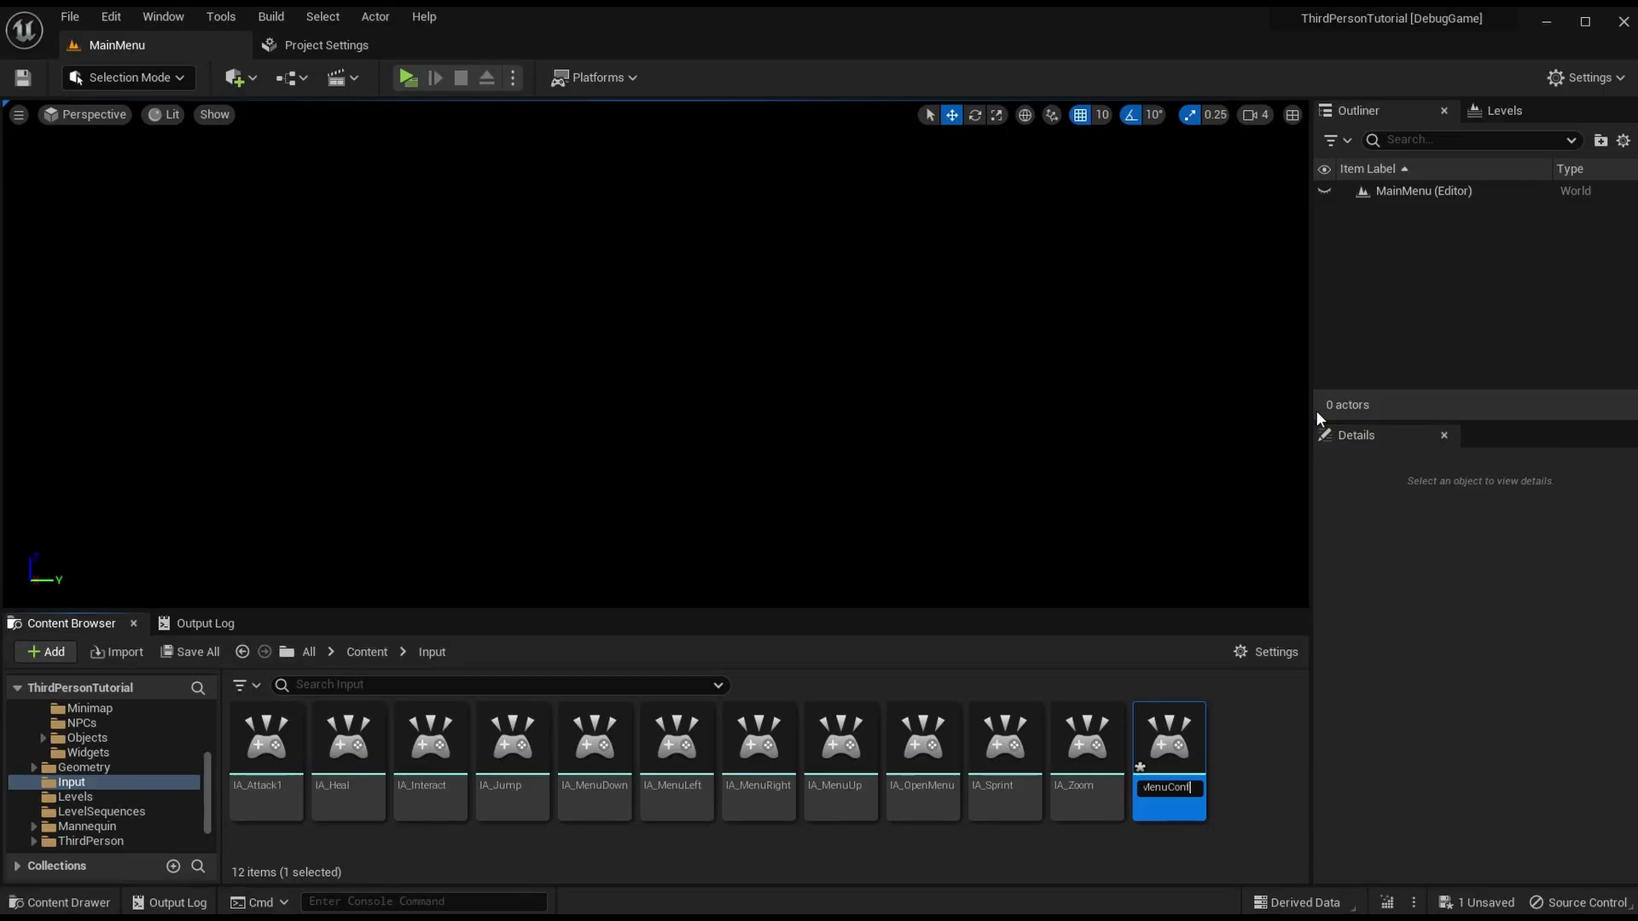
{"action": "key", "text": "Return"}
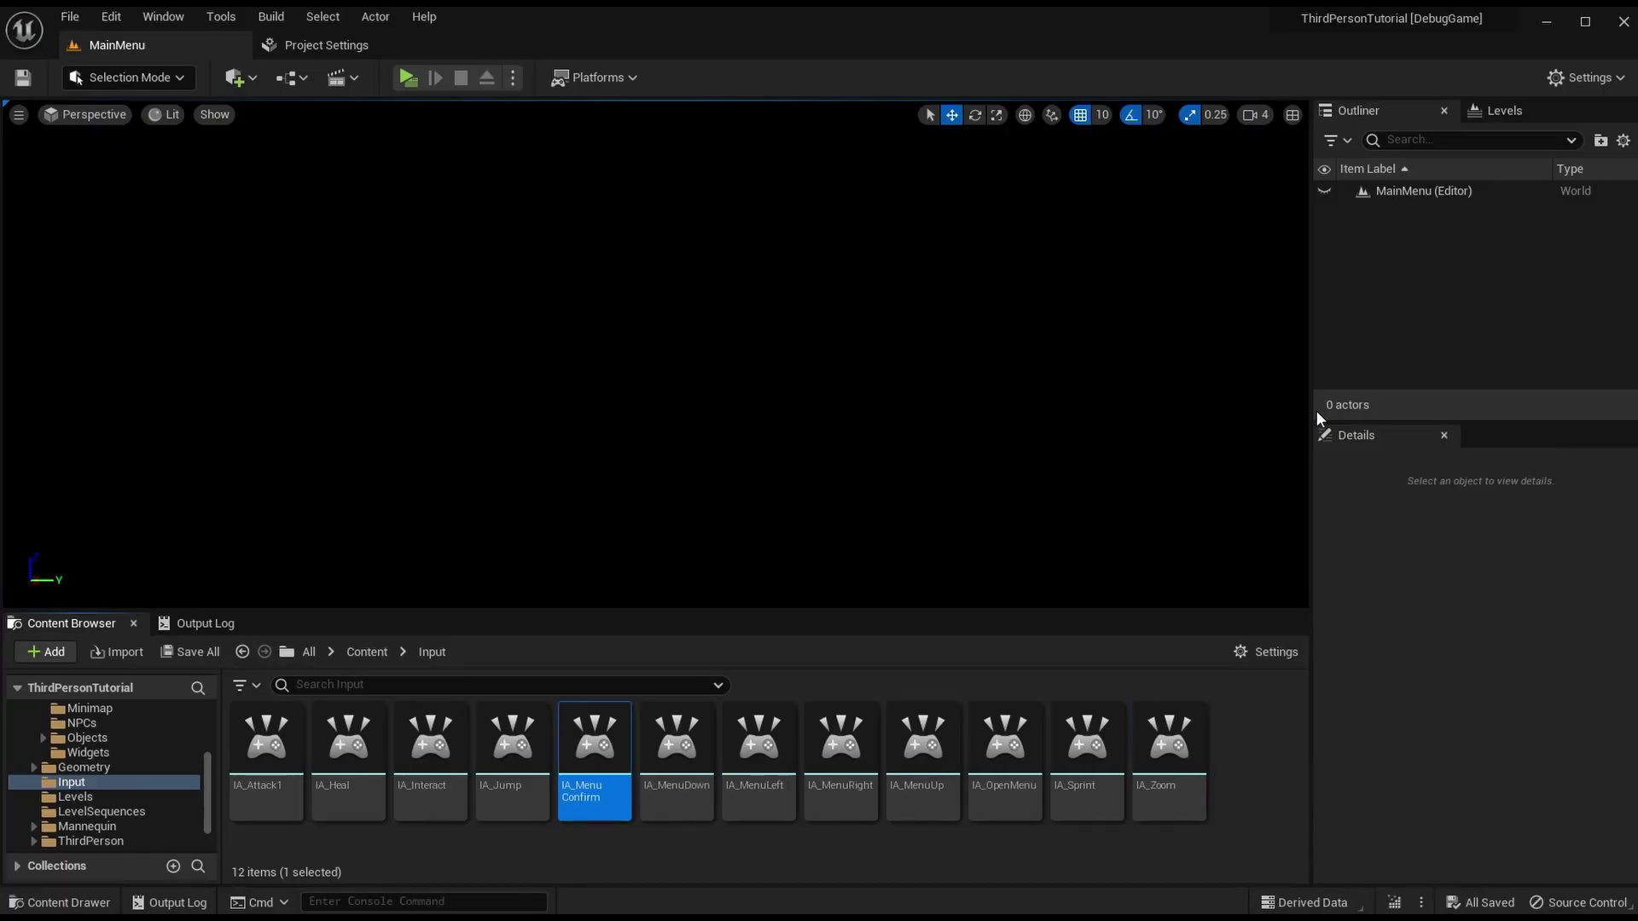
Step: Set IA_MenuConfirm's Action Description to 'The "Confirm" input for menus.', save the asset and close its editor
{"action": "double_click", "coordinate": [595, 743]}
{"action": "double_click", "coordinate": [777, 333]}
{"action": "type", "text": "Confi"}
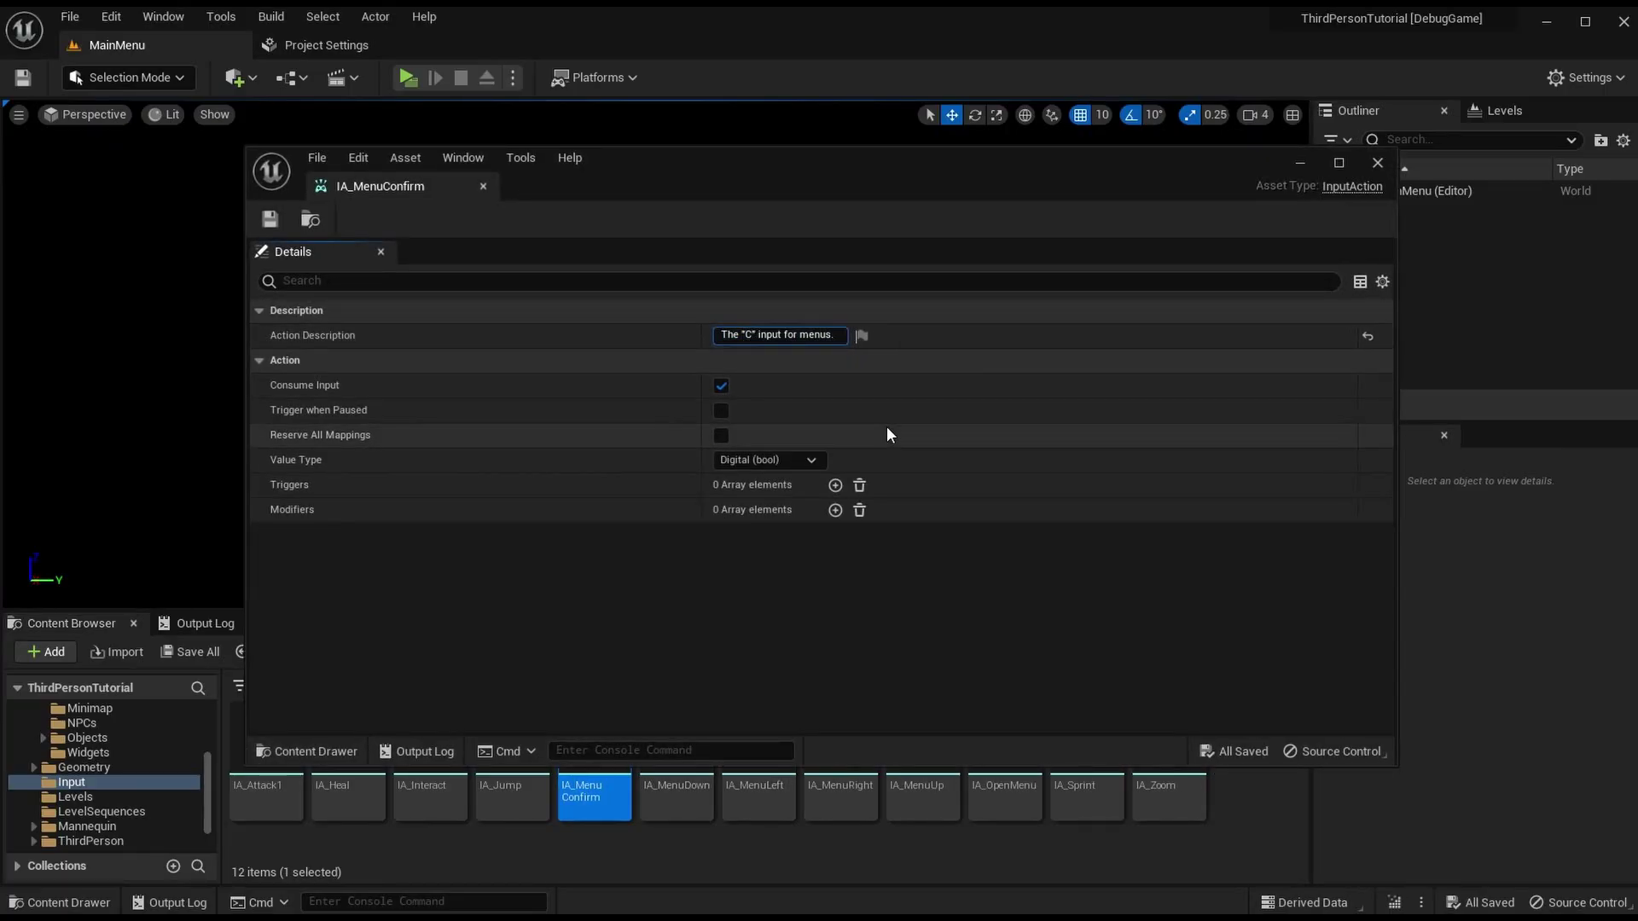
{"action": "type", "text": "rm"}
{"action": "key", "text": "Return"}
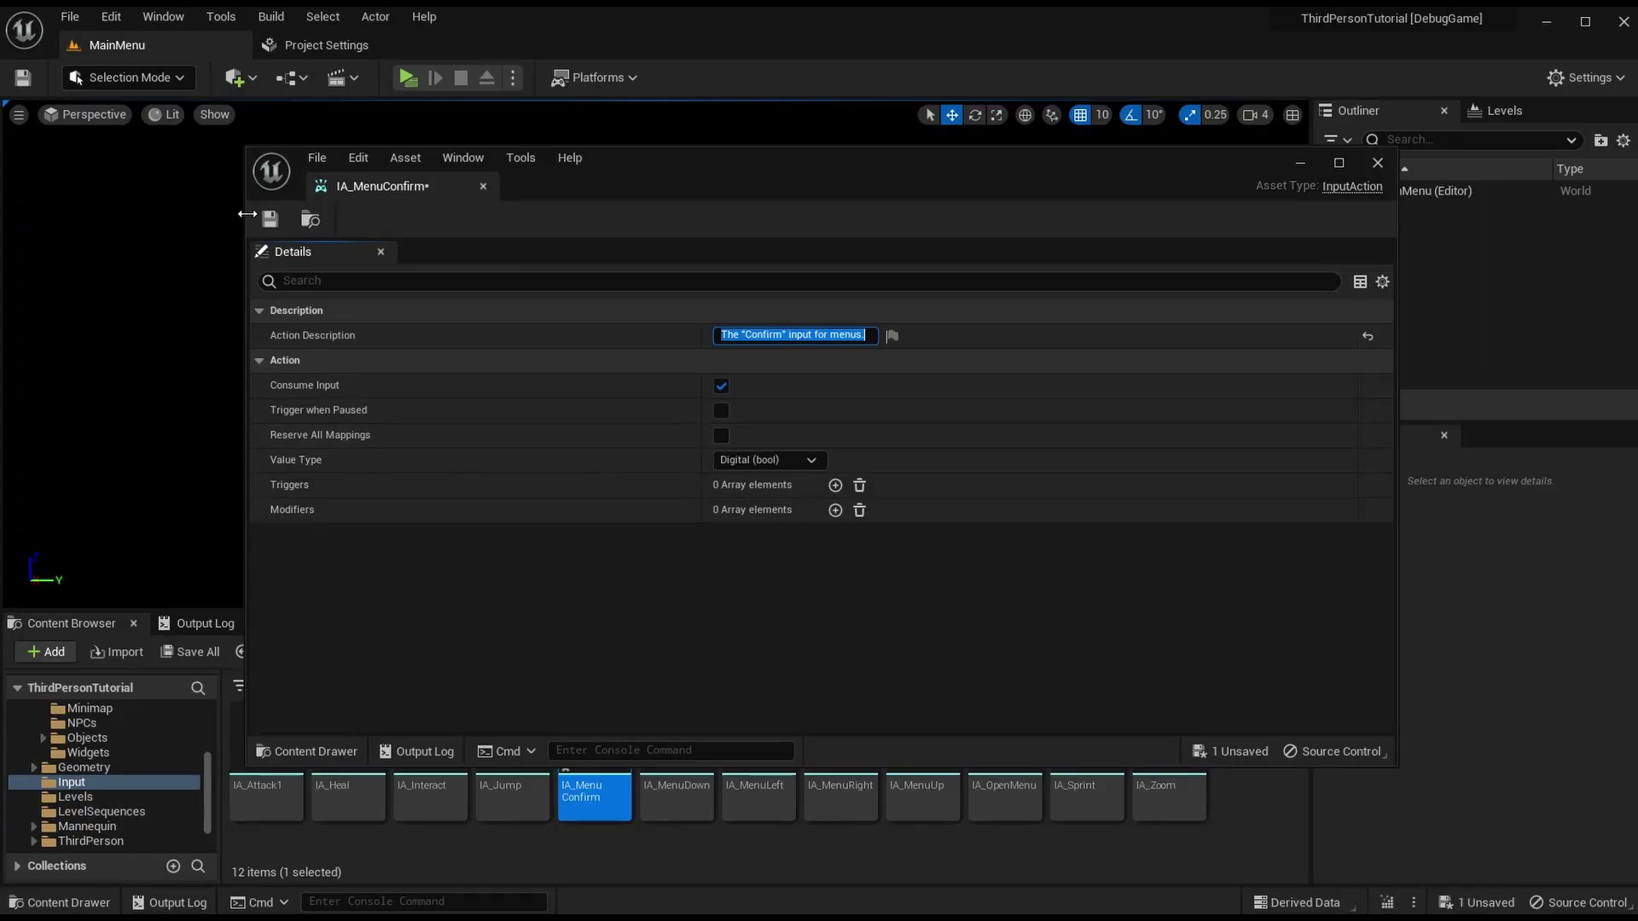
{"action": "left_click", "coordinate": [484, 186]}
Step: Paste another copy of IA_MenuUp into the Input folder and name it IA_MenuBack
{"action": "left_click", "coordinate": [1243, 765]}
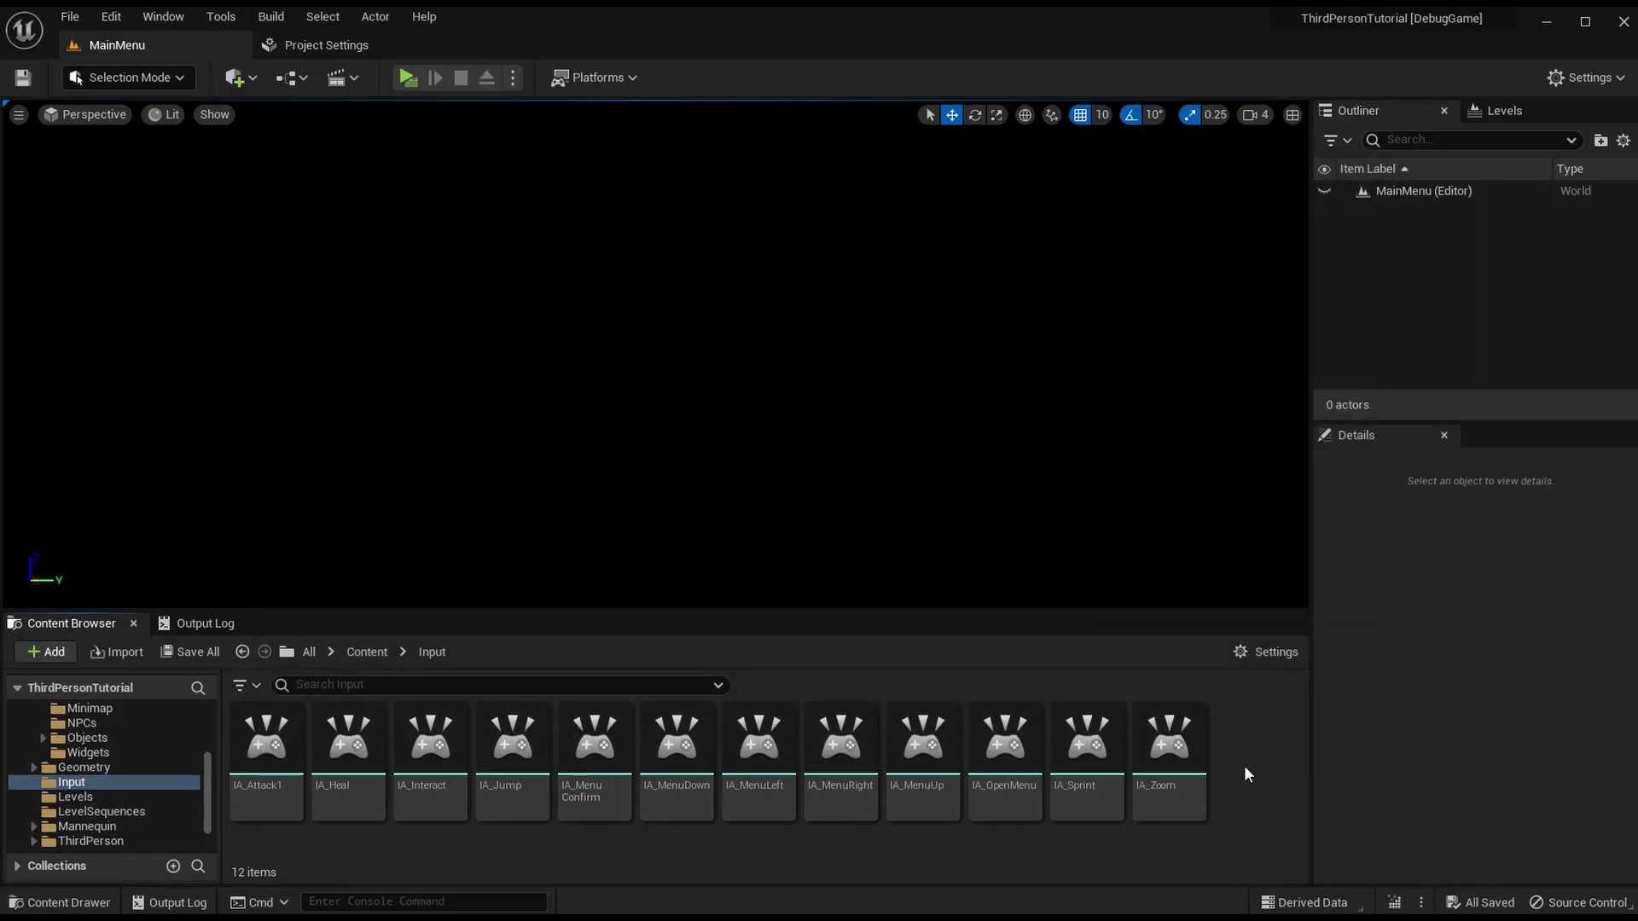
{"action": "key", "text": "ctrl+v"}
{"action": "right_click", "coordinate": [1246, 761]}
{"action": "left_click", "coordinate": [1365, 401]}
{"action": "type", "text": "IA_Menu"}
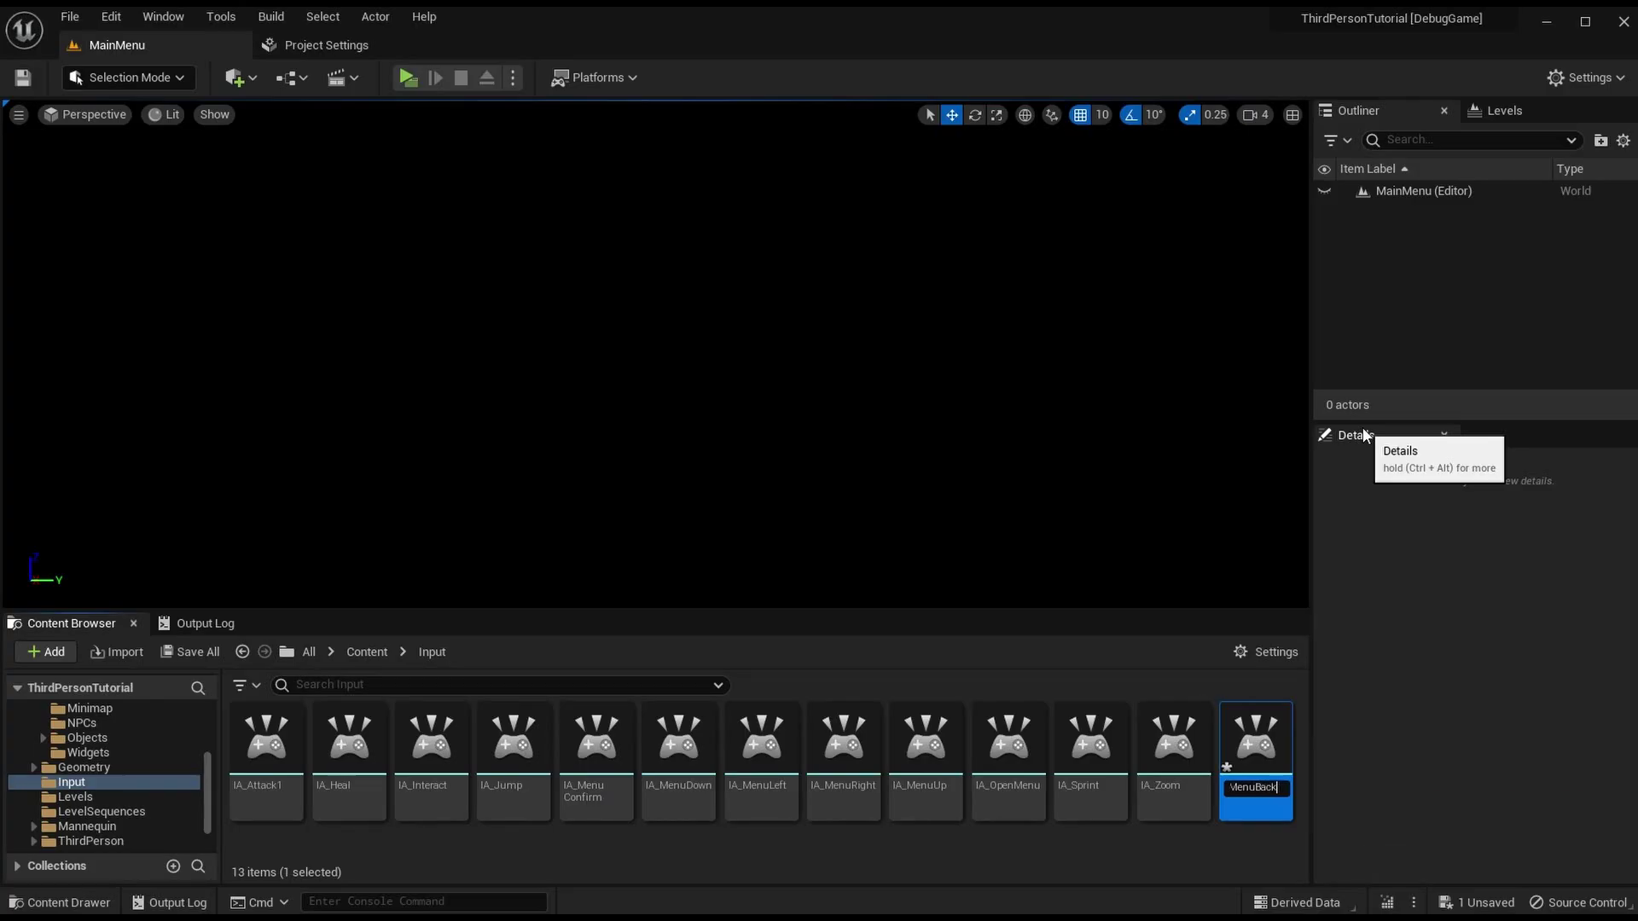
{"action": "key", "text": "Return"}
Step: Set IA_MenuBack's Action Description to 'The "Back" input for menus.', save the asset and close its editor
{"action": "double_click", "coordinate": [621, 742]}
{"action": "double_click", "coordinate": [746, 334]}
{"action": "type", "text": "Back"}
{"action": "key", "text": "Return"}
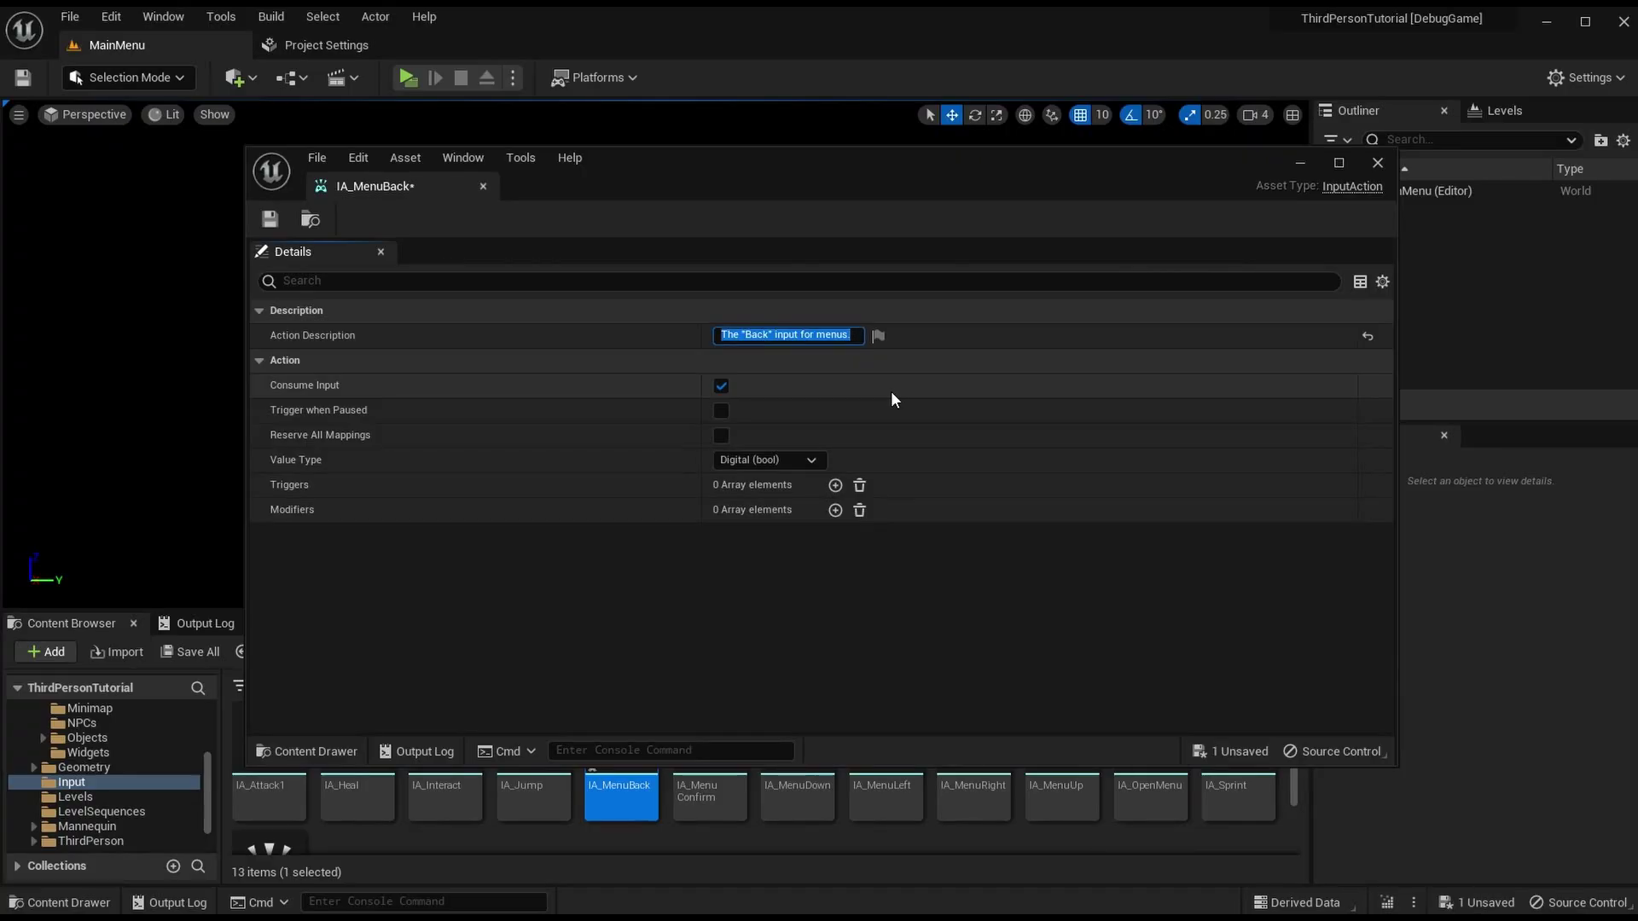
{"action": "left_click", "coordinate": [270, 220]}
{"action": "left_click", "coordinate": [611, 811]}
{"action": "scroll", "coordinate": [612, 827], "scroll_direction": "down", "scroll_amount": 1}
Step: Review the TargetLockOn and ChangeLockOnTarget action mappings in the project settings and return to the Input folder
{"action": "left_click", "coordinate": [350, 45]}
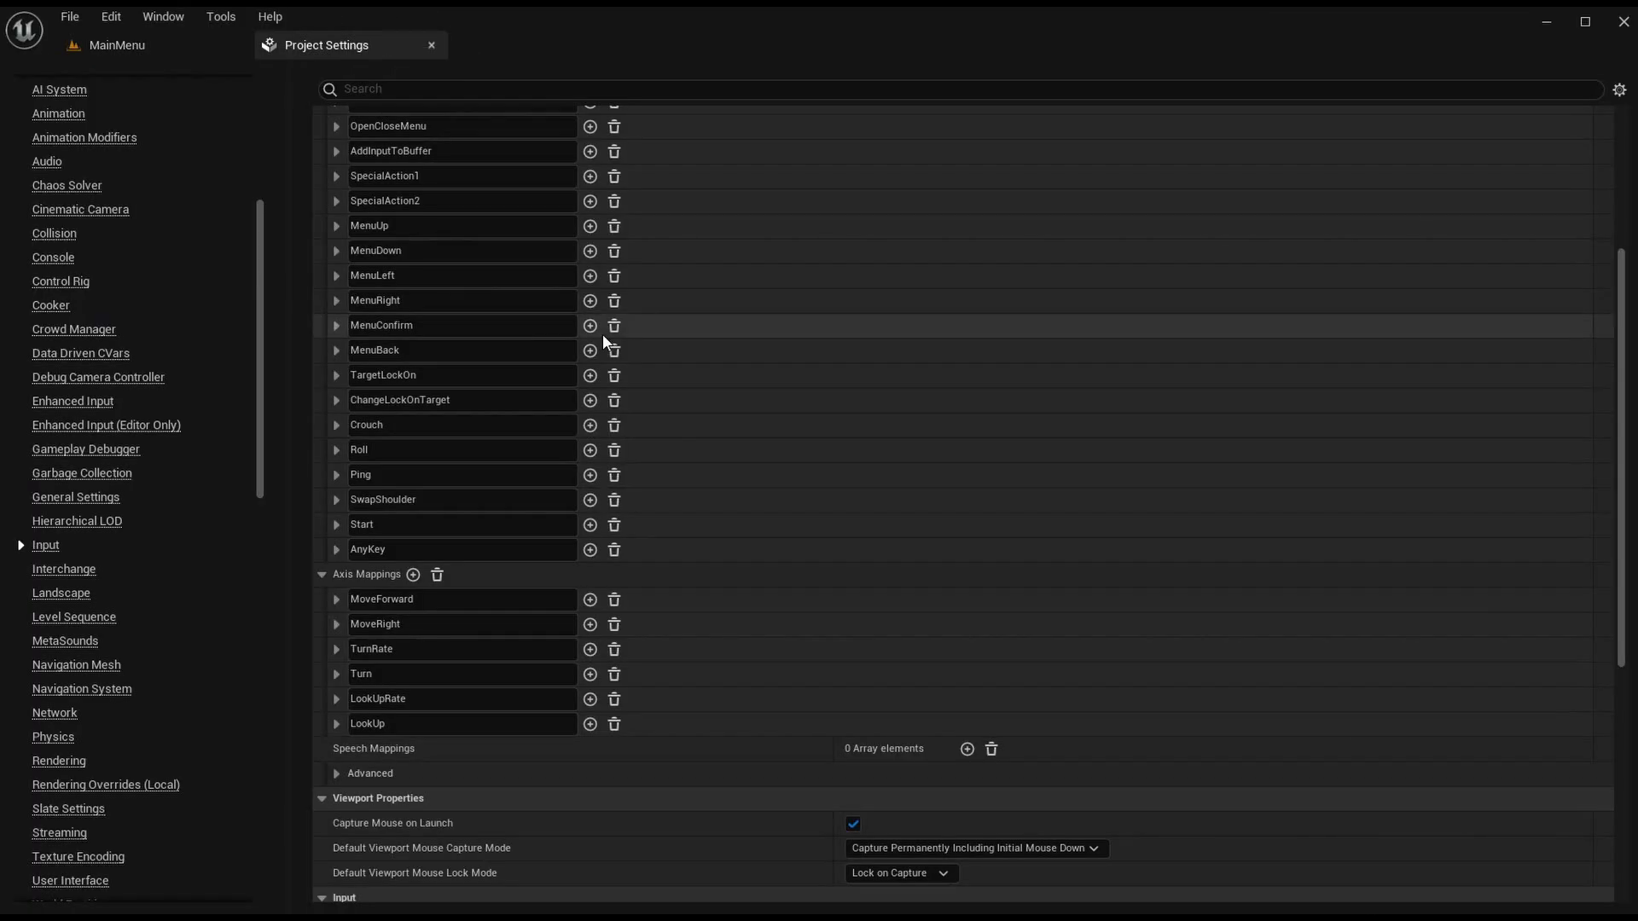
{"action": "left_click", "coordinate": [445, 379]}
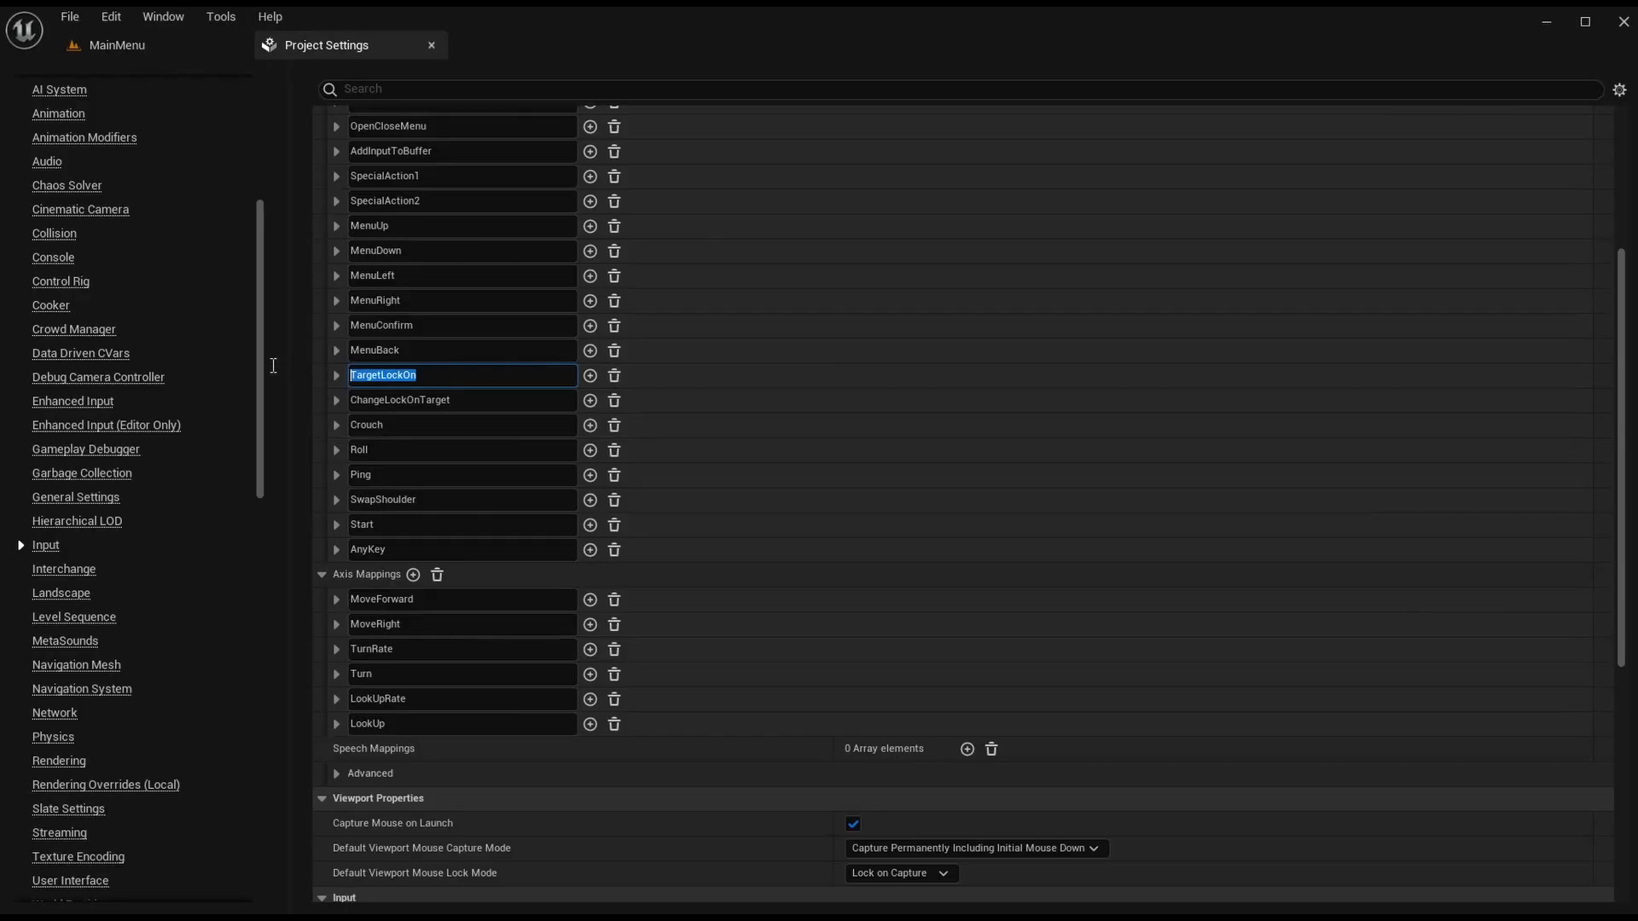
{"action": "left_click", "coordinate": [382, 403]}
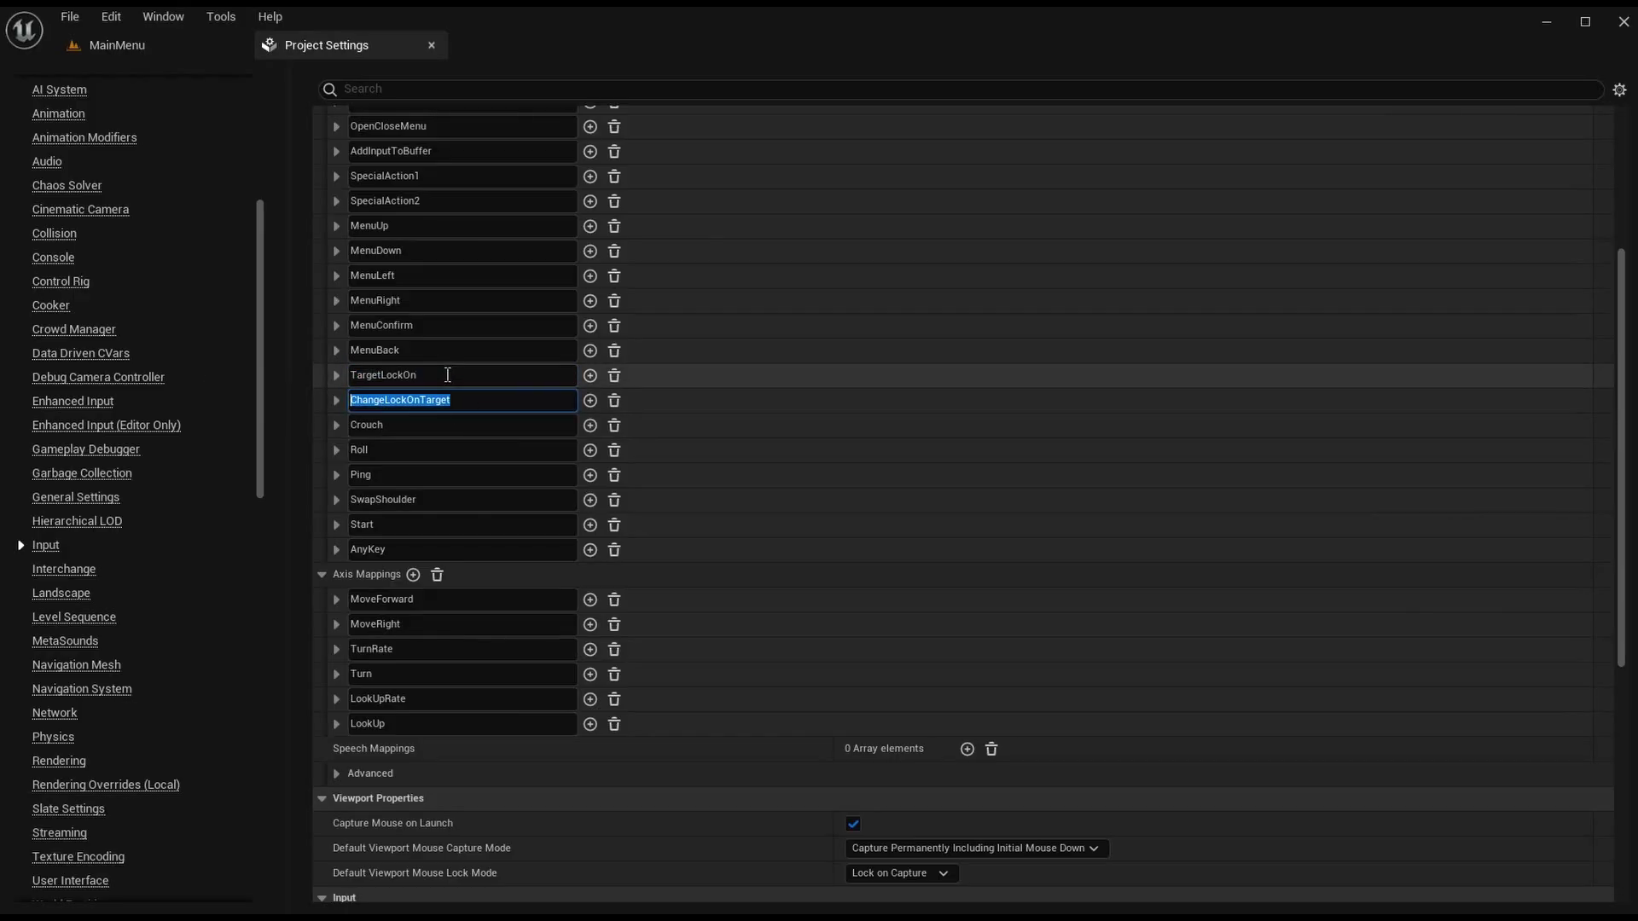
{"action": "left_click", "coordinate": [380, 375]}
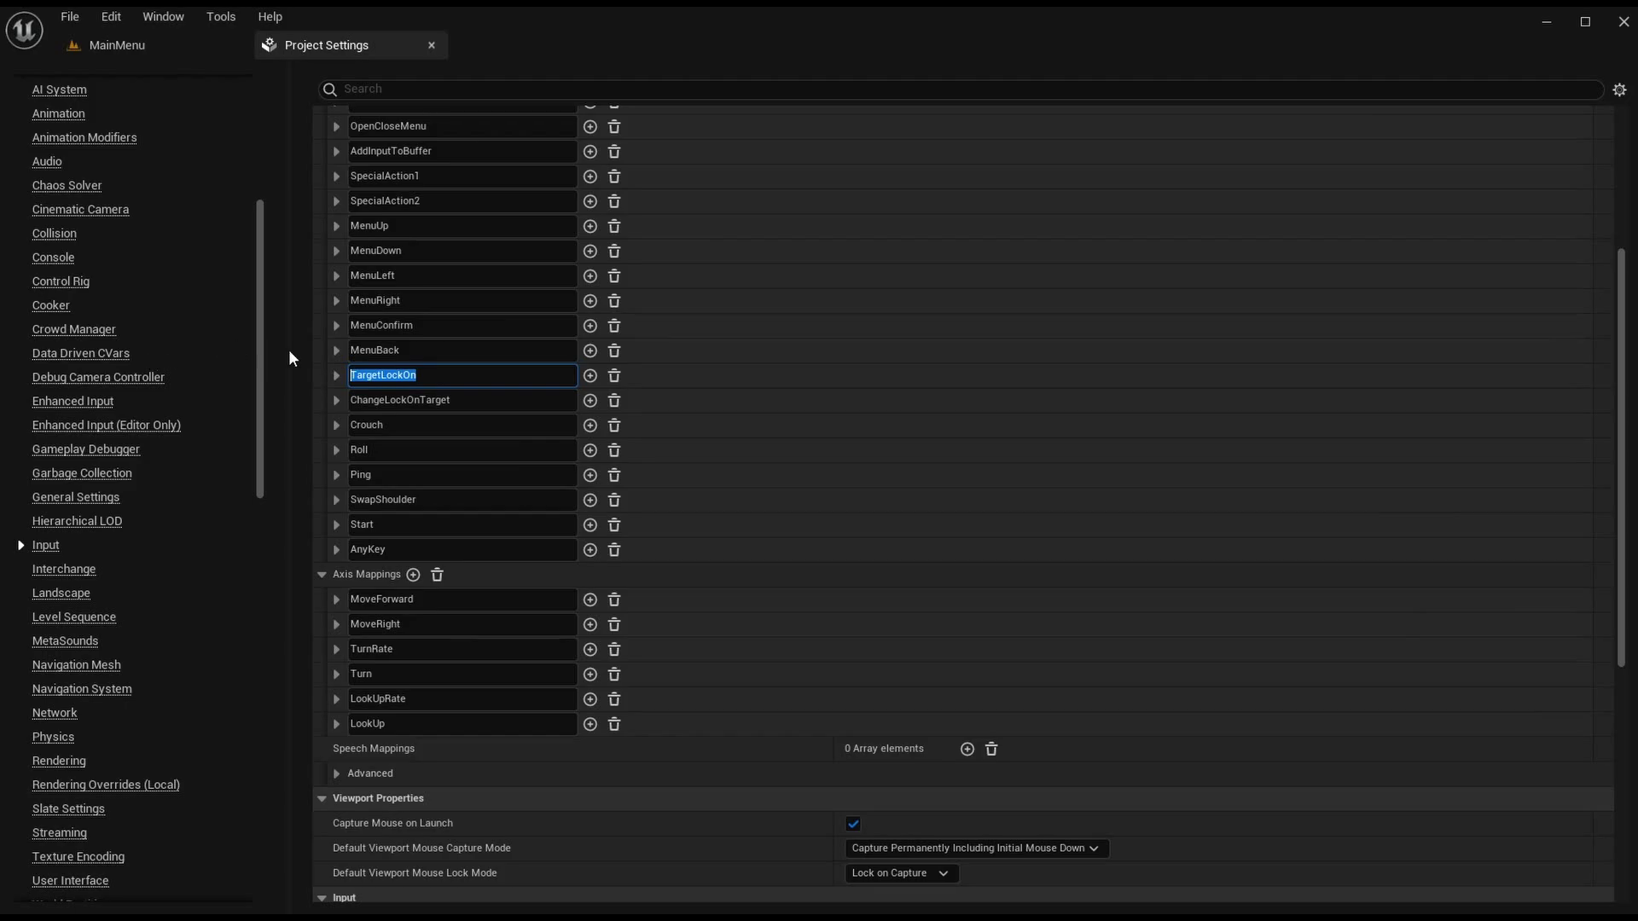
{"action": "left_click", "coordinate": [482, 400]}
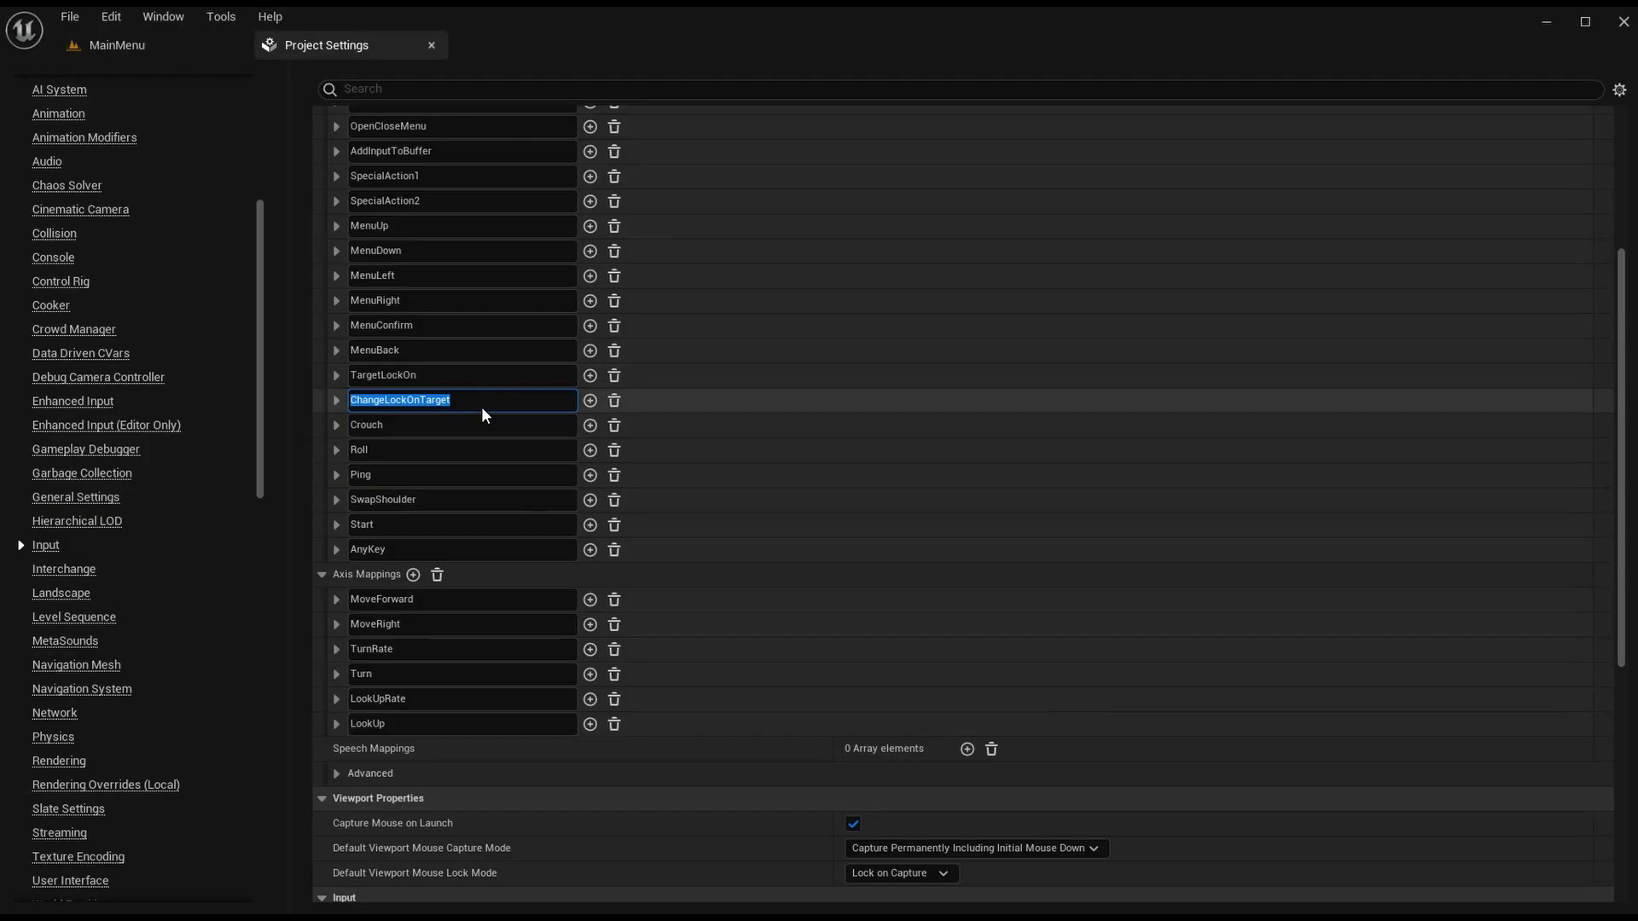
{"action": "left_click_drag", "start_coordinate": [276, 414], "coordinate": [265, 414]}
{"action": "left_click", "coordinate": [119, 45]}
{"action": "scroll", "coordinate": [555, 792], "scroll_direction": "up", "scroll_amount": 2}
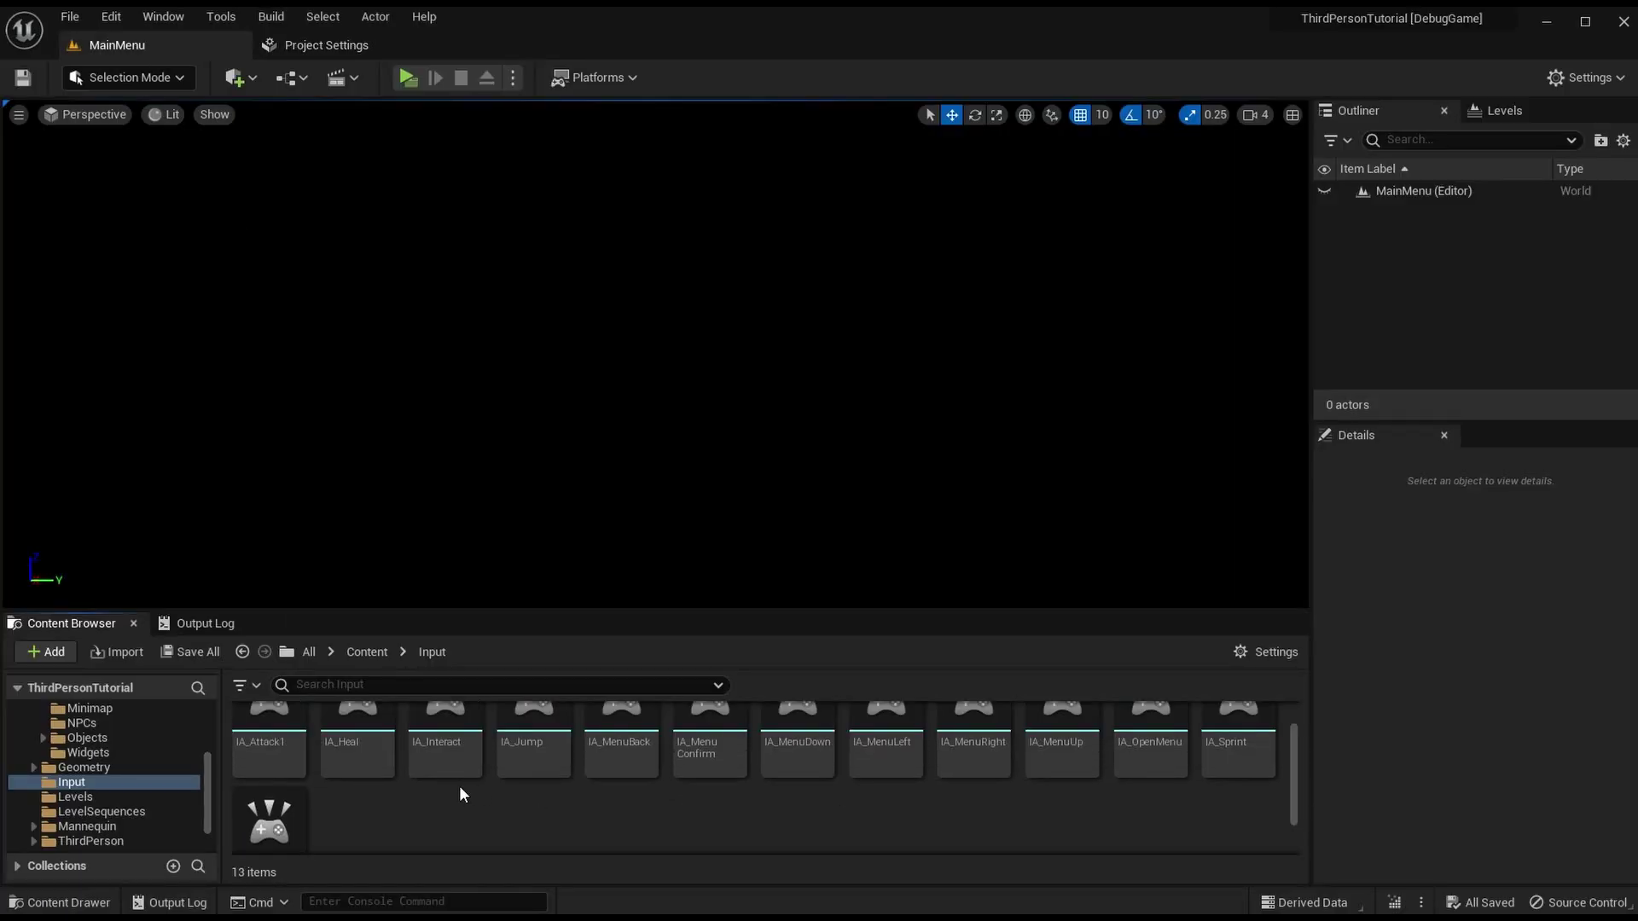
Step: Paste a copy of IA_Attack1 into the Input folder and name it IA_TargetLockOn
{"action": "left_click", "coordinate": [286, 711]}
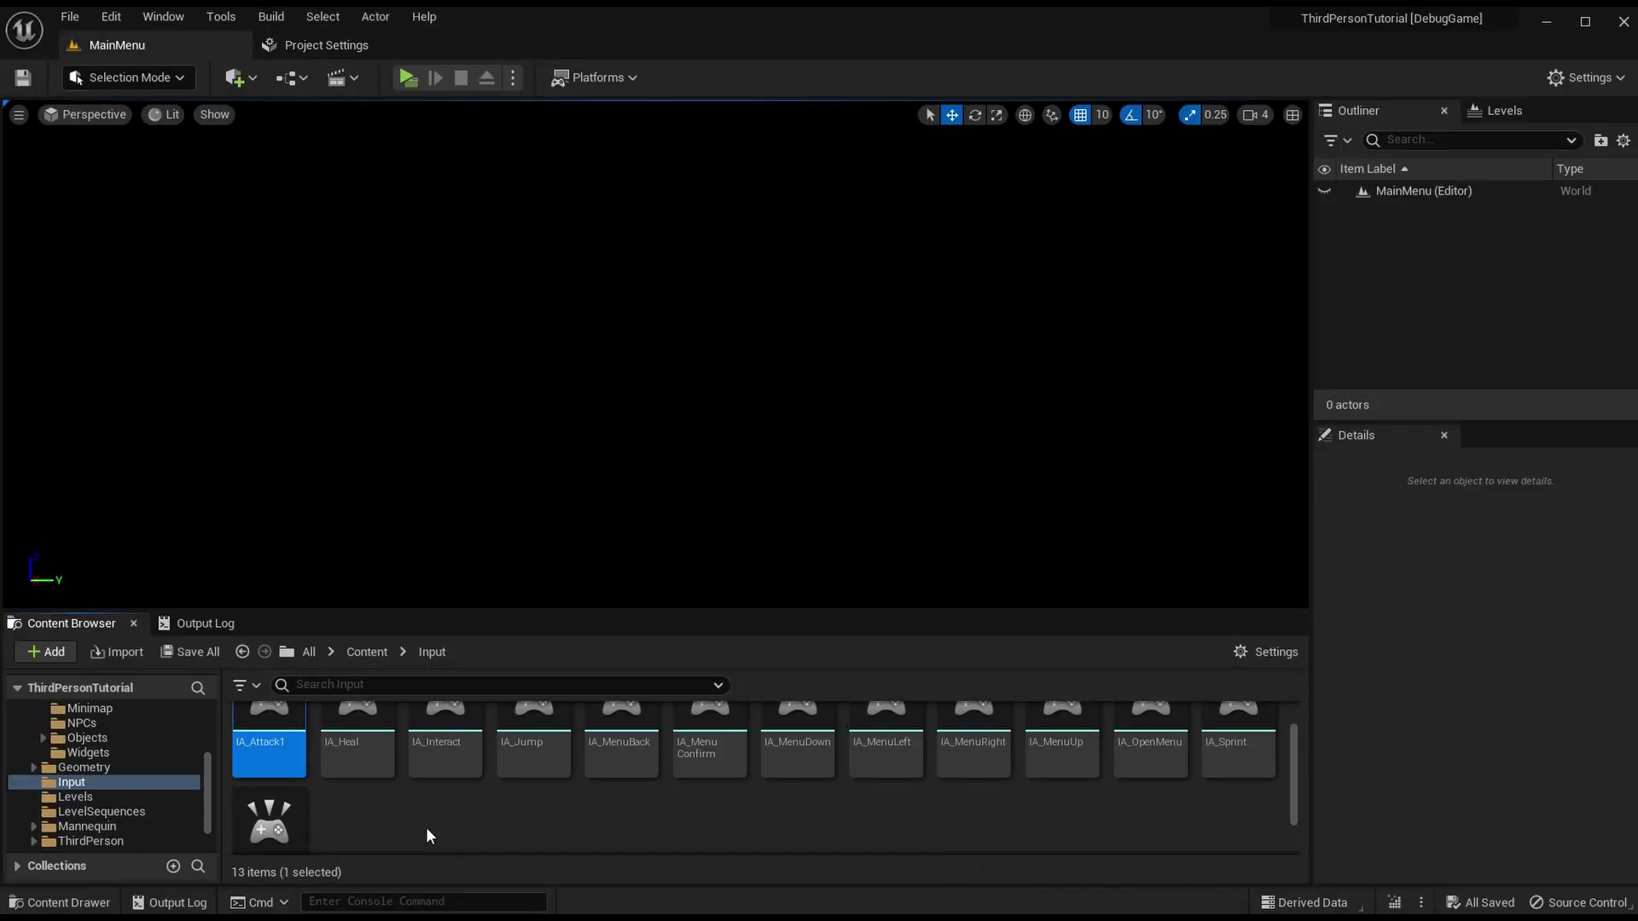
{"action": "scroll", "coordinate": [418, 810], "scroll_direction": "down", "scroll_amount": 2}
{"action": "key", "text": "ctrl+c"}
{"action": "key", "text": "ctrl+v"}
{"action": "right_click", "coordinate": [341, 770]}
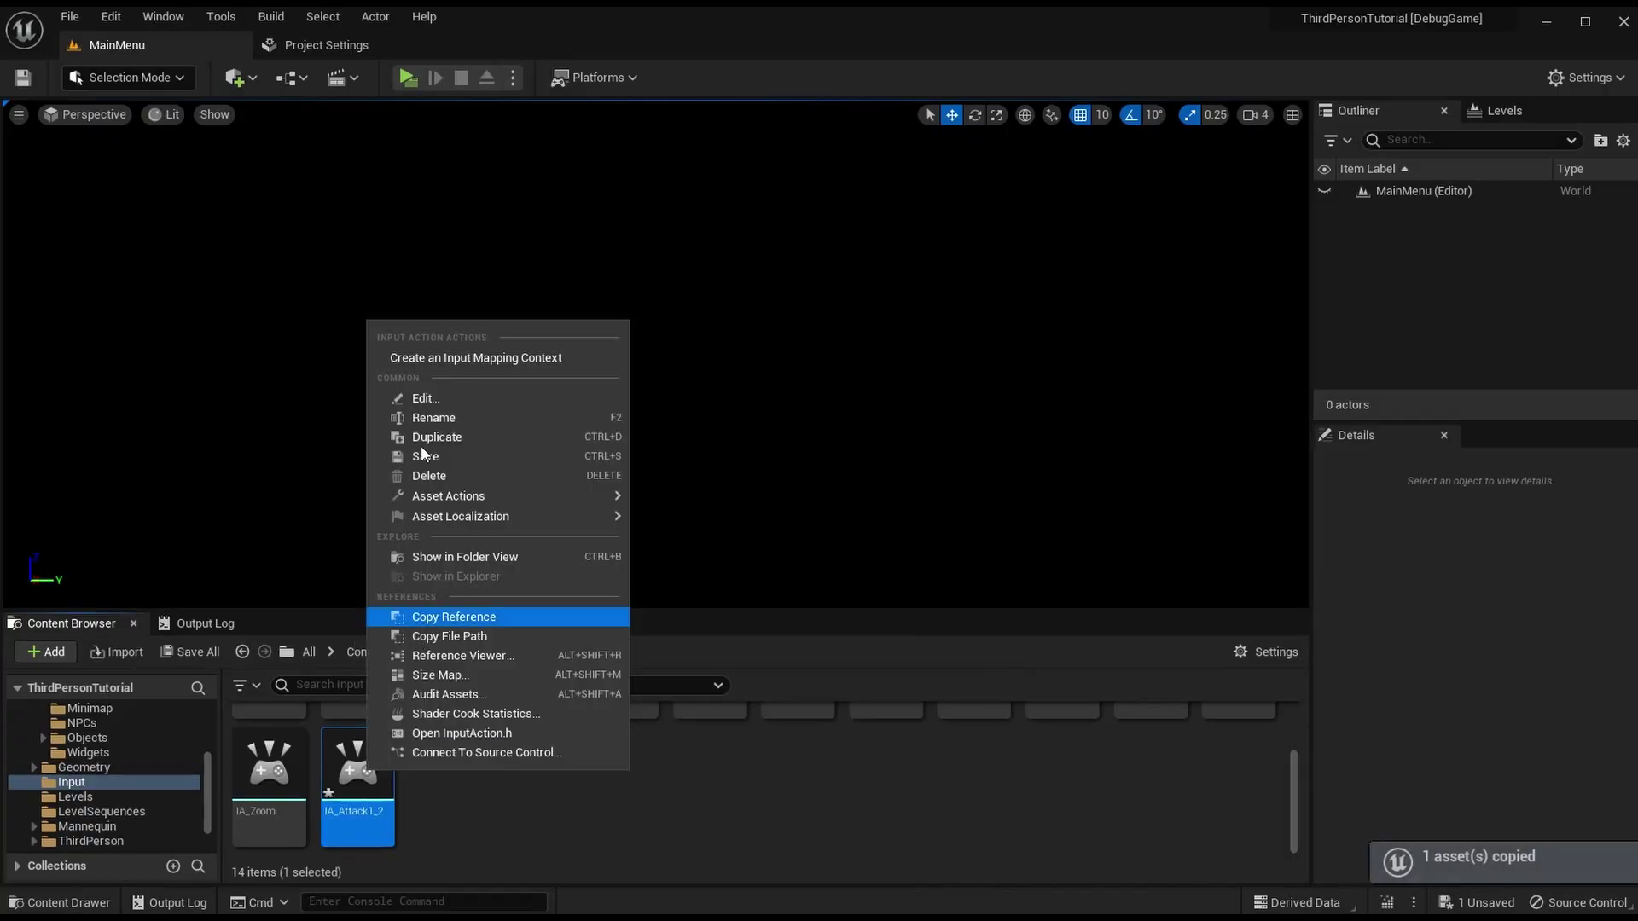
{"action": "left_click", "coordinate": [447, 418]}
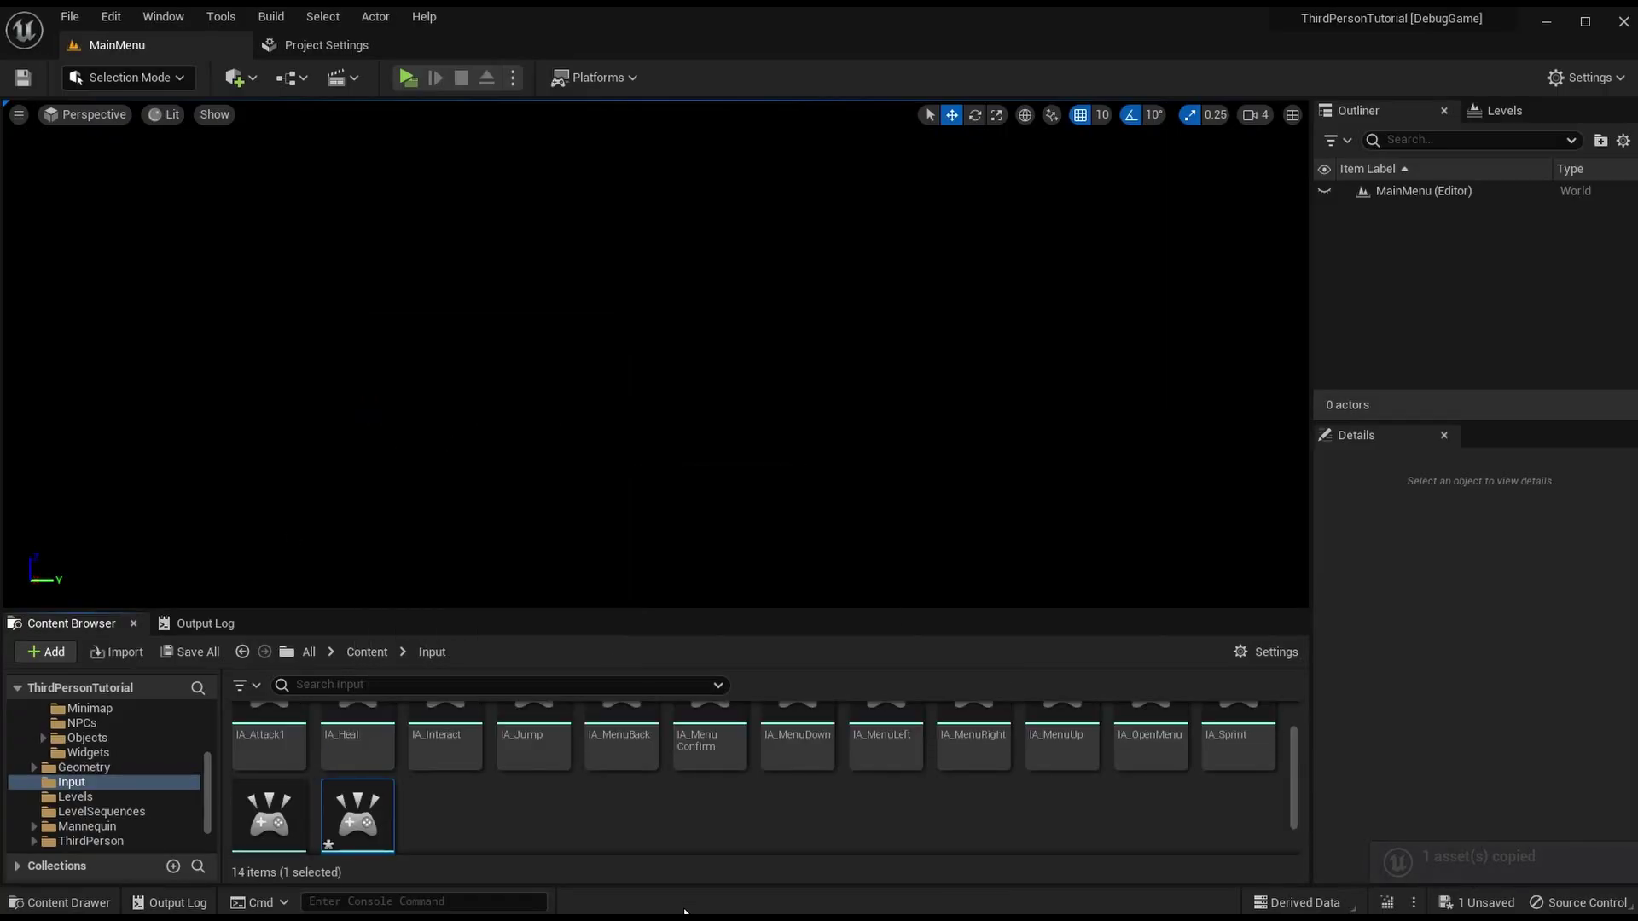
{"action": "key", "text": "BackSpace"}
{"action": "key", "text": "BackSpace"}
{"action": "key", "text": "BackSpace"}
{"action": "key", "text": "BackSpace"}
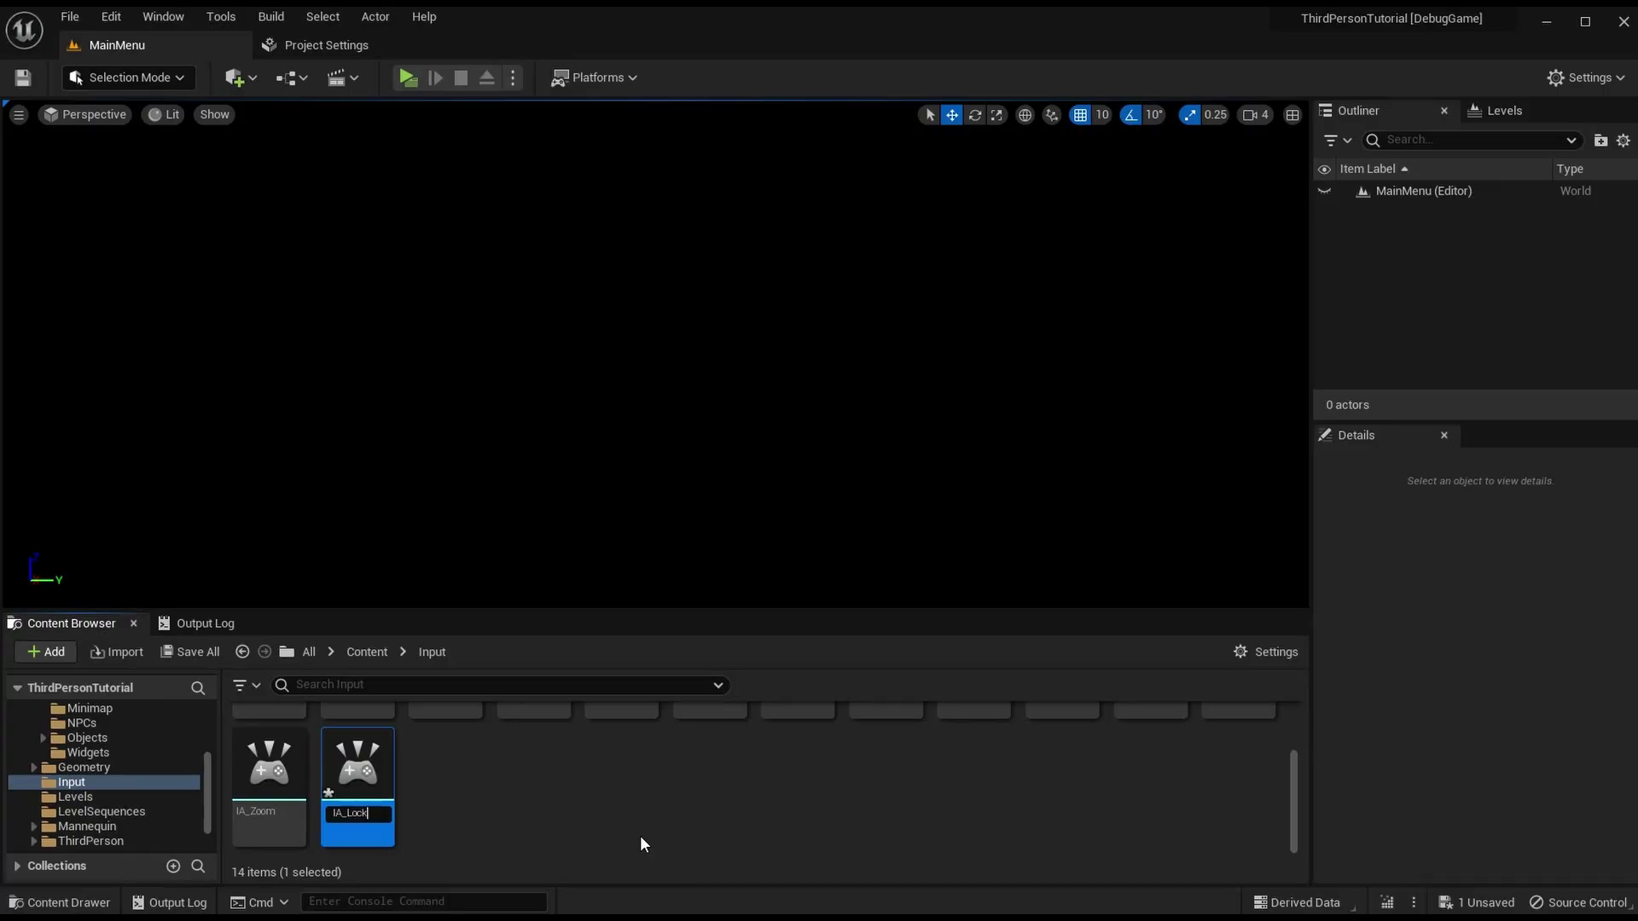
{"action": "type", "text": "get"}
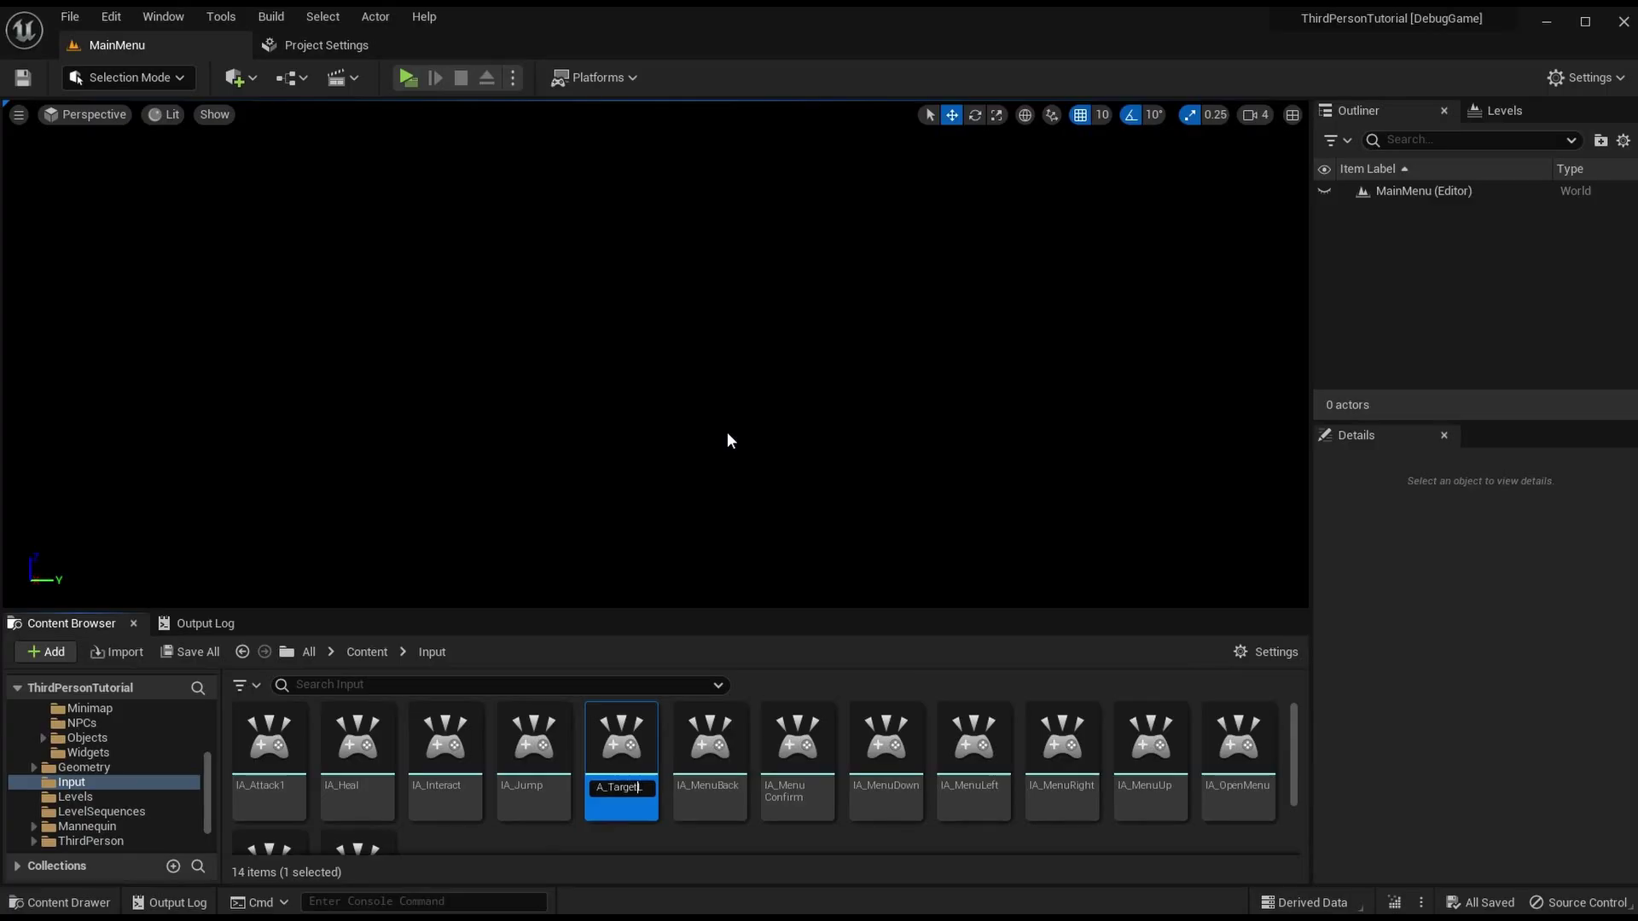
{"action": "key", "text": "Return"}
Step: Set IA_TargetLockOn's Action Description to 'The "Target/Lock-On" input.', save the asset and close its editor
{"action": "double_click", "coordinate": [269, 776]}
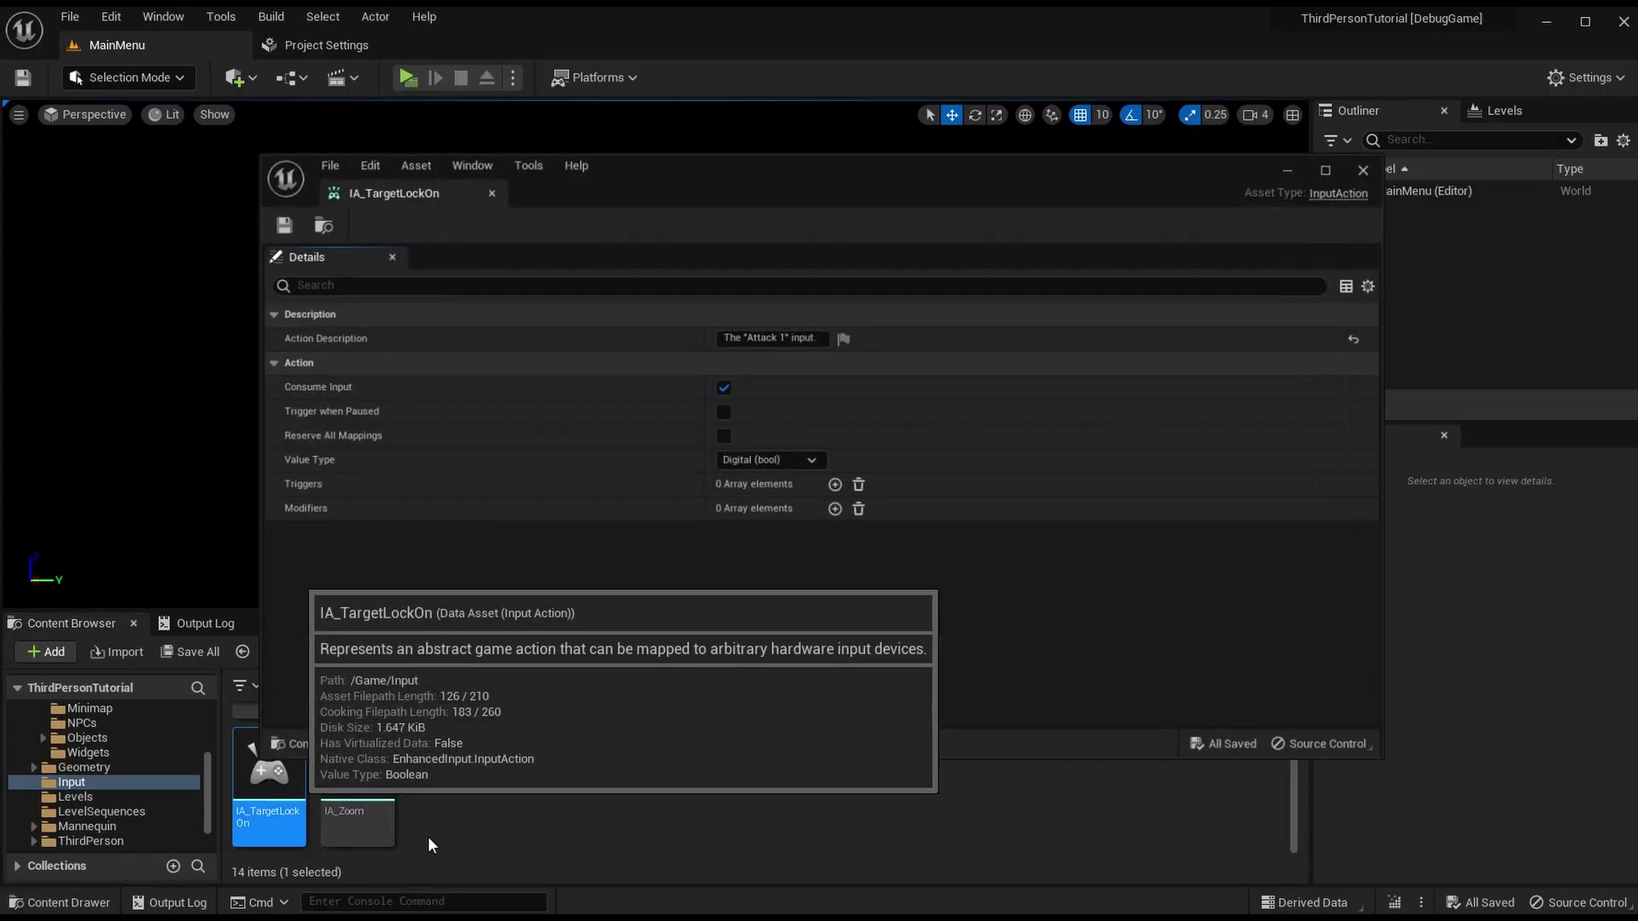
{"action": "double_click", "coordinate": [752, 335]}
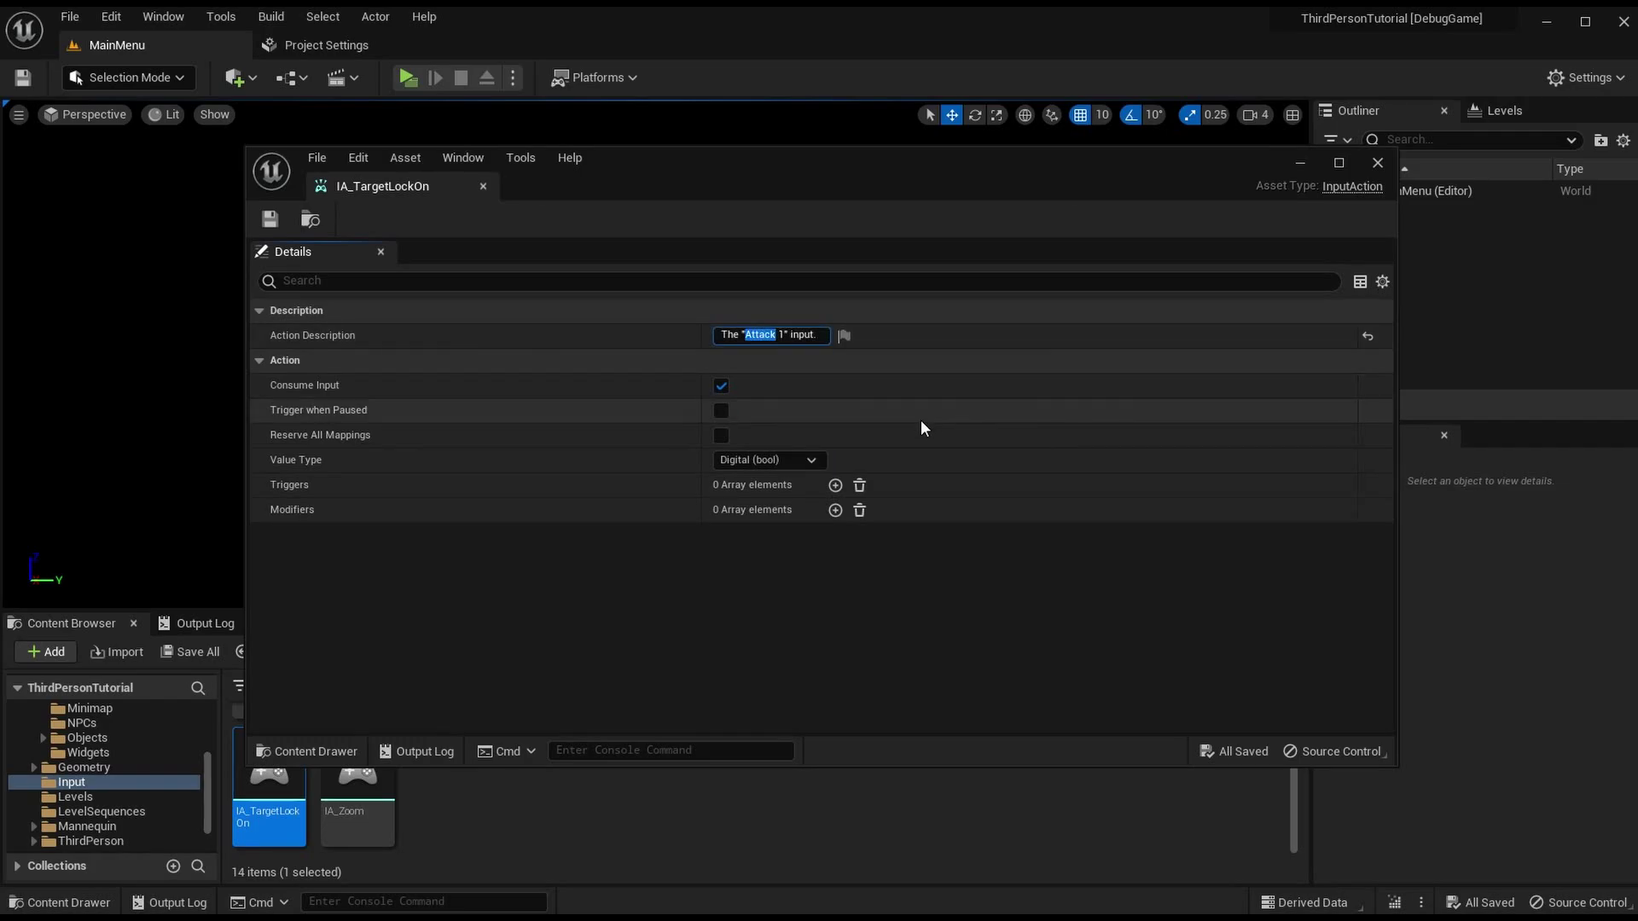
{"action": "key", "text": "BackSpace"}
{"action": "key", "text": "Delete"}
{"action": "key", "text": "Delete"}
{"action": "type", "text": "Target/Lock-On"}
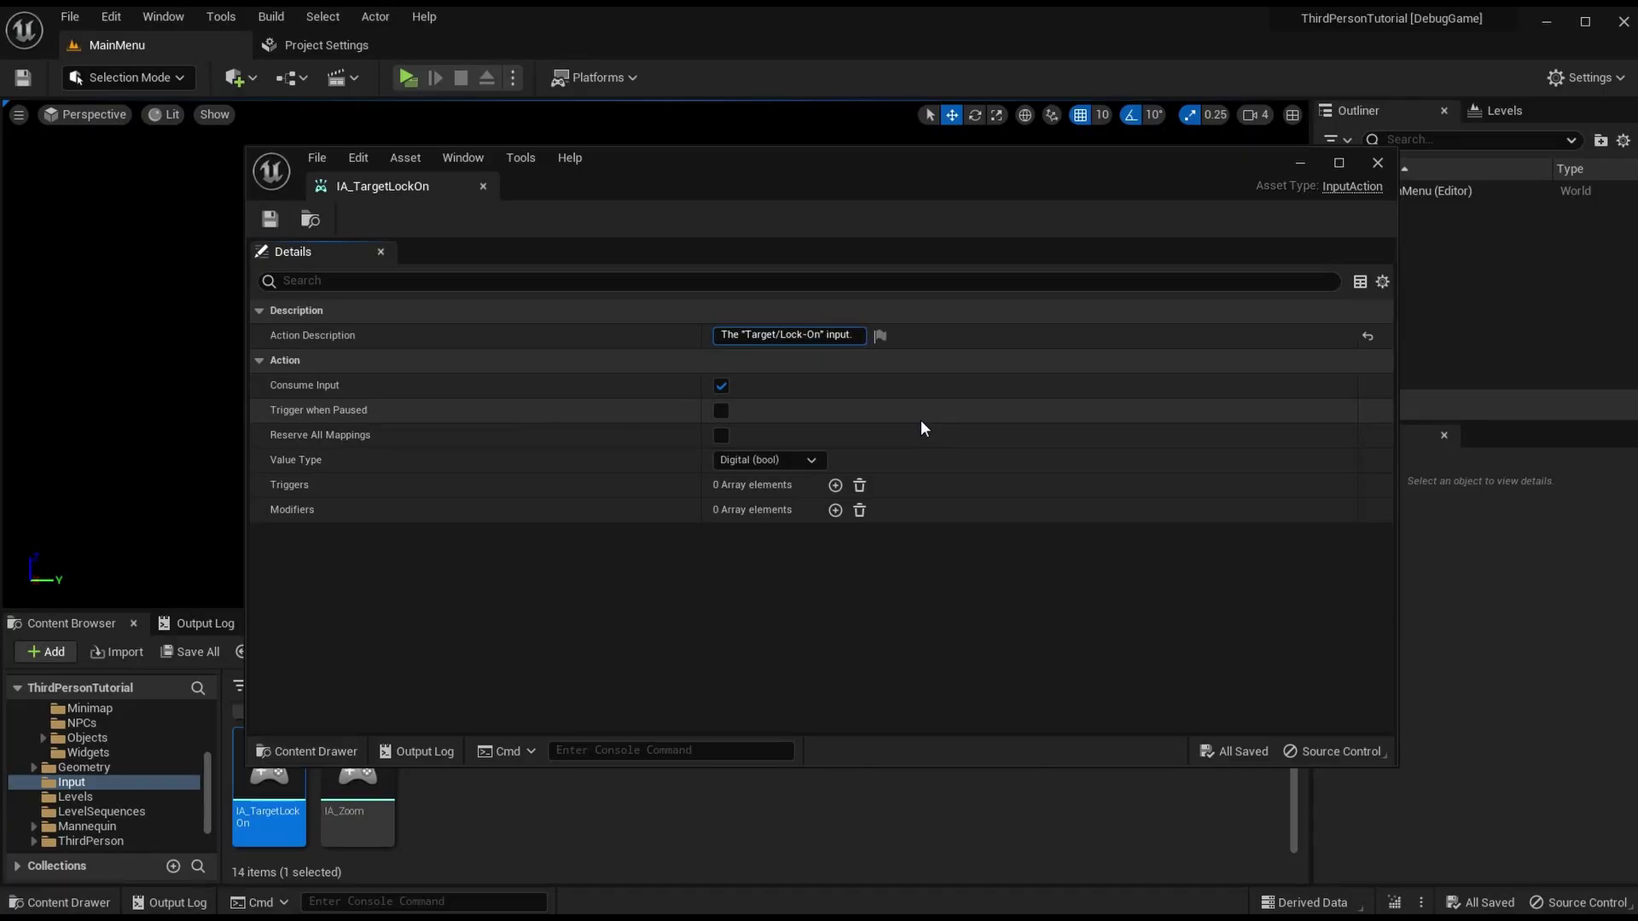
{"action": "key", "text": "Return"}
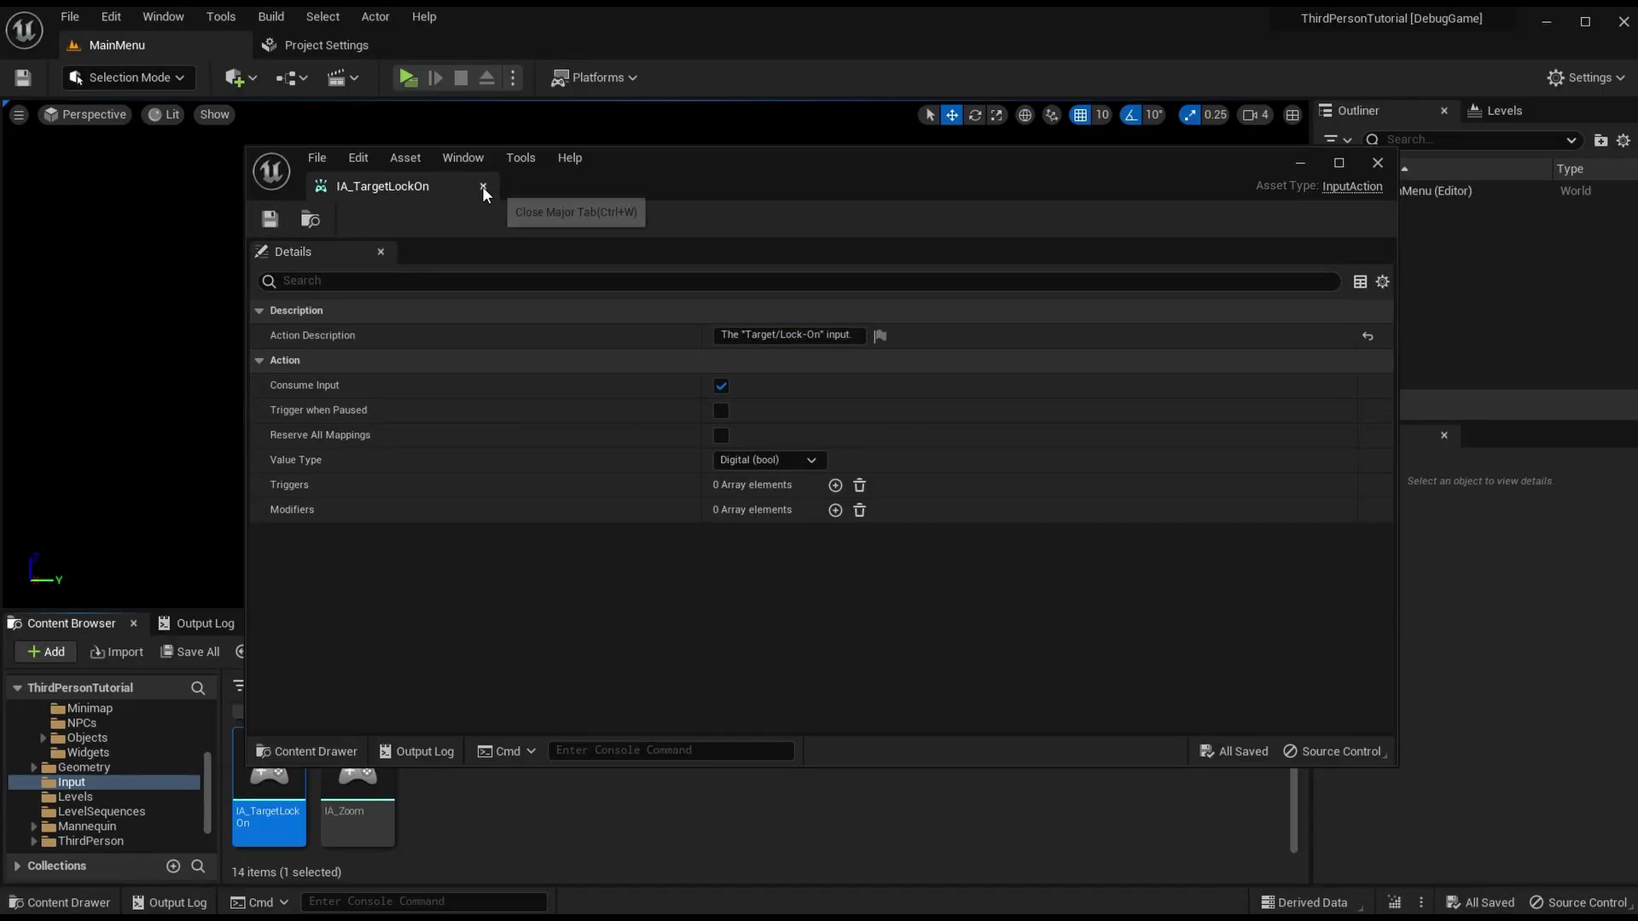
{"action": "left_click", "coordinate": [483, 185]}
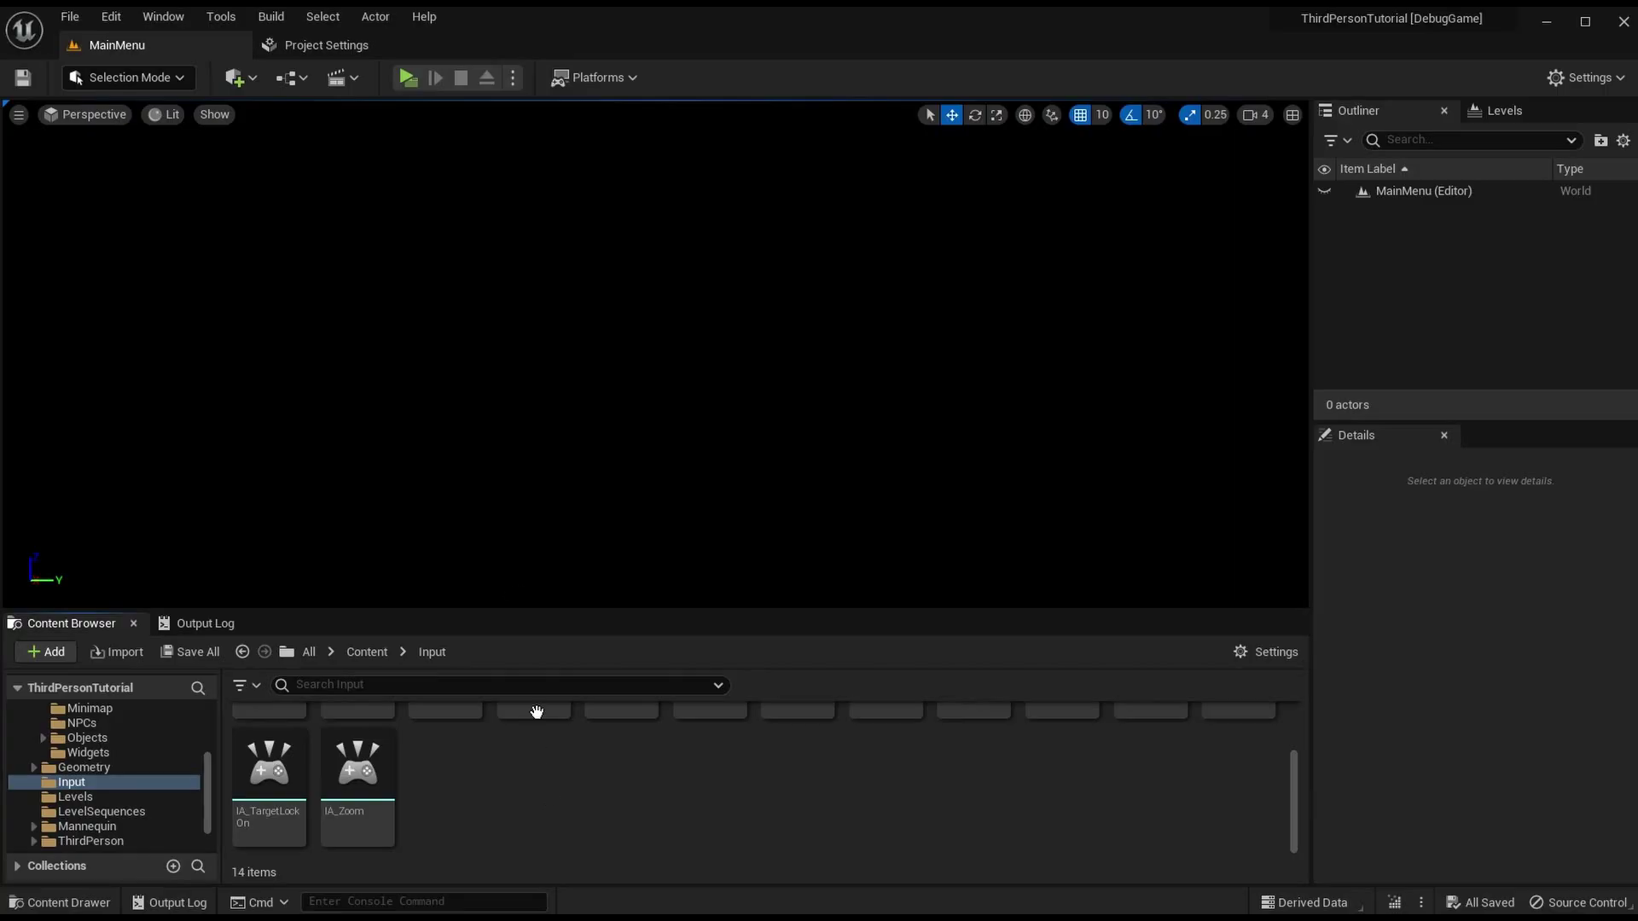
Step: Check the old action mappings in the project settings, then duplicate IA_TargetLockOn and name the copy IA_CycleLockOnTarget
{"action": "left_click", "coordinate": [331, 46]}
{"action": "left_click", "coordinate": [224, 45]}
{"action": "left_click", "coordinate": [268, 780]}
{"action": "key", "text": "ctrl+d"}
{"action": "right_click", "coordinate": [469, 769]}
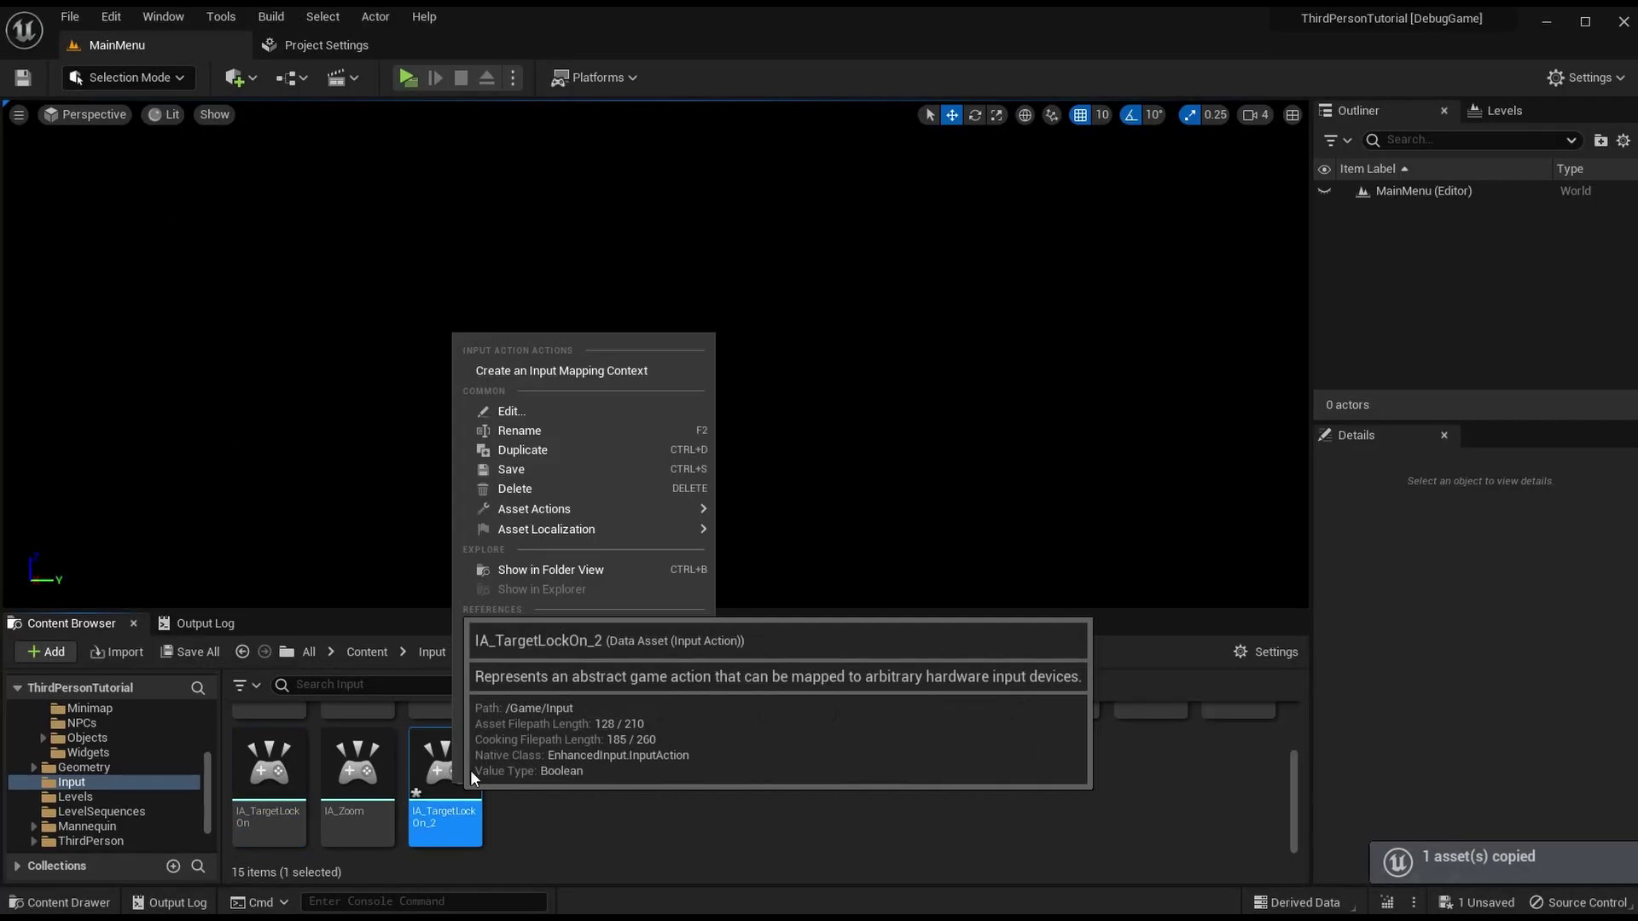
{"action": "left_click", "coordinate": [546, 432]}
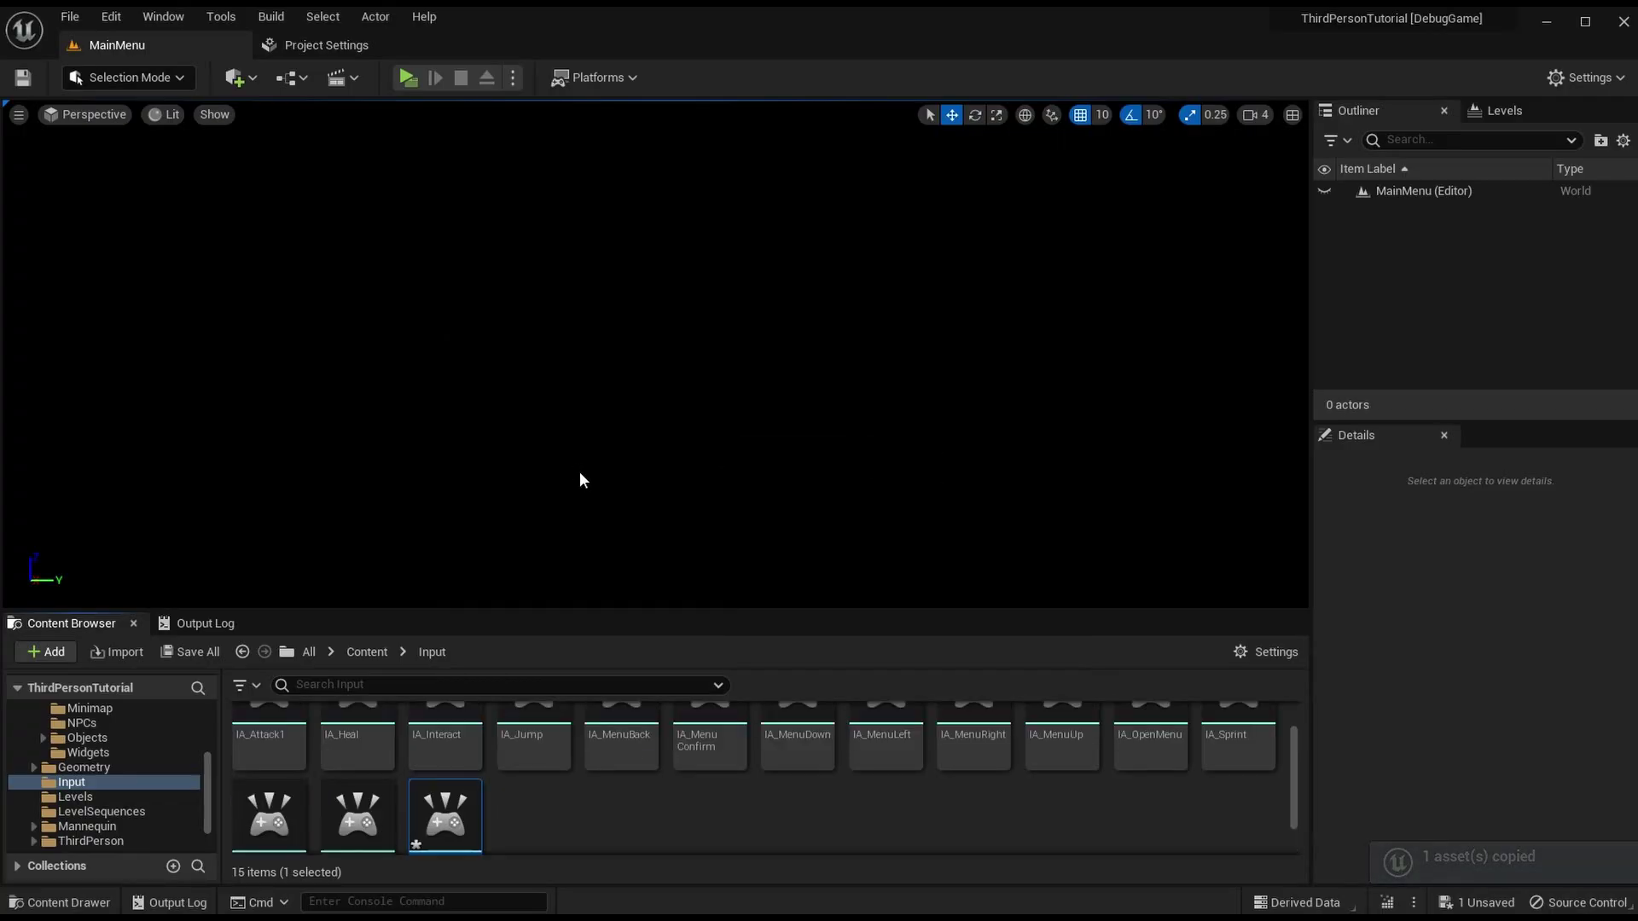
{"action": "type", "text": "IA_Targe"}
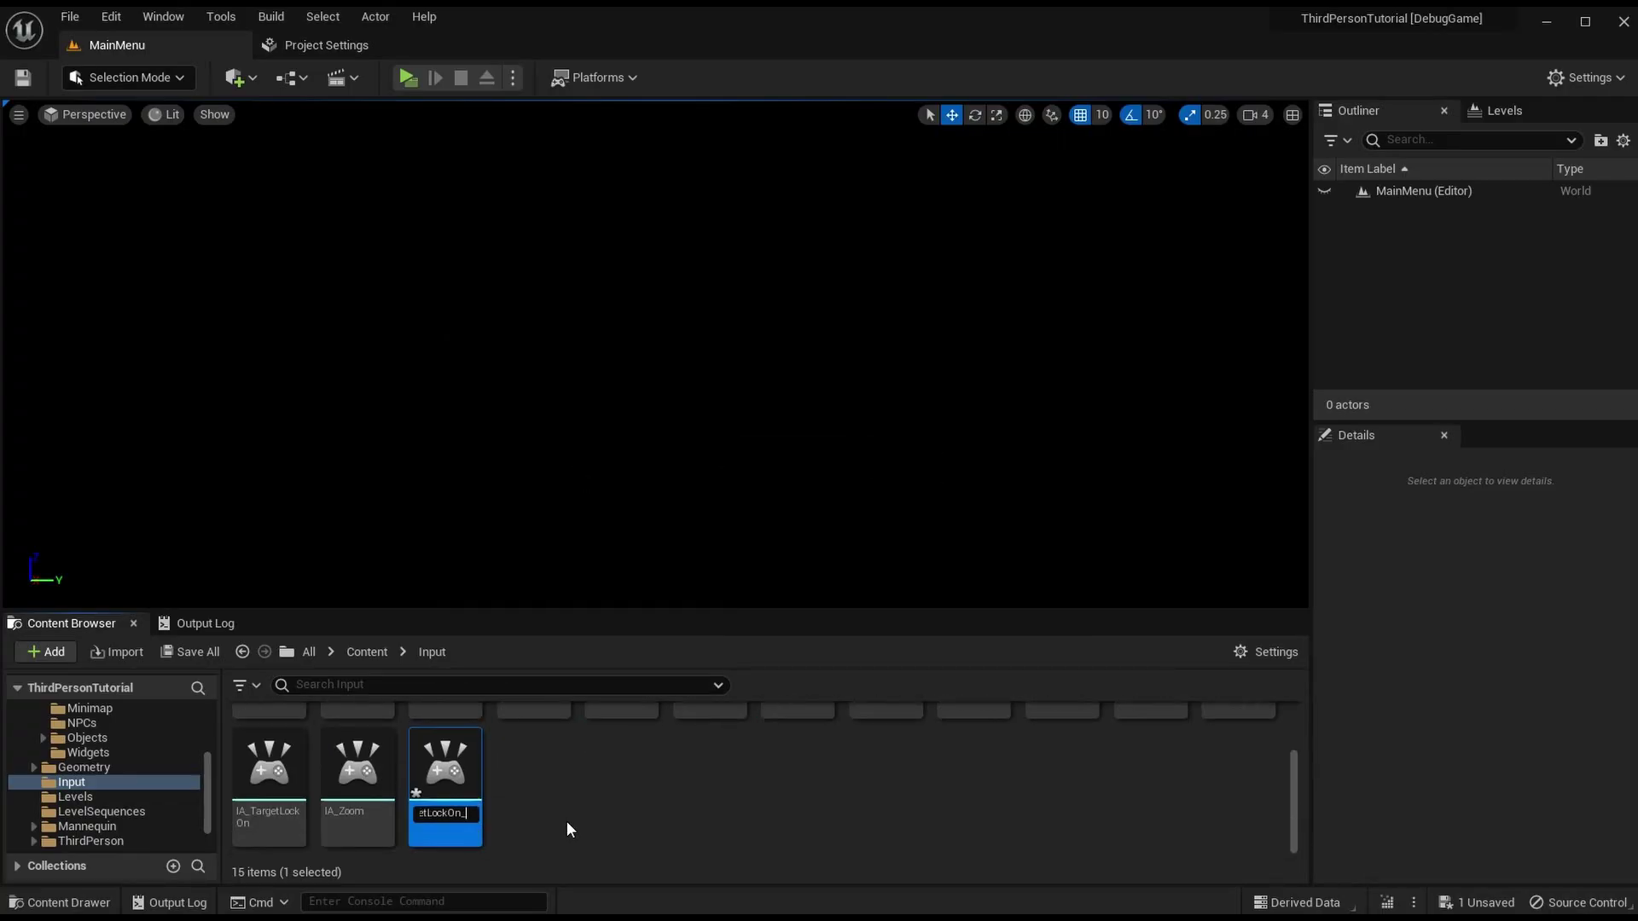
{"action": "key", "text": "BackSpace"}
{"action": "key", "text": "BackSpace"}
{"action": "key", "text": "BackSpace"}
{"action": "key", "text": "BackSpace"}
{"action": "key", "text": "BackSpace"}
{"action": "type", "text": "CycleLockOnTarget"}
{"action": "key", "text": "Return"}
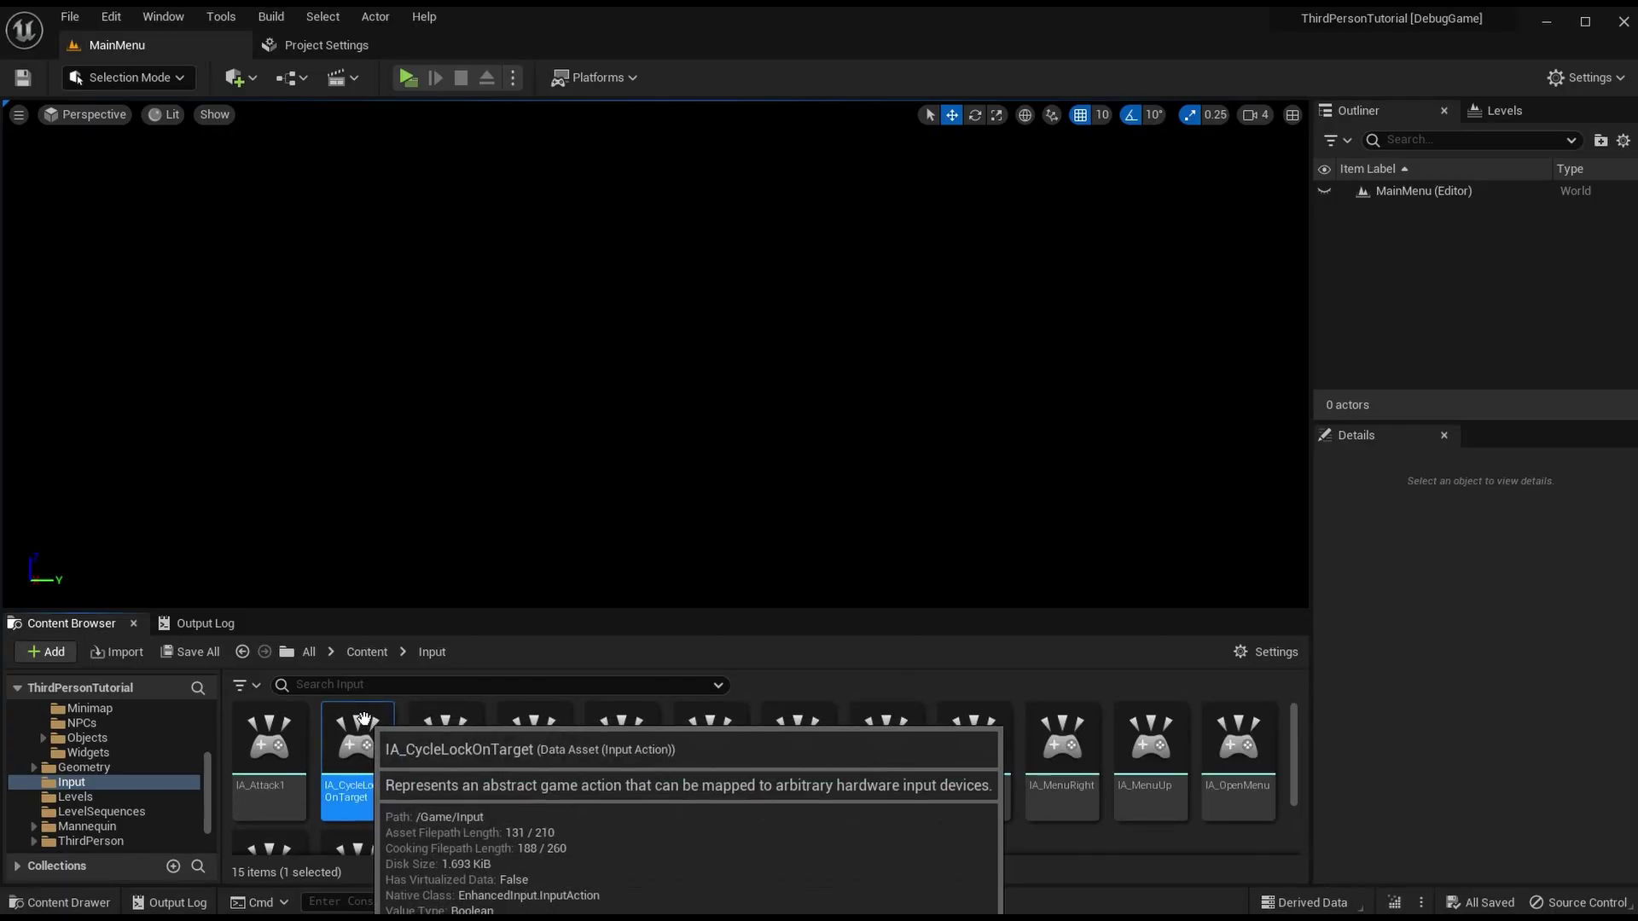
Step: Set IA_CycleLockOnTarget's Action Description to 'The "Cycle Target/Lock-On" input.', save the asset and close its editor
{"action": "double_click", "coordinate": [358, 738]}
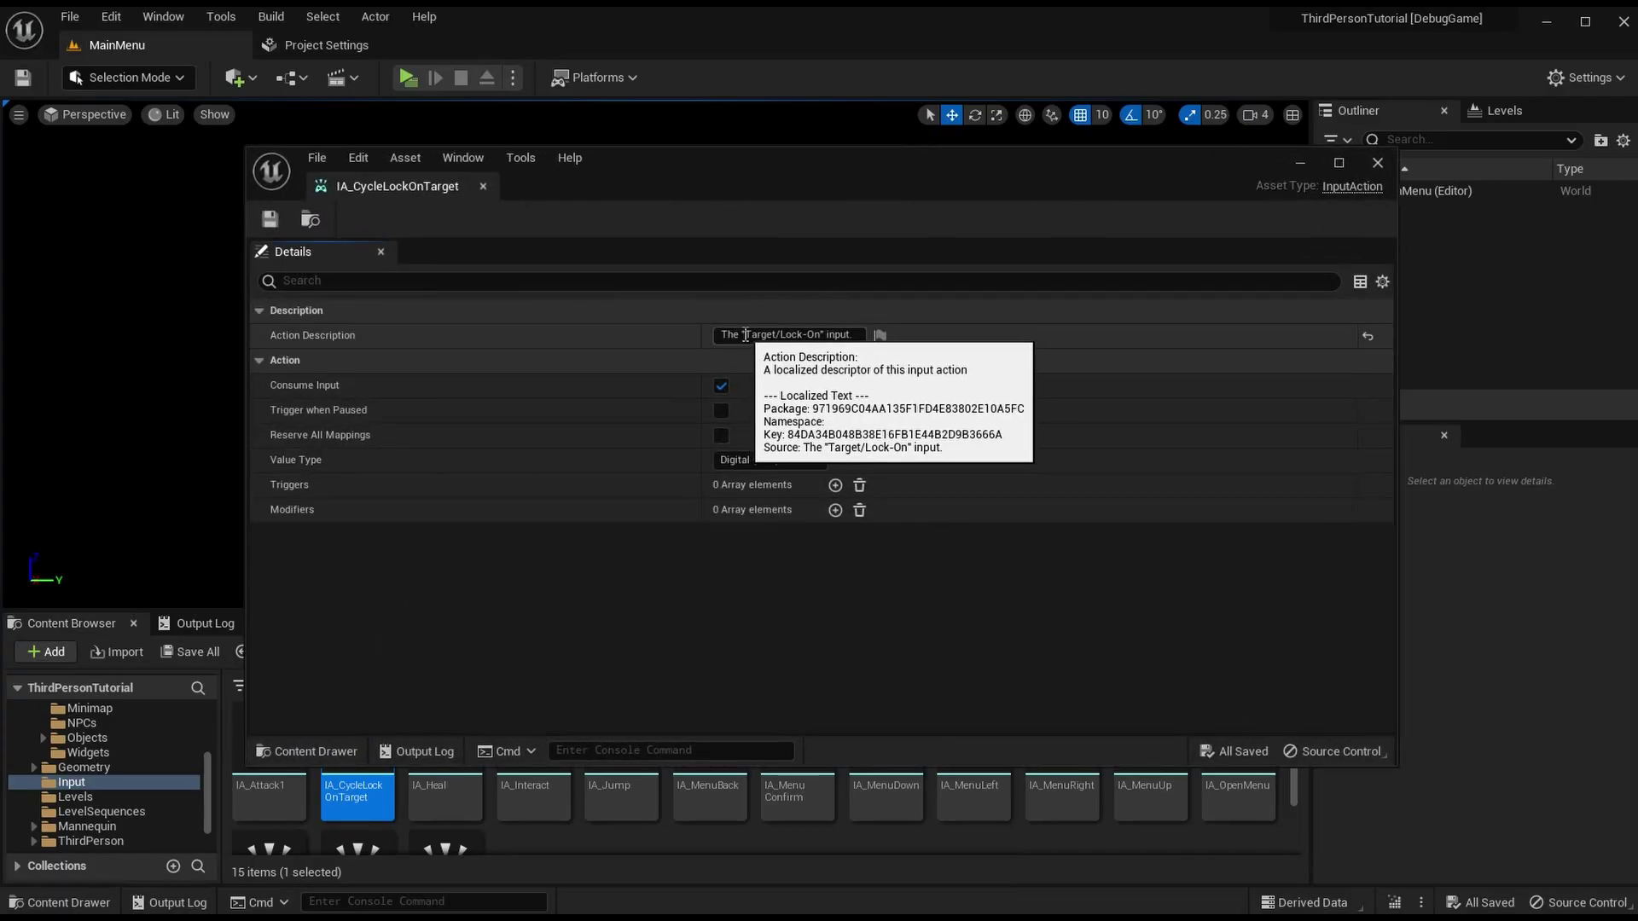
{"action": "left_click", "coordinate": [746, 333]}
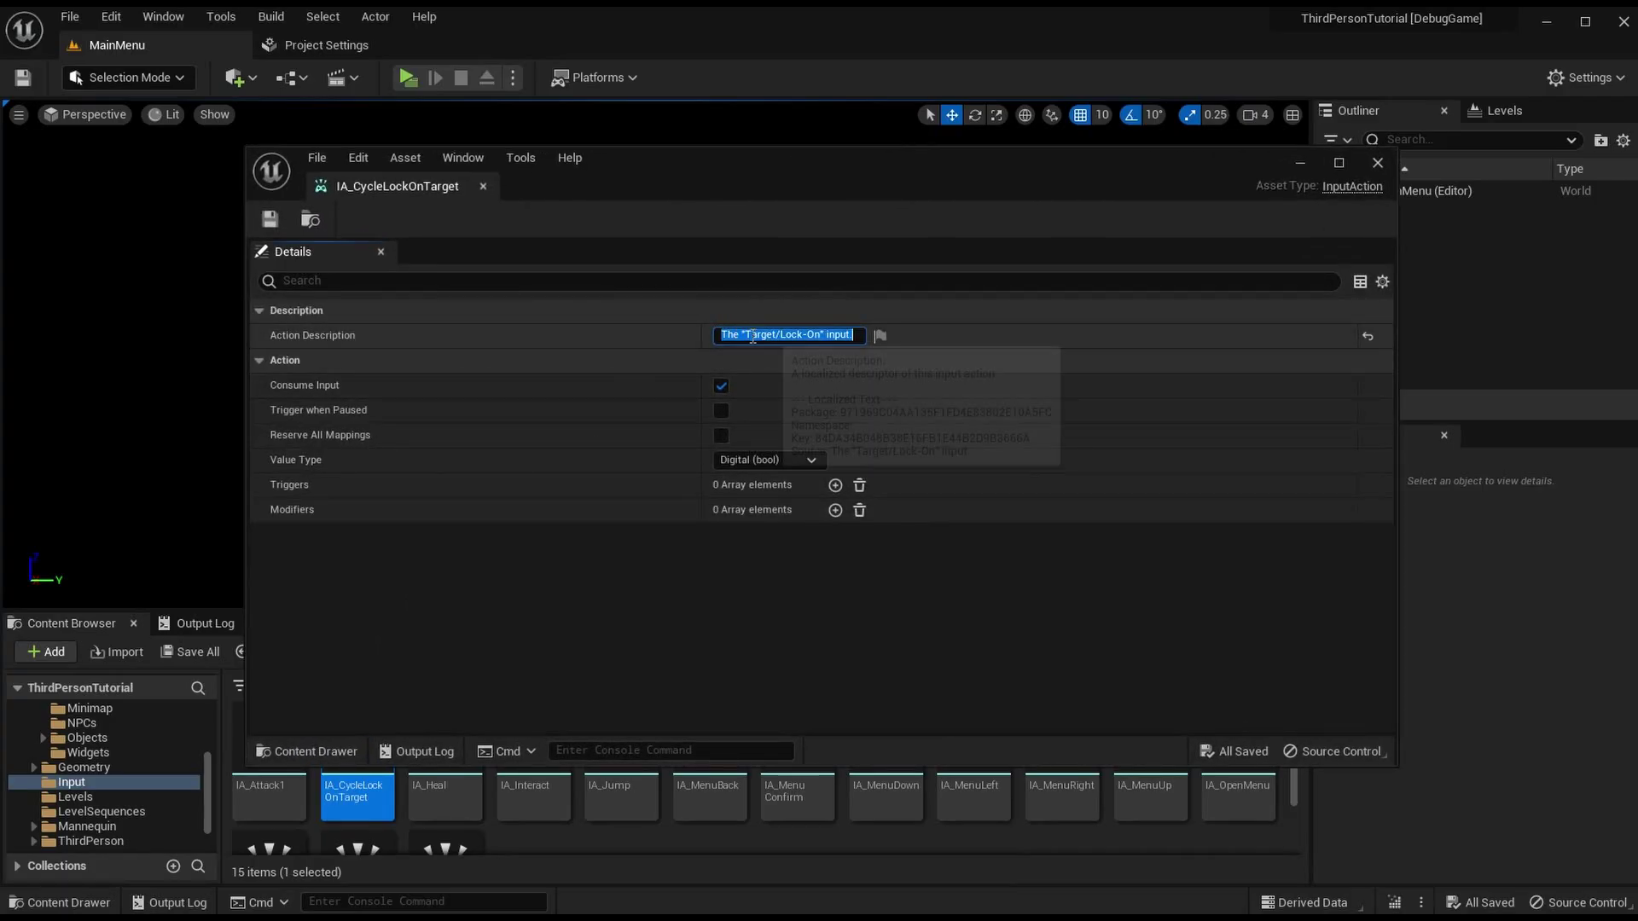
{"action": "type", "text": "Cycle"}
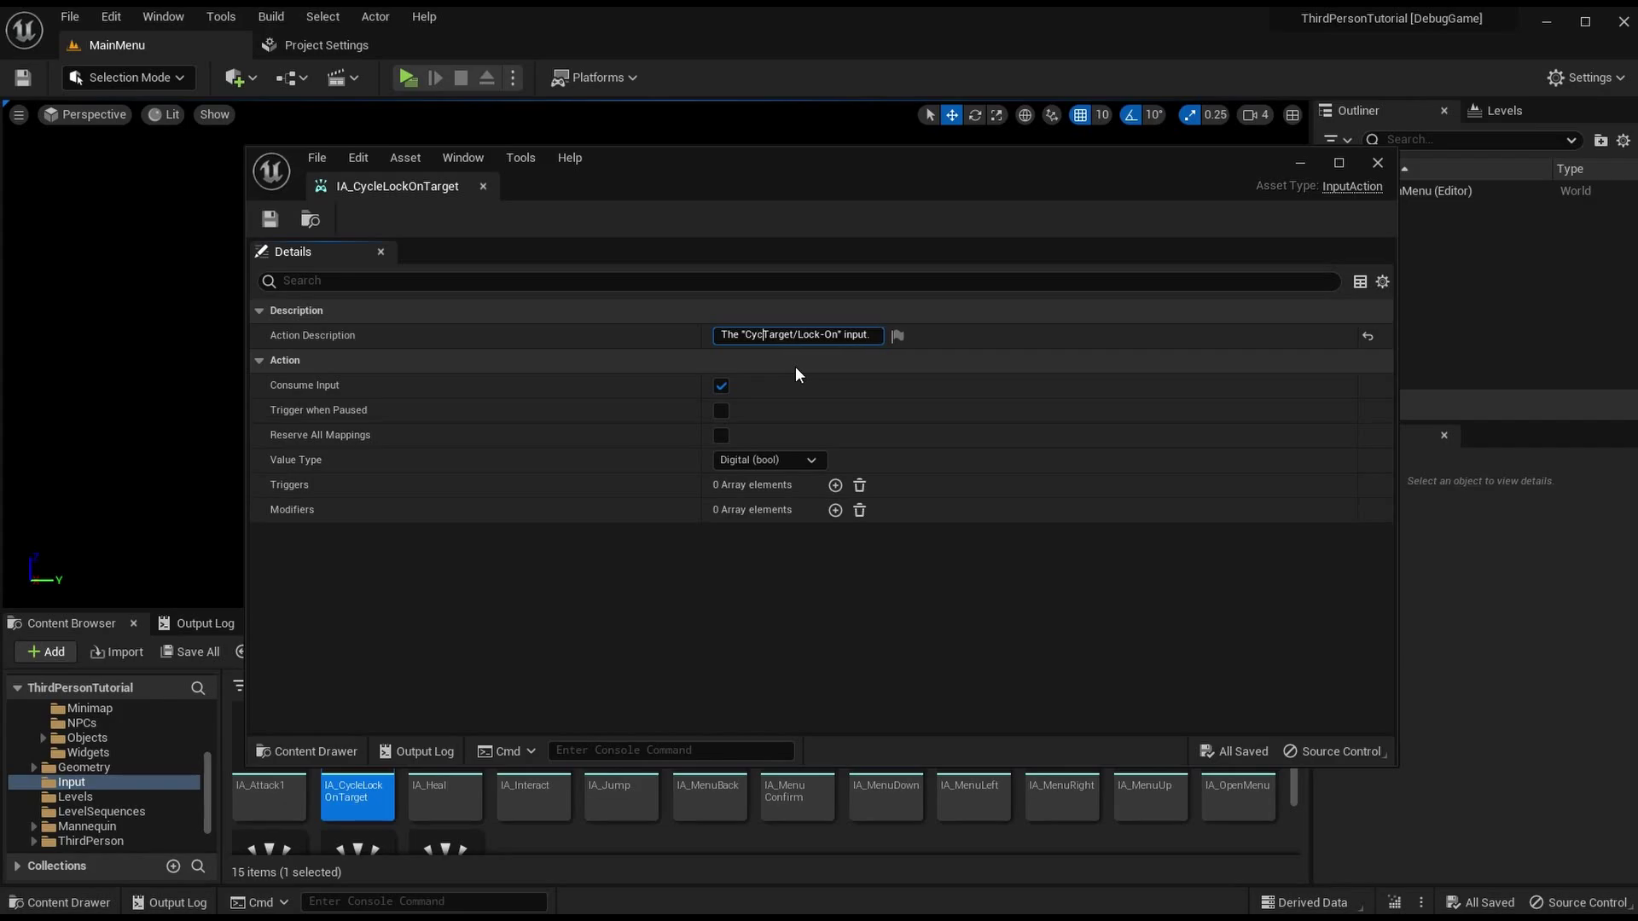
{"action": "key", "text": "Return"}
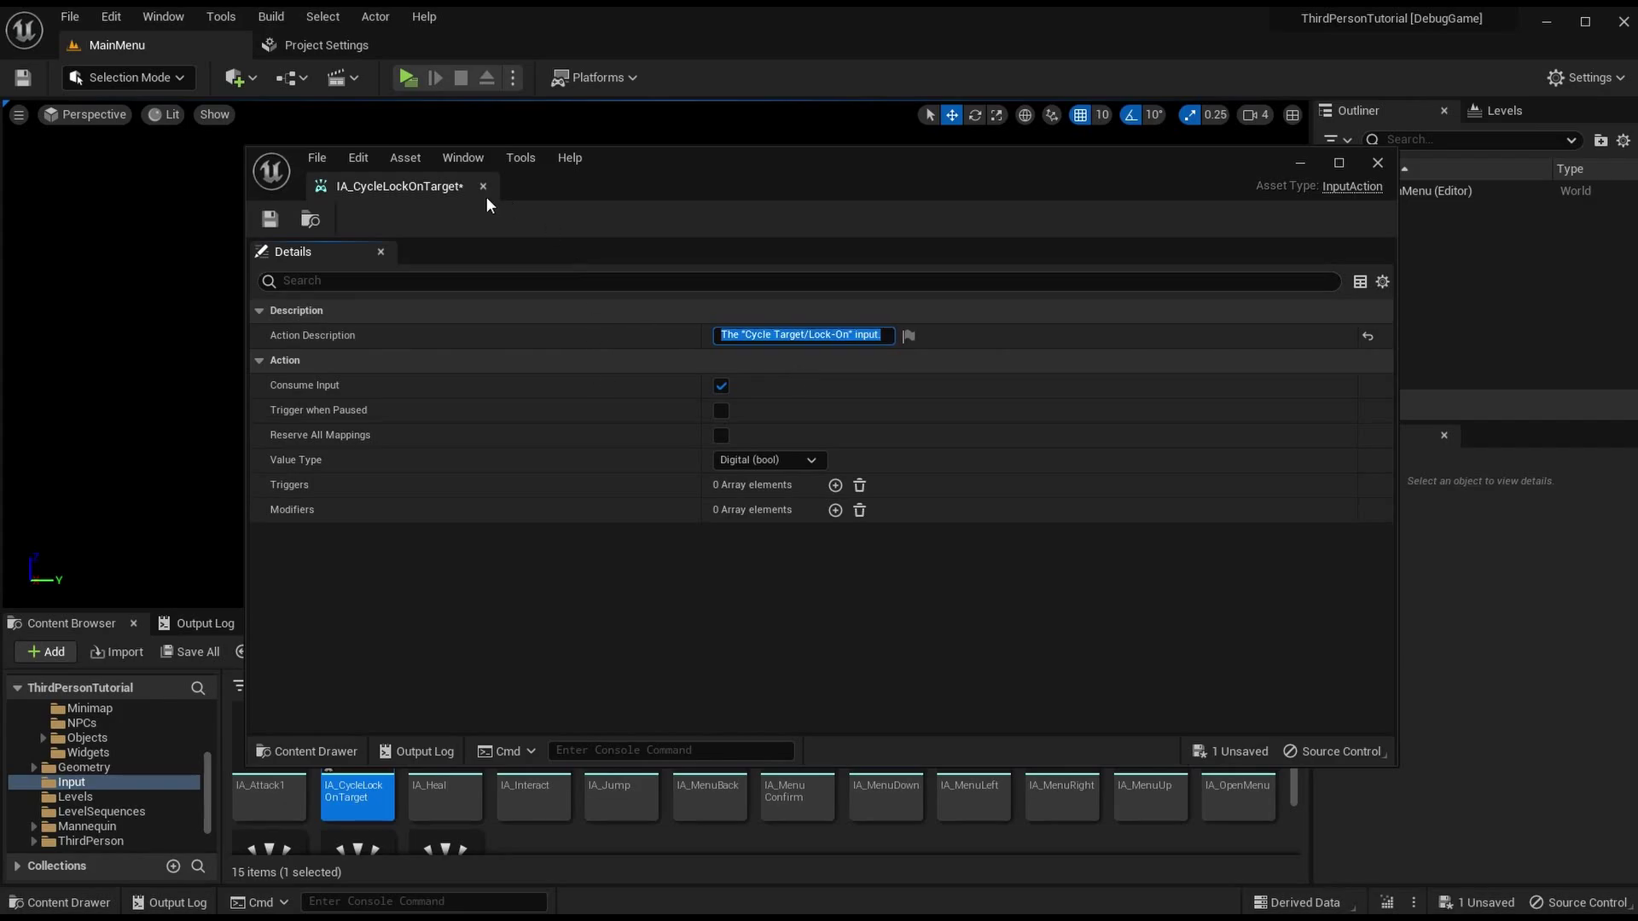
{"action": "left_click", "coordinate": [269, 220]}
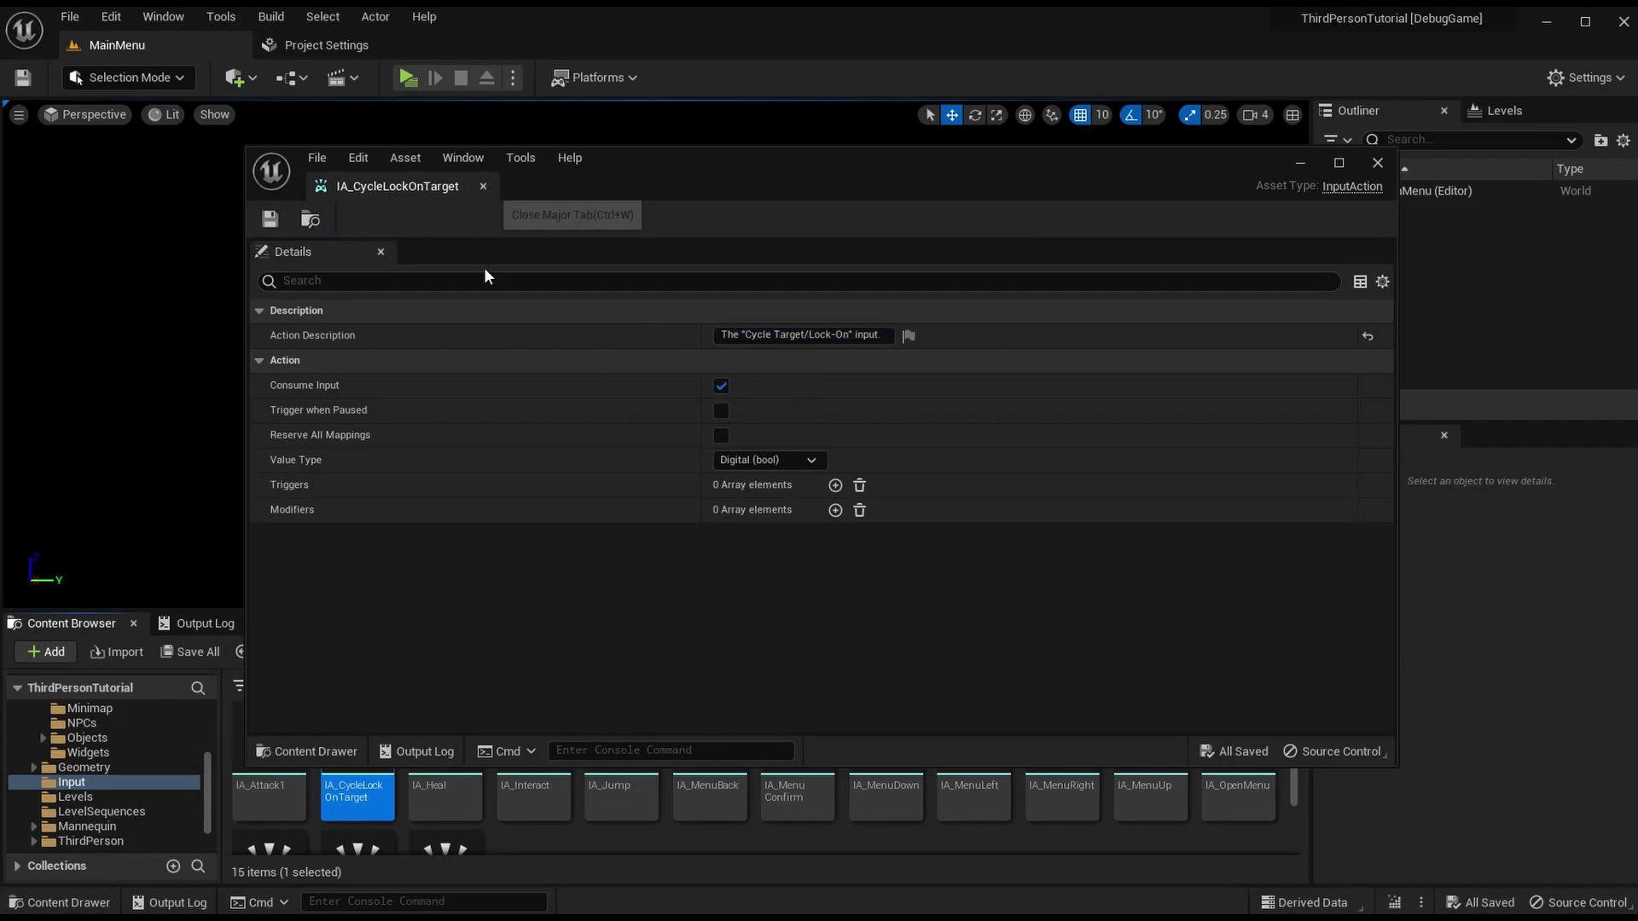
{"action": "left_click", "coordinate": [483, 186]}
Step: Check the Crouch mapping in the project settings, then paste another copy of IA_TargetLockOn and name it IA_Crouch
{"action": "scroll", "coordinate": [541, 793], "scroll_direction": "down", "scroll_amount": 2}
{"action": "left_click", "coordinate": [545, 768]}
{"action": "left_click", "coordinate": [325, 45]}
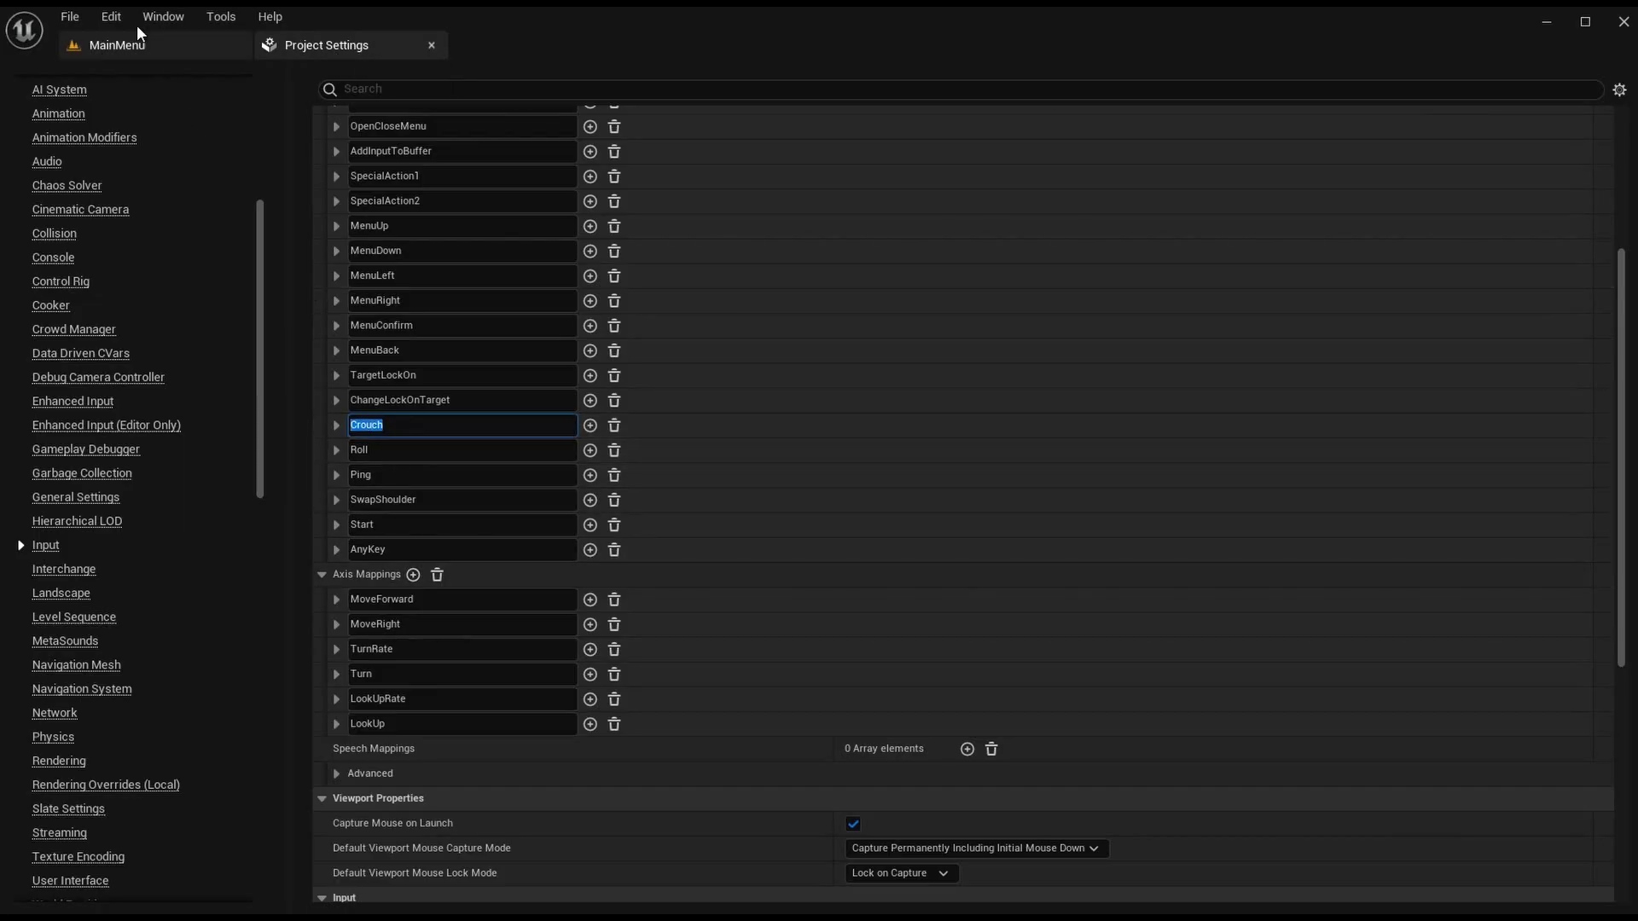
{"action": "left_click", "coordinate": [128, 45]}
{"action": "key", "text": "ctrl+v"}
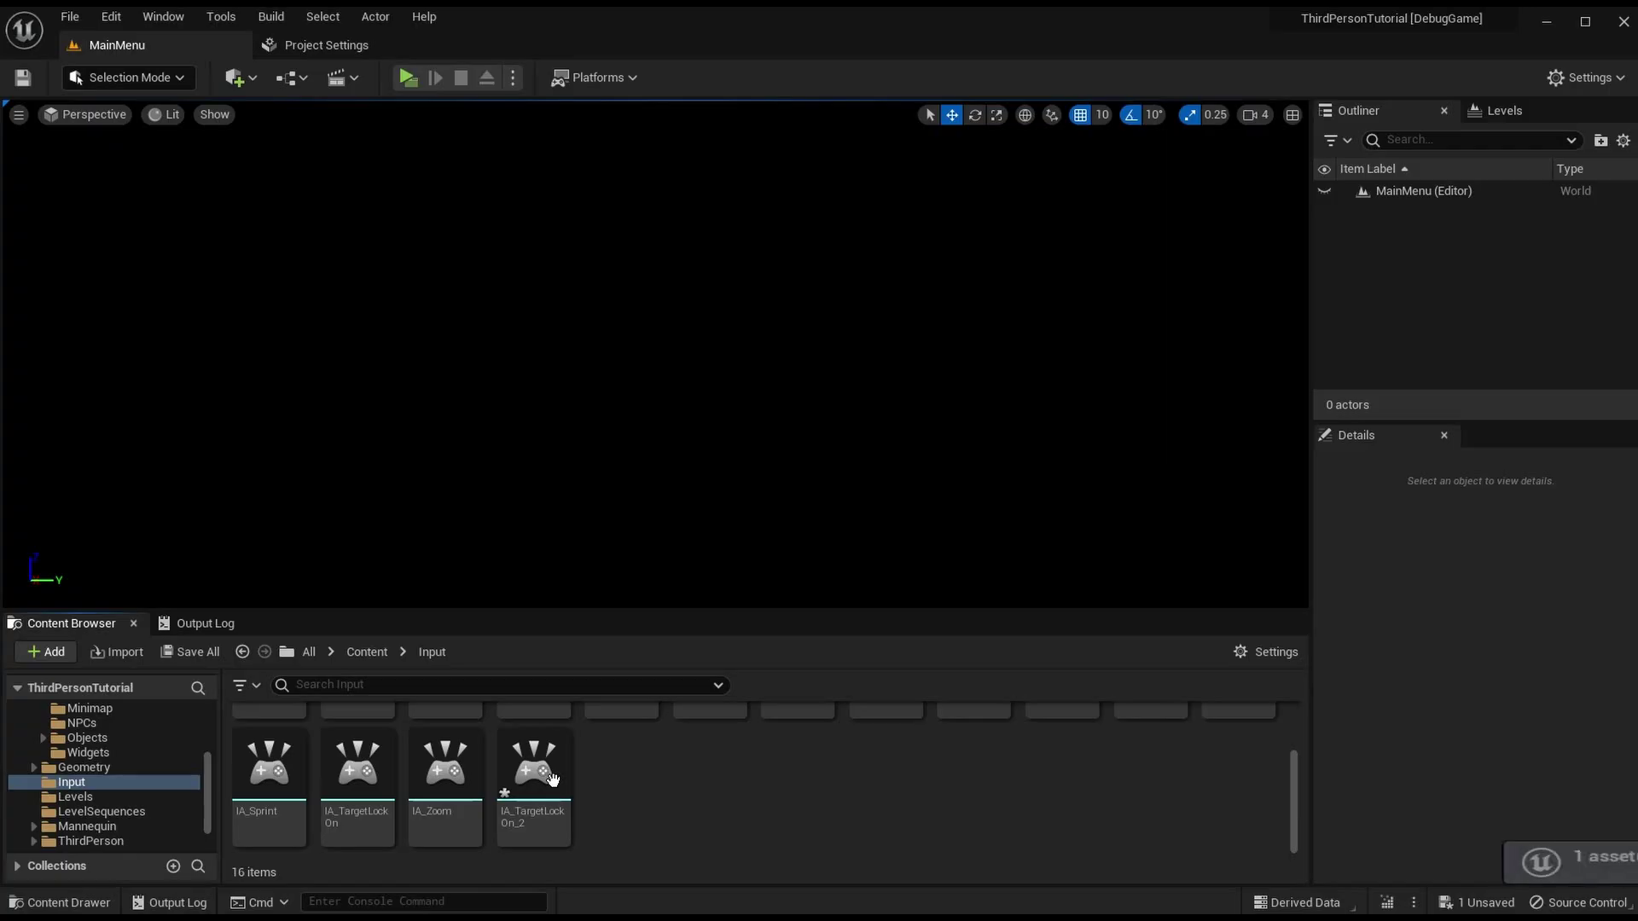
{"action": "right_click", "coordinate": [549, 817]}
{"action": "left_click", "coordinate": [622, 429]}
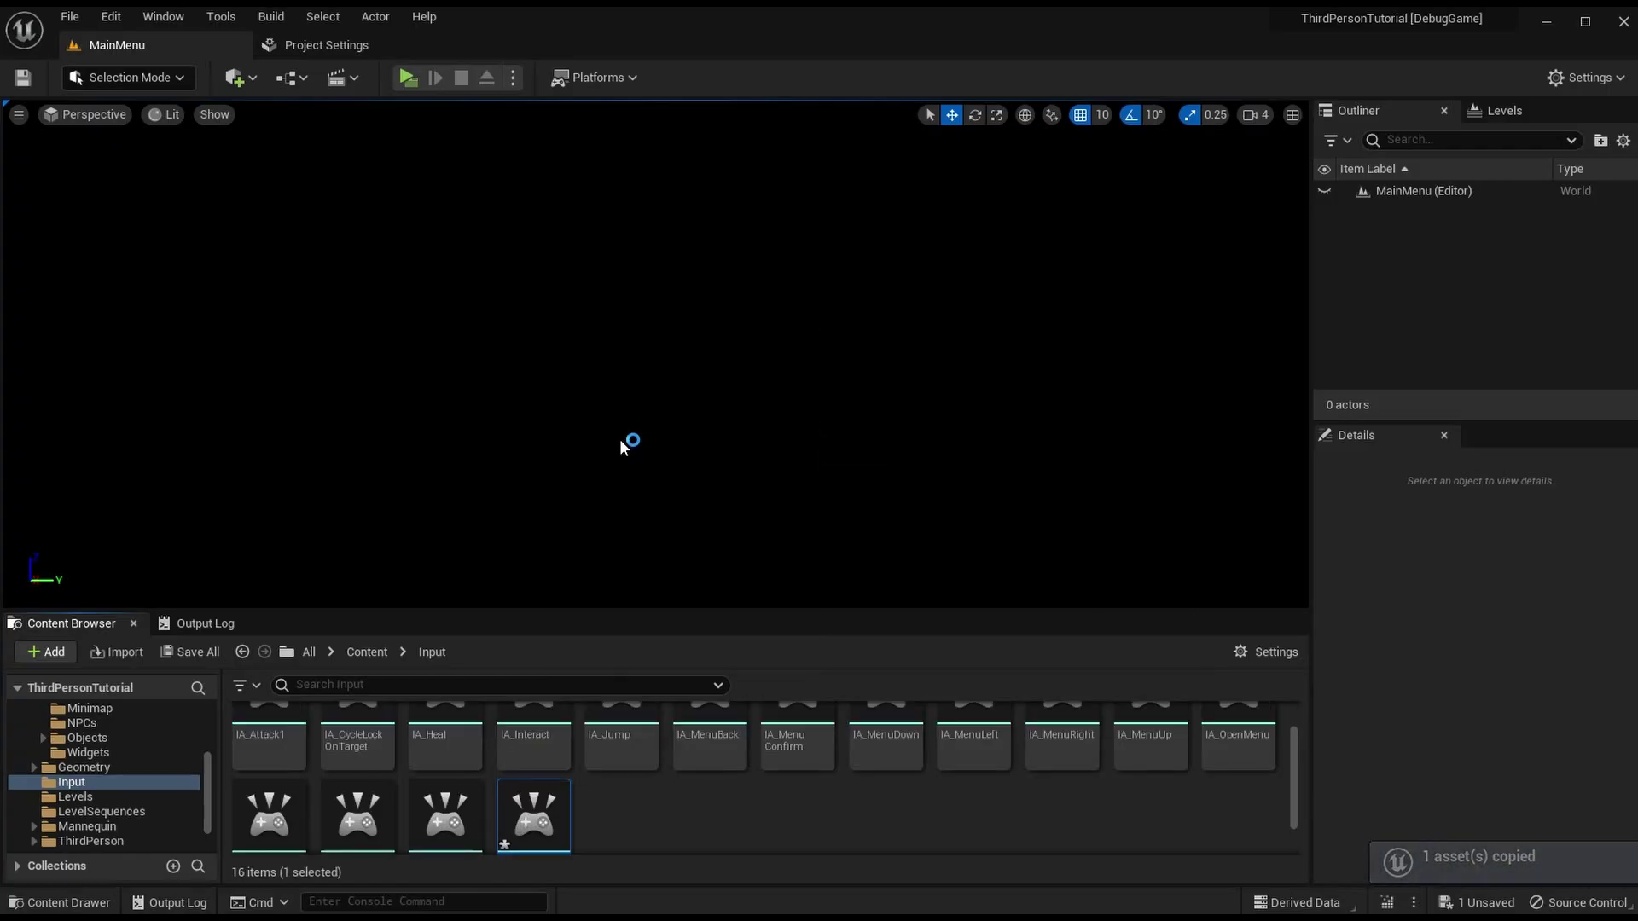
{"action": "type", "text": "IA_Ta"}
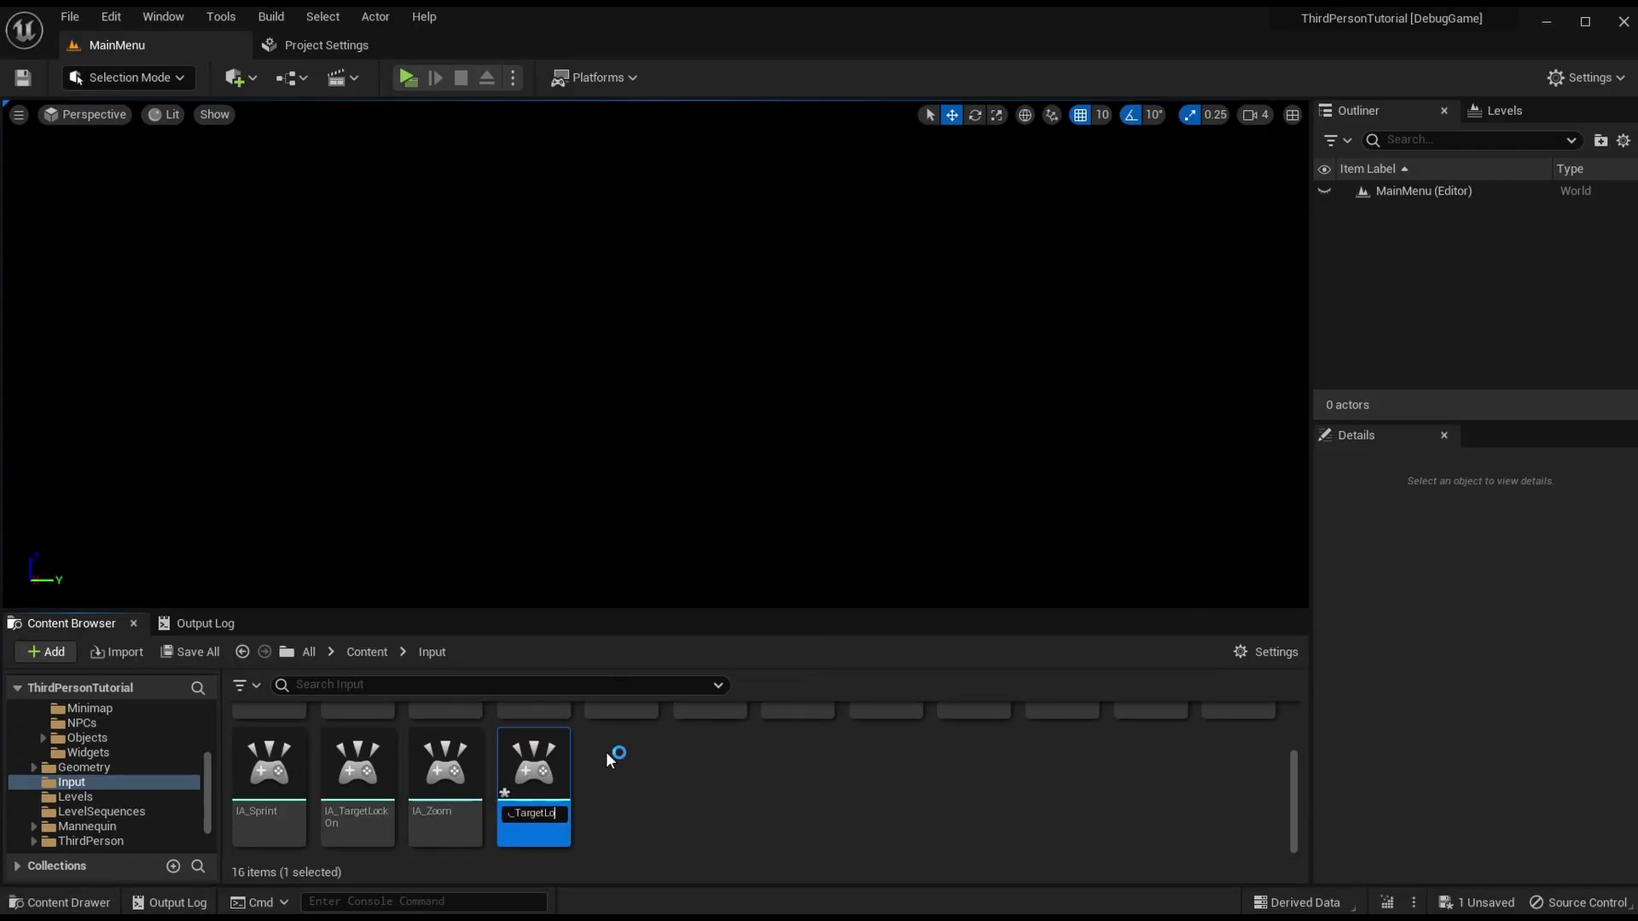
{"action": "key", "text": "BackSpace"}
{"action": "key", "text": "BackSpace"}
{"action": "type", "text": "Crouch"}
{"action": "key", "text": "Return"}
Step: Set IA_Crouch's Action Description to 'The "Crouch" input.', save the asset and close its editor
{"action": "double_click", "coordinate": [364, 769]}
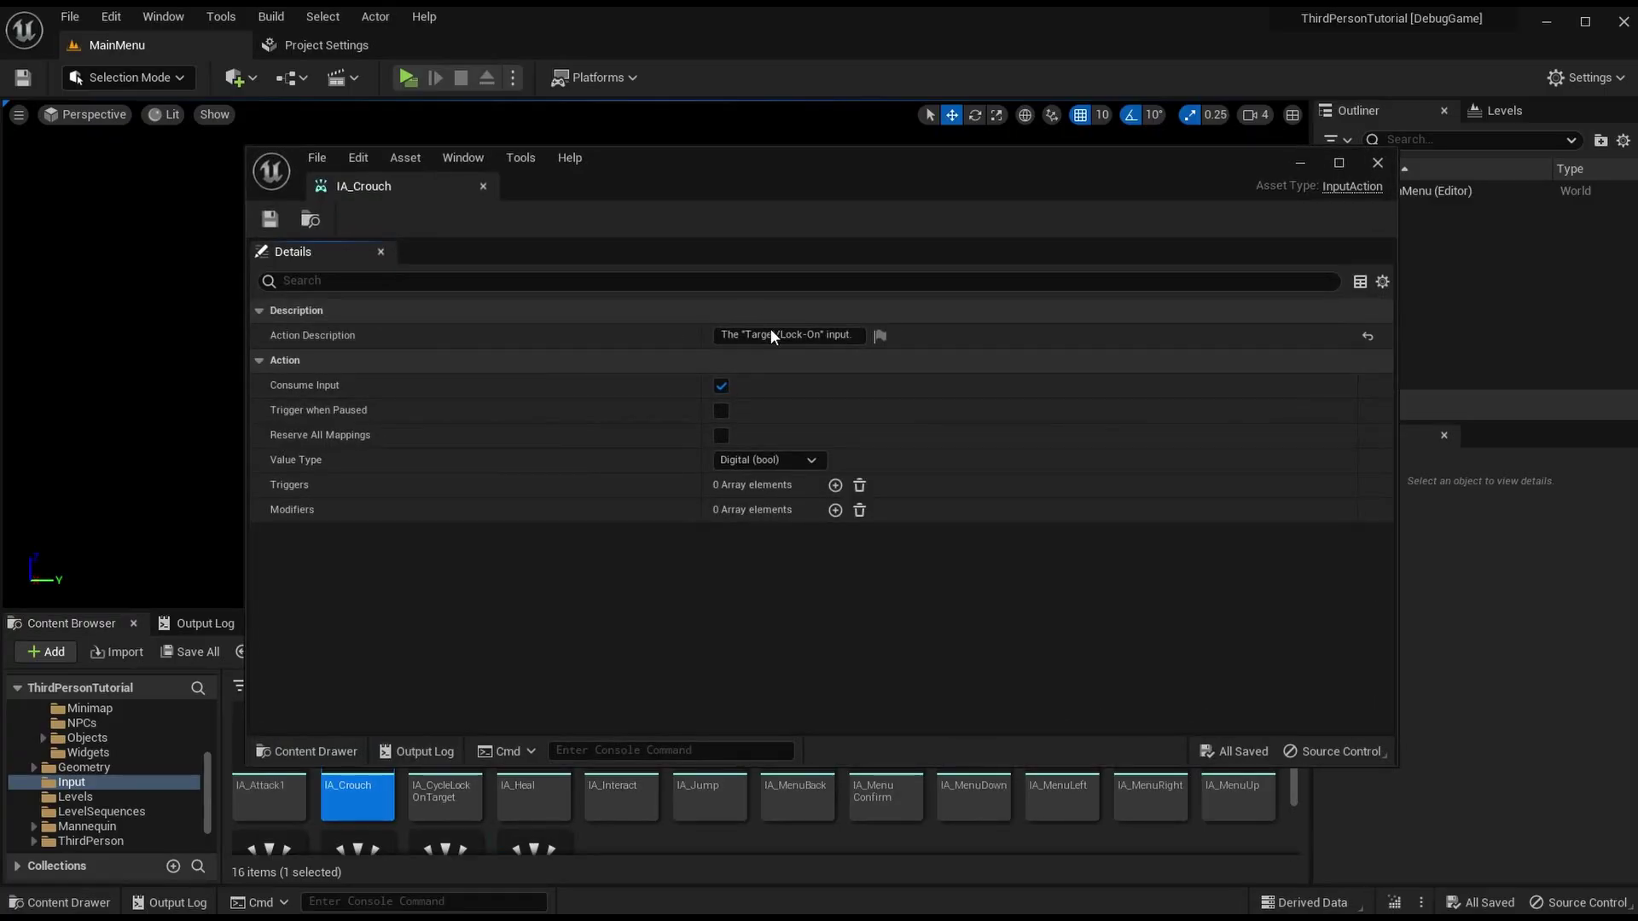
{"action": "left_click_drag", "start_coordinate": [747, 336], "coordinate": [820, 336]}
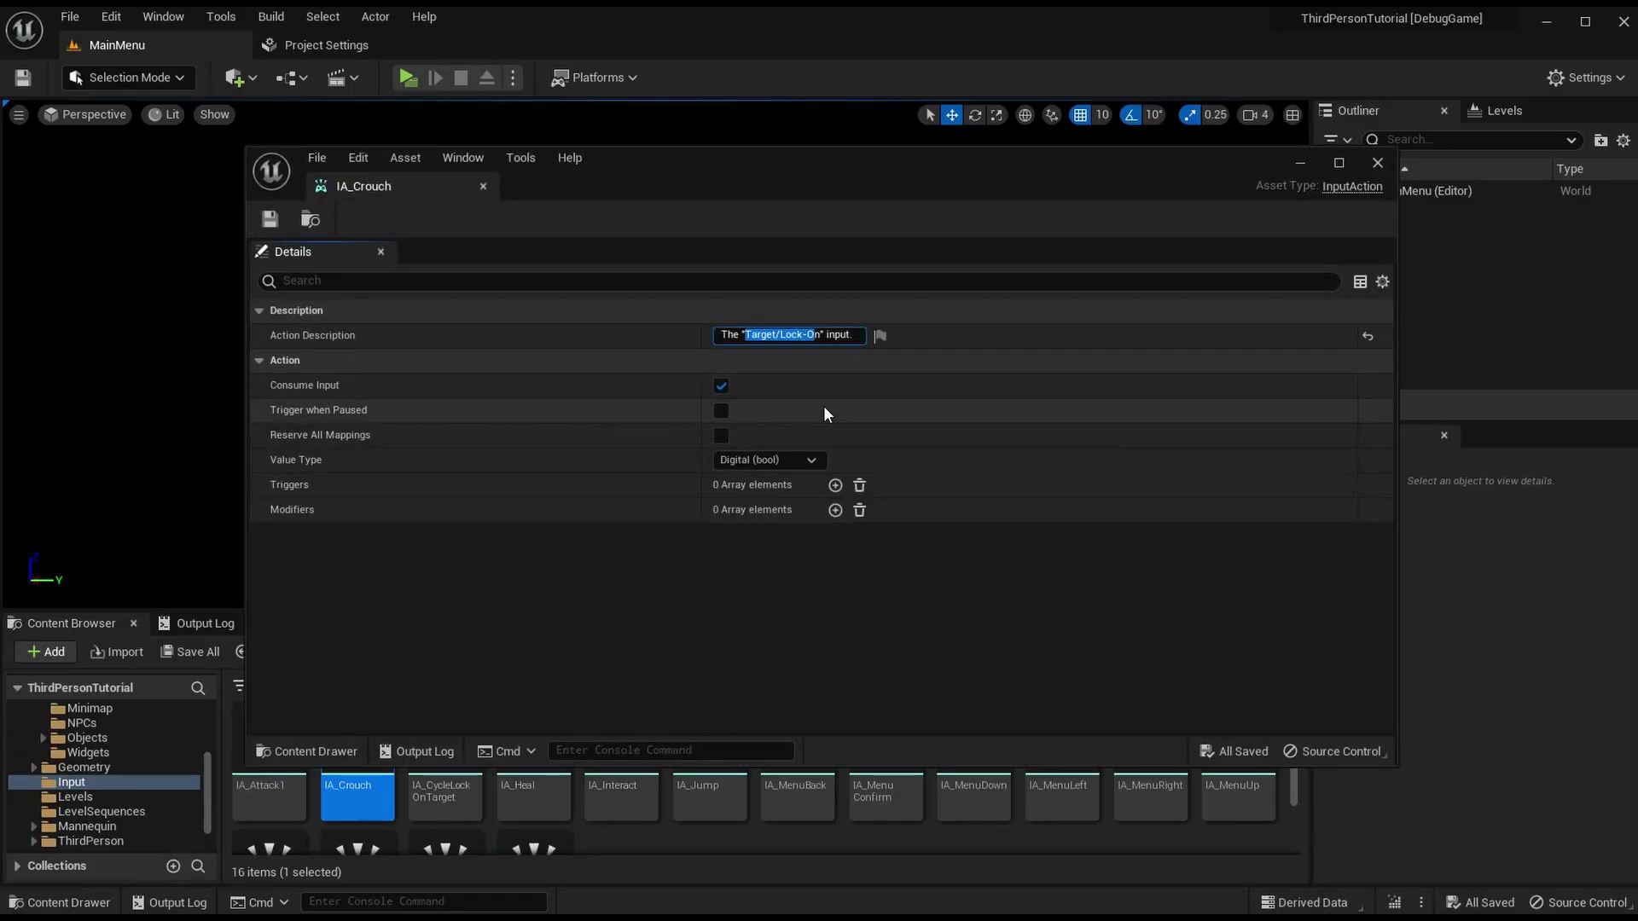
{"action": "type", "text": "n"}
{"action": "key", "text": "BackSpace"}
{"action": "type", "text": "Crouch"}
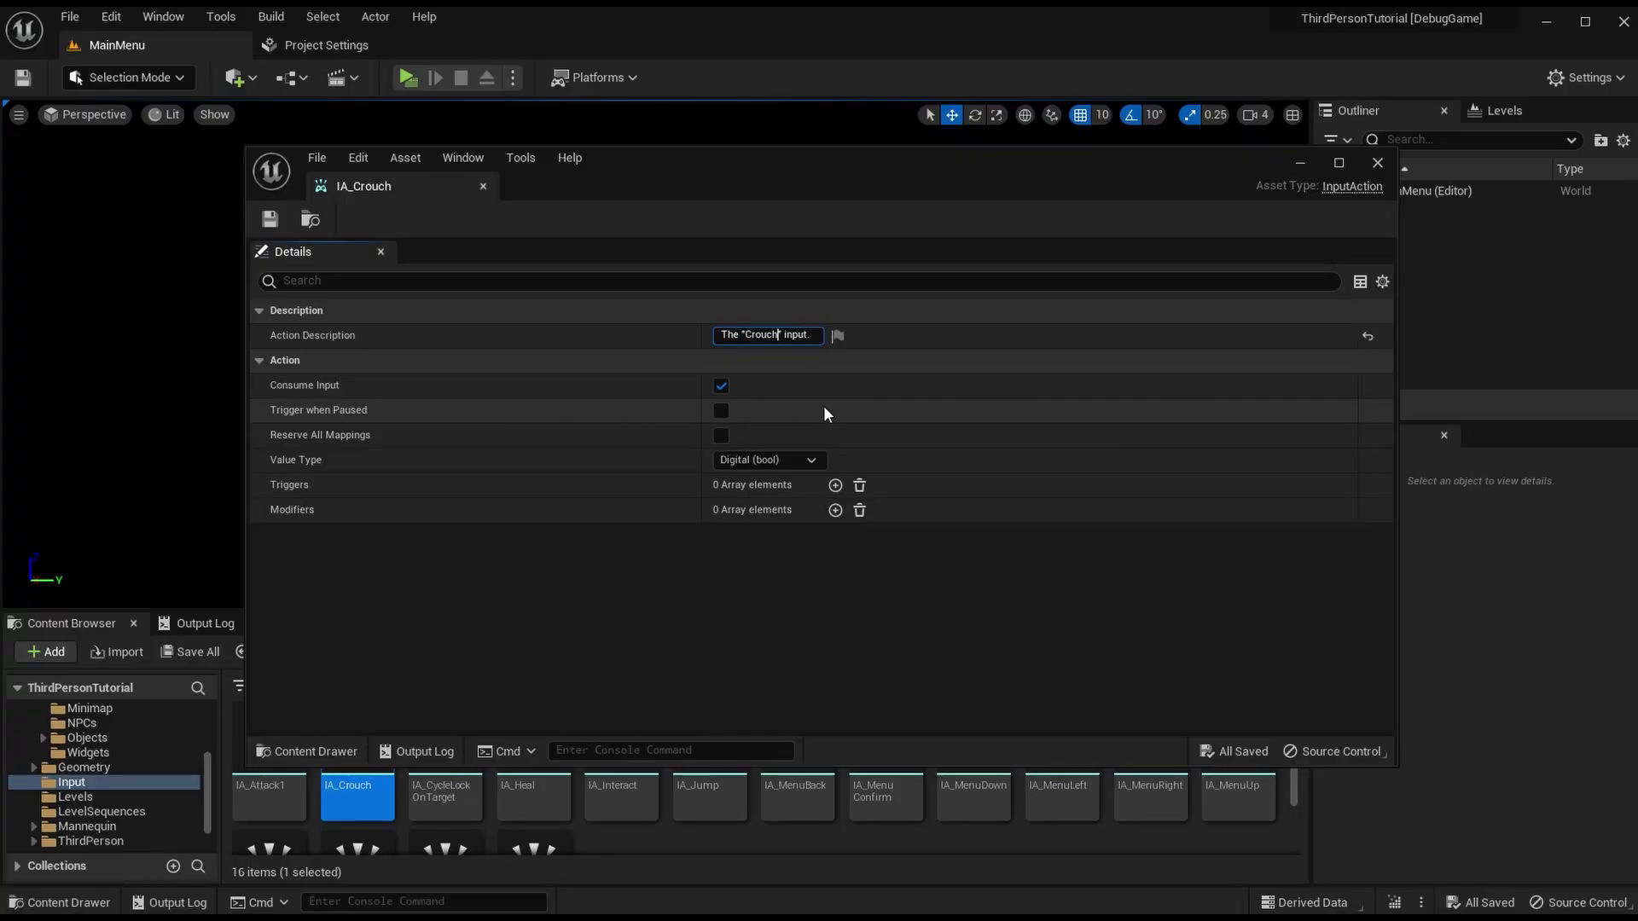
{"action": "key", "text": "Return"}
{"action": "key", "text": "ctrl+s"}
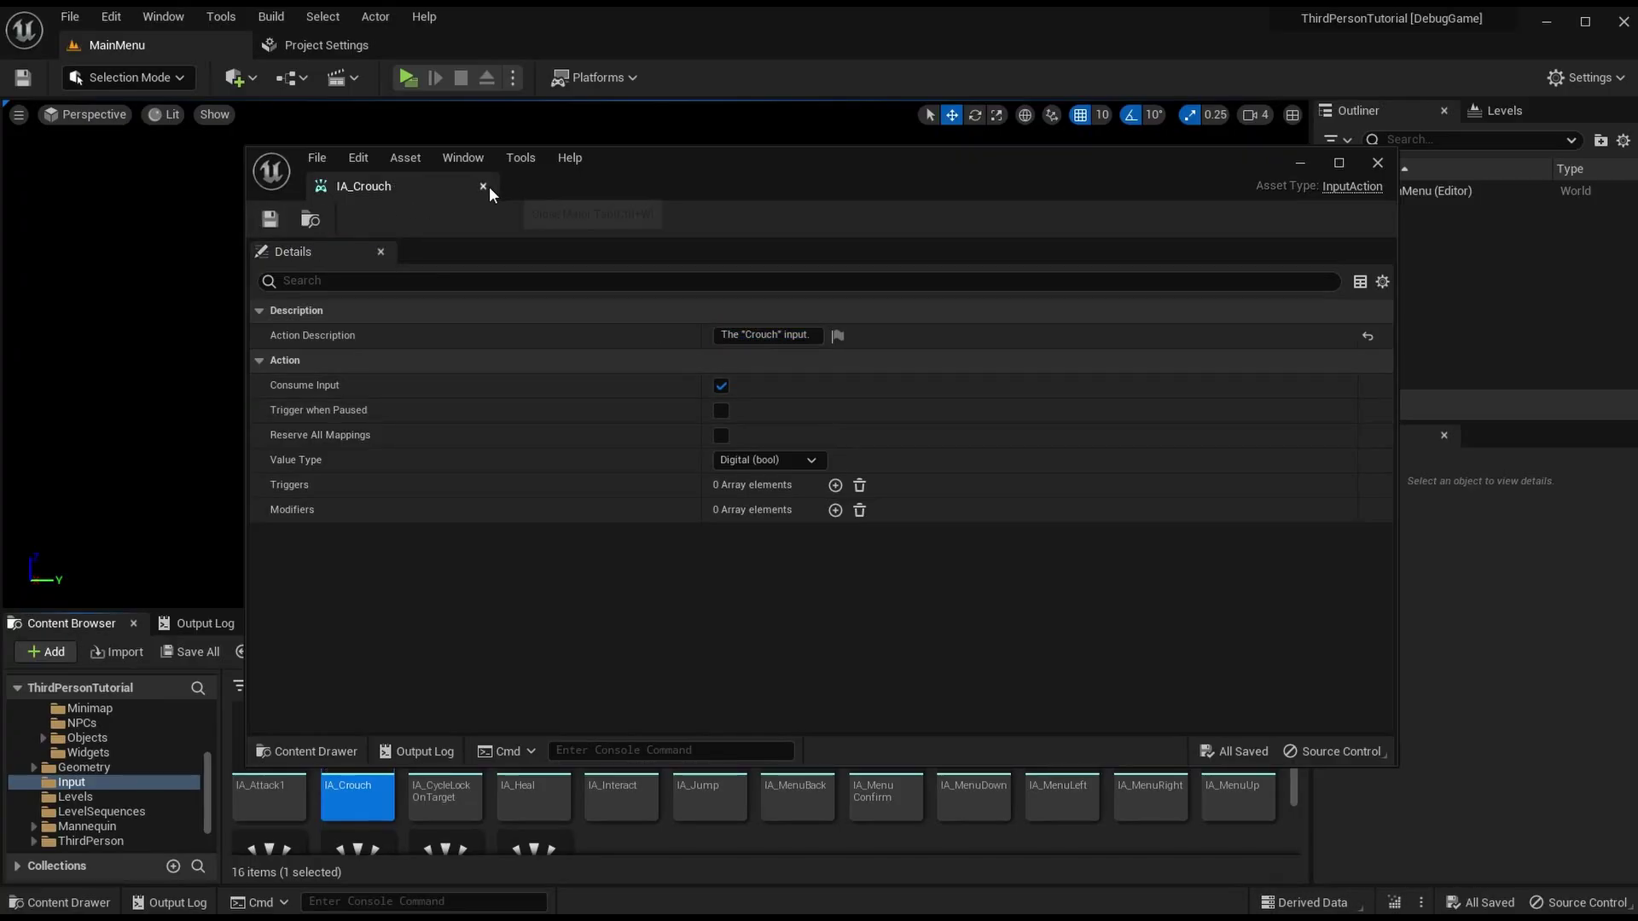
{"action": "left_click", "coordinate": [484, 186]}
Step: Check the next action mapping in the project settings, then paste a copy of IA_Crouch and name it IA_Roll
{"action": "left_click", "coordinate": [319, 44]}
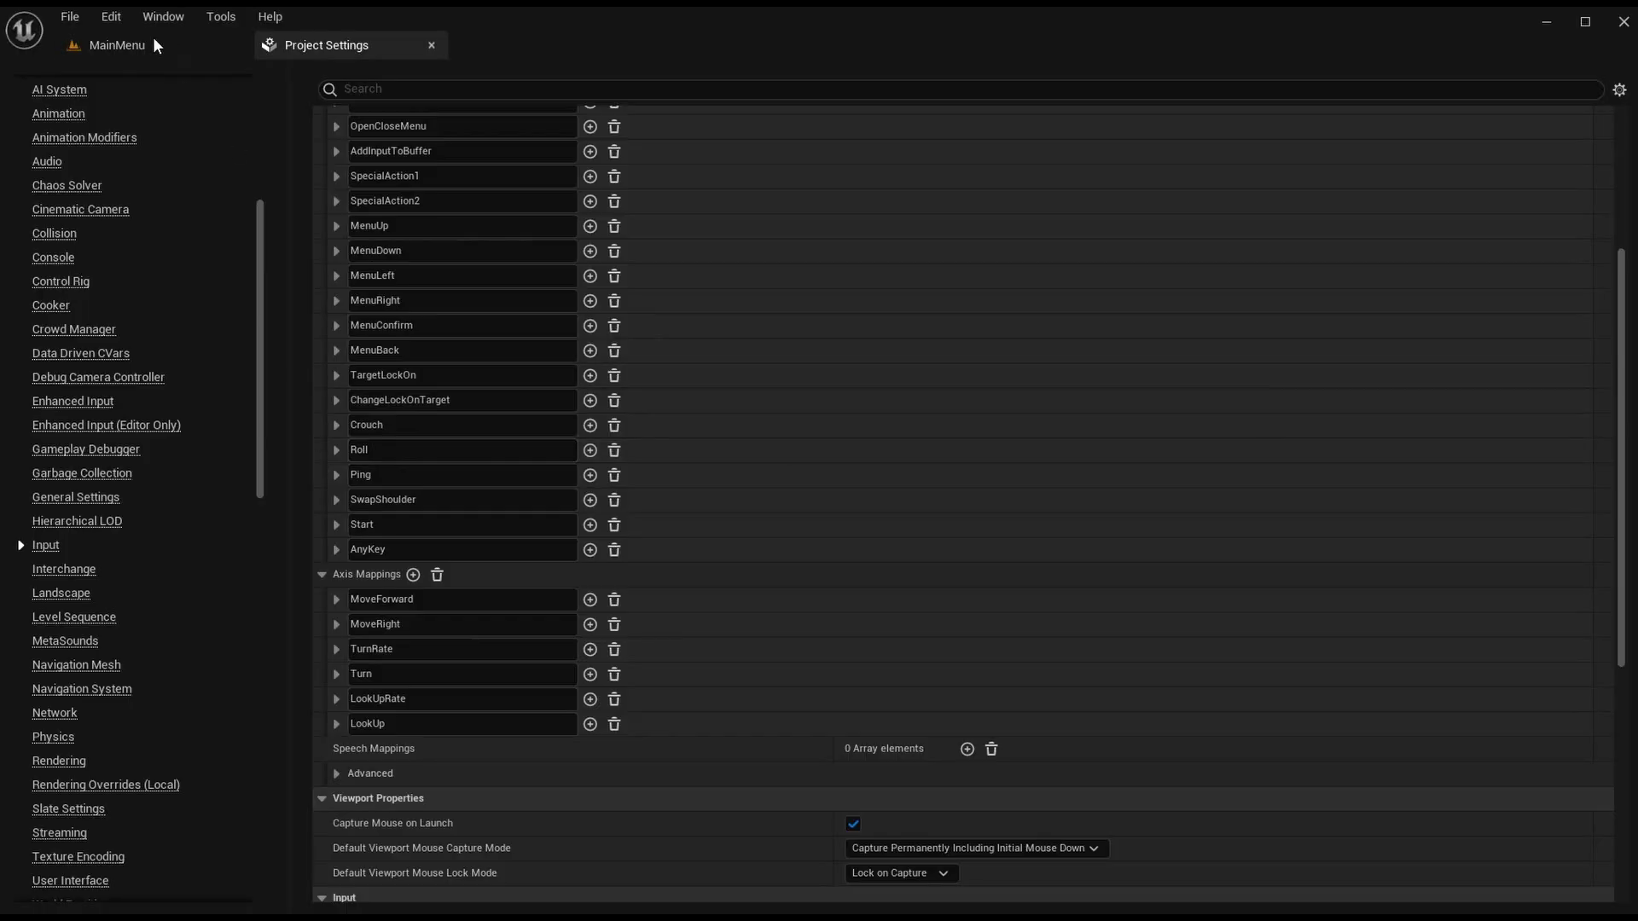
{"action": "left_click", "coordinate": [151, 41]}
{"action": "scroll", "coordinate": [478, 793], "scroll_direction": "up", "scroll_amount": 1}
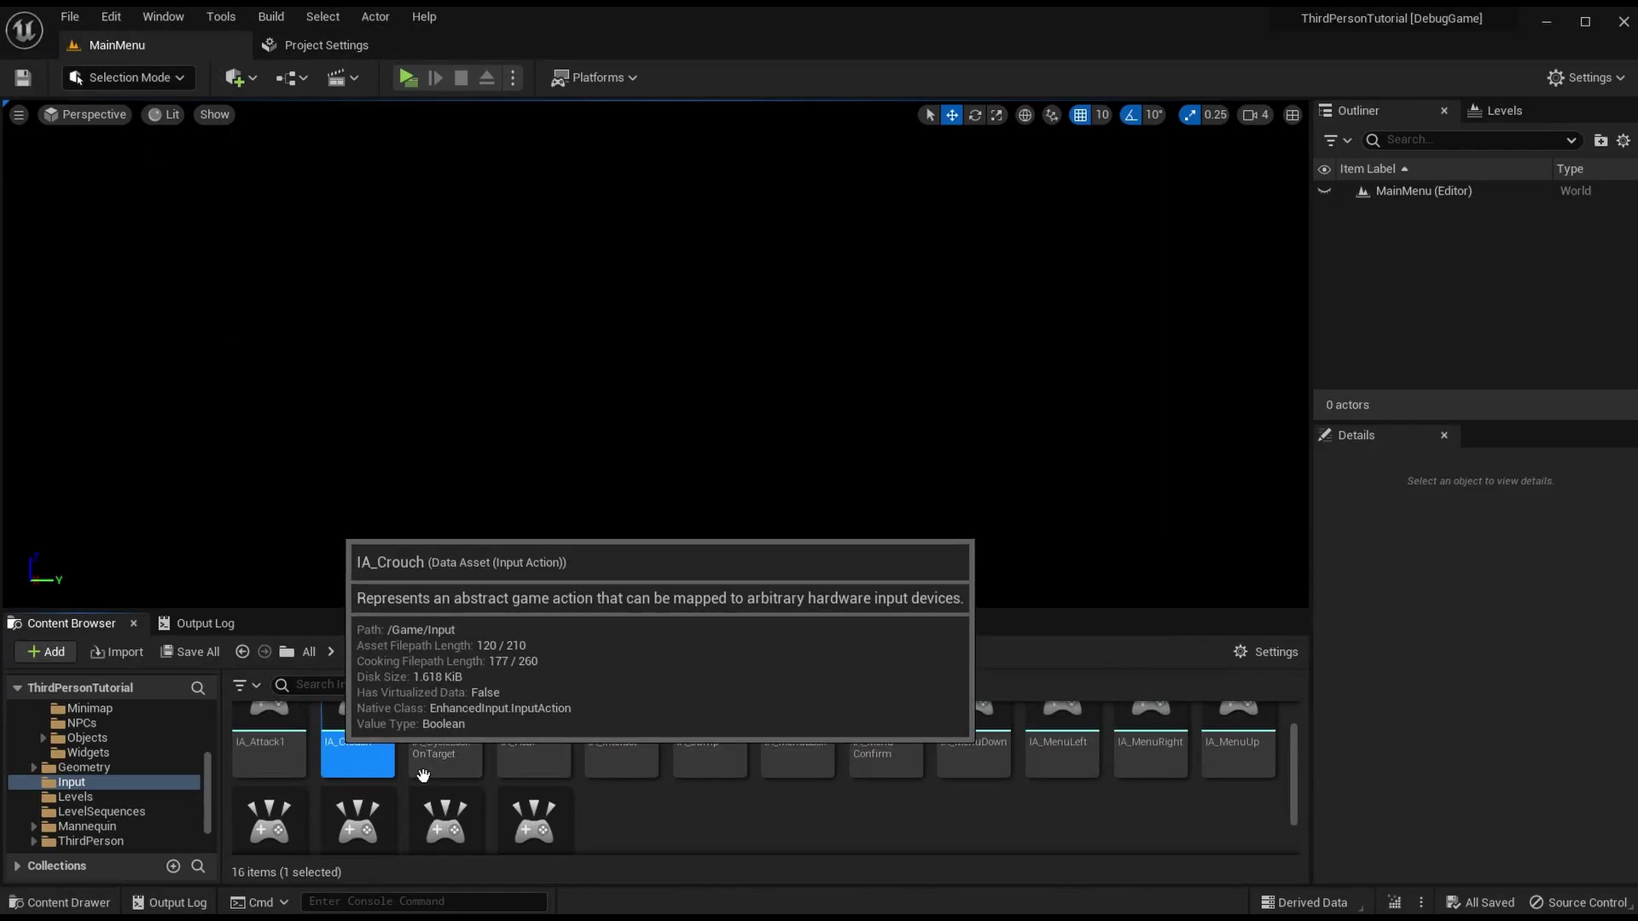
{"action": "scroll", "coordinate": [627, 807], "scroll_direction": "down", "scroll_amount": 1}
{"action": "left_click", "coordinate": [632, 807]}
{"action": "key", "text": "ctrl+v"}
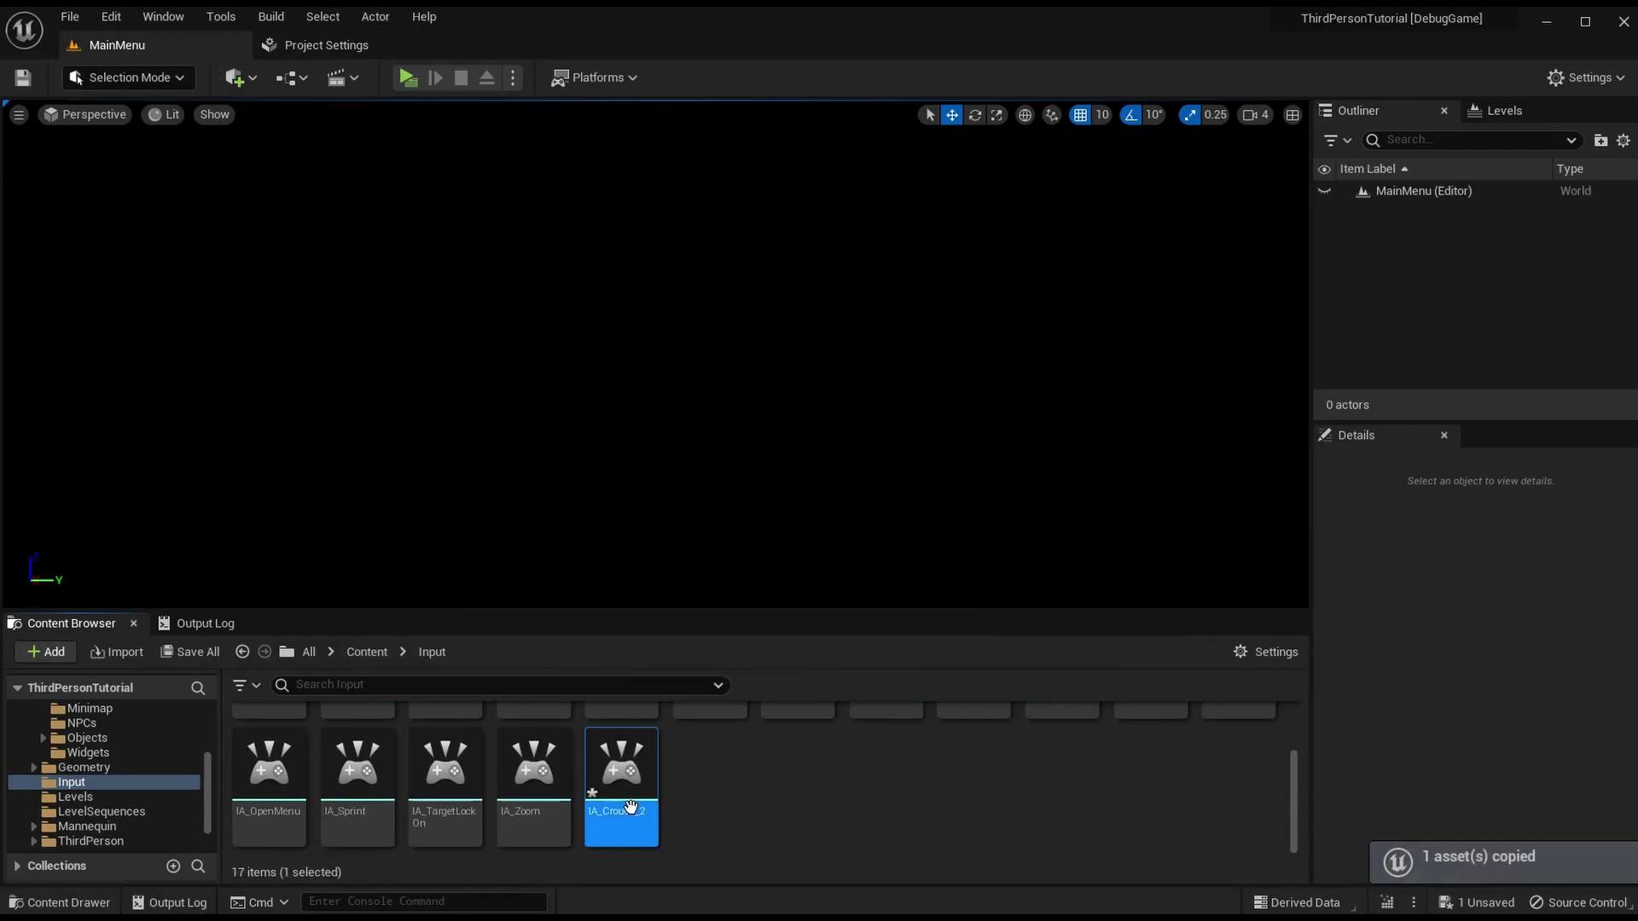
{"action": "type", "text": "IA_Ro"}
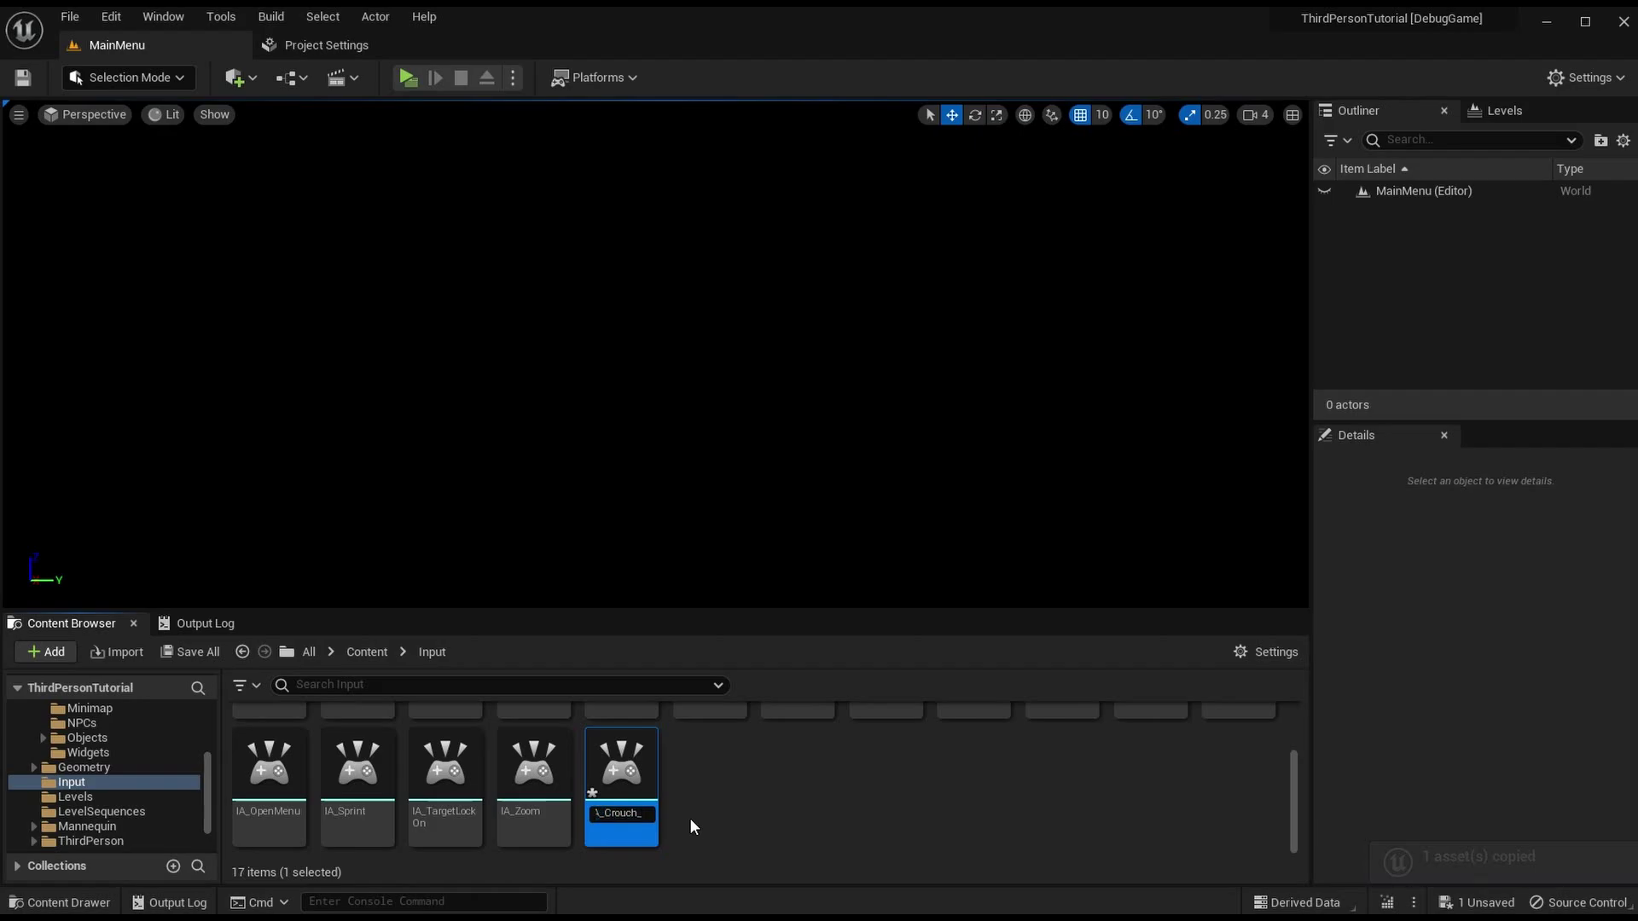
{"action": "type", "text": "ll"}
{"action": "key", "text": "Return"}
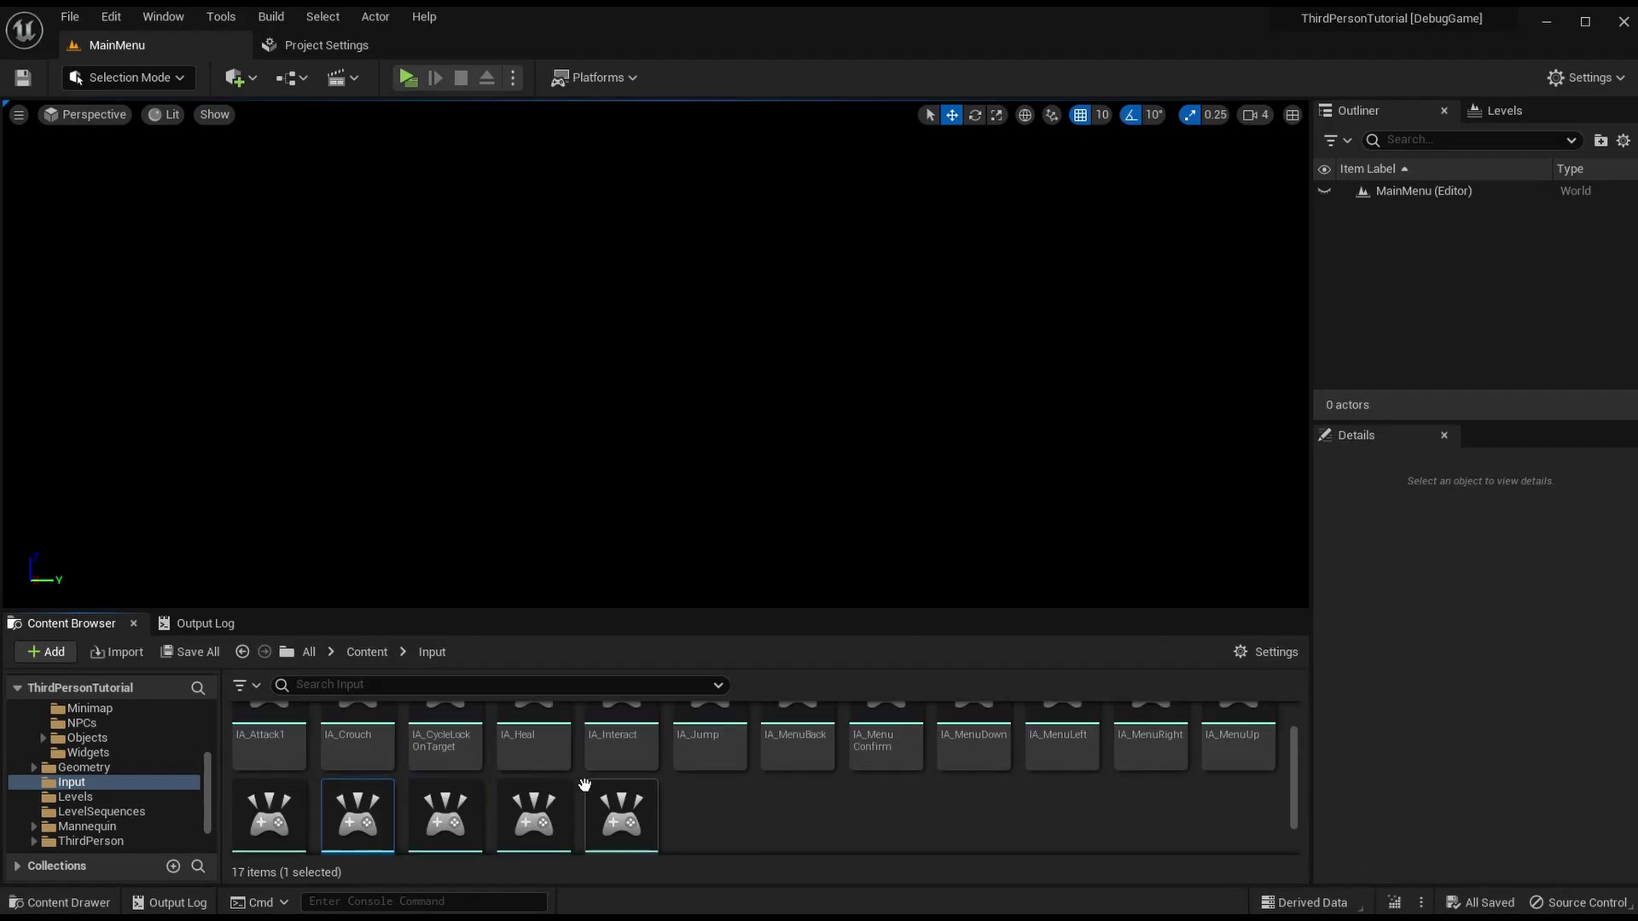
Step: Set IA_Roll's Action Description to 'The "Roll" input.', save the asset and close its editor
{"action": "scroll", "coordinate": [365, 775], "scroll_direction": "up", "scroll_amount": 1}
{"action": "double_click", "coordinate": [358, 776]}
{"action": "double_click", "coordinate": [755, 334]}
{"action": "type", "text": "Roll"}
{"action": "key", "text": "Return"}
{"action": "key", "text": "ctrl+s"}
{"action": "left_click", "coordinate": [483, 186]}
Step: Review the Ping action mapping in the project settings and return to the Input folder
{"action": "left_click", "coordinate": [321, 48]}
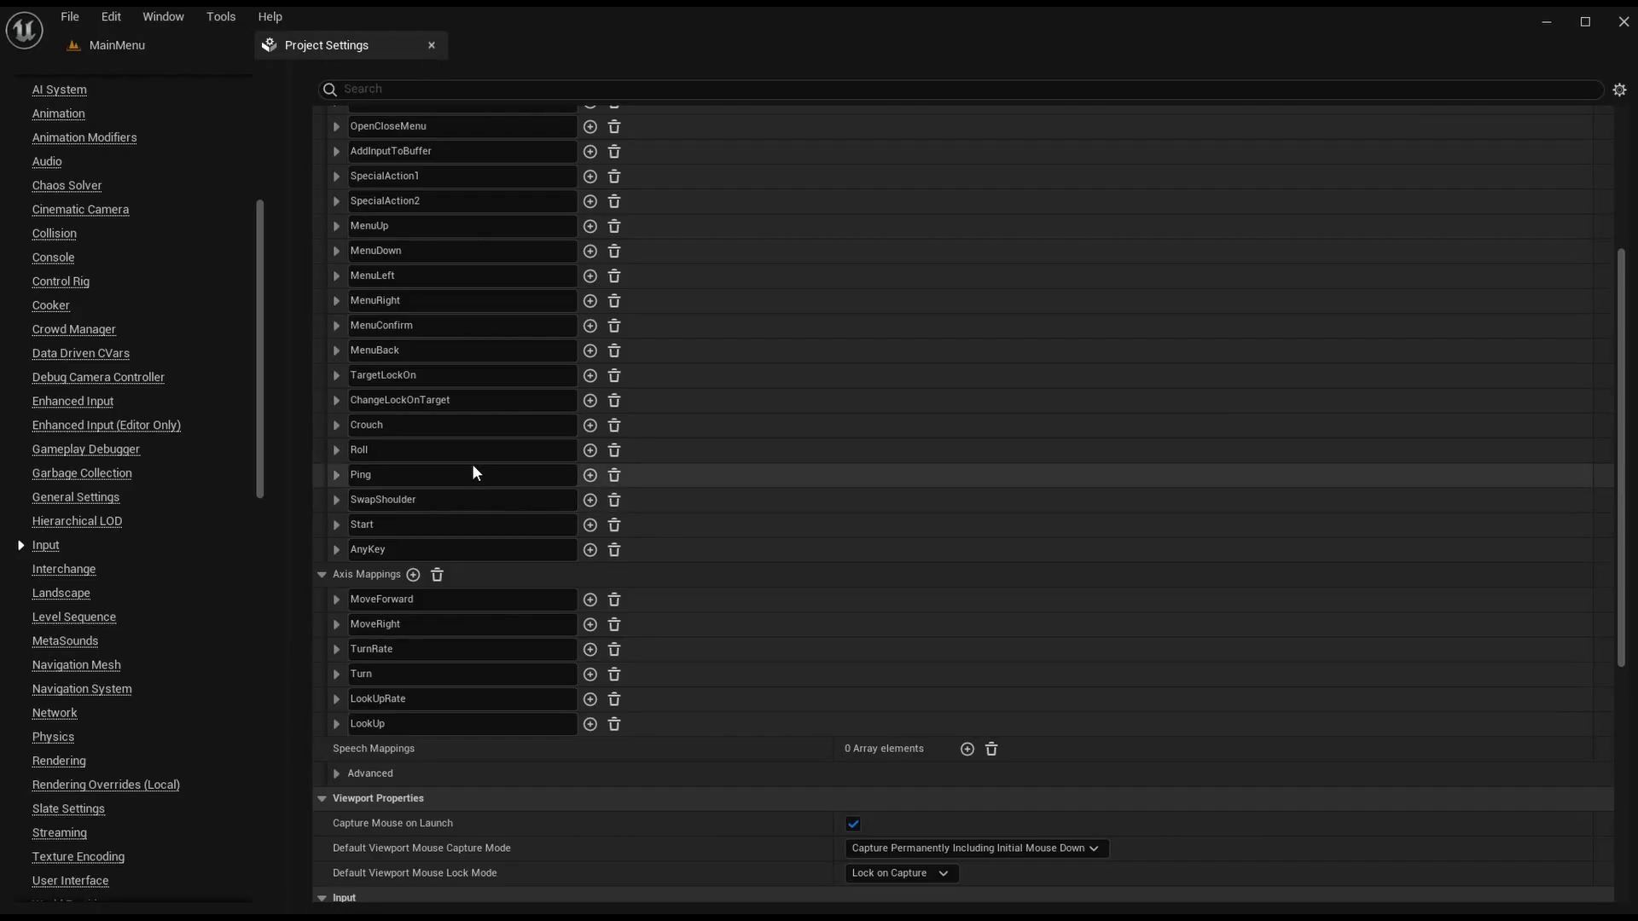
{"action": "left_click_drag", "start_coordinate": [297, 469], "coordinate": [288, 470]}
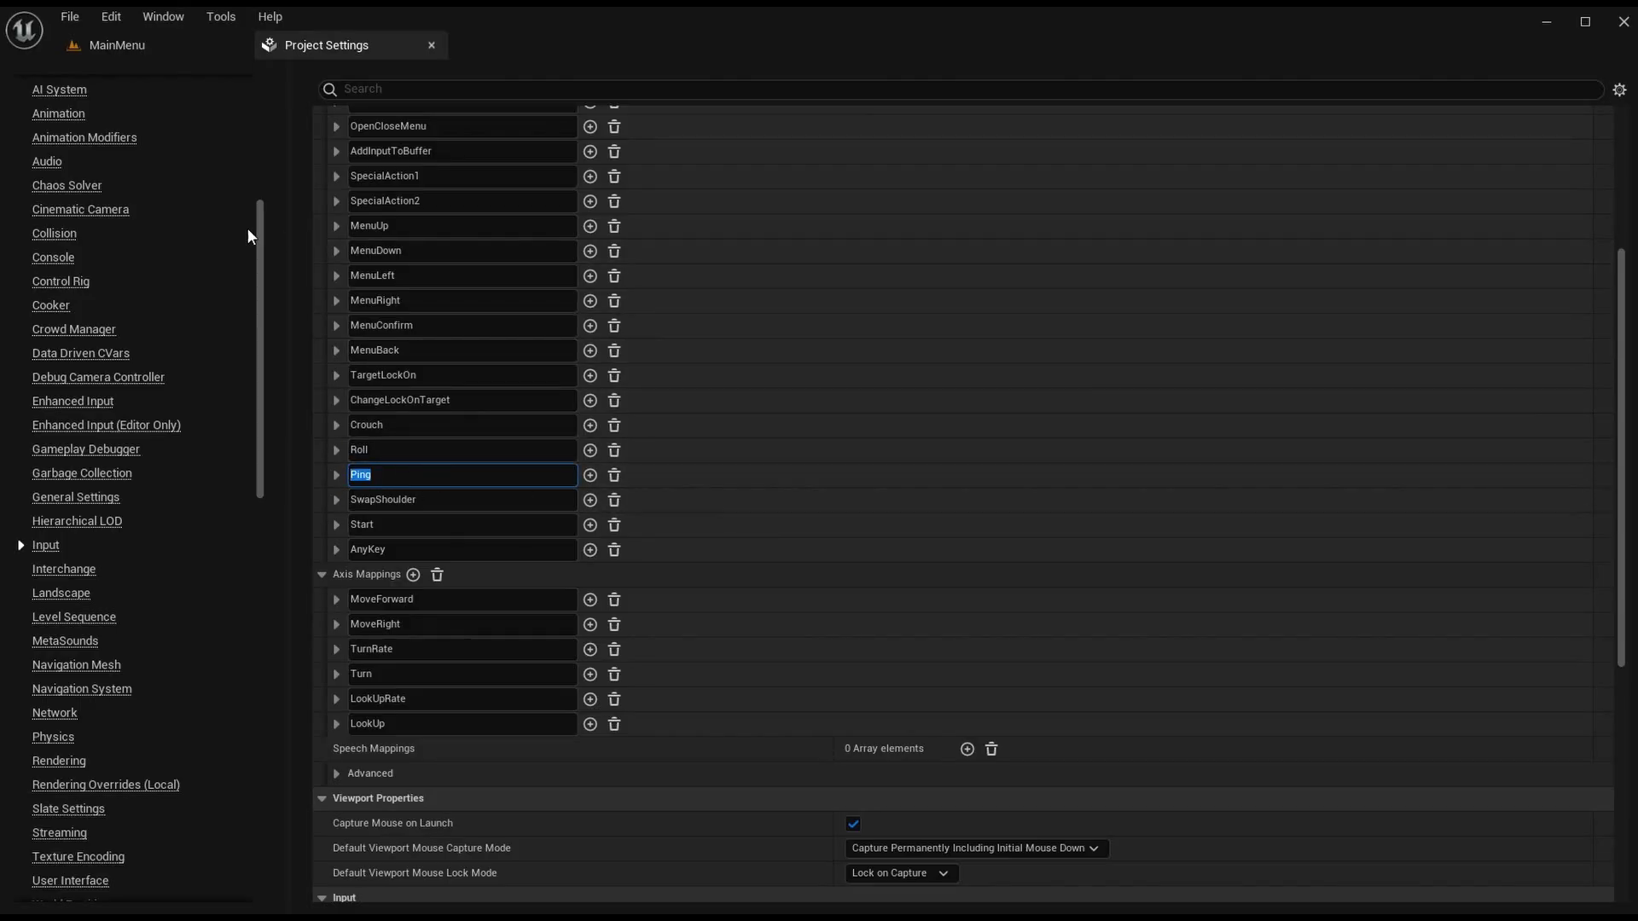
{"action": "left_click", "coordinate": [137, 46]}
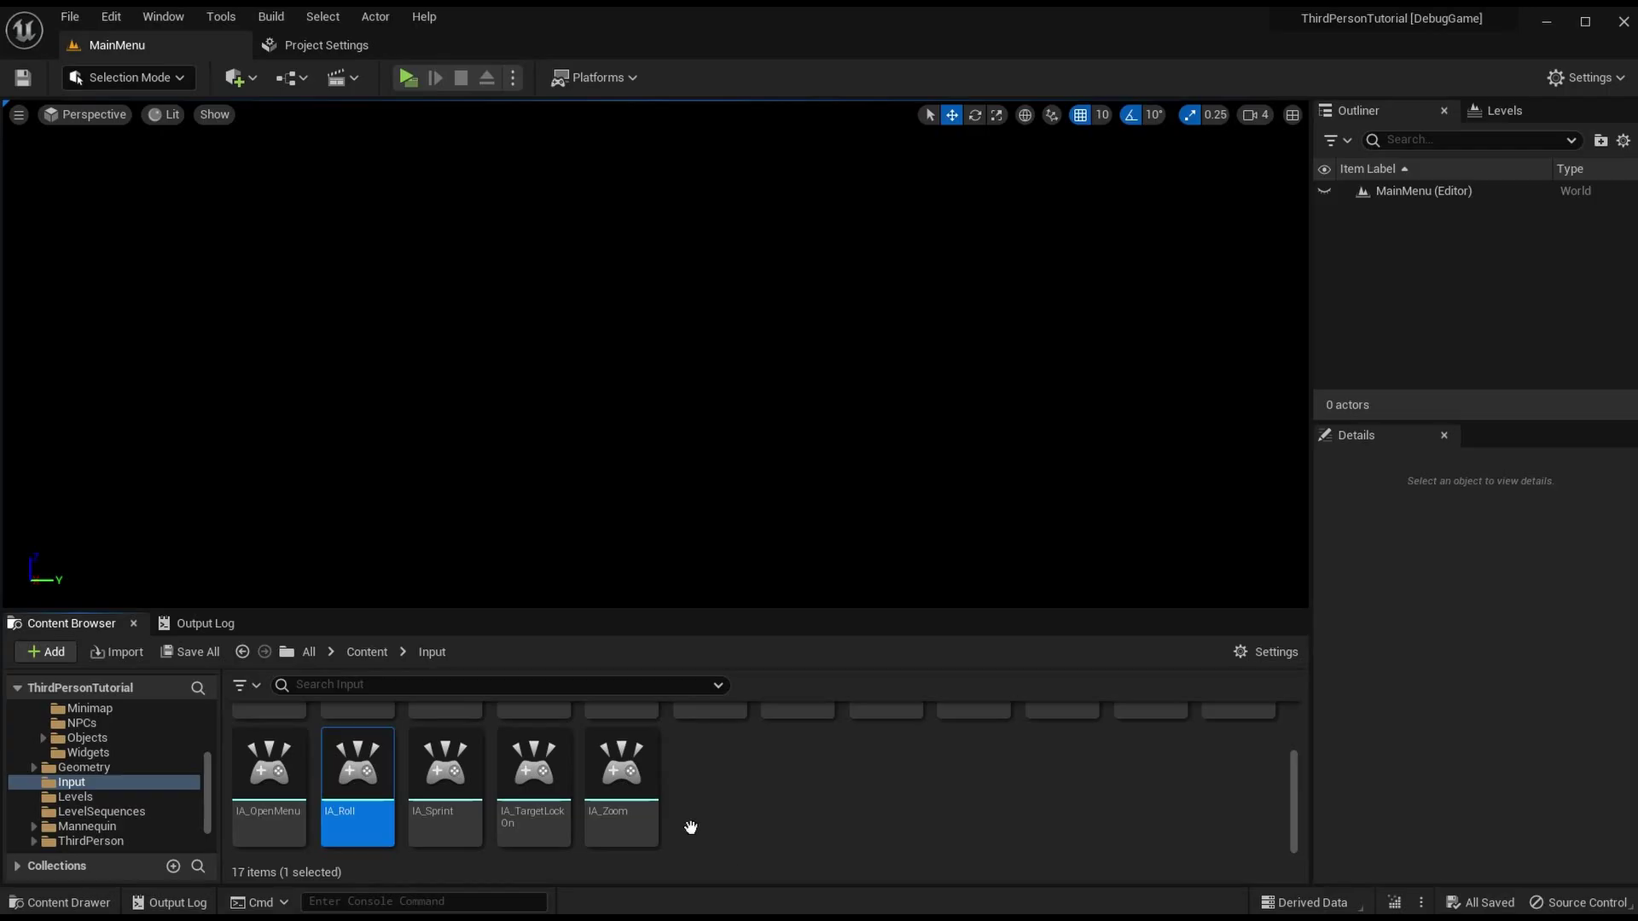
Step: Paste a copy of IA_Crouch into the Input folder and name it IA_Ping
{"action": "left_click", "coordinate": [723, 794]}
{"action": "key", "text": "ctrl+v"}
{"action": "right_click", "coordinate": [729, 797]}
{"action": "left_click", "coordinate": [790, 435]}
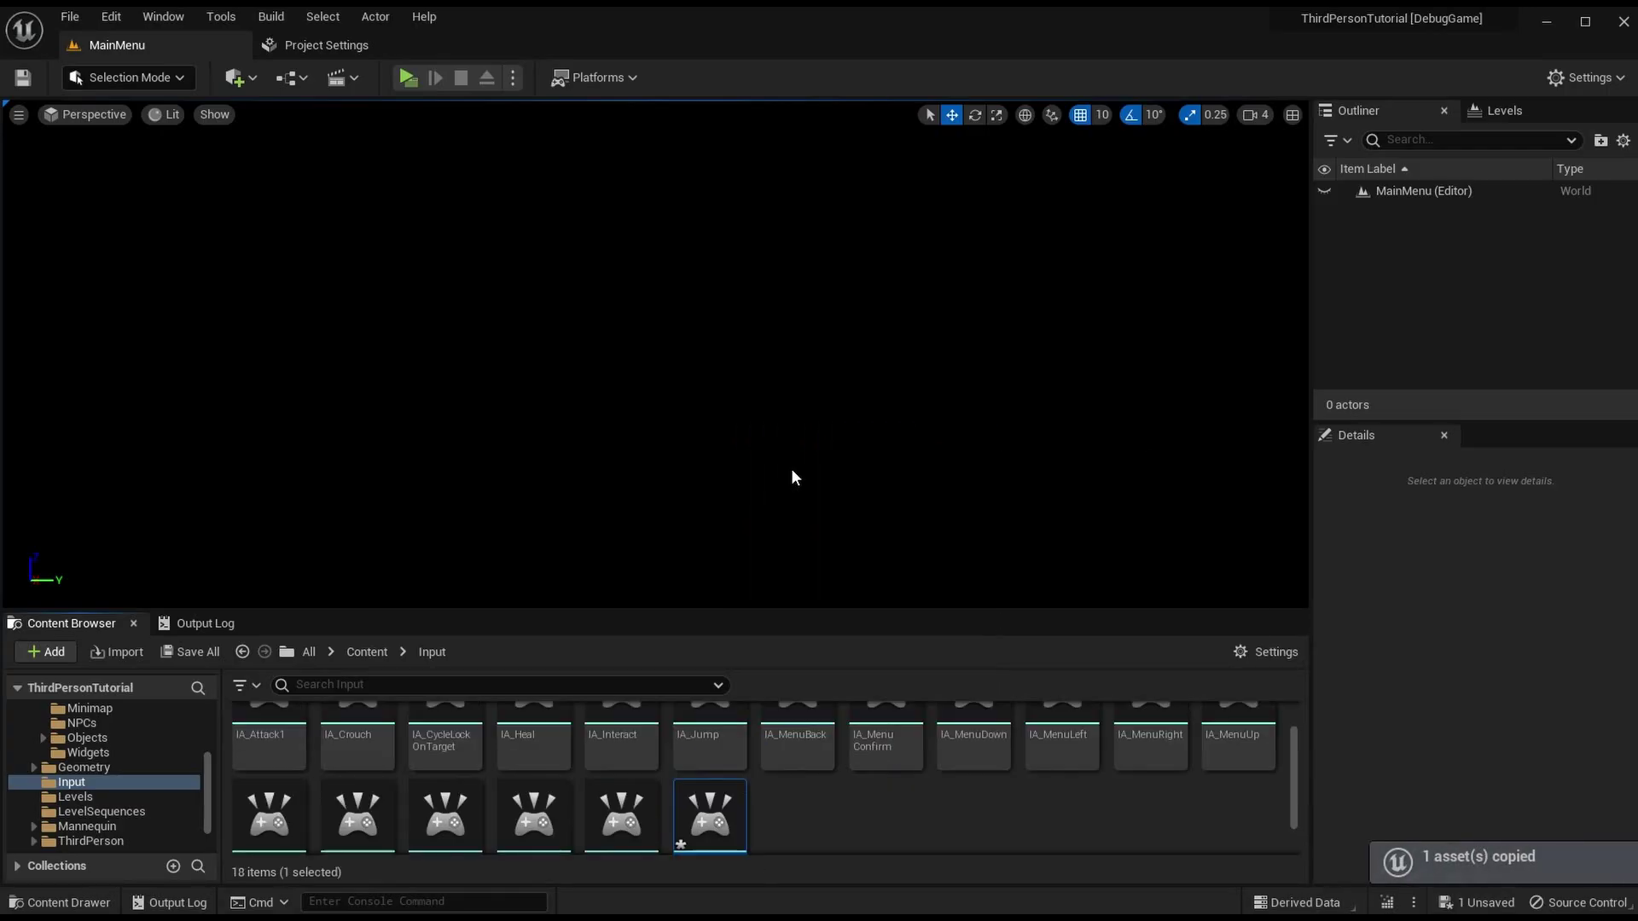
{"action": "type", "text": "IA_P"}
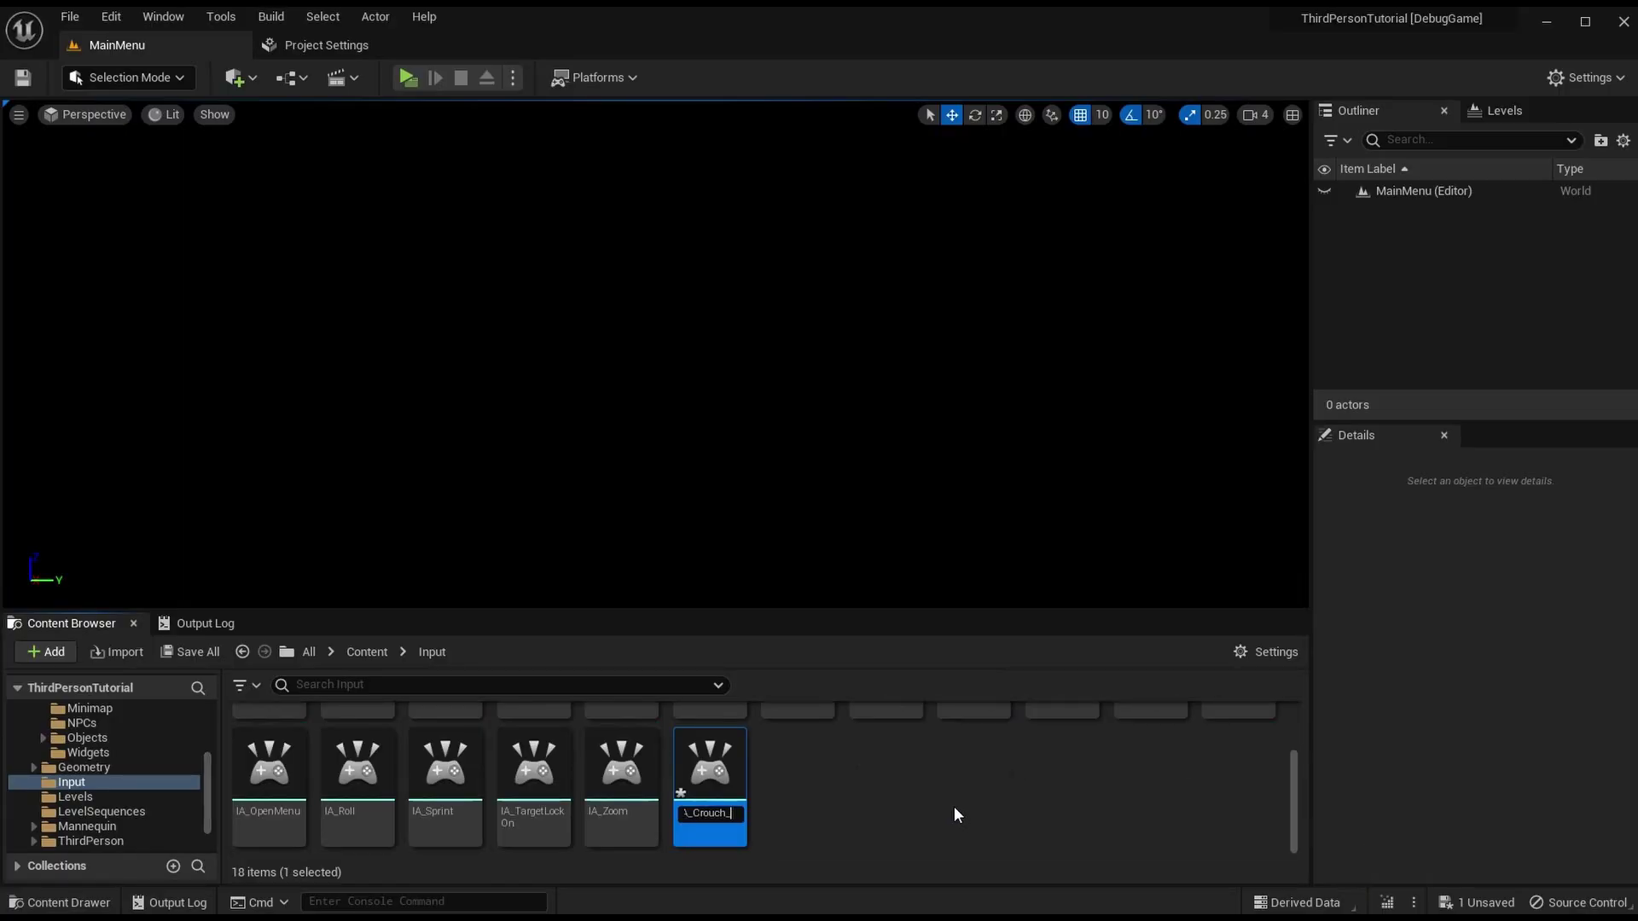
{"action": "type", "text": "ing"}
{"action": "key", "text": "Return"}
Step: Set IA_Ping's Action Description to 'The "Ping" input.', save the asset and close its editor
{"action": "double_click", "coordinate": [350, 772]}
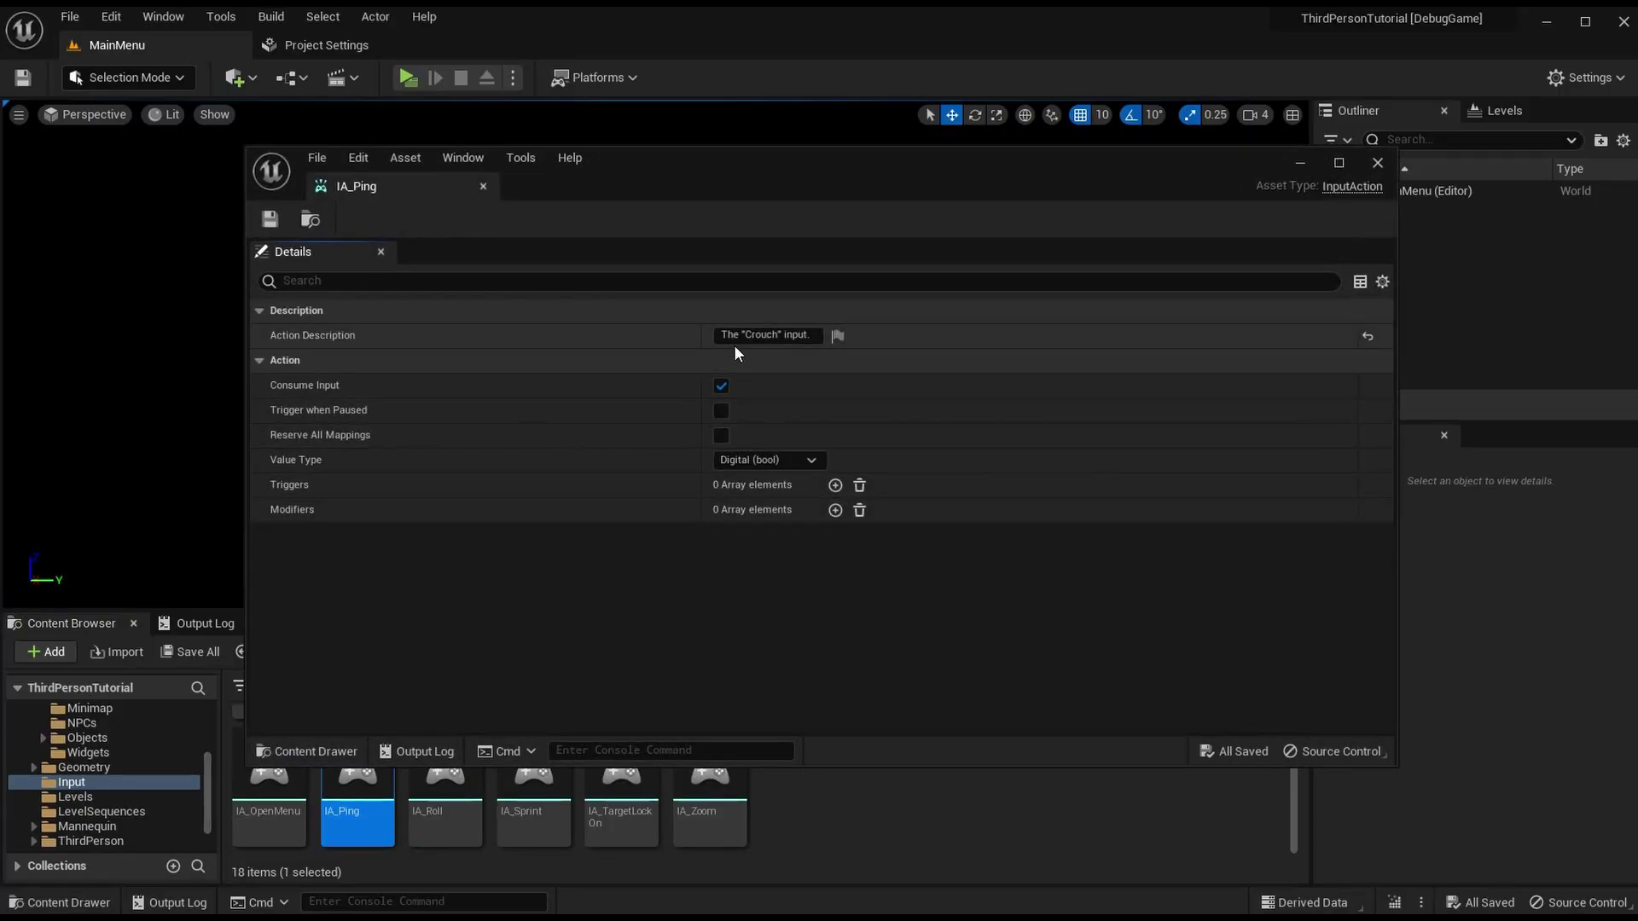
{"action": "double_click", "coordinate": [761, 334]}
{"action": "type", "text": "Ping"}
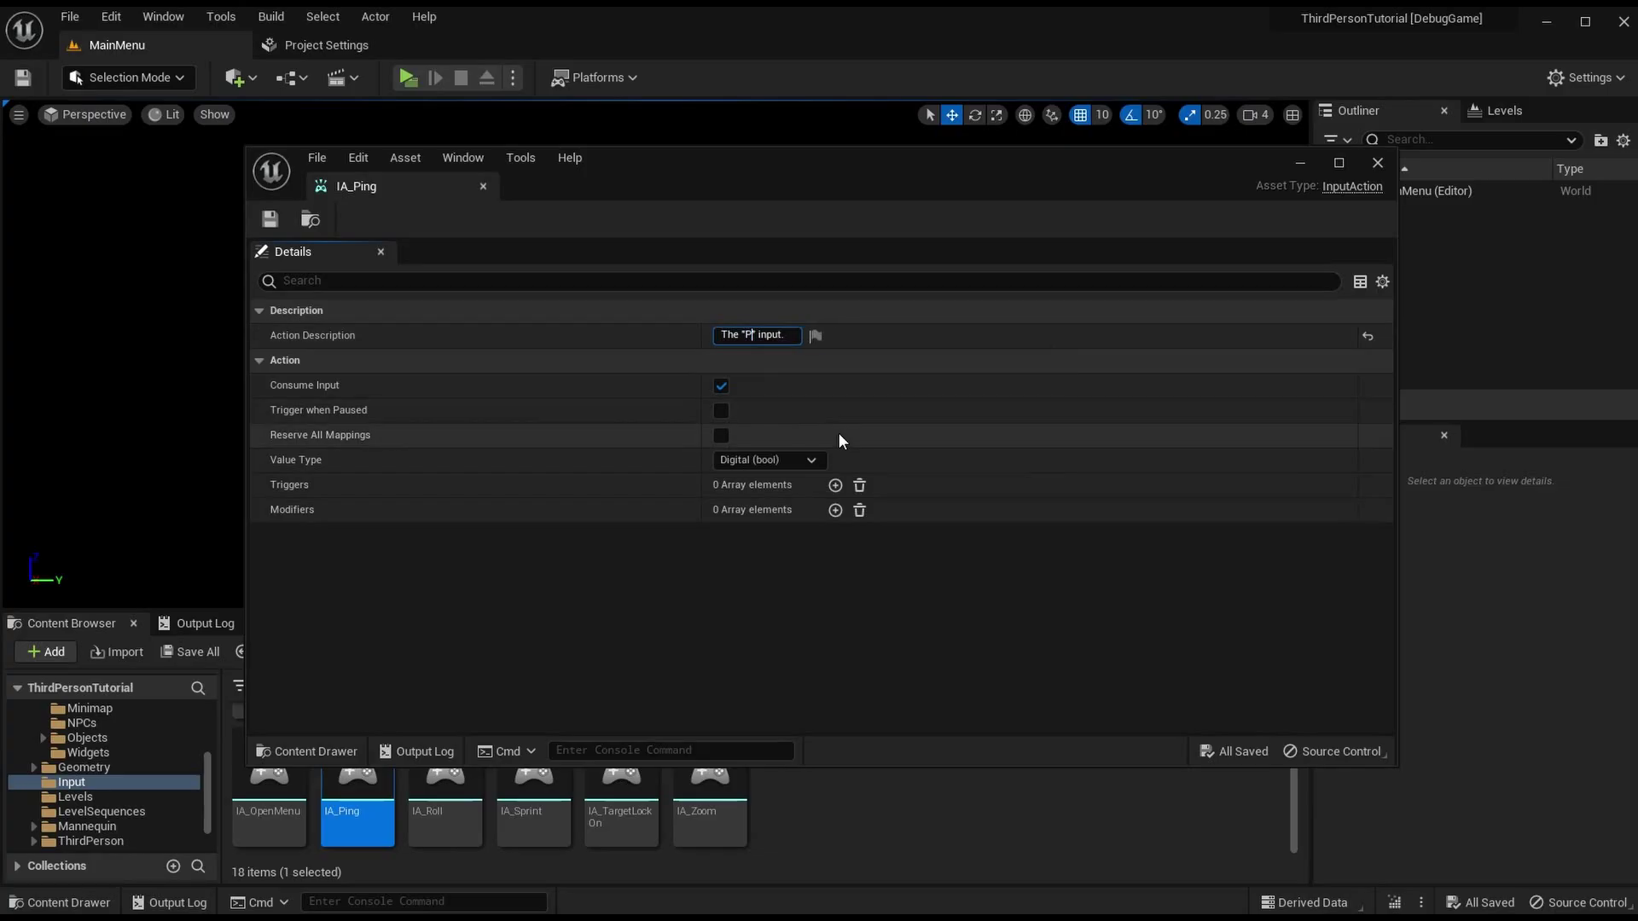
{"action": "key", "text": "Return"}
{"action": "left_click", "coordinate": [269, 220]}
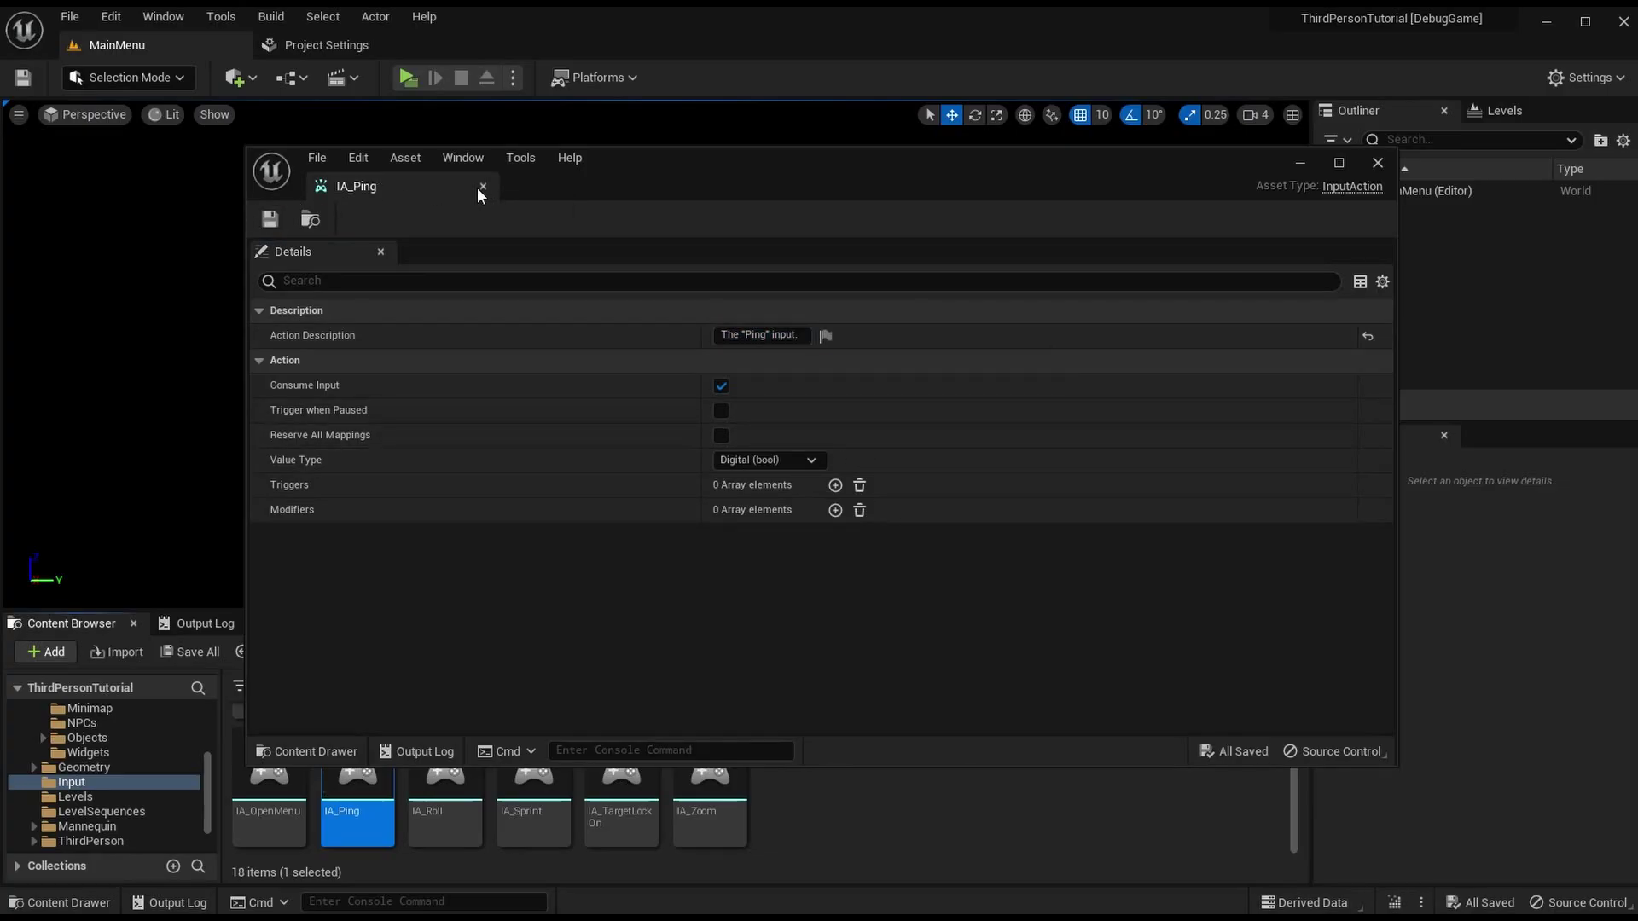
{"action": "left_click", "coordinate": [483, 186]}
Step: Check the SwapShoulder action mapping in the project settings, then paste a copy of IA_Crouch and name it IA_SwapShoulder
{"action": "left_click", "coordinate": [327, 45]}
{"action": "left_click", "coordinate": [430, 501]}
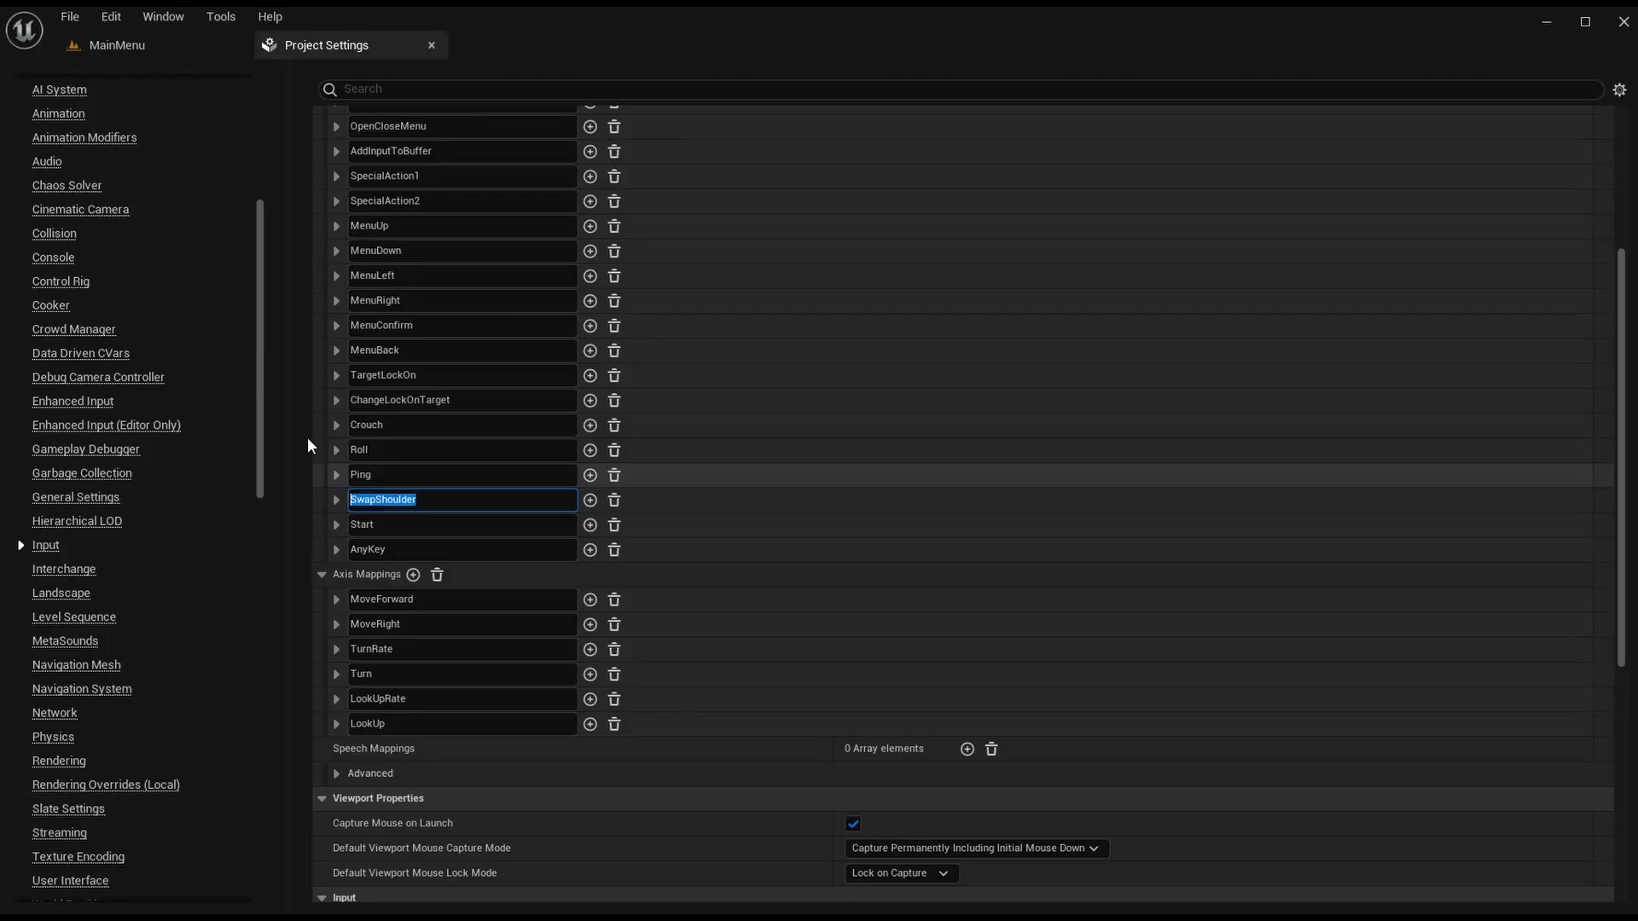
{"action": "left_click", "coordinate": [155, 51]}
{"action": "left_click", "coordinate": [804, 790]}
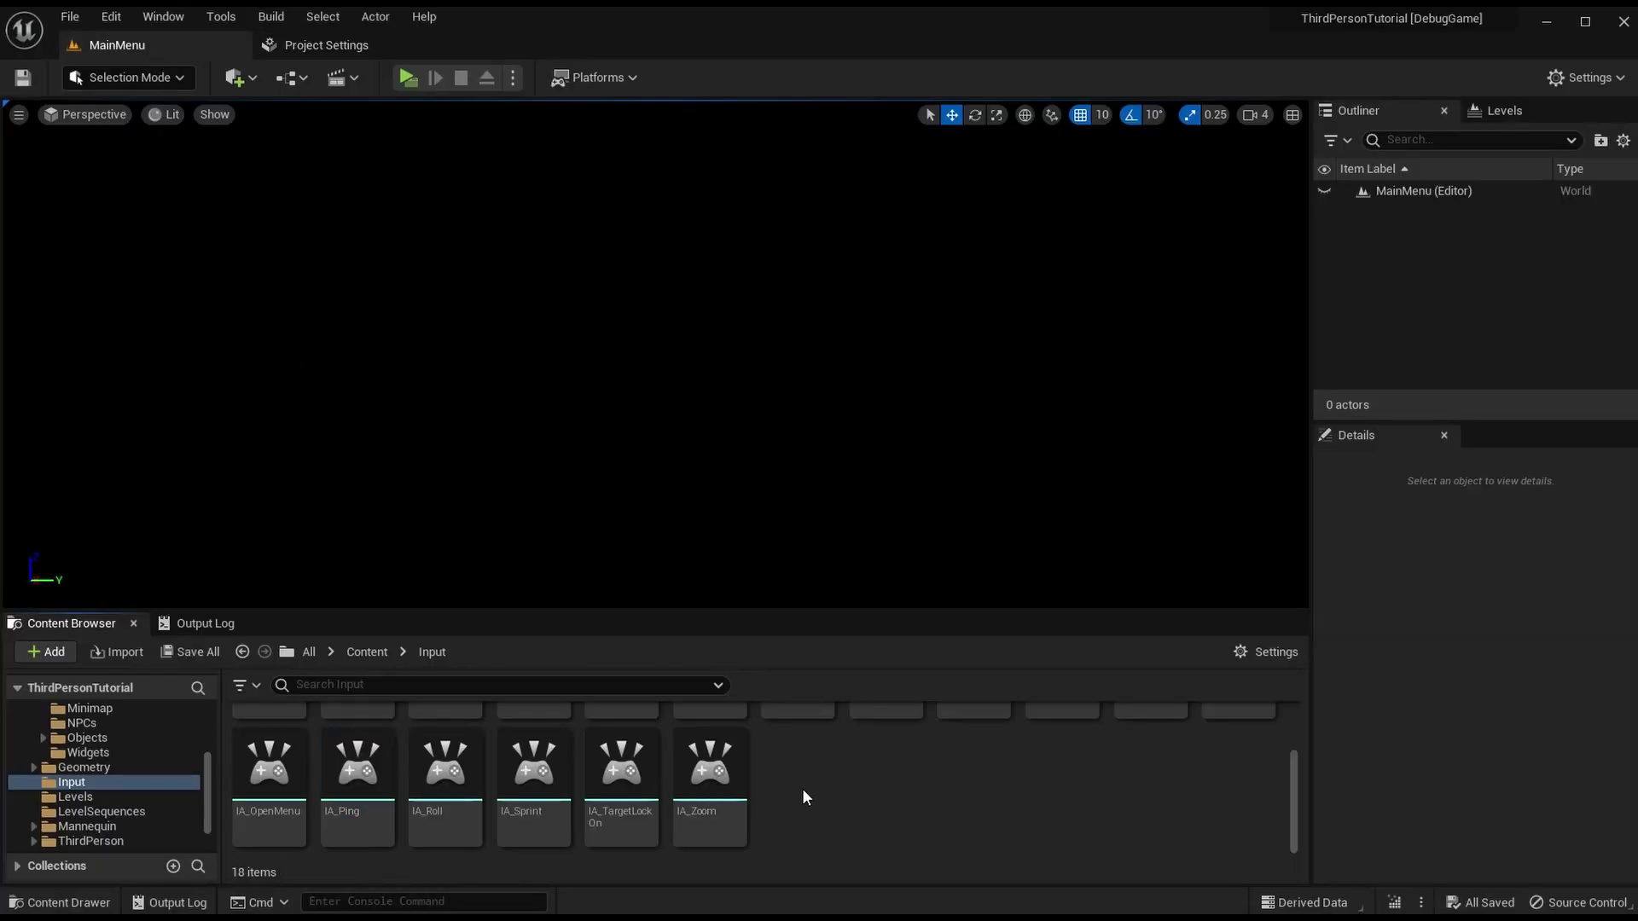
{"action": "scroll", "coordinate": [813, 806], "scroll_direction": "up", "scroll_amount": 1}
{"action": "scroll", "coordinate": [814, 806], "scroll_direction": "down", "scroll_amount": 1}
{"action": "key", "text": "ctrl+v"}
{"action": "right_click", "coordinate": [815, 751]}
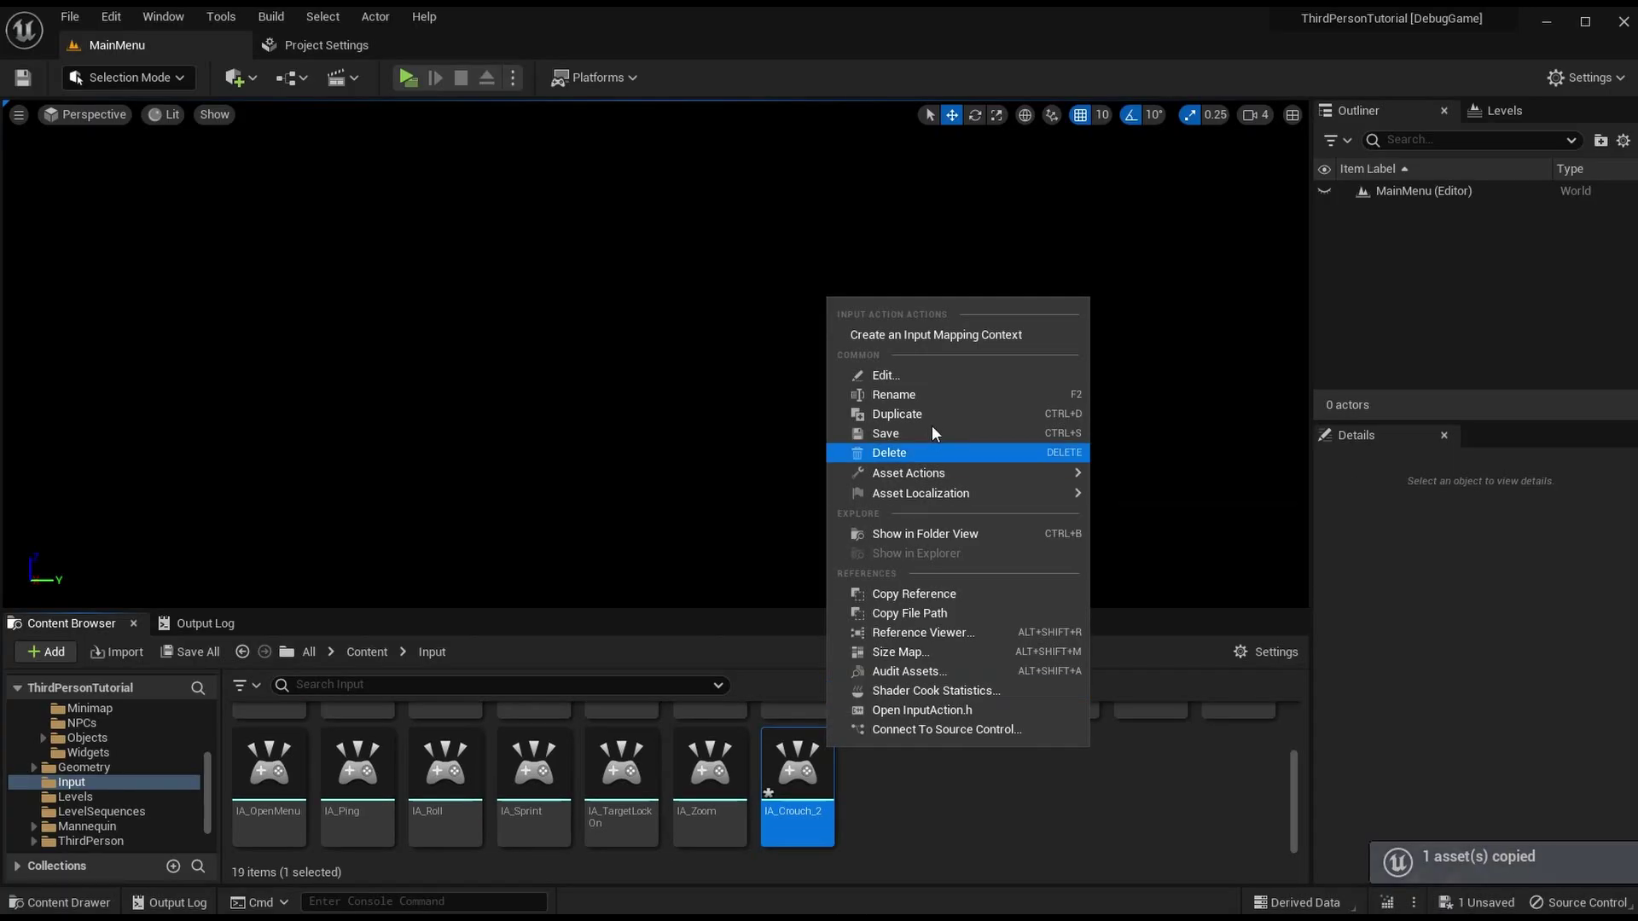
{"action": "left_click", "coordinate": [933, 397]}
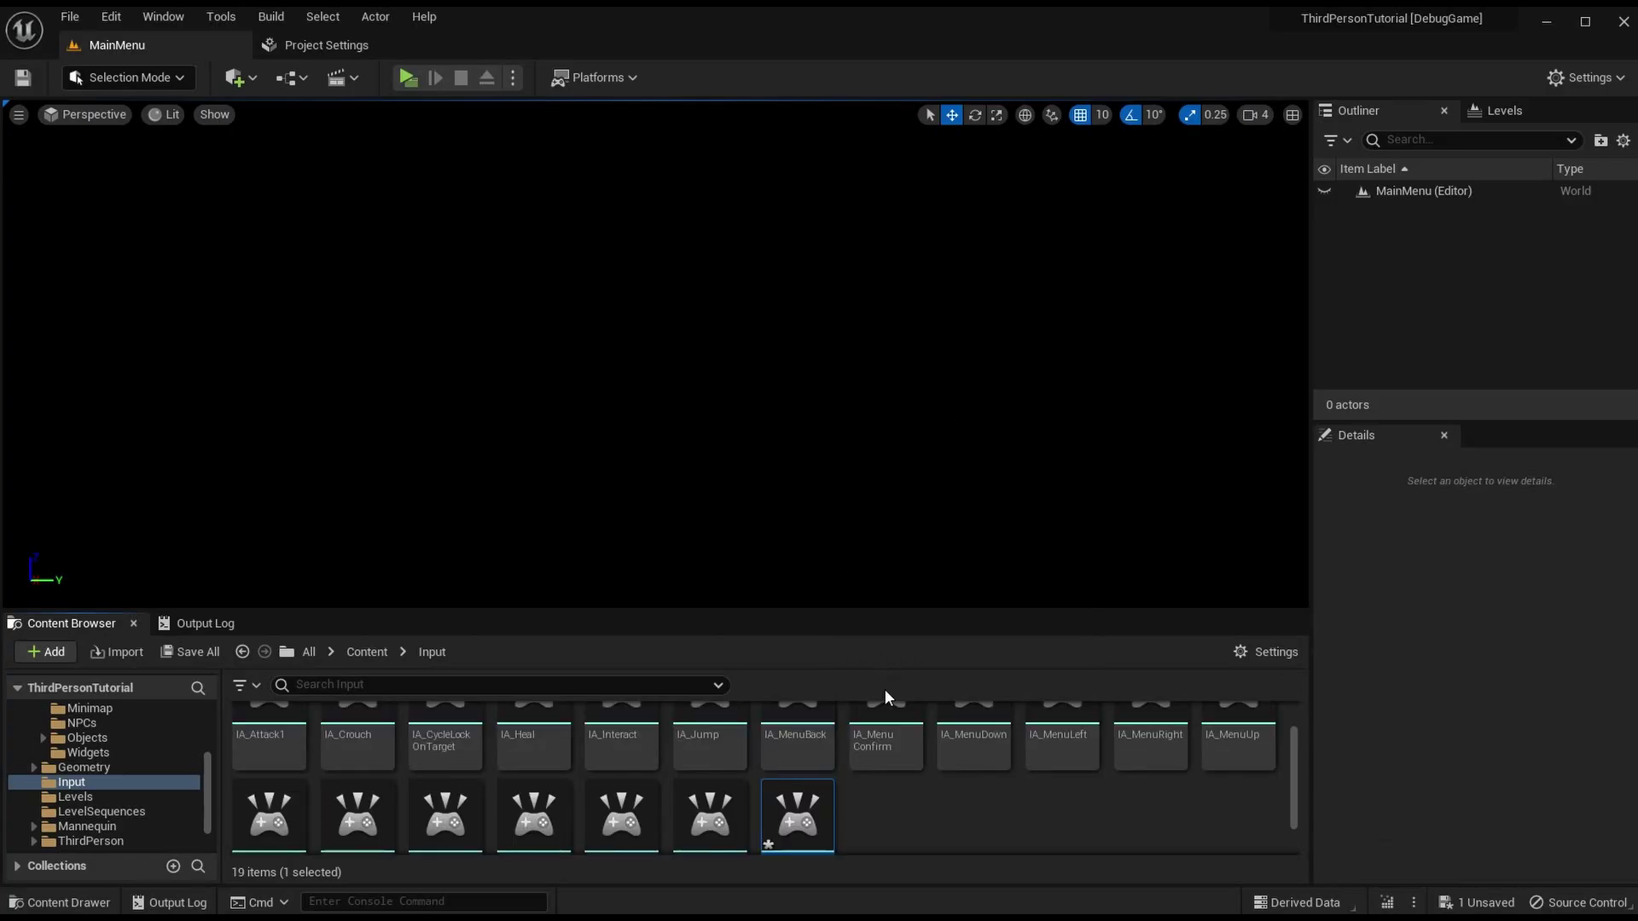
{"action": "type", "text": "IA_C"}
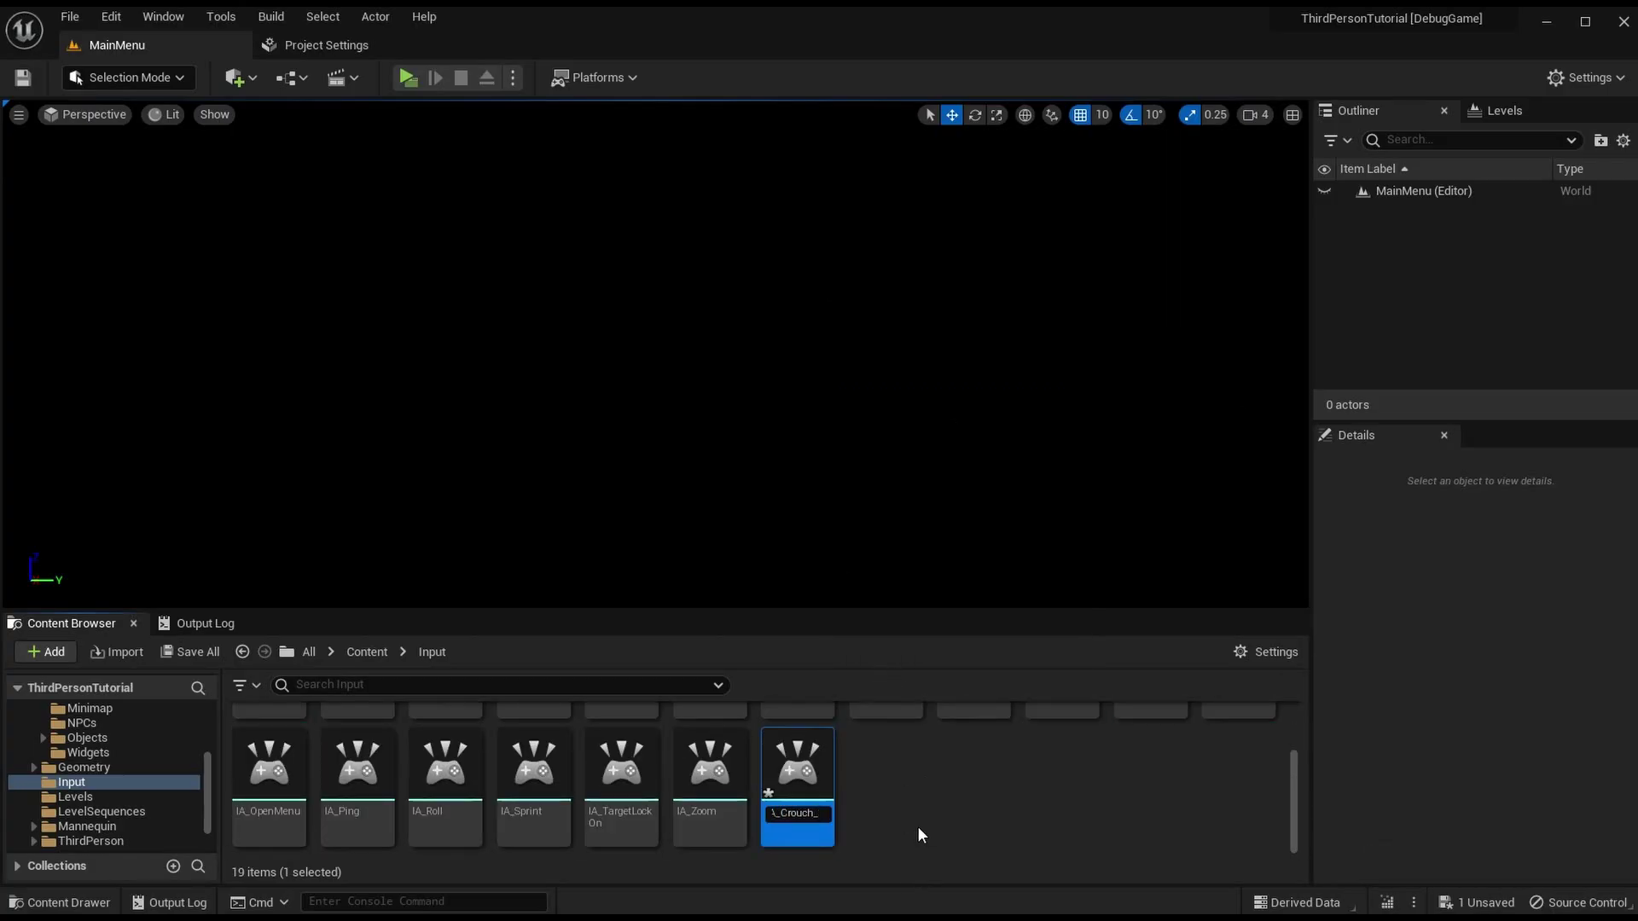
{"action": "key", "text": "BackSpace"}
{"action": "type", "text": "SwapShoulder"}
{"action": "key", "text": "Return"}
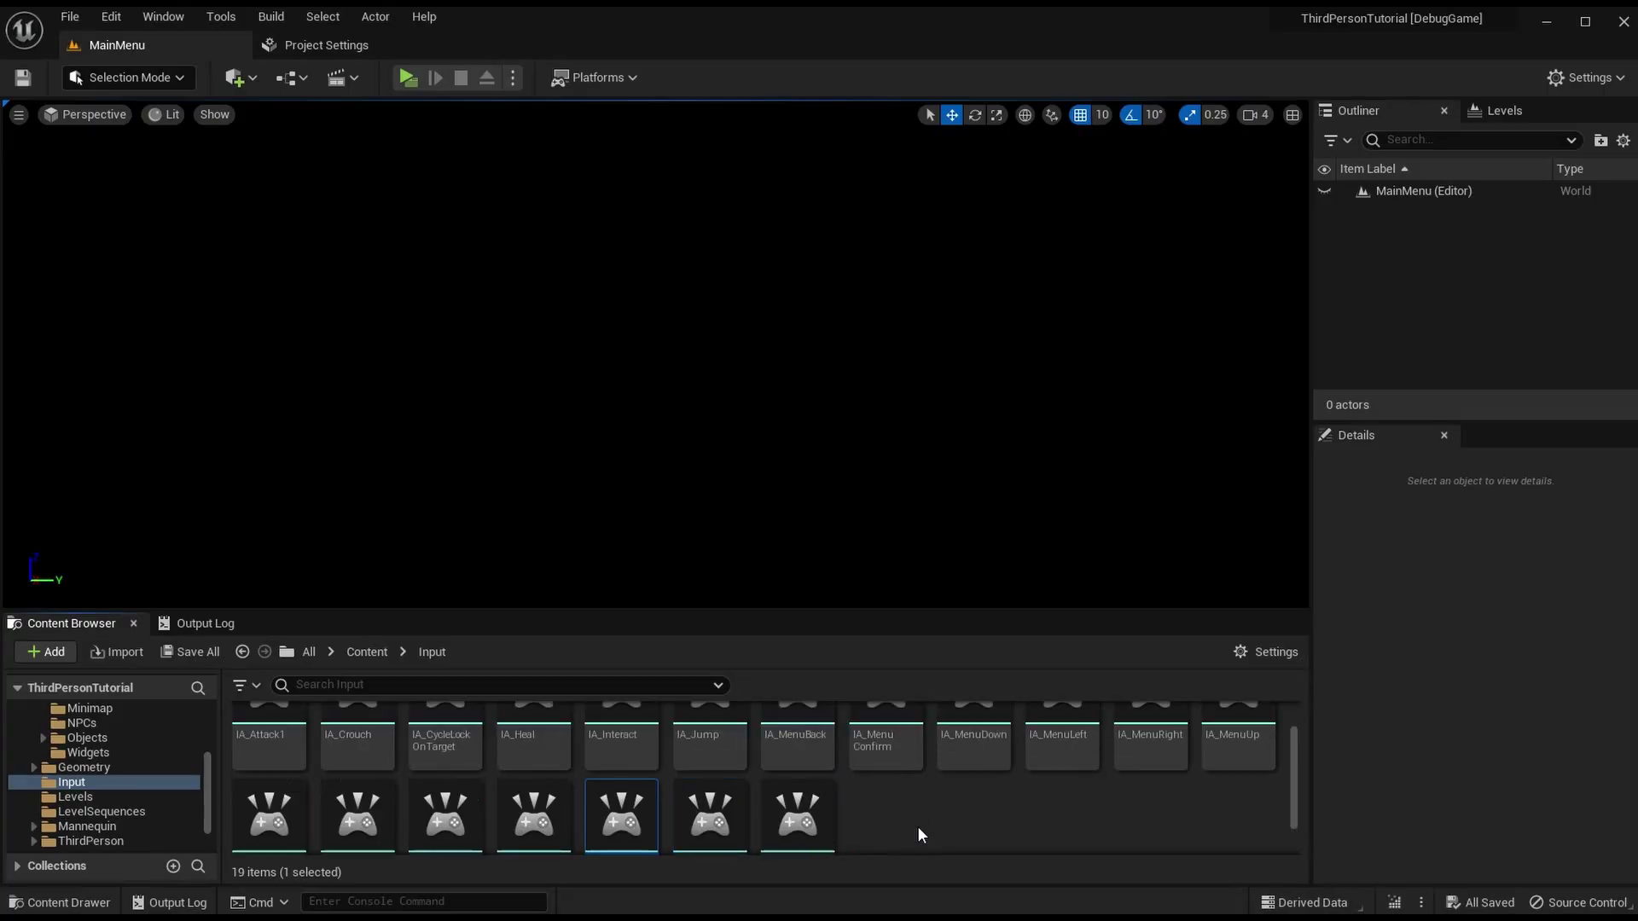
Step: Set IA_SwapShoulder's Action Description to 'The "Swap Shoulder/Change View" input.', save the asset and close its editor
{"action": "scroll", "coordinate": [902, 801], "scroll_direction": "down", "scroll_amount": 1}
{"action": "double_click", "coordinate": [621, 811]}
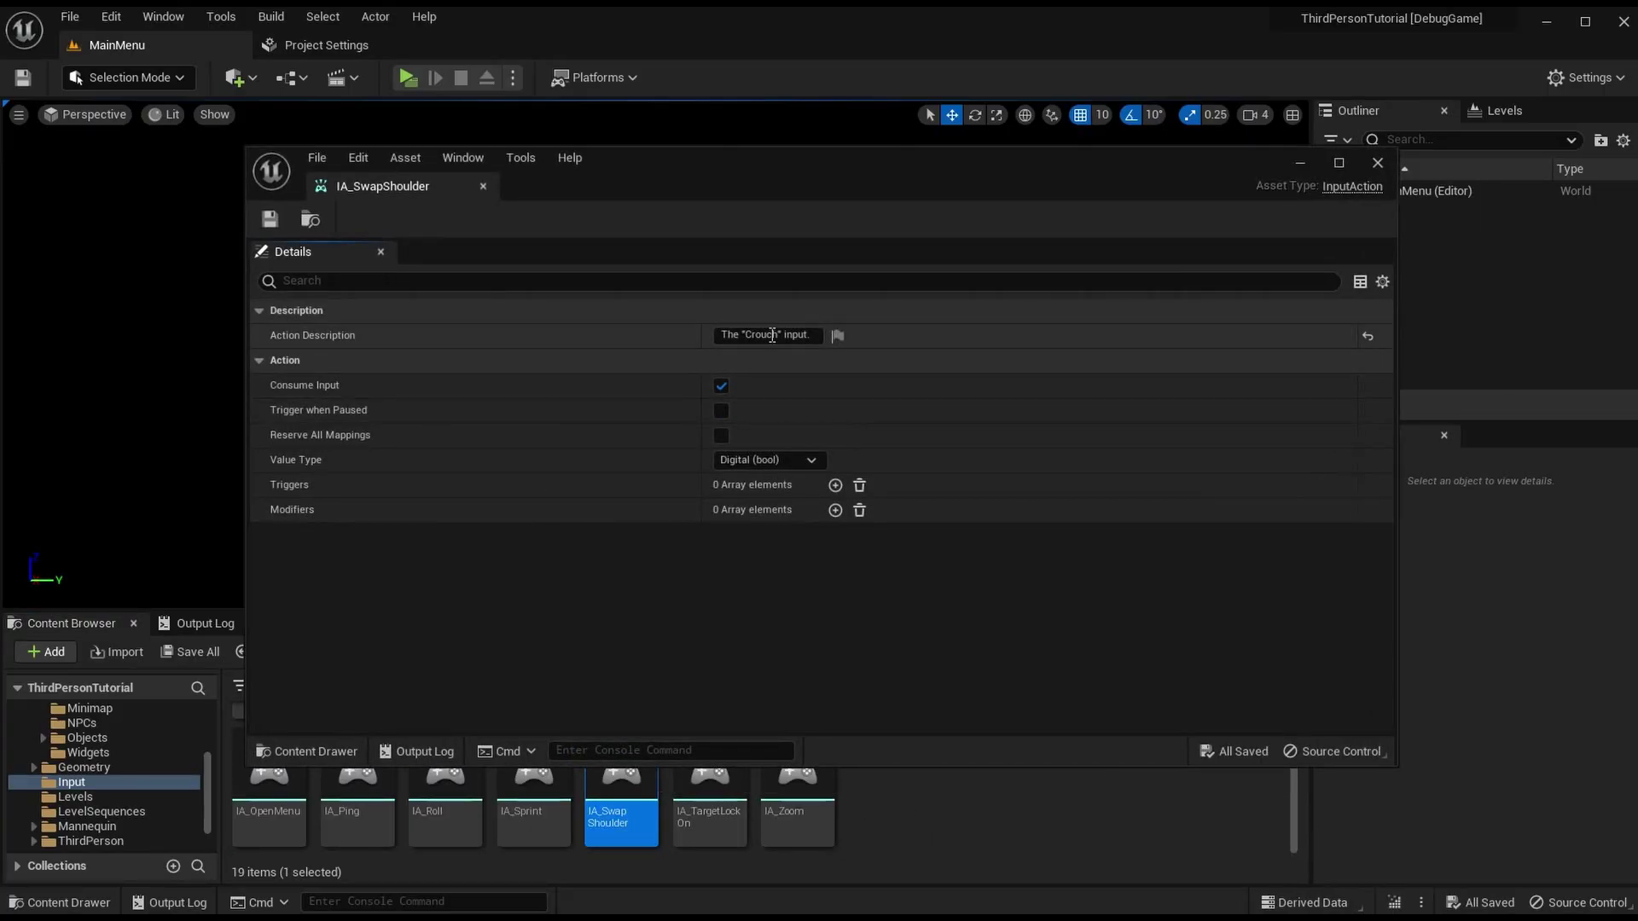
{"action": "double_click", "coordinate": [772, 337]}
{"action": "type", "text": "Swap Shoulder/Change View"}
{"action": "key", "text": "Return"}
{"action": "left_click", "coordinate": [269, 226]}
{"action": "left_click", "coordinate": [482, 186]}
{"action": "left_click", "coordinate": [944, 841]}
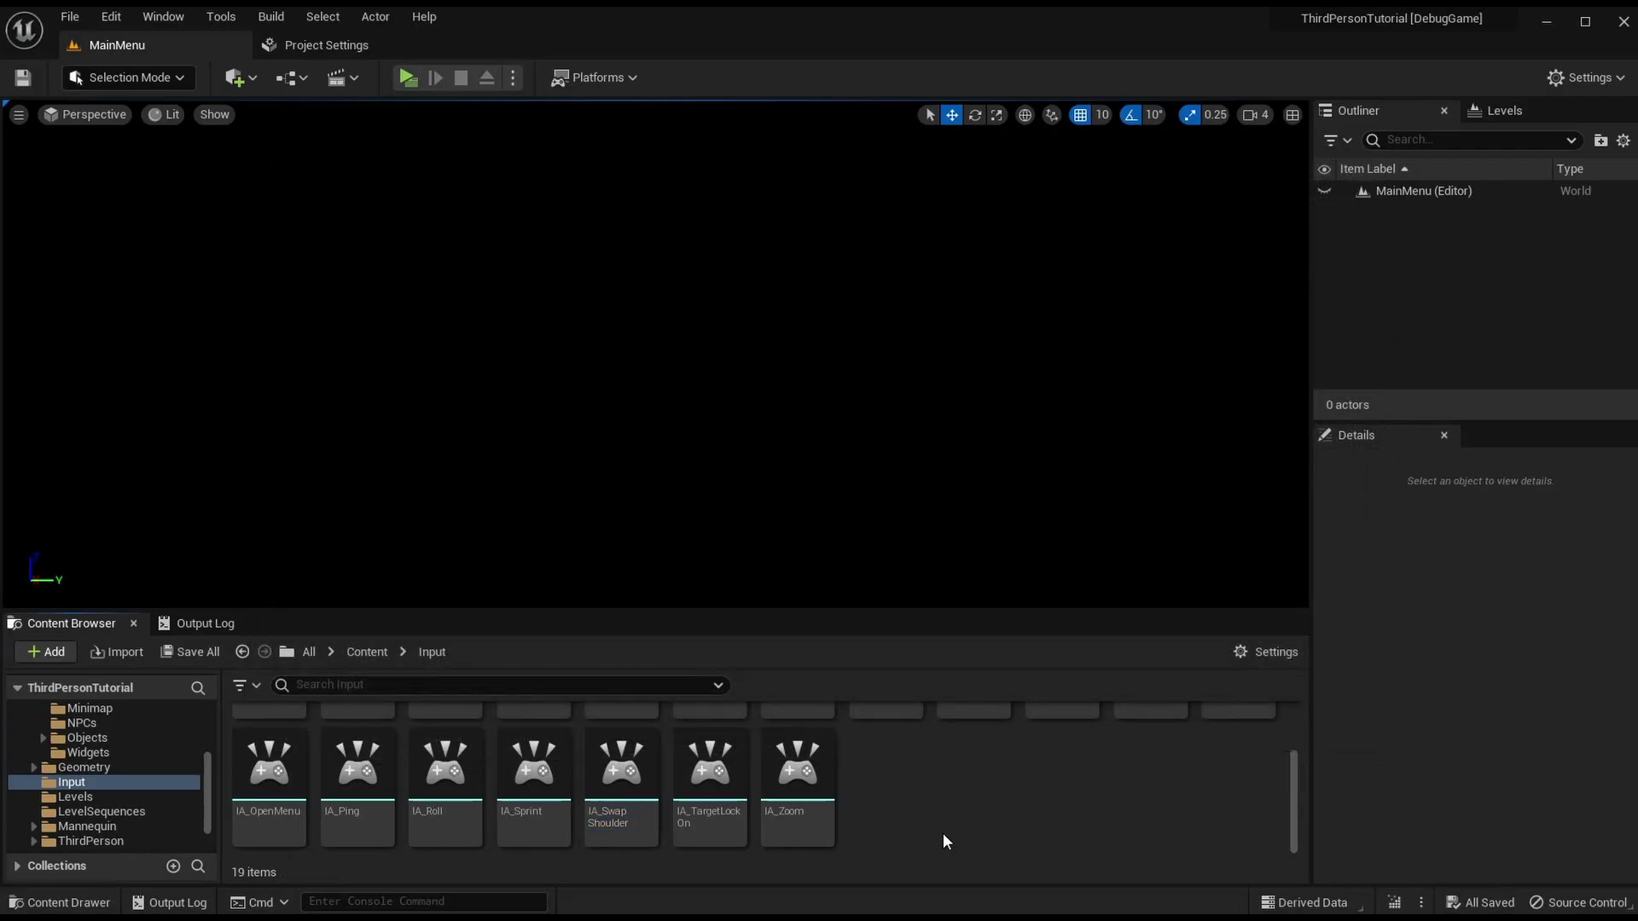
Step: Check the Start action mapping in the project settings, then paste another Input Action copy and name it IA_Start
{"action": "left_click", "coordinate": [378, 53]}
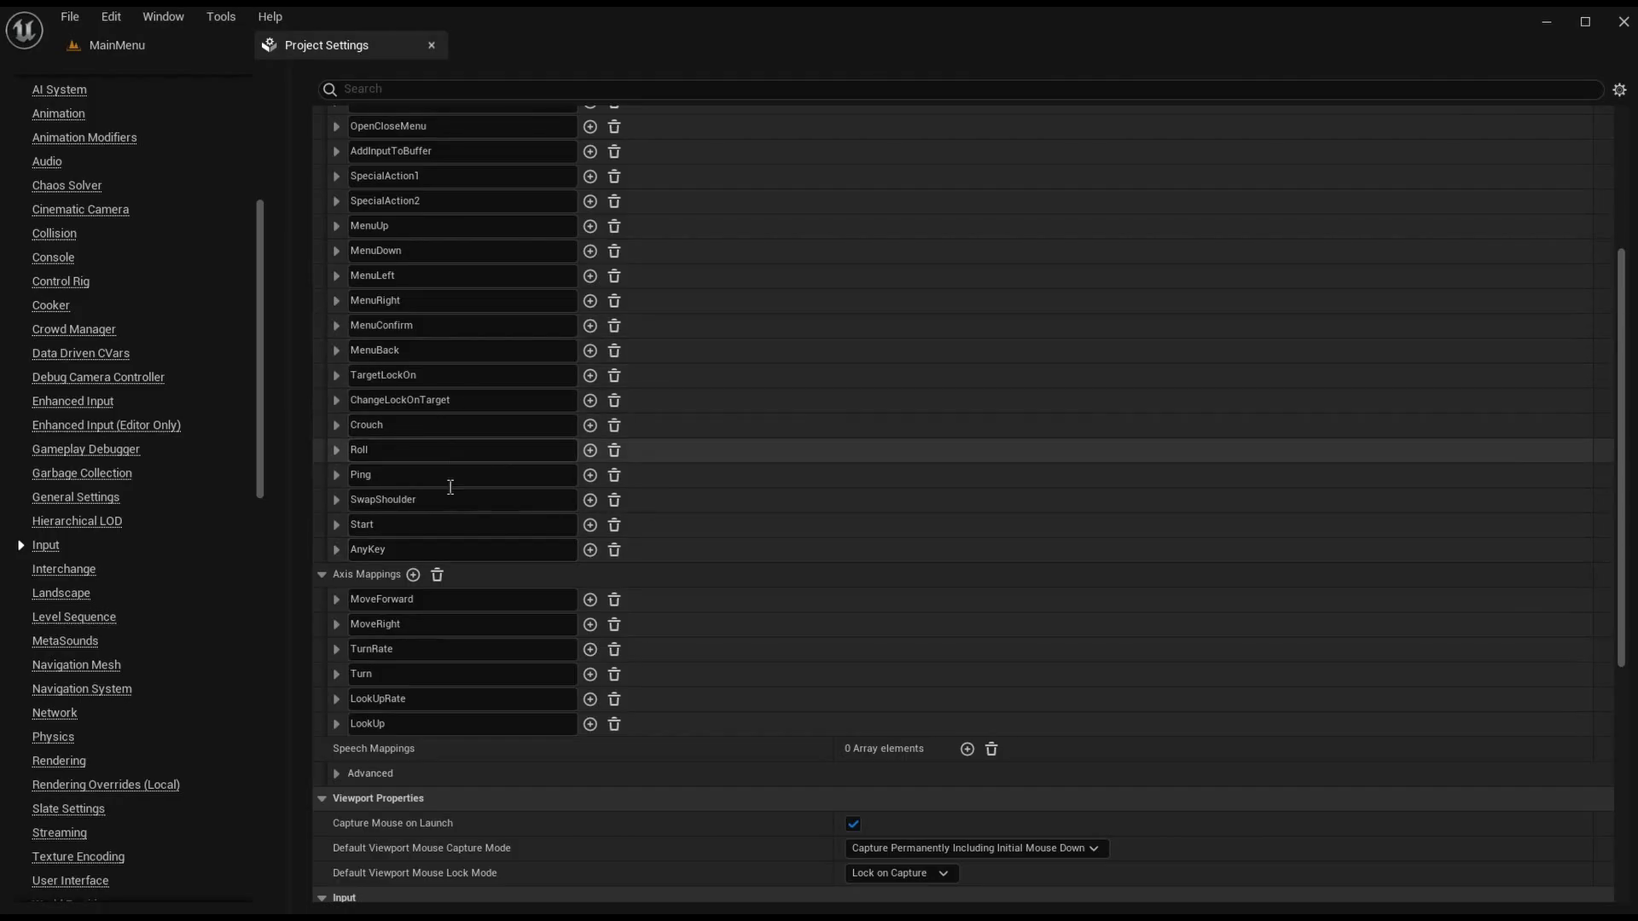
{"action": "double_click", "coordinate": [436, 524]}
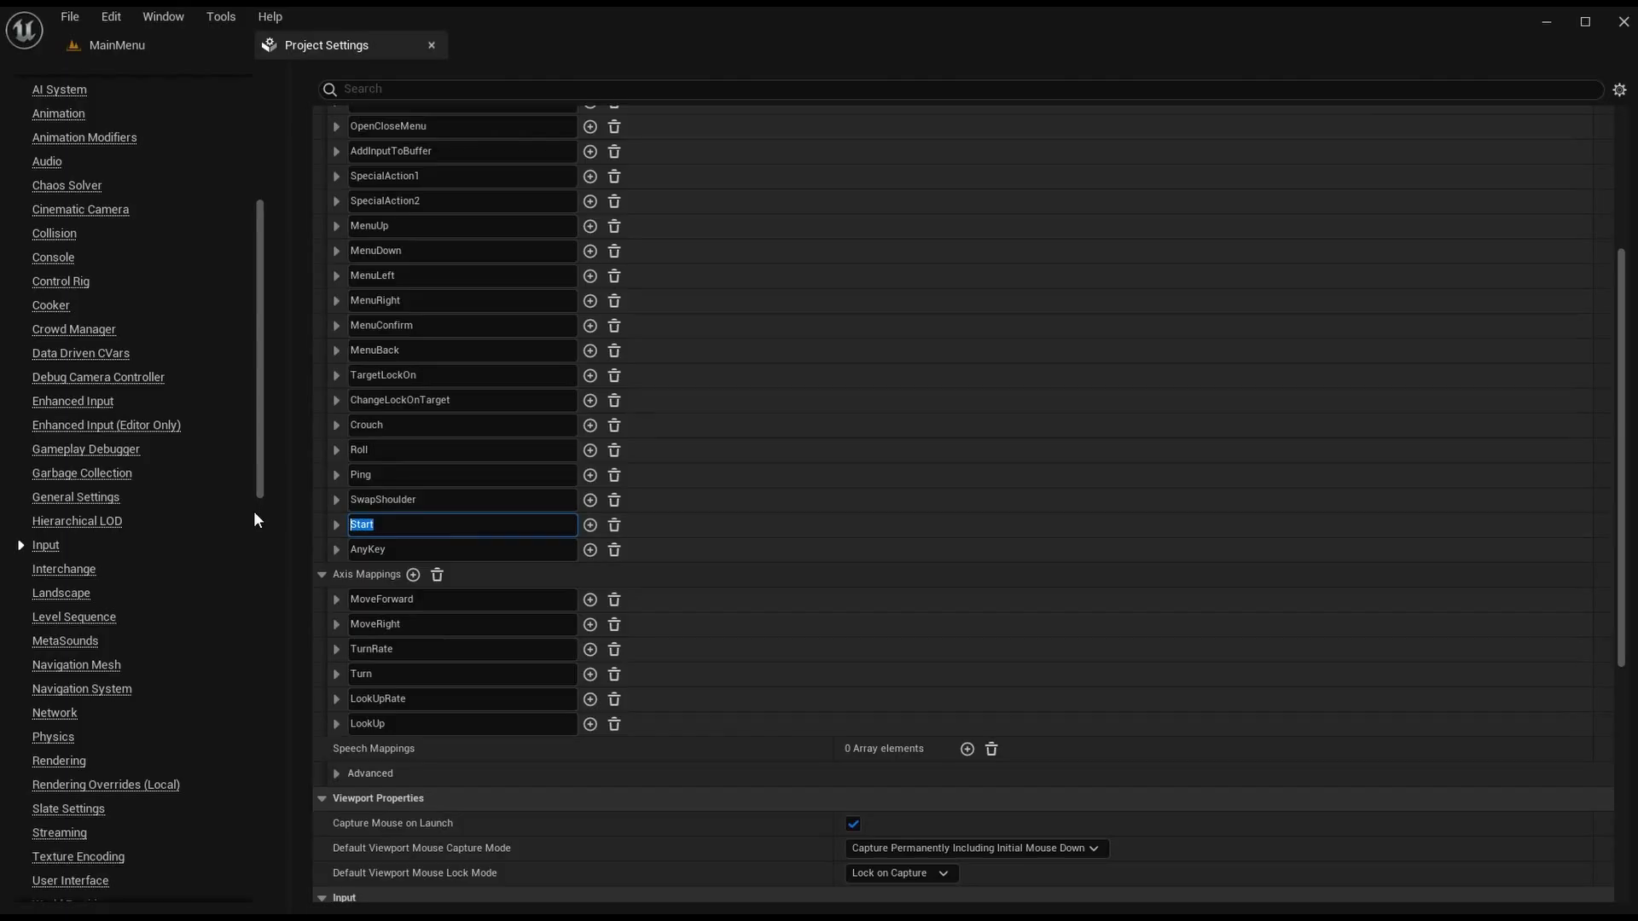
{"action": "left_click", "coordinate": [116, 44]}
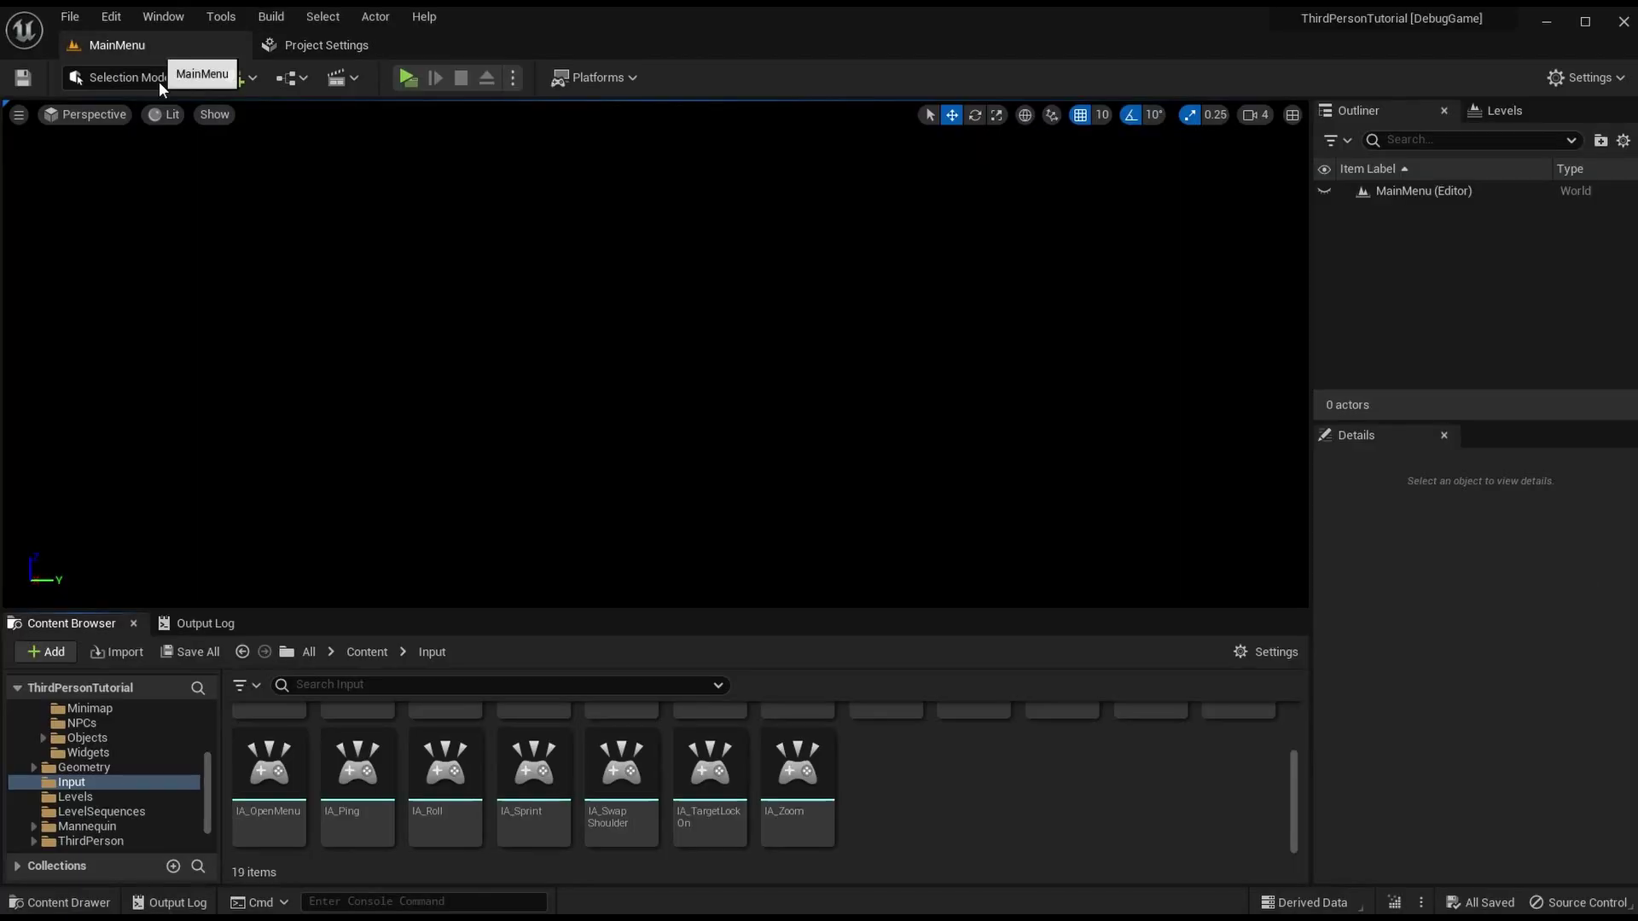
{"action": "key", "text": "ctrl+v"}
{"action": "right_click", "coordinate": [919, 802]}
{"action": "left_click", "coordinate": [1015, 447]}
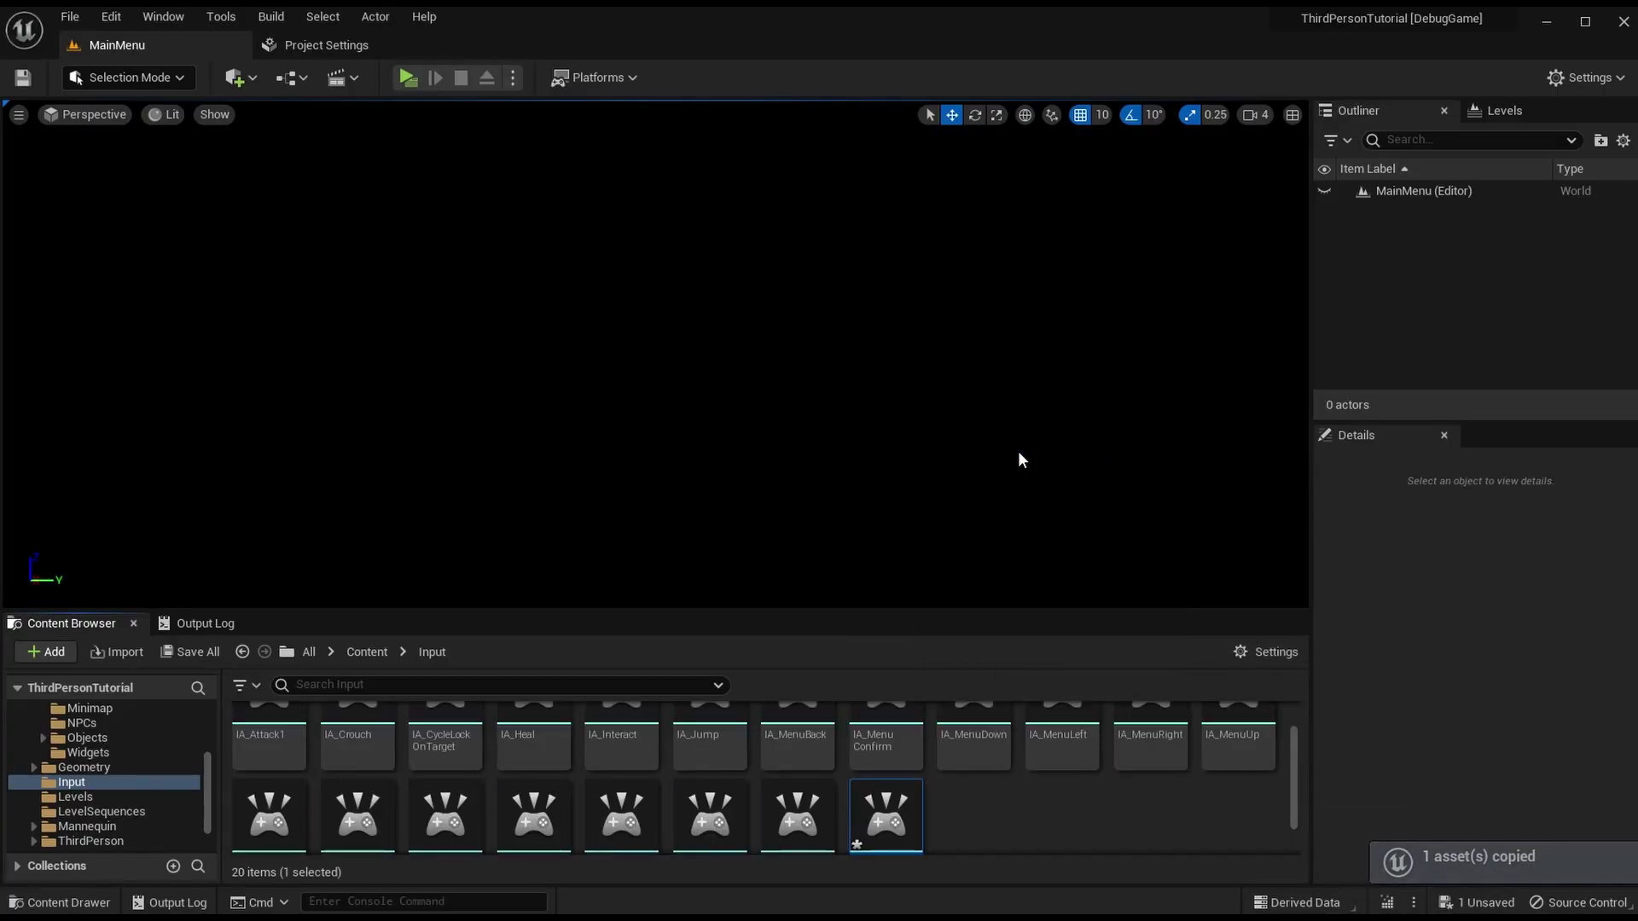
{"action": "scroll", "coordinate": [1070, 793], "scroll_direction": "down", "scroll_amount": 1}
{"action": "key", "text": "F2"}
{"action": "key", "text": "BackSpace"}
{"action": "key", "text": "BackSpace"}
{"action": "key", "text": "BackSpace"}
{"action": "key", "text": "BackSpace"}
{"action": "type", "text": "Start"}
{"action": "key", "text": "Return"}
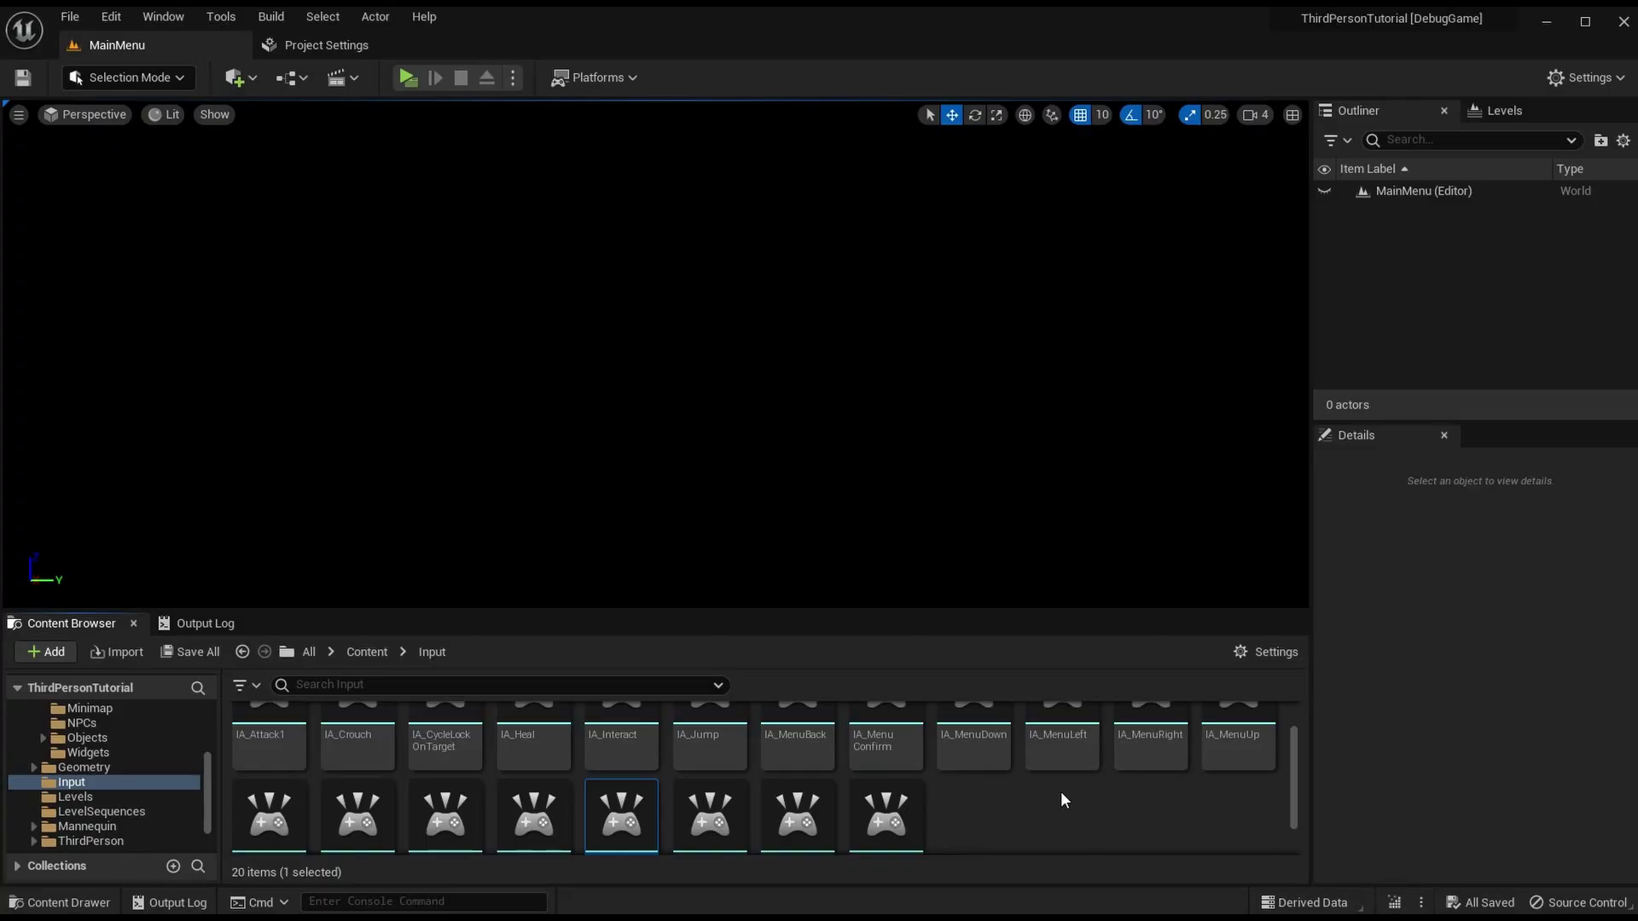
Step: Set IA_Start's Action Description to 'The "Start/Pause" input.', save the asset and close its editor
{"action": "double_click", "coordinate": [612, 793]}
{"action": "double_click", "coordinate": [762, 334]}
{"action": "type", "text": "Start"}
{"action": "type", "text": "/Pause"}
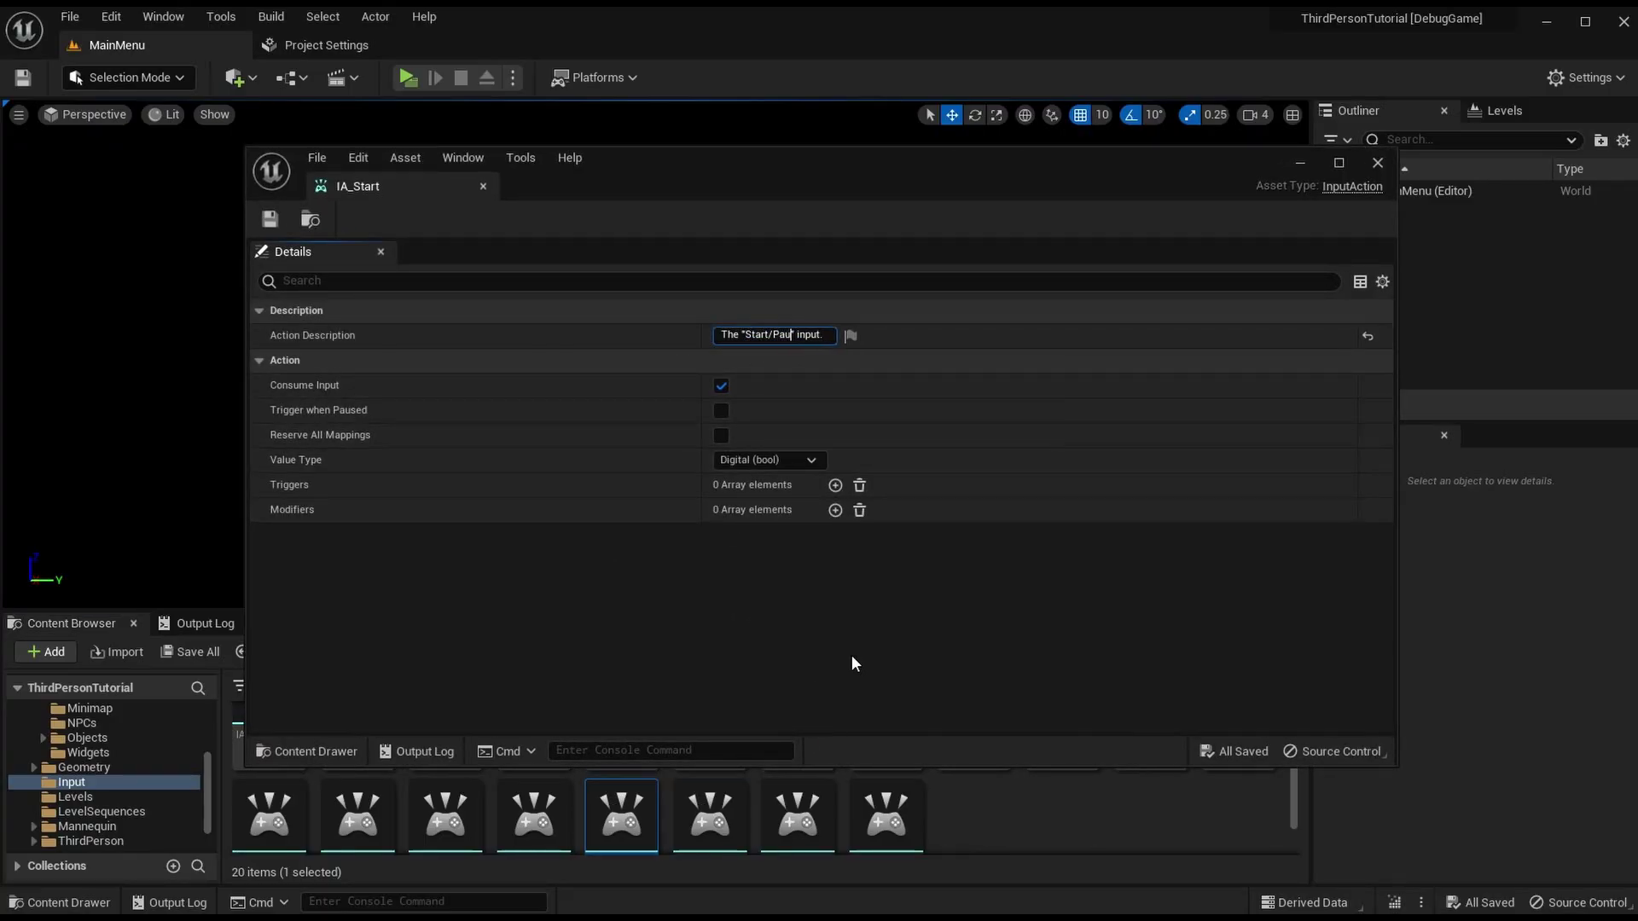
{"action": "key", "text": "Return"}
{"action": "left_click", "coordinate": [270, 219]}
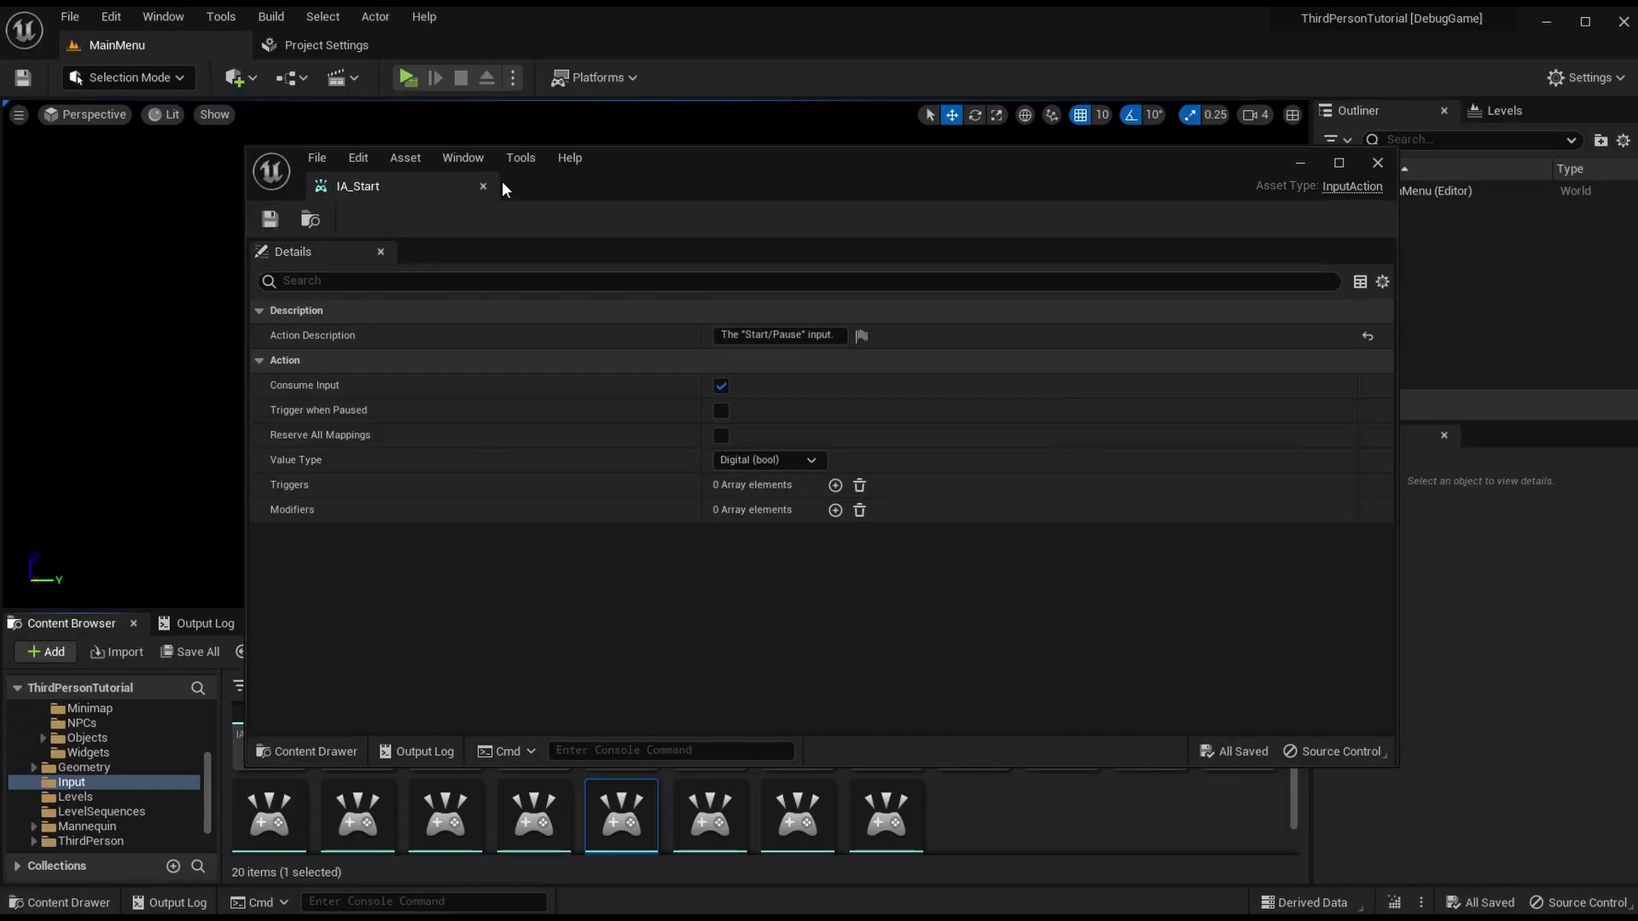
{"action": "left_click", "coordinate": [483, 186]}
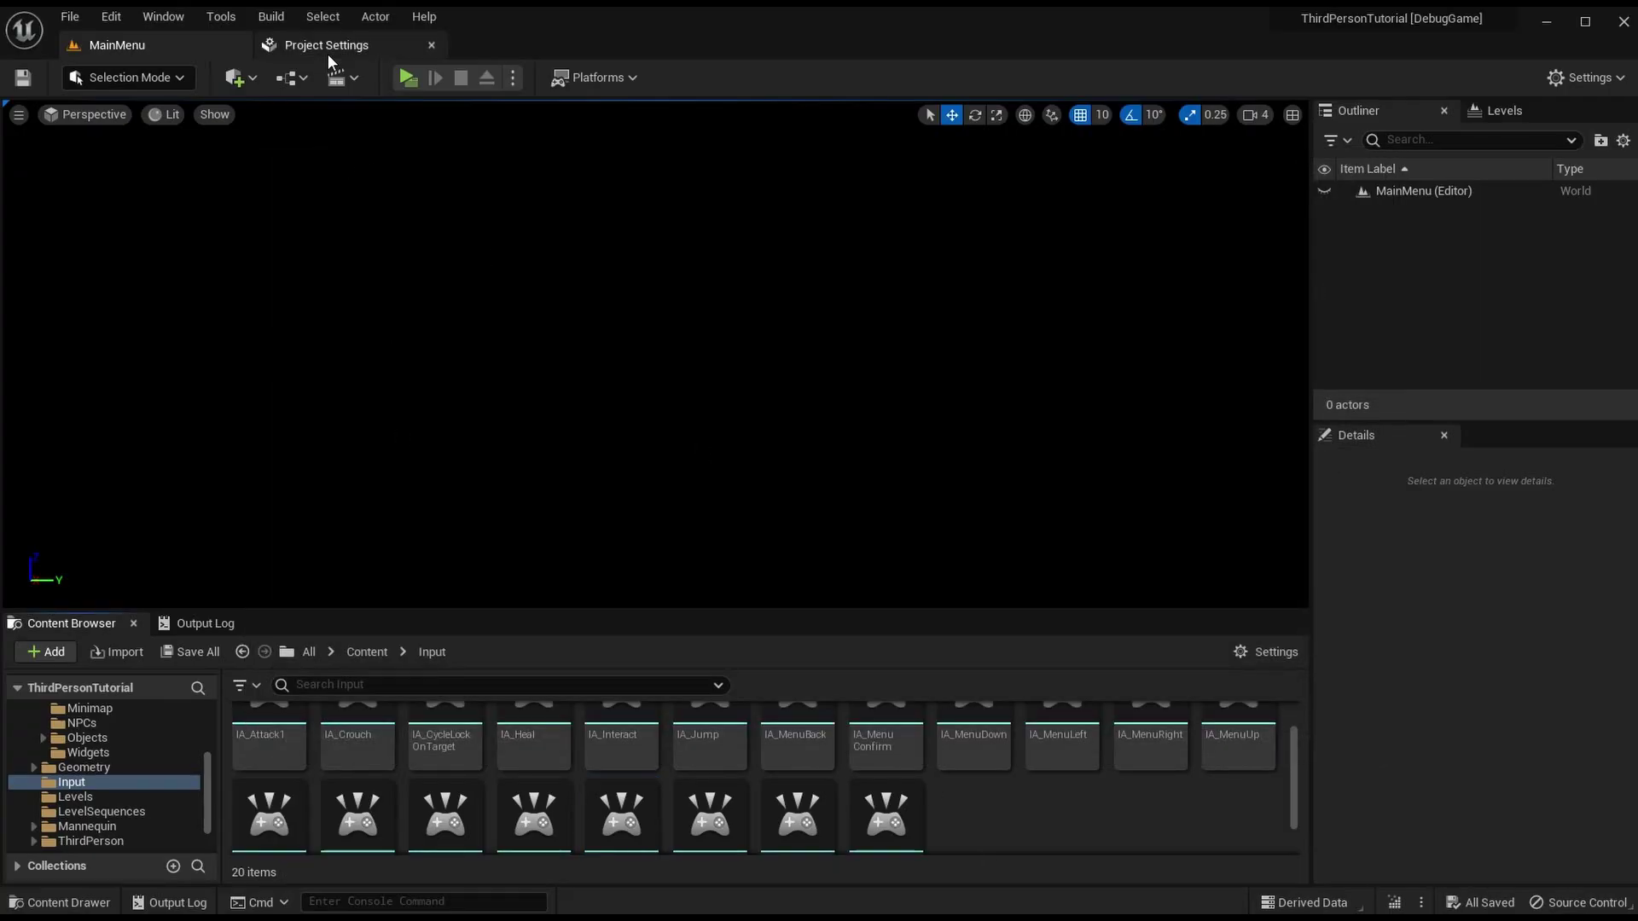
Step: Review the AnyKey action mapping in the project settings and return to the Input folder
{"action": "left_click", "coordinate": [329, 47]}
{"action": "left_click", "coordinate": [419, 552]}
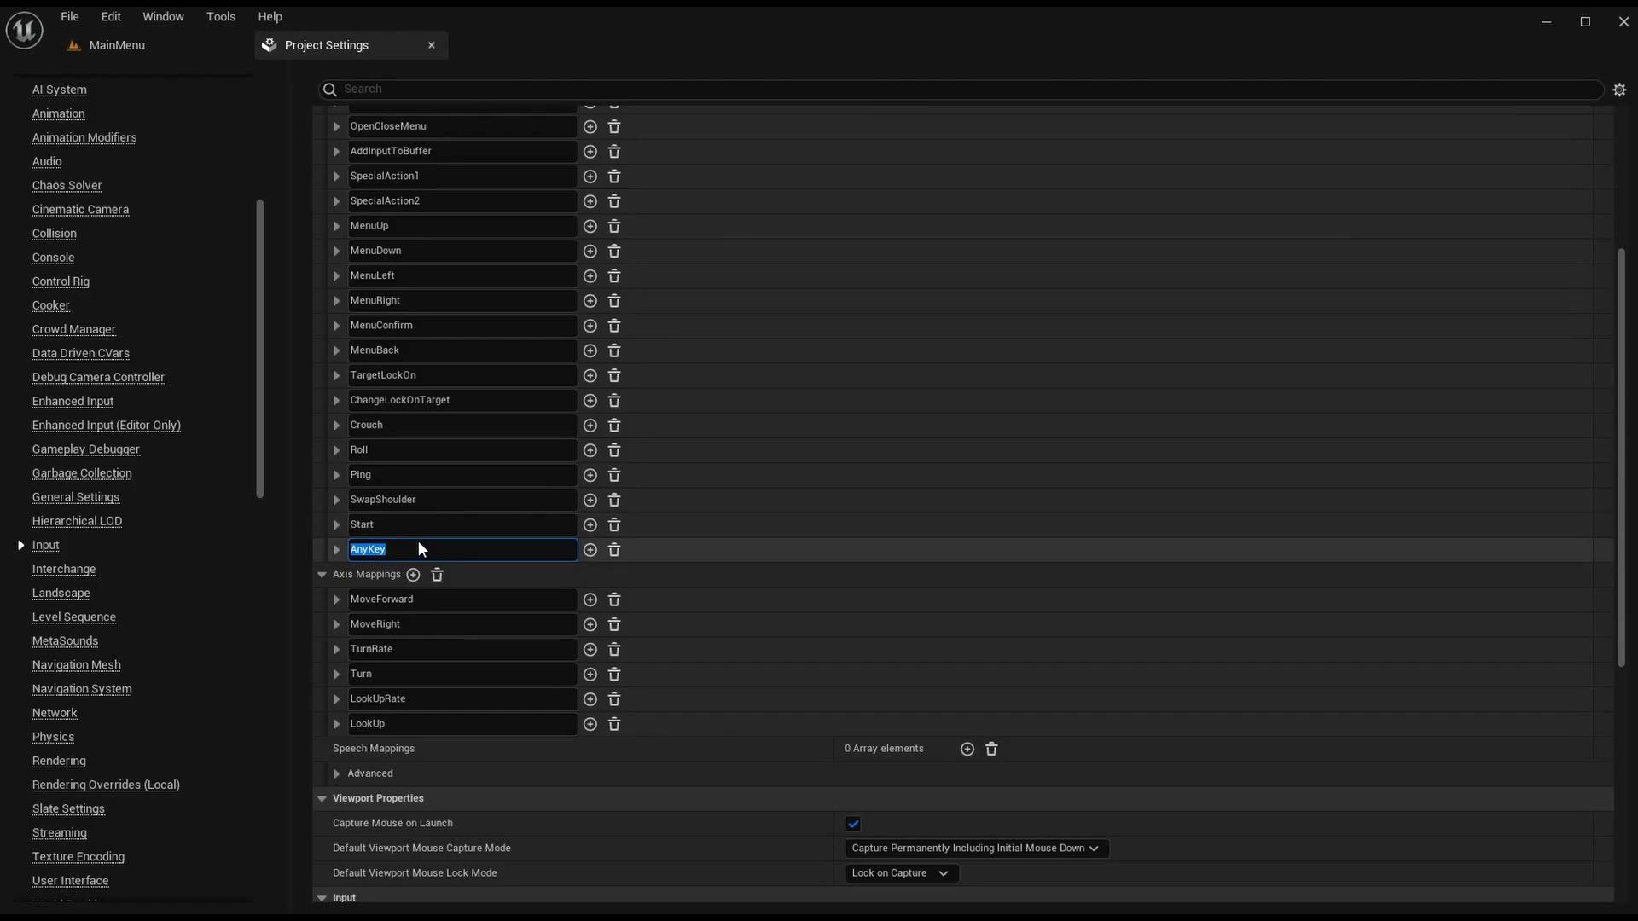
{"action": "left_click", "coordinate": [384, 556]}
{"action": "key", "text": "ctrl+a"}
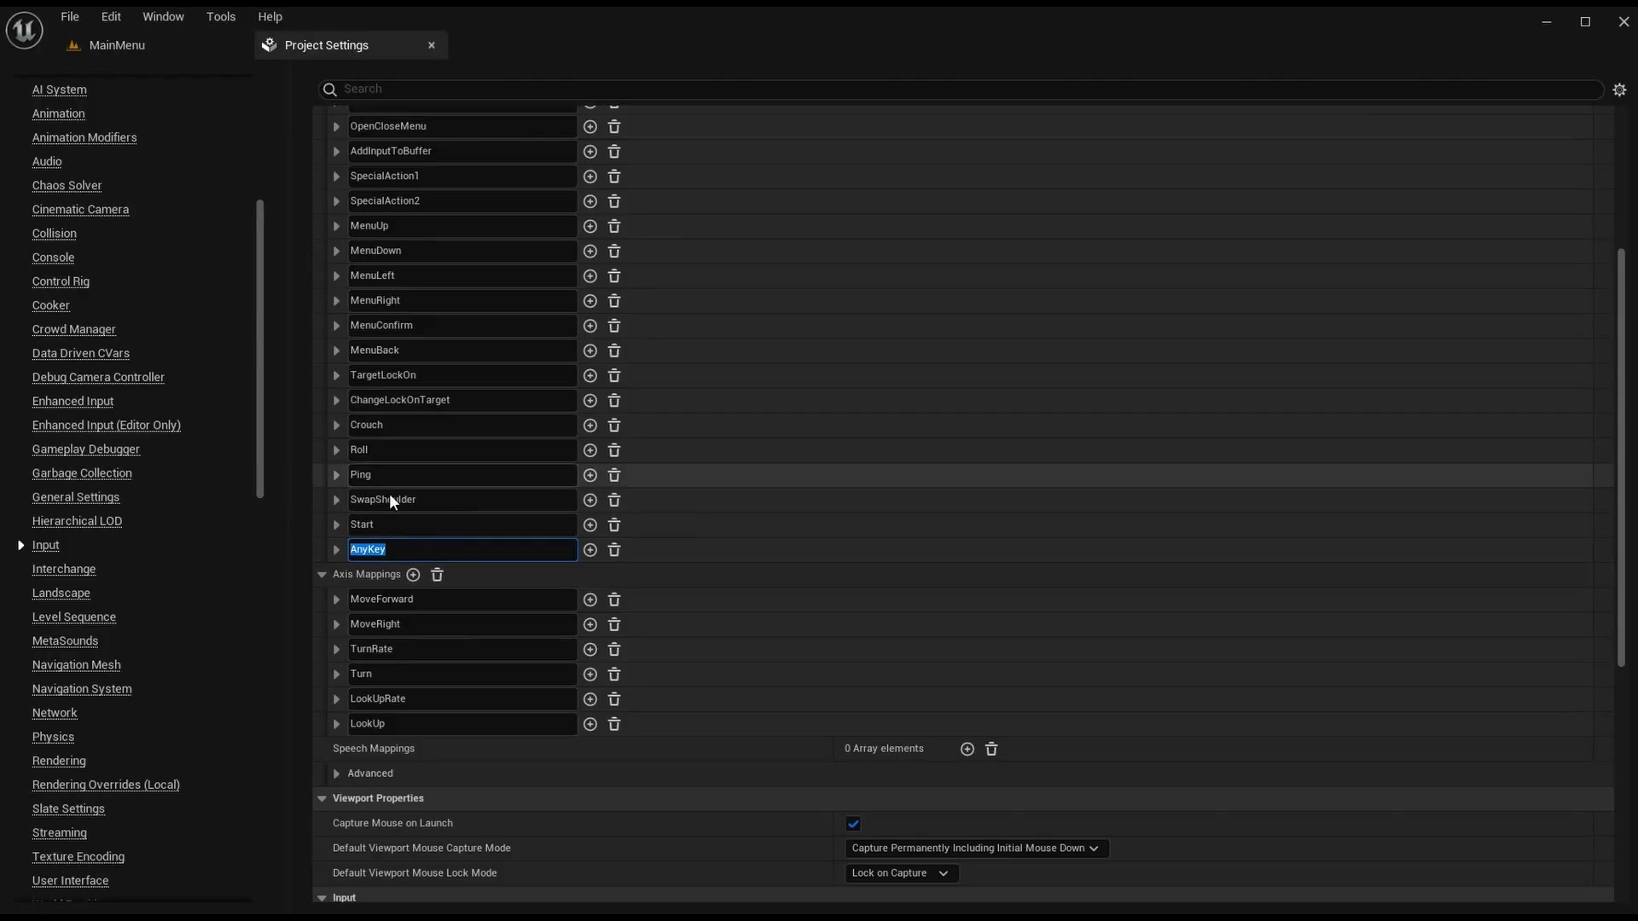
{"action": "scroll", "coordinate": [395, 500], "scroll_direction": "up", "scroll_amount": 2}
{"action": "scroll", "coordinate": [386, 510], "scroll_direction": "down", "scroll_amount": 3}
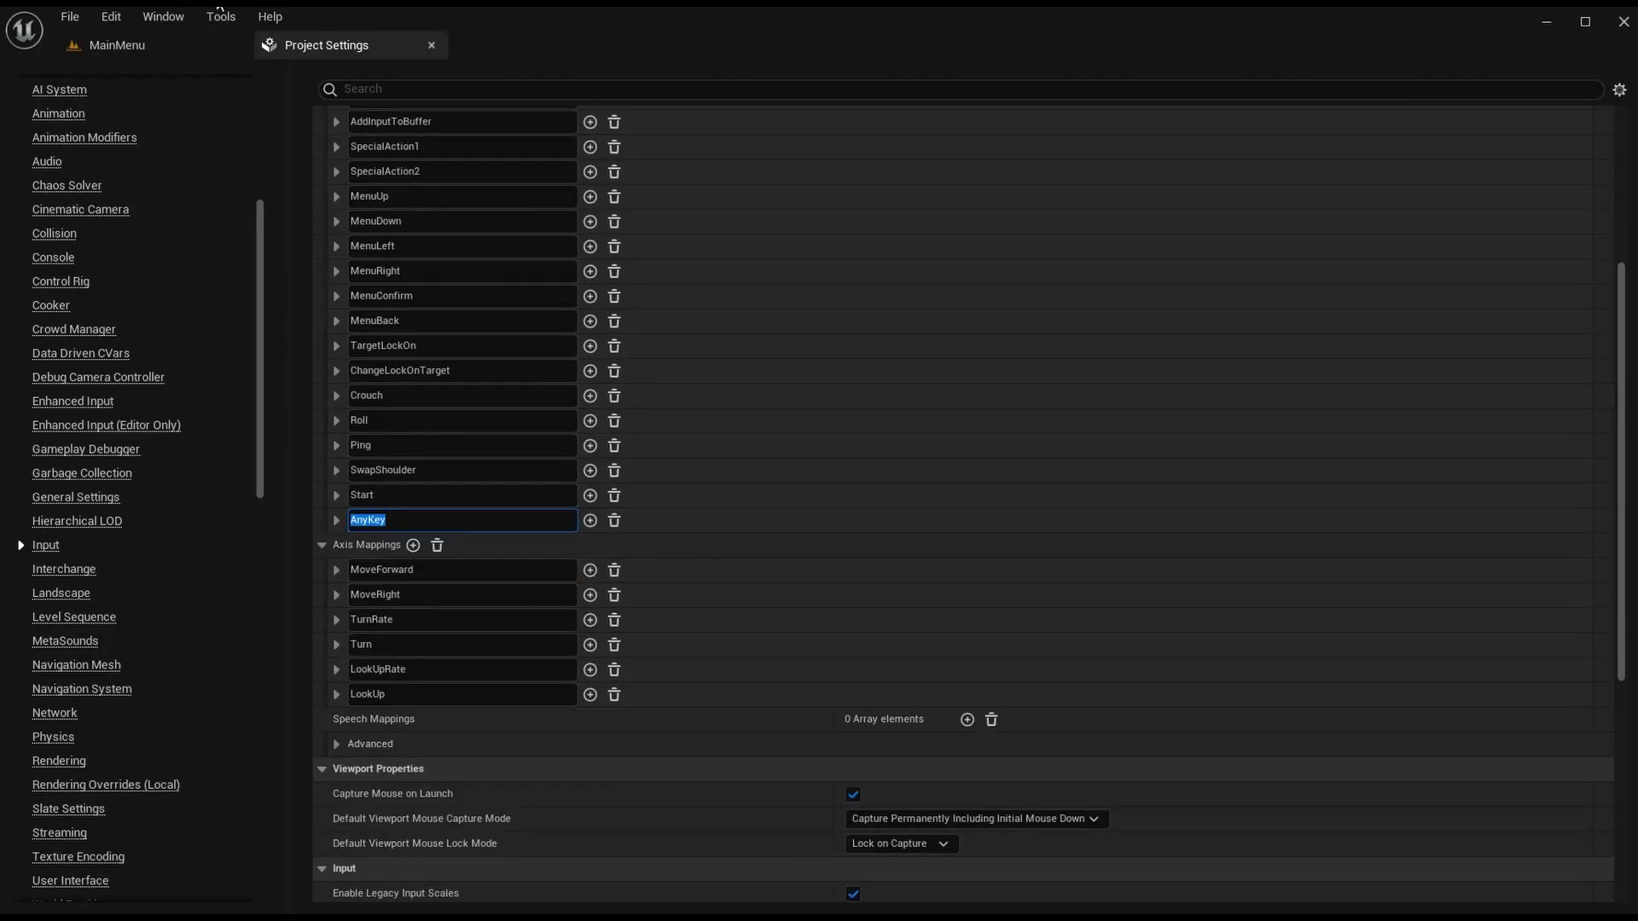
{"action": "left_click", "coordinate": [115, 47]}
Step: Paste a copy of IA_Zoom into the Input folder and name it IA_AnyKey
{"action": "scroll", "coordinate": [667, 814], "scroll_direction": "down", "scroll_amount": 1}
{"action": "right_click", "coordinate": [966, 786]}
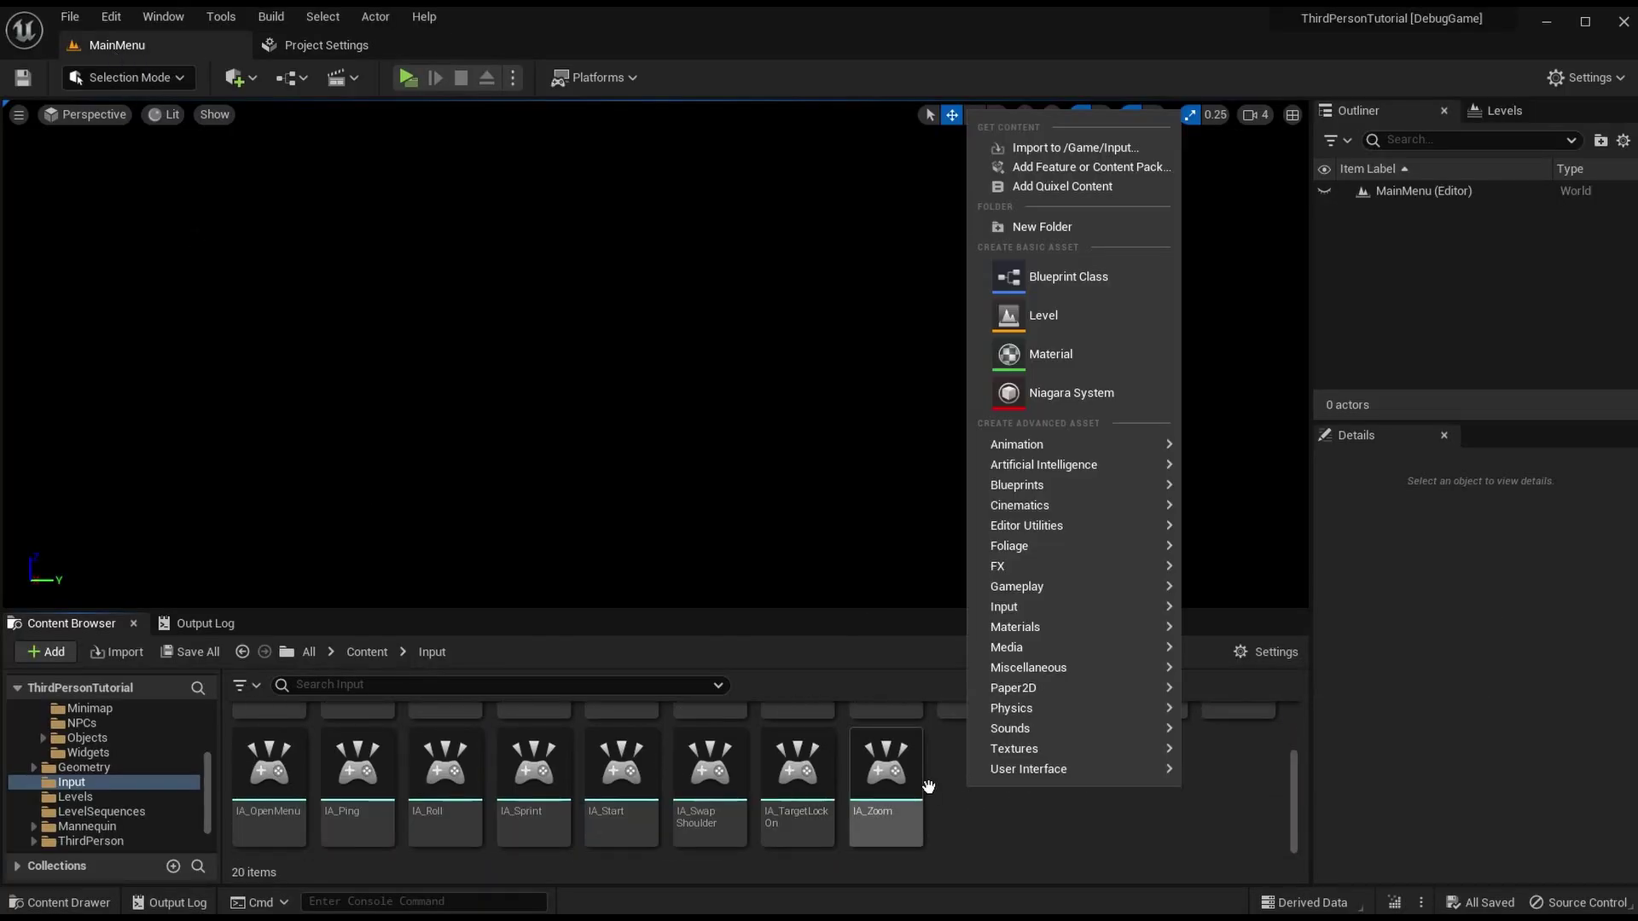
{"action": "left_click", "coordinate": [947, 781]}
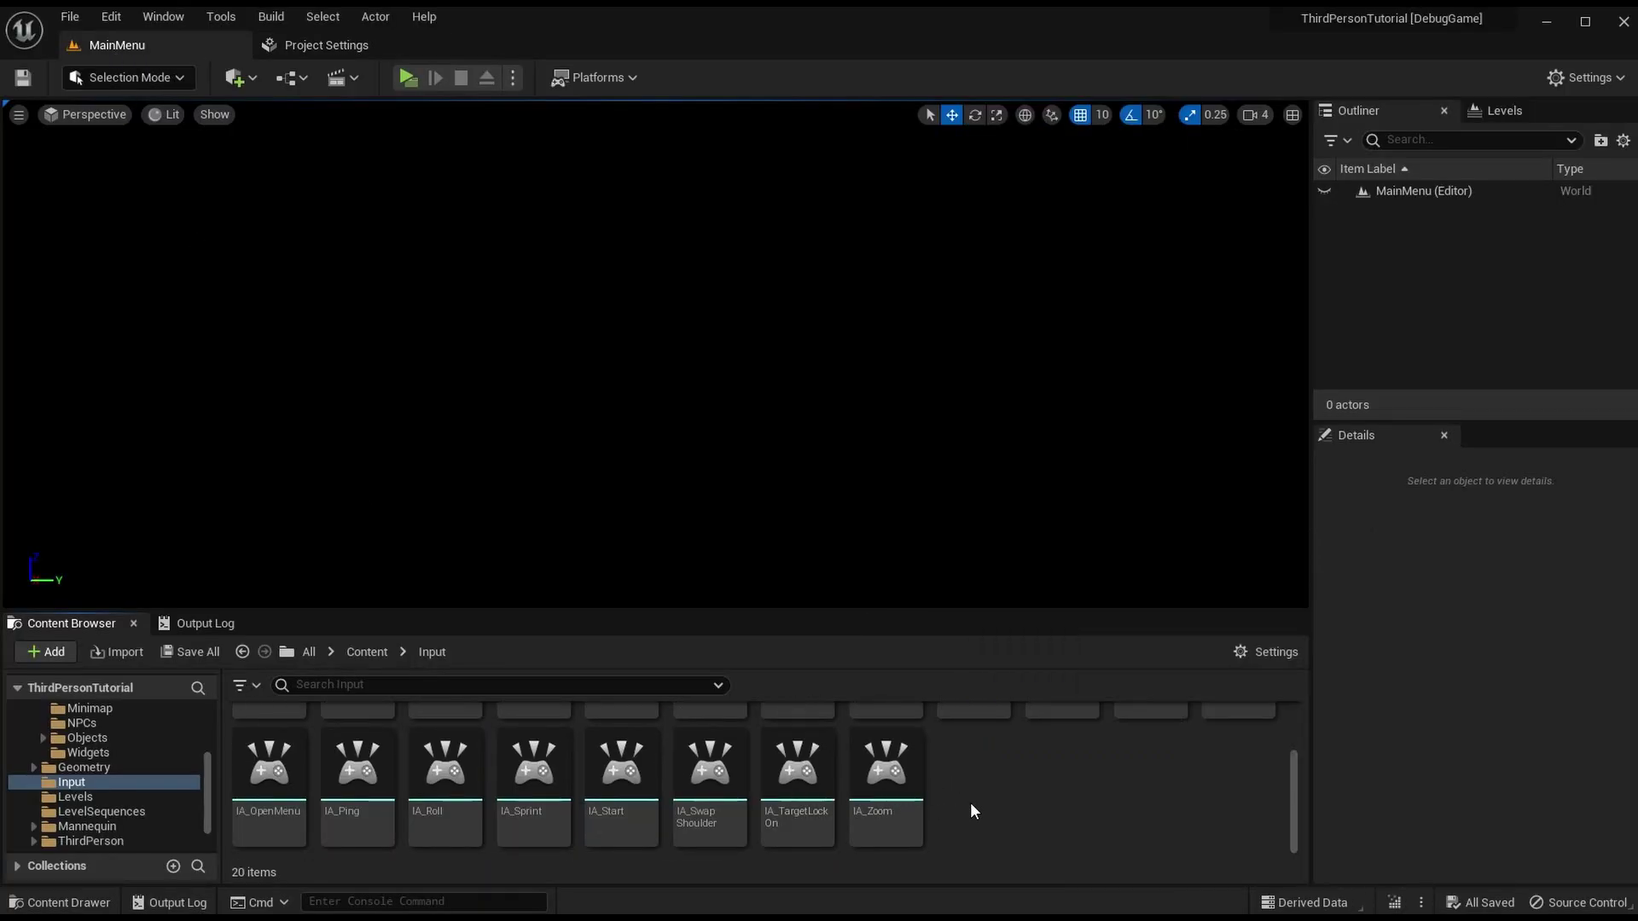
{"action": "key", "text": "ctrl+v"}
{"action": "right_click", "coordinate": [993, 781]}
{"action": "left_click", "coordinate": [1081, 428]}
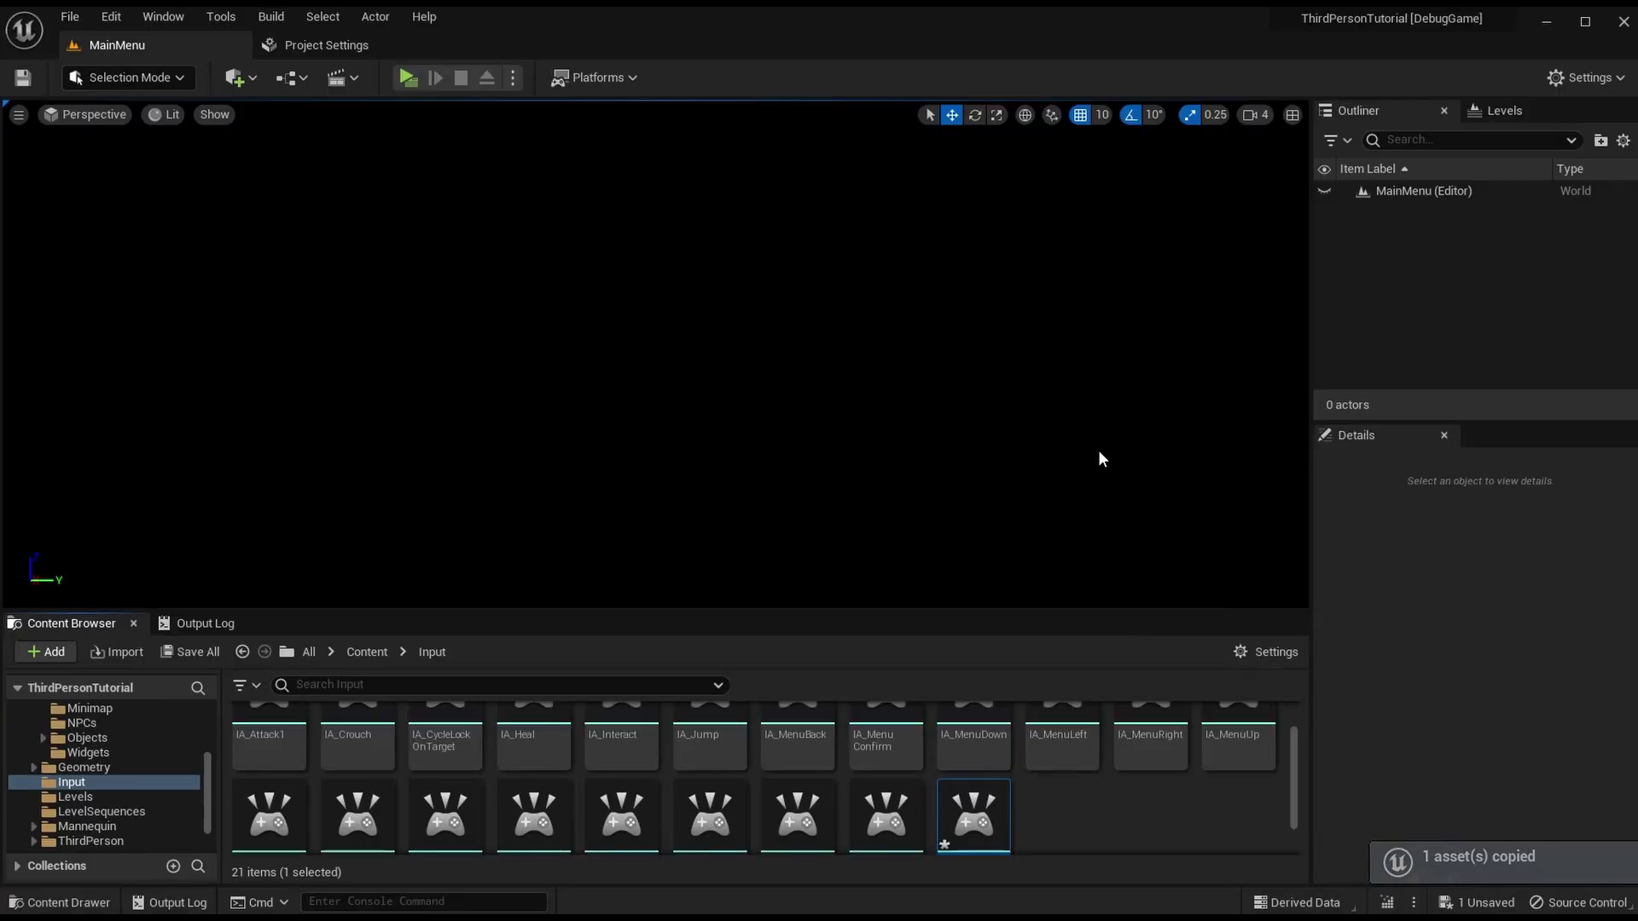
{"action": "type", "text": "IA_Z"}
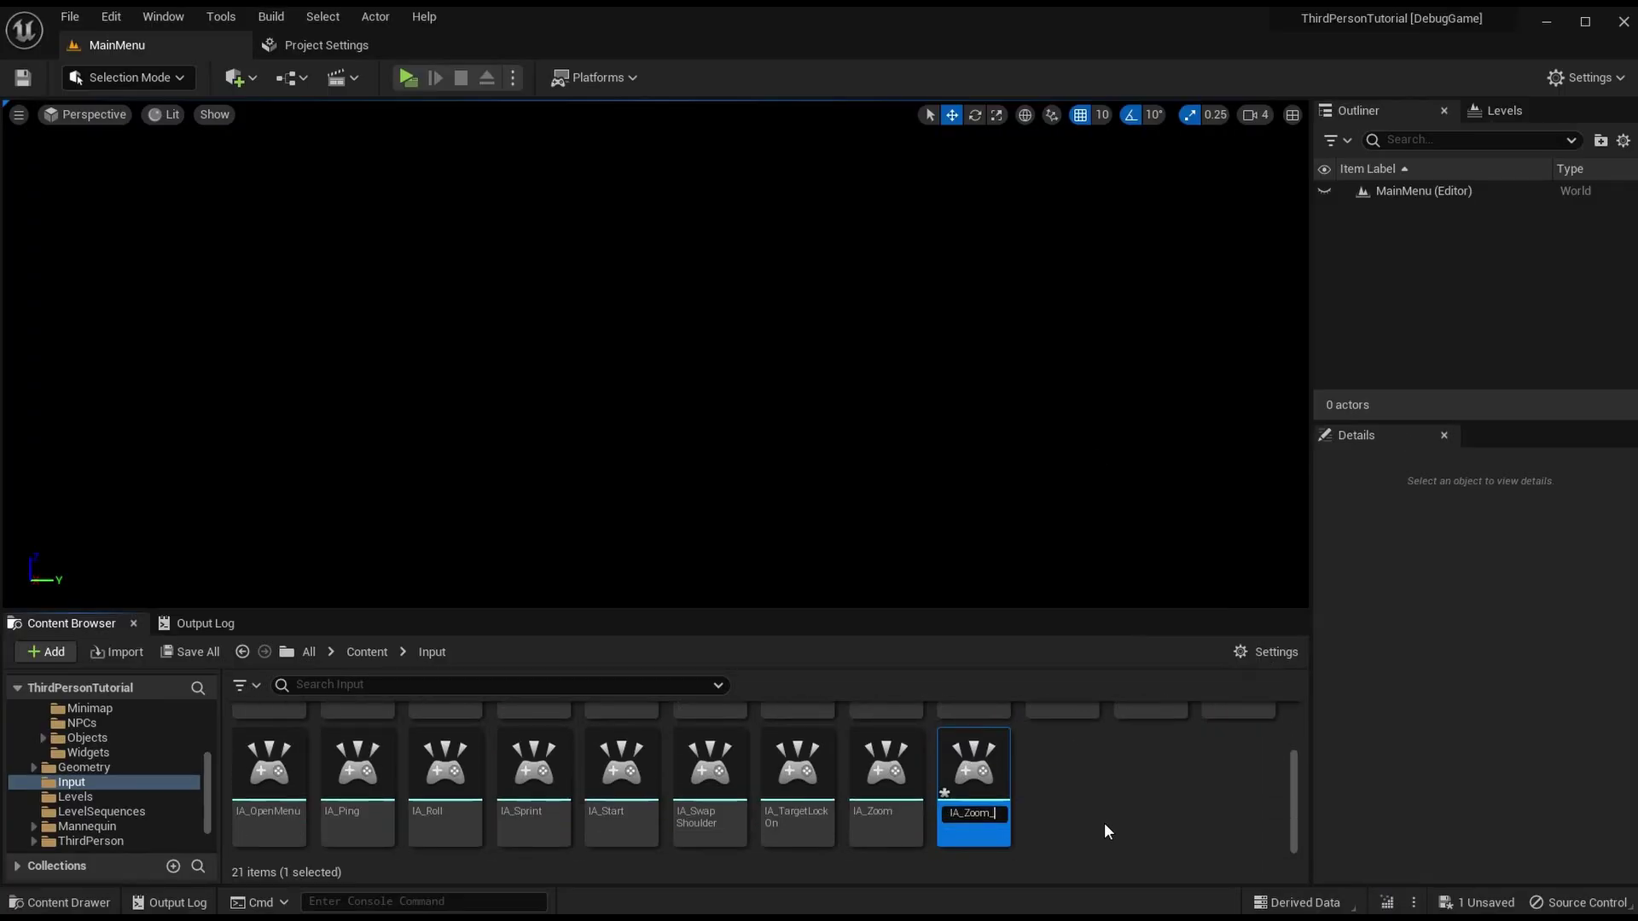
{"action": "key", "text": "BackSpace"}
{"action": "type", "text": "AnyKey"}
{"action": "key", "text": "Return"}
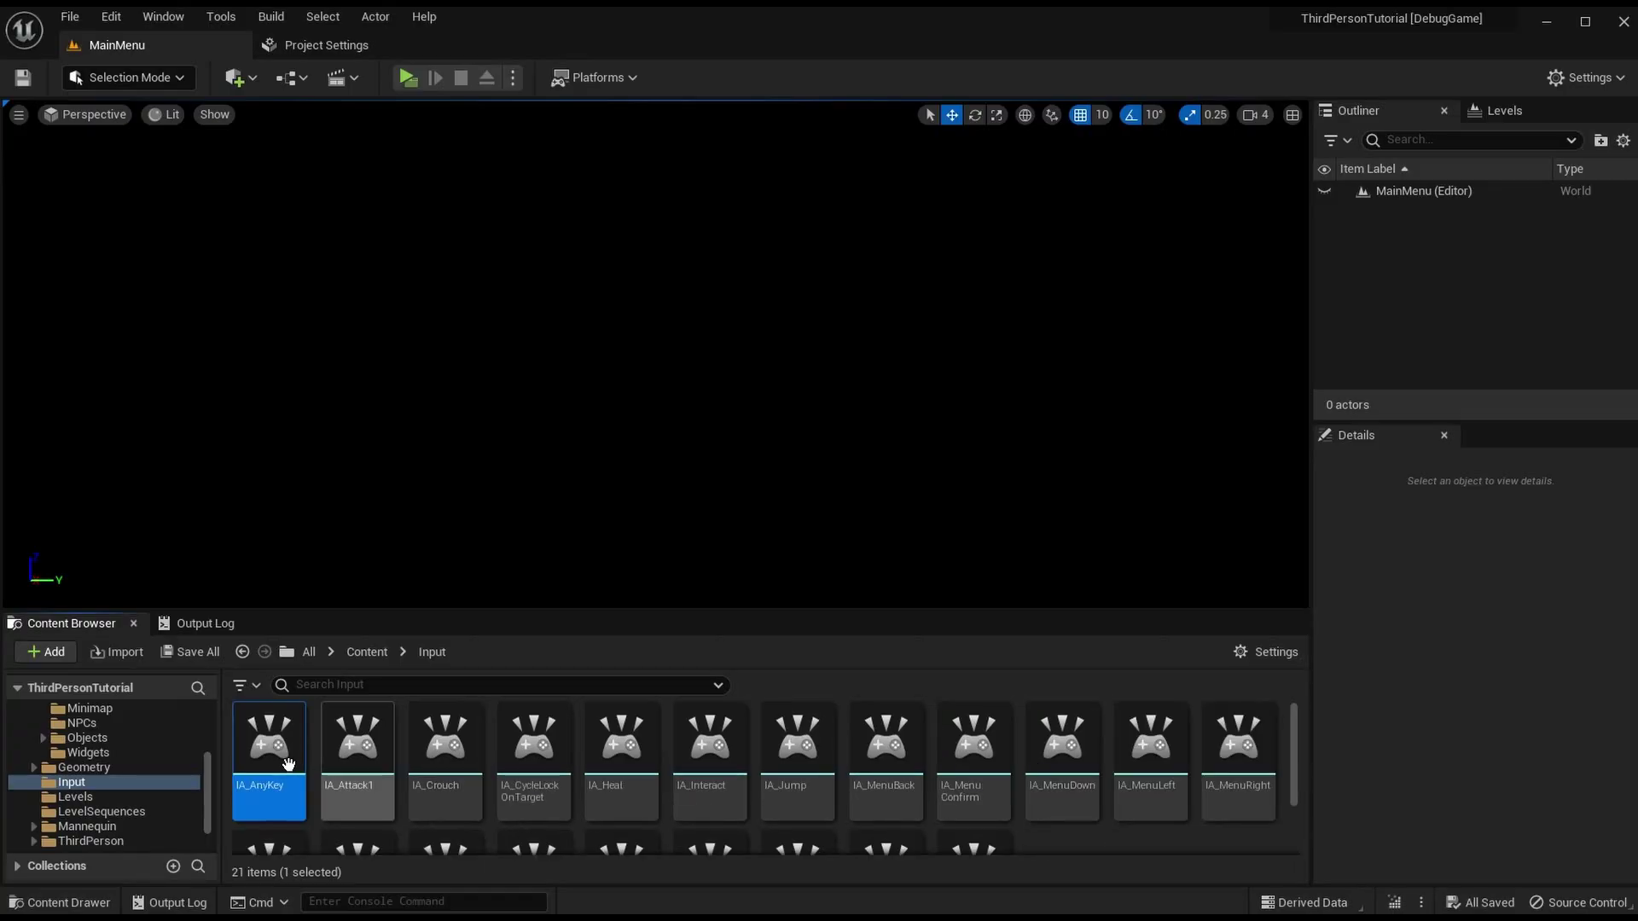
Step: Set IA_AnyKey's Action Description to 'The "Any Key" input.', save the asset and close its editor
{"action": "double_click", "coordinate": [269, 780]}
{"action": "double_click", "coordinate": [761, 334]}
{"action": "type", "text": "Any K"}
{"action": "type", "text": "ey"}
{"action": "key", "text": "Return"}
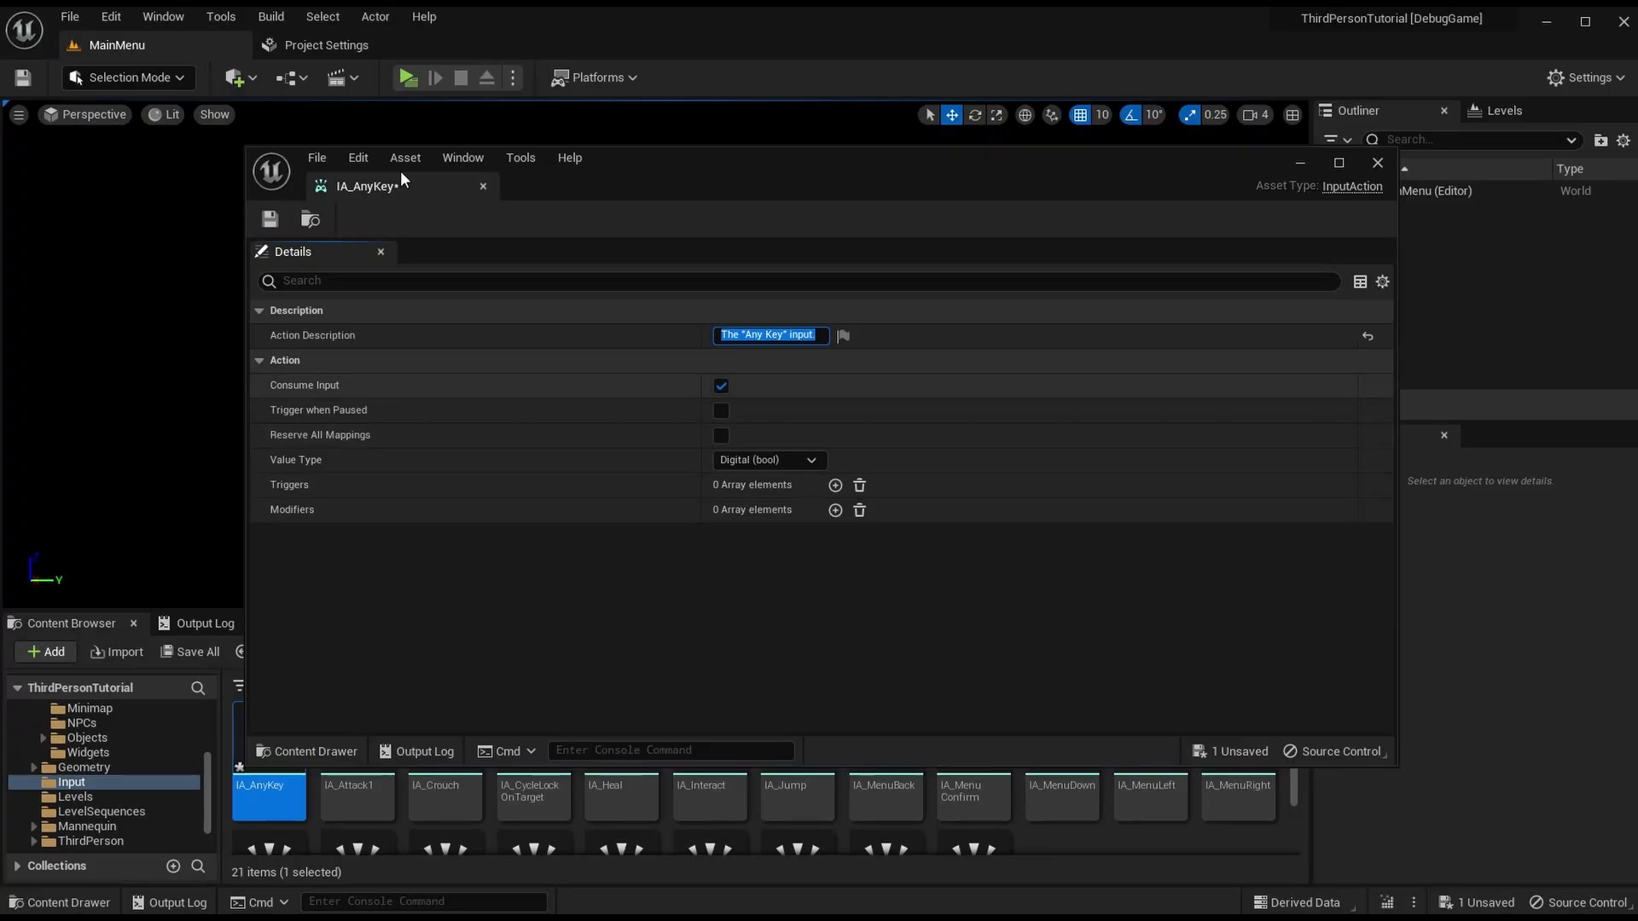
{"action": "left_click", "coordinate": [472, 194]}
{"action": "left_click", "coordinate": [483, 186]}
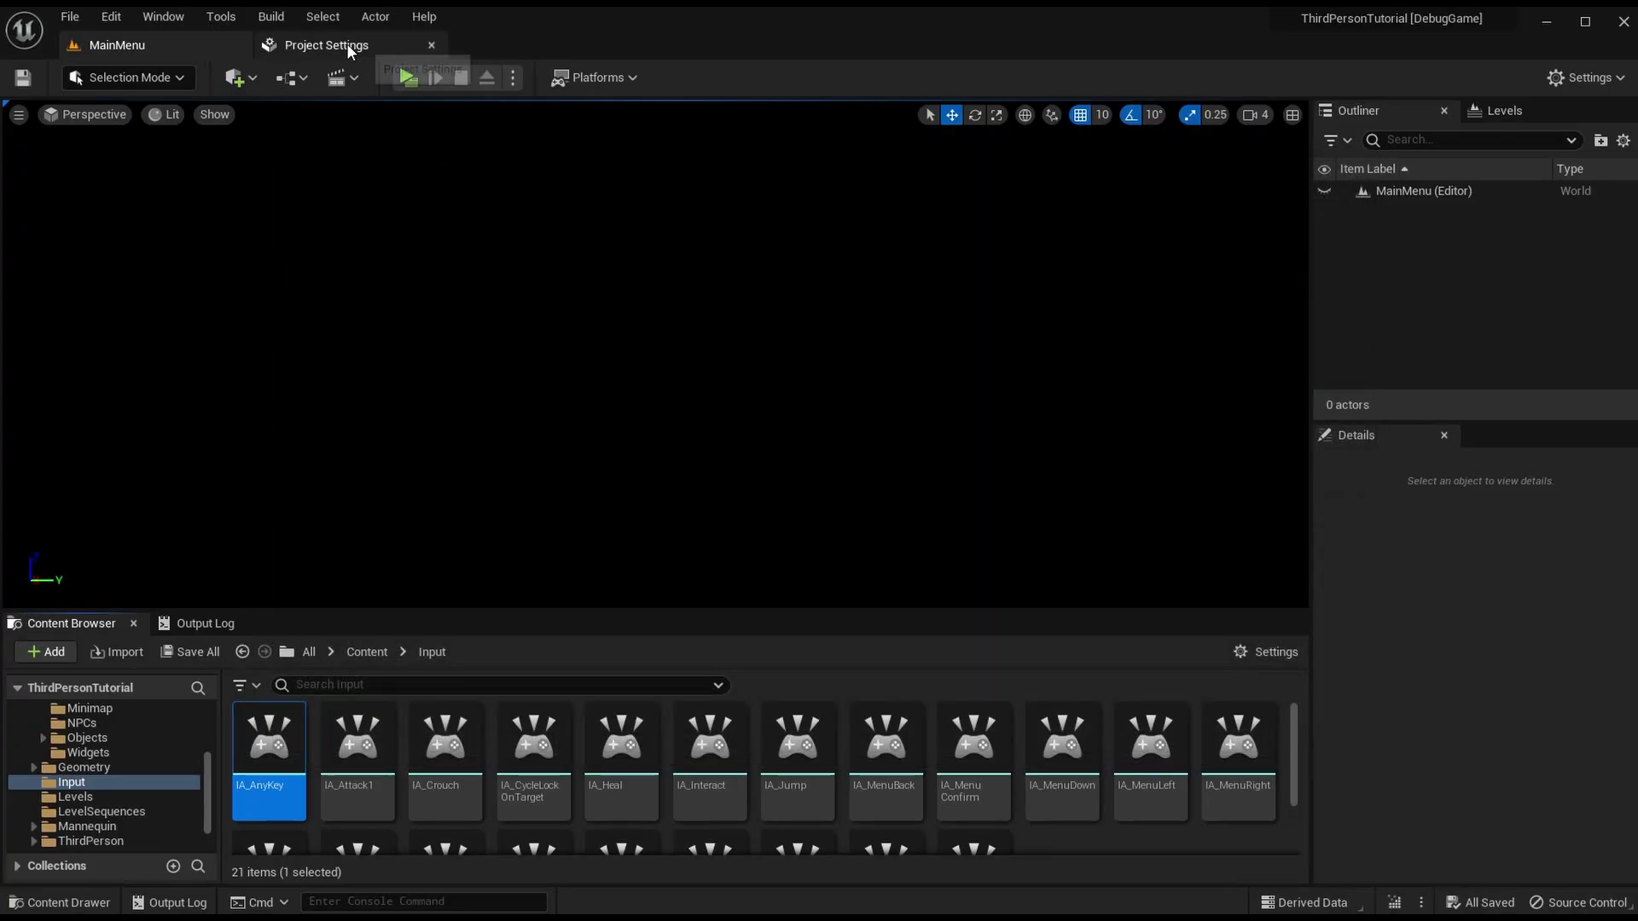
Step: Review the action mappings and the MoveForward axis mapping in the project settings, then return to the Input folder
{"action": "left_click", "coordinate": [333, 44]}
{"action": "scroll", "coordinate": [500, 609], "scroll_direction": "down", "scroll_amount": 1}
{"action": "scroll", "coordinate": [432, 544], "scroll_direction": "up", "scroll_amount": 1}
{"action": "scroll", "coordinate": [543, 445], "scroll_direction": "up", "scroll_amount": 3}
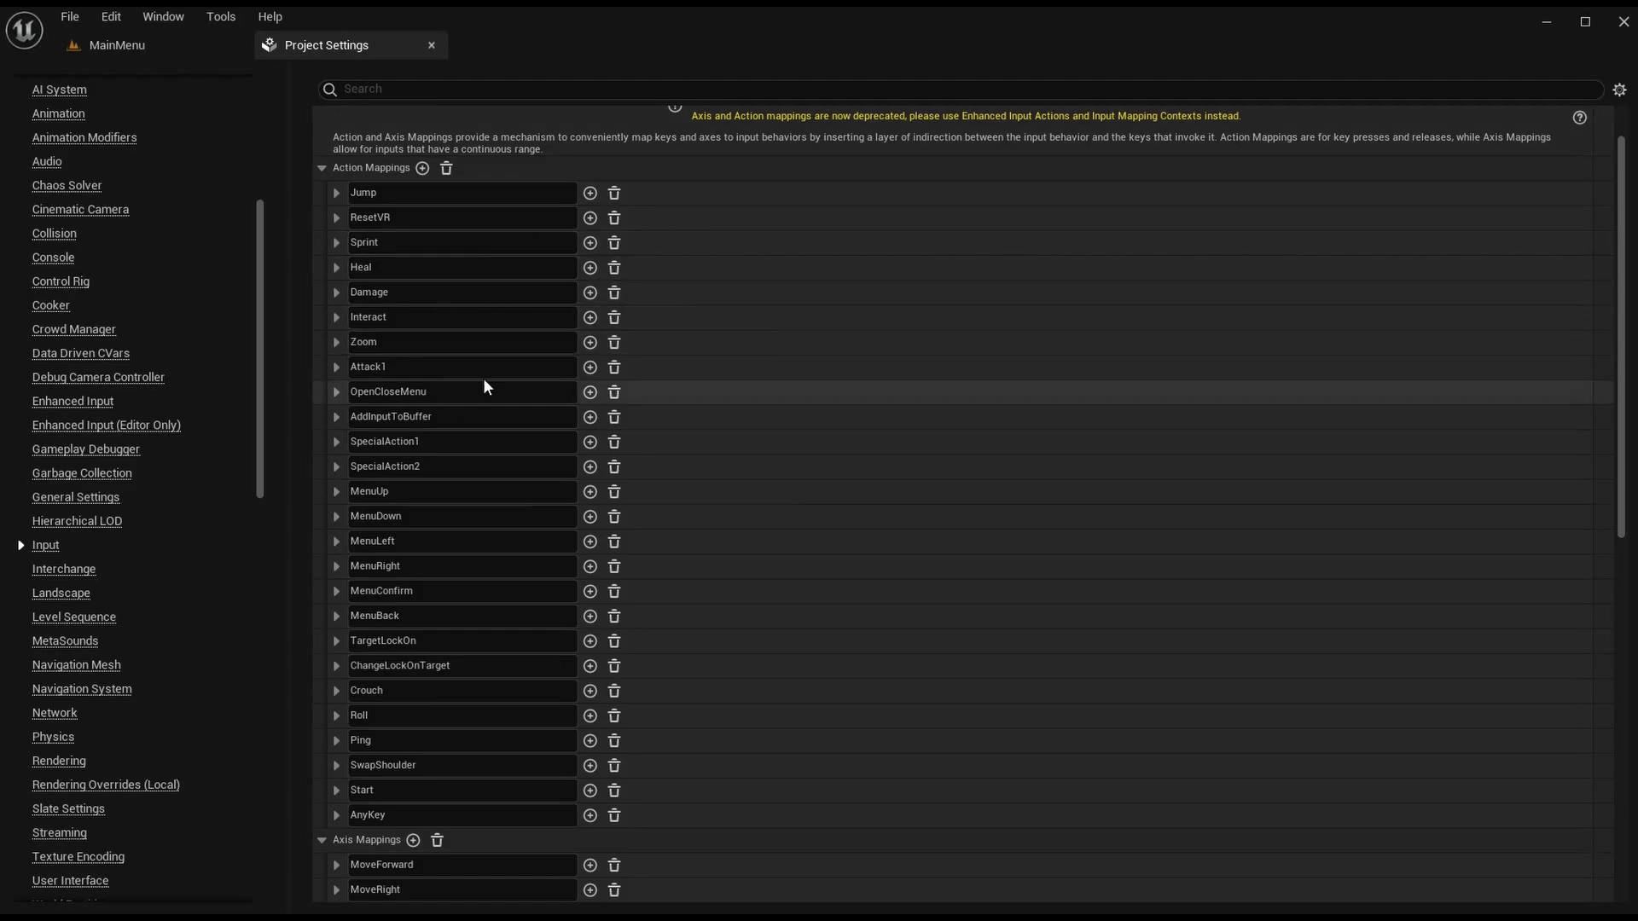
{"action": "scroll", "coordinate": [483, 377], "scroll_direction": "down", "scroll_amount": 3}
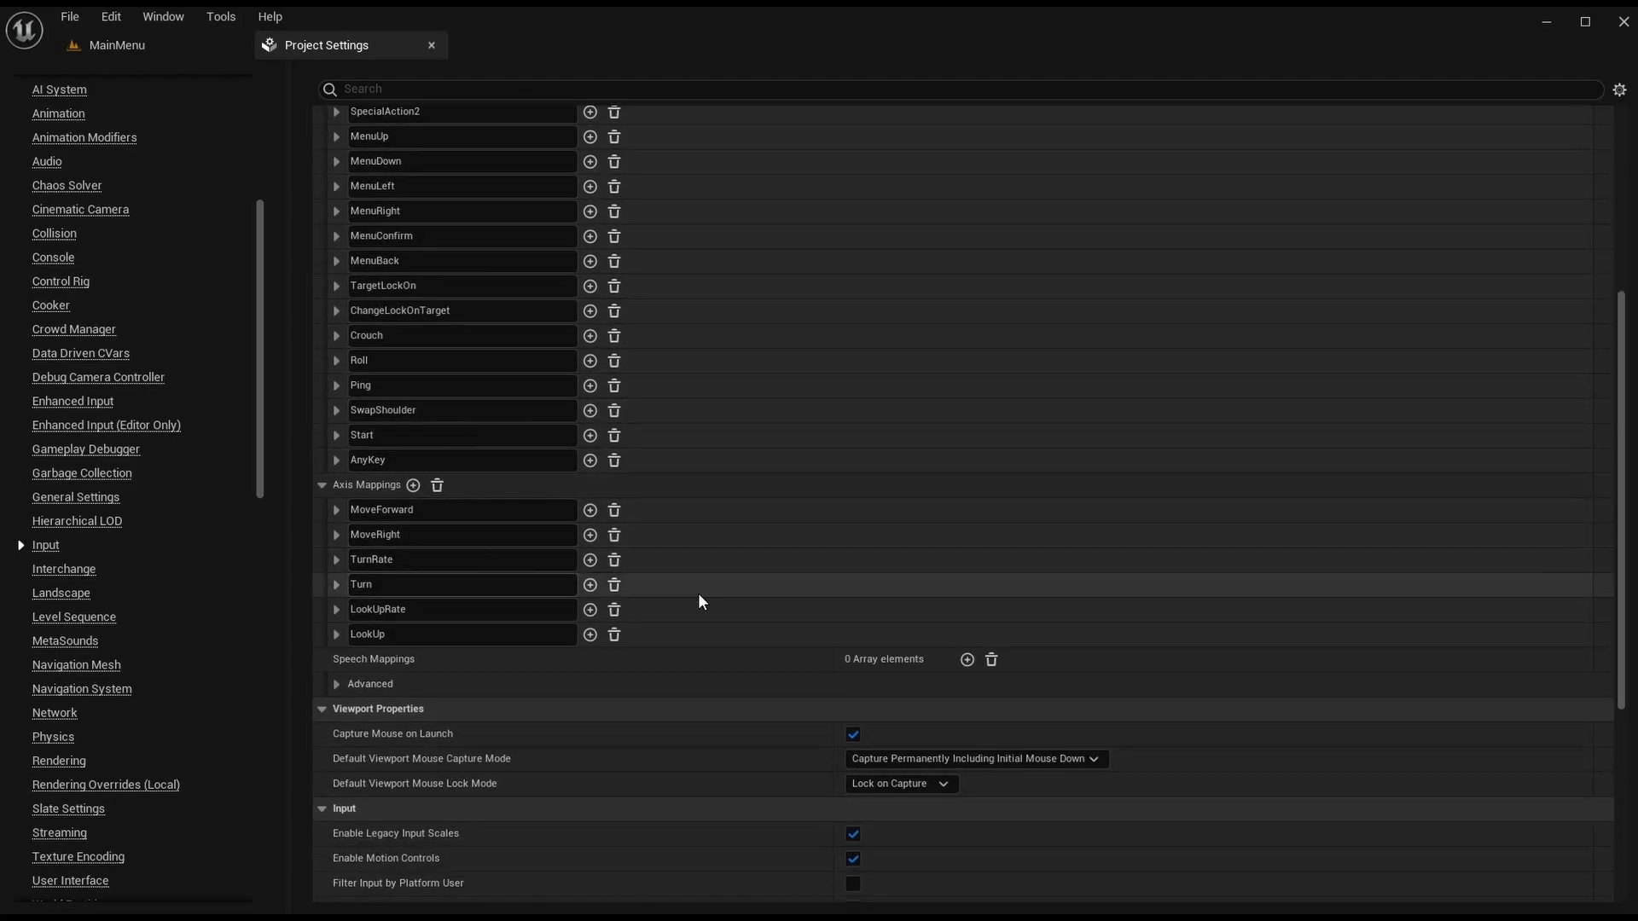
{"action": "left_click", "coordinate": [521, 510]}
{"action": "left_click", "coordinate": [475, 510]}
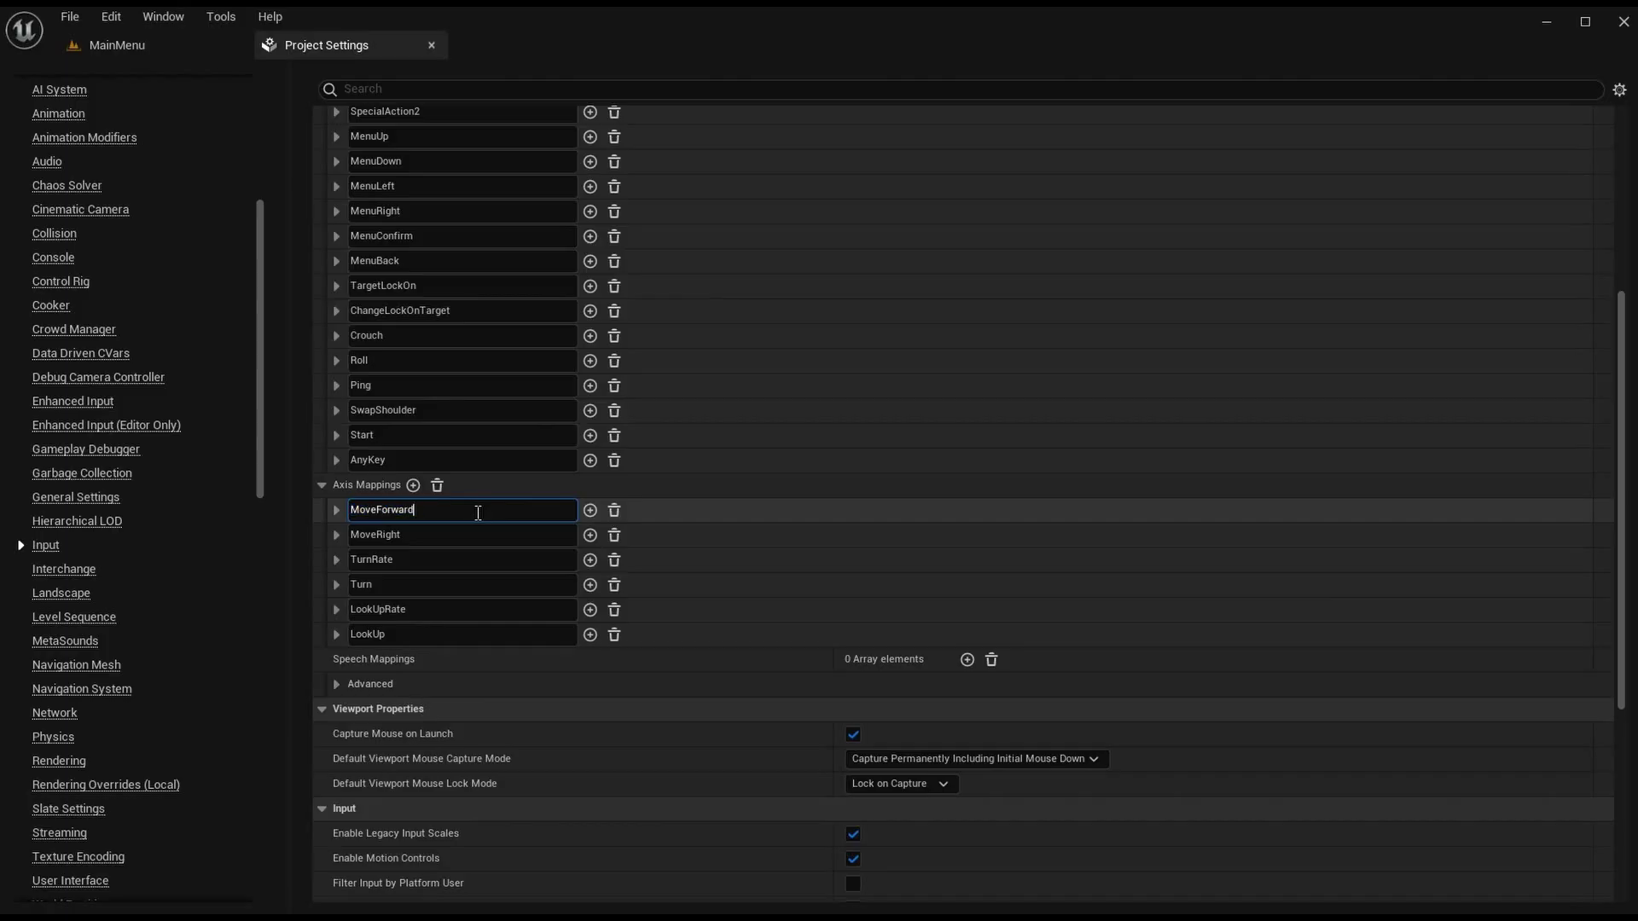
{"action": "left_click", "coordinate": [135, 53]}
{"action": "scroll", "coordinate": [1137, 836], "scroll_direction": "down", "scroll_amount": 2}
{"action": "left_click", "coordinate": [1137, 832]}
{"action": "scroll", "coordinate": [1062, 792], "scroll_direction": "down", "scroll_amount": 1}
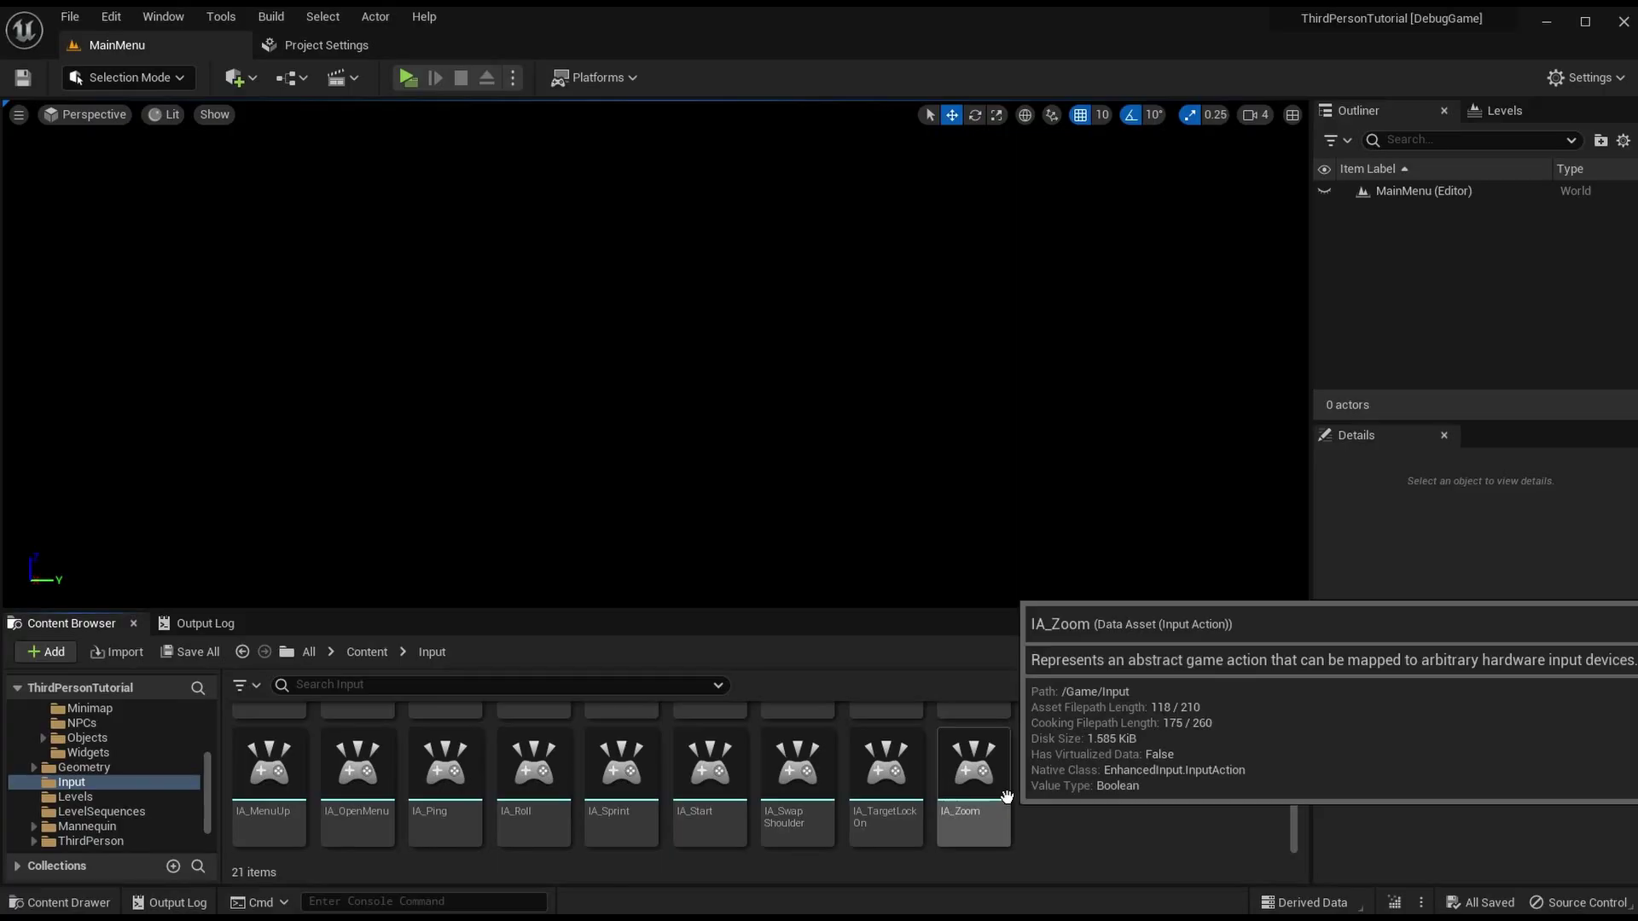
Step: Paste a copy of IA_Zoom into the Input folder and name it IA_MoveForward
{"action": "left_click", "coordinate": [950, 808]}
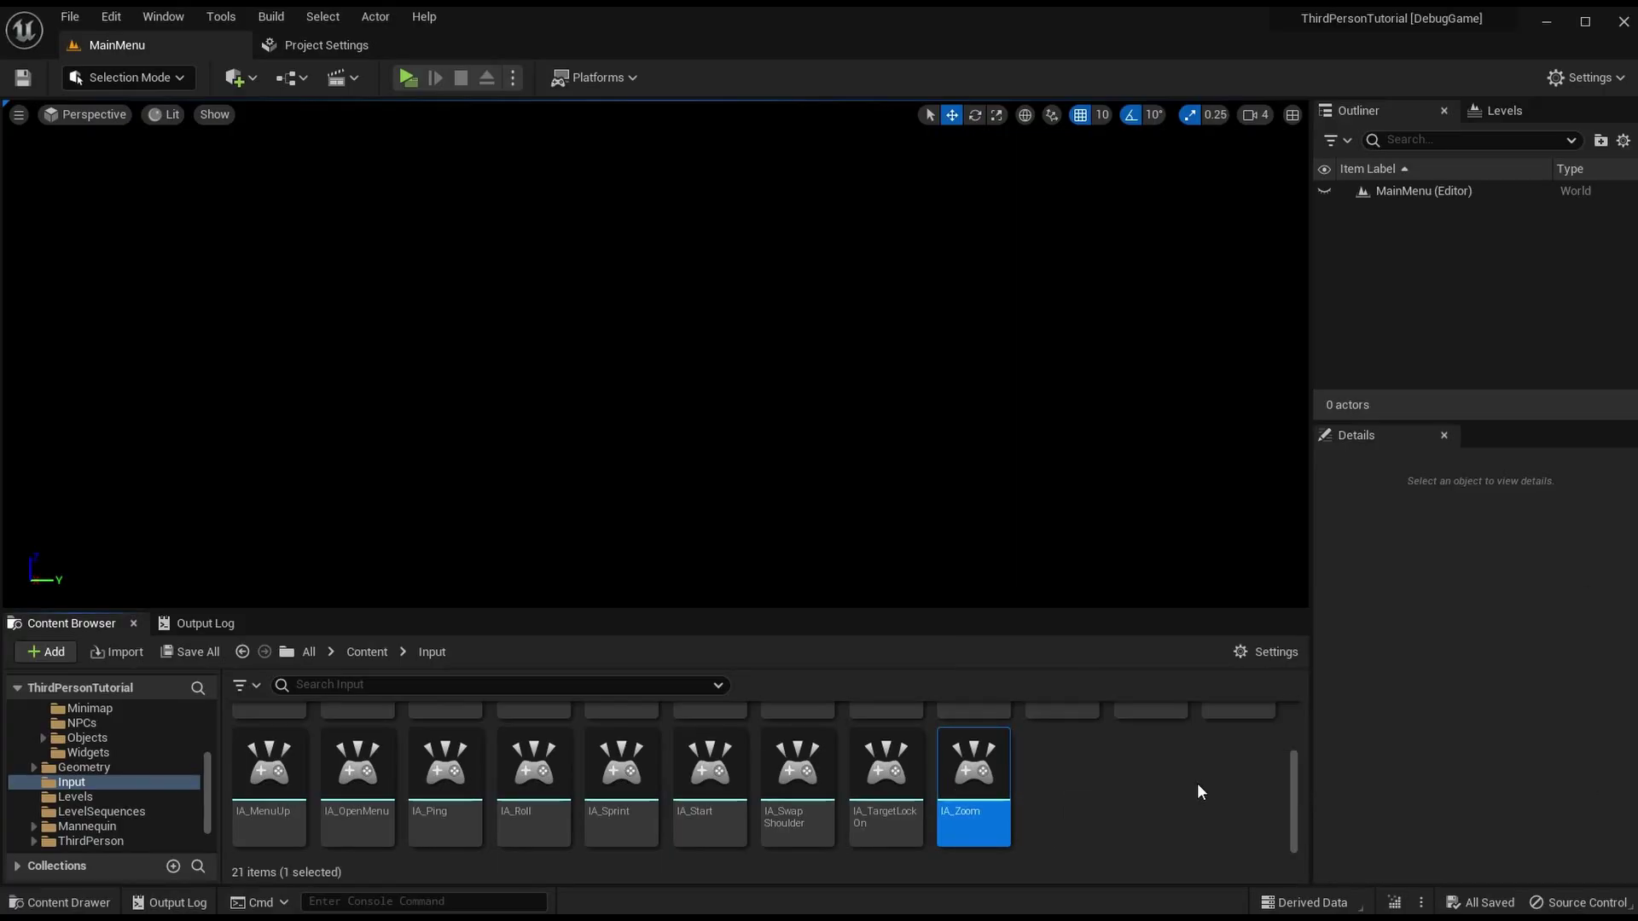
{"action": "key", "text": "ctrl+v"}
{"action": "right_click", "coordinate": [1073, 780]}
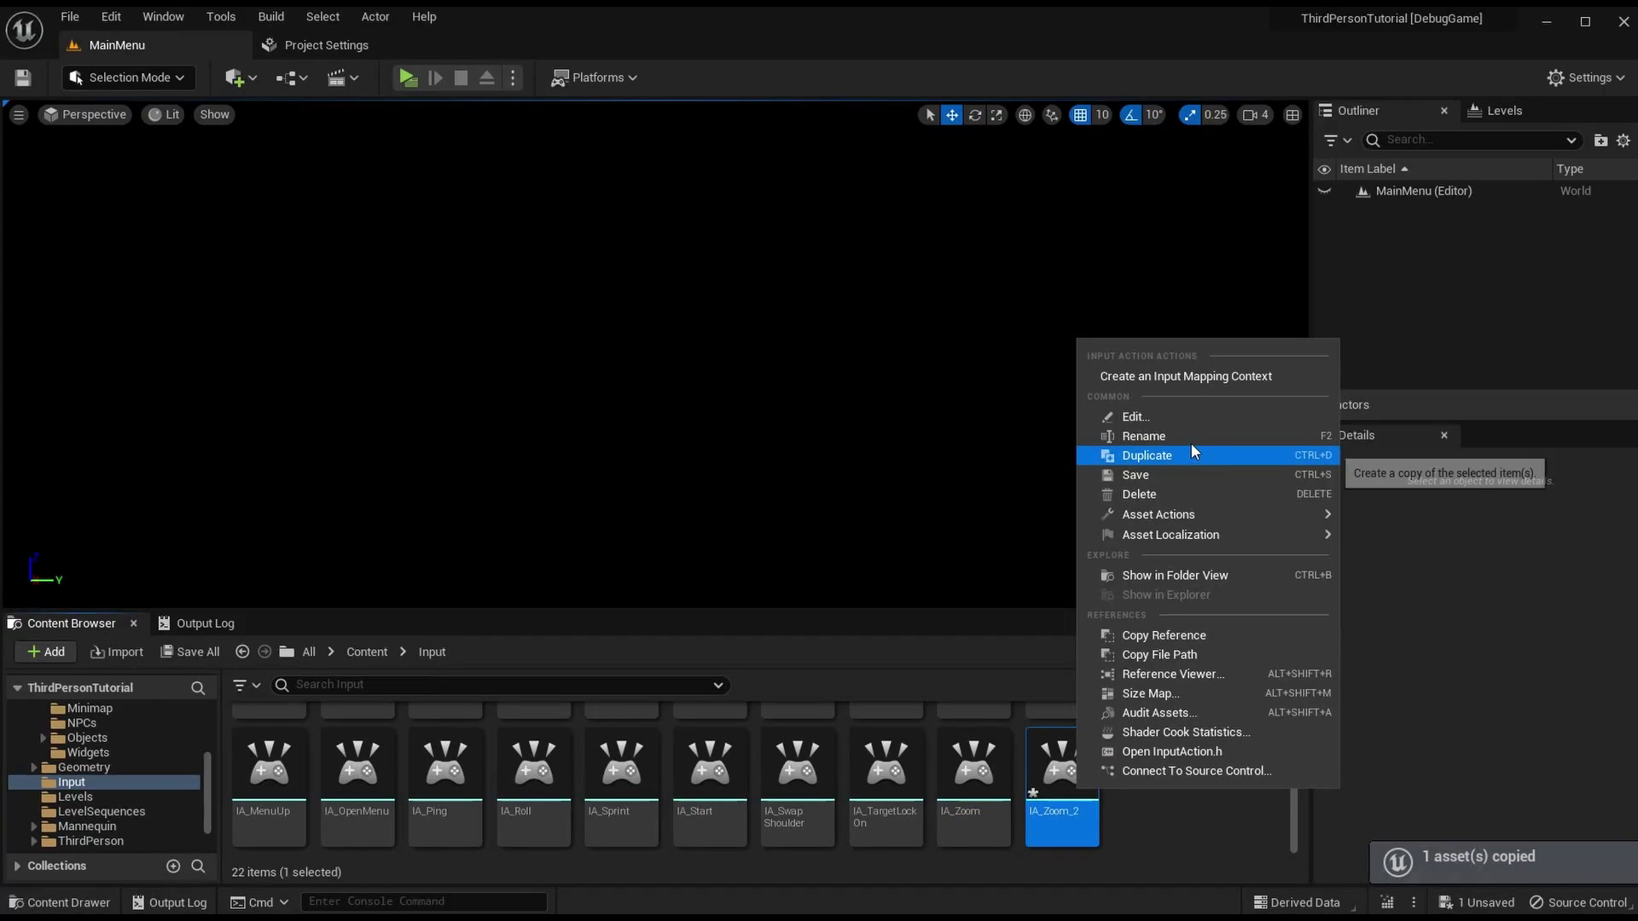
{"action": "left_click", "coordinate": [1190, 440]}
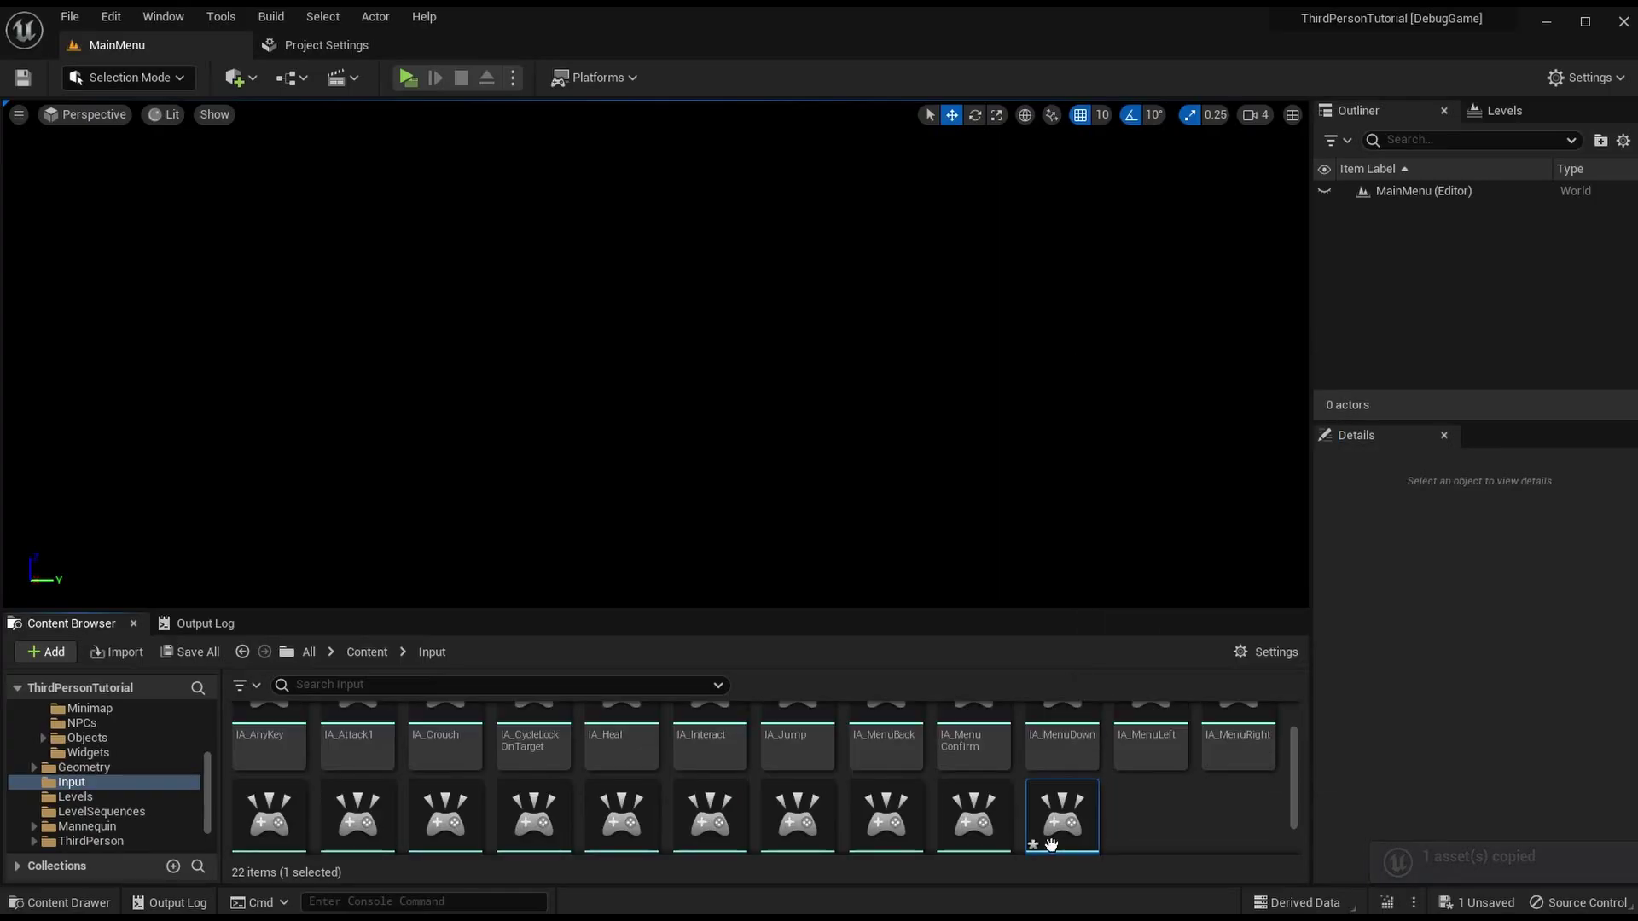
{"action": "scroll", "coordinate": [1050, 845], "scroll_direction": "down", "scroll_amount": 2}
{"action": "key", "text": "Right"}
{"action": "key", "text": "BackSpace"}
{"action": "key", "text": "BackSpace"}
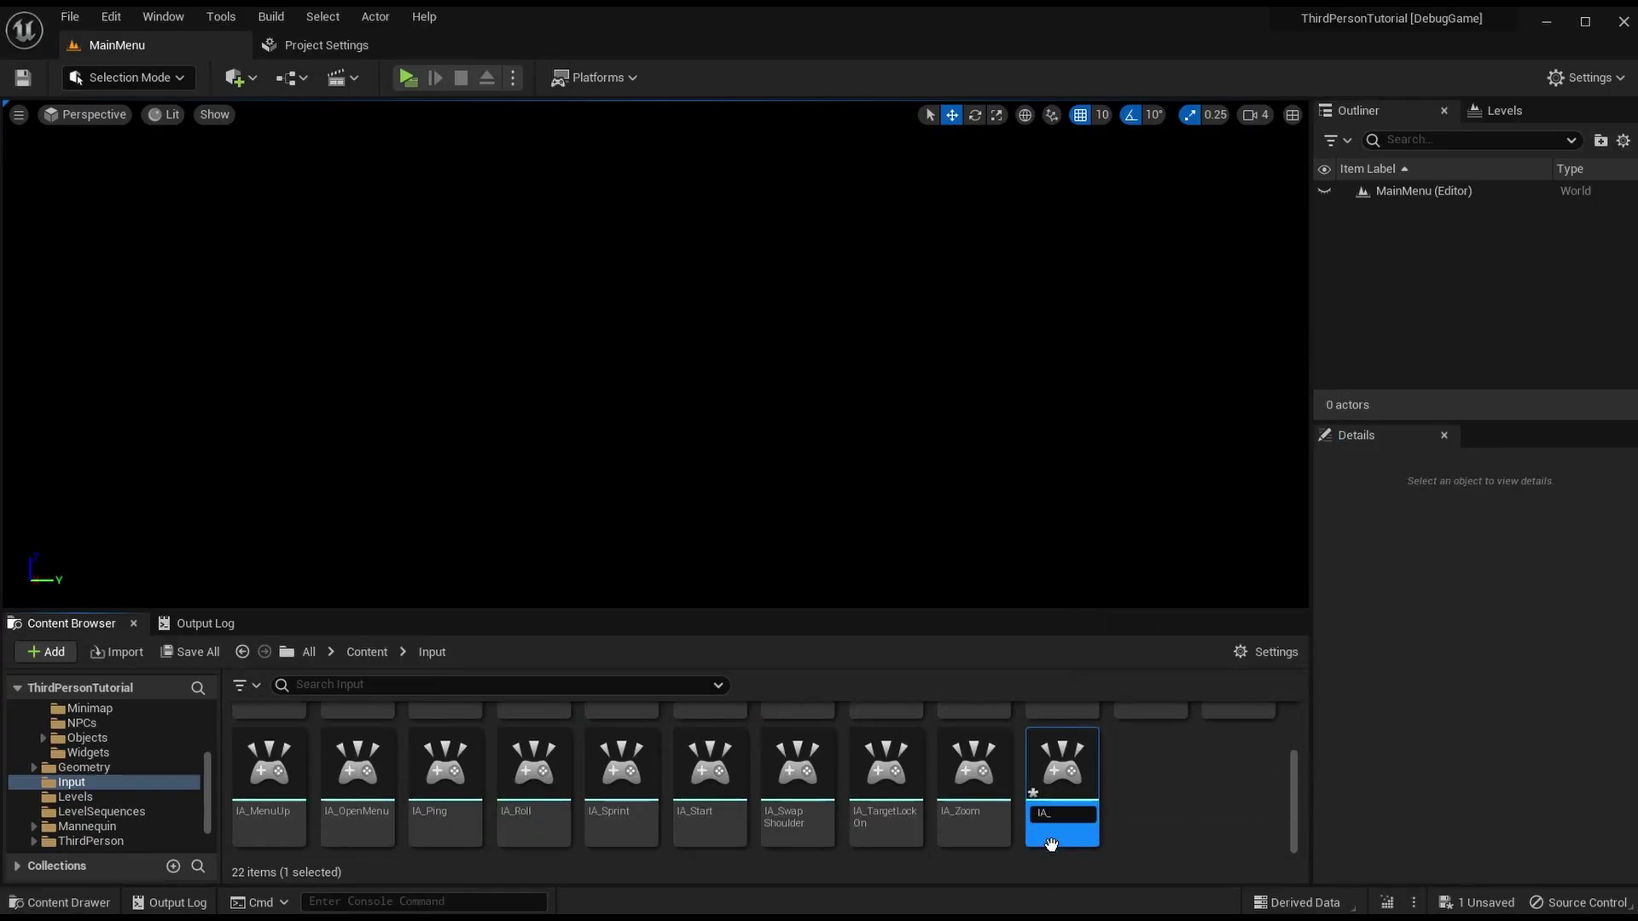
{"action": "key", "text": "Return"}
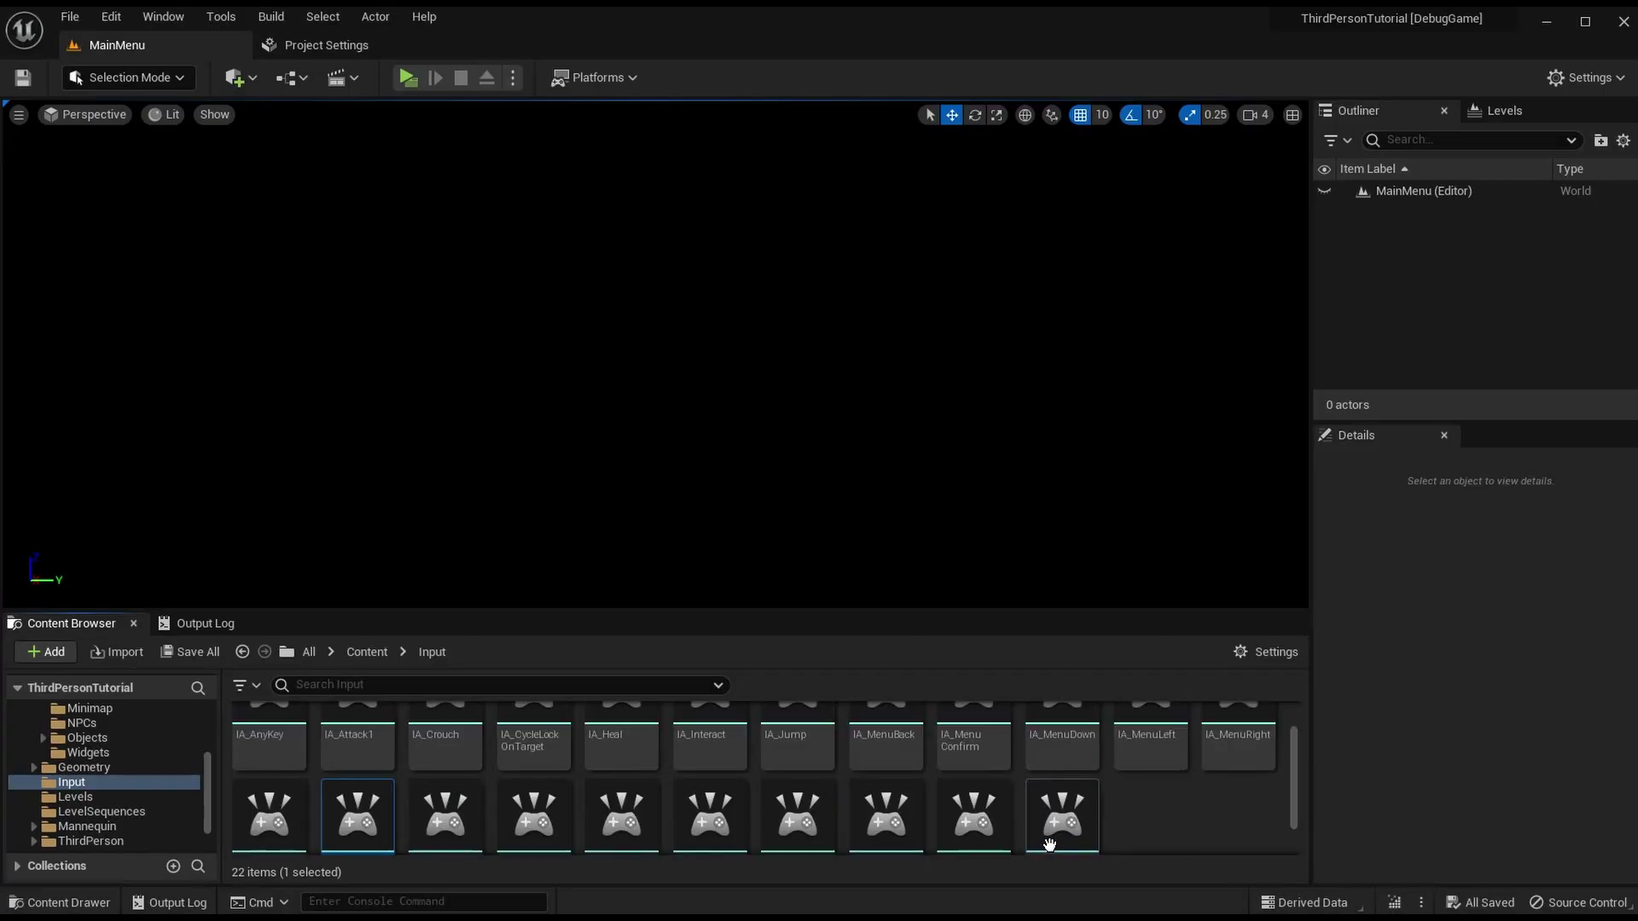
Step: Check the MoveForward axis mapping in the project settings, then set IA_MoveForward's Value Type to Axis1D (float)
{"action": "left_click", "coordinate": [335, 48]}
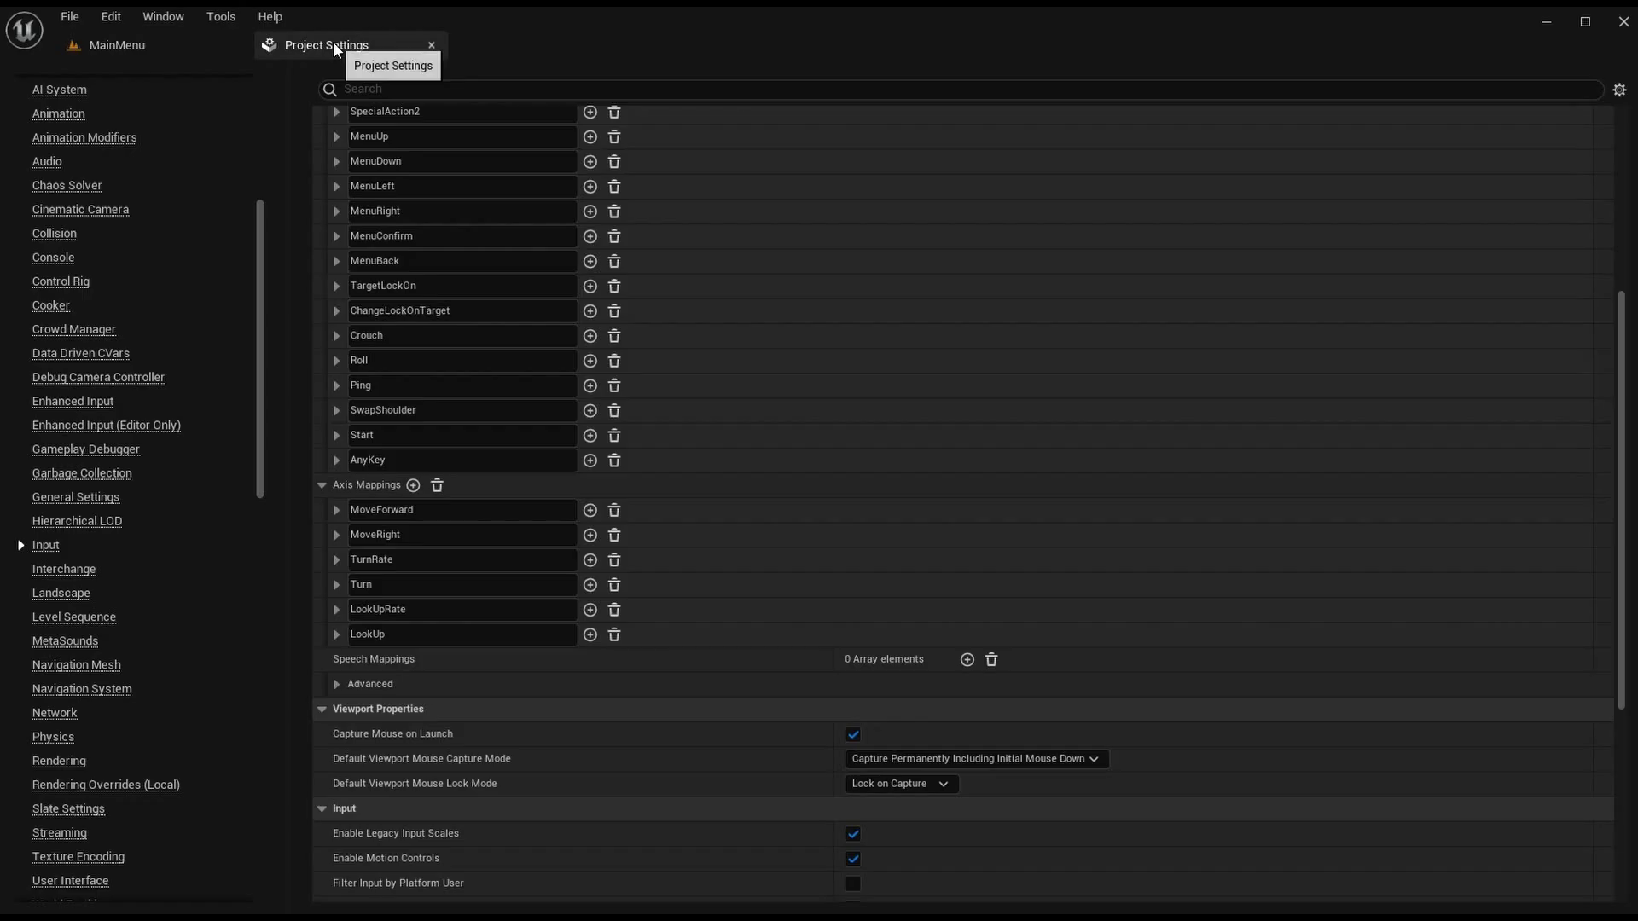
{"action": "left_click", "coordinate": [421, 508]}
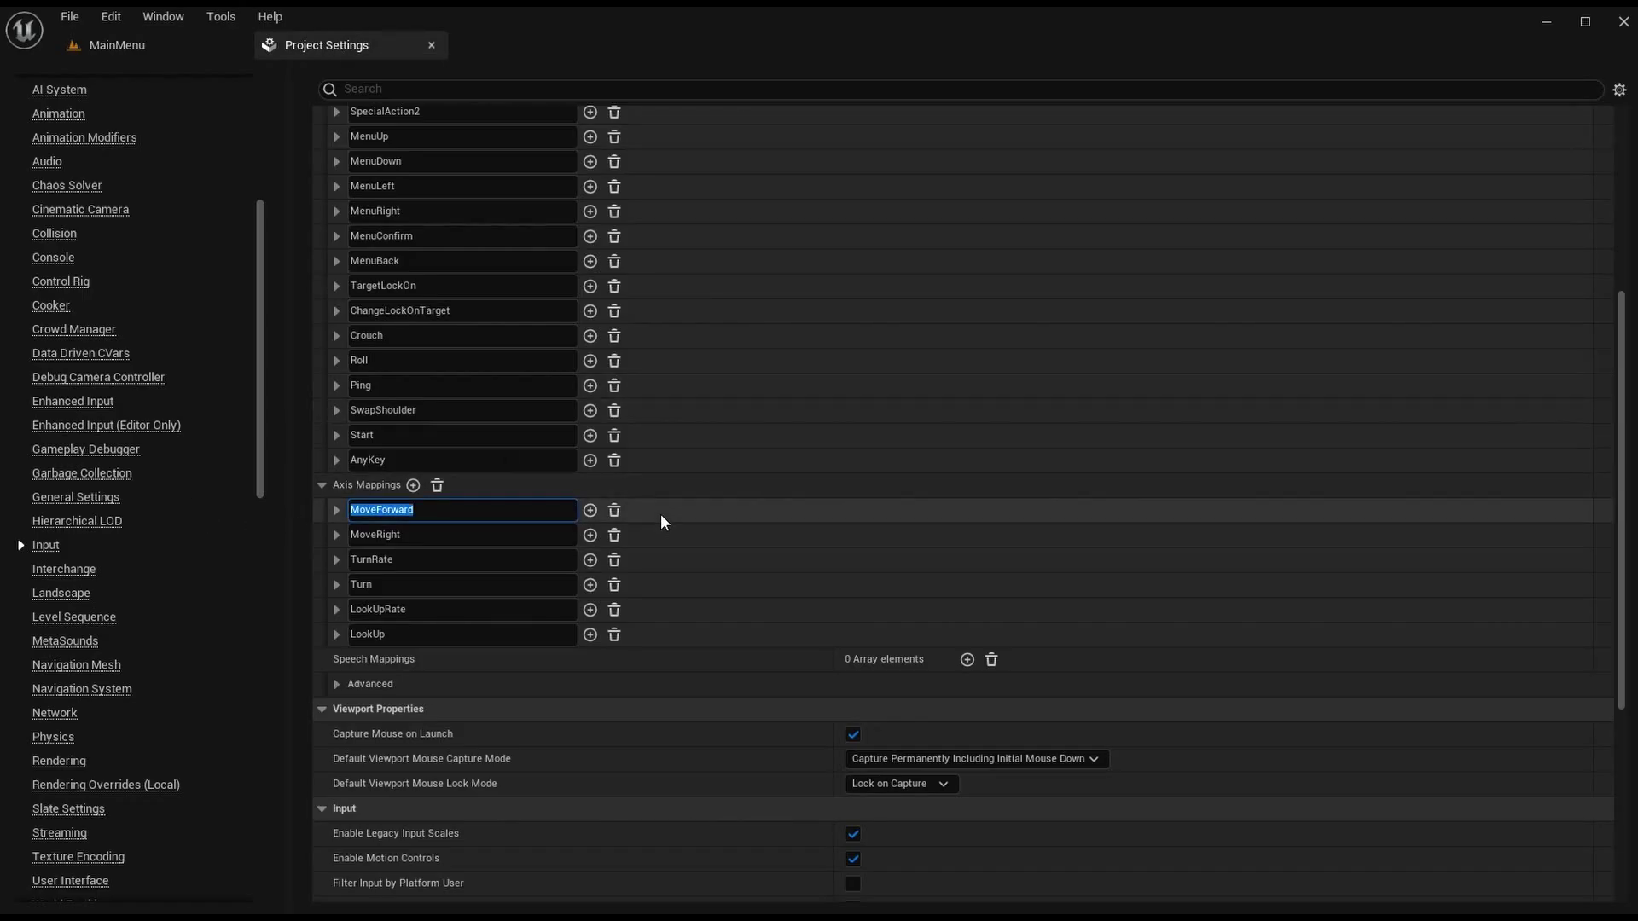
{"action": "left_click", "coordinate": [146, 44]}
{"action": "double_click", "coordinate": [358, 768]}
{"action": "left_click", "coordinate": [759, 460]}
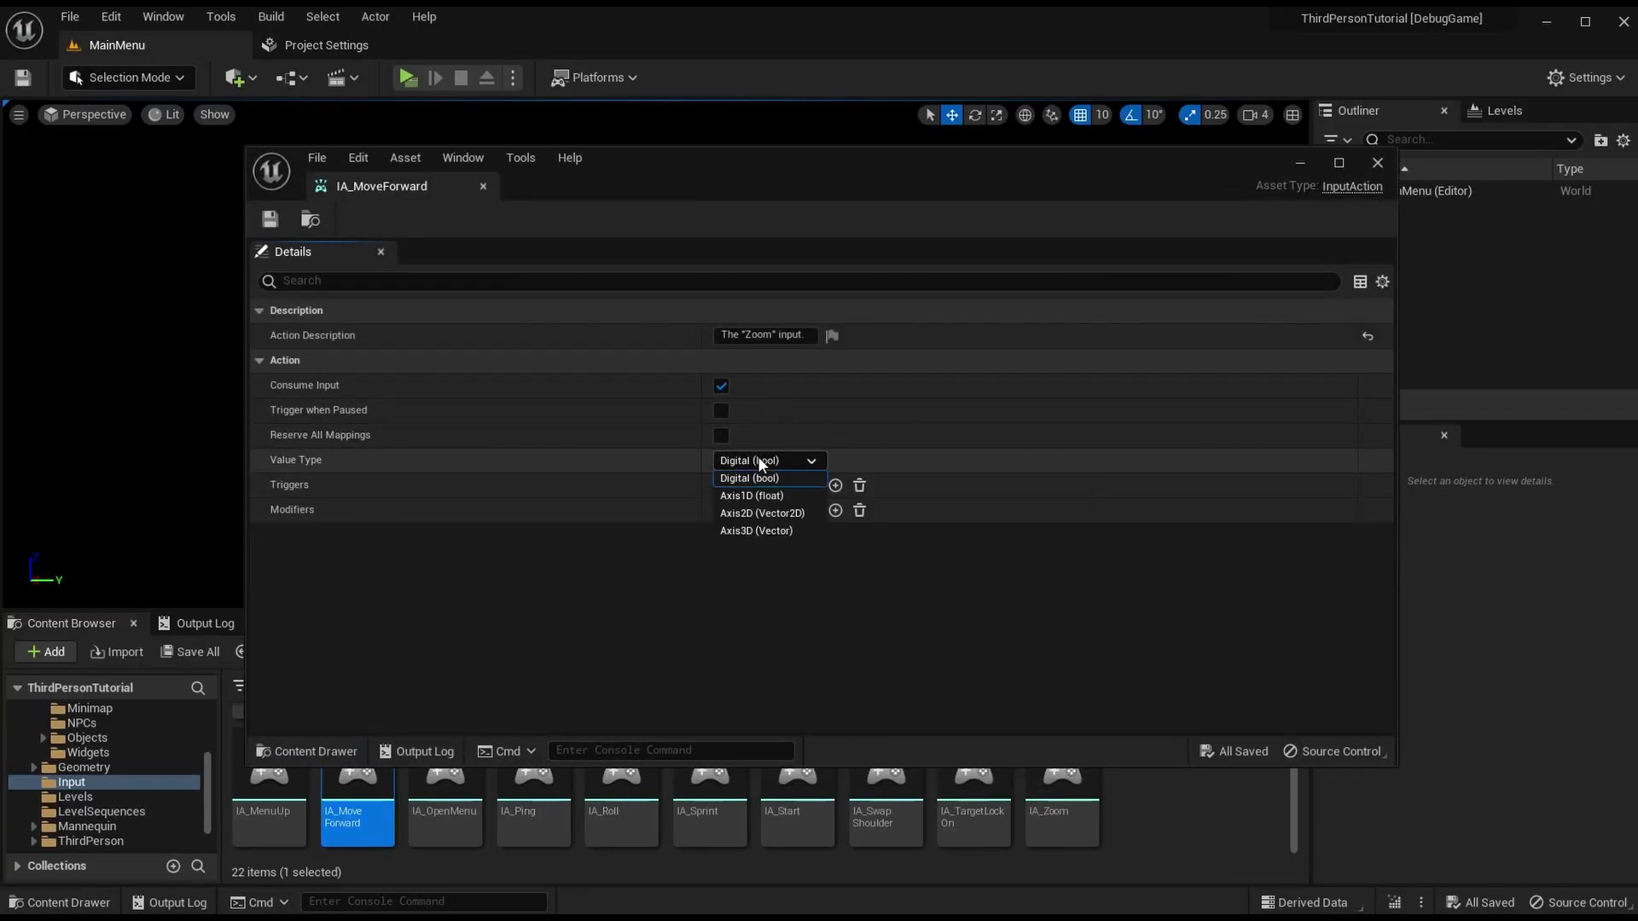
{"action": "left_click", "coordinate": [790, 495]}
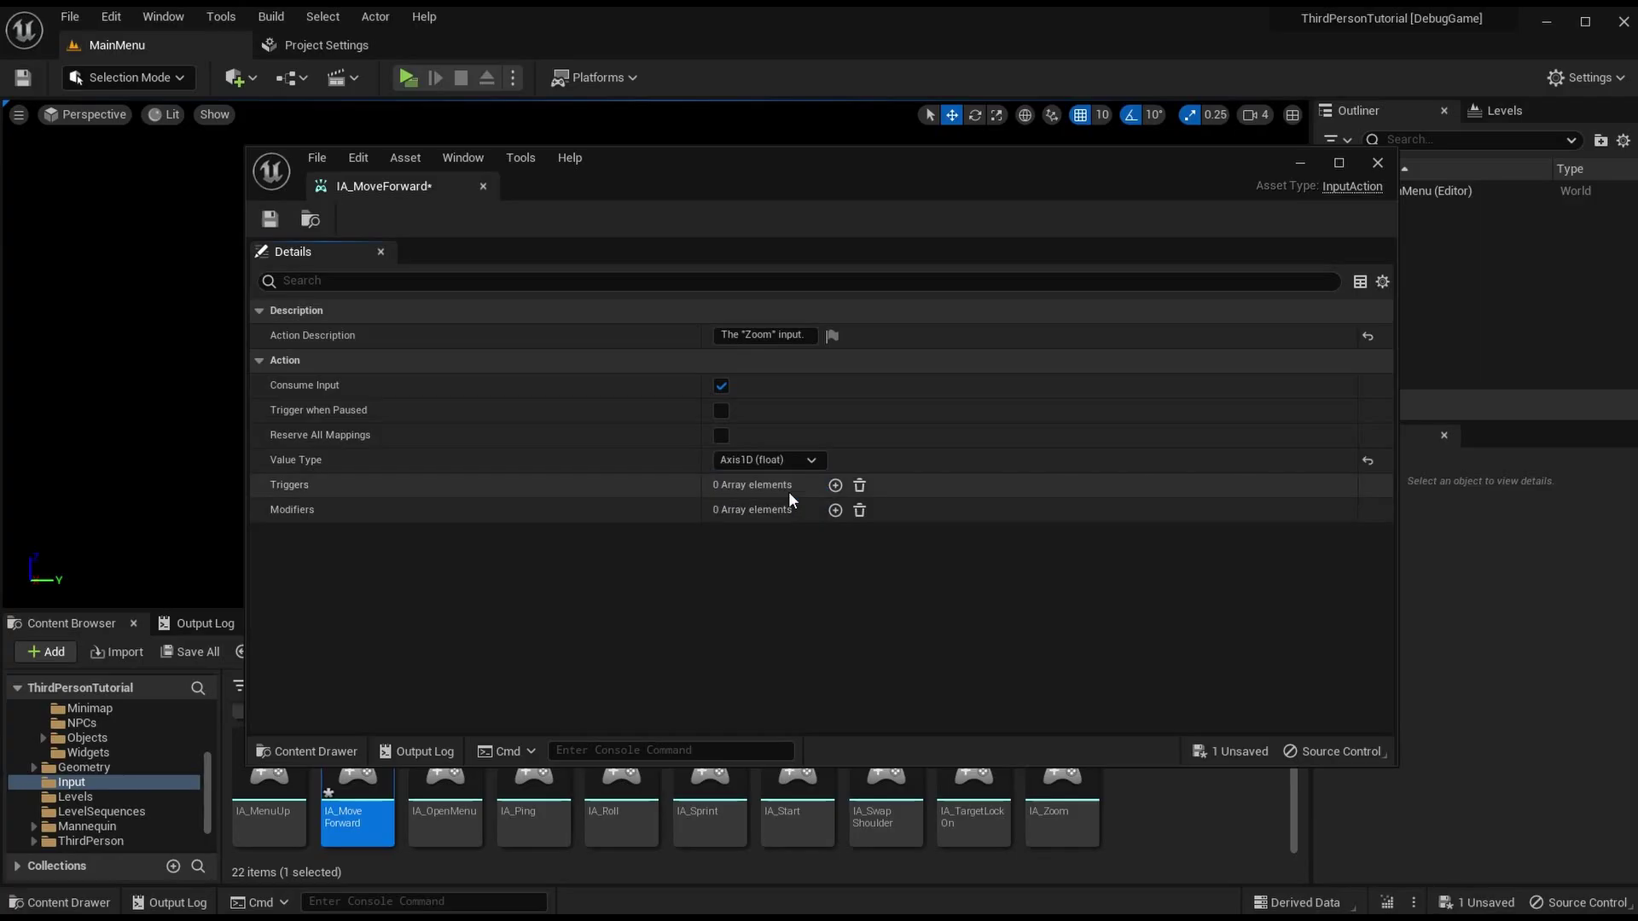
Step: Set IA_MoveForward's Action Description to 'The "Forward" input.', save the asset and close its editor
{"action": "double_click", "coordinate": [759, 335]}
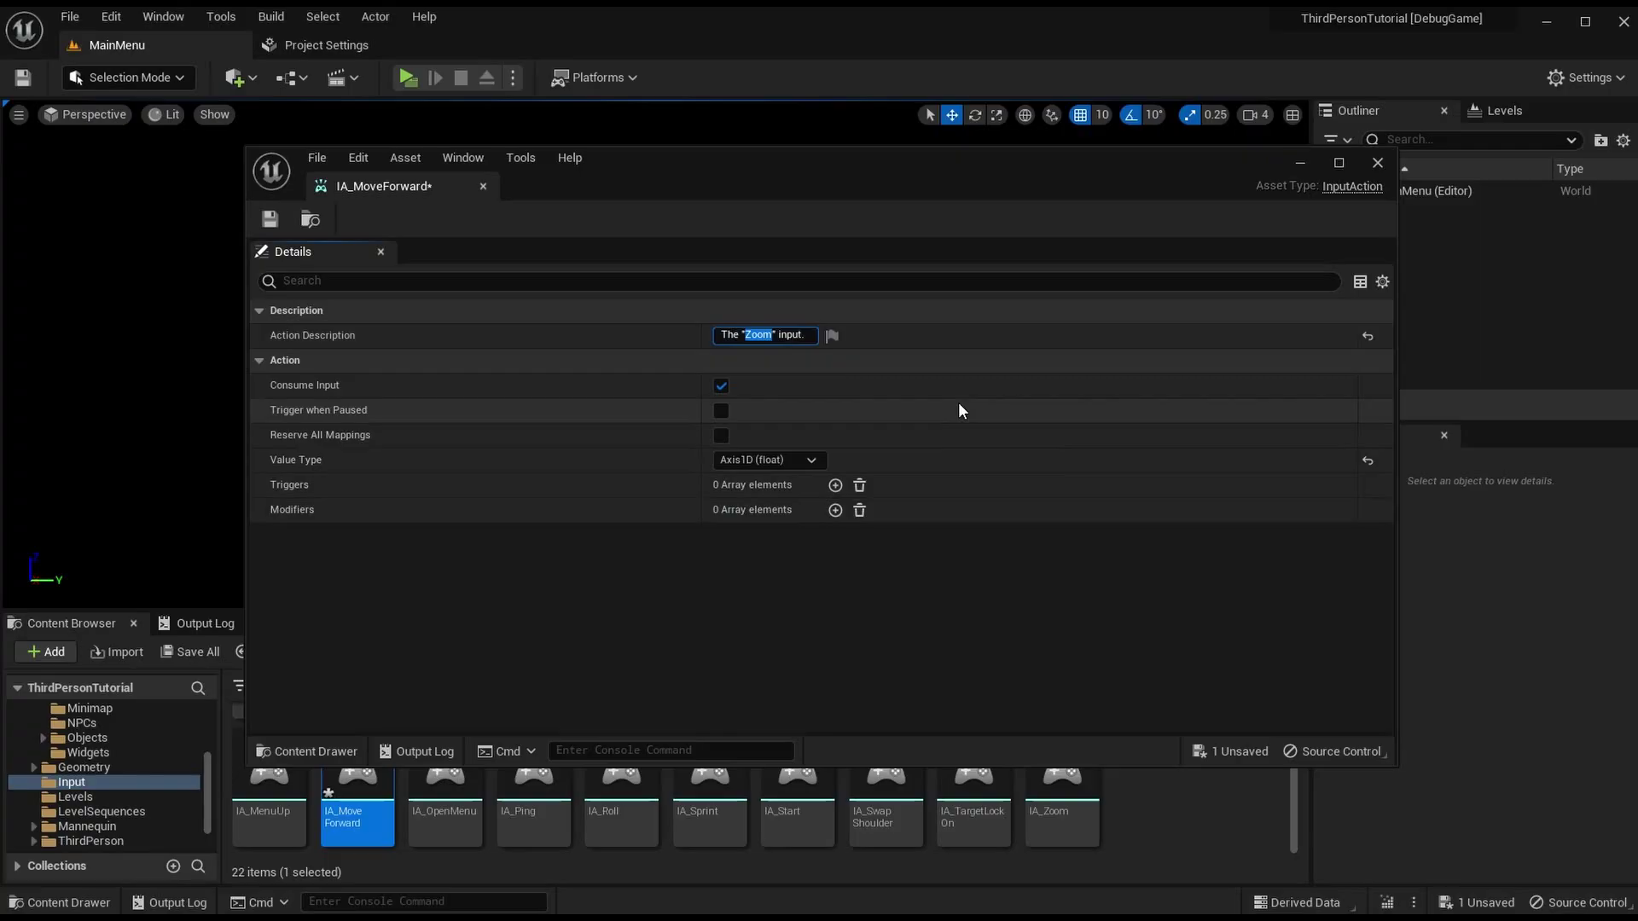
{"action": "type", "text": "Forward"}
{"action": "key", "text": "Return"}
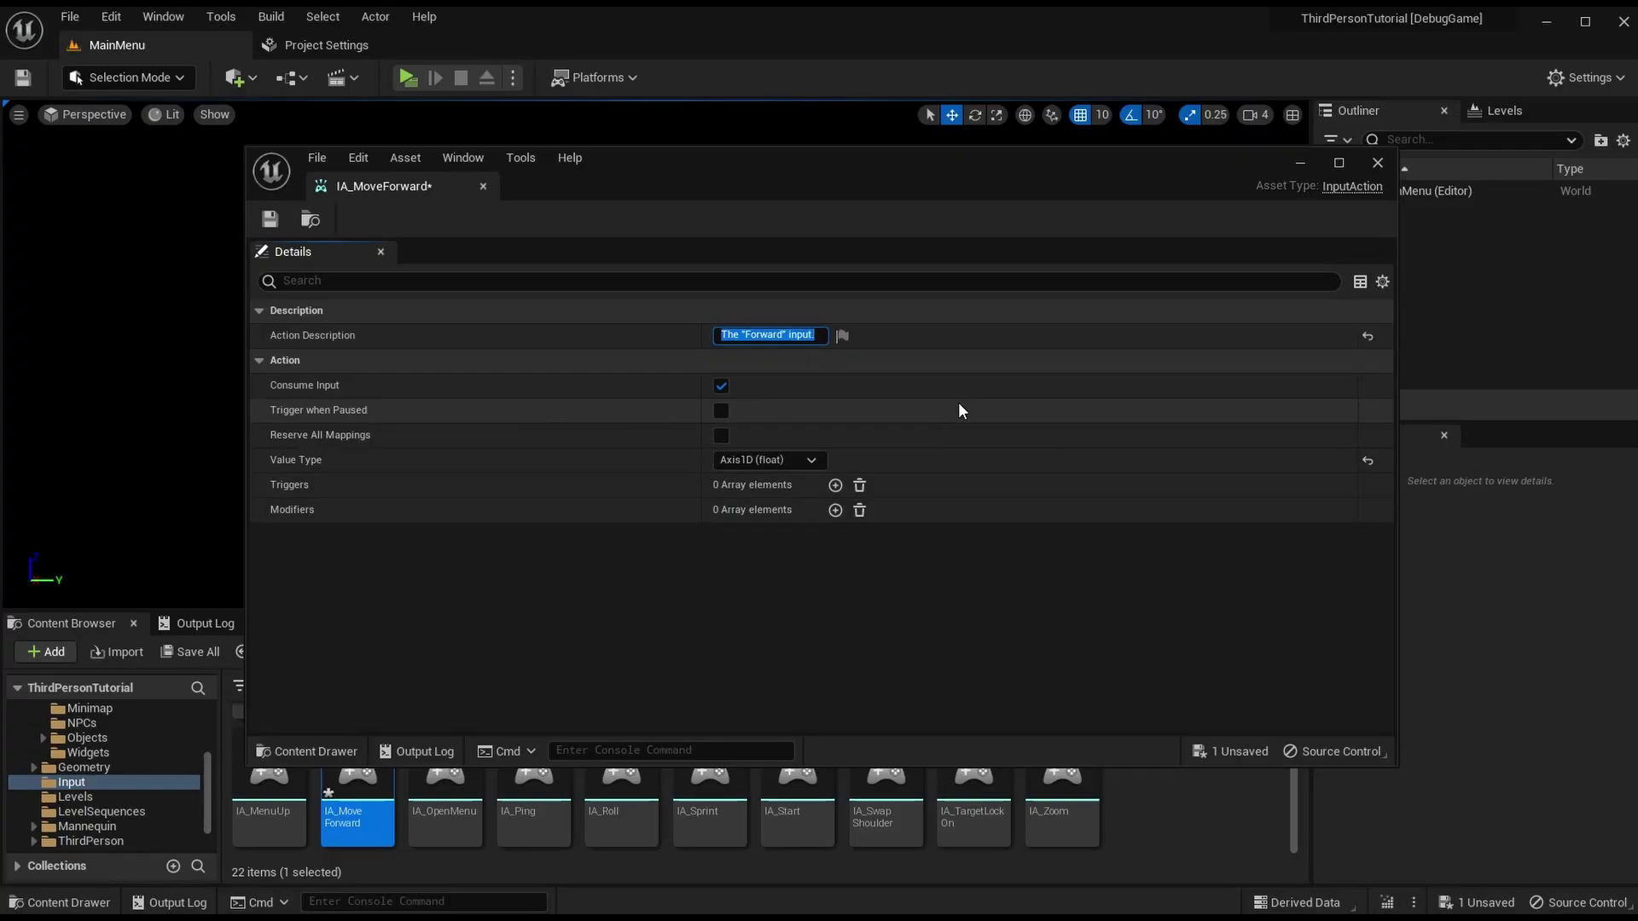
{"action": "left_click", "coordinate": [270, 219]}
{"action": "left_click", "coordinate": [483, 186]}
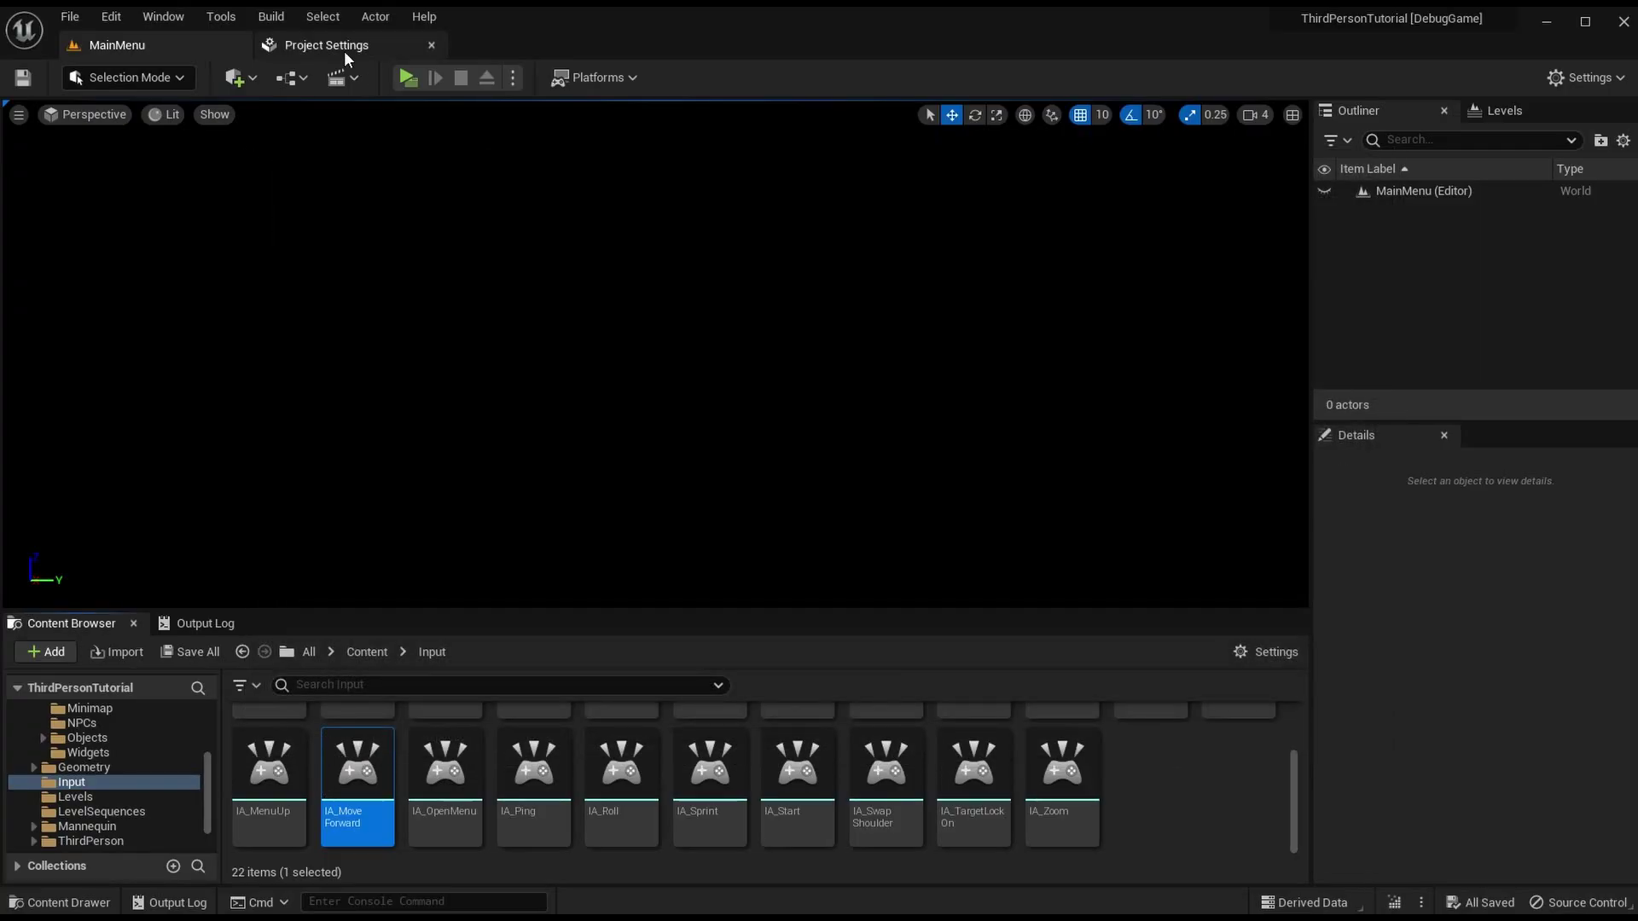
Step: Check the MoveRight axis mapping in the project settings, then paste a copy of IA_MoveForward into the Input folder, named IA_MoveRight
{"action": "left_click", "coordinate": [346, 57]}
{"action": "double_click", "coordinate": [493, 532]}
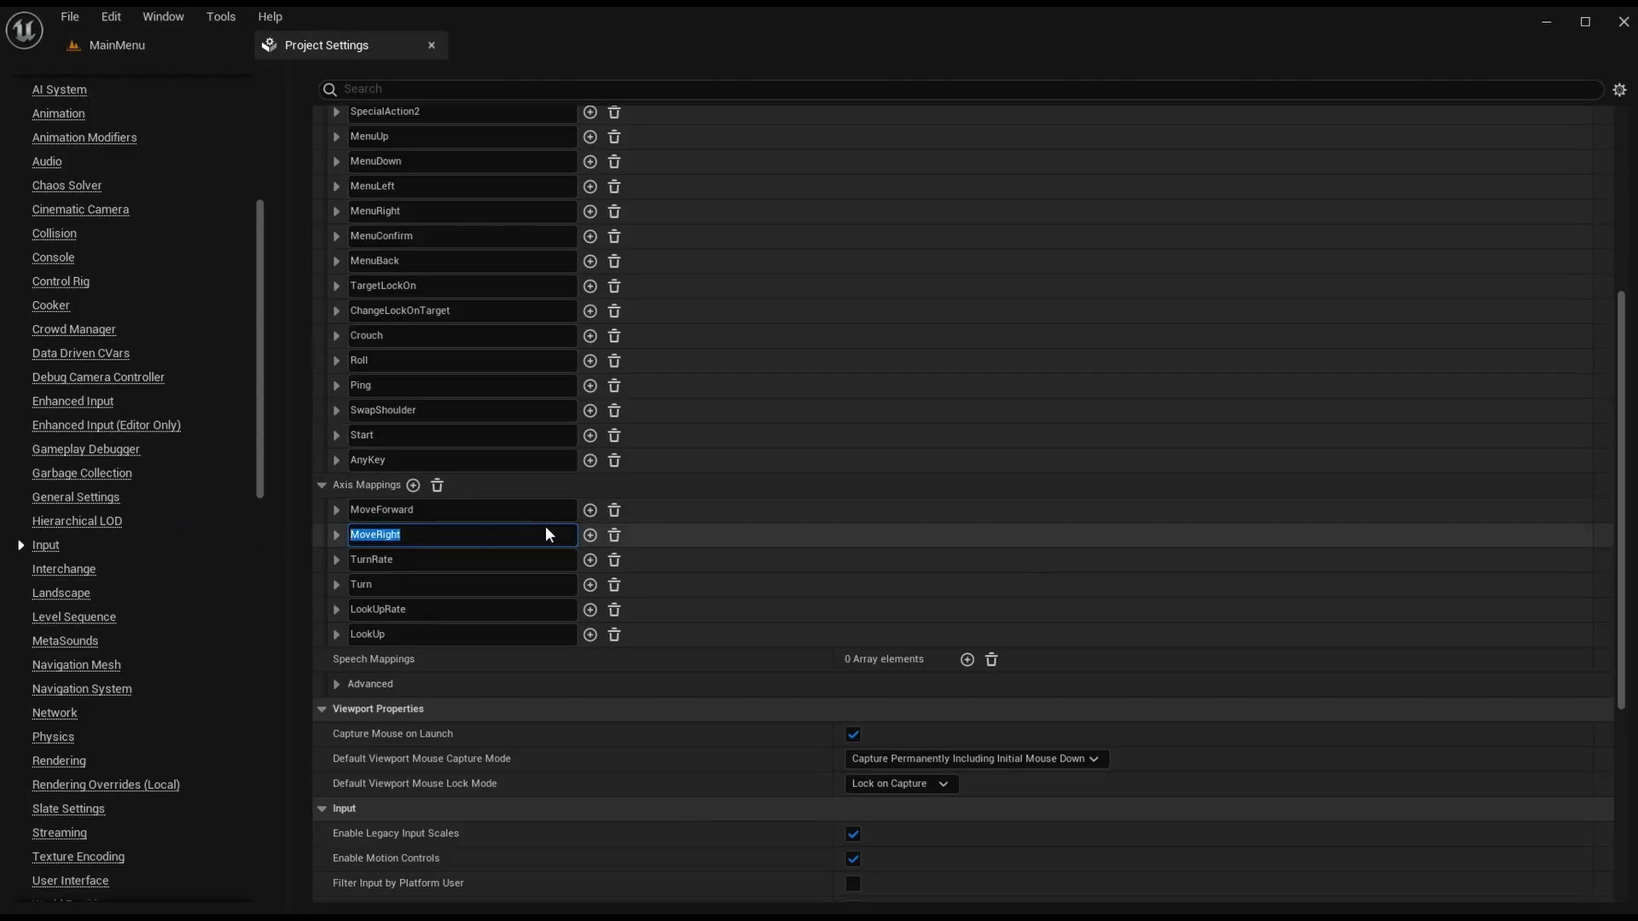
{"action": "left_click", "coordinate": [120, 46]}
{"action": "key", "text": "ctrl+c"}
{"action": "key", "text": "ctrl+v"}
{"action": "right_click", "coordinate": [1148, 780]}
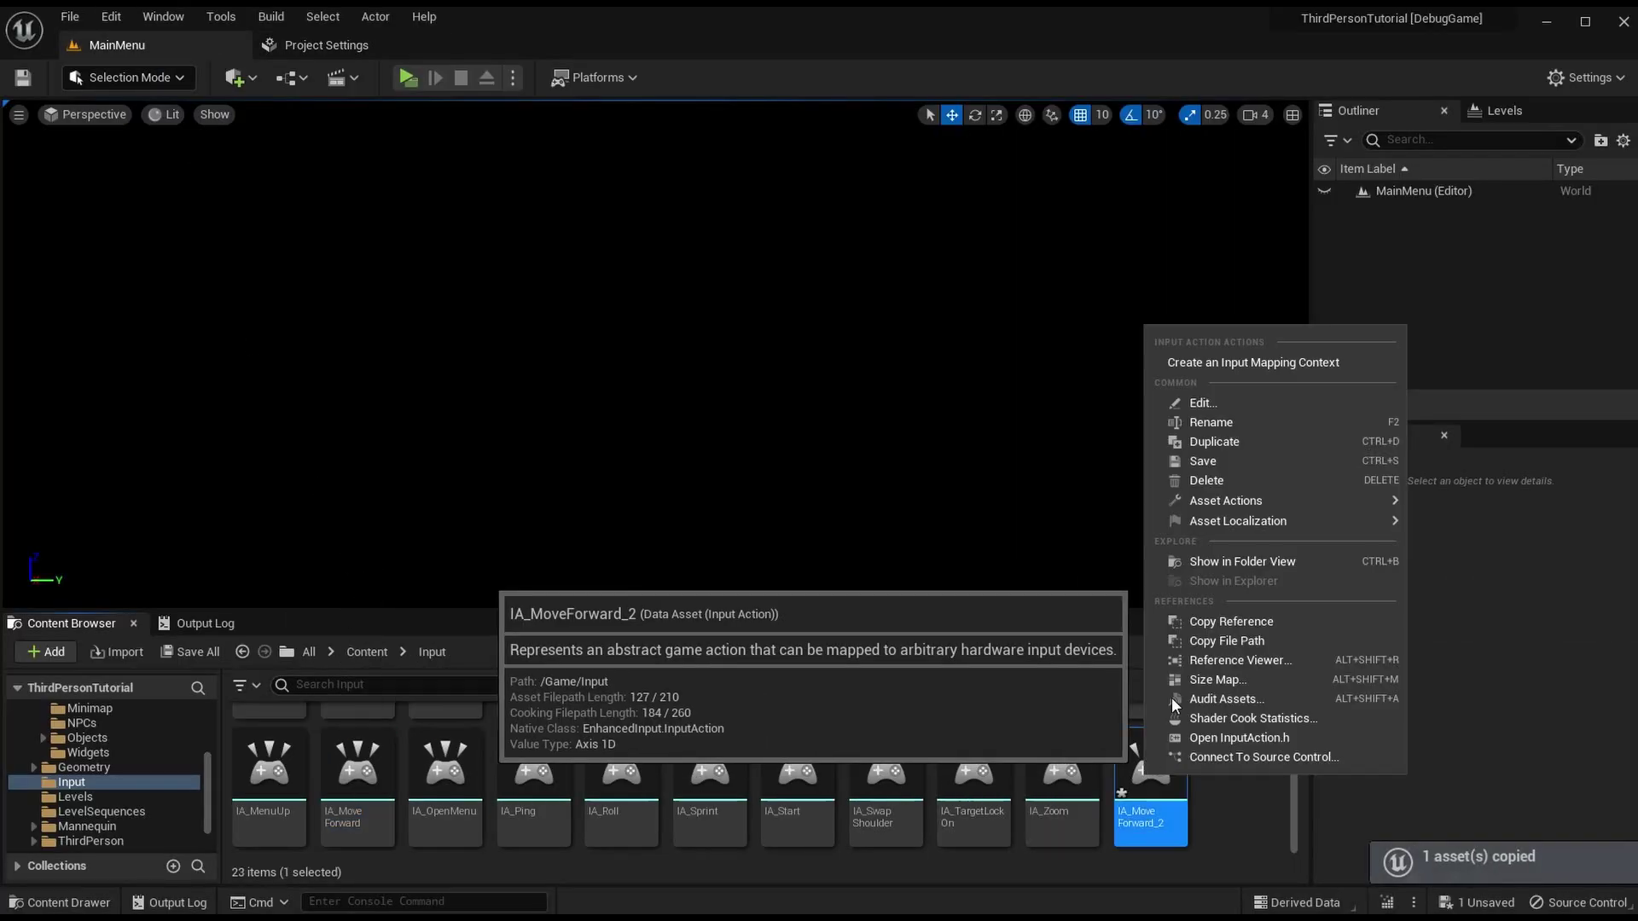
{"action": "left_click", "coordinate": [1225, 423]}
{"action": "type", "text": "IA_MoveRight"}
{"action": "key", "text": "Return"}
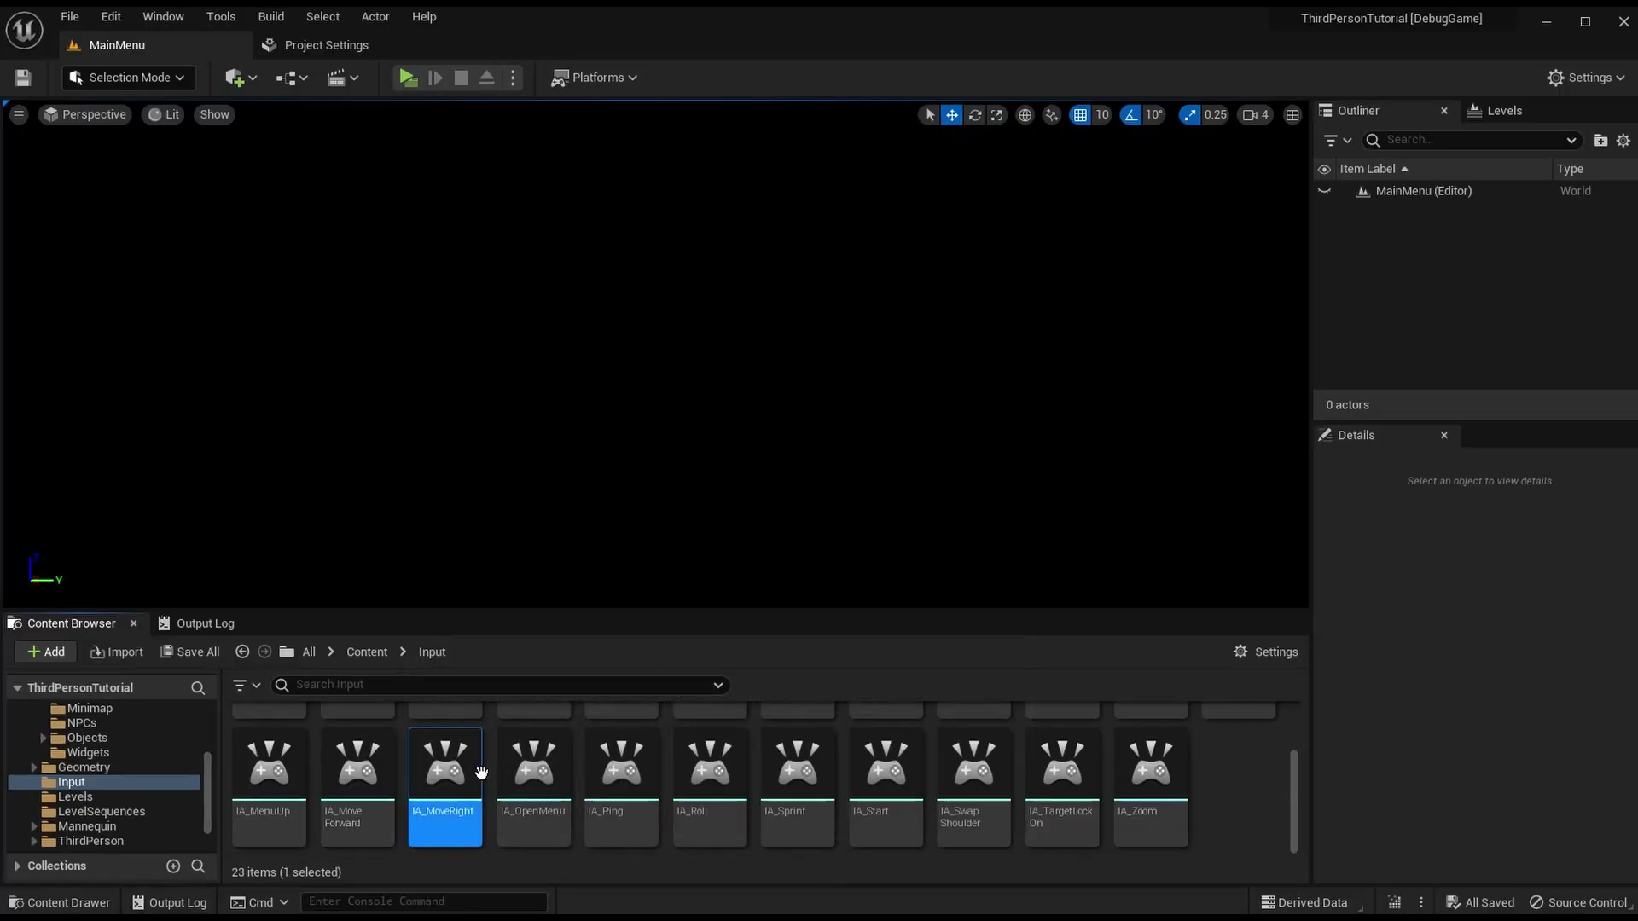
Step: Set IA_MoveRight's Action Description to 'The "Right" input.', save the asset and close its editor
{"action": "double_click", "coordinate": [481, 772]}
{"action": "double_click", "coordinate": [763, 335]}
{"action": "type", "text": "Right"}
{"action": "key", "text": "Return"}
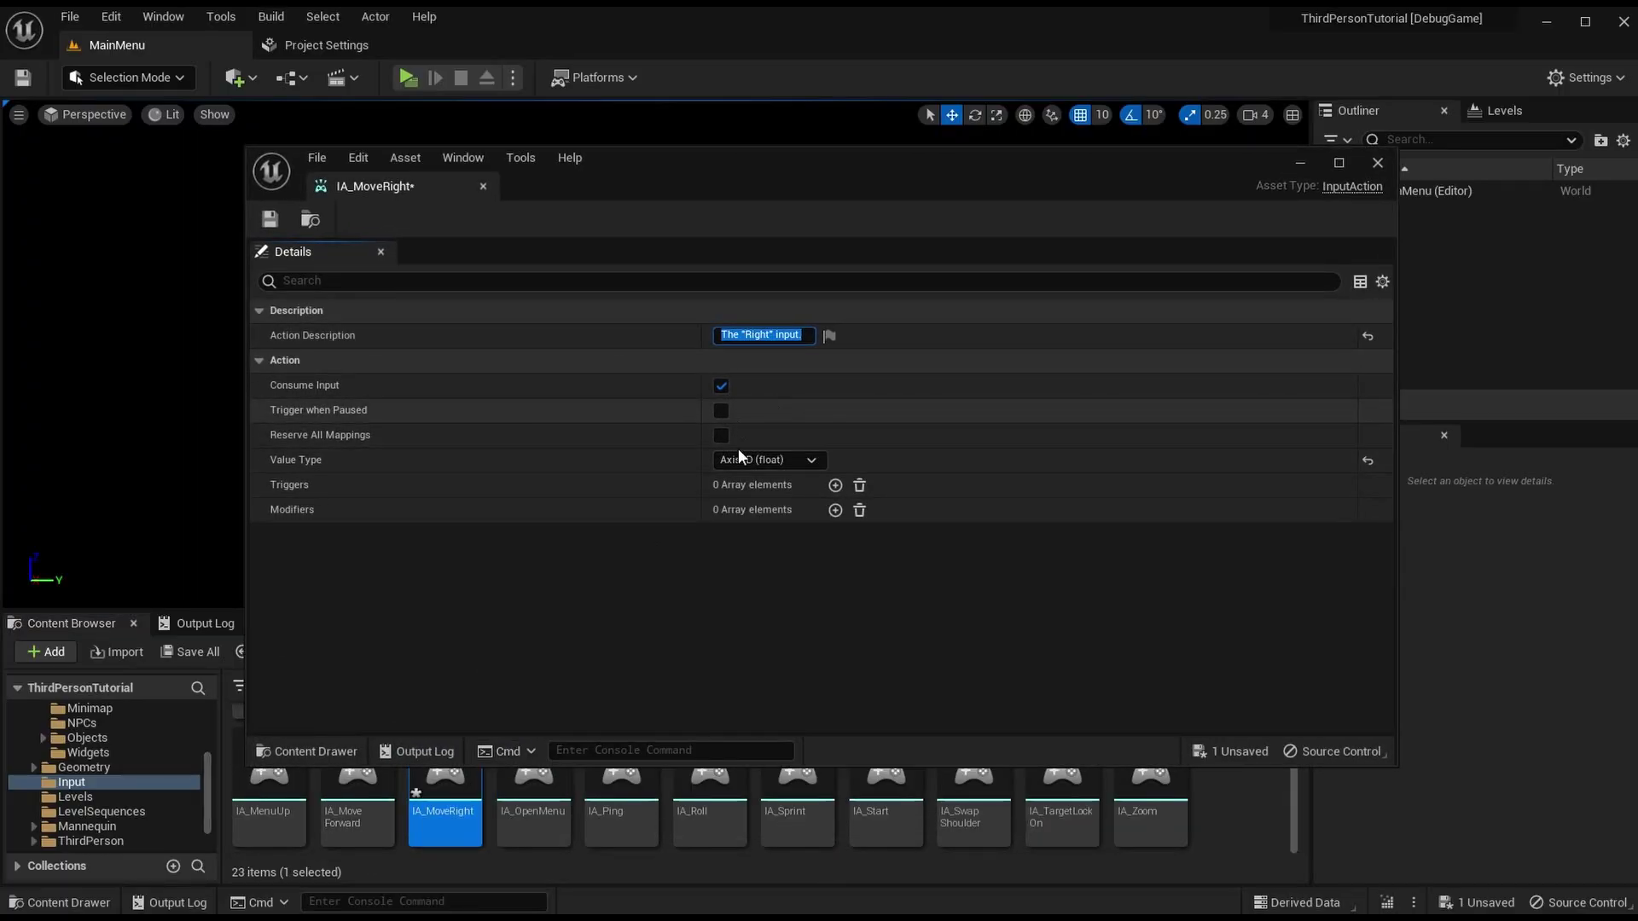
{"action": "left_click", "coordinate": [267, 221]}
{"action": "left_click", "coordinate": [483, 186]}
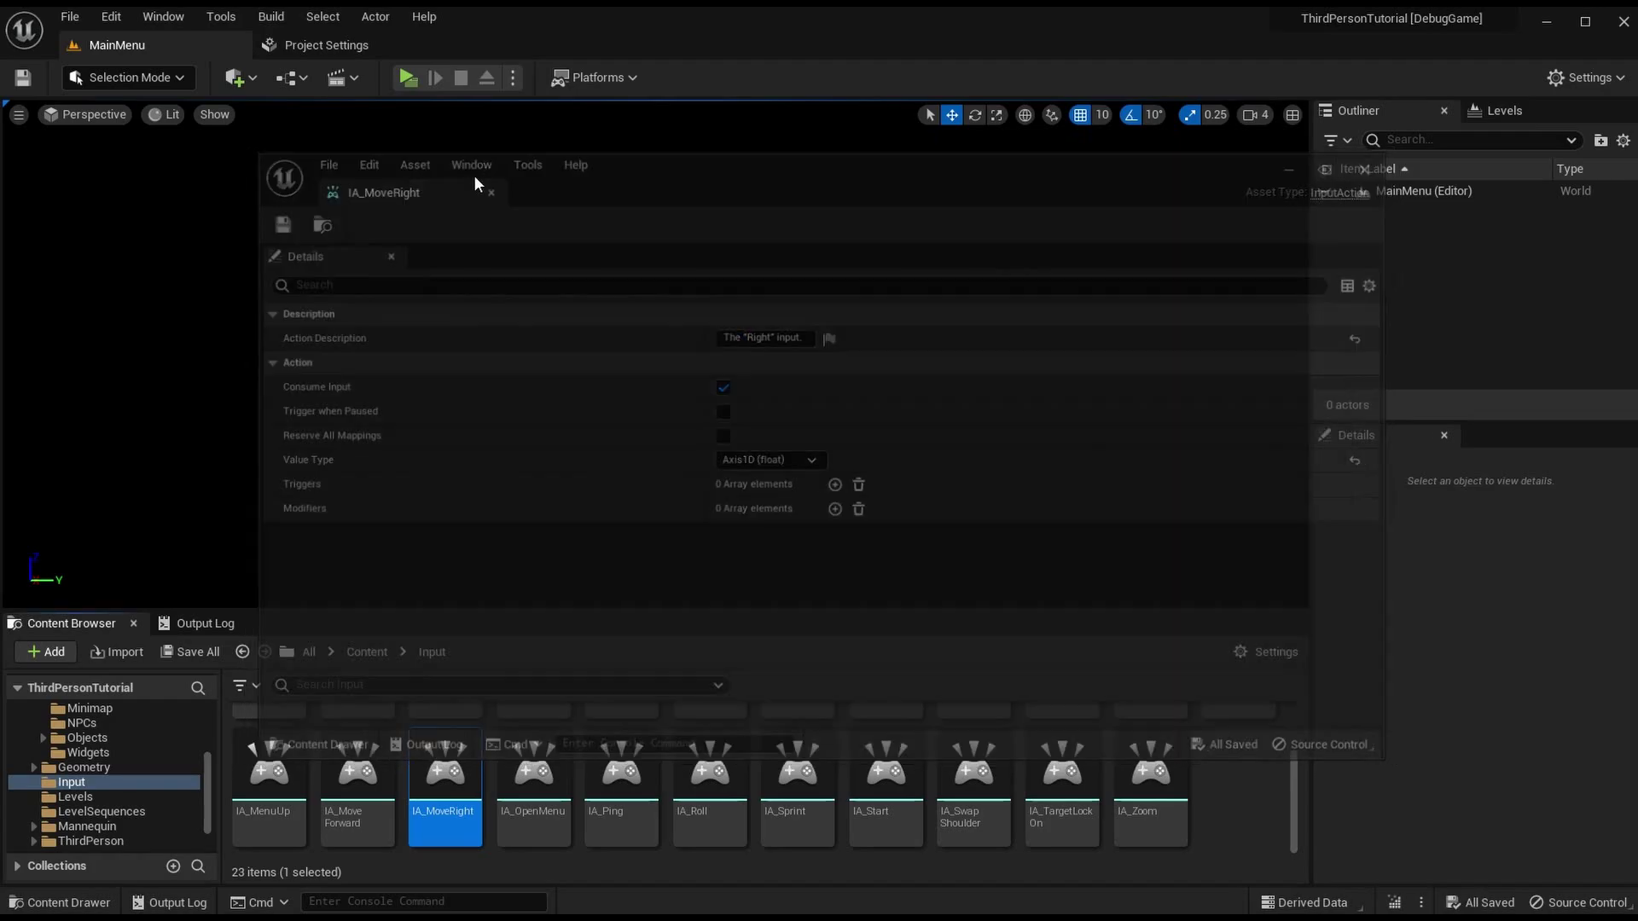
Step: Examine the keys and scale values bound to the TurnRate and Turn axis mappings in the project settings
{"action": "left_click", "coordinate": [345, 48]}
{"action": "left_click", "coordinate": [336, 559]}
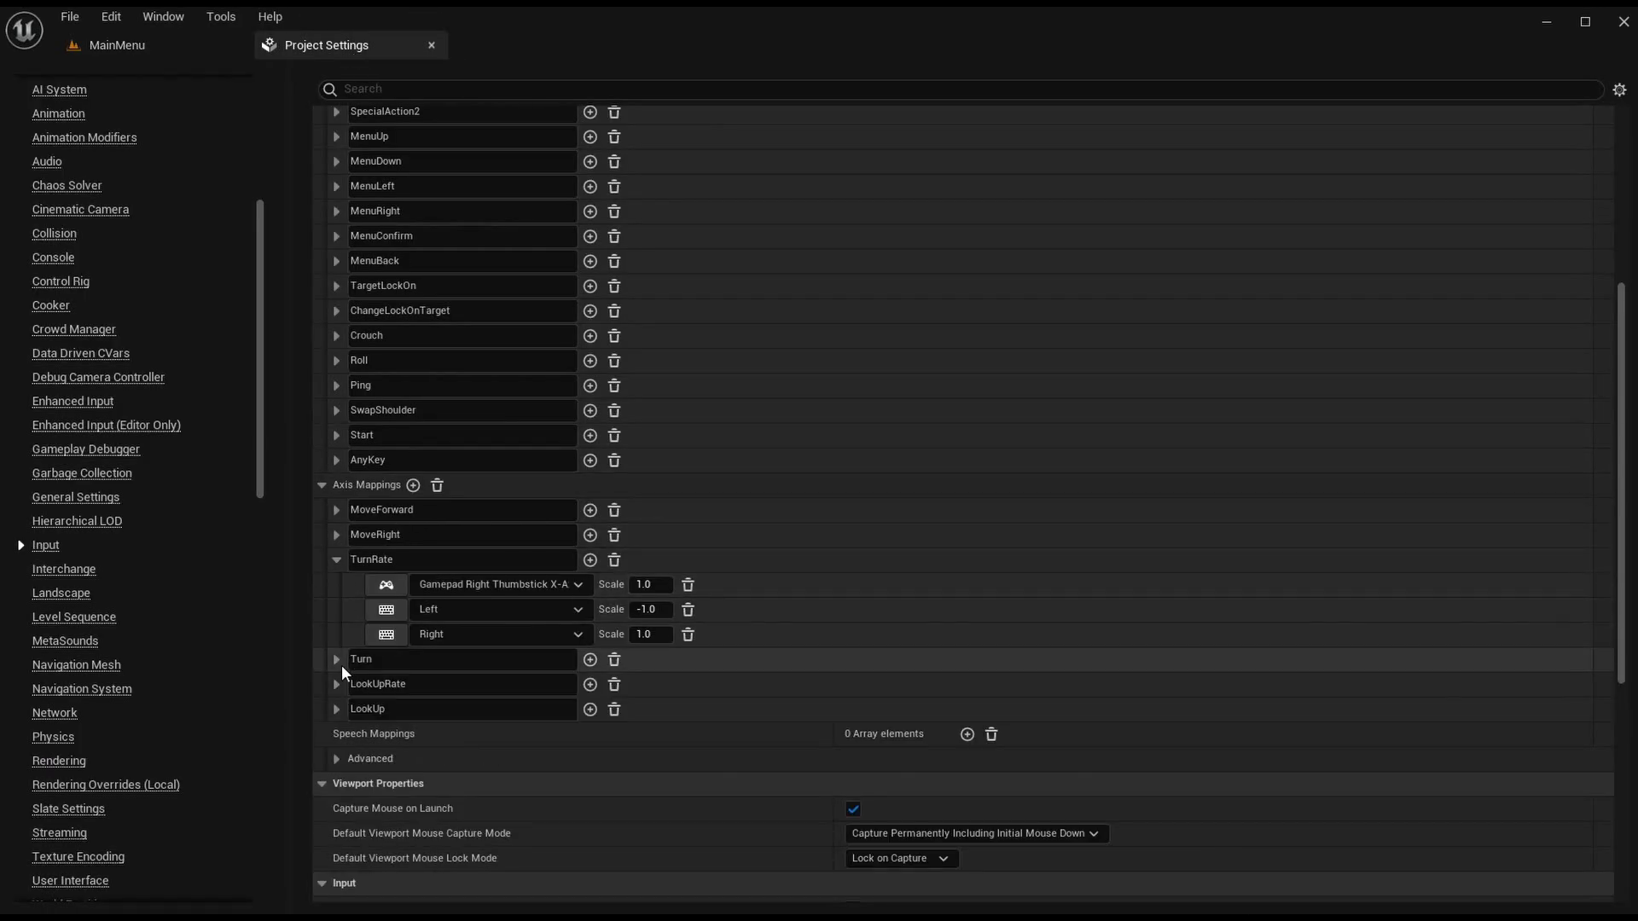
{"action": "left_click", "coordinate": [335, 659]}
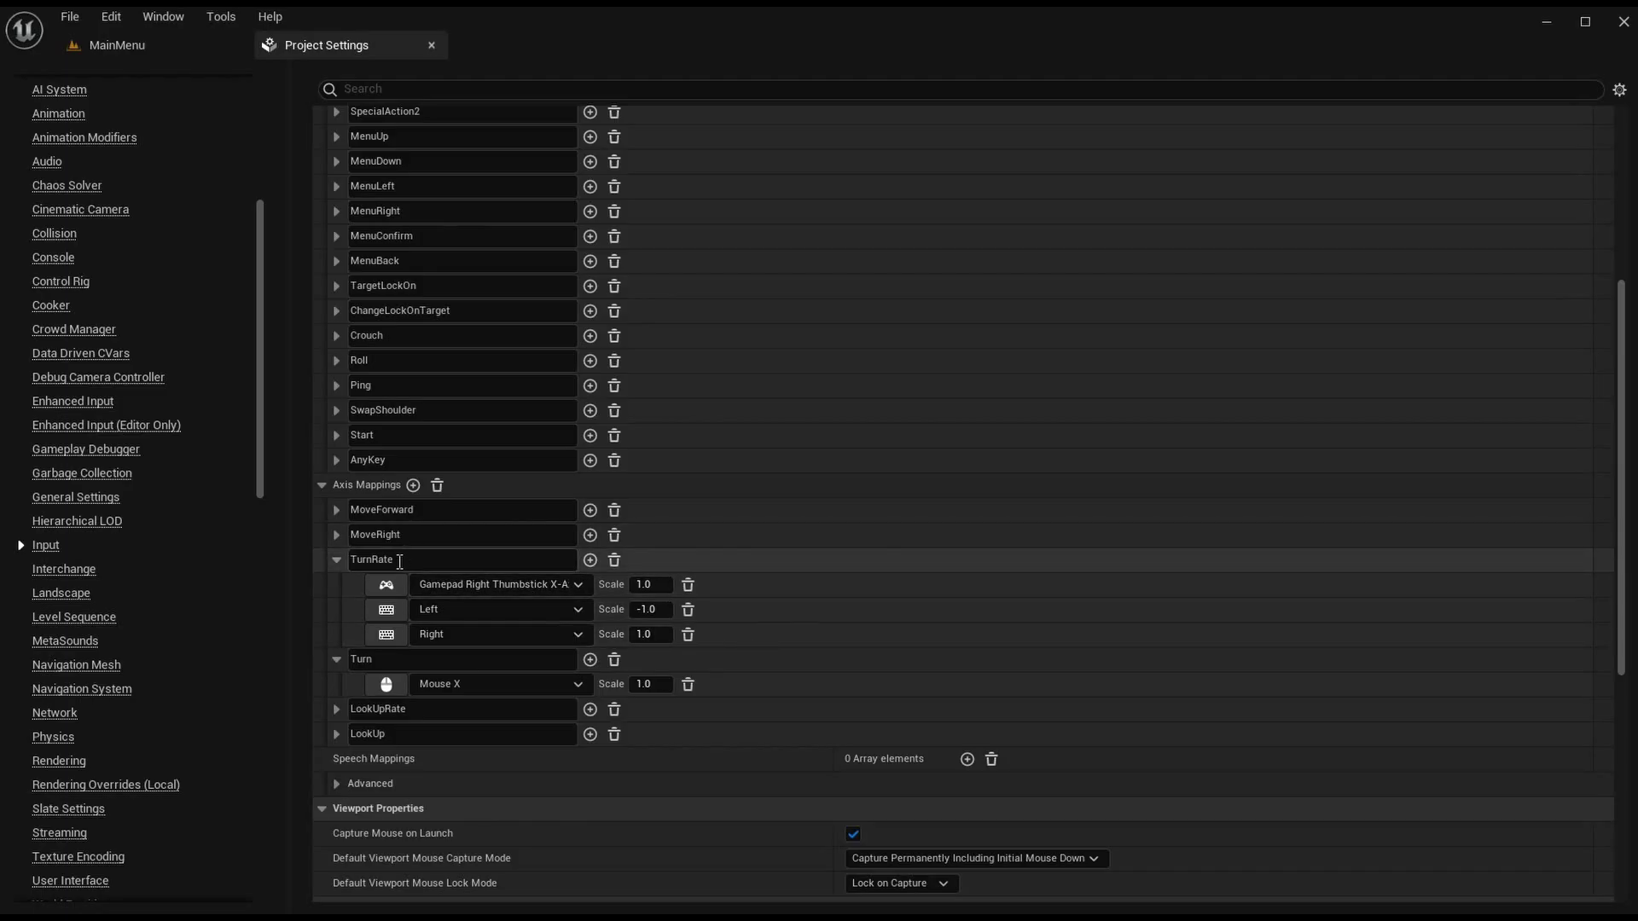
{"action": "left_click_drag", "start_coordinate": [331, 574], "coordinate": [157, 549]}
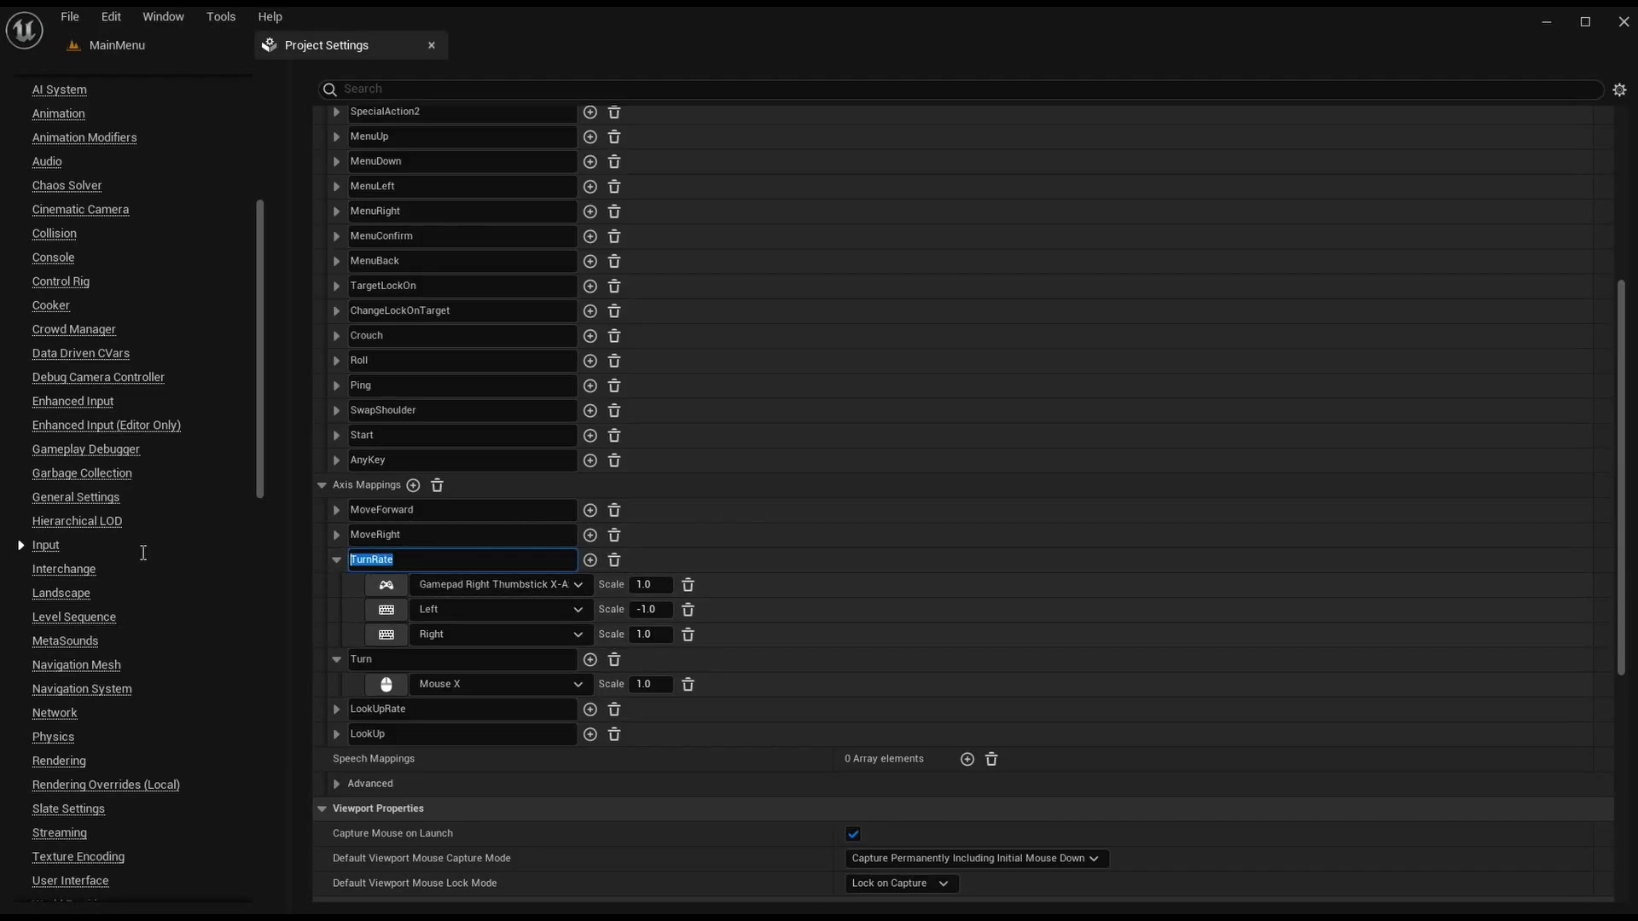
{"action": "left_click_drag", "start_coordinate": [680, 586], "coordinate": [341, 559]}
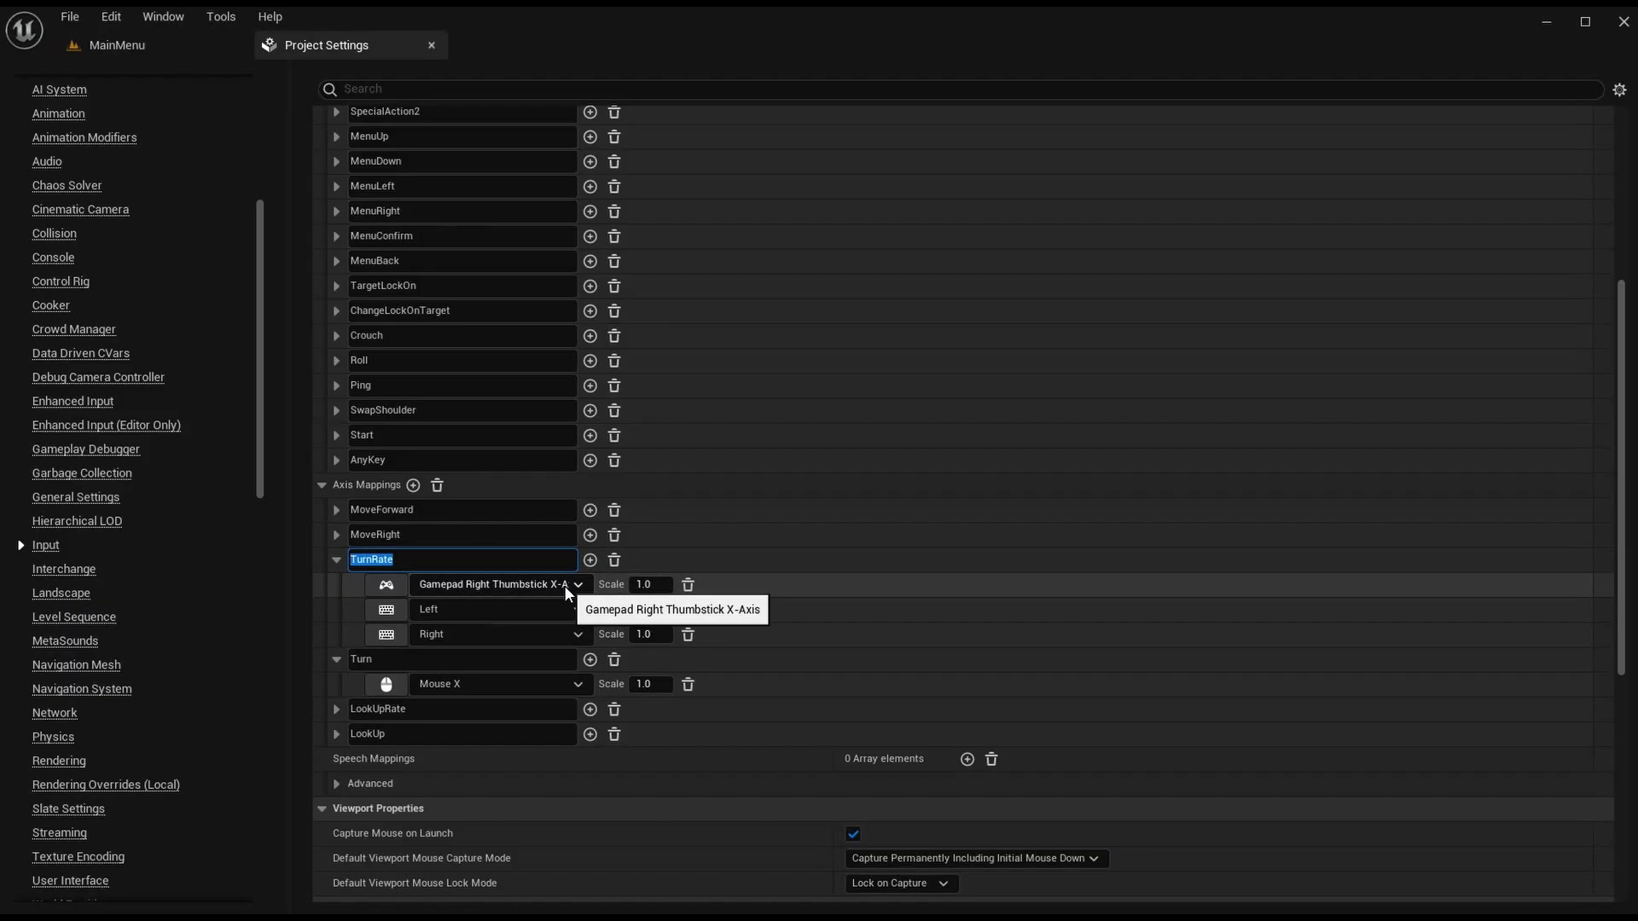
{"action": "left_click", "coordinate": [650, 585]}
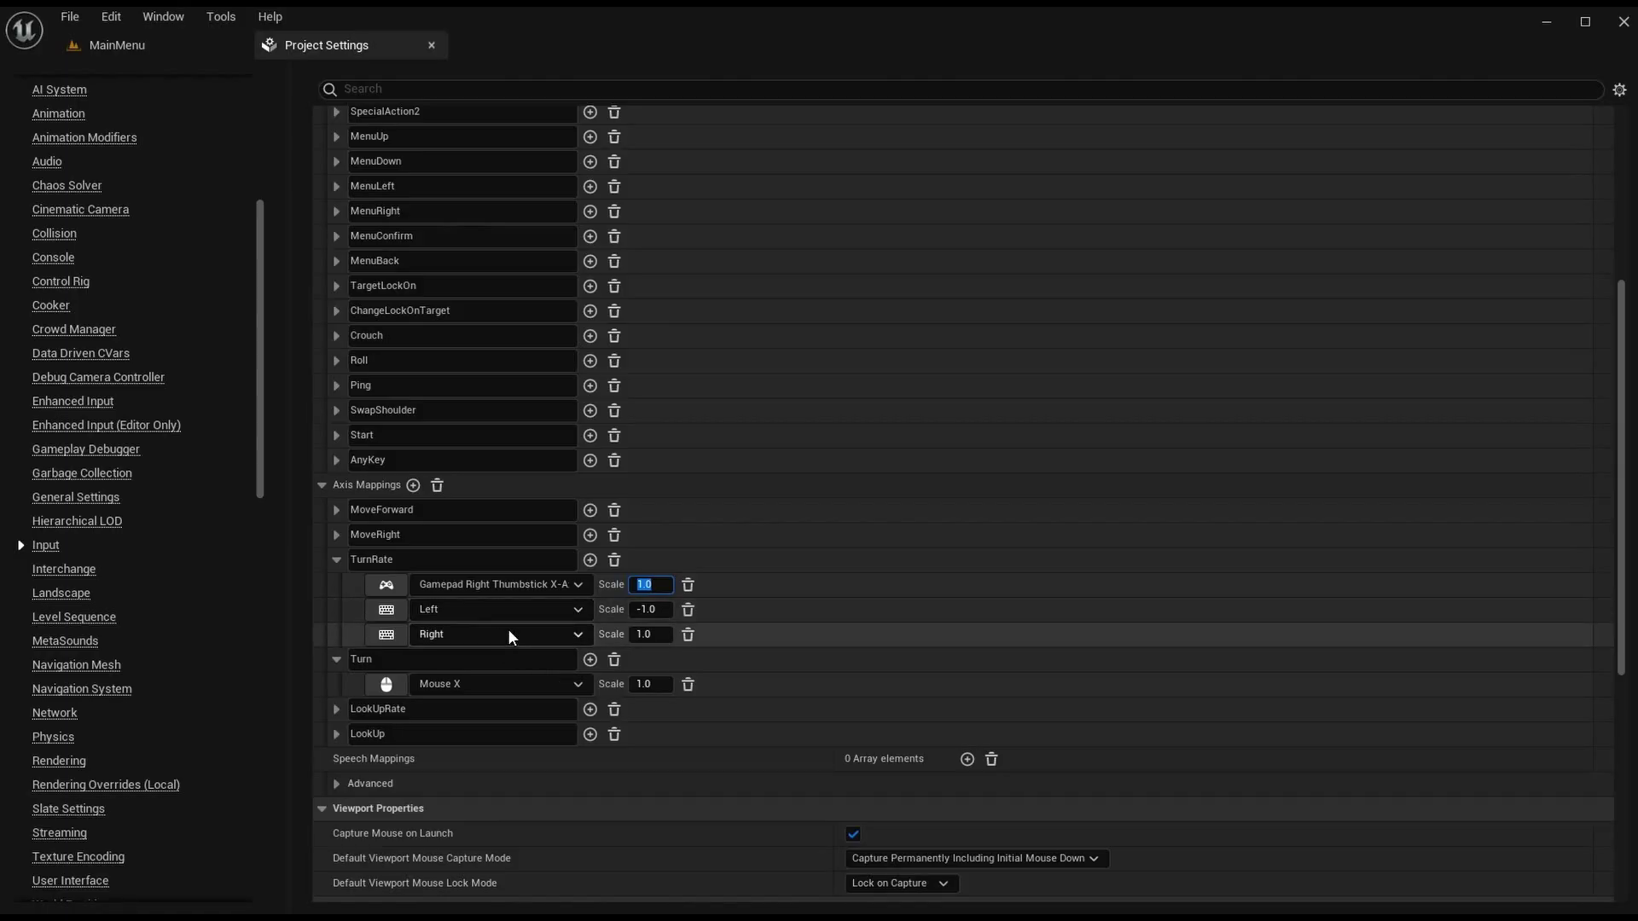
{"action": "left_click", "coordinate": [650, 609]}
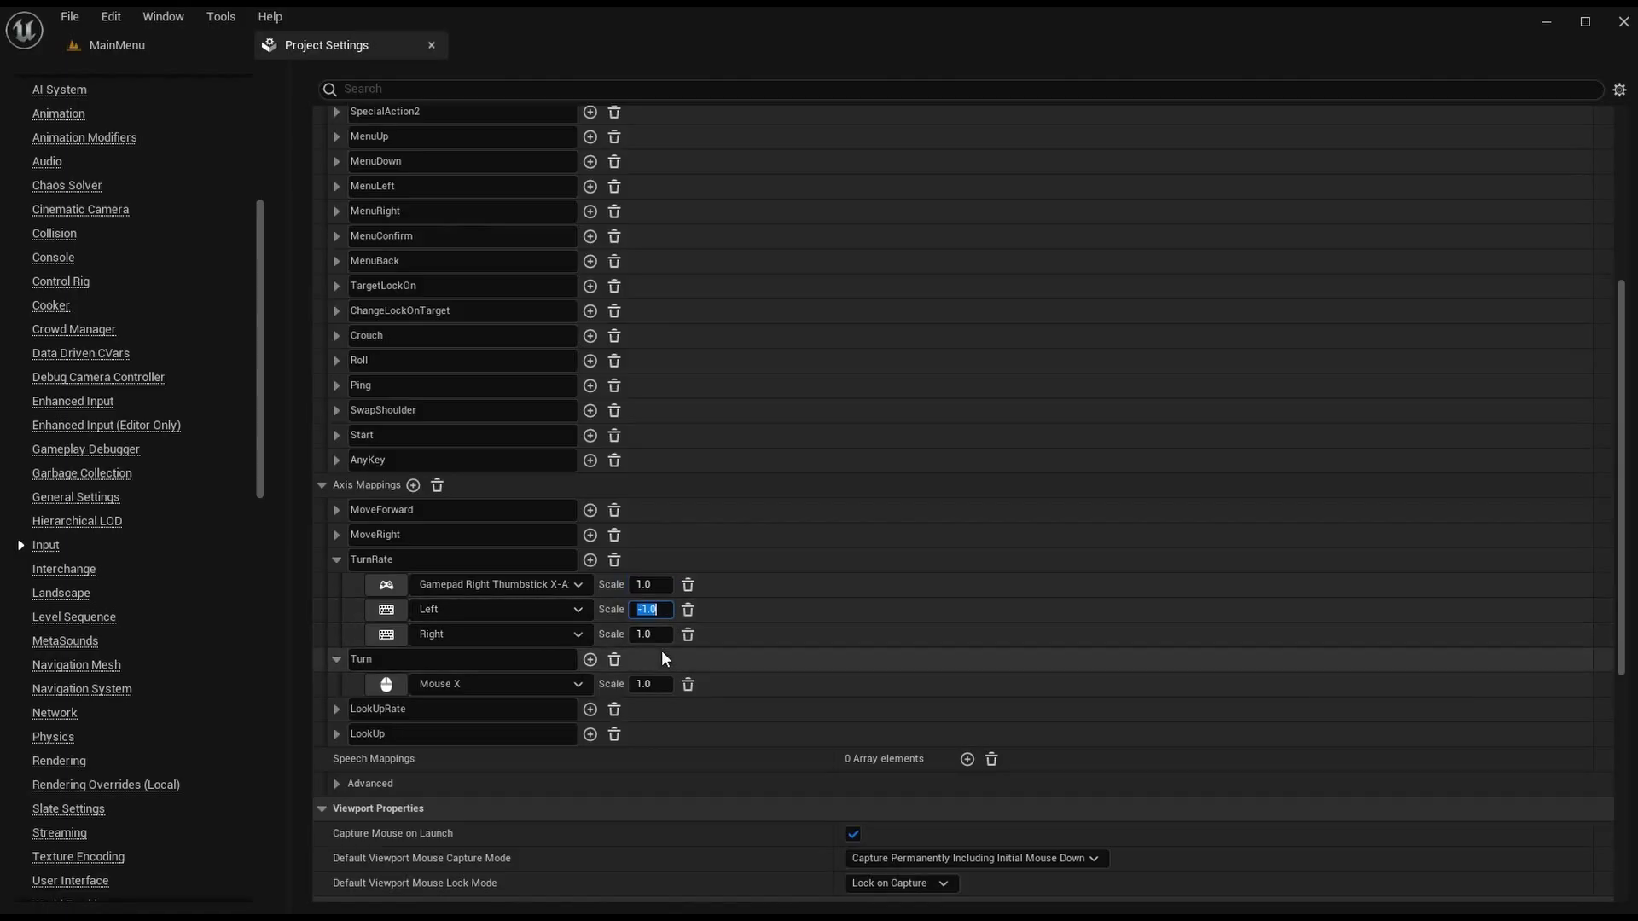
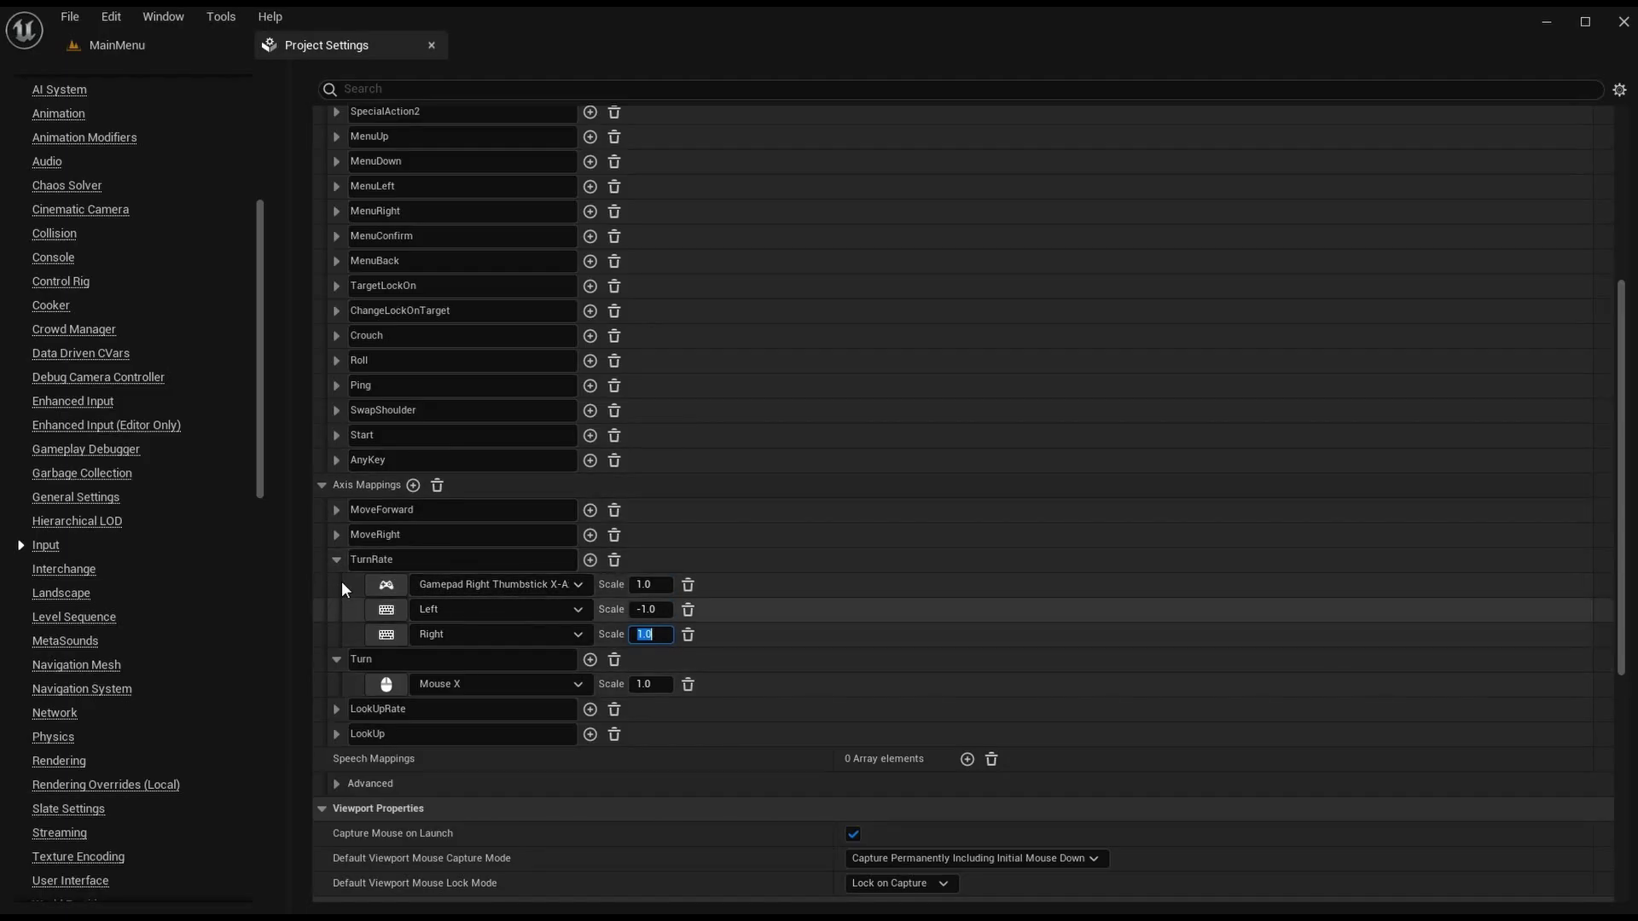
{"action": "left_click", "coordinate": [337, 559]}
{"action": "left_click", "coordinate": [335, 585]}
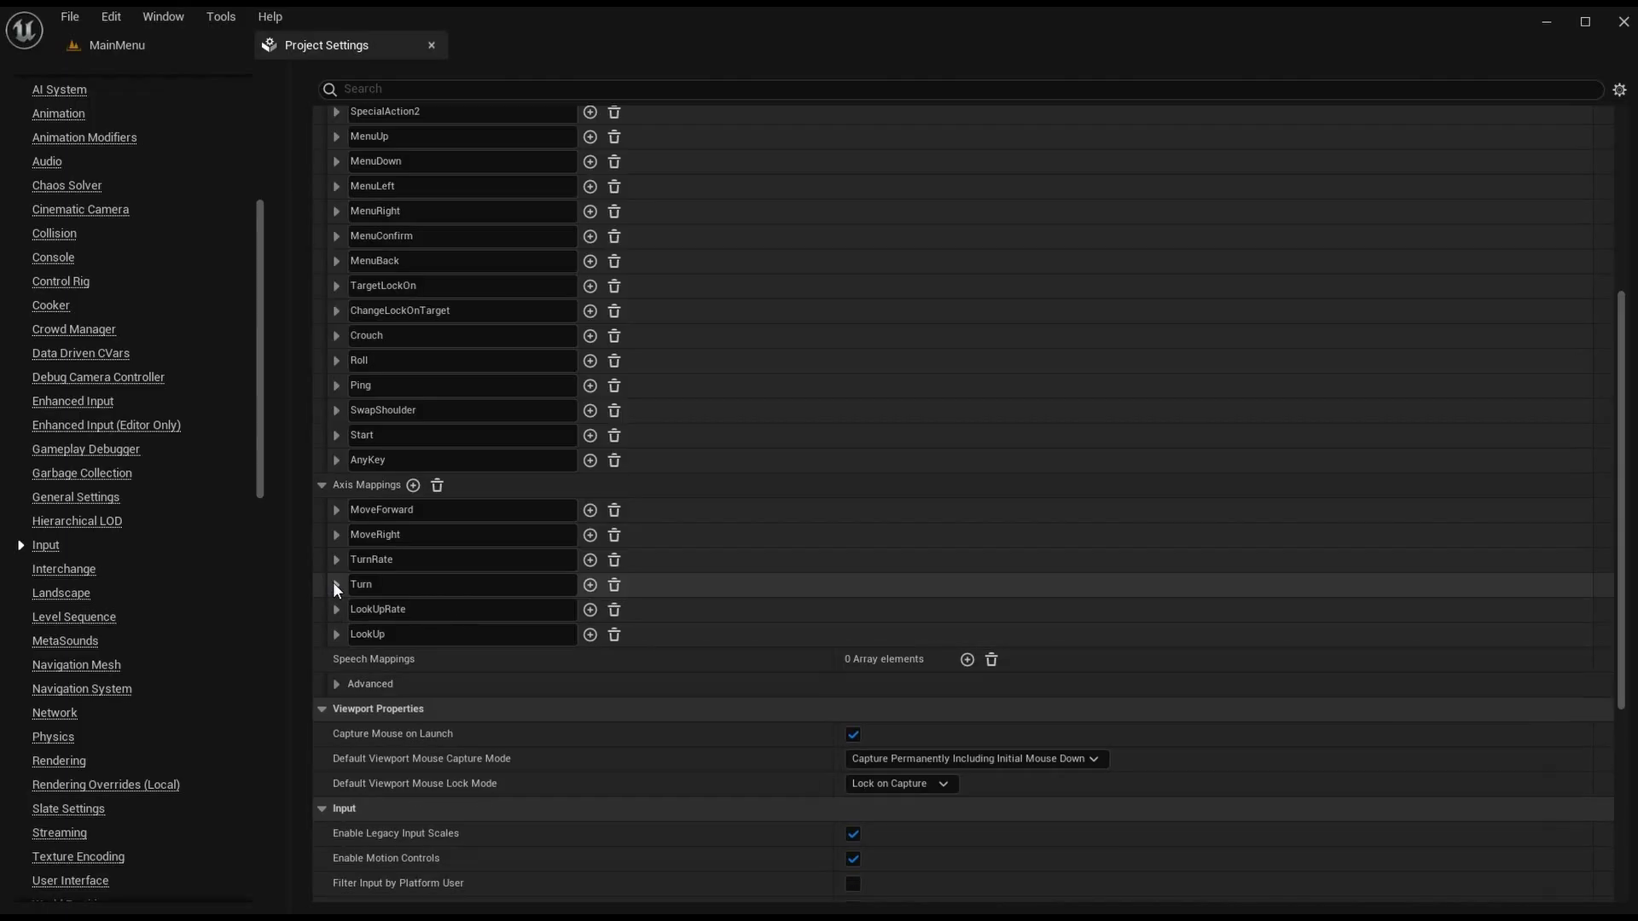
{"action": "left_click", "coordinate": [336, 585]}
{"action": "left_click", "coordinate": [336, 560]}
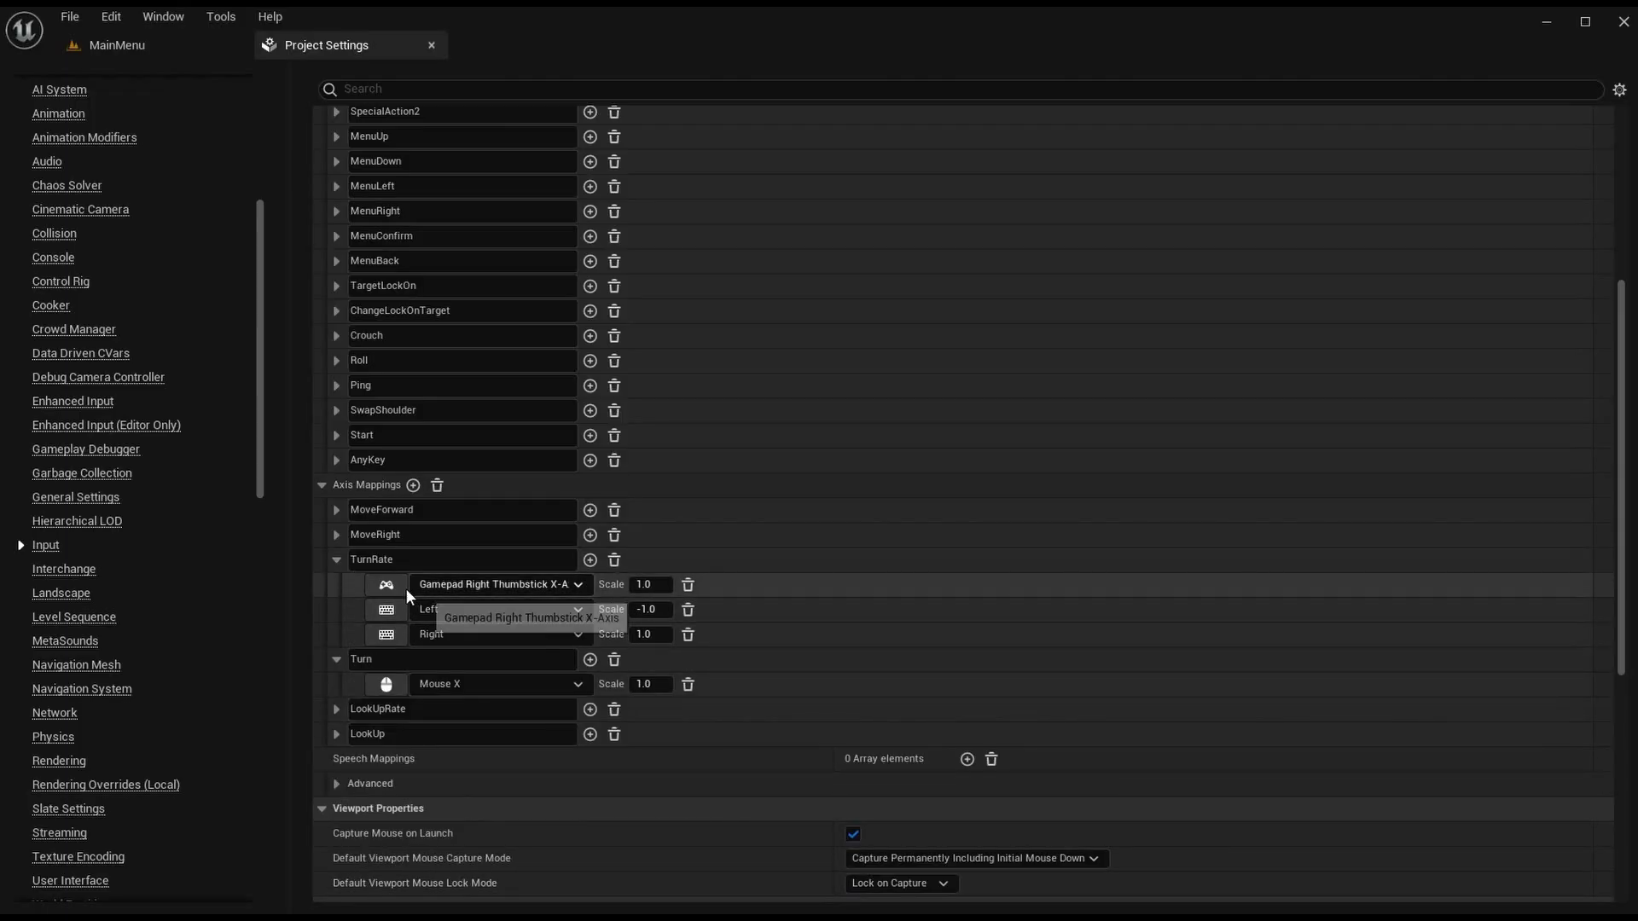
Step: Return to the Input folder, paste a copy of IA_MoveForward and name it IA_Turn
{"action": "left_click", "coordinate": [167, 47]}
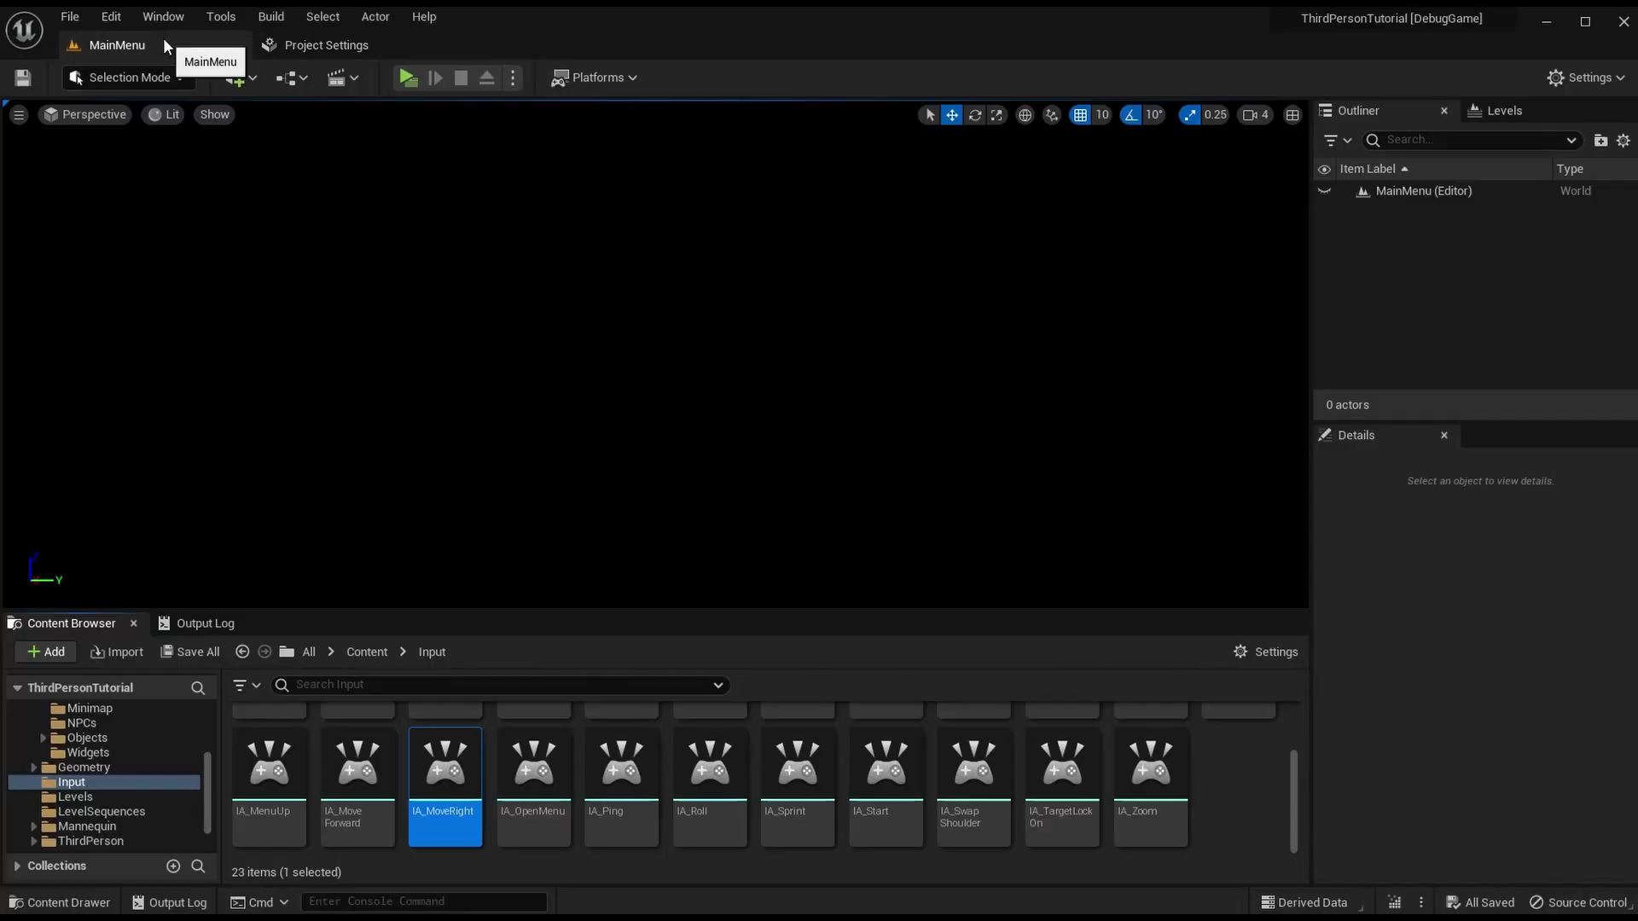
{"action": "left_click", "coordinate": [1222, 799]}
{"action": "key", "text": "ctrl+v"}
{"action": "right_click", "coordinate": [1222, 794]}
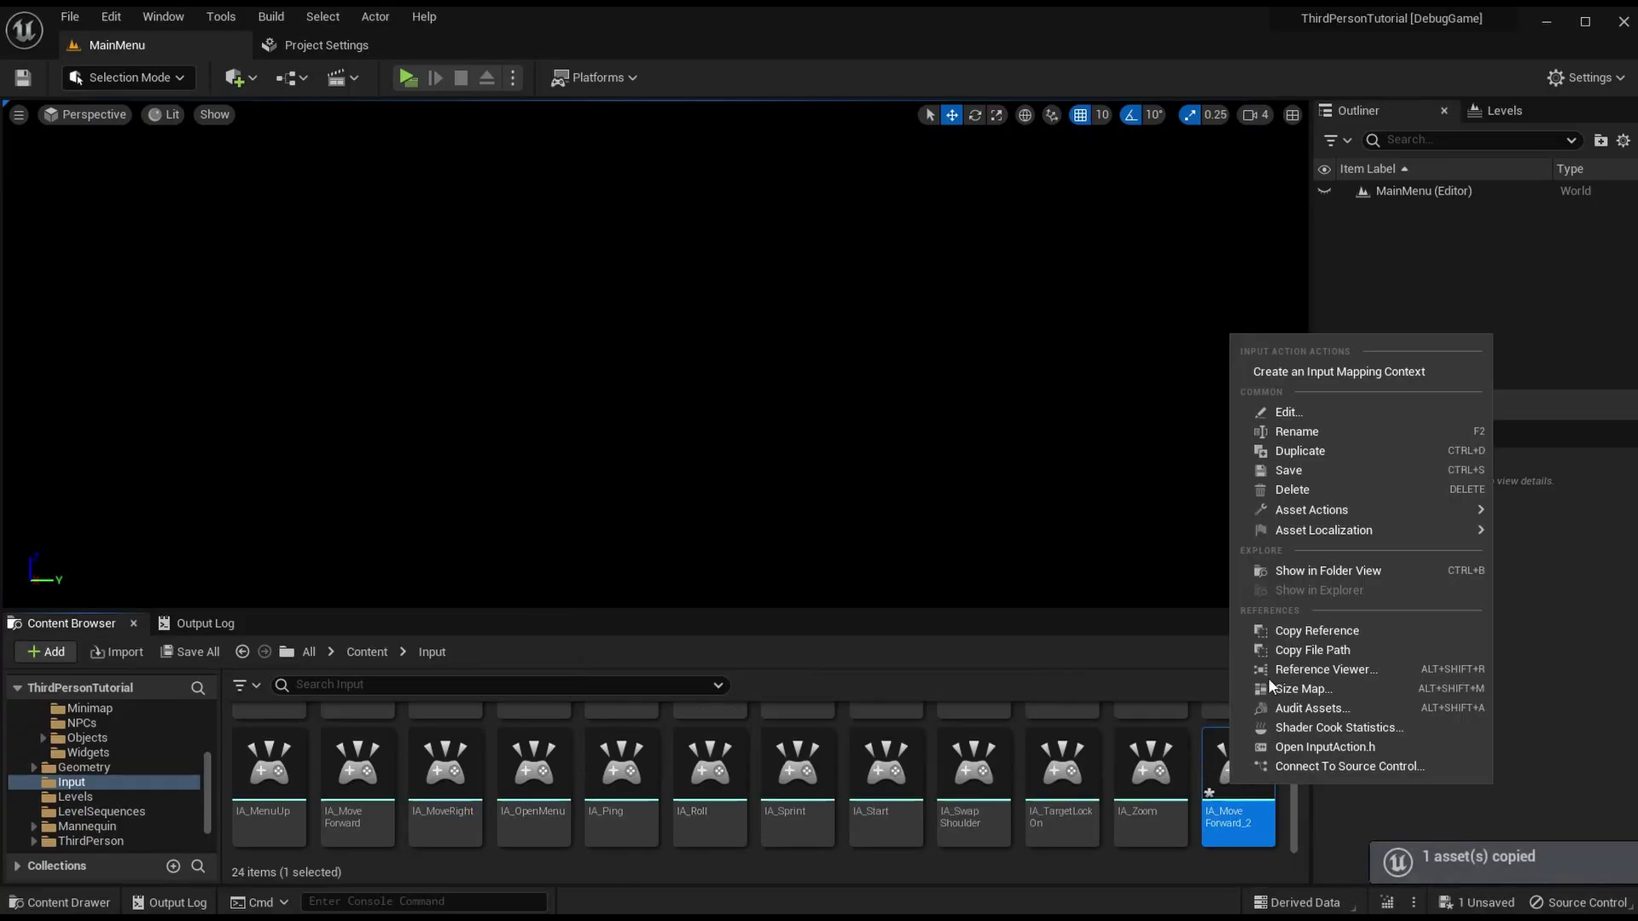
{"action": "left_click", "coordinate": [1318, 434]}
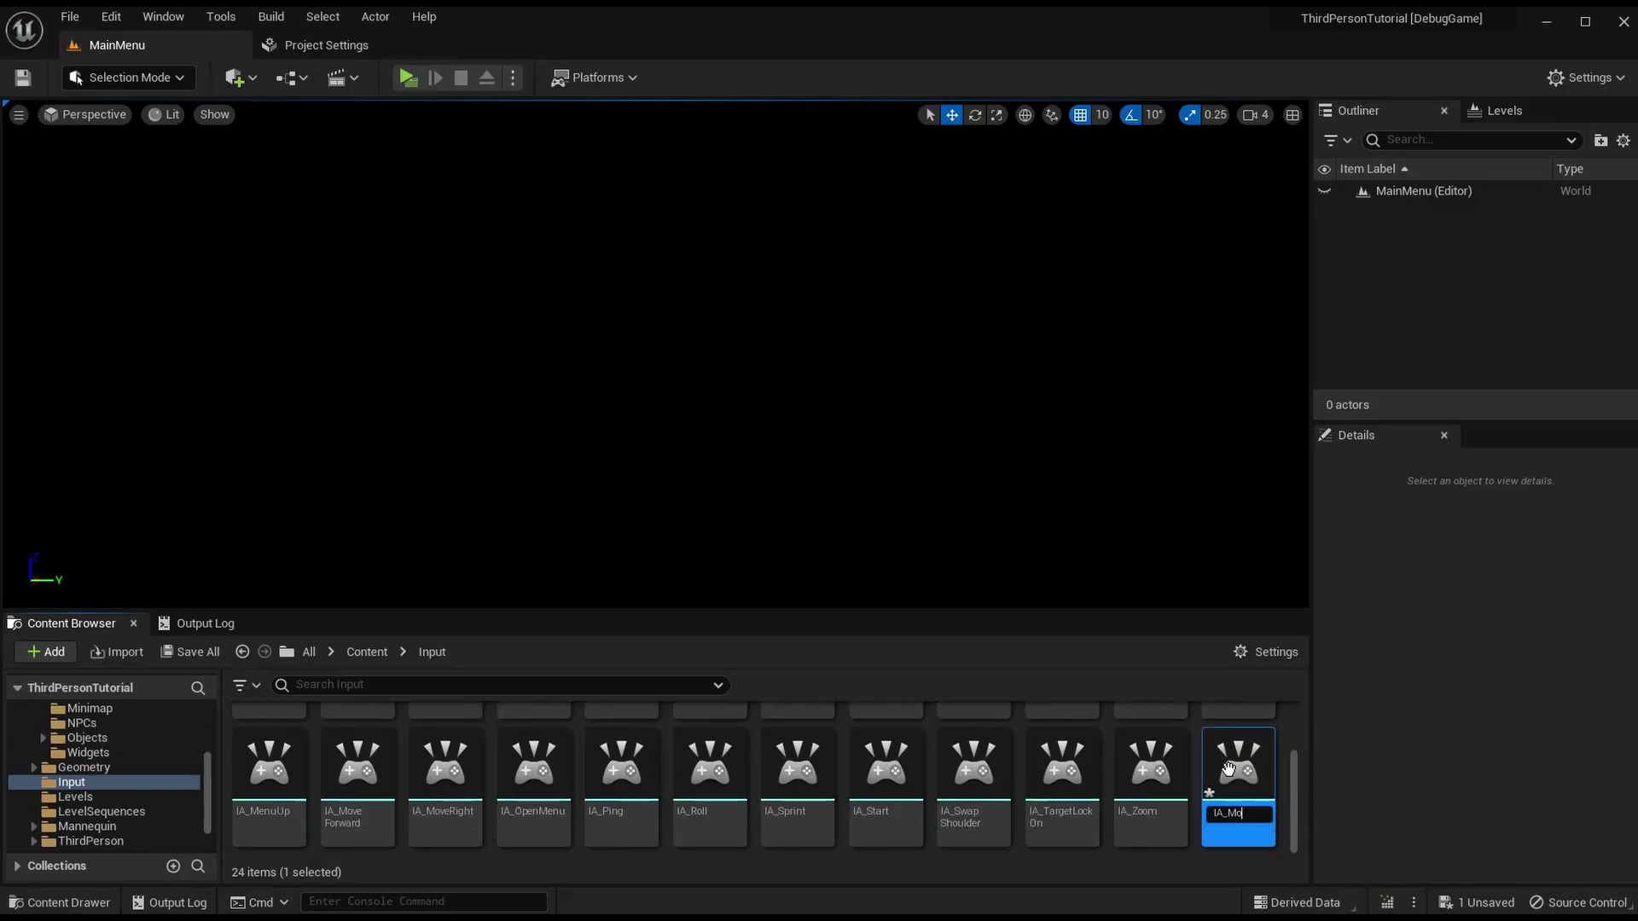
{"action": "key", "text": "Return"}
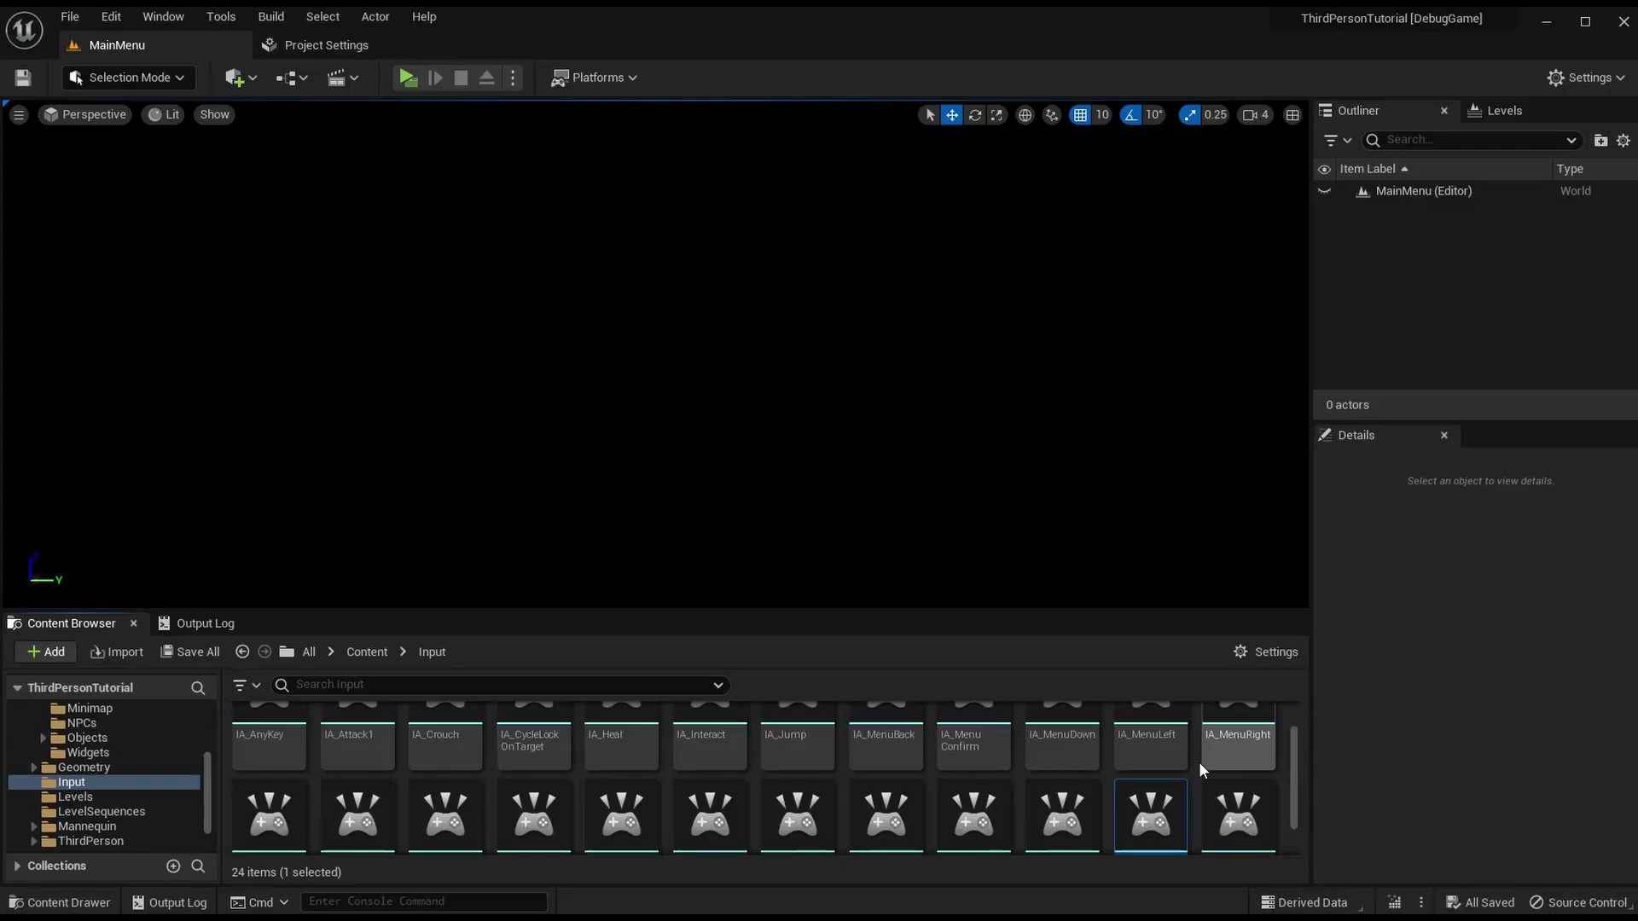
Step: Rename the IA_Turn input action as IA_LookRight
{"action": "right_click", "coordinate": [1174, 794]}
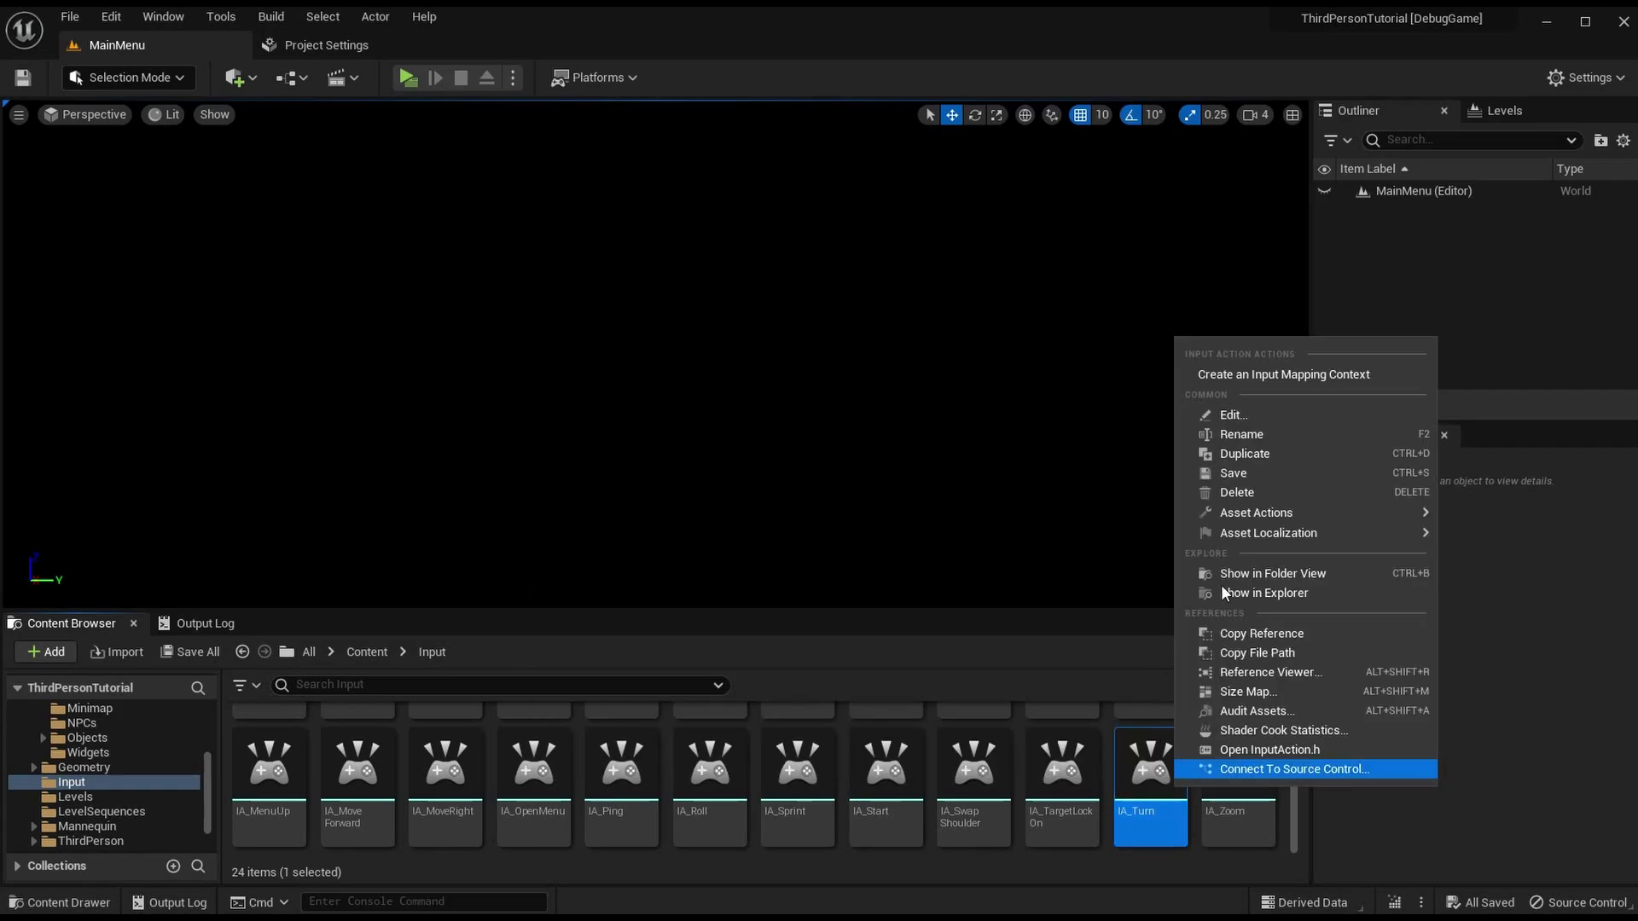
{"action": "left_click", "coordinate": [1281, 434]}
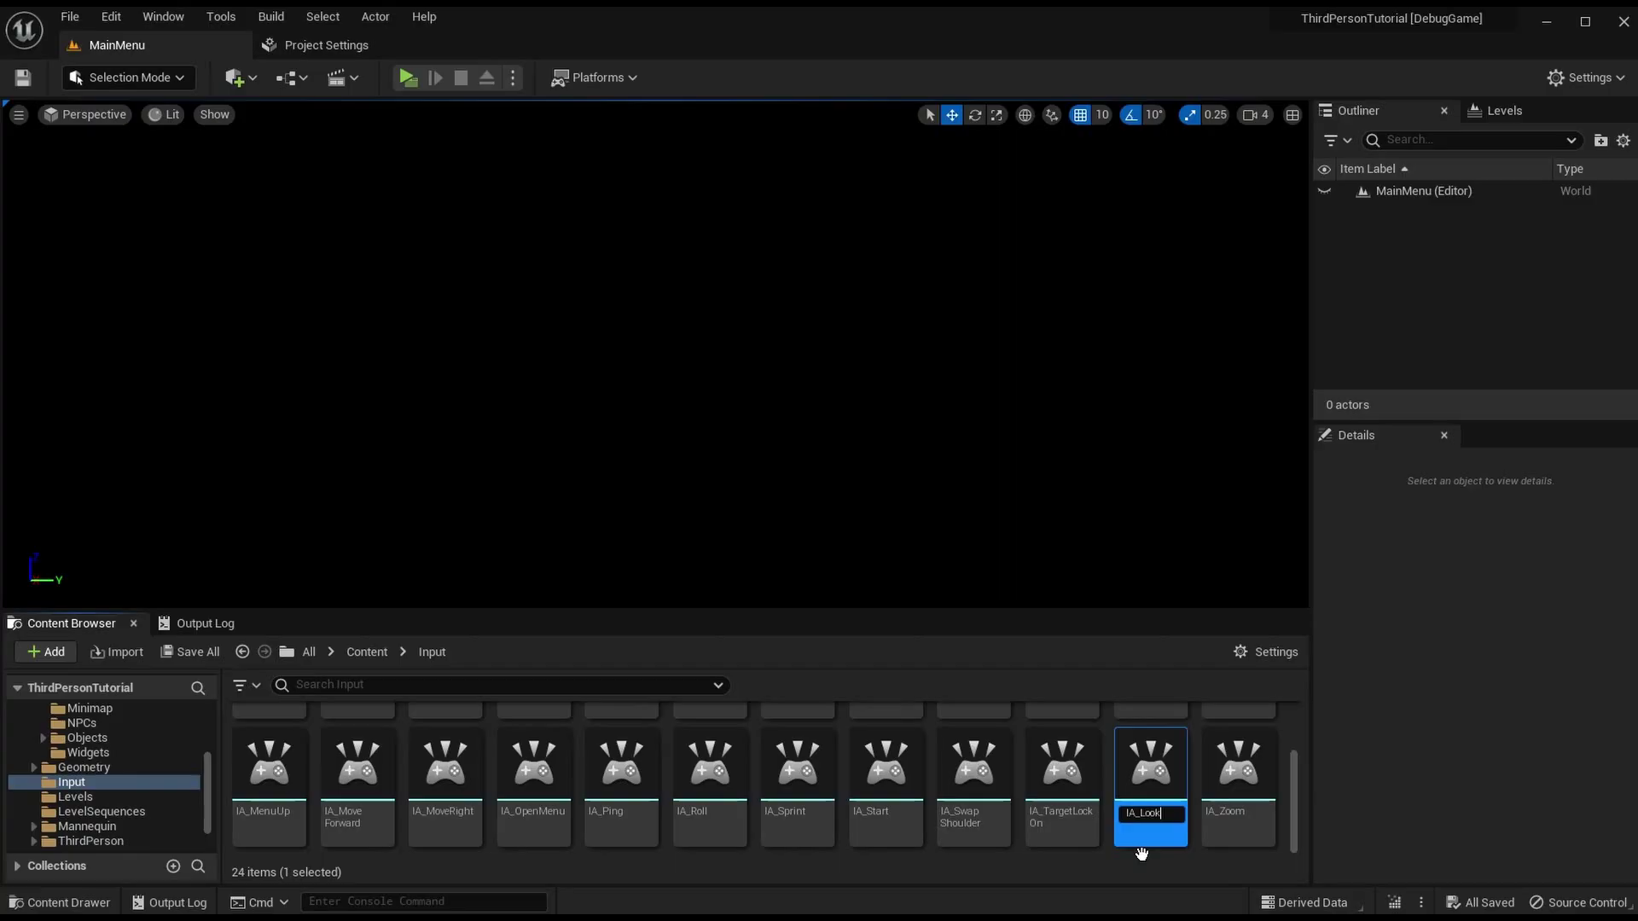
{"action": "type", "text": "IA_LookRight"}
{"action": "key", "text": "Return"}
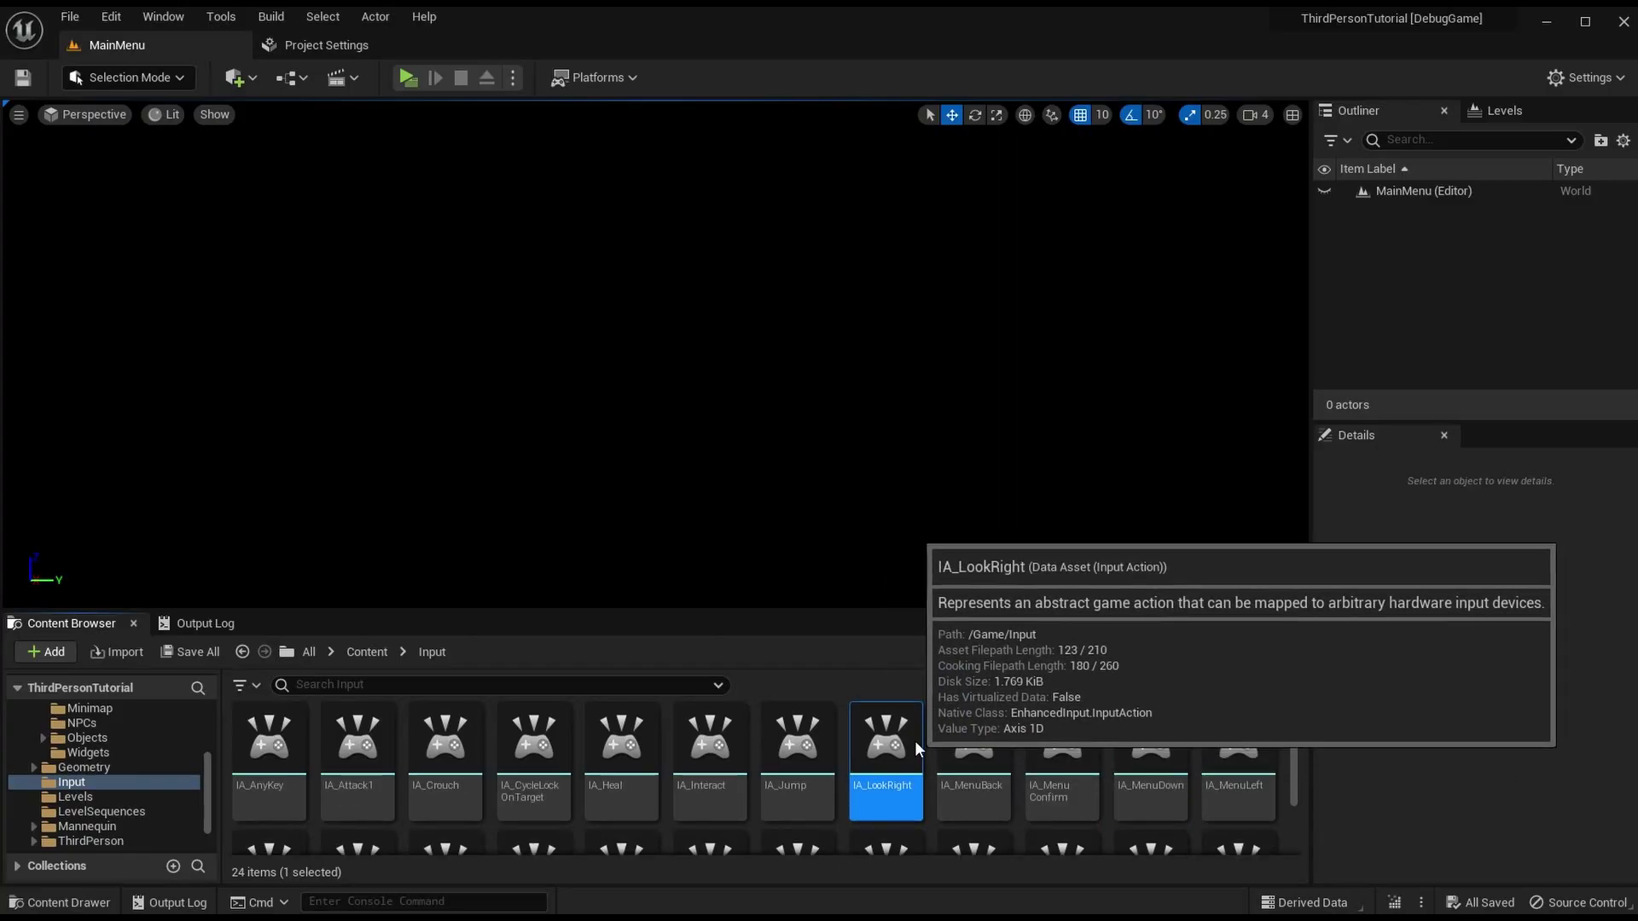
Step: Open IA_LookRight and set its Action Description to 'The "Look Right" input.'
{"action": "double_click", "coordinate": [887, 749]}
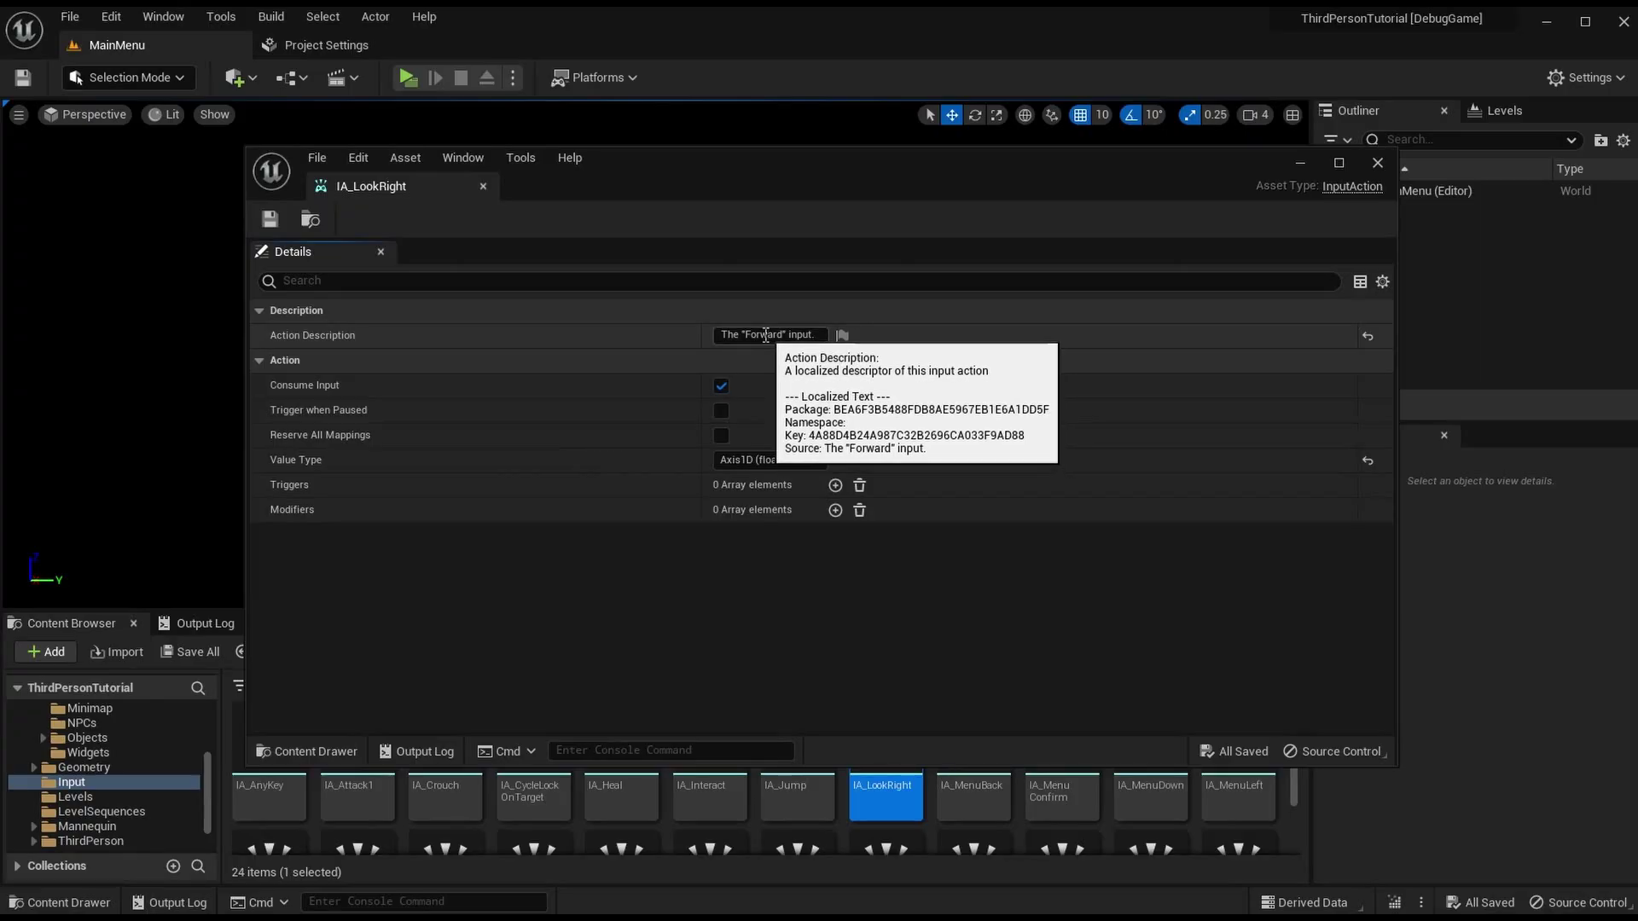
{"action": "type", "text": "Look"}
{"action": "type", "text": " Right"}
{"action": "key", "text": "Return"}
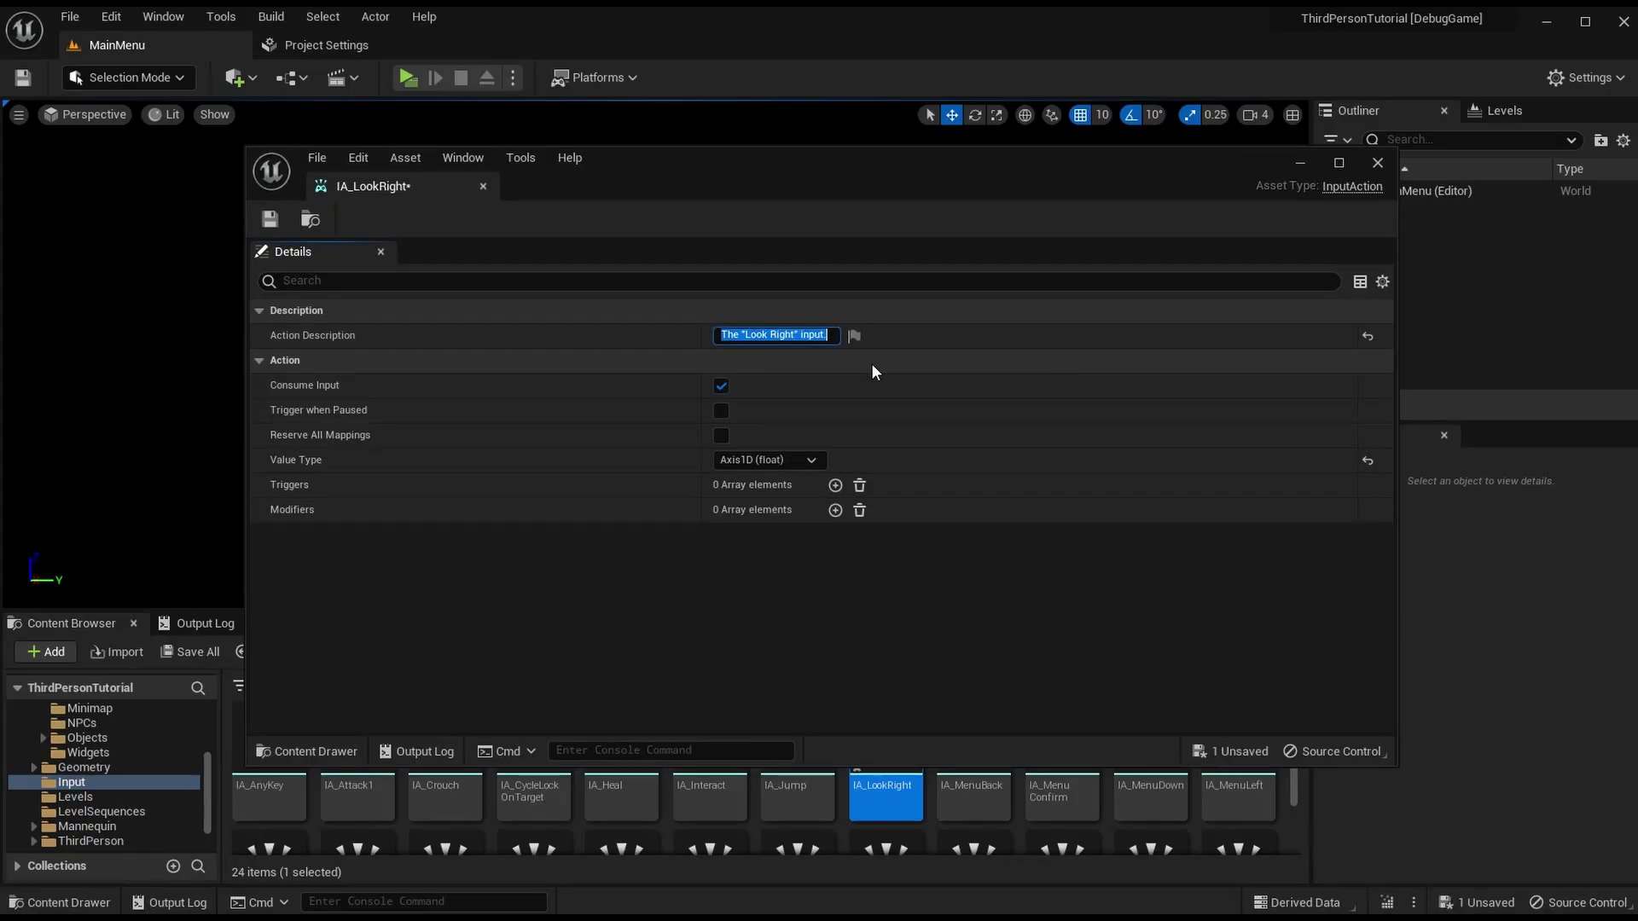
Step: Change the Action Description of IA_LookRight to 'The "Look Right/Turn" input.', then save and close the asset
{"action": "left_click", "coordinate": [748, 336]}
{"action": "type", "text": "/Turn"}
{"action": "key", "text": "Return"}
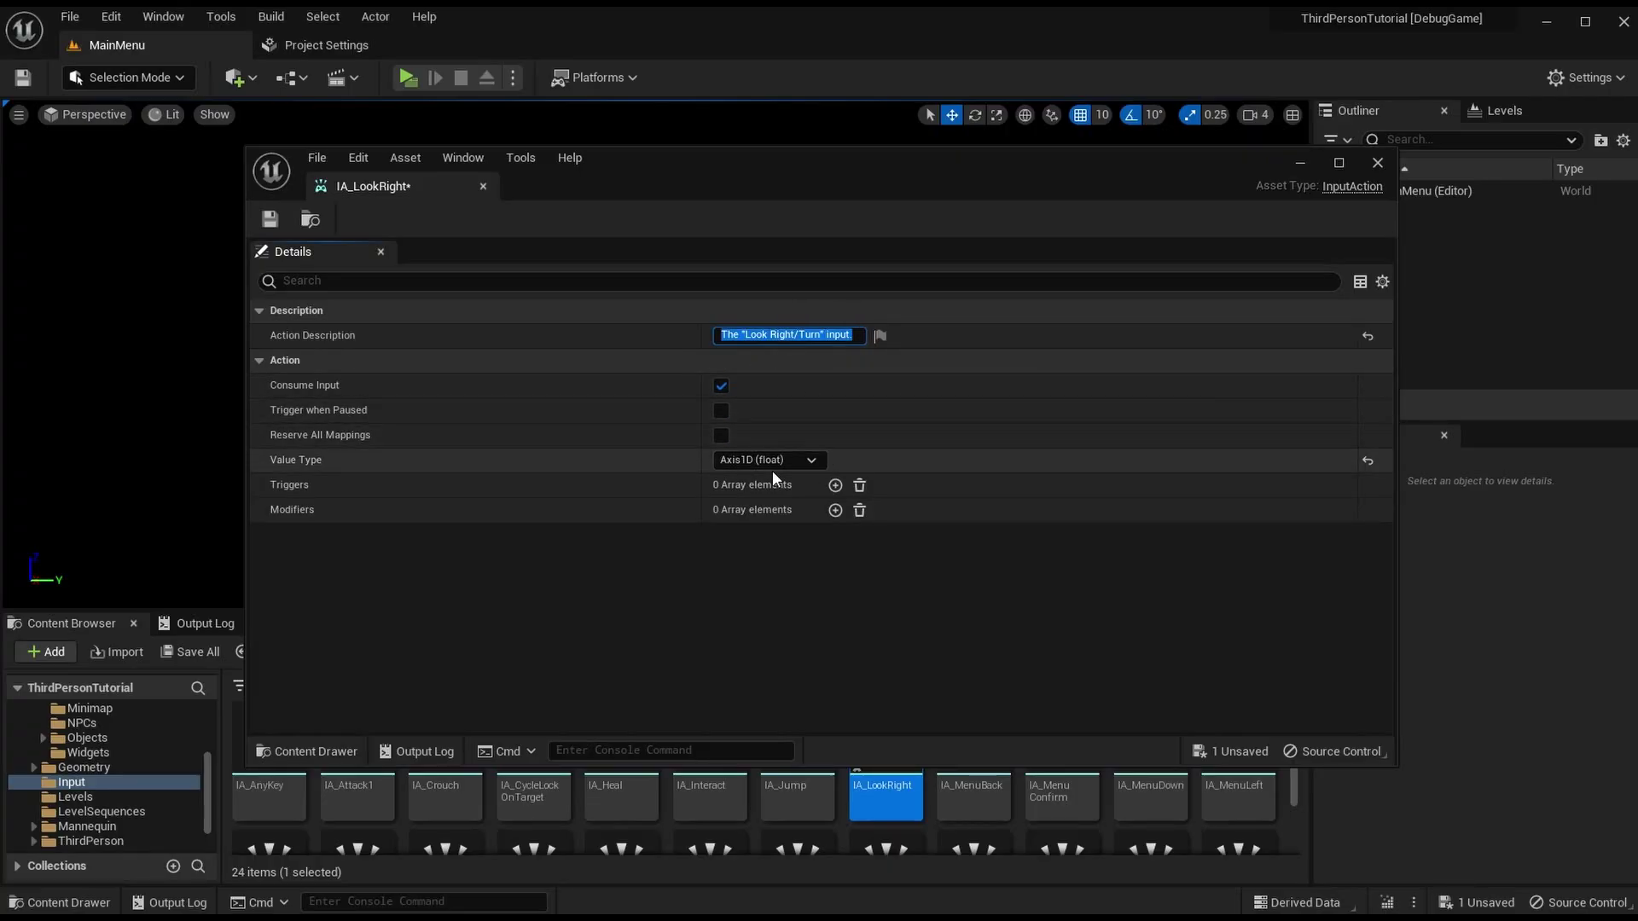
{"action": "left_click", "coordinate": [269, 219]}
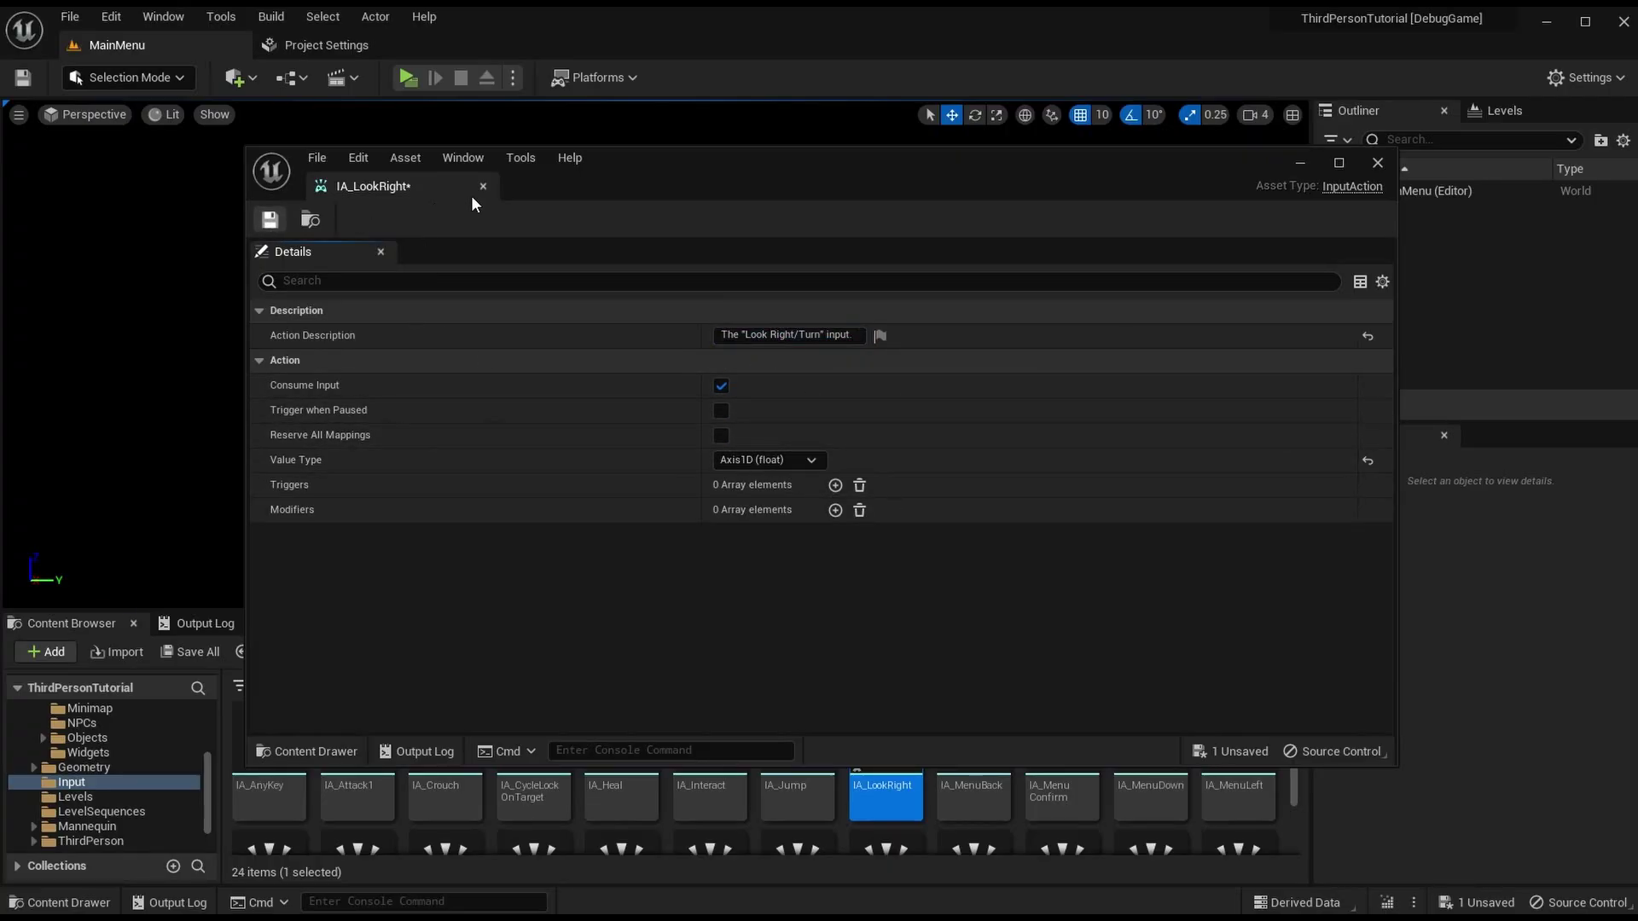
{"action": "left_click", "coordinate": [484, 186]}
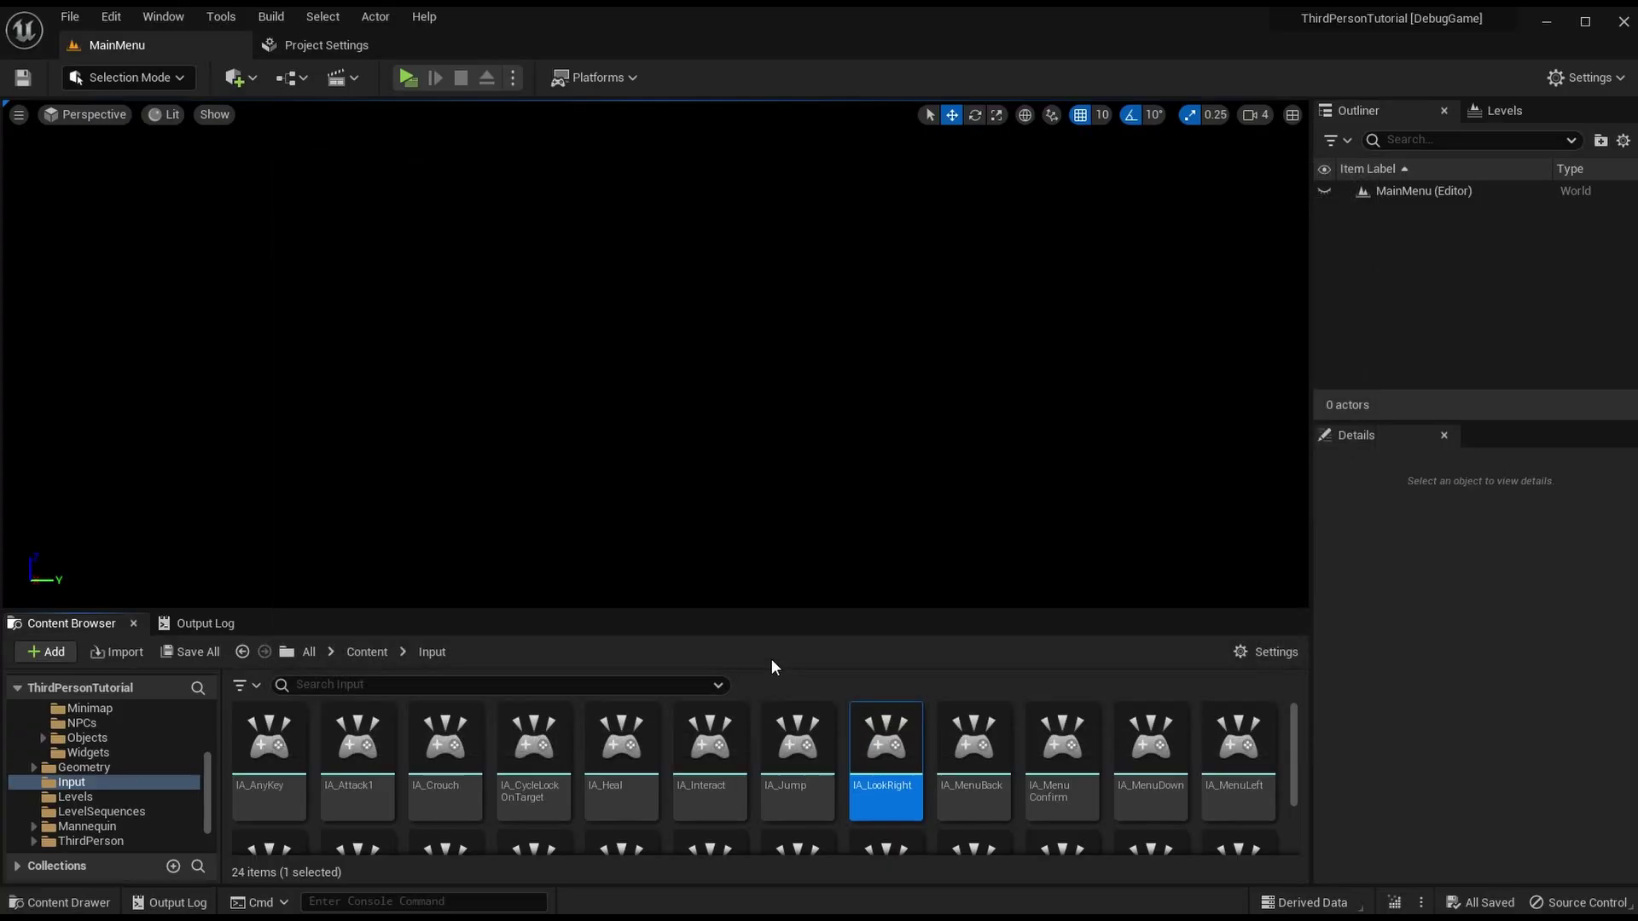
Step: Examine the keys and scale values bound to the LookUpRate and LookUp axis mappings in the project settings
{"action": "left_click", "coordinate": [336, 48]}
{"action": "left_click", "coordinate": [336, 560]}
{"action": "left_click", "coordinate": [336, 584]}
{"action": "left_click", "coordinate": [336, 609]}
{"action": "left_click", "coordinate": [336, 659]}
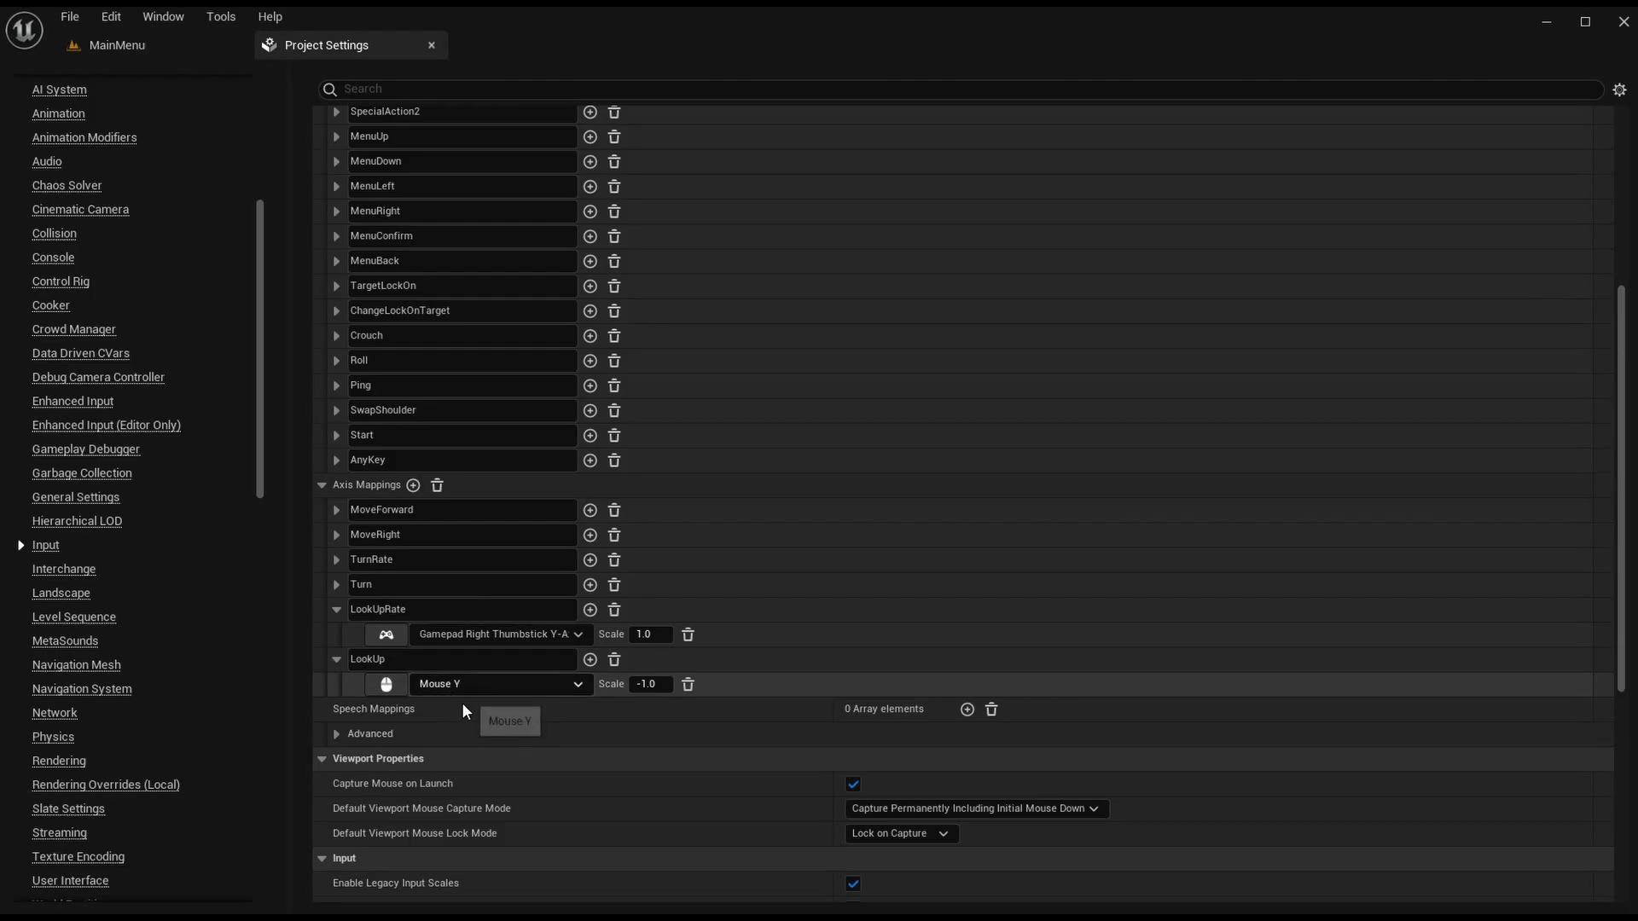
{"action": "double_click", "coordinate": [358, 608]}
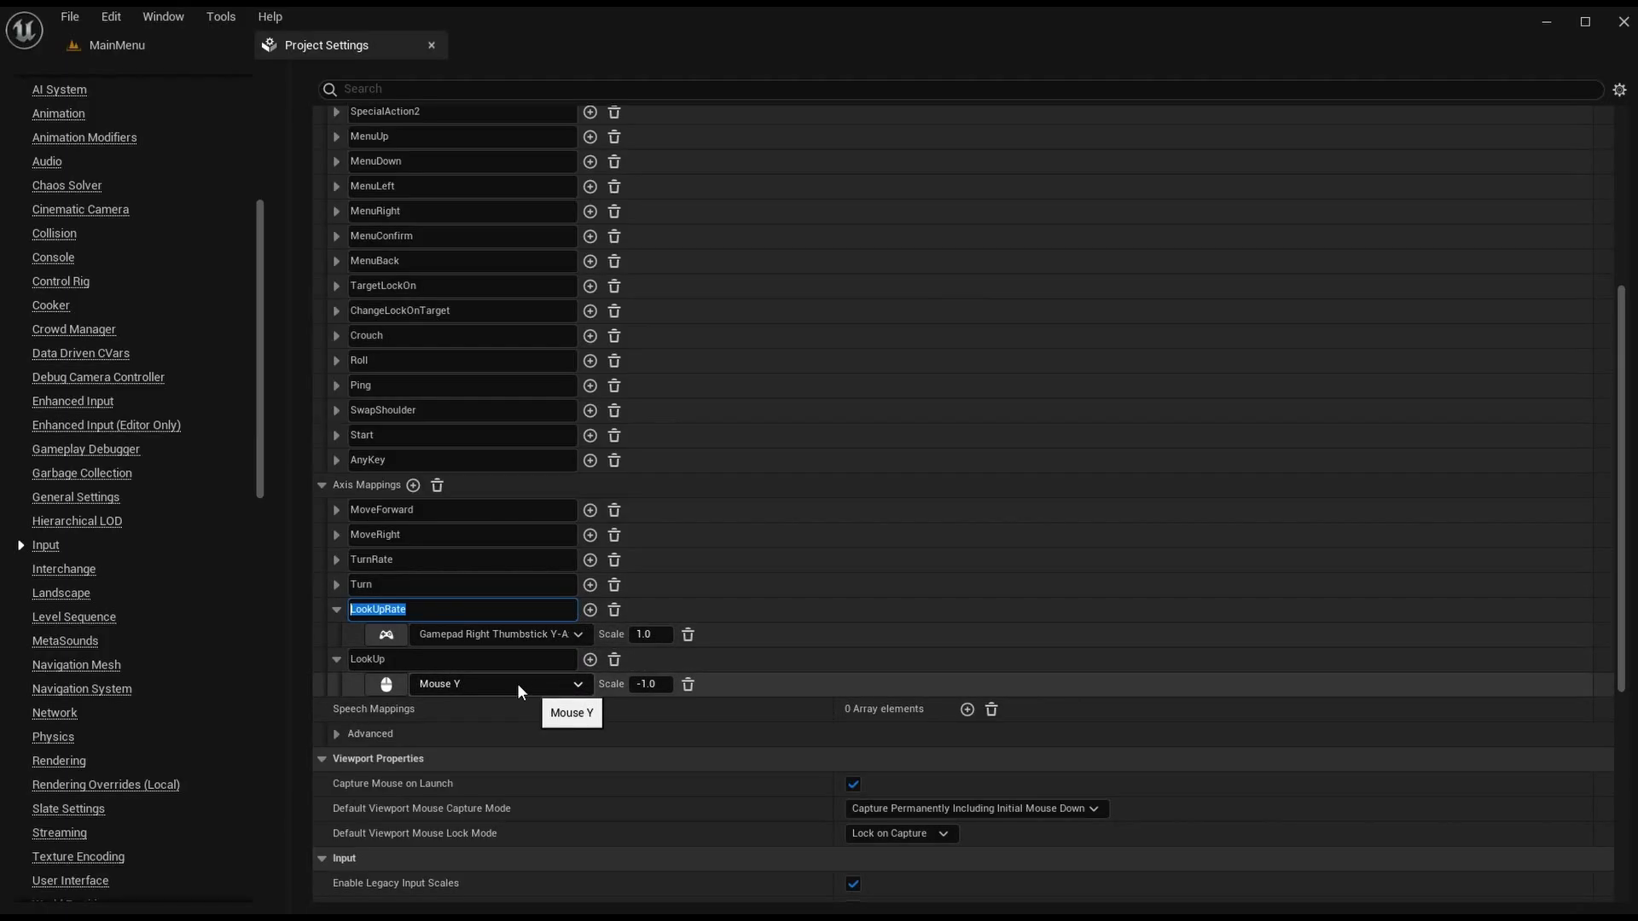
{"action": "left_click", "coordinate": [336, 660]}
{"action": "left_click", "coordinate": [336, 609]}
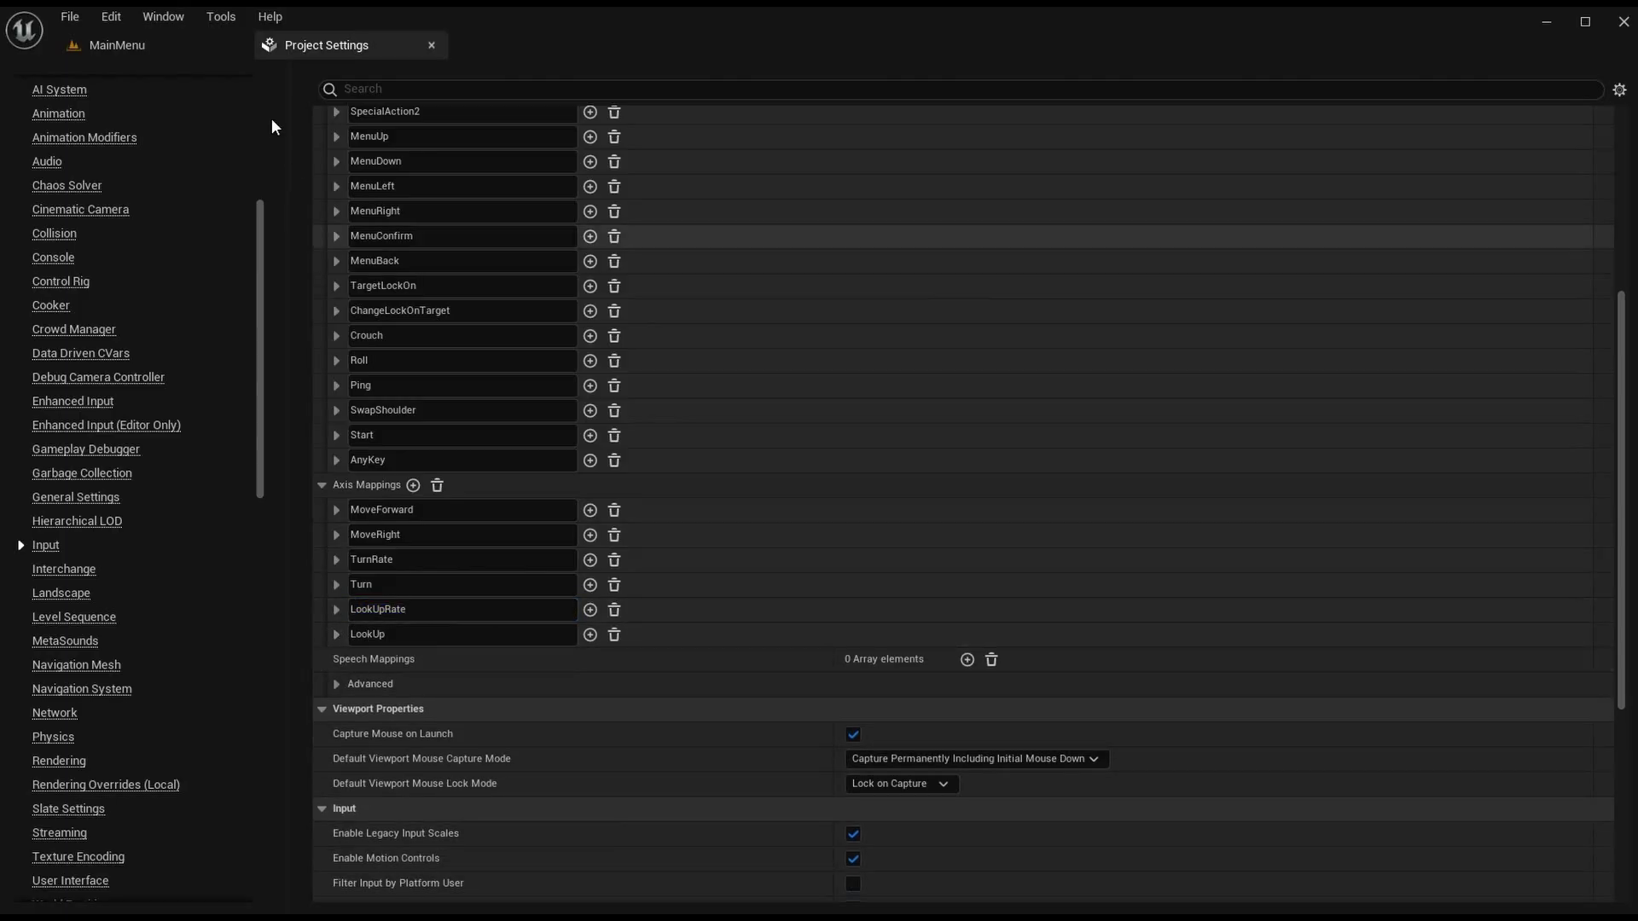
Step: Return to the Input folder, paste a copy of IA_LookRight and name it IA_LookUp
{"action": "left_click", "coordinate": [128, 46]}
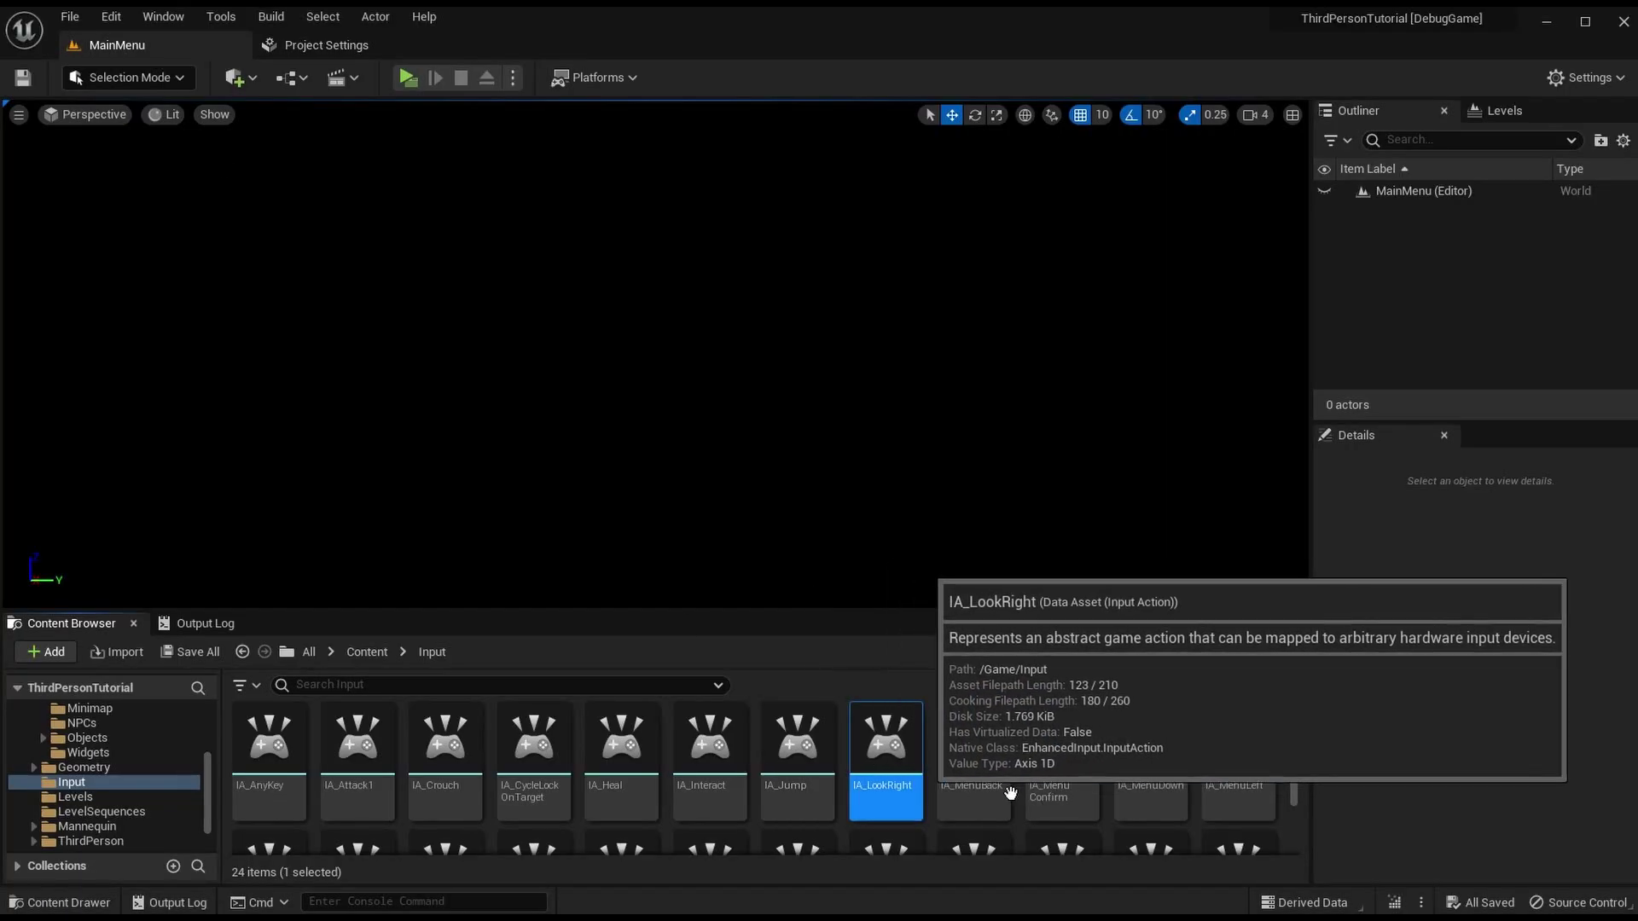
{"action": "scroll", "coordinate": [981, 785], "scroll_direction": "down", "scroll_amount": 2}
{"action": "scroll", "coordinate": [888, 815], "scroll_direction": "down", "scroll_amount": 2}
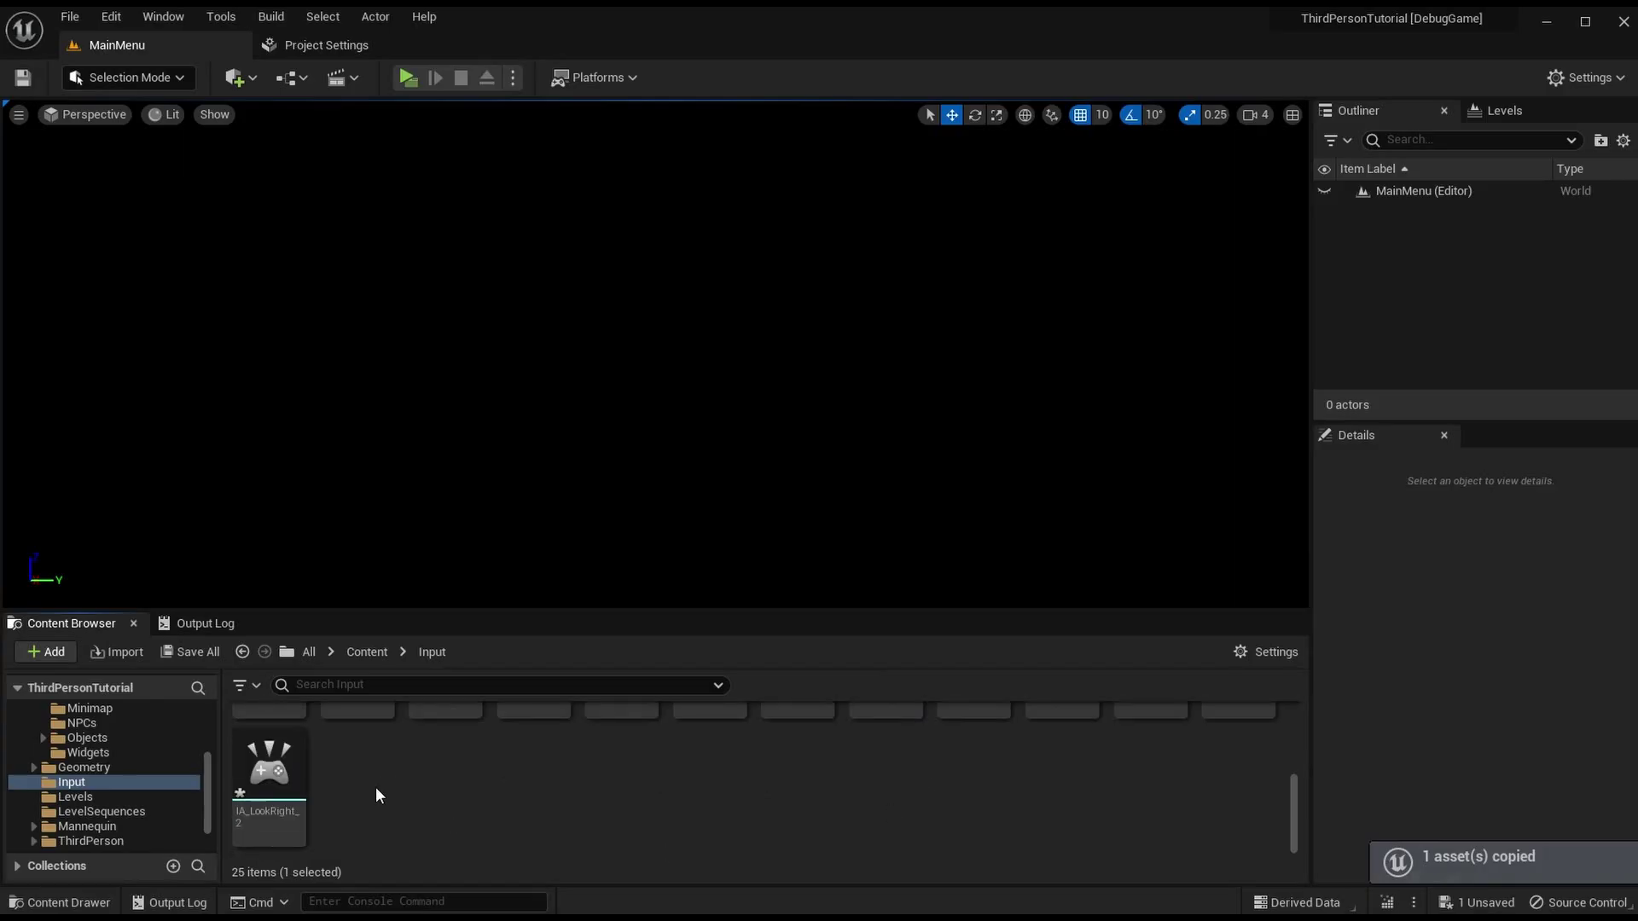
{"action": "right_click", "coordinate": [294, 755]}
{"action": "left_click", "coordinate": [406, 431]}
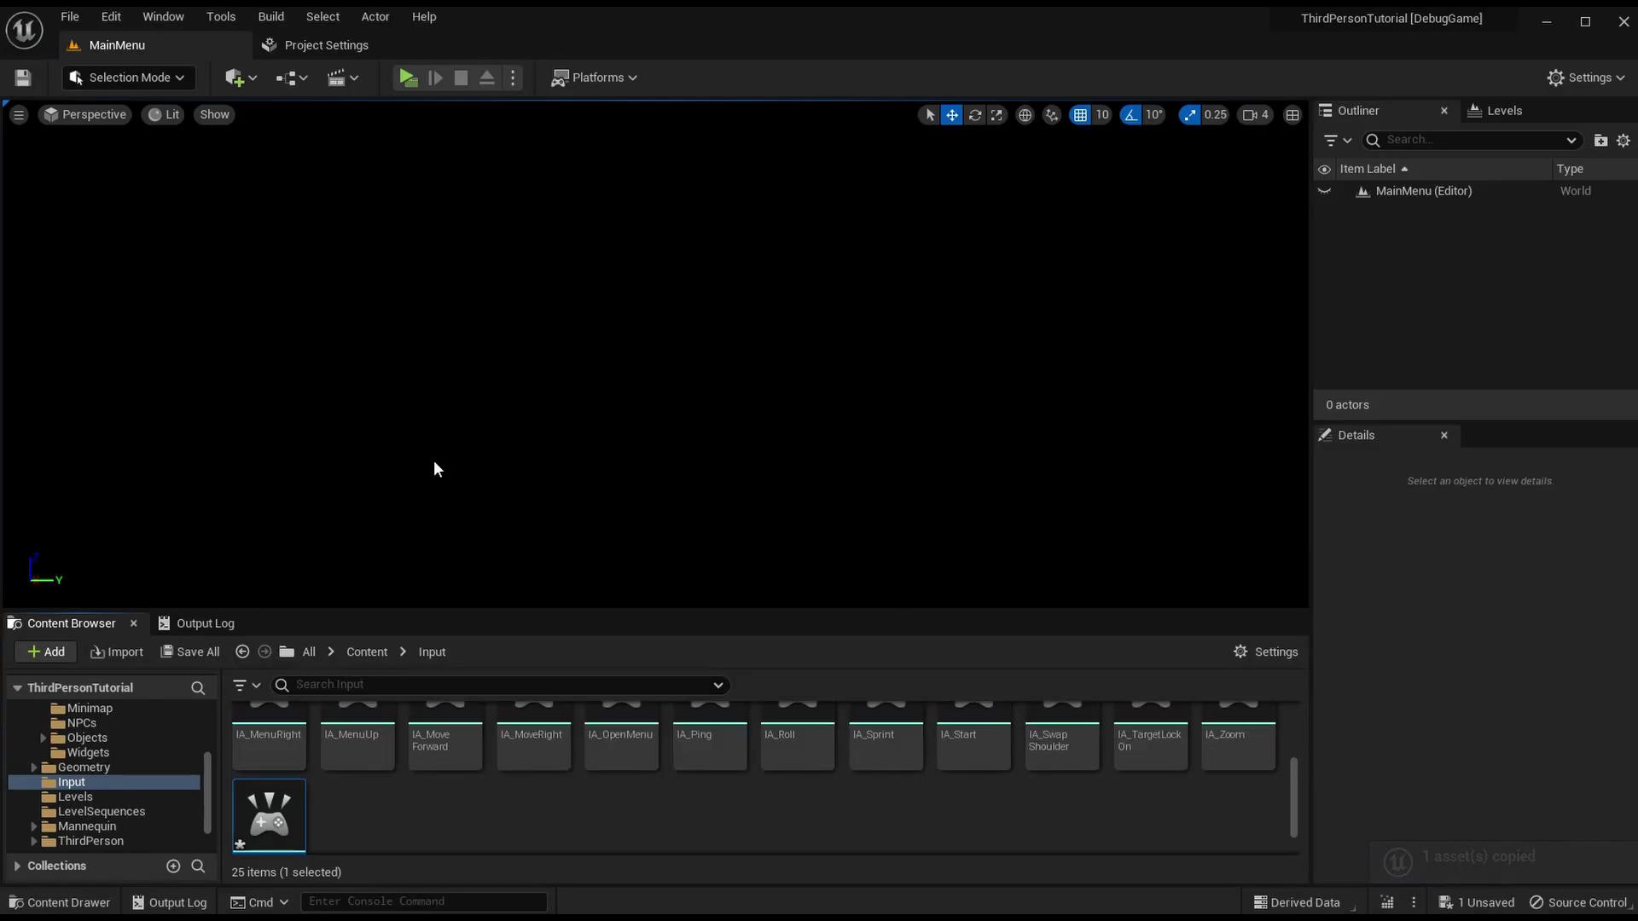
{"action": "type", "text": "IA_LookR"}
{"action": "key", "text": "BackSpace"}
{"action": "type", "text": "Up"}
{"action": "key", "text": "Return"}
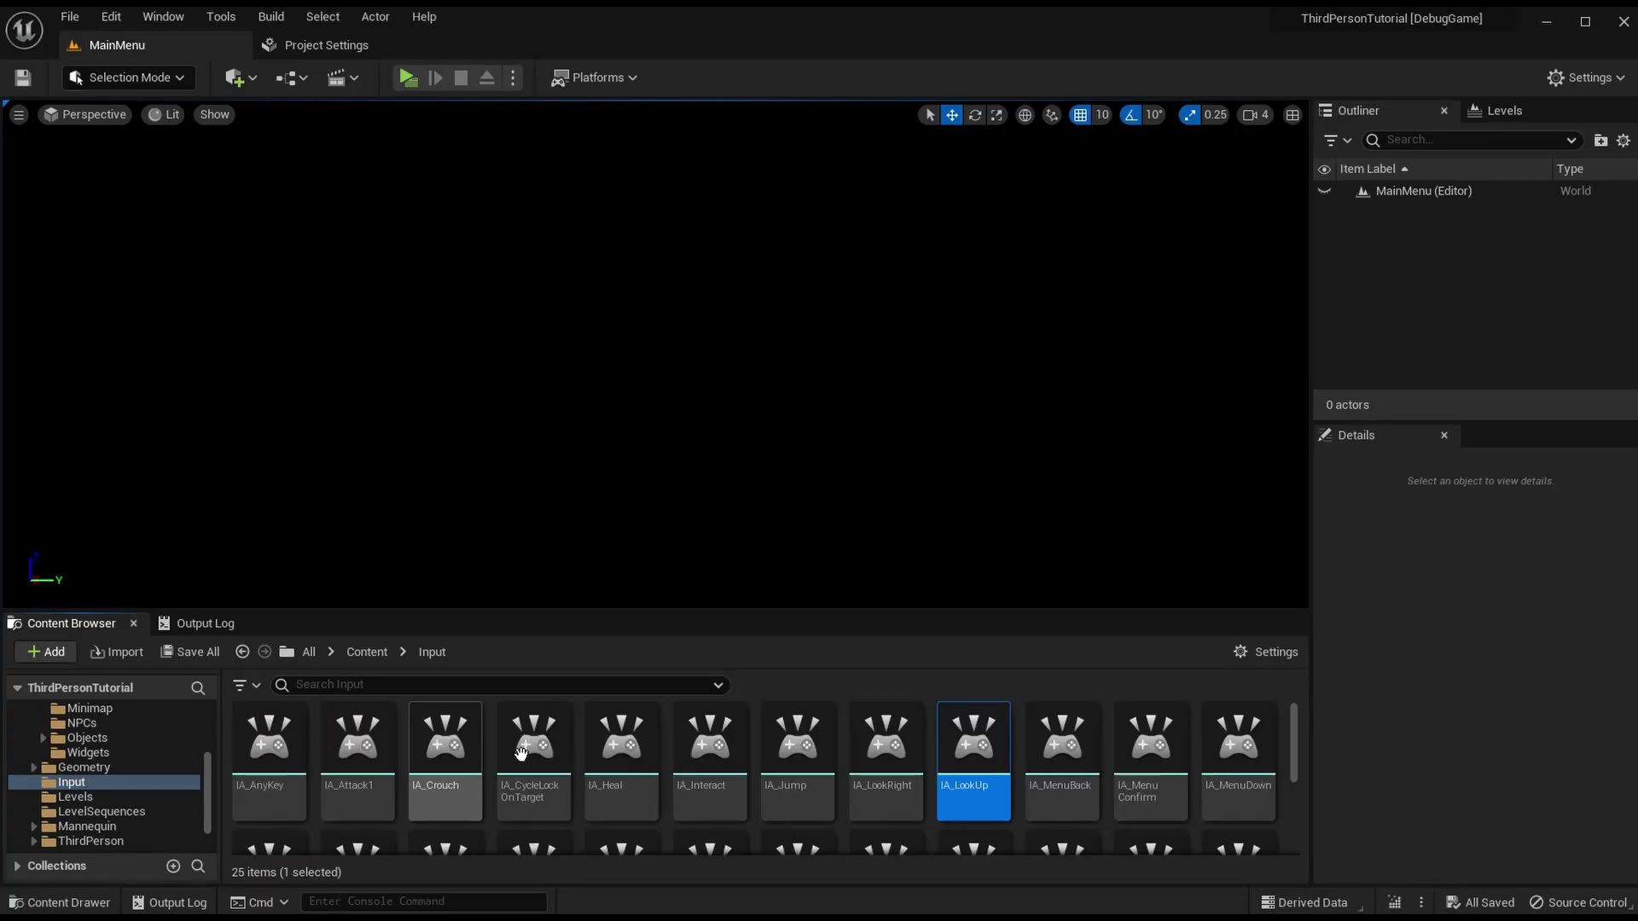
Step: Set the Action Description of IA_LookUp to 'The "Look Up" input.', save the asset and close it
{"action": "double_click", "coordinate": [937, 768]}
{"action": "double_click", "coordinate": [782, 335]}
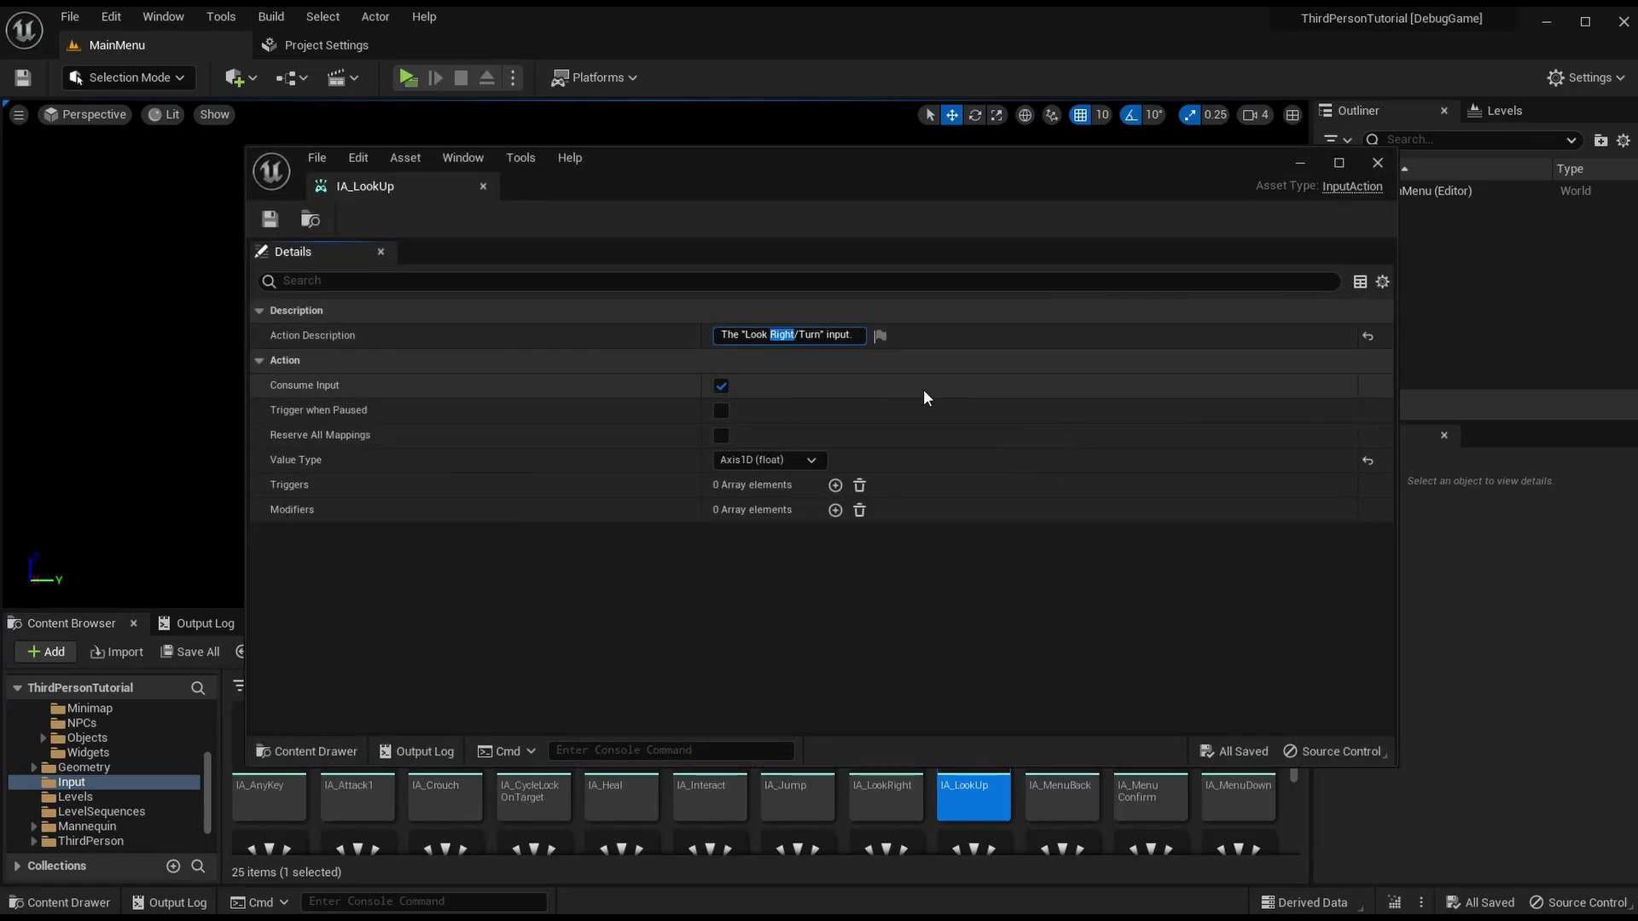
{"action": "type", "text": "Up"}
{"action": "key", "text": "BackSpace"}
{"action": "key", "text": "BackSpace"}
{"action": "key", "text": "BackSpace"}
{"action": "key", "text": "BackSpace"}
{"action": "key", "text": "BackSpace"}
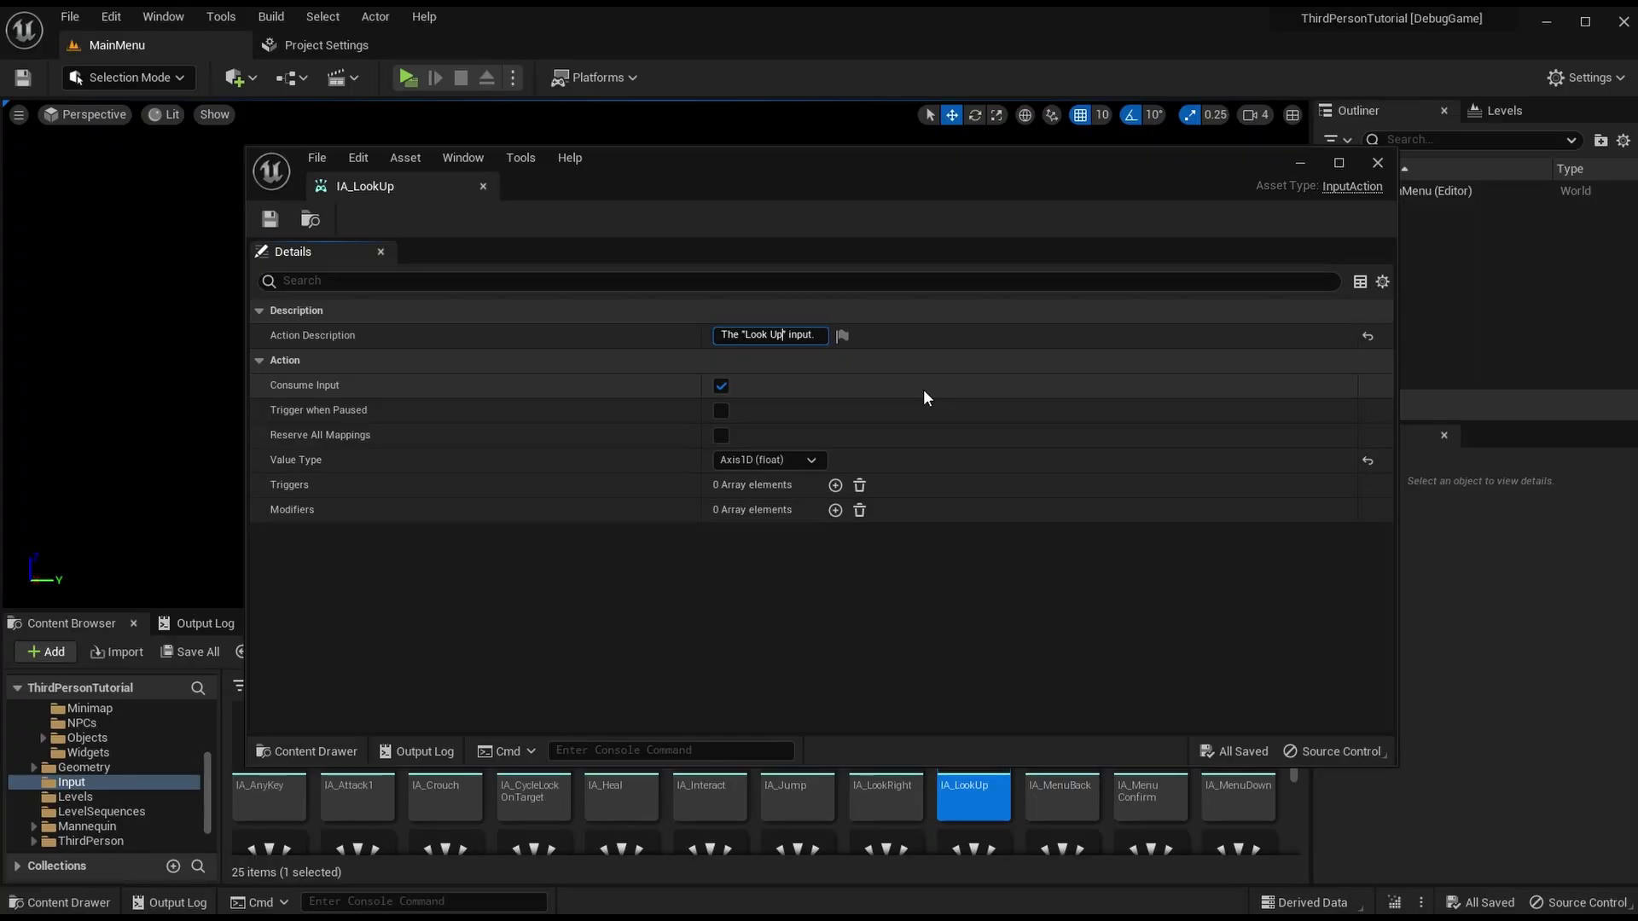
{"action": "key", "text": "Return"}
{"action": "left_click", "coordinate": [424, 192]}
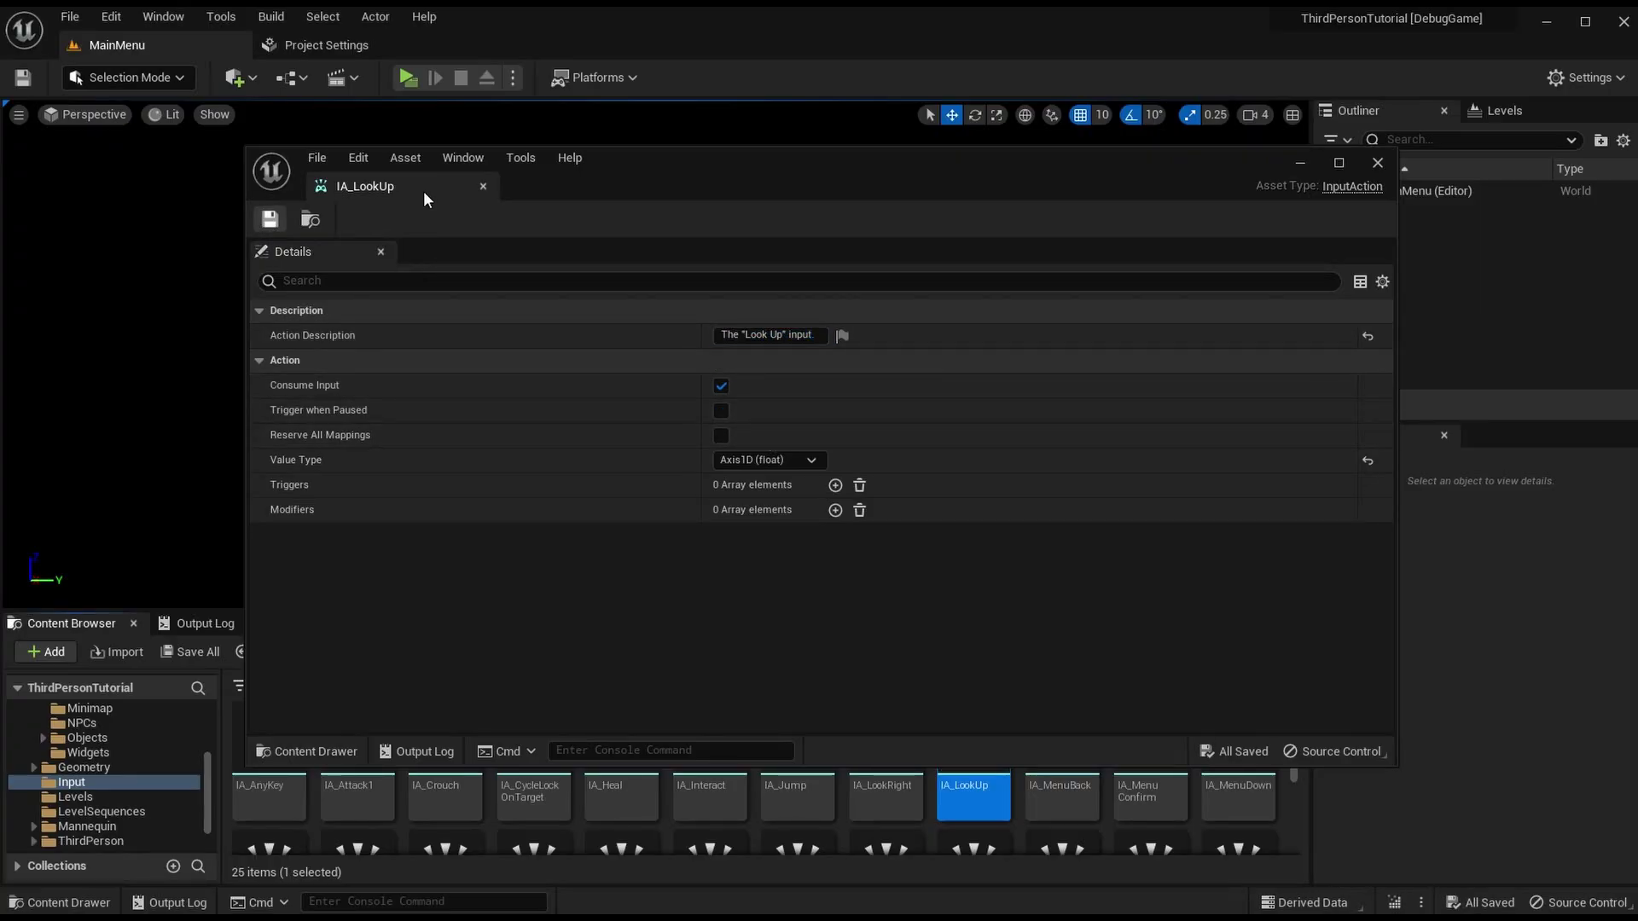
{"action": "left_click", "coordinate": [483, 186]}
Step: Review the action and axis mappings in the project settings and examine the keys bound to the Jump action
{"action": "scroll", "coordinate": [665, 819], "scroll_direction": "down", "scroll_amount": 3}
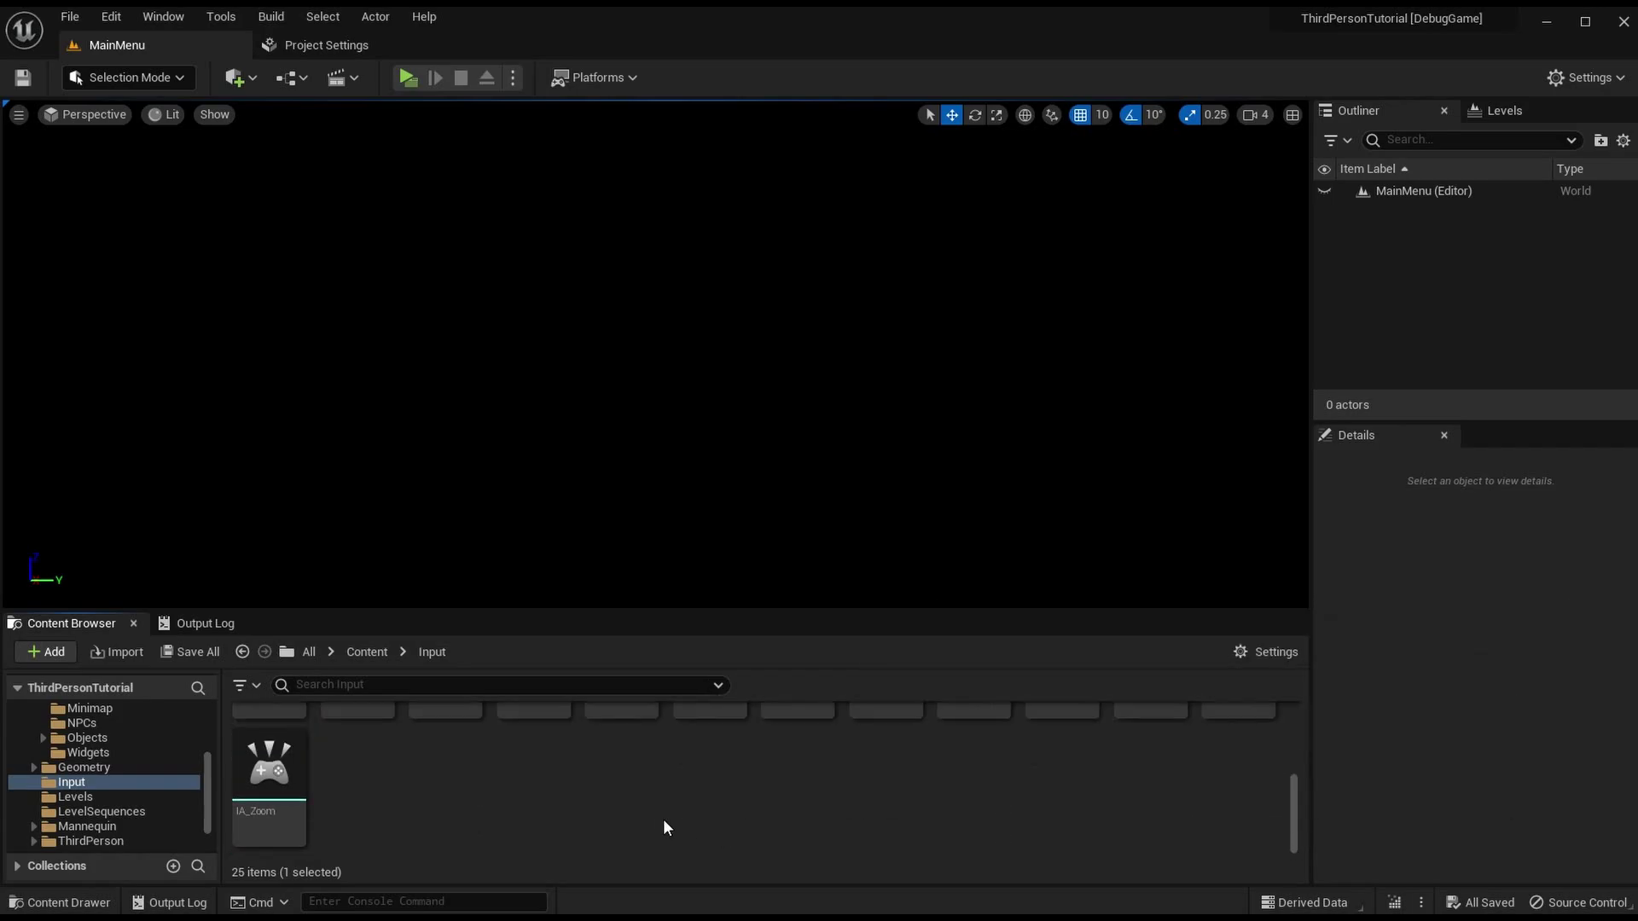
{"action": "left_click", "coordinate": [327, 45]}
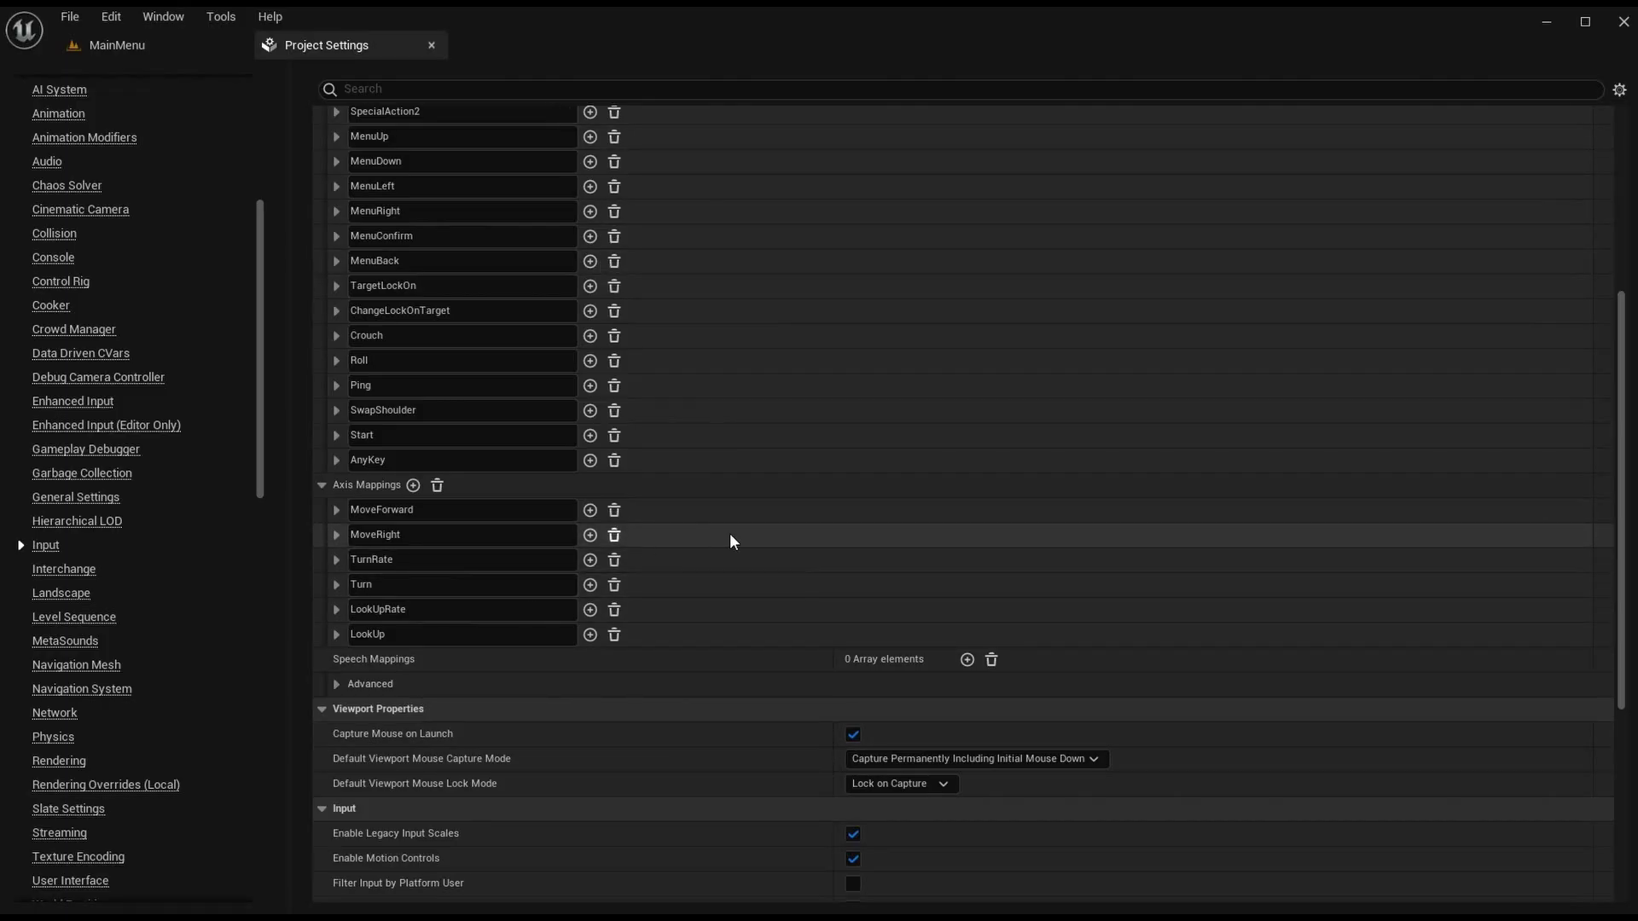
{"action": "scroll", "coordinate": [734, 529], "scroll_direction": "up", "scroll_amount": 5}
{"action": "scroll", "coordinate": [726, 512], "scroll_direction": "up", "scroll_amount": 2}
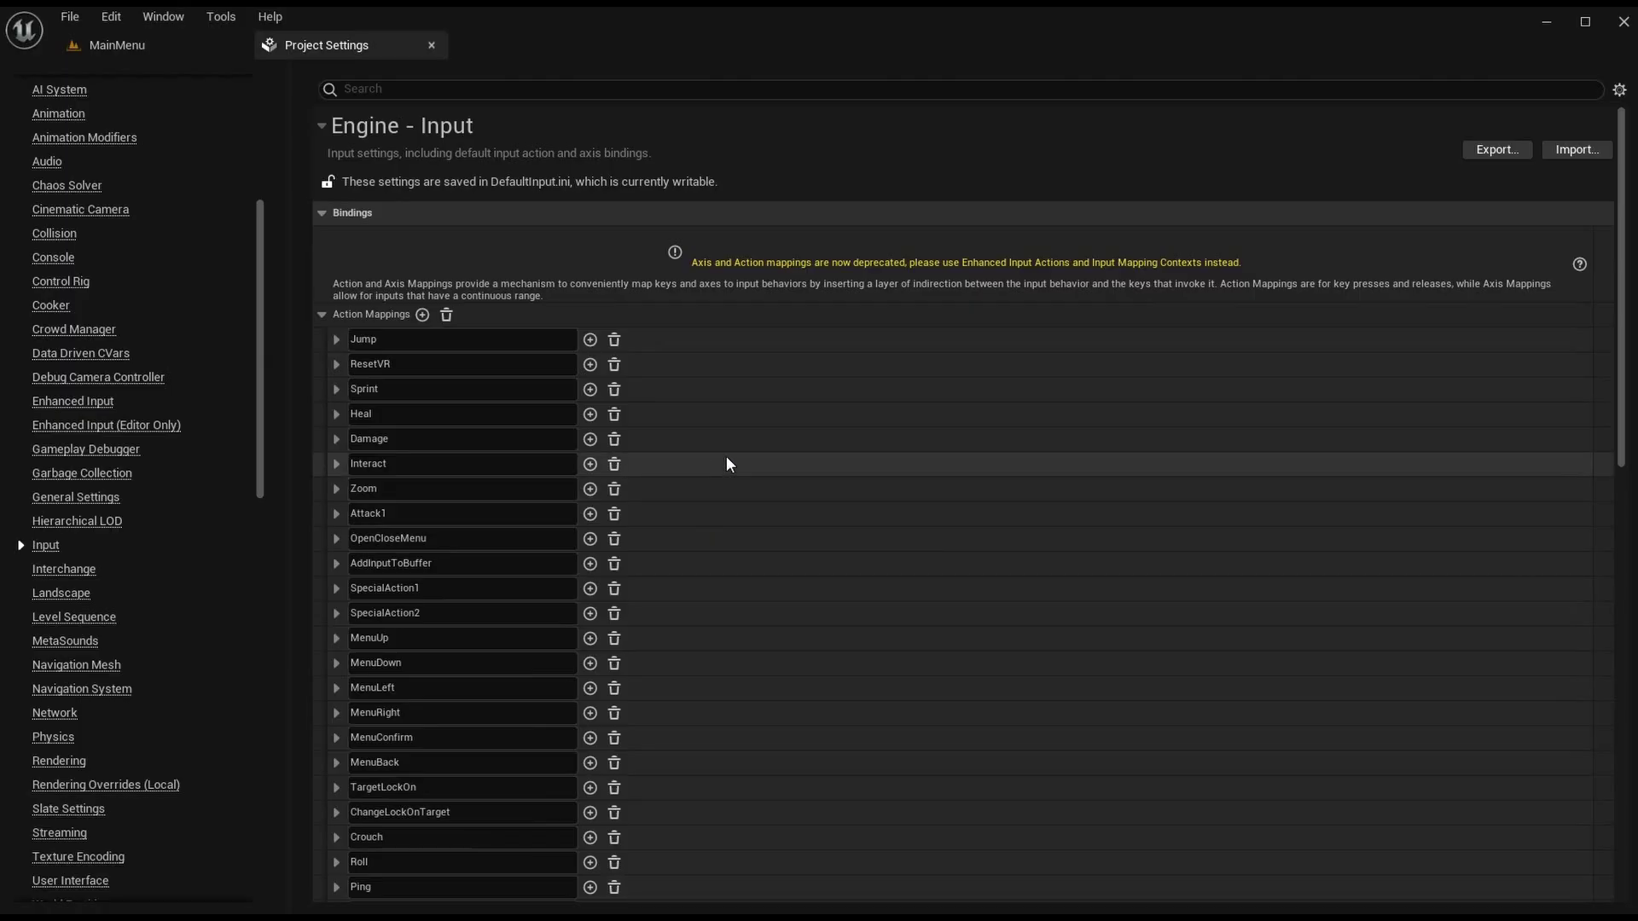
{"action": "left_click", "coordinate": [336, 340]}
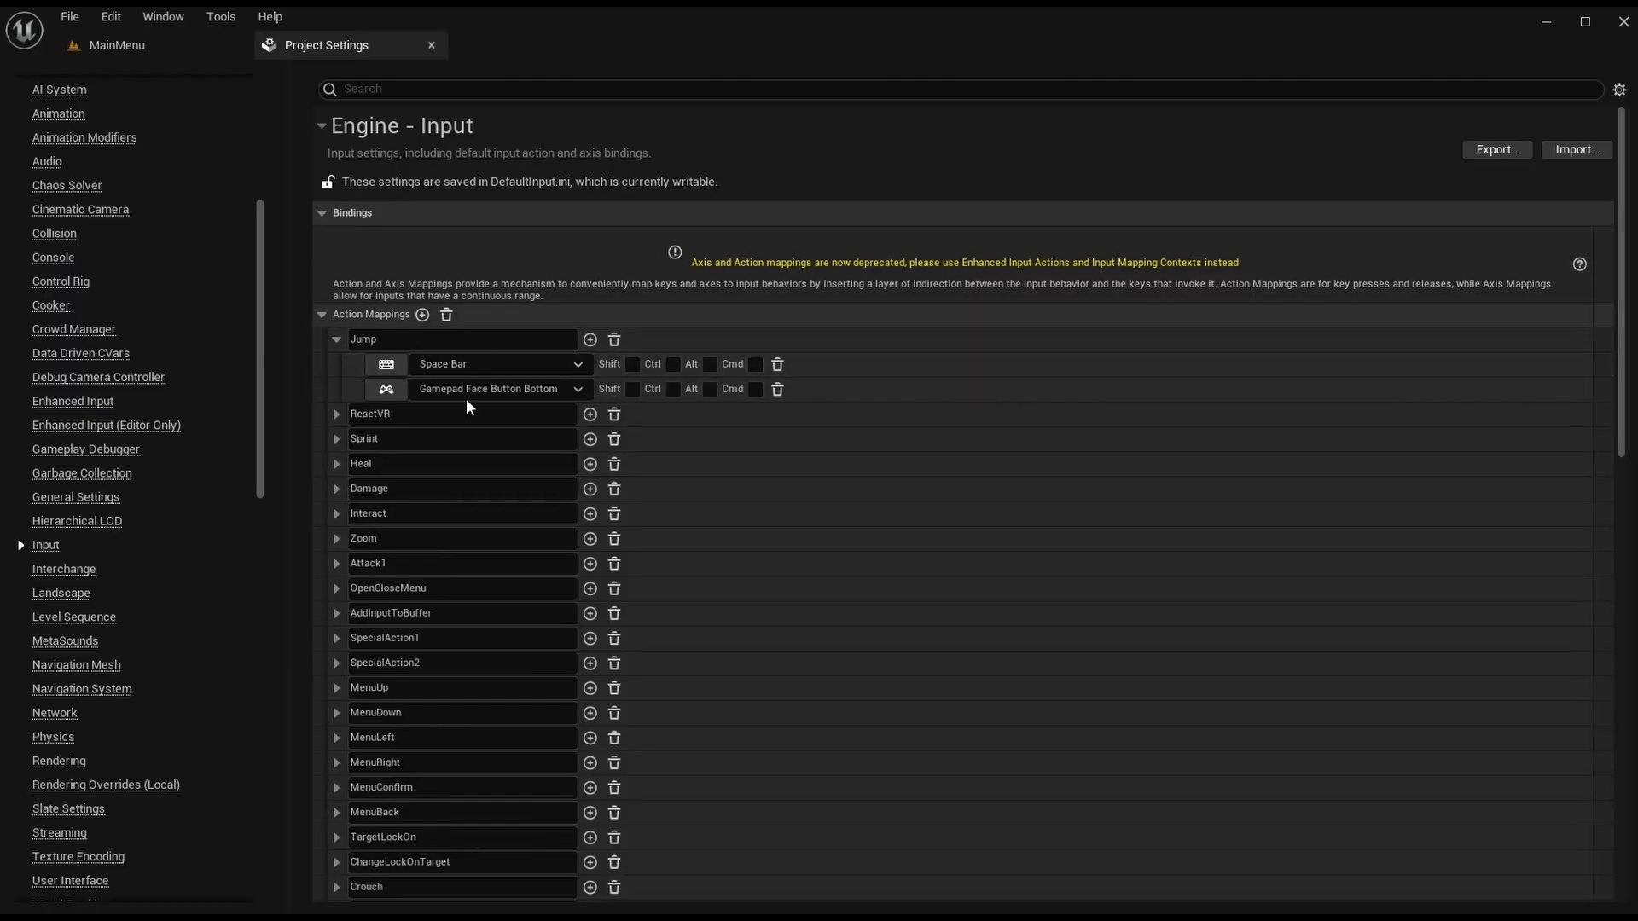
{"action": "left_click", "coordinate": [336, 340]}
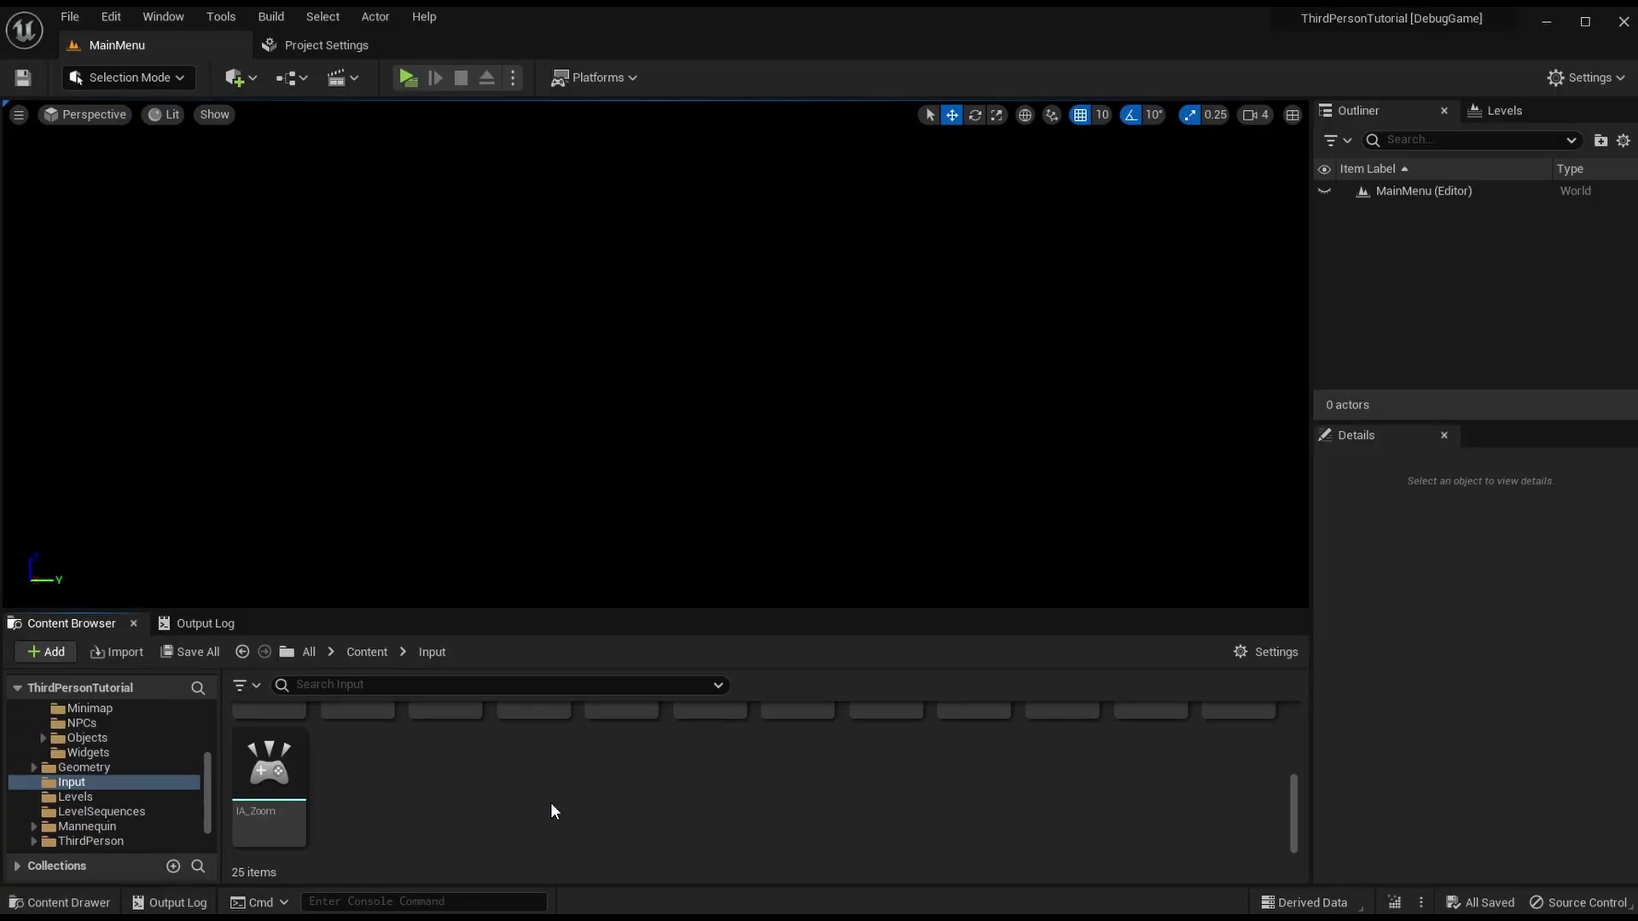
Step: Create a new Input Mapping Context asset in the Input folder
{"action": "scroll", "coordinate": [553, 810], "scroll_direction": "up", "scroll_amount": 5}
{"action": "scroll", "coordinate": [453, 786], "scroll_direction": "down", "scroll_amount": 5}
{"action": "scroll", "coordinate": [364, 770], "scroll_direction": "up", "scroll_amount": 5}
{"action": "scroll", "coordinate": [370, 739], "scroll_direction": "down", "scroll_amount": 5}
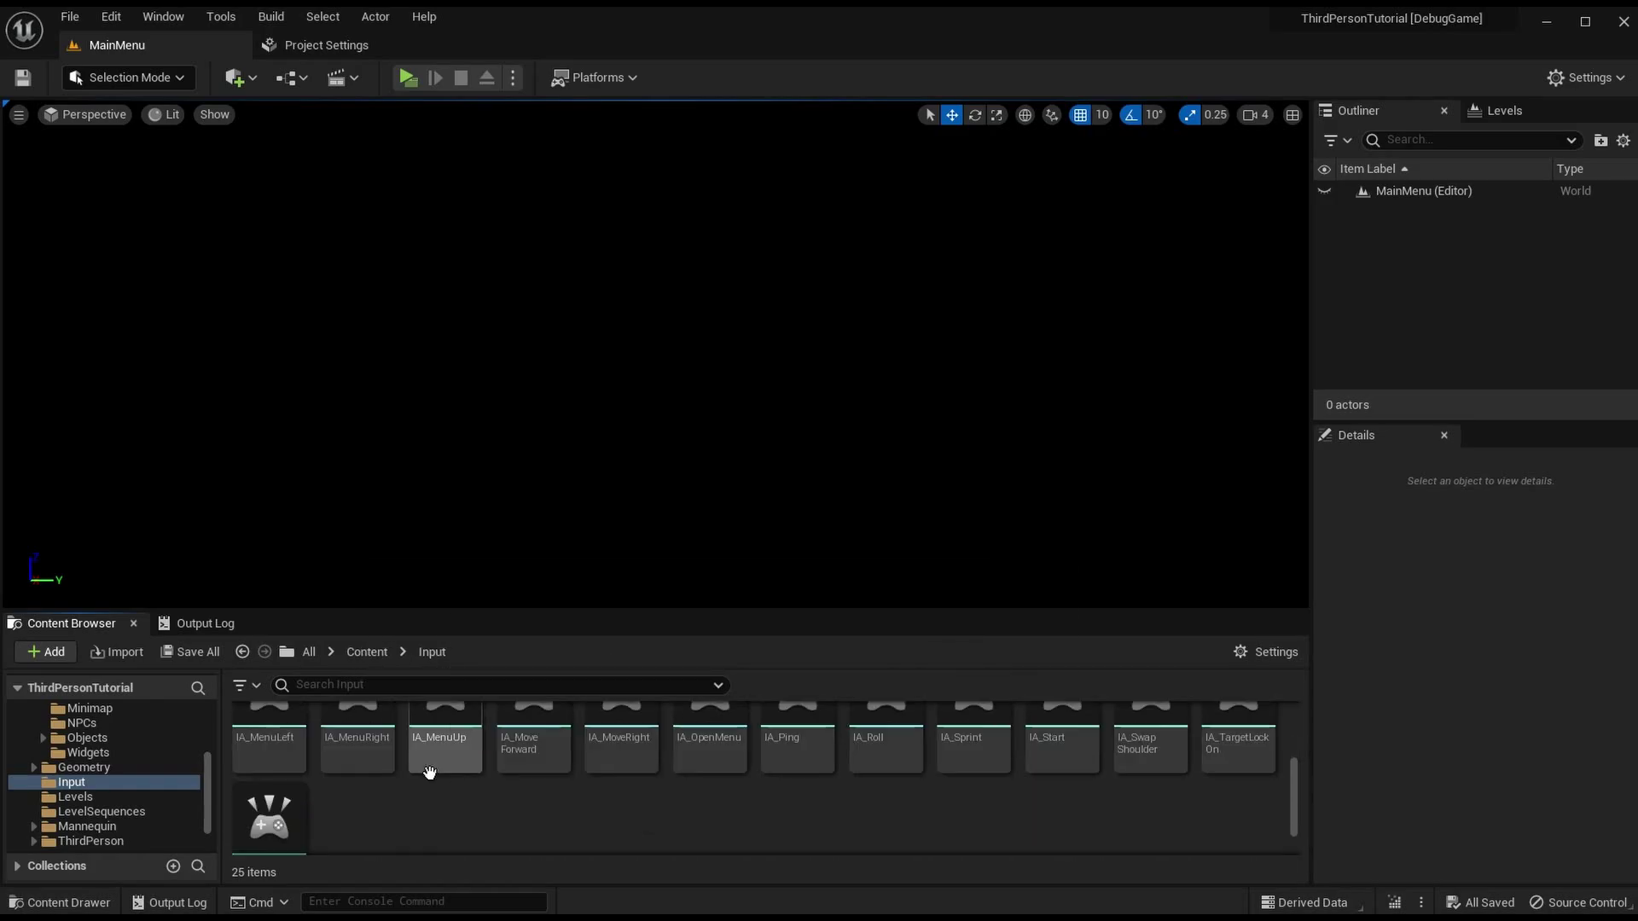
{"action": "right_click", "coordinate": [370, 789]}
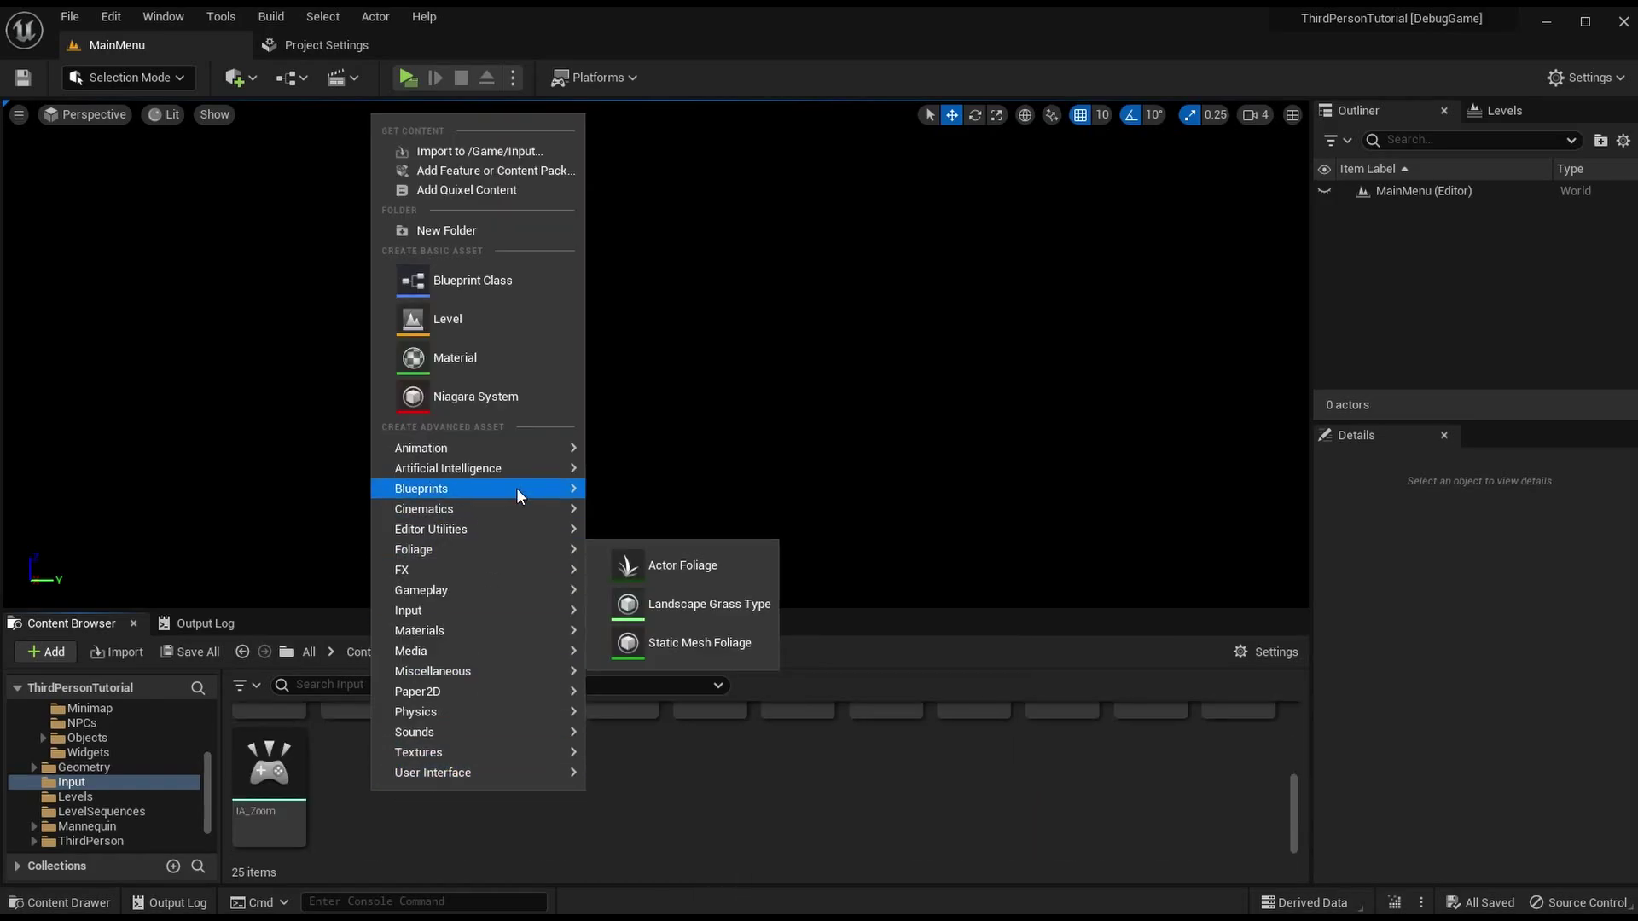
{"action": "mouse_move", "coordinate": [577, 487]}
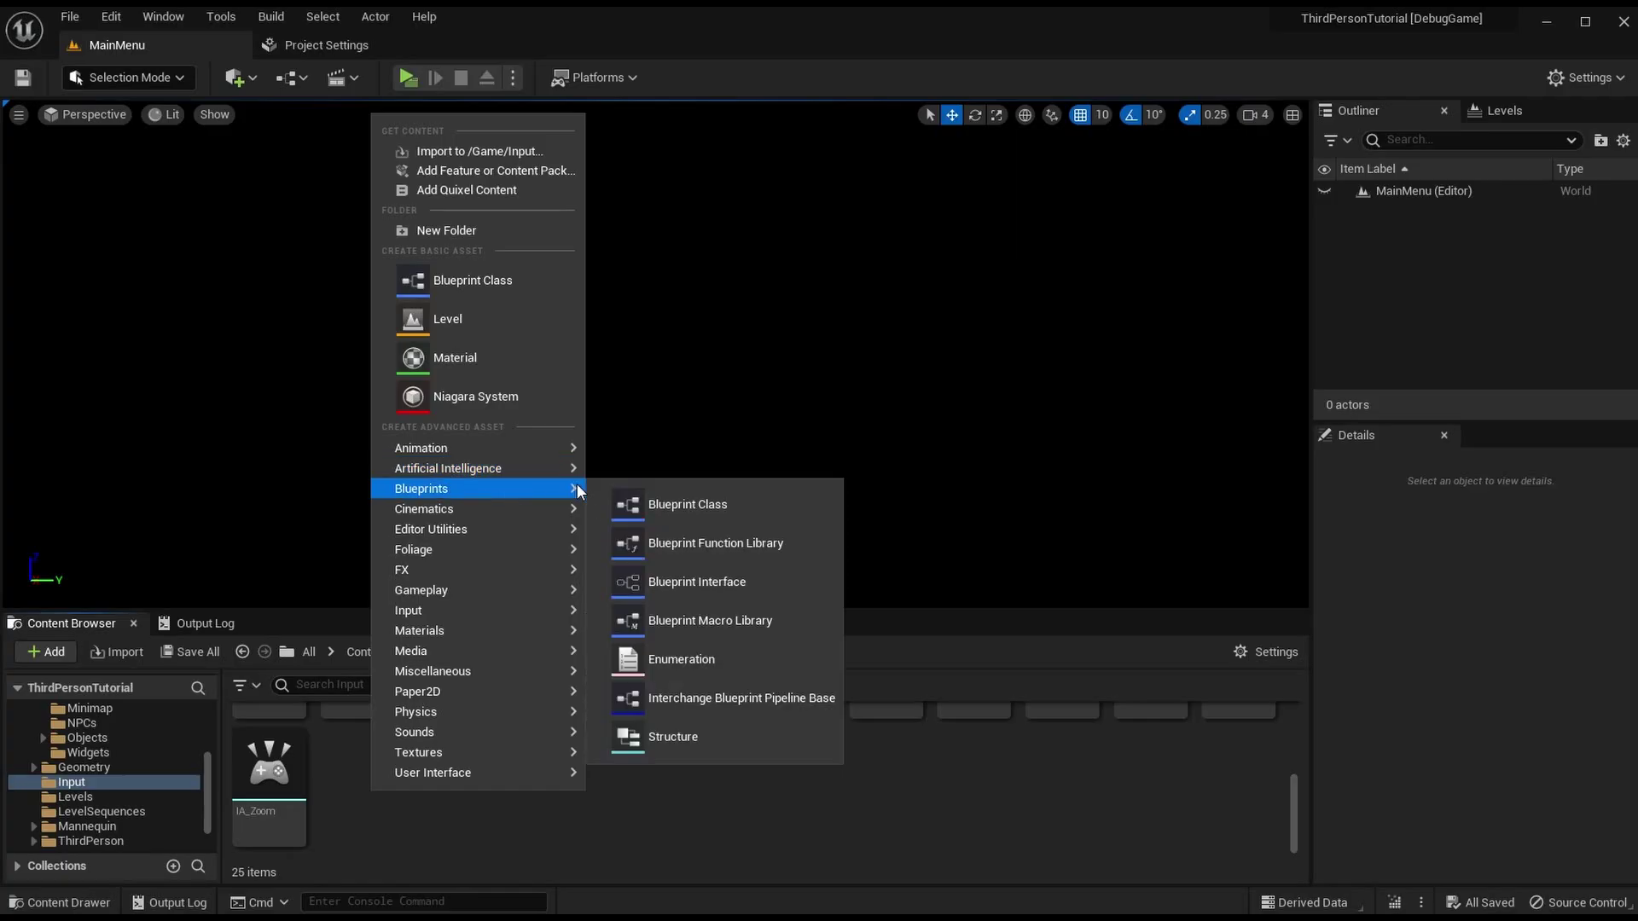
{"action": "mouse_move", "coordinate": [546, 698]}
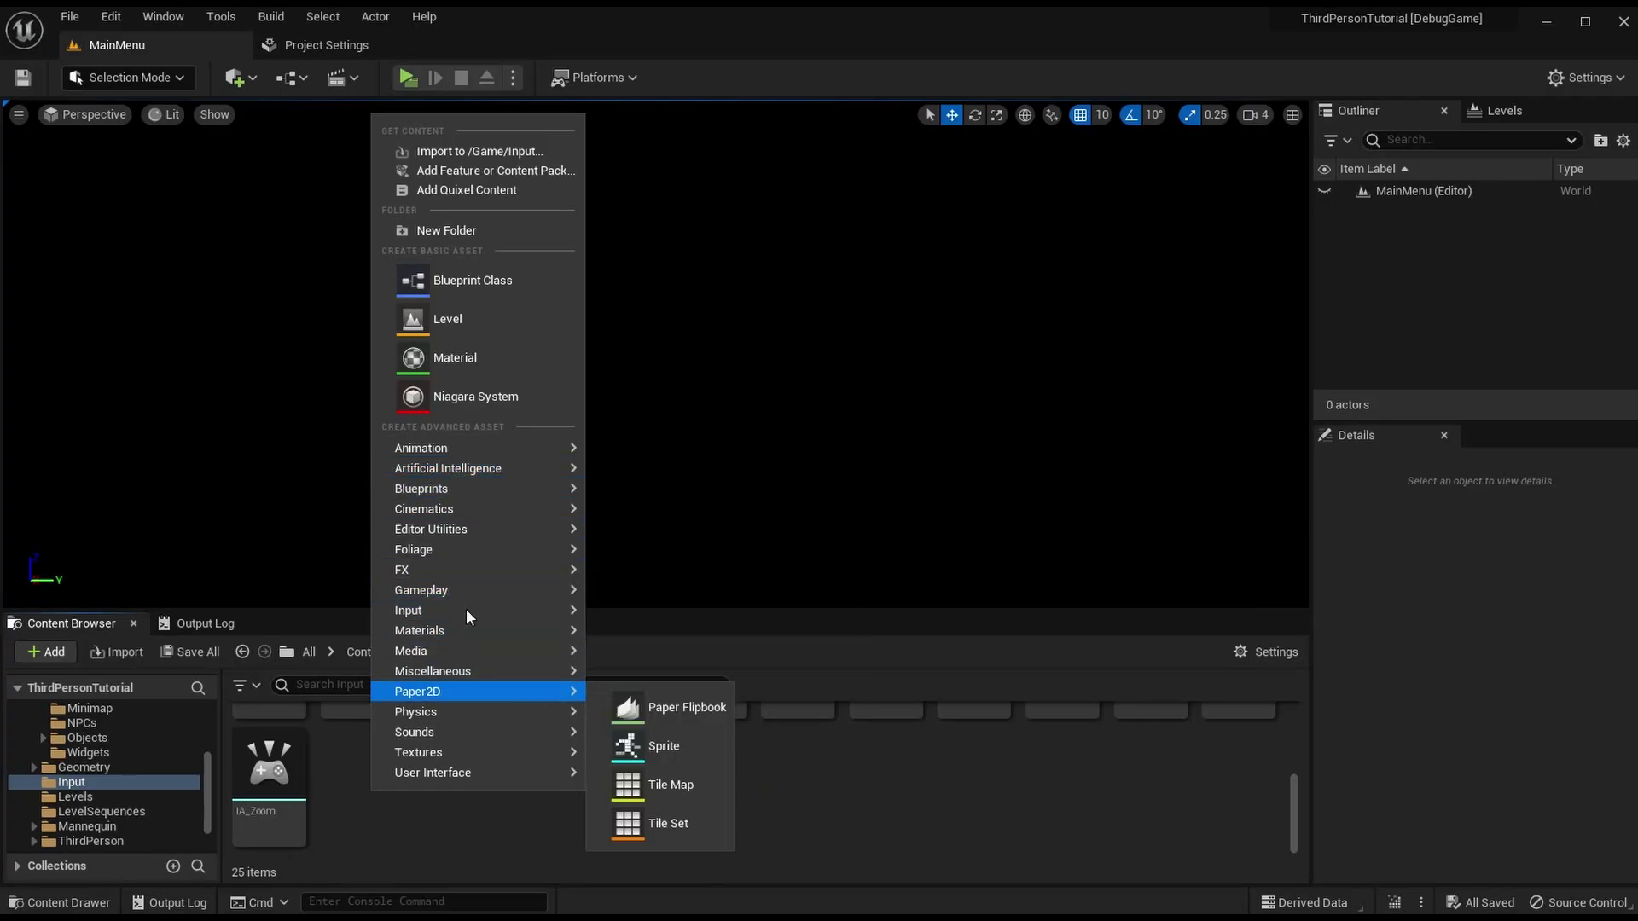
{"action": "mouse_move", "coordinate": [464, 609]}
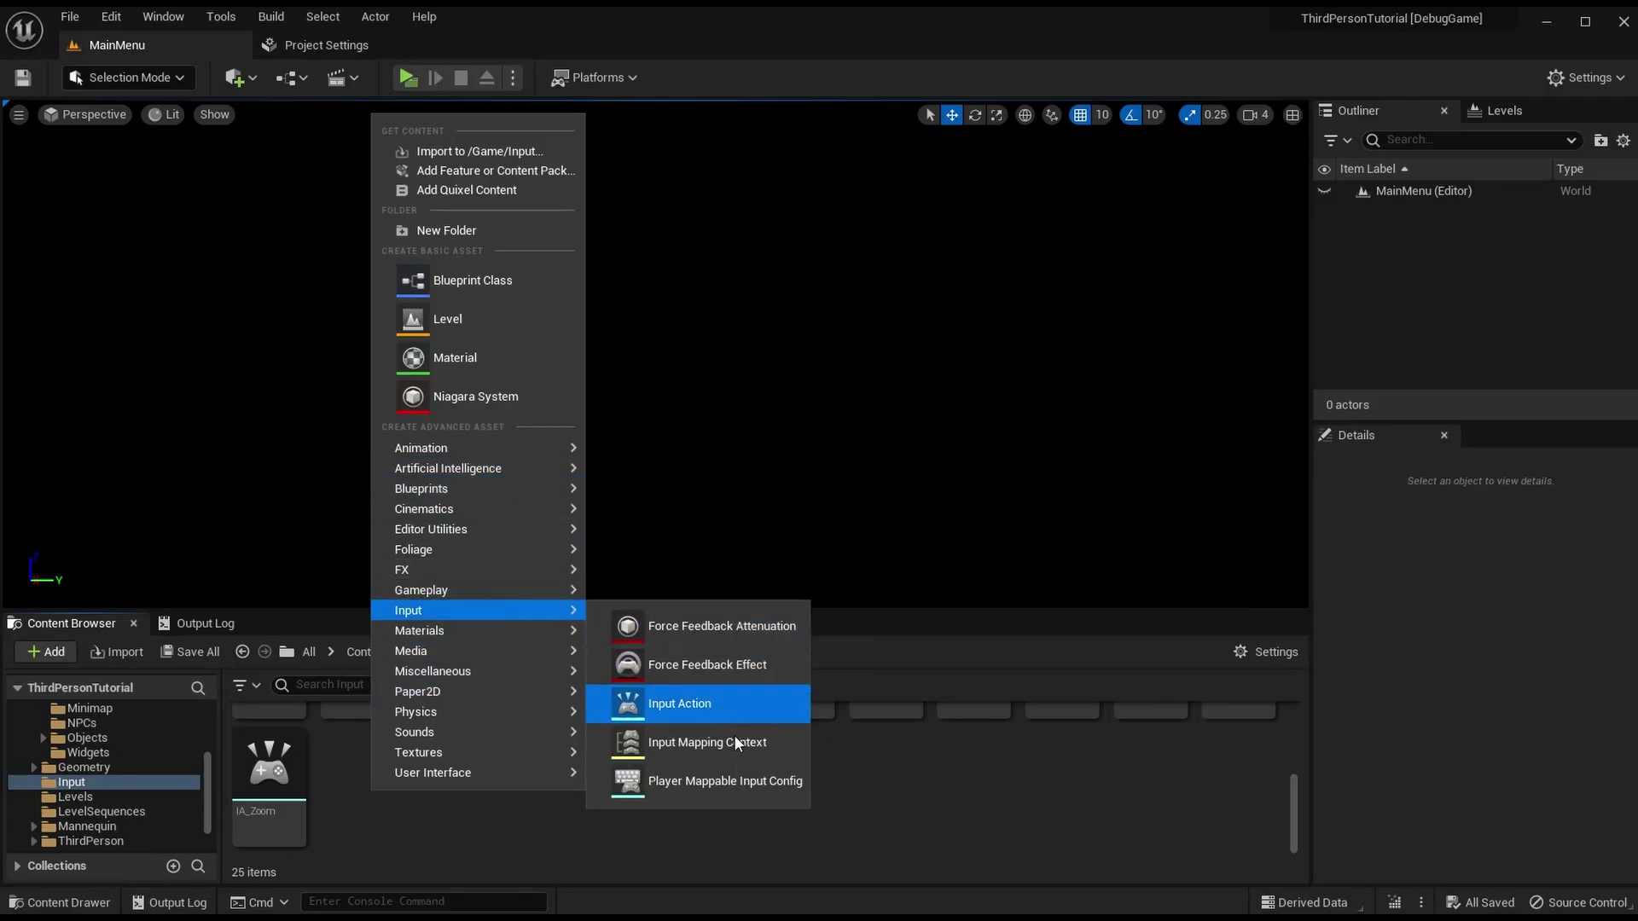
{"action": "left_click", "coordinate": [791, 748]}
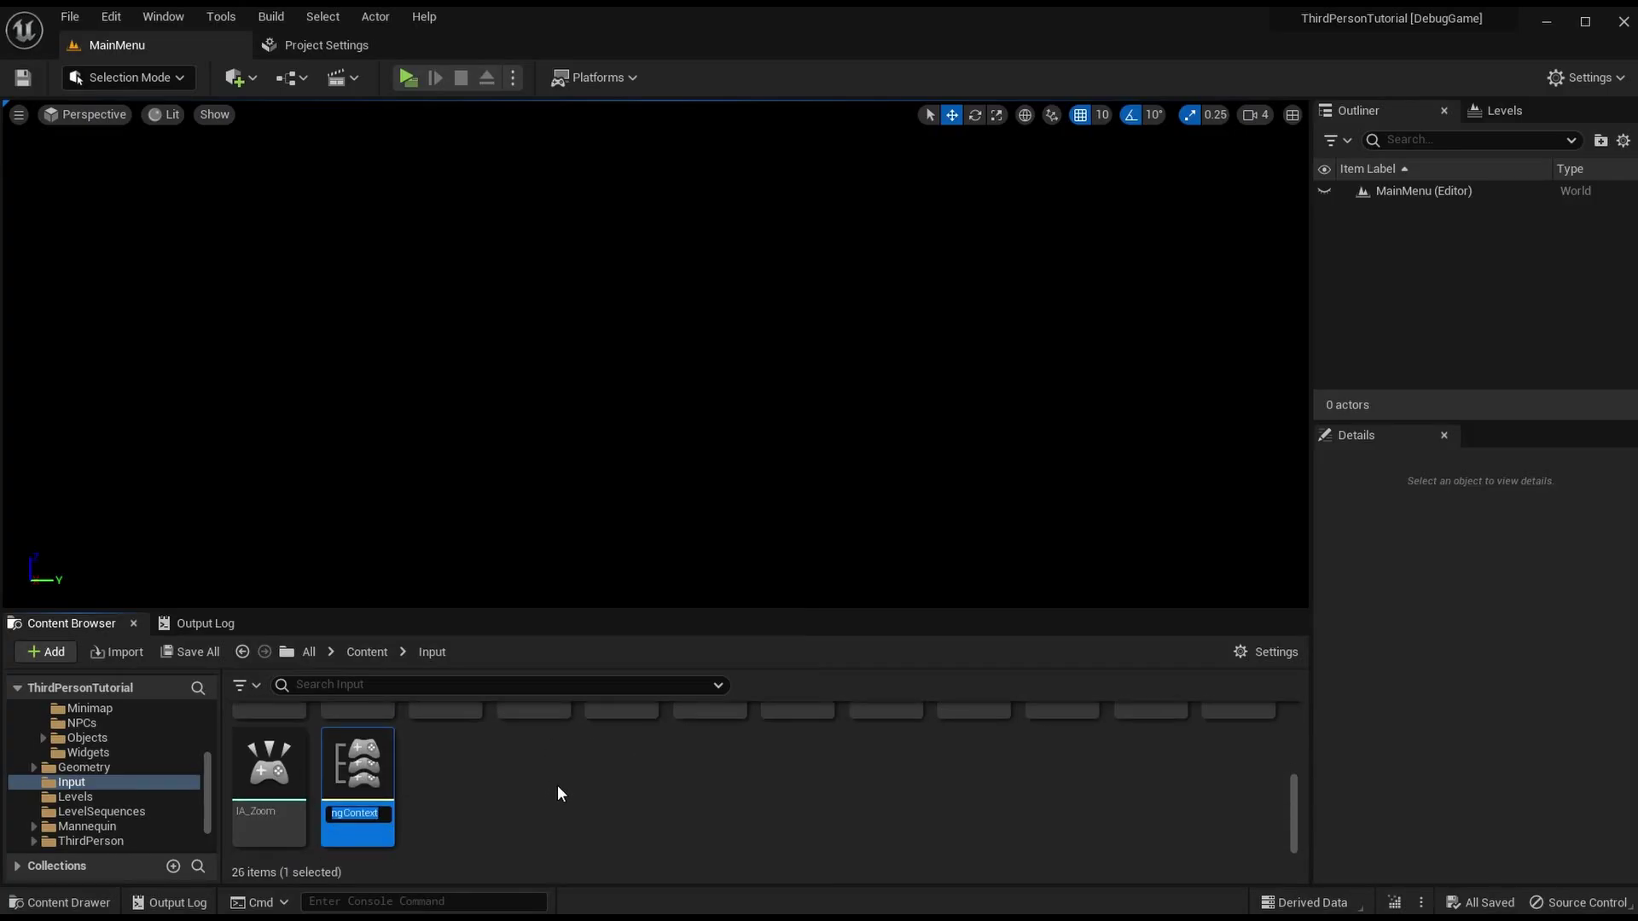
Step: Name the new input mapping context in the Input folder BaseMappingContext
{"action": "type", "text": "BaseMappingC"}
{"action": "type", "text": "ontext"}
{"action": "key", "text": "Return"}
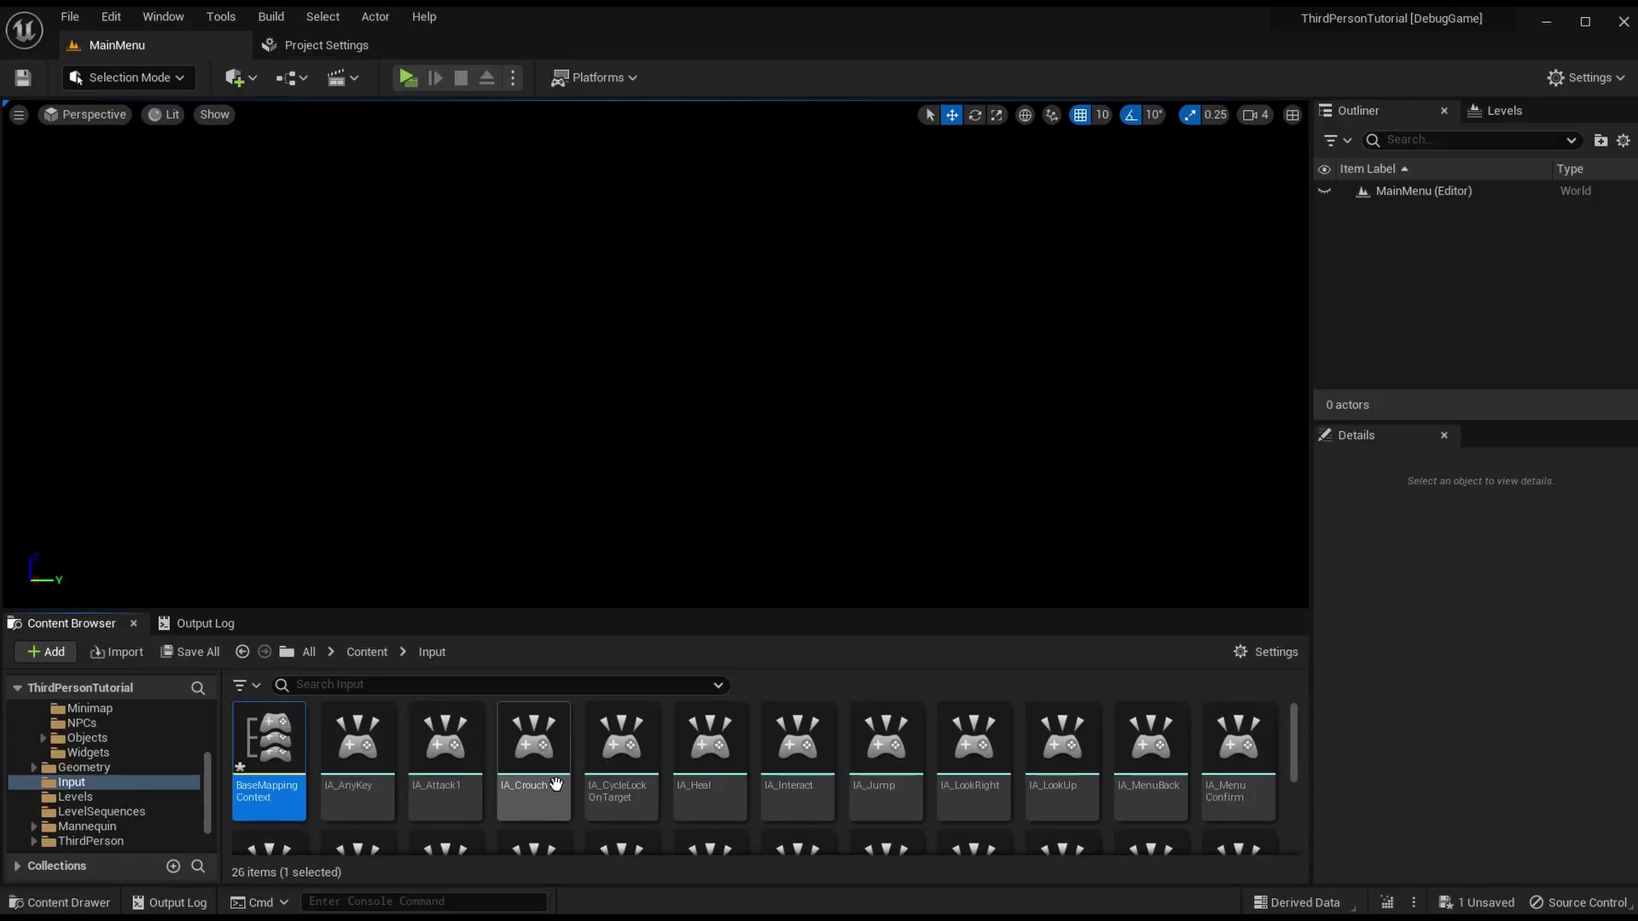
Step: Examine the existing assets in the Blueprints/EnhancedInput folder, then go back to the Content folder
{"action": "left_click", "coordinate": [381, 652]}
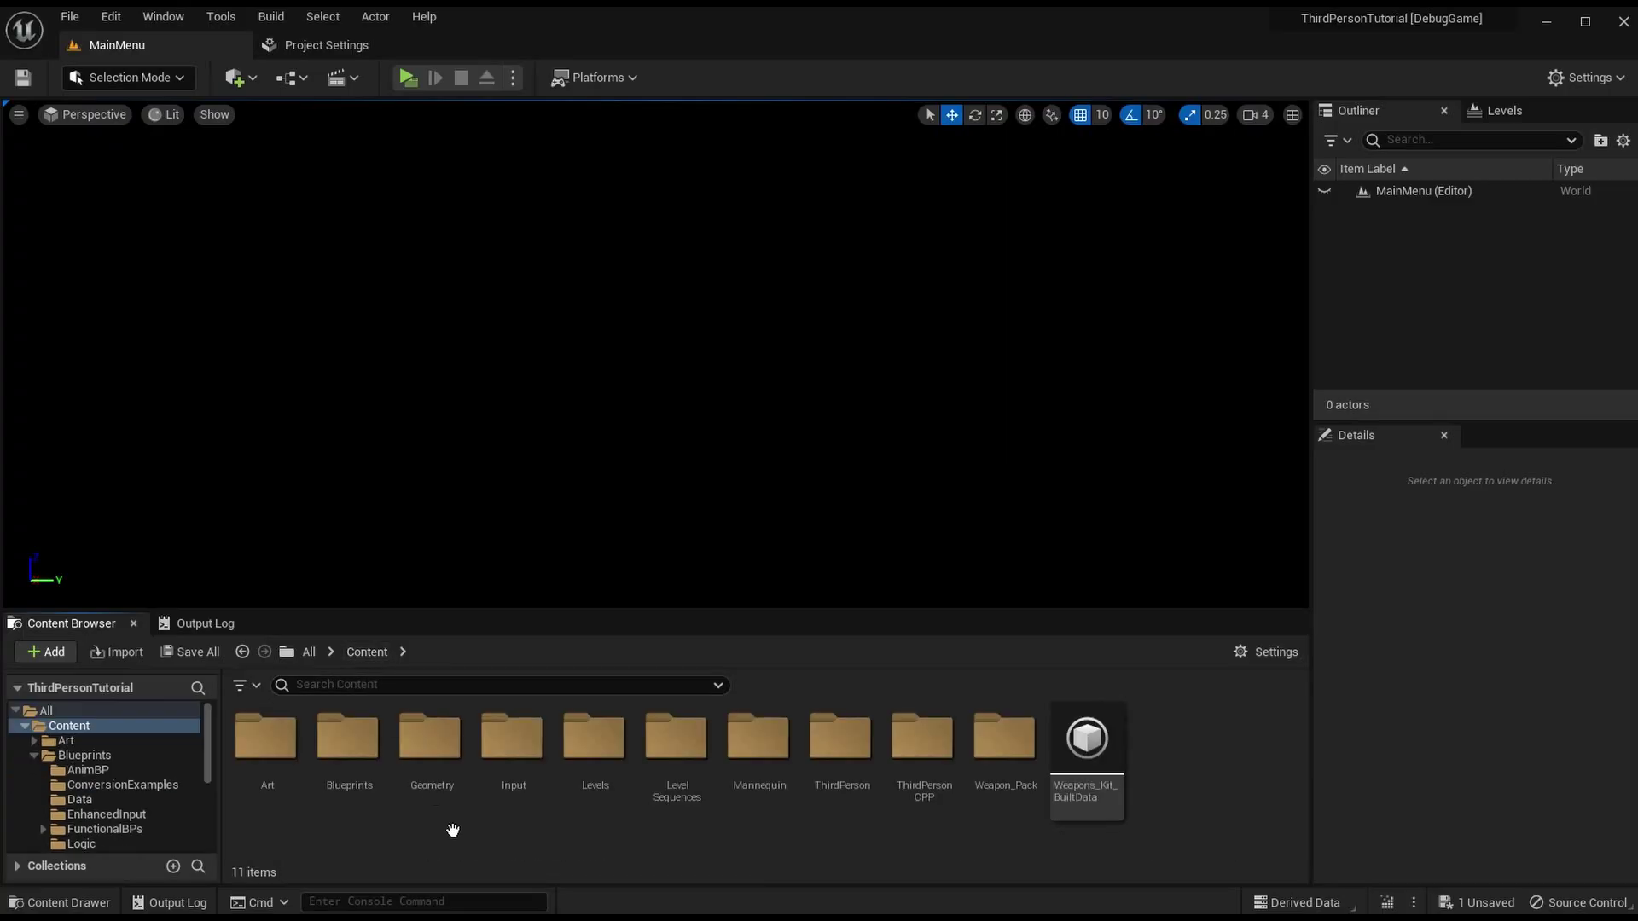
{"action": "double_click", "coordinate": [373, 740]}
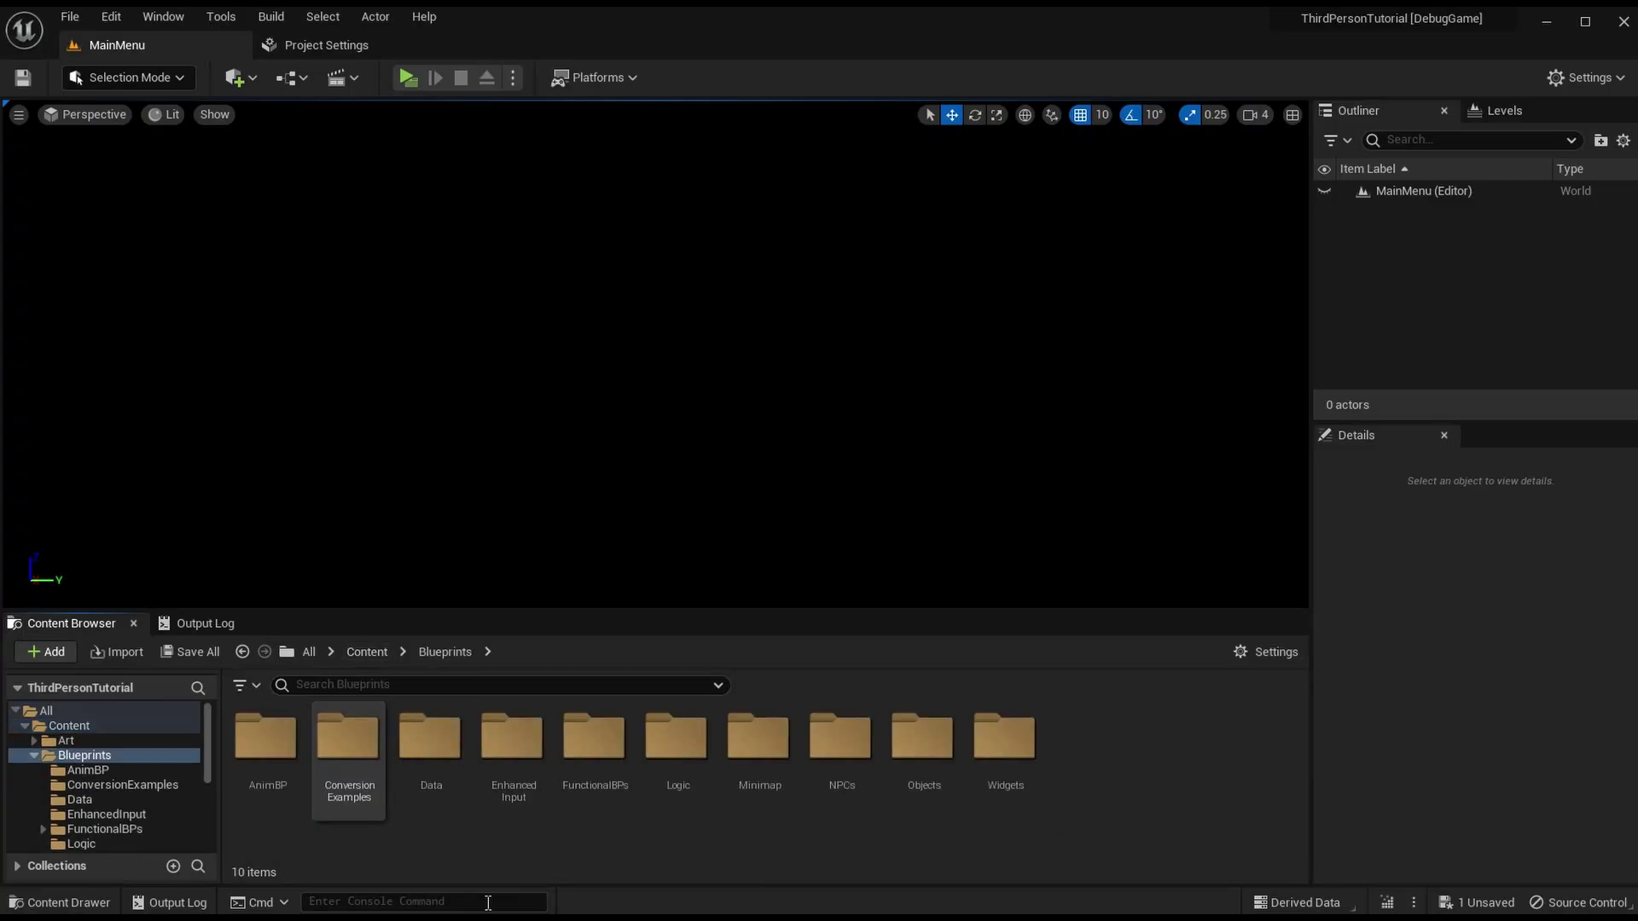
{"action": "double_click", "coordinate": [512, 738]}
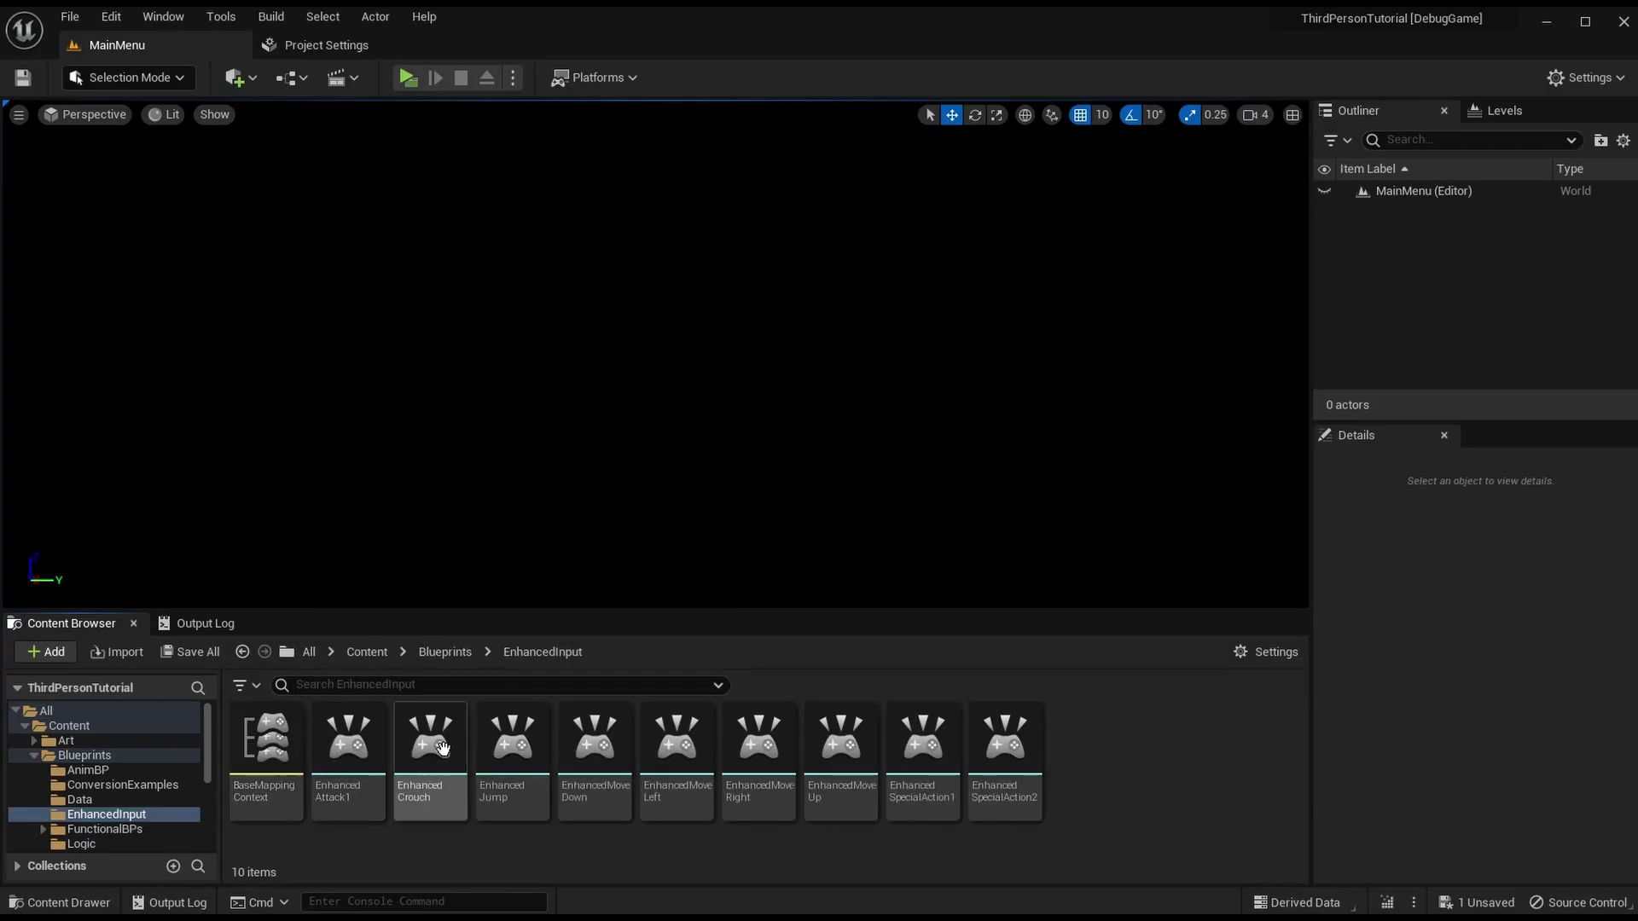
{"action": "left_click", "coordinate": [444, 653]}
{"action": "left_click", "coordinate": [366, 651]}
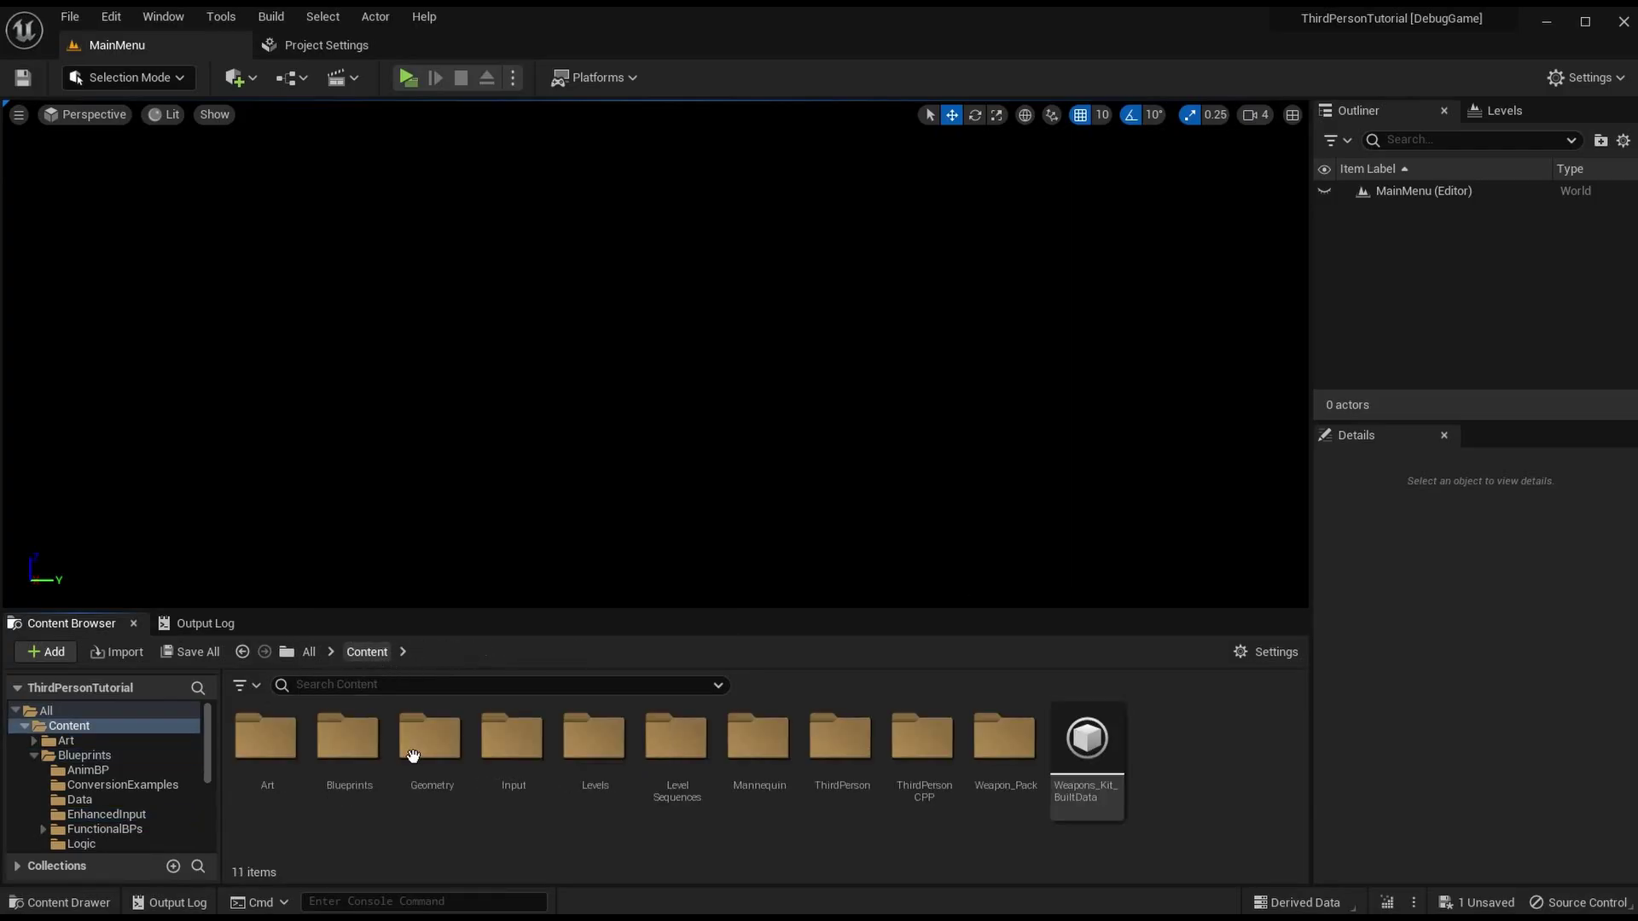
Step: Open BaseMappingContext from the Input folder, save it and close its editor
{"action": "double_click", "coordinate": [520, 759]}
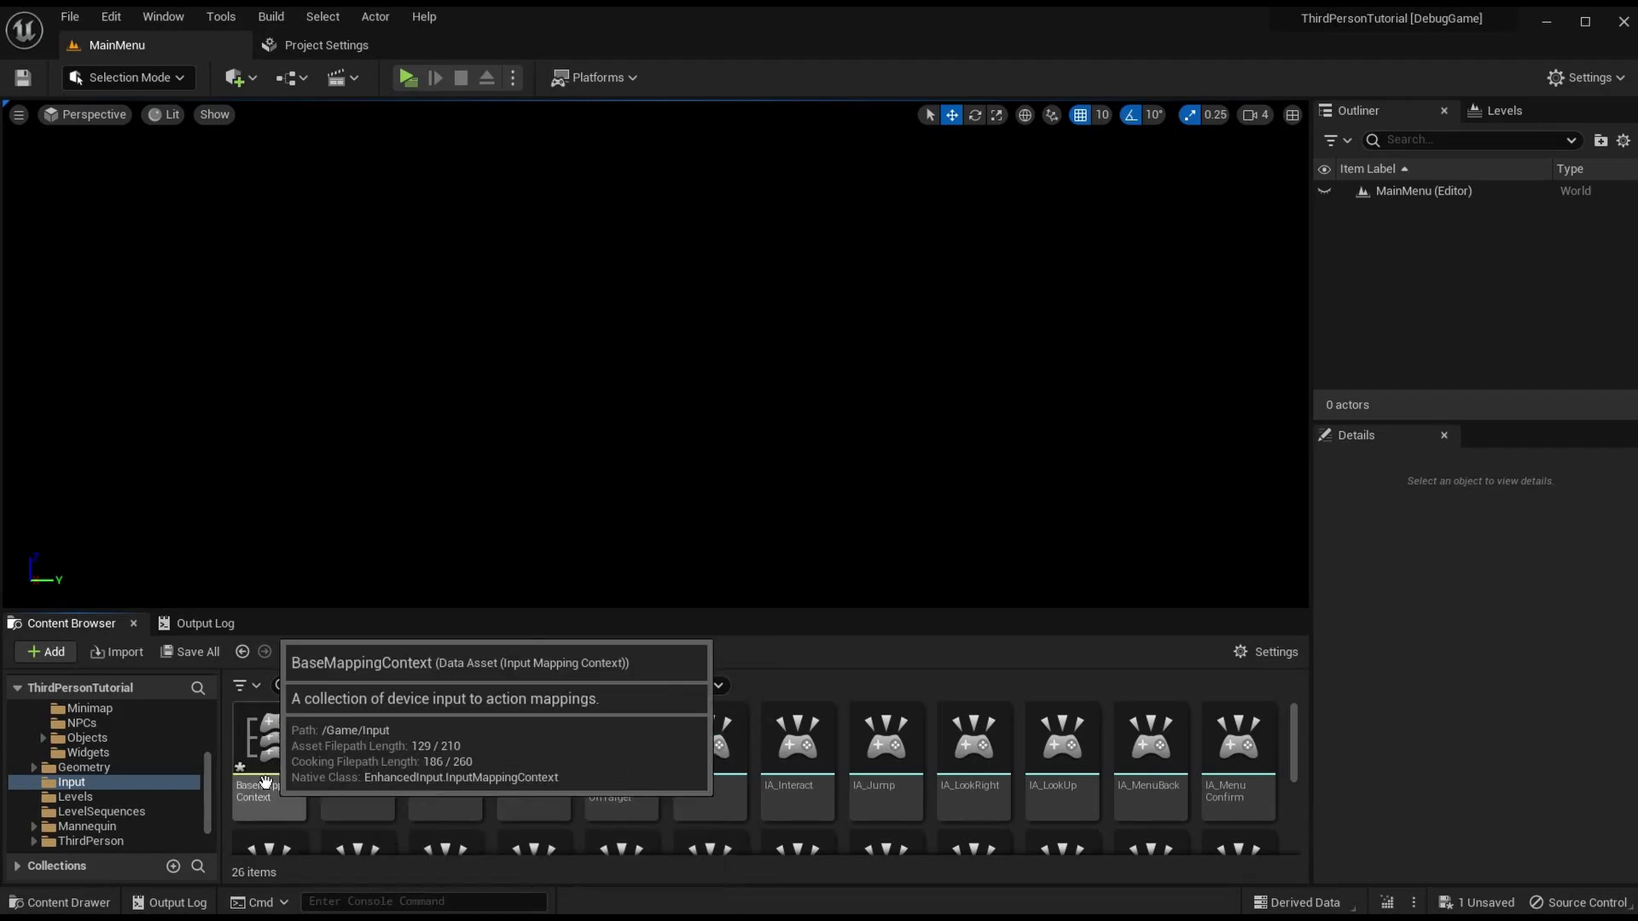
{"action": "double_click", "coordinate": [272, 742]}
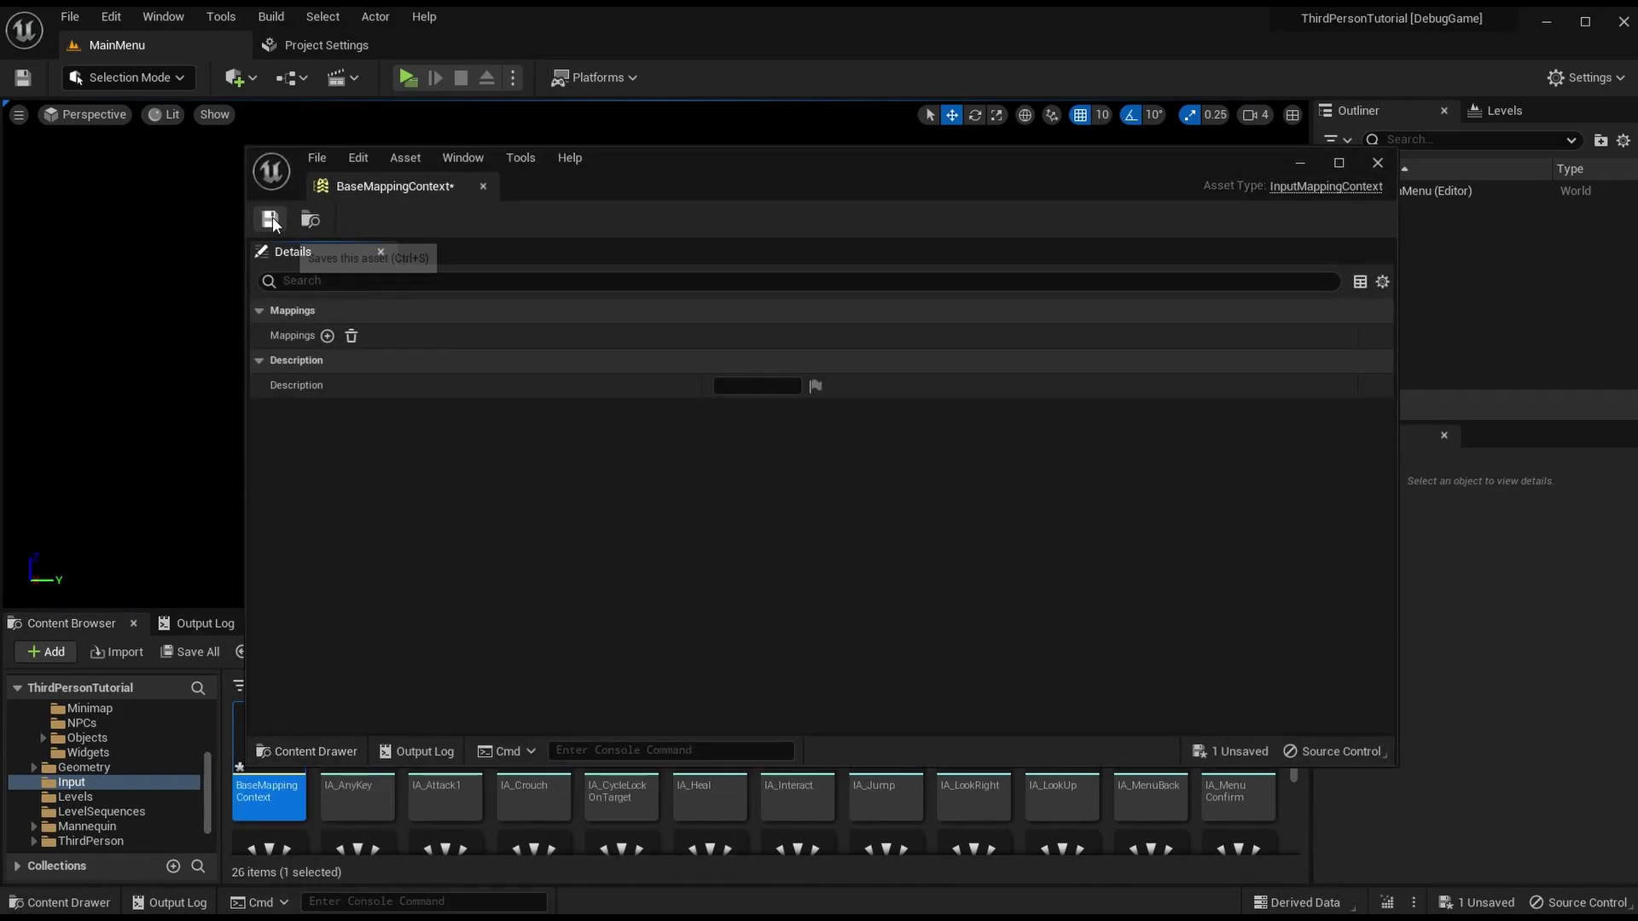
{"action": "key", "text": "ctrl+w"}
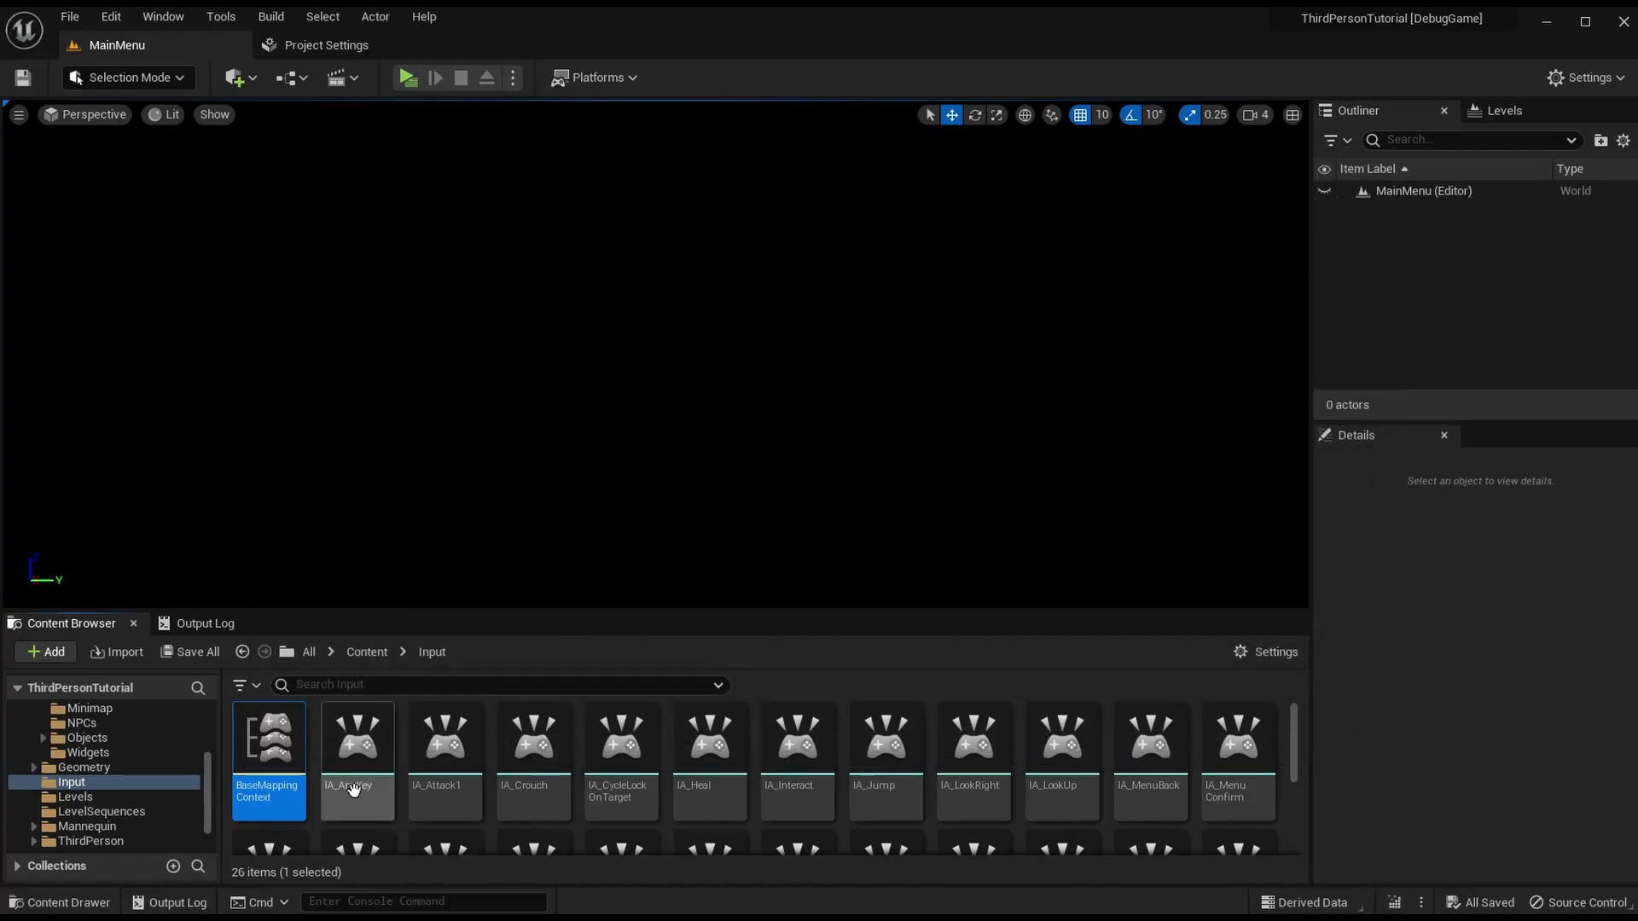
Step: Rename the BaseMappingContext asset in the Blueprints/EnhancedInput folder as BPOIB_BaseMappingContext
{"action": "left_click", "coordinate": [365, 654]}
{"action": "double_click", "coordinate": [380, 772]}
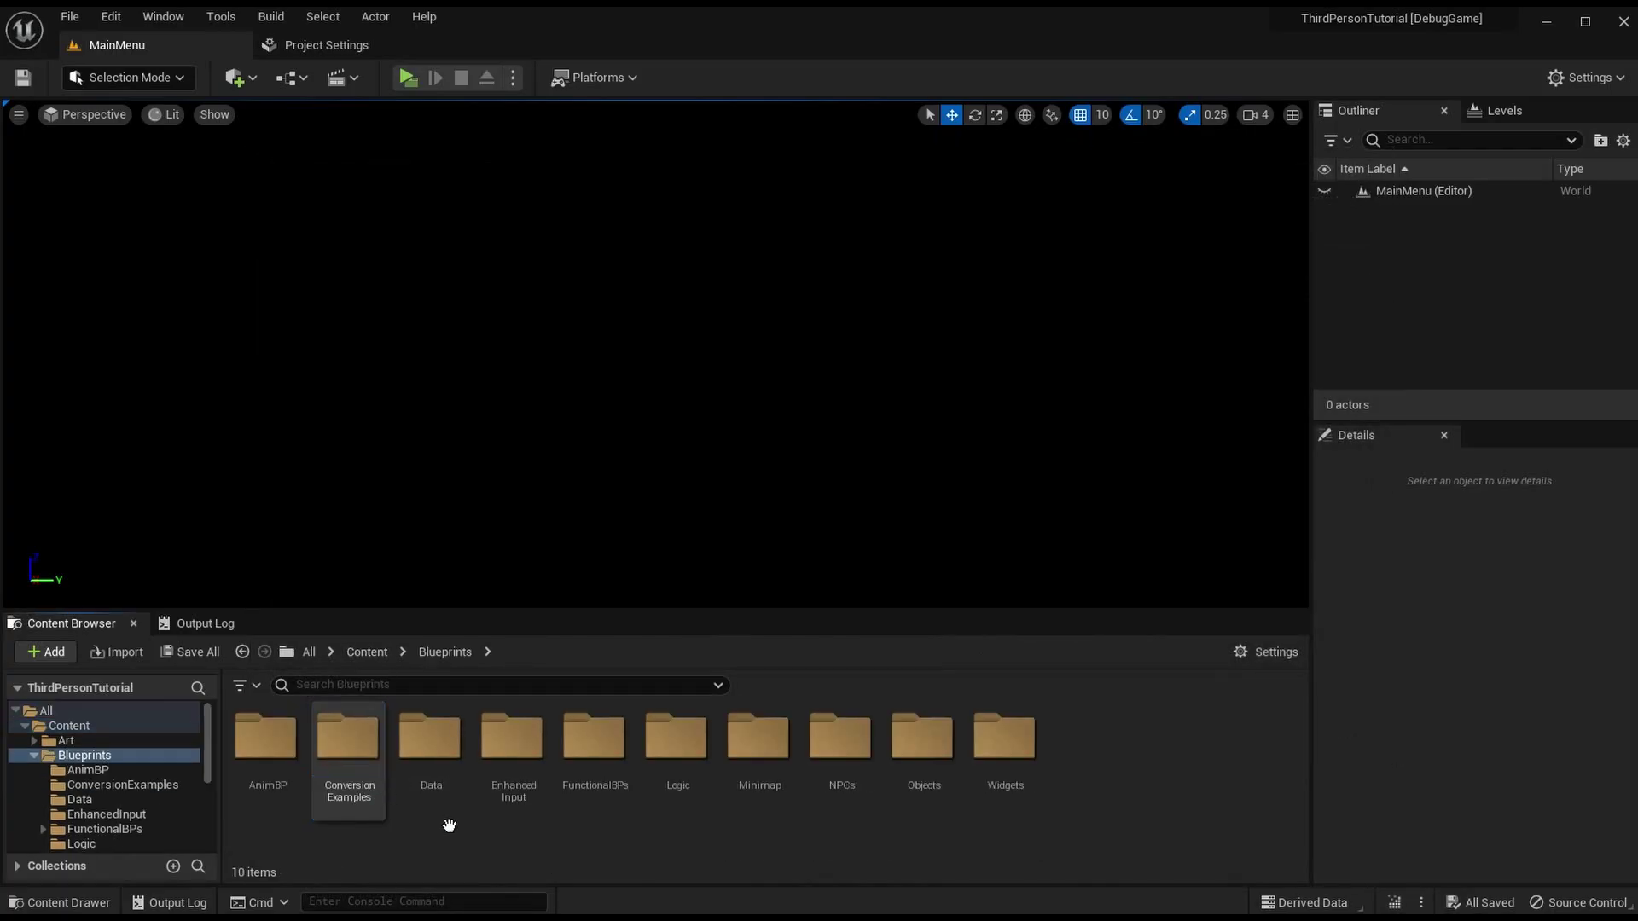
{"action": "double_click", "coordinate": [522, 749]}
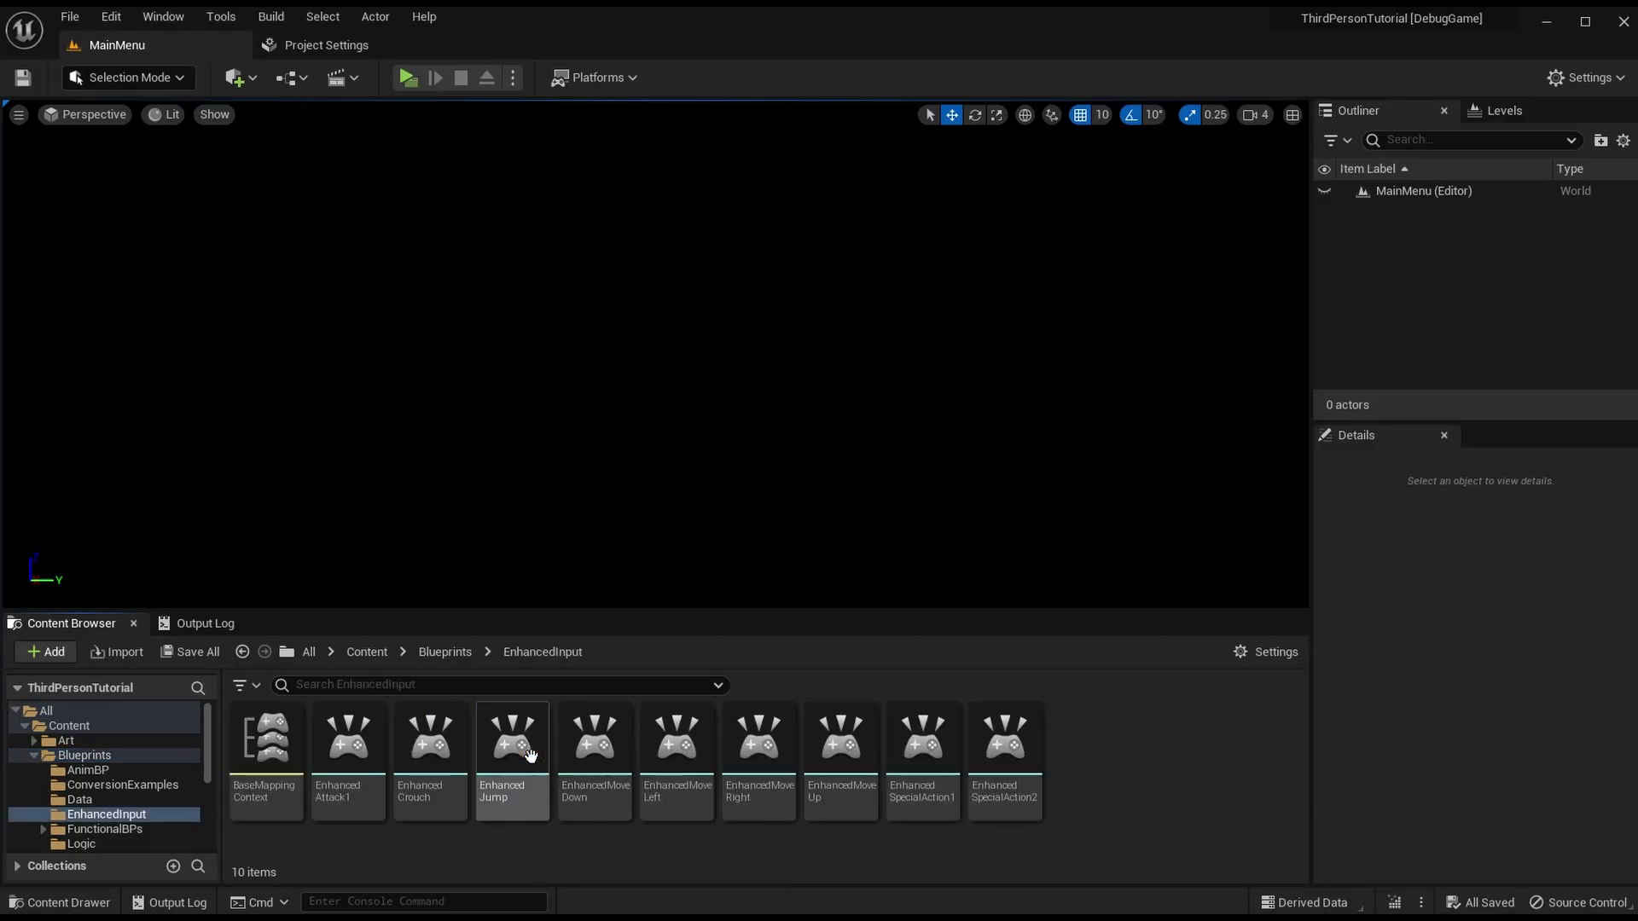
{"action": "right_click", "coordinate": [279, 762]}
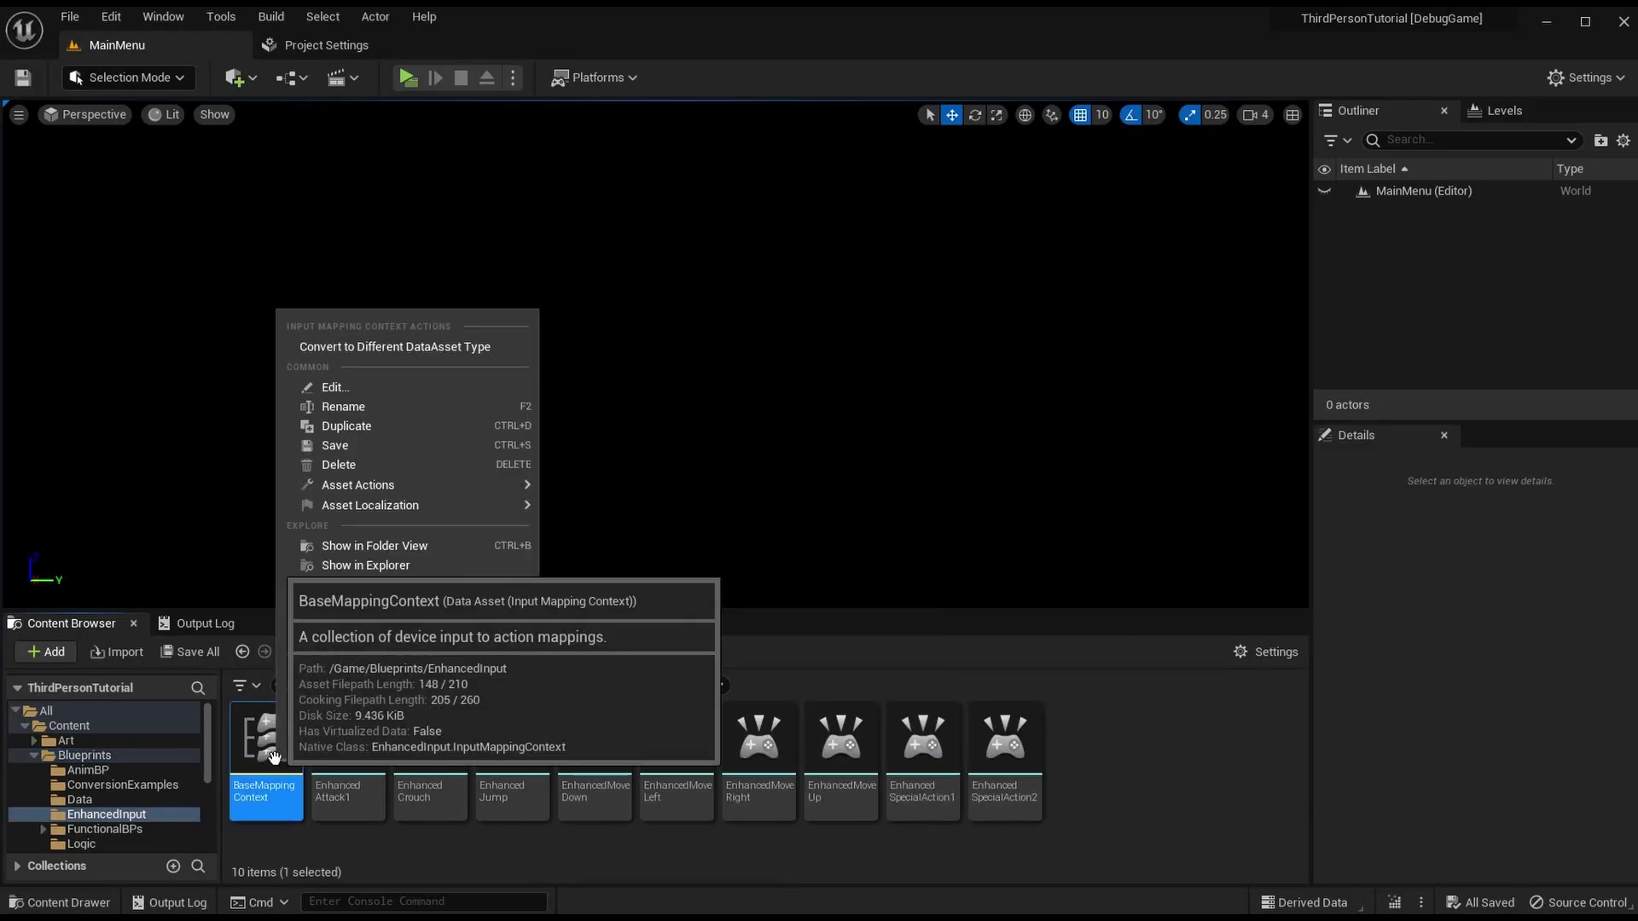
{"action": "left_click", "coordinate": [427, 406]}
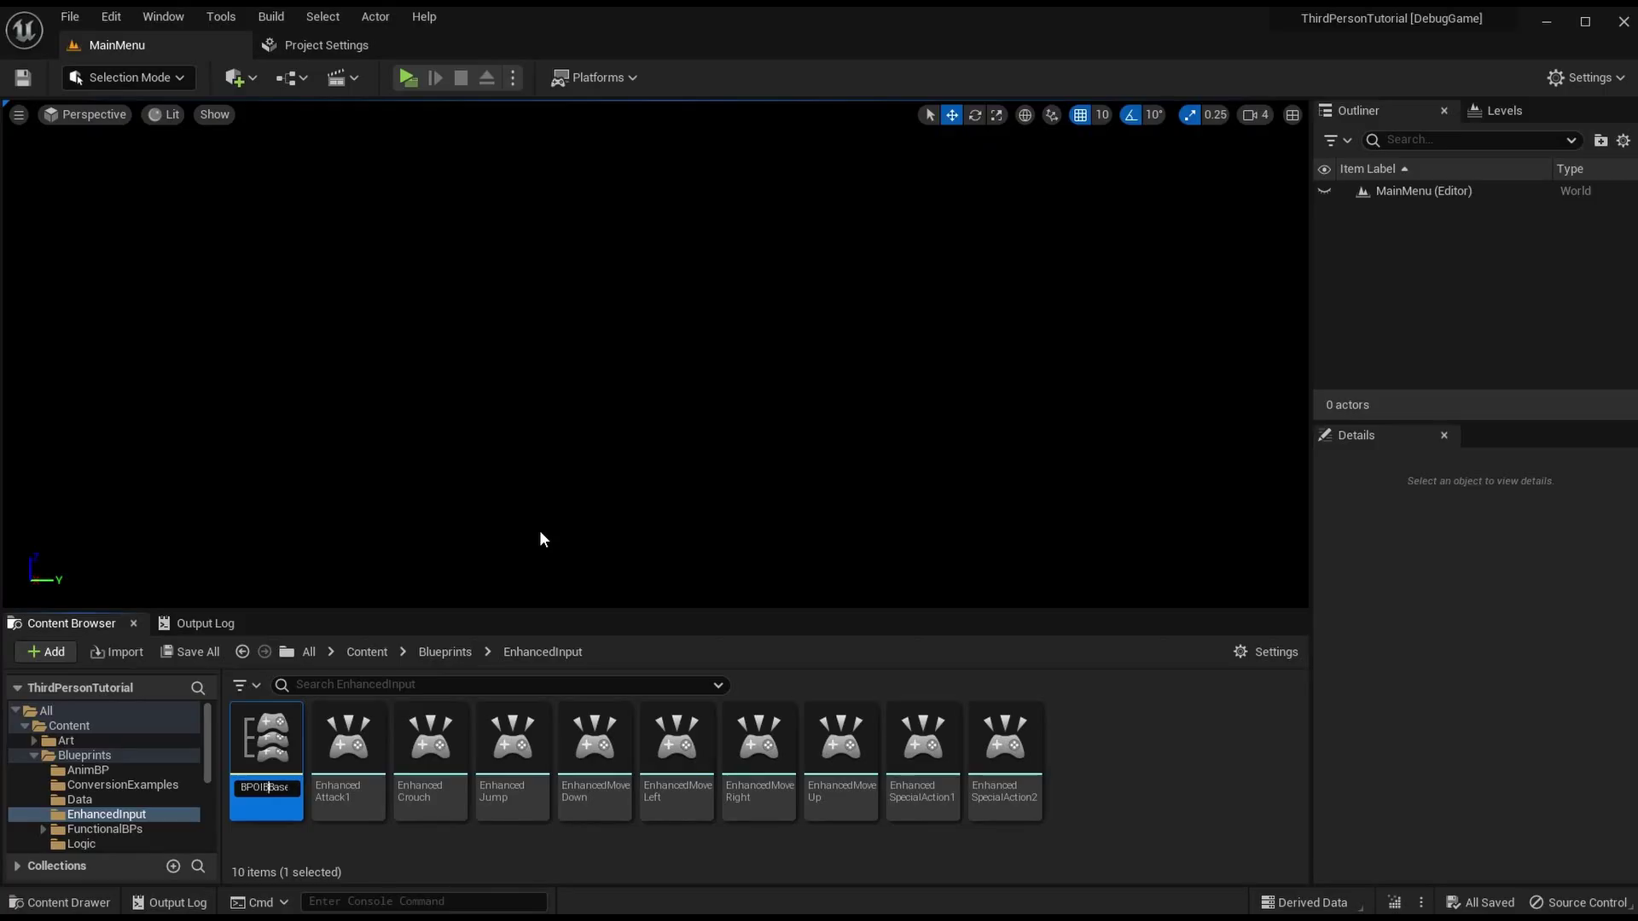
{"action": "key", "text": "Return"}
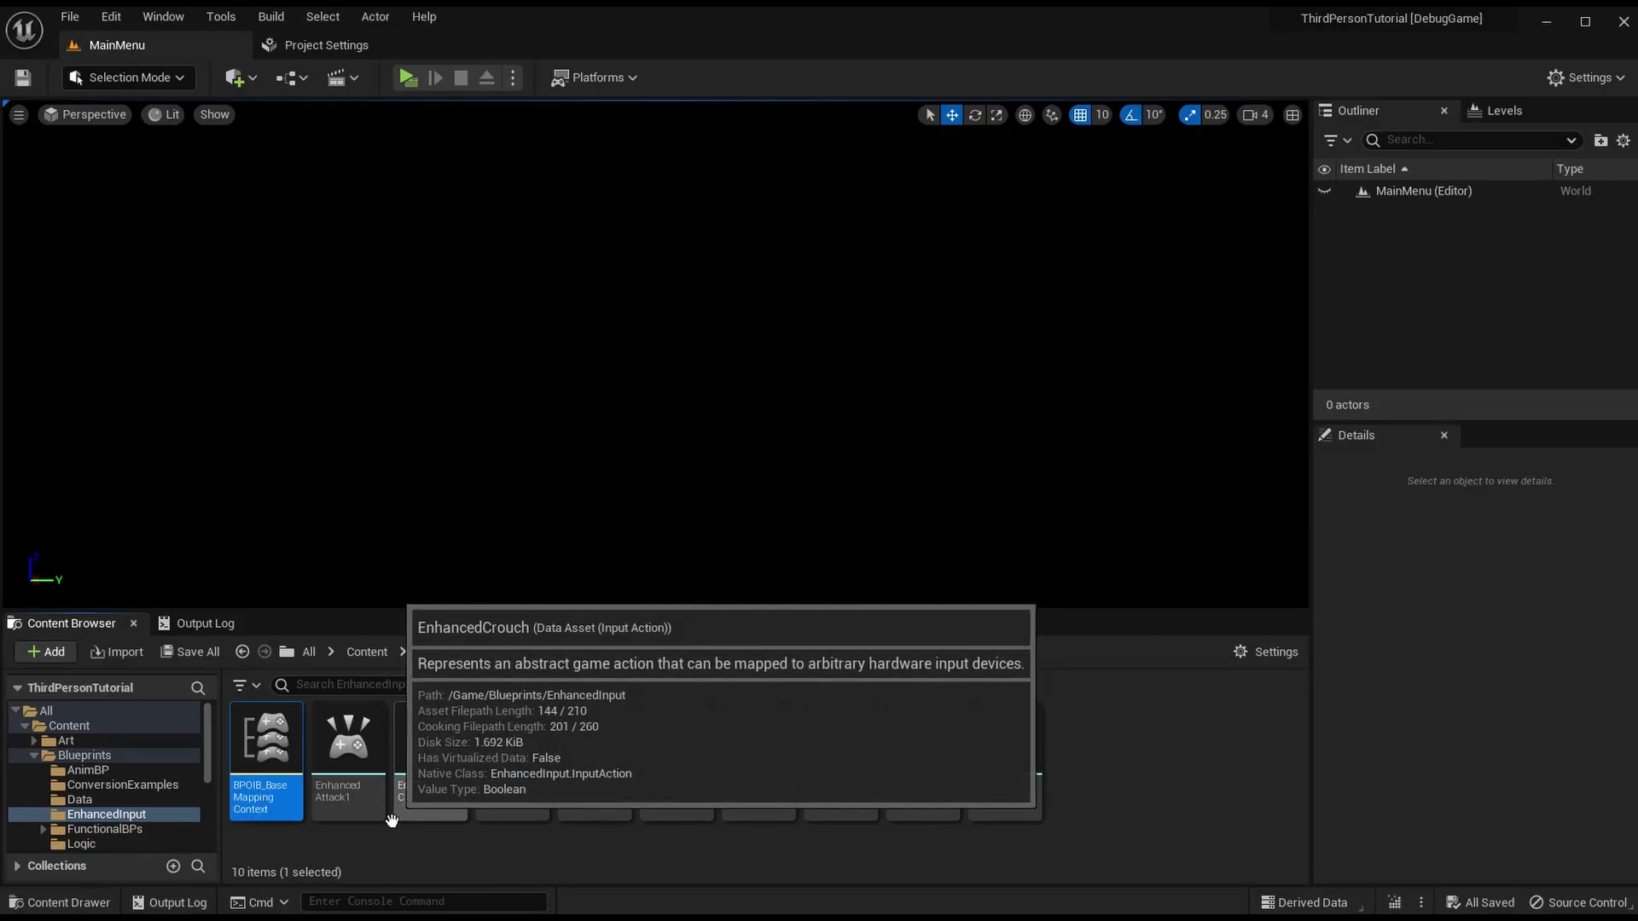
{"action": "left_click", "coordinate": [392, 846]}
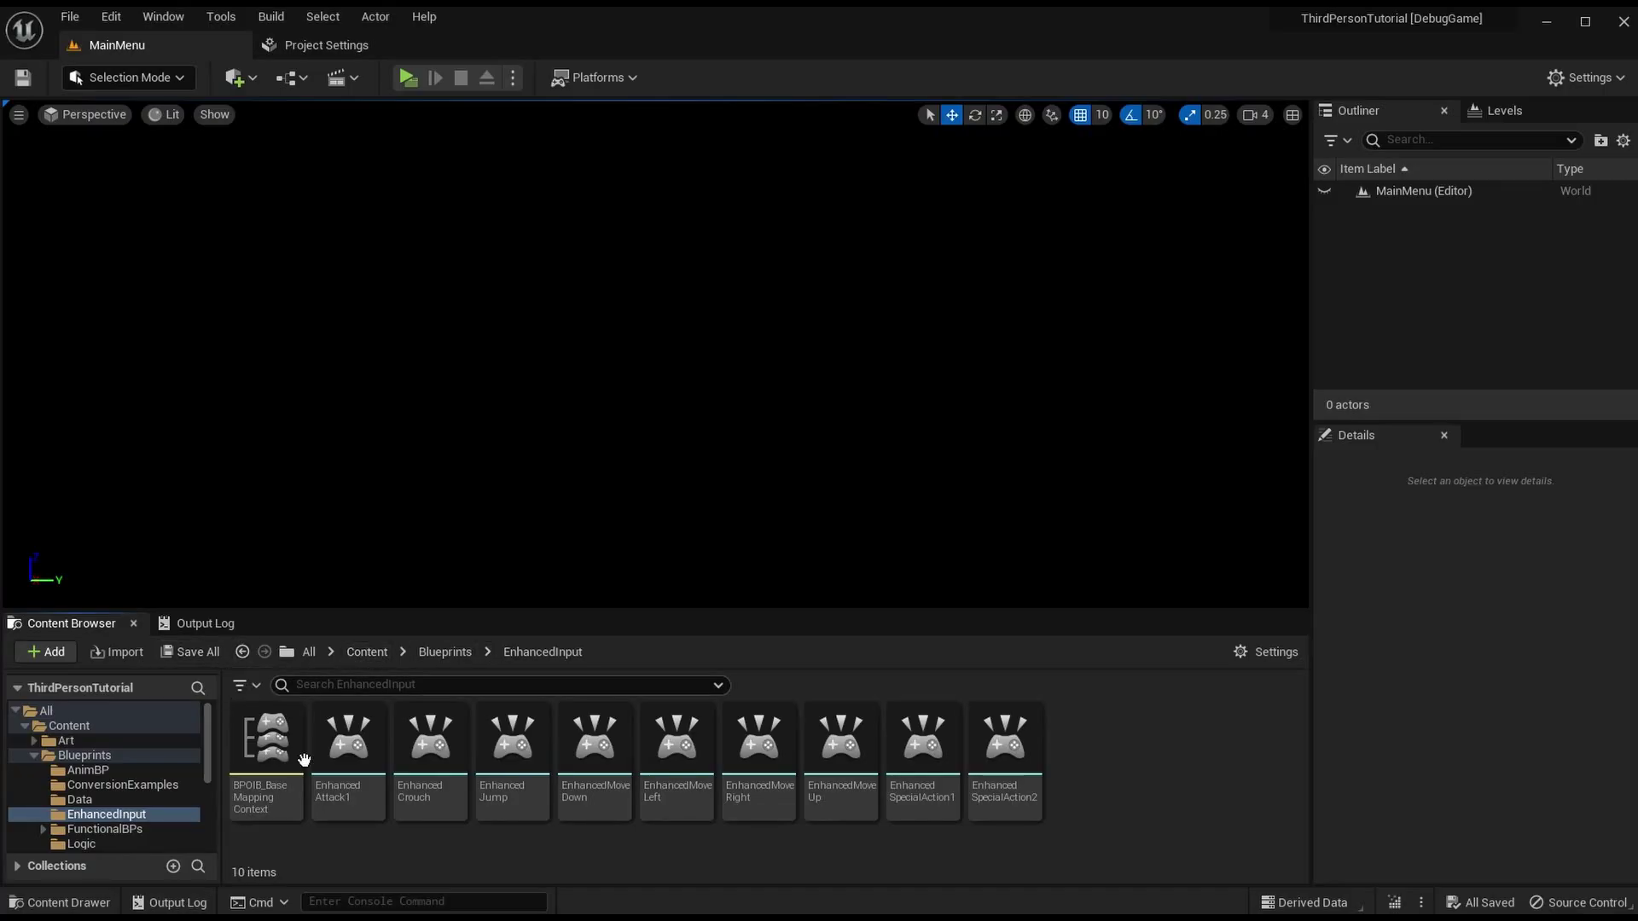
Step: Open BaseMappingContext from the Input folder and dock its editor beside the Project Settings in the main window
{"action": "left_click", "coordinate": [366, 653]}
{"action": "double_click", "coordinate": [512, 736]}
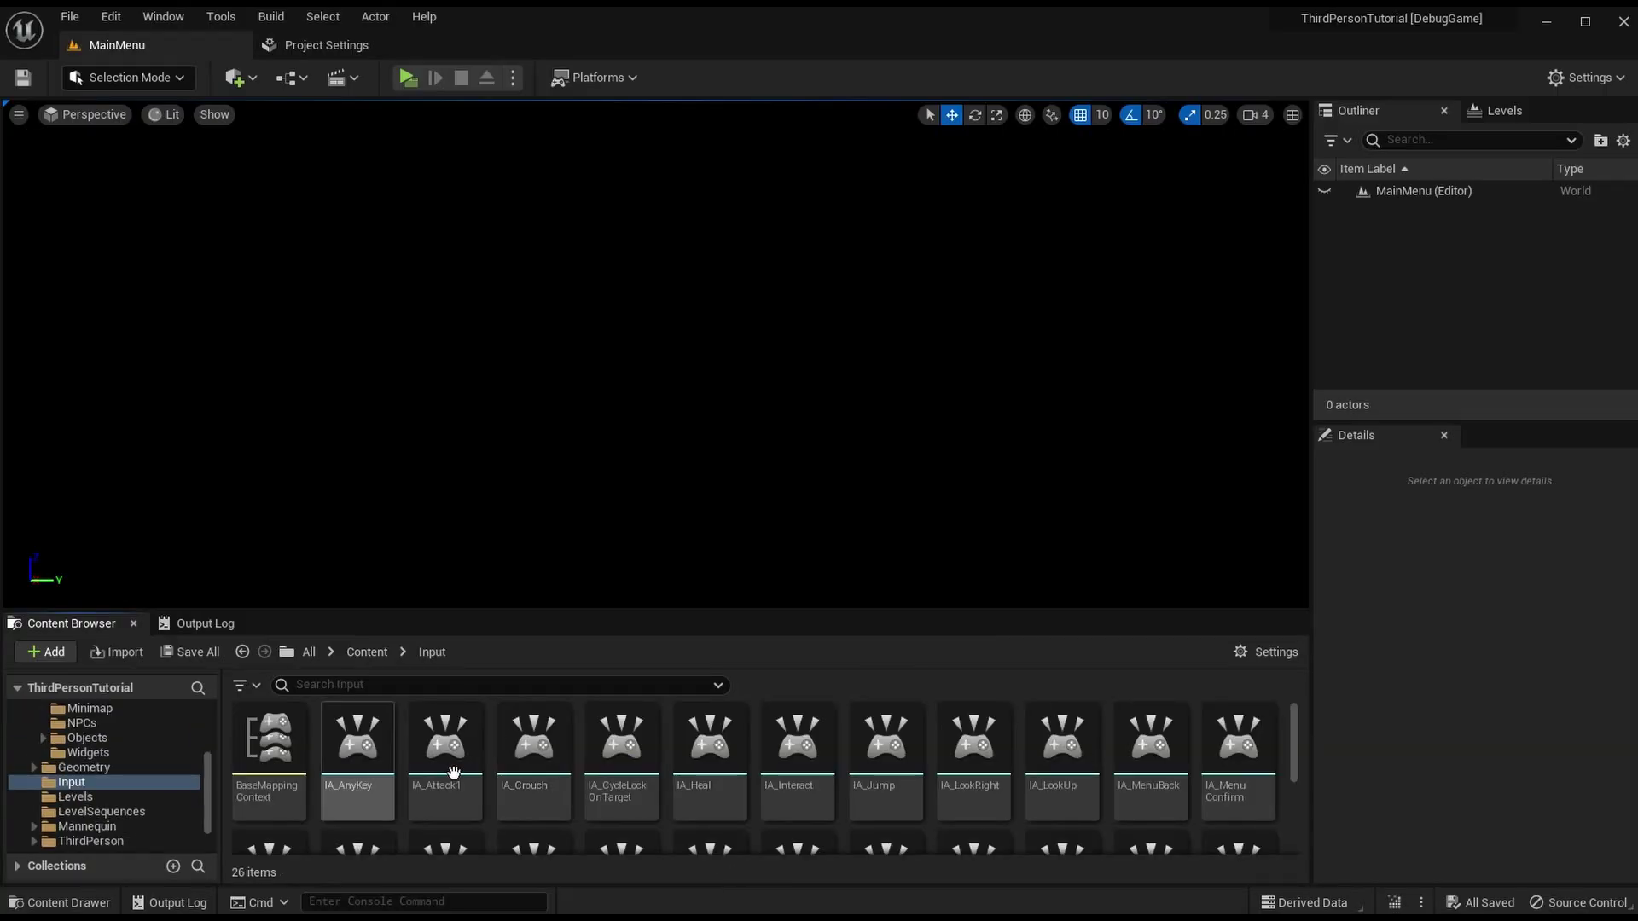
{"action": "left_click", "coordinate": [286, 735]}
{"action": "double_click", "coordinate": [286, 736]}
{"action": "left_click_drag", "start_coordinate": [361, 183], "coordinate": [453, 42]}
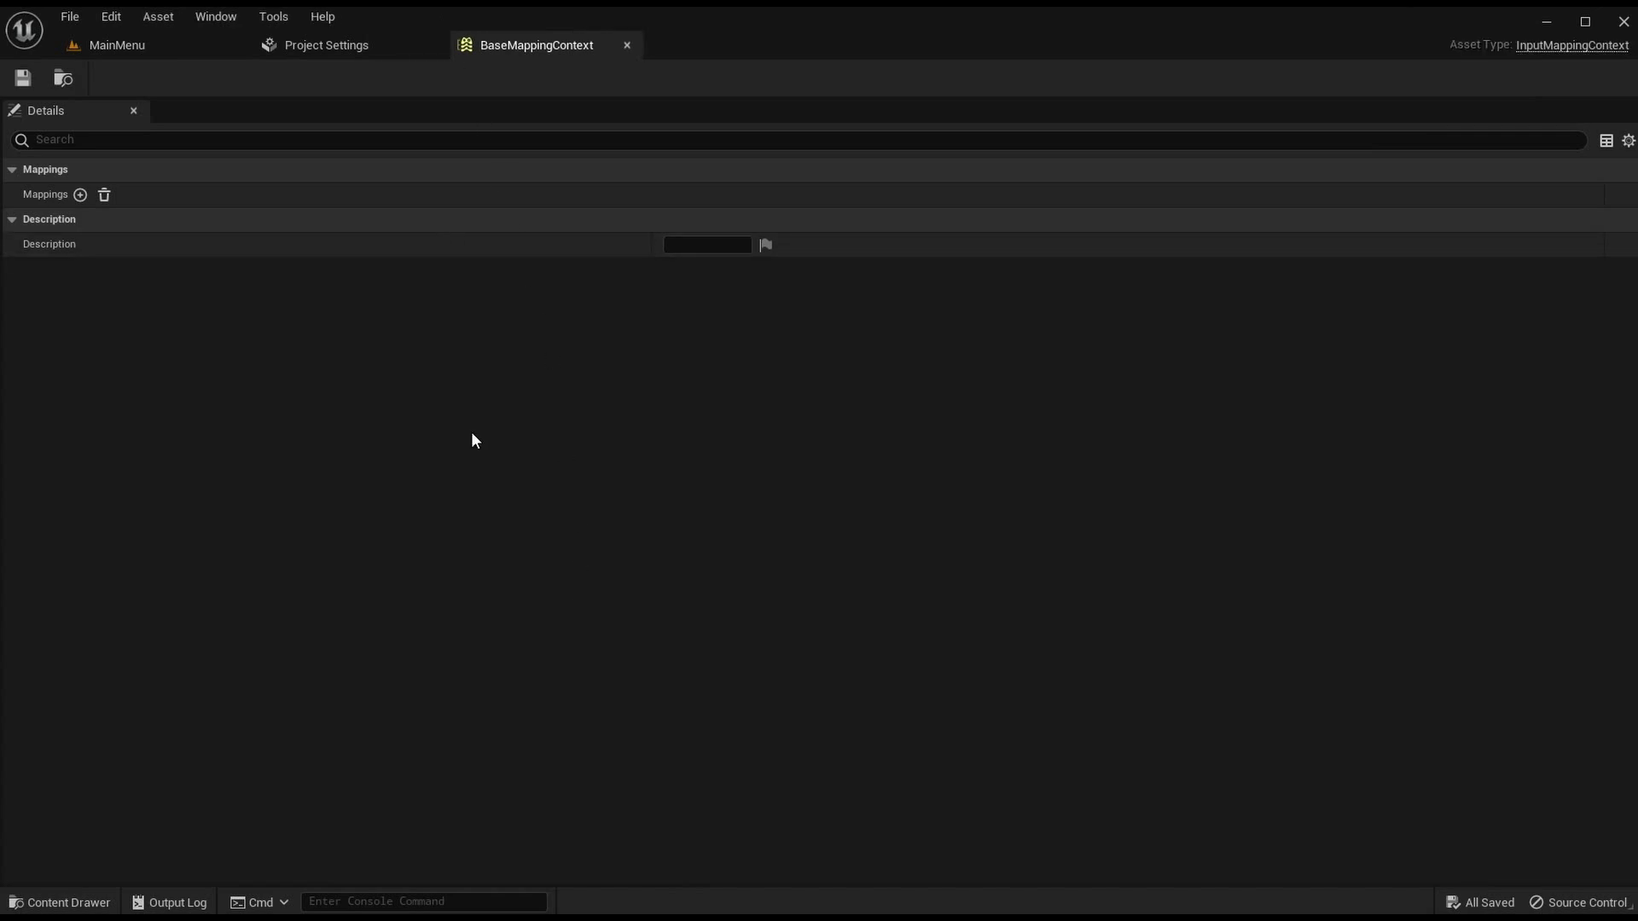
Step: Set the mapping context's description to "The base/default Input Mapping Context for gameplay."
{"action": "left_click", "coordinate": [704, 247]}
{"action": "type", "text": "The base/default"}
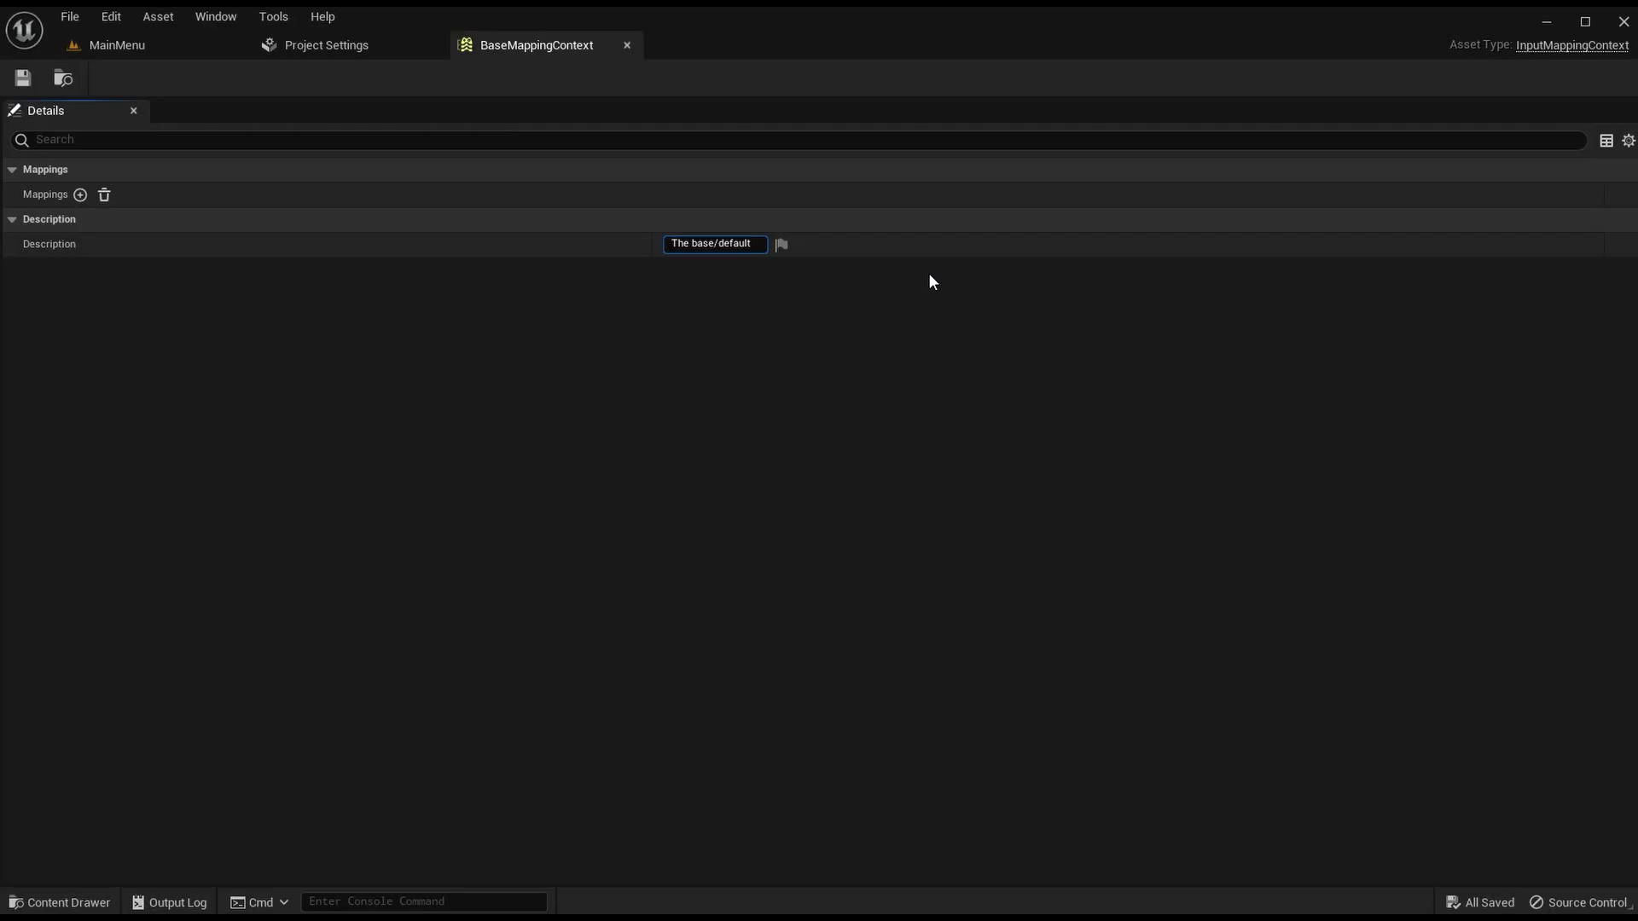
{"action": "type", "text": " Input Mapping Cont"}
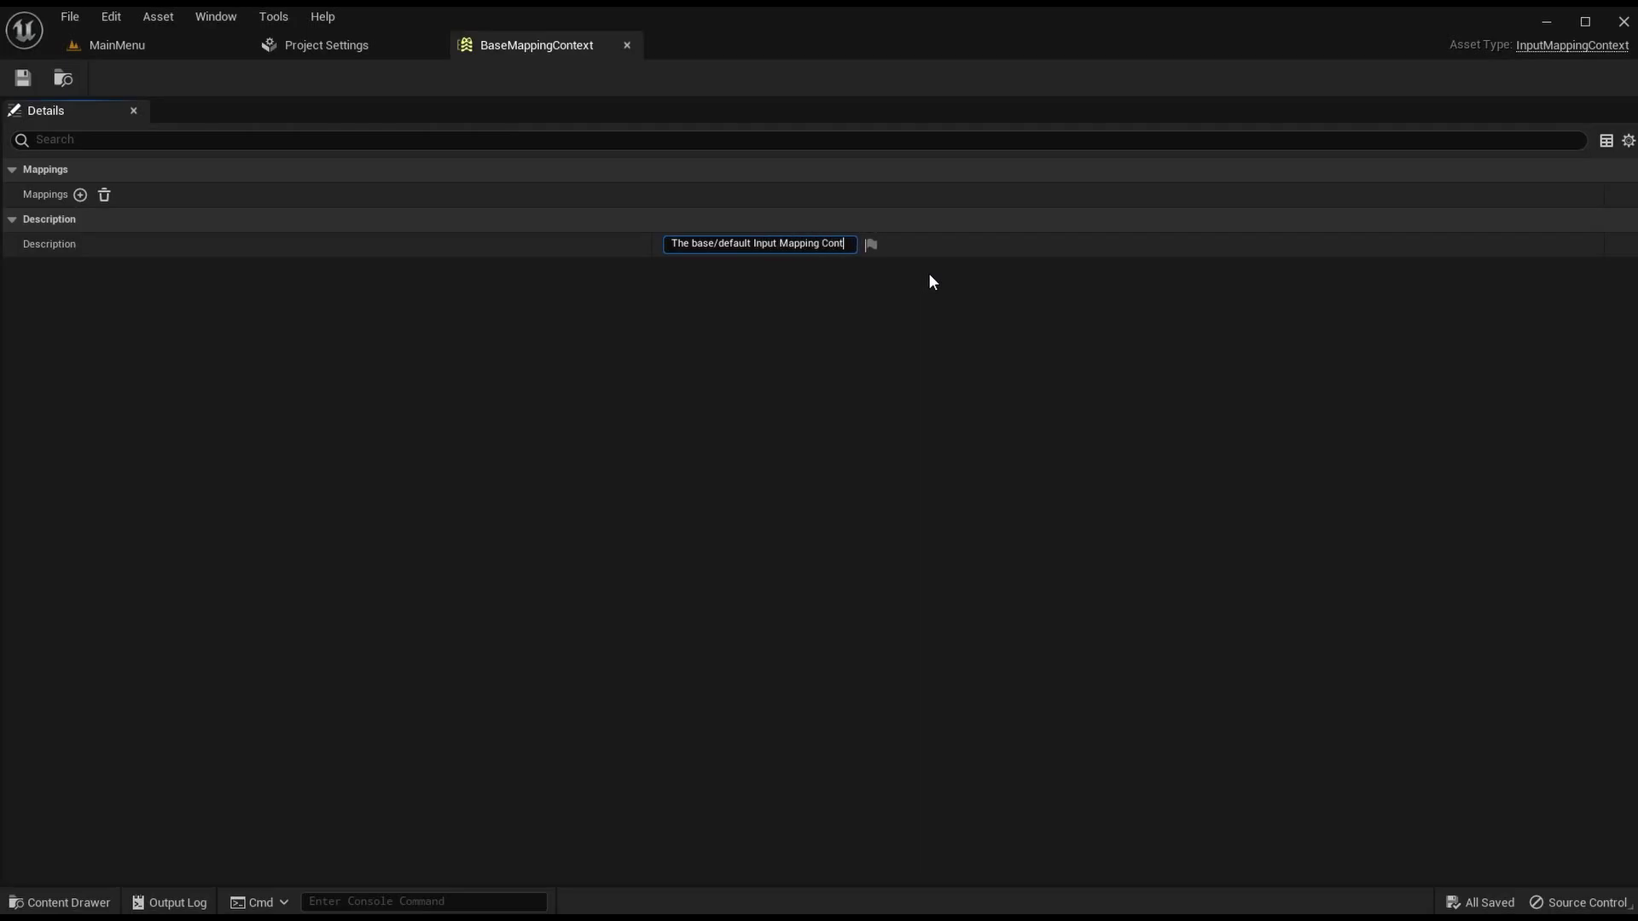
{"action": "type", "text": "ext for gameplay."}
{"action": "key", "text": "Return"}
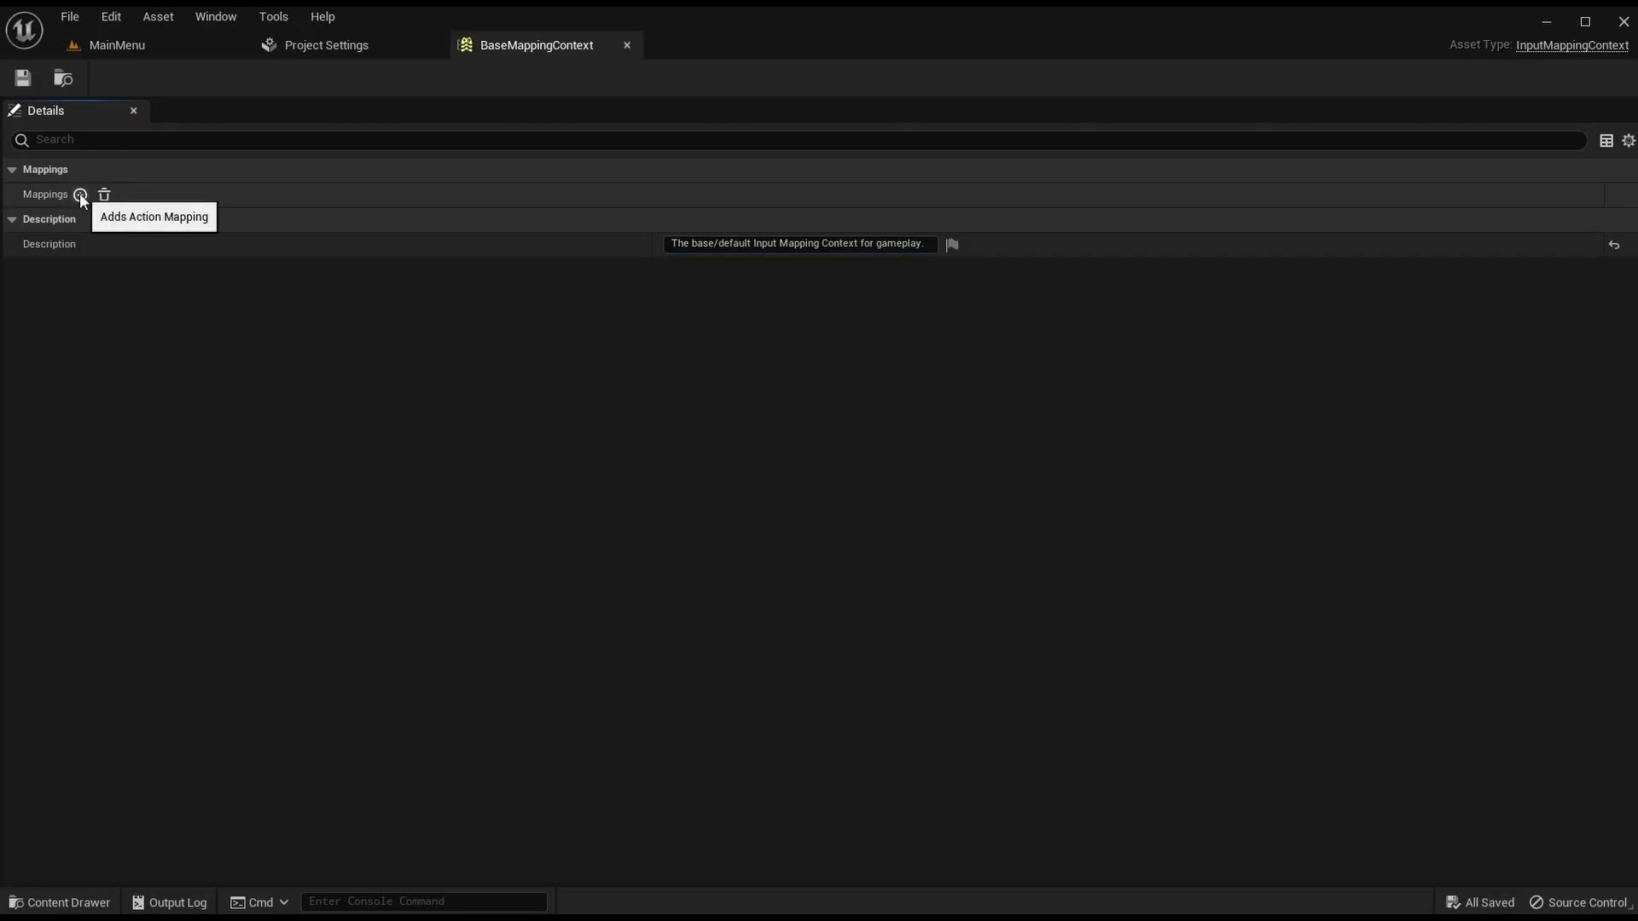
Step: Add a first action mapping to BaseMappingContext and assign it the IA_AnyKey input action
{"action": "left_click", "coordinate": [80, 194]}
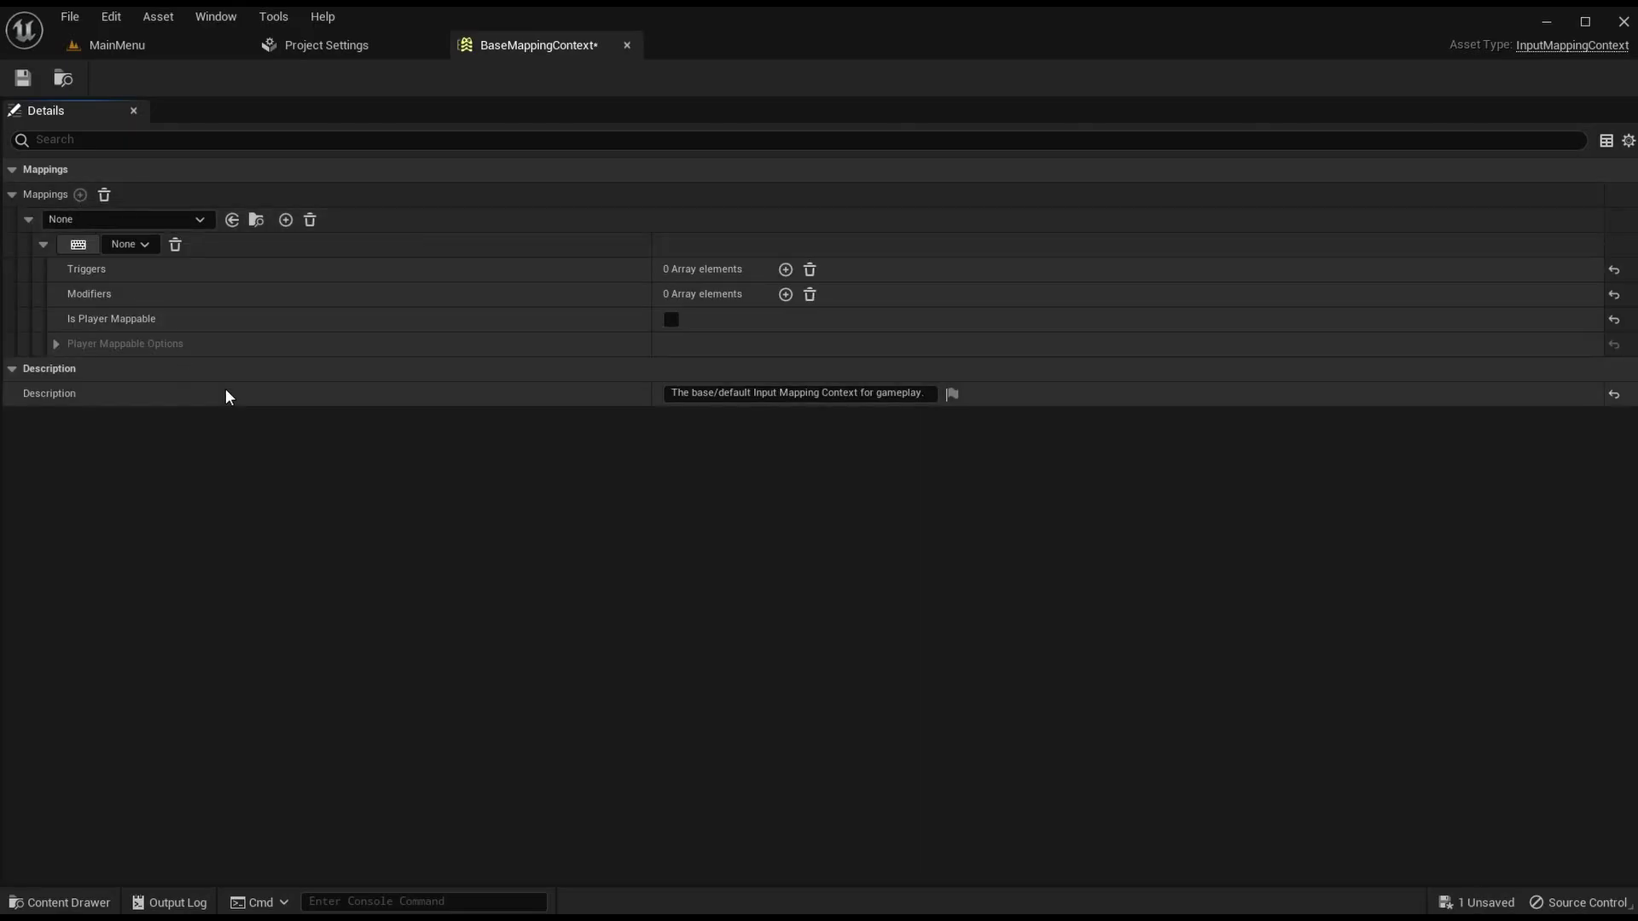
{"action": "left_click", "coordinate": [30, 223]}
{"action": "left_click", "coordinate": [140, 219]}
{"action": "scroll", "coordinate": [247, 458], "scroll_direction": "down", "scroll_amount": 2}
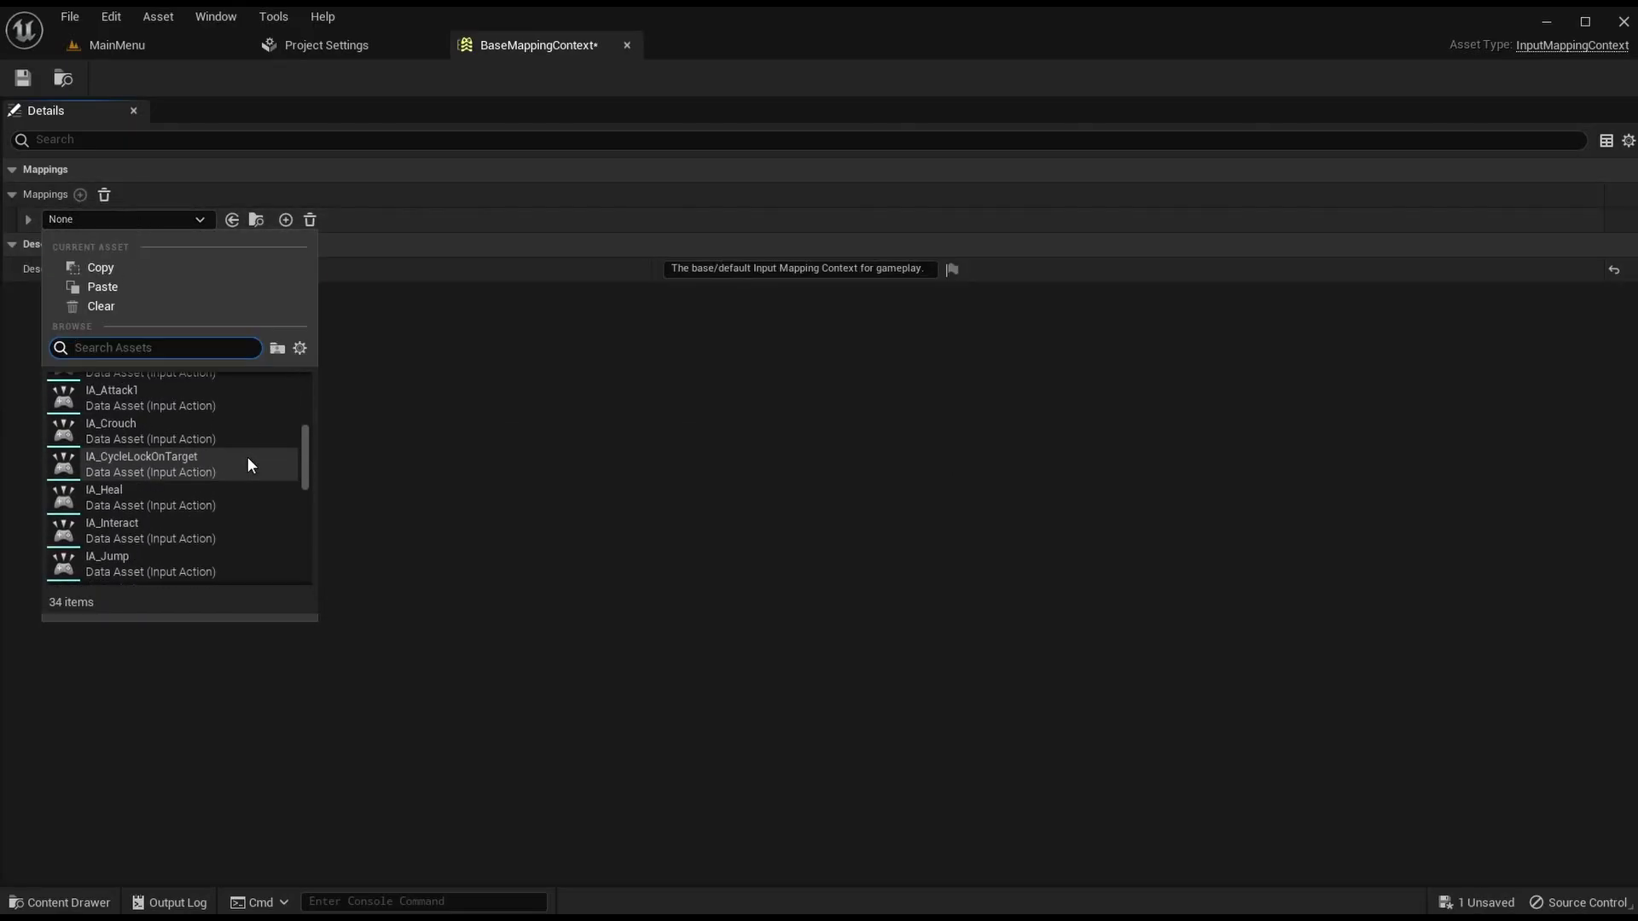
{"action": "scroll", "coordinate": [247, 453], "scroll_direction": "up", "scroll_amount": 5}
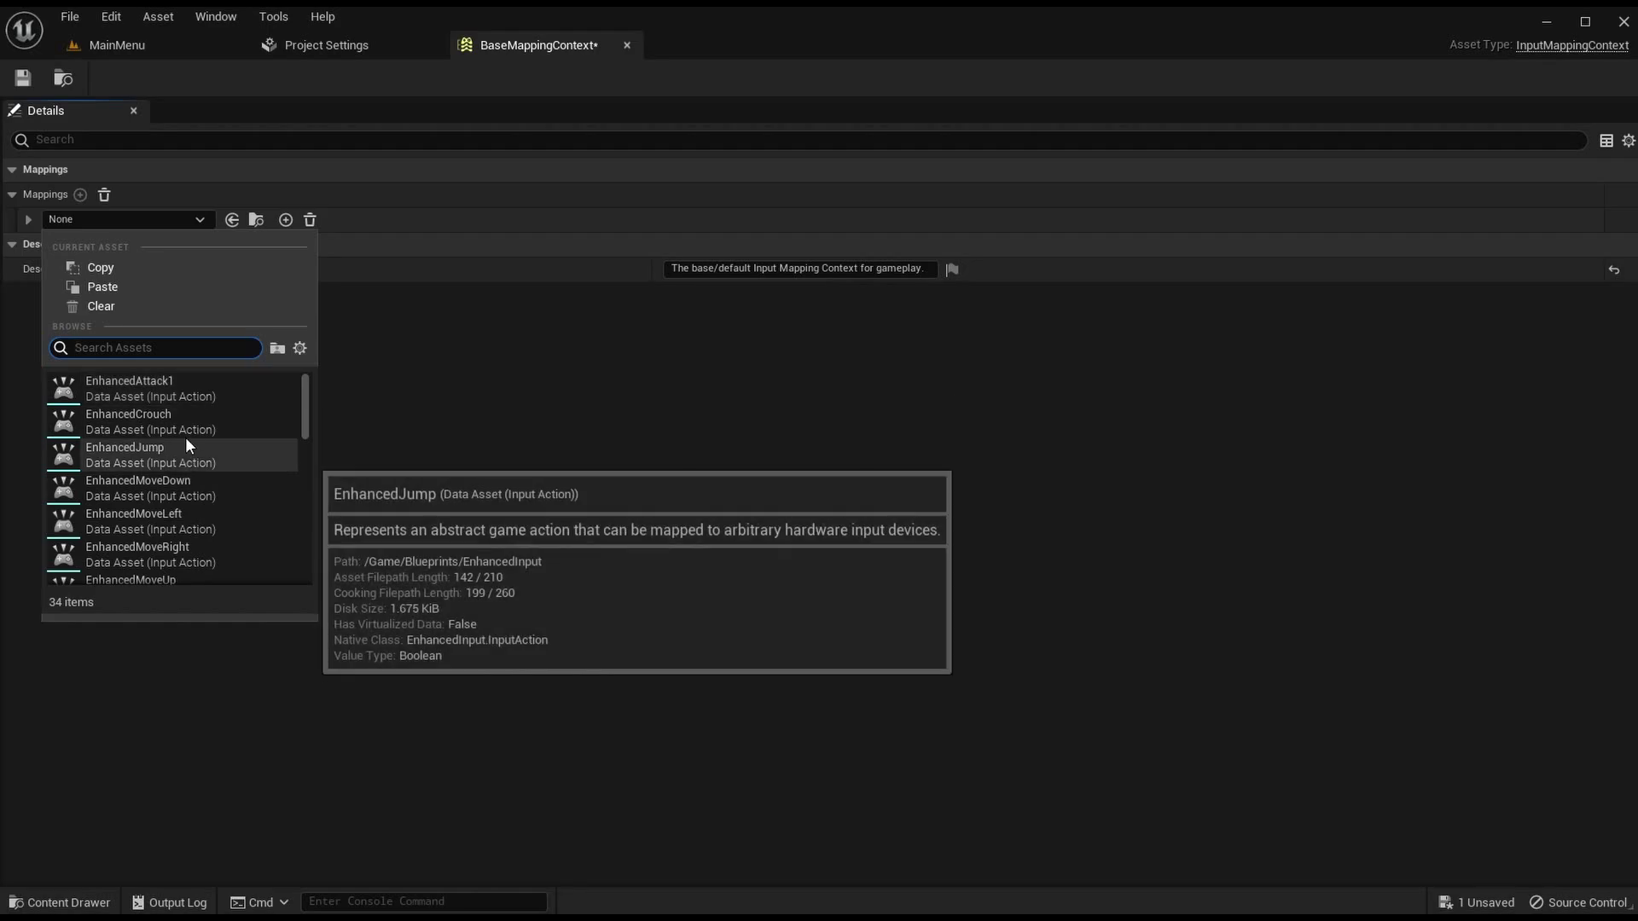
{"action": "scroll", "coordinate": [189, 441], "scroll_direction": "down", "scroll_amount": 3}
{"action": "scroll", "coordinate": [235, 486], "scroll_direction": "down", "scroll_amount": 5}
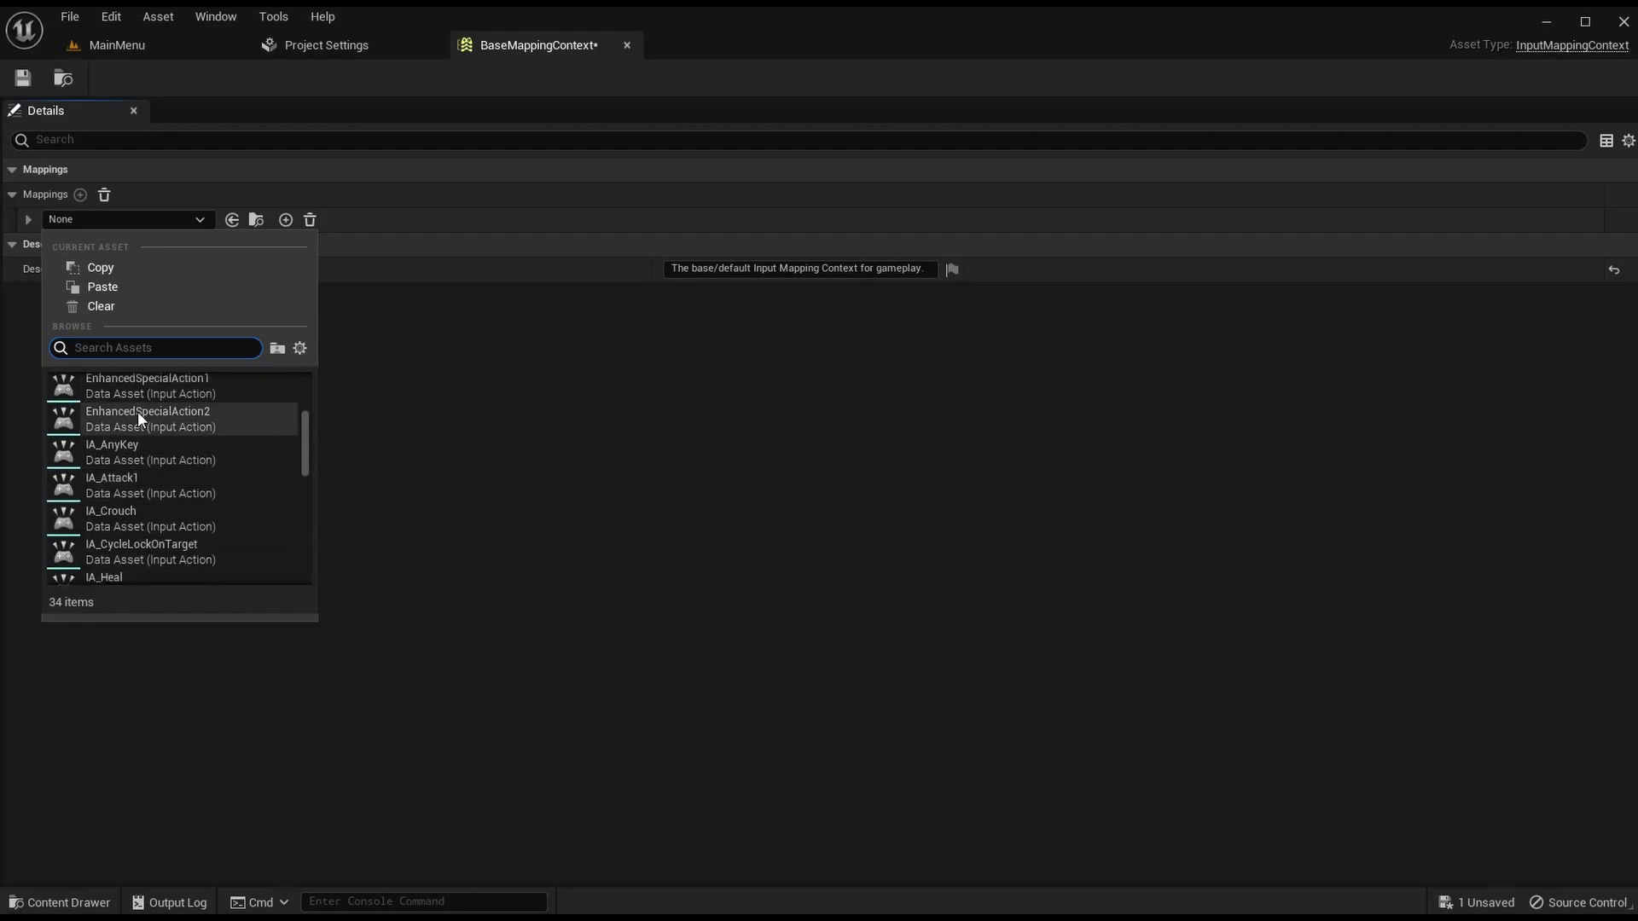
{"action": "left_click", "coordinate": [136, 452]}
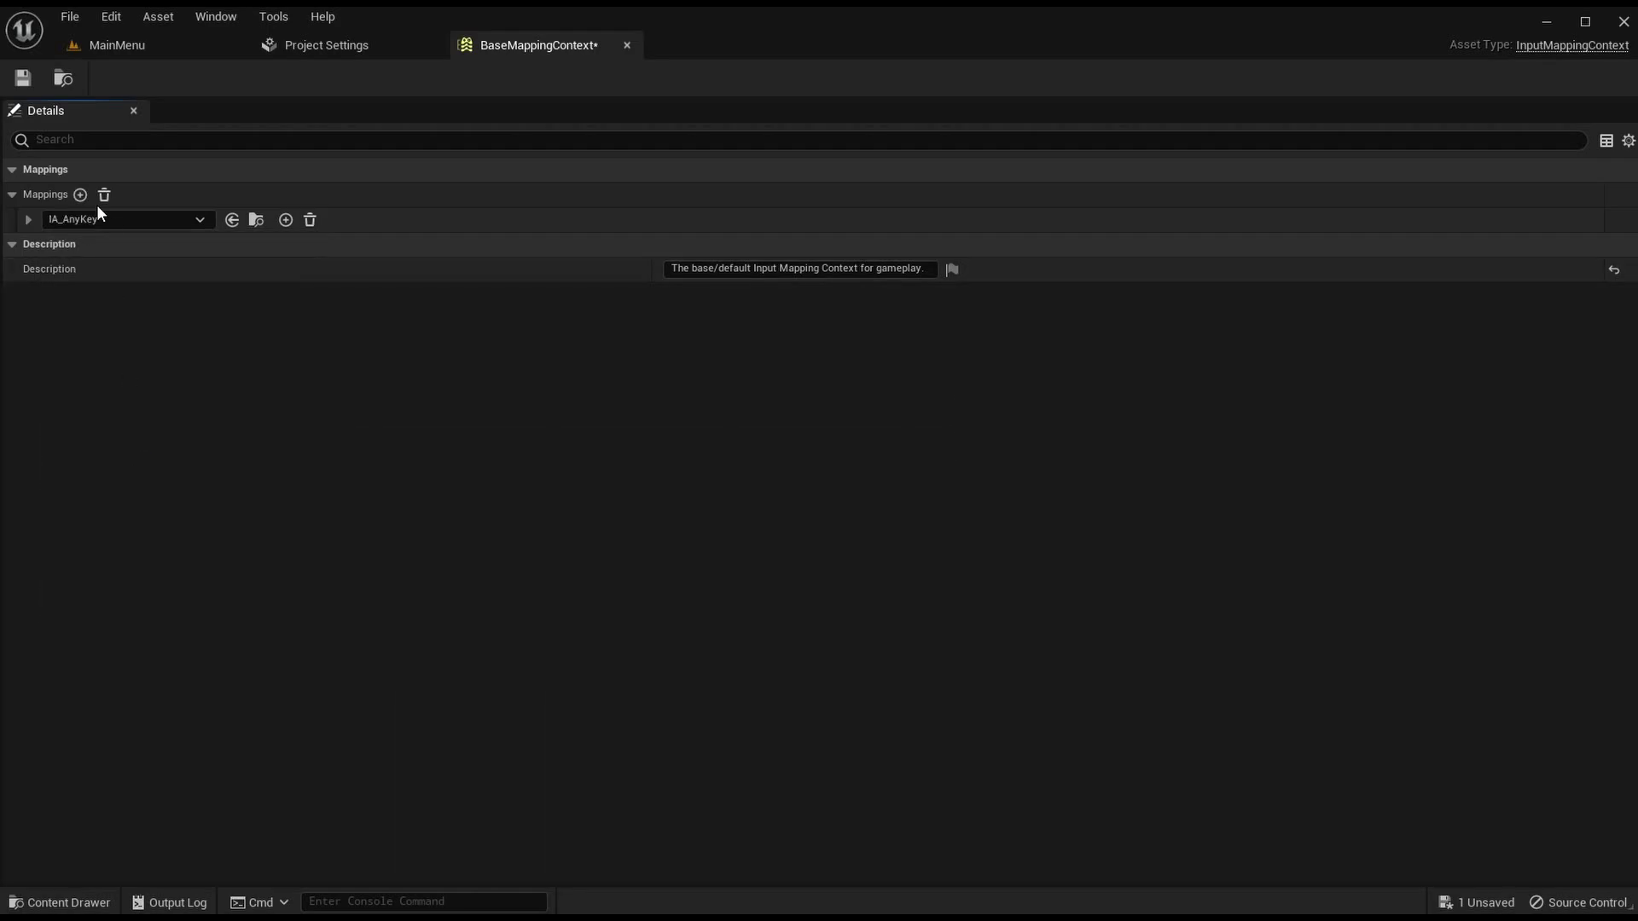
Step: Add action mappings for IA_Attack1 and IA_Crouch
{"action": "left_click", "coordinate": [80, 194]}
{"action": "left_click", "coordinate": [96, 245]}
{"action": "scroll", "coordinate": [153, 479], "scroll_direction": "down", "scroll_amount": 5}
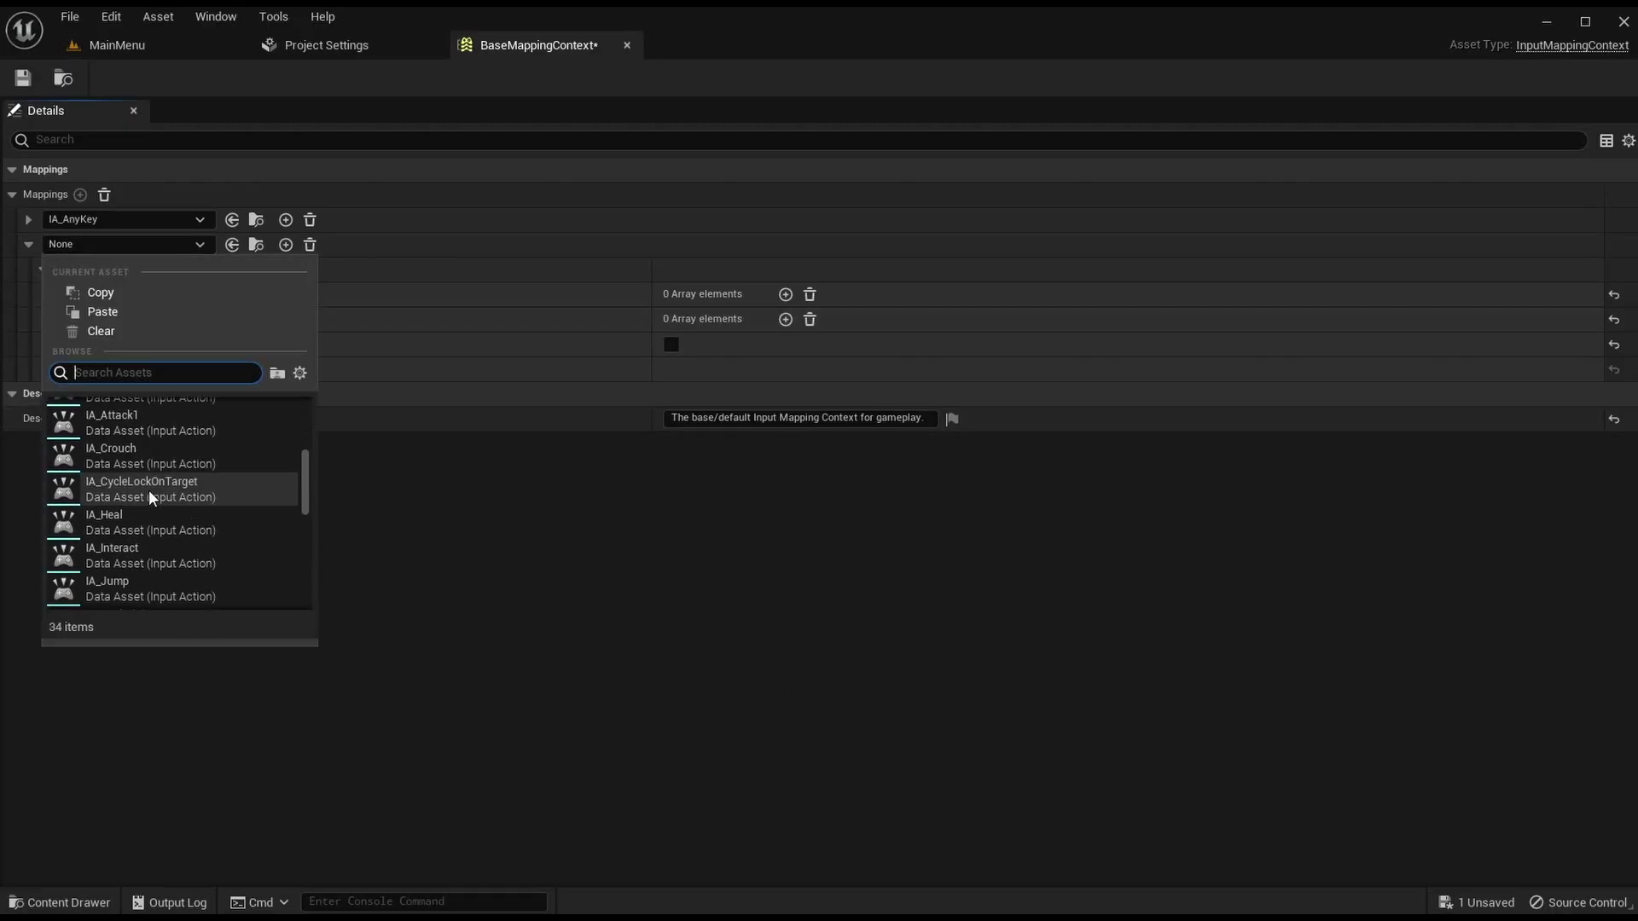
{"action": "left_click", "coordinate": [170, 465]}
{"action": "left_click", "coordinate": [80, 194]}
{"action": "left_click", "coordinate": [75, 266]}
{"action": "left_click", "coordinate": [159, 495]}
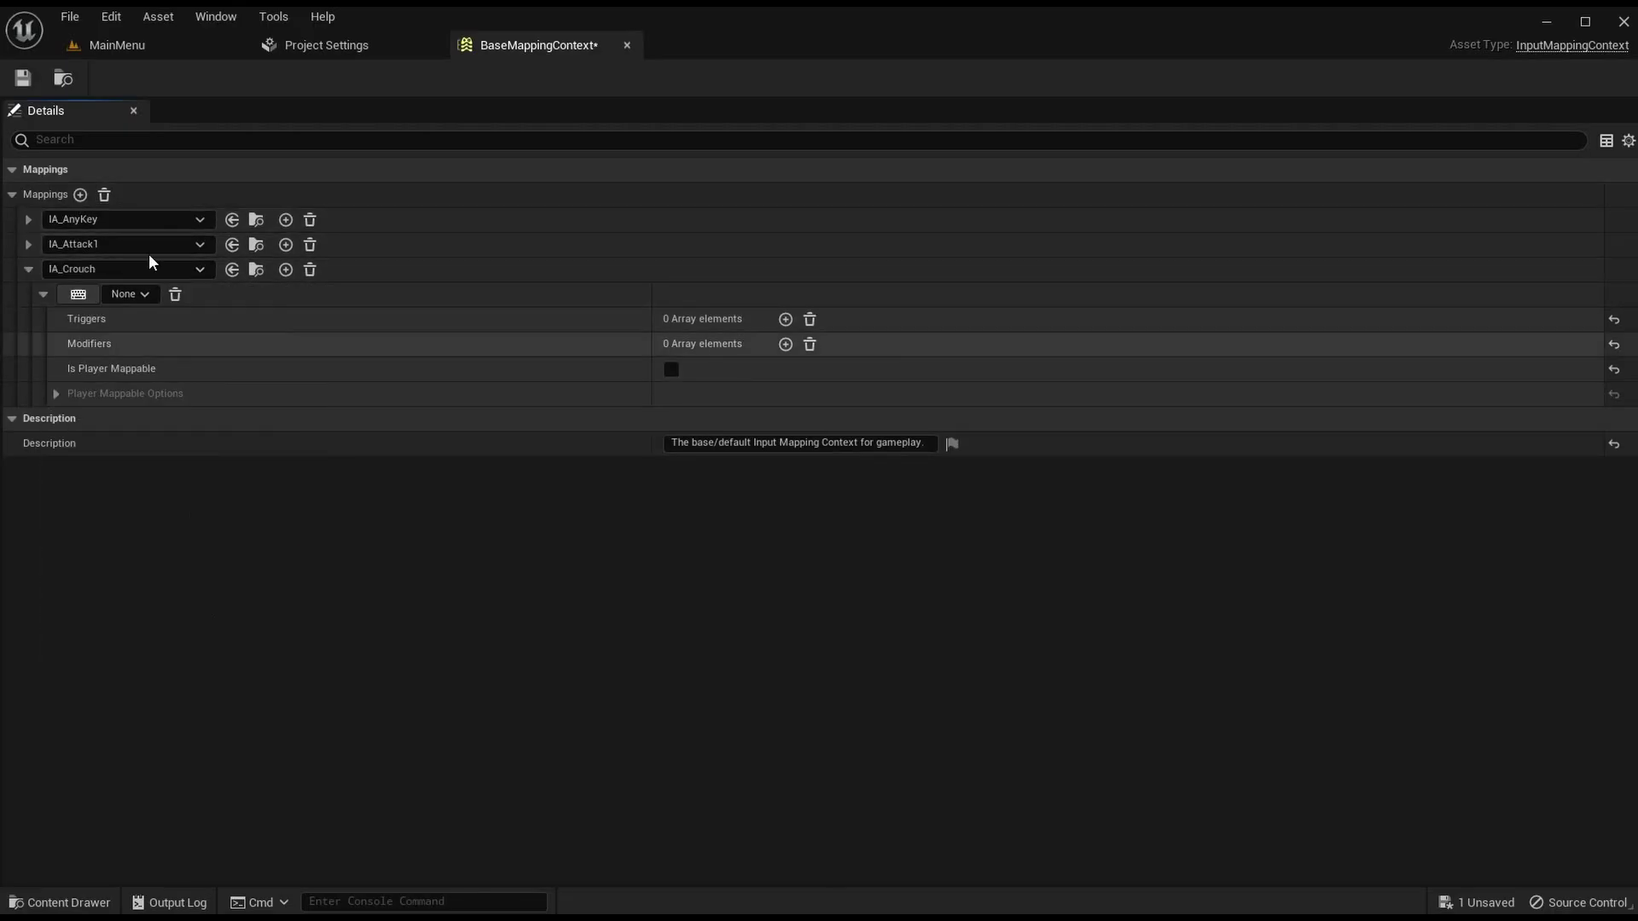
Step: Add action mappings for IA_CycleLockOnTarget and IA_Heal
{"action": "left_click", "coordinate": [80, 195]}
{"action": "left_click", "coordinate": [93, 319]}
{"action": "left_click", "coordinate": [155, 565]}
{"action": "left_click", "coordinate": [80, 195]}
{"action": "left_click", "coordinate": [94, 369]}
{"action": "left_click", "coordinate": [198, 641]}
Step: Add action mappings for IA_Interact and IA_Jump
{"action": "left_click", "coordinate": [80, 194]}
{"action": "left_click", "coordinate": [94, 418]}
{"action": "left_click", "coordinate": [208, 676]}
{"action": "left_click", "coordinate": [80, 194]}
{"action": "left_click", "coordinate": [94, 468]}
{"action": "left_click", "coordinate": [170, 674]}
Step: Add action mappings for IA_LookRight and IA_LookUp
{"action": "left_click", "coordinate": [81, 195]}
{"action": "left_click", "coordinate": [94, 518]}
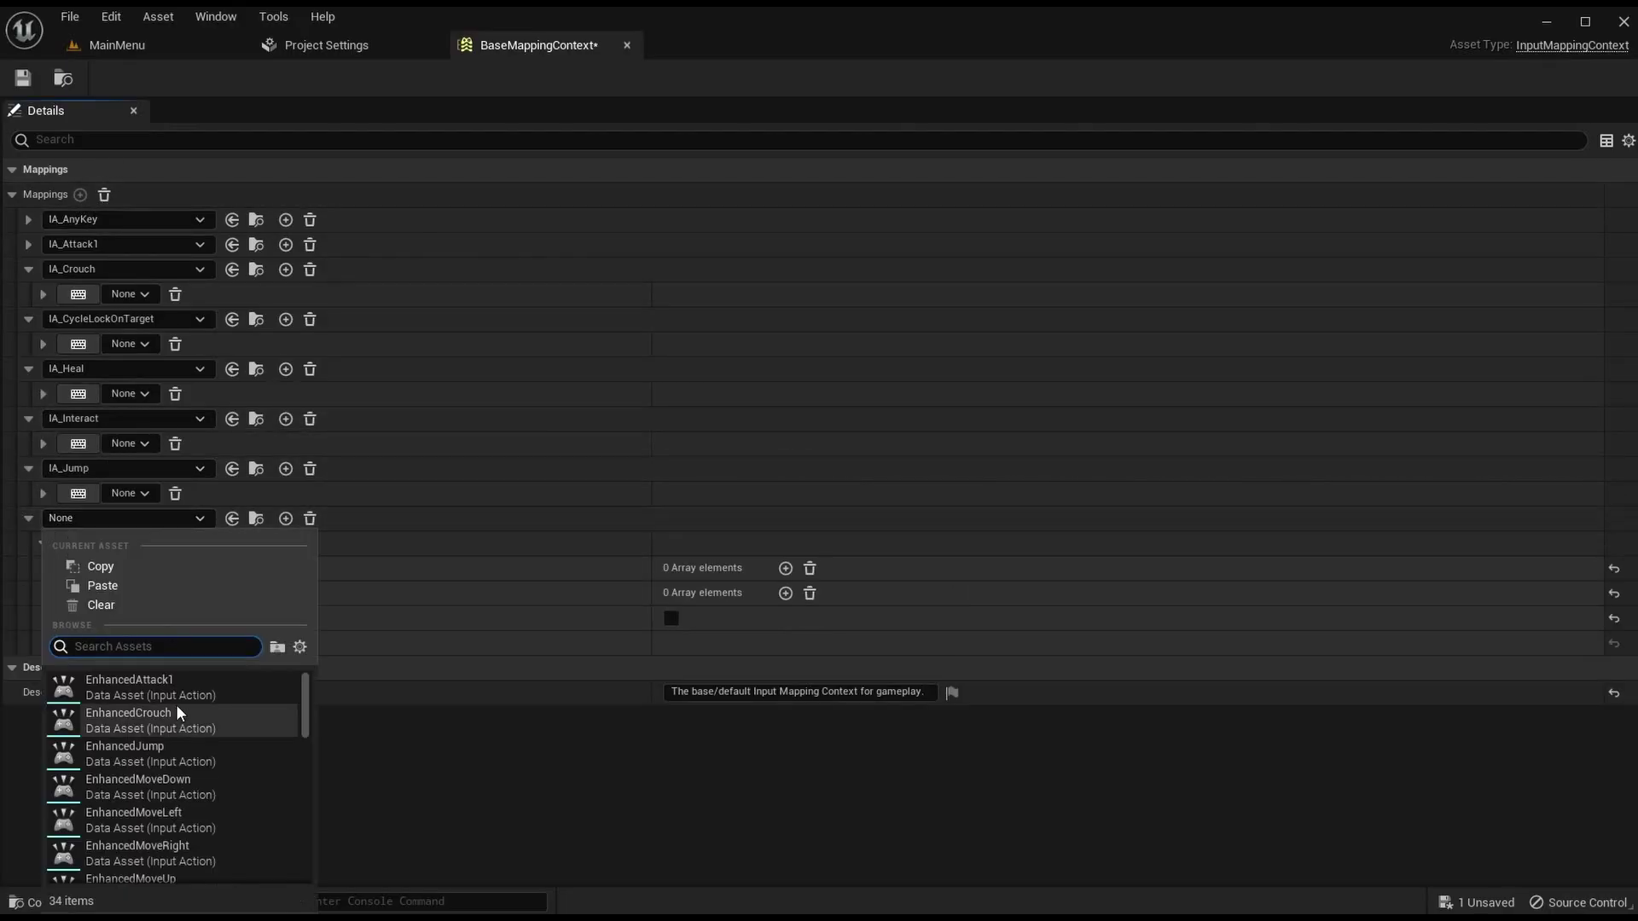
{"action": "left_click", "coordinate": [183, 714]}
{"action": "left_click", "coordinate": [80, 195]}
{"action": "left_click", "coordinate": [126, 568]}
{"action": "left_click", "coordinate": [178, 449]}
Step: Add action mappings for IA_MenuBack and IA_MenuConfirm
{"action": "left_click", "coordinate": [80, 194]}
{"action": "left_click", "coordinate": [125, 617]}
{"action": "left_click", "coordinate": [162, 512]}
{"action": "left_click", "coordinate": [80, 194]}
{"action": "left_click", "coordinate": [125, 667]}
{"action": "scroll", "coordinate": [149, 517], "scroll_direction": "down", "scroll_amount": 5}
{"action": "left_click", "coordinate": [149, 517]}
Step: Add an action mapping for IA_MenuDown below the IA_MenuConfirm mapping
{"action": "left_click", "coordinate": [80, 194]}
{"action": "left_click", "coordinate": [126, 717]}
{"action": "scroll", "coordinate": [176, 573], "scroll_direction": "down", "scroll_amount": 3}
{"action": "left_click", "coordinate": [218, 589]}
{"action": "left_click", "coordinate": [80, 194]}
{"action": "left_click", "coordinate": [125, 761]}
{"action": "scroll", "coordinate": [172, 564], "scroll_direction": "down", "scroll_amount": 5}
{"action": "left_click", "coordinate": [172, 566]}
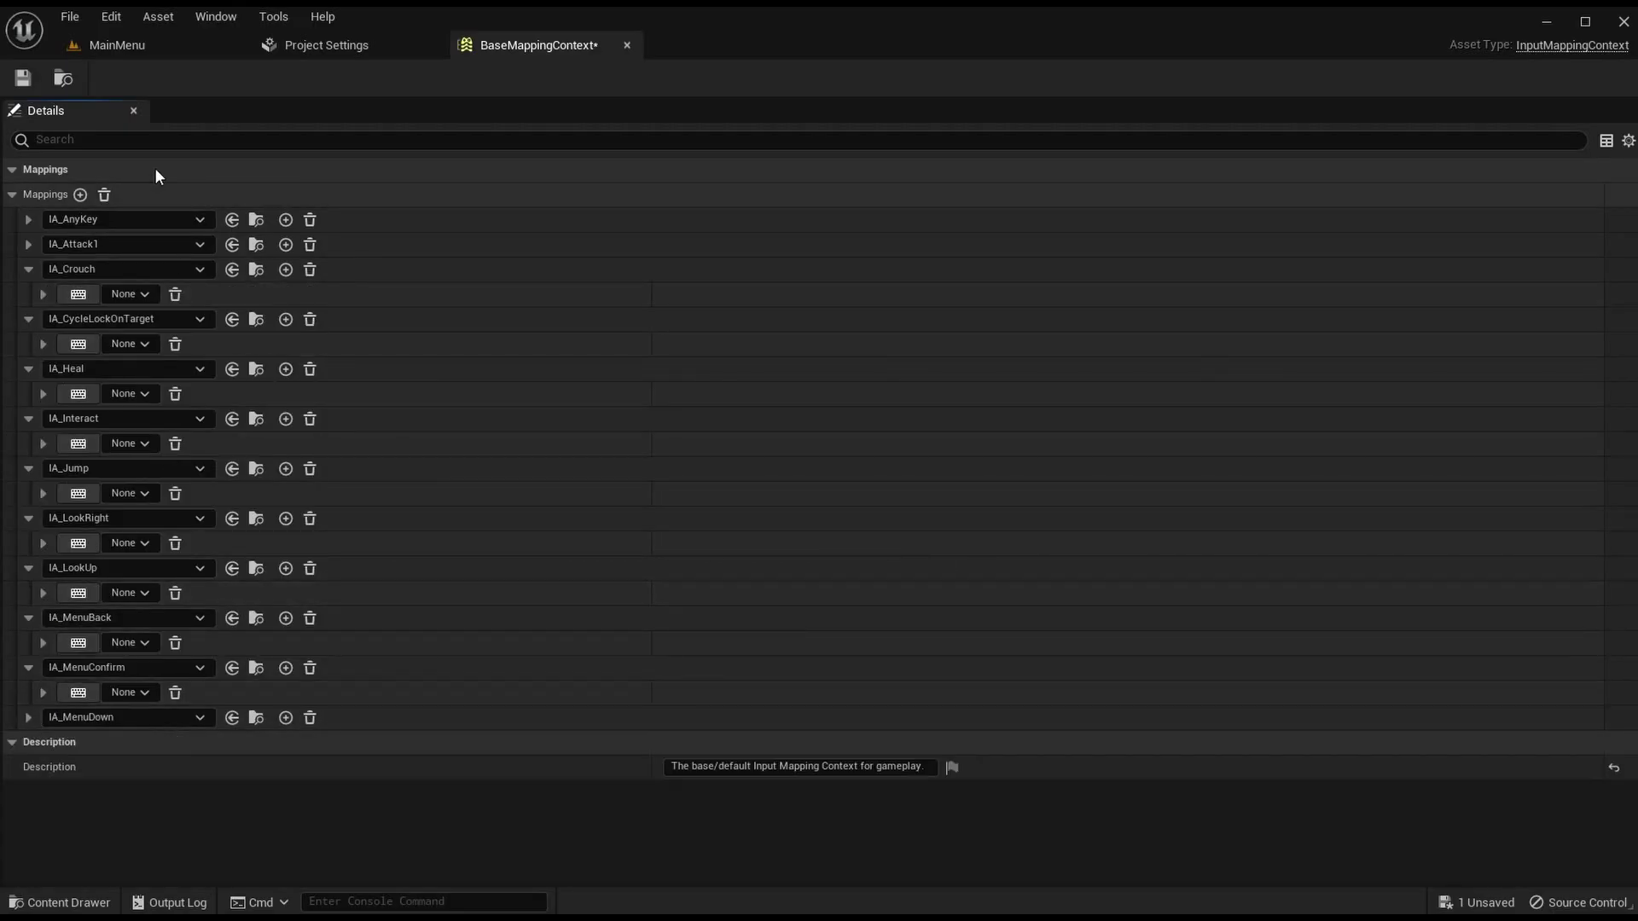
Step: Add action mappings for IA_MenuLeft and IA_MenuRight
{"action": "left_click", "coordinate": [80, 194]}
{"action": "scroll", "coordinate": [102, 694], "scroll_direction": "down", "scroll_amount": 2}
{"action": "left_click", "coordinate": [104, 695]}
{"action": "scroll", "coordinate": [187, 584], "scroll_direction": "down", "scroll_amount": 5}
{"action": "left_click", "coordinate": [187, 586]}
{"action": "left_click", "coordinate": [85, 158]}
{"action": "left_click", "coordinate": [125, 697]}
{"action": "scroll", "coordinate": [200, 527], "scroll_direction": "down", "scroll_amount": 3}
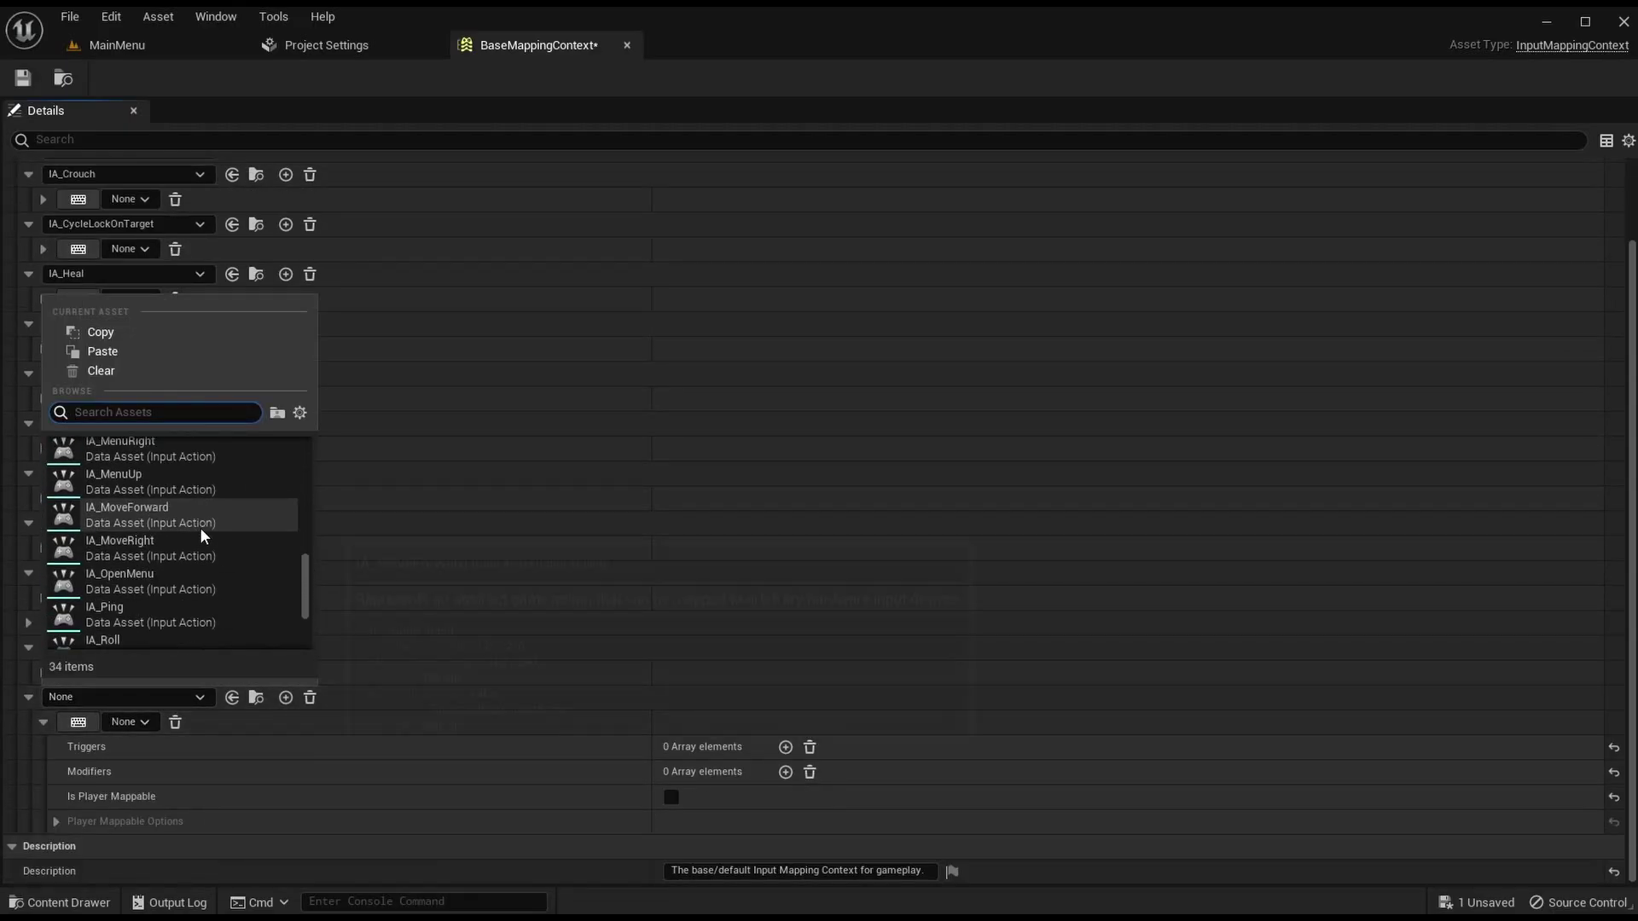
{"action": "left_click", "coordinate": [186, 479]}
Step: Add an action mapping for IA_MenuUp below the IA_MenuRight mapping
{"action": "left_click", "coordinate": [86, 157]}
{"action": "left_click", "coordinate": [125, 697]}
{"action": "left_click", "coordinate": [196, 531]}
{"action": "left_click", "coordinate": [85, 158]}
{"action": "left_click", "coordinate": [126, 697]}
{"action": "scroll", "coordinate": [182, 559], "scroll_direction": "down", "scroll_amount": 5}
{"action": "left_click", "coordinate": [182, 559]}
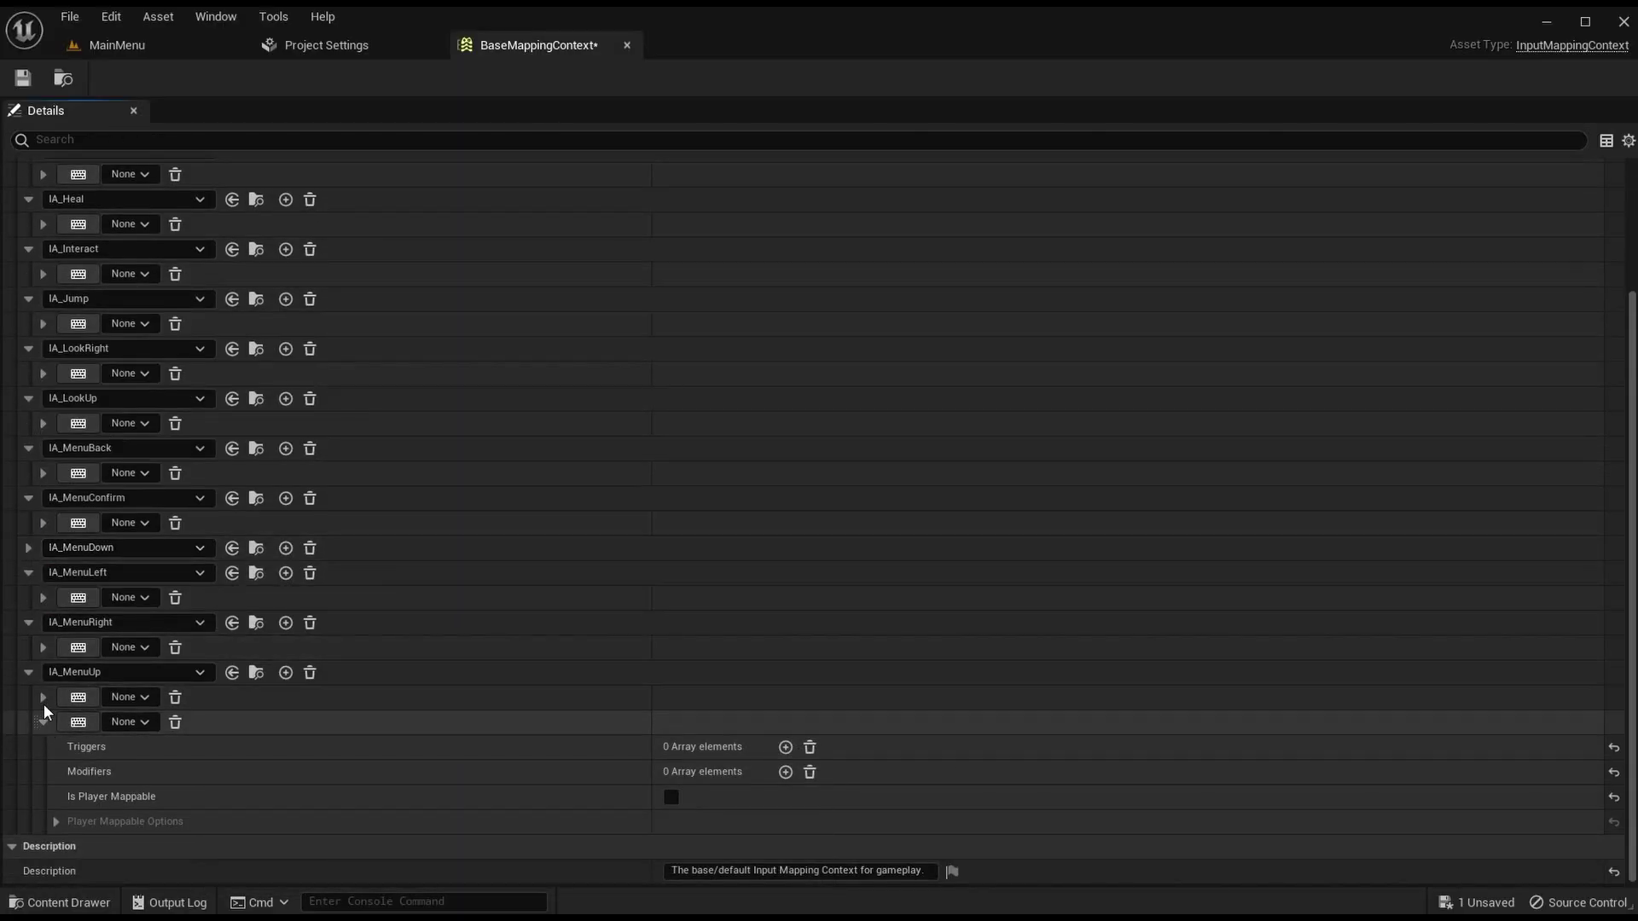
{"action": "left_click", "coordinate": [43, 716]}
Step: Add action mappings for IA_MoveForward and IA_MoveRight
{"action": "scroll", "coordinate": [120, 546], "scroll_direction": "up", "scroll_amount": 2}
{"action": "left_click", "coordinate": [80, 195]}
{"action": "scroll", "coordinate": [125, 597], "scroll_direction": "down", "scroll_amount": 4}
{"action": "left_click", "coordinate": [128, 695]}
{"action": "scroll", "coordinate": [179, 593], "scroll_direction": "down", "scroll_amount": 5}
{"action": "left_click", "coordinate": [195, 585]}
{"action": "scroll", "coordinate": [153, 512], "scroll_direction": "up", "scroll_amount": 3}
{"action": "left_click", "coordinate": [80, 195]}
{"action": "scroll", "coordinate": [128, 546], "scroll_direction": "down", "scroll_amount": 4}
{"action": "left_click", "coordinate": [128, 695]}
{"action": "scroll", "coordinate": [171, 552], "scroll_direction": "down", "scroll_amount": 5}
{"action": "left_click", "coordinate": [183, 558]}
Step: Add action mappings for IA_OpenMenu and IA_Ping
{"action": "scroll", "coordinate": [130, 469], "scroll_direction": "up", "scroll_amount": 4}
{"action": "left_click", "coordinate": [80, 195]}
{"action": "scroll", "coordinate": [121, 597], "scroll_direction": "down", "scroll_amount": 4}
{"action": "left_click", "coordinate": [128, 697]}
{"action": "left_click", "coordinate": [222, 513]}
{"action": "scroll", "coordinate": [145, 409], "scroll_direction": "up", "scroll_amount": 4}
{"action": "left_click", "coordinate": [81, 195]}
{"action": "scroll", "coordinate": [122, 546], "scroll_direction": "down", "scroll_amount": 4}
{"action": "left_click", "coordinate": [132, 697]}
{"action": "scroll", "coordinate": [203, 546], "scroll_direction": "down", "scroll_amount": 5}
{"action": "scroll", "coordinate": [208, 529], "scroll_direction": "up", "scroll_amount": 2}
{"action": "left_click", "coordinate": [208, 528]}
Step: Add action mappings for IA_Roll and IA_Sprint
{"action": "scroll", "coordinate": [145, 410], "scroll_direction": "up", "scroll_amount": 4}
{"action": "left_click", "coordinate": [80, 195]}
{"action": "scroll", "coordinate": [121, 546], "scroll_direction": "down", "scroll_amount": 4}
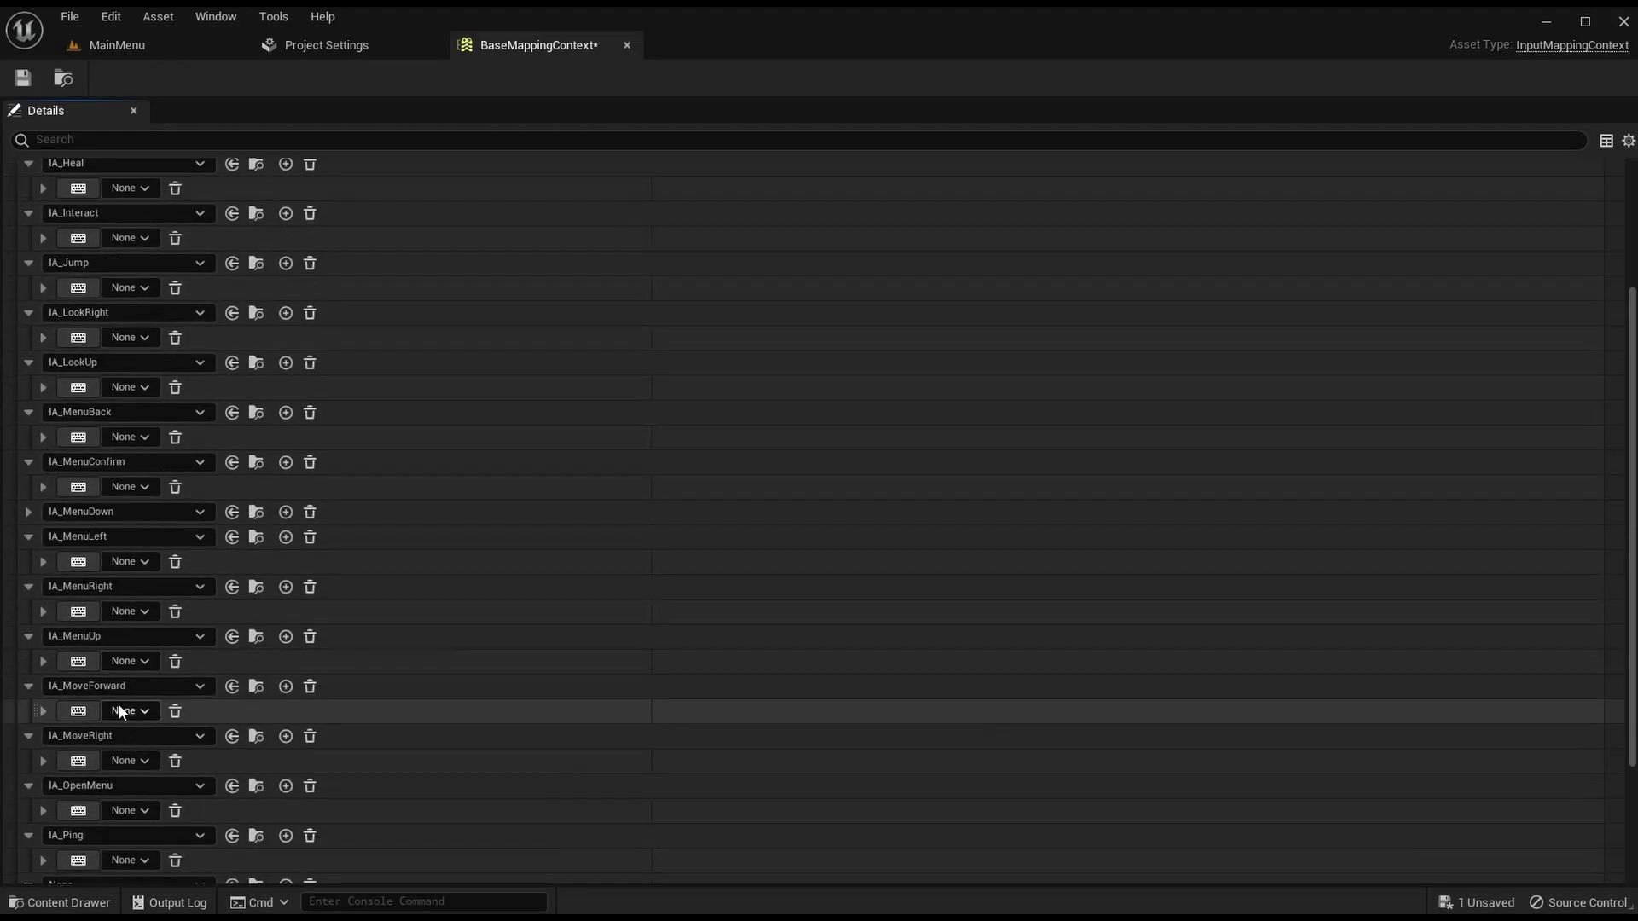
{"action": "left_click", "coordinate": [128, 696]}
{"action": "scroll", "coordinate": [177, 524], "scroll_direction": "down", "scroll_amount": 5}
{"action": "left_click", "coordinate": [177, 523]}
{"action": "scroll", "coordinate": [170, 358], "scroll_direction": "up", "scroll_amount": 4}
{"action": "left_click", "coordinate": [80, 196]}
{"action": "scroll", "coordinate": [177, 703], "scroll_direction": "down", "scroll_amount": 4}
{"action": "left_click", "coordinate": [145, 697]}
{"action": "scroll", "coordinate": [182, 512], "scroll_direction": "down", "scroll_amount": 5}
{"action": "left_click", "coordinate": [182, 516]}
Step: Add action mappings for IA_Start and IA_SwapShoulder
{"action": "scroll", "coordinate": [130, 256], "scroll_direction": "up", "scroll_amount": 4}
{"action": "left_click", "coordinate": [80, 195]}
{"action": "left_click", "coordinate": [128, 696]}
{"action": "scroll", "coordinate": [176, 534], "scroll_direction": "down", "scroll_amount": 5}
{"action": "left_click", "coordinate": [176, 535]}
{"action": "scroll", "coordinate": [128, 358], "scroll_direction": "up", "scroll_amount": 4}
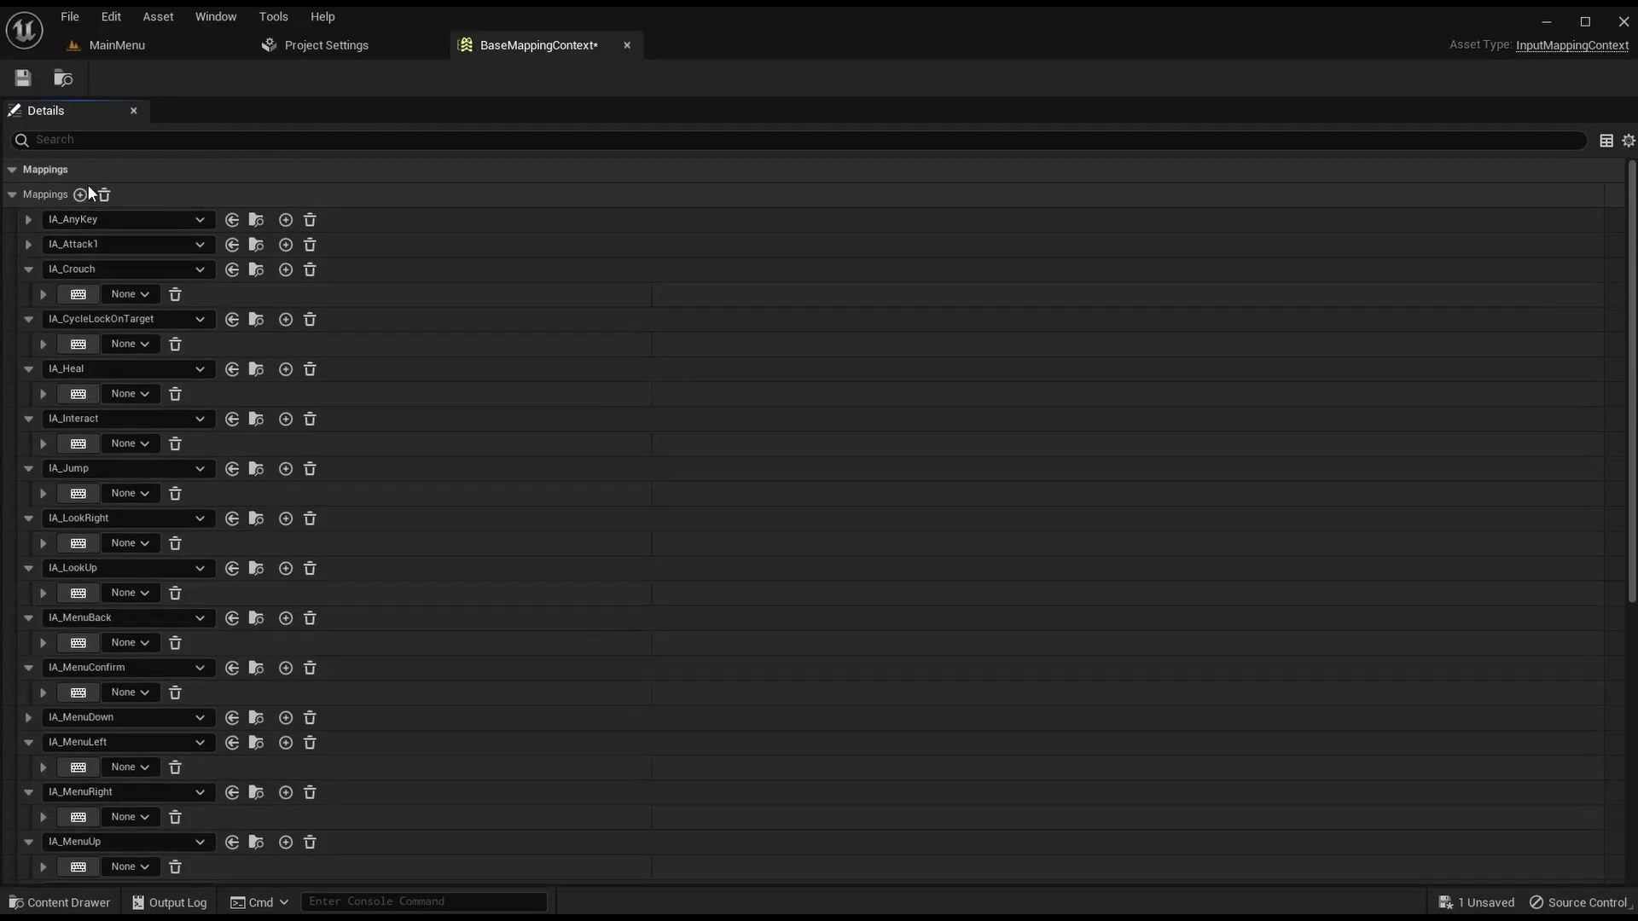
{"action": "left_click", "coordinate": [81, 174]}
{"action": "scroll", "coordinate": [118, 703], "scroll_direction": "down", "scroll_amount": 4}
{"action": "left_click", "coordinate": [118, 697]}
{"action": "scroll", "coordinate": [186, 571], "scroll_direction": "down", "scroll_amount": 5}
{"action": "left_click", "coordinate": [187, 571]}
Step: Add action mappings for IA_TargetLockOn and IA_Zoom
{"action": "scroll", "coordinate": [128, 359], "scroll_direction": "up", "scroll_amount": 4}
{"action": "left_click", "coordinate": [80, 195]}
{"action": "scroll", "coordinate": [117, 703], "scroll_direction": "down", "scroll_amount": 4}
{"action": "left_click", "coordinate": [128, 697]}
{"action": "scroll", "coordinate": [172, 597], "scroll_direction": "down", "scroll_amount": 5}
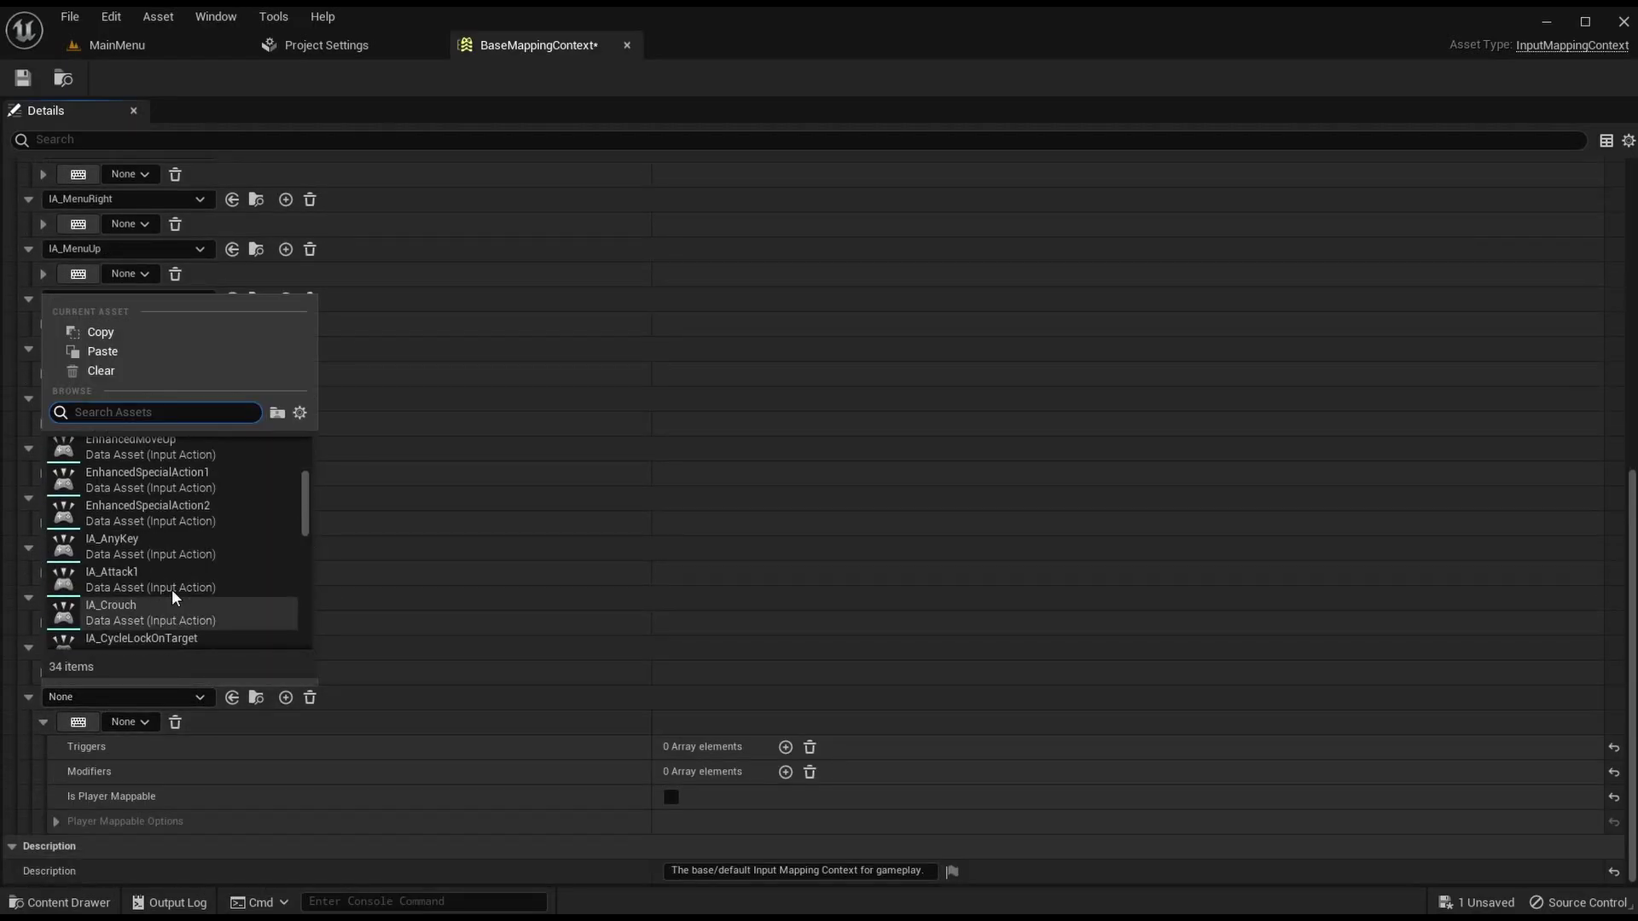
{"action": "scroll", "coordinate": [188, 564], "scroll_direction": "up", "scroll_amount": 1}
{"action": "left_click", "coordinate": [157, 631]}
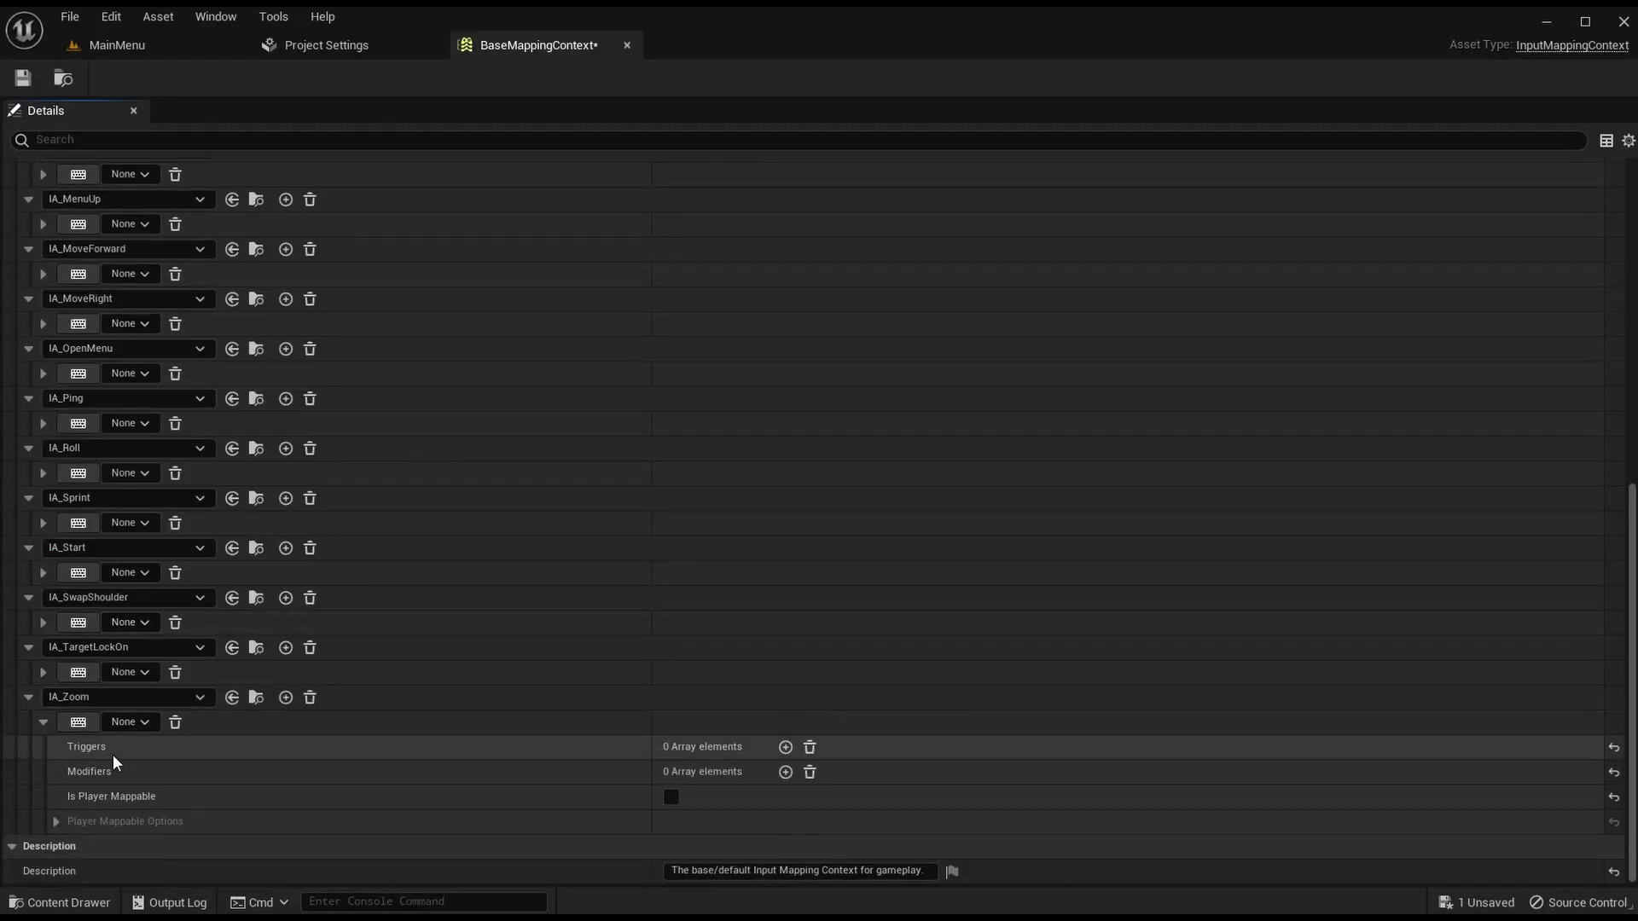
Step: Collapse all the action mapping entries from IA_Zoom up through IA_AnyKey and save BaseMappingContext
{"action": "left_click", "coordinate": [28, 697]}
{"action": "left_click", "coordinate": [28, 771]}
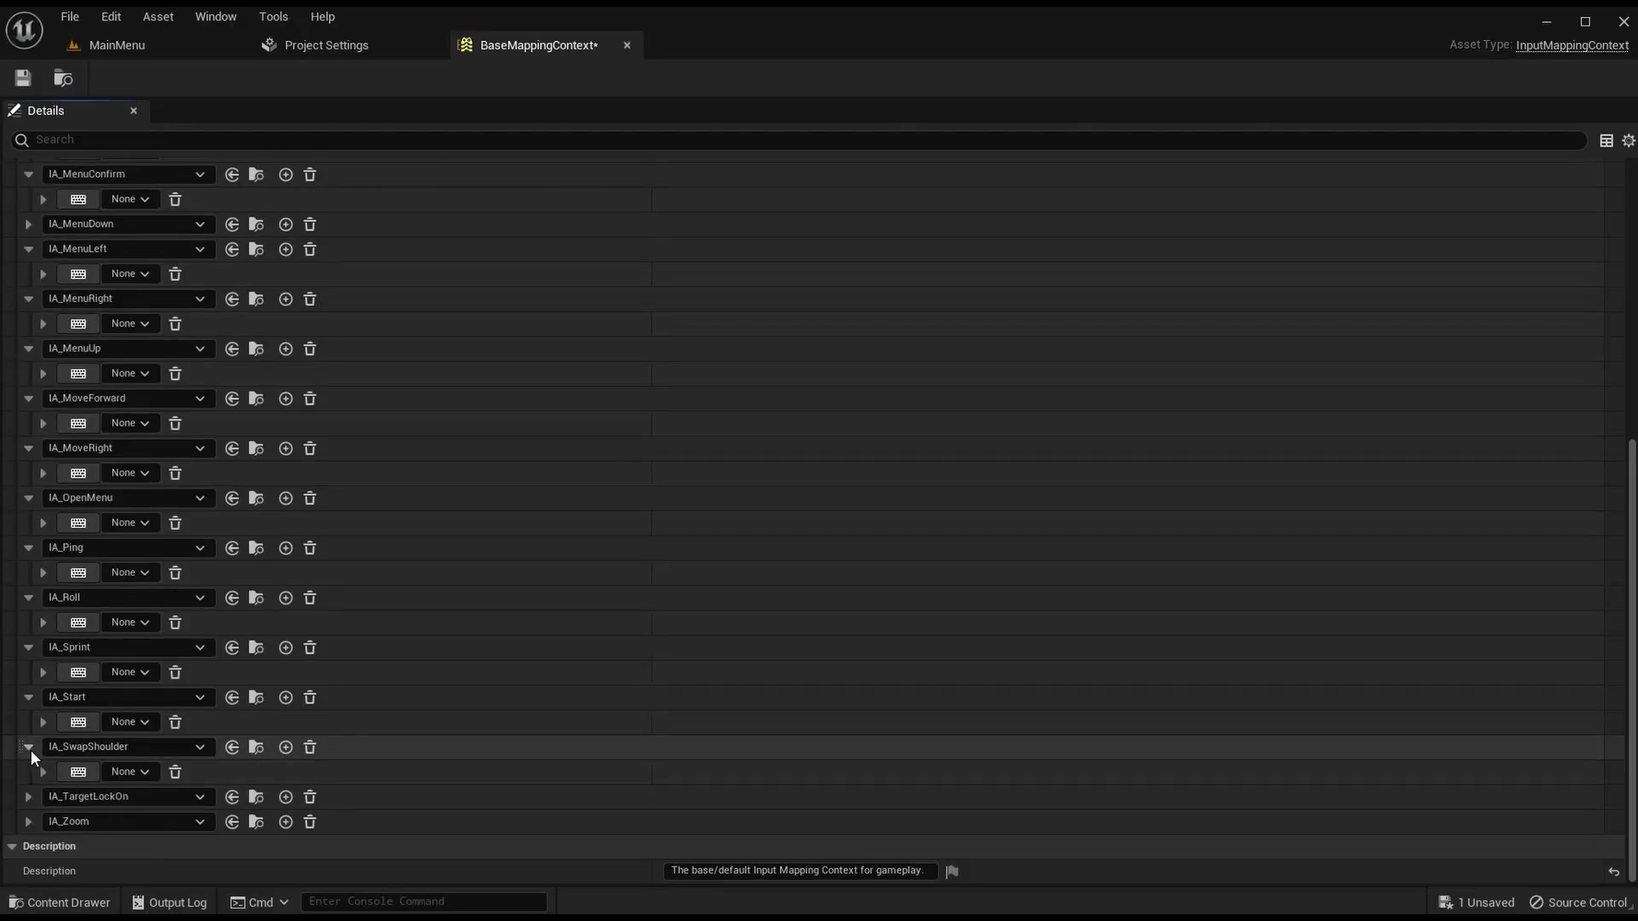
{"action": "left_click", "coordinate": [31, 748]}
{"action": "left_click", "coordinate": [29, 720]}
{"action": "left_click", "coordinate": [32, 694]}
{"action": "left_click", "coordinate": [34, 672]}
{"action": "left_click", "coordinate": [33, 646]}
{"action": "left_click", "coordinate": [28, 622]}
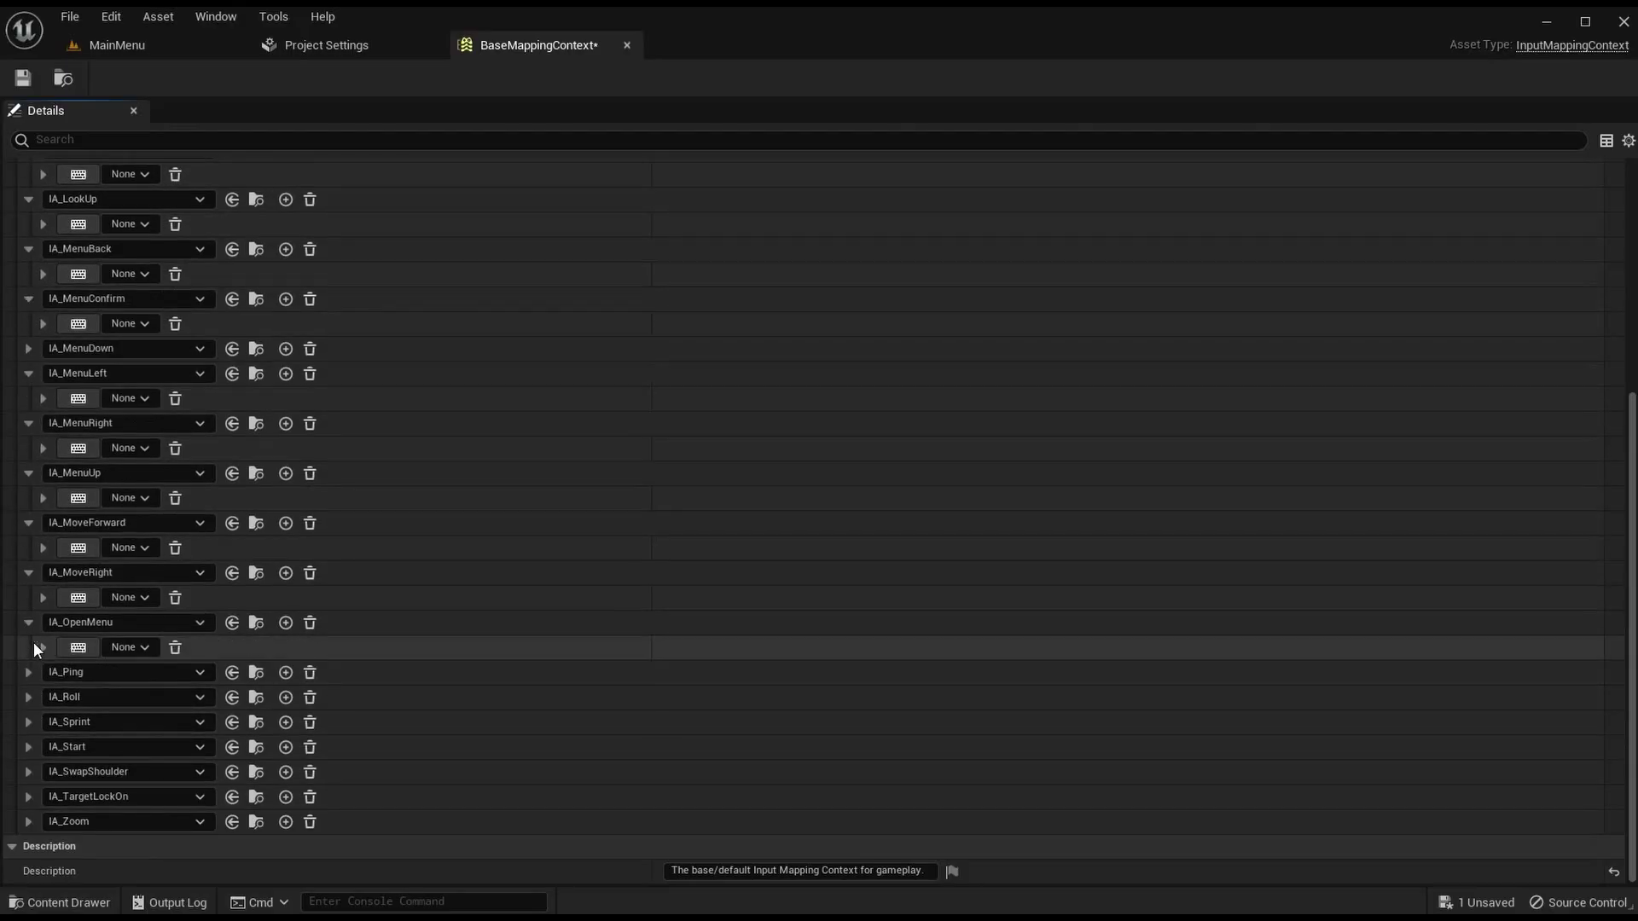
{"action": "left_click", "coordinate": [29, 597]}
{"action": "left_click", "coordinate": [29, 575]}
{"action": "left_click", "coordinate": [27, 546]}
{"action": "left_click", "coordinate": [30, 521]}
{"action": "left_click", "coordinate": [32, 498]}
{"action": "left_click", "coordinate": [23, 447]}
{"action": "left_click", "coordinate": [28, 424]}
{"action": "left_click", "coordinate": [27, 398]}
{"action": "left_click", "coordinate": [28, 373]}
{"action": "left_click", "coordinate": [28, 351]}
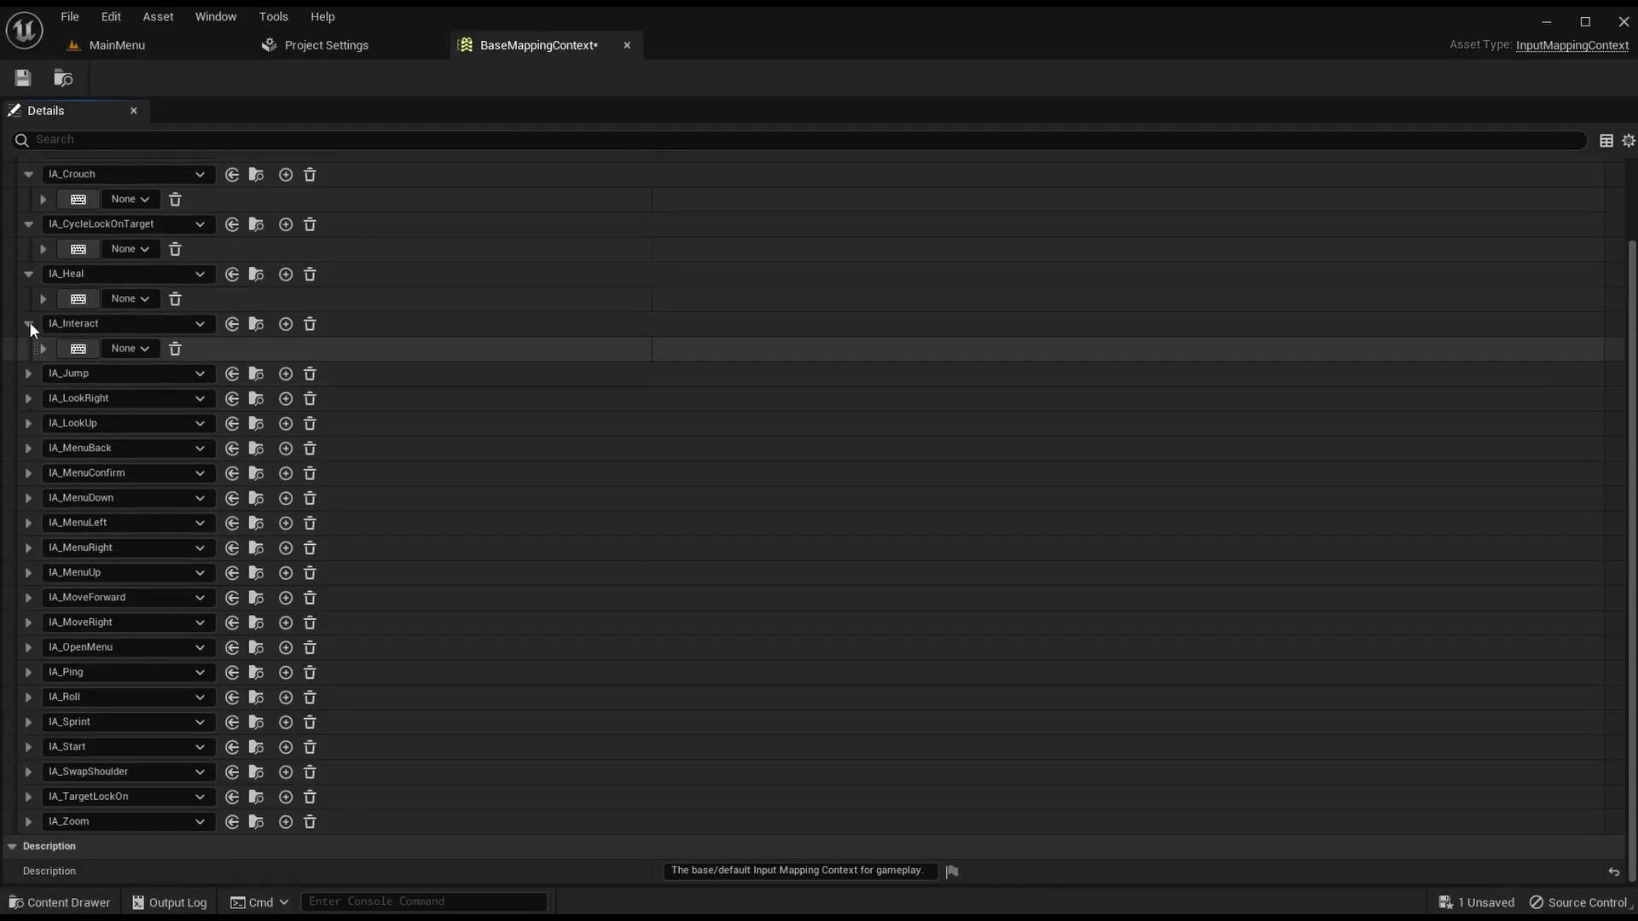
{"action": "left_click", "coordinate": [29, 324]}
{"action": "left_click", "coordinate": [29, 299]}
{"action": "left_click", "coordinate": [24, 271]}
{"action": "left_click", "coordinate": [28, 248]}
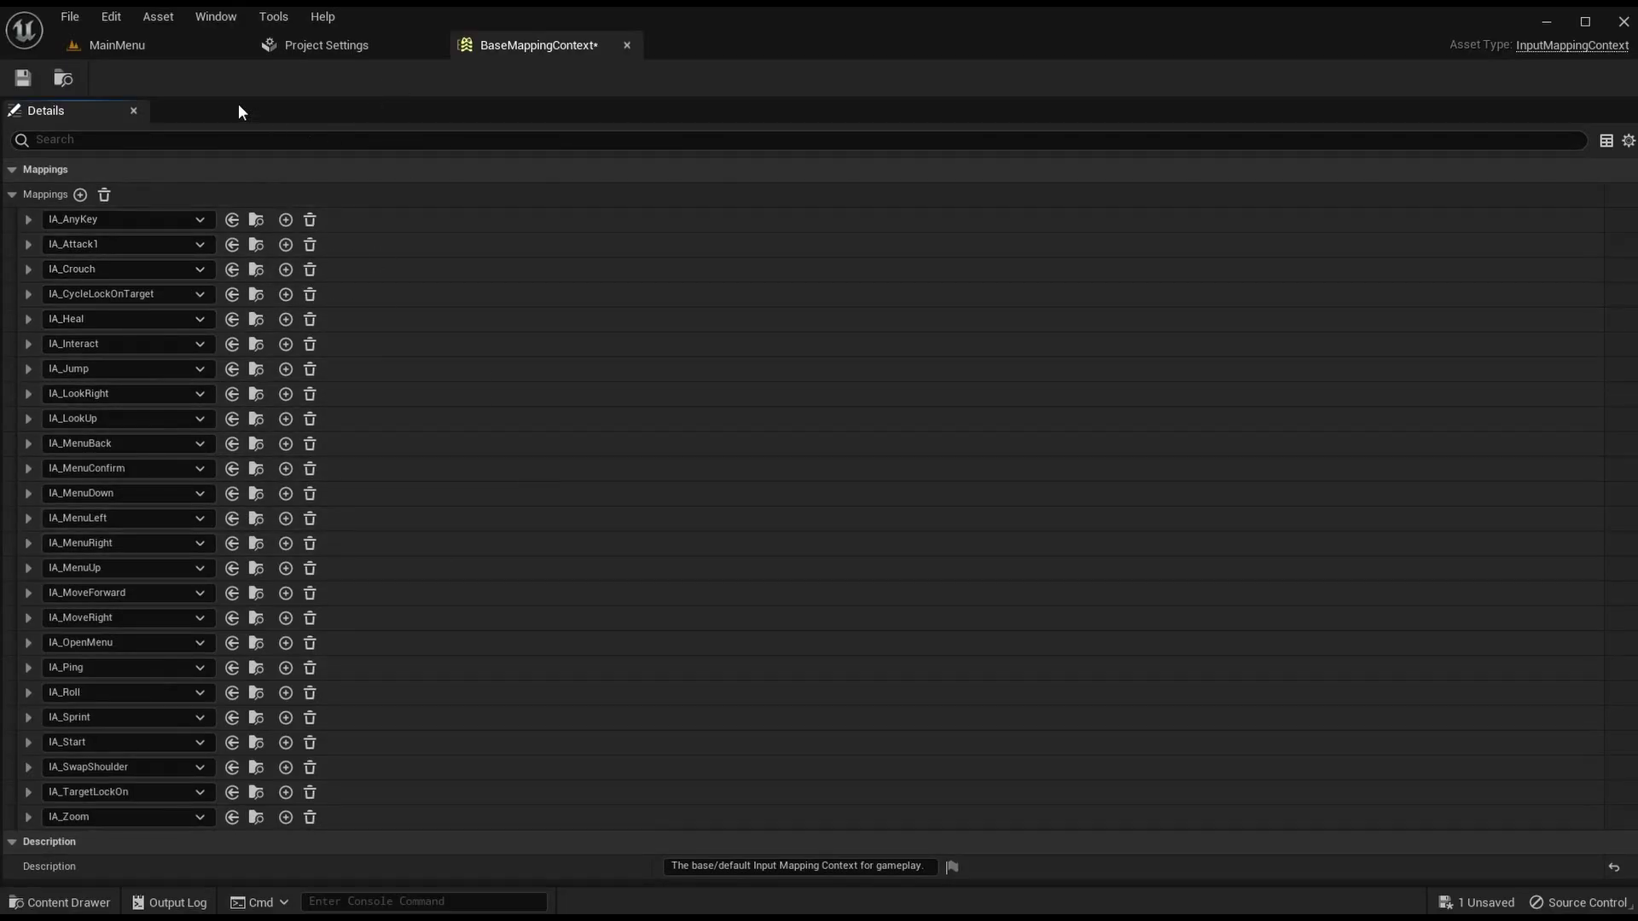
{"action": "left_click", "coordinate": [24, 79]}
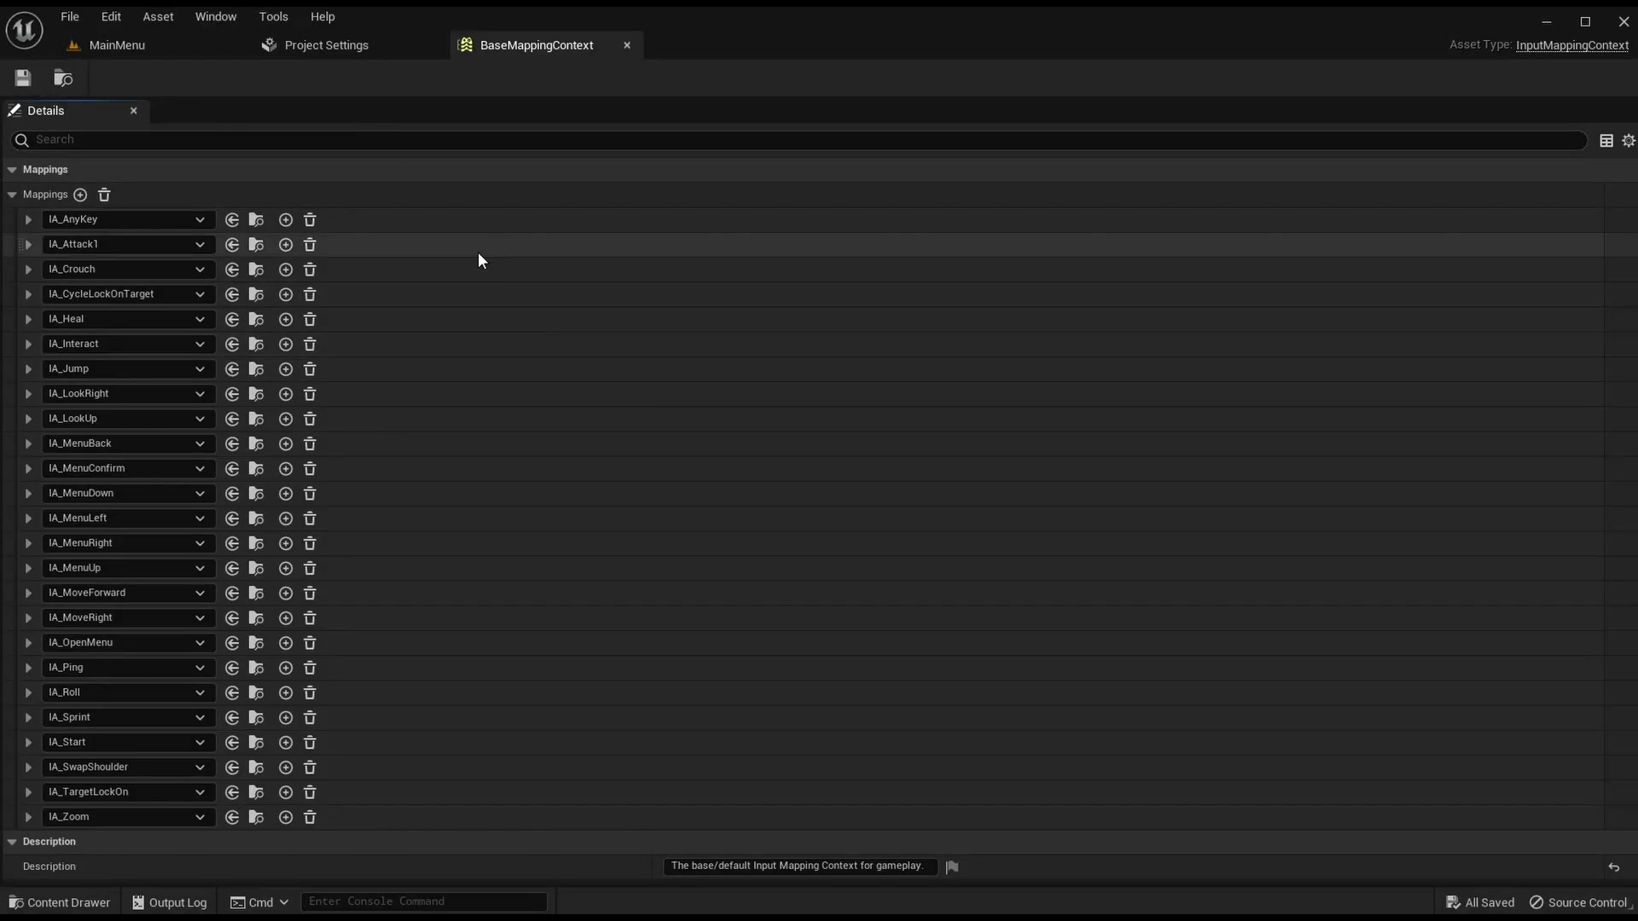
Step: Look up the key assigned to the legacy AnyKey action mapping in the project's input settings
{"action": "left_click", "coordinate": [325, 46]}
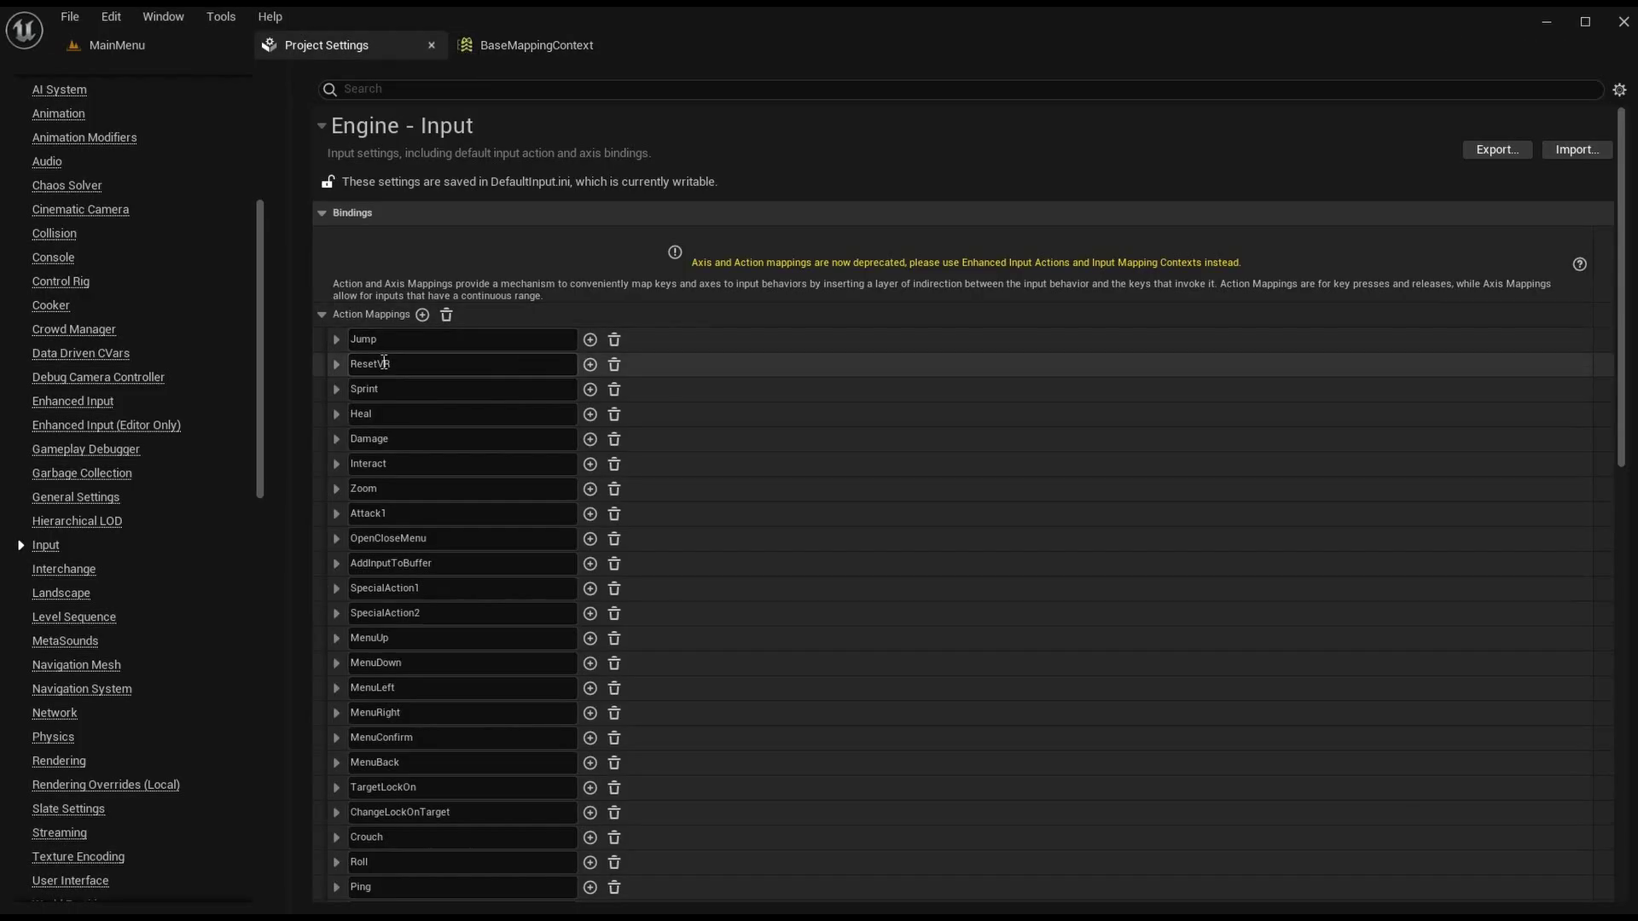
{"action": "scroll", "coordinate": [412, 710], "scroll_direction": "down", "scroll_amount": 3}
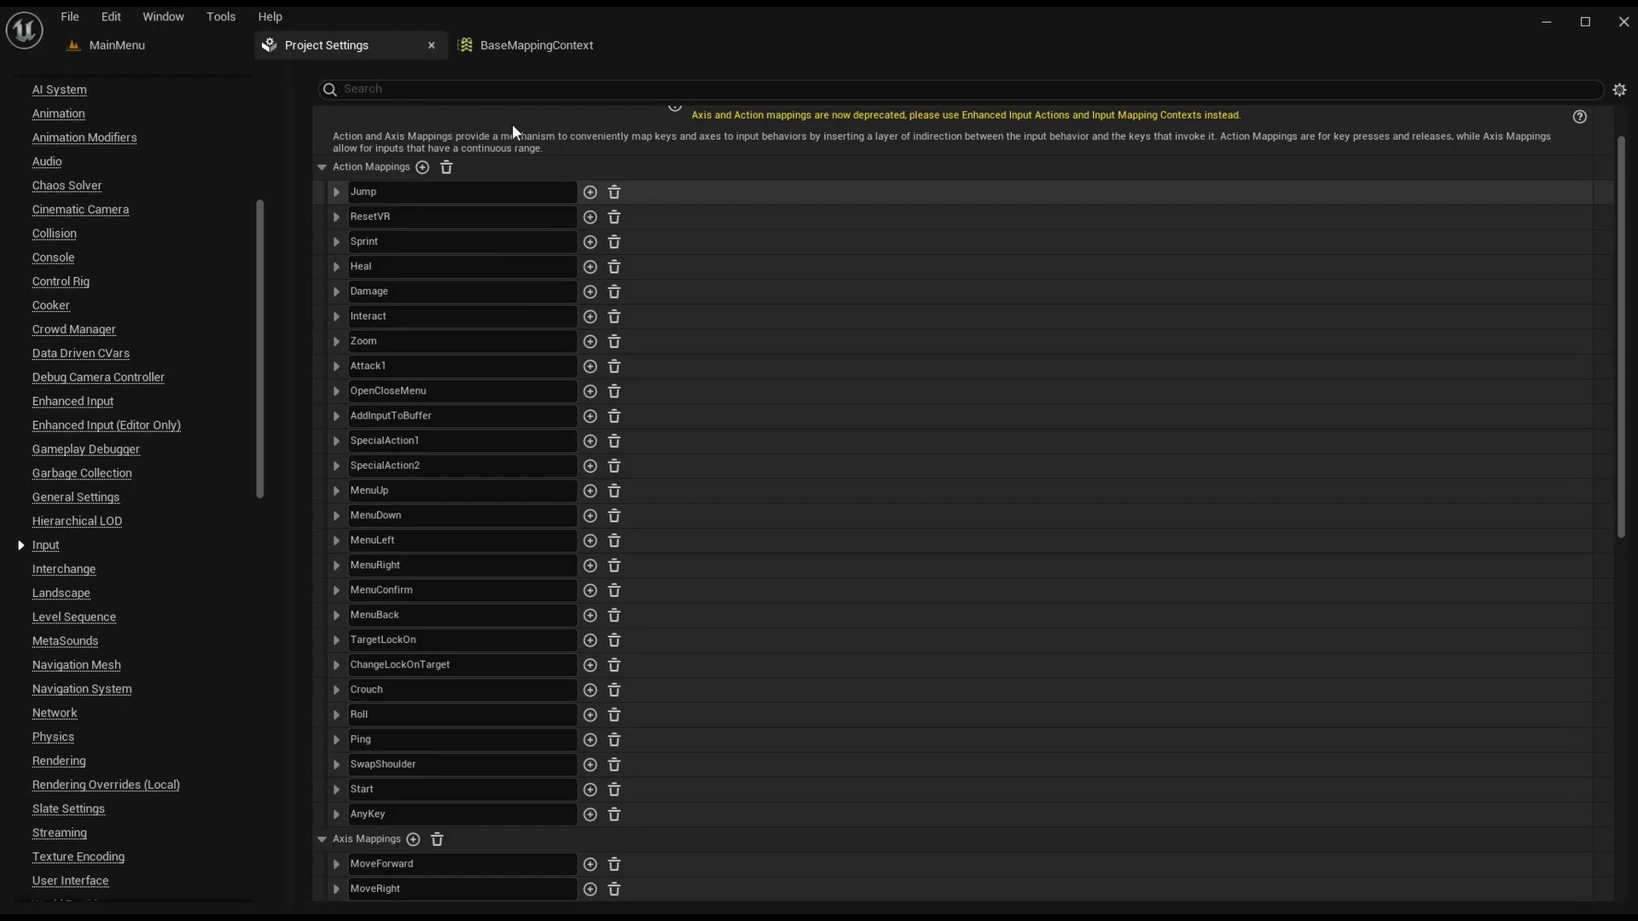
{"action": "scroll", "coordinate": [384, 708], "scroll_direction": "down", "scroll_amount": 5}
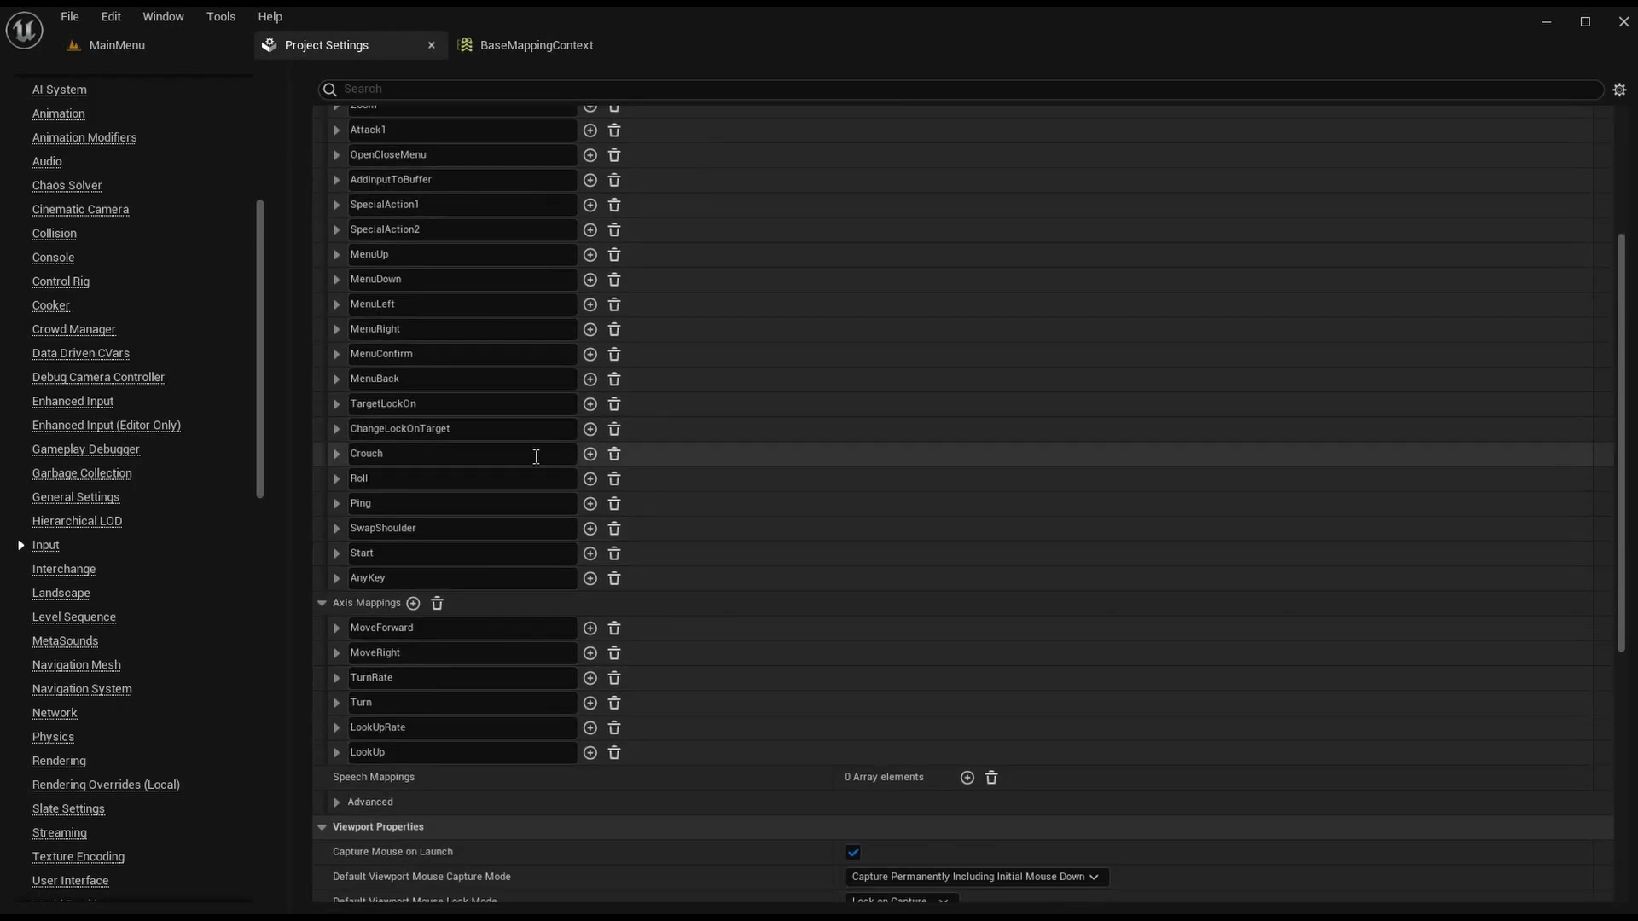
{"action": "scroll", "coordinate": [355, 573], "scroll_direction": "down", "scroll_amount": 2}
{"action": "left_click", "coordinate": [336, 491]}
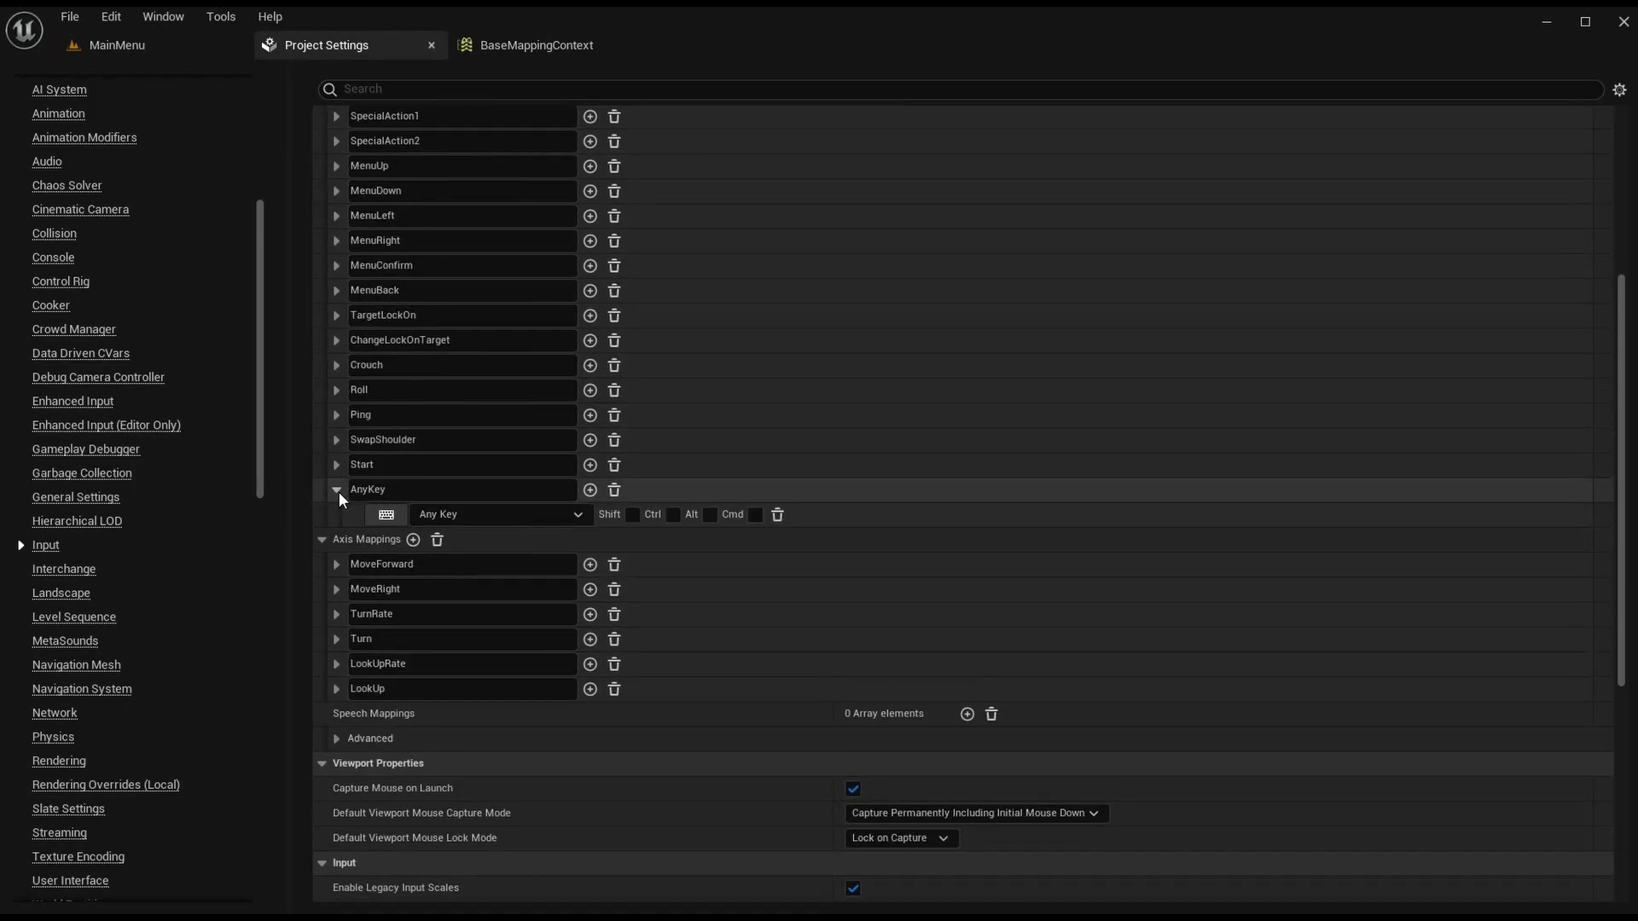
Step: Bind IA_AnyKey in BaseMappingContext to the keyboard's Any Key and collapse its entry
{"action": "left_click", "coordinate": [520, 44]}
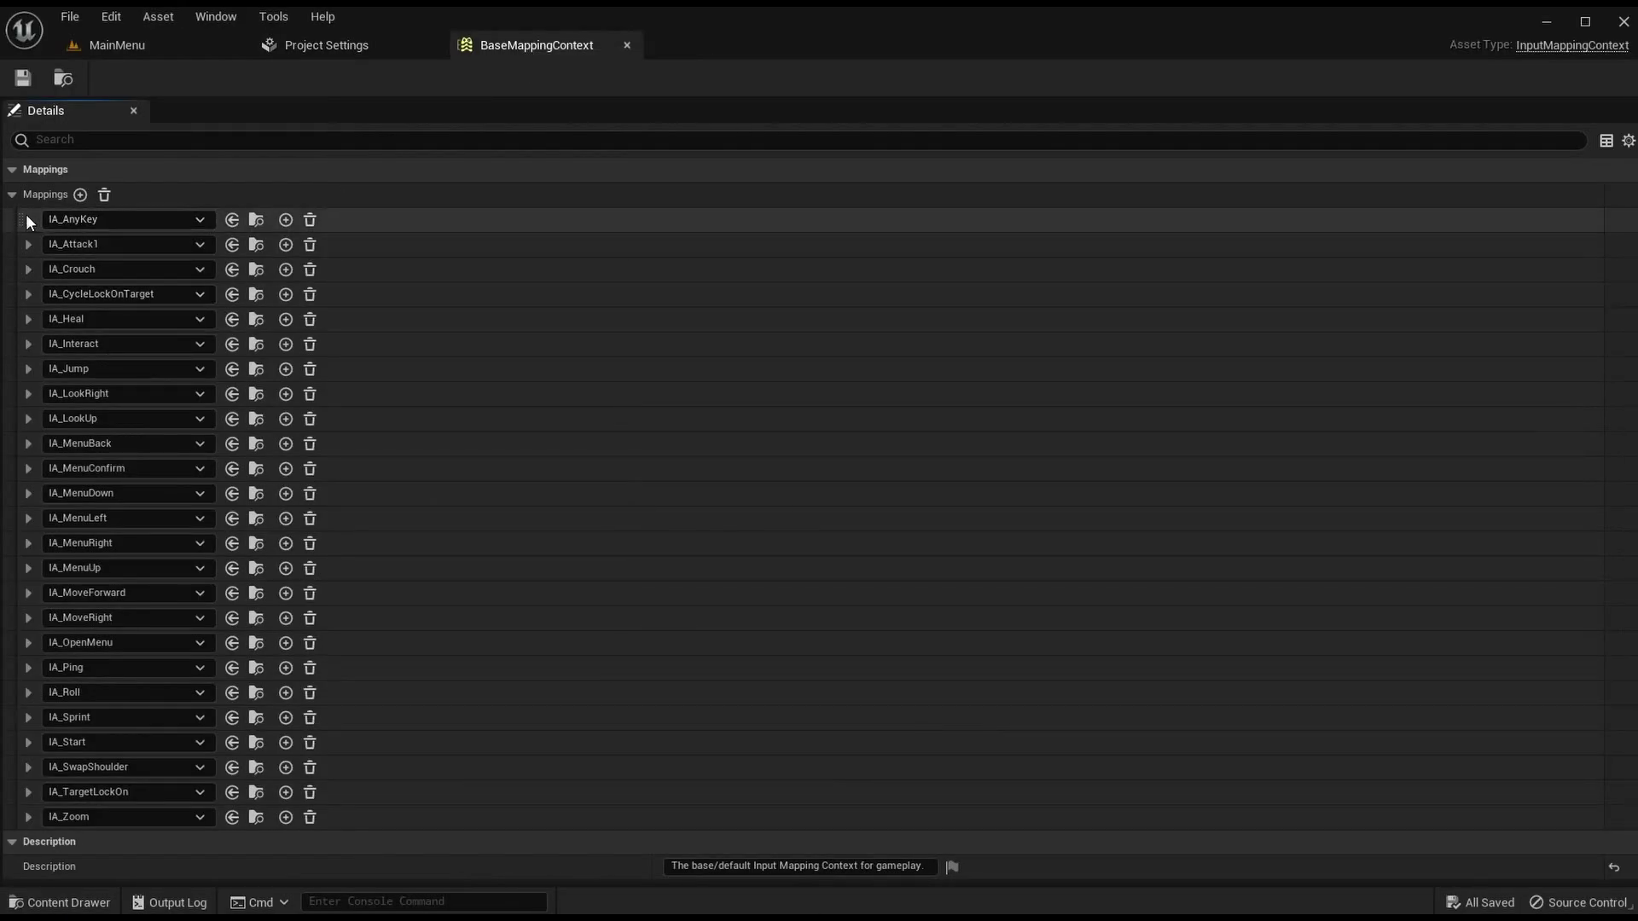
{"action": "left_click", "coordinate": [28, 219]}
{"action": "left_click", "coordinate": [356, 50]}
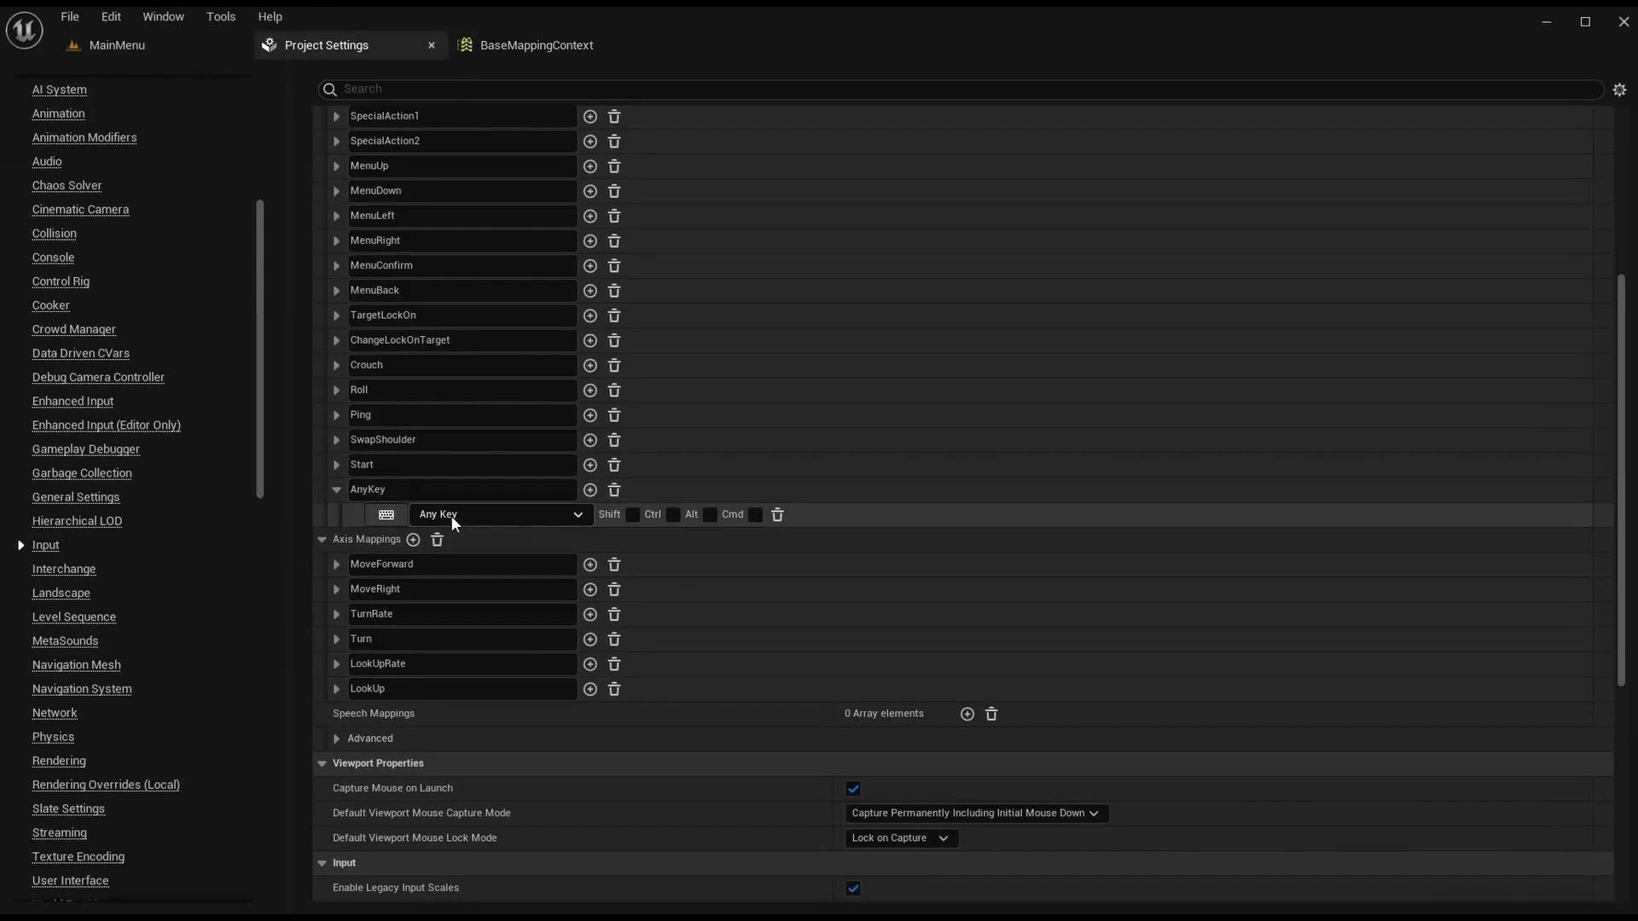
{"action": "left_click", "coordinate": [556, 48]}
{"action": "left_click", "coordinate": [135, 247]}
{"action": "type", "text": "any key"}
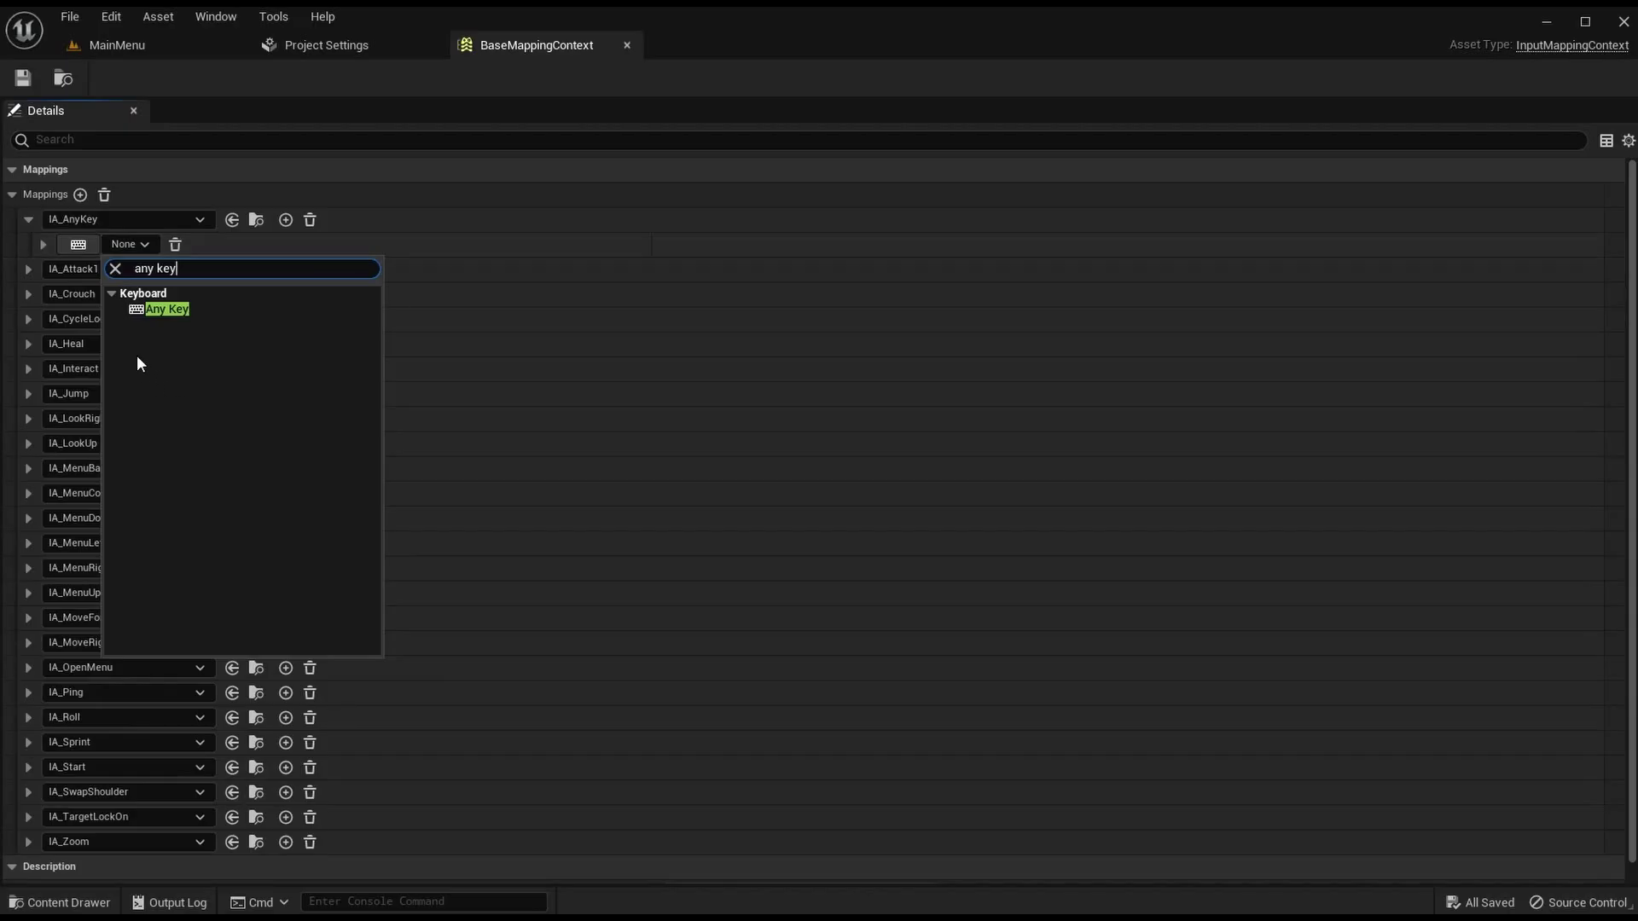
{"action": "left_click", "coordinate": [181, 310]}
{"action": "left_click", "coordinate": [29, 221]}
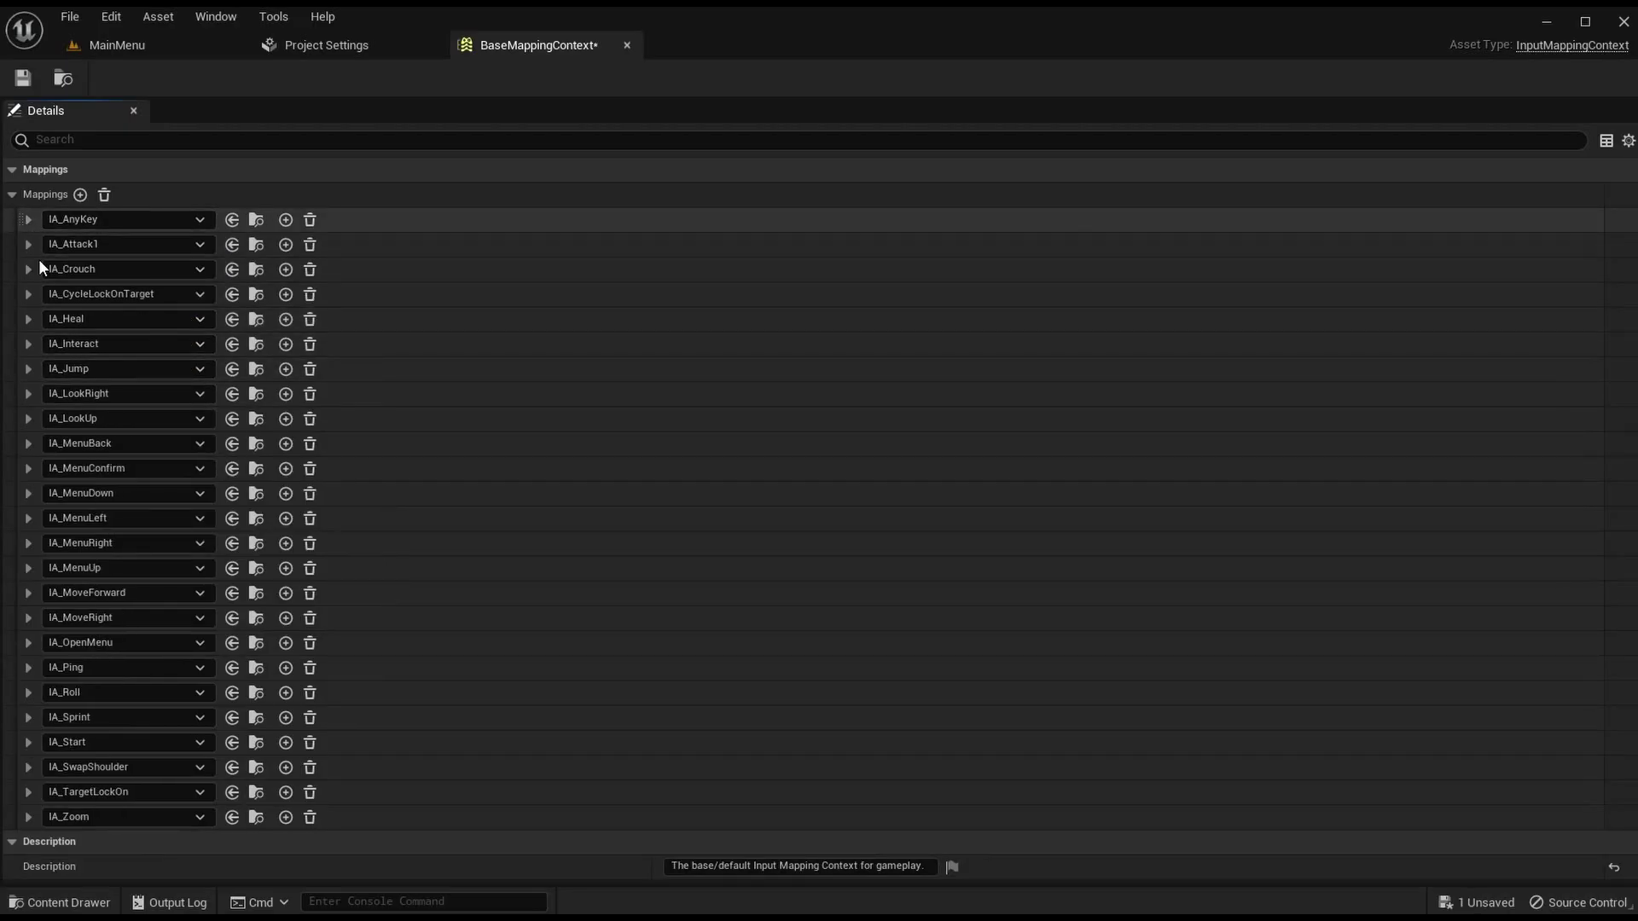
Step: Expand IA_Attack1 and look up the bindings of the legacy Attack1 action in the project's input settings
{"action": "left_click", "coordinate": [28, 243]}
{"action": "left_click", "coordinate": [411, 43]}
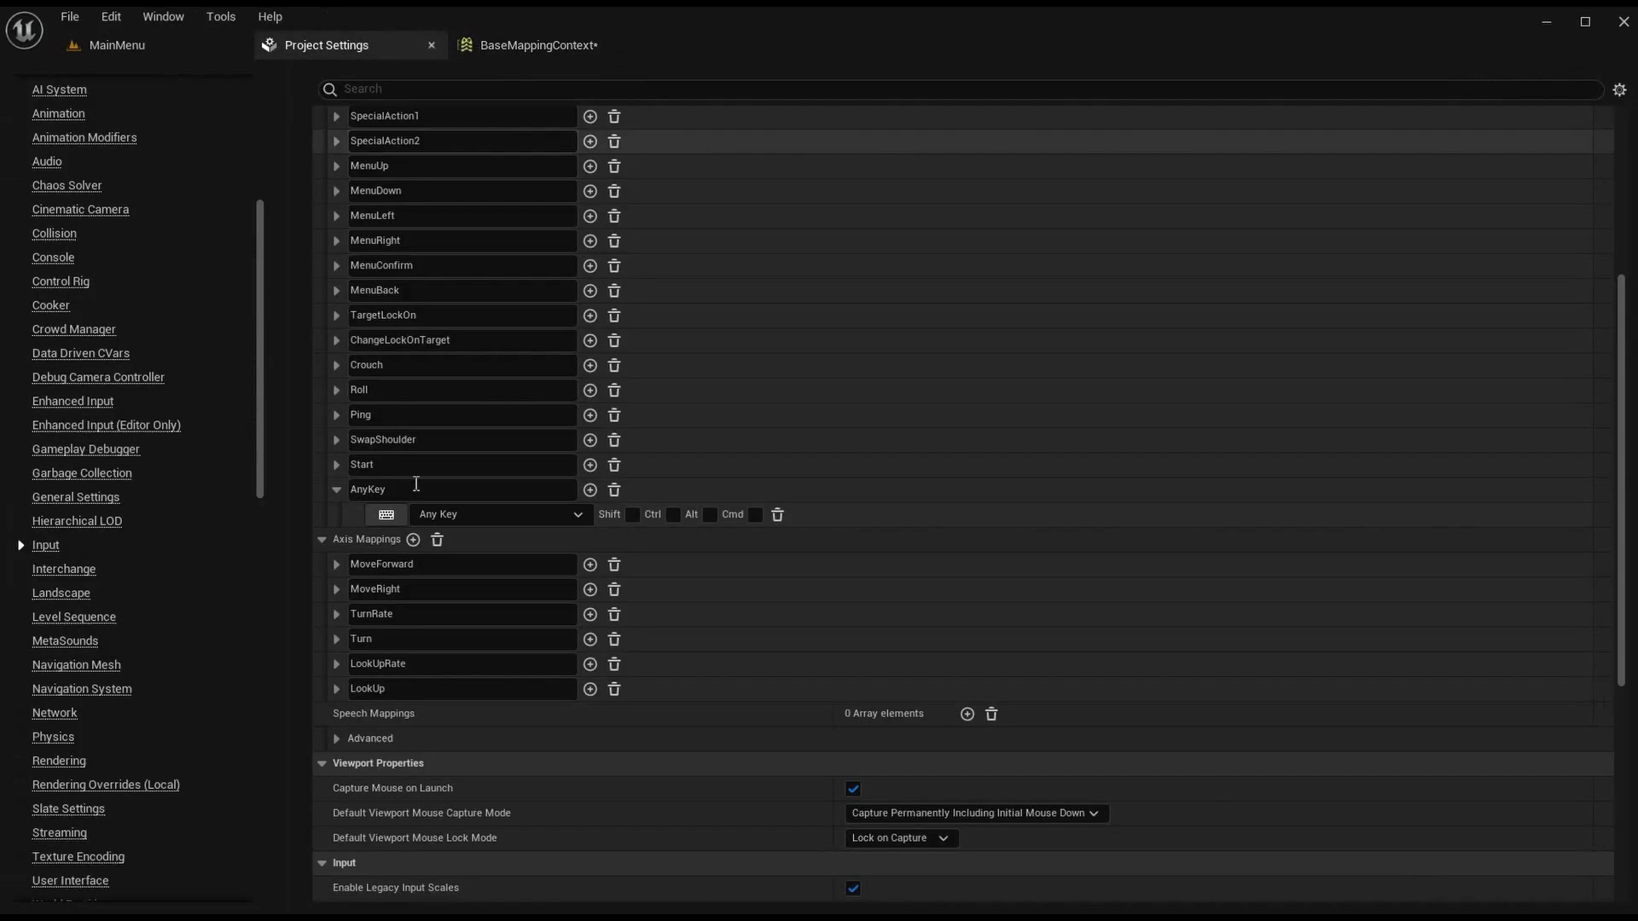
{"action": "scroll", "coordinate": [368, 640], "scroll_direction": "up", "scroll_amount": 6}
{"action": "left_click", "coordinate": [335, 785]}
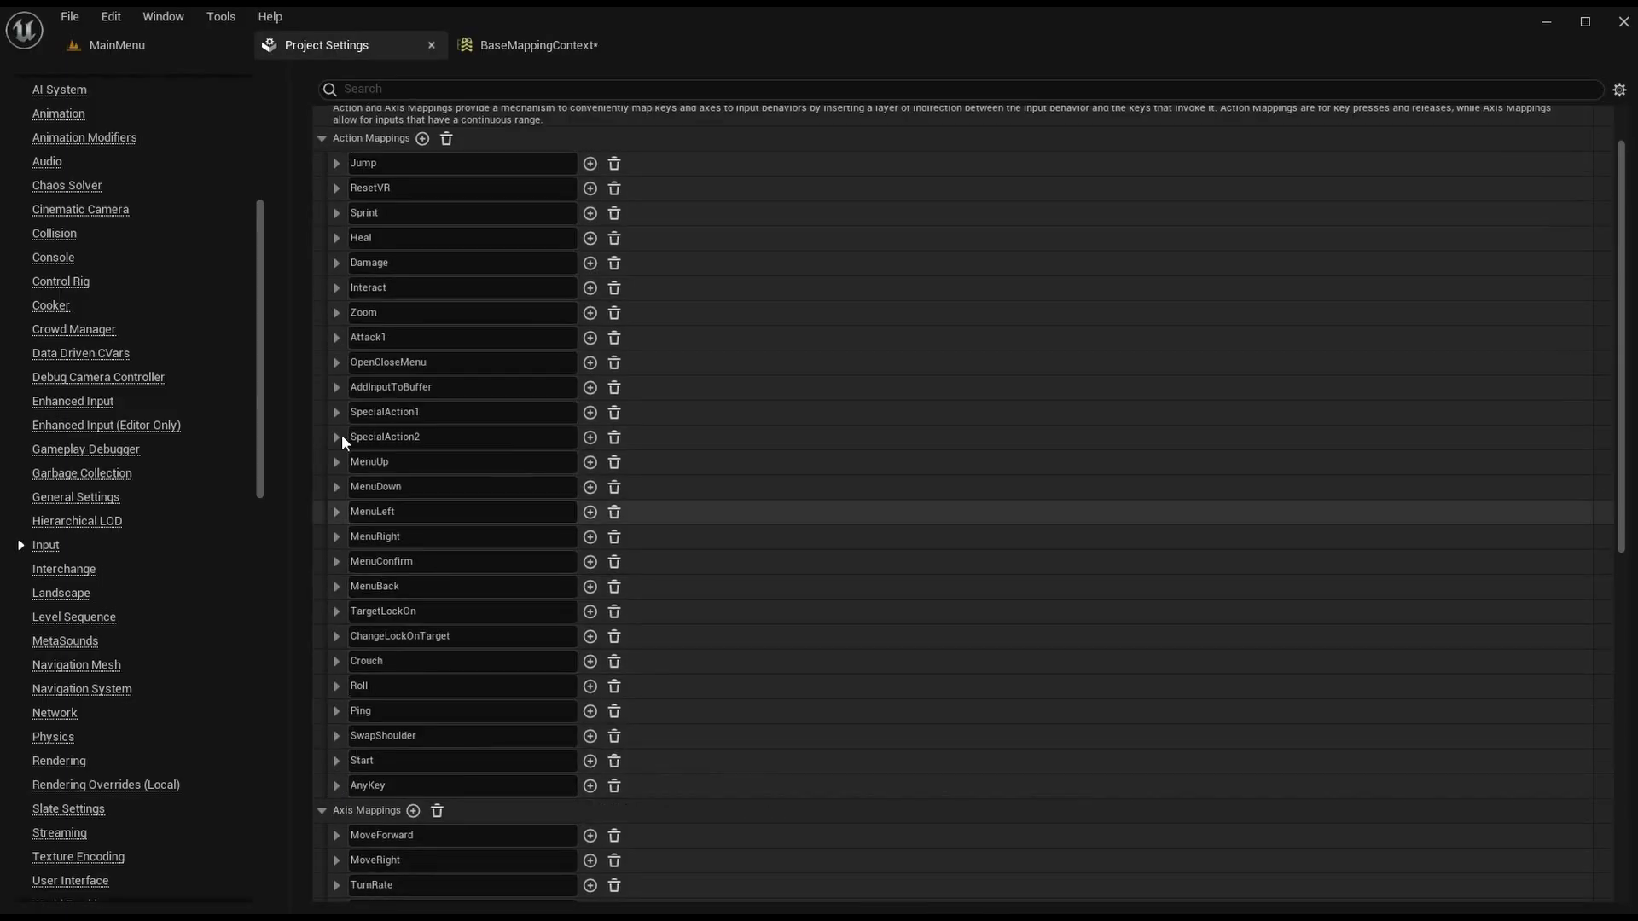
{"action": "left_click", "coordinate": [335, 338]}
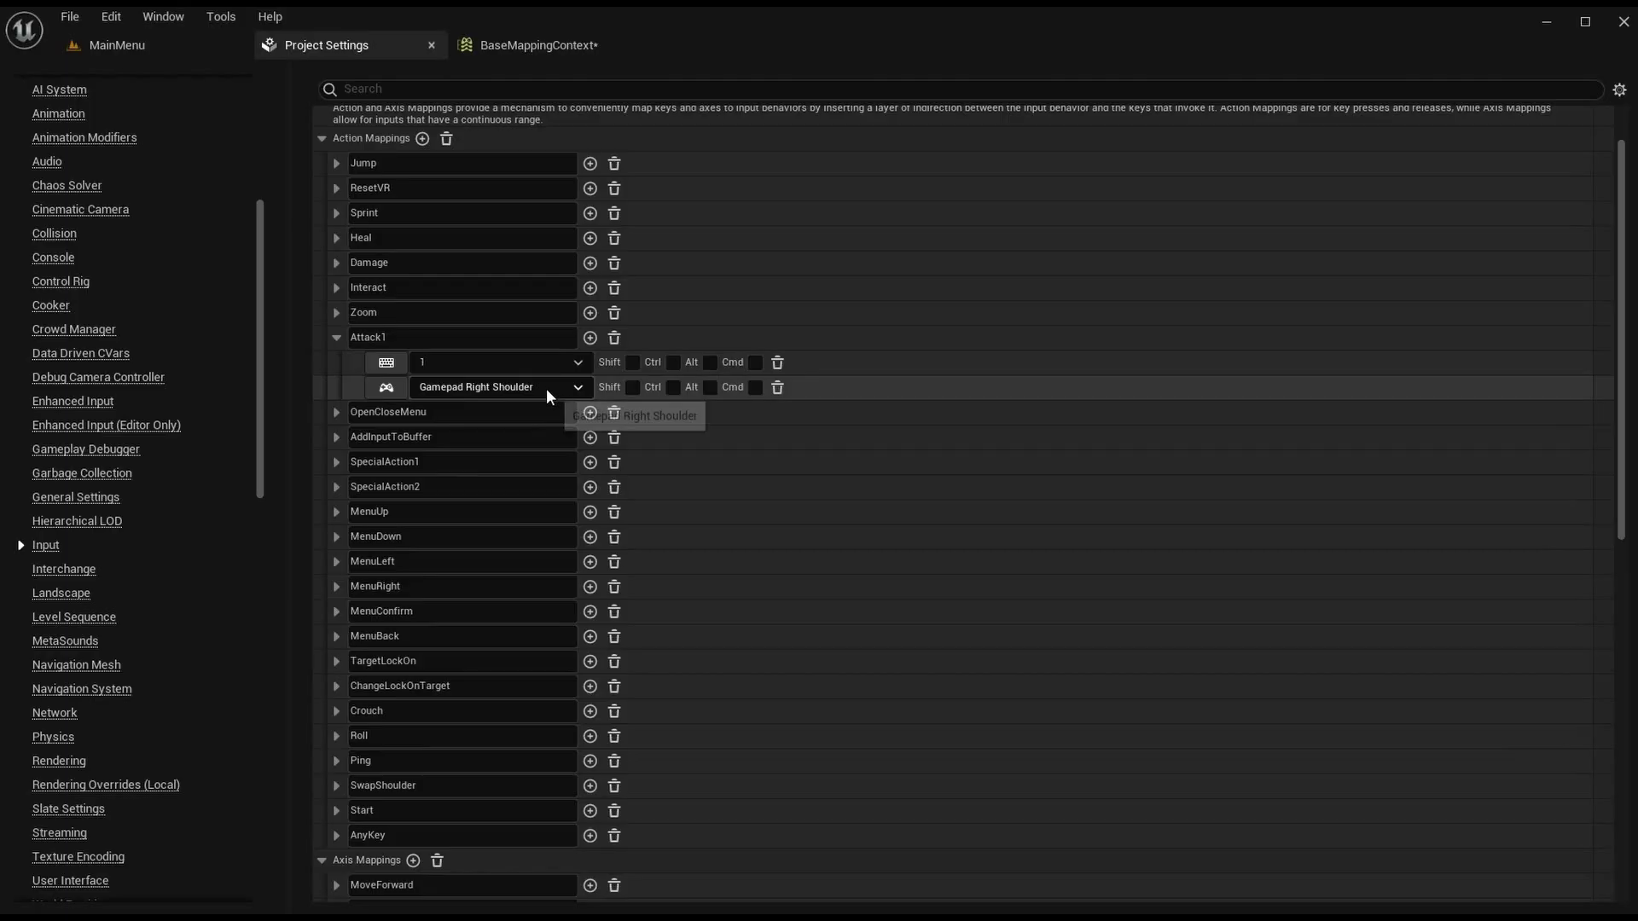
Step: Bind IA_Attack1 in BaseMappingContext to the keyboard key 1
{"action": "left_click", "coordinate": [528, 48]}
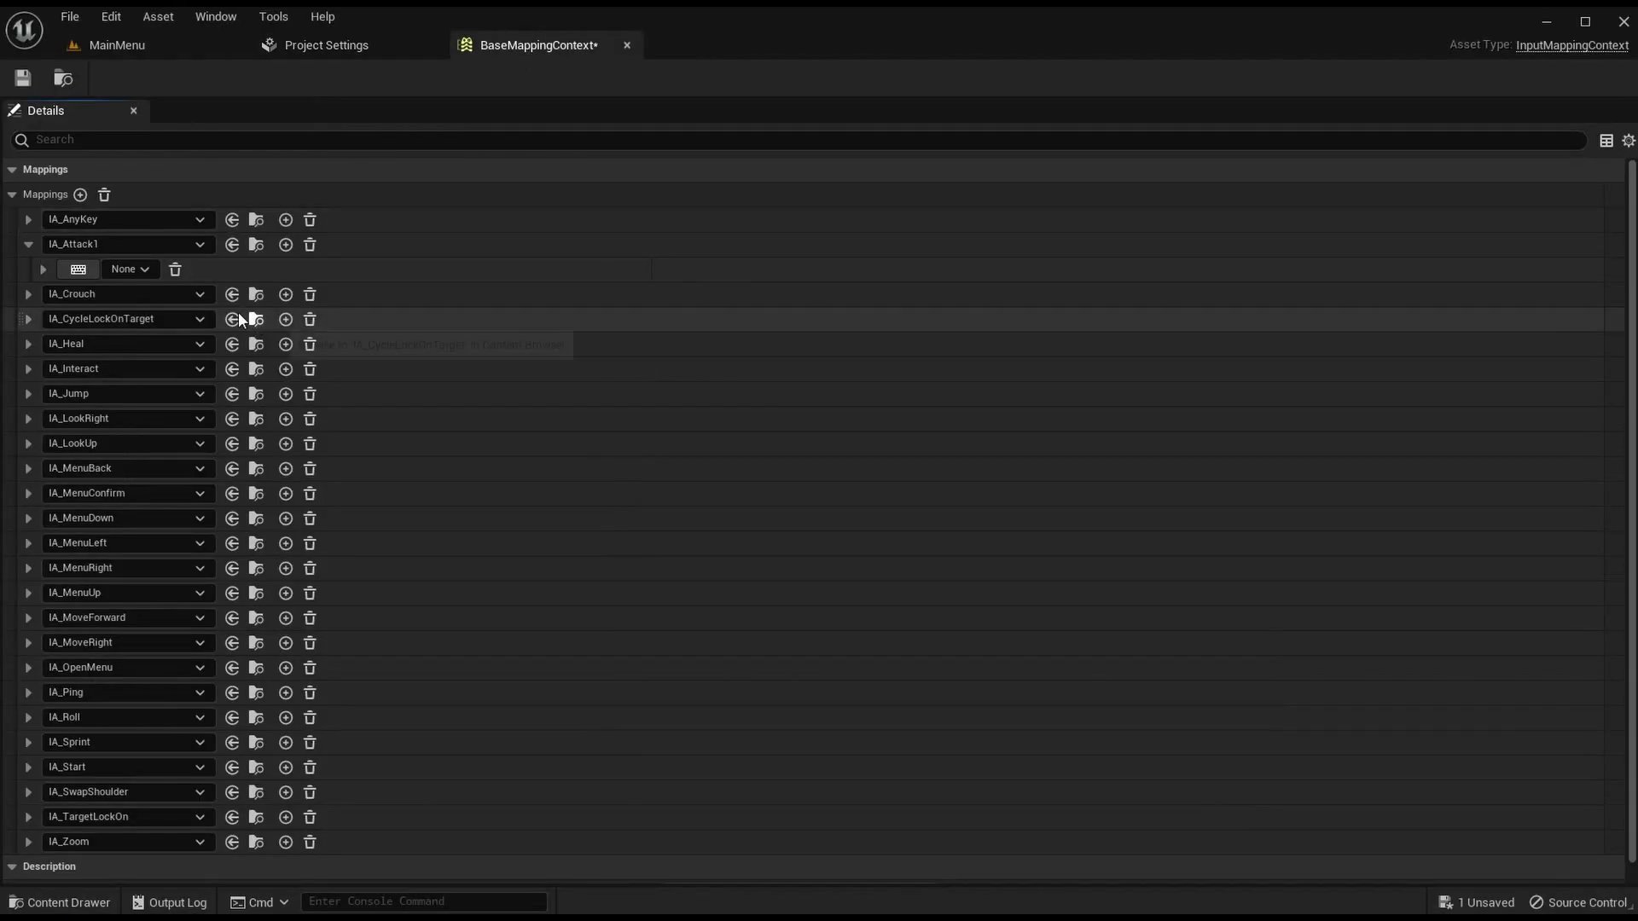
{"action": "left_click", "coordinate": [127, 269]}
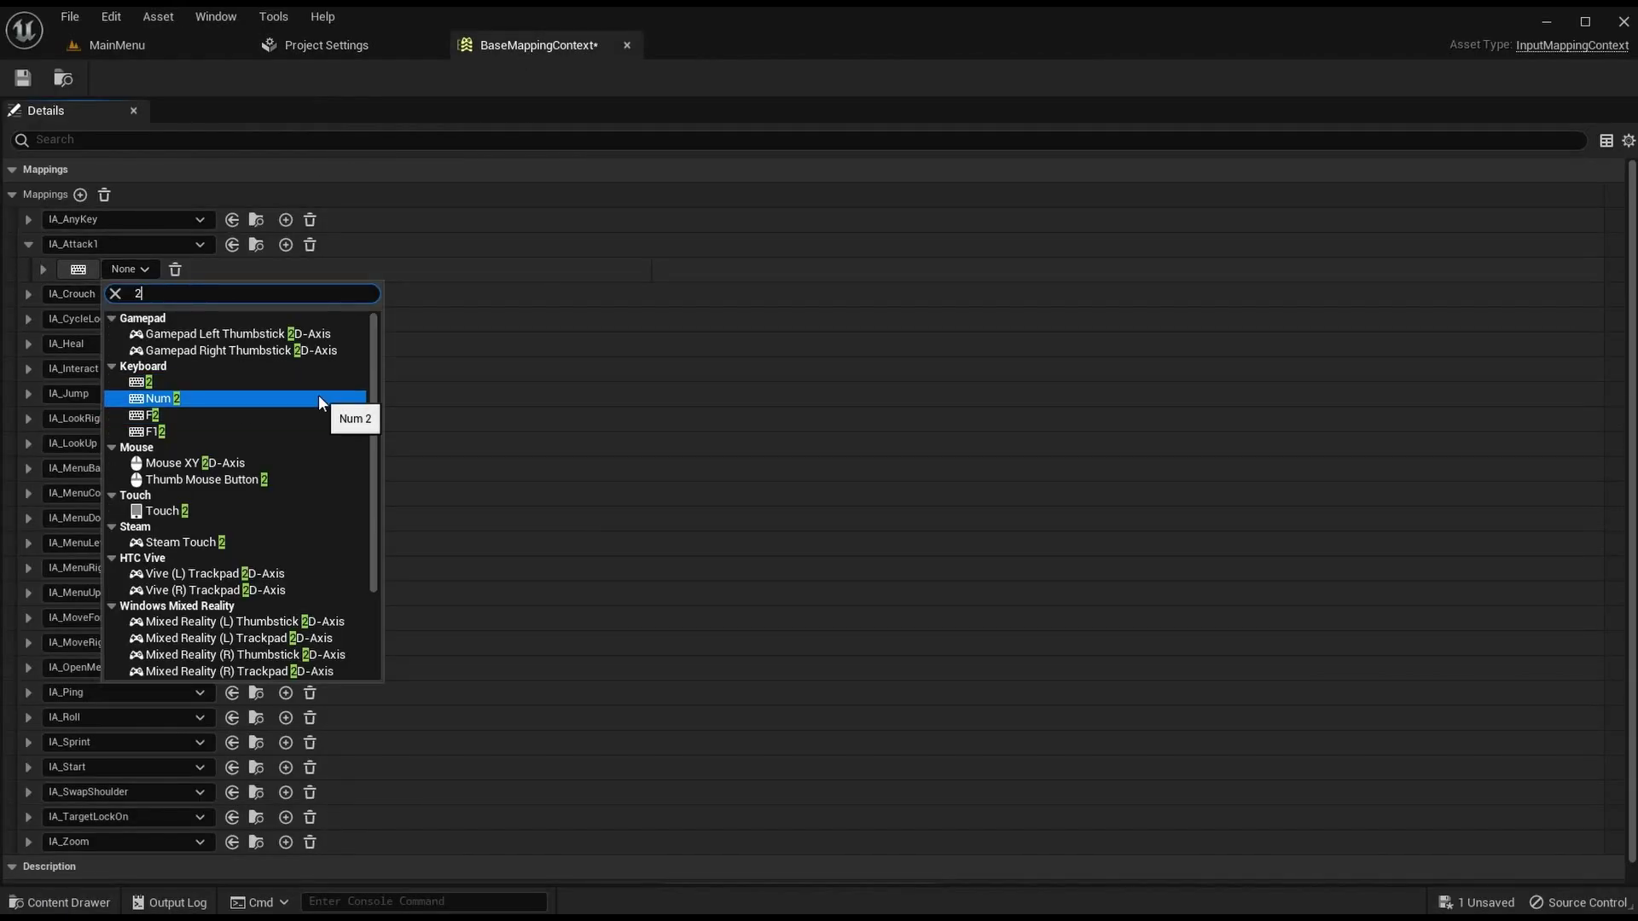
{"action": "key", "text": "BackSpace"}
{"action": "type", "text": "1"}
{"action": "left_click", "coordinate": [202, 336]}
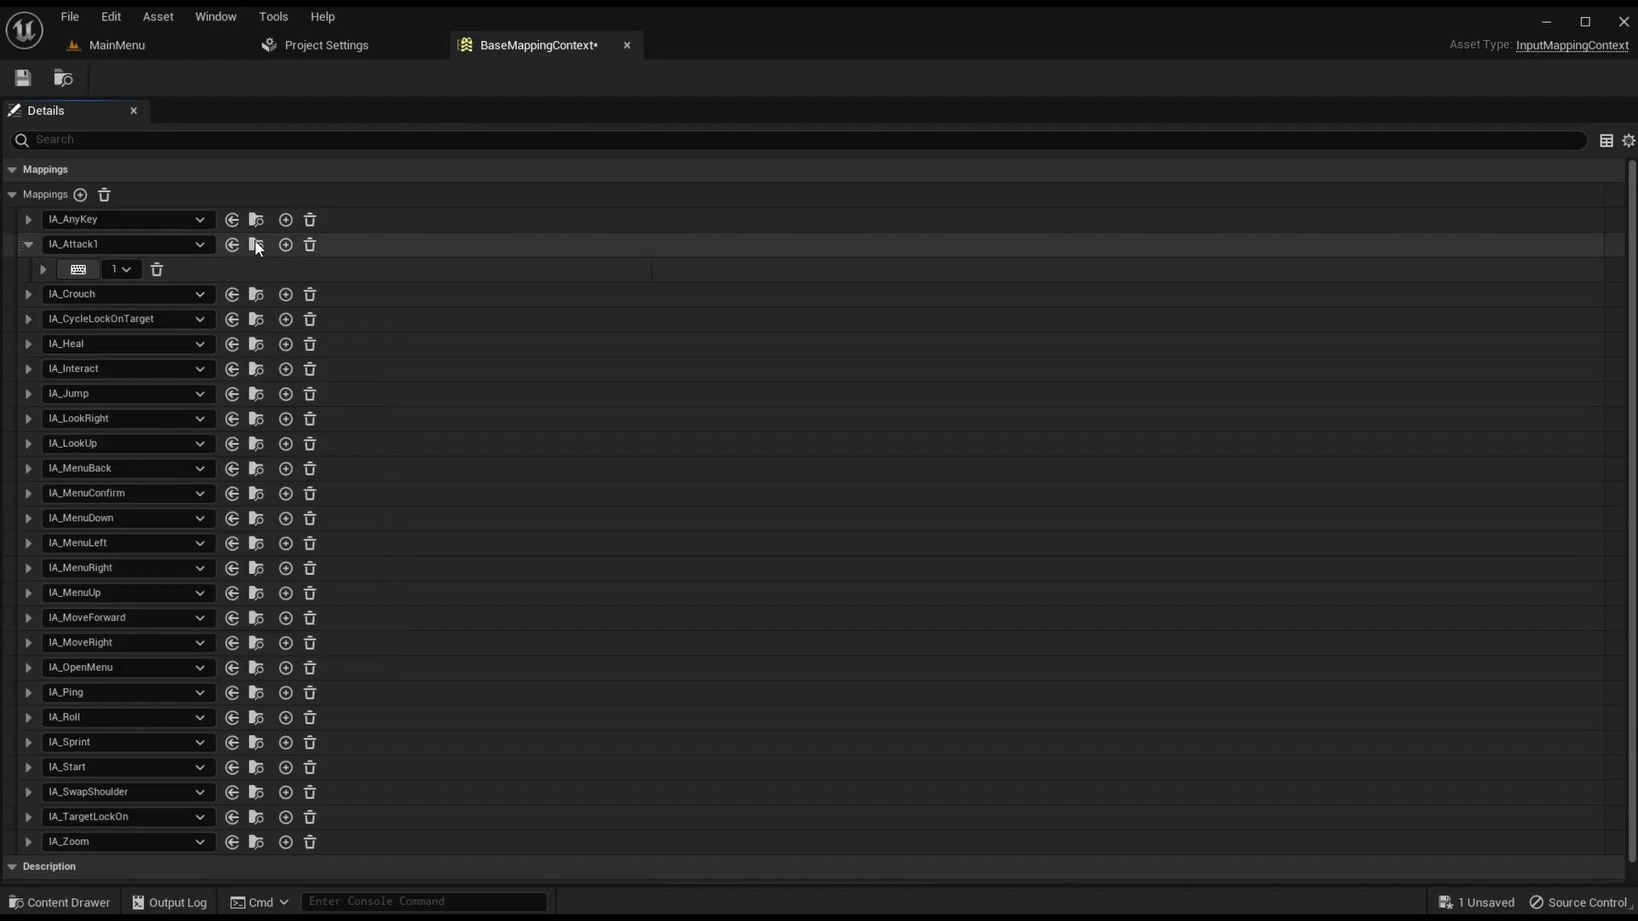
Step: Add a second IA_Attack1 binding set to Gamepad Right Shoulder, collapse the entry and save the mapping context
{"action": "left_click", "coordinate": [286, 245]}
{"action": "left_click", "coordinate": [144, 294]}
{"action": "type", "text": "gamepad right"}
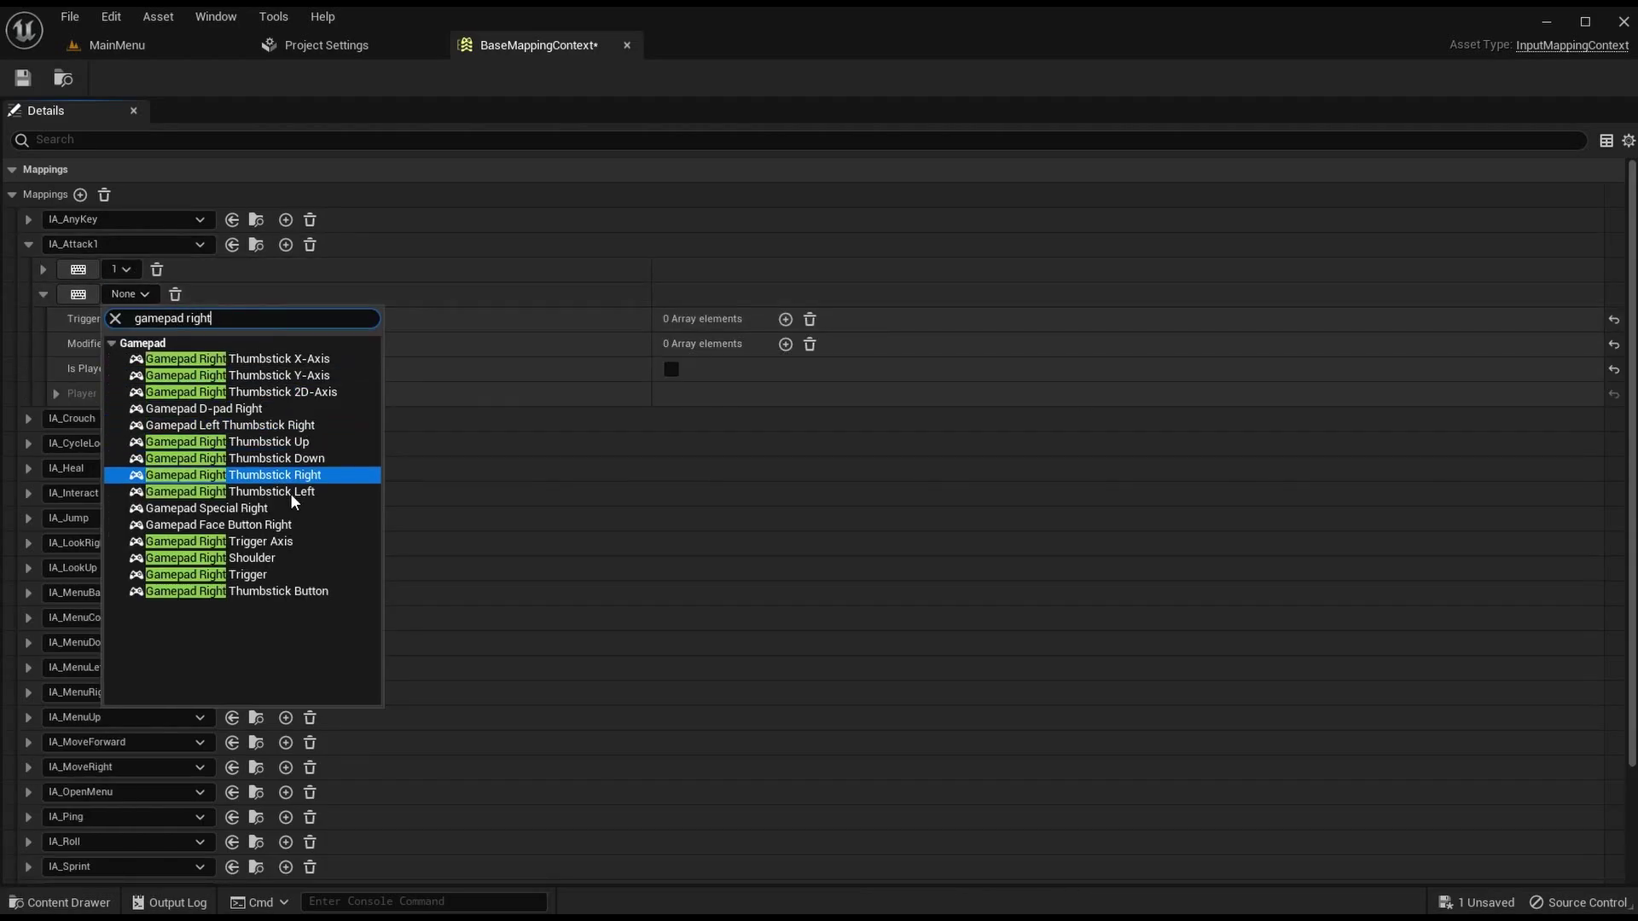
{"action": "left_click", "coordinate": [256, 558]}
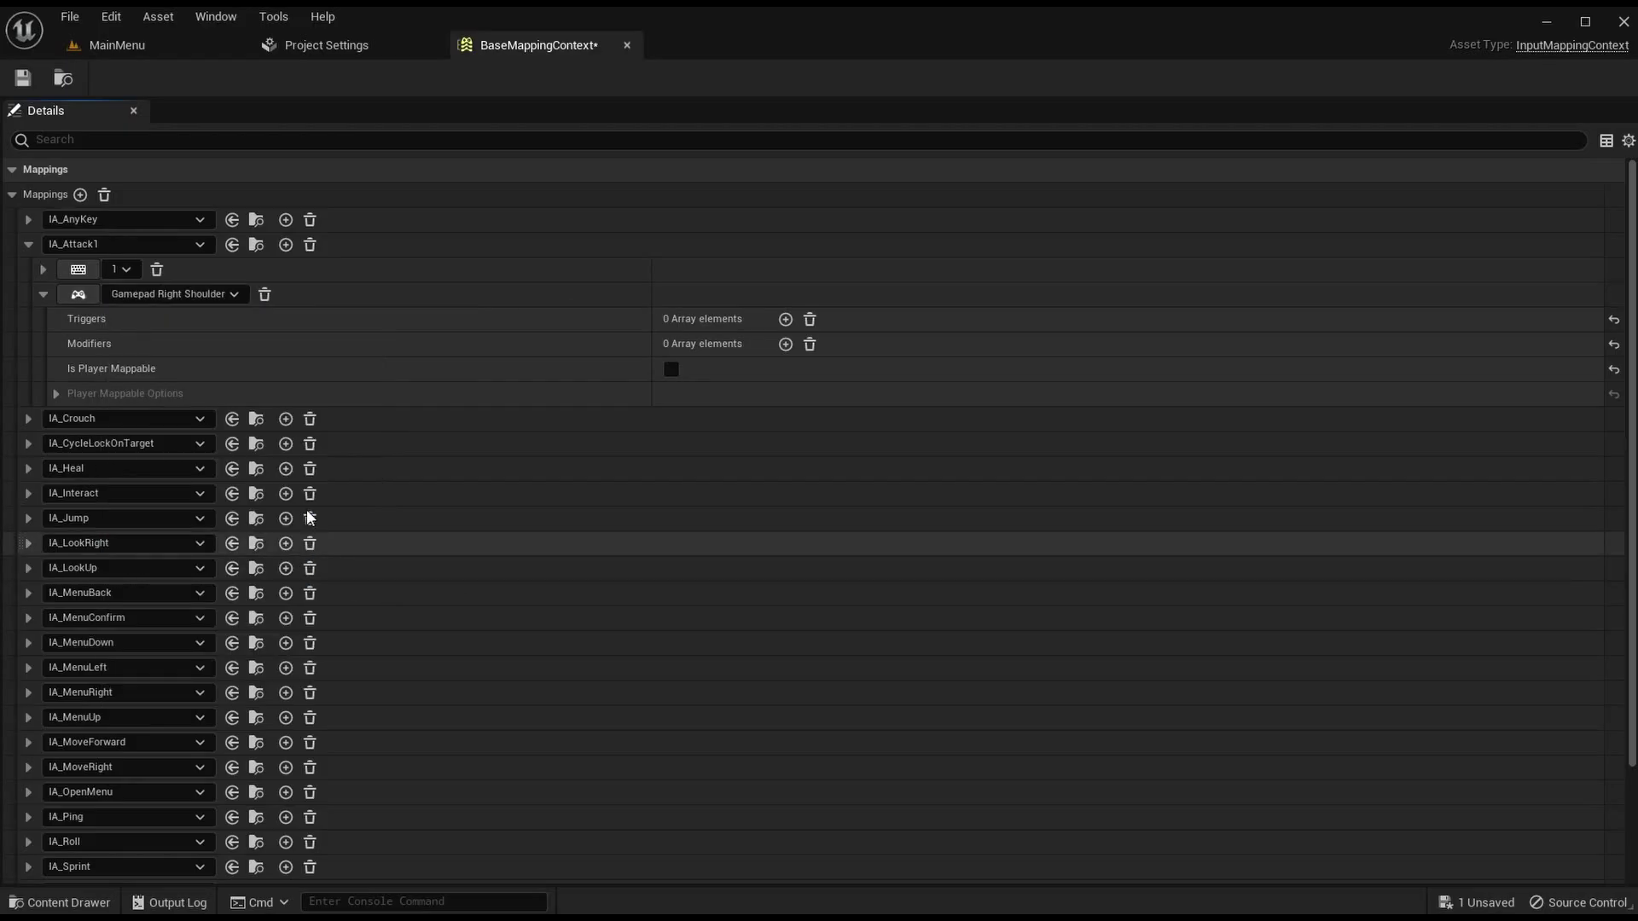
{"action": "left_click", "coordinate": [40, 295]}
{"action": "left_click", "coordinate": [28, 244]}
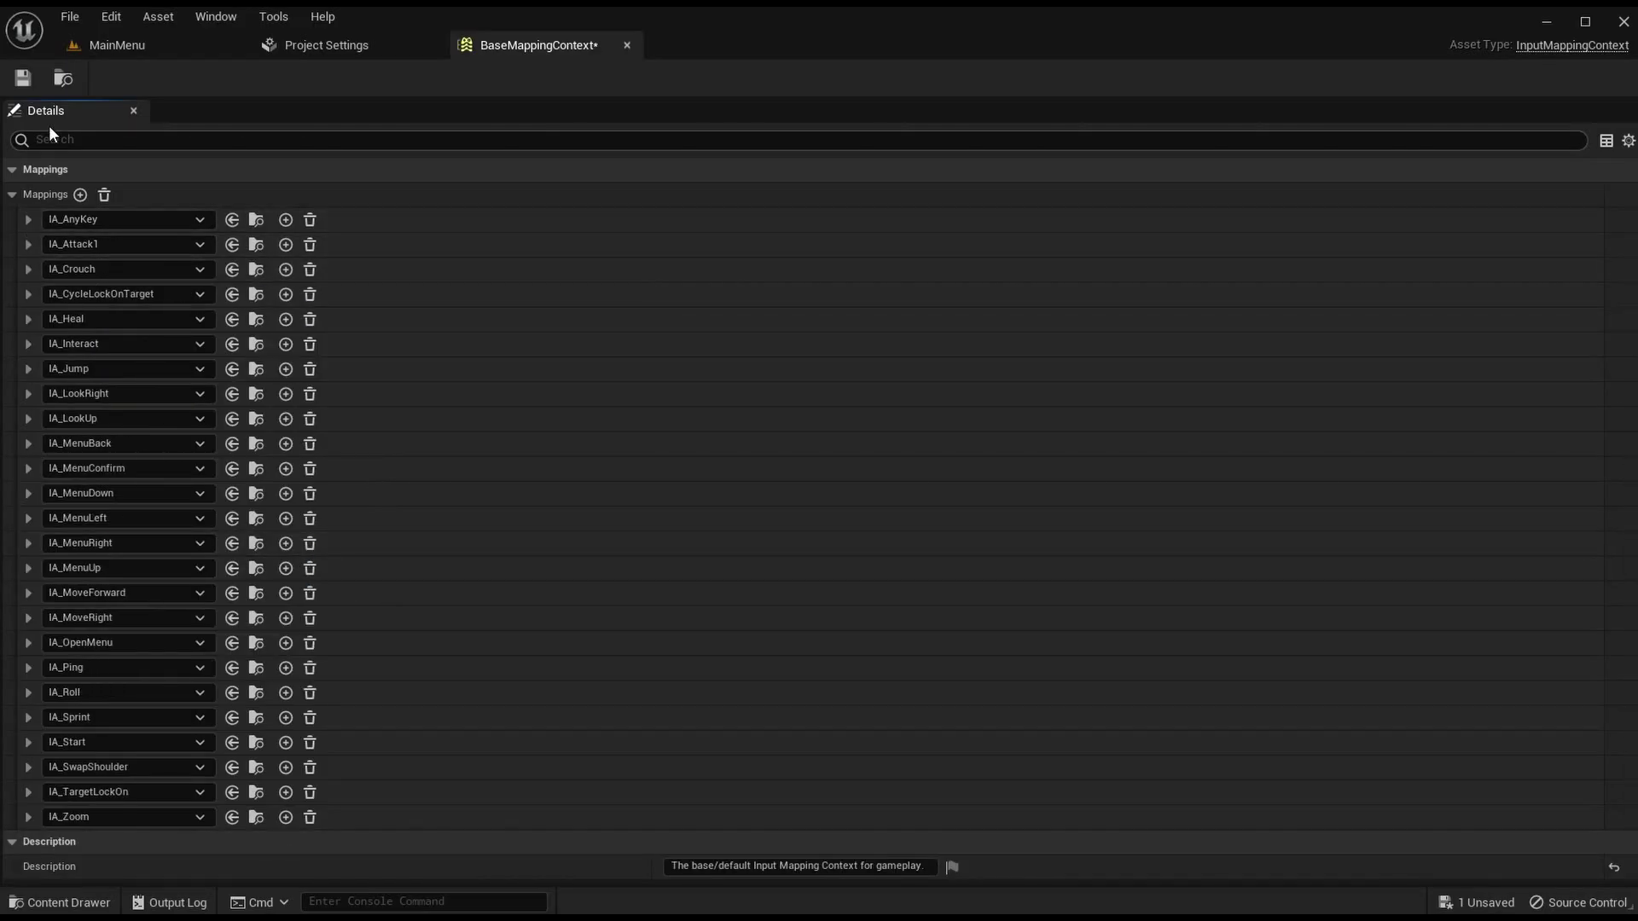
{"action": "left_click", "coordinate": [23, 81]}
Step: Expand IA_Crouch and look up the bindings of the legacy Crouch action in the project's input settings
{"action": "left_click", "coordinate": [281, 46]}
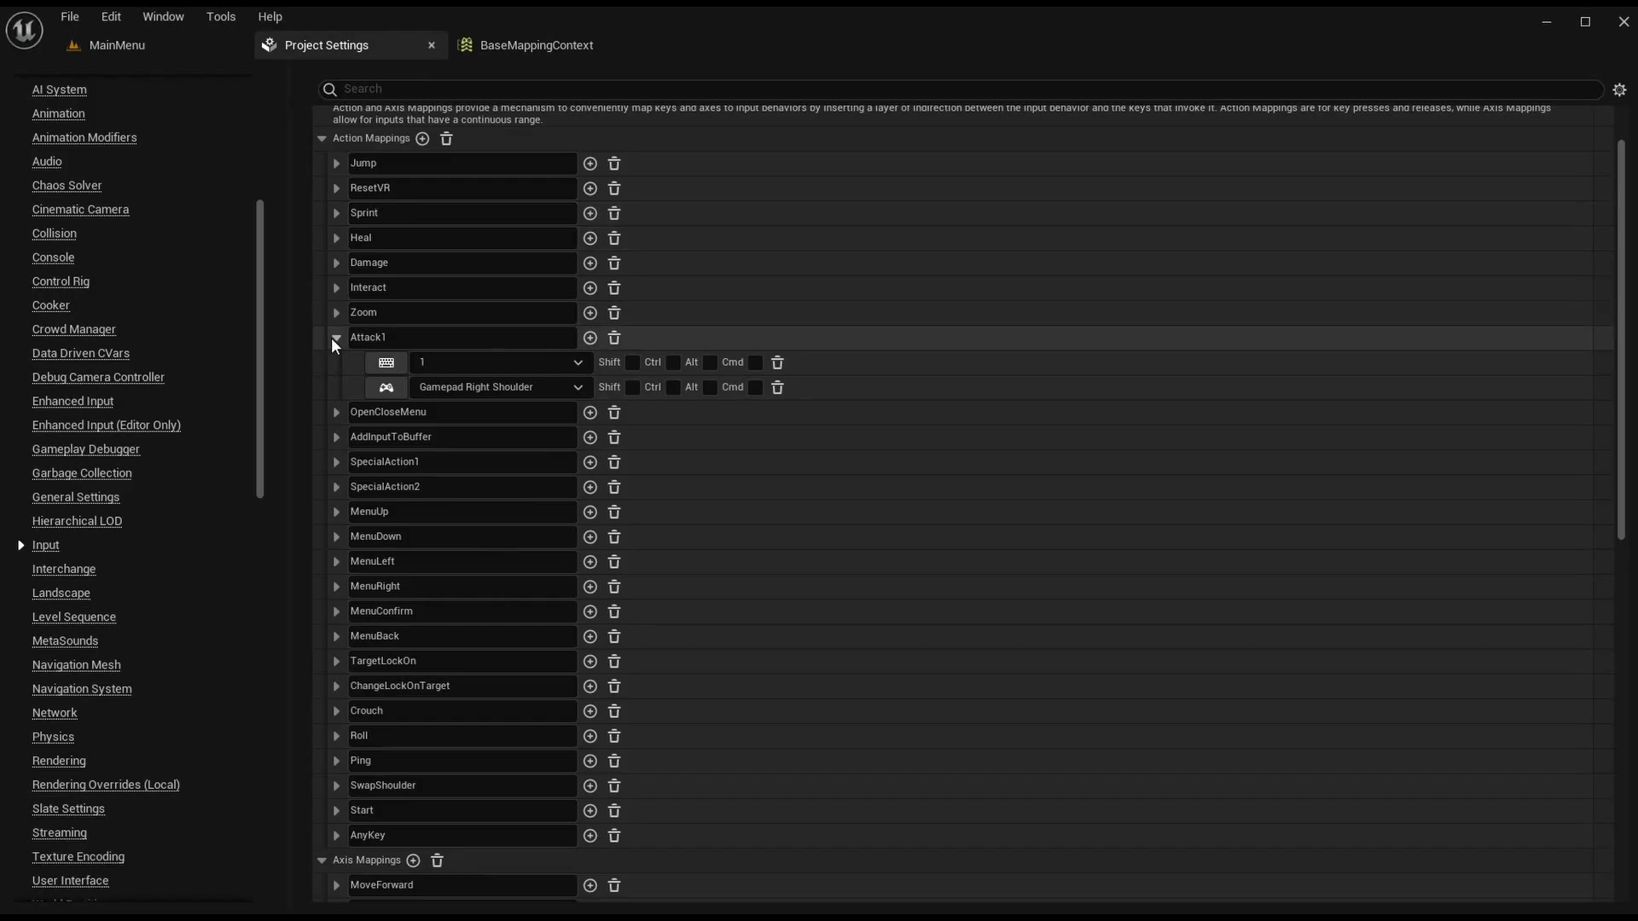
{"action": "left_click", "coordinate": [336, 337]}
{"action": "left_click", "coordinate": [523, 42]}
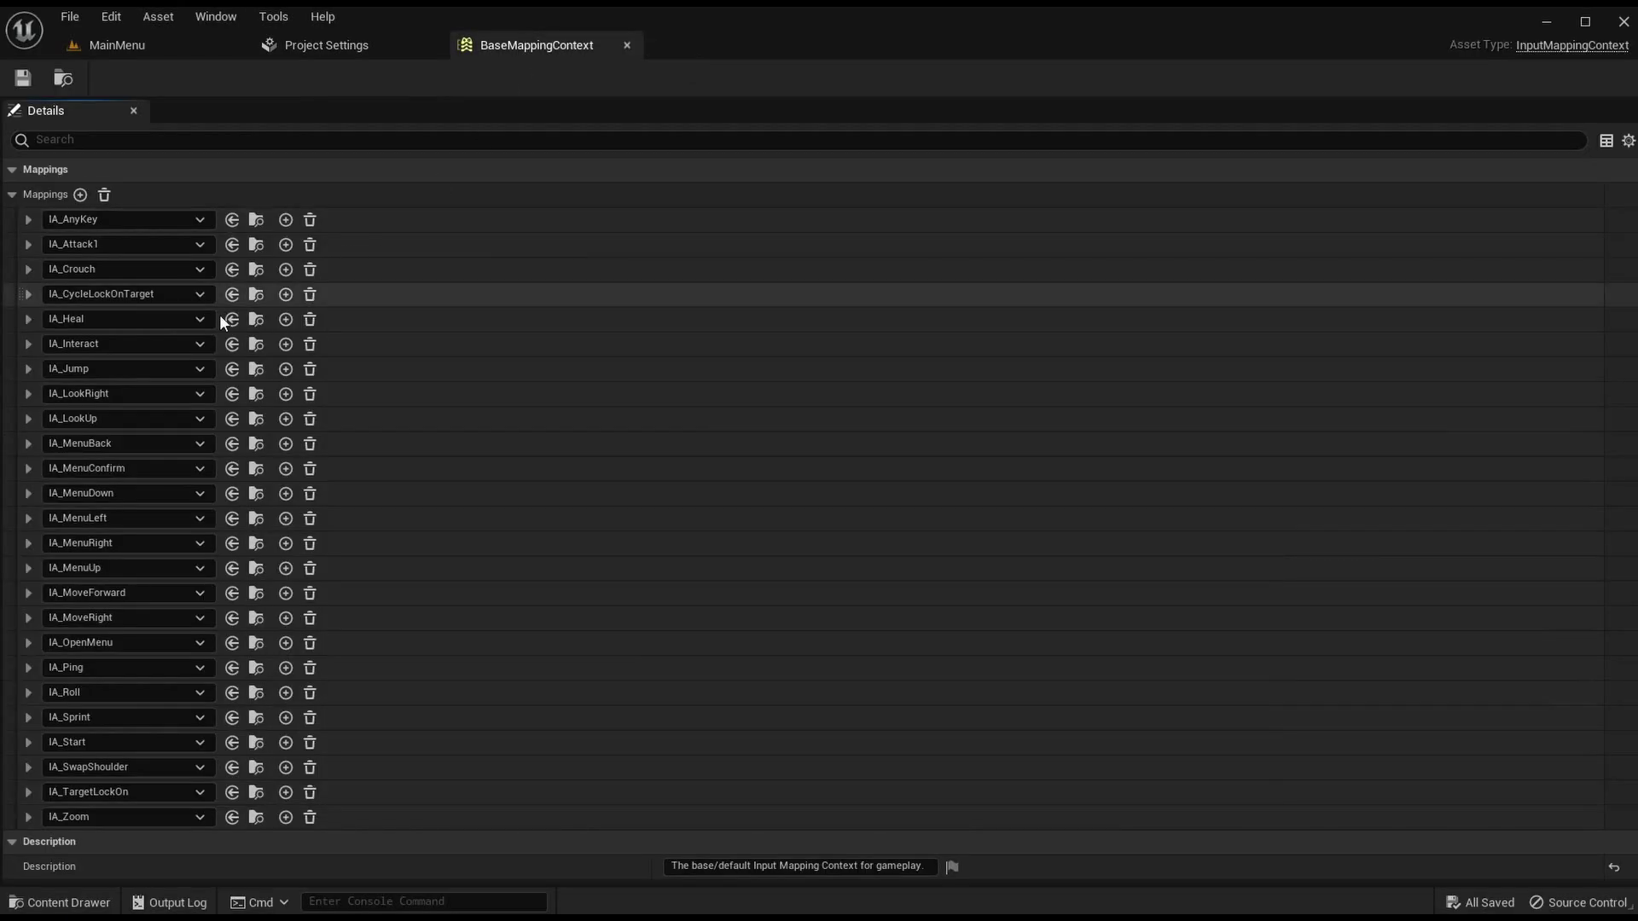
{"action": "left_click", "coordinate": [28, 270]}
{"action": "left_click", "coordinate": [328, 44]}
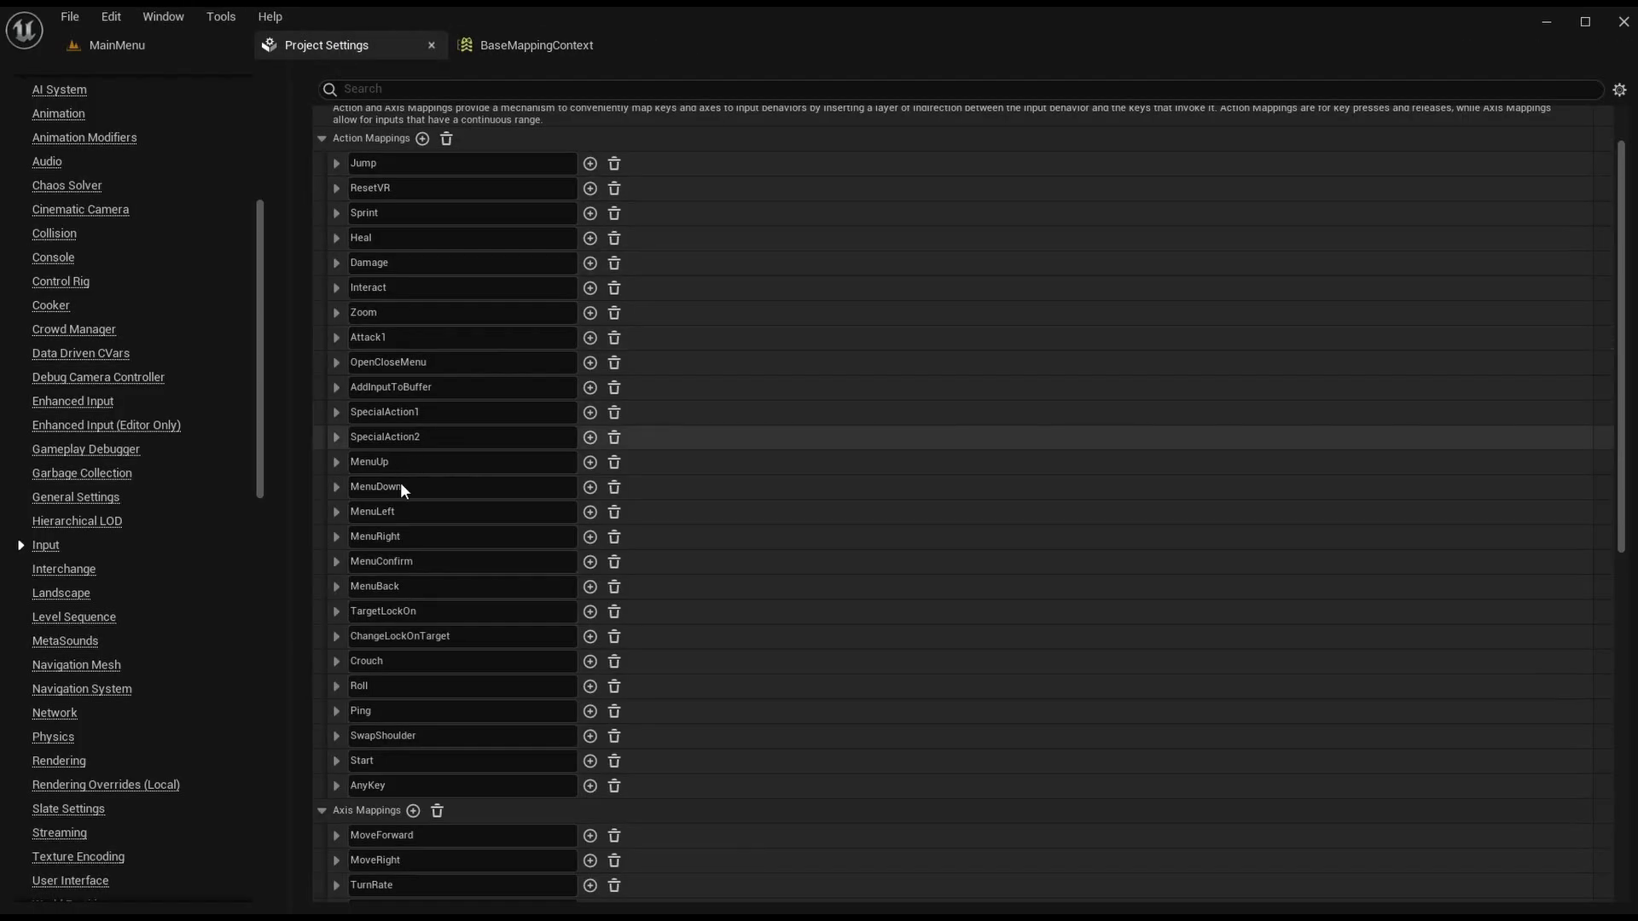
{"action": "left_click", "coordinate": [337, 661]}
{"action": "scroll", "coordinate": [459, 656], "scroll_direction": "down", "scroll_amount": 1}
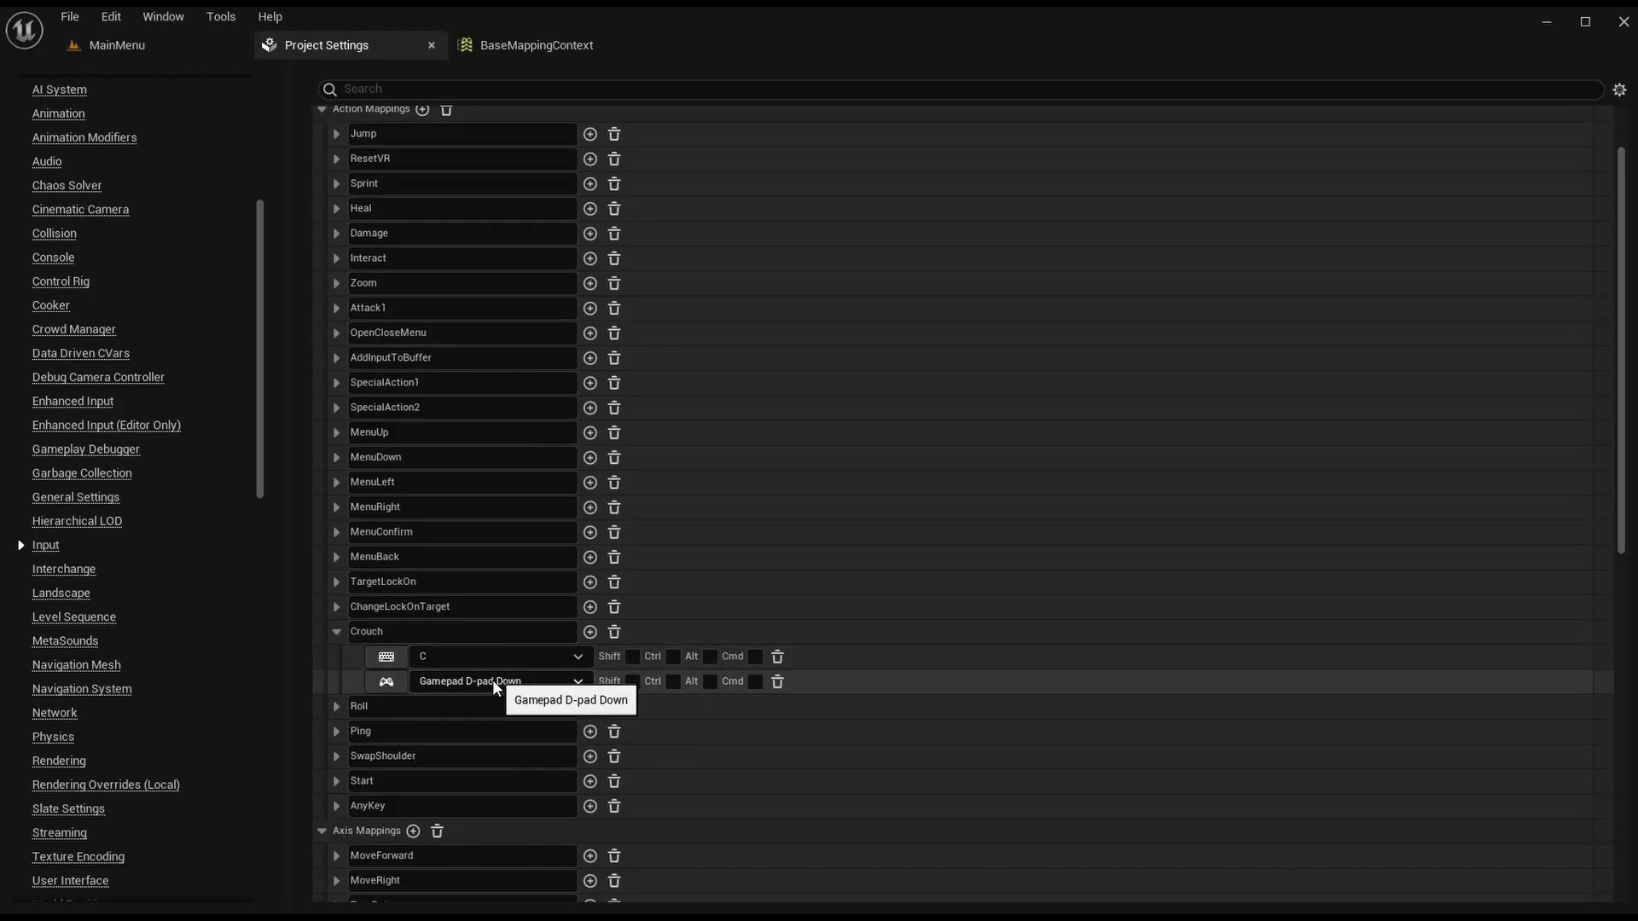
Step: Bind IA_Crouch in BaseMappingContext to the keyboard key C
{"action": "left_click", "coordinate": [527, 47]}
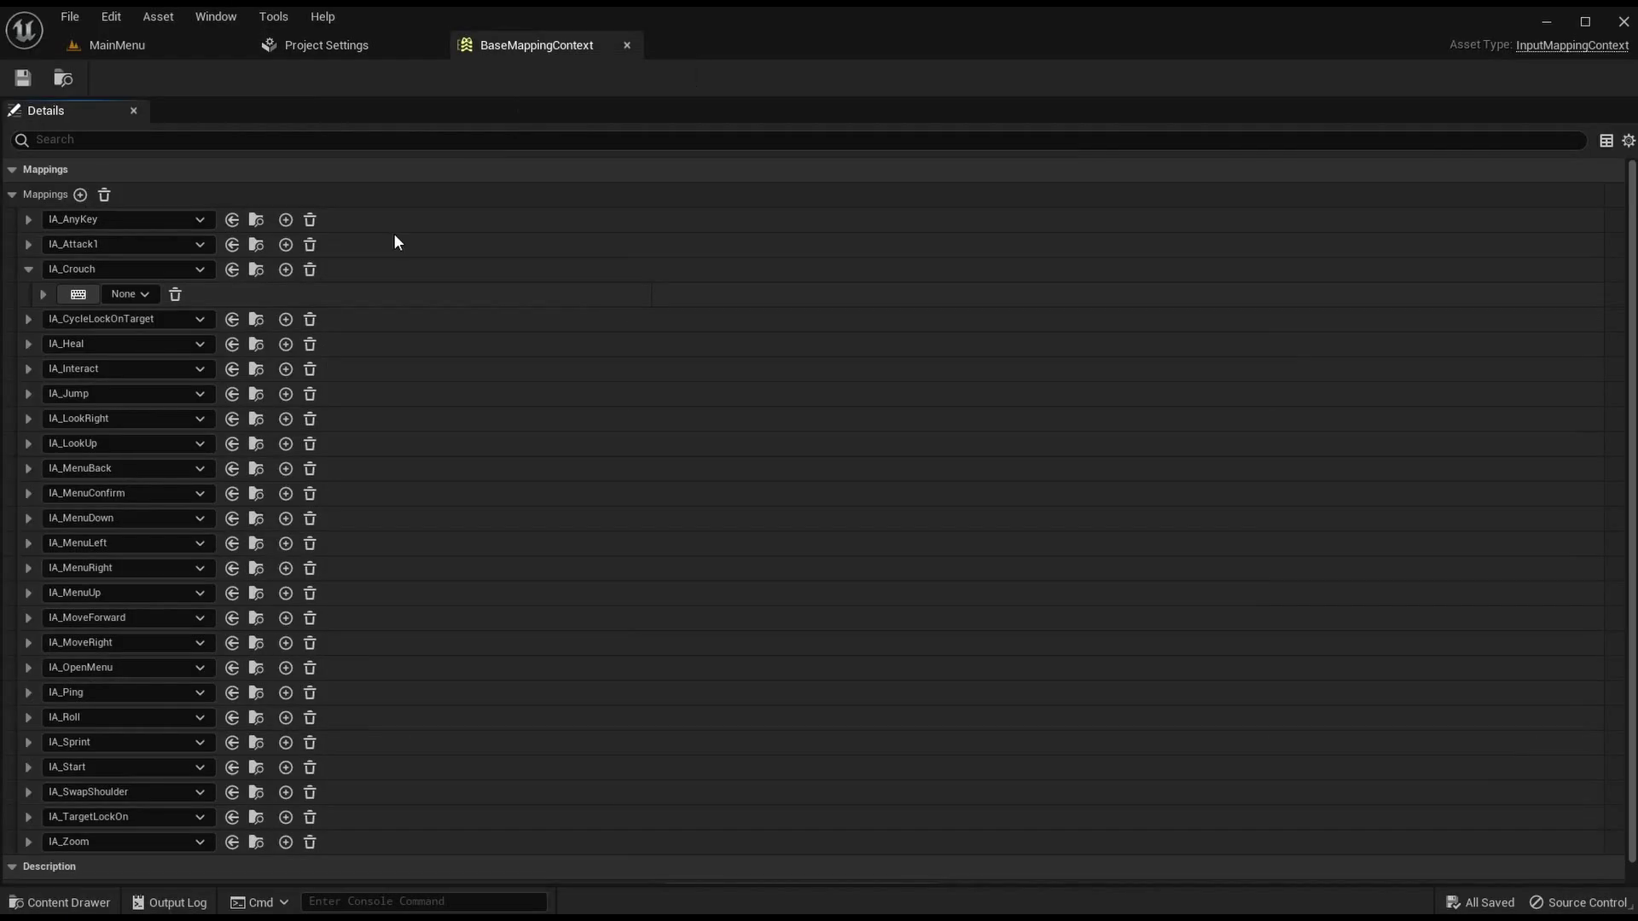
{"action": "left_click", "coordinate": [132, 293]}
{"action": "type", "text": "c"}
{"action": "scroll", "coordinate": [230, 427], "scroll_direction": "down", "scroll_amount": 5}
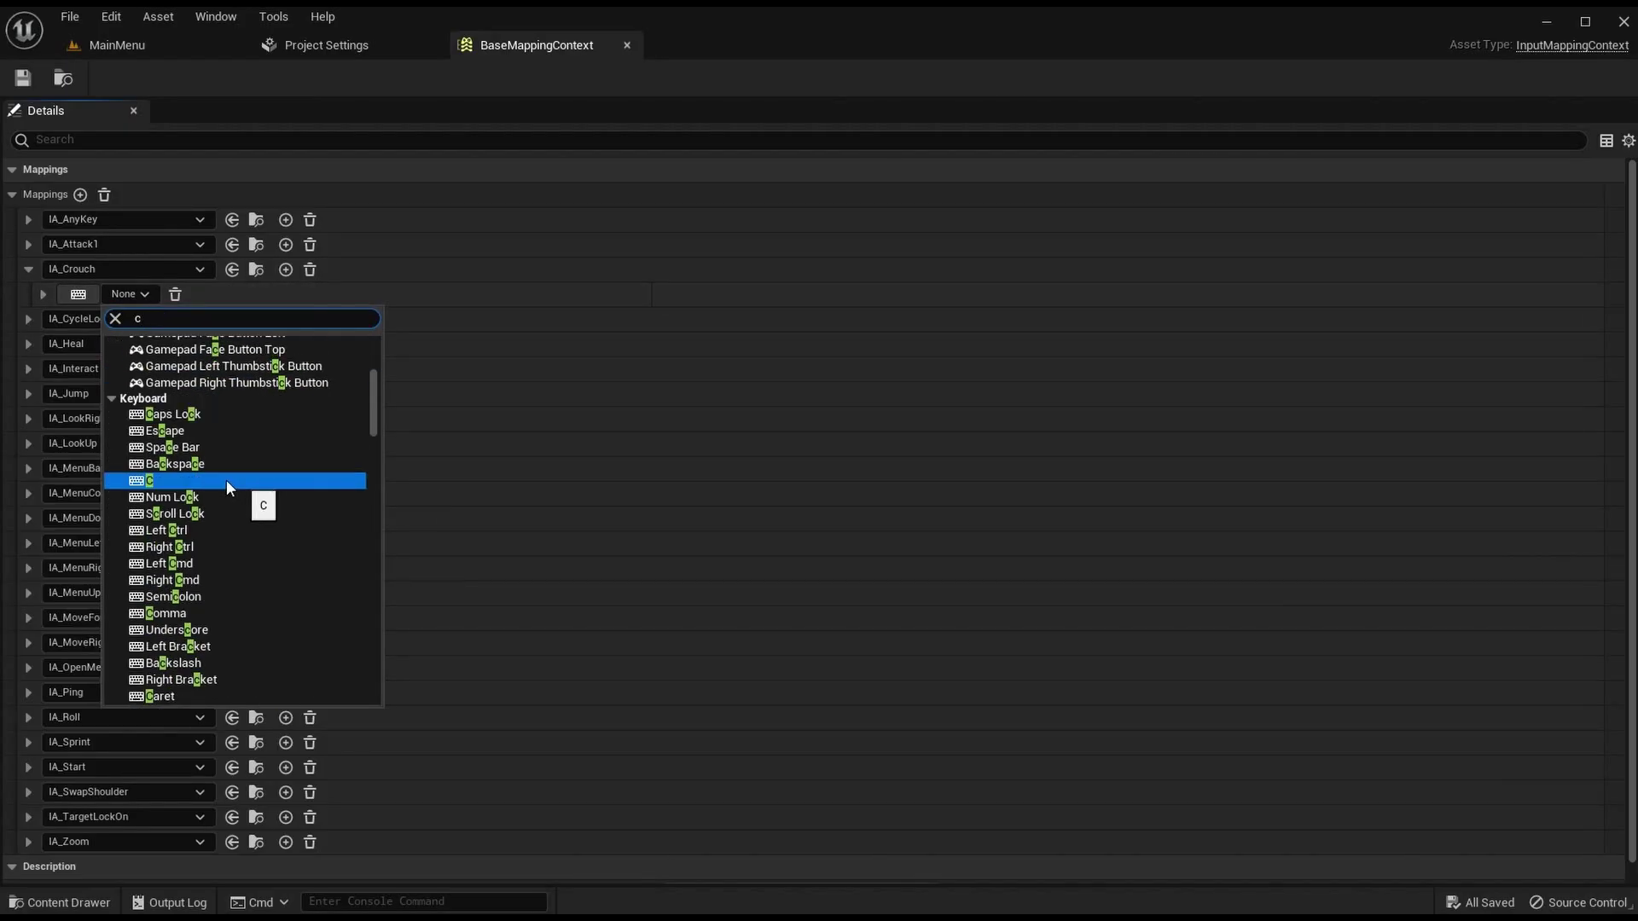
{"action": "left_click", "coordinate": [223, 480]}
Step: Add a second IA_Crouch binding set to Gamepad D-pad Down, collapse the entry and save the mapping context
{"action": "left_click", "coordinate": [286, 270]}
{"action": "left_click", "coordinate": [136, 319]}
{"action": "type", "text": "ga"}
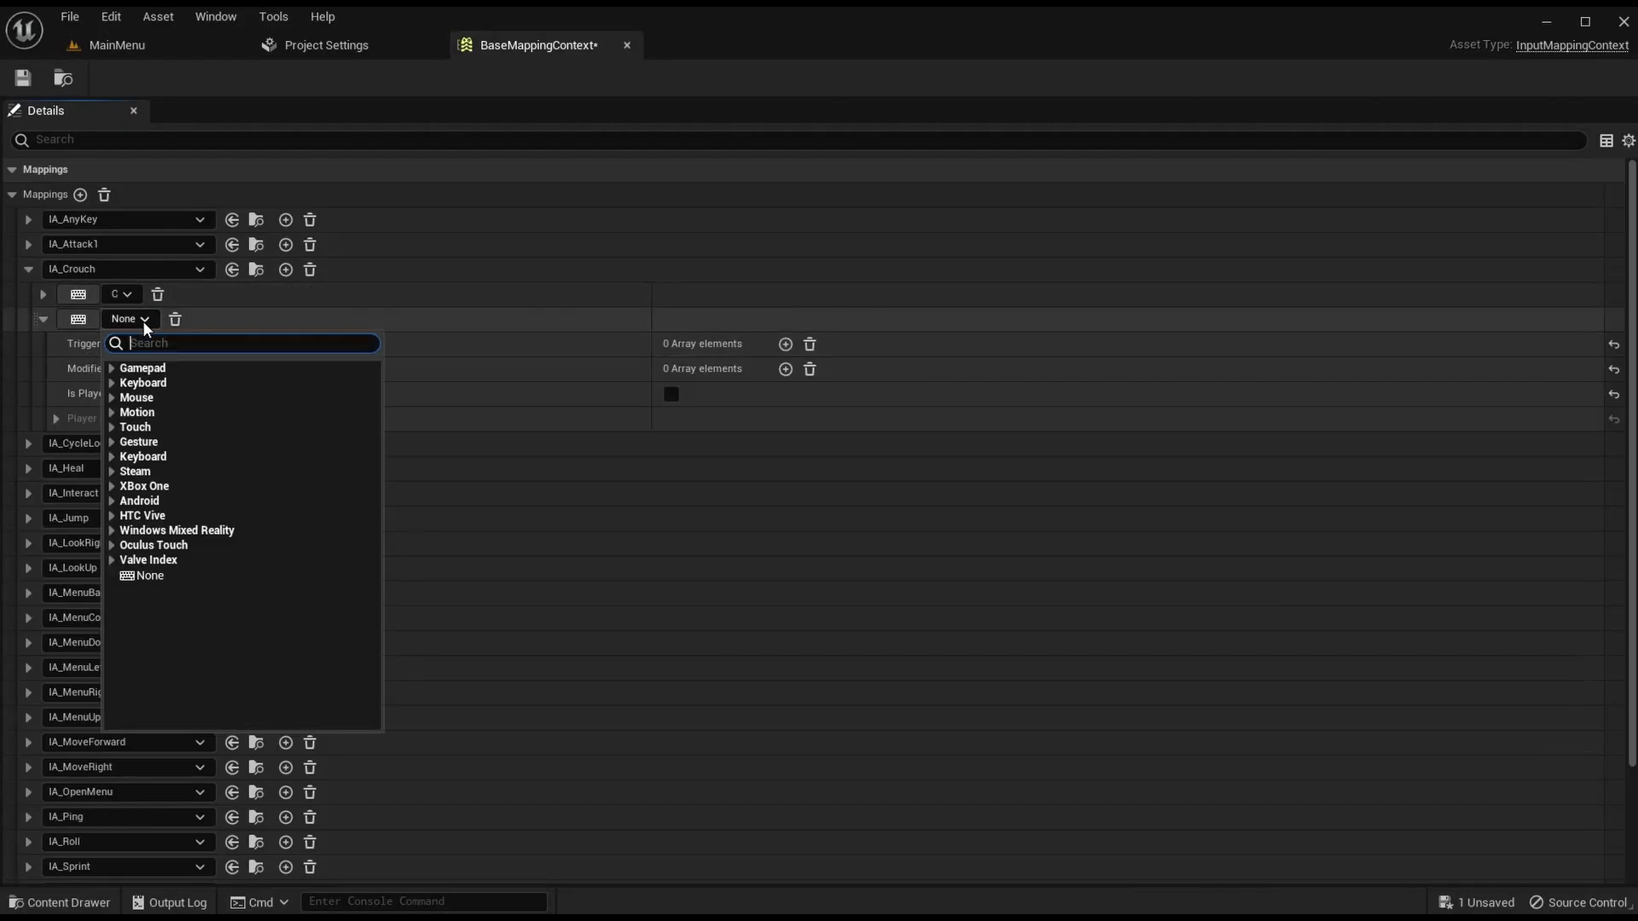
{"action": "type", "text": "m"}
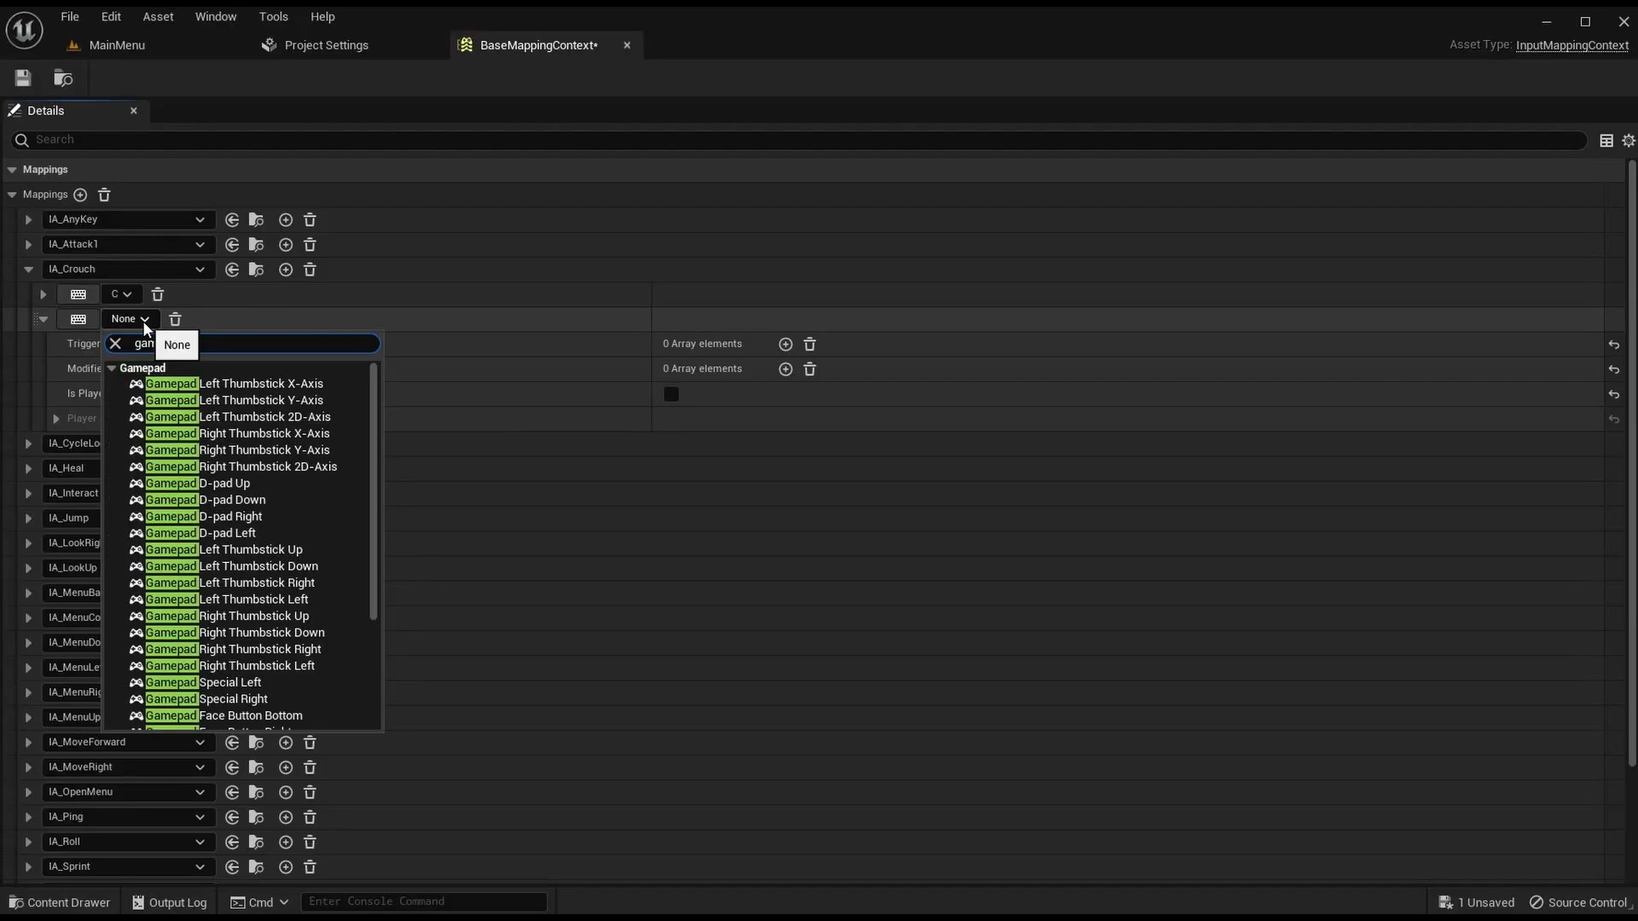
{"action": "type", "text": "epad d-pad"}
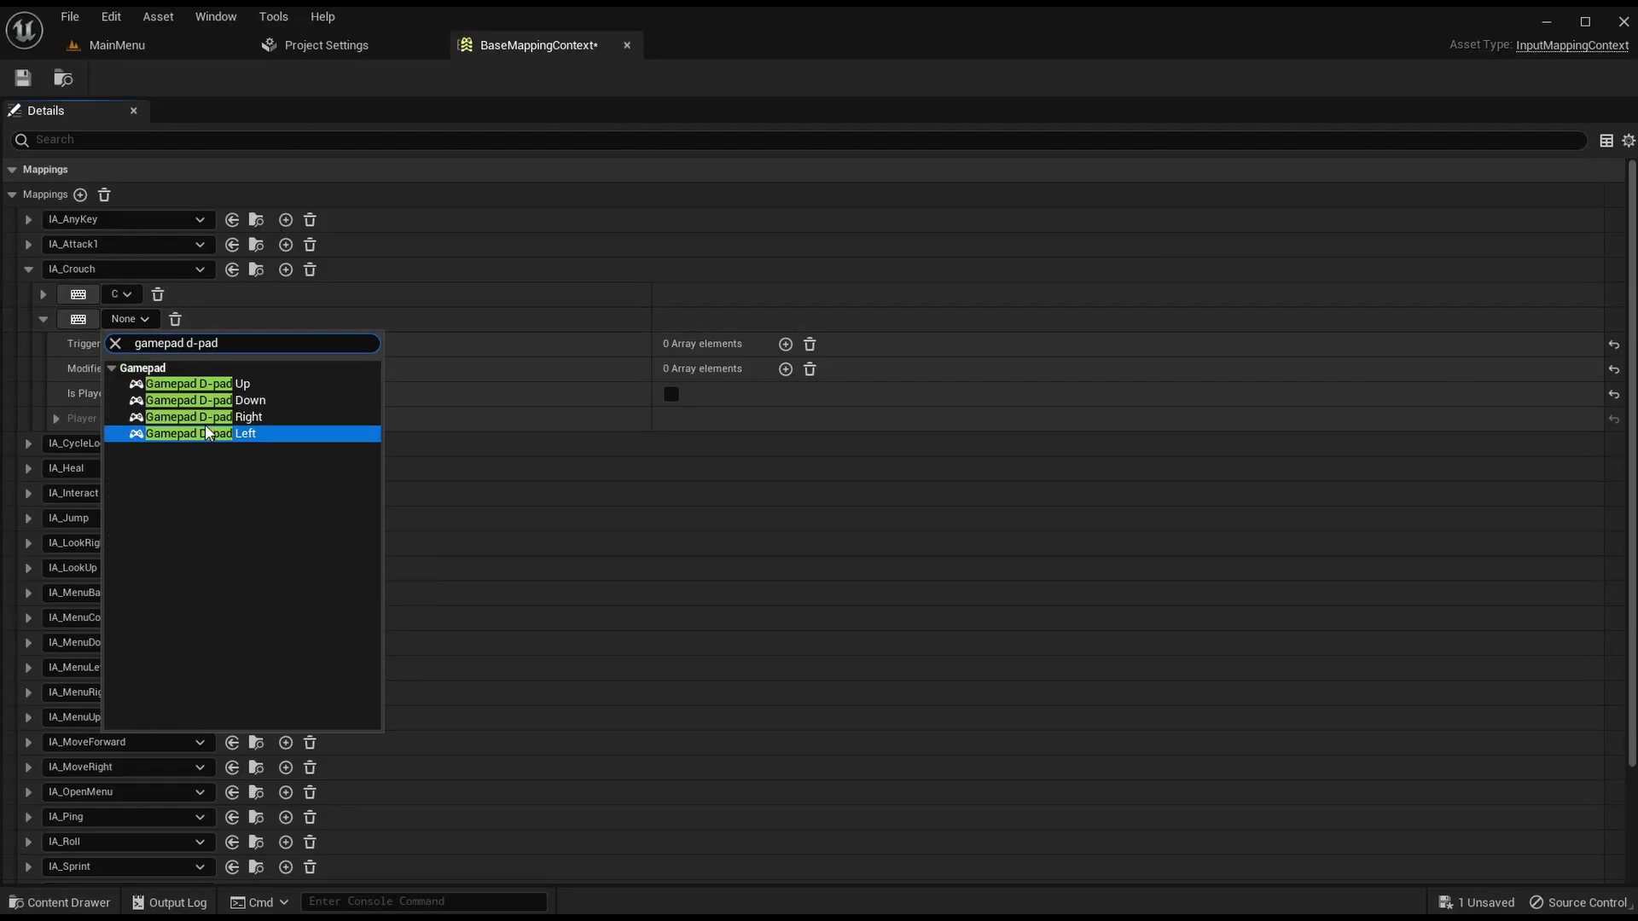
{"action": "left_click", "coordinate": [205, 400]}
{"action": "left_click", "coordinate": [43, 319]}
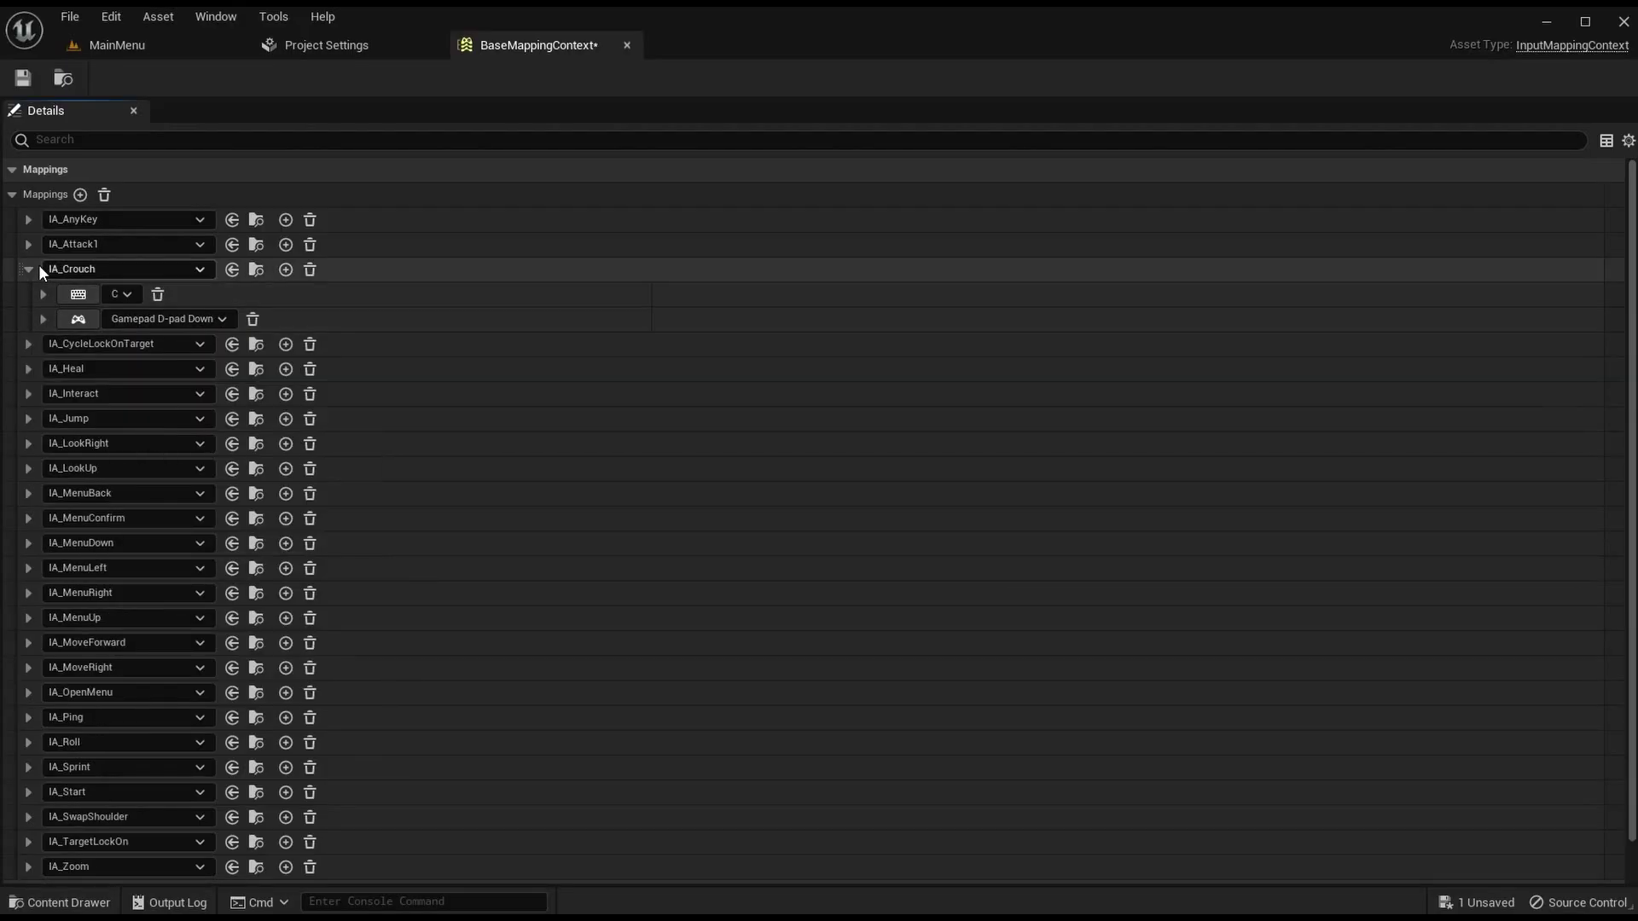
{"action": "left_click", "coordinate": [28, 270]}
{"action": "key", "text": "ctrl+s"}
Step: Expand IA_CycleLockOnTarget and look up the bindings of the legacy ChangeLockOnTarget action in the project's input settings
{"action": "left_click", "coordinate": [28, 294]}
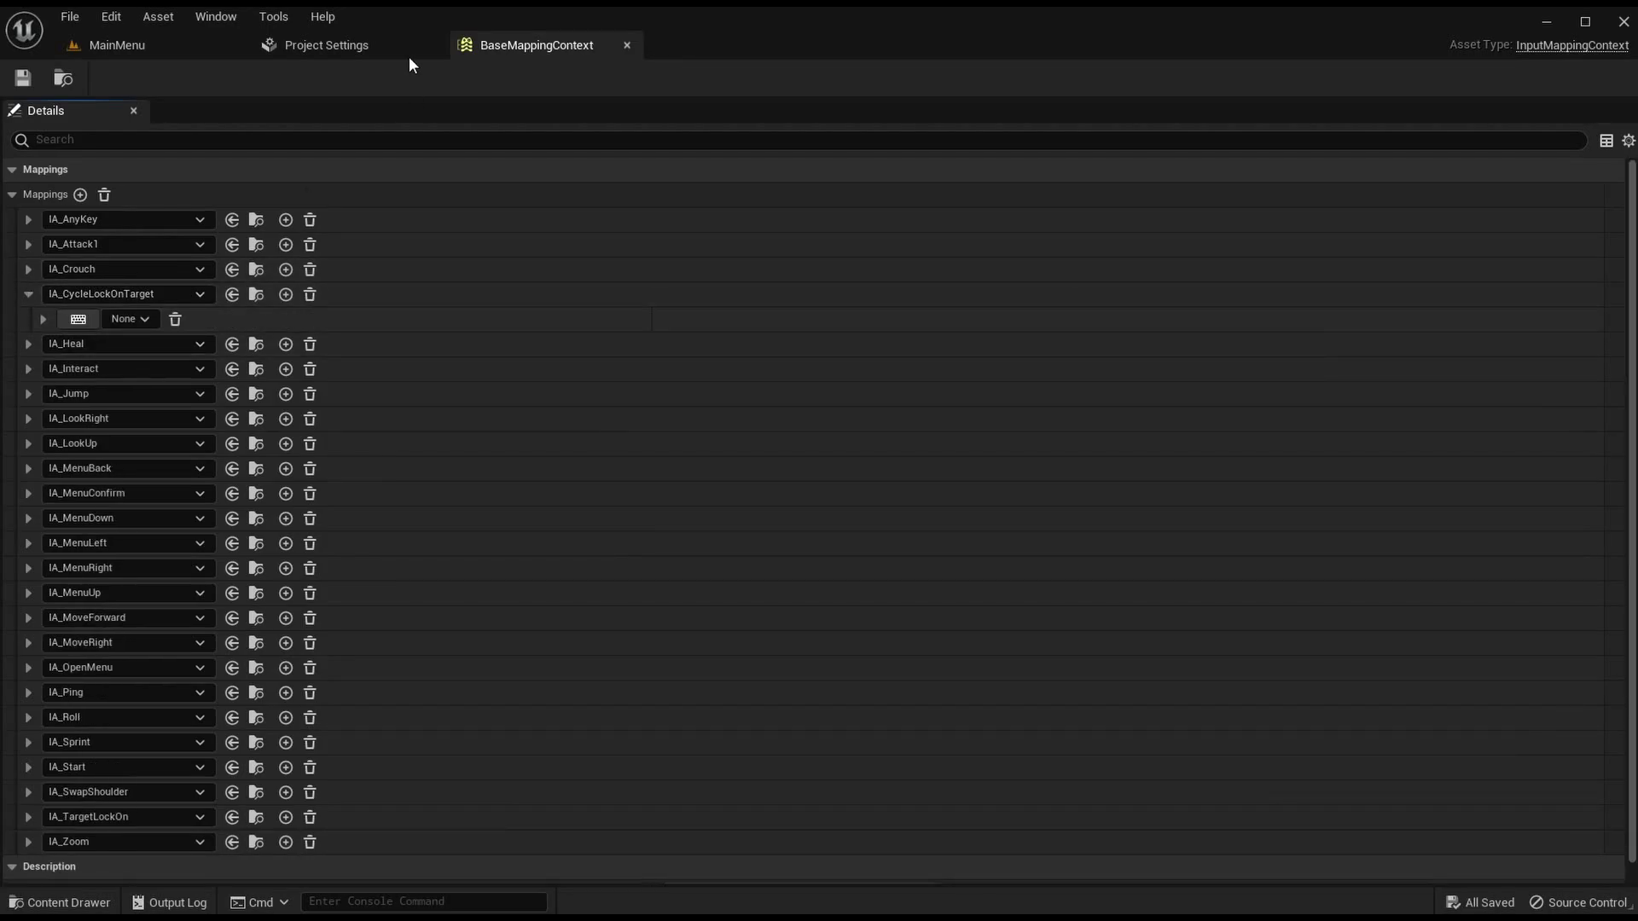
{"action": "left_click", "coordinate": [332, 46]}
{"action": "left_click", "coordinate": [341, 627]}
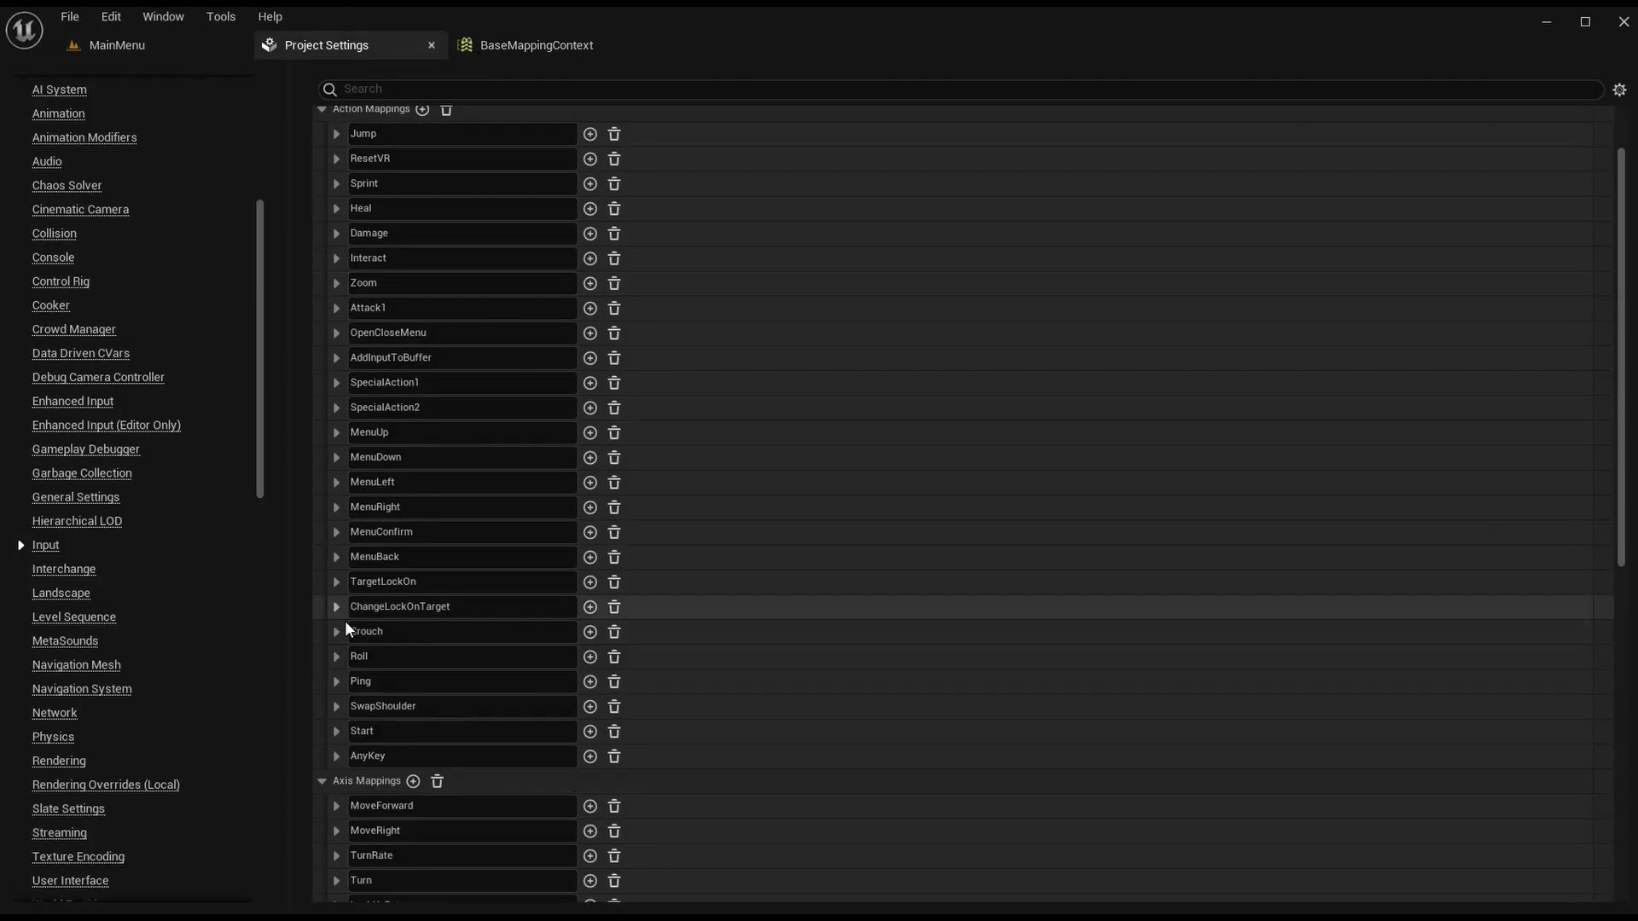
{"action": "left_click", "coordinate": [342, 607]}
{"action": "double_click", "coordinate": [529, 607]}
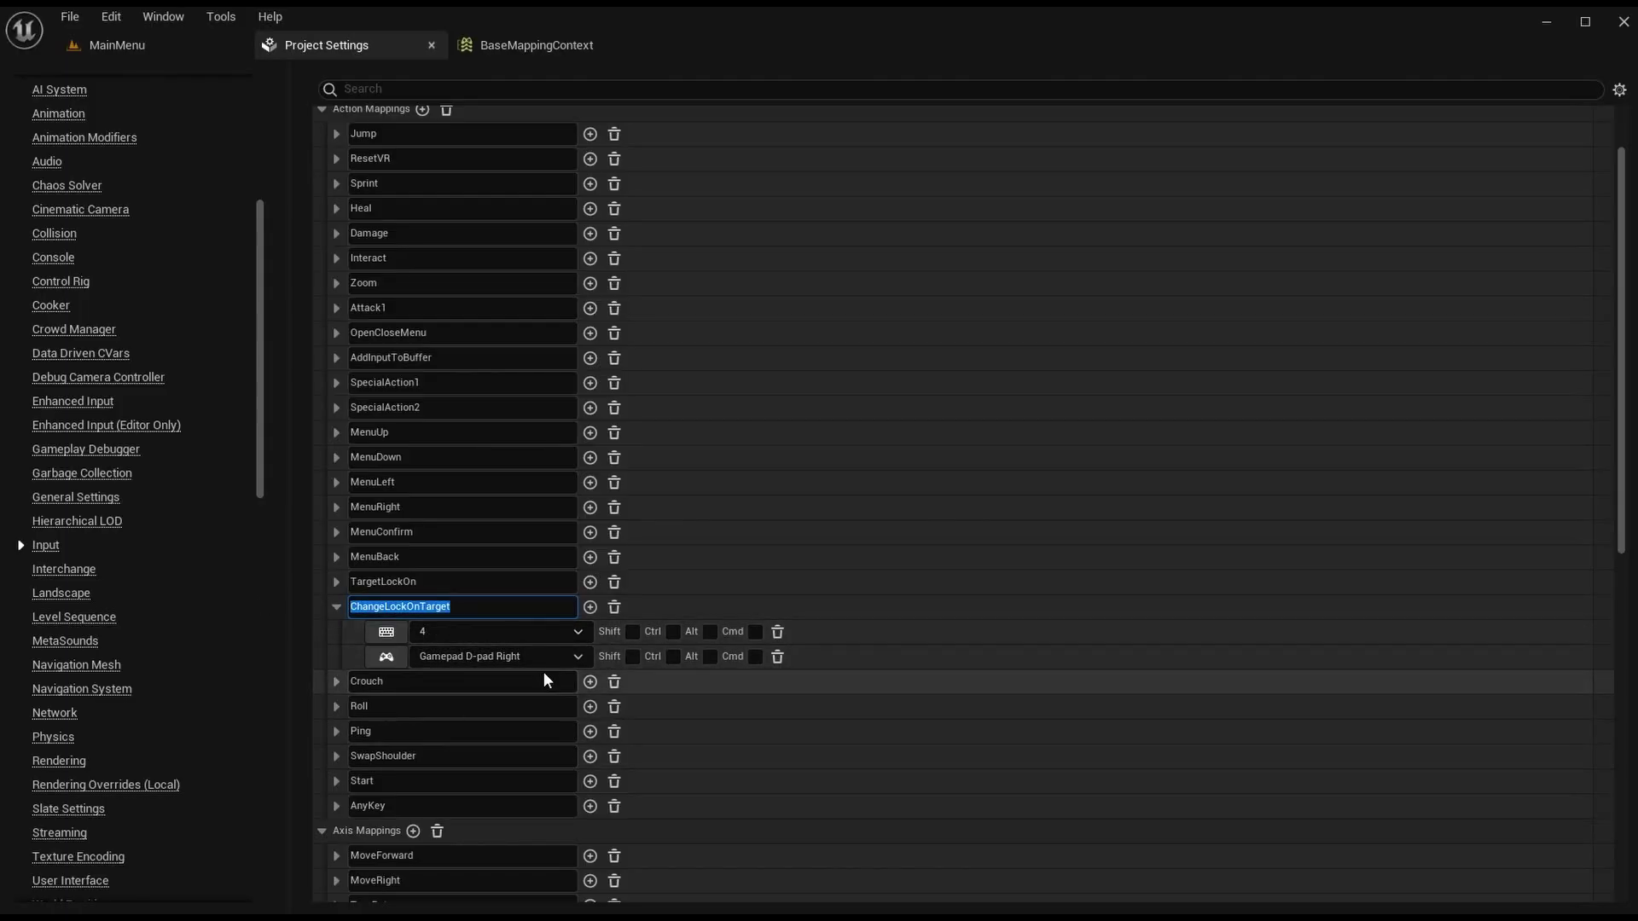
Step: Bind IA_CycleLockOnTarget in BaseMappingContext to the keyboard key 4
{"action": "left_click", "coordinate": [542, 51]}
{"action": "left_click", "coordinate": [145, 326]}
{"action": "type", "text": "4"}
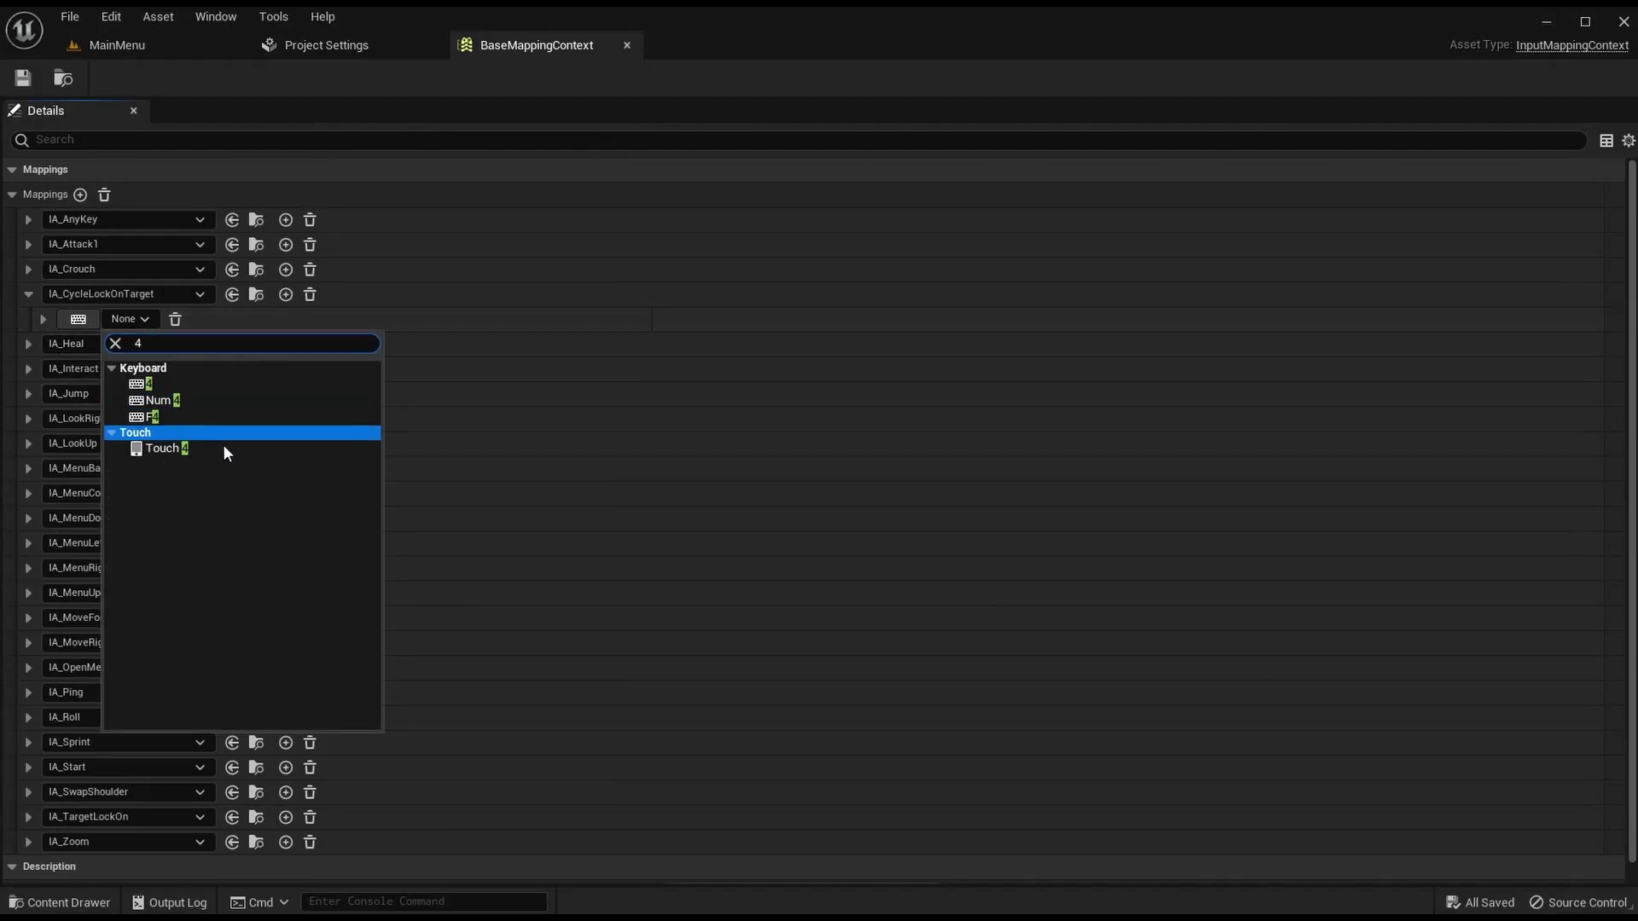
{"action": "left_click", "coordinate": [171, 389]}
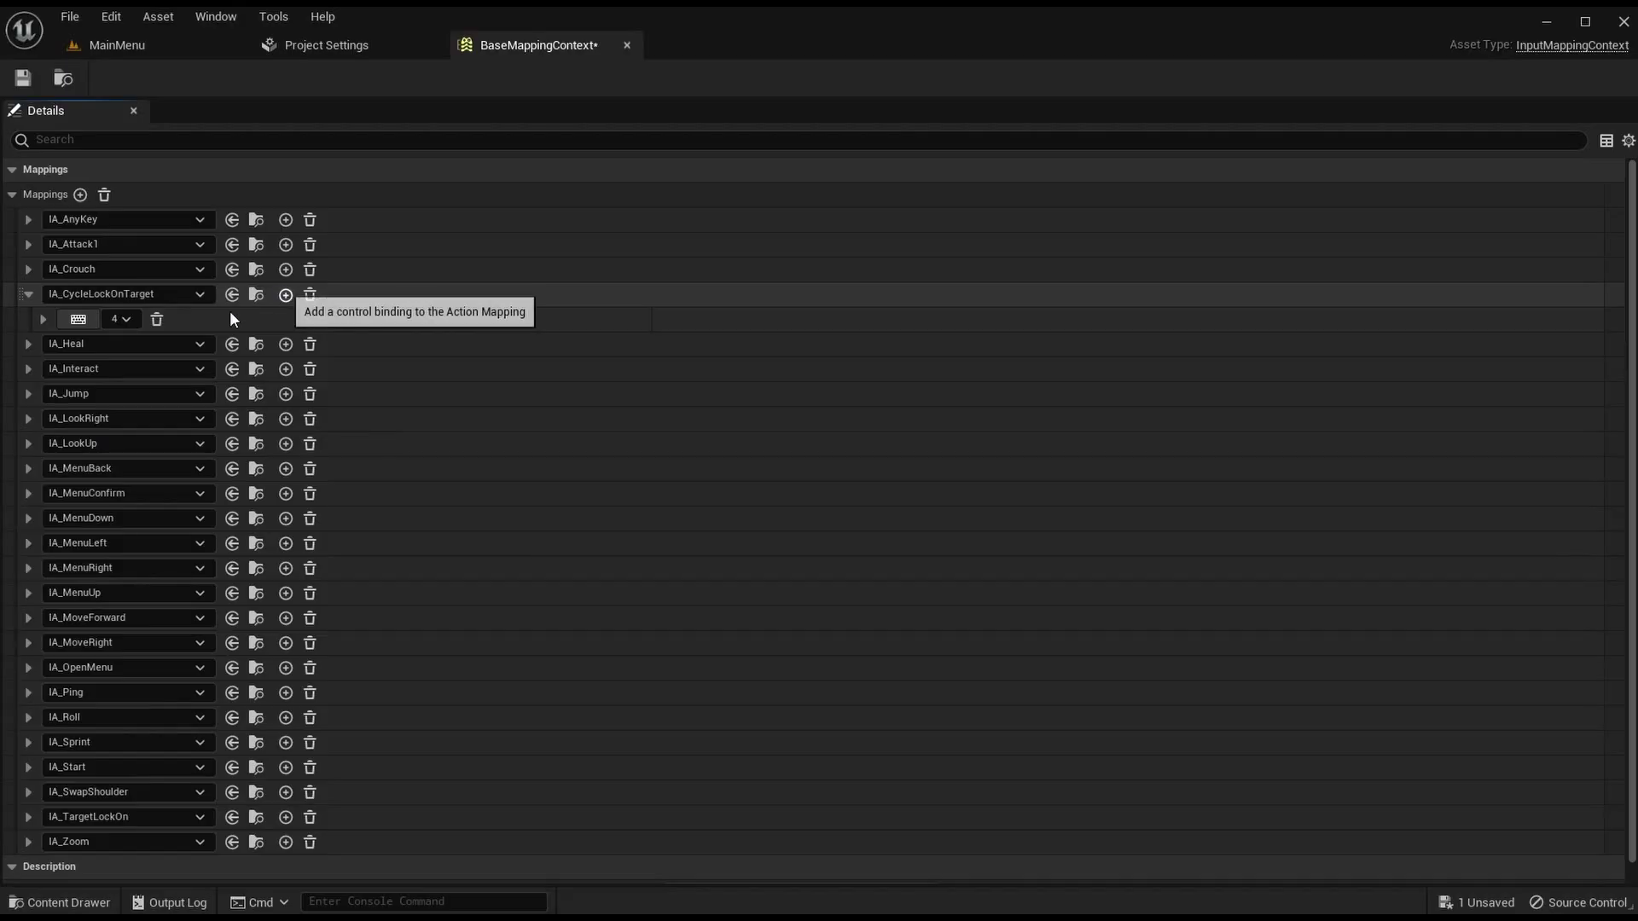
Step: Add a second IA_CycleLockOnTarget binding set to Gamepad D-pad Right, save the mapping context and collapse the entry
{"action": "left_click", "coordinate": [285, 294]}
{"action": "left_click", "coordinate": [129, 343]}
{"action": "type", "text": "gamepad d"}
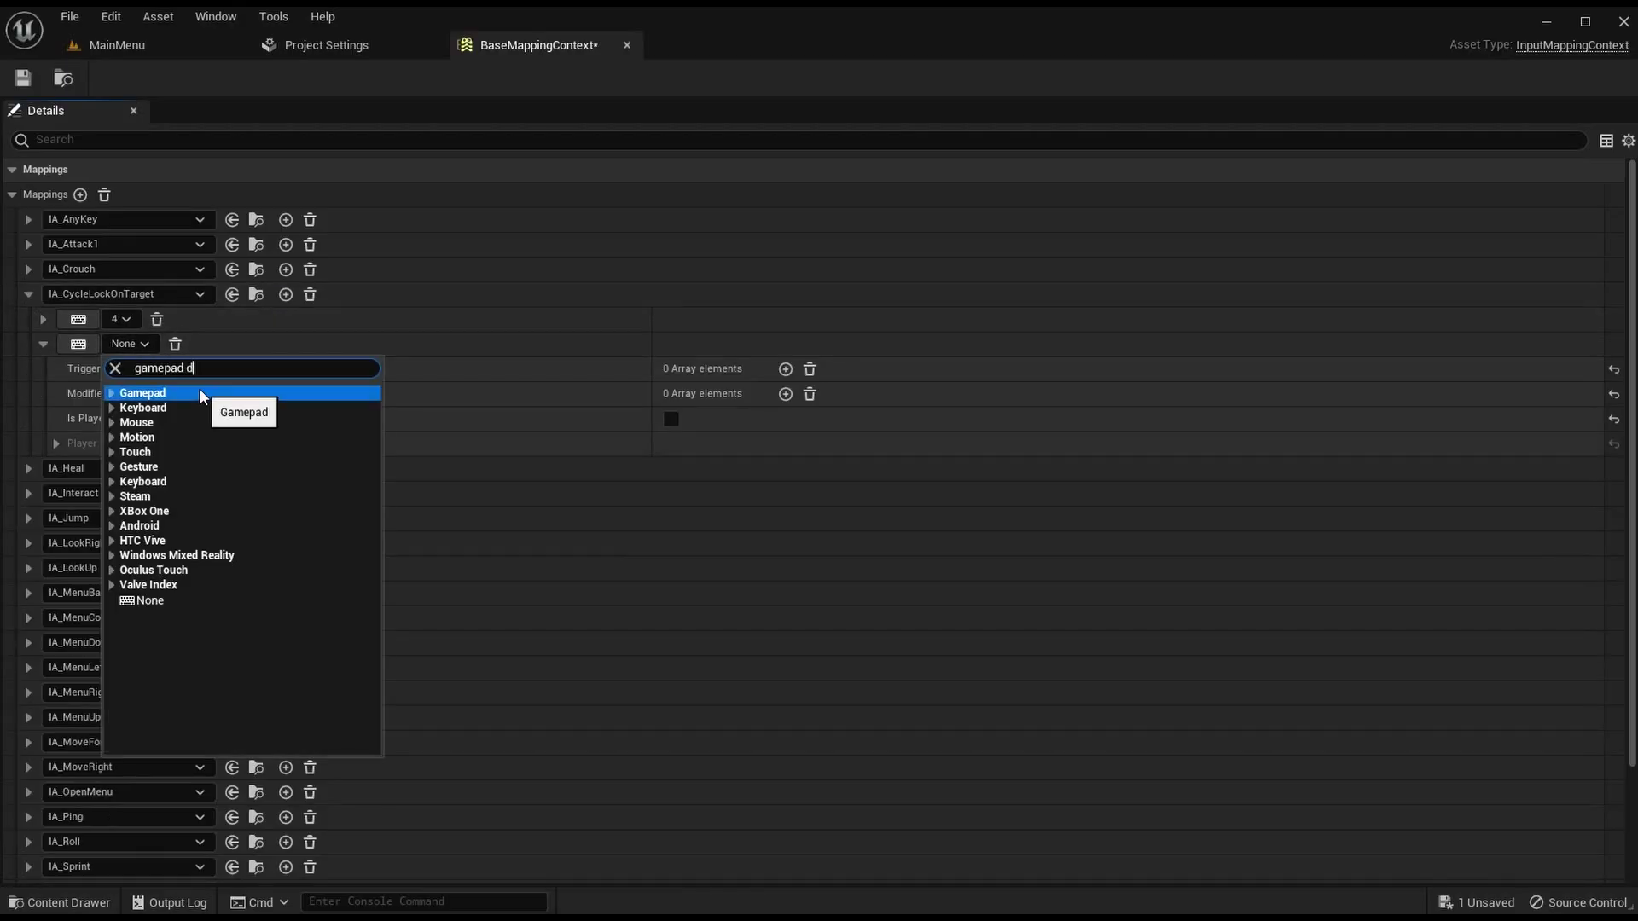
{"action": "type", "text": "-pad right"}
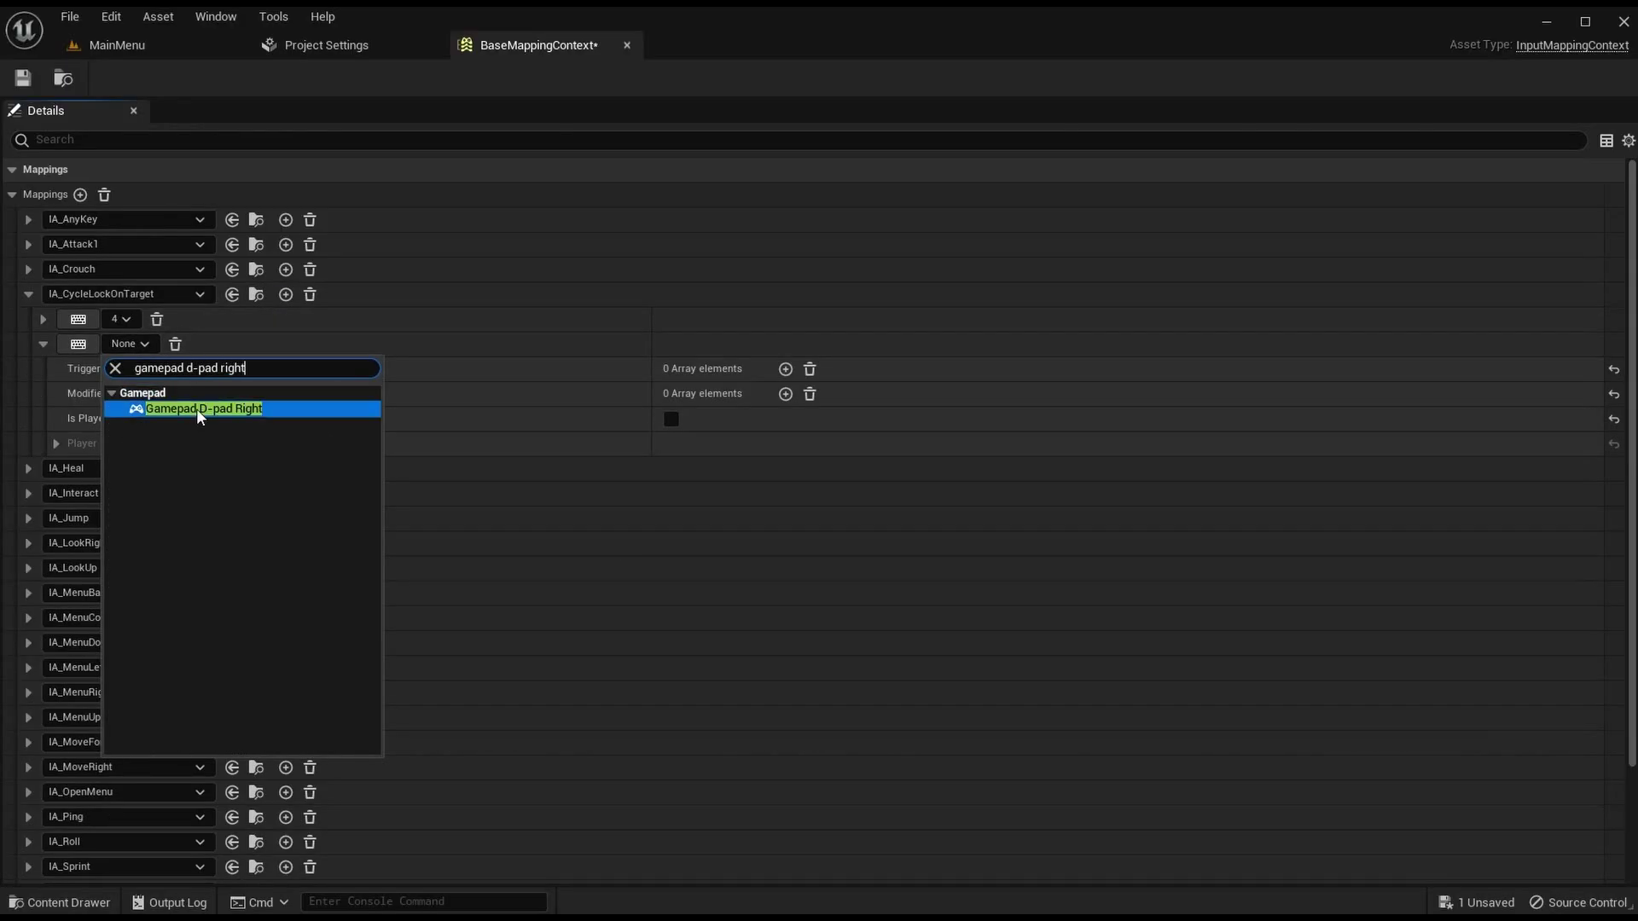
{"action": "left_click", "coordinate": [196, 408]}
{"action": "left_click", "coordinate": [41, 345]}
{"action": "left_click", "coordinate": [23, 77]}
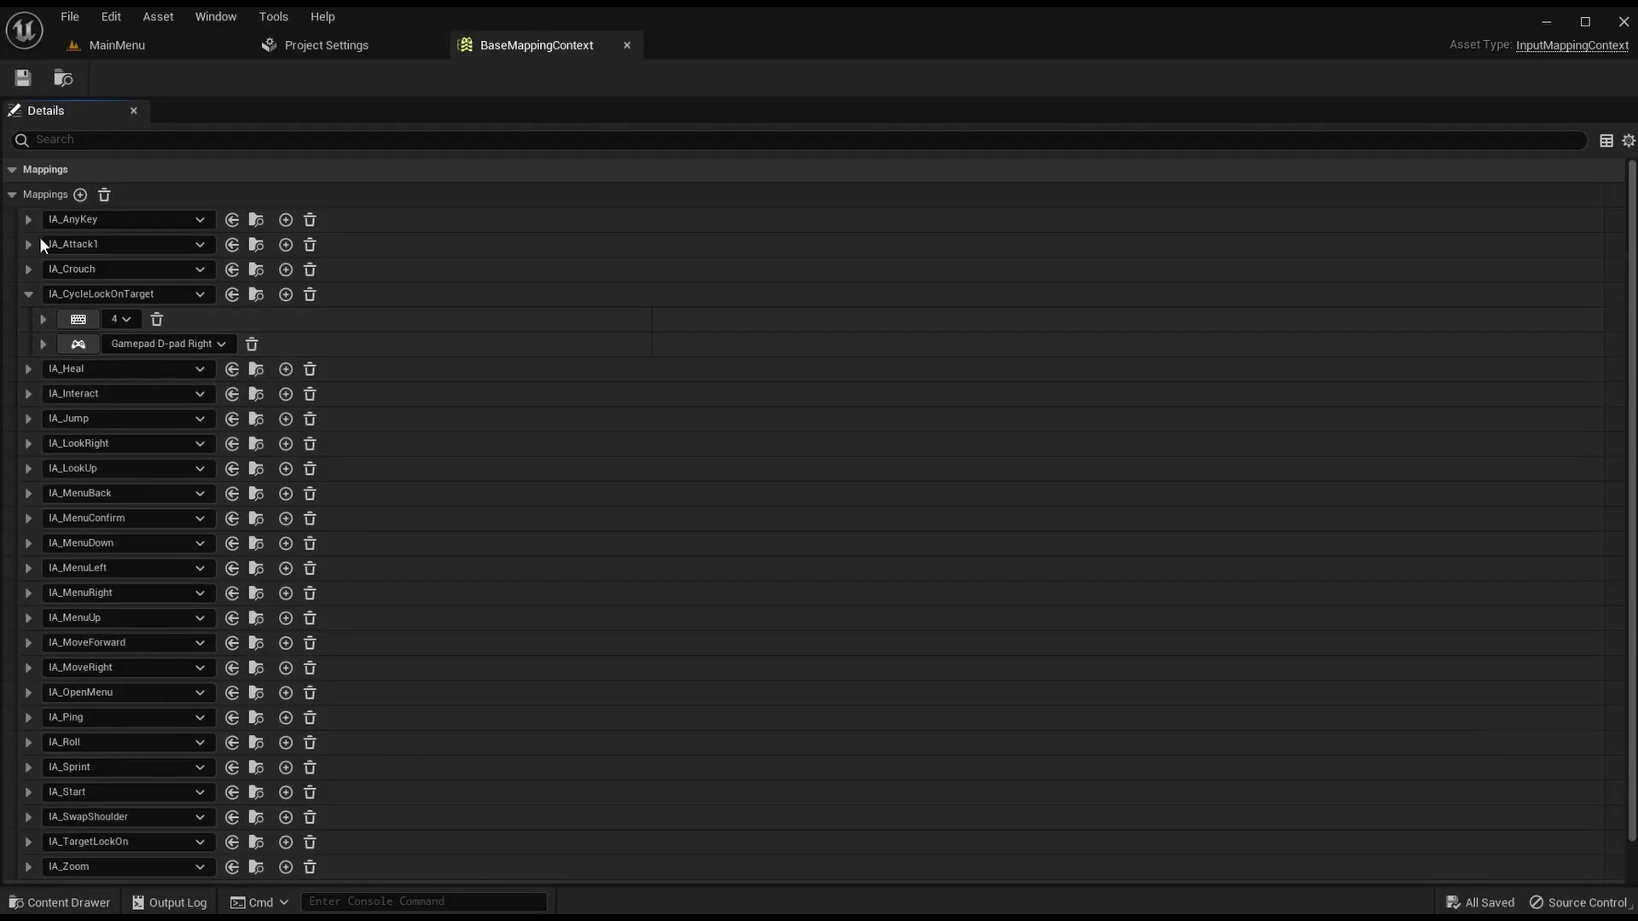
{"action": "left_click", "coordinate": [29, 293]}
Step: Expand IA_Heal and look up the bindings of the legacy Heal action in the project's input settings
{"action": "left_click", "coordinate": [31, 321]}
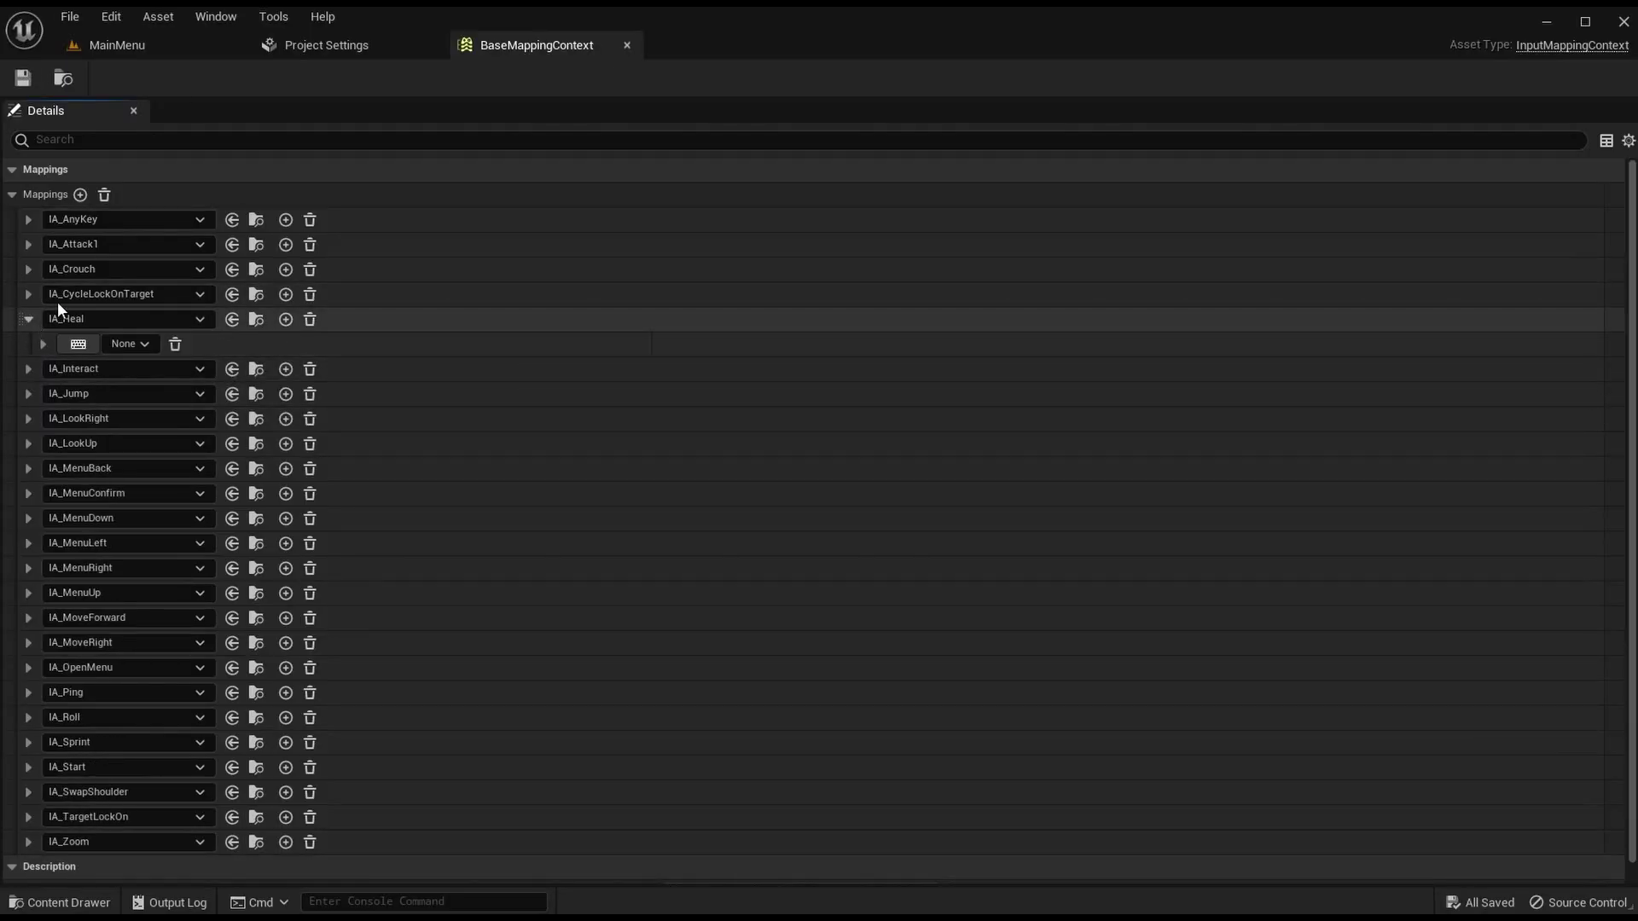
{"action": "left_click", "coordinate": [352, 53]}
{"action": "left_click", "coordinate": [337, 607]}
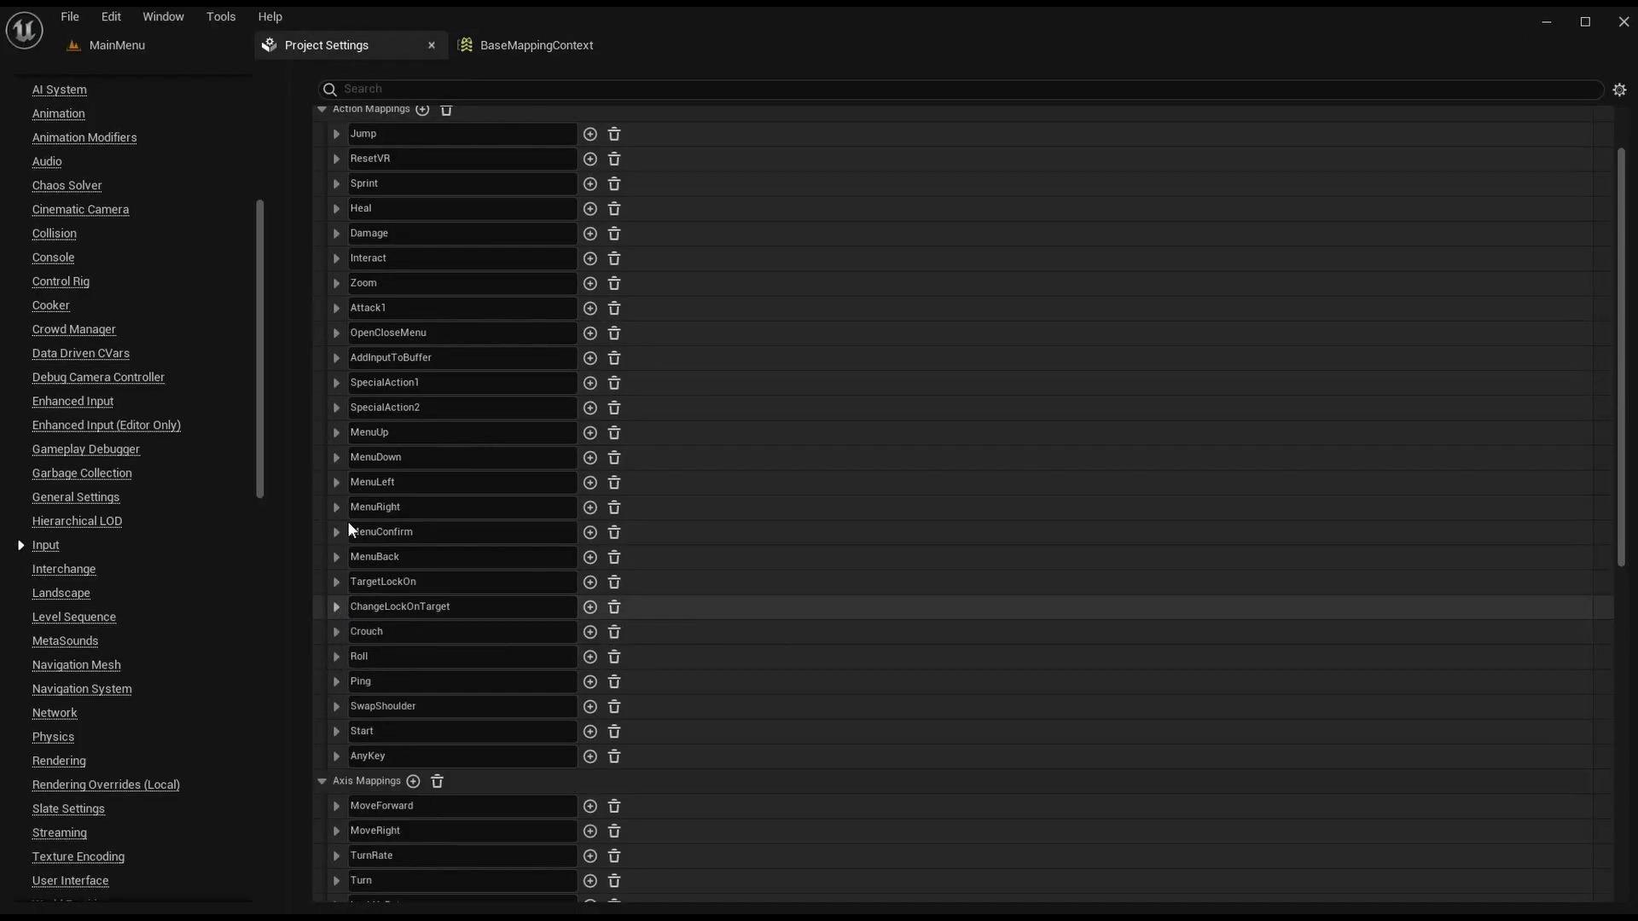
{"action": "left_click", "coordinate": [336, 207]}
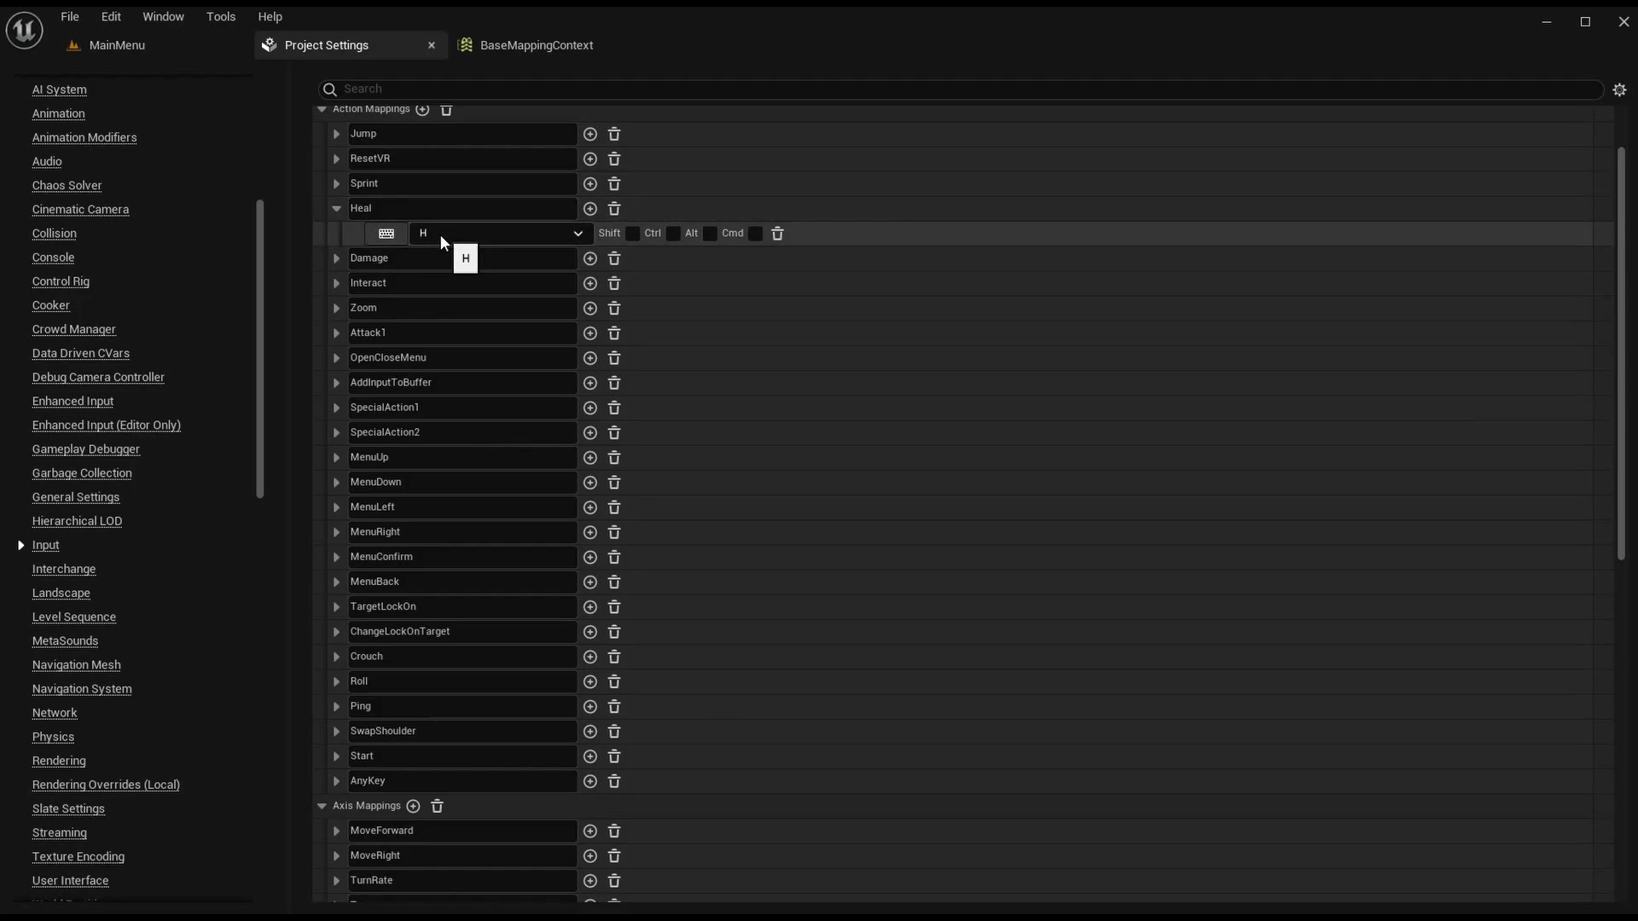
{"action": "left_click", "coordinate": [337, 208]}
Step: Bind IA_Heal in BaseMappingContext to the keyboard key H, collapse the entry and save the mapping context
{"action": "left_click", "coordinate": [519, 47]}
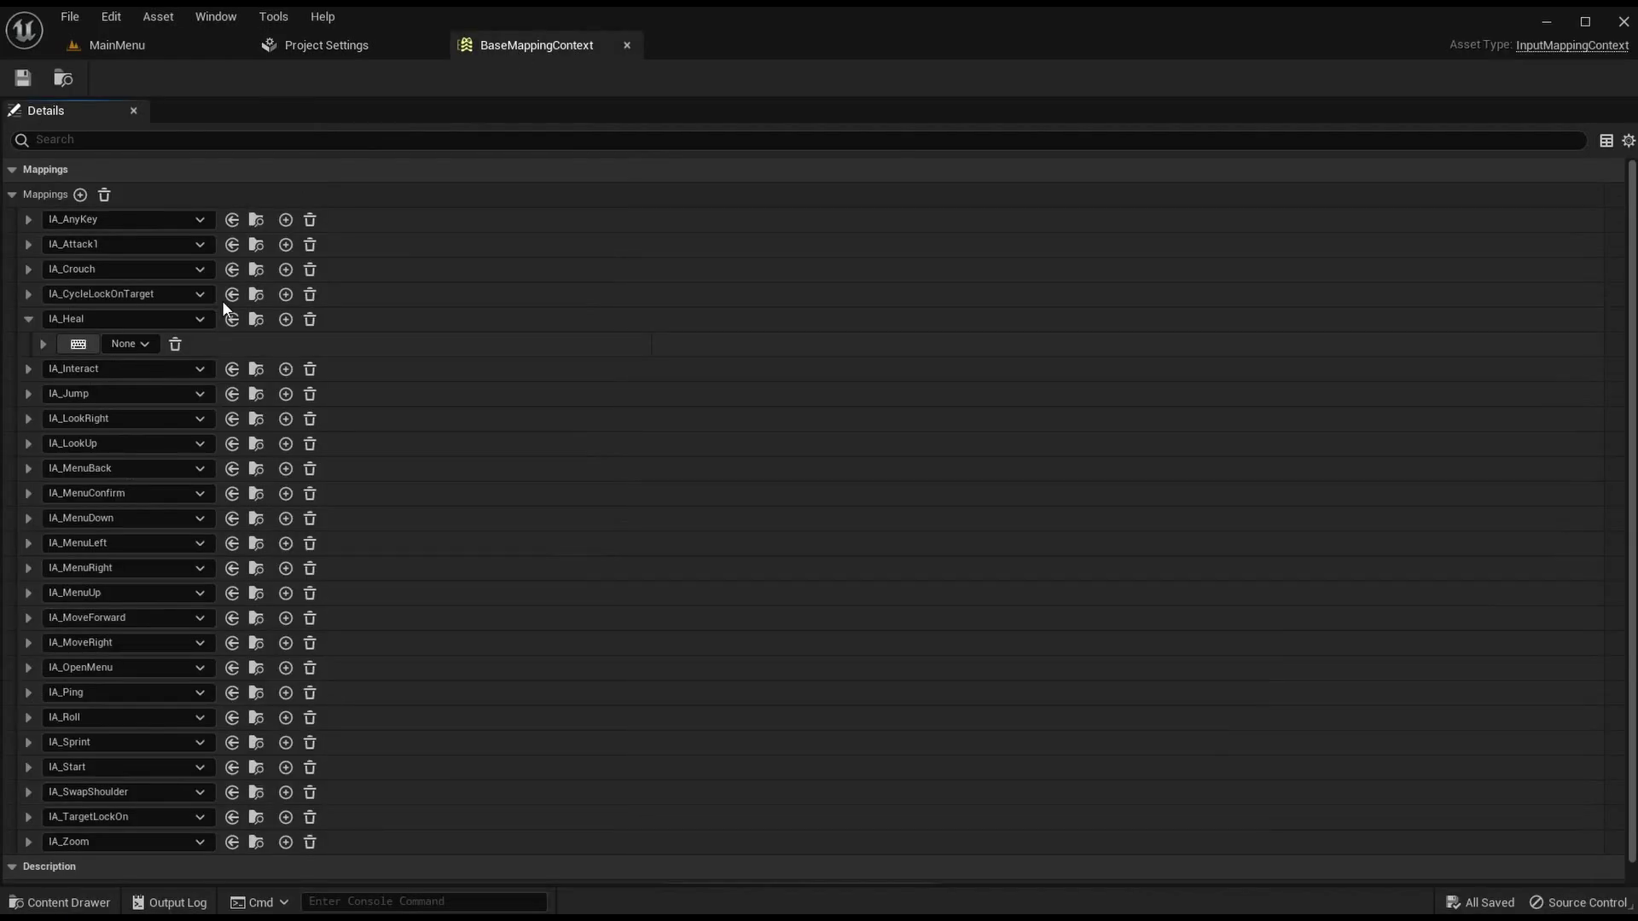
{"action": "left_click", "coordinate": [135, 343]}
{"action": "type", "text": "h"}
{"action": "scroll", "coordinate": [196, 570], "scroll_direction": "down", "scroll_amount": 3}
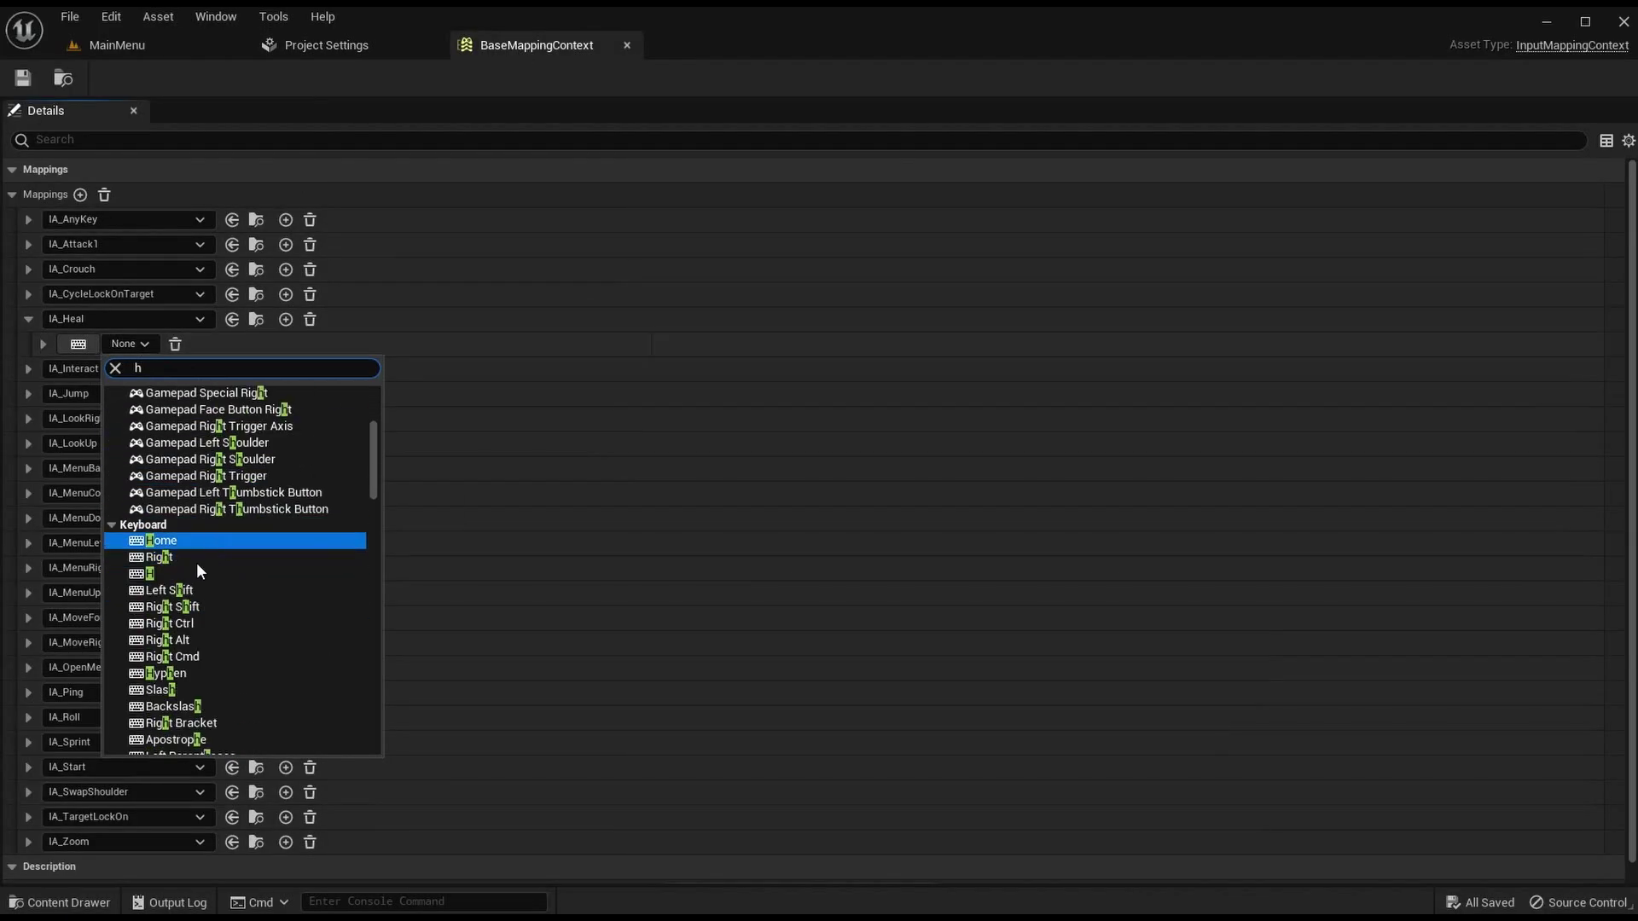
{"action": "left_click", "coordinate": [197, 574]}
{"action": "left_click", "coordinate": [28, 319]}
{"action": "left_click", "coordinate": [21, 79]}
Step: Expand IA_Interact and look up the bindings of the legacy Interact action in the project's input settings
{"action": "left_click", "coordinate": [28, 345]}
{"action": "left_click", "coordinate": [295, 46]}
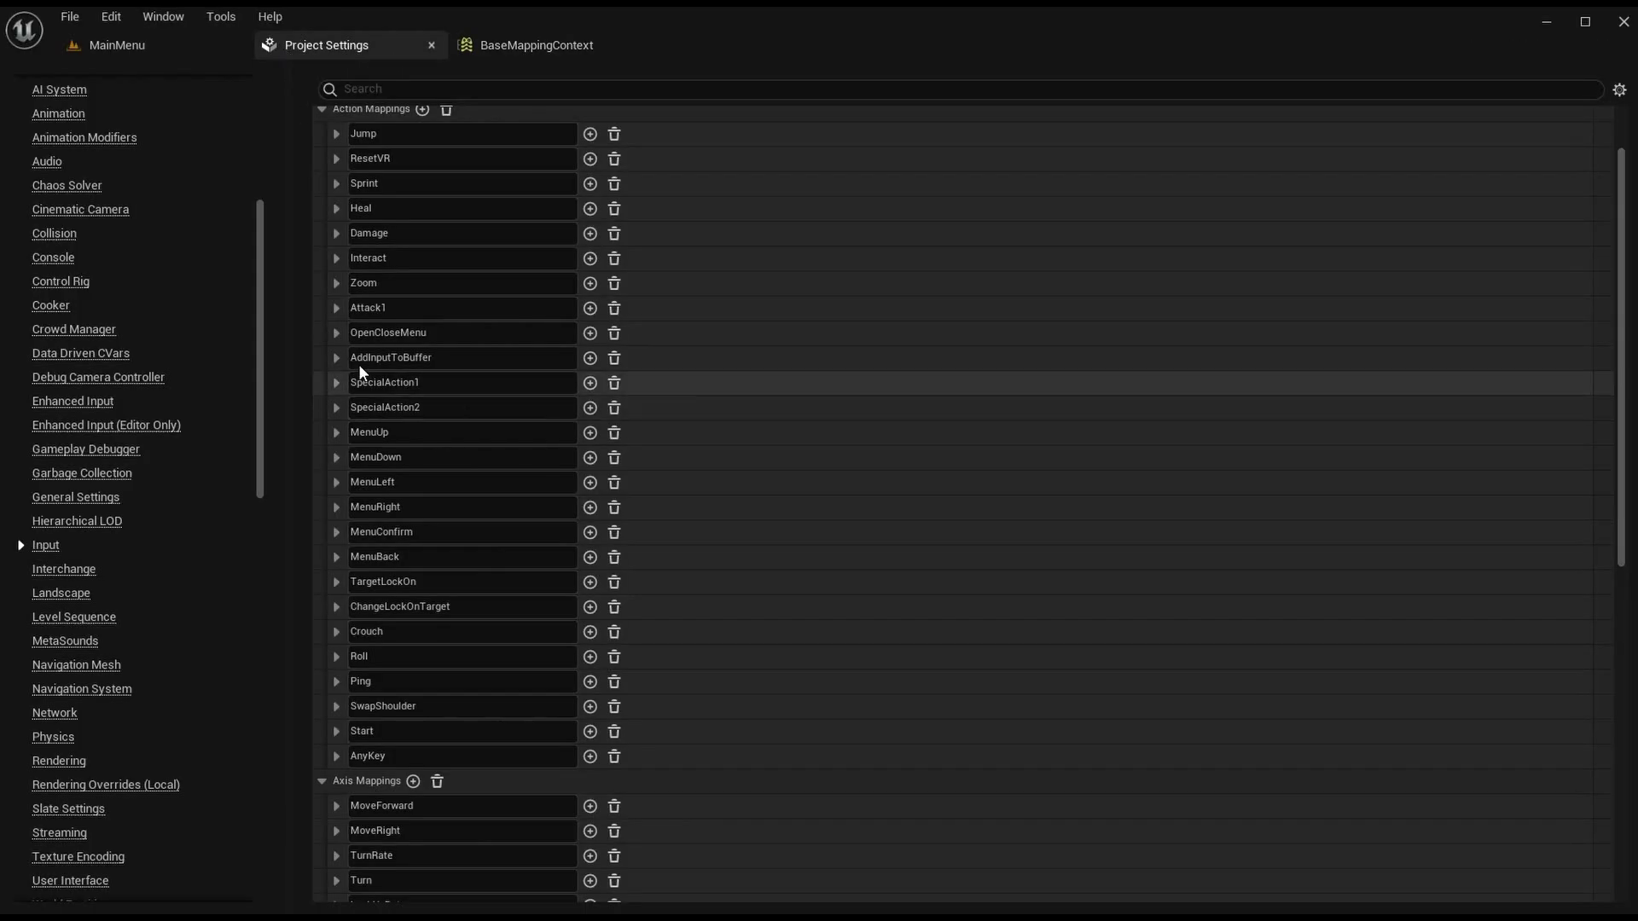
{"action": "left_click", "coordinate": [337, 257]}
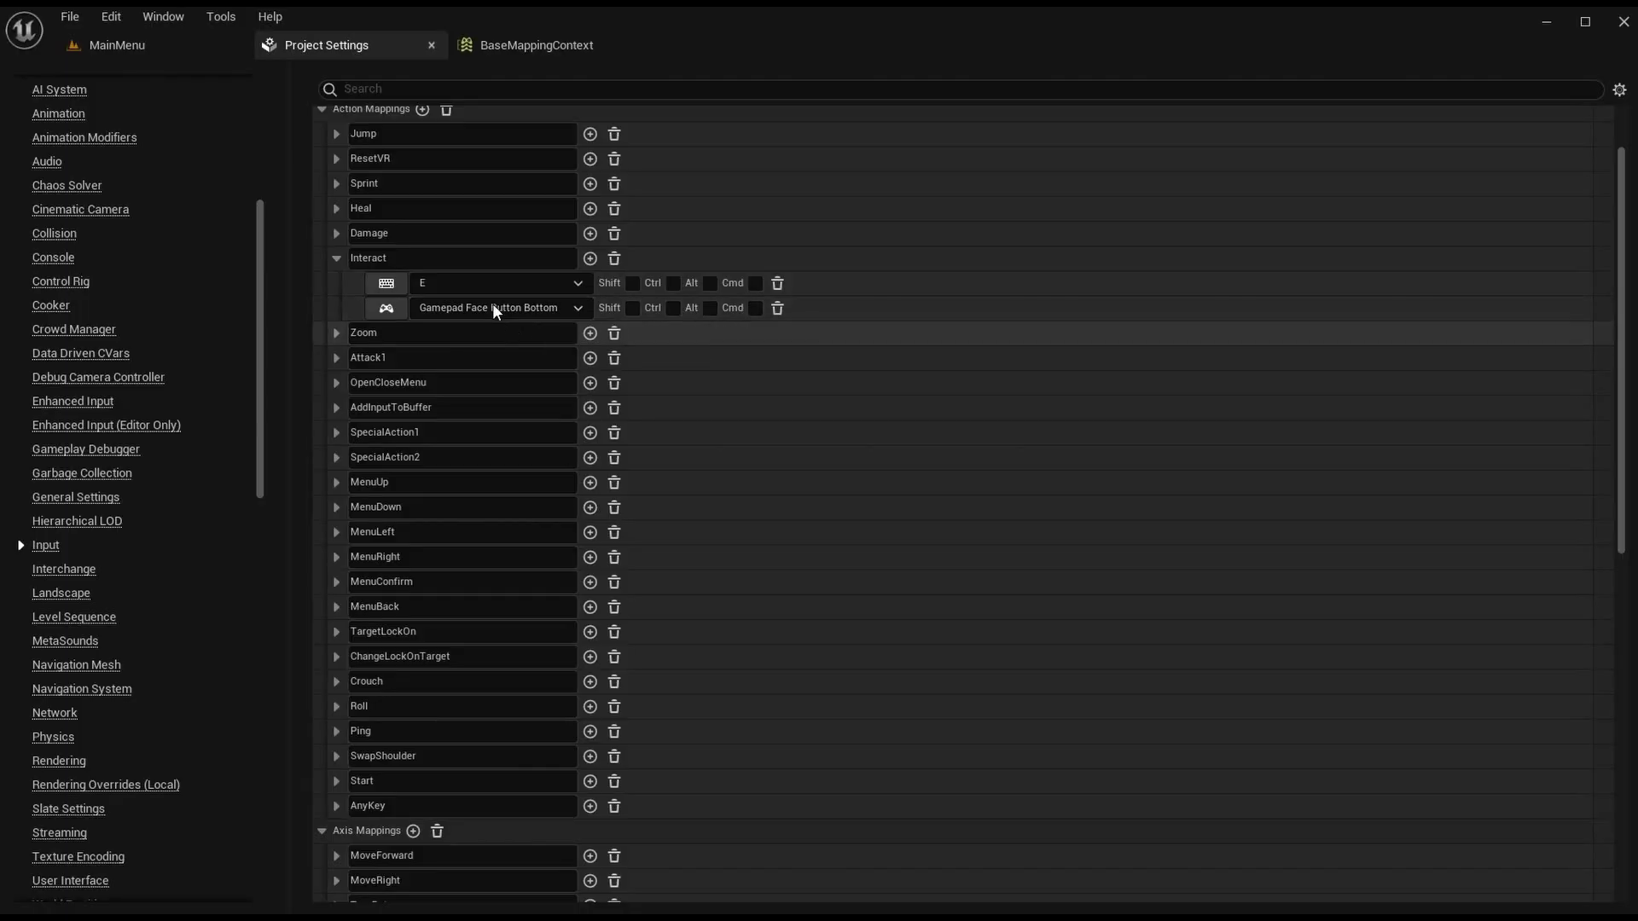
Step: Bind IA_Interact in BaseMappingContext to the keyboard key E
{"action": "left_click", "coordinate": [525, 46]}
{"action": "left_click", "coordinate": [149, 368]}
{"action": "type", "text": "e"}
{"action": "scroll", "coordinate": [229, 566], "scroll_direction": "down", "scroll_amount": 5}
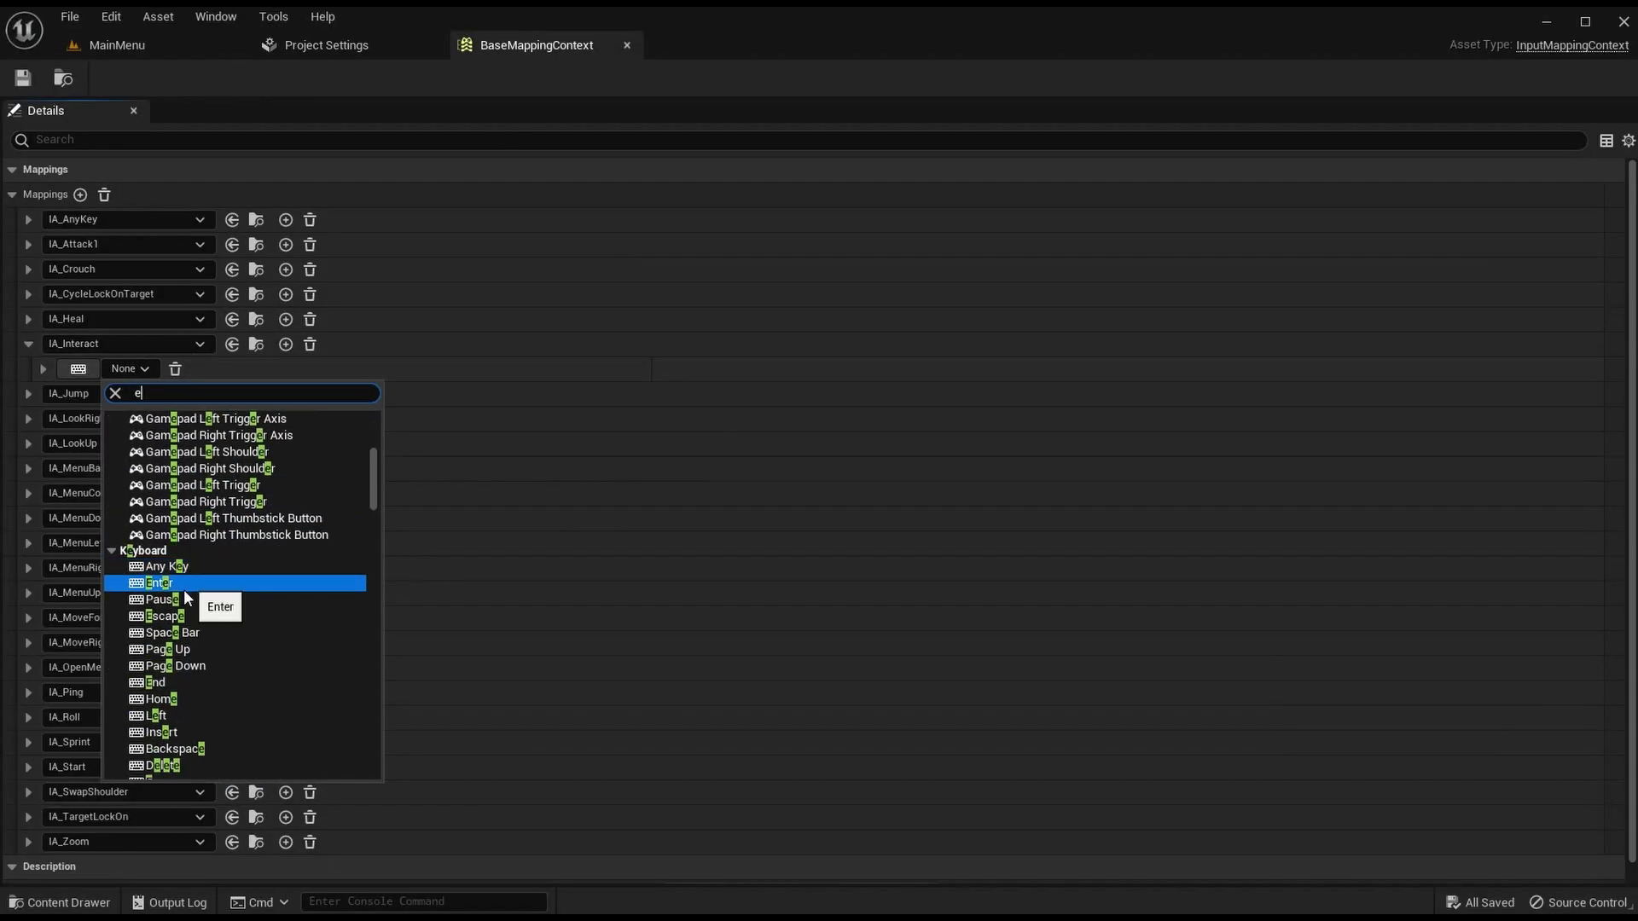
{"action": "scroll", "coordinate": [182, 700], "scroll_direction": "down", "scroll_amount": 4}
{"action": "left_click", "coordinate": [184, 636]}
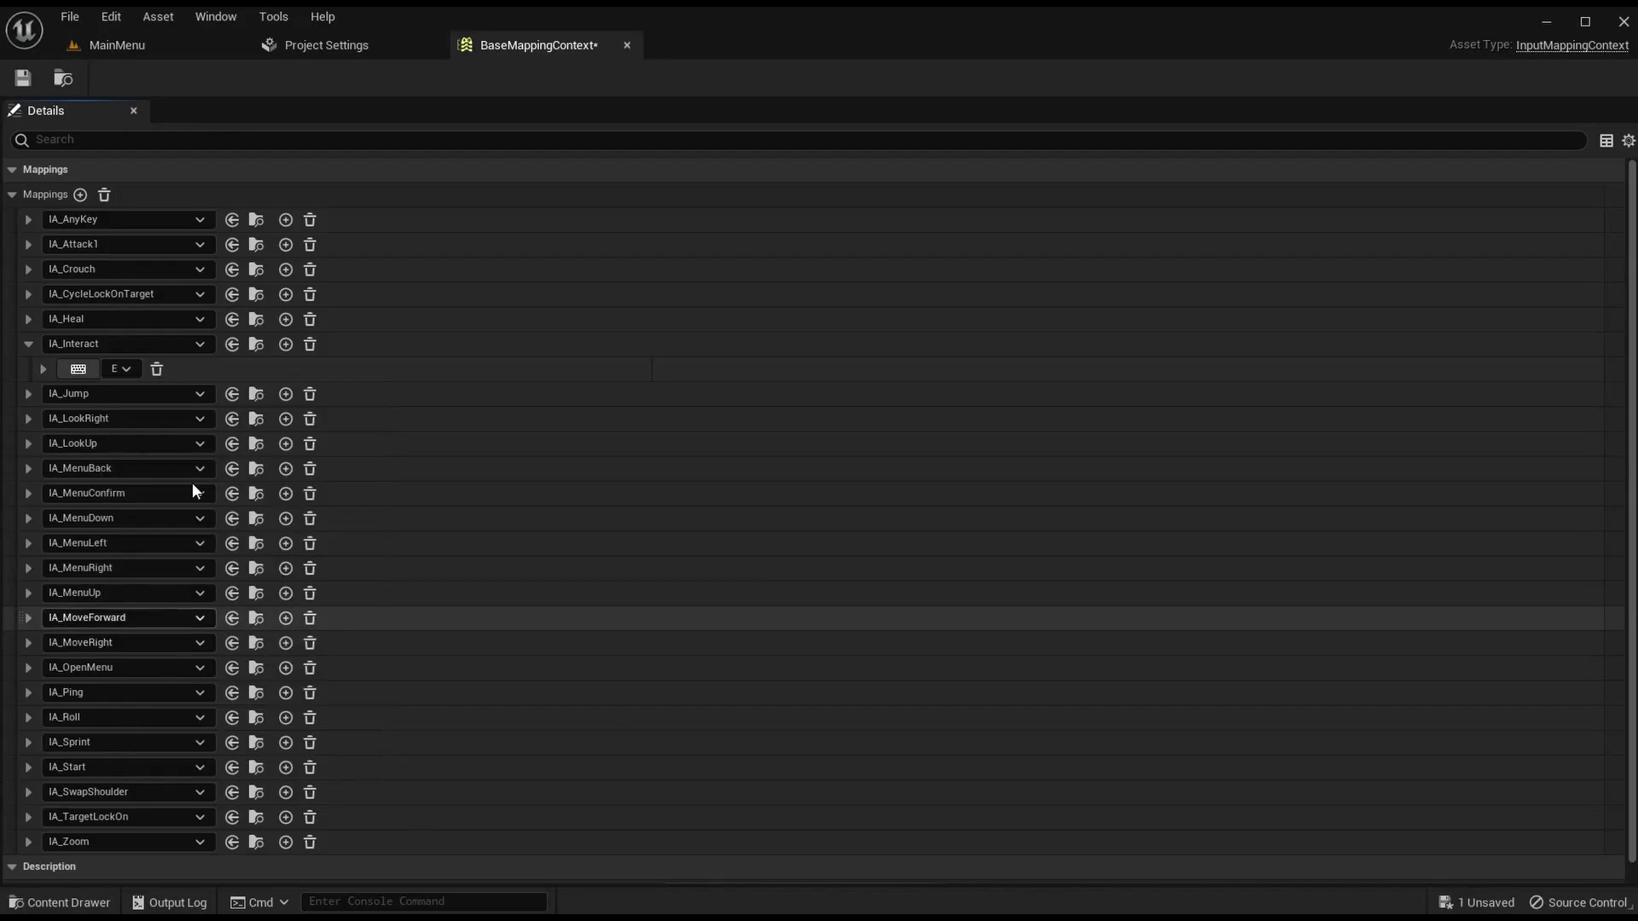
Step: Add a second IA_Interact binding set to Gamepad Face Button Bottom and collapse the entry
{"action": "left_click", "coordinate": [286, 344]}
{"action": "left_click", "coordinate": [126, 394]}
{"action": "type", "text": "gamepad"}
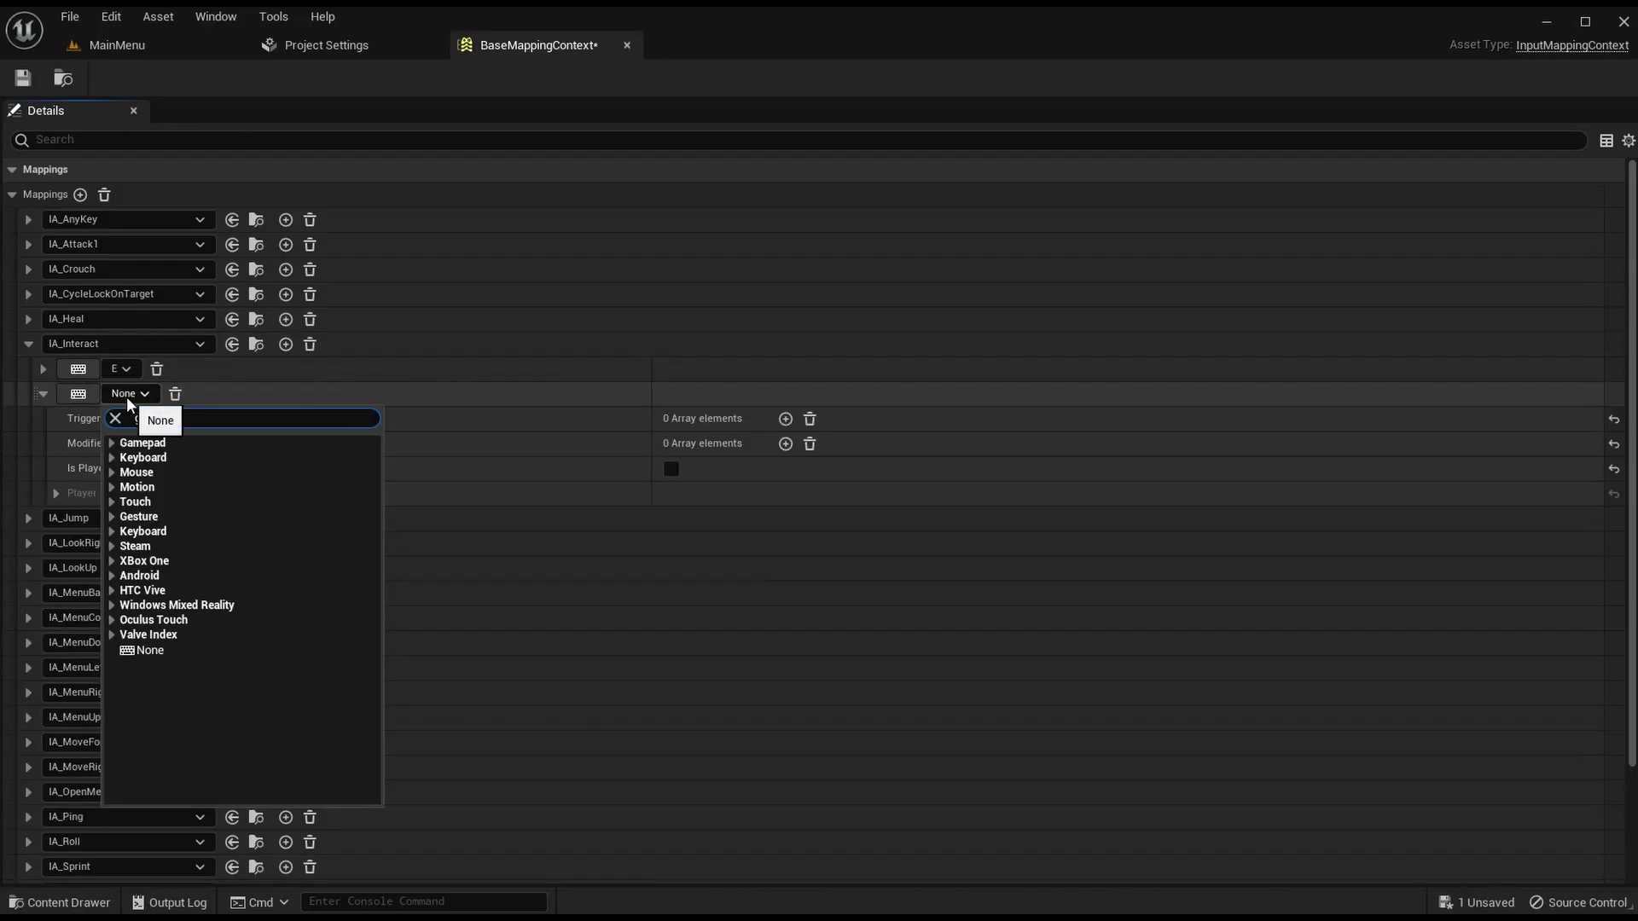
{"action": "type", "text": " face"}
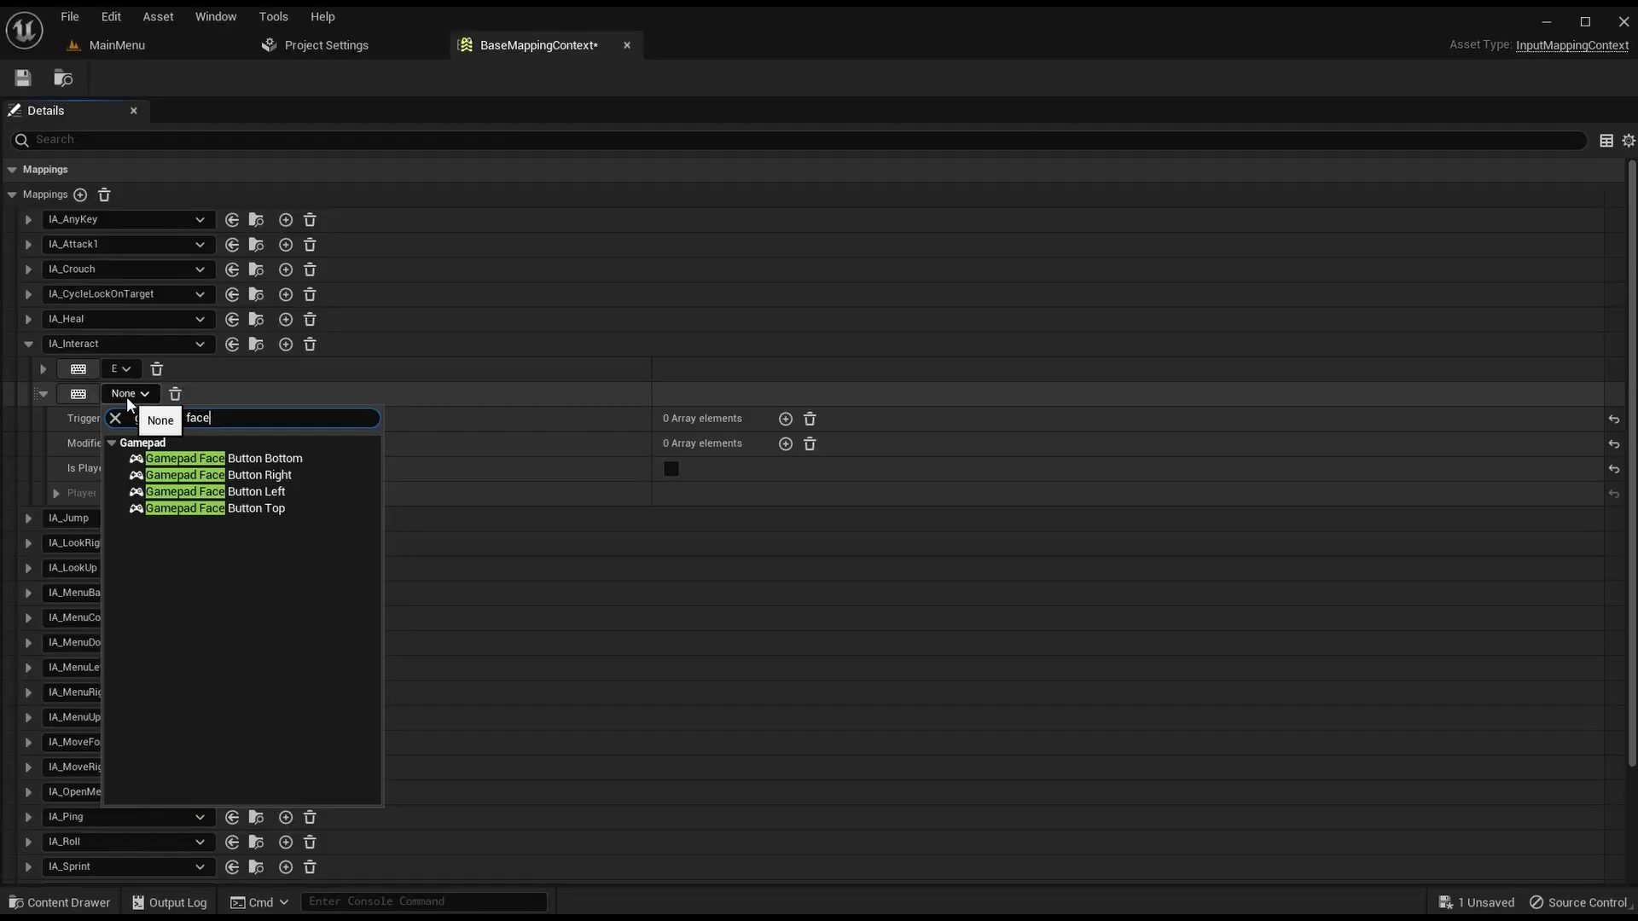
{"action": "left_click", "coordinate": [197, 459]}
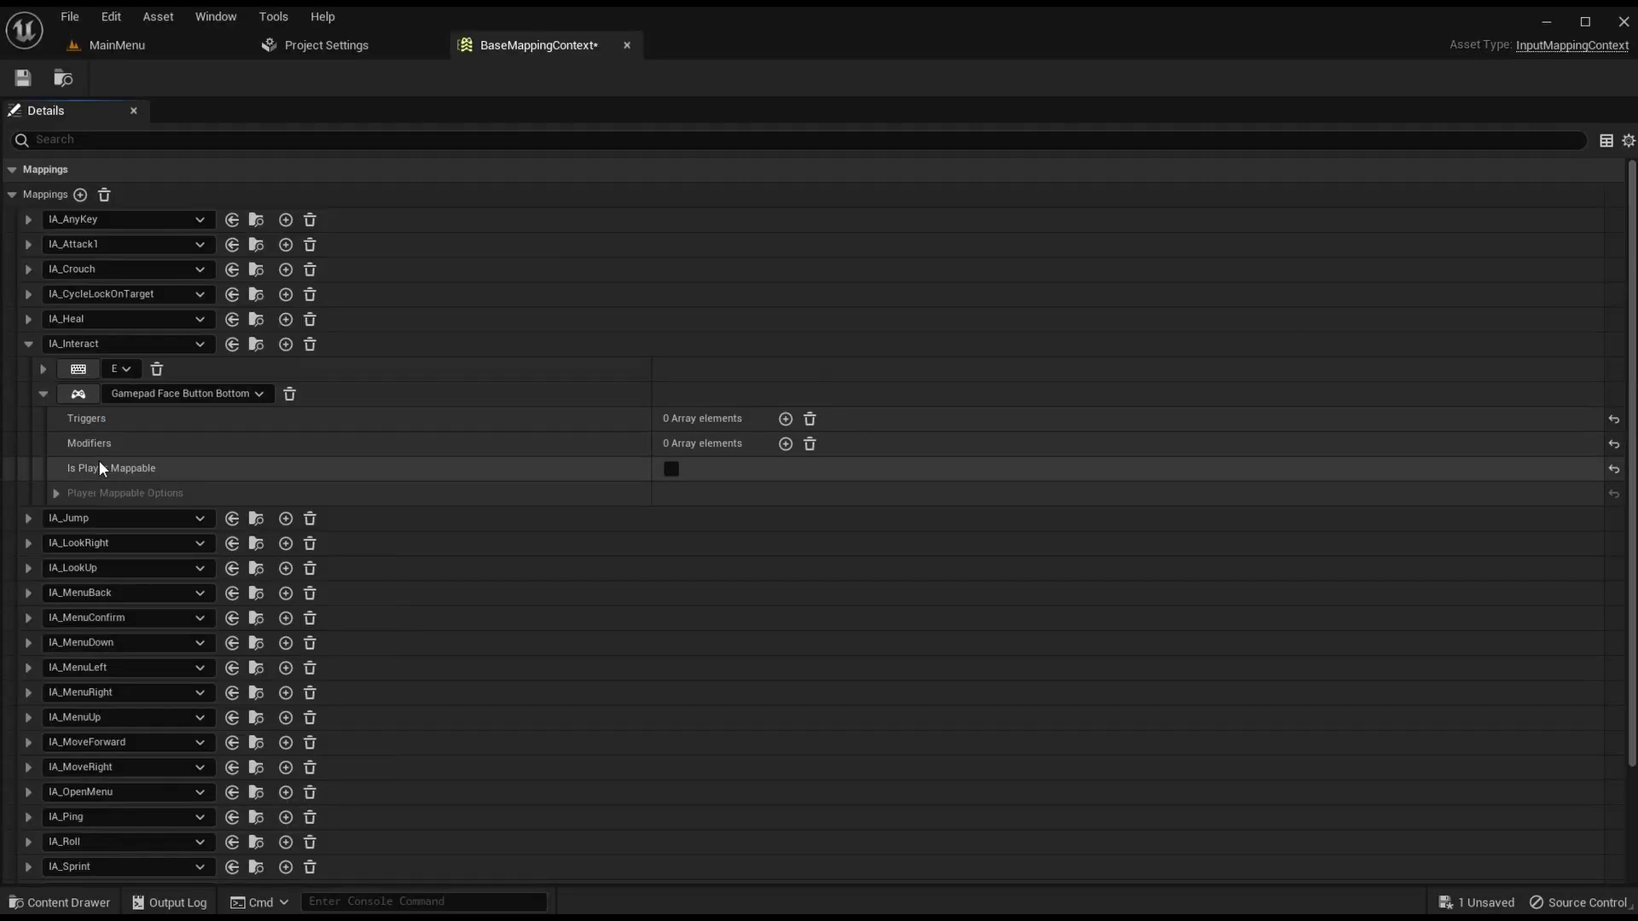
{"action": "left_click", "coordinate": [43, 394]}
{"action": "left_click", "coordinate": [28, 344]}
Step: Expand IA_Jump and compare the bindings of the legacy Jump and Interact actions in the project's input settings
{"action": "left_click", "coordinate": [28, 368]}
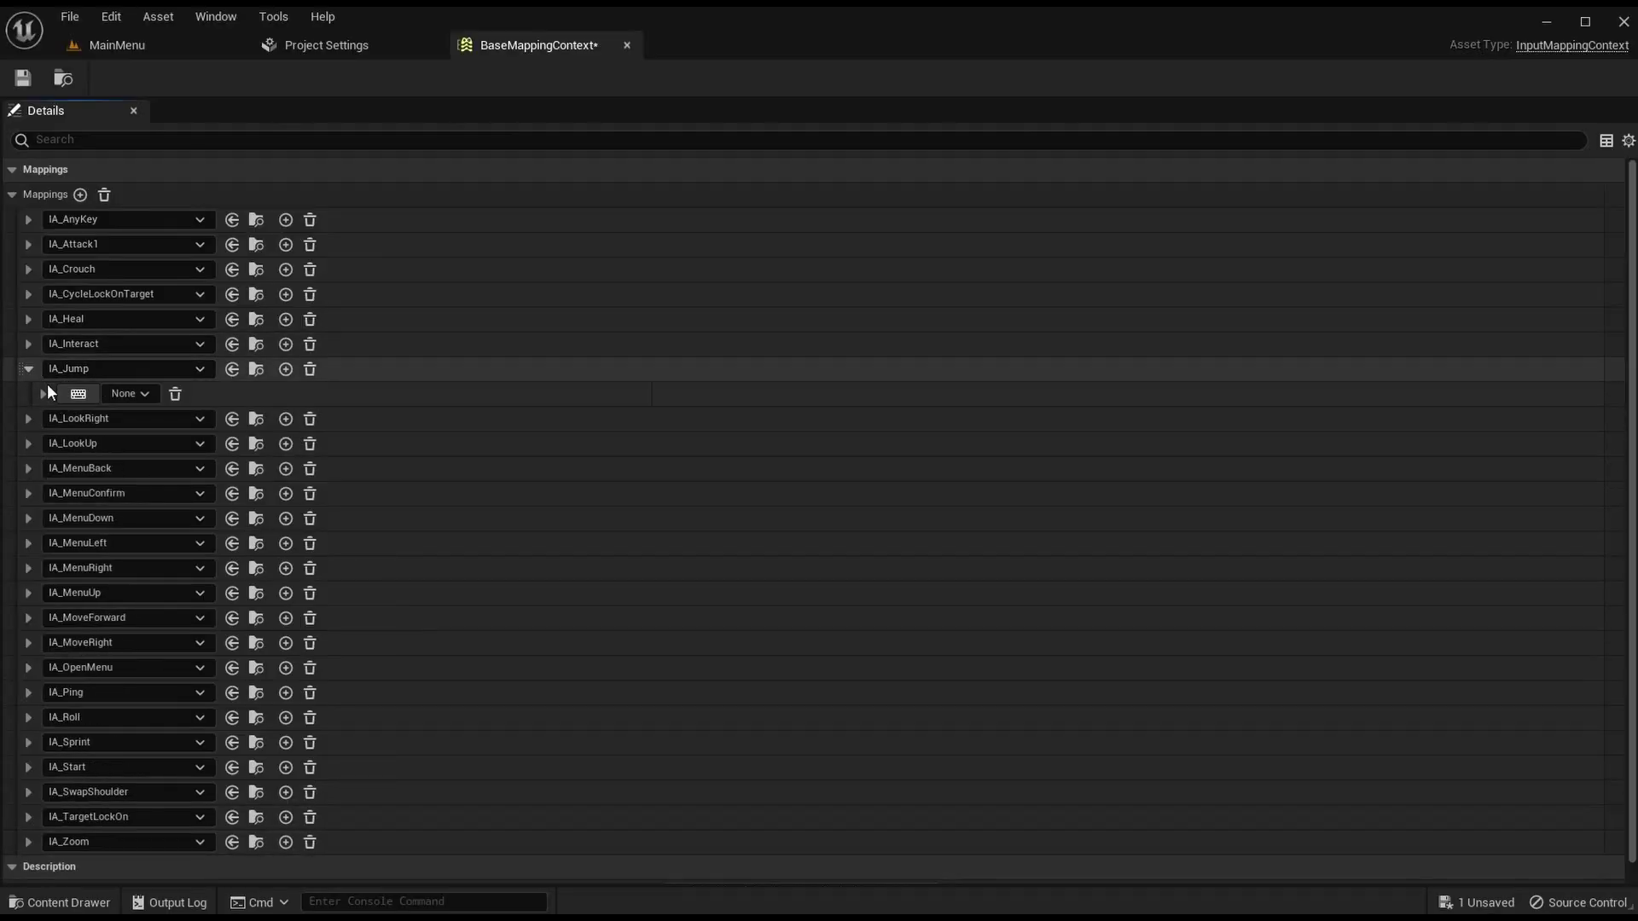
{"action": "left_click", "coordinate": [290, 46]}
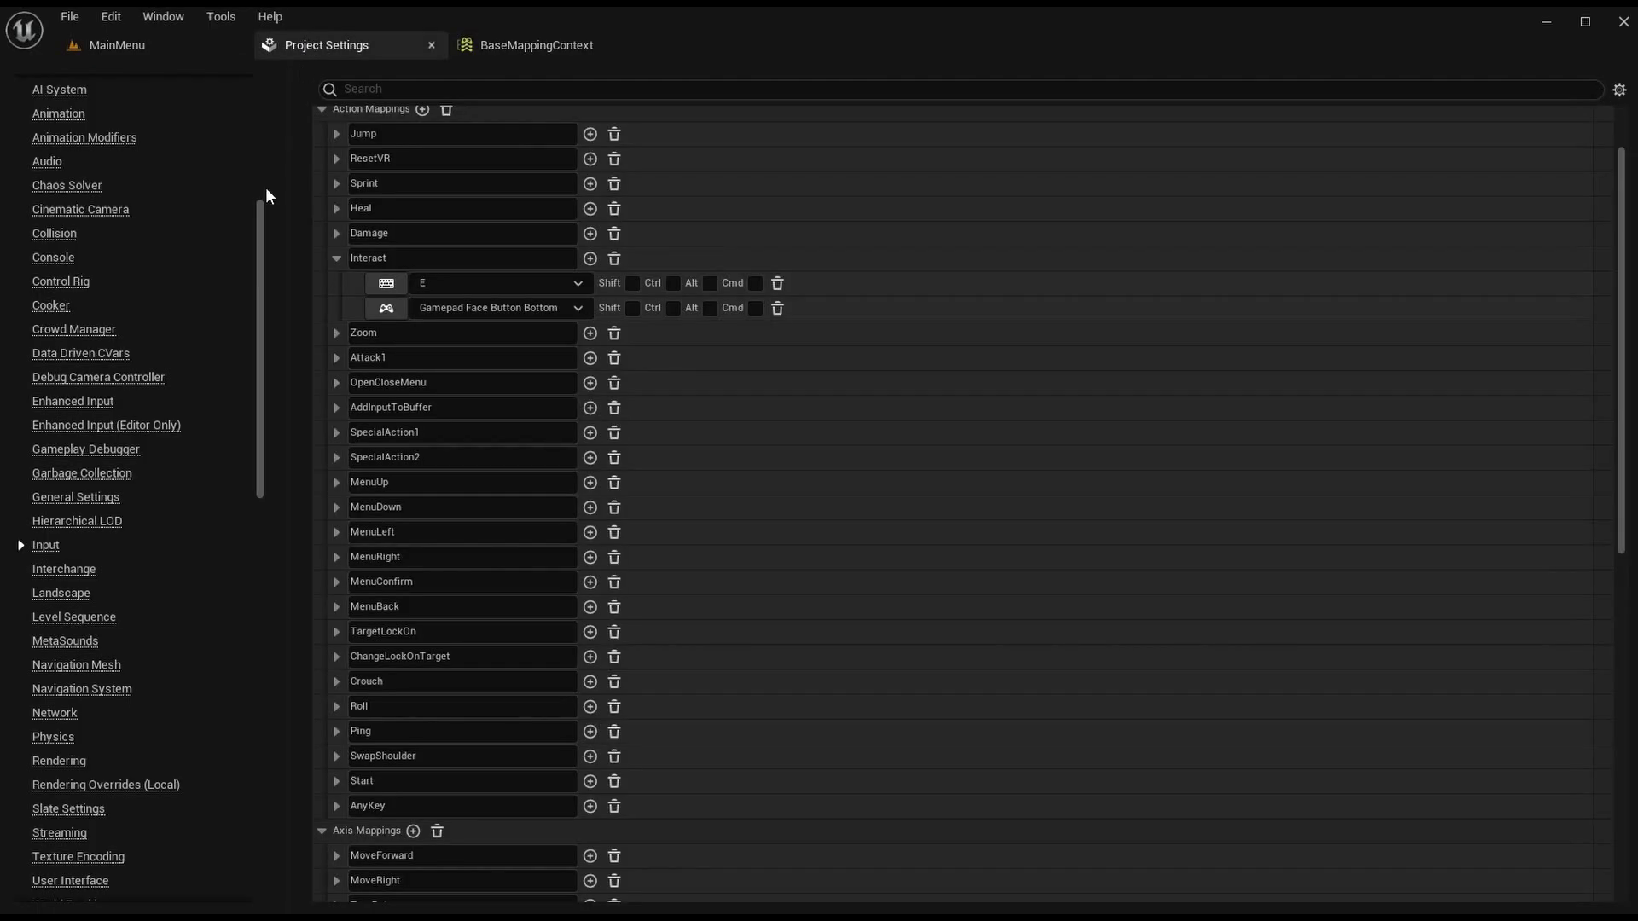
{"action": "left_click", "coordinate": [336, 134]}
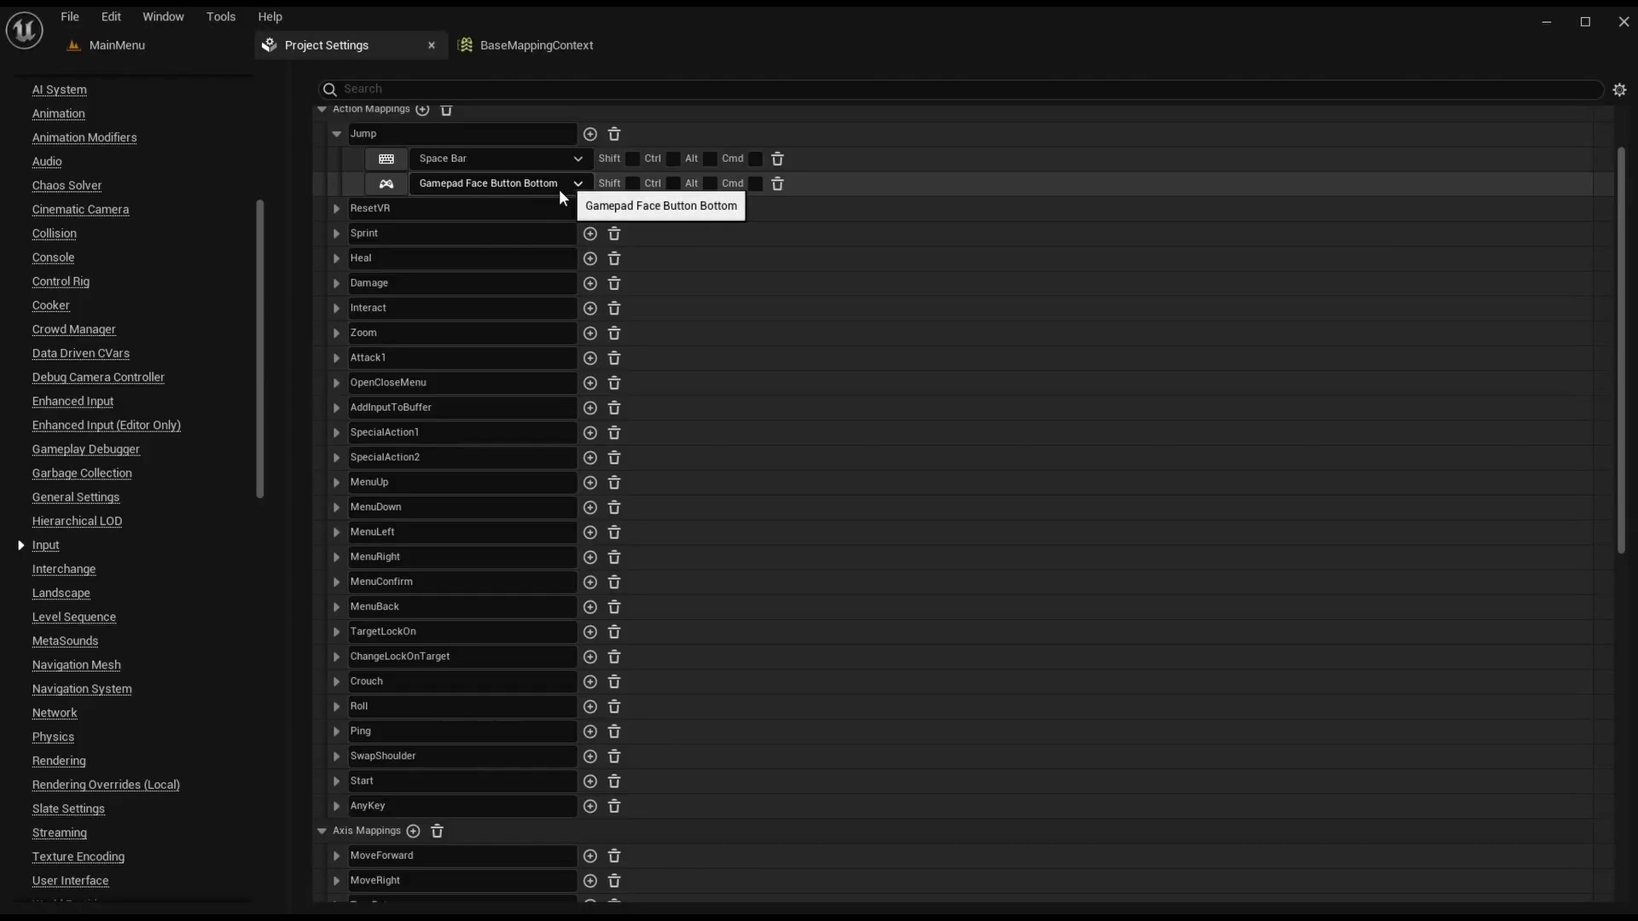
{"action": "left_click", "coordinate": [336, 308]}
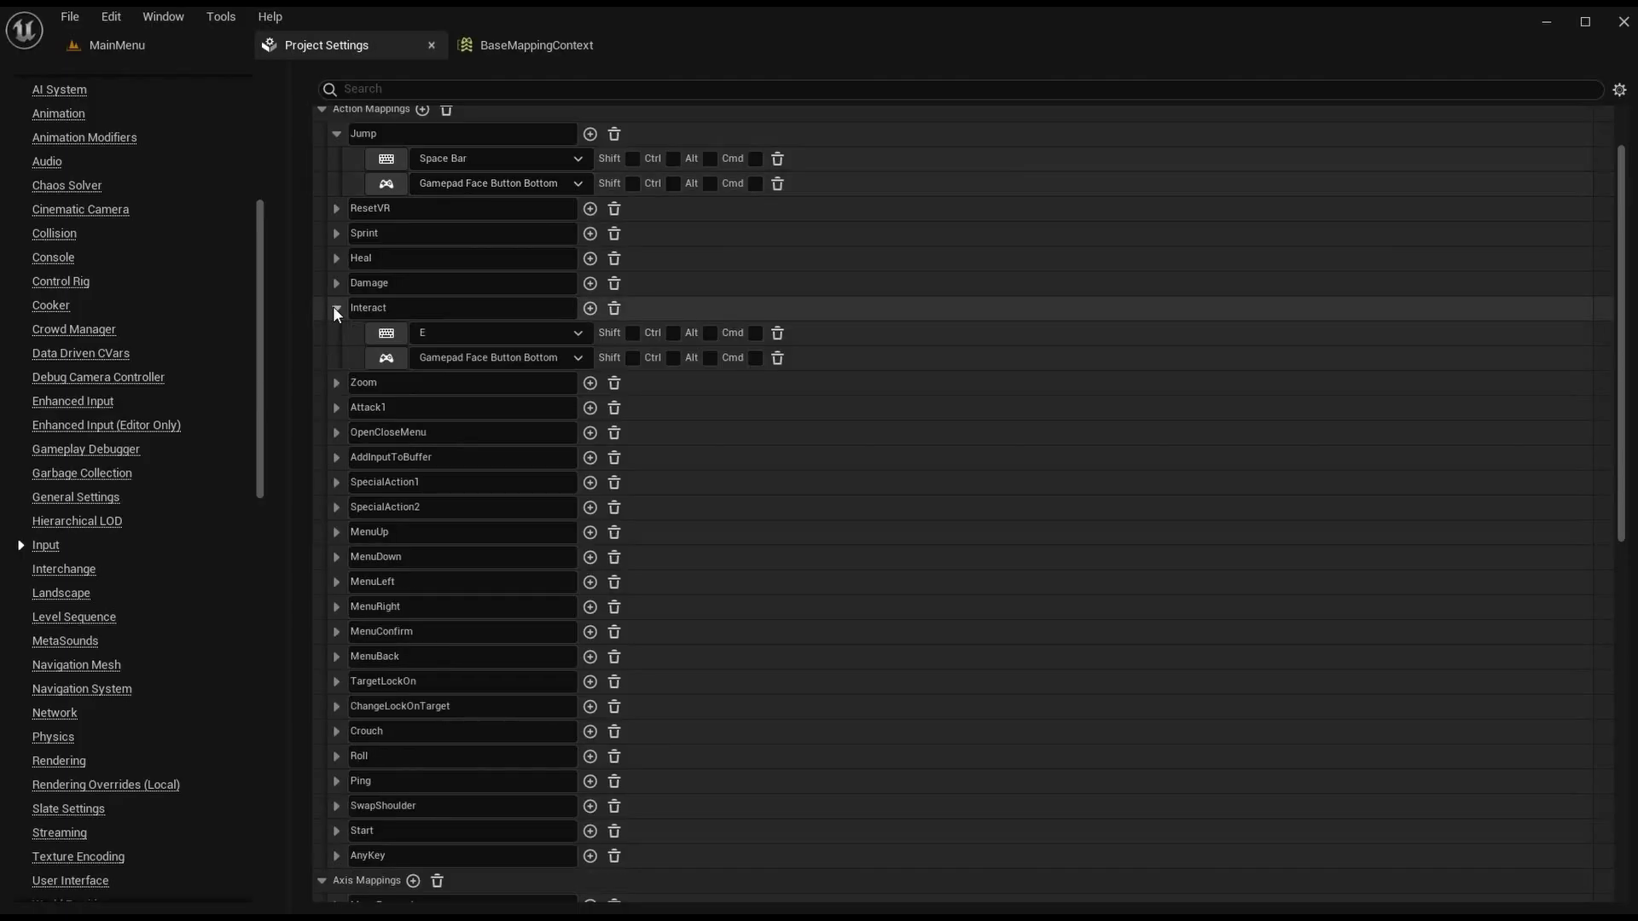
{"action": "scroll", "coordinate": [371, 310], "scroll_direction": "up", "scroll_amount": 1}
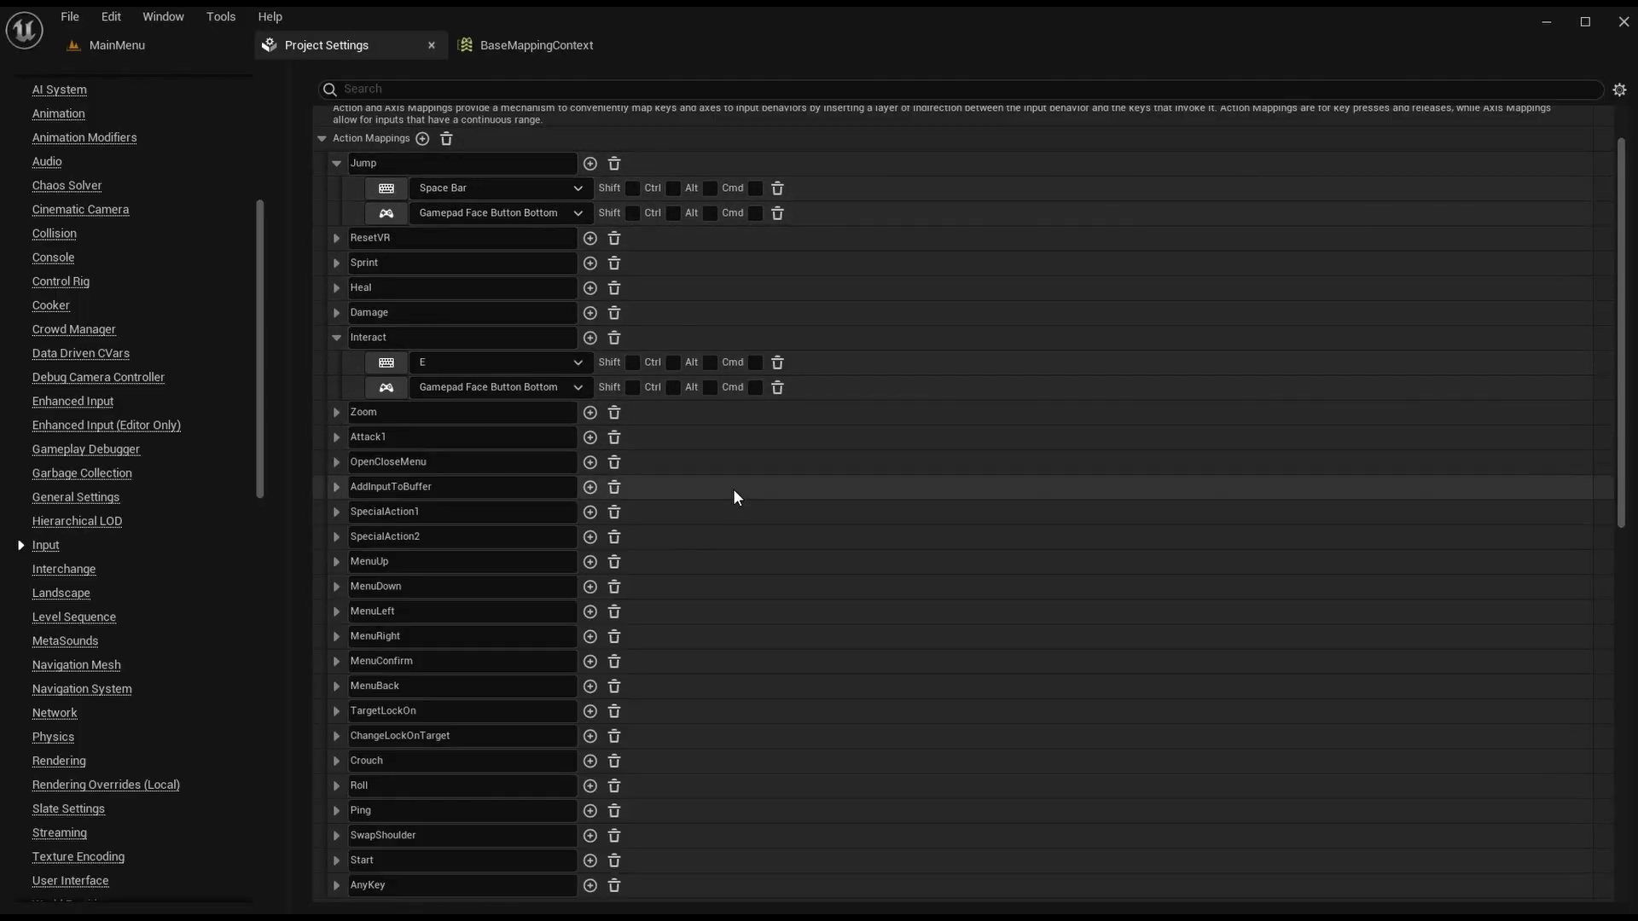
{"action": "left_click_drag", "start_coordinate": [402, 337], "coordinate": [322, 338]}
{"action": "left_click", "coordinate": [376, 163]}
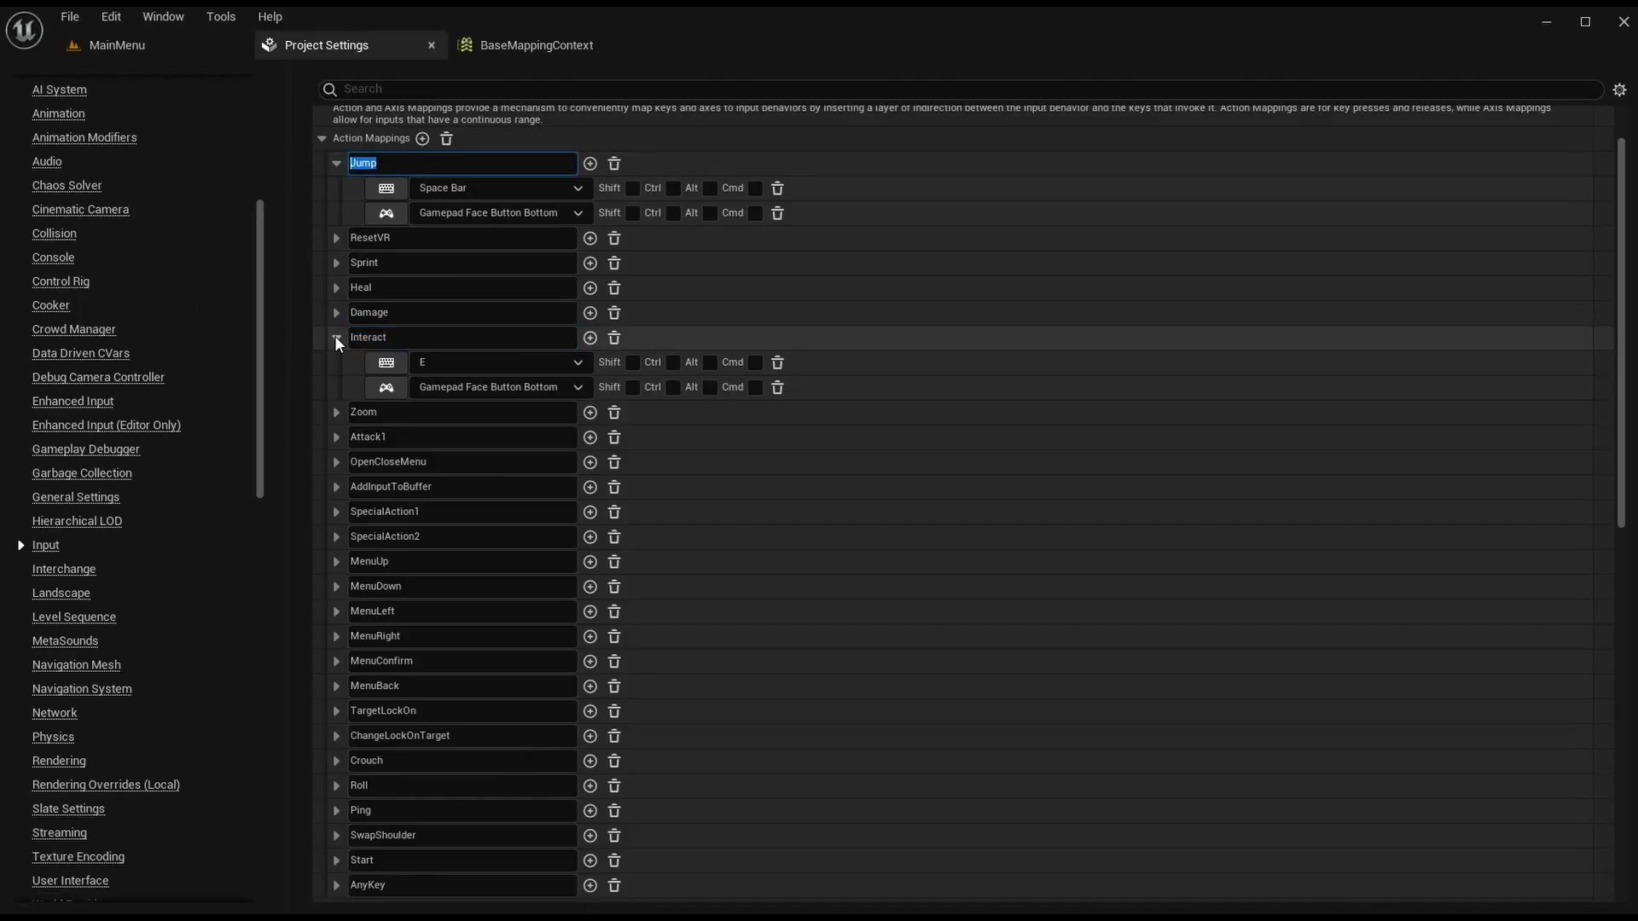
{"action": "left_click", "coordinate": [335, 337]}
{"action": "left_click", "coordinate": [337, 162]}
Step: Bind IA_Jump in BaseMappingContext to the keyboard's Space Bar
{"action": "left_click", "coordinate": [493, 54]}
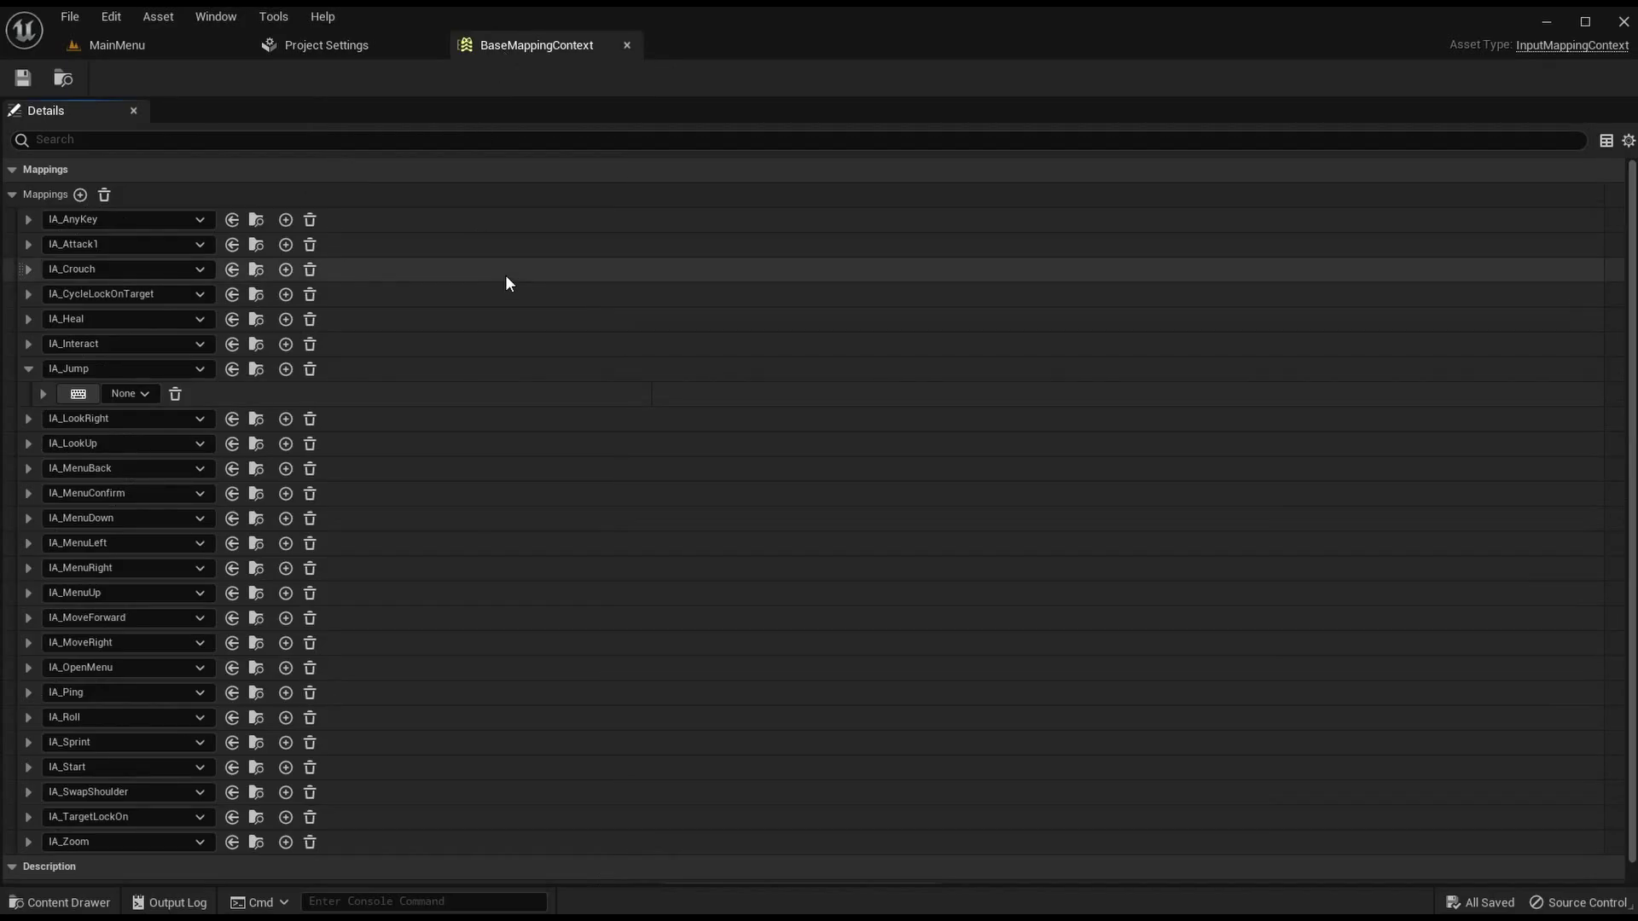
{"action": "left_click", "coordinate": [137, 394]}
{"action": "type", "text": "space"}
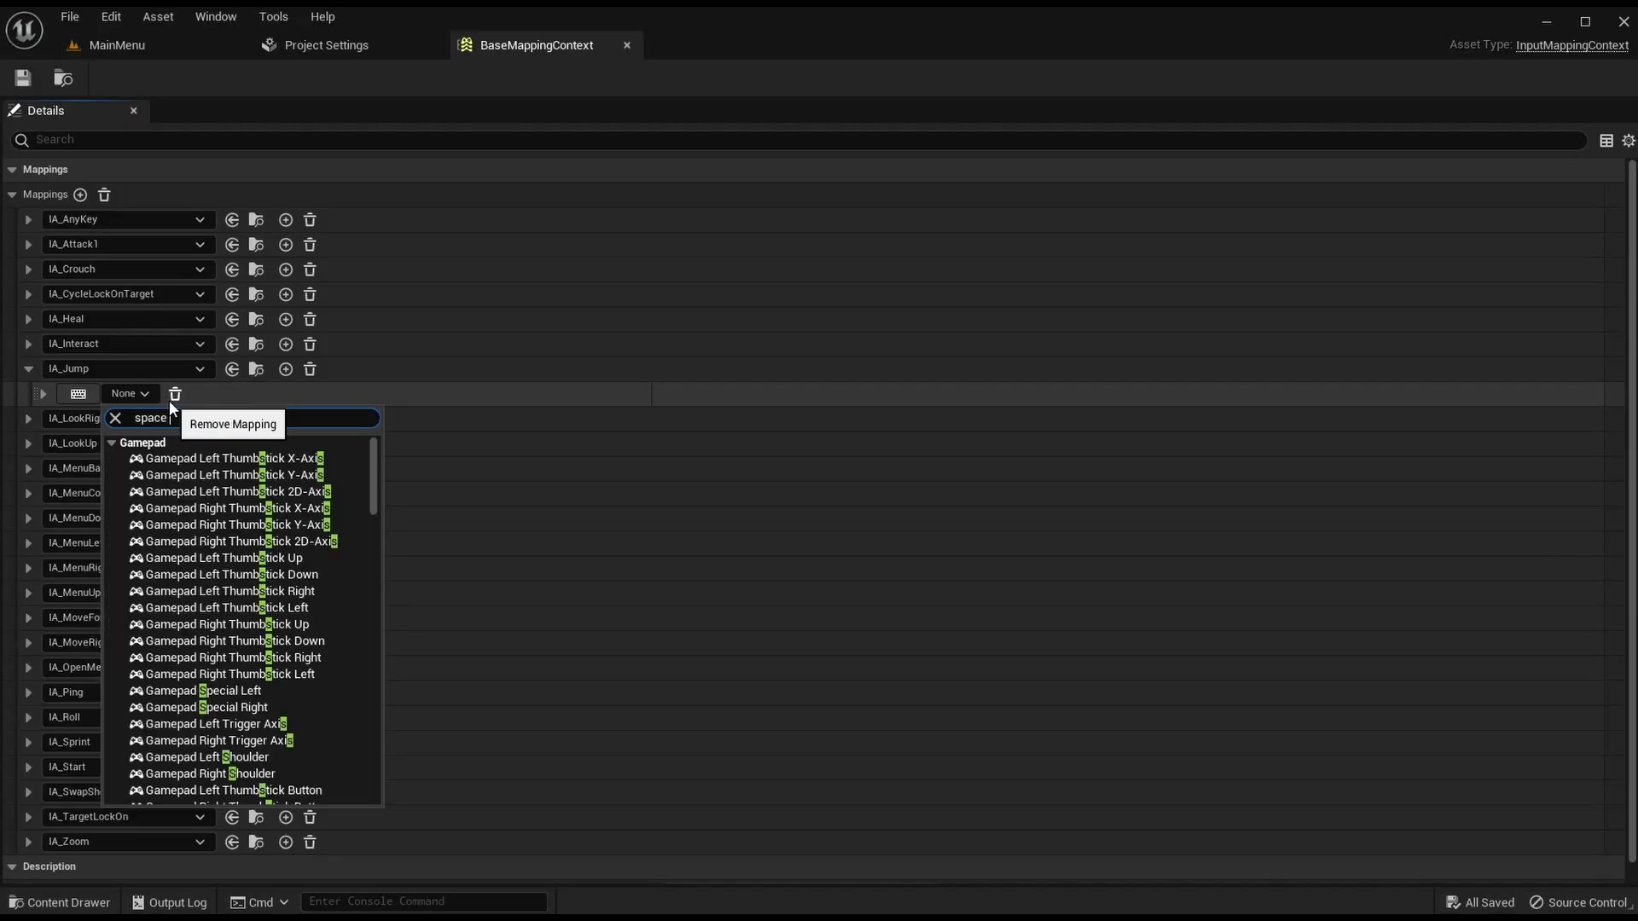
{"action": "left_click", "coordinate": [201, 457]}
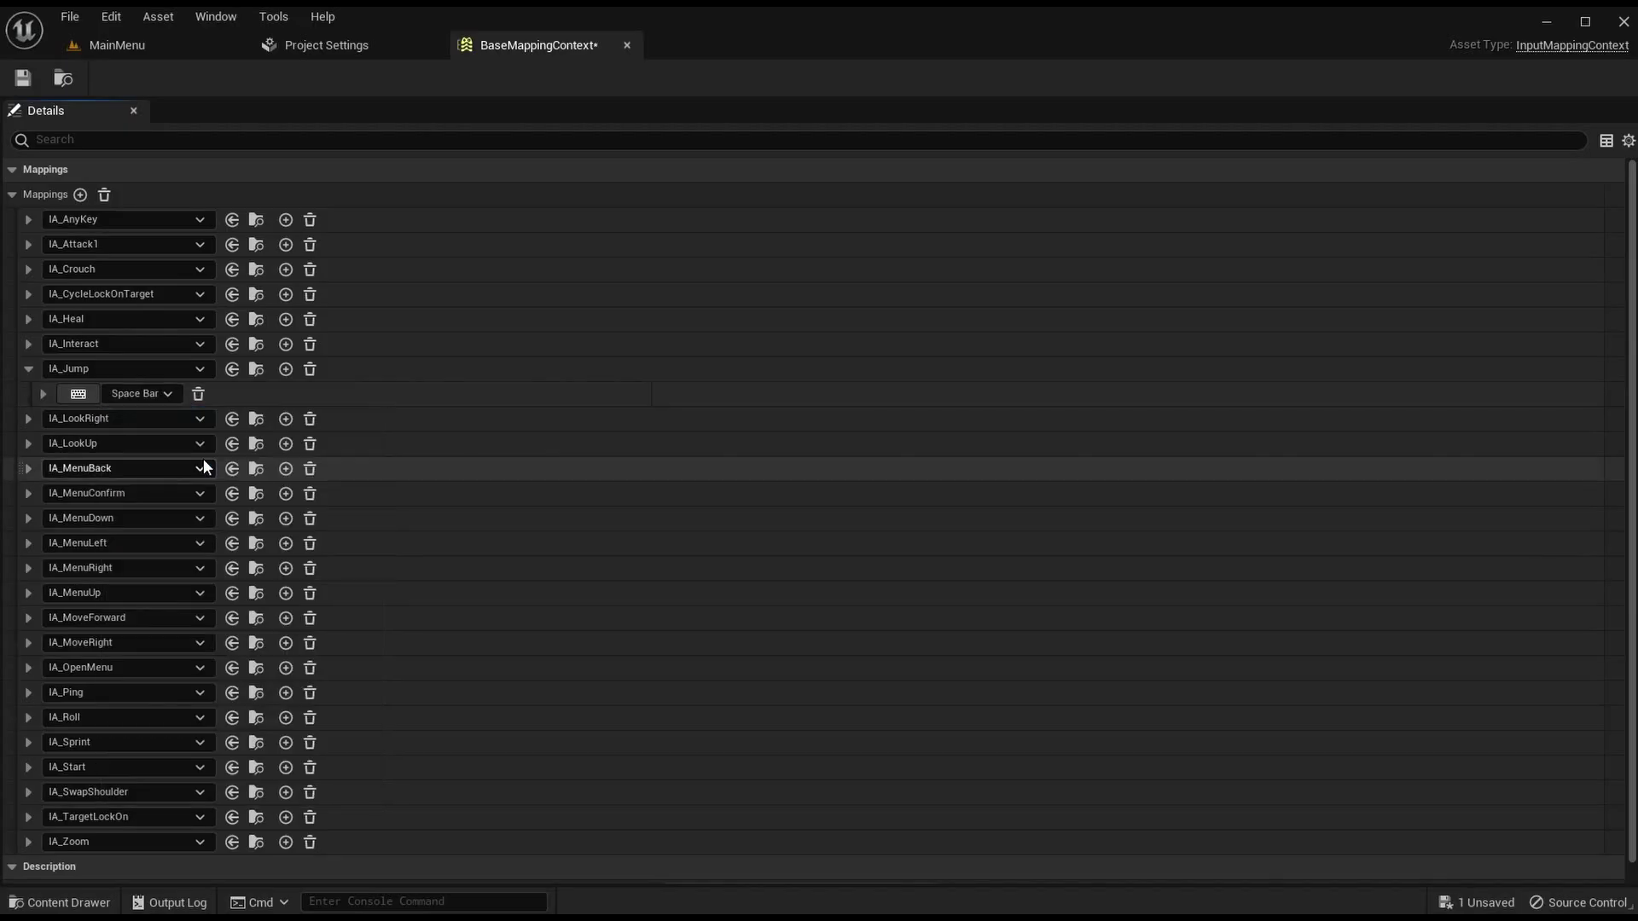
Step: Add a second IA_Jump binding set to Gamepad Face Button Bottom, collapse the entry and save the mapping context
{"action": "left_click", "coordinate": [286, 369]}
{"action": "left_click", "coordinate": [128, 418]}
{"action": "type", "text": "game"}
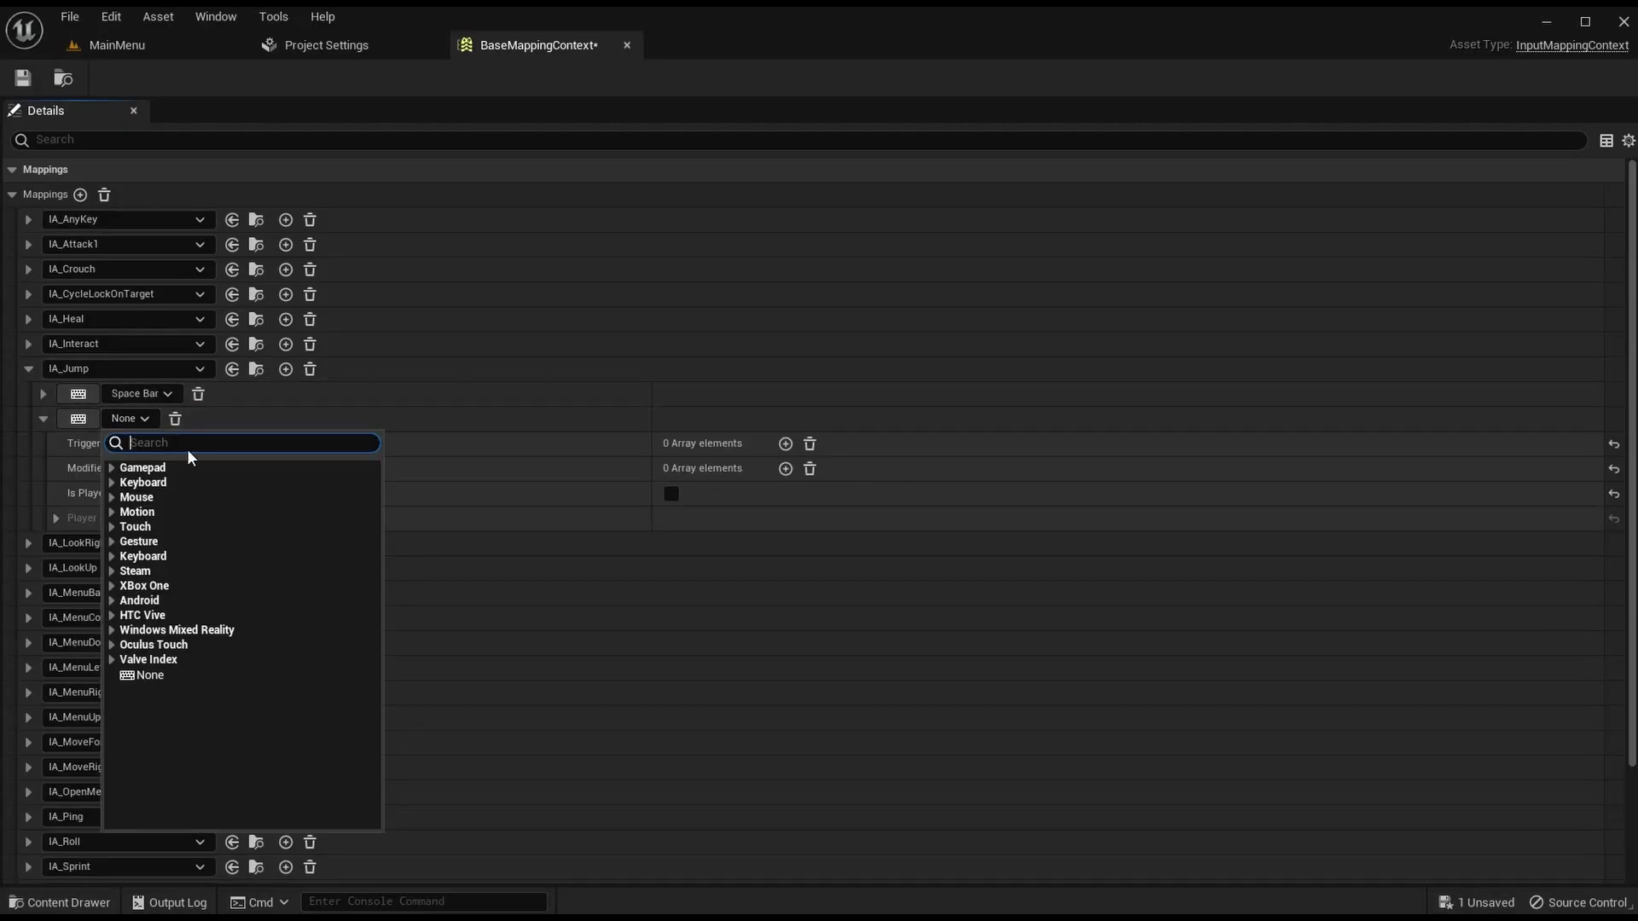
{"action": "type", "text": "pad face button"}
{"action": "left_click", "coordinate": [335, 474]}
{"action": "left_click", "coordinate": [43, 418]}
{"action": "left_click", "coordinate": [28, 369]}
{"action": "left_click", "coordinate": [28, 393]}
{"action": "left_click", "coordinate": [25, 84]}
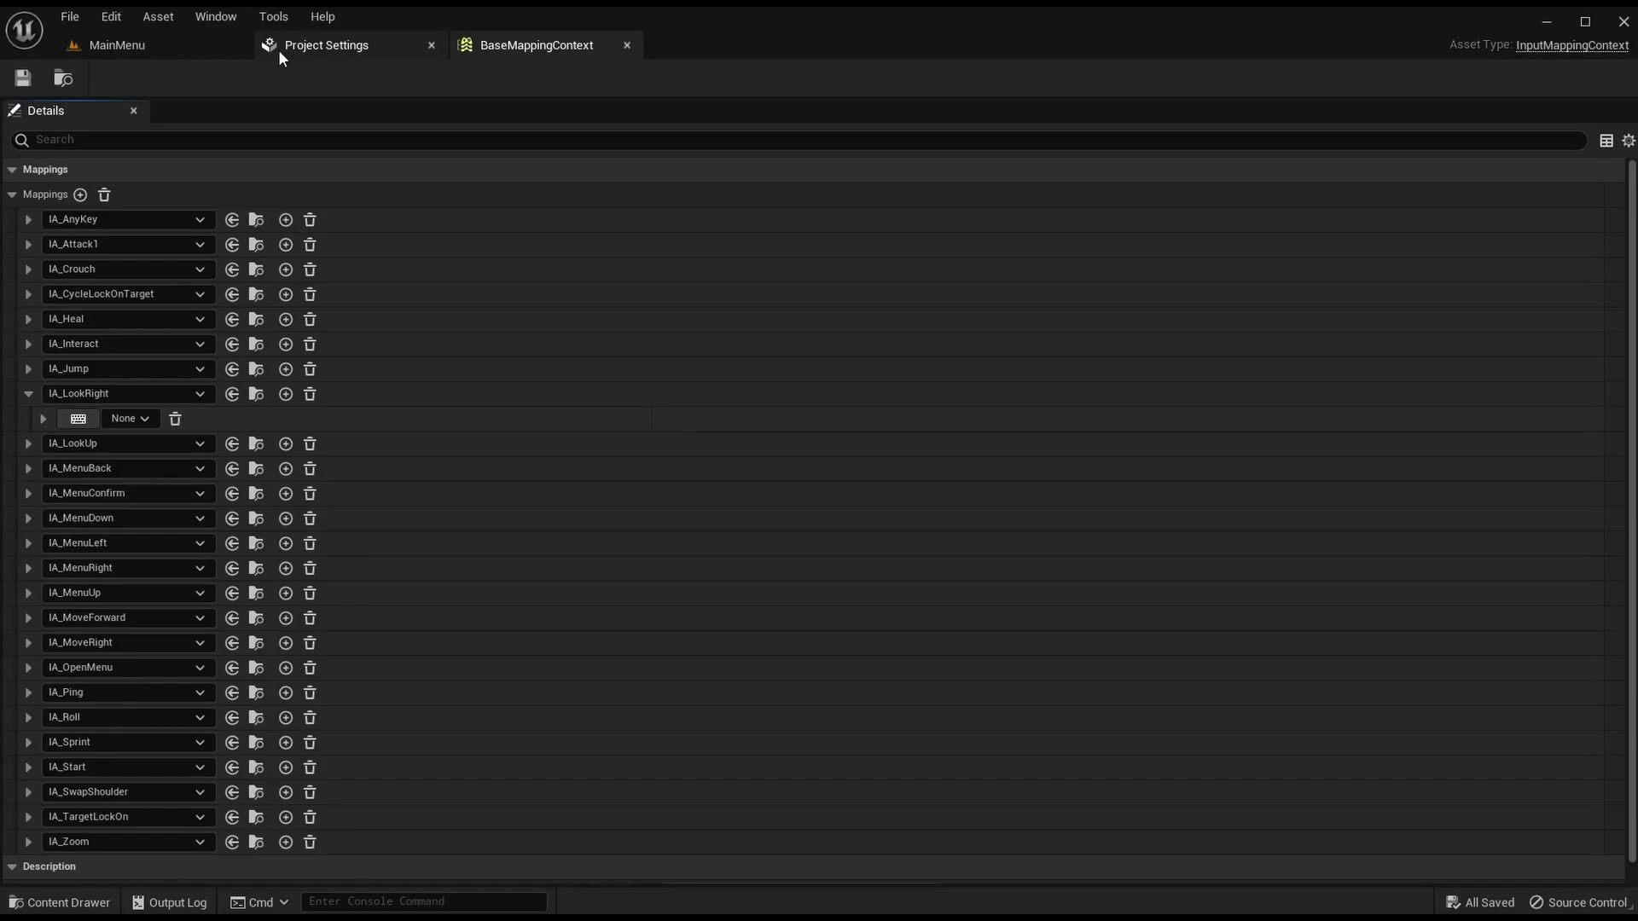
Step: Look up the bindings of the legacy TurnRate and Turn axis mappings in the project's input settings
{"action": "left_click", "coordinate": [277, 50]}
{"action": "scroll", "coordinate": [373, 554], "scroll_direction": "down", "scroll_amount": 5}
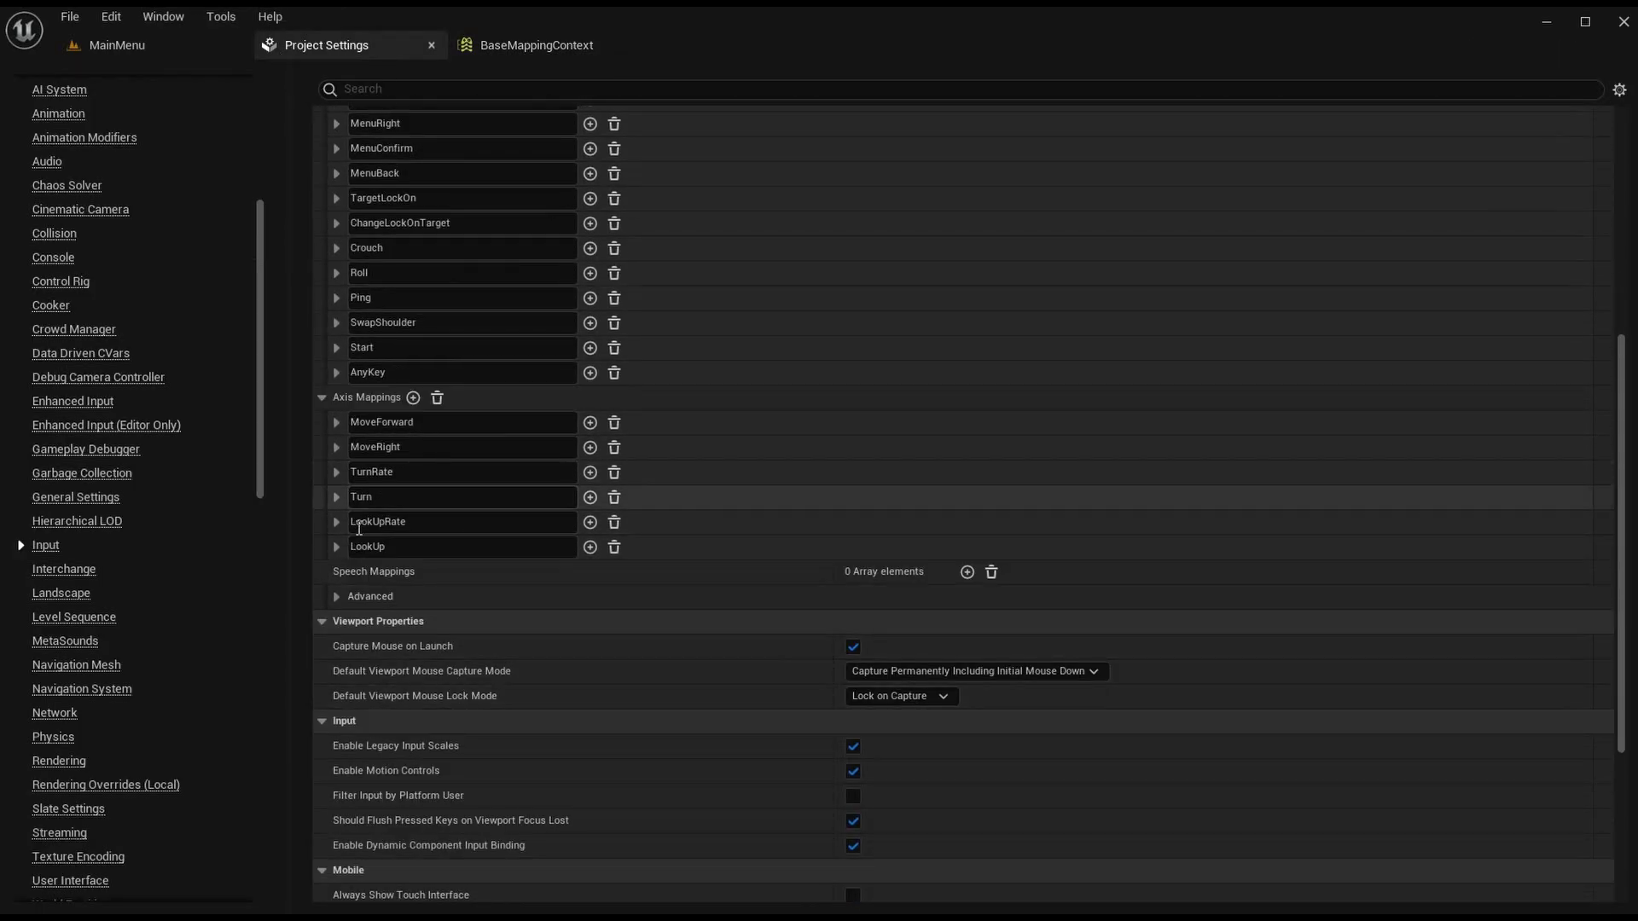
{"action": "left_click", "coordinate": [337, 472]}
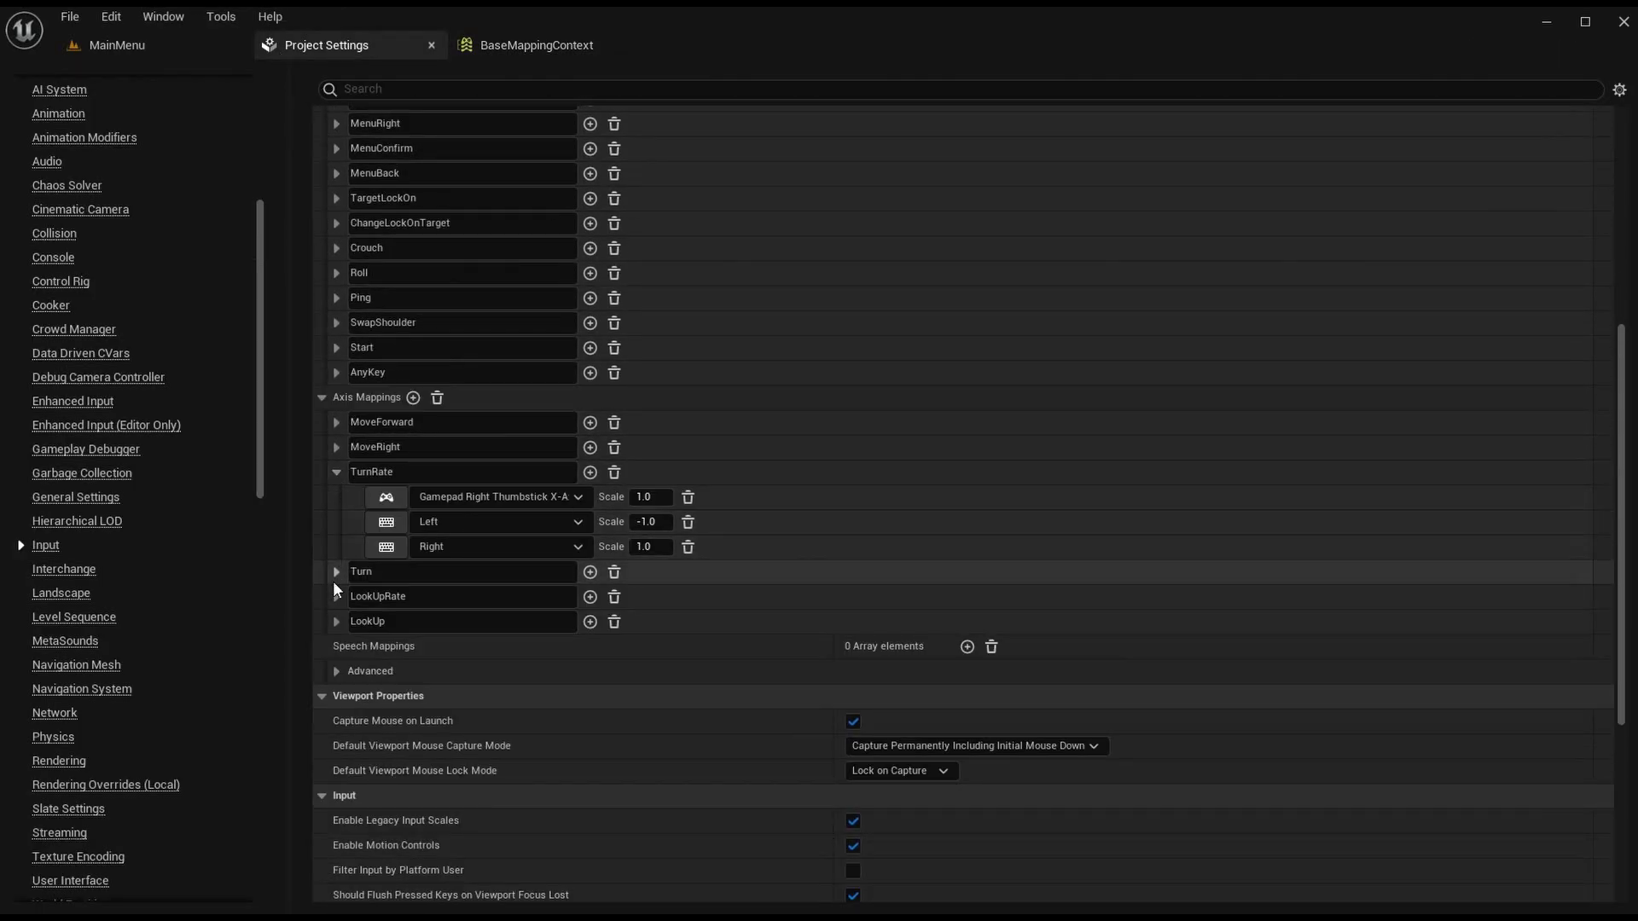
{"action": "left_click", "coordinate": [336, 571]}
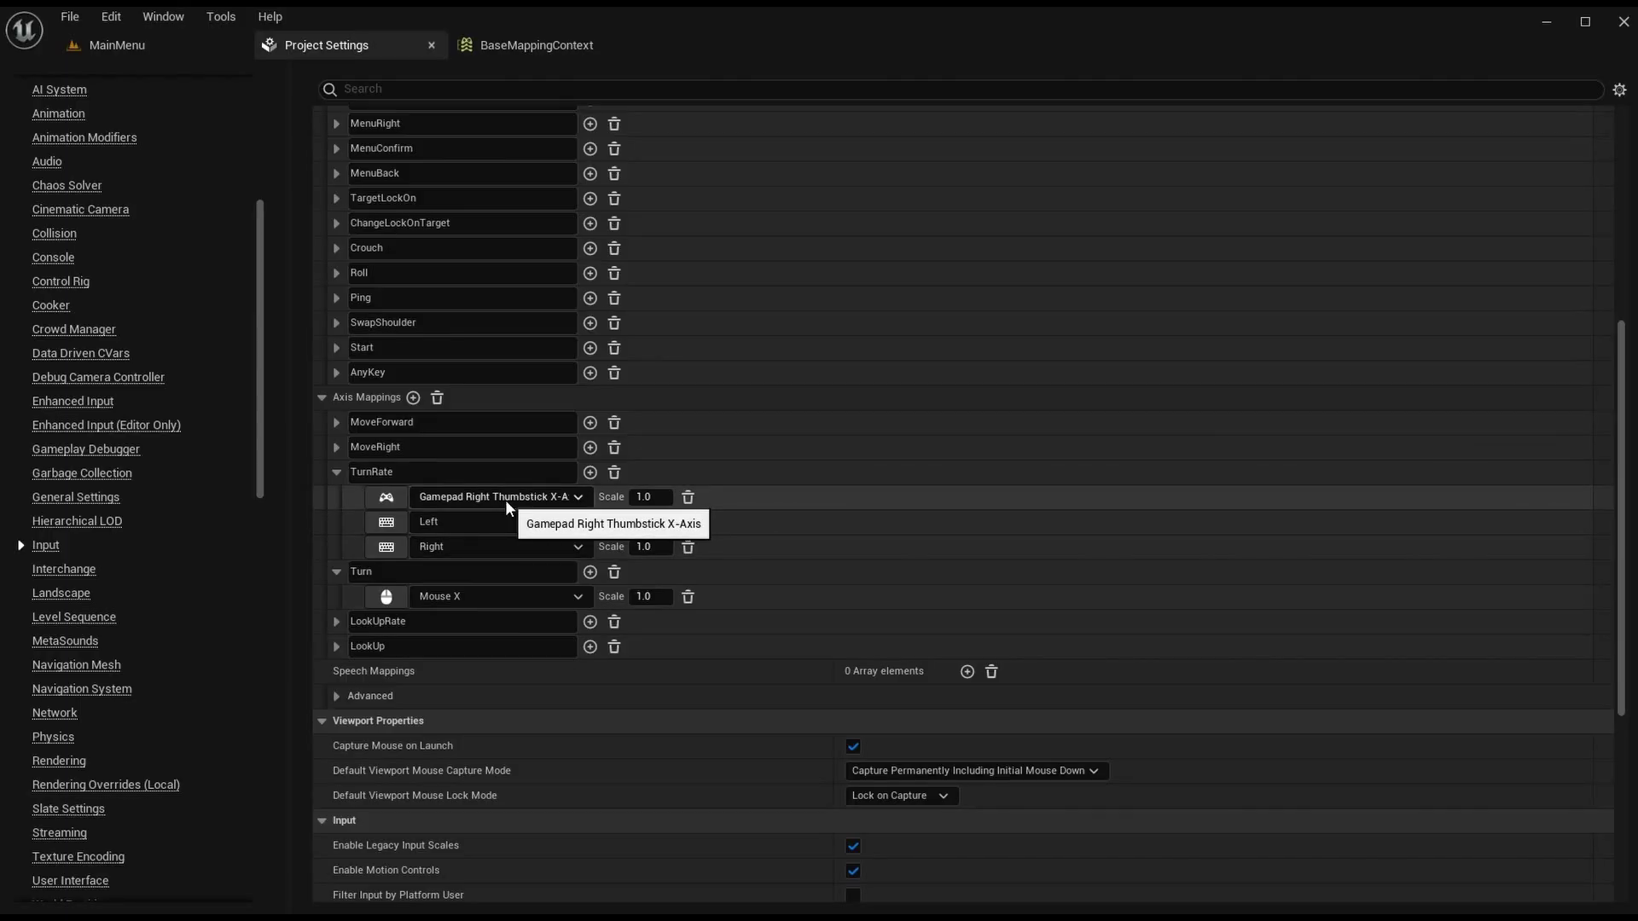
Step: Bind IA_LookRight in BaseMappingContext to Mouse X
{"action": "left_click", "coordinate": [541, 46]}
{"action": "left_click", "coordinate": [142, 418]}
{"action": "type", "text": "mouse x"}
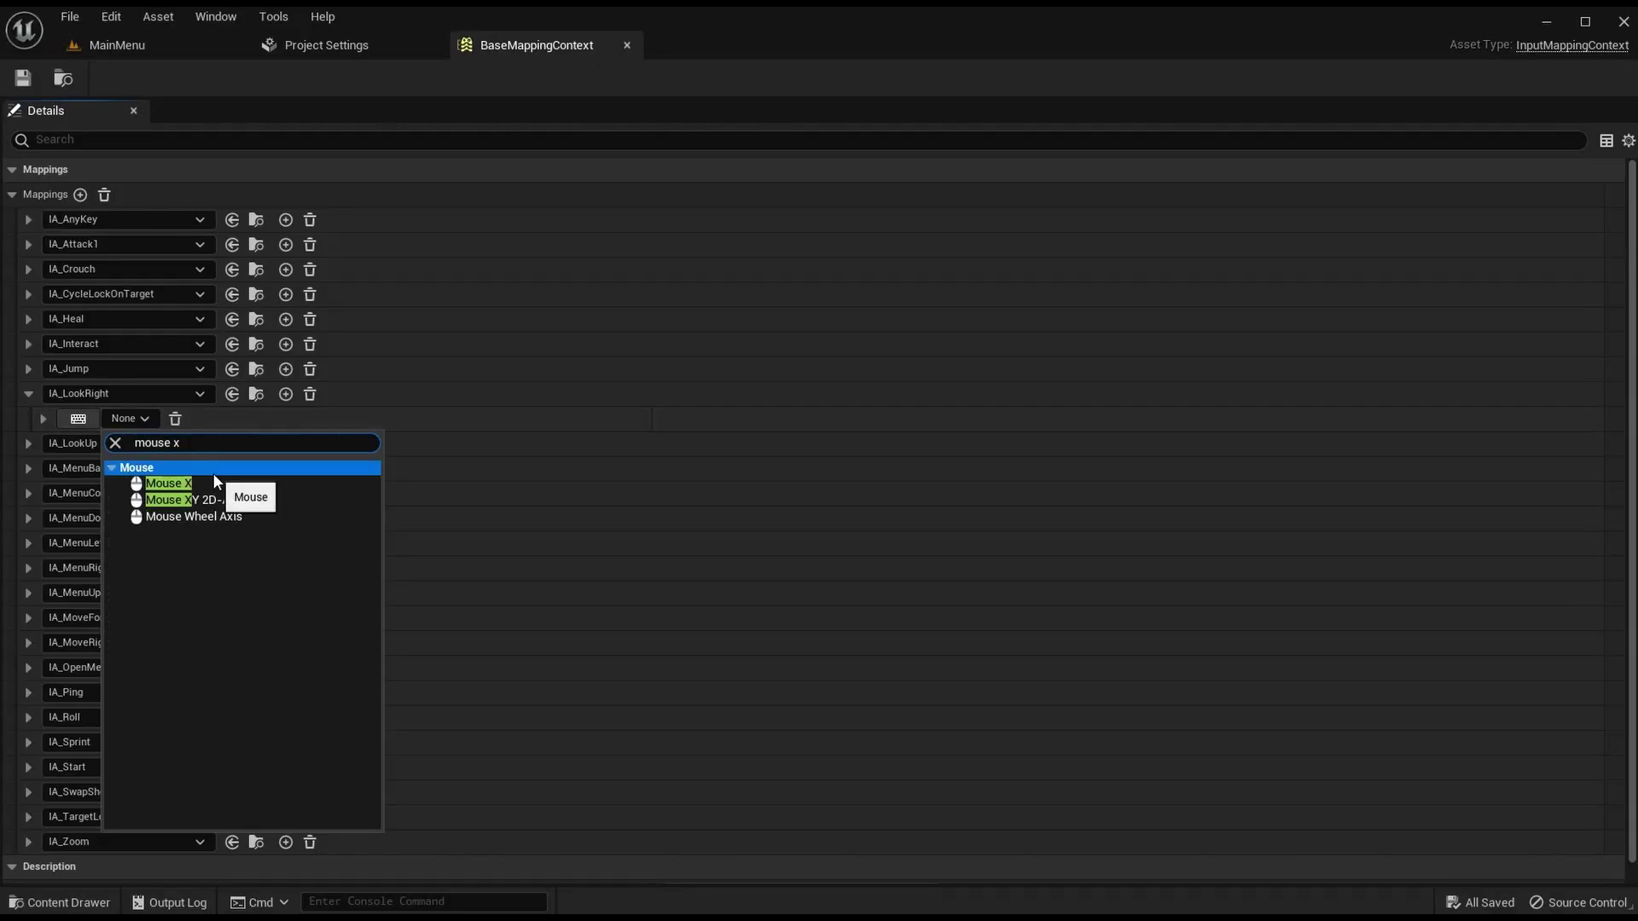
{"action": "left_click", "coordinate": [214, 478]}
Step: Add two more IA_LookRight bindings in BaseMappingContext, set to the keyboard's Left and Right keys
{"action": "left_click", "coordinate": [285, 394]}
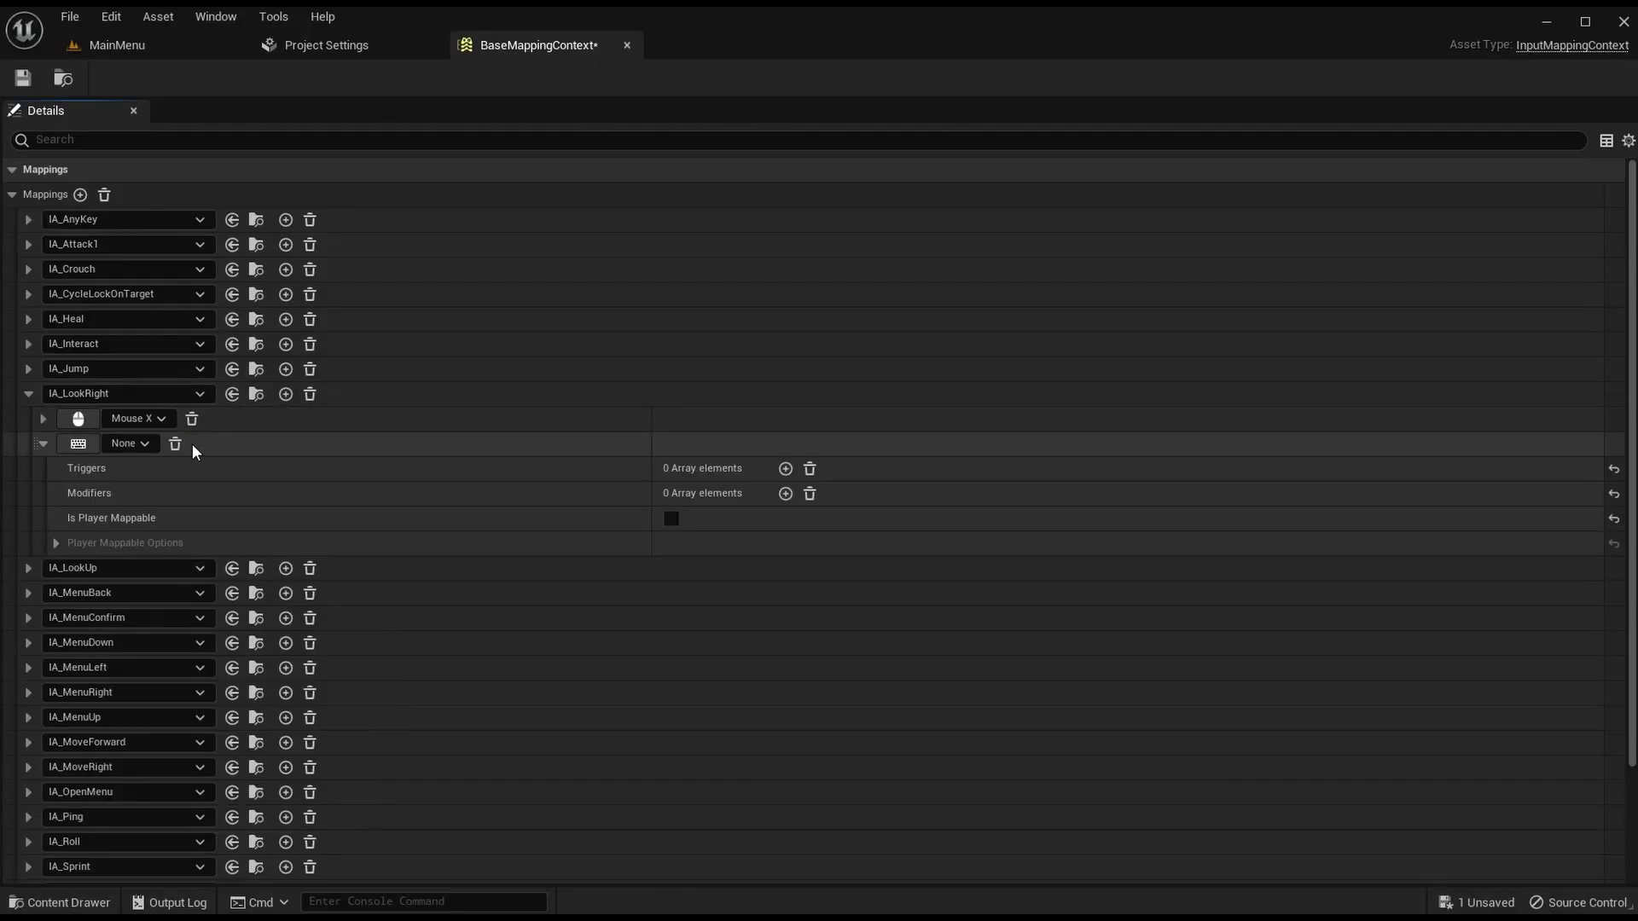
{"action": "left_click", "coordinate": [146, 444]}
{"action": "type", "text": "left"}
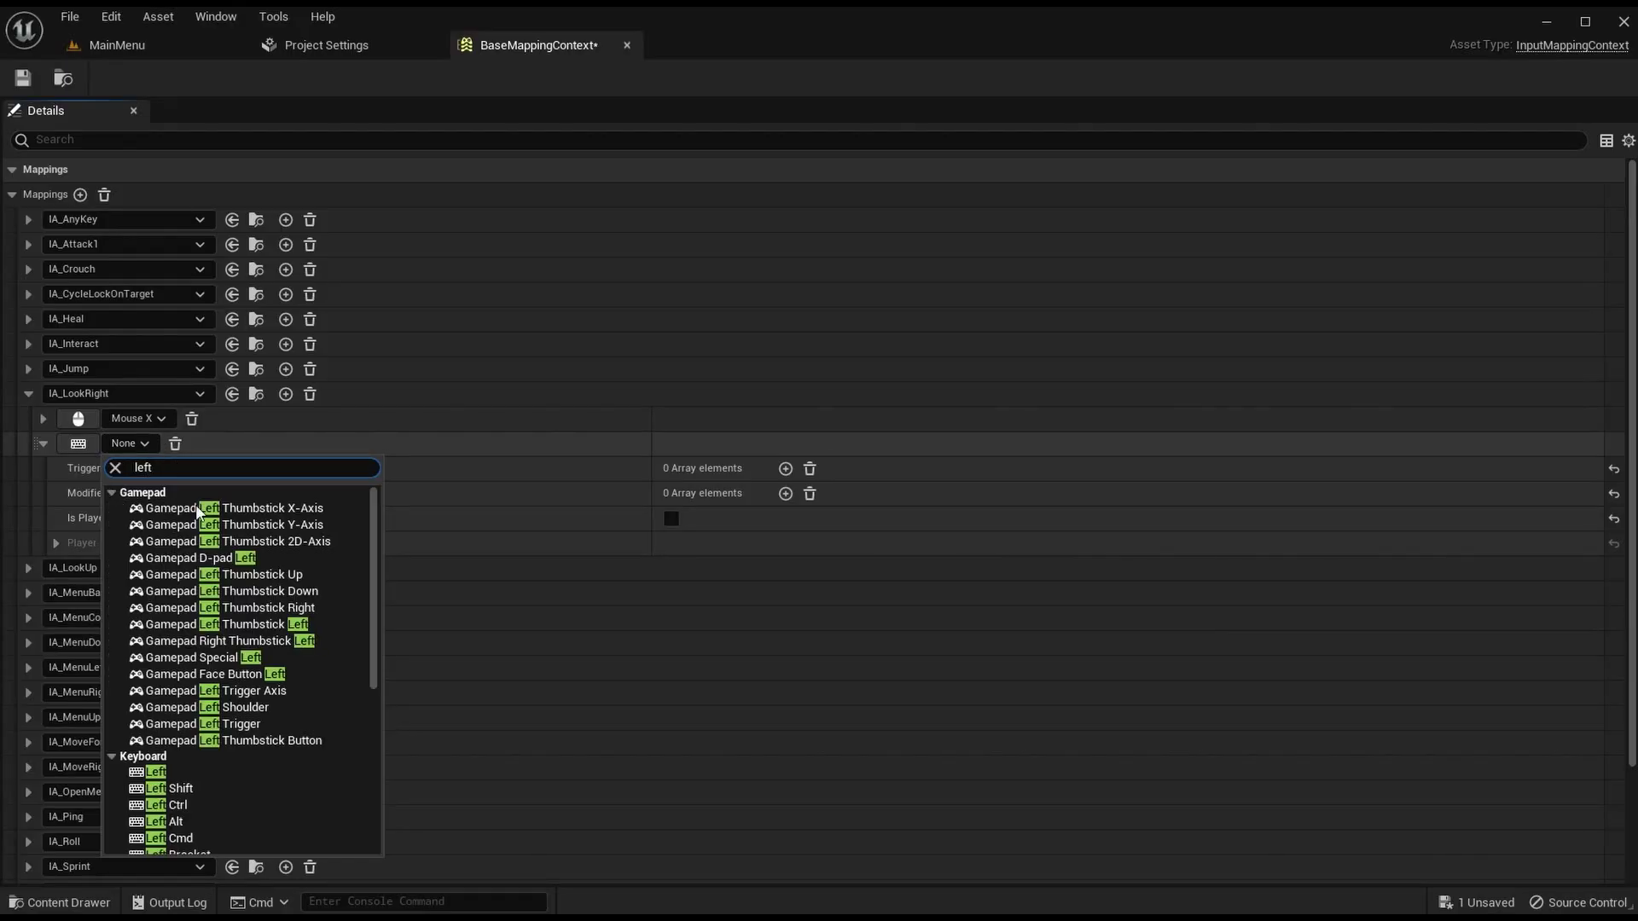
{"action": "left_click", "coordinate": [167, 765]}
{"action": "left_click", "coordinate": [286, 394]}
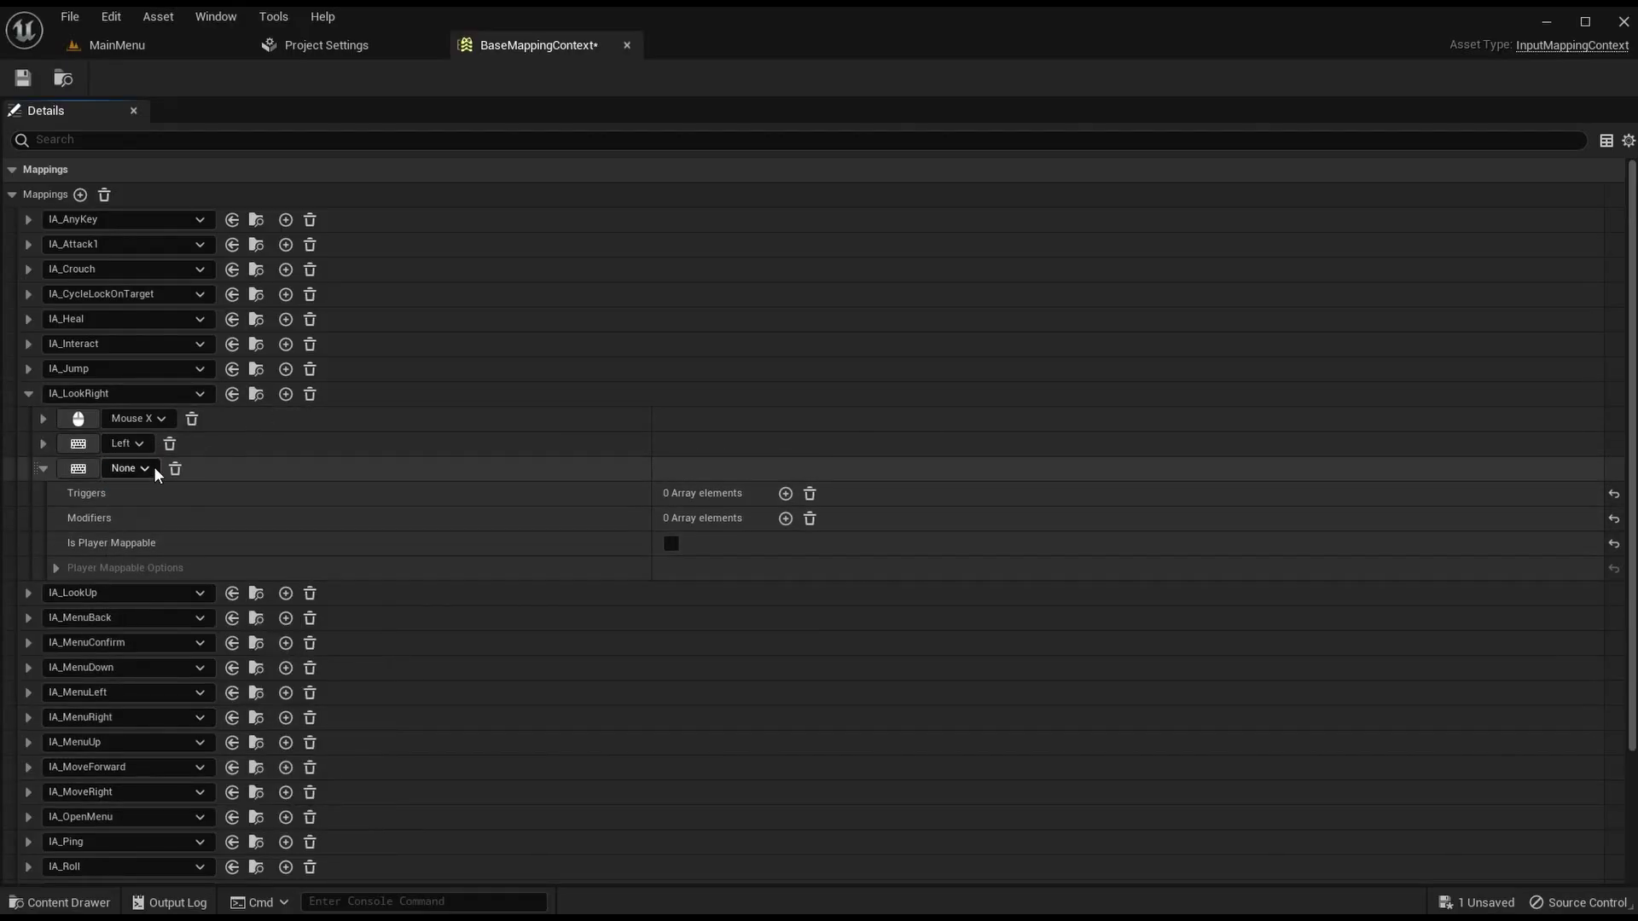
{"action": "left_click", "coordinate": [145, 468]}
{"action": "type", "text": "right"}
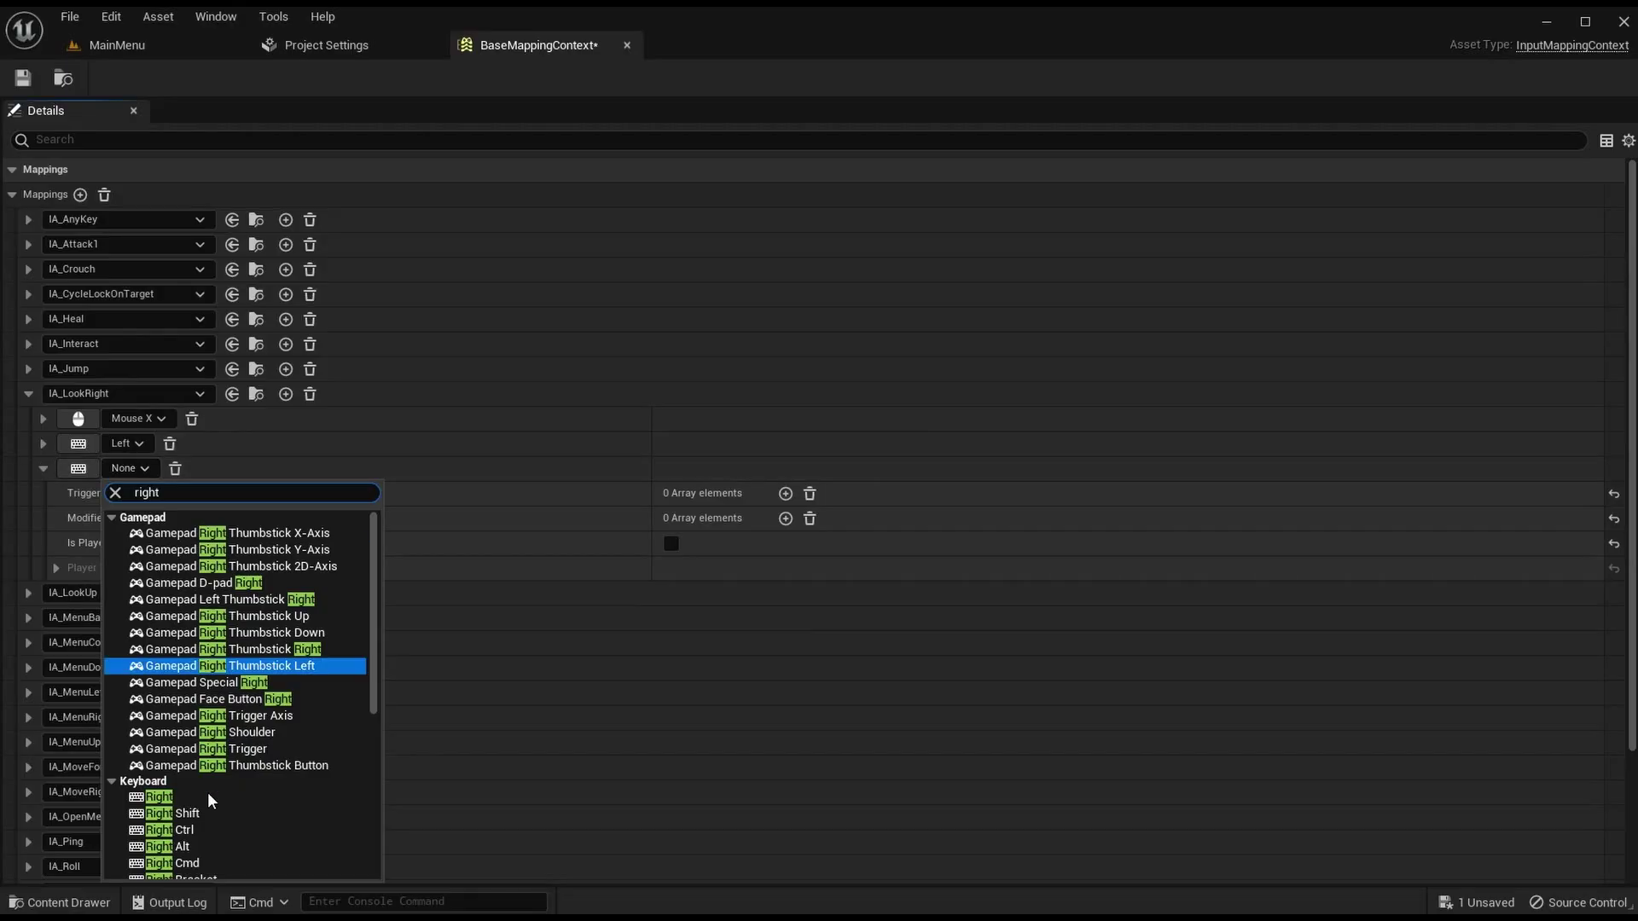
{"action": "left_click", "coordinate": [210, 788]}
Step: Add a fourth IA_LookRight binding set to Gamepad Right Thumbstick X-Axis
{"action": "left_click", "coordinate": [286, 394]}
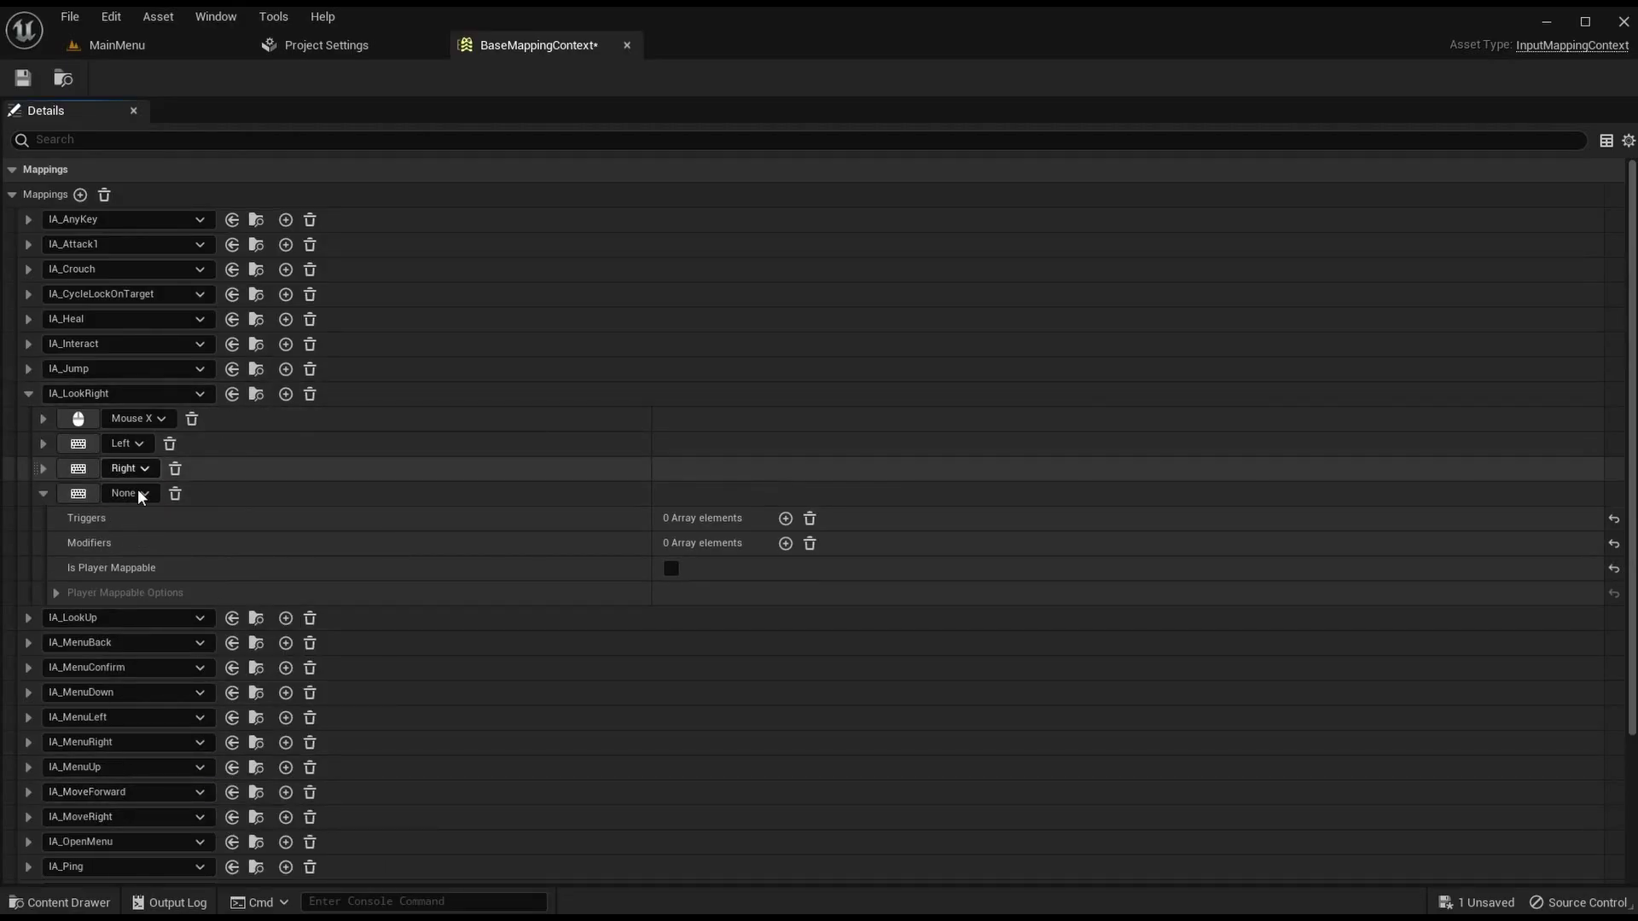
{"action": "left_click", "coordinate": [145, 493]}
{"action": "type", "text": "gamepad"}
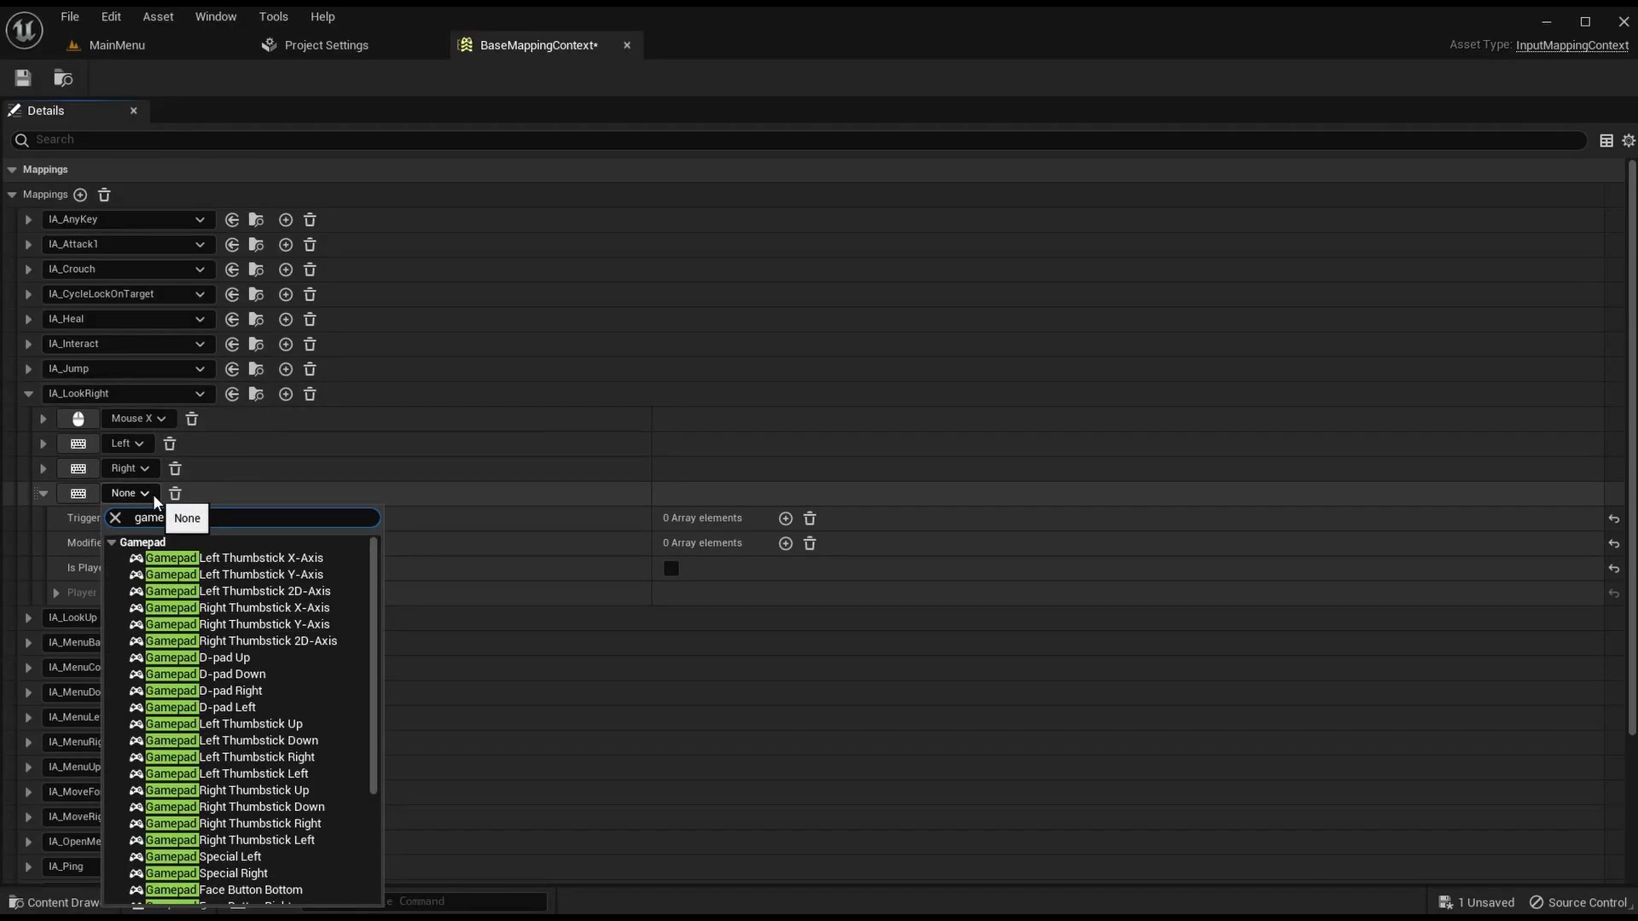
{"action": "left_click", "coordinate": [342, 557]}
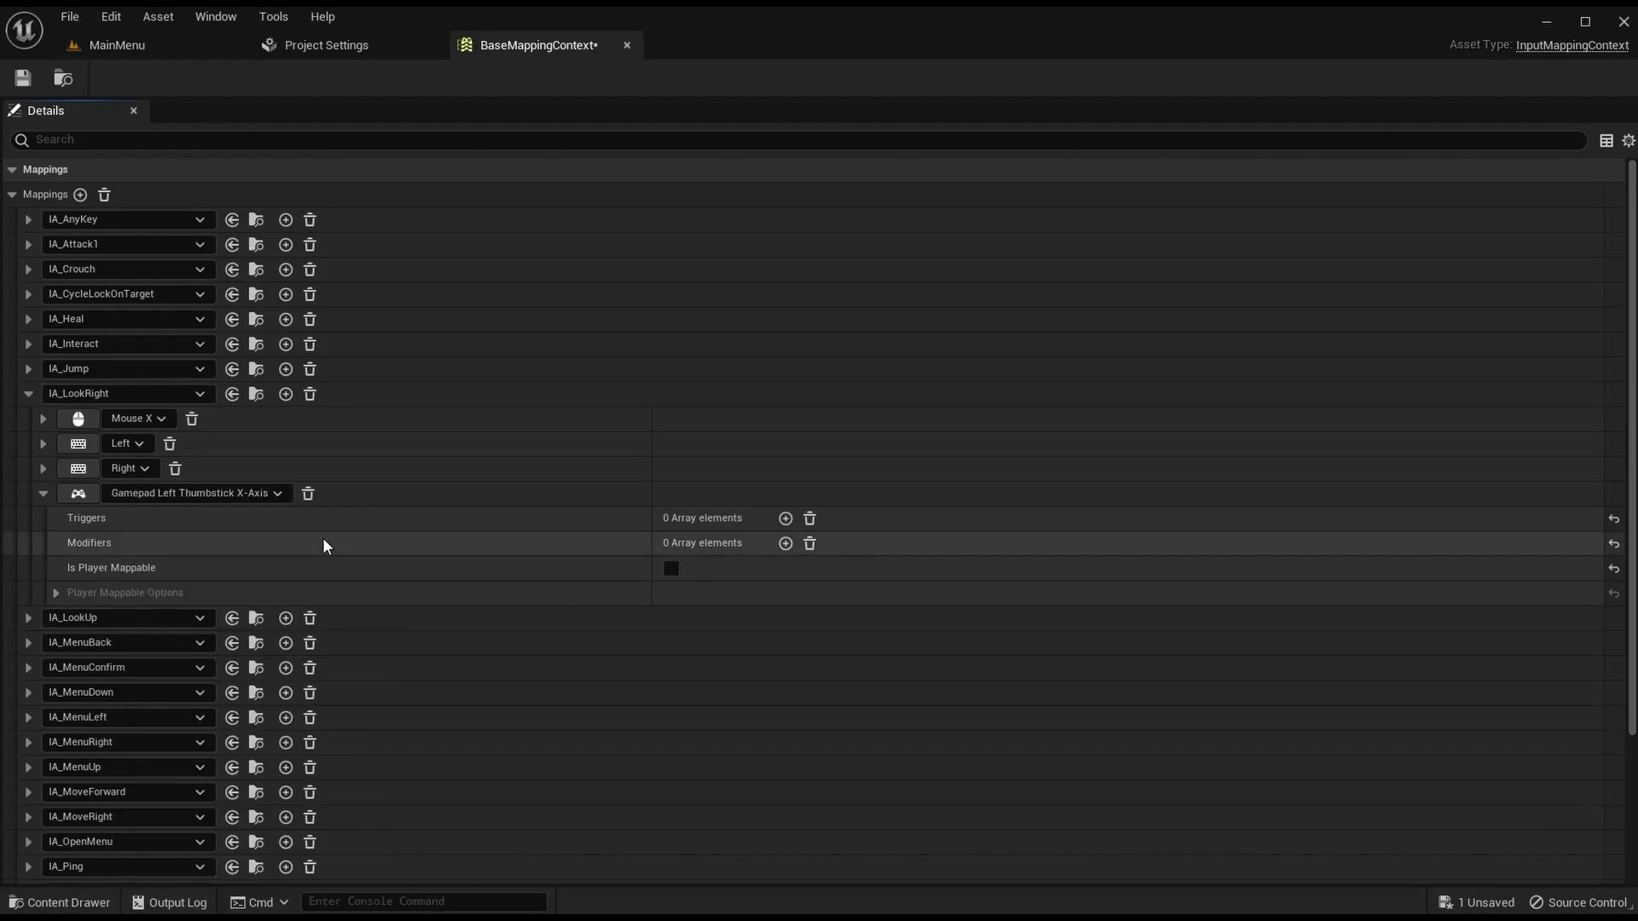
{"action": "left_click", "coordinate": [264, 489]}
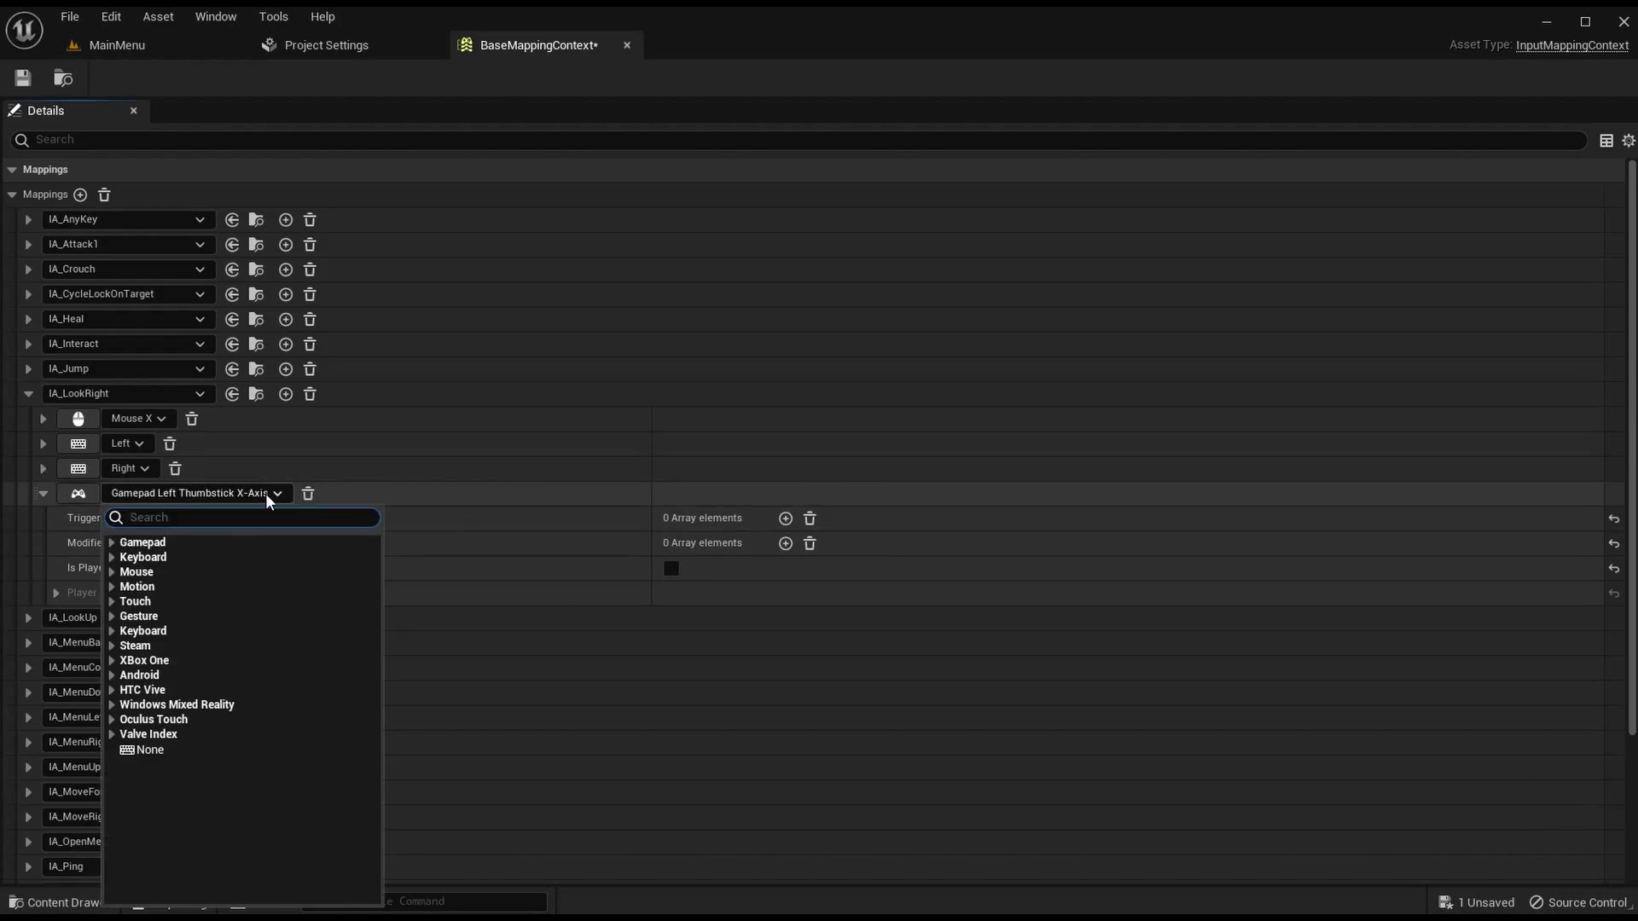
{"action": "type", "text": "game pad right thu"}
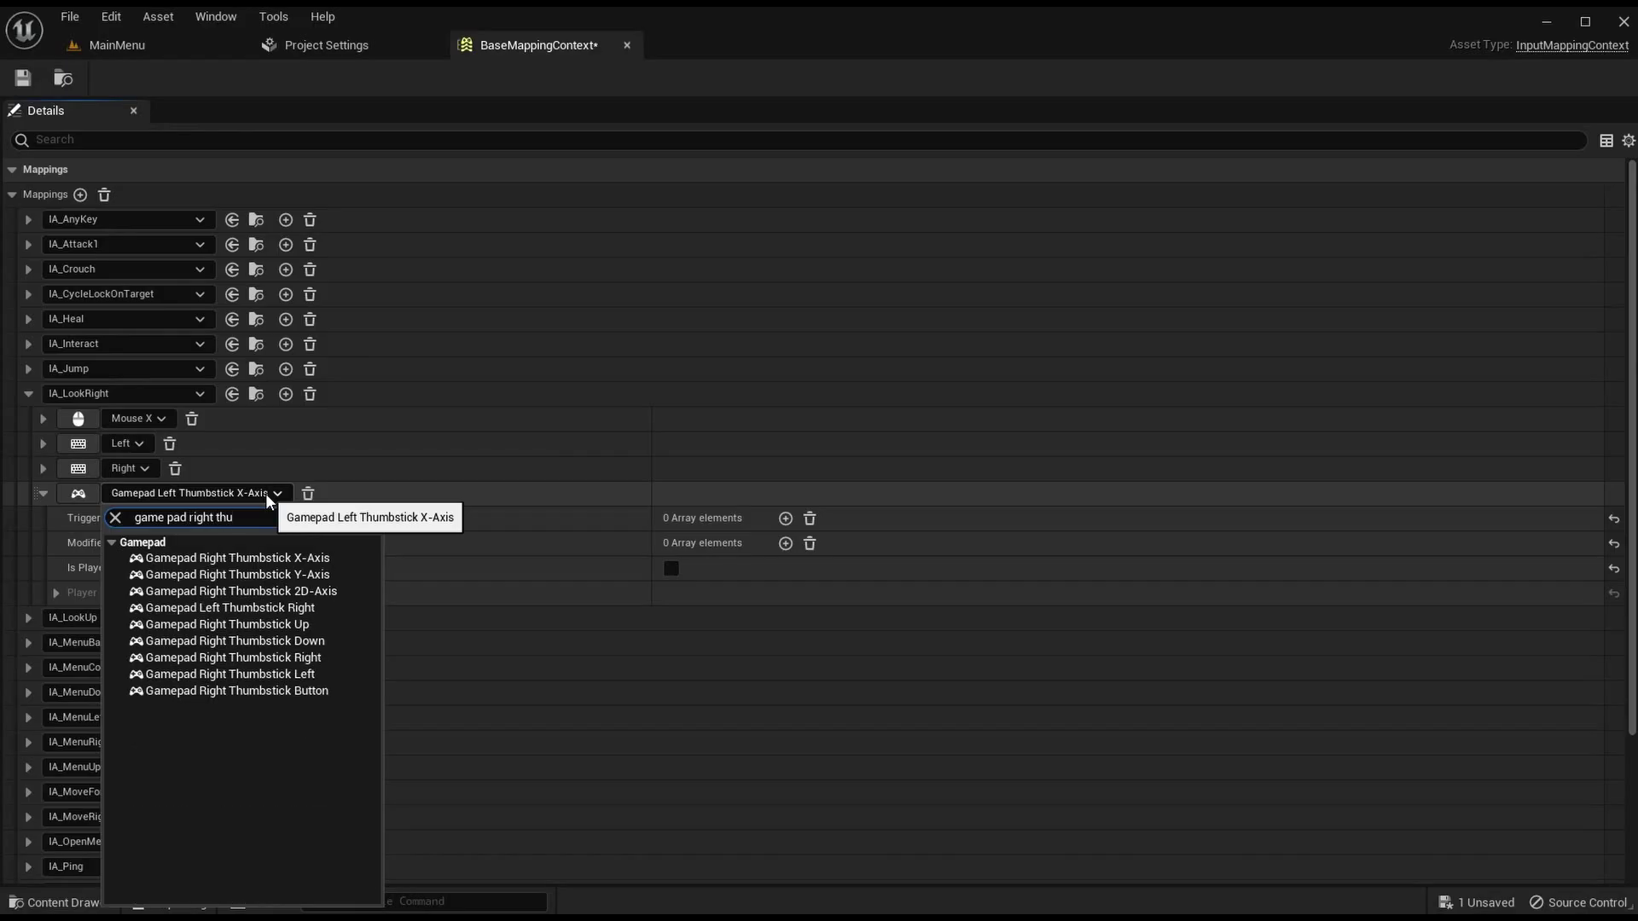
{"action": "left_click", "coordinate": [276, 554]}
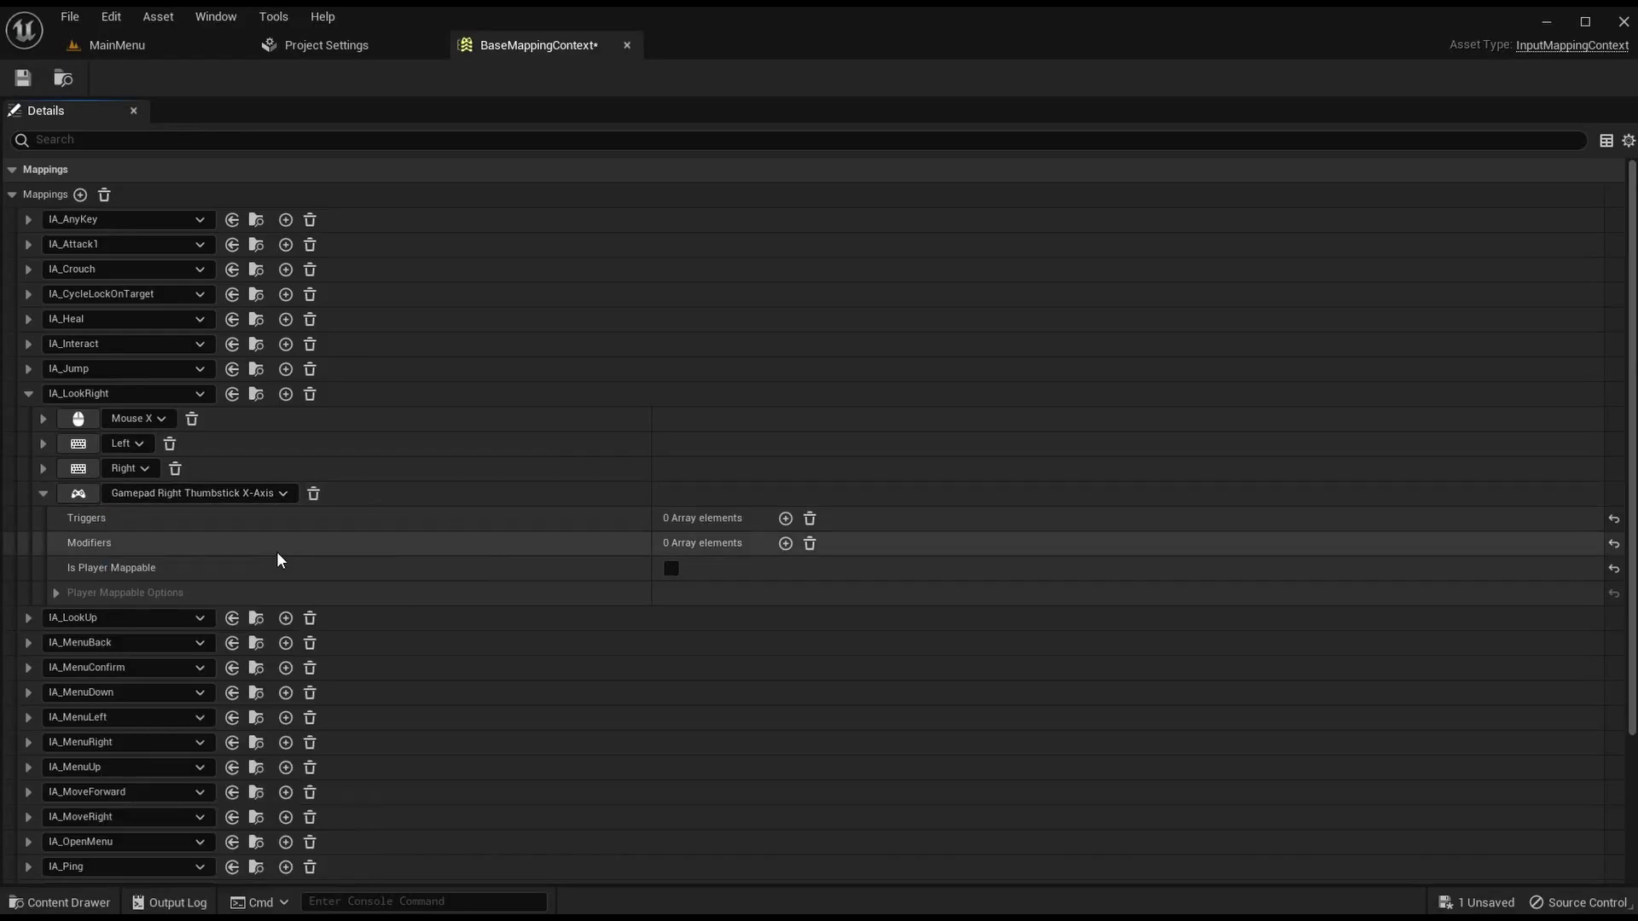
Step: Check the scale values of the legacy TurnRate and Turn axis mappings in the project's input settings
{"action": "left_click", "coordinate": [357, 45]}
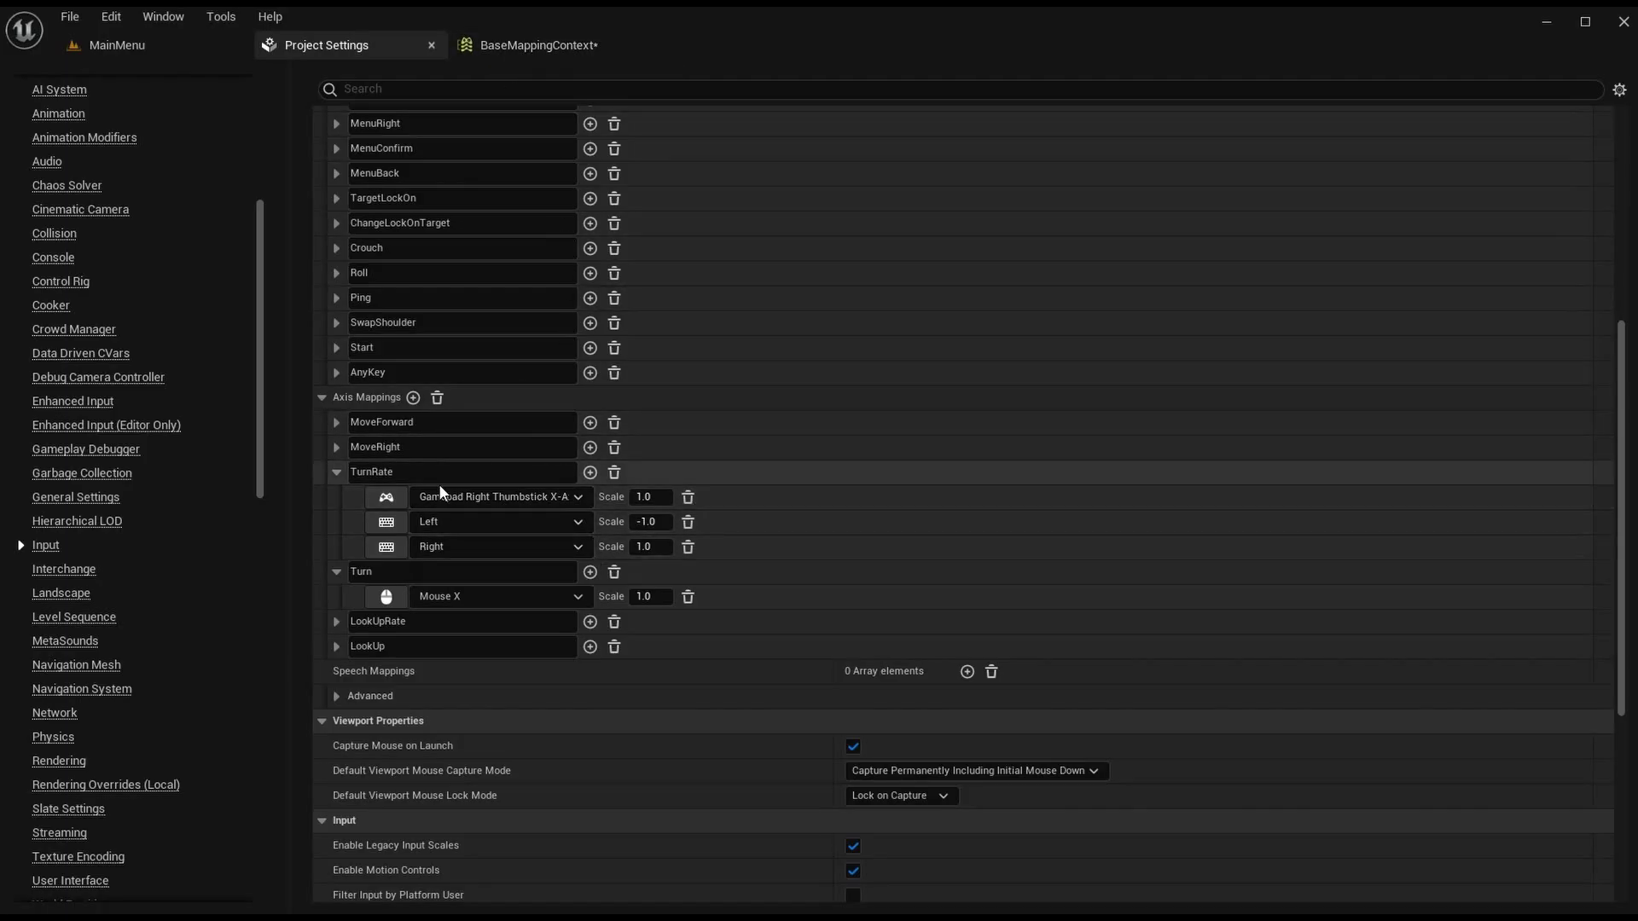
{"action": "left_click", "coordinate": [650, 497]}
{"action": "left_click", "coordinate": [649, 596]}
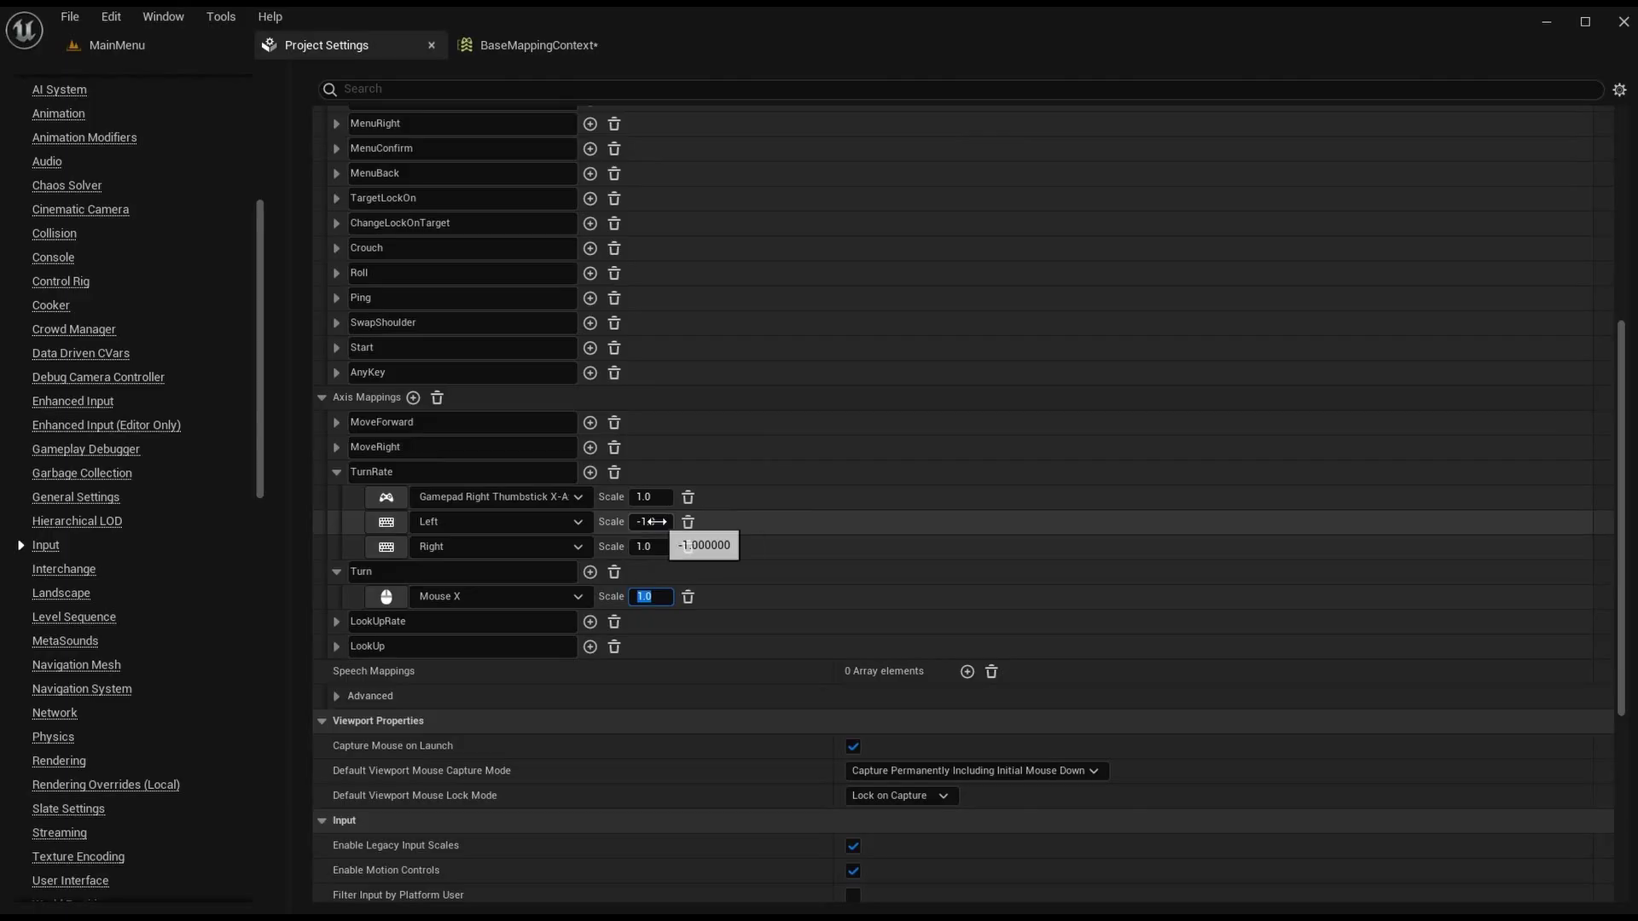
{"action": "left_click", "coordinate": [658, 522]}
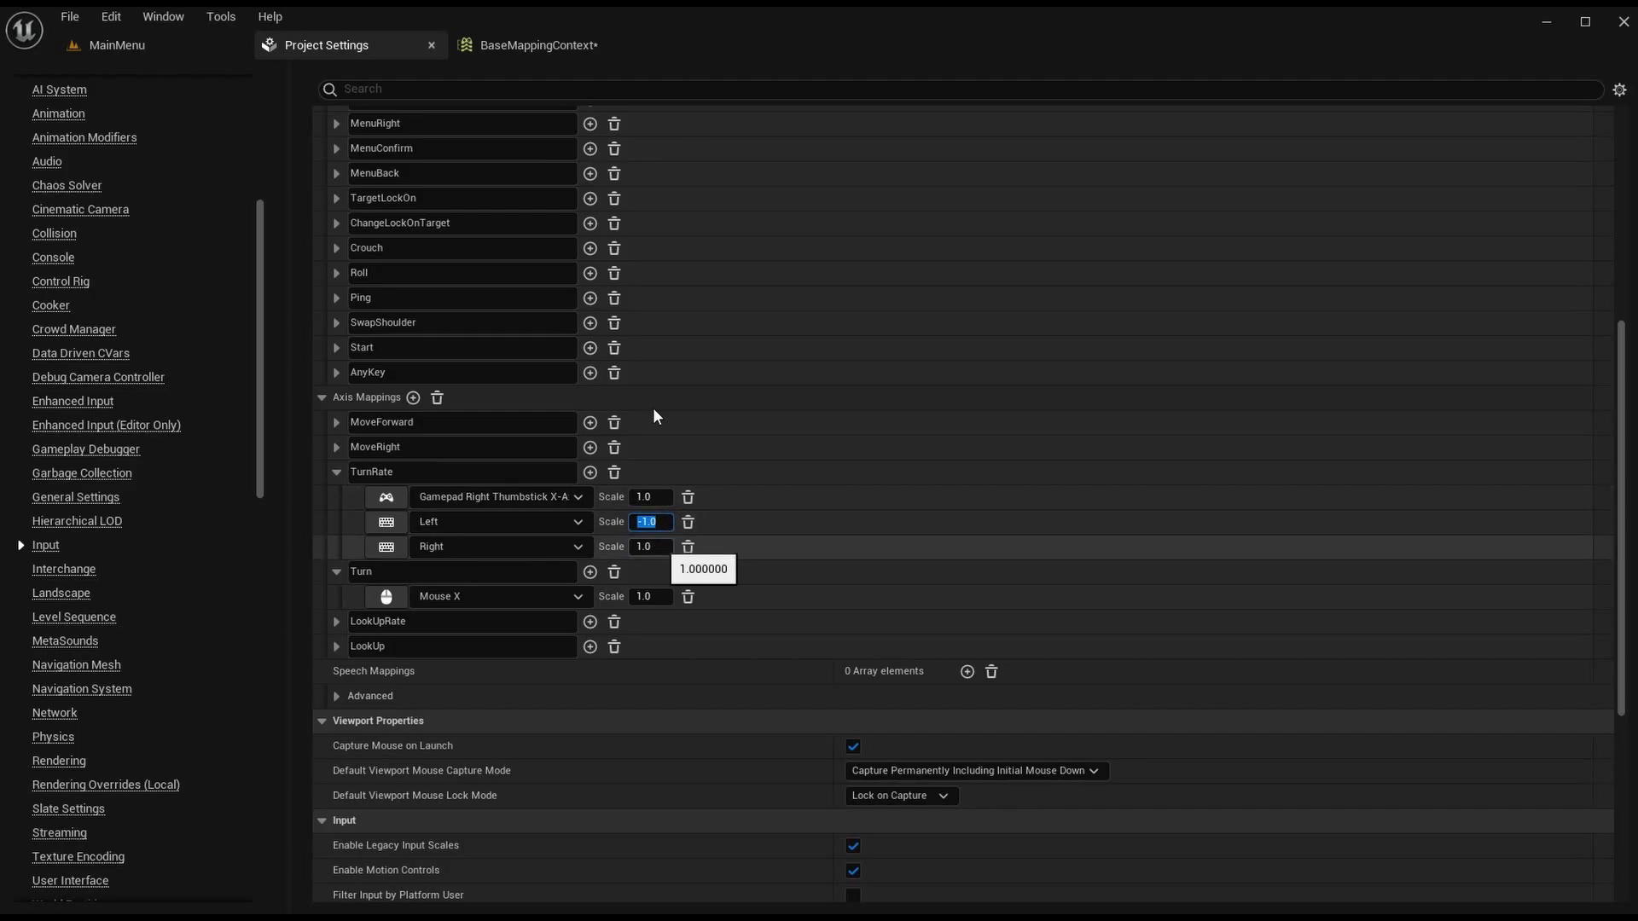
Step: Add a Negate modifier to IA_LookRight's Left key binding in BaseMappingContext, collapse the entry and save the mapping context
{"action": "left_click", "coordinate": [542, 45]}
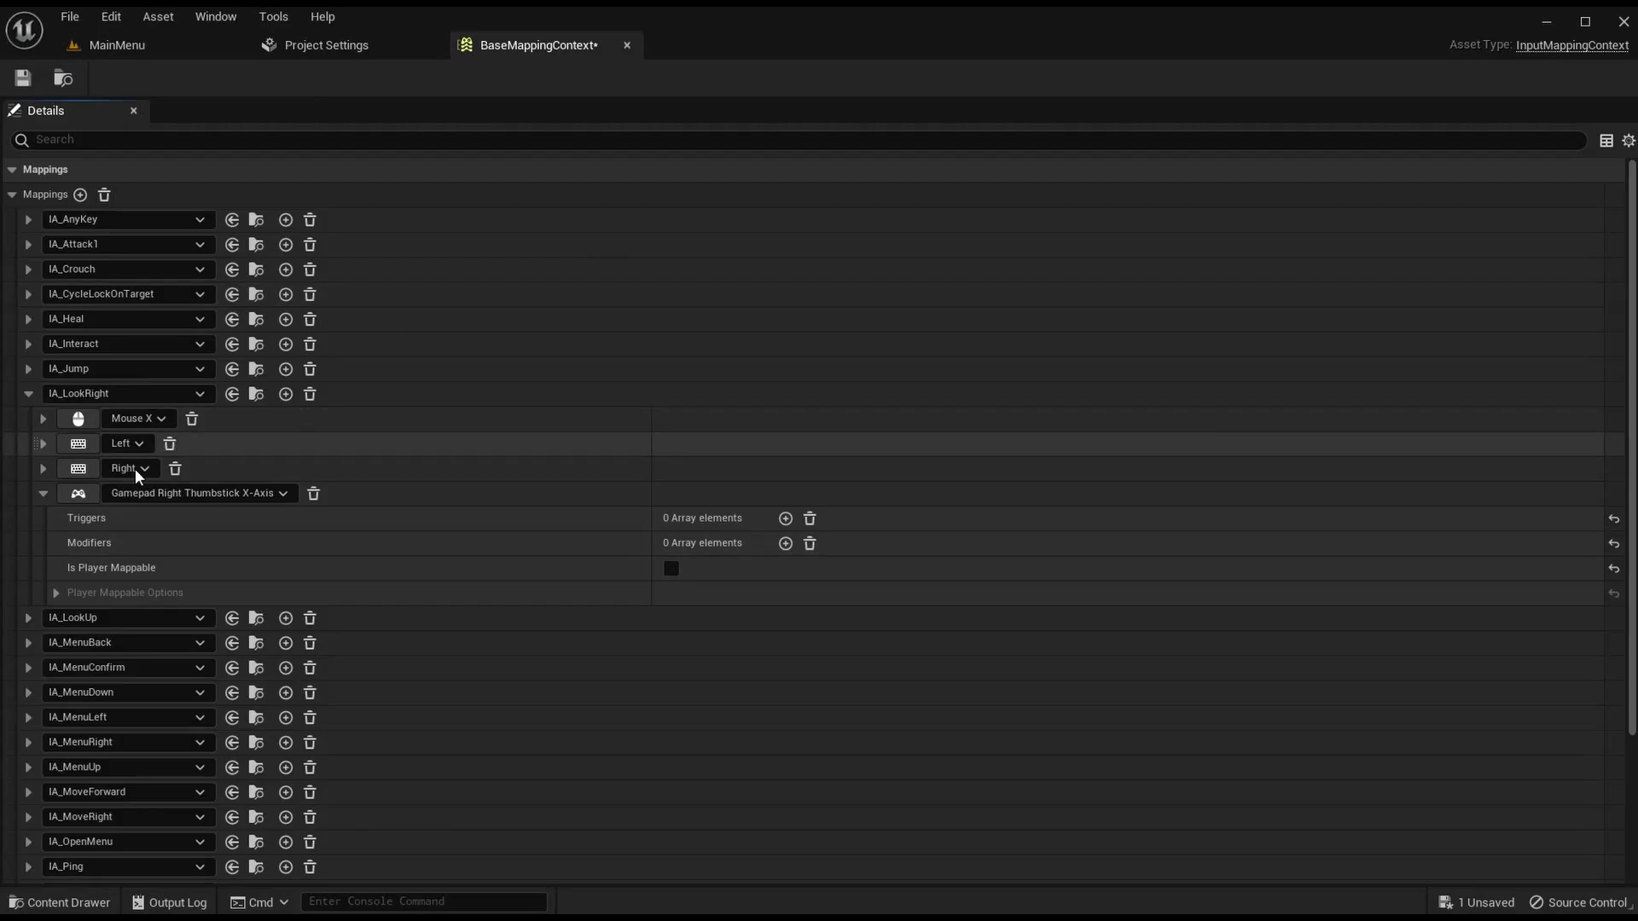
{"action": "left_click", "coordinate": [44, 493]}
{"action": "left_click", "coordinate": [42, 443]}
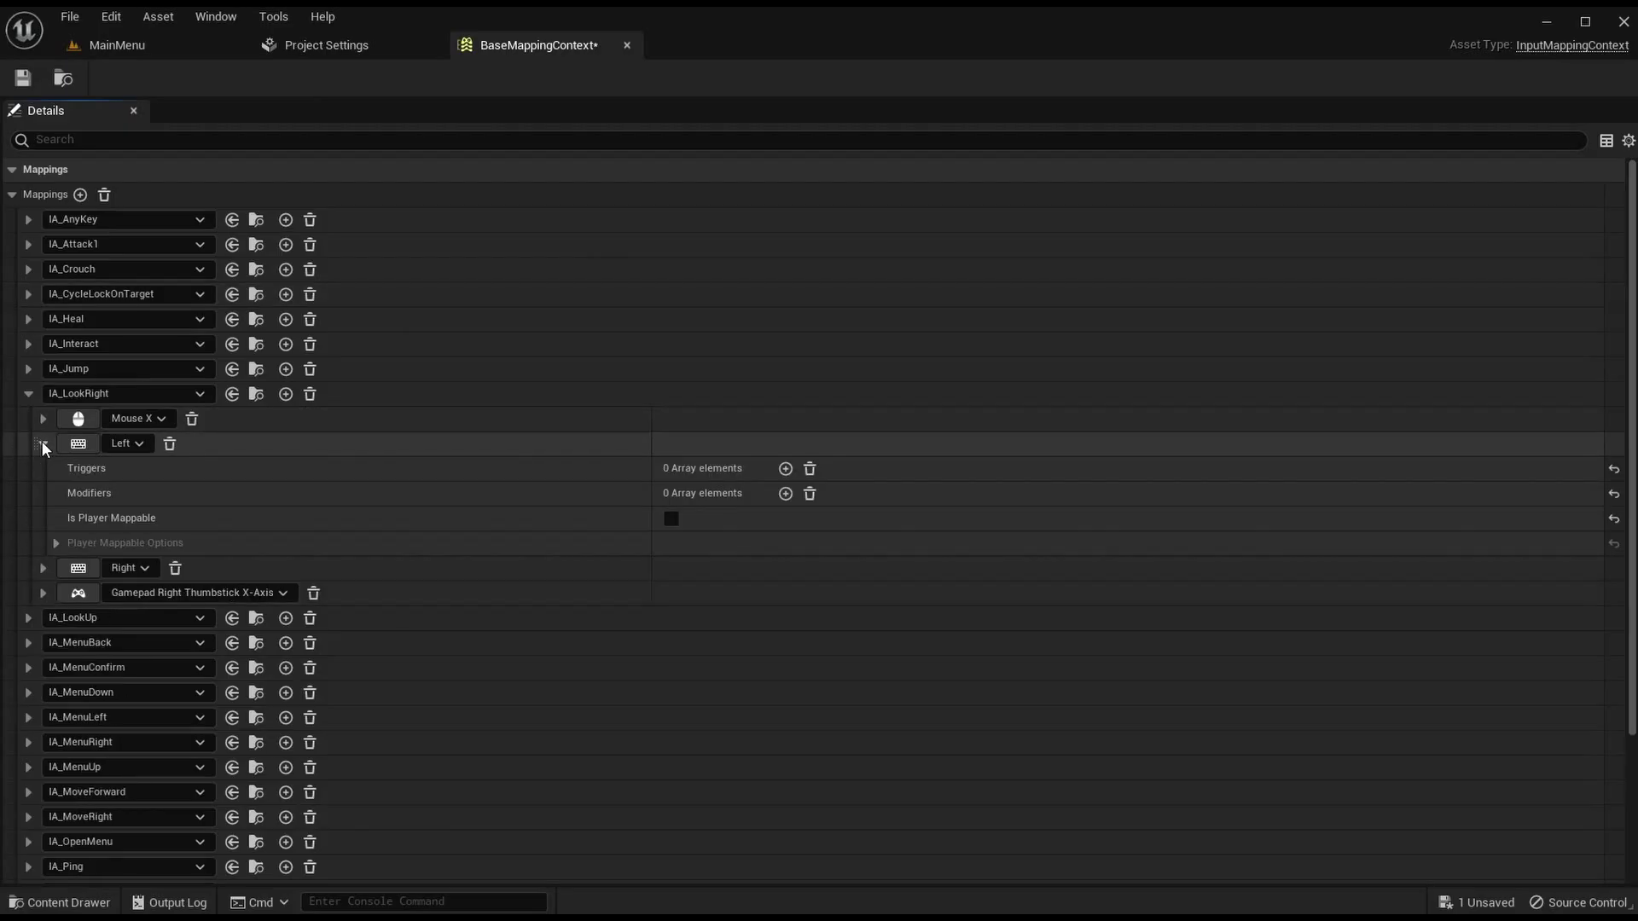
{"action": "left_click", "coordinate": [784, 493]}
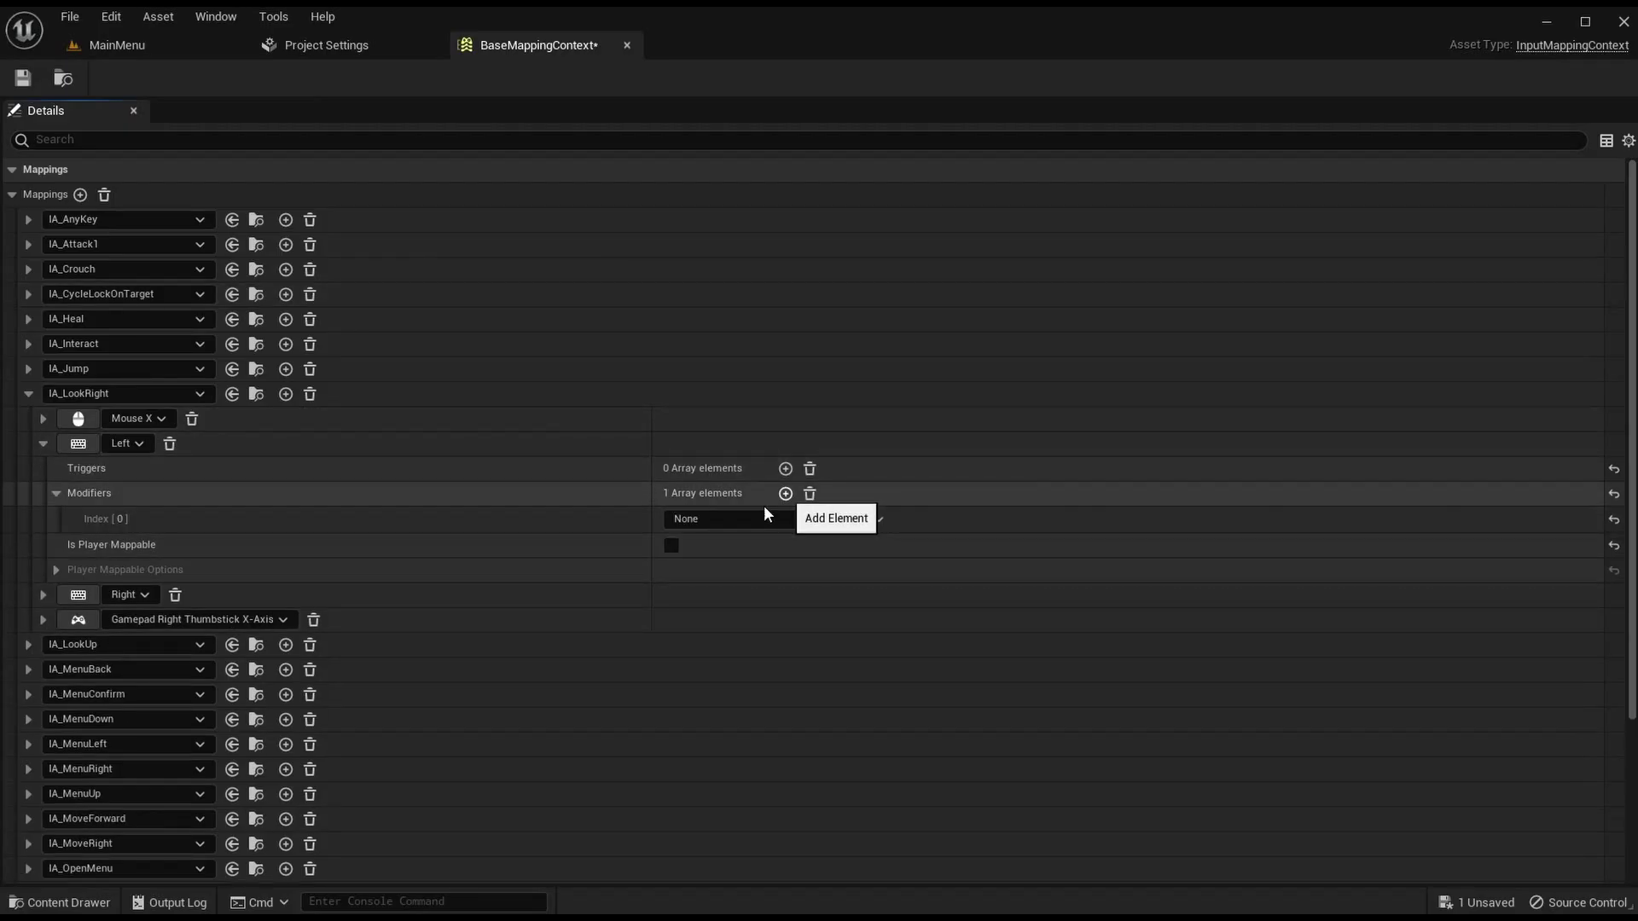
{"action": "left_click", "coordinate": [772, 519]}
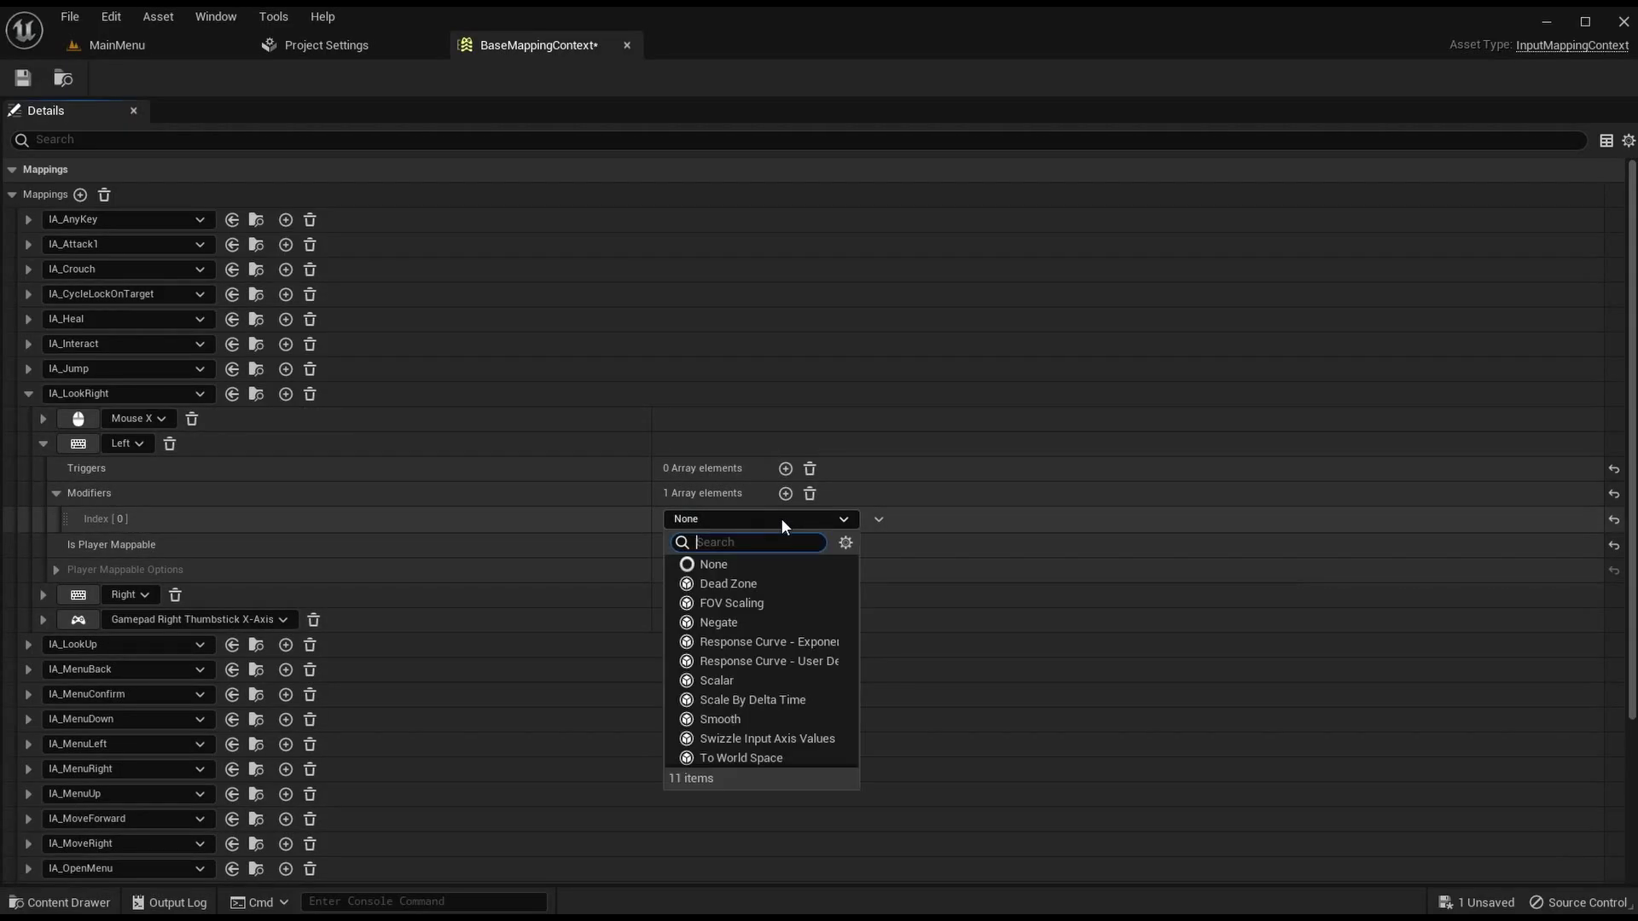
{"action": "left_click", "coordinate": [779, 620]}
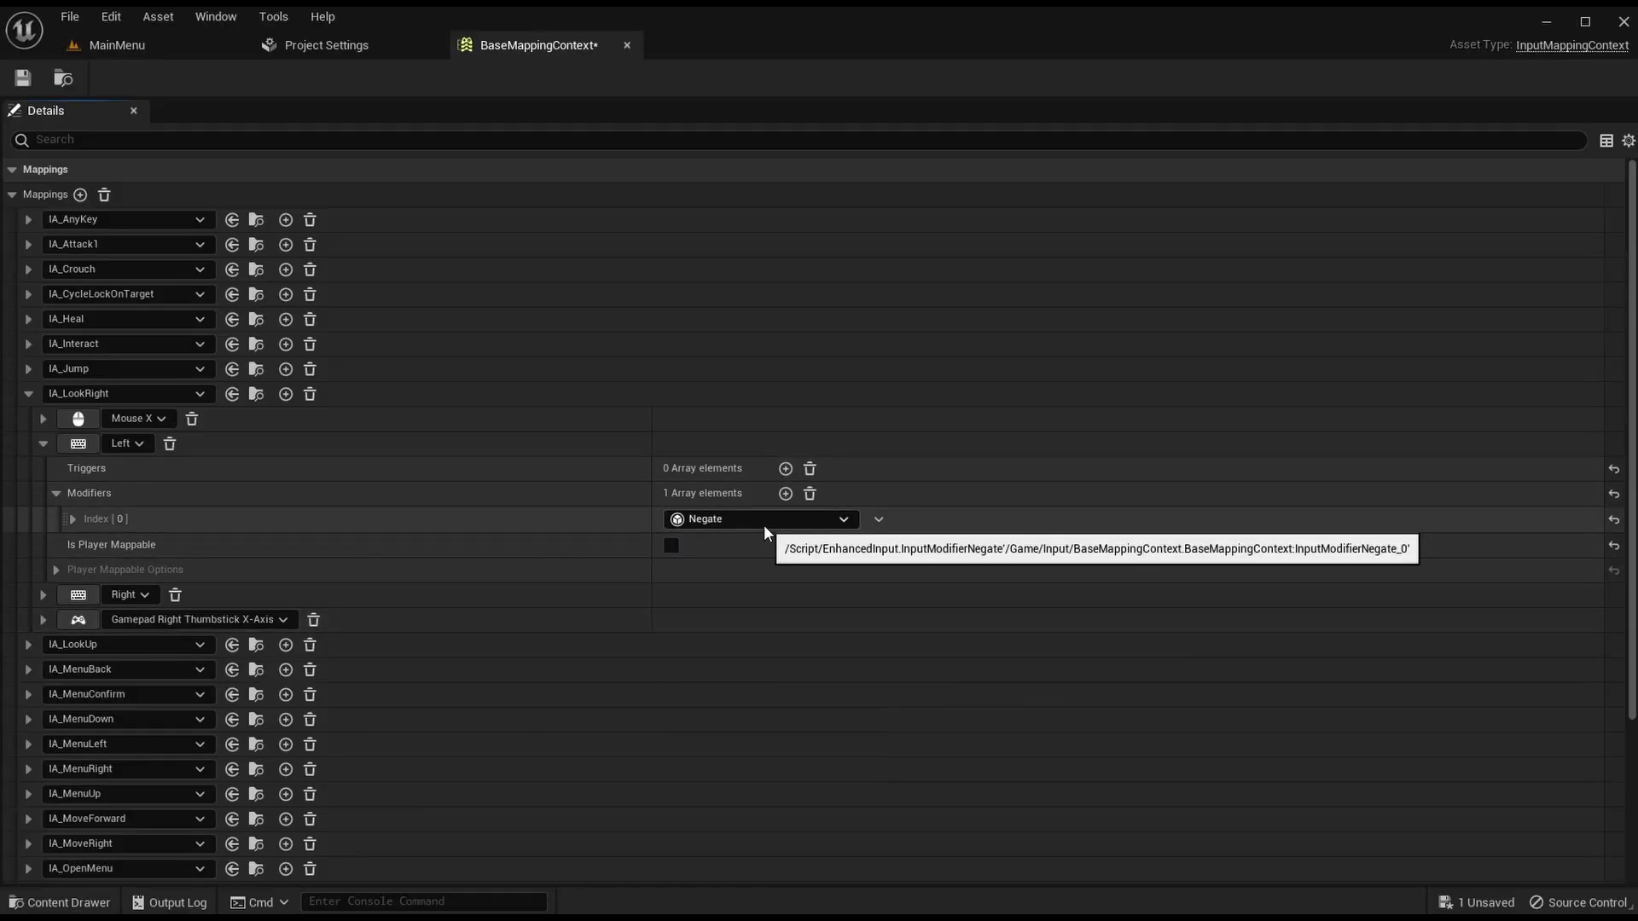
{"action": "left_click", "coordinate": [43, 444]}
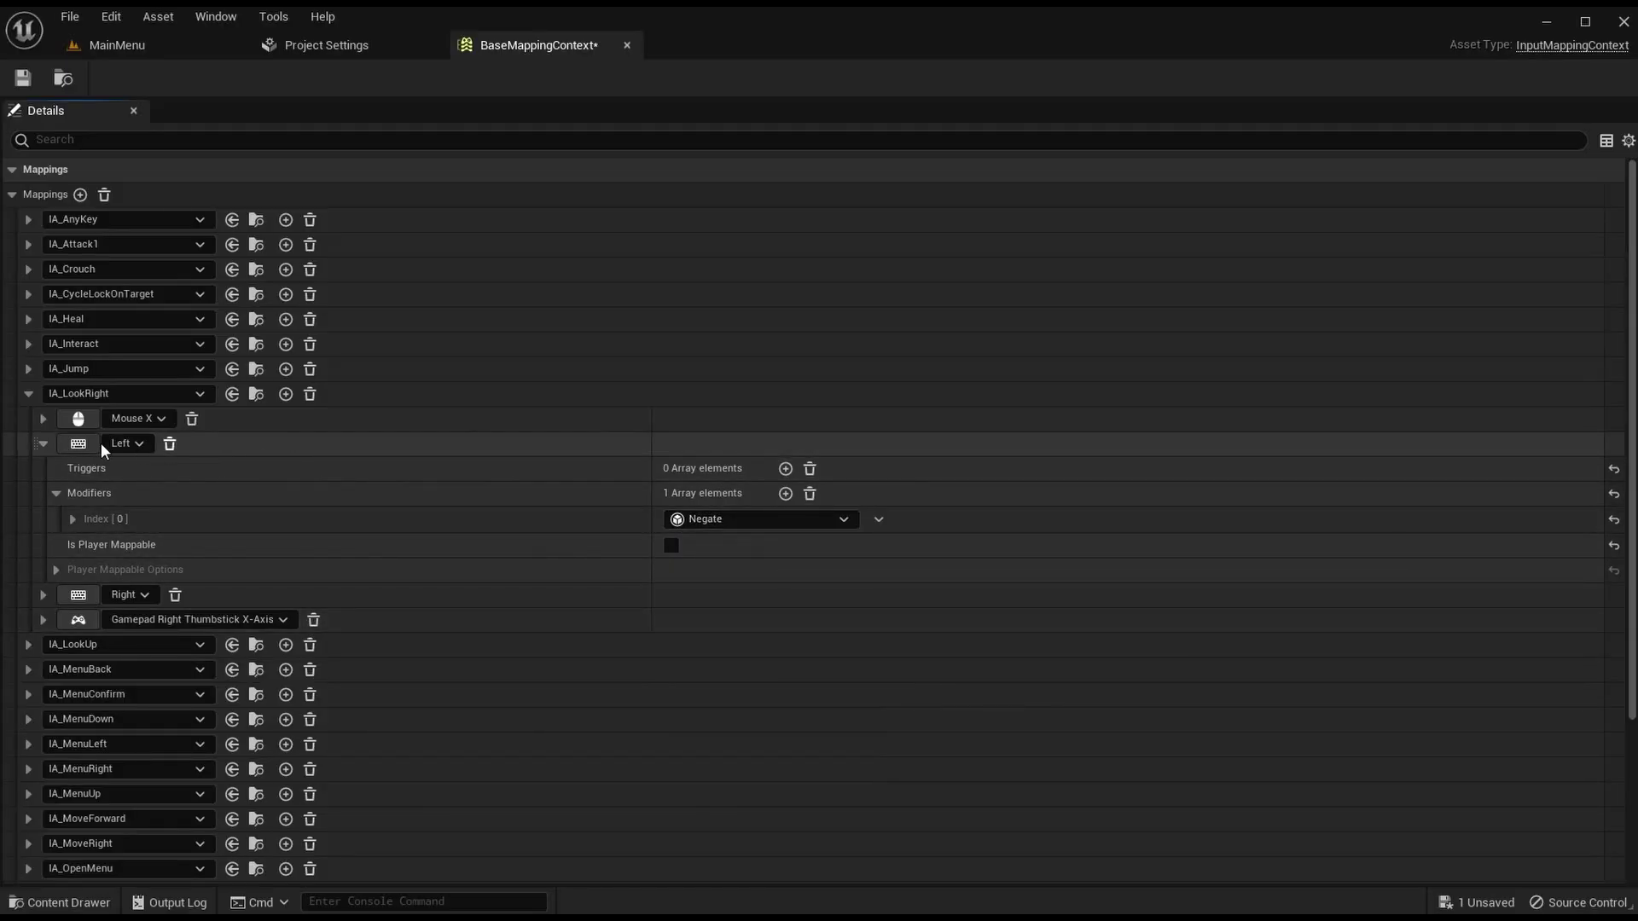
{"action": "left_click", "coordinate": [28, 393]}
{"action": "left_click", "coordinate": [23, 77]}
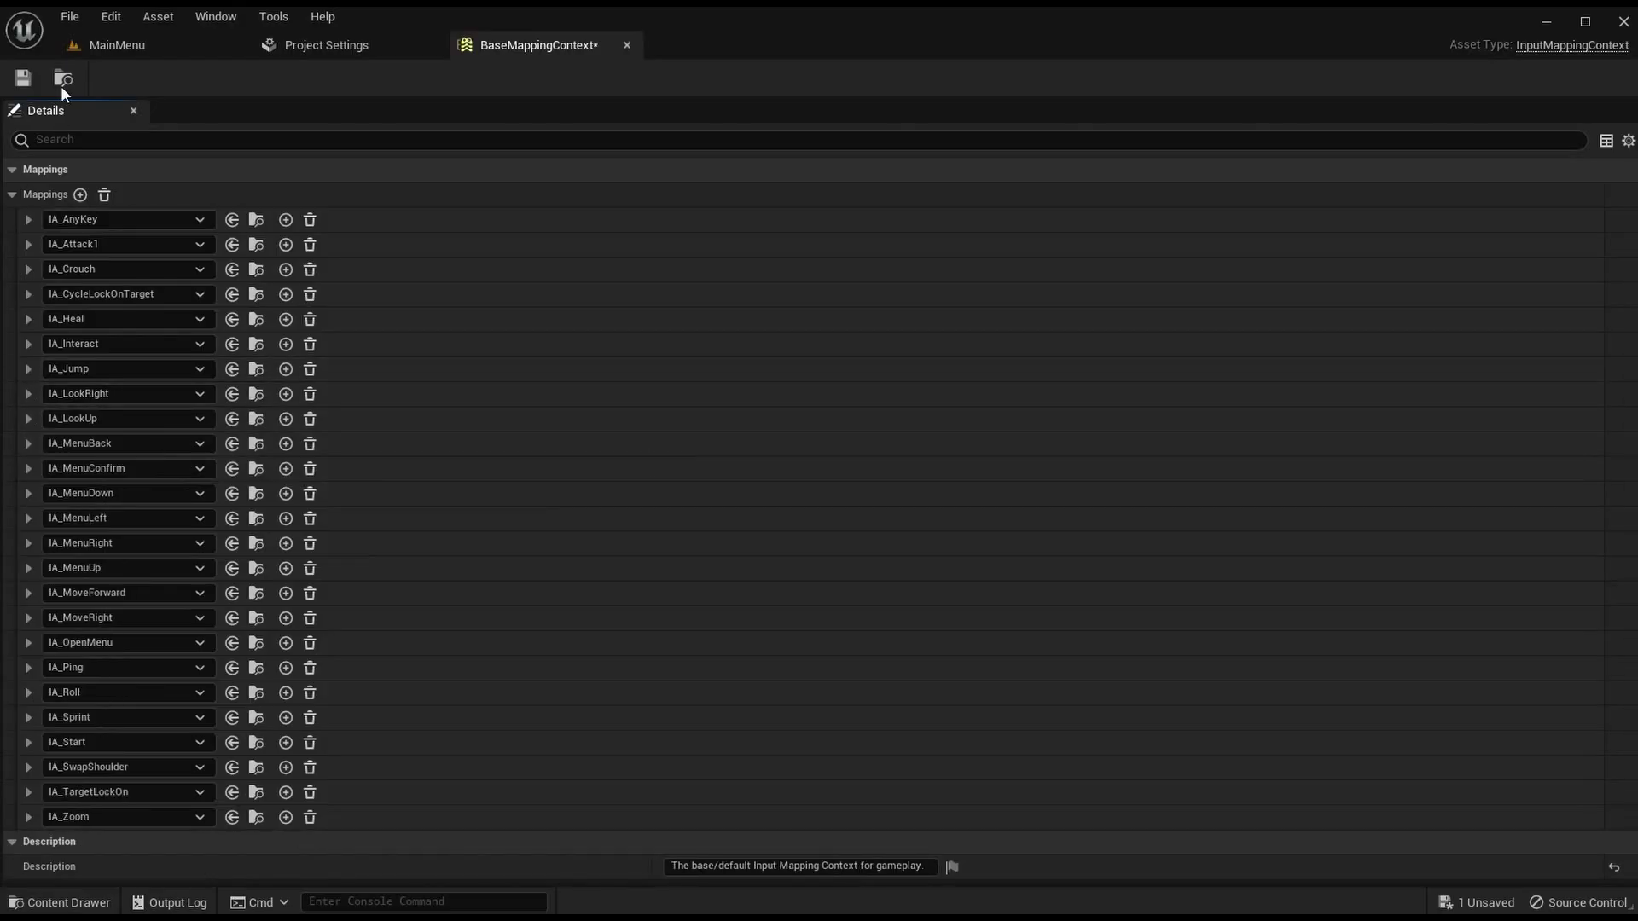
Step: Expand IA_LookUp, and look up the bindings of the legacy LookUpRate and LookUp axis mappings in the project's input settings
{"action": "left_click", "coordinate": [29, 418]}
{"action": "left_click", "coordinate": [333, 42]}
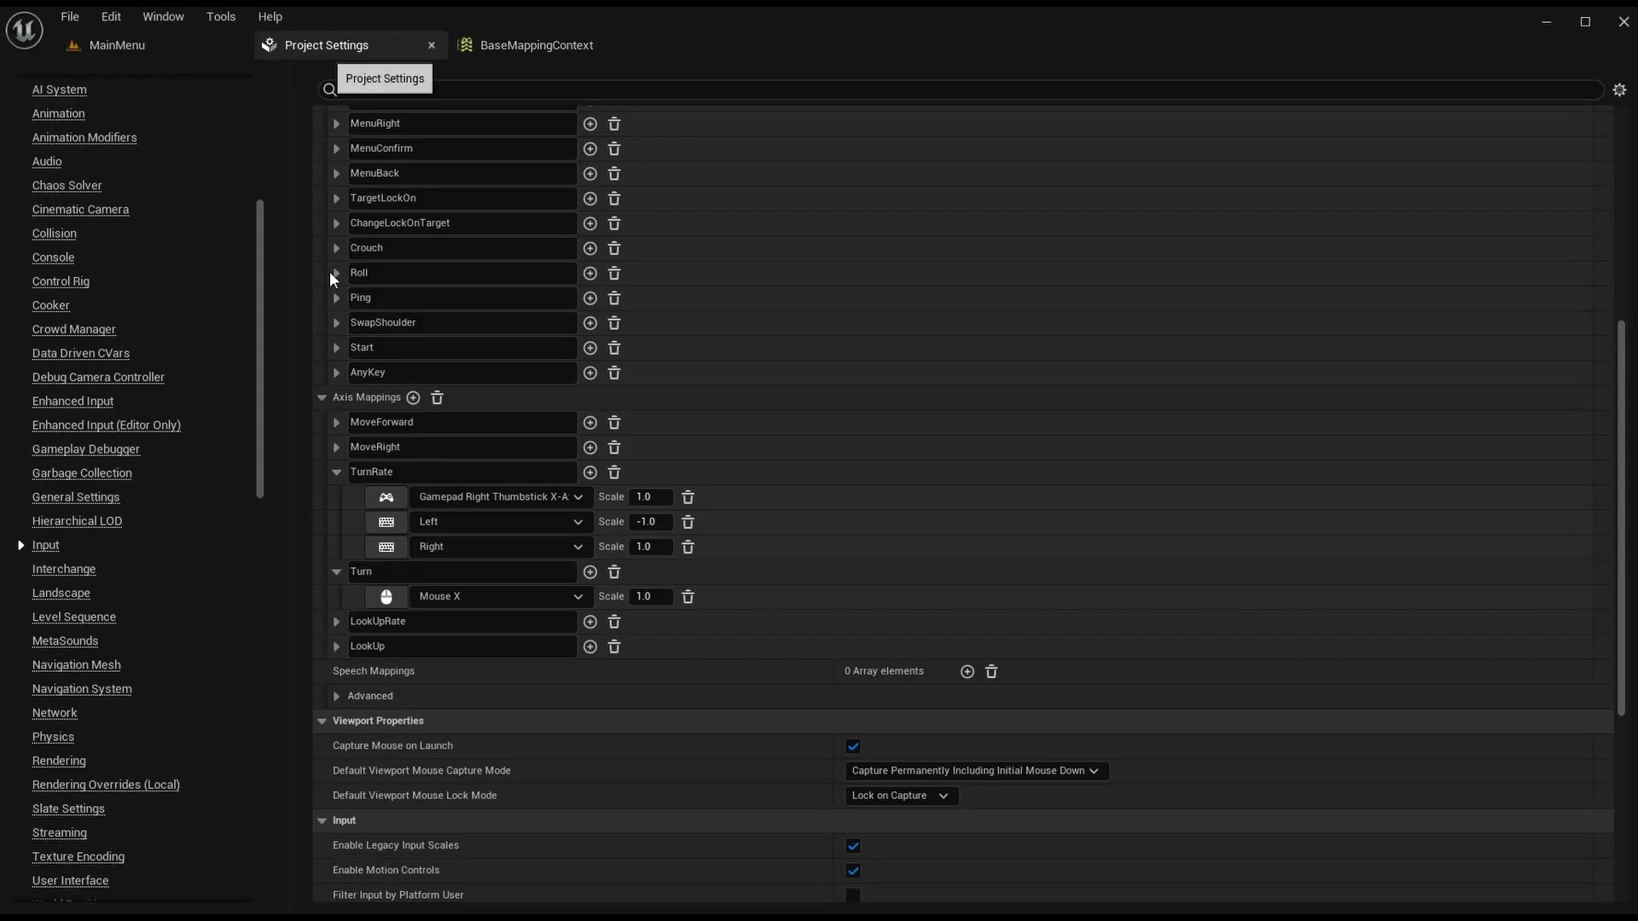
{"action": "left_click", "coordinate": [337, 471]}
{"action": "left_click", "coordinate": [336, 498]}
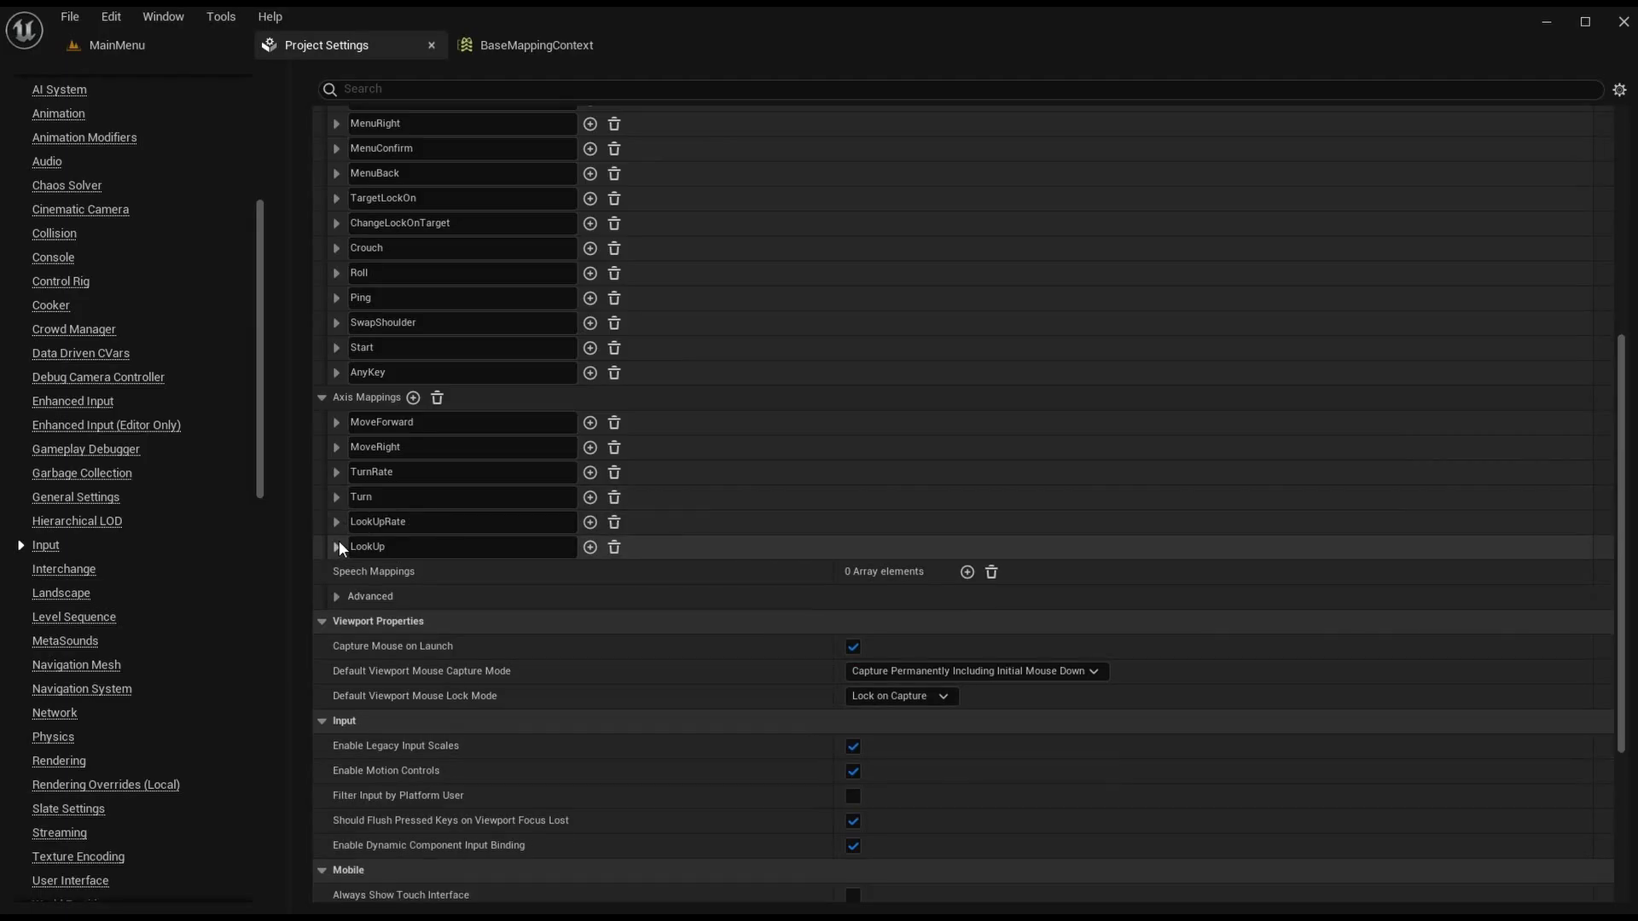
{"action": "left_click", "coordinate": [338, 546]}
{"action": "left_click", "coordinate": [337, 521]}
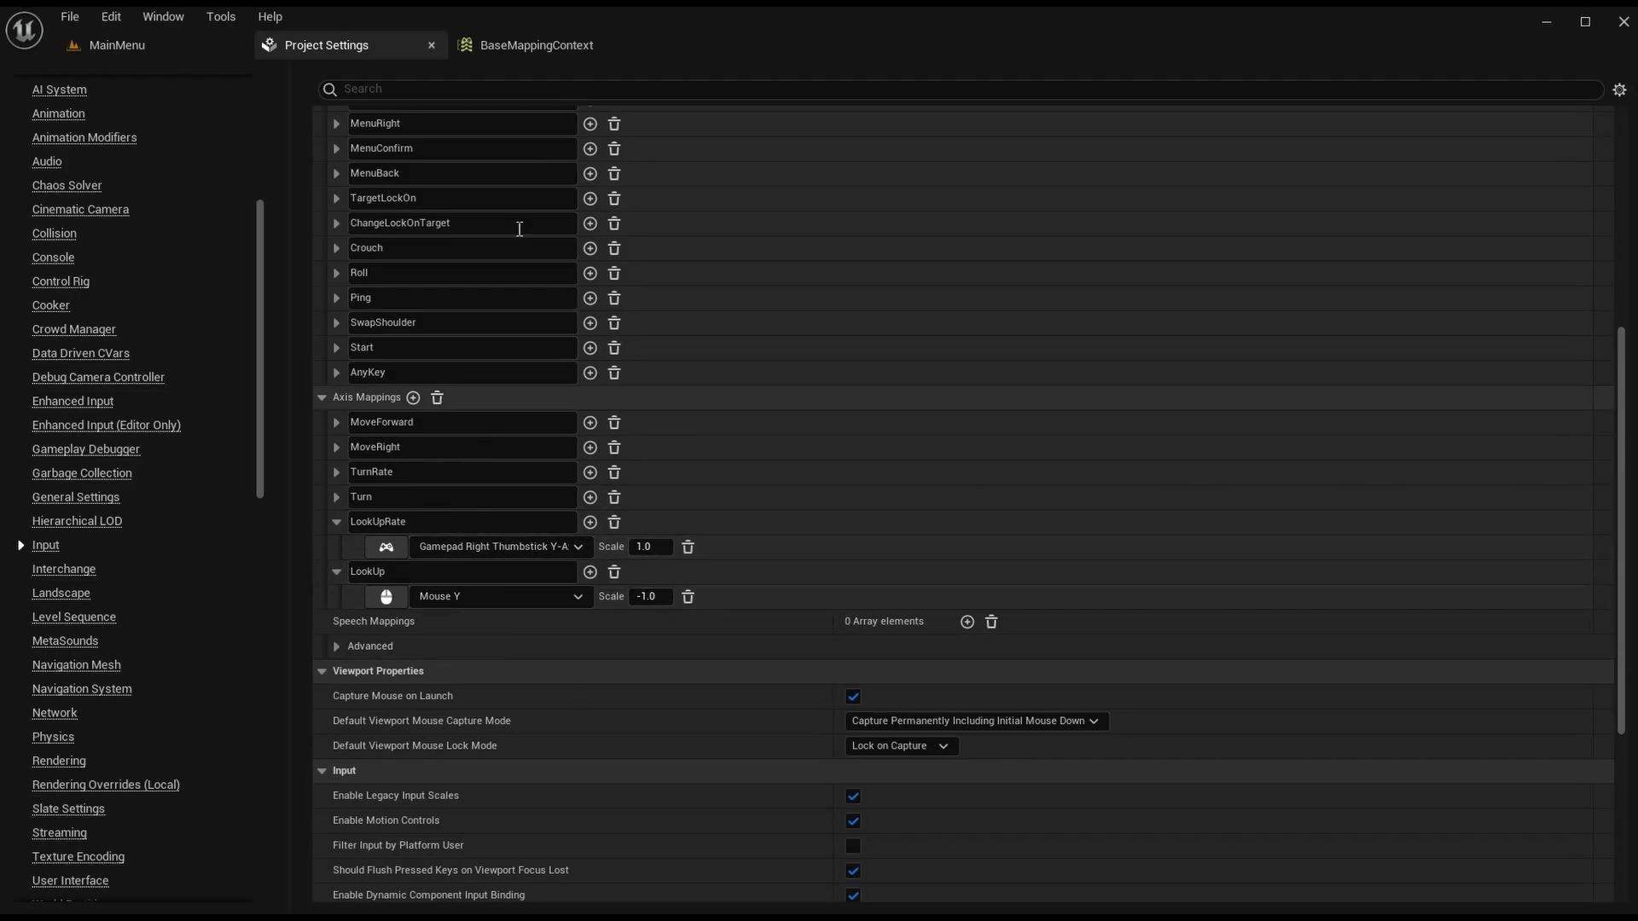
Step: Bind IA_LookUp in BaseMappingContext to Mouse Y and to Gamepad Right Thumbstick Y-Axis
{"action": "left_click", "coordinate": [515, 47]}
{"action": "left_click", "coordinate": [130, 444]}
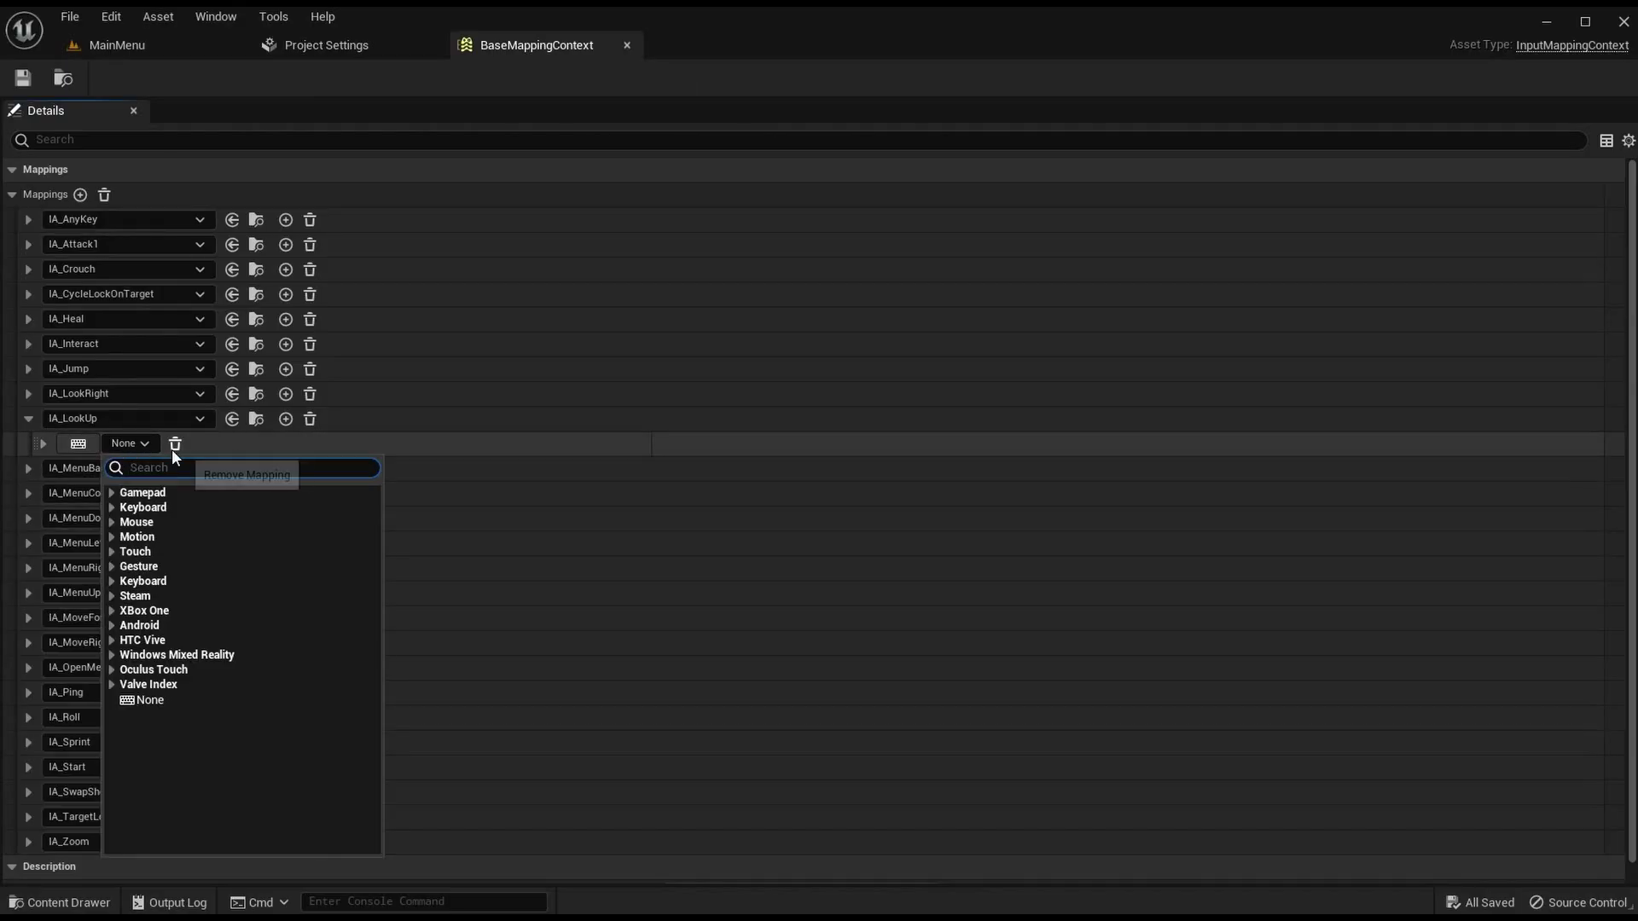
{"action": "type", "text": "mouse y"}
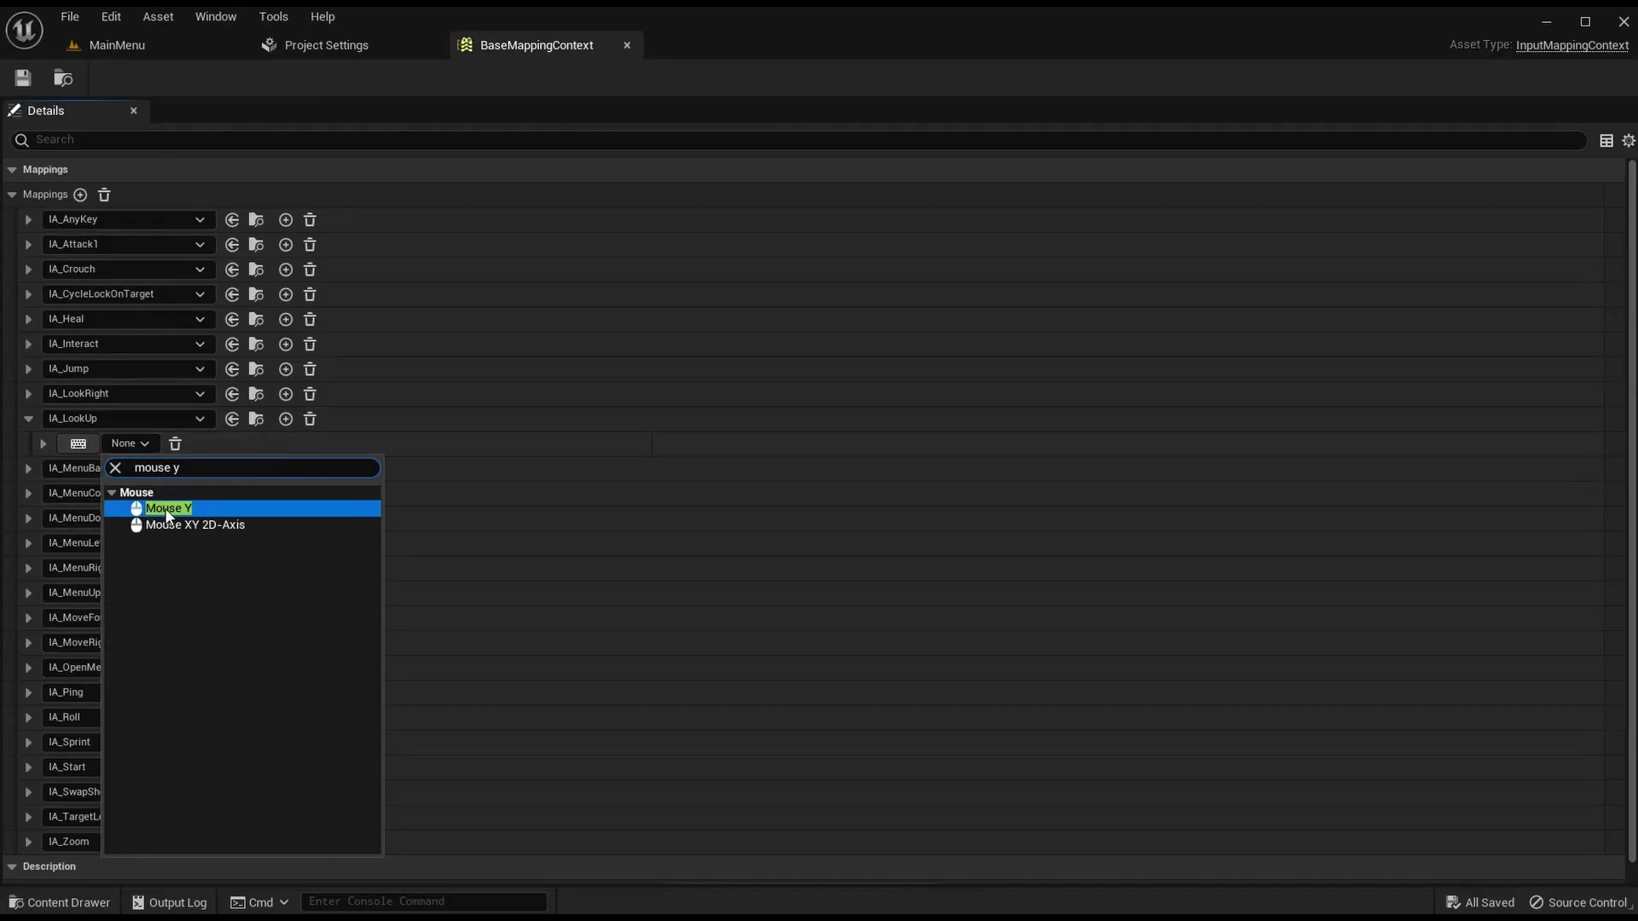
{"action": "left_click", "coordinate": [181, 507]}
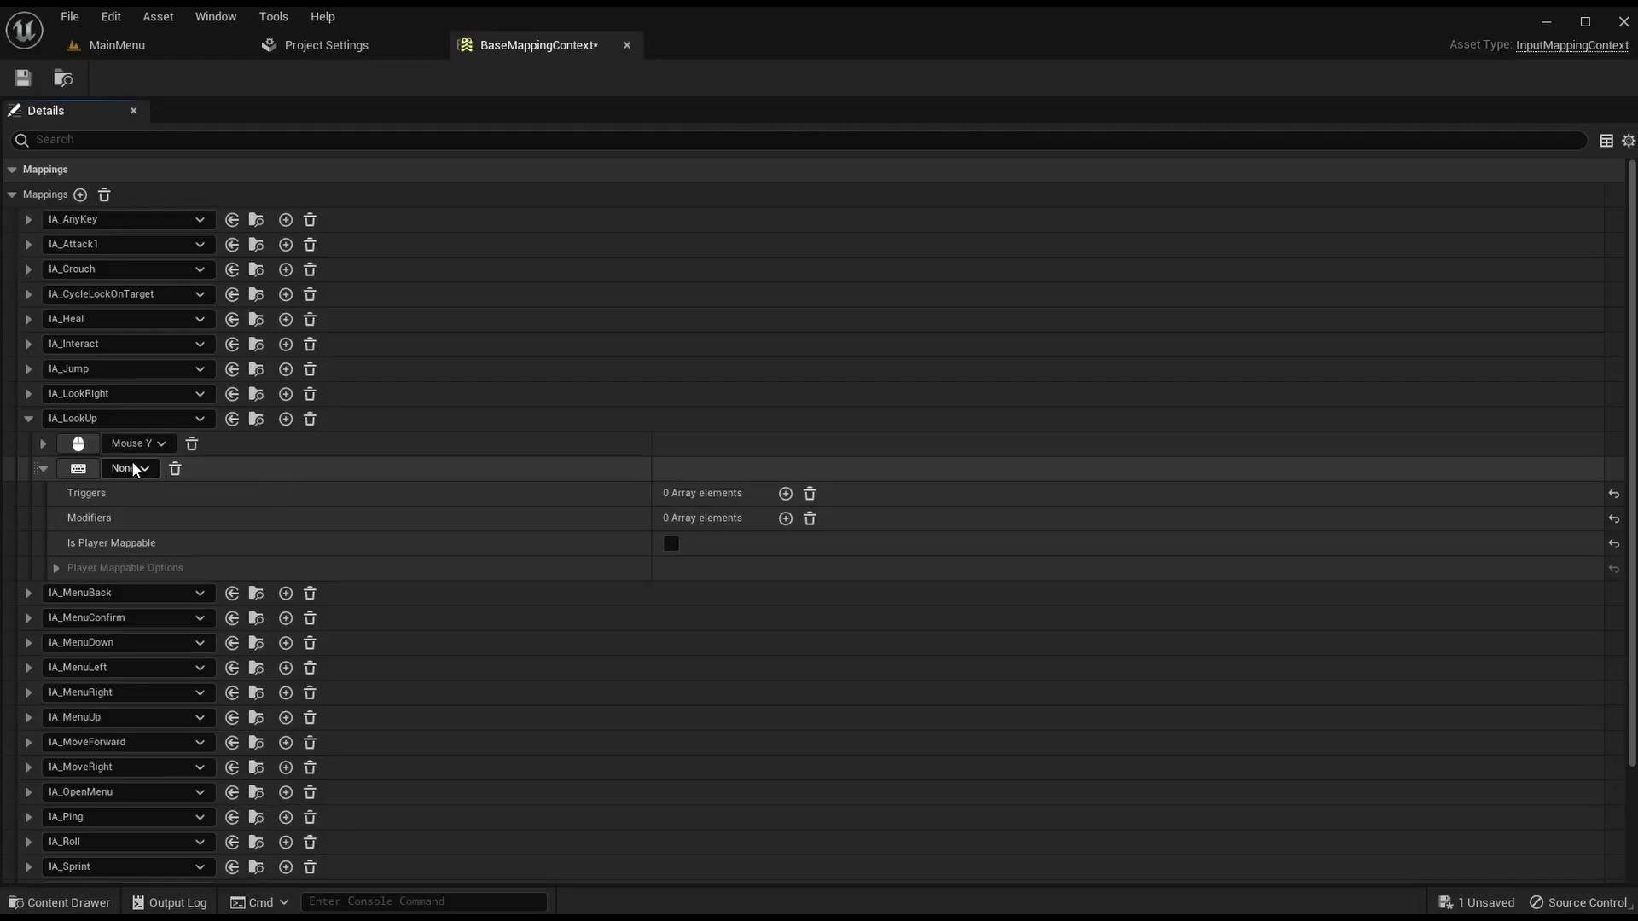
{"action": "left_click", "coordinate": [132, 468]}
{"action": "type", "text": "gamepad right thu"}
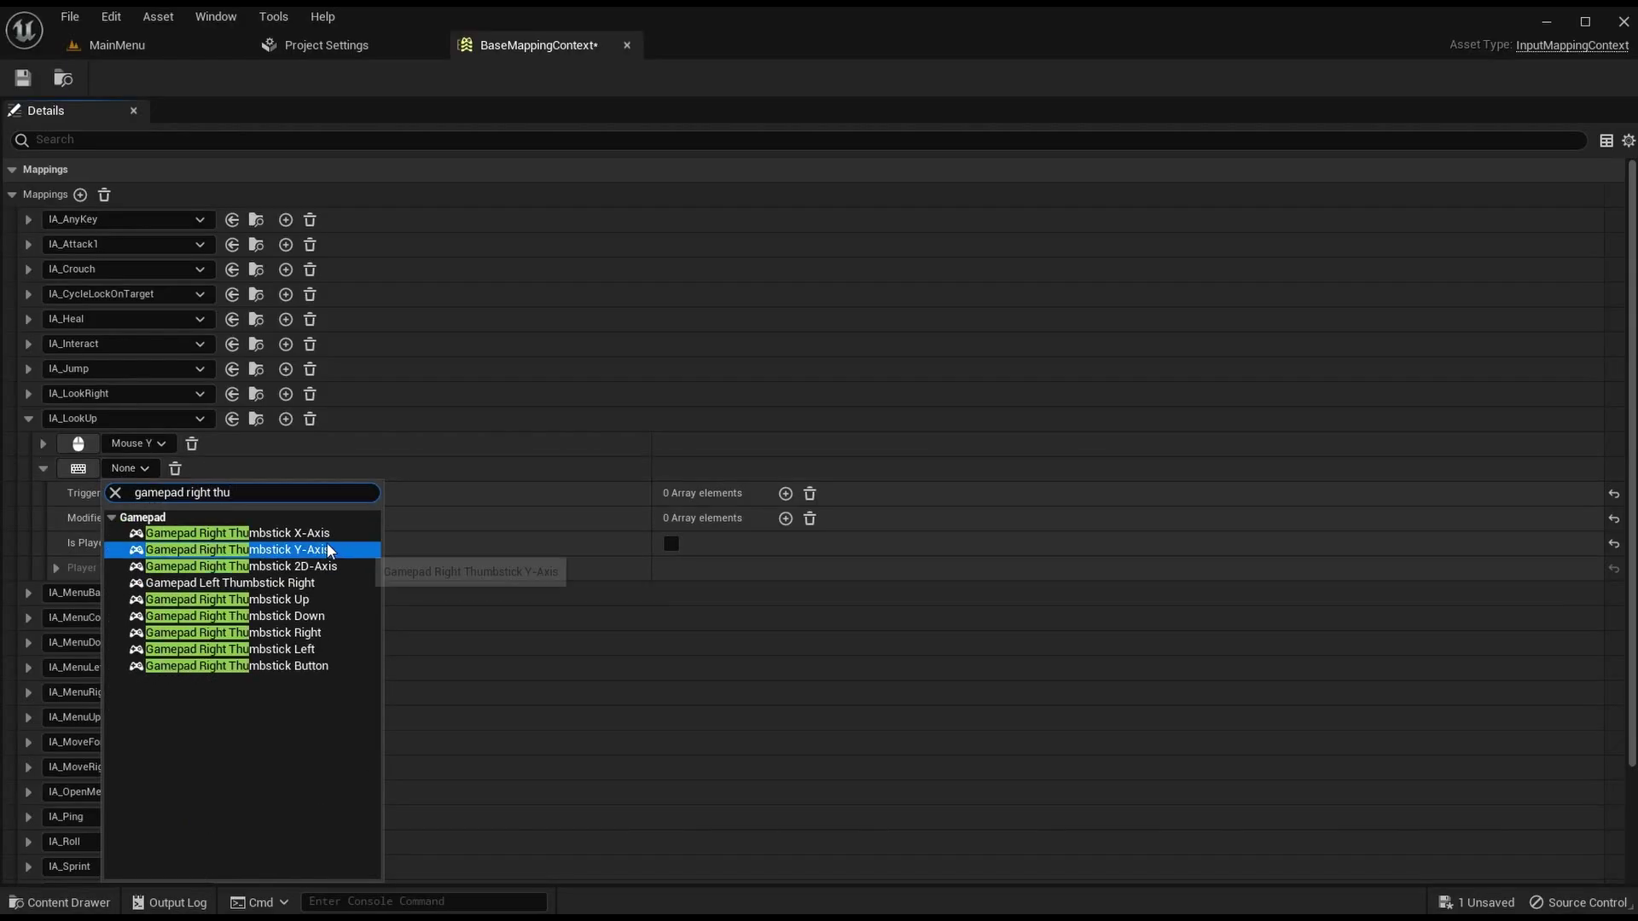
{"action": "left_click", "coordinate": [288, 551]}
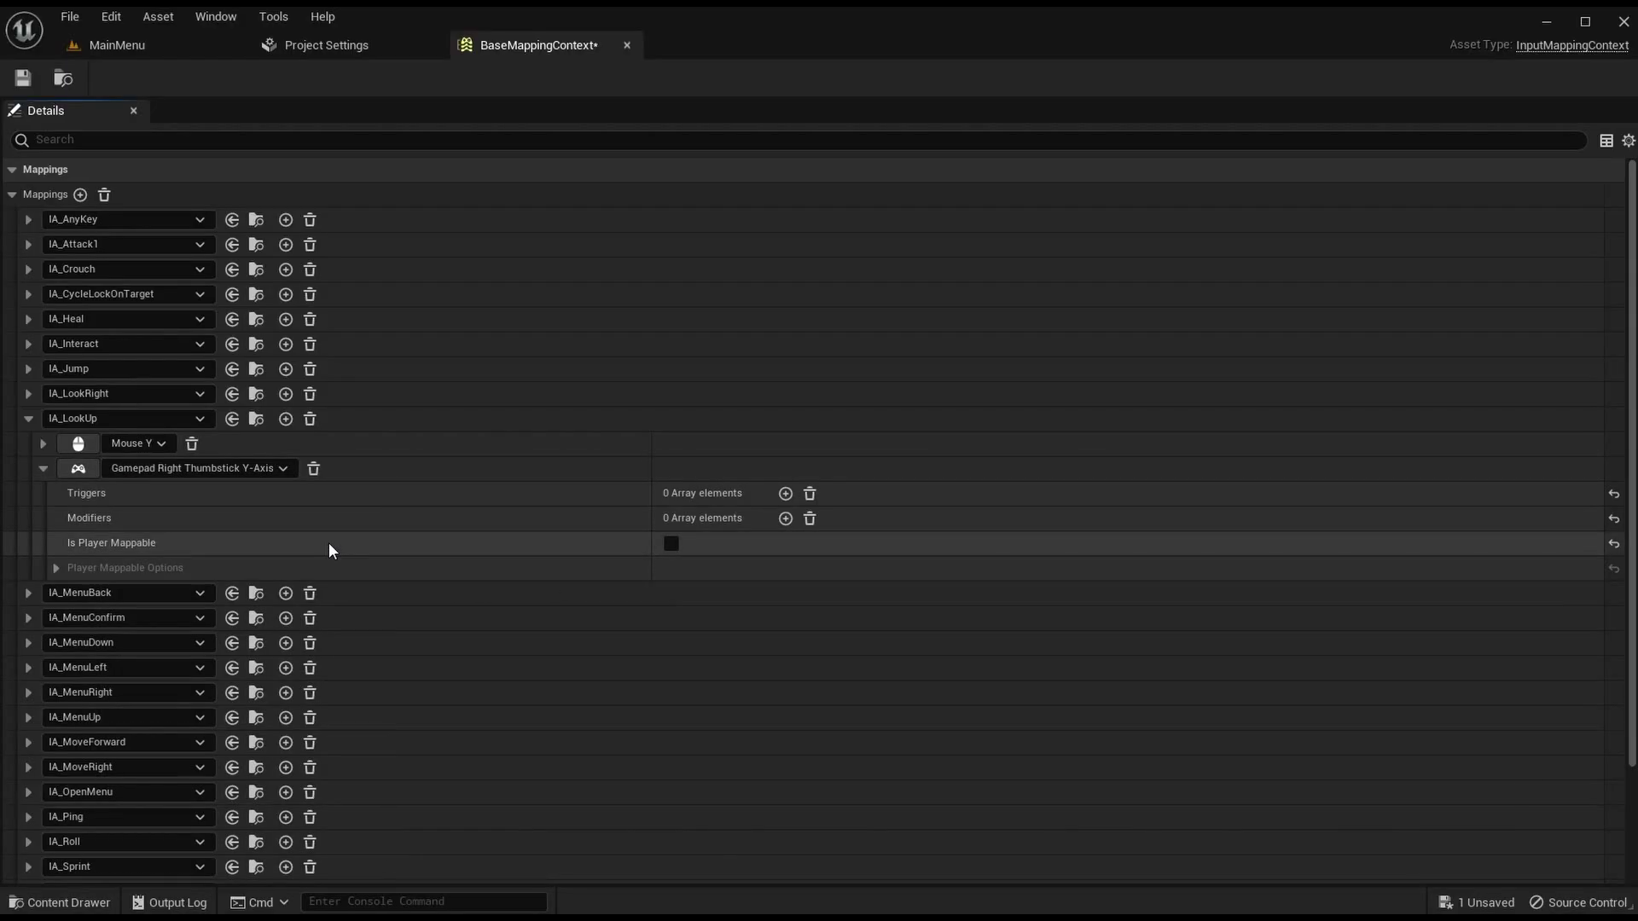
{"action": "left_click", "coordinate": [43, 469]}
Step: Recheck the scales of the legacy LookUp and LookUpRate axis mappings in the project settings and collapse both entries
{"action": "left_click", "coordinate": [341, 48]}
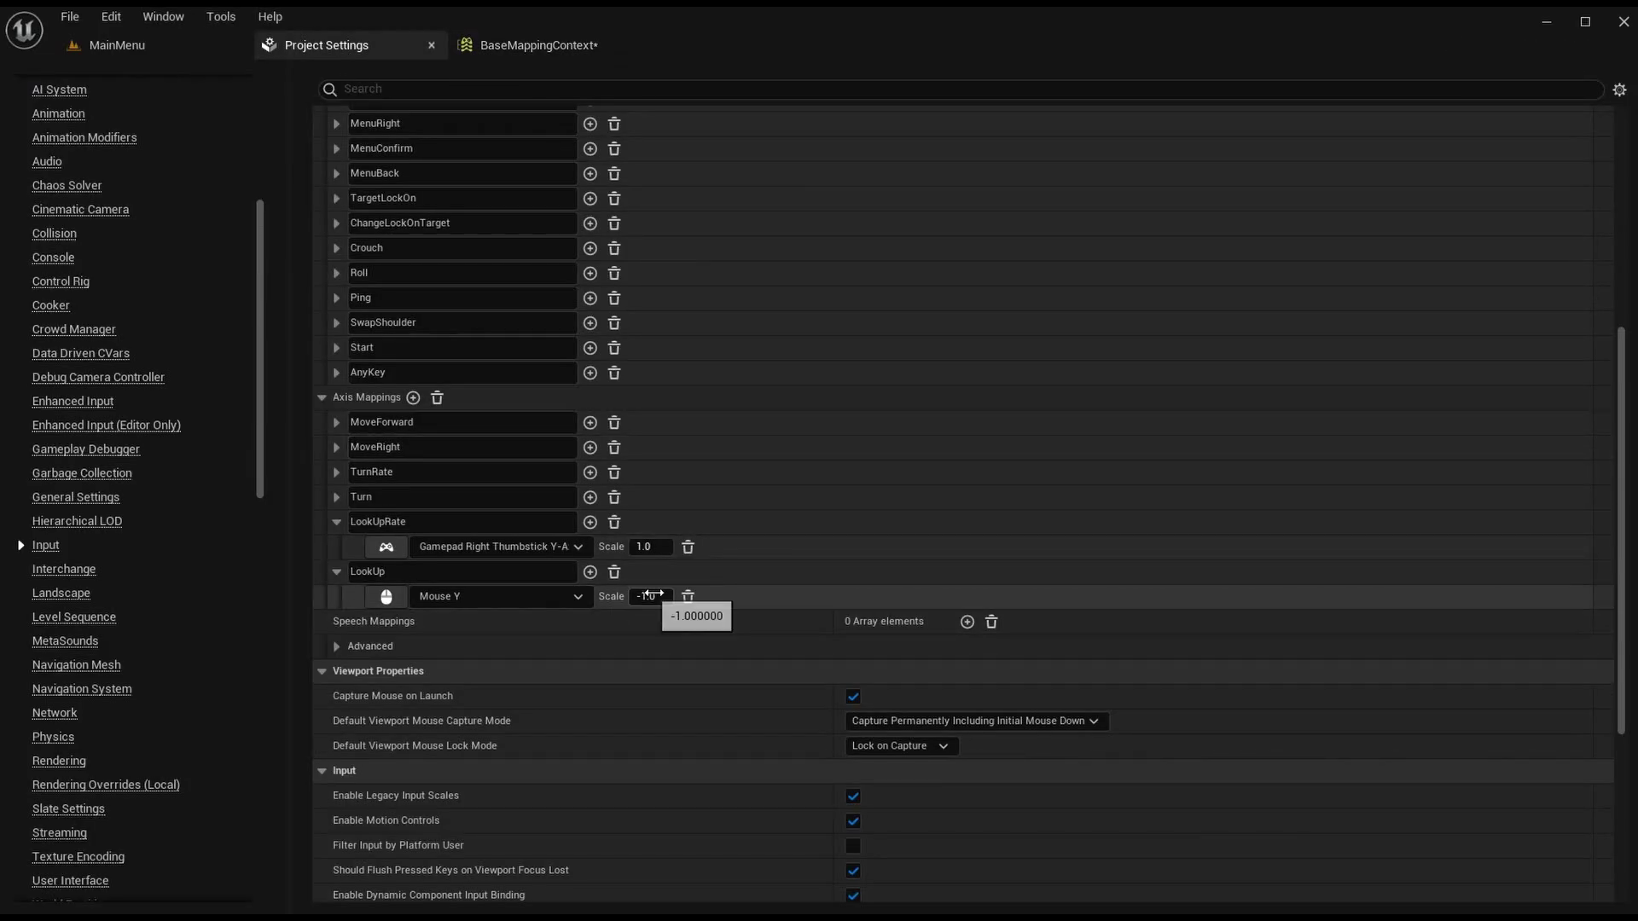
{"action": "left_click", "coordinate": [336, 571]}
{"action": "left_click", "coordinate": [336, 521]}
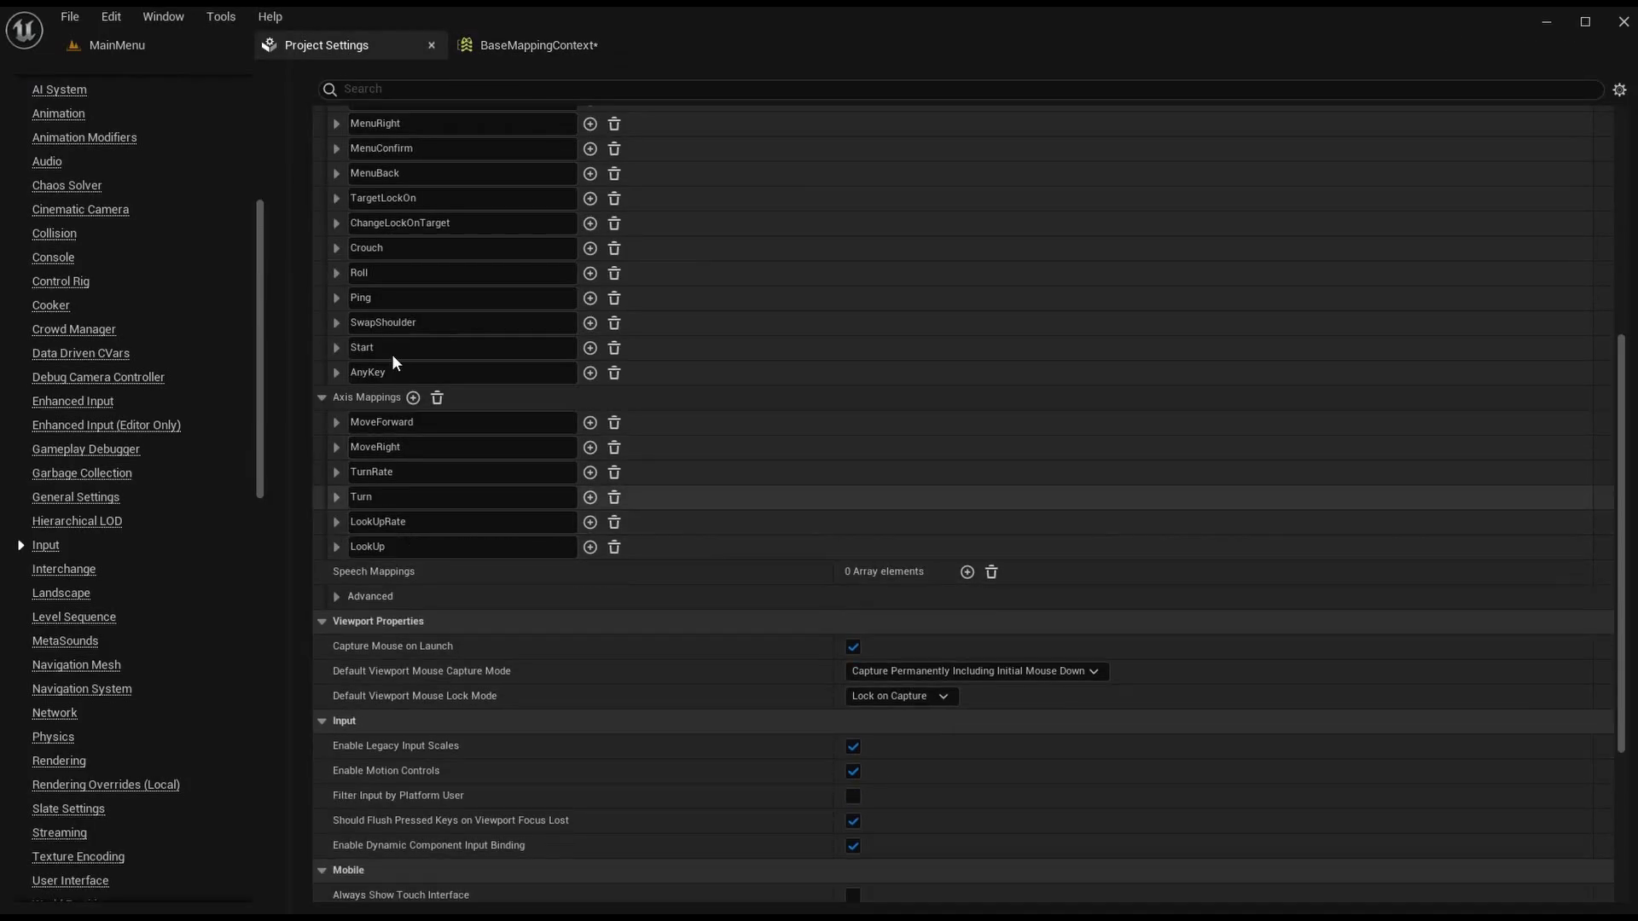
Step: Add a Negate modifier to IA_LookUp's Mouse Y binding in BaseMappingContext, collapse the entry and save the mapping context
{"action": "left_click", "coordinate": [493, 41]}
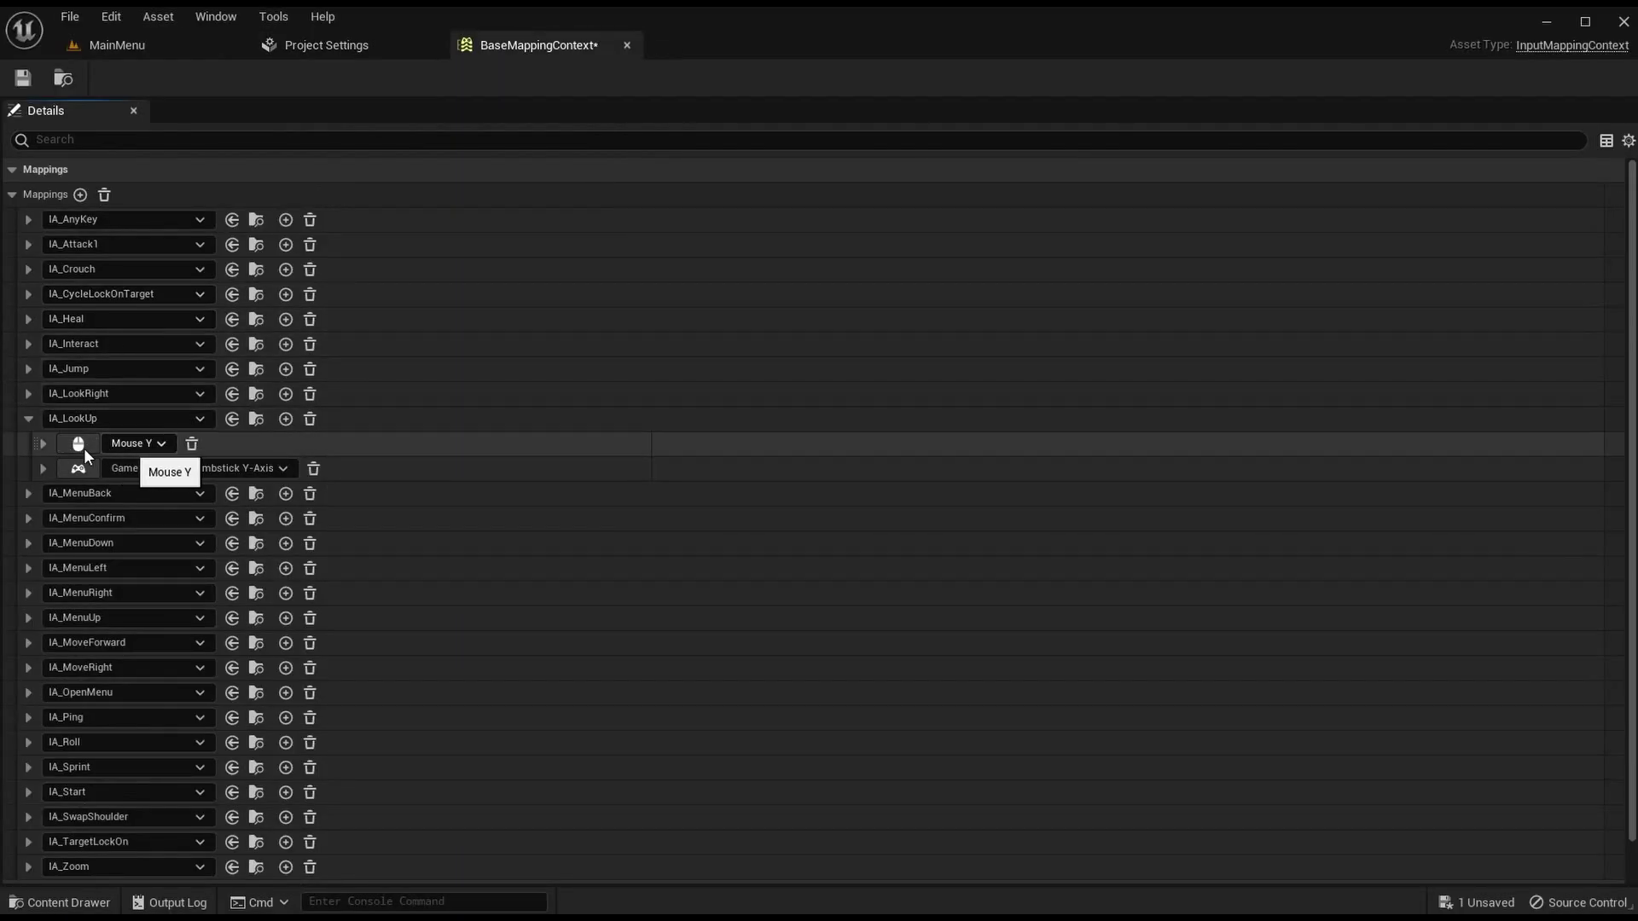
{"action": "left_click", "coordinate": [42, 442]}
{"action": "left_click", "coordinate": [784, 493]}
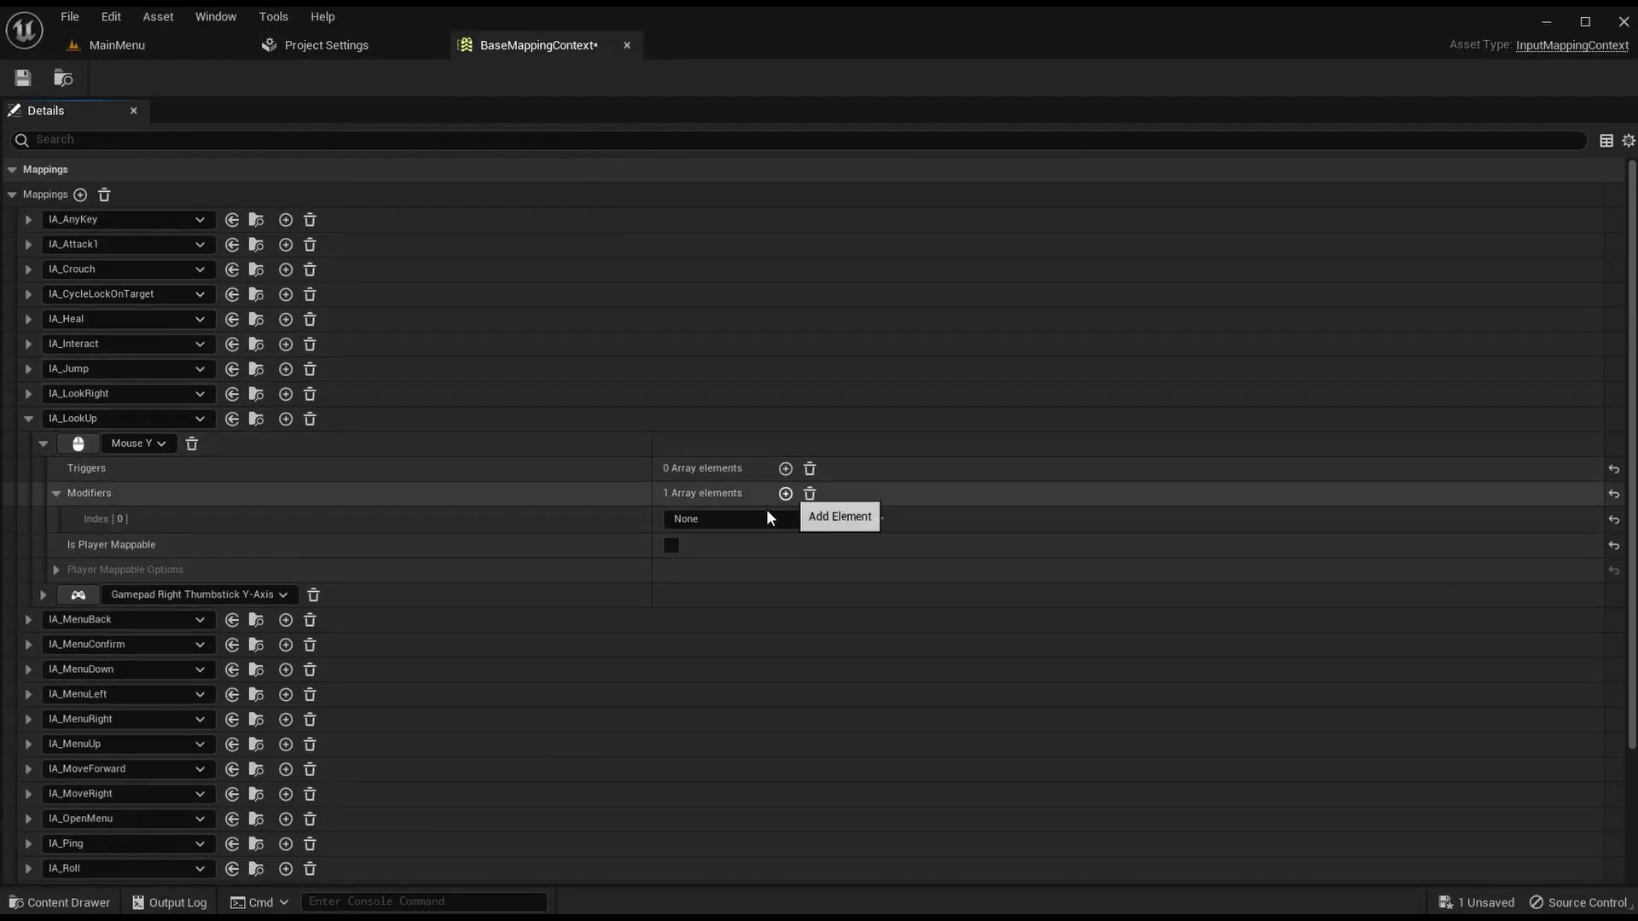
{"action": "left_click", "coordinate": [766, 517]}
{"action": "left_click", "coordinate": [750, 624]}
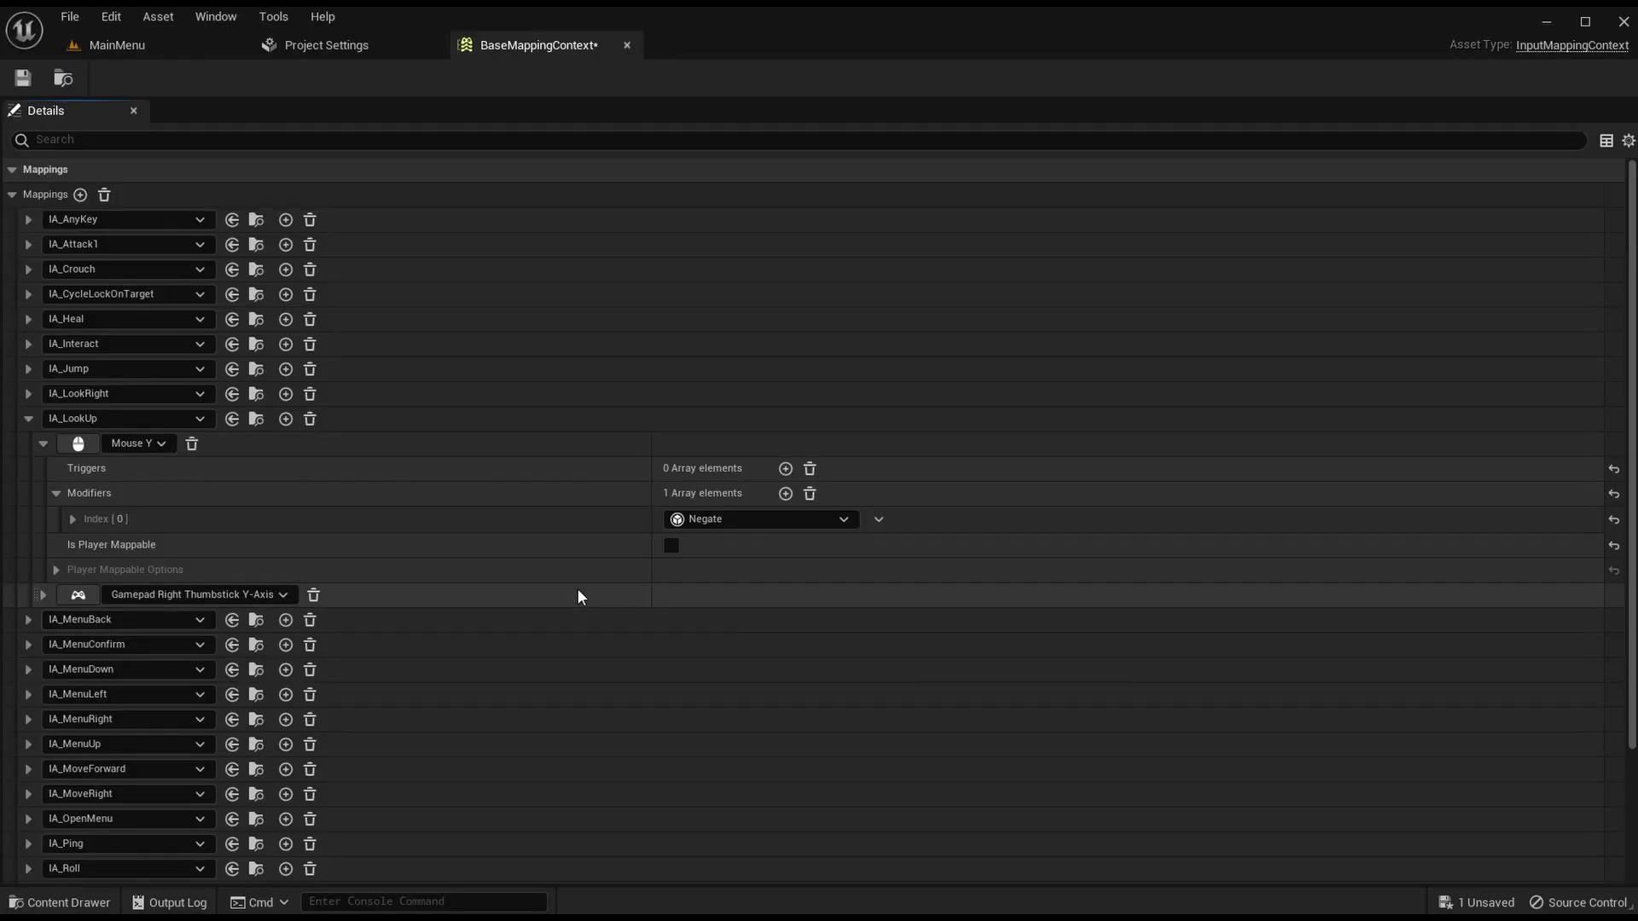
{"action": "left_click", "coordinate": [43, 440]}
{"action": "left_click", "coordinate": [29, 418]}
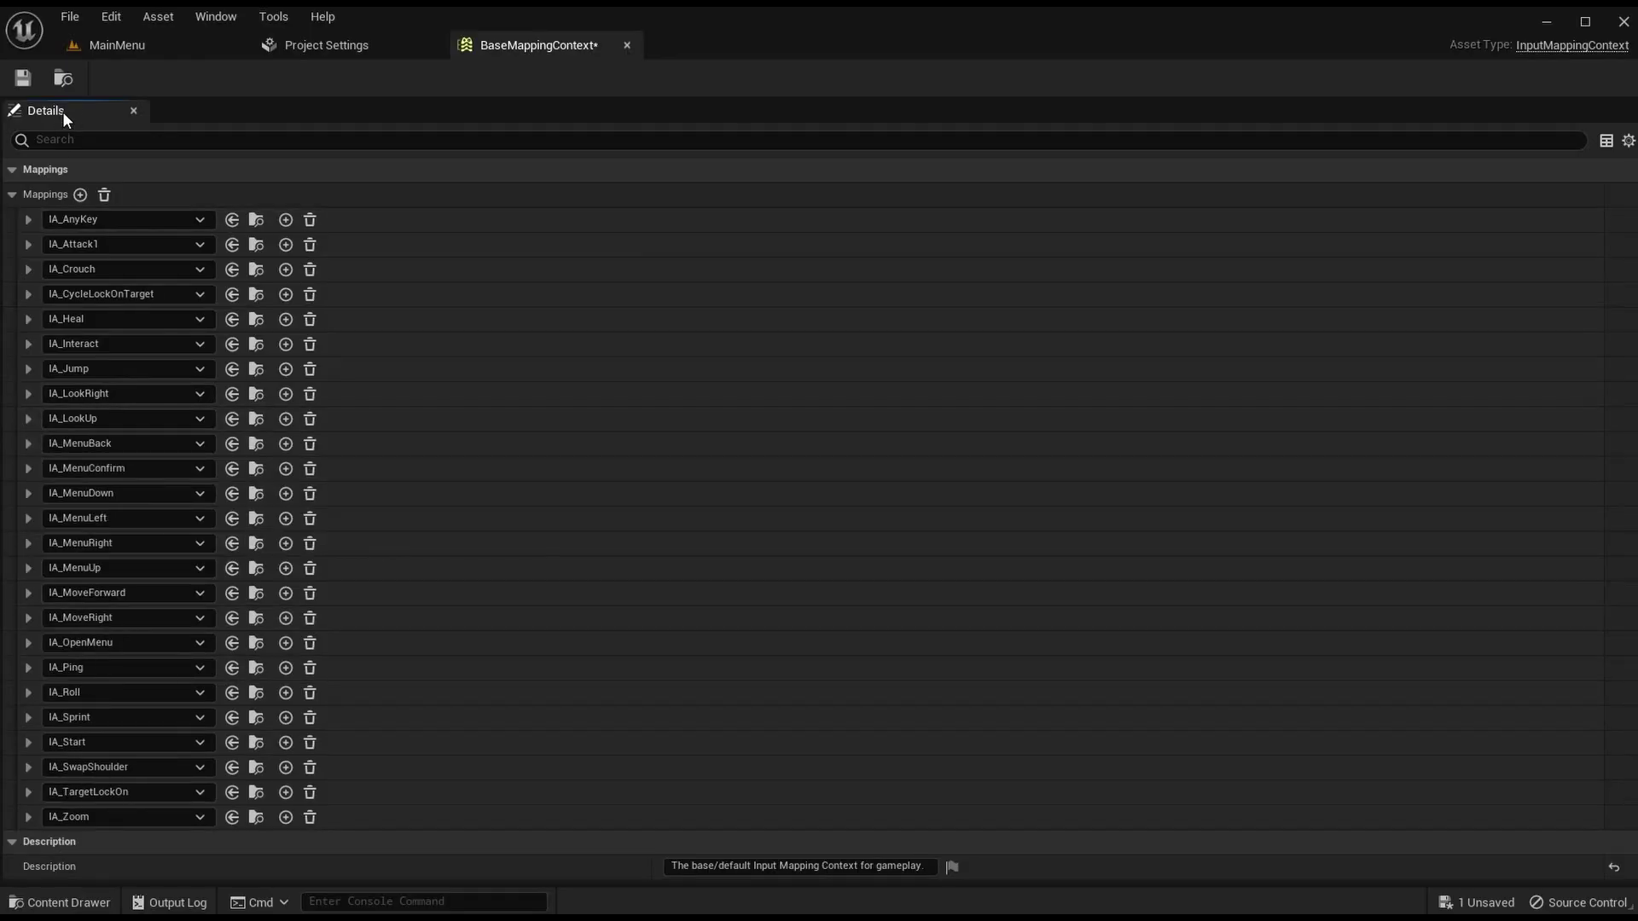
{"action": "left_click", "coordinate": [23, 78]}
Step: Expand IA_MenuBack, and look up the bindings of the legacy MenuBack action mapping in the project's input settings
{"action": "left_click", "coordinate": [27, 442]}
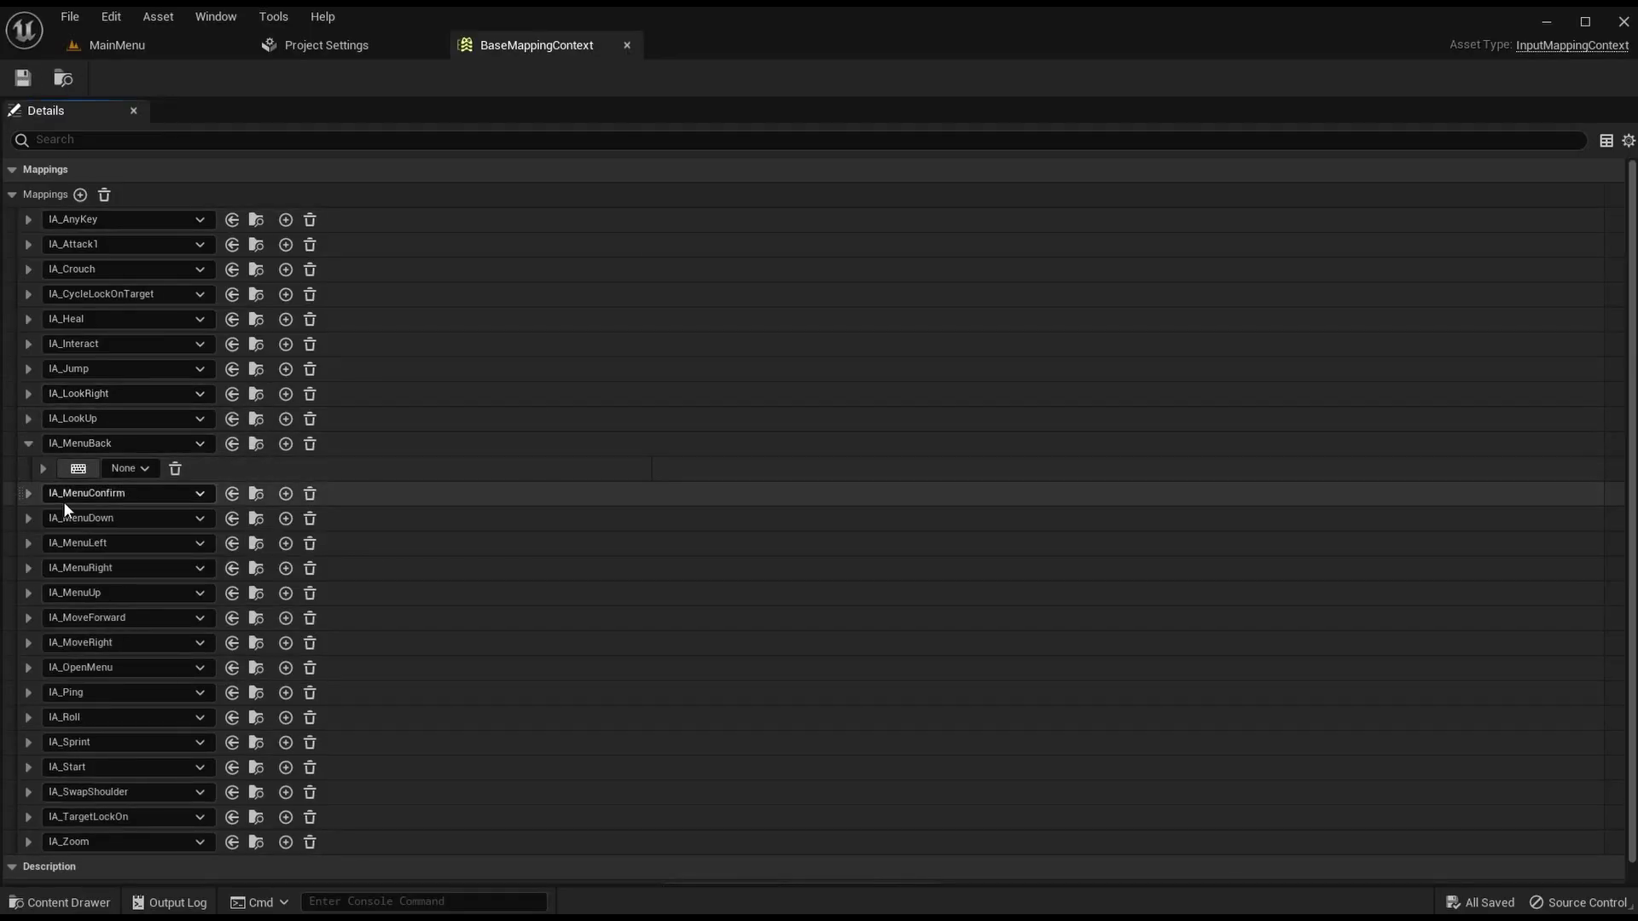
{"action": "left_click", "coordinate": [308, 47]}
{"action": "scroll", "coordinate": [384, 512], "scroll_direction": "up", "scroll_amount": 5}
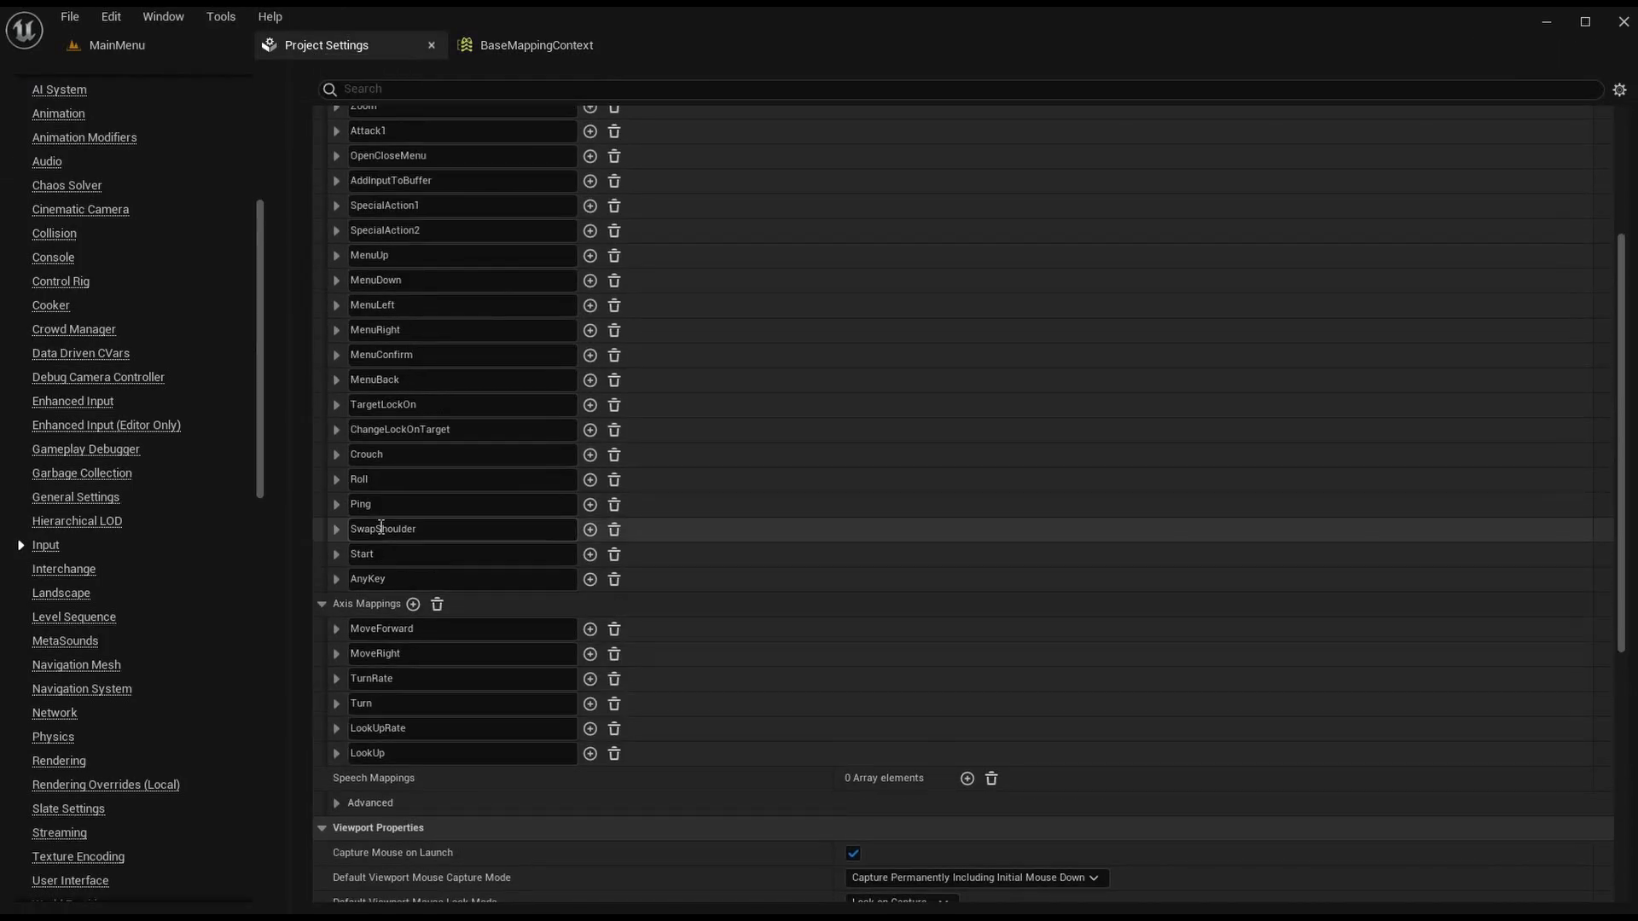
{"action": "left_click", "coordinate": [426, 528]}
{"action": "left_click", "coordinate": [336, 527]}
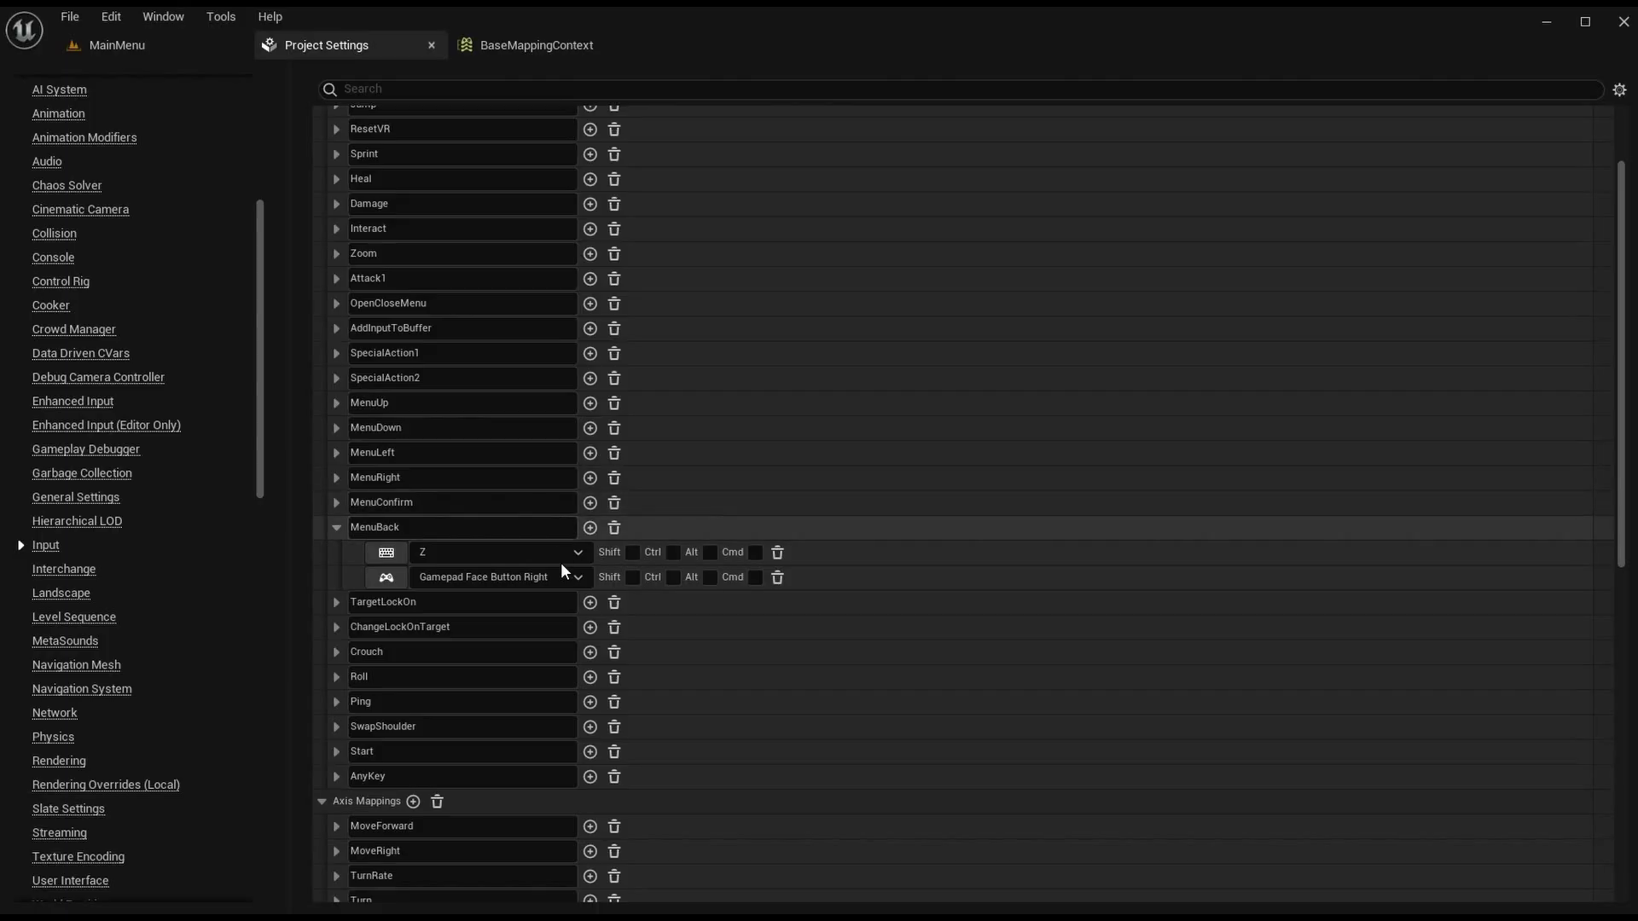
Step: Bind IA_MenuBack in BaseMappingContext to the Z key and to Gamepad Face Button Right, and collapse the entry
{"action": "left_click", "coordinate": [542, 54]}
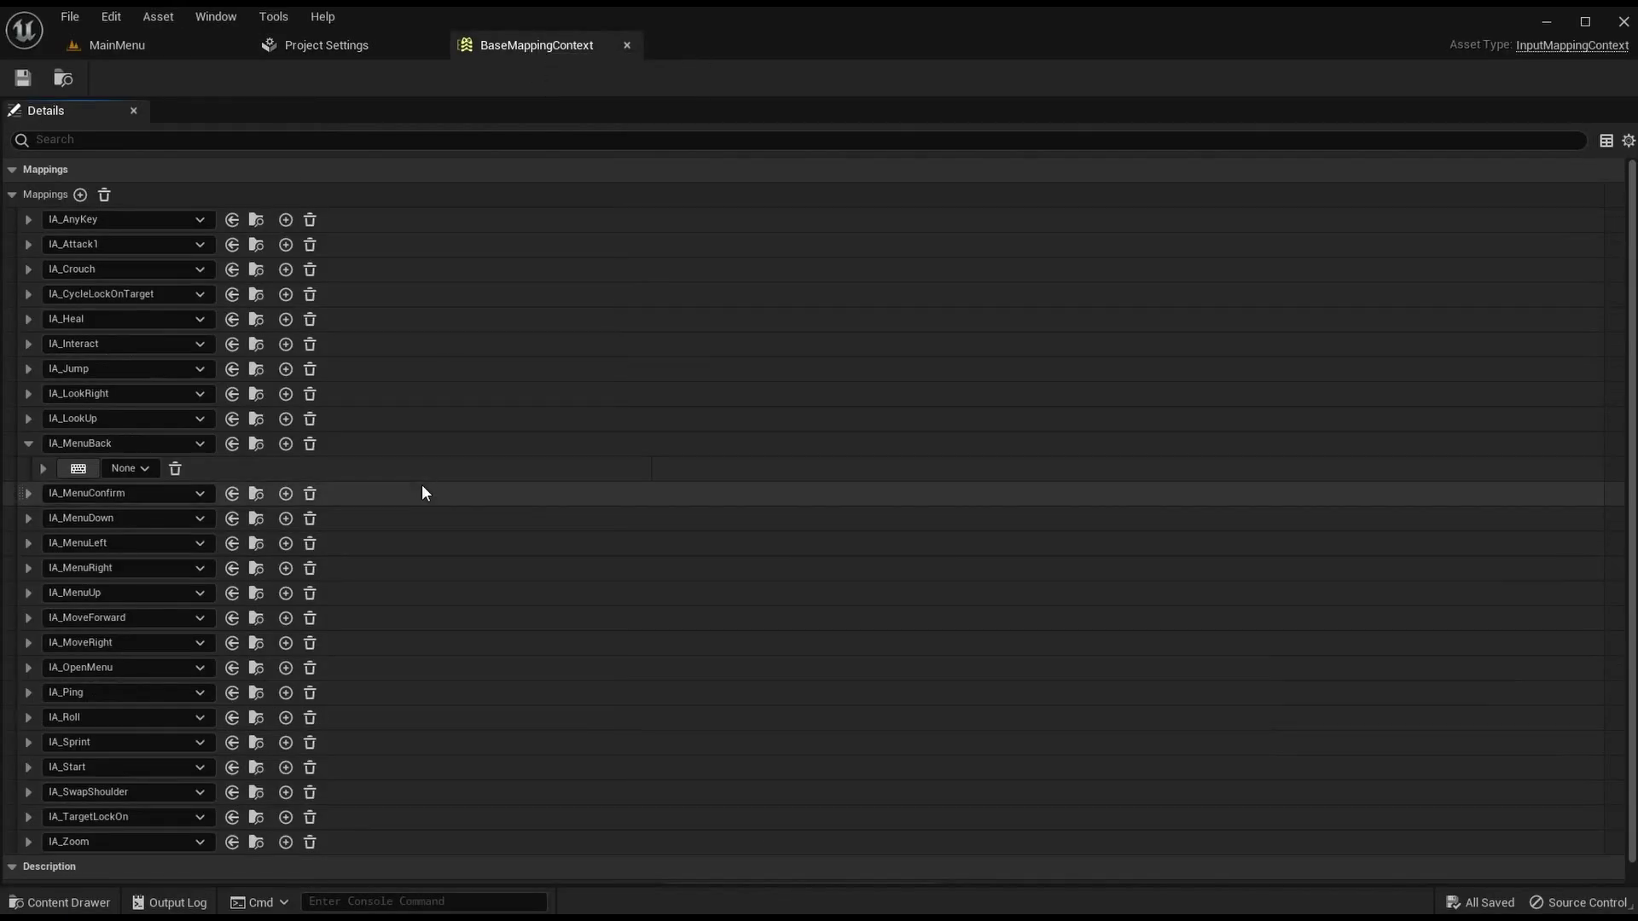
{"action": "left_click", "coordinate": [133, 470]}
{"action": "type", "text": "z"}
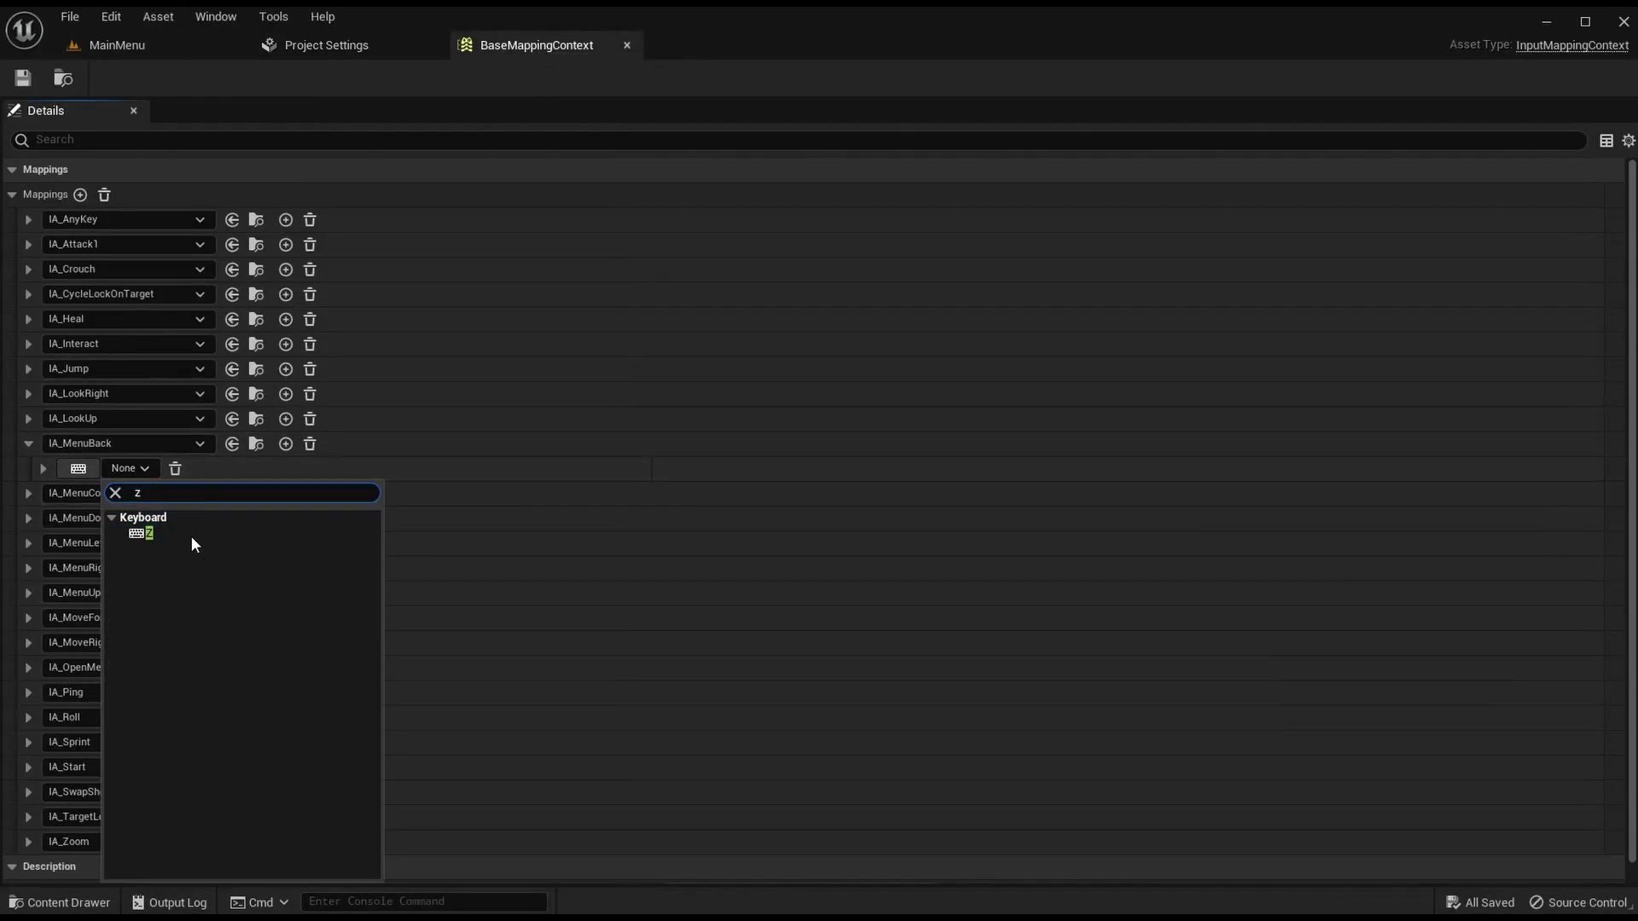
{"action": "left_click", "coordinate": [191, 536]}
{"action": "left_click", "coordinate": [286, 443]}
{"action": "left_click", "coordinate": [128, 494]}
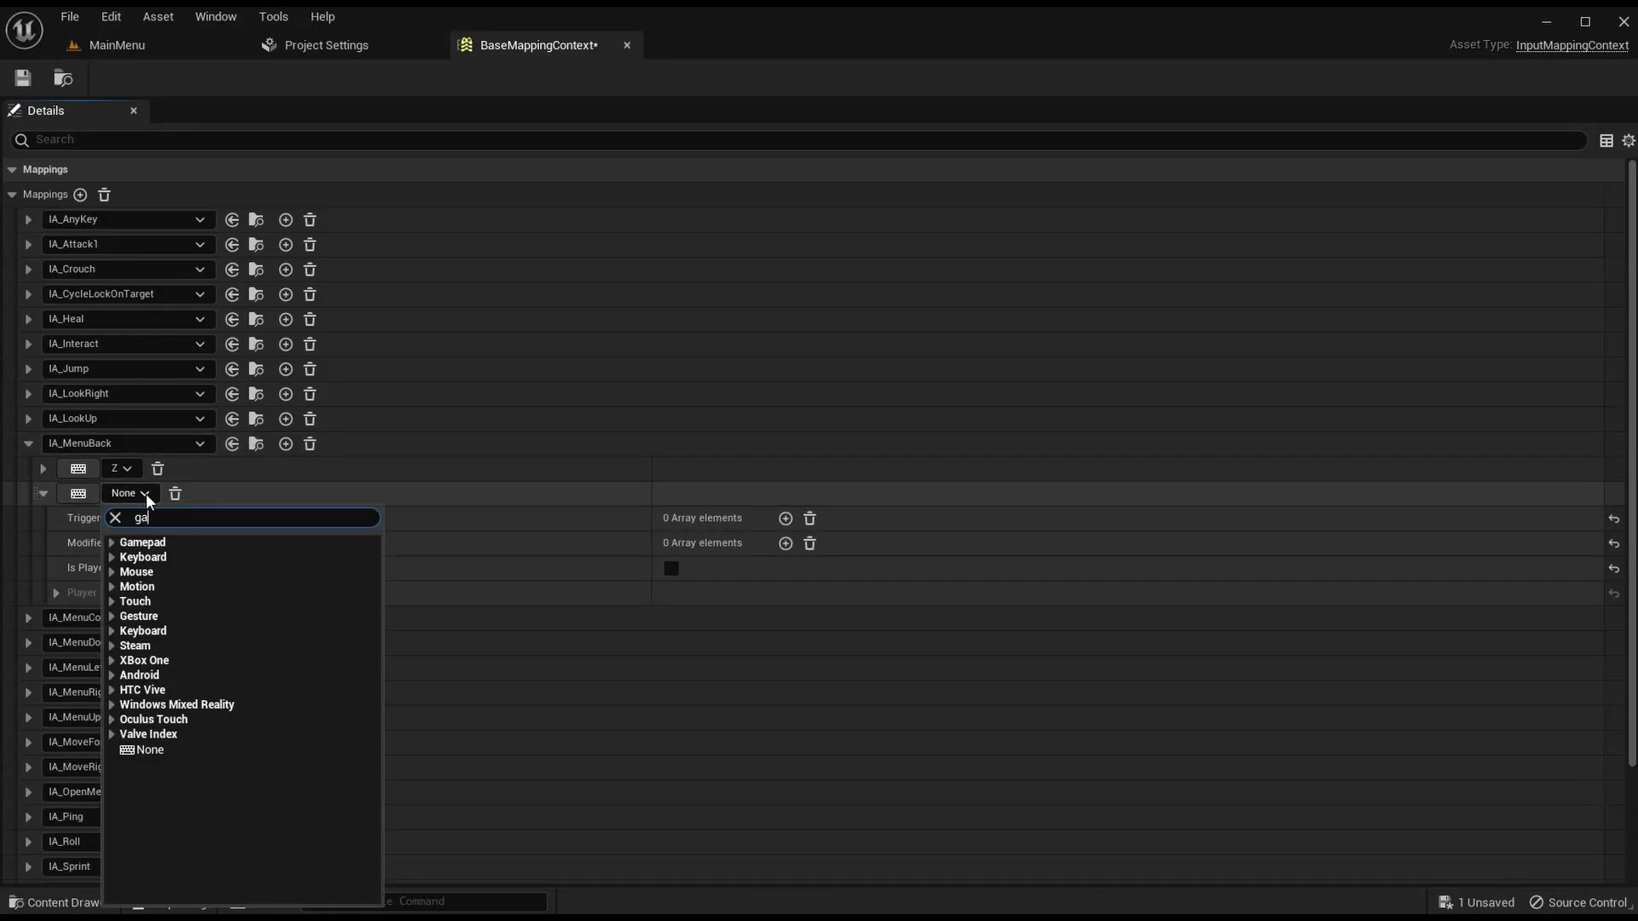
{"action": "type", "text": "gamepad face button right"}
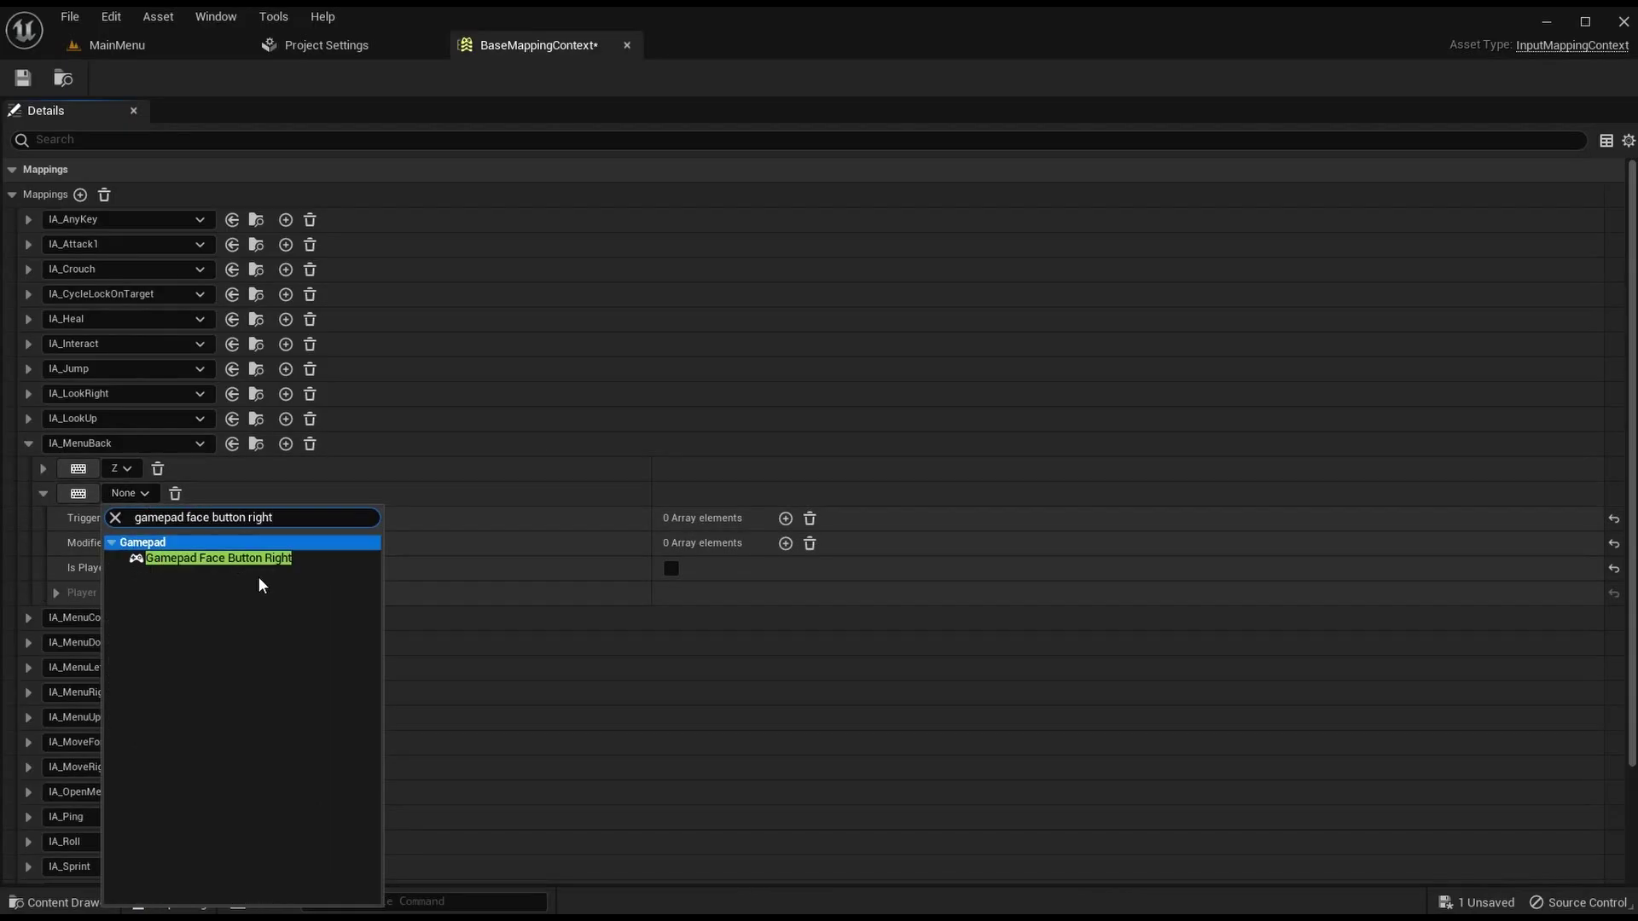
{"action": "left_click", "coordinate": [258, 559]}
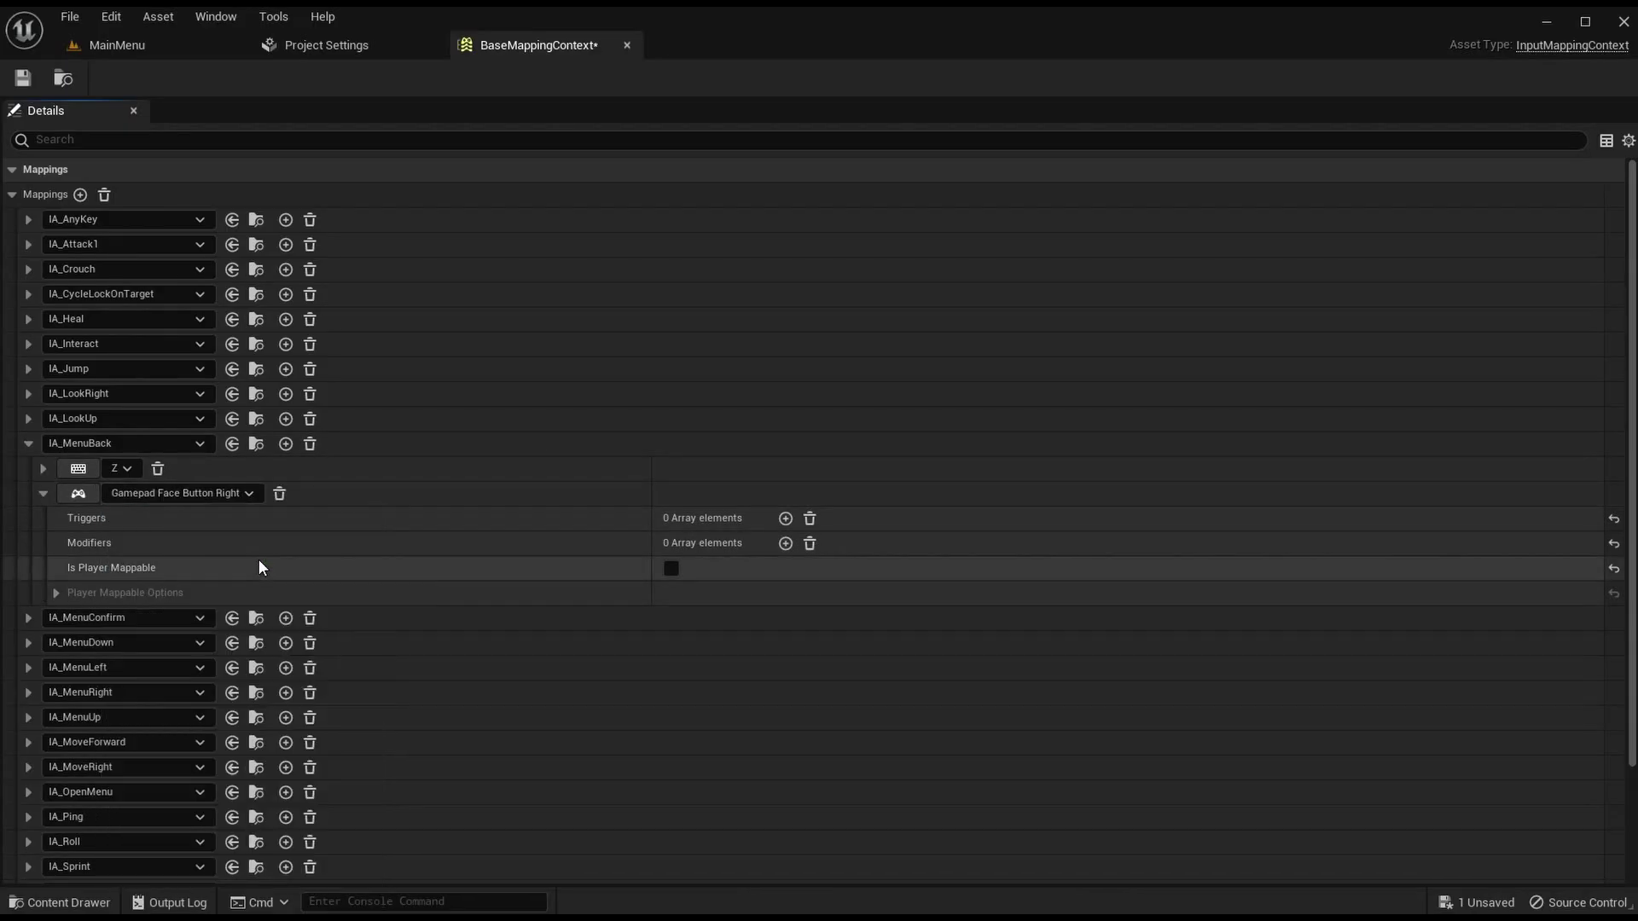
{"action": "left_click", "coordinate": [28, 444]}
Step: Expand IA_MenuConfirm, and look up the bindings of the legacy MenuConfirm action mapping in the project's input settings
{"action": "left_click", "coordinate": [27, 469]}
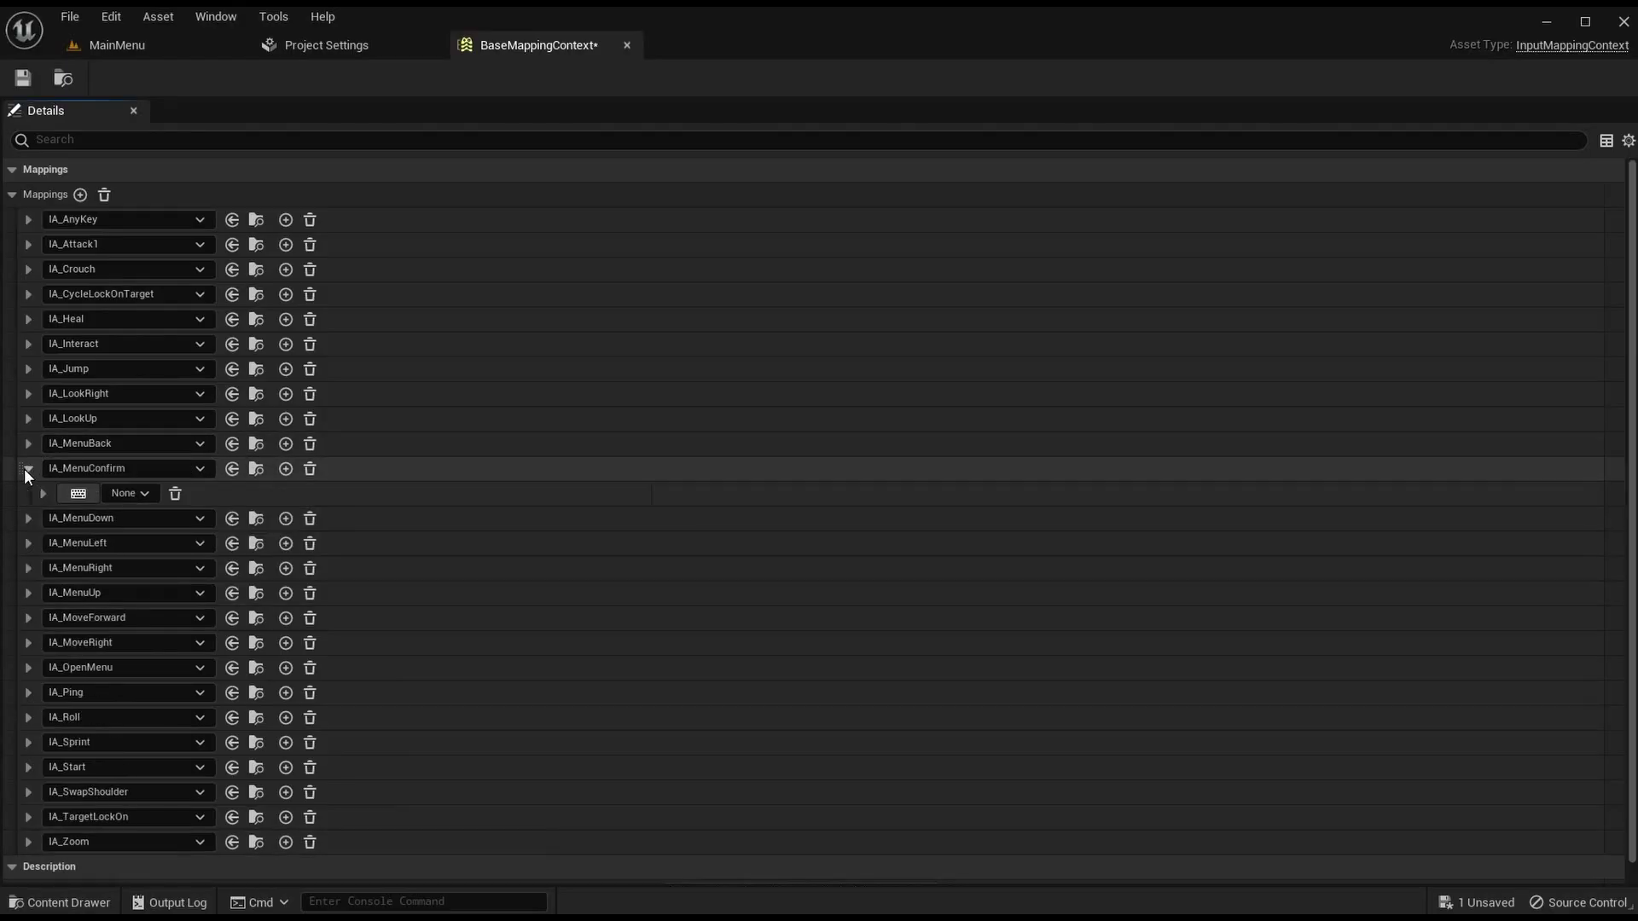
{"action": "left_click", "coordinate": [324, 46]}
{"action": "left_click", "coordinate": [337, 528]}
{"action": "left_click", "coordinate": [337, 502]}
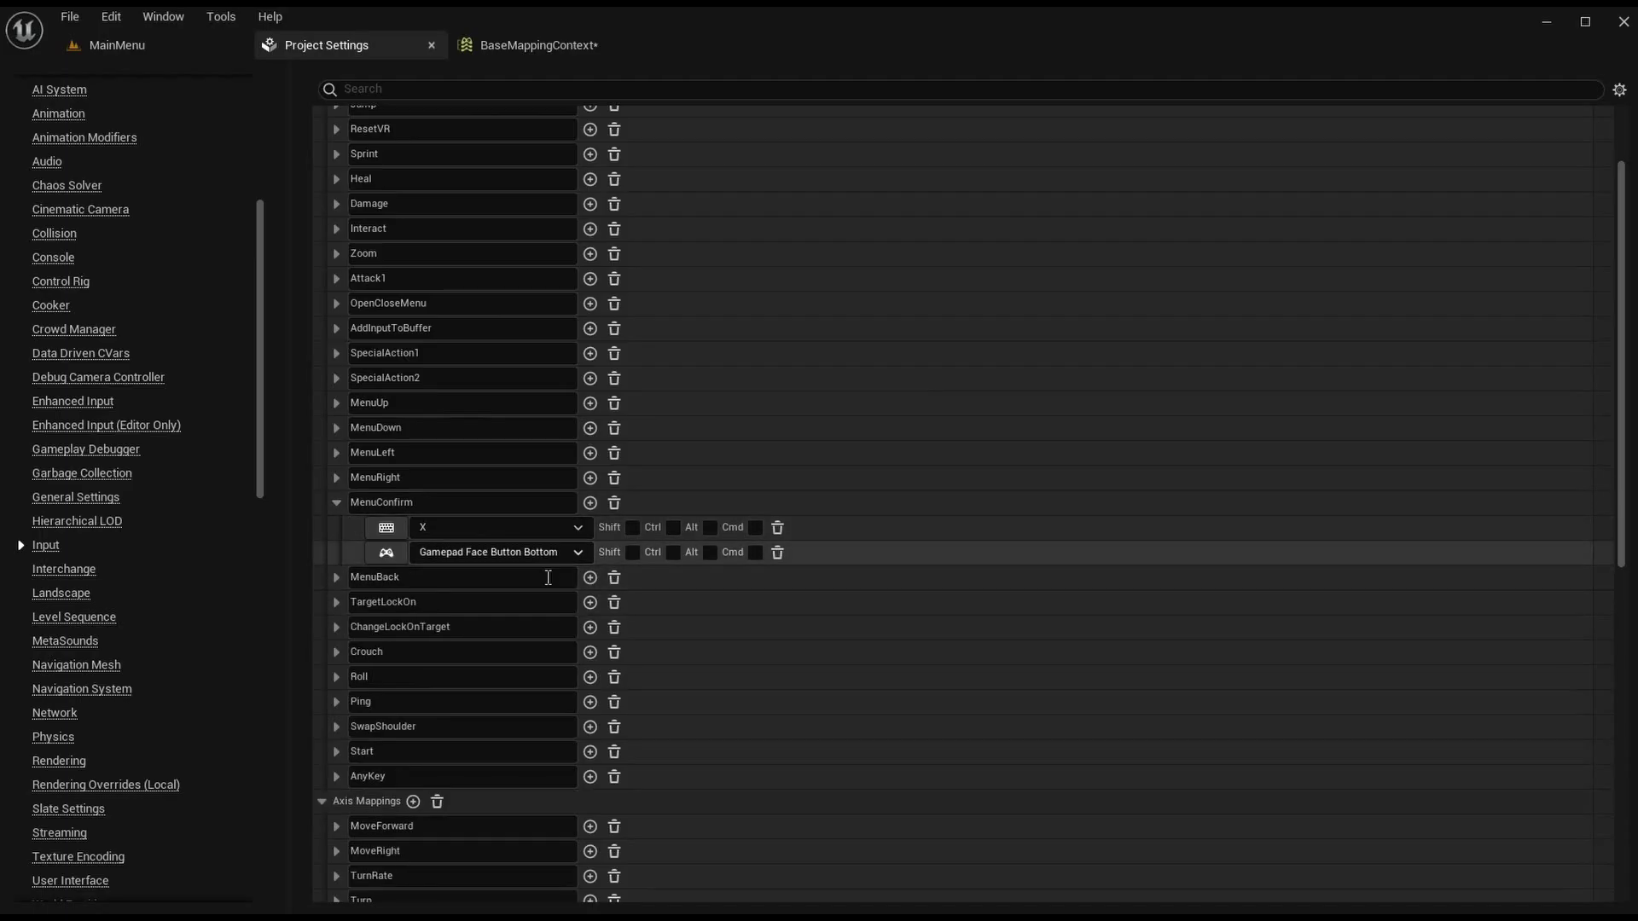
{"action": "left_click", "coordinate": [336, 502]}
Step: Bind IA_MenuConfirm in BaseMappingContext to the X key and Gamepad Face Button Bottom, collapse the entry and save the mapping context
{"action": "left_click", "coordinate": [512, 46]}
{"action": "left_click", "coordinate": [286, 469]}
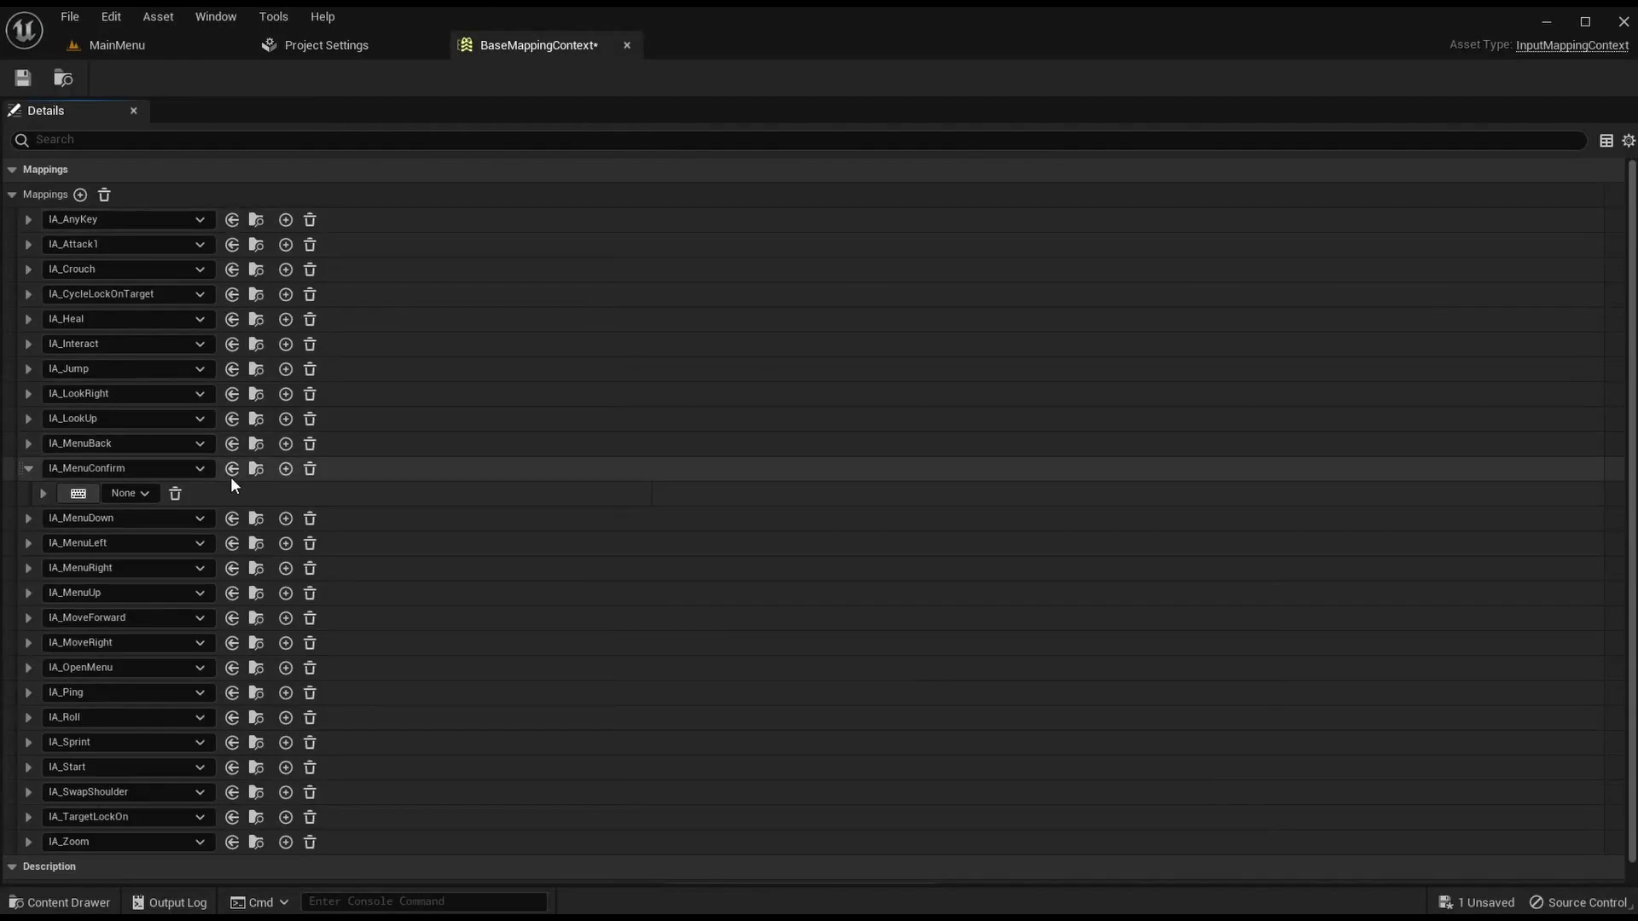
{"action": "left_click", "coordinate": [128, 493]}
{"action": "type", "text": "x"}
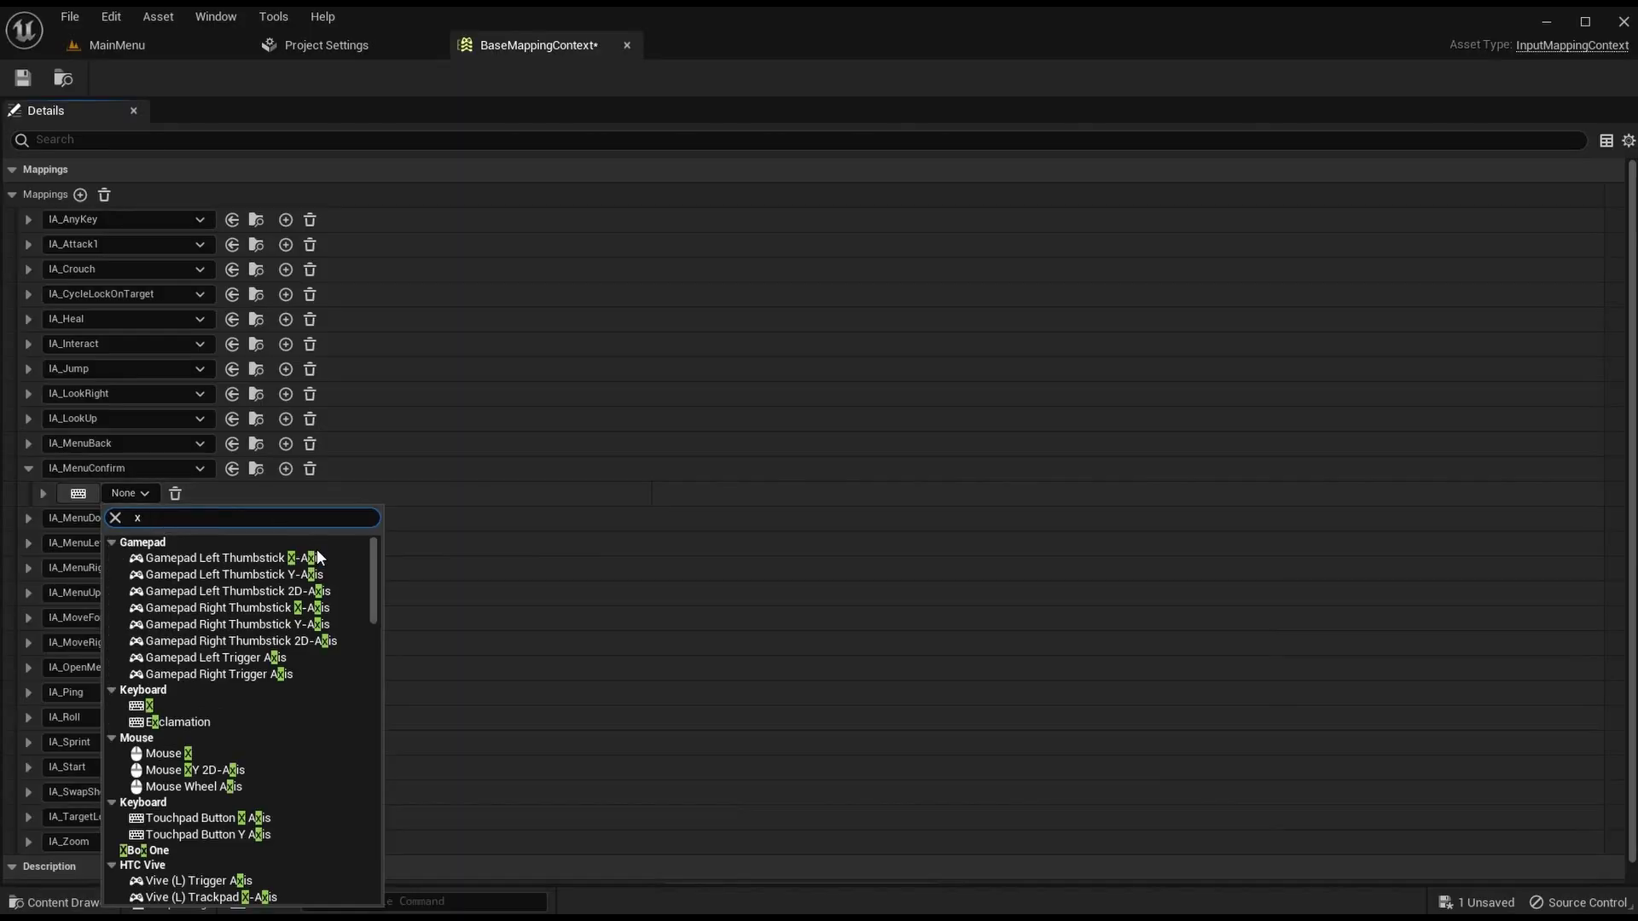
{"action": "left_click", "coordinate": [191, 704]}
{"action": "left_click", "coordinate": [285, 469]}
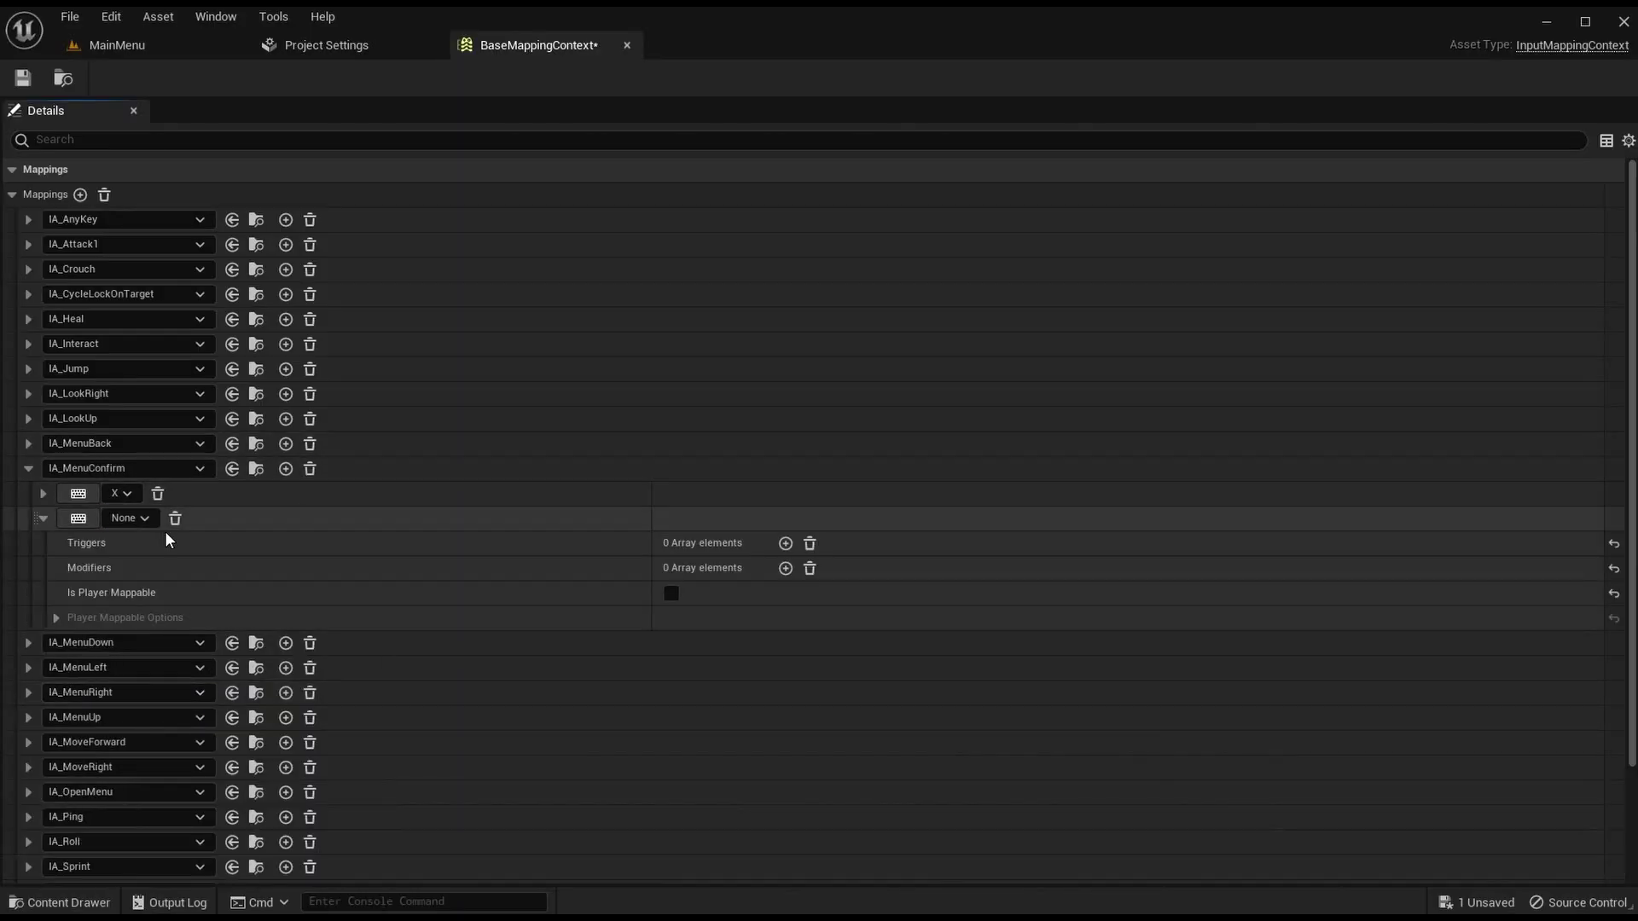
{"action": "left_click", "coordinate": [145, 518]}
{"action": "type", "text": "gamepad "}
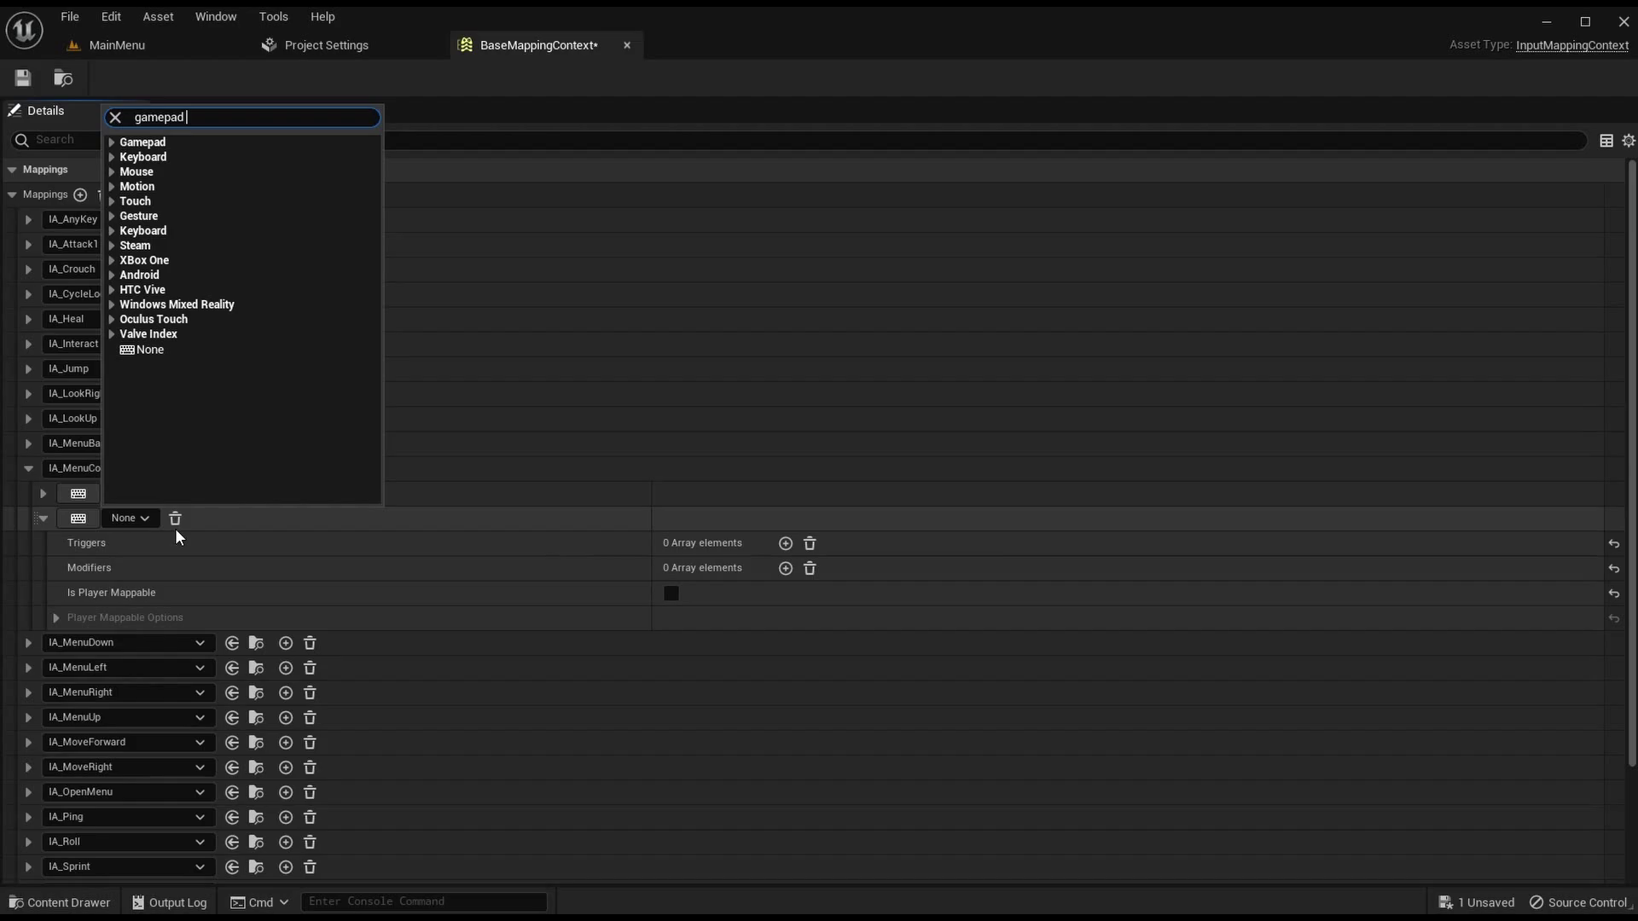
{"action": "type", "text": "face button bottom"}
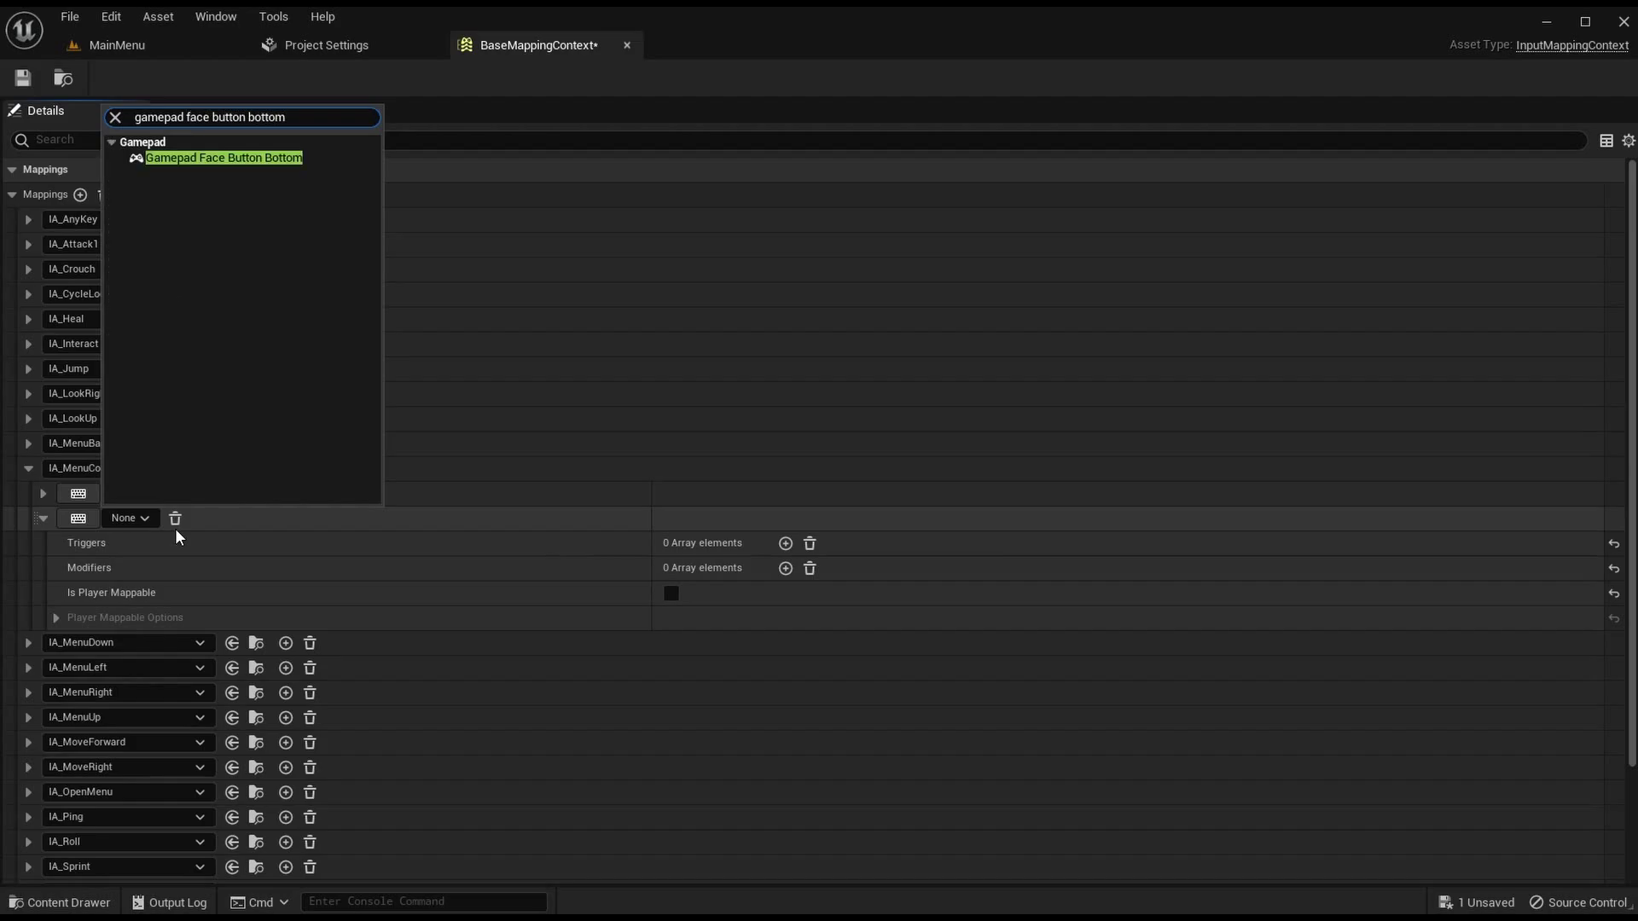
{"action": "left_click", "coordinate": [249, 161]}
{"action": "left_click", "coordinate": [44, 516]}
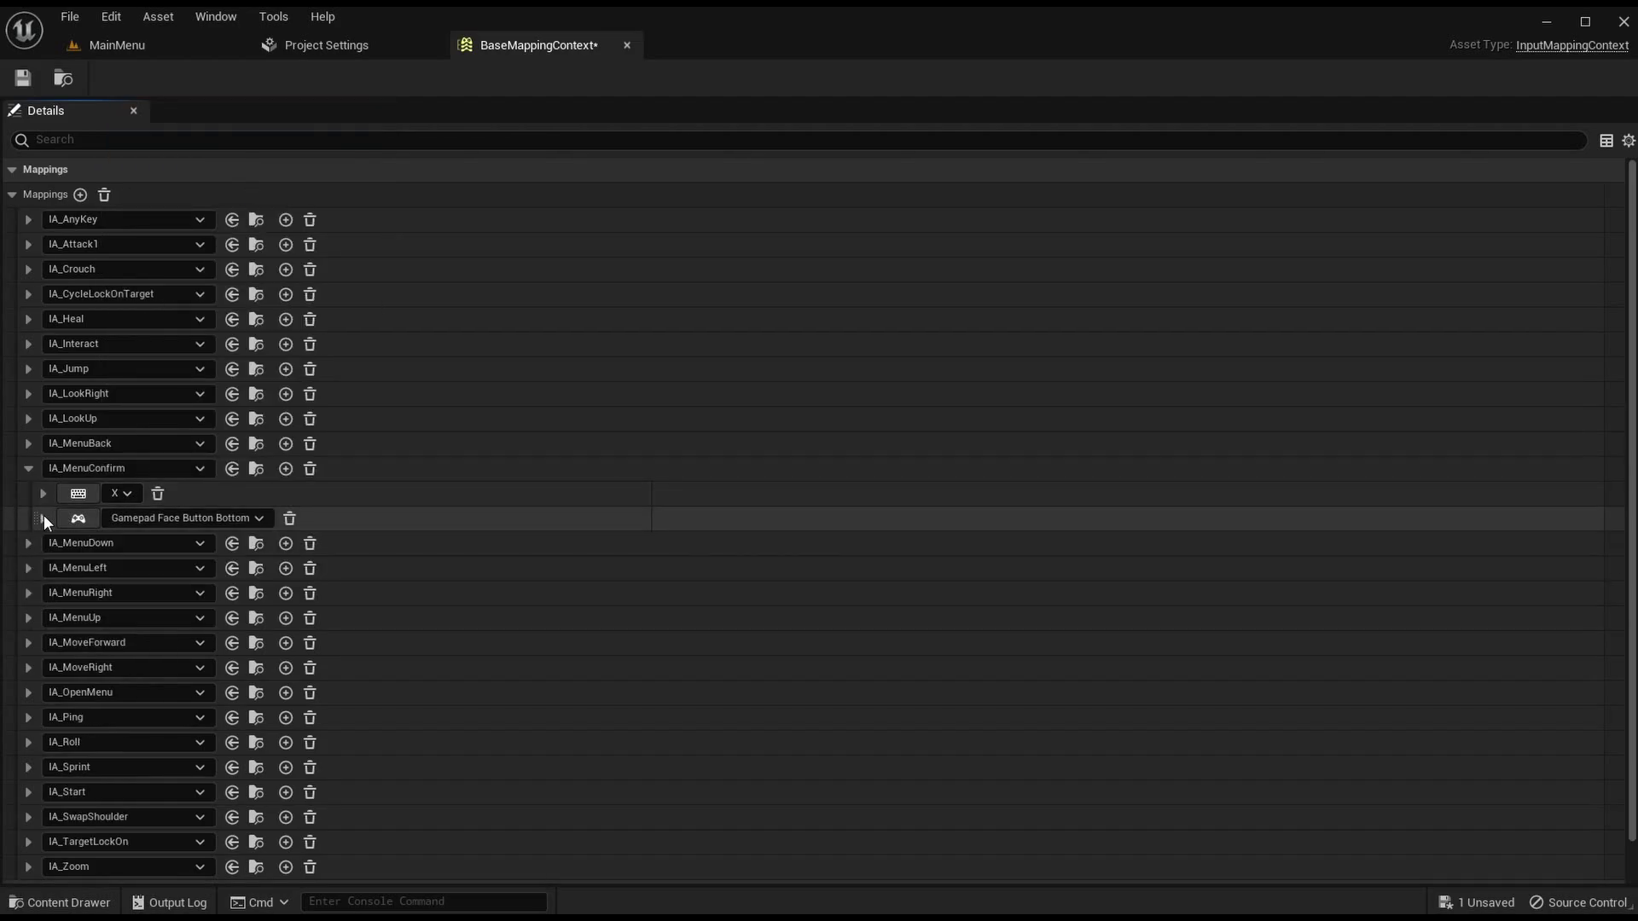
{"action": "left_click", "coordinate": [30, 467]}
{"action": "key", "text": "ctrl+s"}
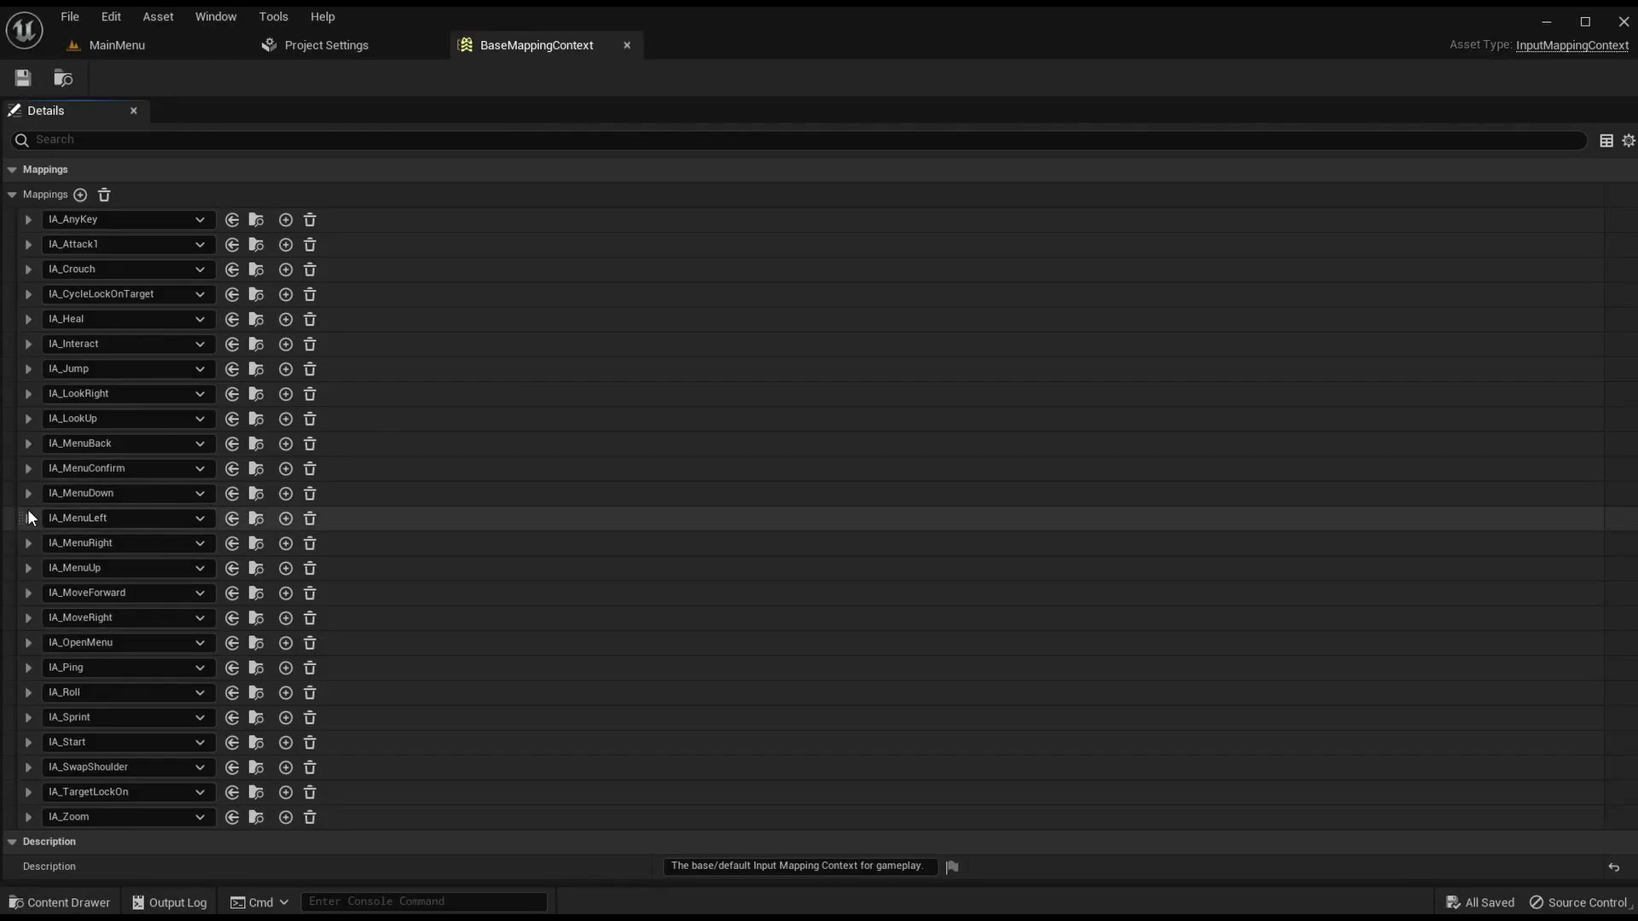
Step: Remove the surplus empty binding from IA_MenuDown, and look up the legacy MenuDown action mapping's bindings in the project's input settings
{"action": "left_click", "coordinate": [28, 494]}
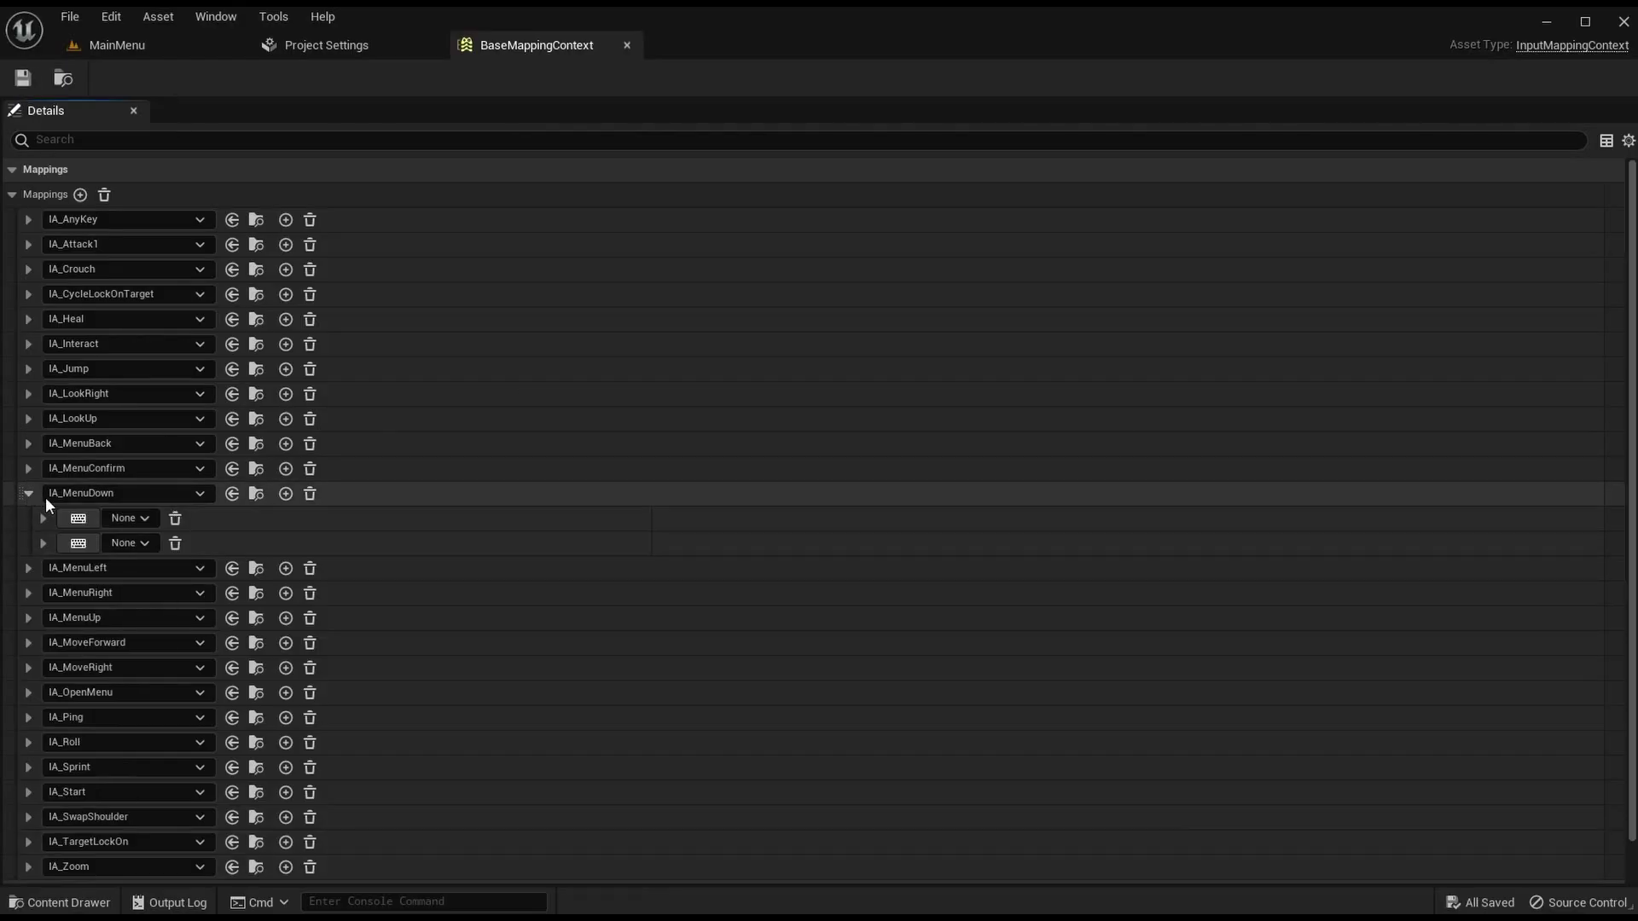
{"action": "left_click", "coordinate": [175, 542]}
{"action": "left_click", "coordinate": [358, 34]}
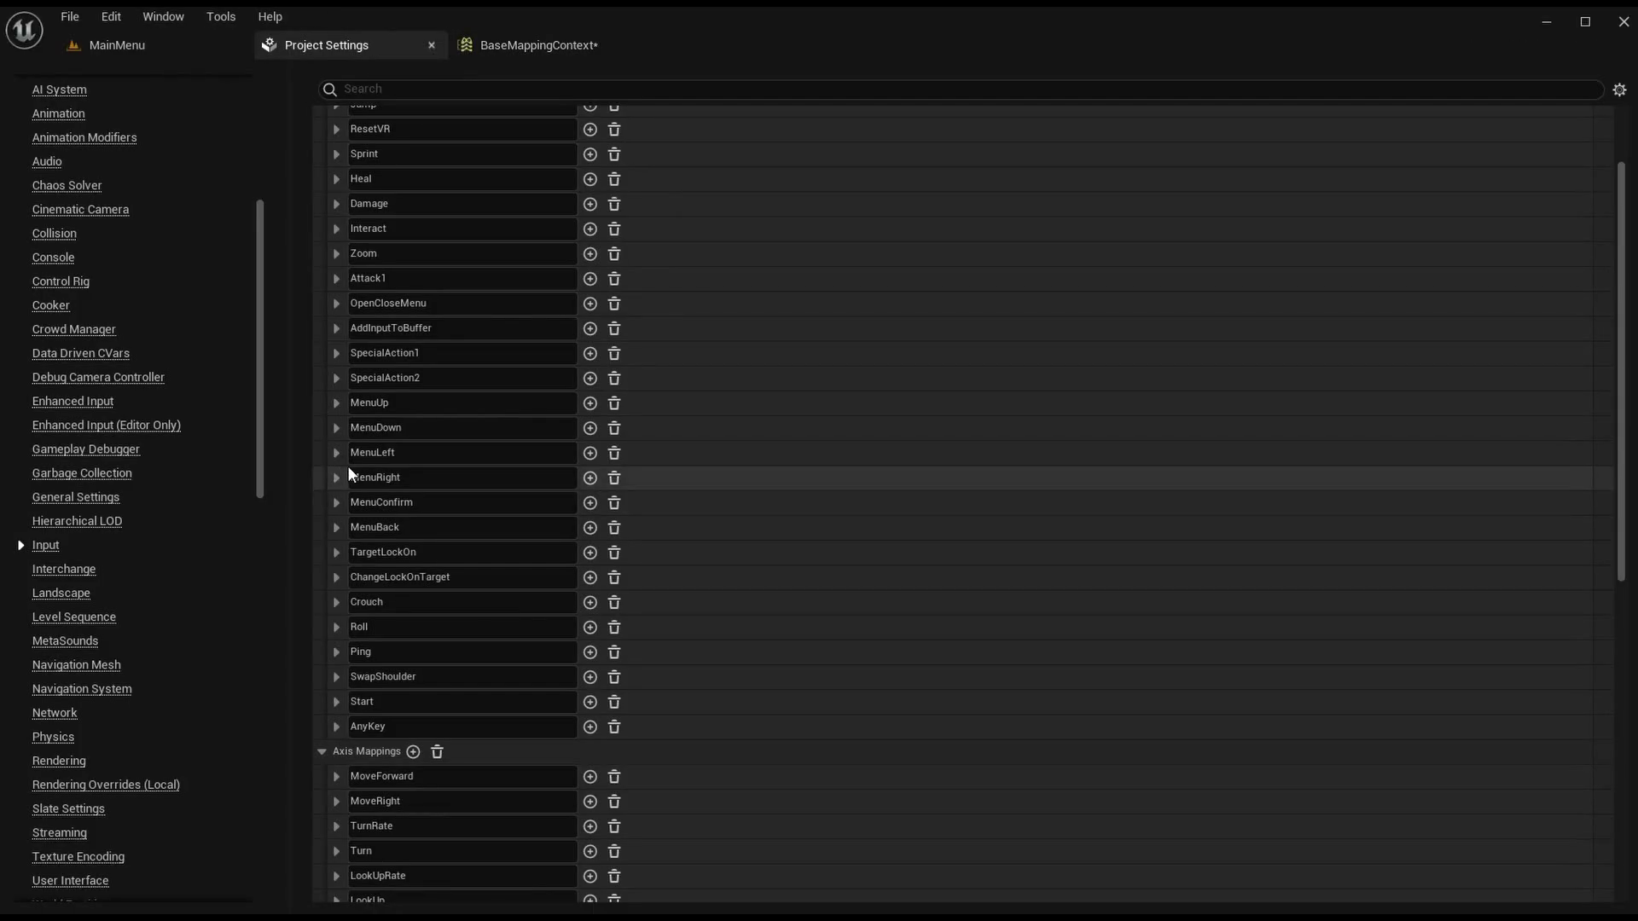
{"action": "left_click", "coordinate": [337, 427]}
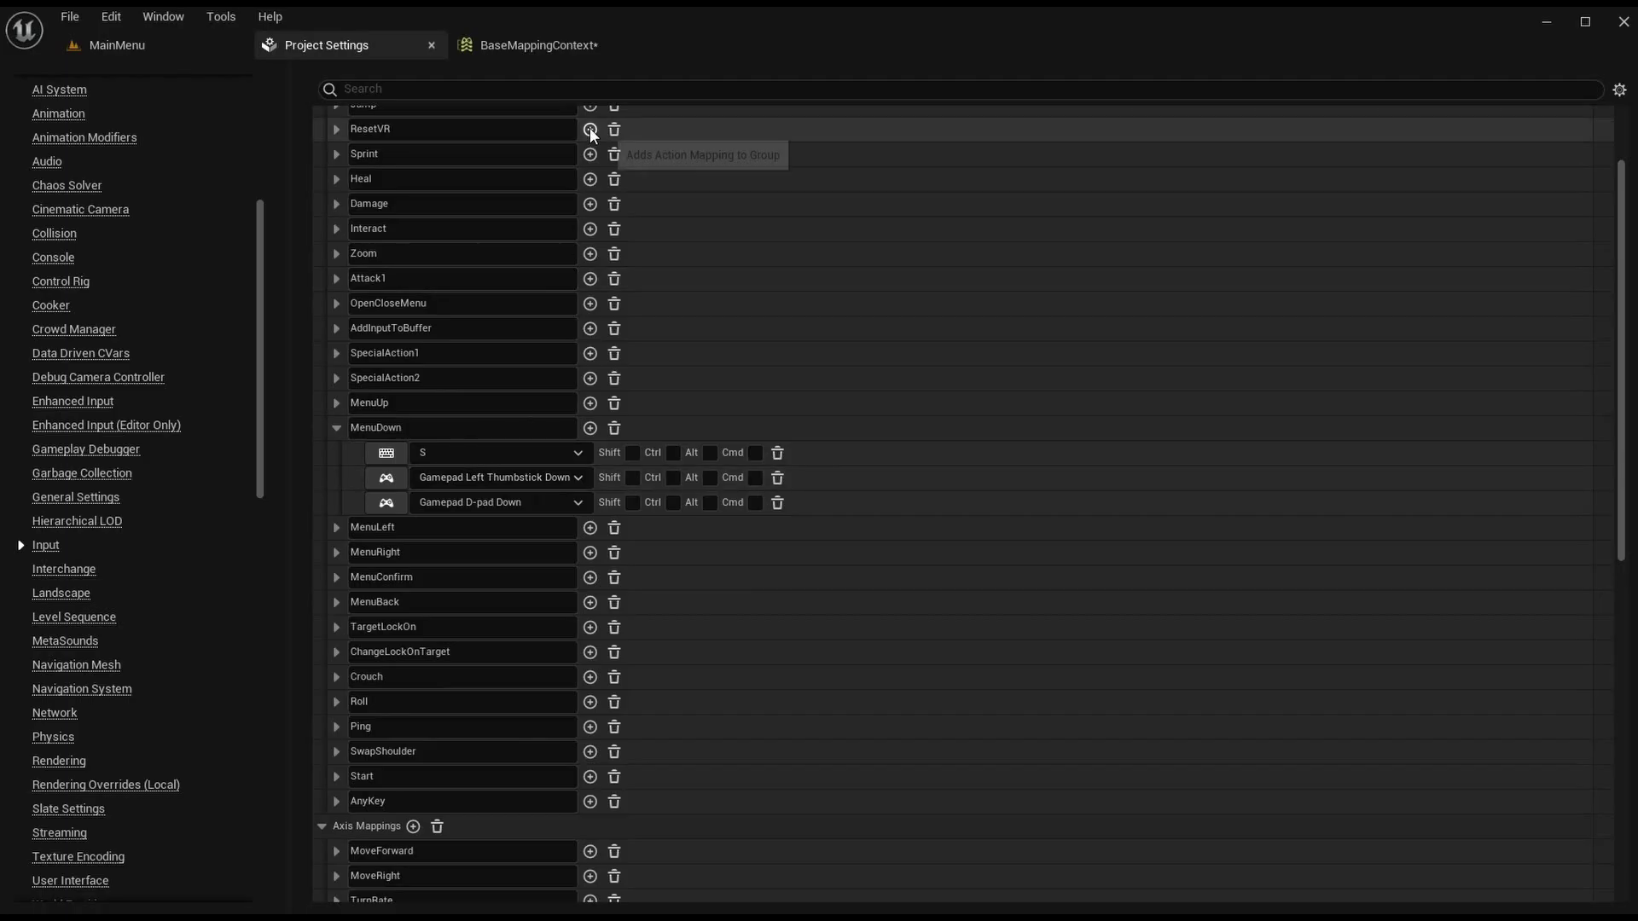
Step: Bind IA_MenuDown in BaseMappingContext to the S key and to Gamepad Left Thumbstick Down
{"action": "left_click", "coordinate": [560, 45]}
{"action": "left_click", "coordinate": [162, 516]}
{"action": "type", "text": "s"}
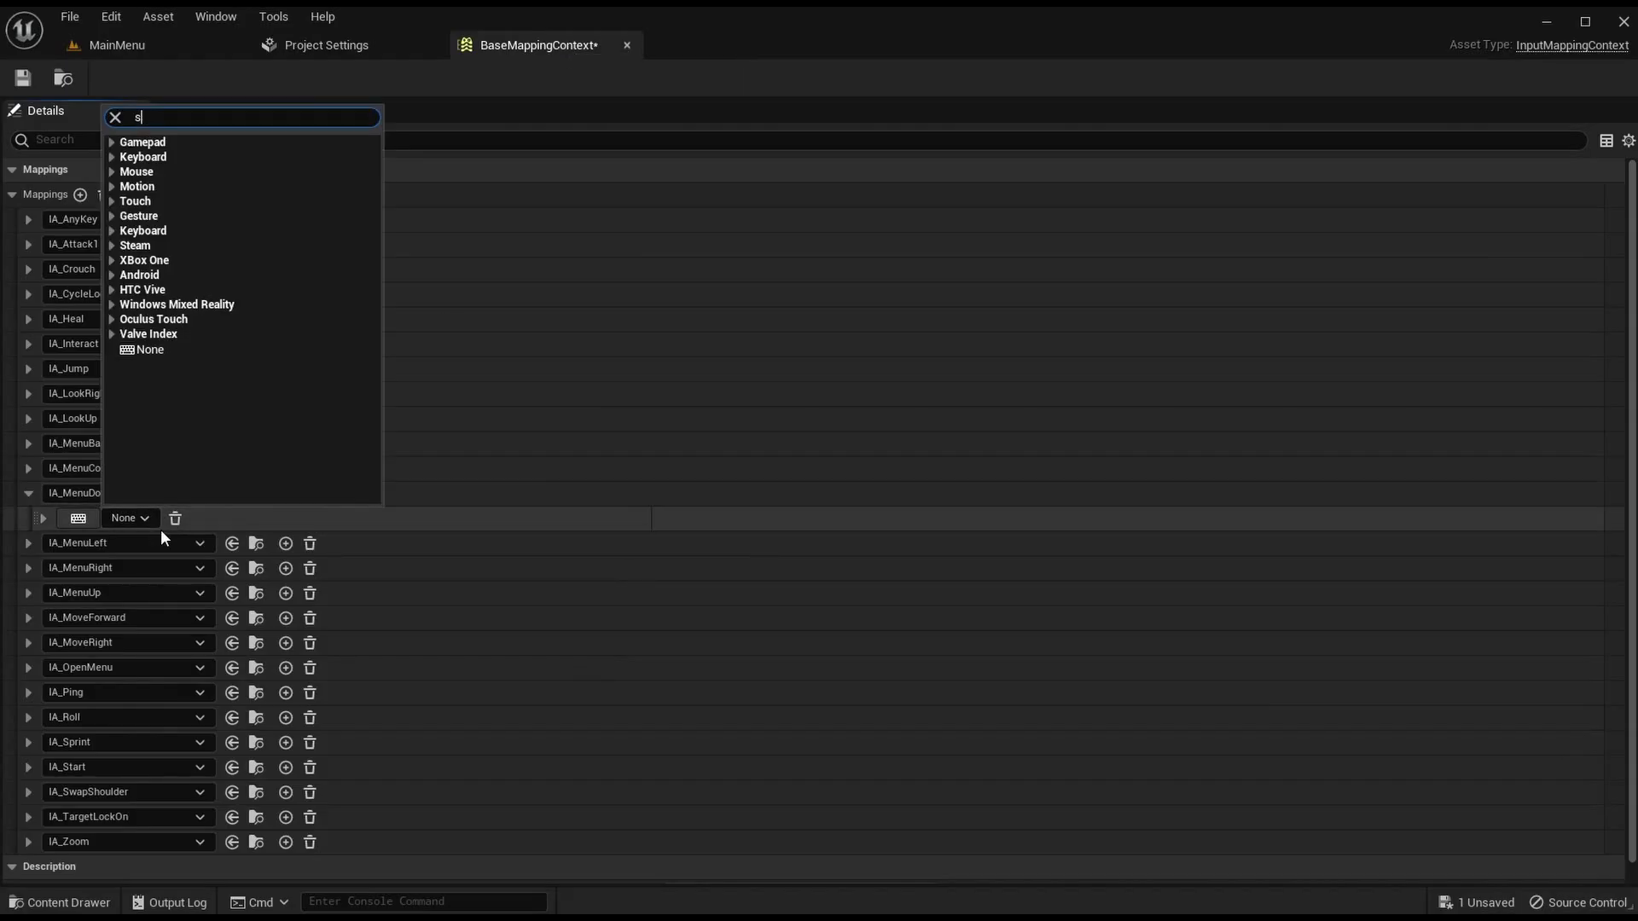
{"action": "scroll", "coordinate": [241, 332], "scroll_direction": "down", "scroll_amount": 5}
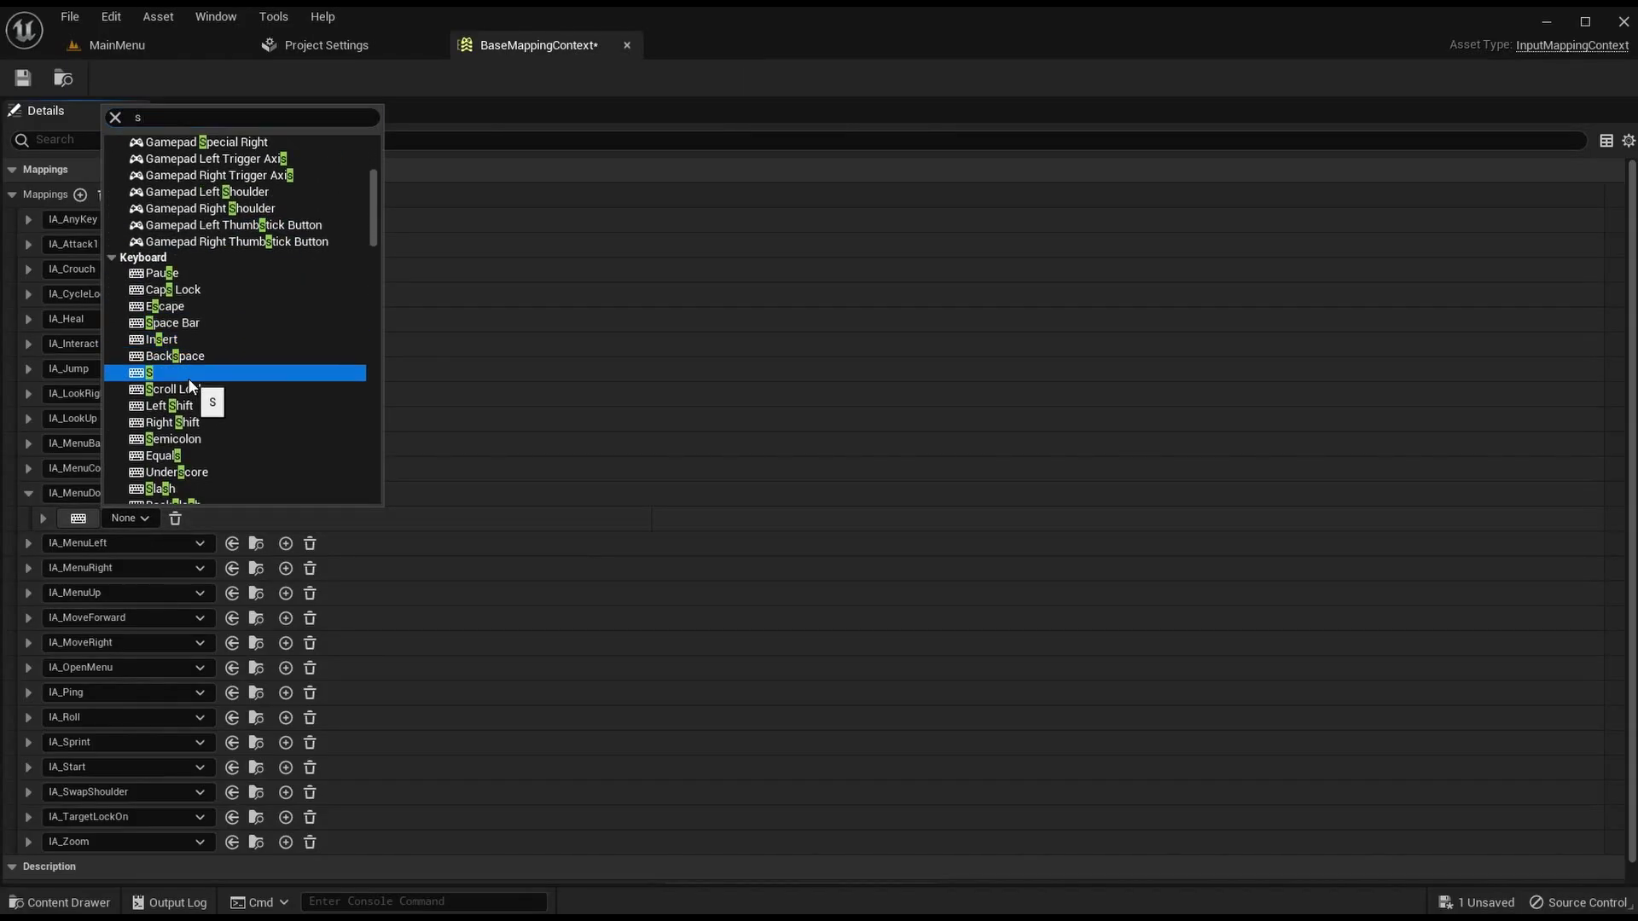
{"action": "left_click", "coordinate": [188, 375]}
{"action": "left_click", "coordinate": [286, 494]}
{"action": "left_click", "coordinate": [129, 543]}
{"action": "type", "text": "g"}
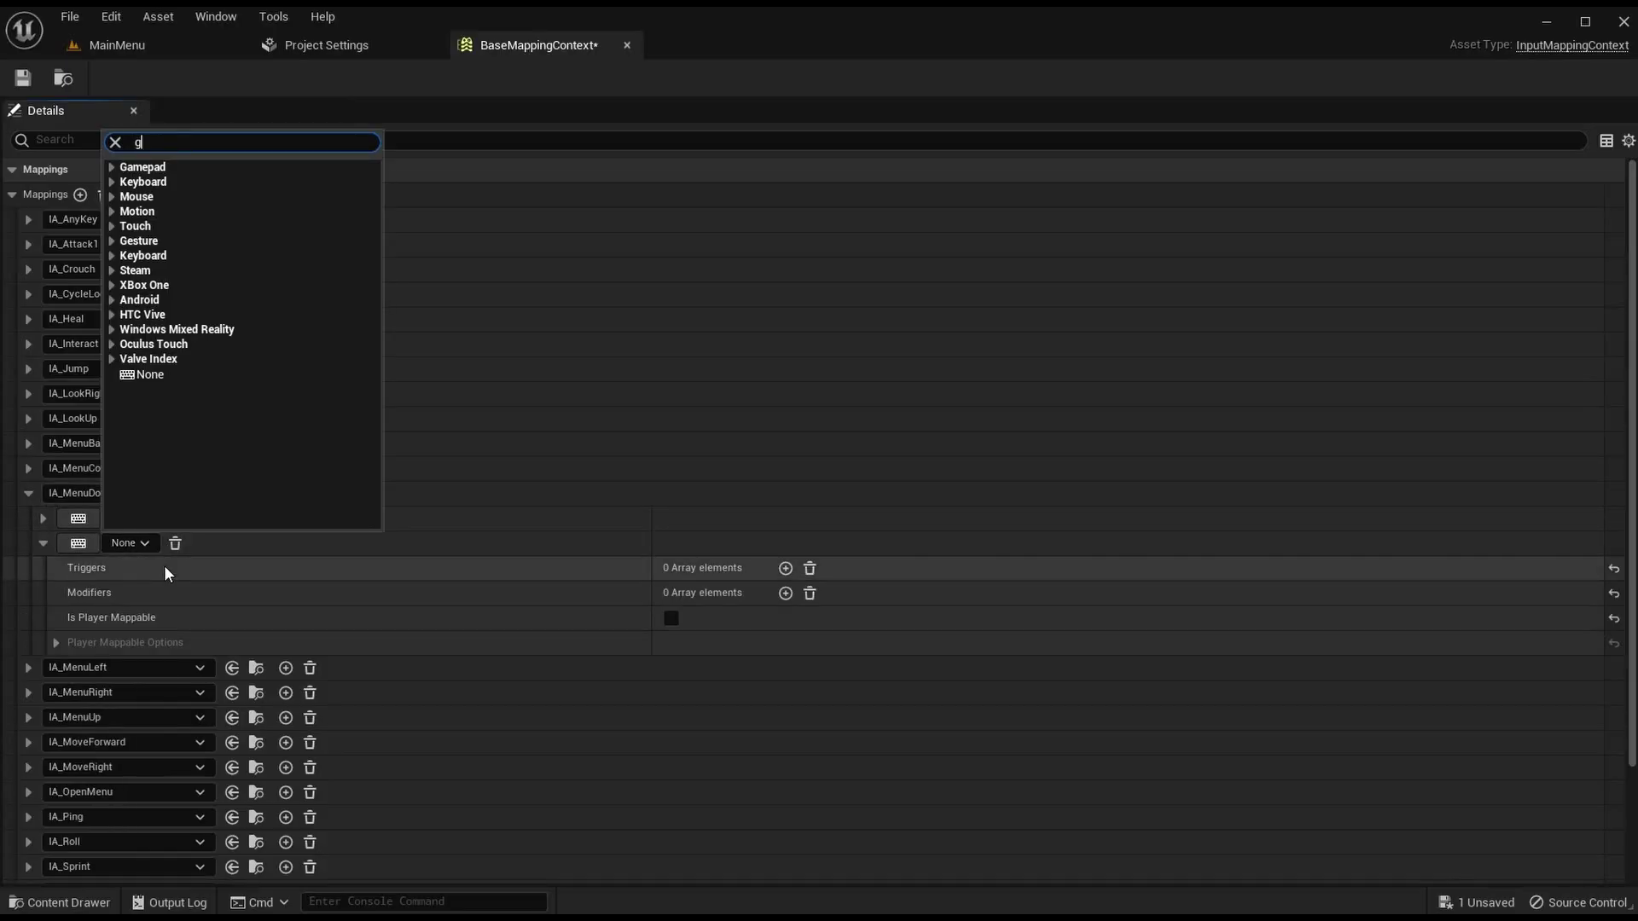
{"action": "type", "text": "amepad left thumbstick"}
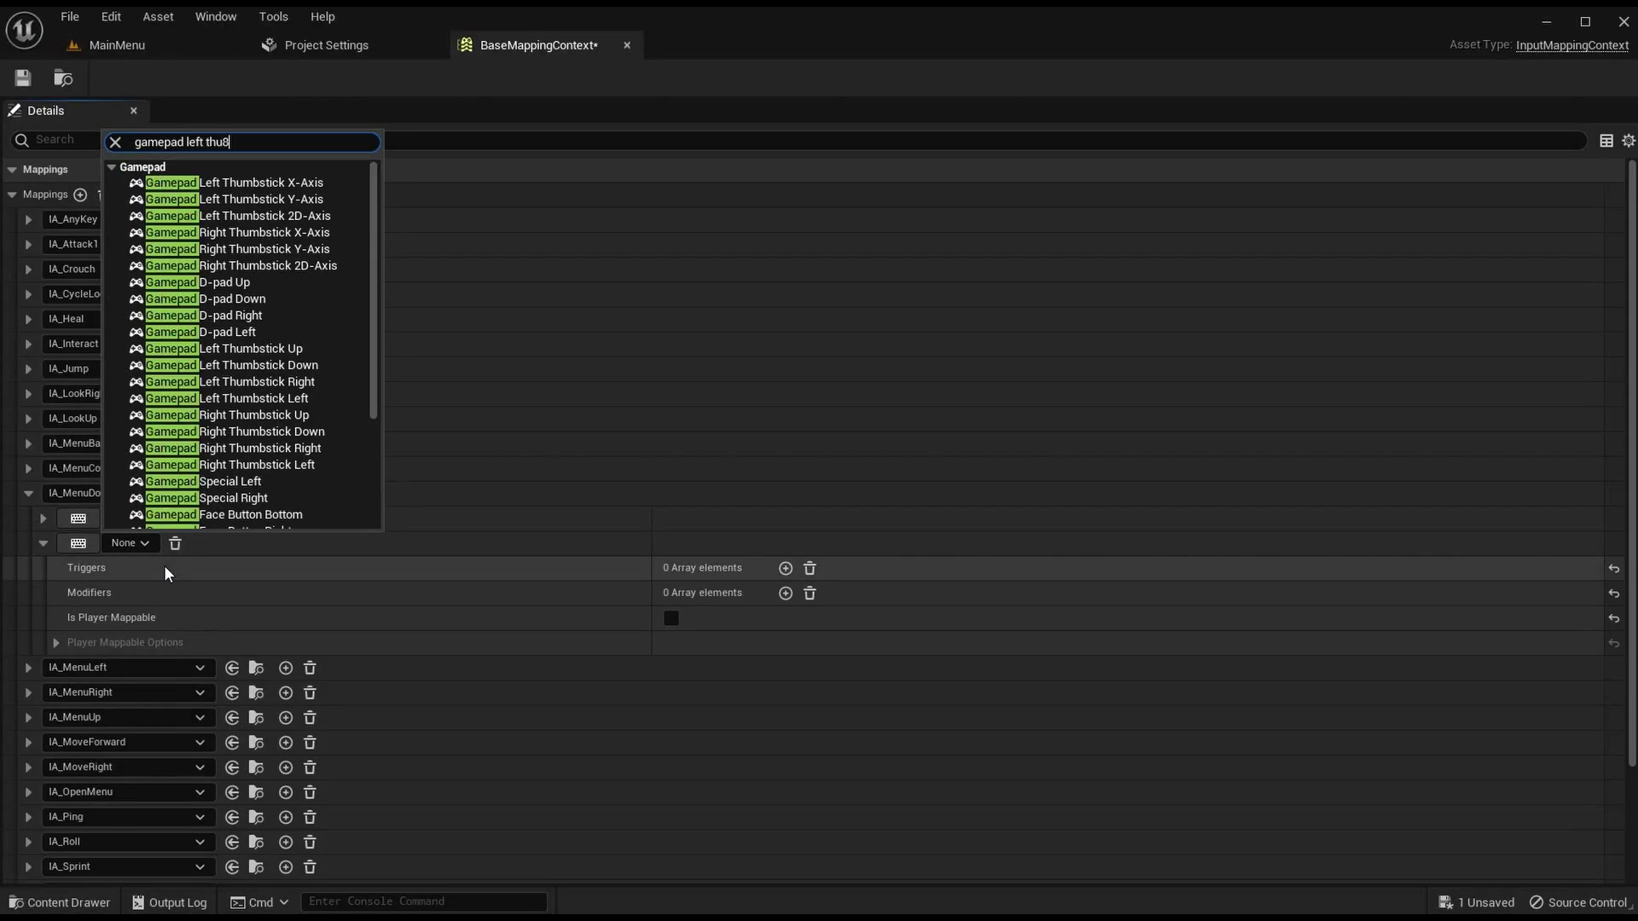
{"action": "type", "text": " down"}
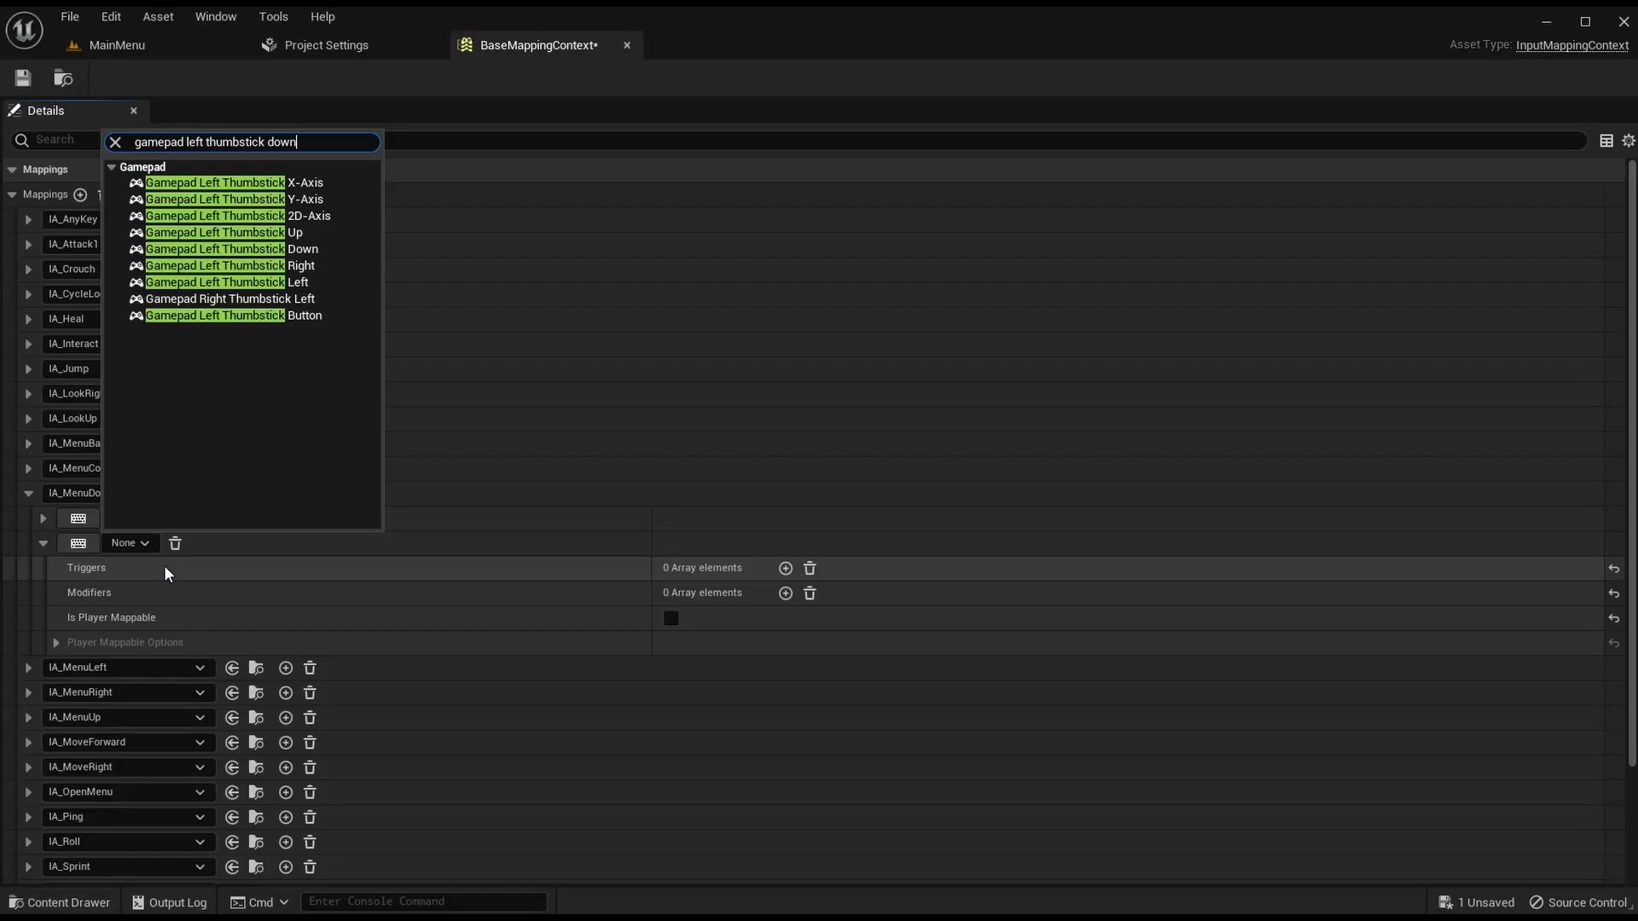
{"action": "left_click", "coordinate": [249, 183]}
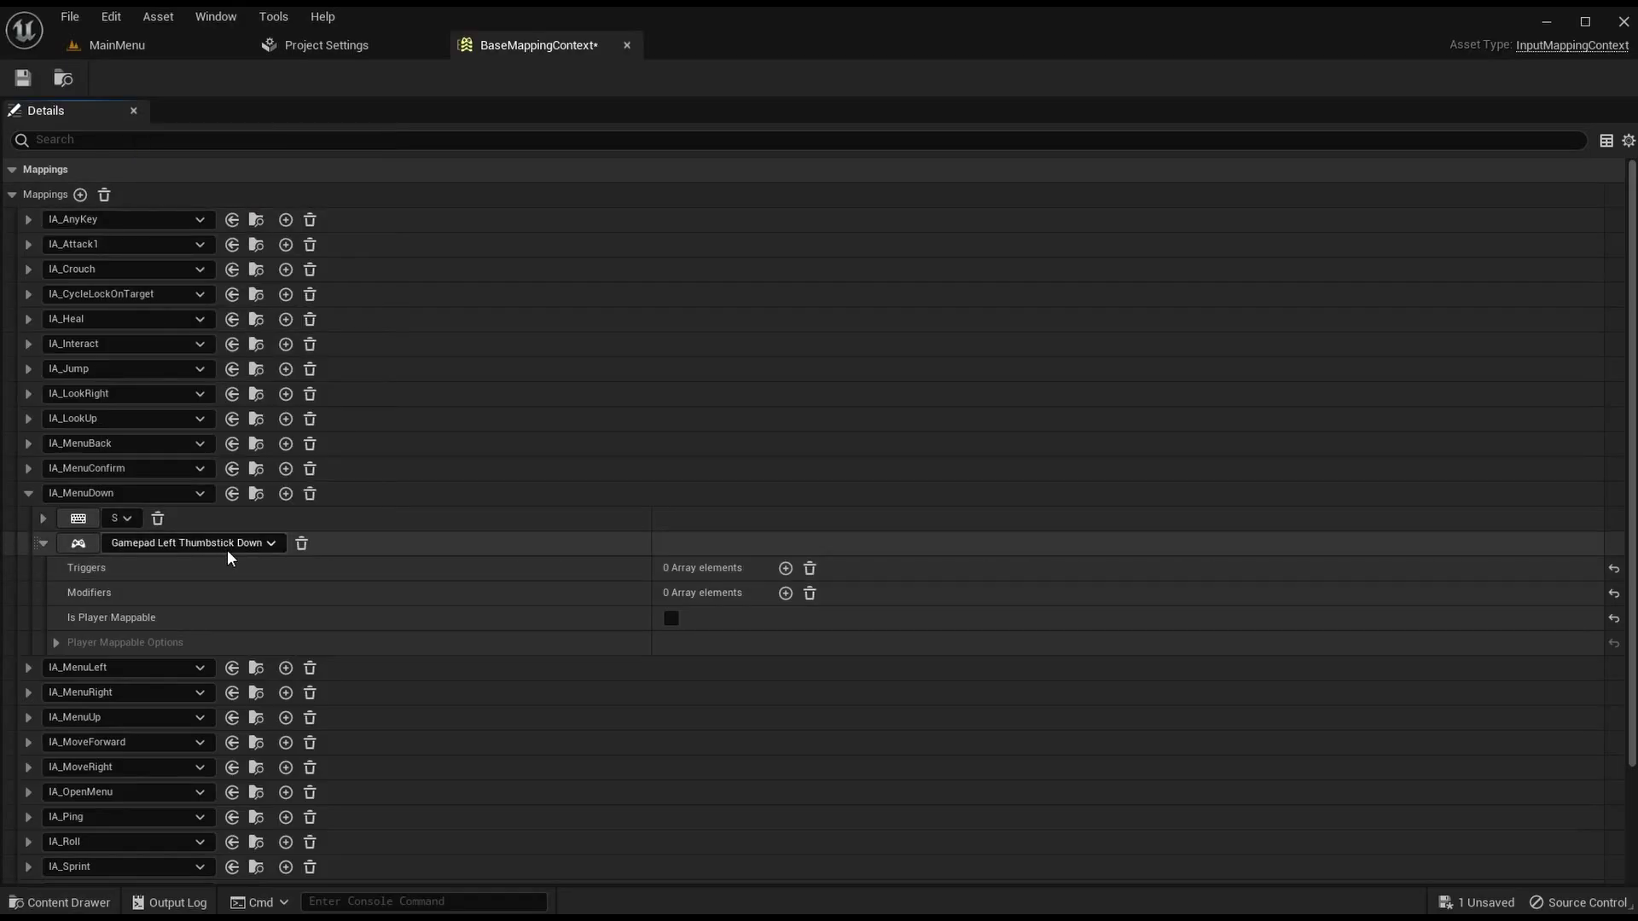
Step: Add a Gamepad D-pad Down binding to IA_MenuDown, collapse the entry and save the mapping context
{"action": "left_click", "coordinate": [286, 494]}
{"action": "left_click", "coordinate": [137, 568]}
{"action": "type", "text": "gam"}
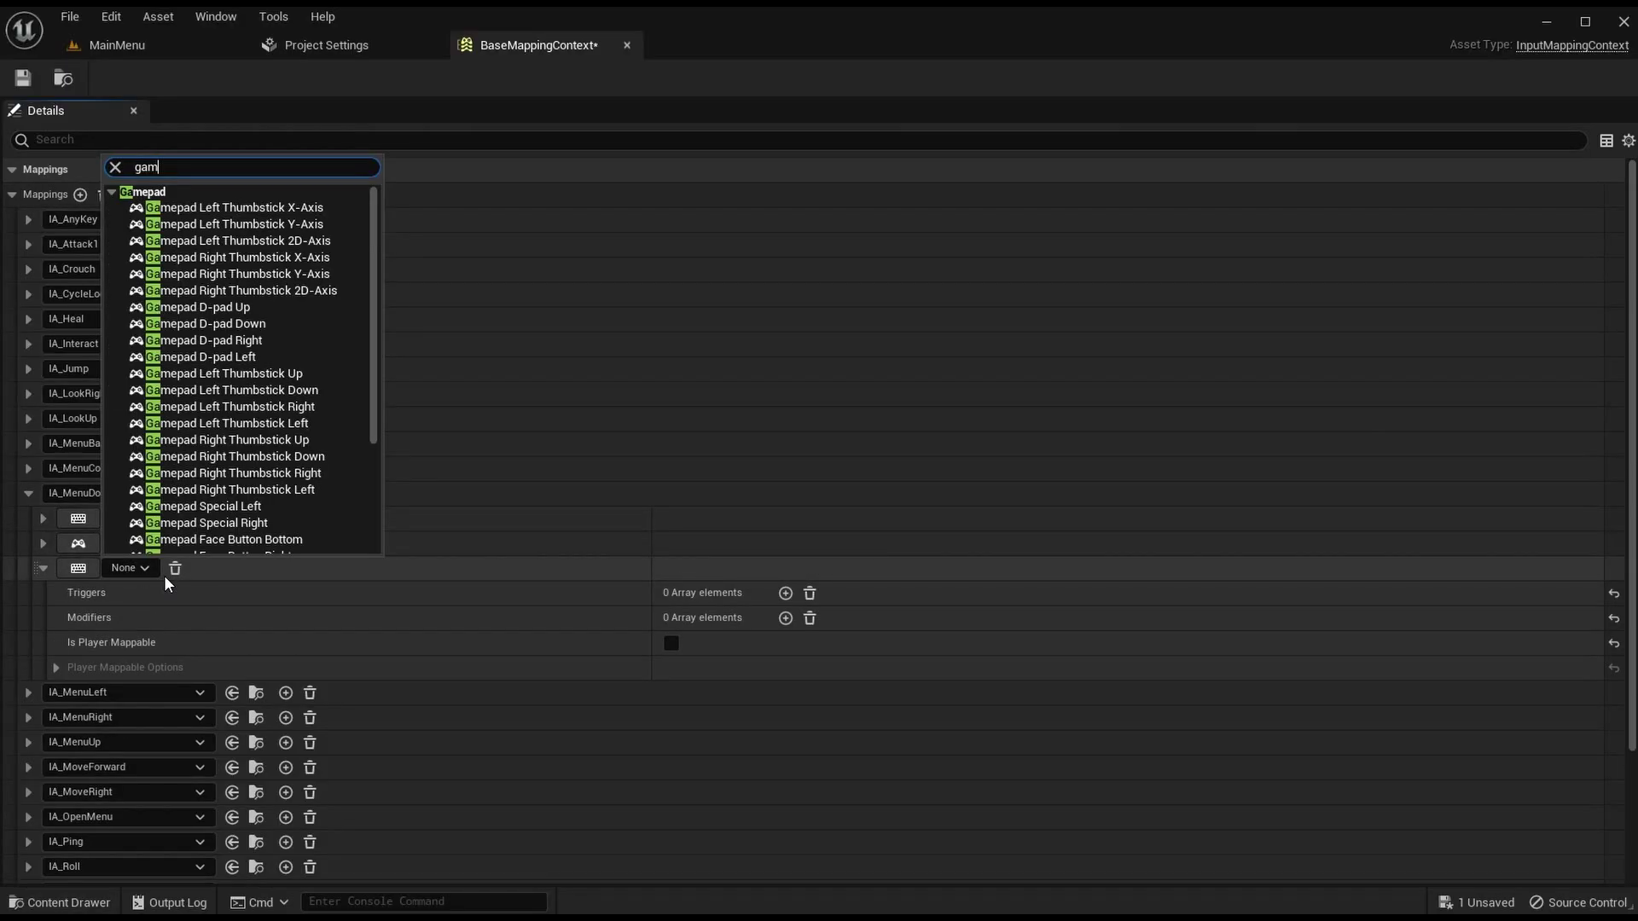
{"action": "type", "text": "epad d-pad"}
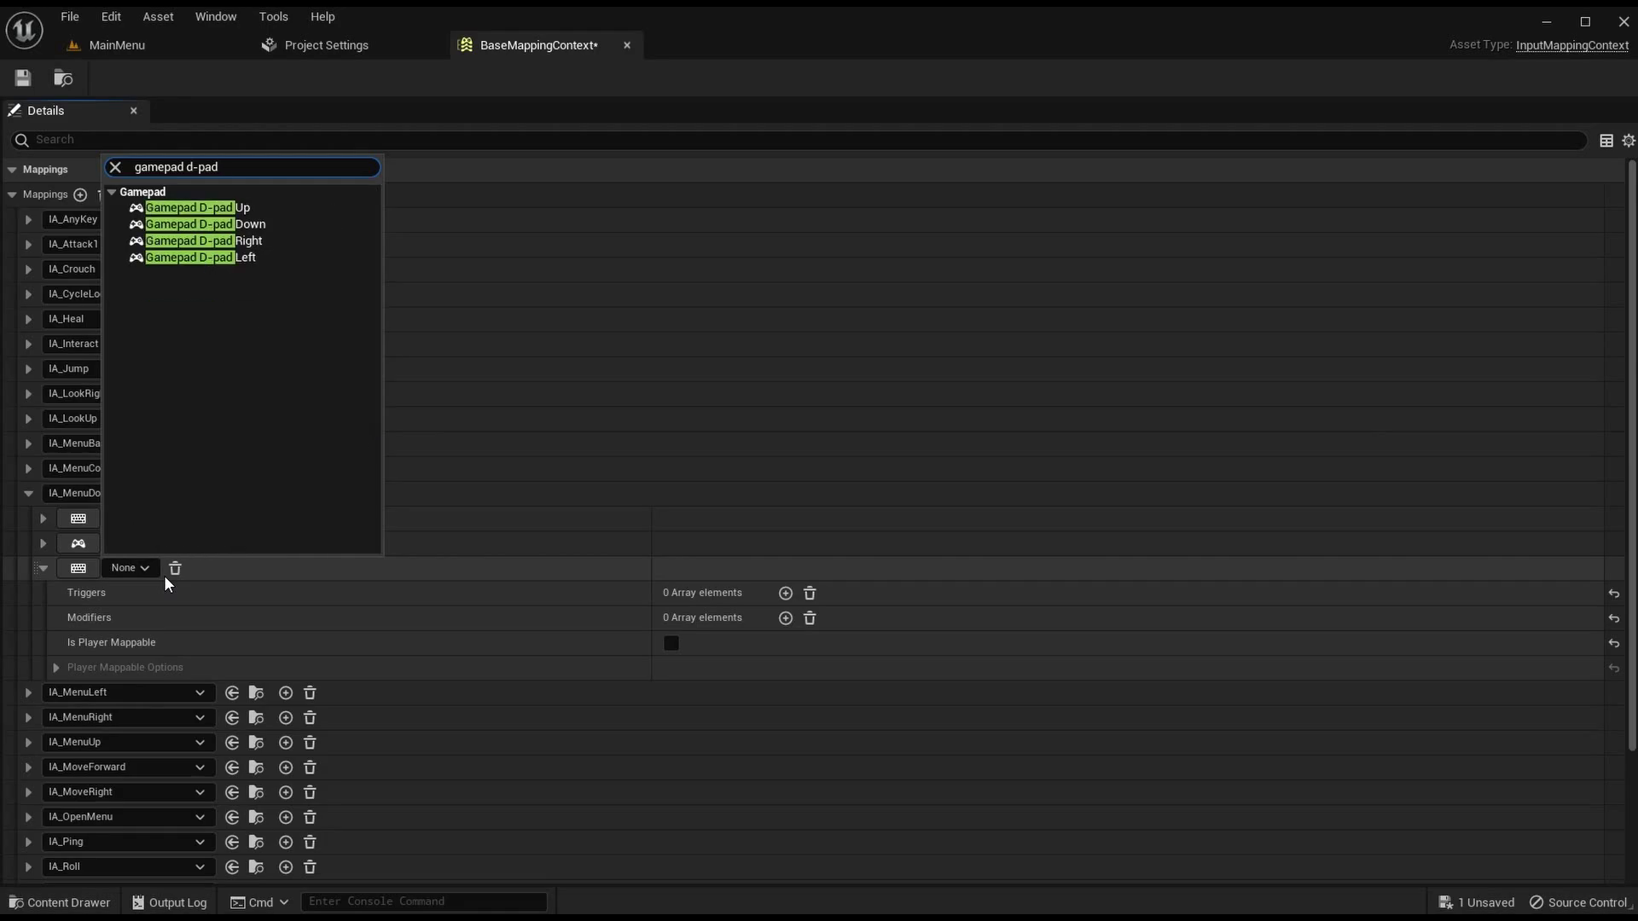
{"action": "left_click", "coordinate": [246, 224]}
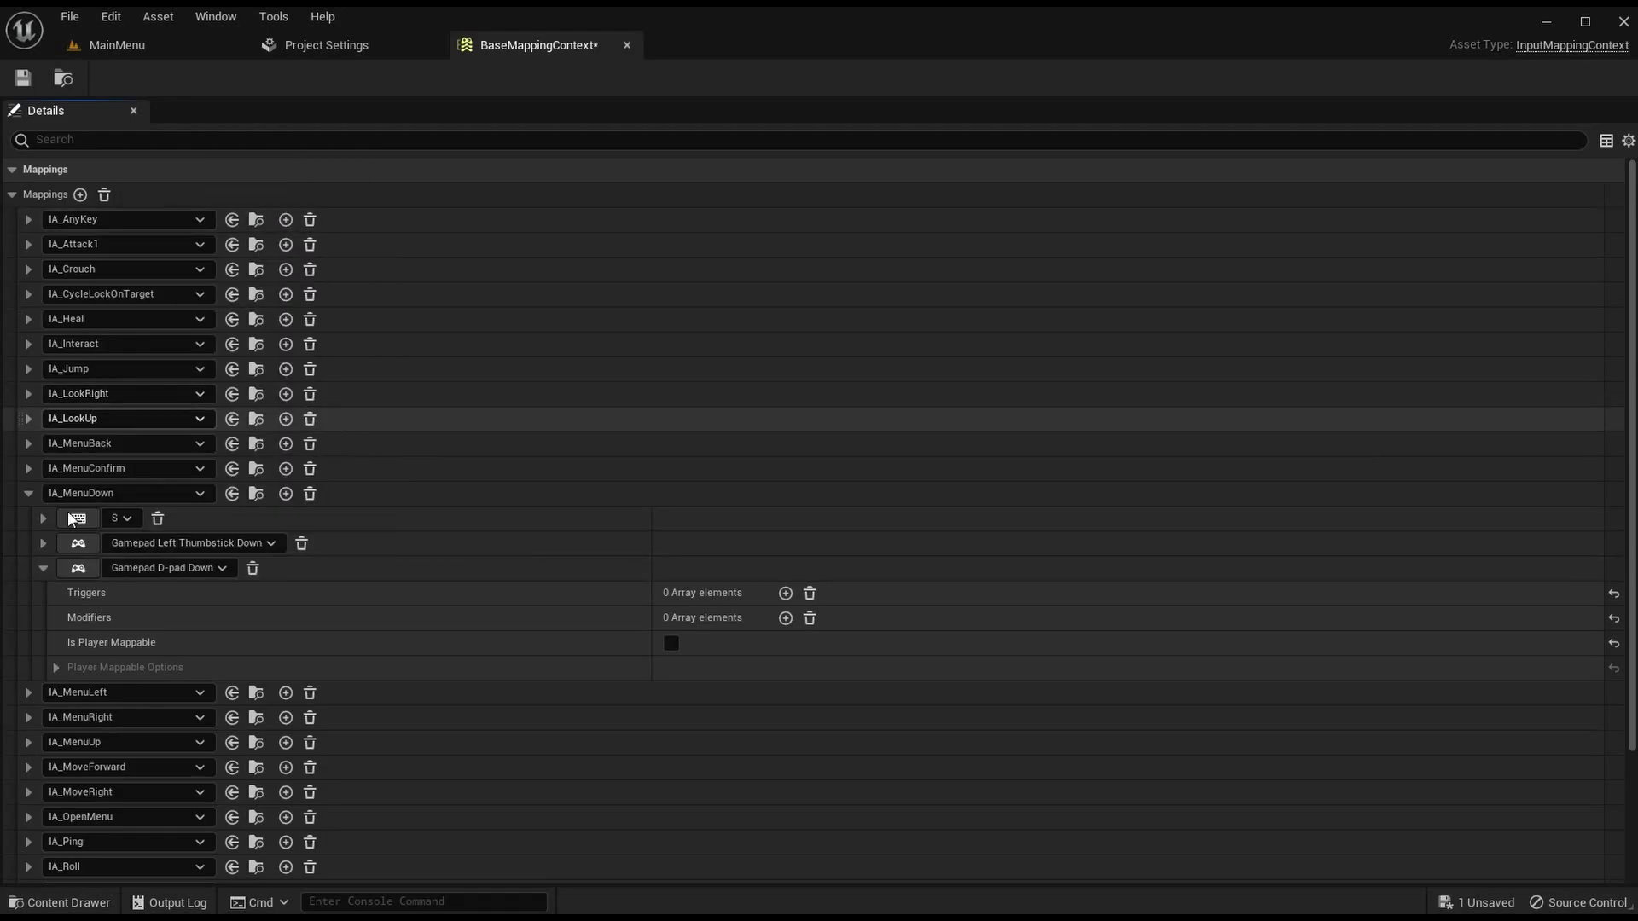
{"action": "left_click", "coordinate": [43, 568]}
{"action": "left_click", "coordinate": [28, 493]}
{"action": "left_click", "coordinate": [23, 79]}
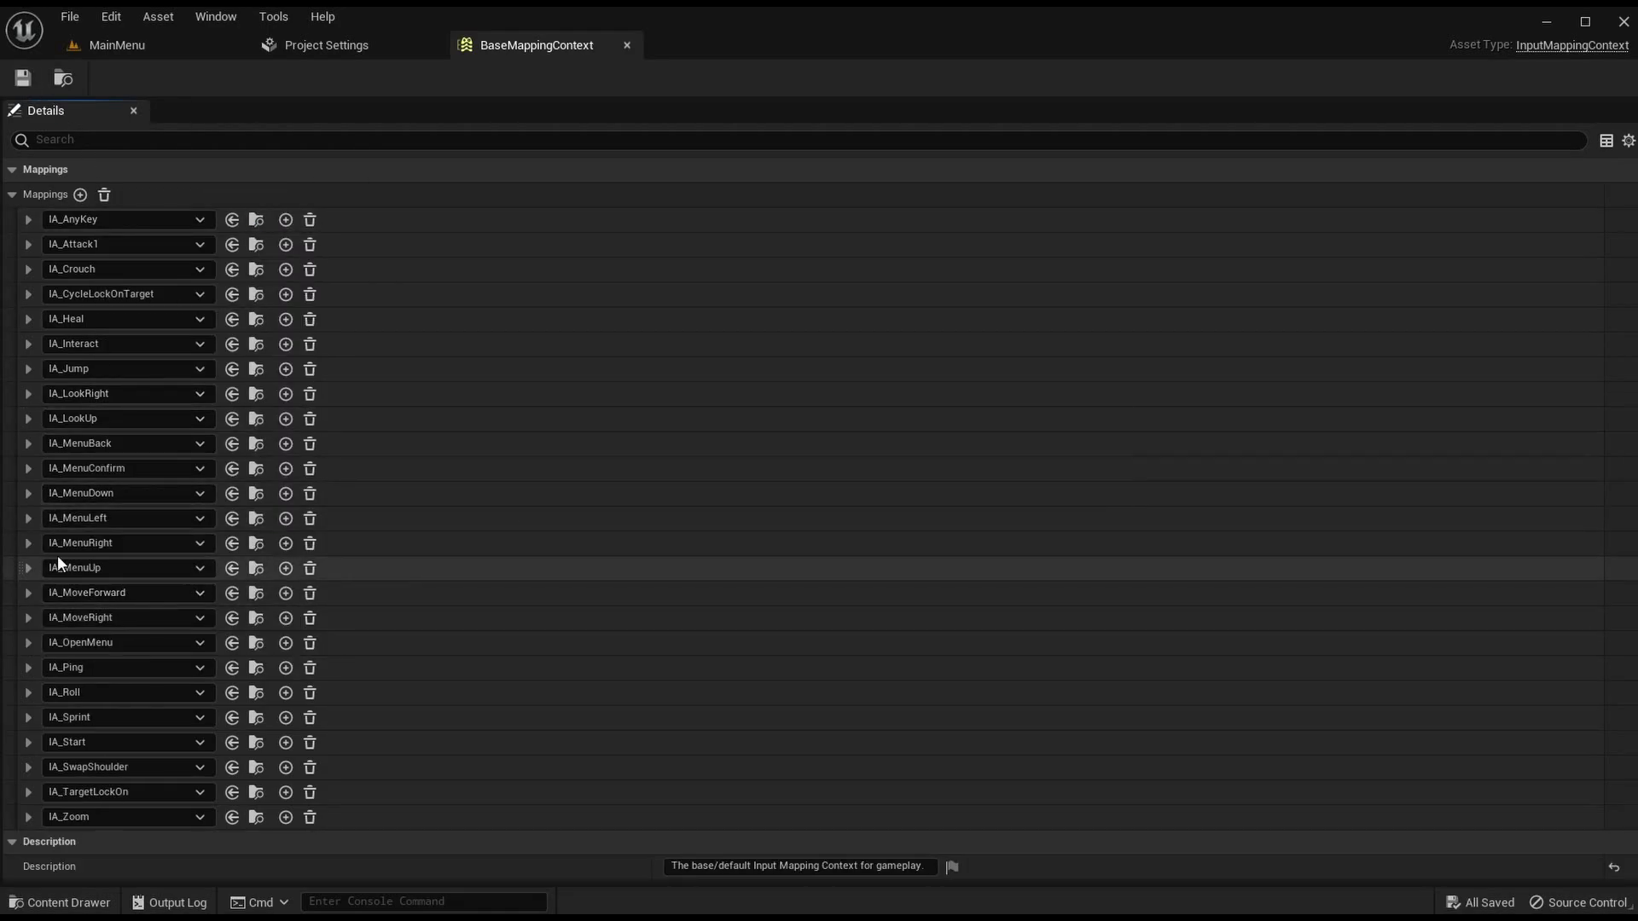
Step: Expand IA_MenuLeft, and look up the bindings of the legacy MenuLeft action mapping in the project's input settings
{"action": "left_click", "coordinate": [30, 517]}
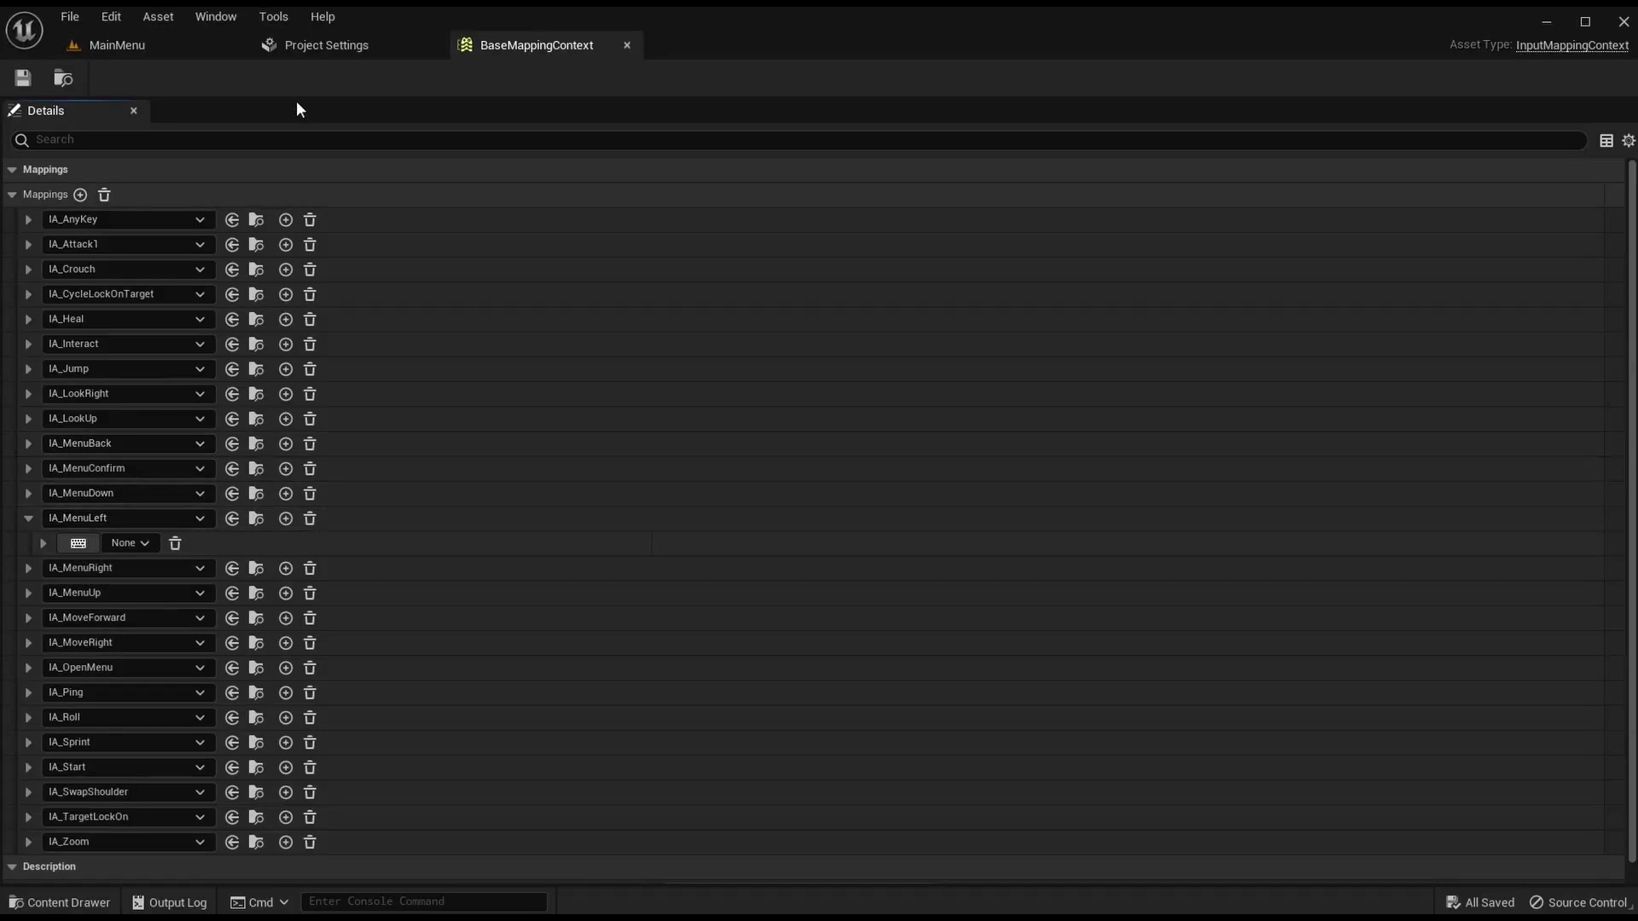
{"action": "left_click", "coordinate": [333, 47]}
{"action": "left_click", "coordinate": [336, 427]}
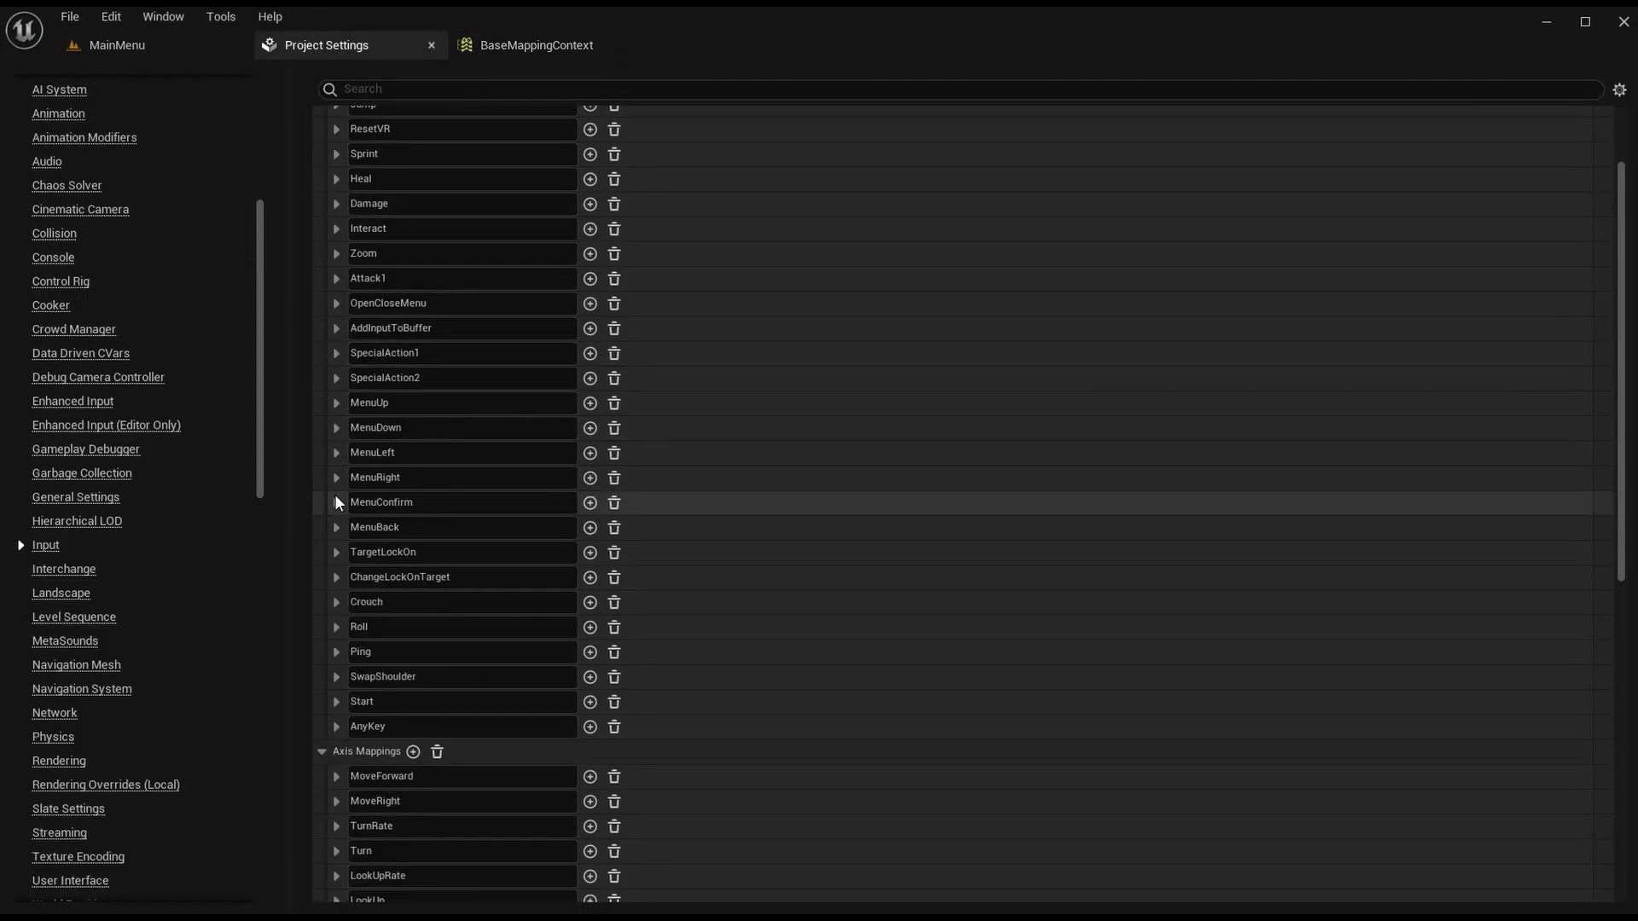
{"action": "left_click", "coordinate": [336, 453]}
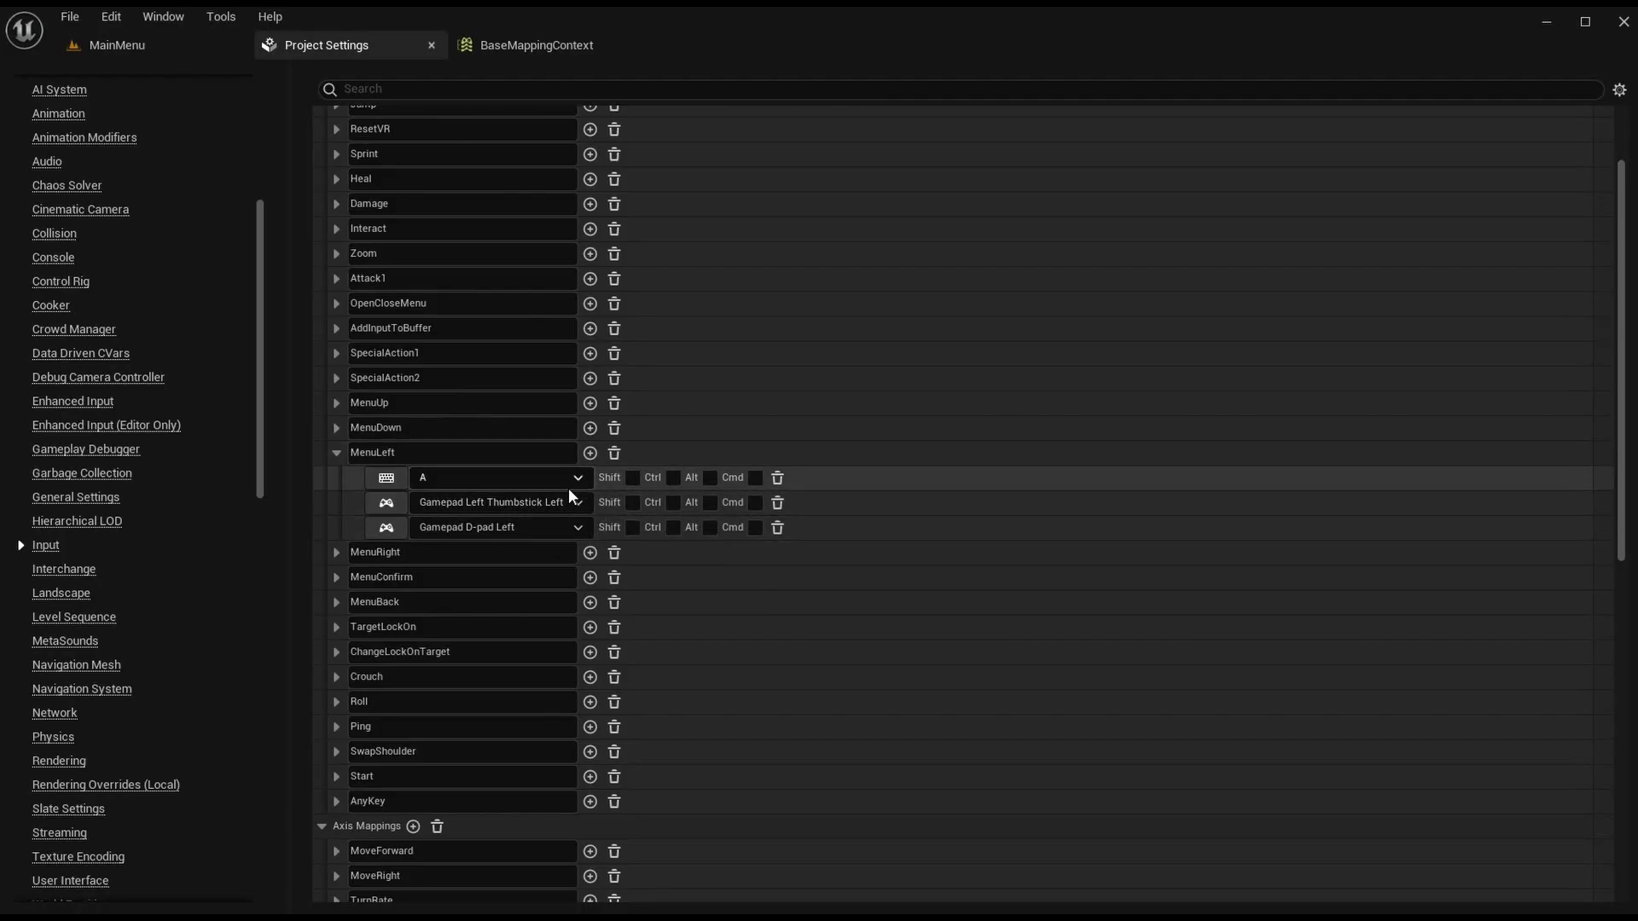
{"action": "left_click", "coordinate": [336, 453]}
Step: Bind IA_MenuLeft in BaseMappingContext to the A key and to Gamepad Left Thumbstick Left
{"action": "left_click", "coordinate": [512, 47]}
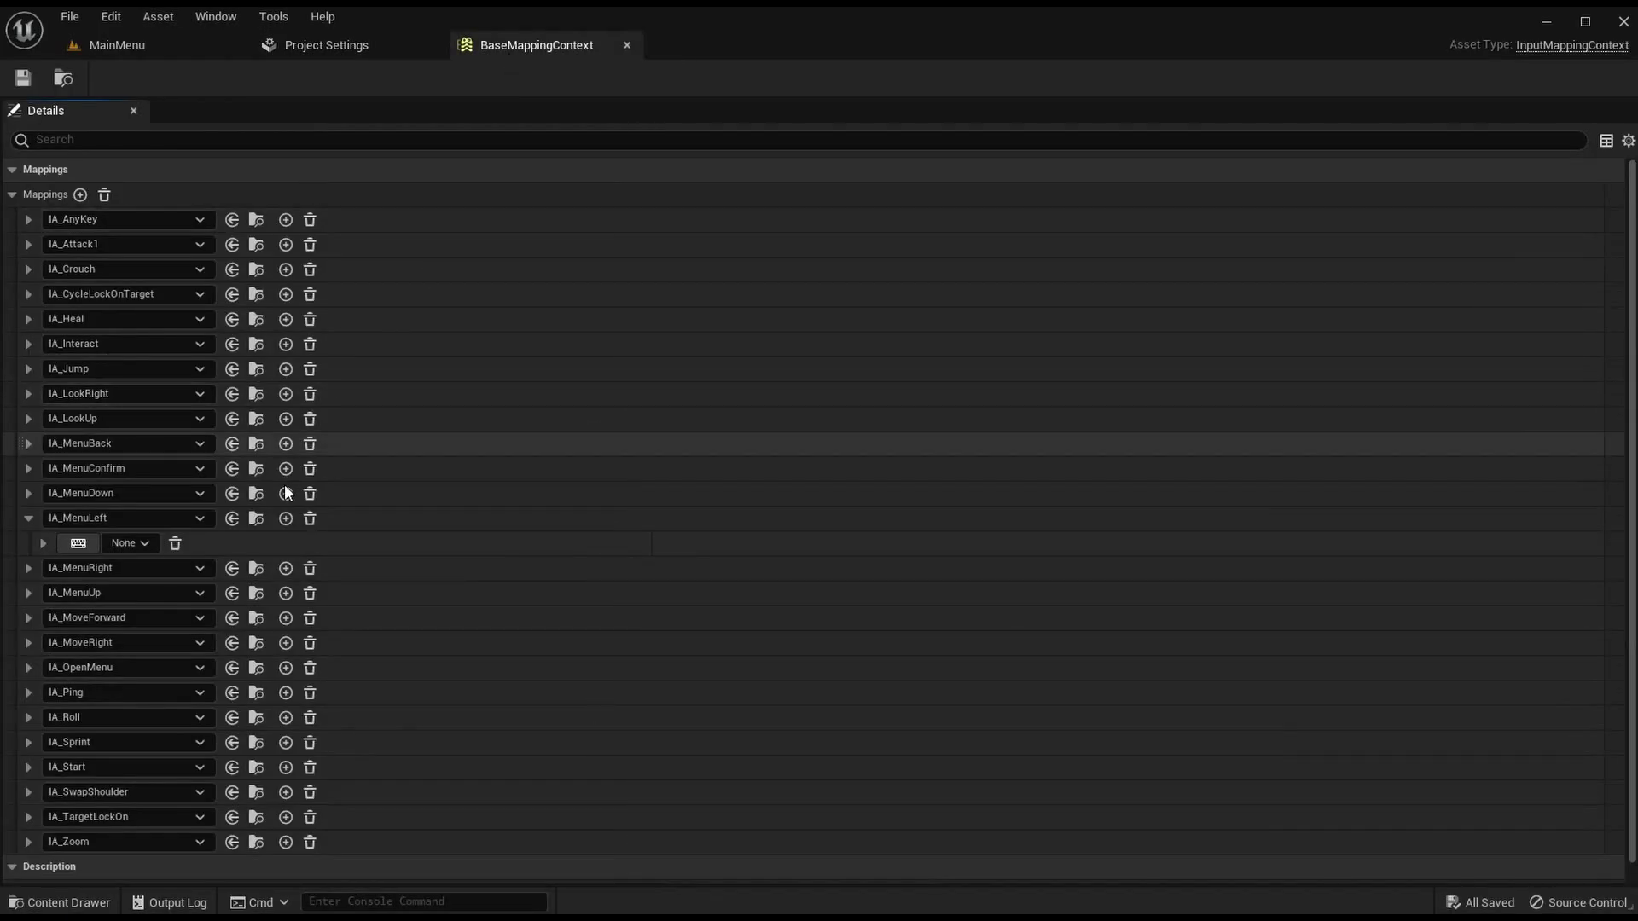
{"action": "left_click", "coordinate": [138, 540]}
{"action": "type", "text": "a"}
{"action": "scroll", "coordinate": [219, 341], "scroll_direction": "down", "scroll_amount": 5}
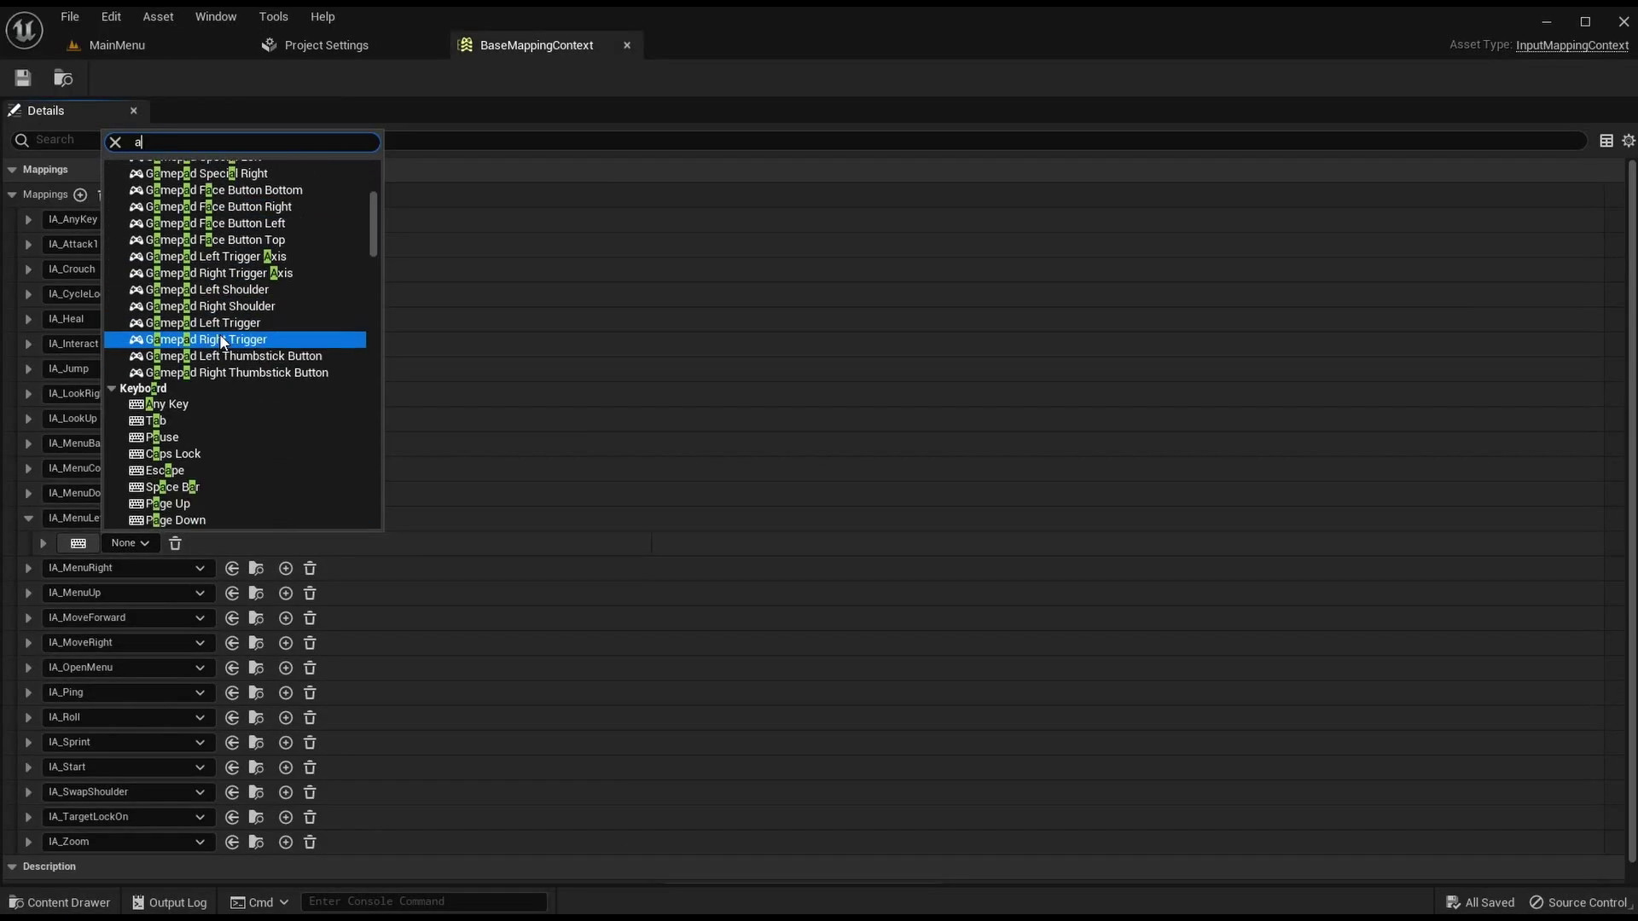
{"action": "scroll", "coordinate": [181, 416], "scroll_direction": "down", "scroll_amount": 1}
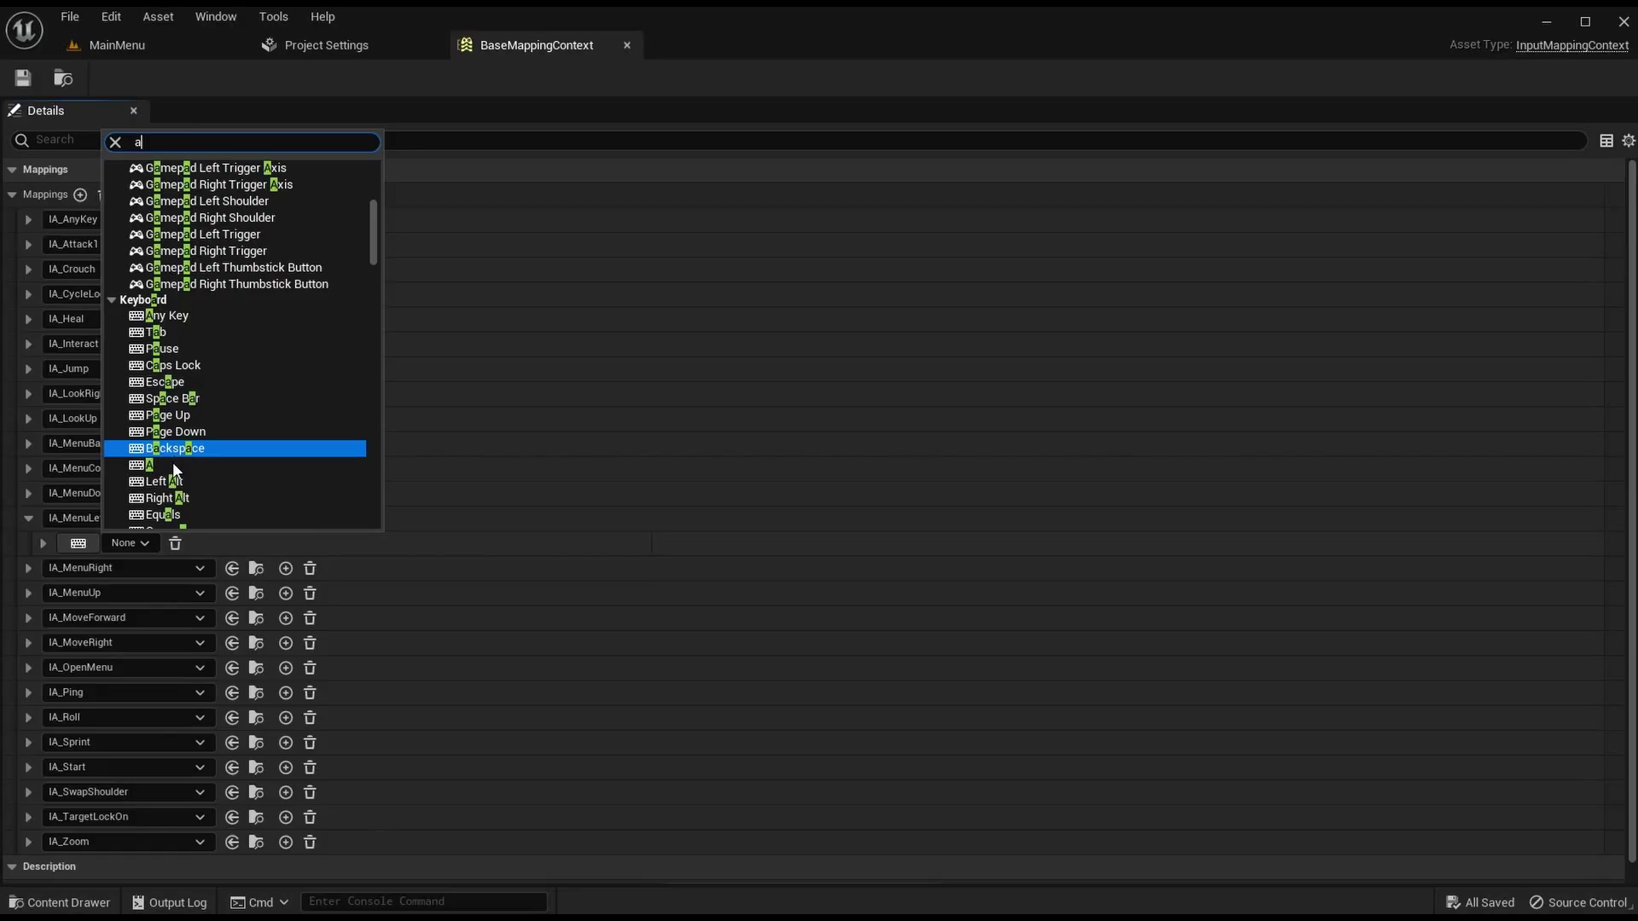
{"action": "left_click", "coordinate": [173, 462]}
{"action": "left_click", "coordinate": [285, 518]}
{"action": "left_click", "coordinate": [150, 569]}
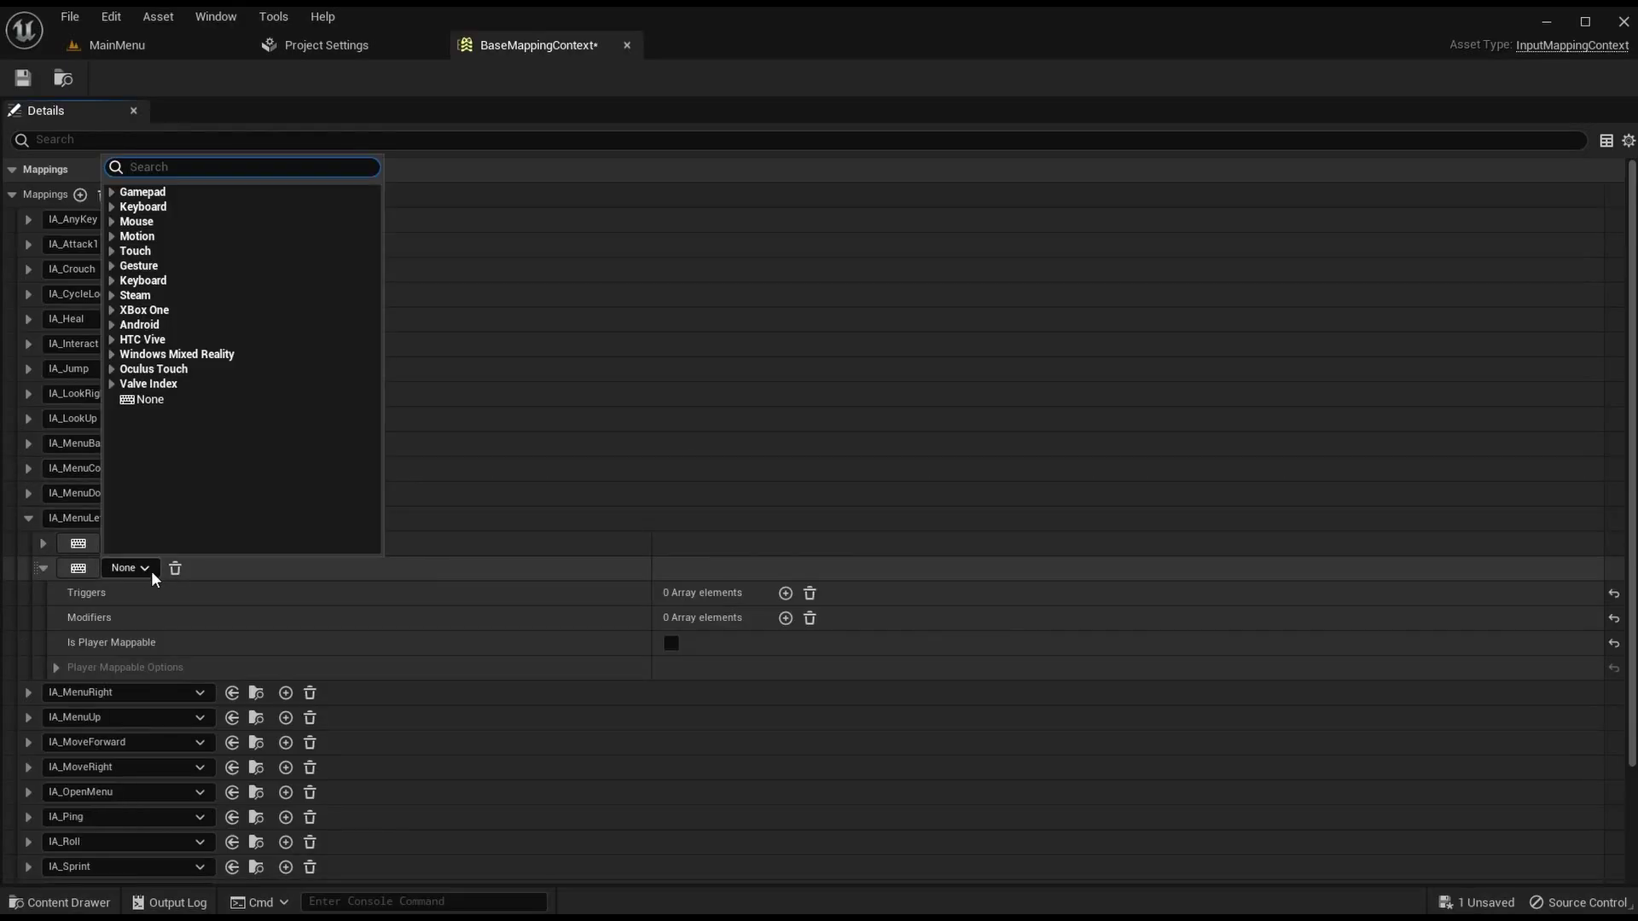
{"action": "type", "text": "gamepad left thumbstick left"}
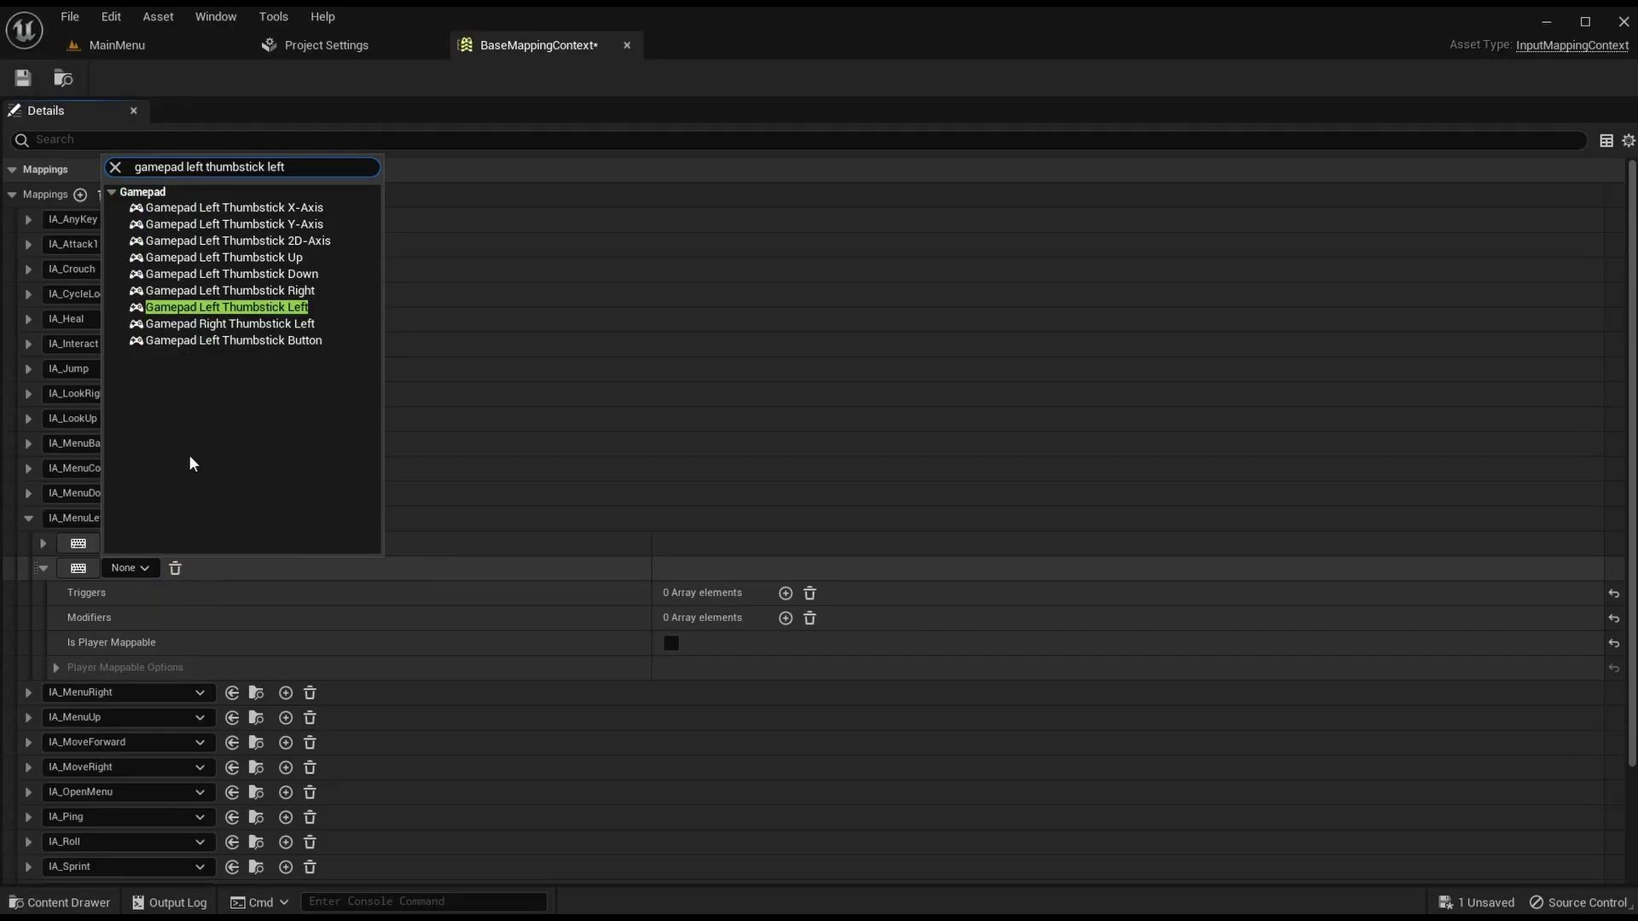
{"action": "left_click", "coordinate": [213, 309]}
Step: Add a Gamepad D-pad Left binding to IA_MenuLeft, collapse the entry and save the mapping context
{"action": "left_click", "coordinate": [285, 520]}
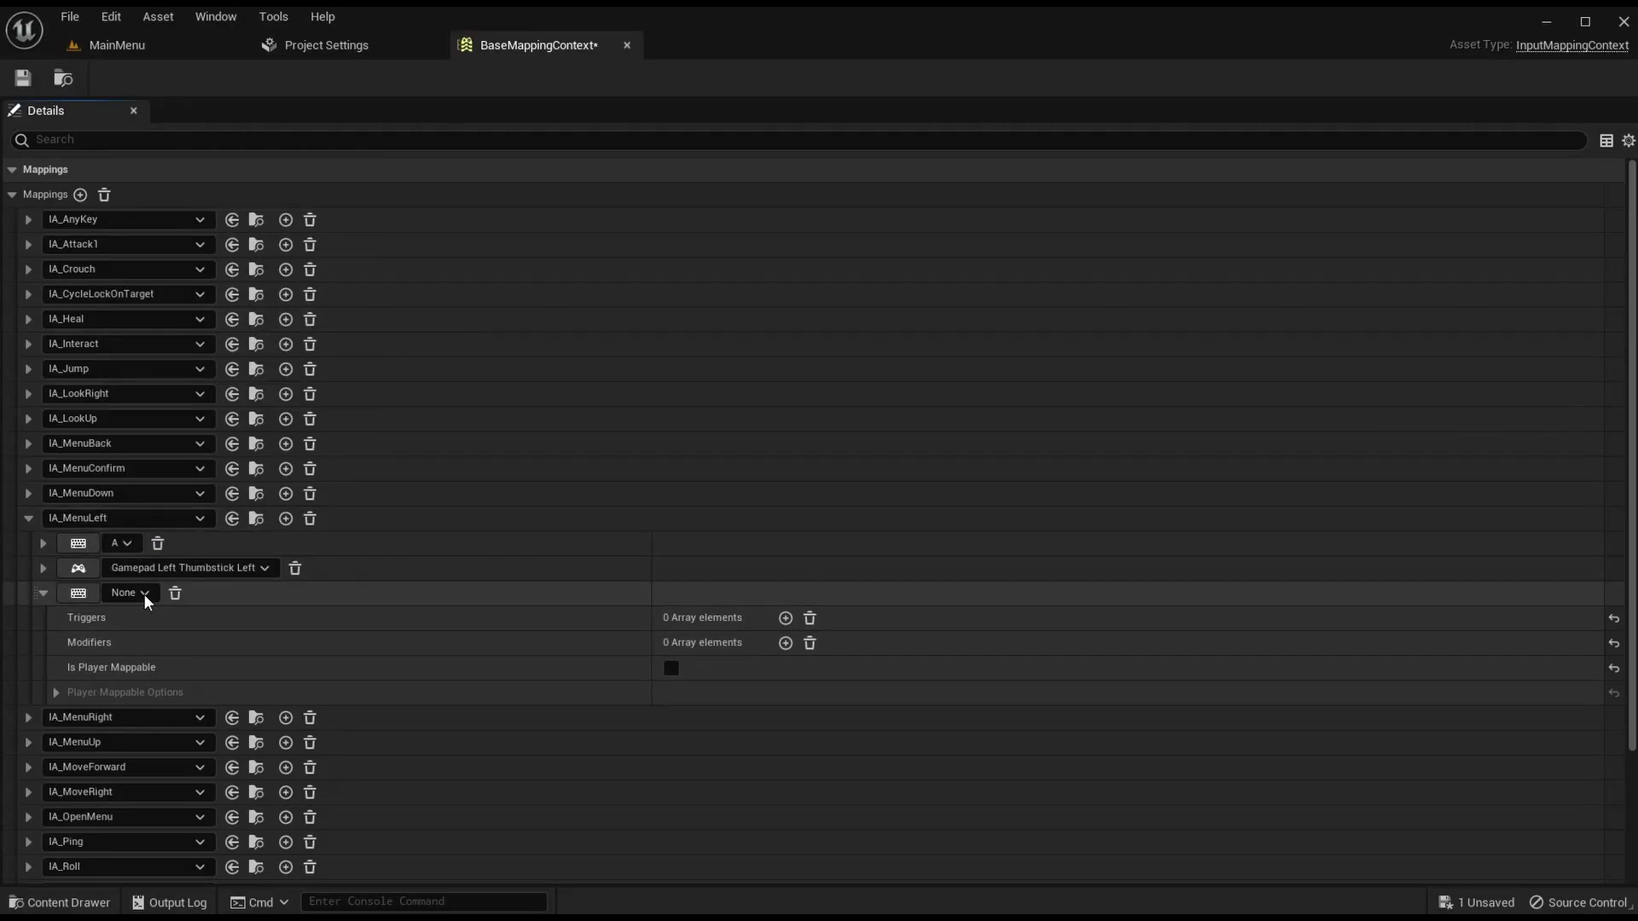
{"action": "left_click", "coordinate": [145, 595]}
{"action": "type", "text": "gamepad d-pad"}
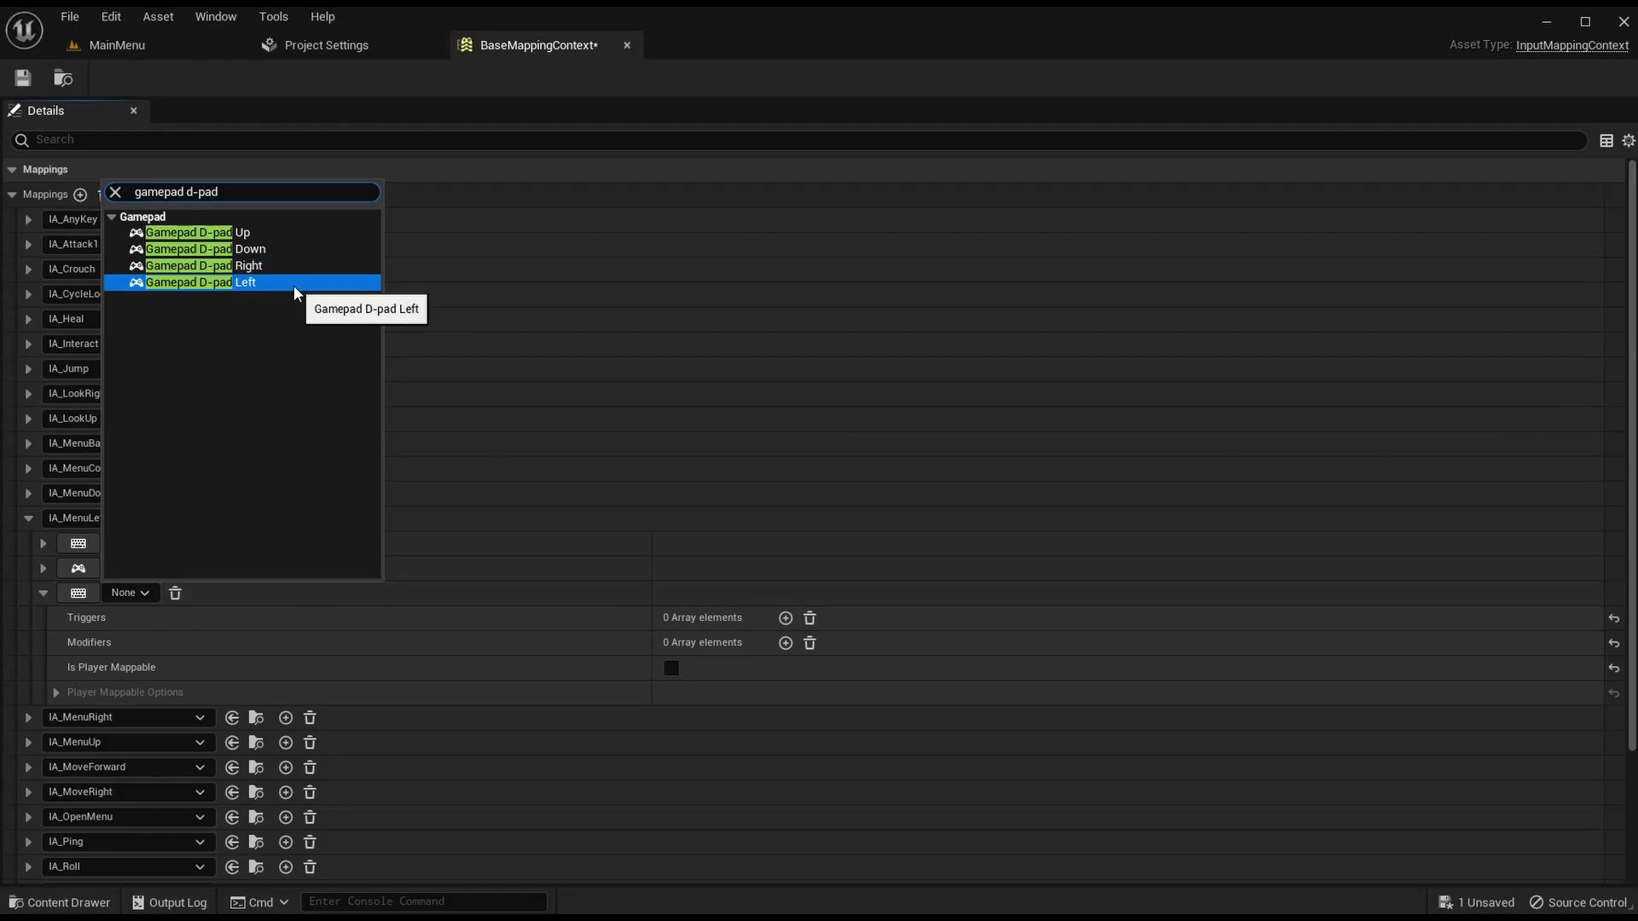
{"action": "left_click", "coordinate": [293, 282]}
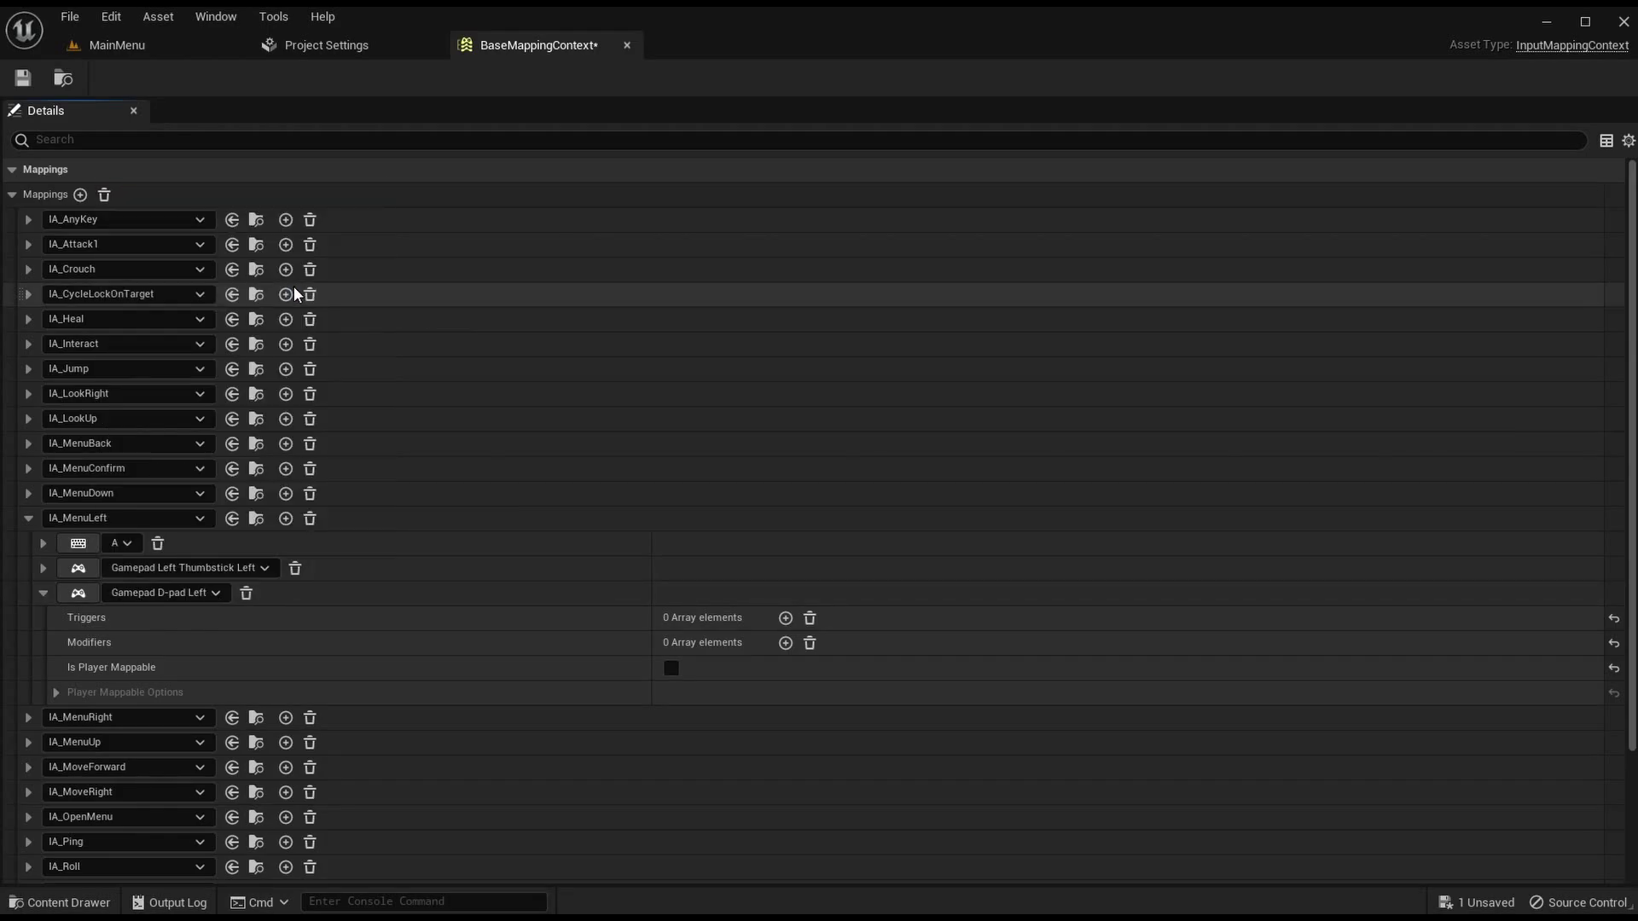
{"action": "left_click", "coordinate": [28, 518]}
{"action": "left_click", "coordinate": [22, 78]}
Step: Expand IA_MenuRight, and look up the bindings of the legacy MenuRight action mapping in the project's input settings
{"action": "left_click", "coordinate": [28, 543]}
{"action": "left_click", "coordinate": [331, 36]}
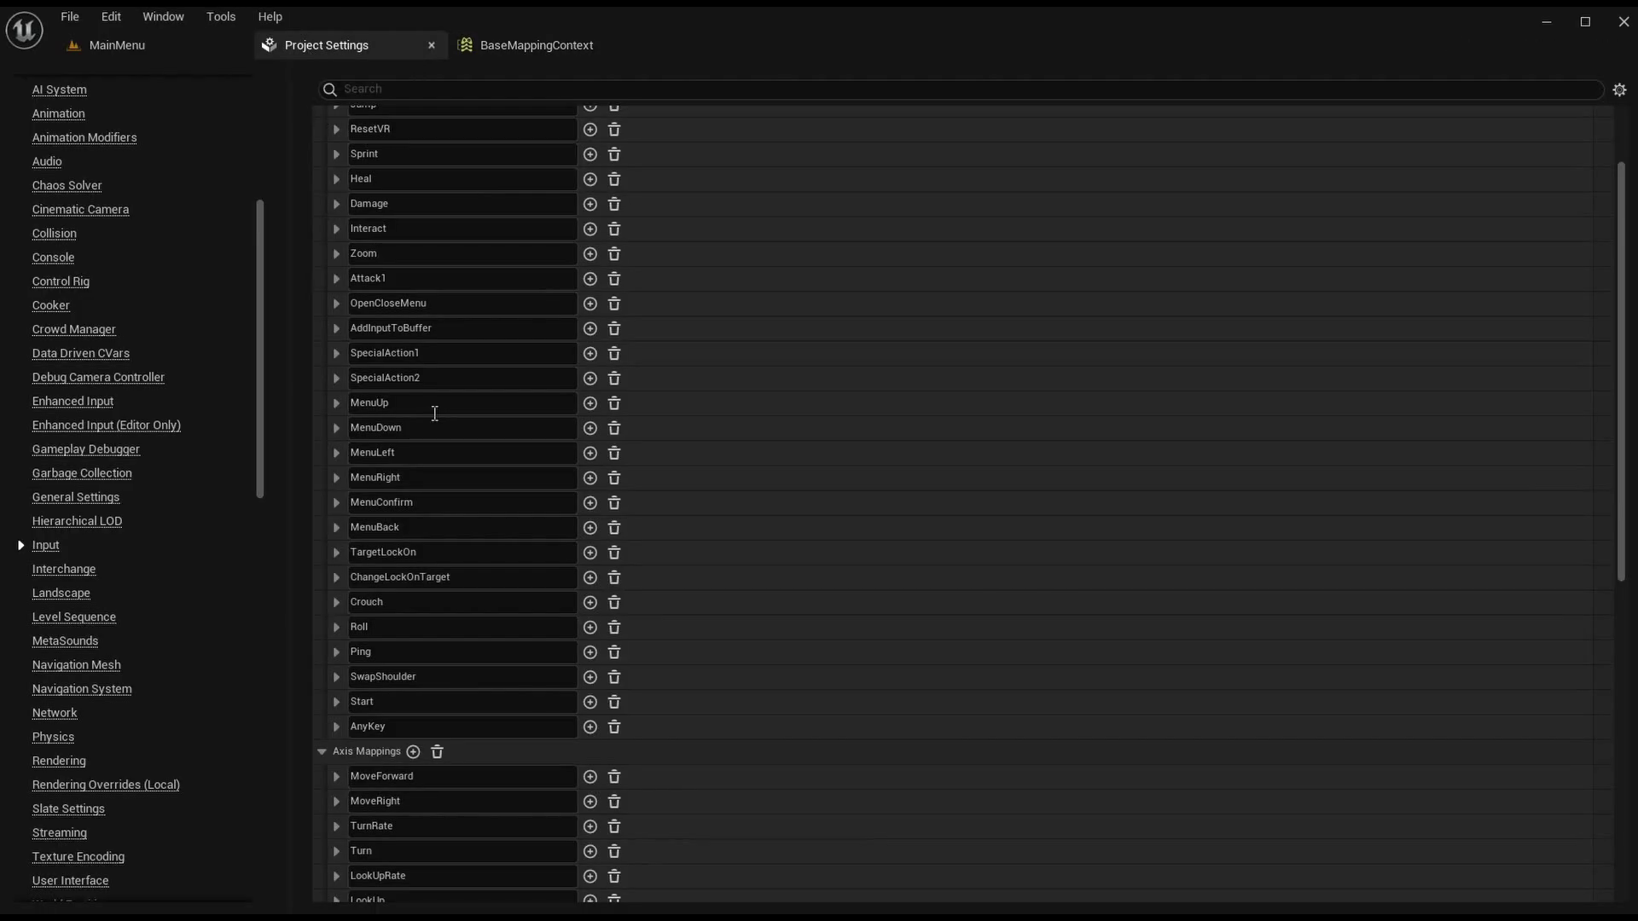
{"action": "left_click", "coordinate": [335, 478]}
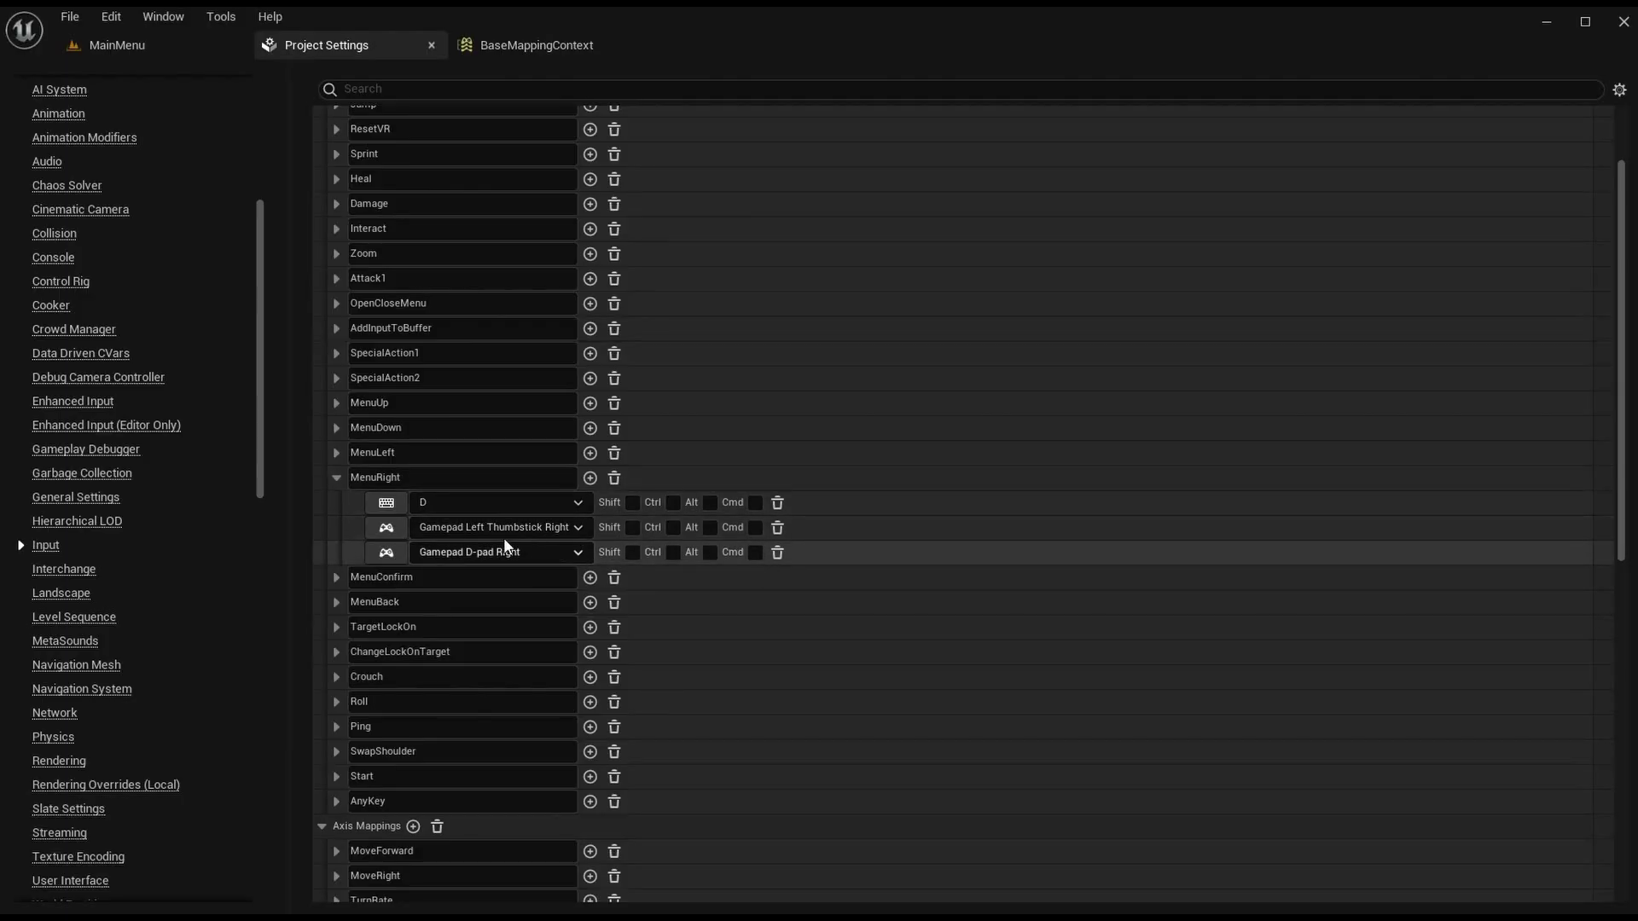
{"action": "left_click", "coordinate": [338, 476]}
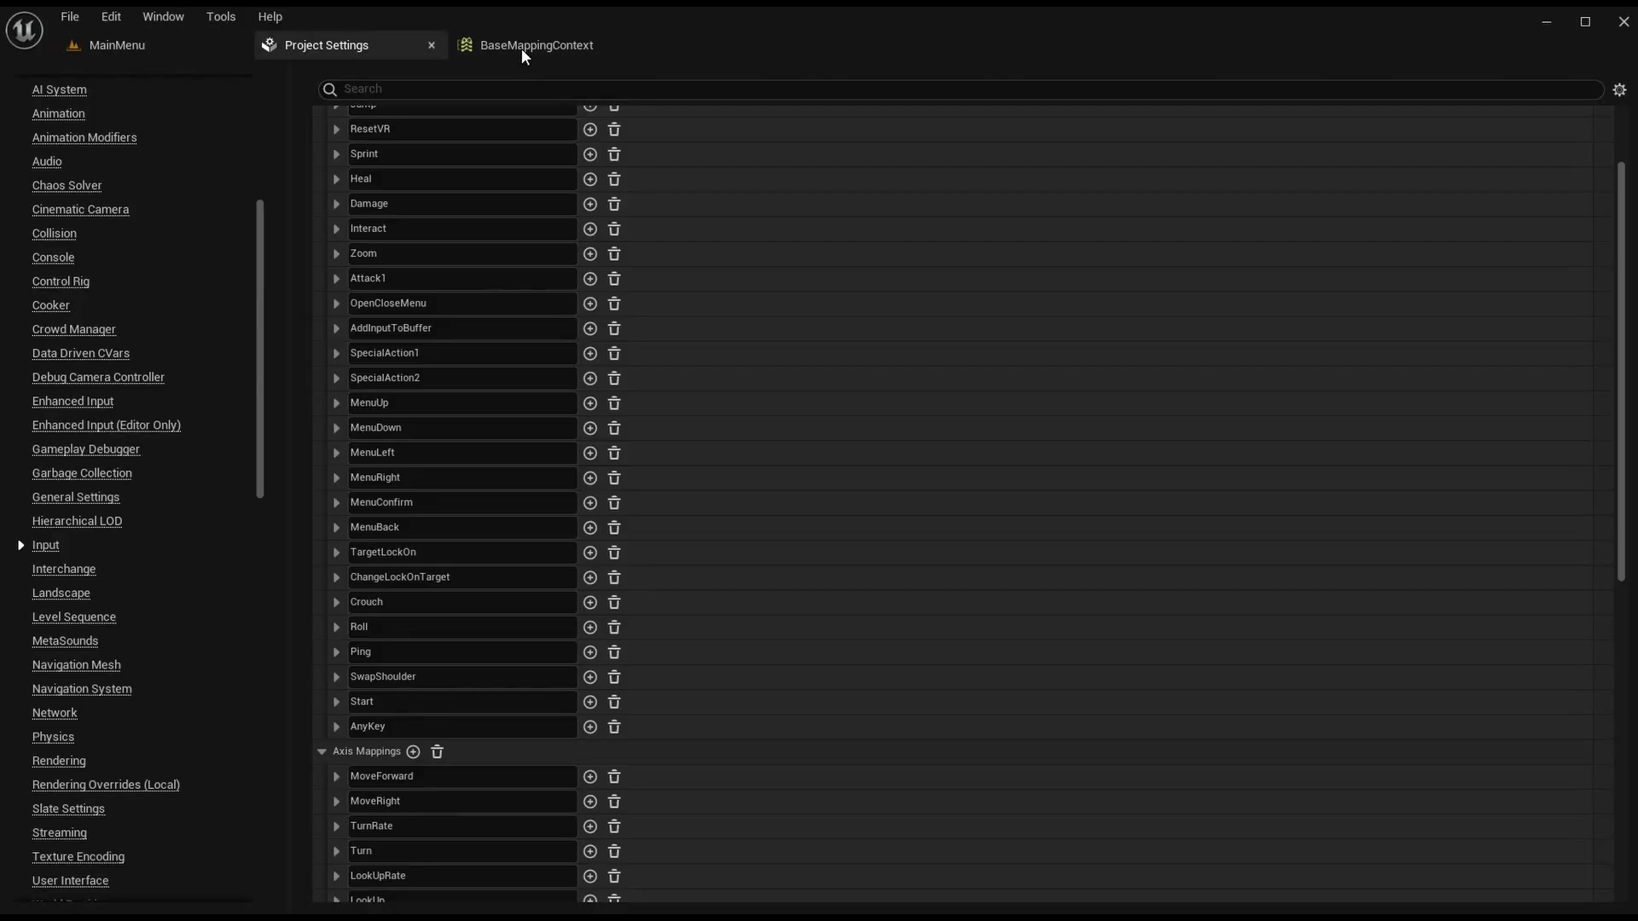
Step: Bind IA_MenuRight in BaseMappingContext to the D key and to Gamepad Left Thumbstick Right
{"action": "left_click", "coordinate": [520, 45]}
{"action": "left_click", "coordinate": [132, 569]}
{"action": "type", "text": "d"}
{"action": "scroll", "coordinate": [208, 362], "scroll_direction": "down", "scroll_amount": 10}
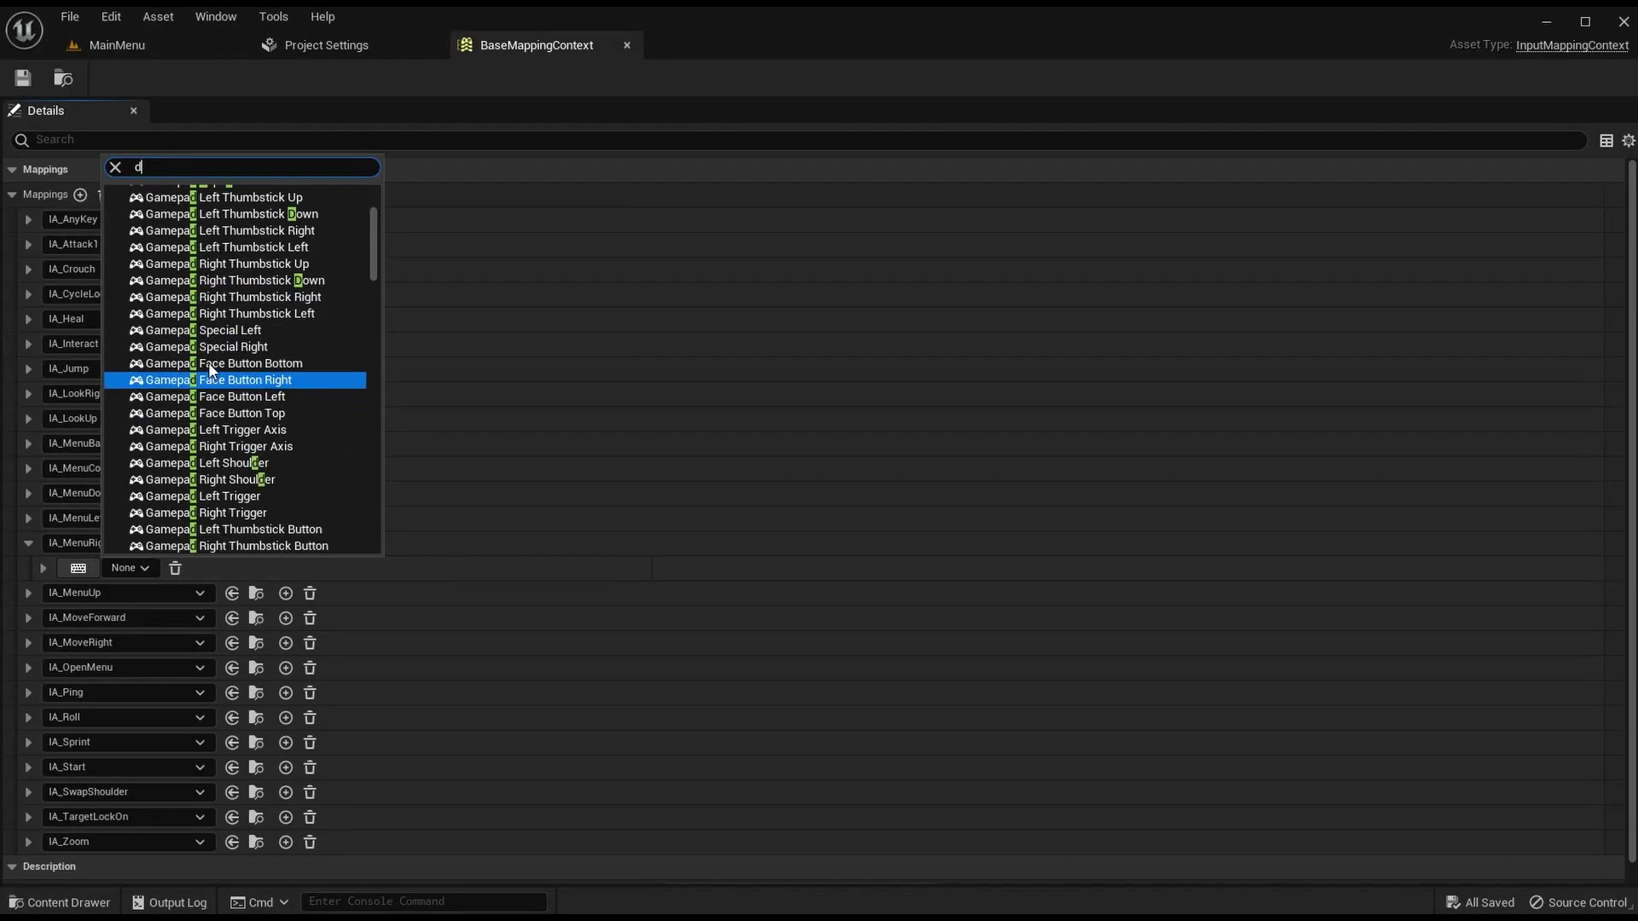
{"action": "left_click", "coordinate": [172, 373]}
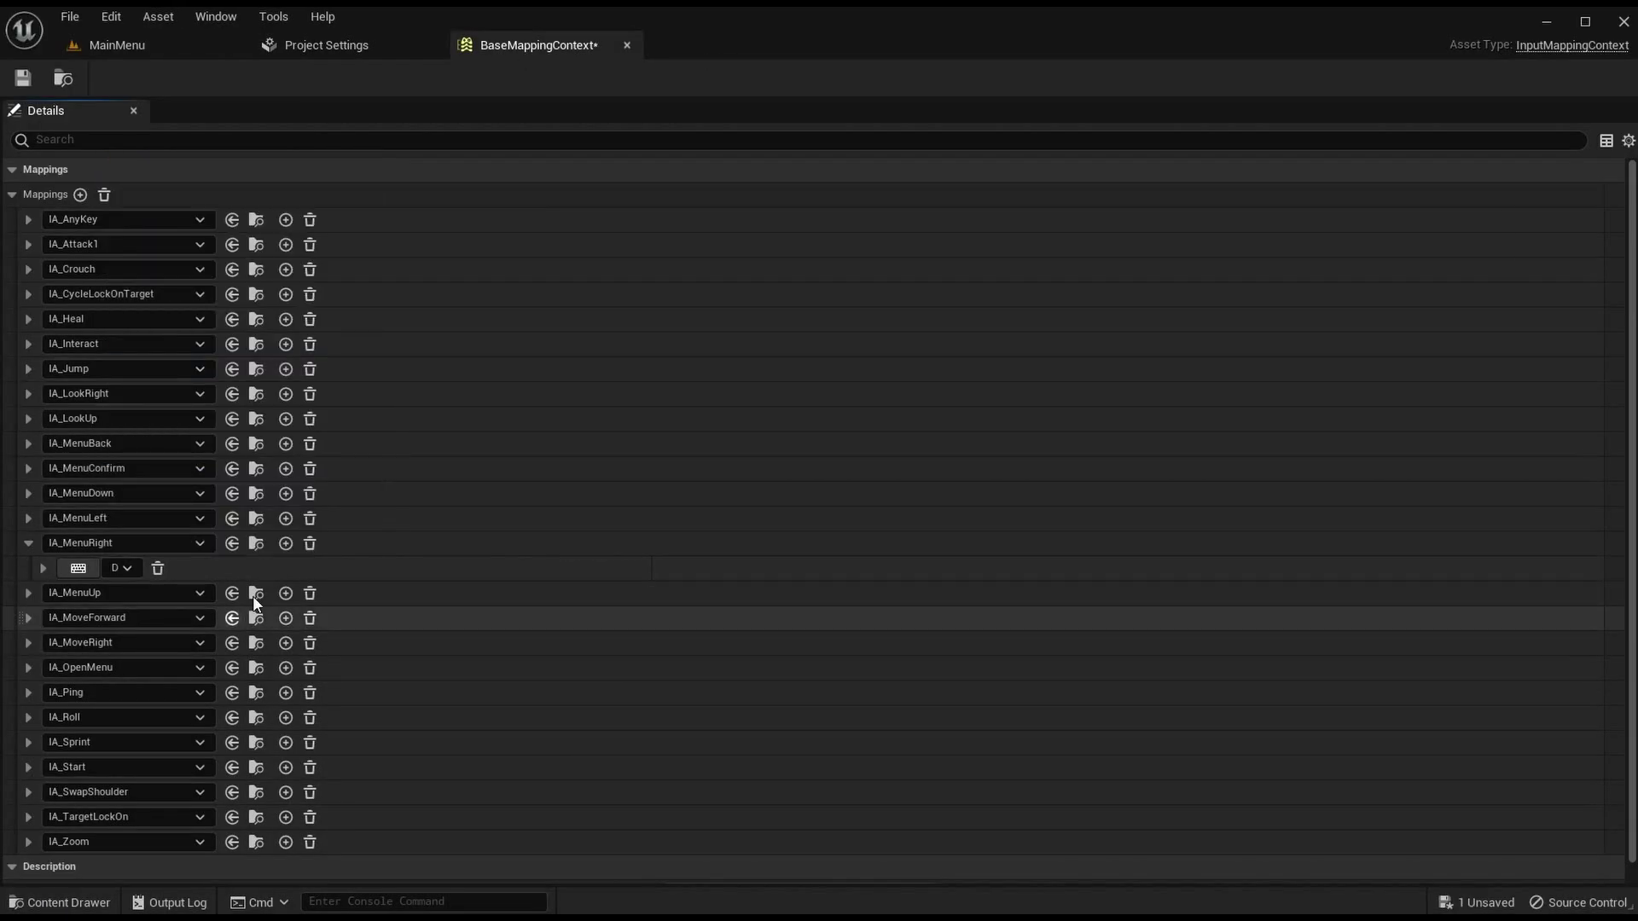
{"action": "left_click", "coordinate": [284, 545]}
{"action": "left_click", "coordinate": [142, 594]}
{"action": "type", "text": "gamepad "}
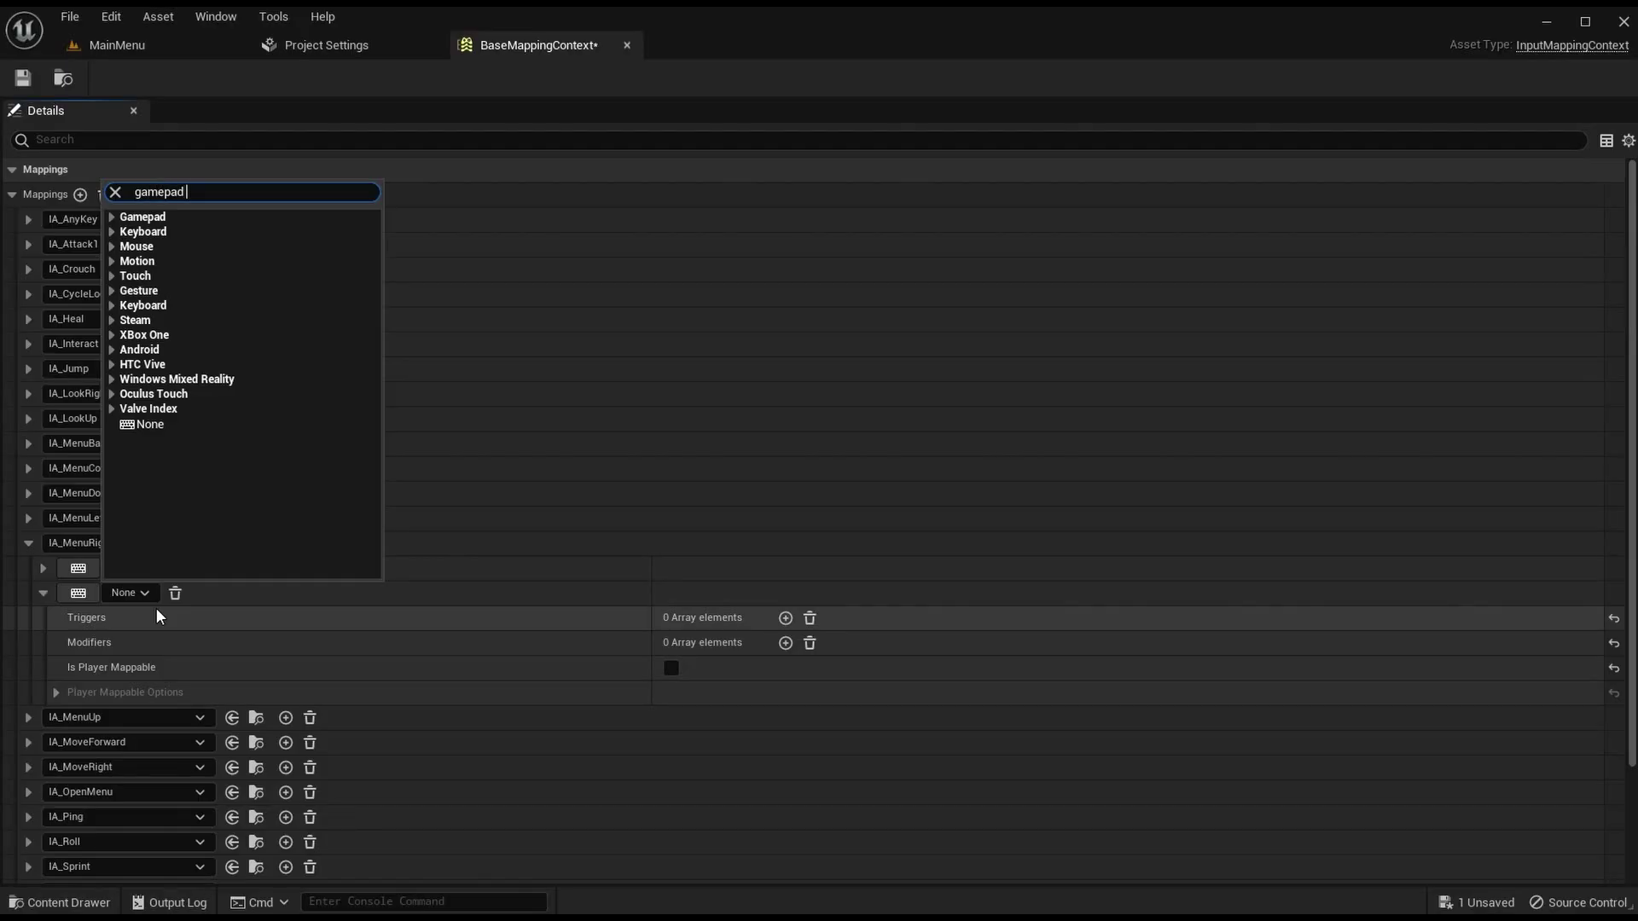
{"action": "type", "text": "left thumbstick right"}
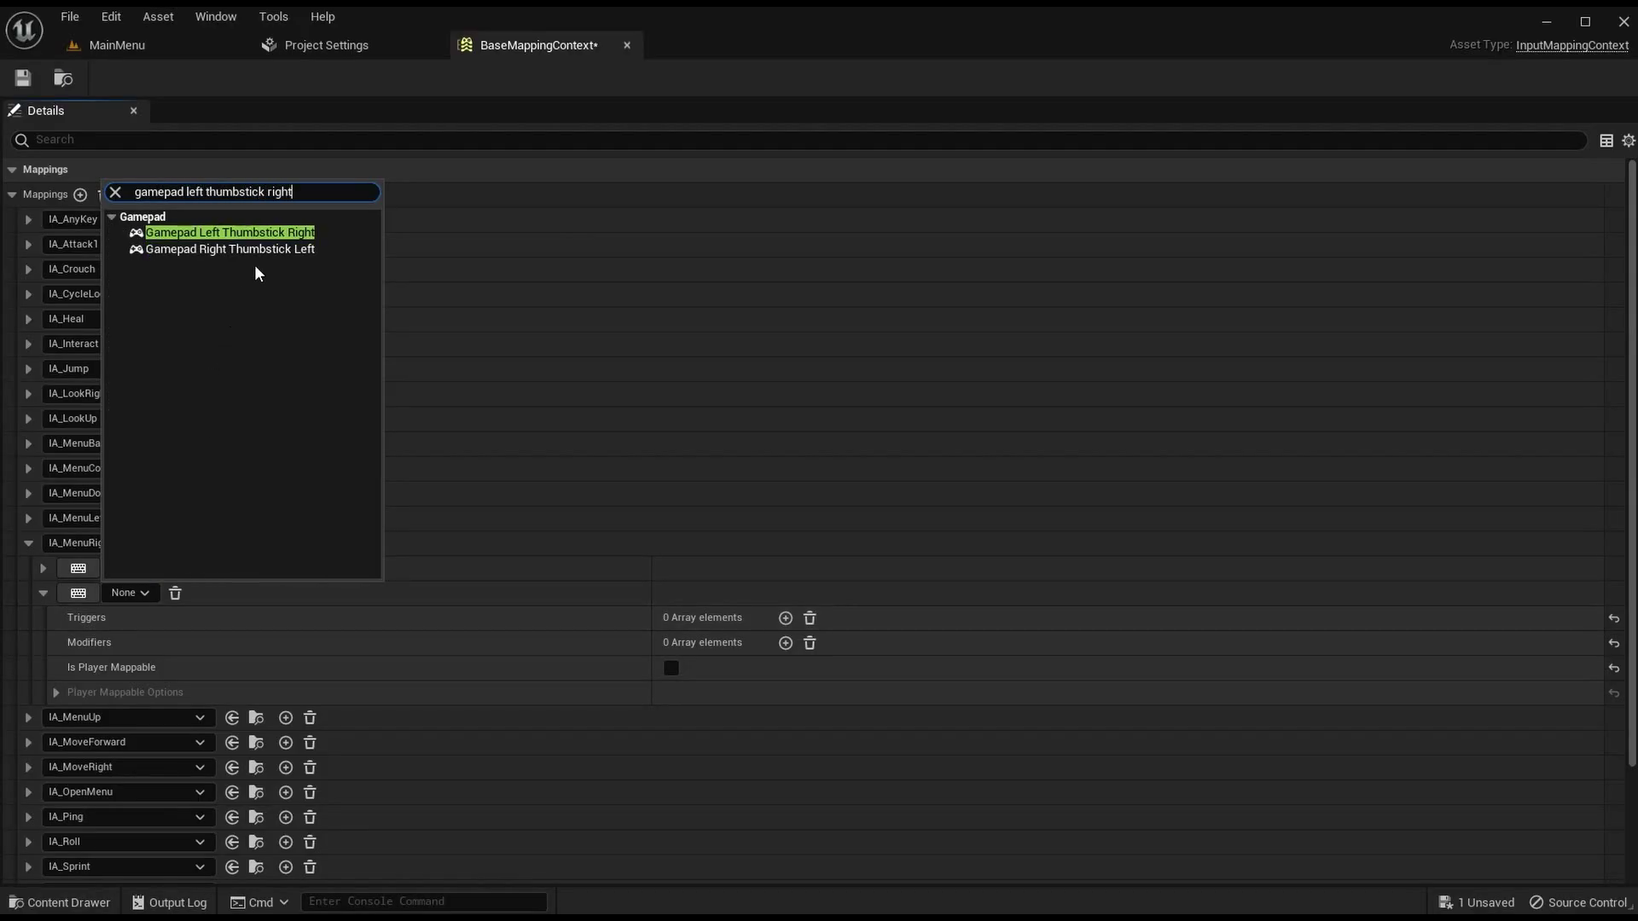
{"action": "key", "text": "Return"}
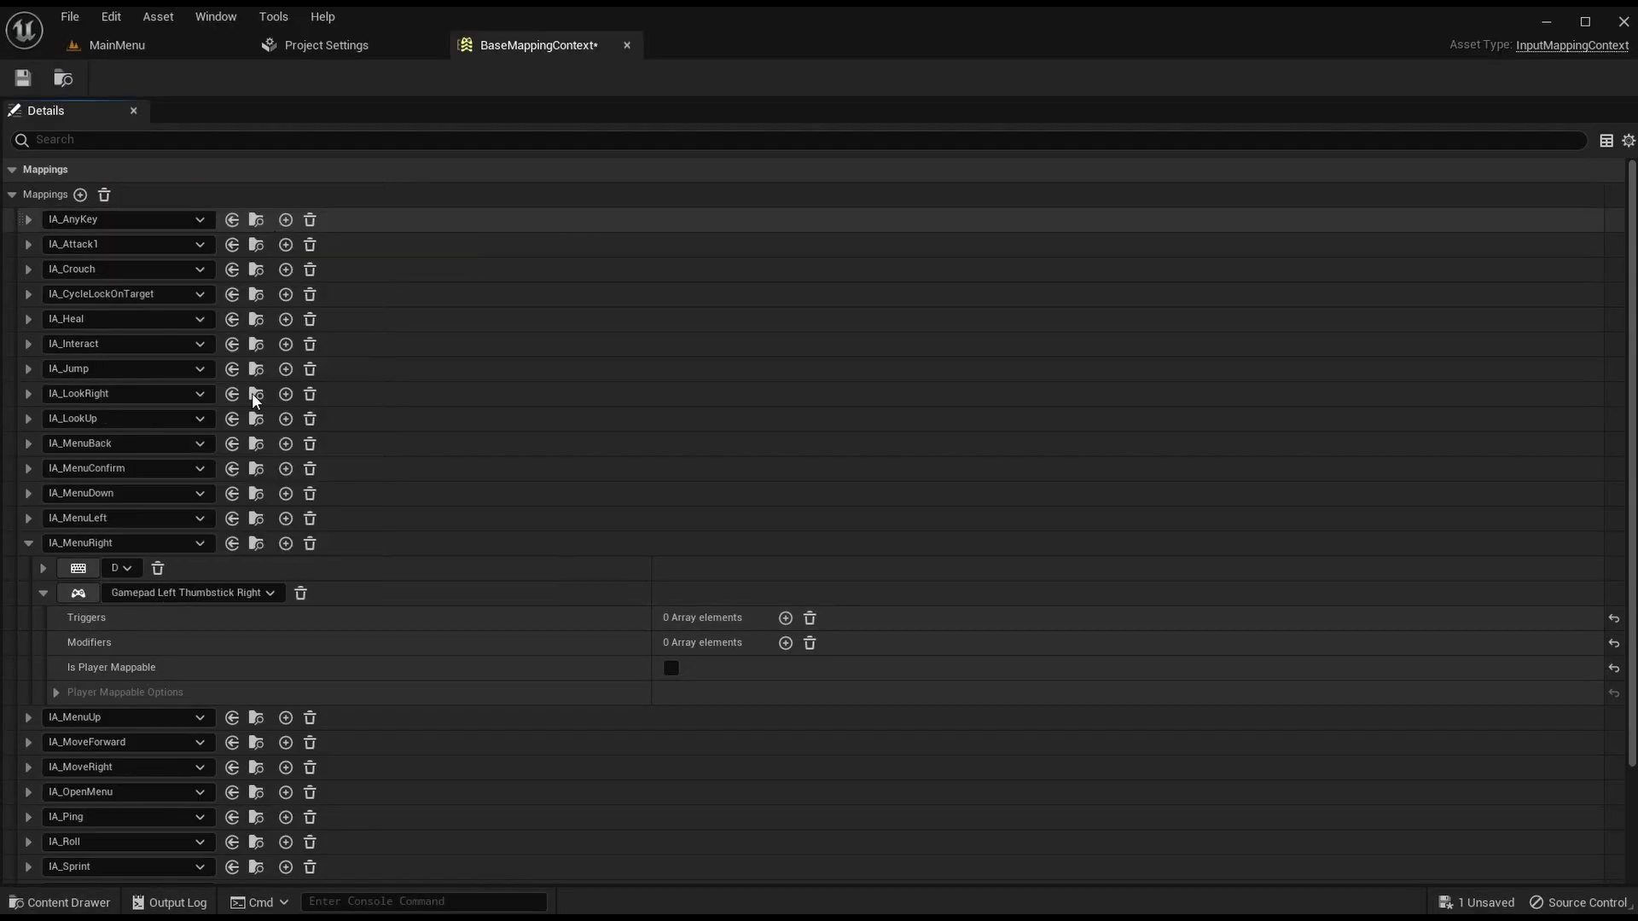
Step: Add a Gamepad D-pad Right binding to IA_MenuRight and collapse the entry
{"action": "left_click", "coordinate": [284, 544]}
{"action": "left_click", "coordinate": [133, 617]}
{"action": "type", "text": "gamepad d="}
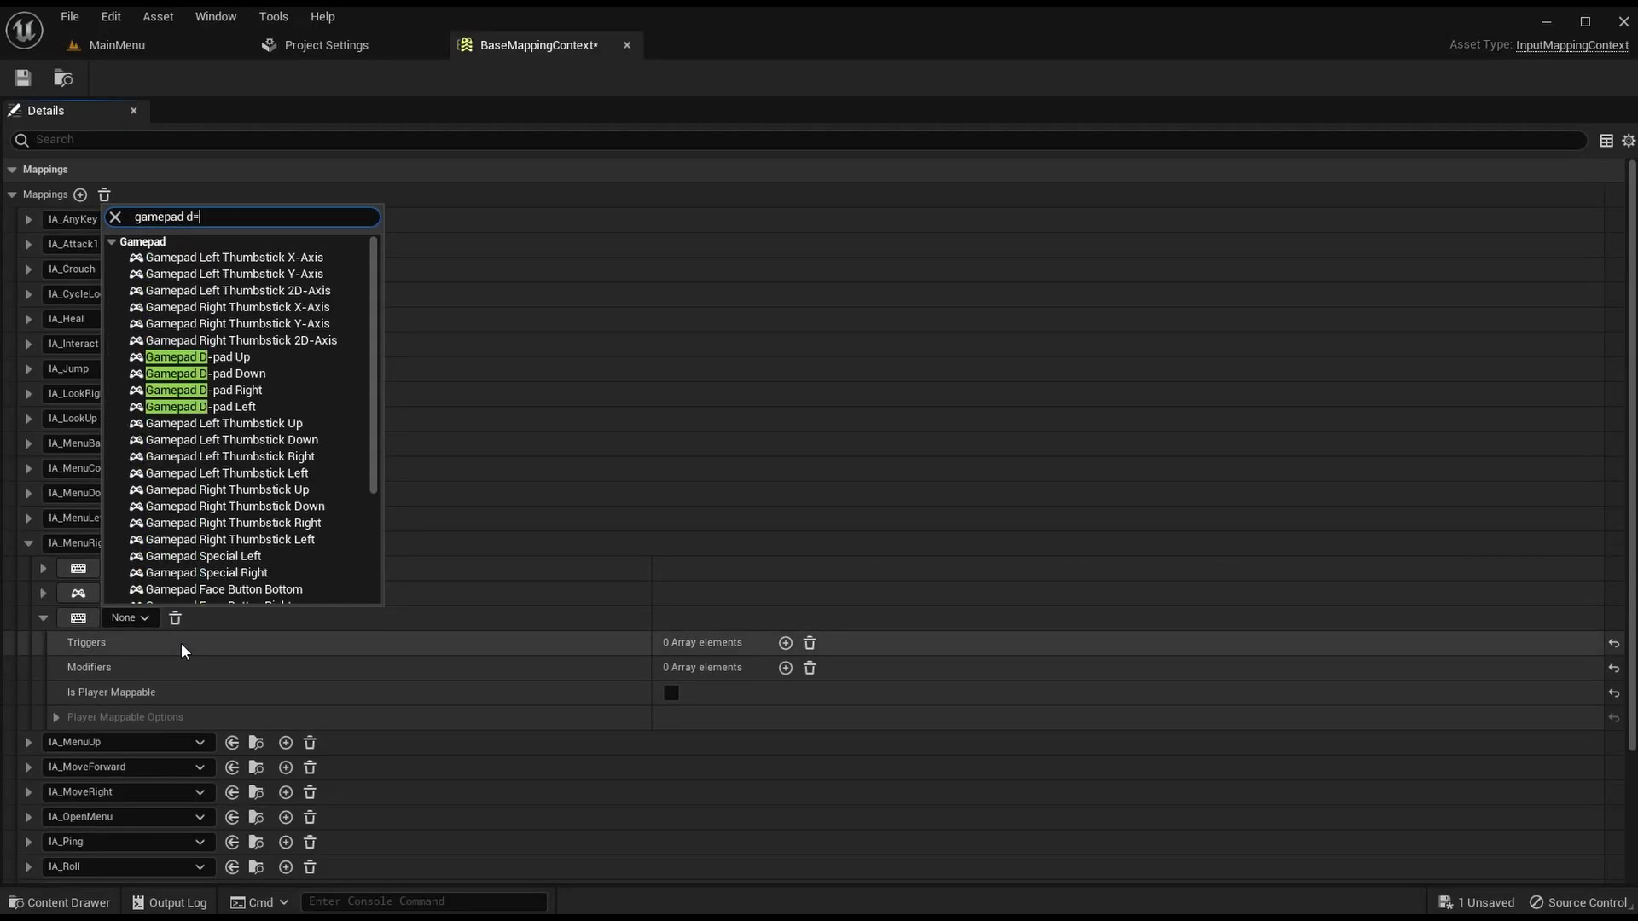
{"action": "key", "text": "BackSpace"}
{"action": "type", "text": "-pad "}
{"action": "type", "text": "right"}
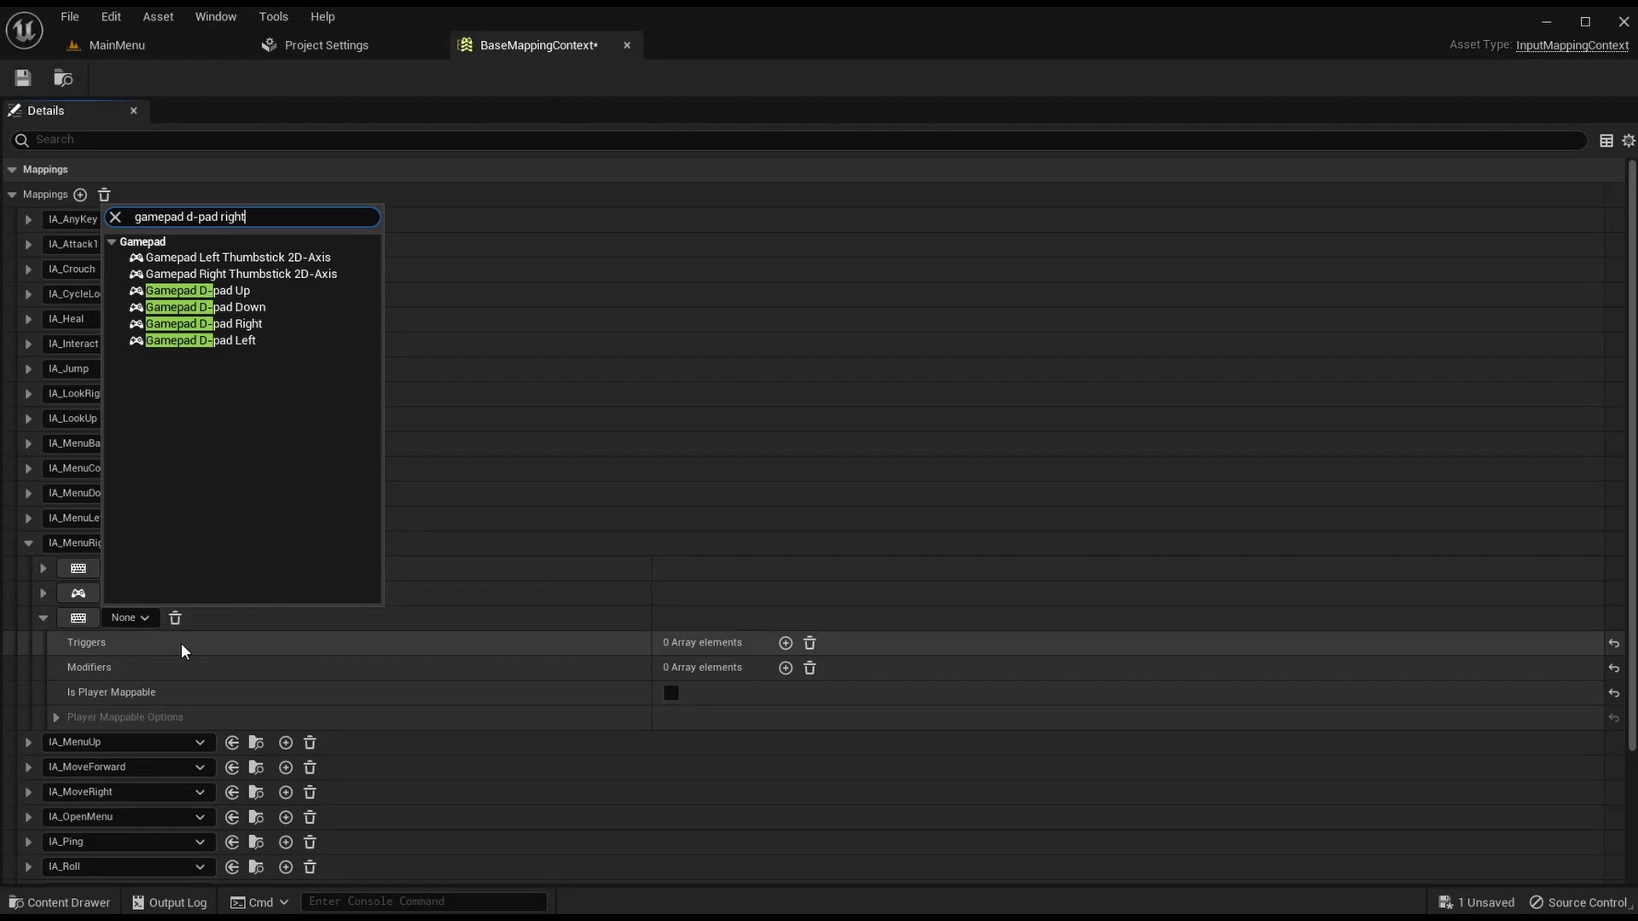
{"action": "left_click", "coordinate": [227, 259]}
{"action": "left_click", "coordinate": [43, 617]}
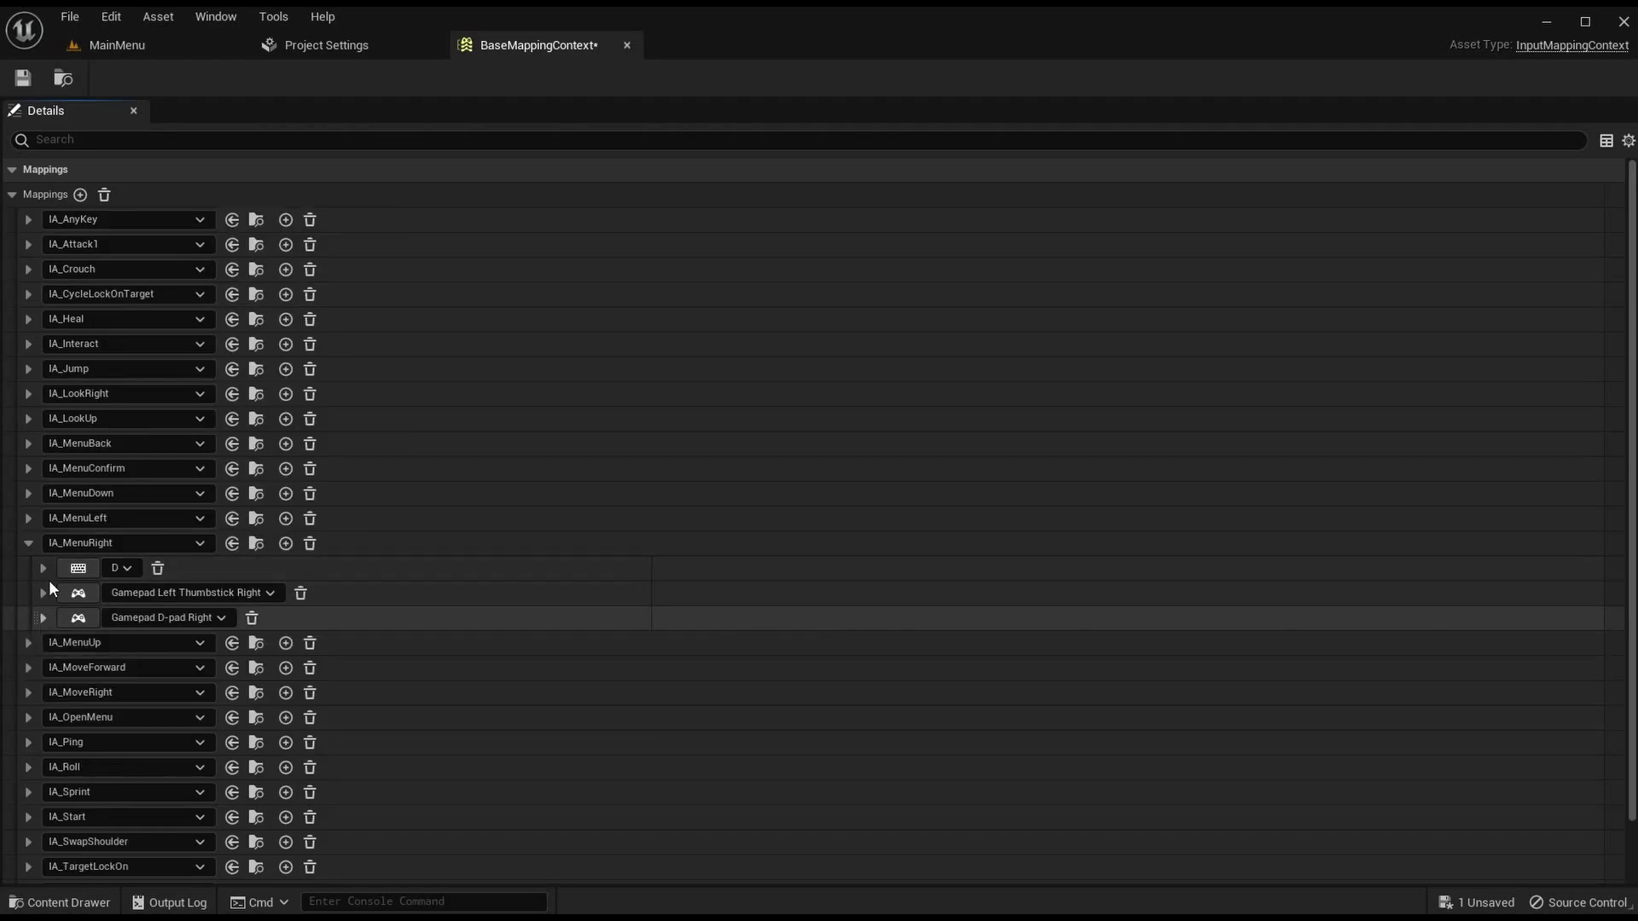
{"action": "left_click", "coordinate": [29, 543]}
Step: Expand IA_MenuUp, save the mapping context, and look up the legacy MenuUp action mapping's bindings in the project's input settings
{"action": "left_click", "coordinate": [28, 567]}
{"action": "key", "text": "ctrl+s"}
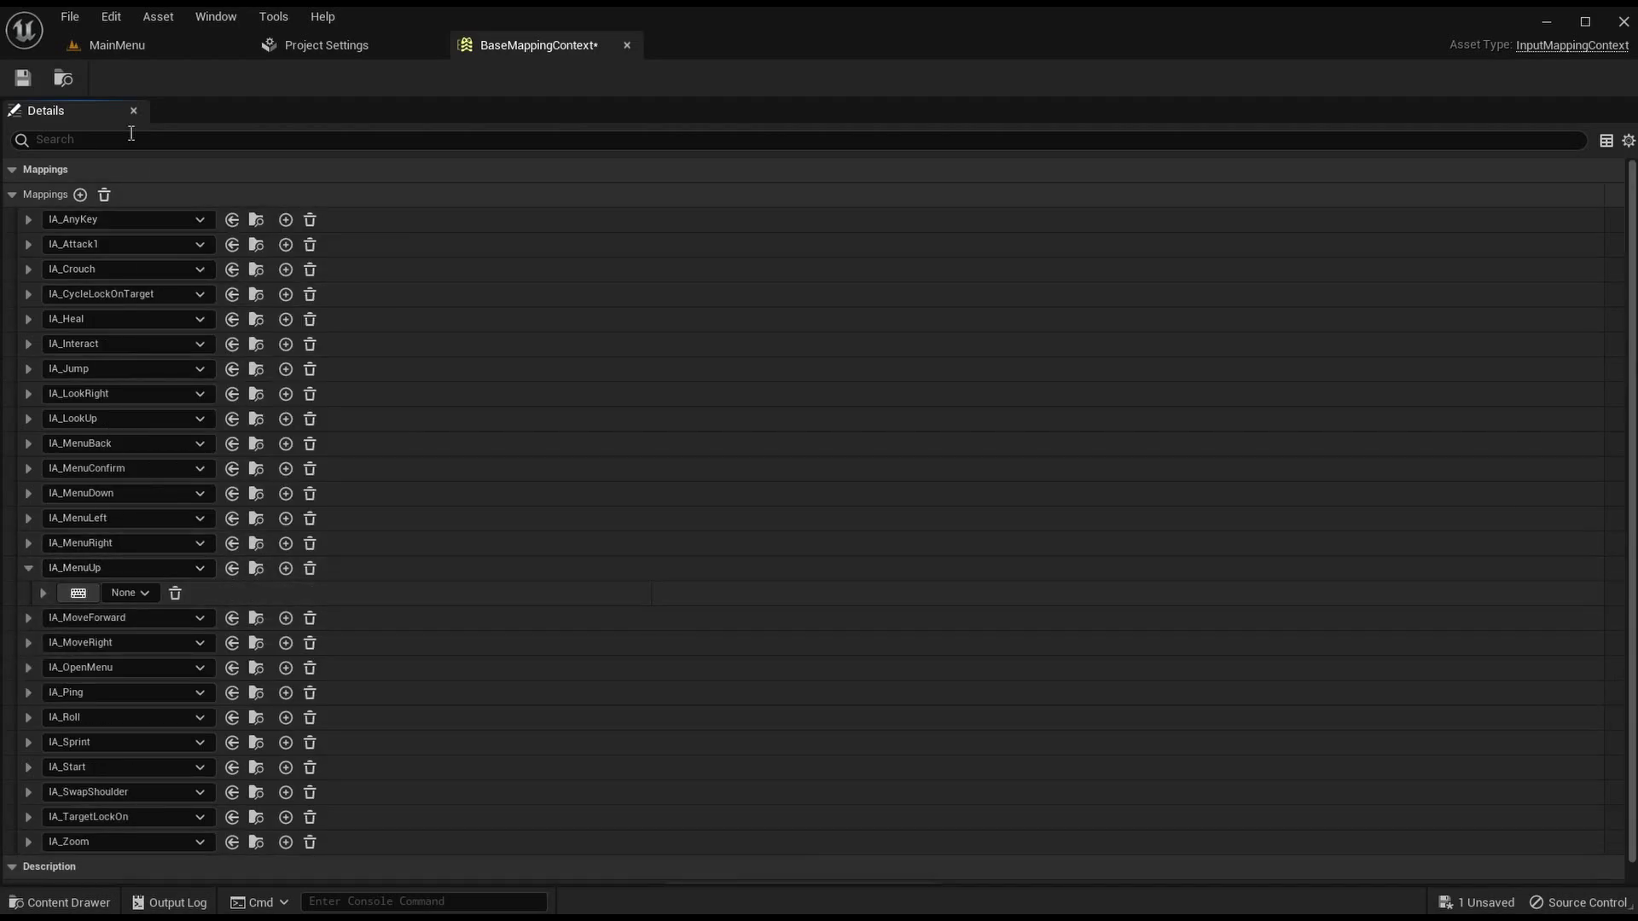
{"action": "left_click", "coordinate": [329, 45]}
{"action": "left_click", "coordinate": [341, 403]}
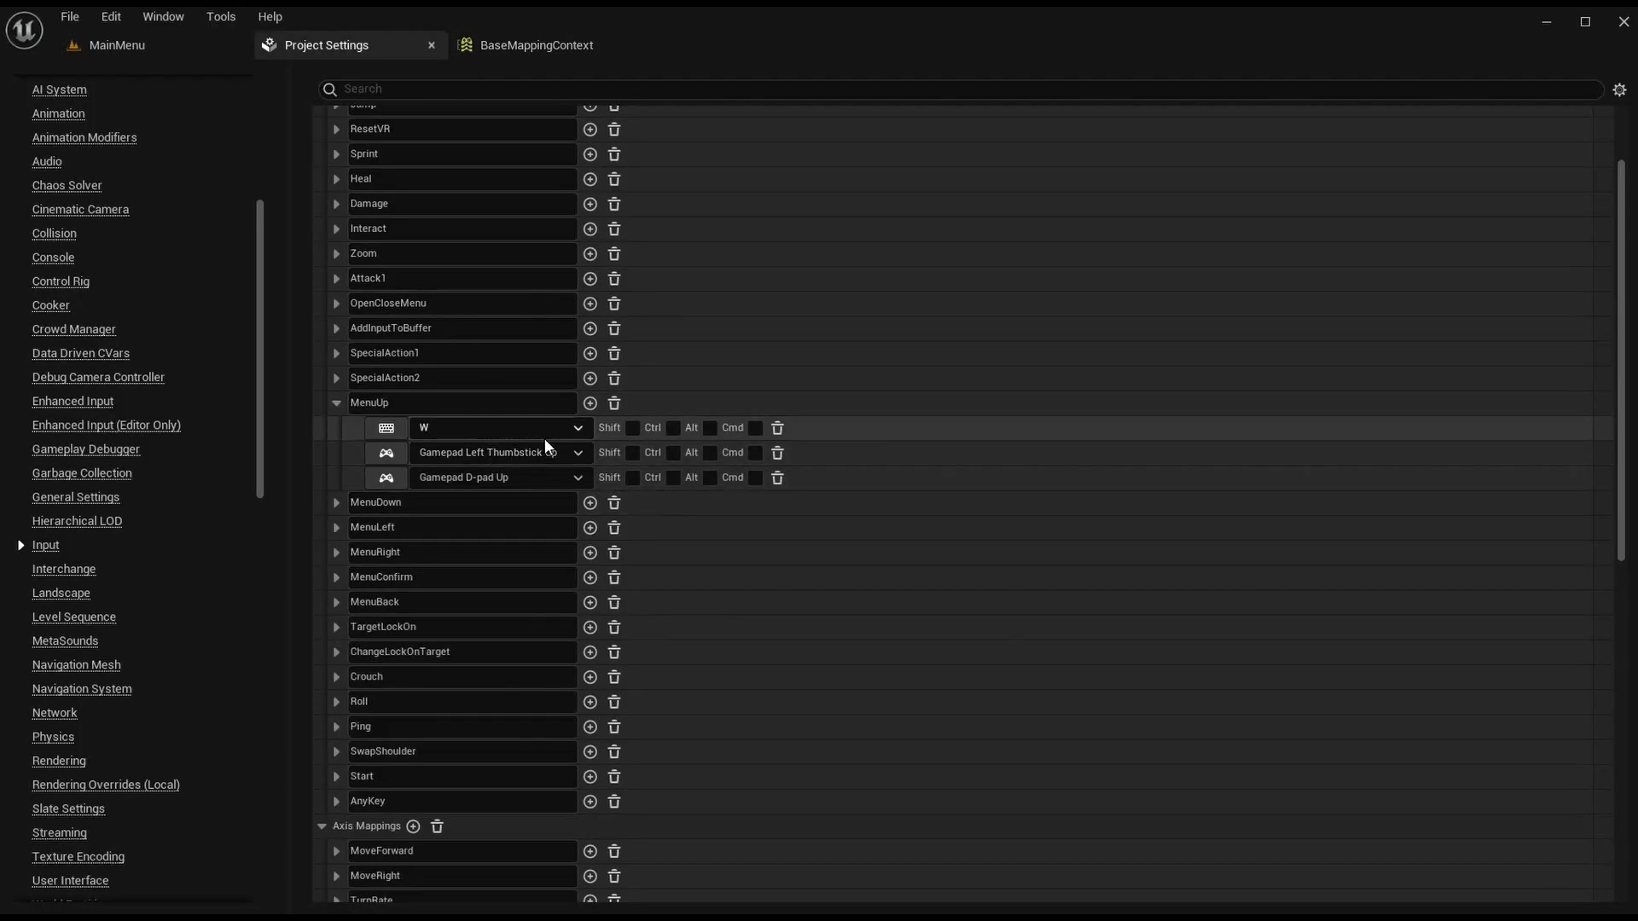
{"action": "left_click", "coordinate": [342, 402]}
Step: Bind IA_MenuUp in BaseMappingContext to the W key and to Gamepad Left Thumbstick Up
{"action": "left_click", "coordinate": [533, 45]}
{"action": "left_click", "coordinate": [143, 594]}
{"action": "type", "text": "w"}
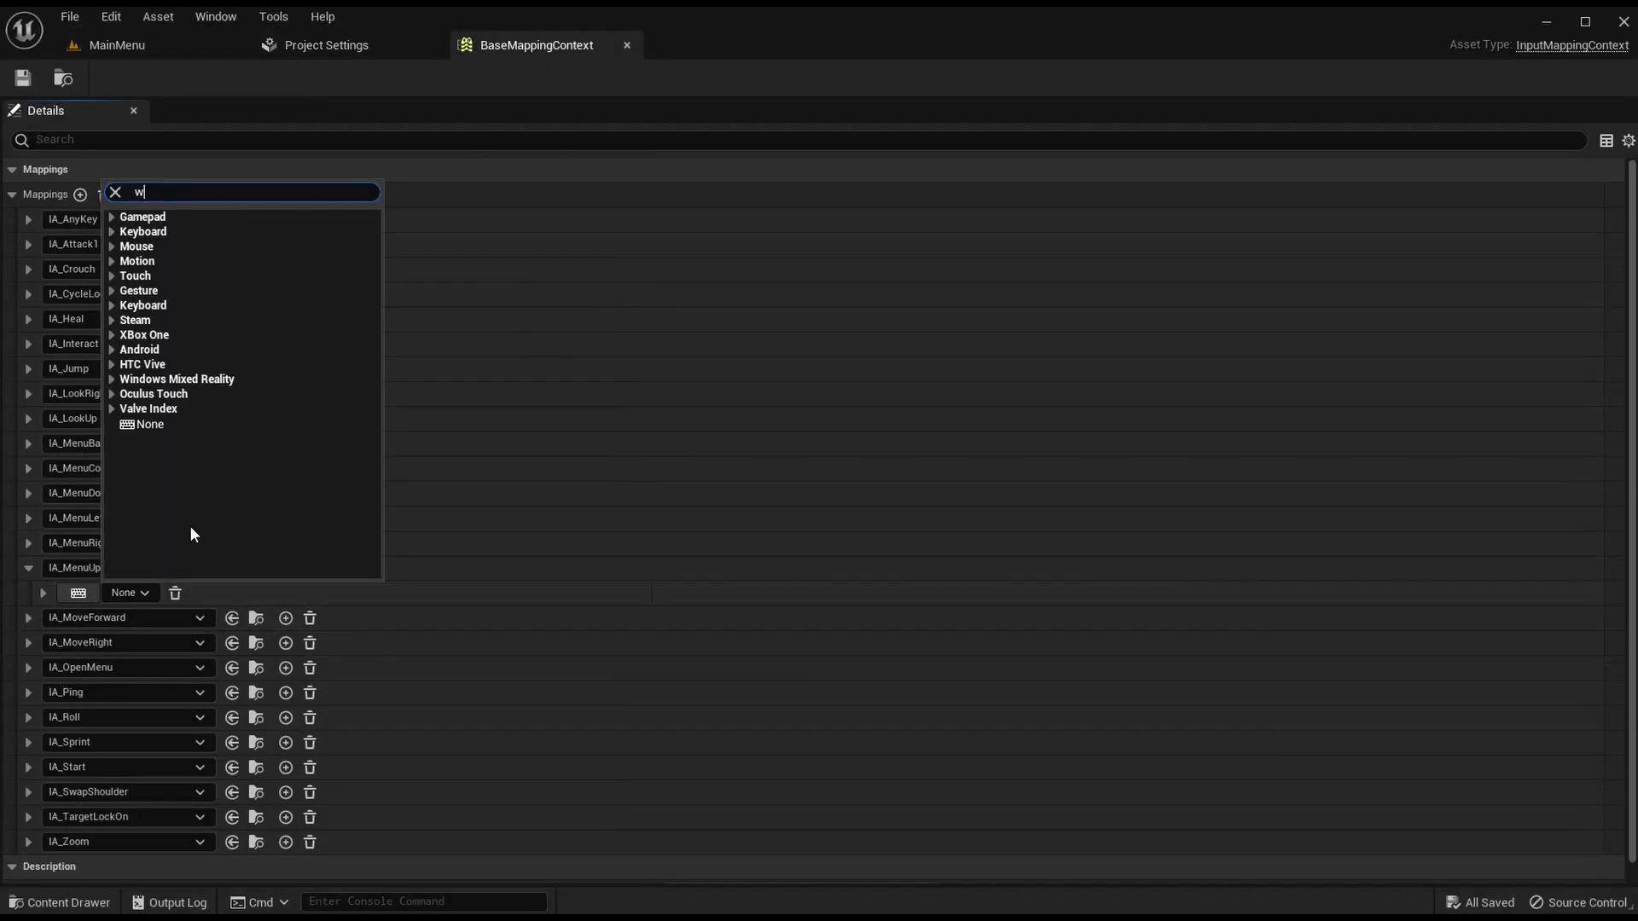
{"action": "left_click", "coordinate": [197, 334]}
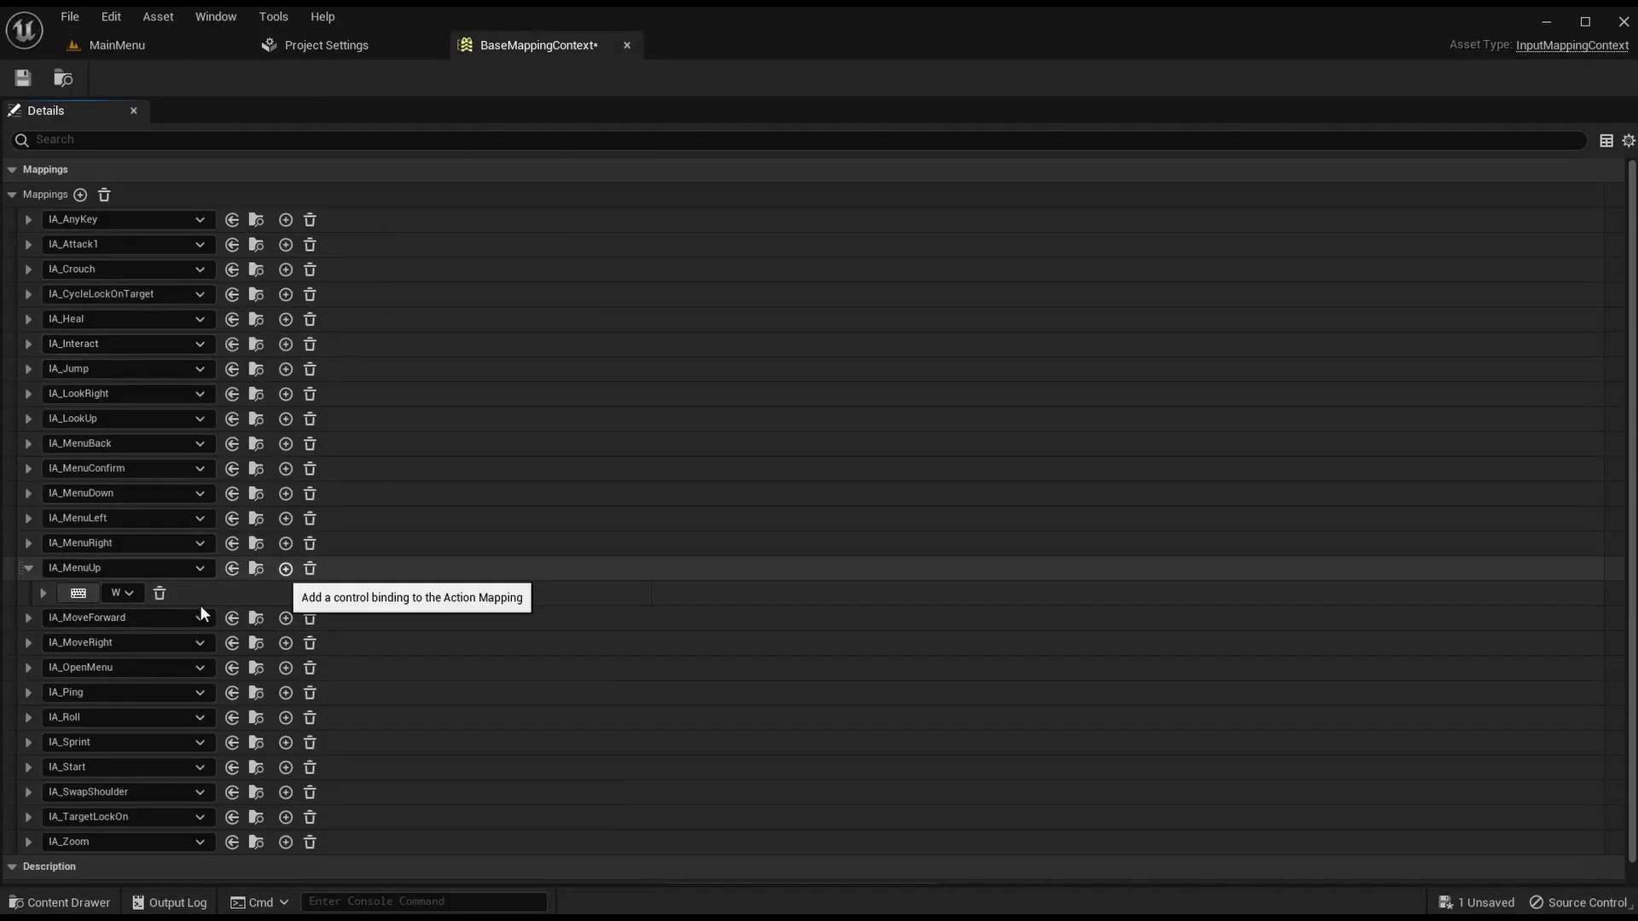
{"action": "left_click", "coordinate": [286, 568]}
{"action": "left_click", "coordinate": [130, 618]}
{"action": "type", "text": "gamepad lef"}
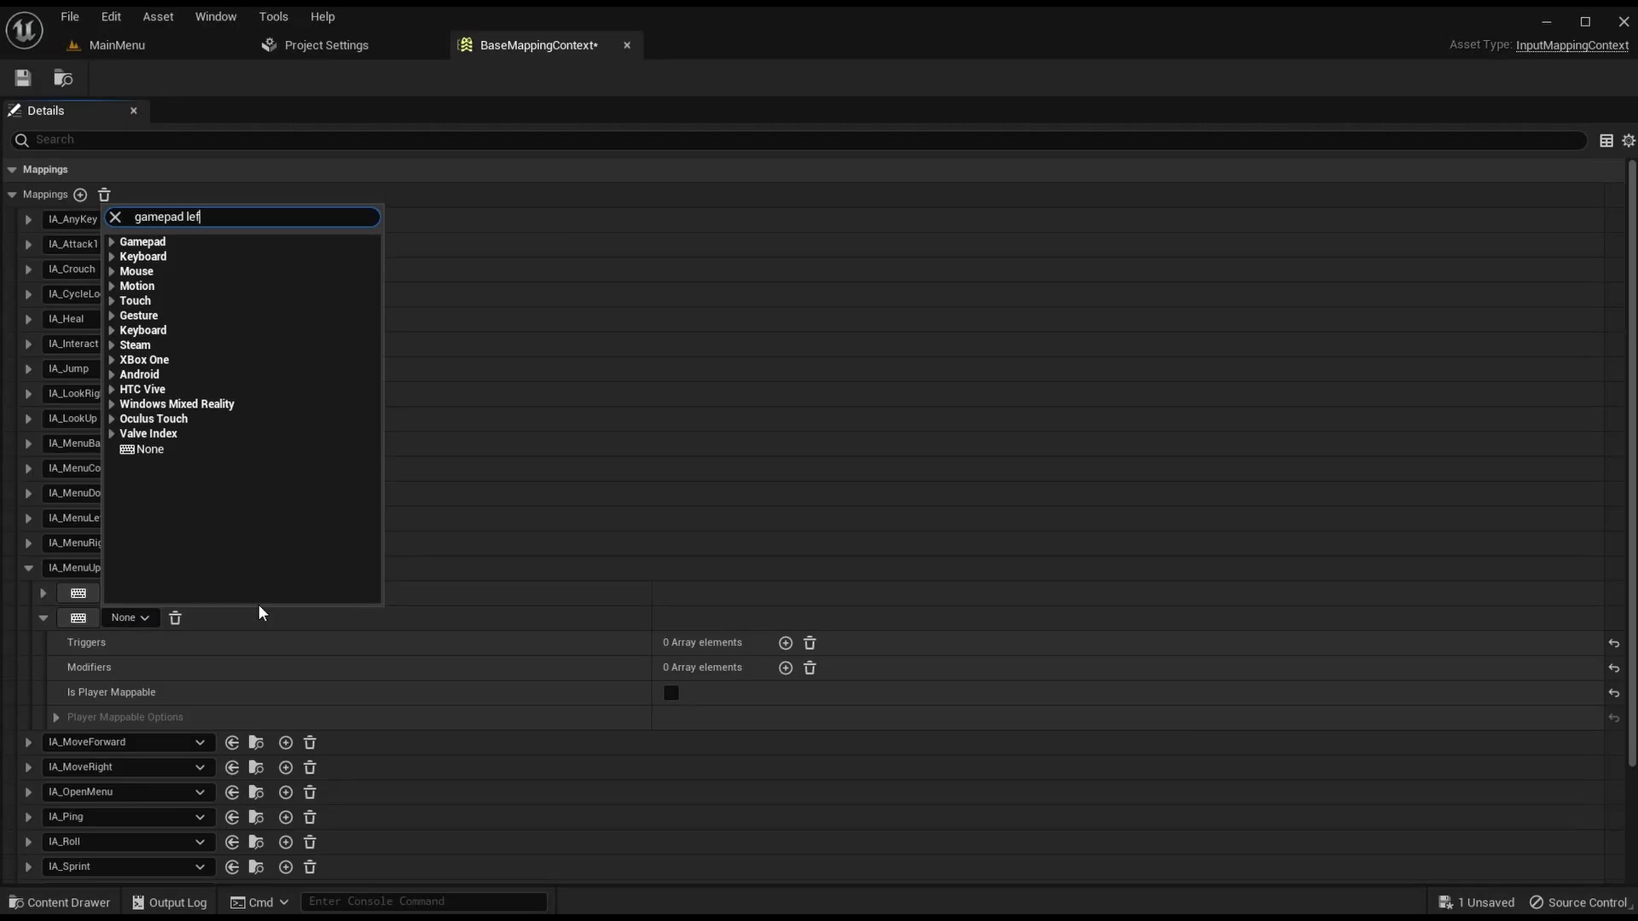
{"action": "type", "text": "t thumbstick up"}
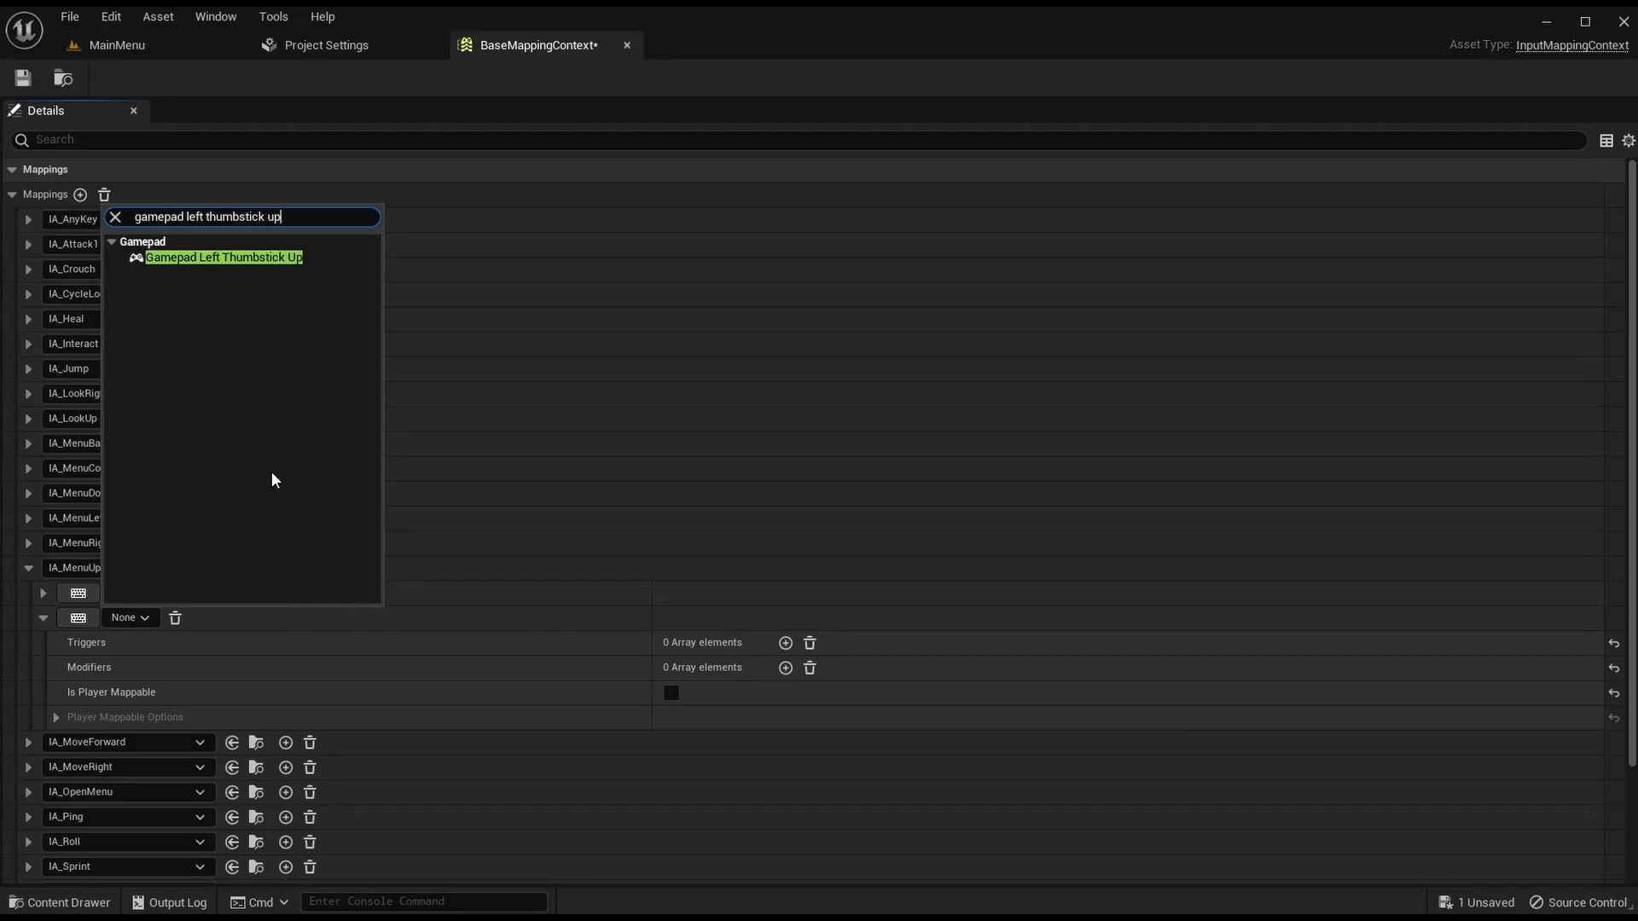
{"action": "left_click", "coordinate": [241, 257]}
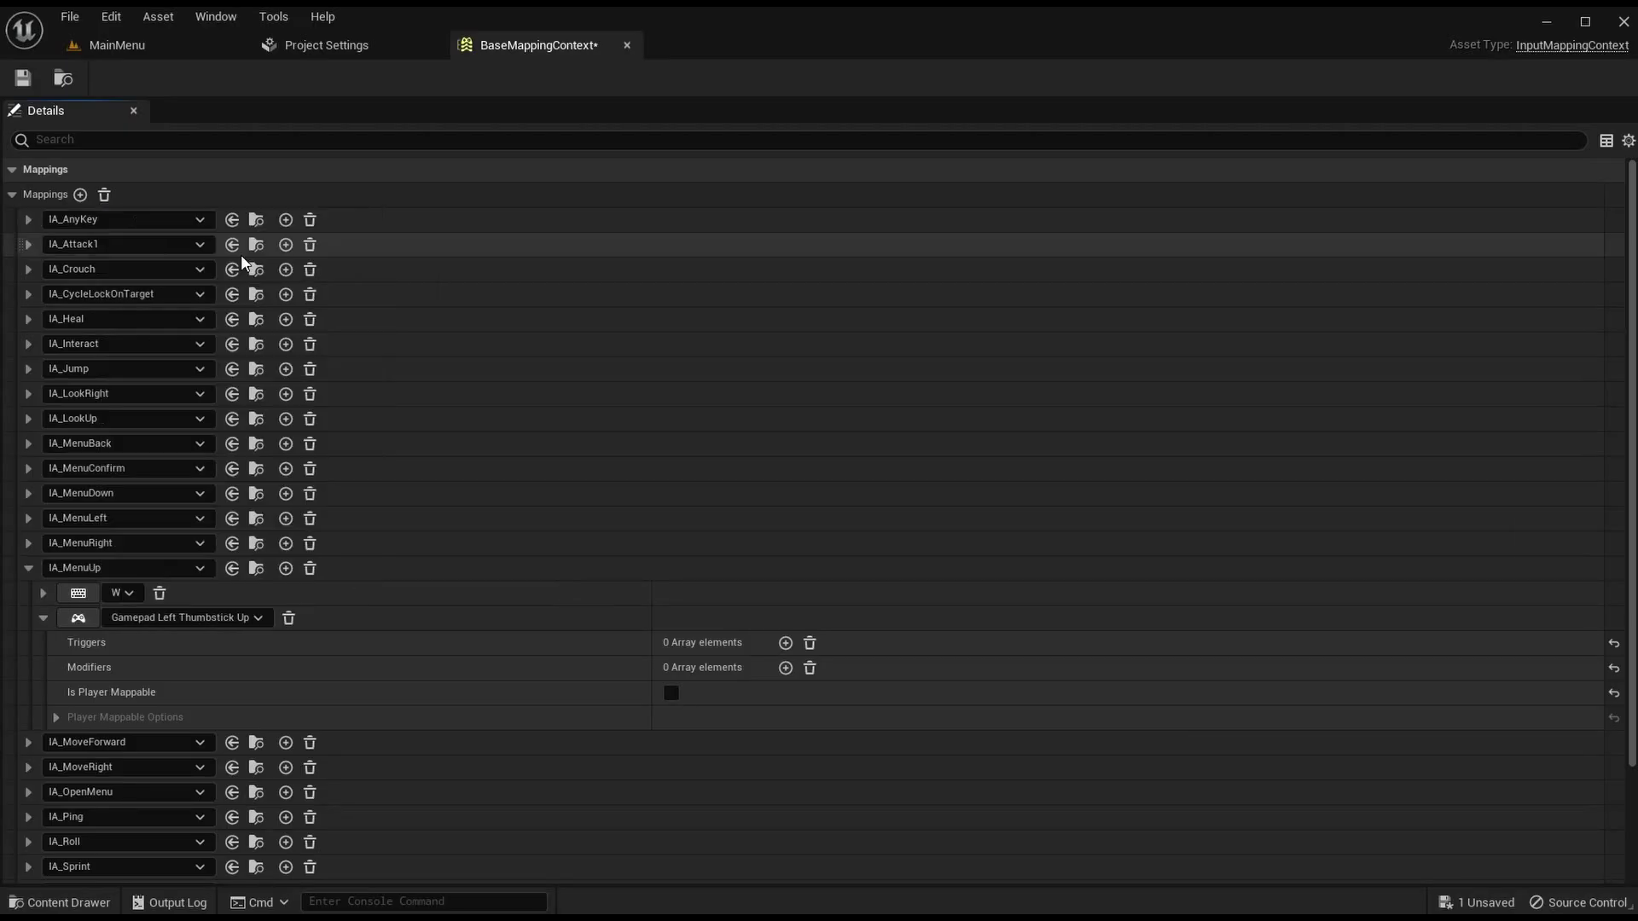
Step: Add a Gamepad D-pad Up binding to IA_MenuUp and collapse the entry
{"action": "left_click", "coordinate": [286, 568]}
{"action": "left_click", "coordinate": [143, 642]}
{"action": "type", "text": "gamepad d-"}
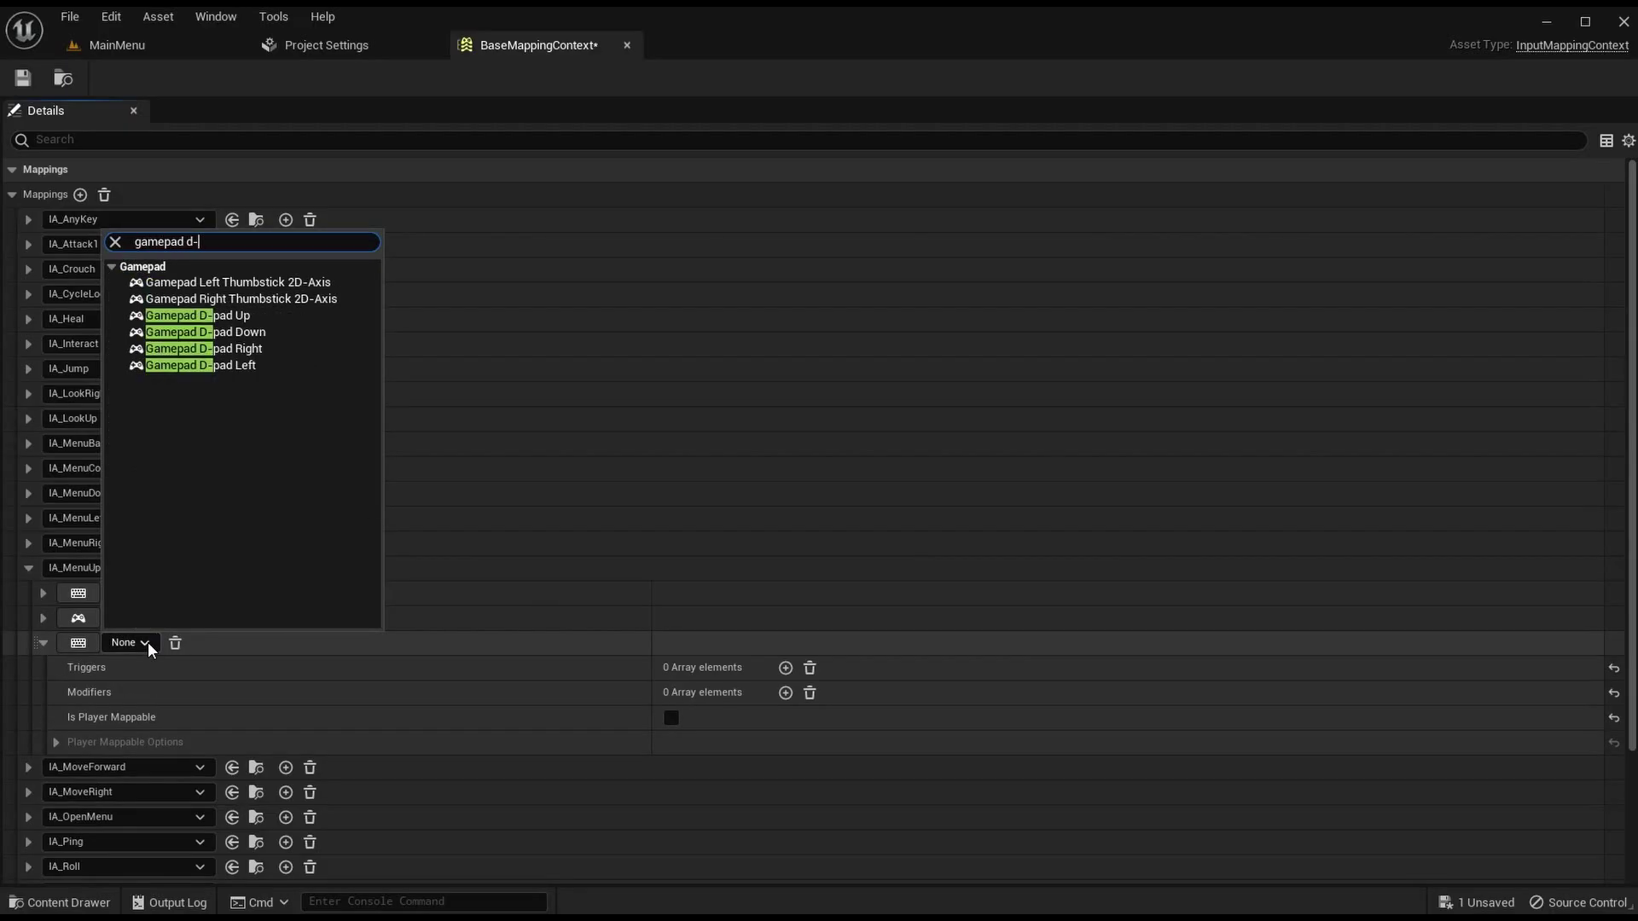
{"action": "type", "text": "up"}
{"action": "left_click", "coordinate": [213, 283]}
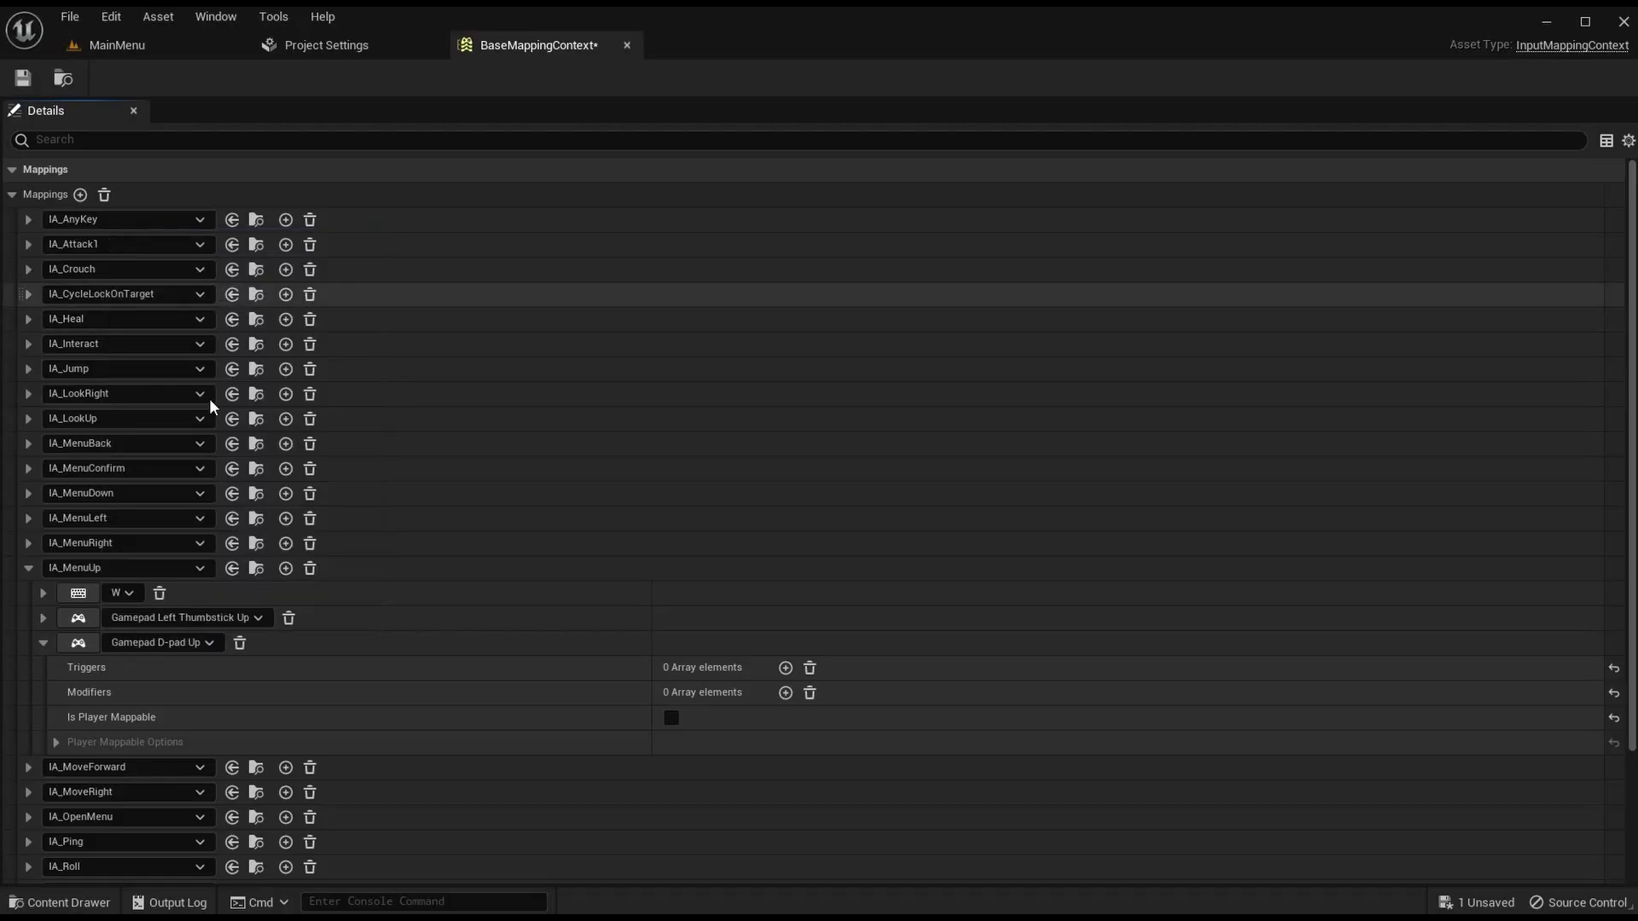
{"action": "left_click", "coordinate": [28, 567]}
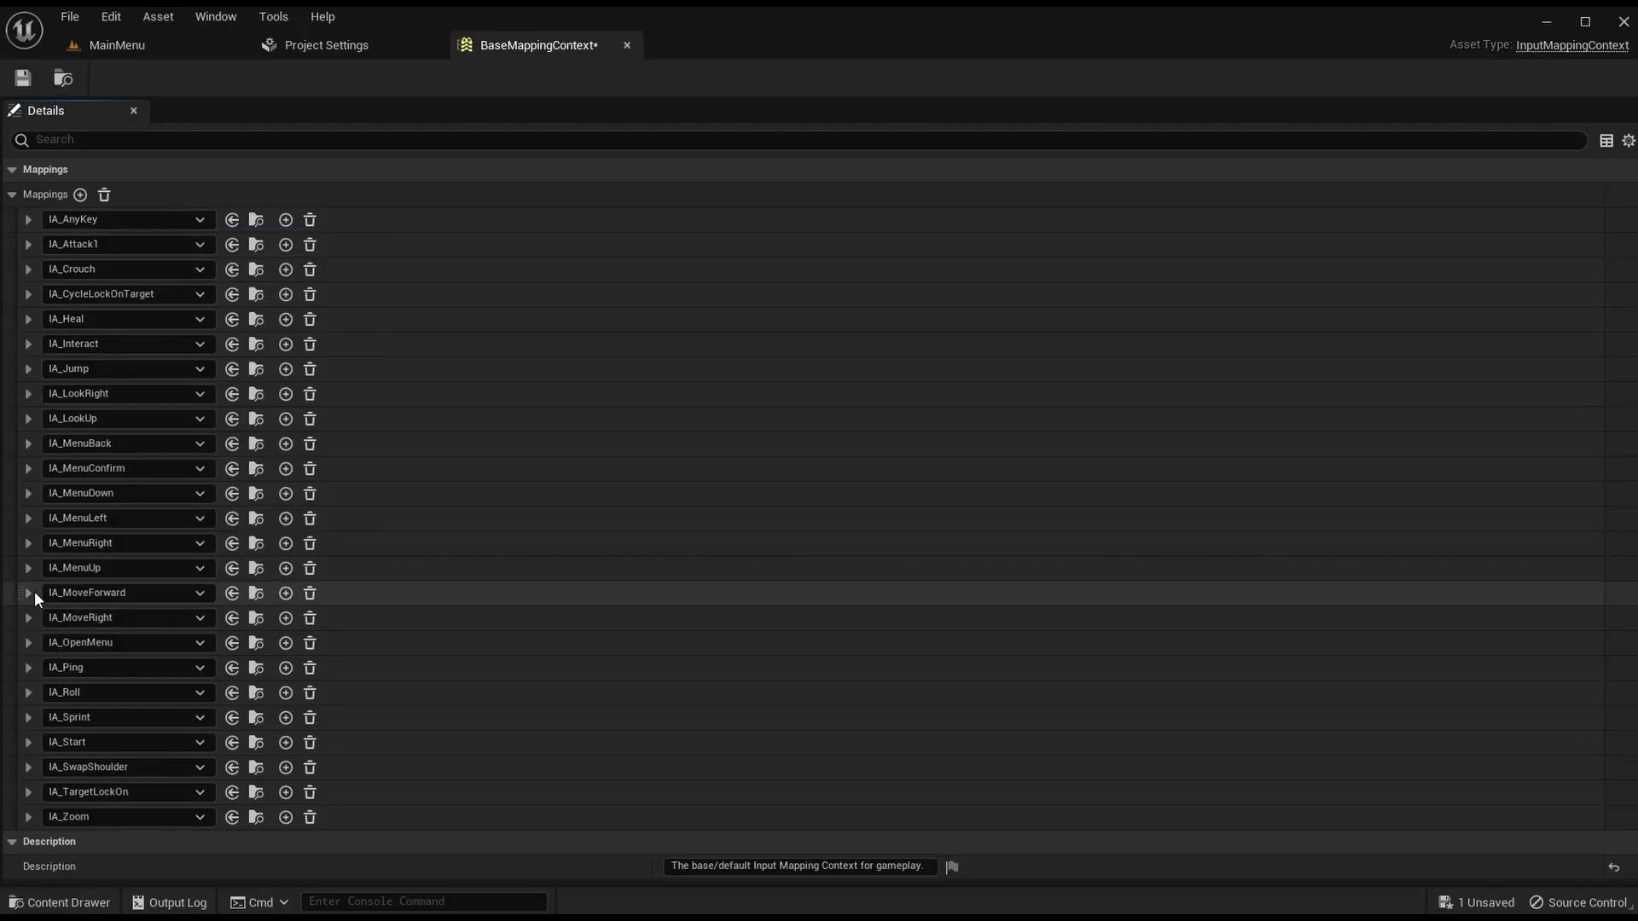
Step: Expand IA_MoveForward, and look up the keys and scales of the legacy MoveForward axis mapping in the project's input settings
{"action": "left_click", "coordinate": [28, 592]}
{"action": "left_click", "coordinate": [329, 45]}
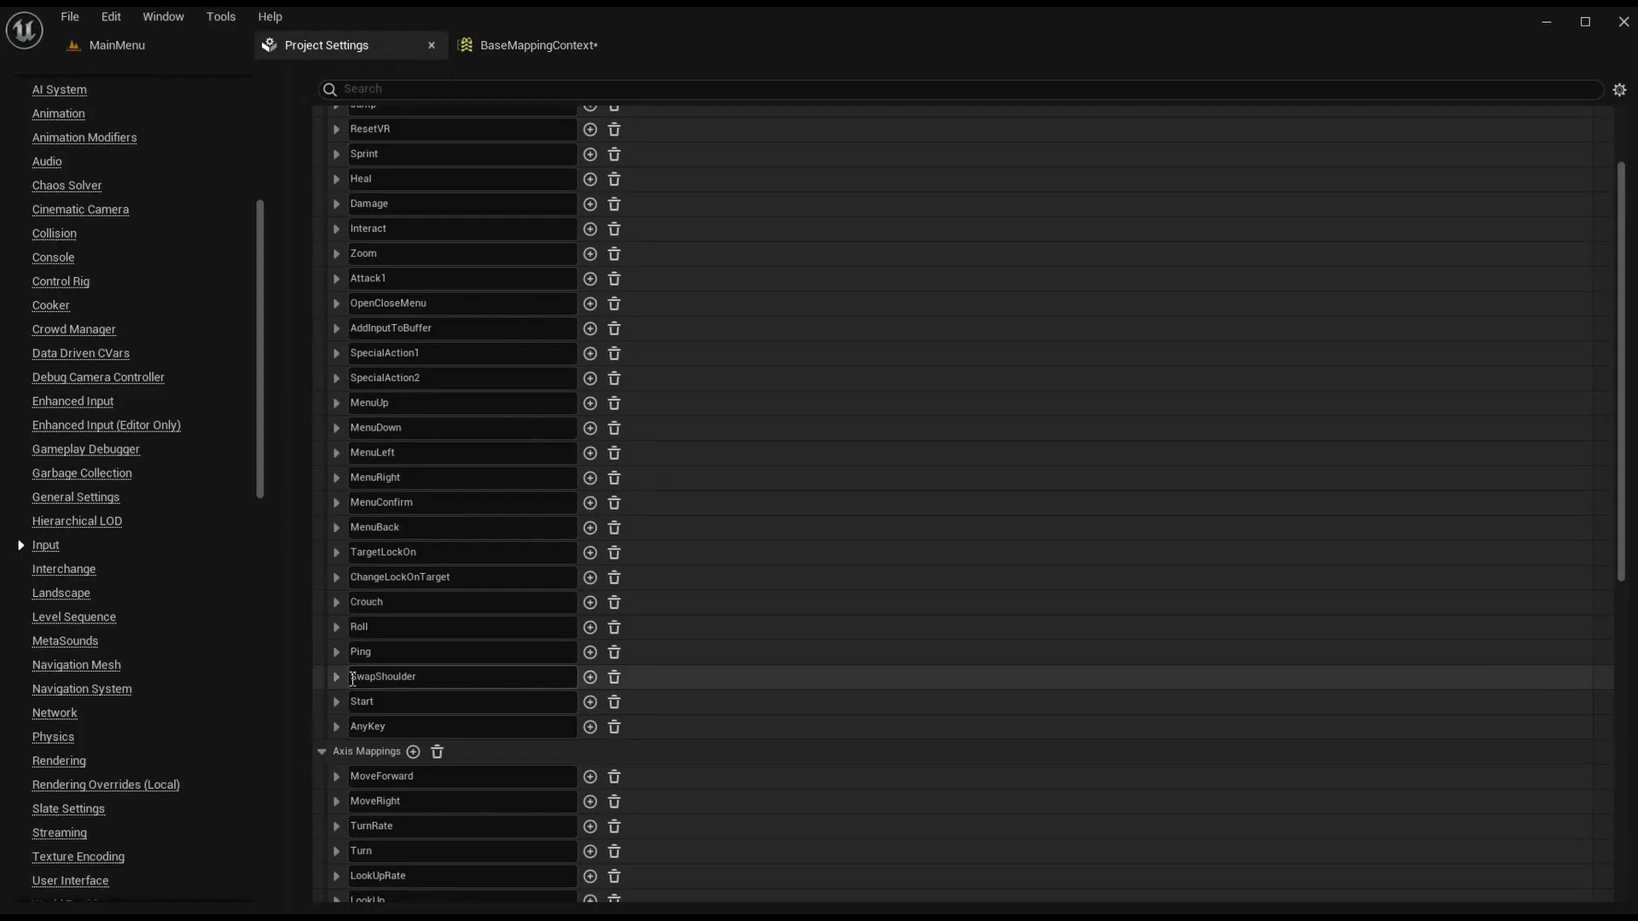
{"action": "scroll", "coordinate": [360, 645], "scroll_direction": "down", "scroll_amount": 3}
{"action": "left_click", "coordinate": [336, 509]}
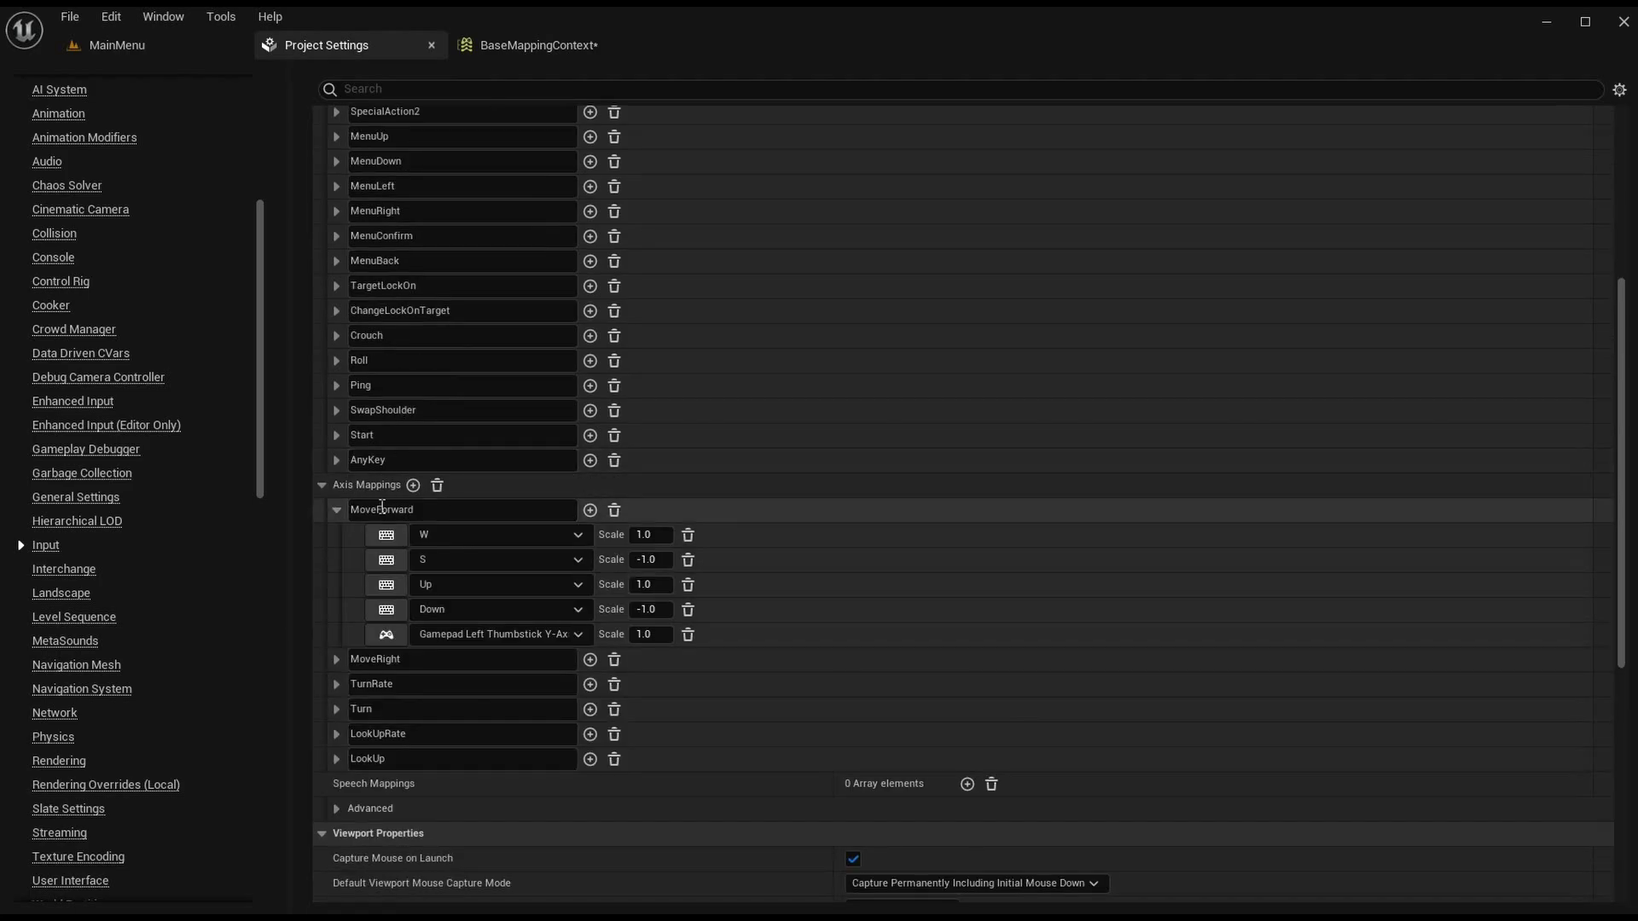
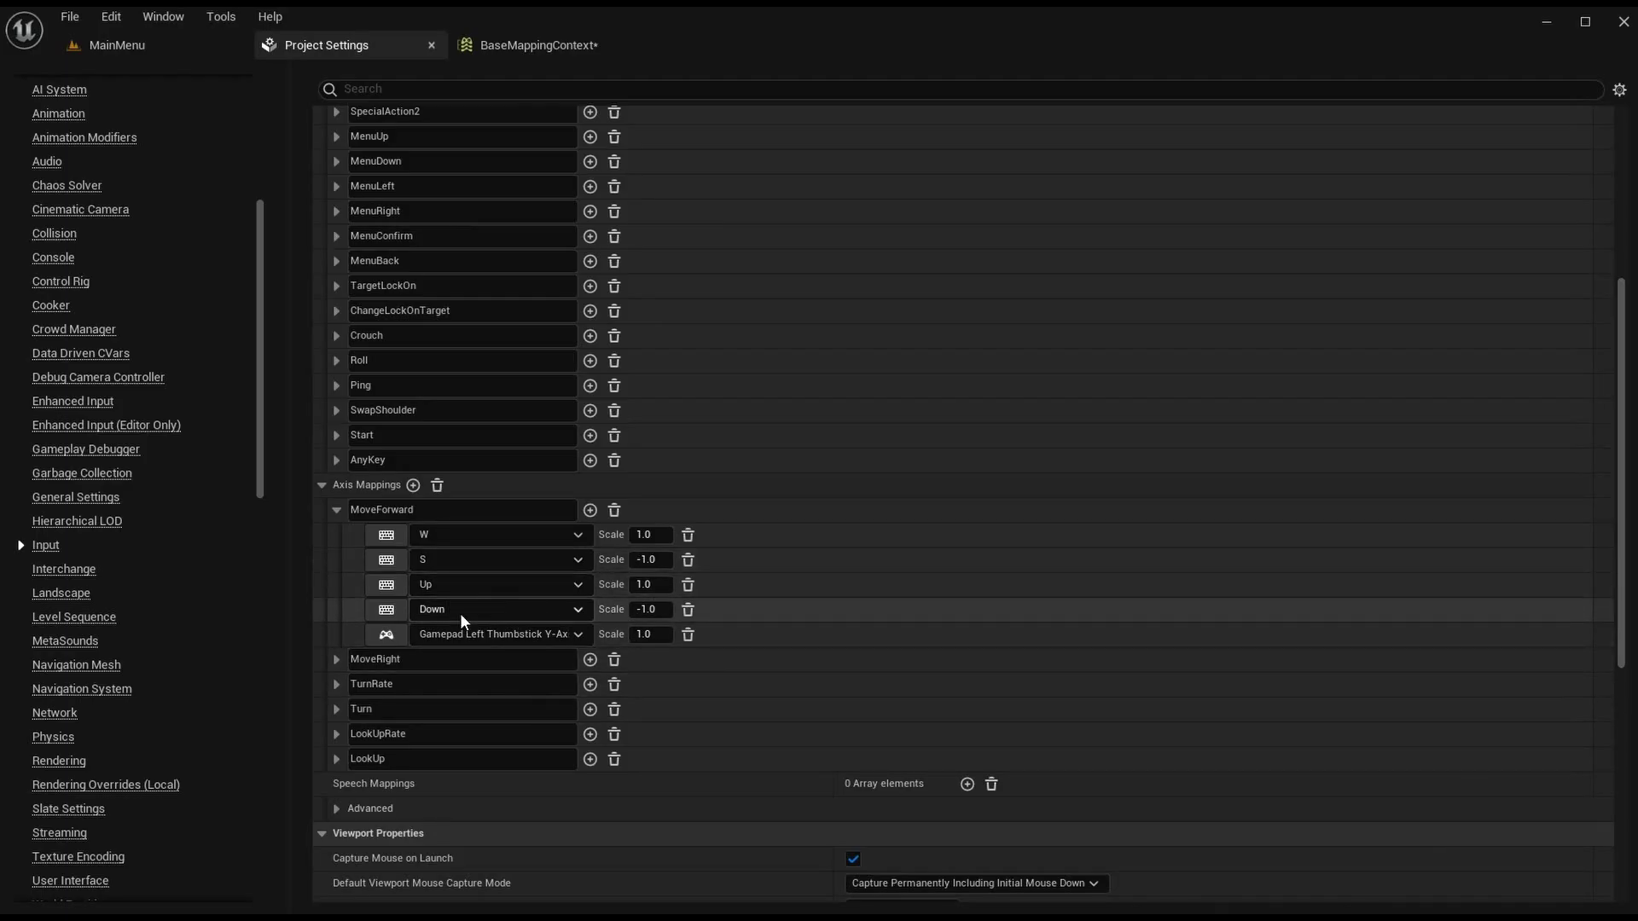
Step: Examine the keys and scales of the legacy LookUpRate, TurnRate and MoveRight axis mappings
{"action": "left_click", "coordinate": [336, 734]}
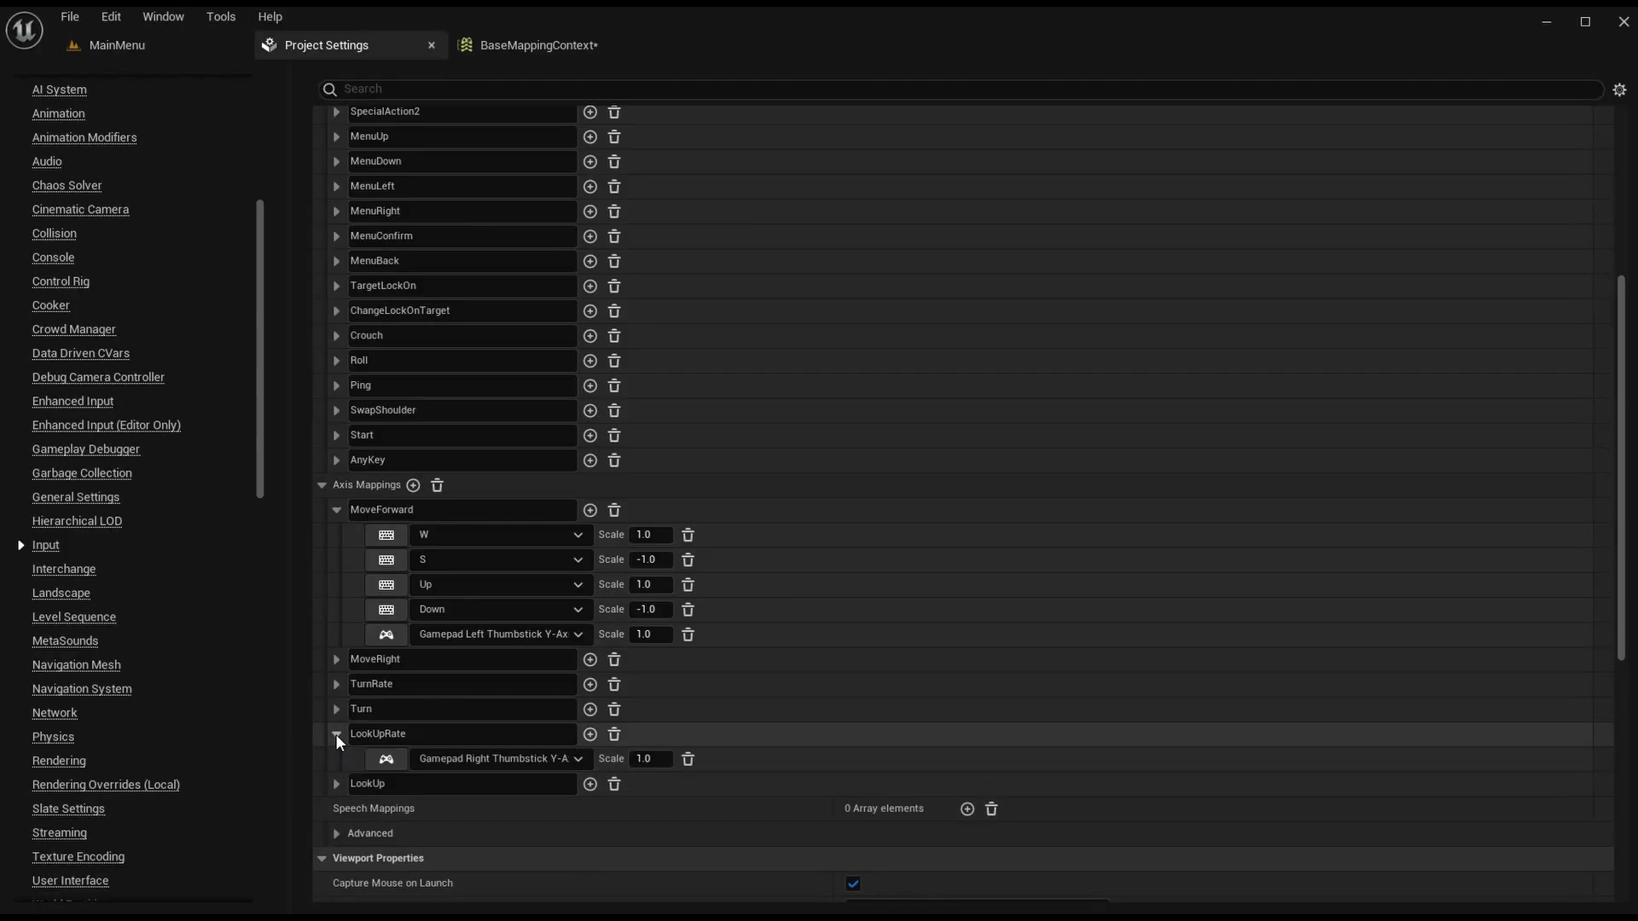
{"action": "left_click", "coordinate": [336, 683]}
{"action": "left_click", "coordinate": [336, 660]}
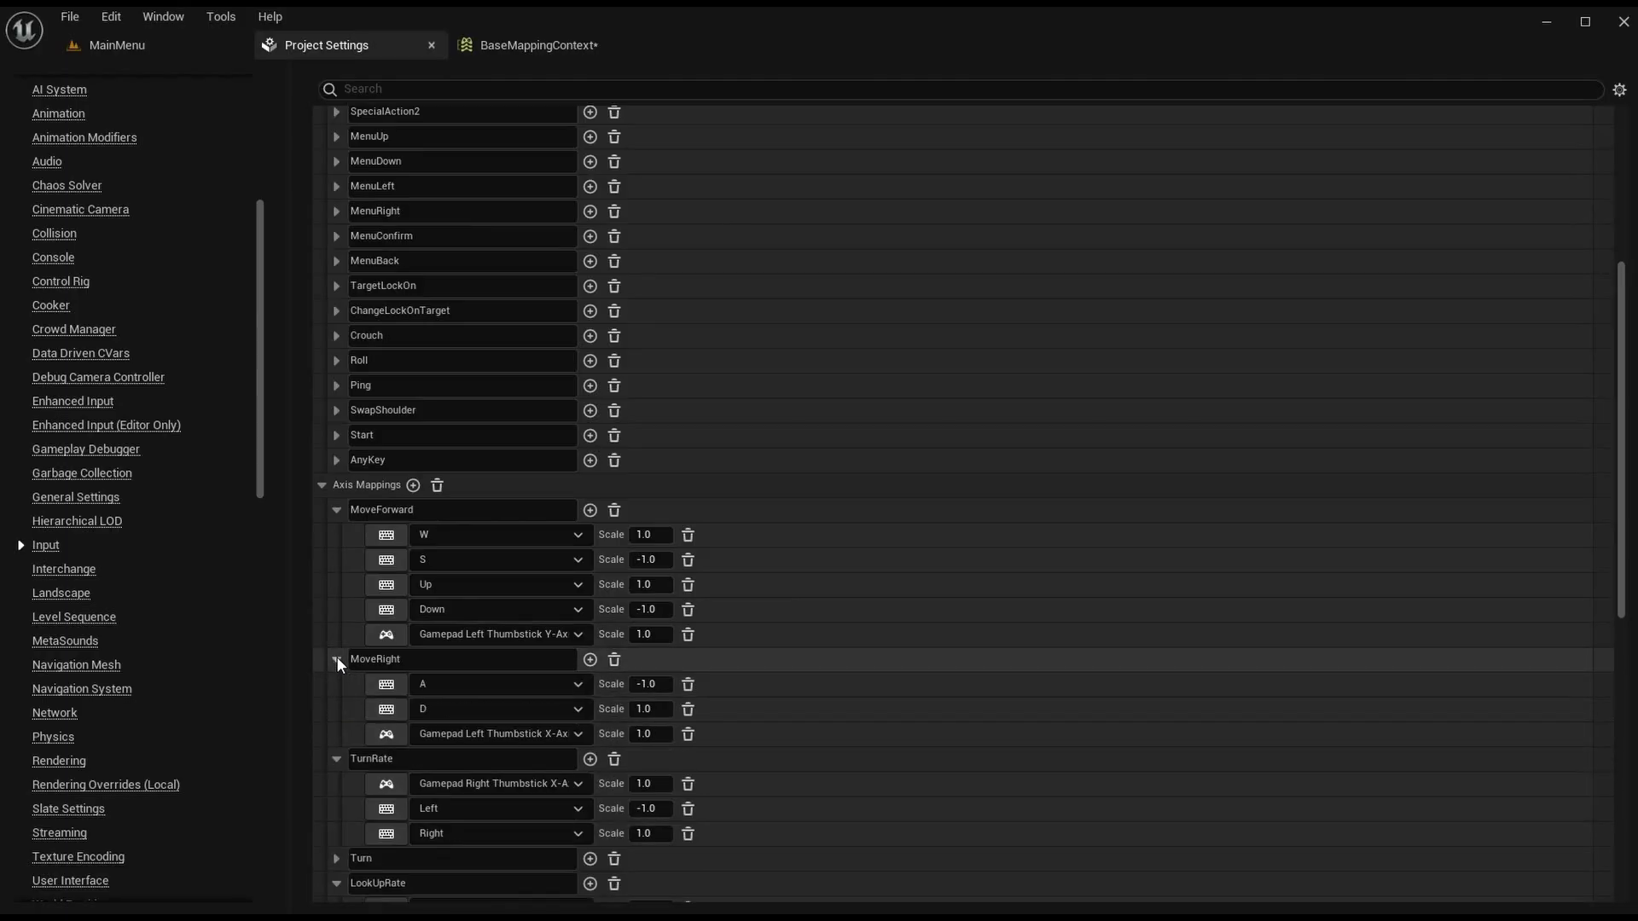
{"action": "left_click", "coordinate": [336, 660]}
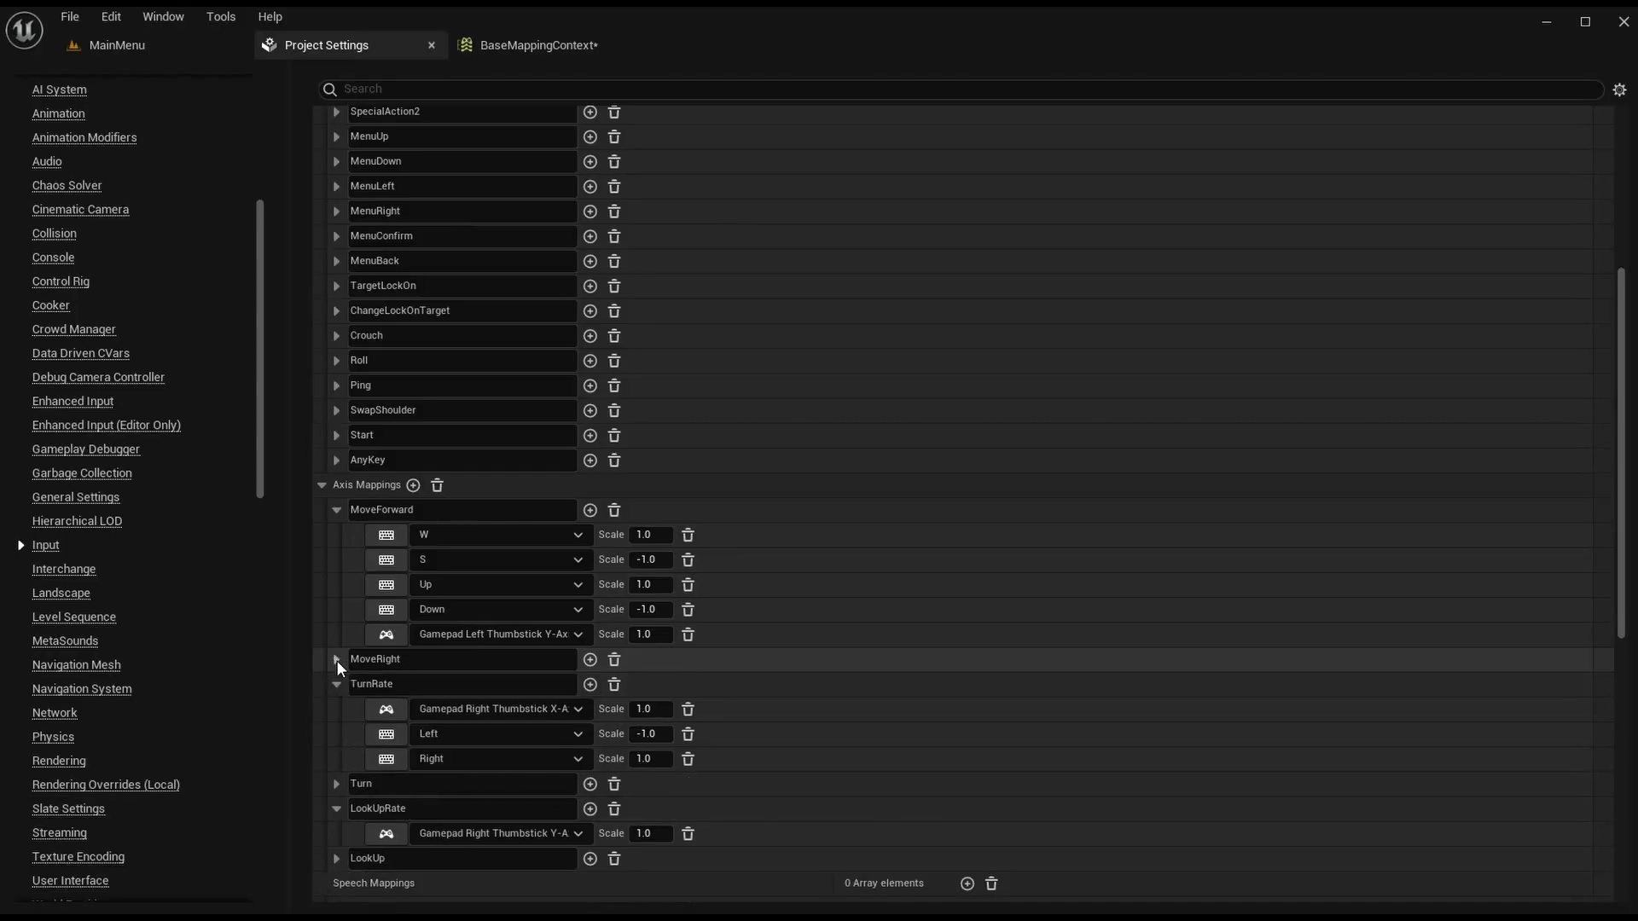
Step: Collapse the legacy TurnRate and LookUpRate mappings, and bind IA_MoveForward in BaseMappingContext to the W key
{"action": "left_click", "coordinate": [336, 683]}
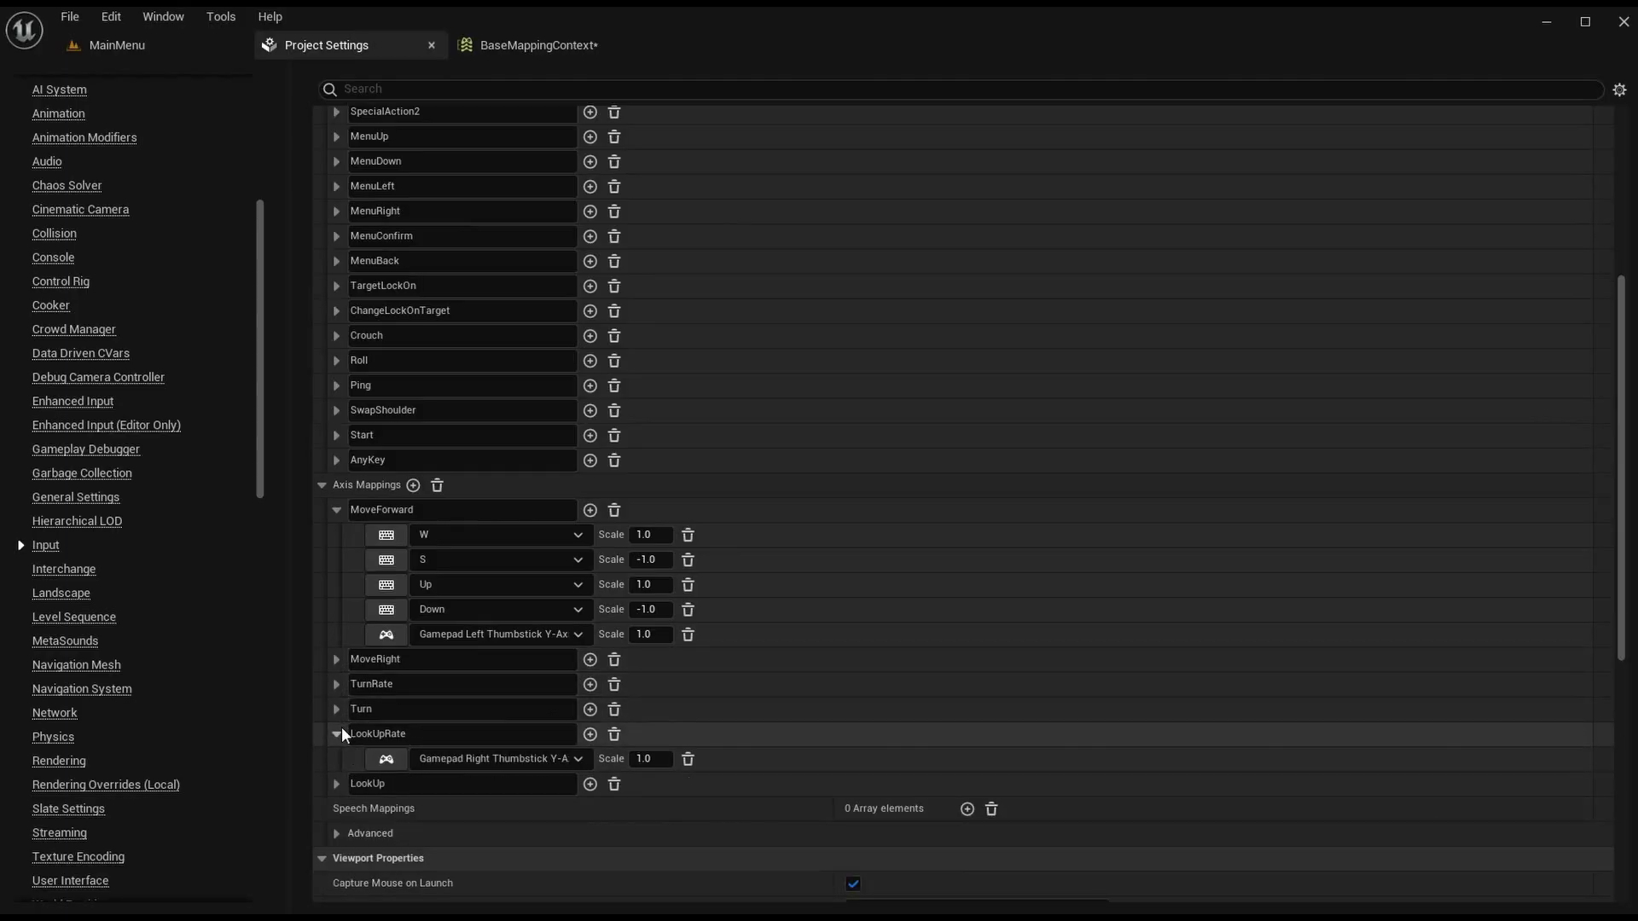
{"action": "left_click", "coordinate": [337, 734]}
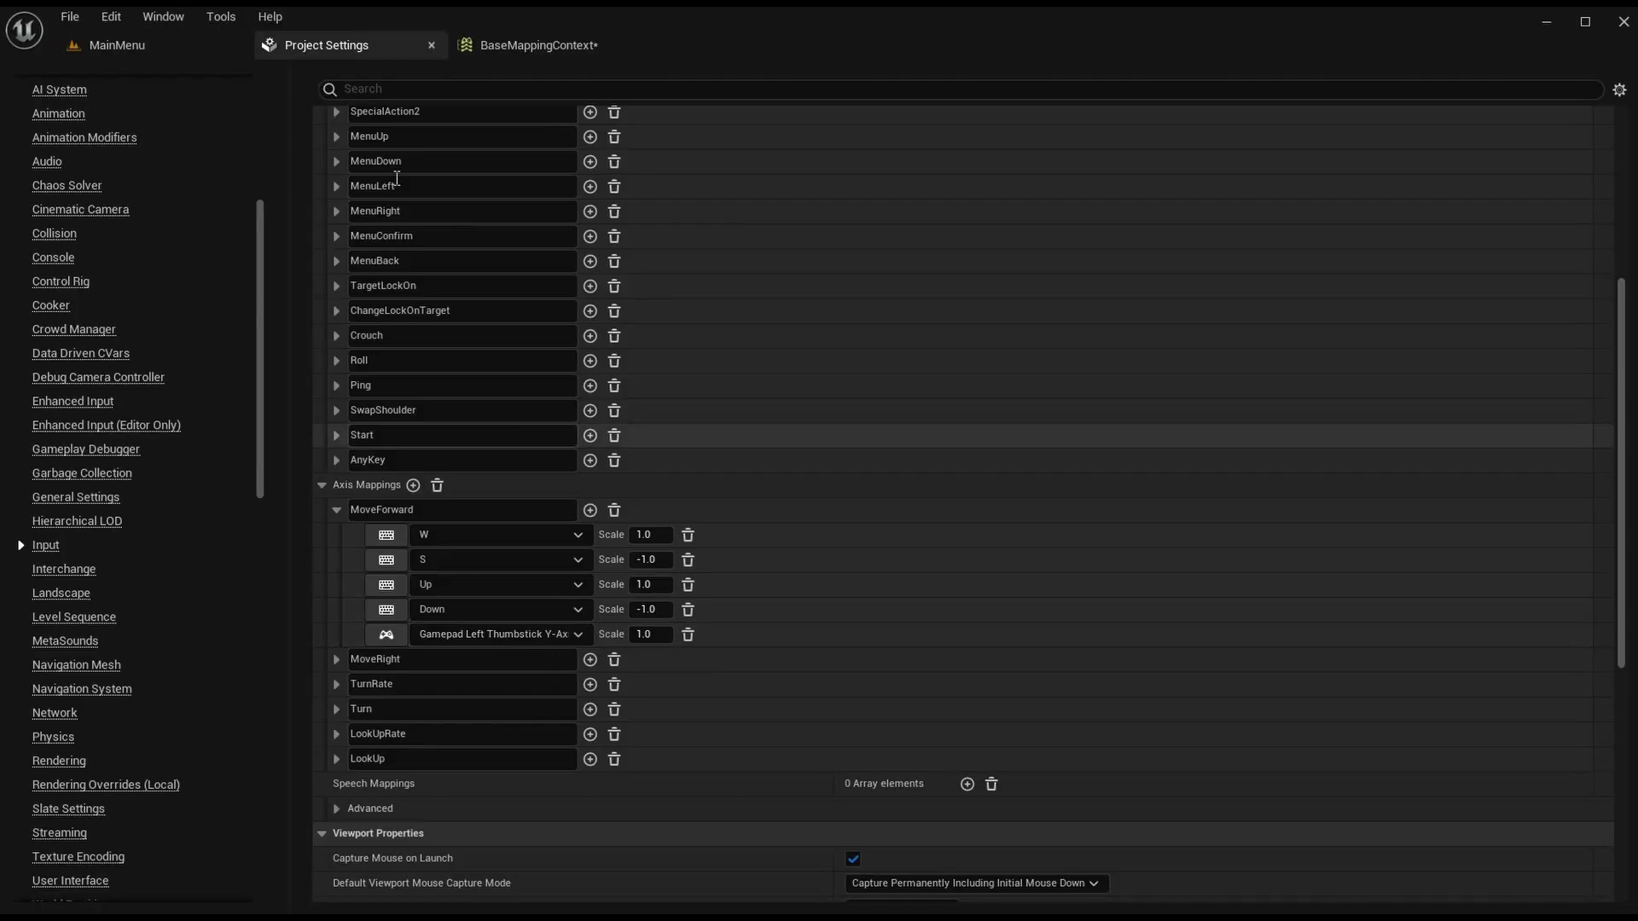
{"action": "left_click", "coordinate": [523, 46]}
{"action": "left_click", "coordinate": [157, 620]}
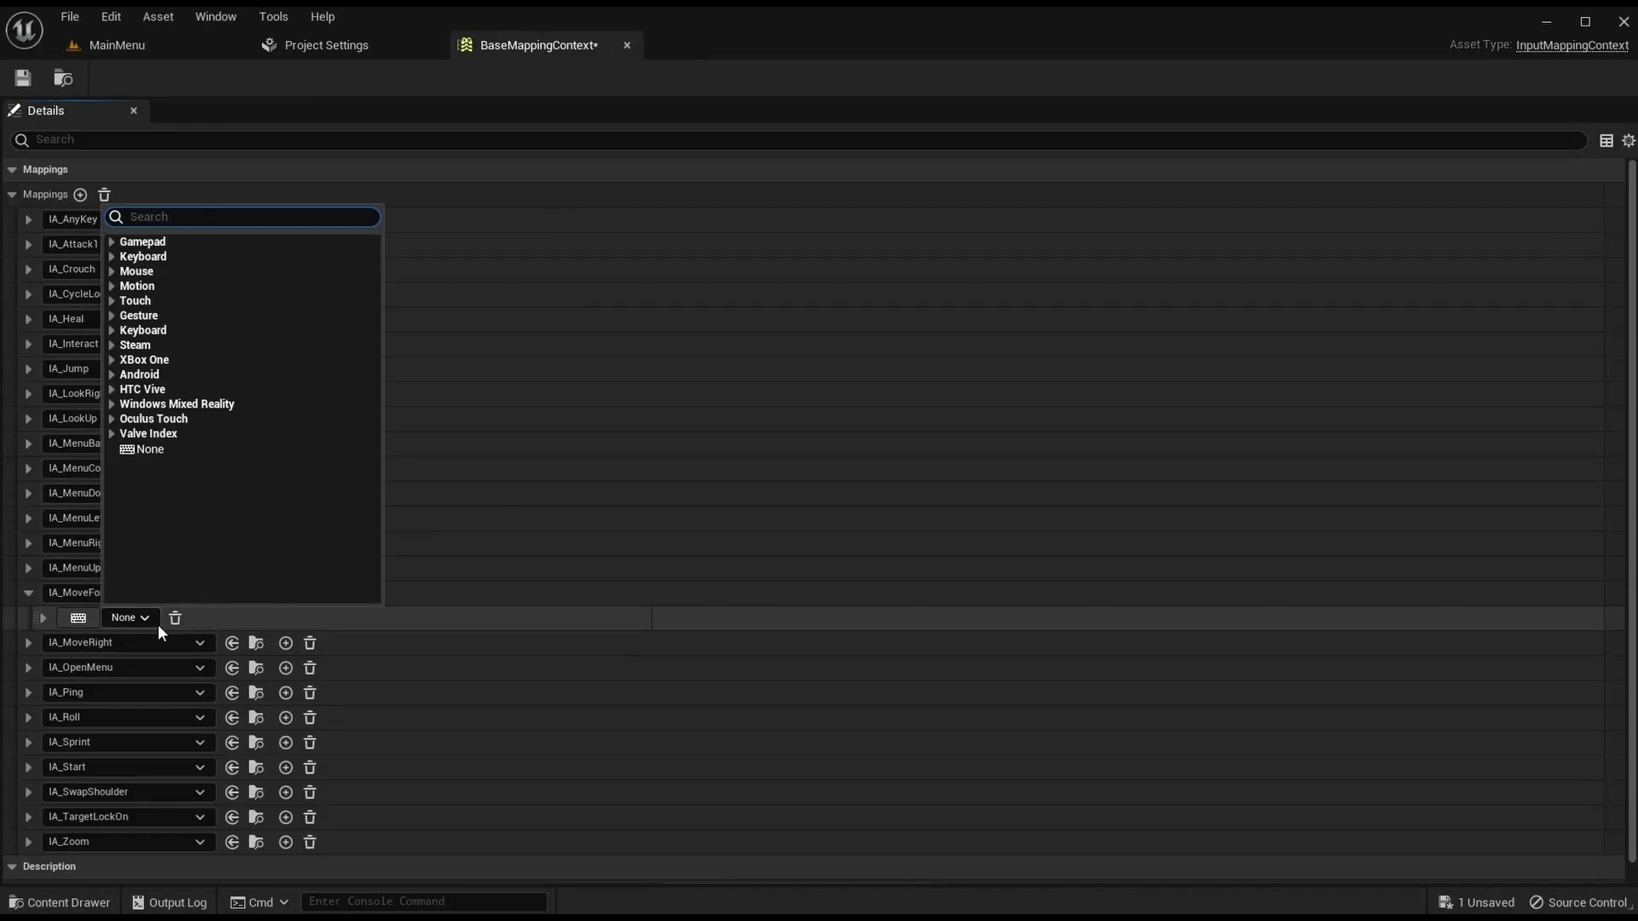
{"action": "type", "text": "w"}
{"action": "left_click", "coordinate": [188, 333]}
Step: Add a second binding to IA_MoveForward and assign it the S key
{"action": "left_click", "coordinate": [286, 593]}
{"action": "left_click", "coordinate": [133, 644]}
{"action": "type", "text": "s"}
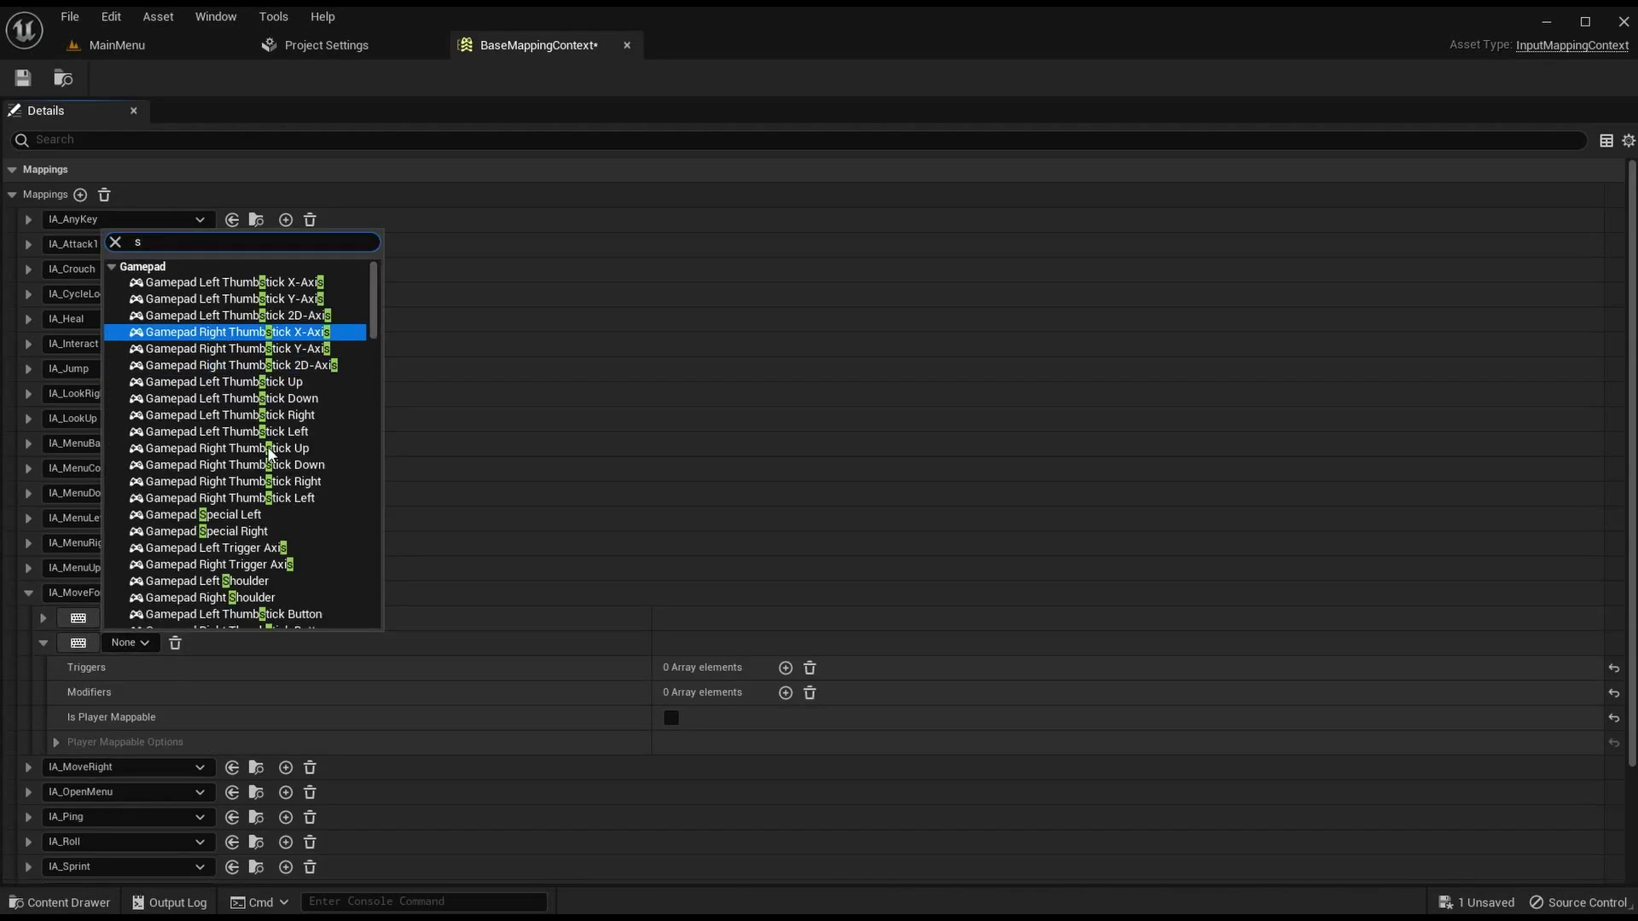
{"action": "scroll", "coordinate": [213, 486], "scroll_direction": "down", "scroll_amount": 3}
{"action": "left_click", "coordinate": [178, 497]}
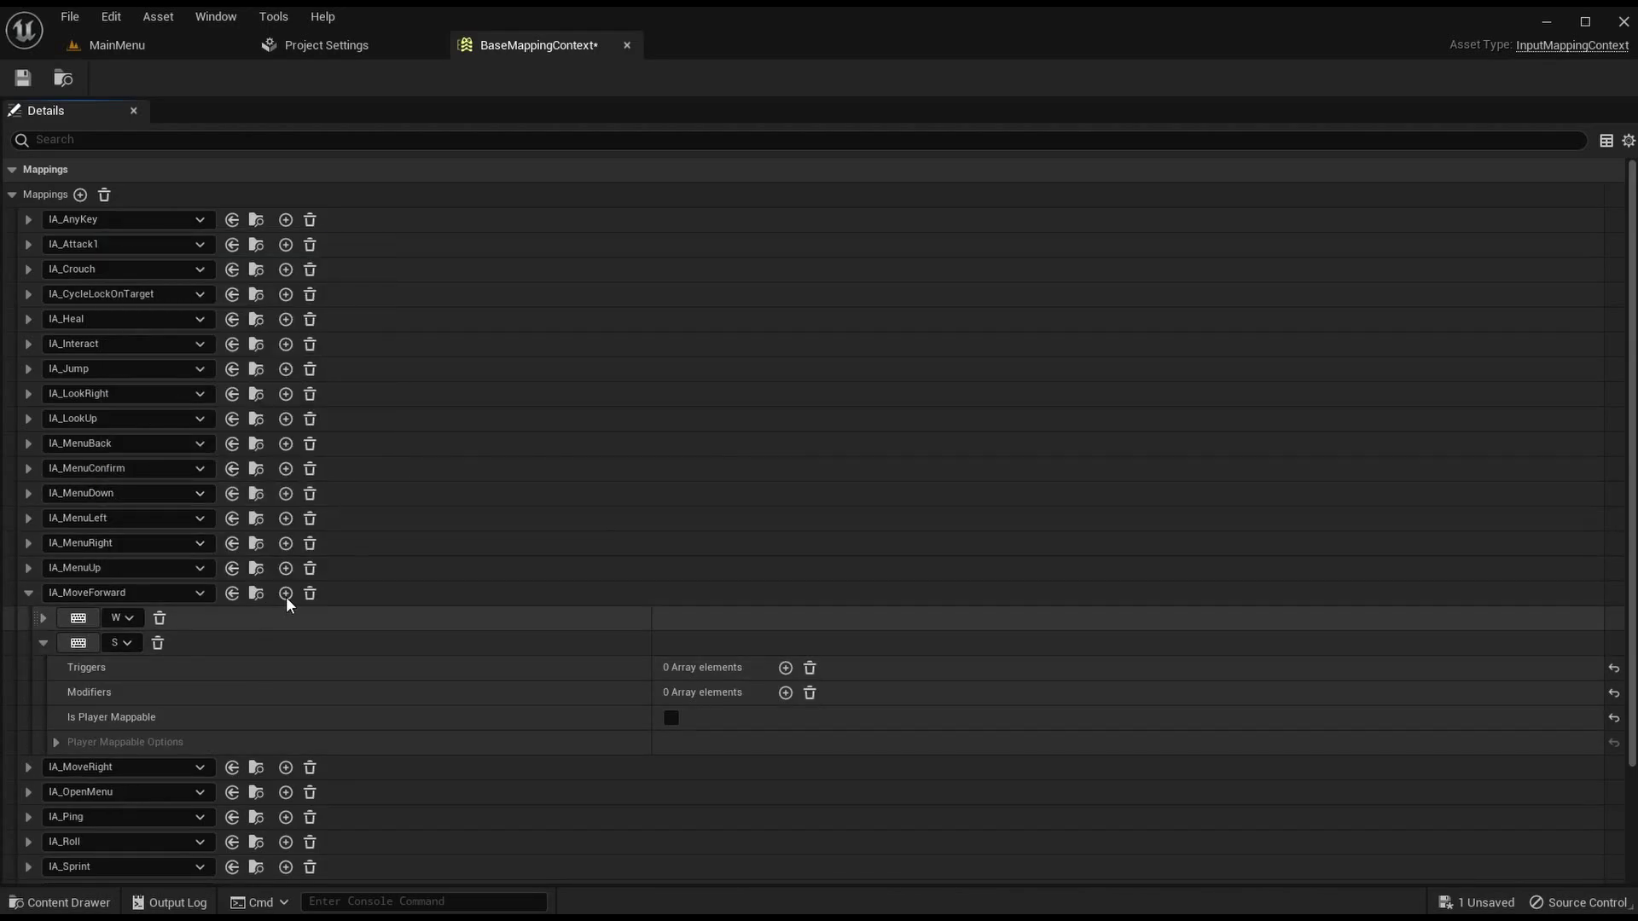
Step: Add a third binding to IA_MoveForward and assign it Gamepad Left Thumbstick Y-Axis
{"action": "left_click", "coordinate": [285, 593]}
{"action": "left_click", "coordinate": [151, 667]}
{"action": "type", "text": "gam"}
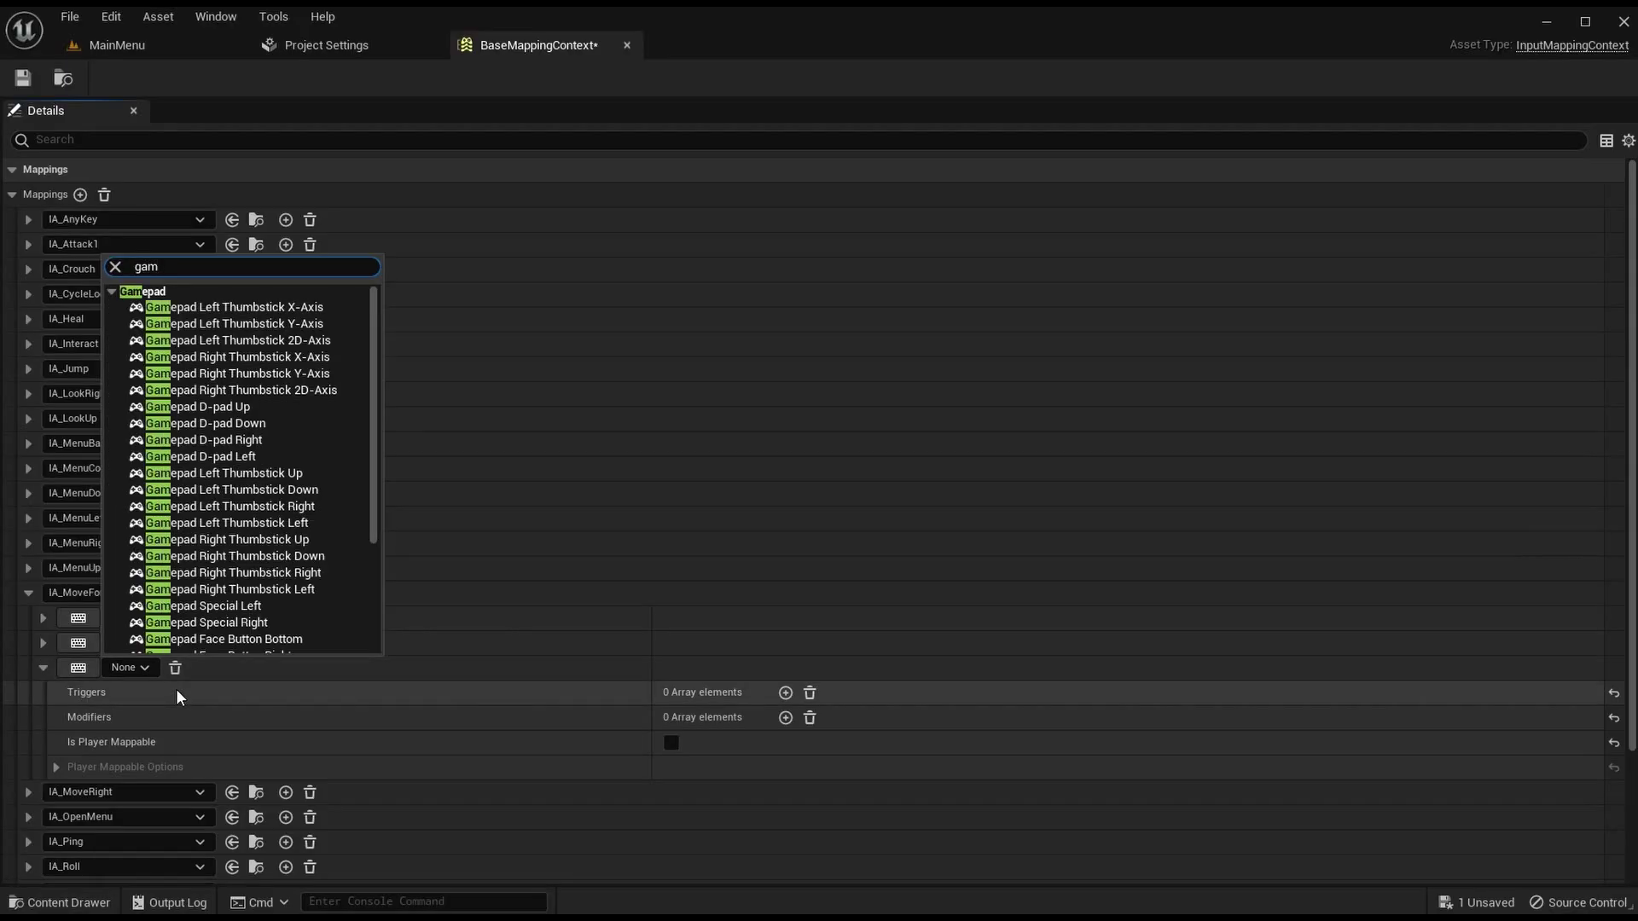
{"action": "type", "text": "epad right"}
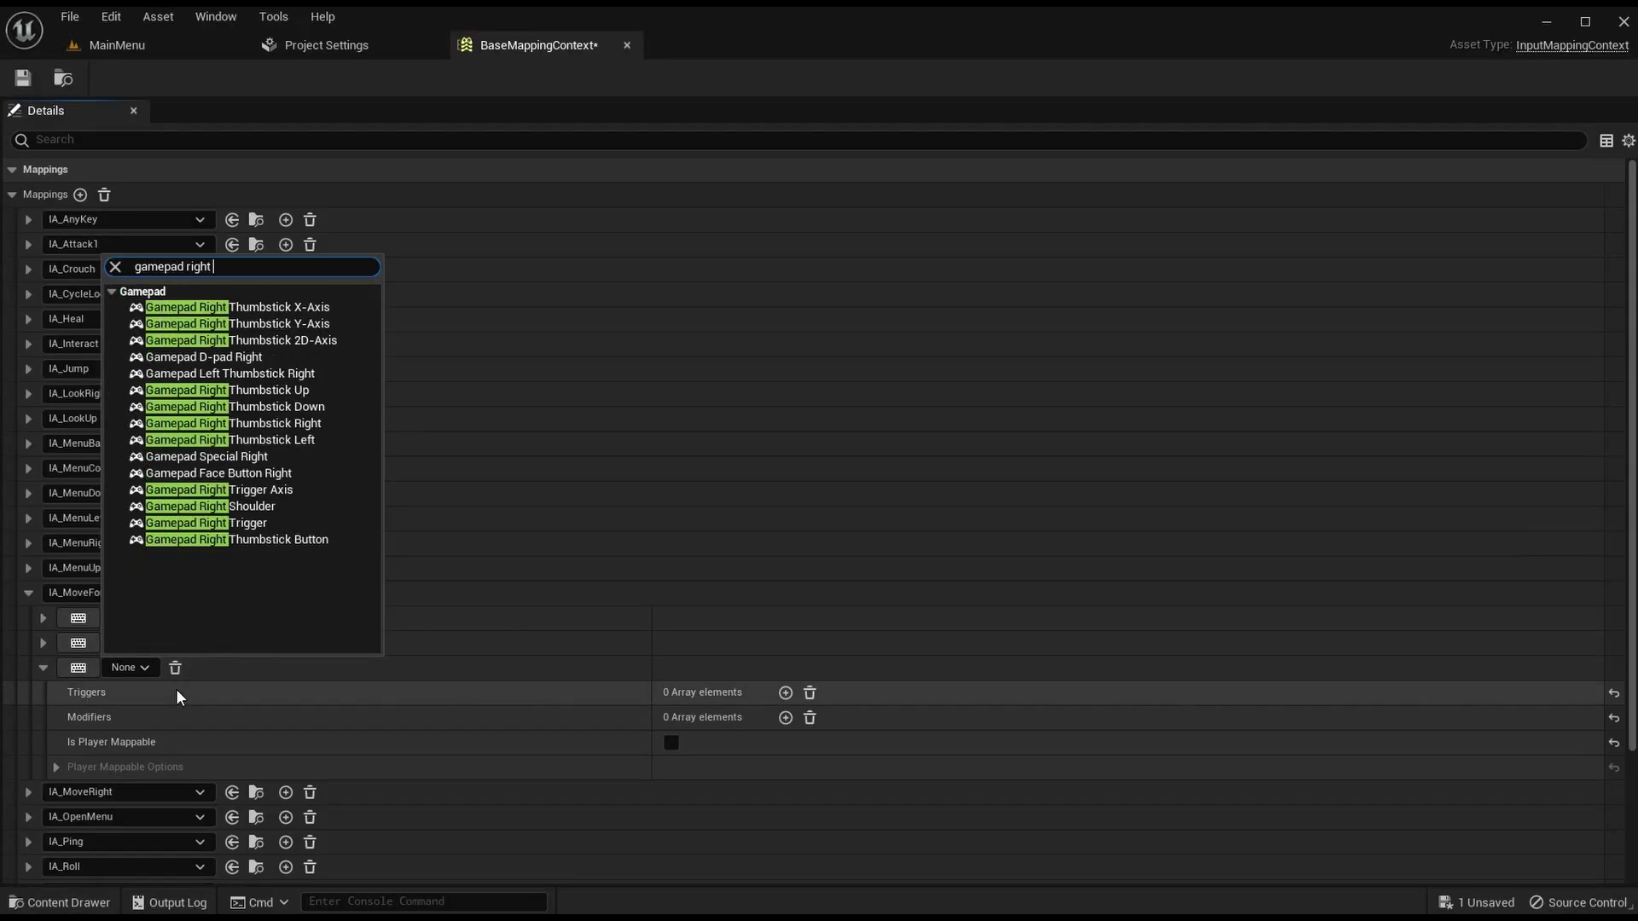
{"action": "key", "text": "BackSpace"}
{"action": "key", "text": "BackSpace"}
{"action": "key", "text": "BackSpace"}
{"action": "key", "text": "BackSpace"}
{"action": "key", "text": "BackSpace"}
{"action": "type", "text": "left"}
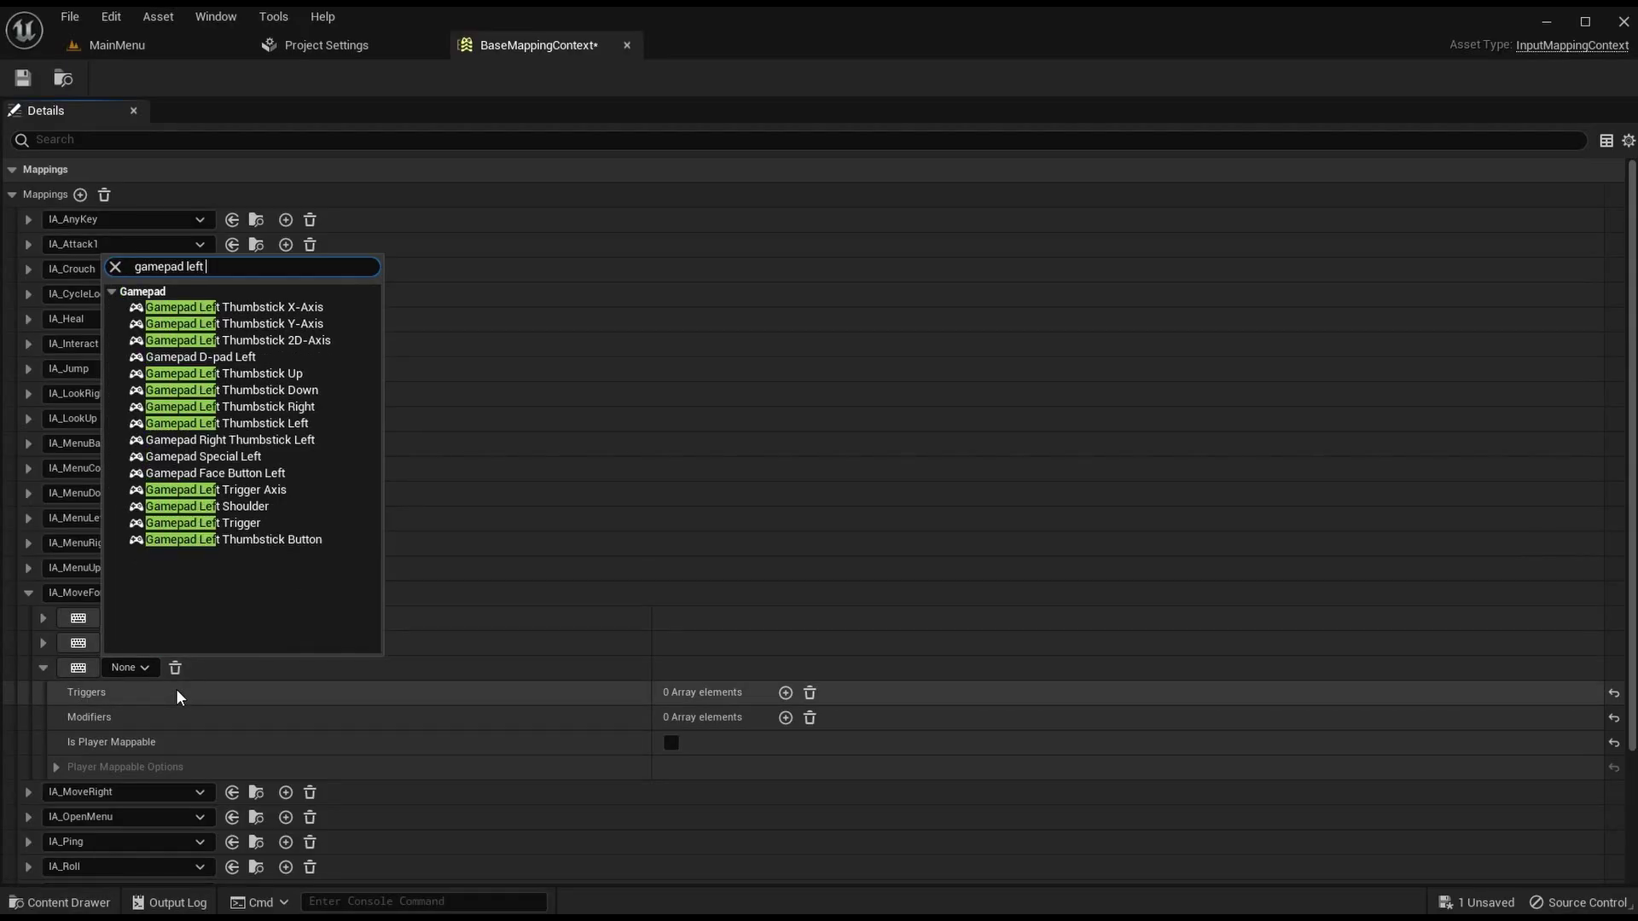
{"action": "type", "text": " thumbstick"}
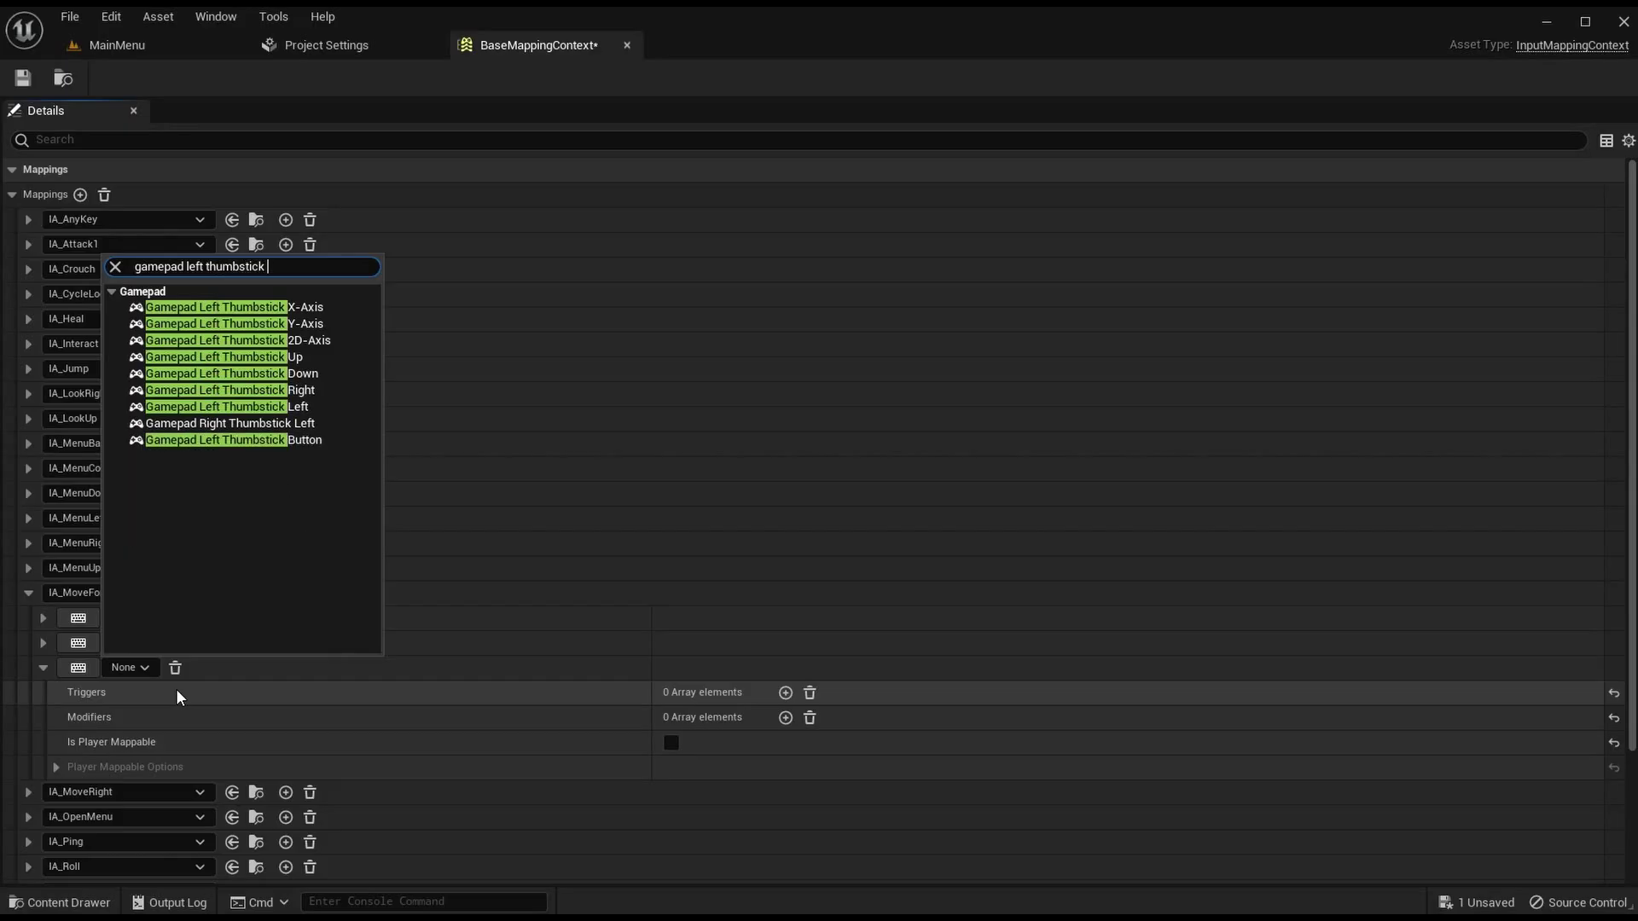
{"action": "type", "text": " y"}
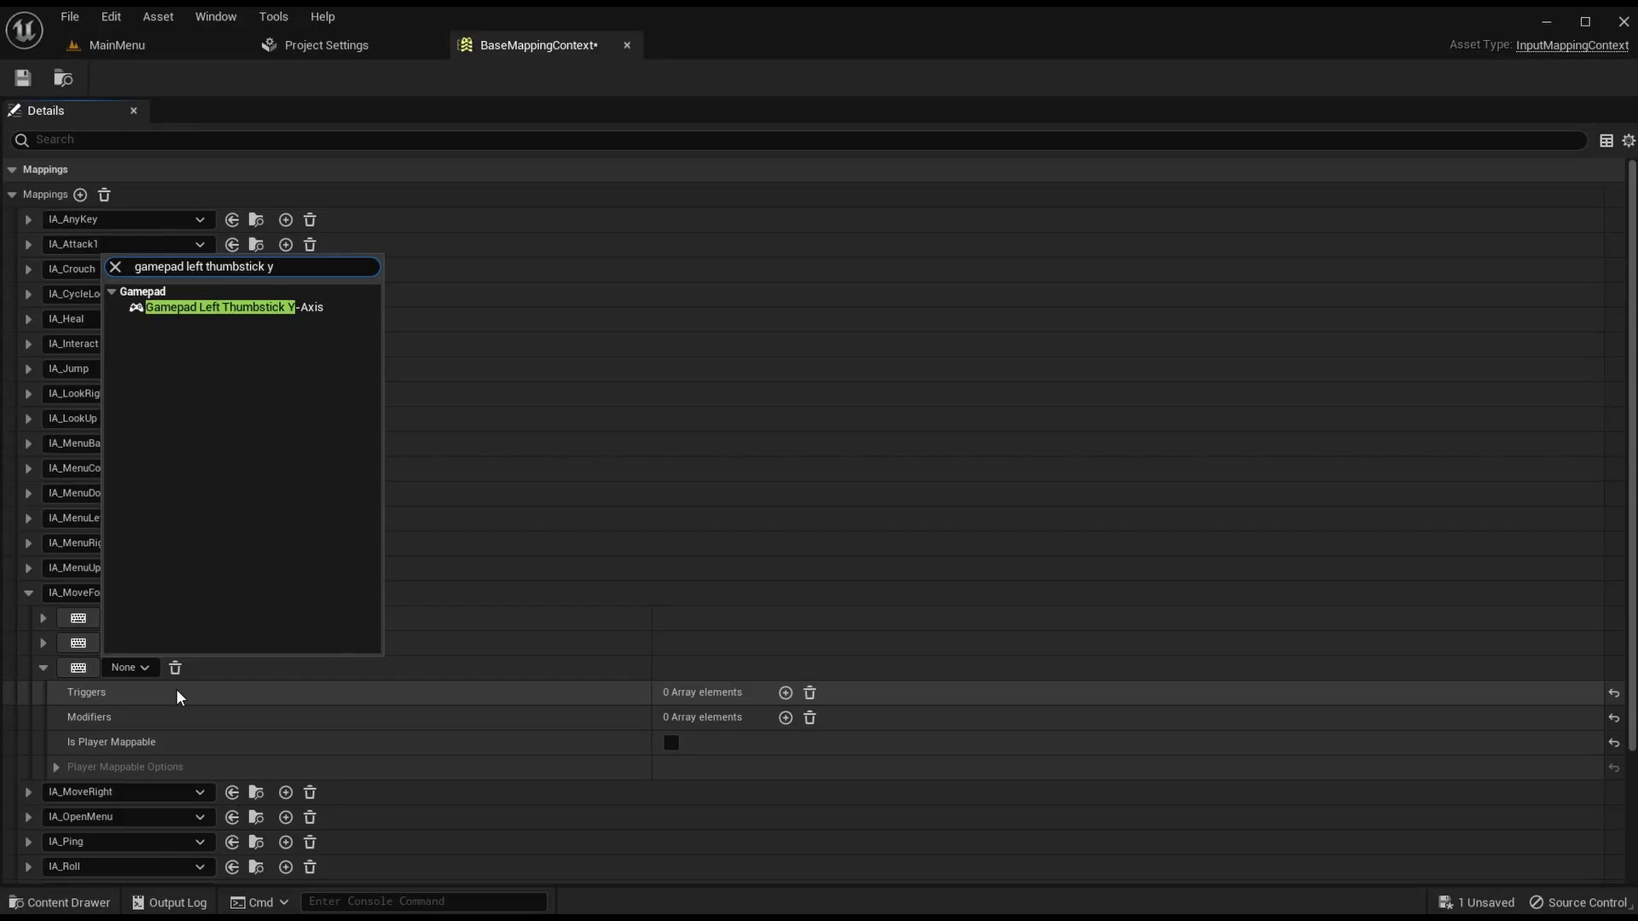
{"action": "left_click", "coordinate": [346, 311]}
Step: Check the legacy MoveForward scales, add a Negate modifier to IA_MoveForward's S key binding, and save the mapping context
{"action": "left_click", "coordinate": [352, 43]}
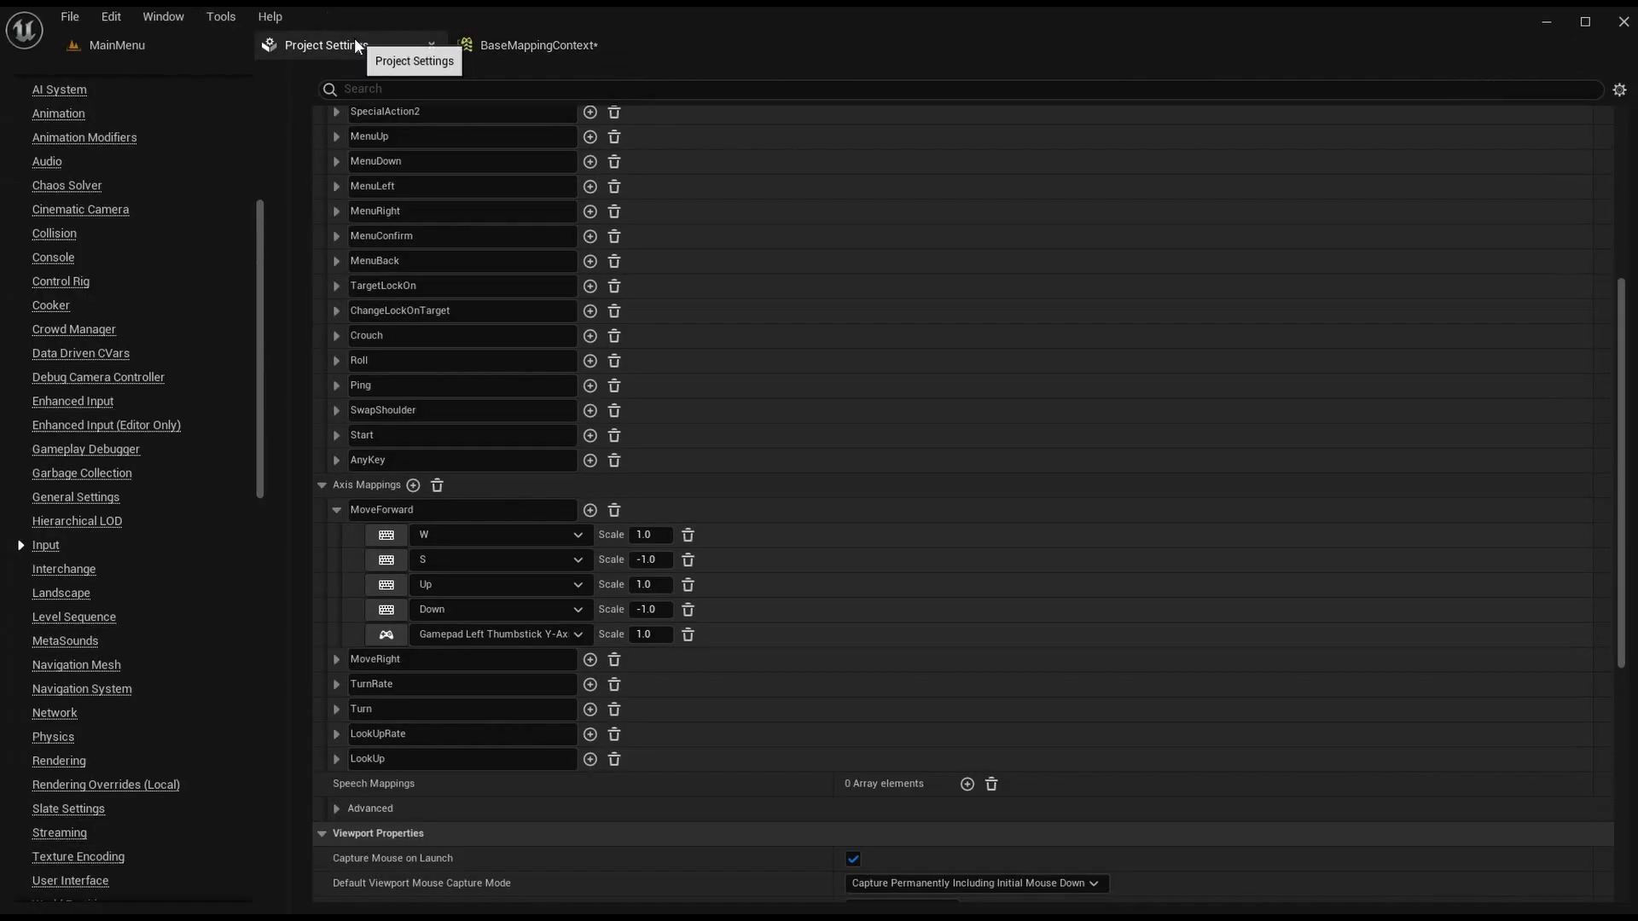
{"action": "left_click", "coordinate": [650, 559]}
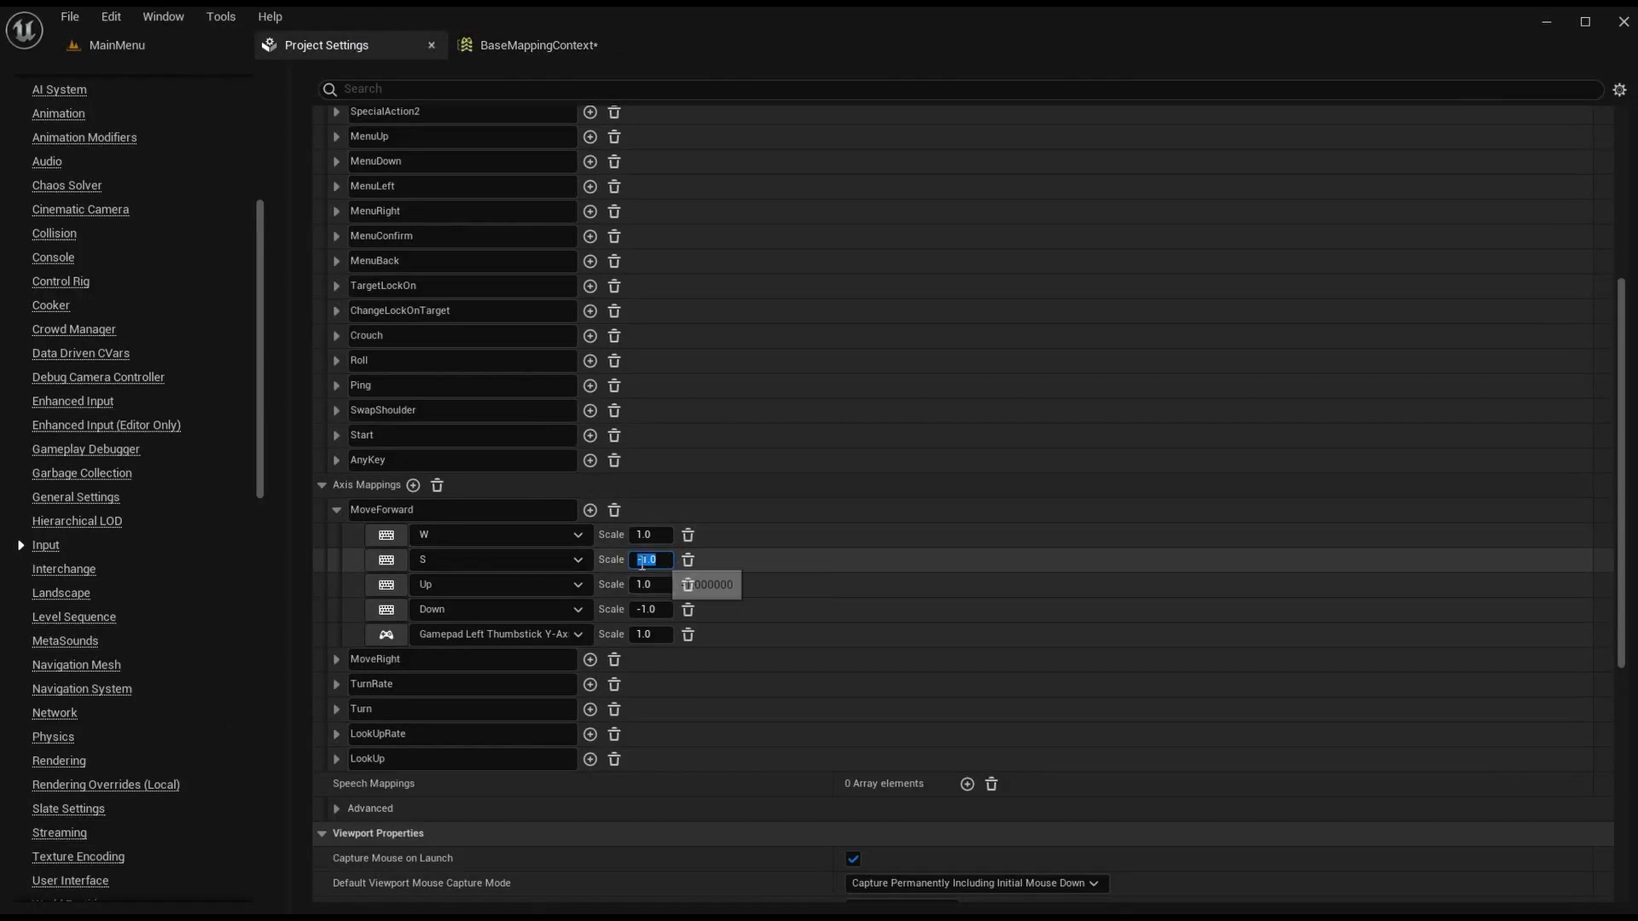
{"action": "left_click", "coordinate": [339, 510]}
{"action": "left_click", "coordinate": [535, 42]}
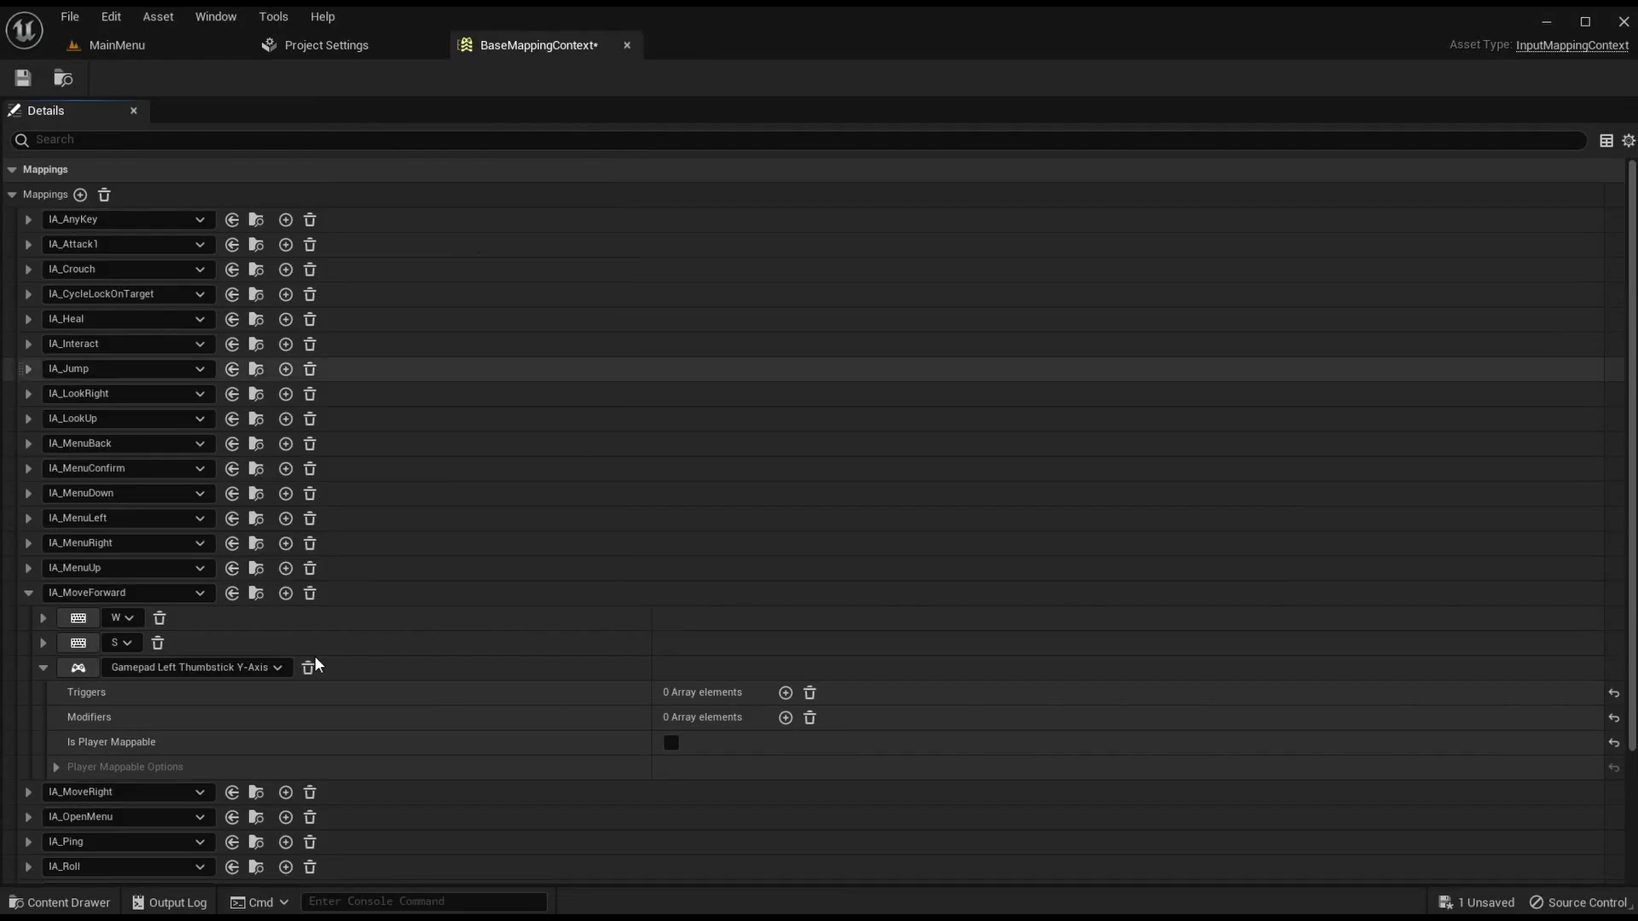
{"action": "left_click", "coordinate": [43, 667]}
{"action": "left_click", "coordinate": [42, 642]}
{"action": "left_click", "coordinate": [784, 692]}
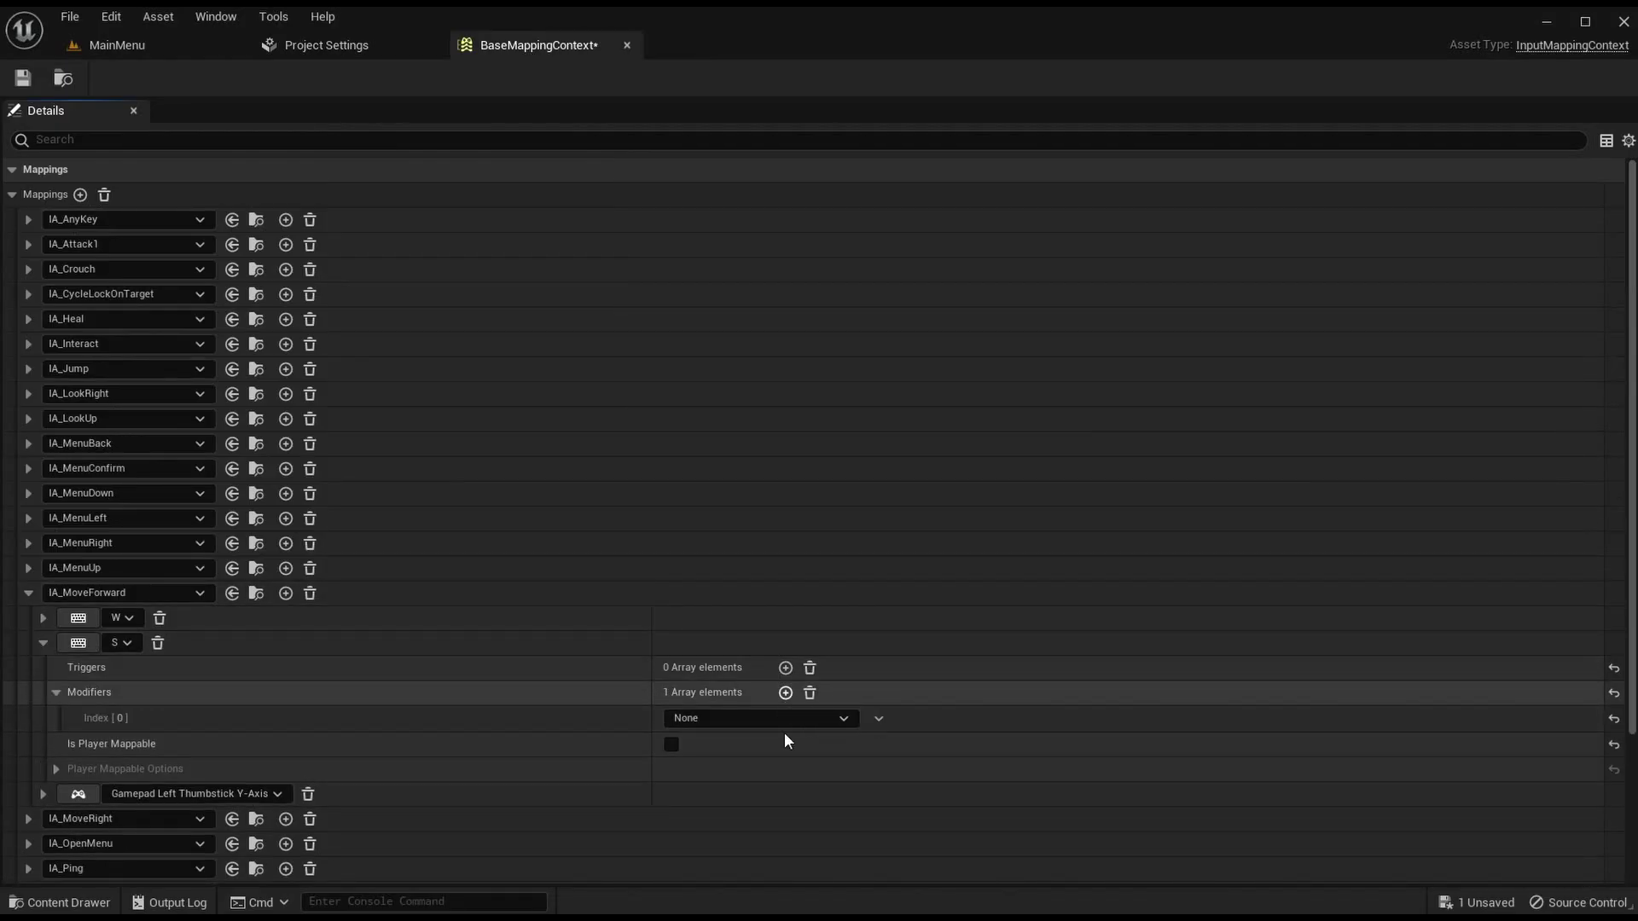
{"action": "left_click", "coordinate": [732, 717]}
{"action": "left_click", "coordinate": [725, 540]}
{"action": "left_click", "coordinate": [42, 643]}
{"action": "left_click", "coordinate": [28, 592]}
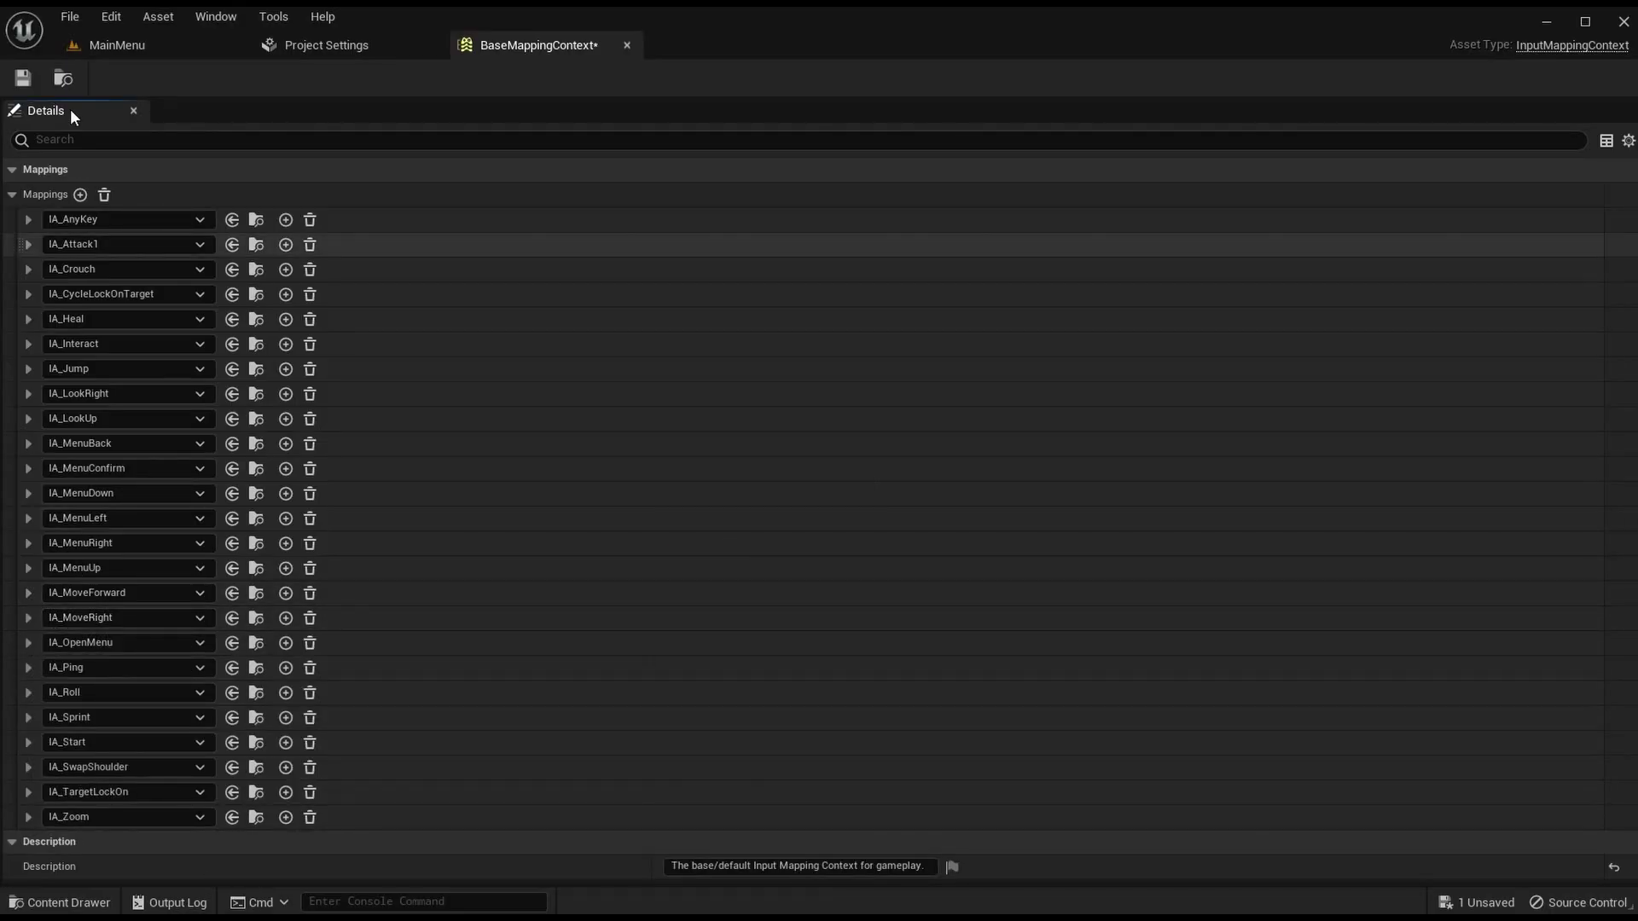
{"action": "left_click", "coordinate": [23, 79]}
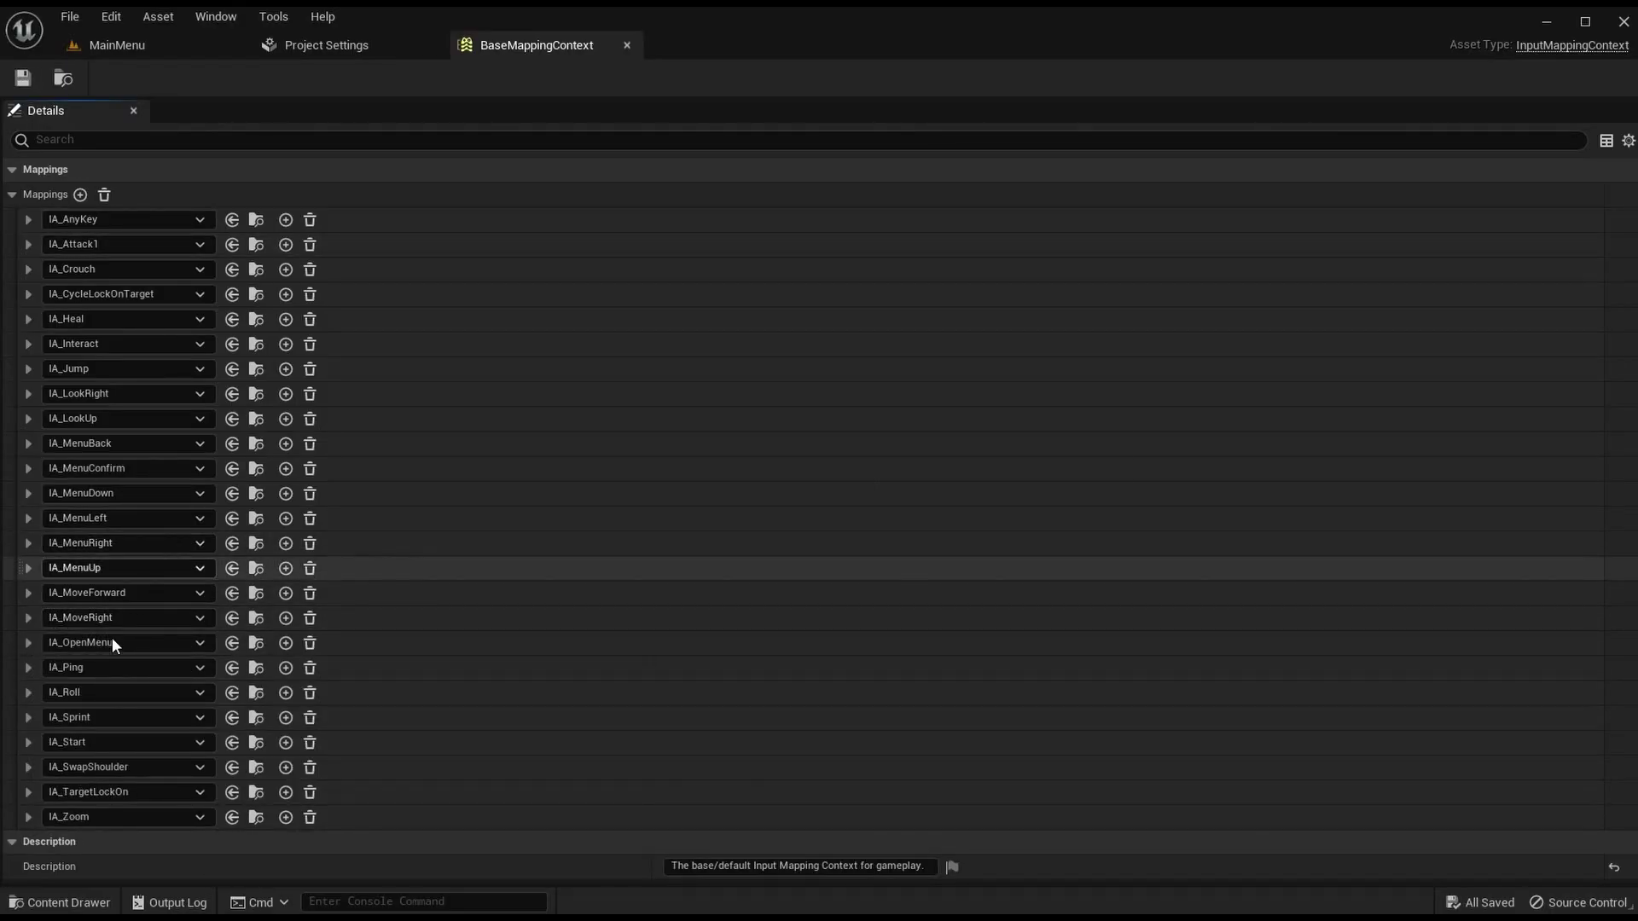
Step: Look up the legacy MoveRight axis mapping and bind IA_MoveRight to the A key
{"action": "left_click", "coordinate": [29, 618]}
{"action": "left_click", "coordinate": [327, 45]}
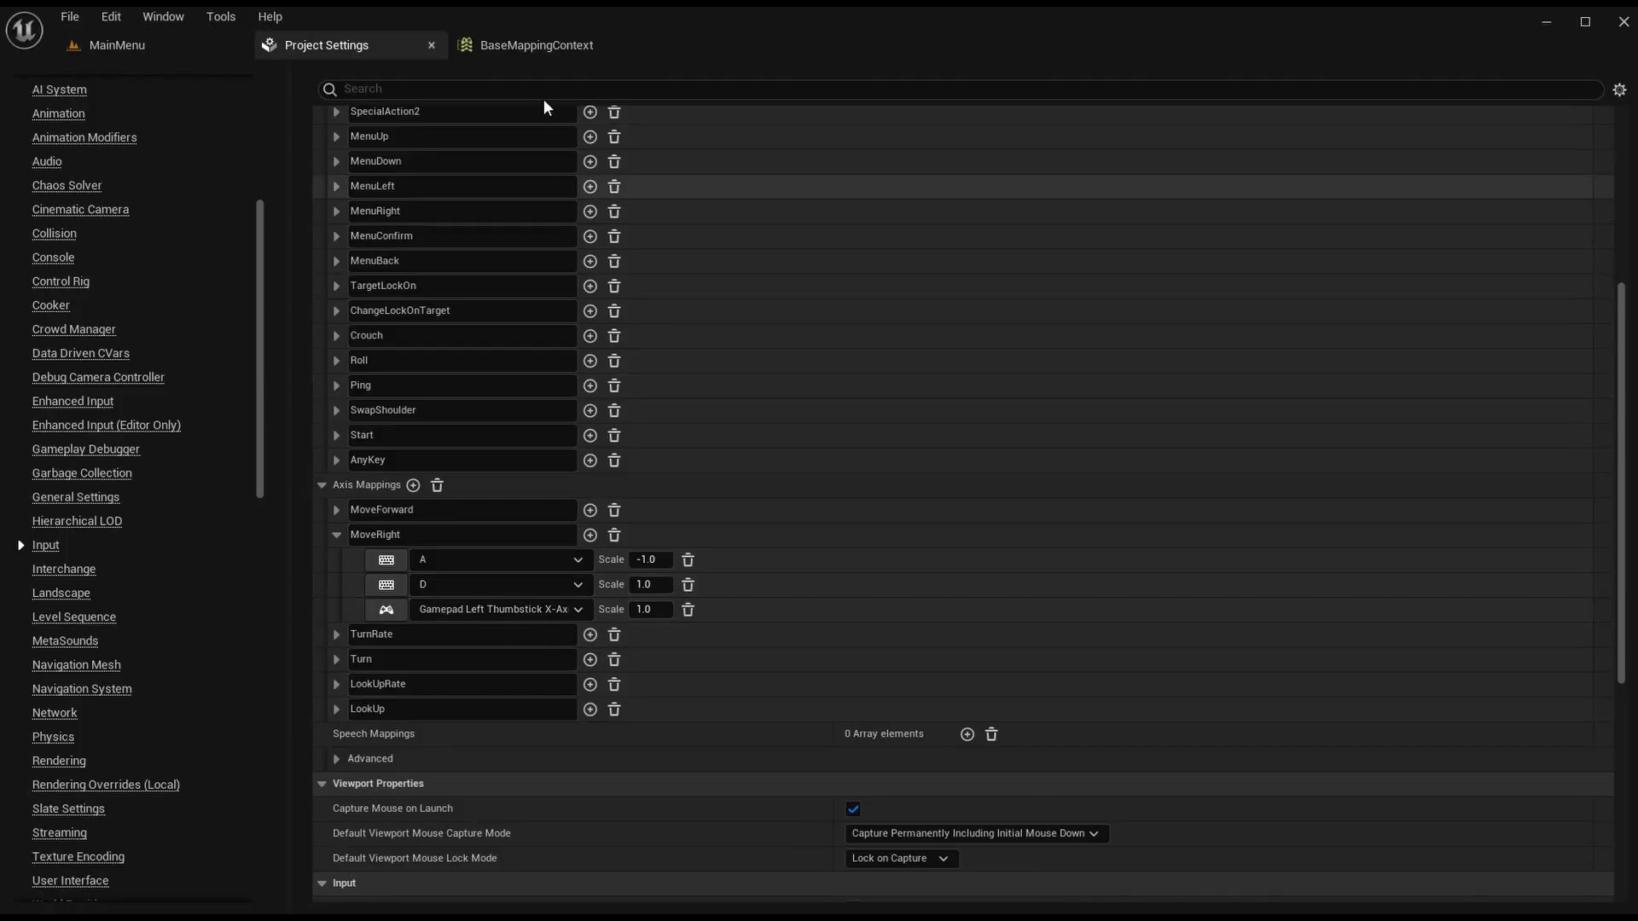
{"action": "left_click", "coordinate": [529, 49]}
{"action": "left_click", "coordinate": [130, 643]}
{"action": "type", "text": "a"}
{"action": "scroll", "coordinate": [217, 468], "scroll_direction": "down", "scroll_amount": 8}
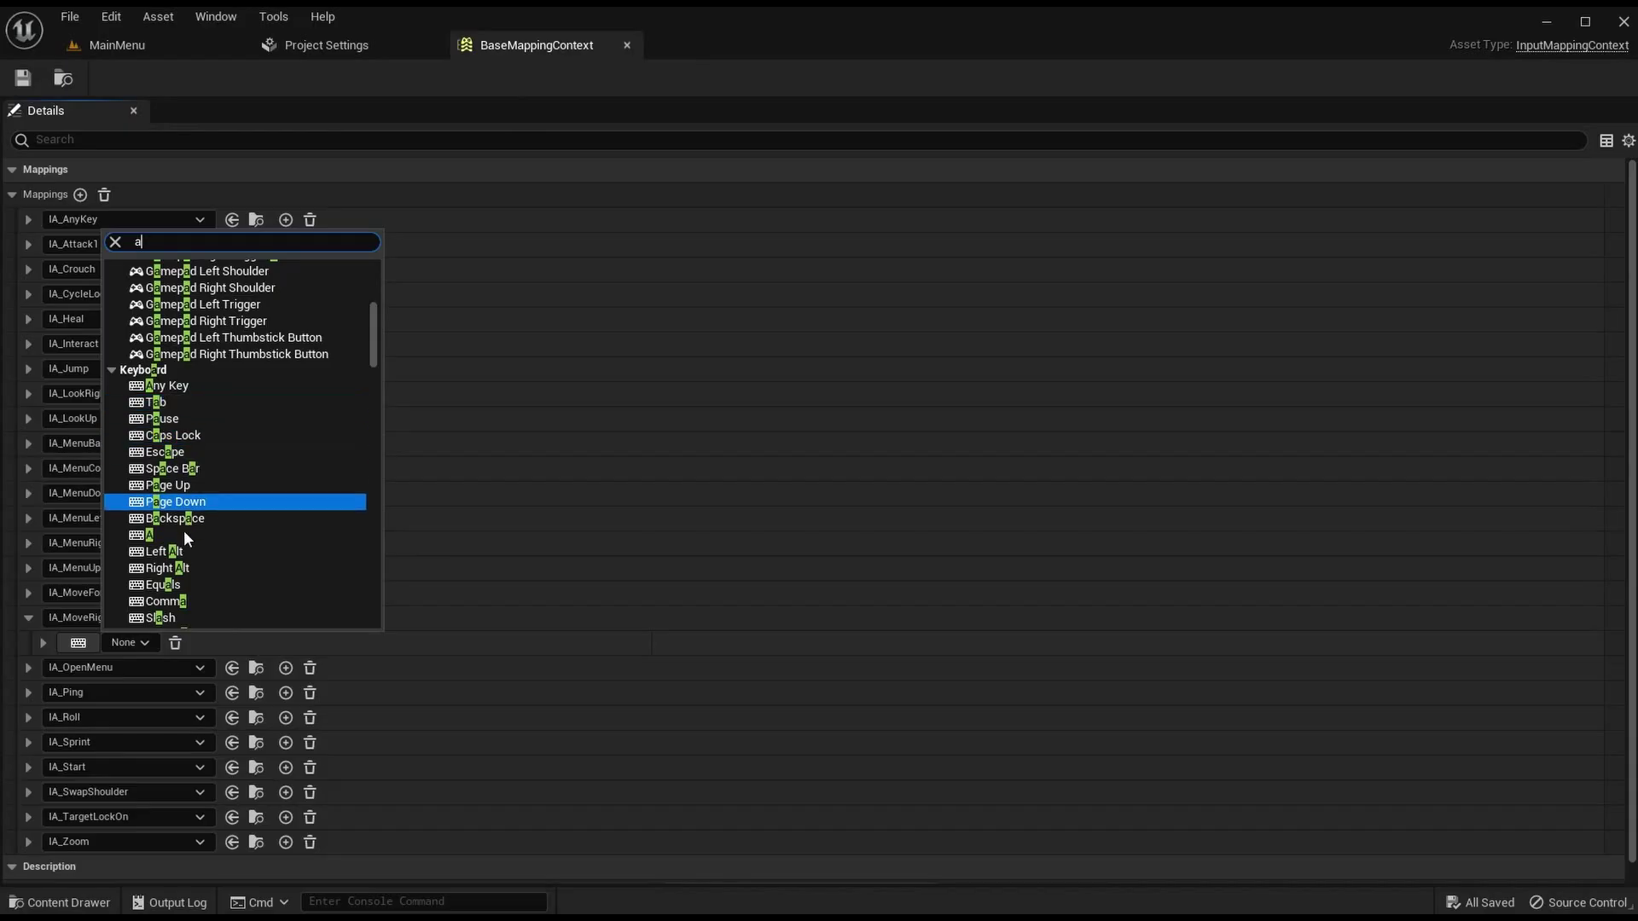
{"action": "left_click", "coordinate": [182, 537]}
Step: Add a second binding to IA_MoveRight and assign it the D key
{"action": "left_click", "coordinate": [286, 618]}
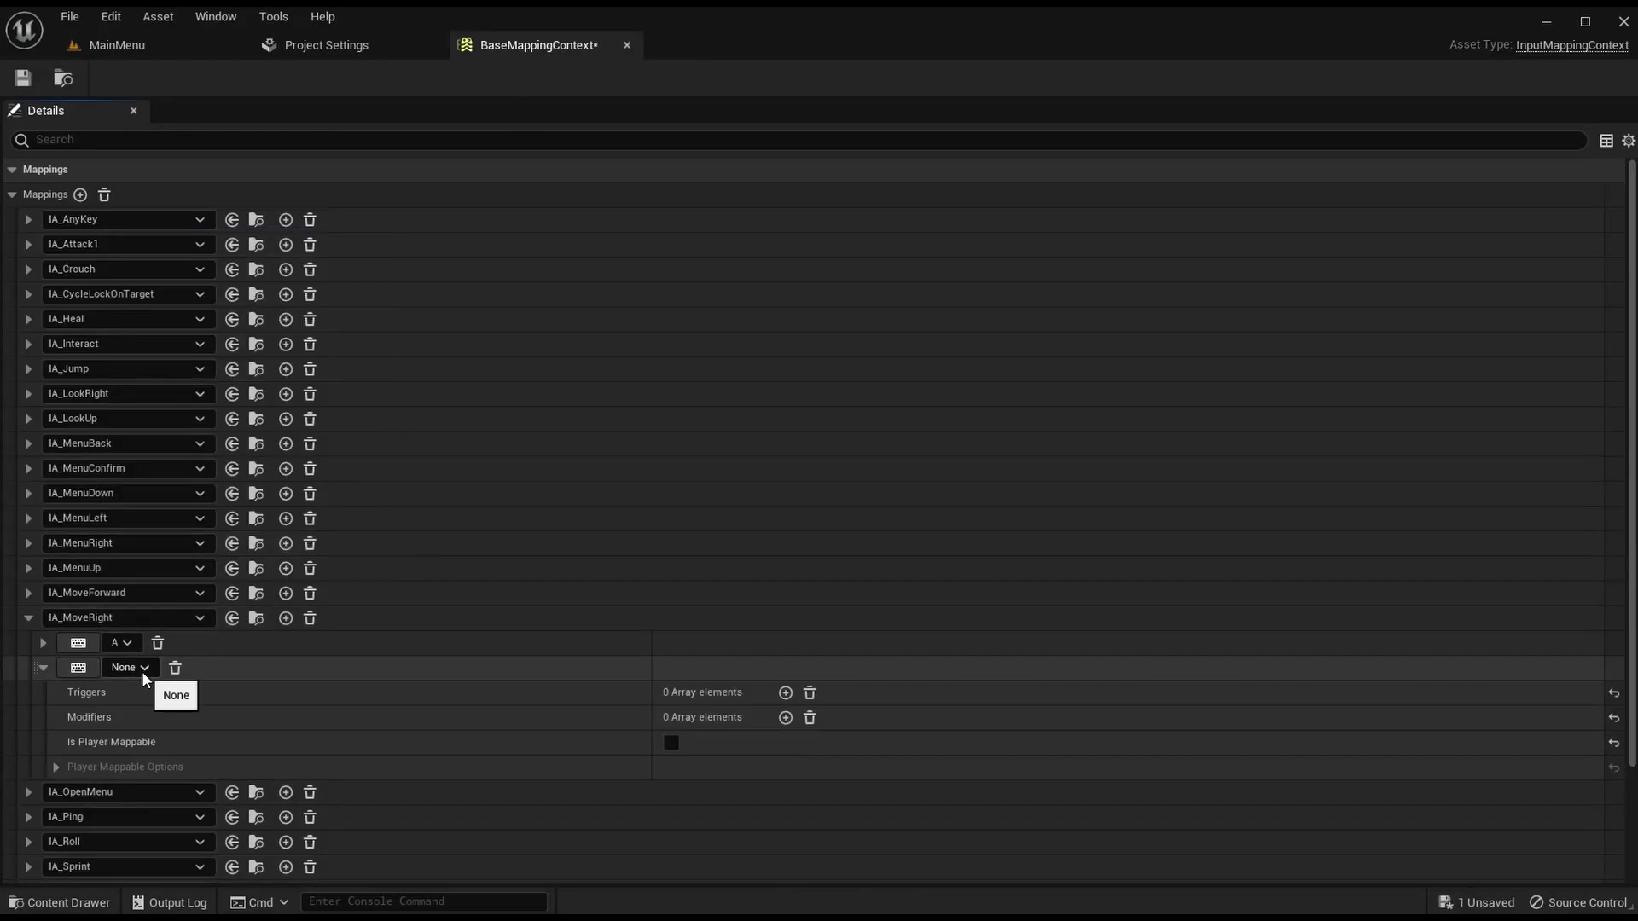
{"action": "left_click", "coordinate": [130, 667]}
{"action": "type", "text": "d"}
{"action": "scroll", "coordinate": [201, 453], "scroll_direction": "down", "scroll_amount": 5}
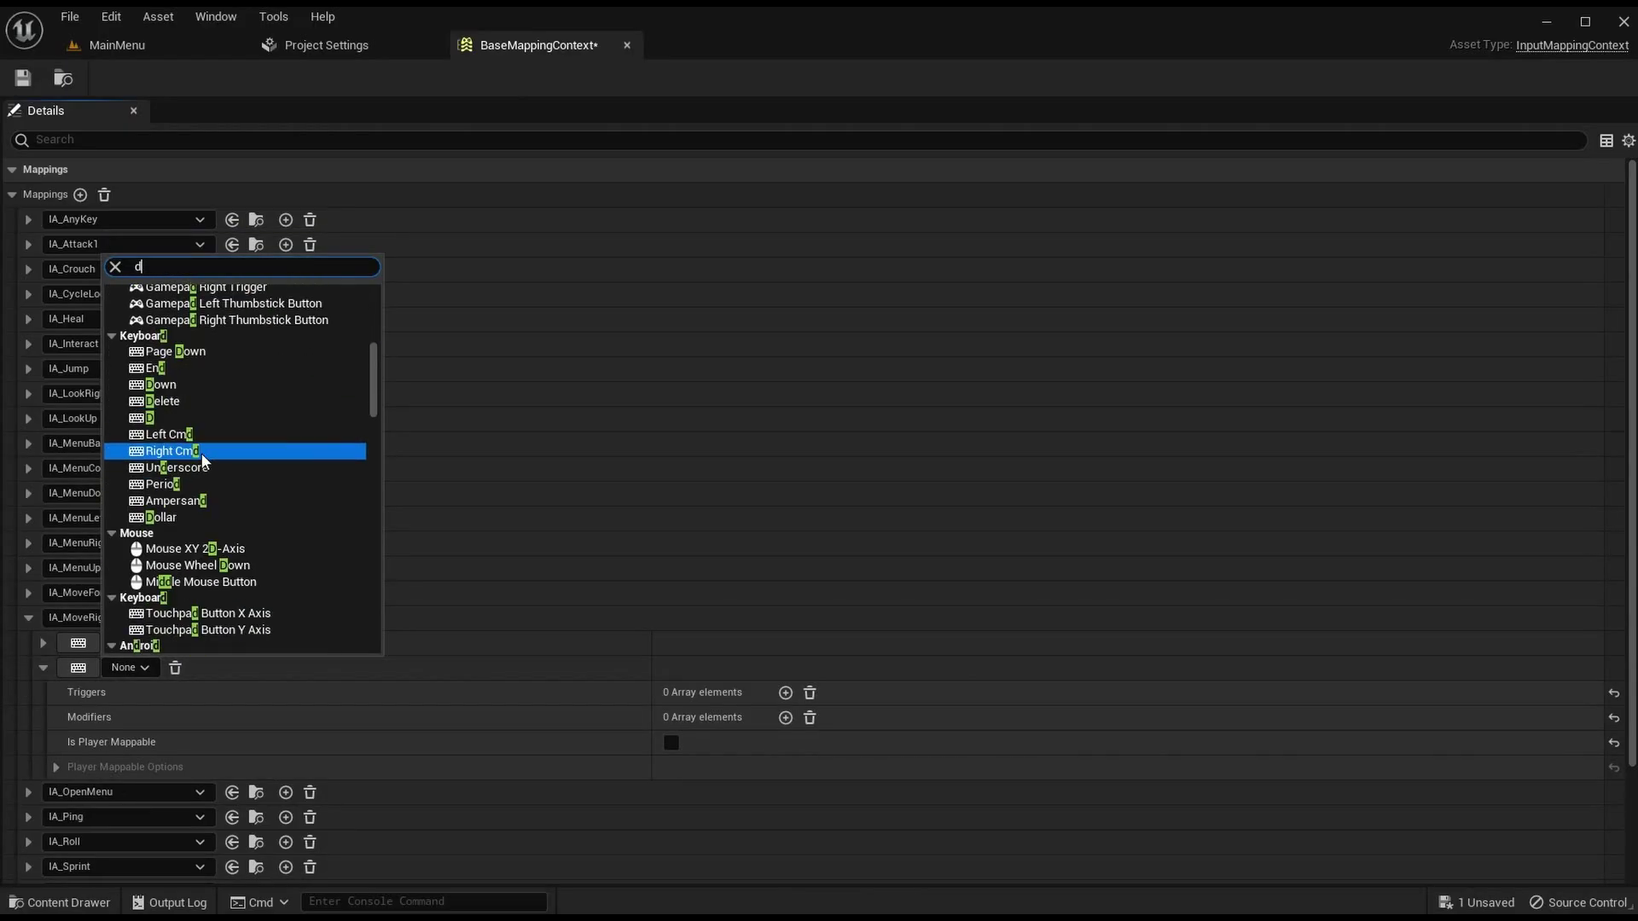
{"action": "left_click", "coordinate": [191, 407]}
Step: Add a third binding to IA_MoveRight, assign it Gamepad Left Thumbstick X-Axis, and collapse the binding
{"action": "left_click", "coordinate": [286, 618]}
{"action": "left_click", "coordinate": [147, 693]}
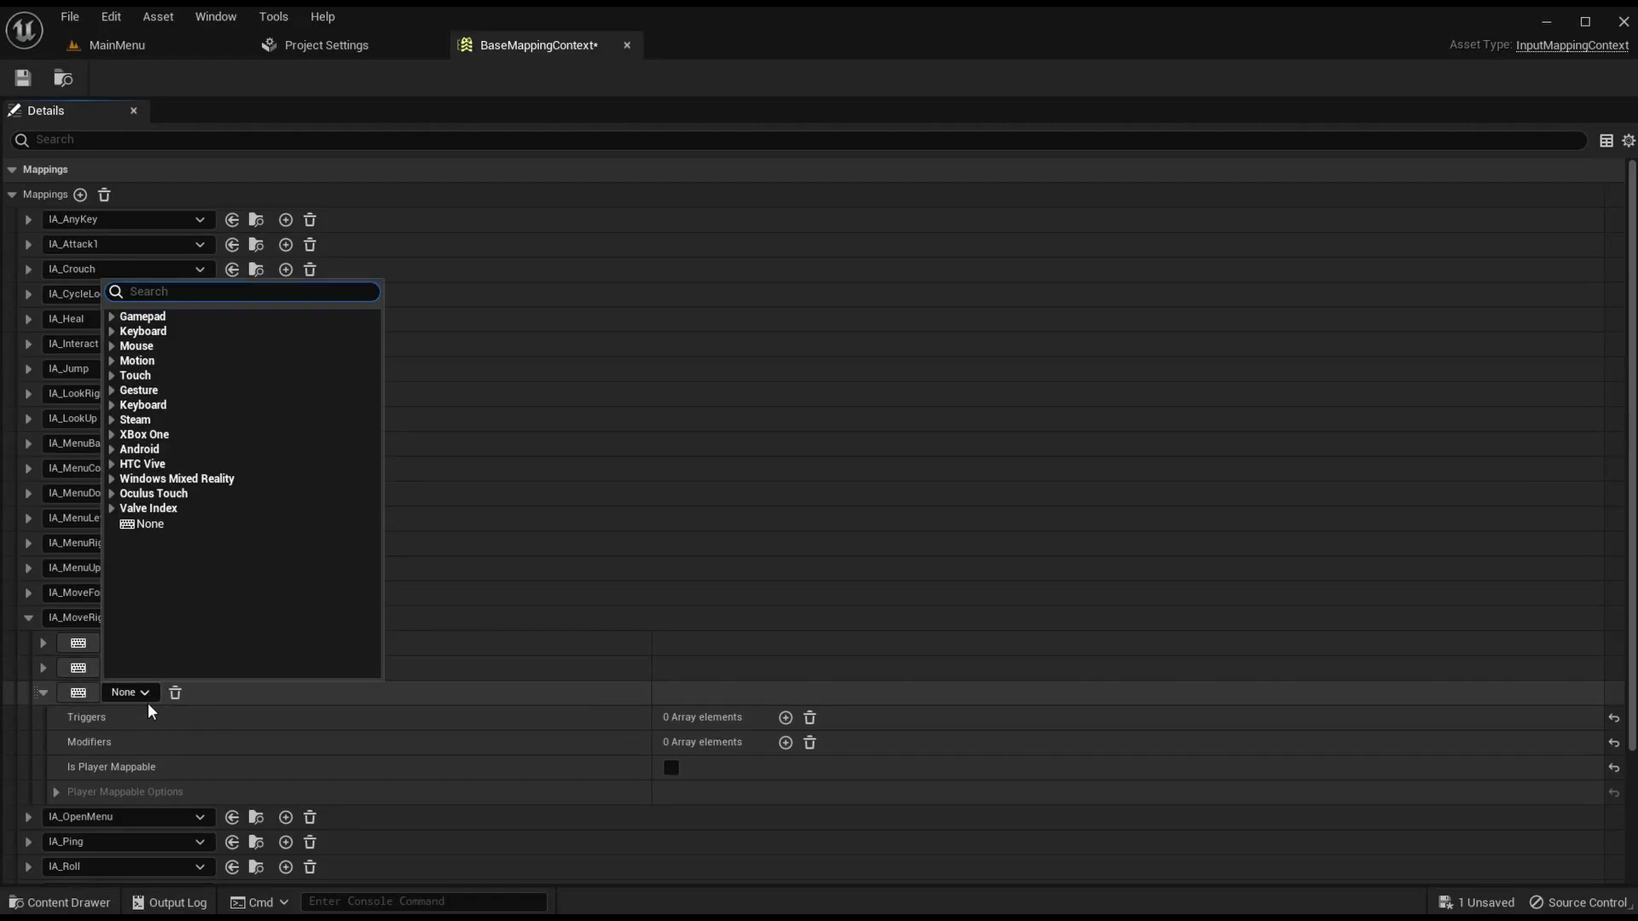
{"action": "type", "text": "gamepad left thumbstick x"}
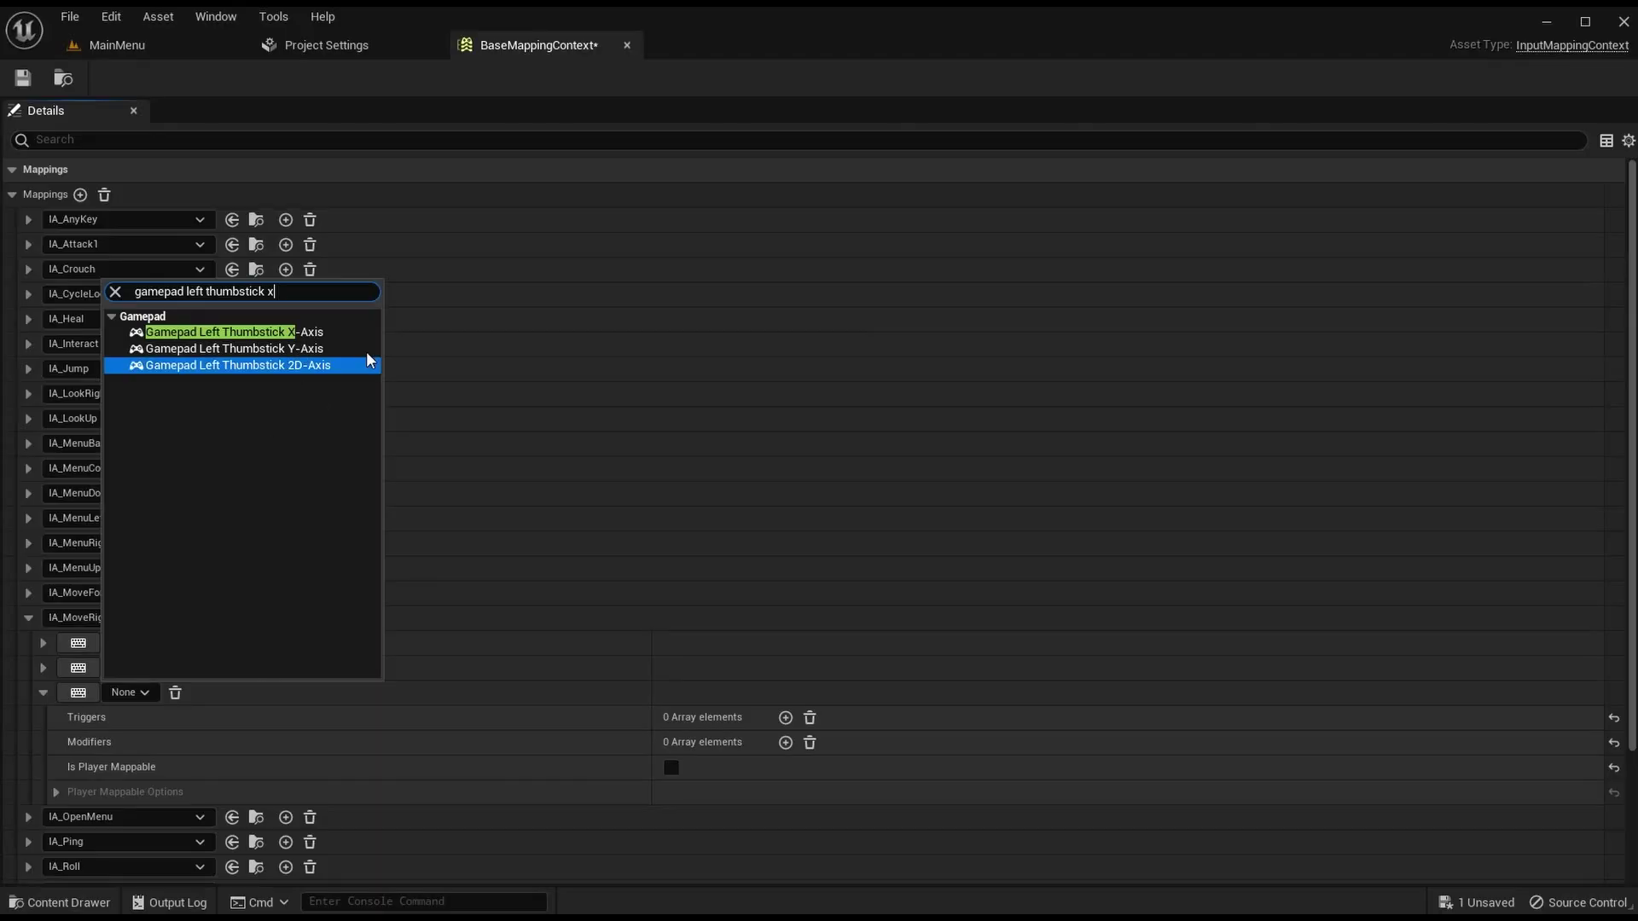
{"action": "left_click", "coordinate": [342, 336]}
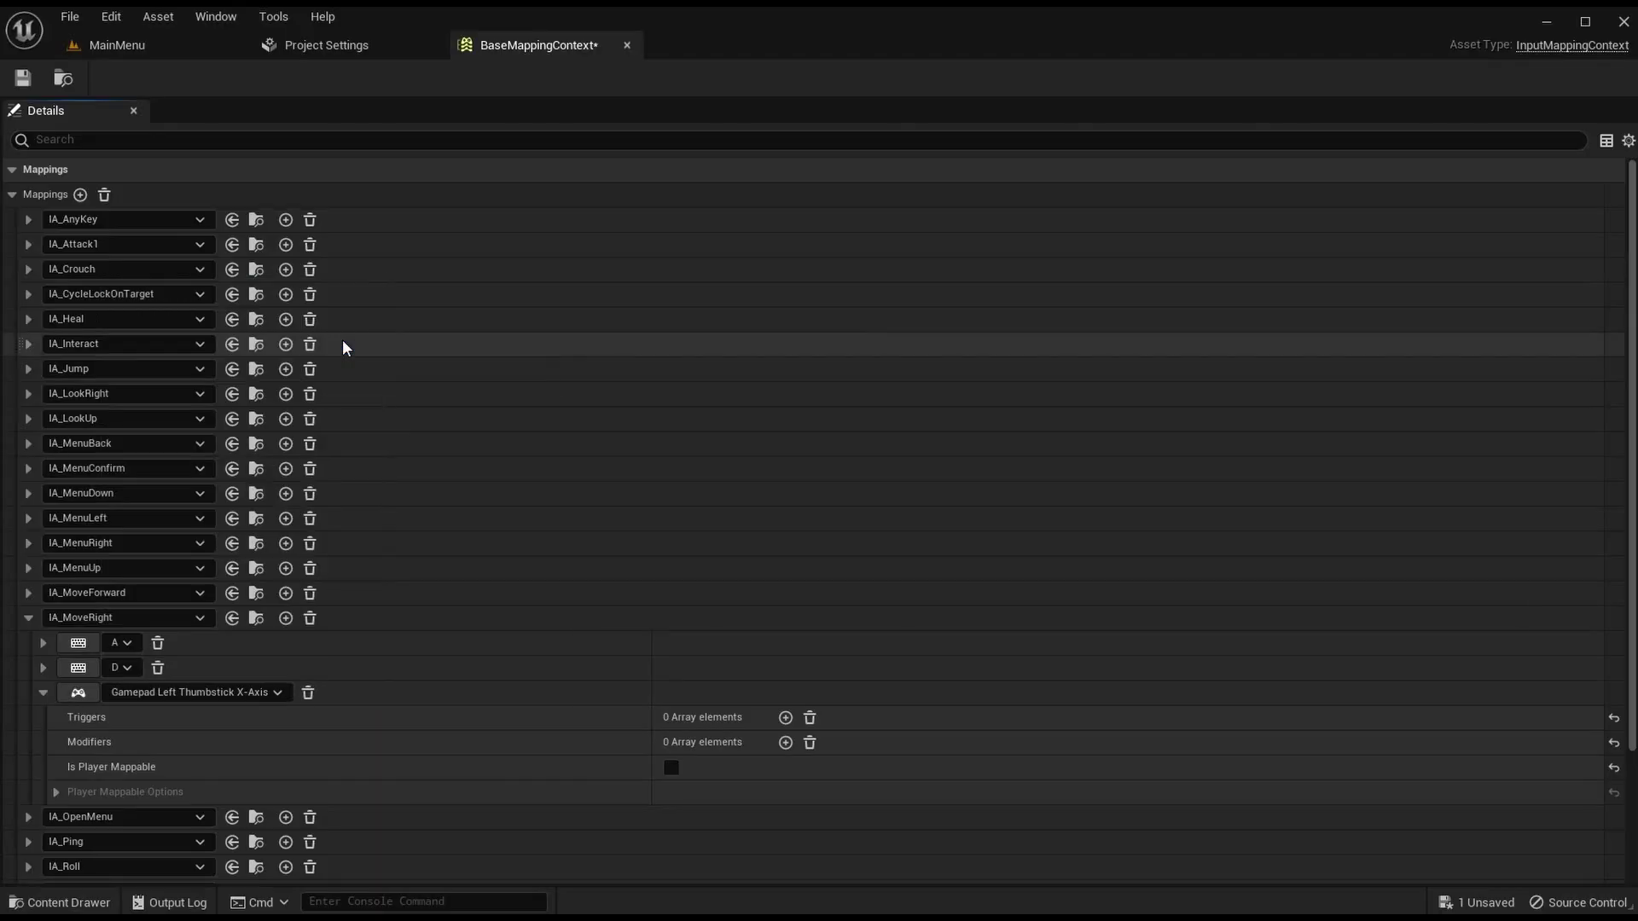
{"action": "left_click", "coordinate": [44, 693]}
Step: Check the legacy MoveRight scales, add a Negate modifier to IA_MoveRight's A key binding, and save the mapping context
{"action": "left_click", "coordinate": [329, 51]}
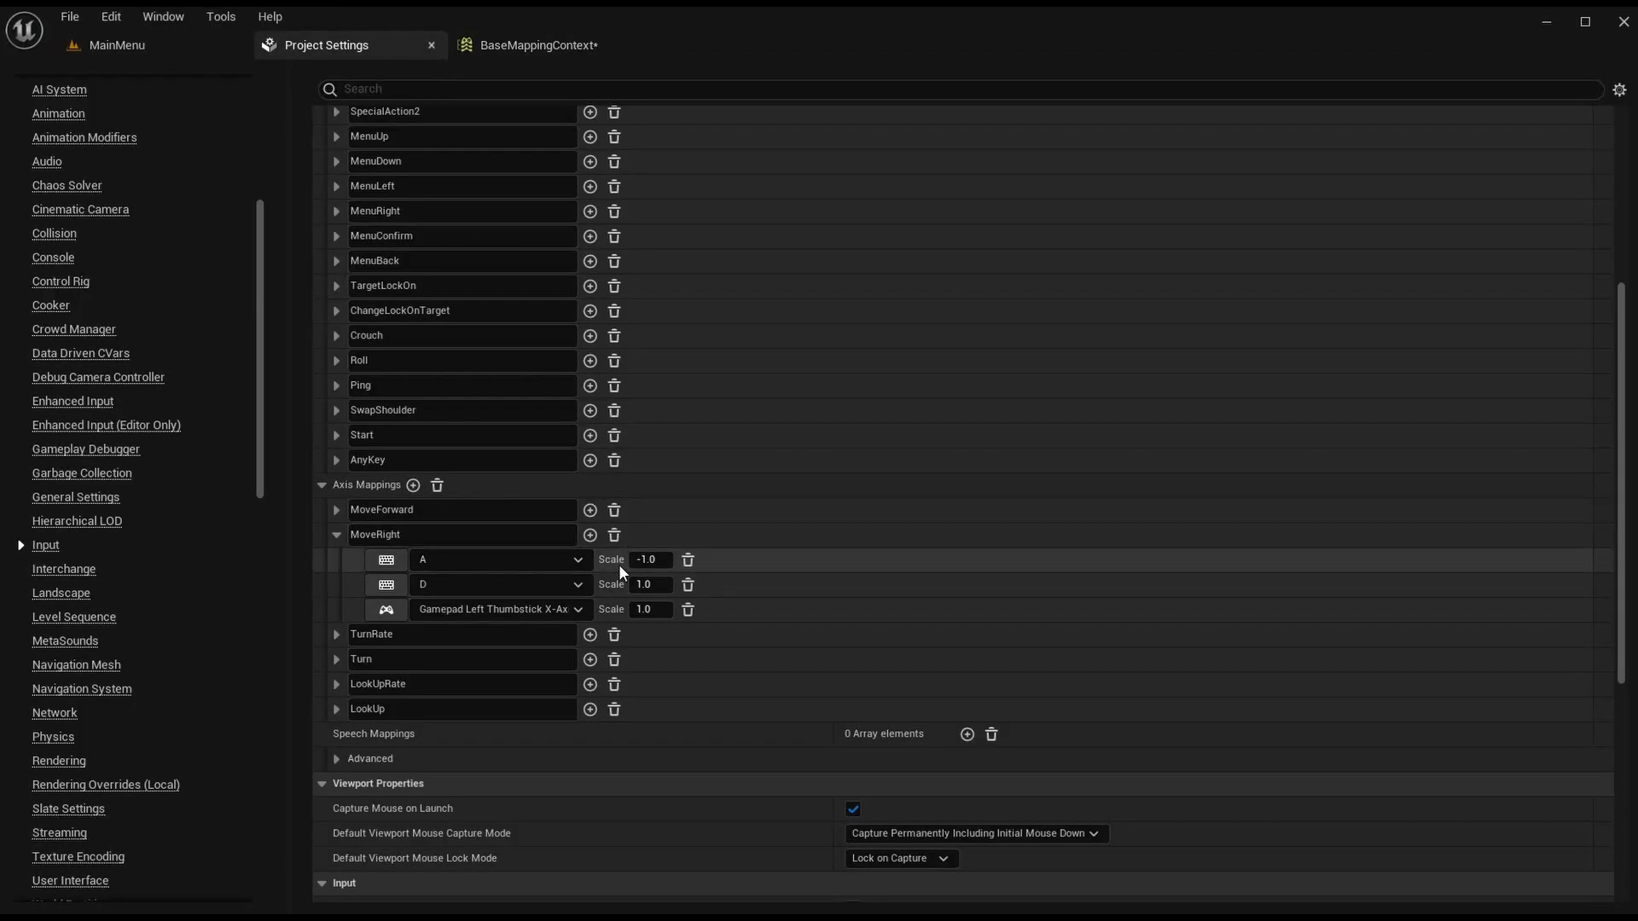
{"action": "left_click", "coordinate": [337, 535]}
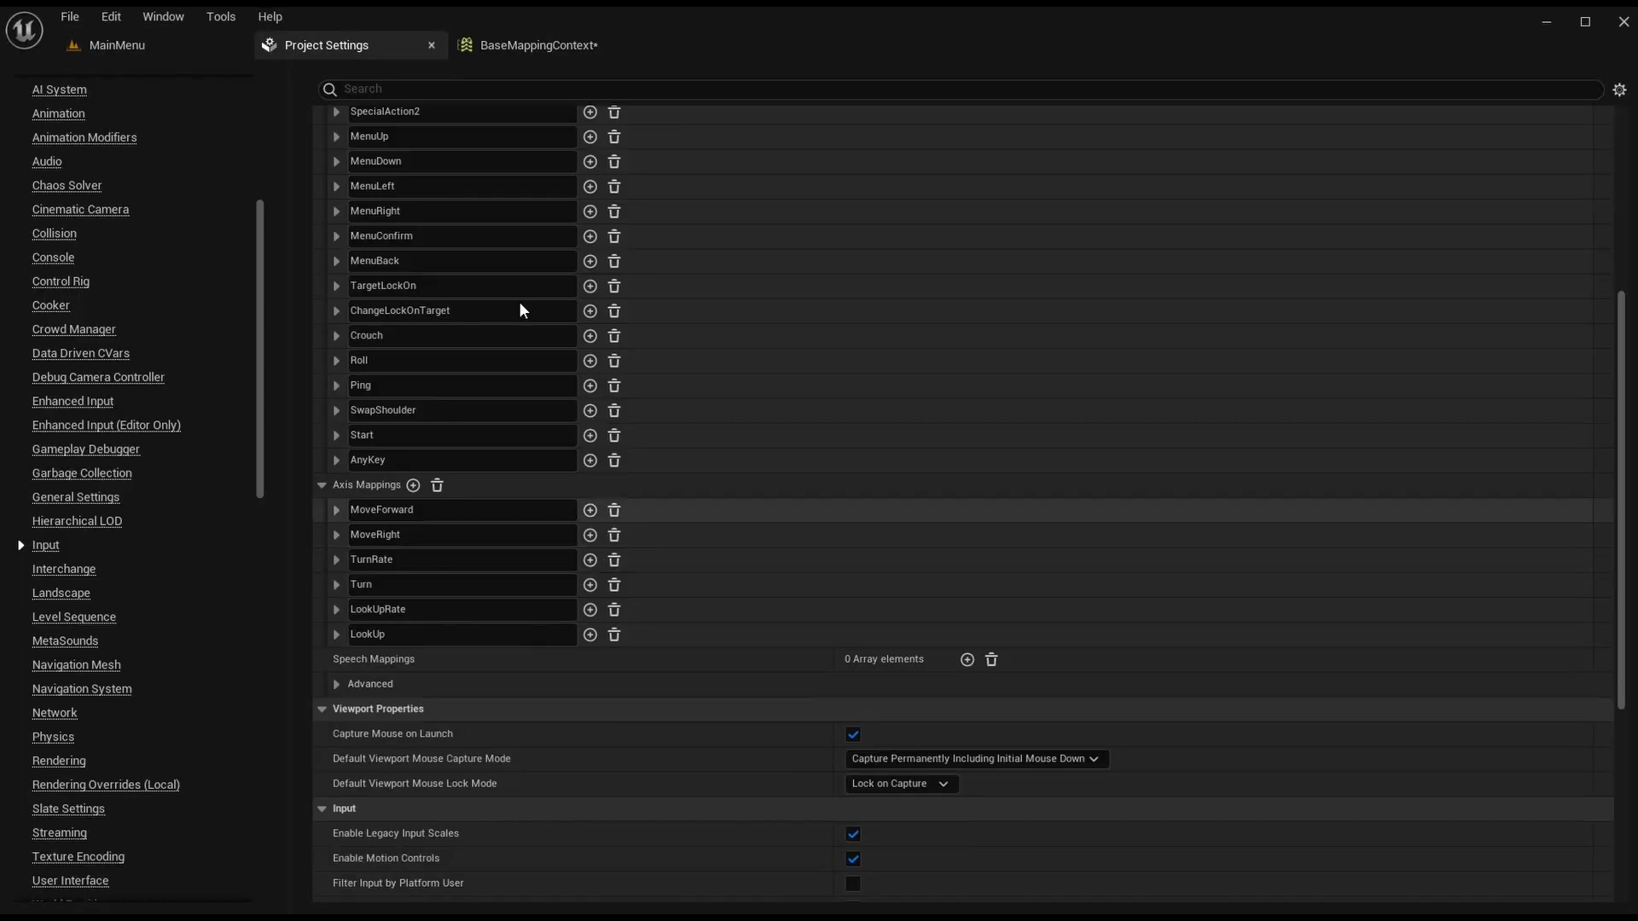
{"action": "left_click", "coordinate": [549, 48]}
{"action": "left_click", "coordinate": [42, 642]}
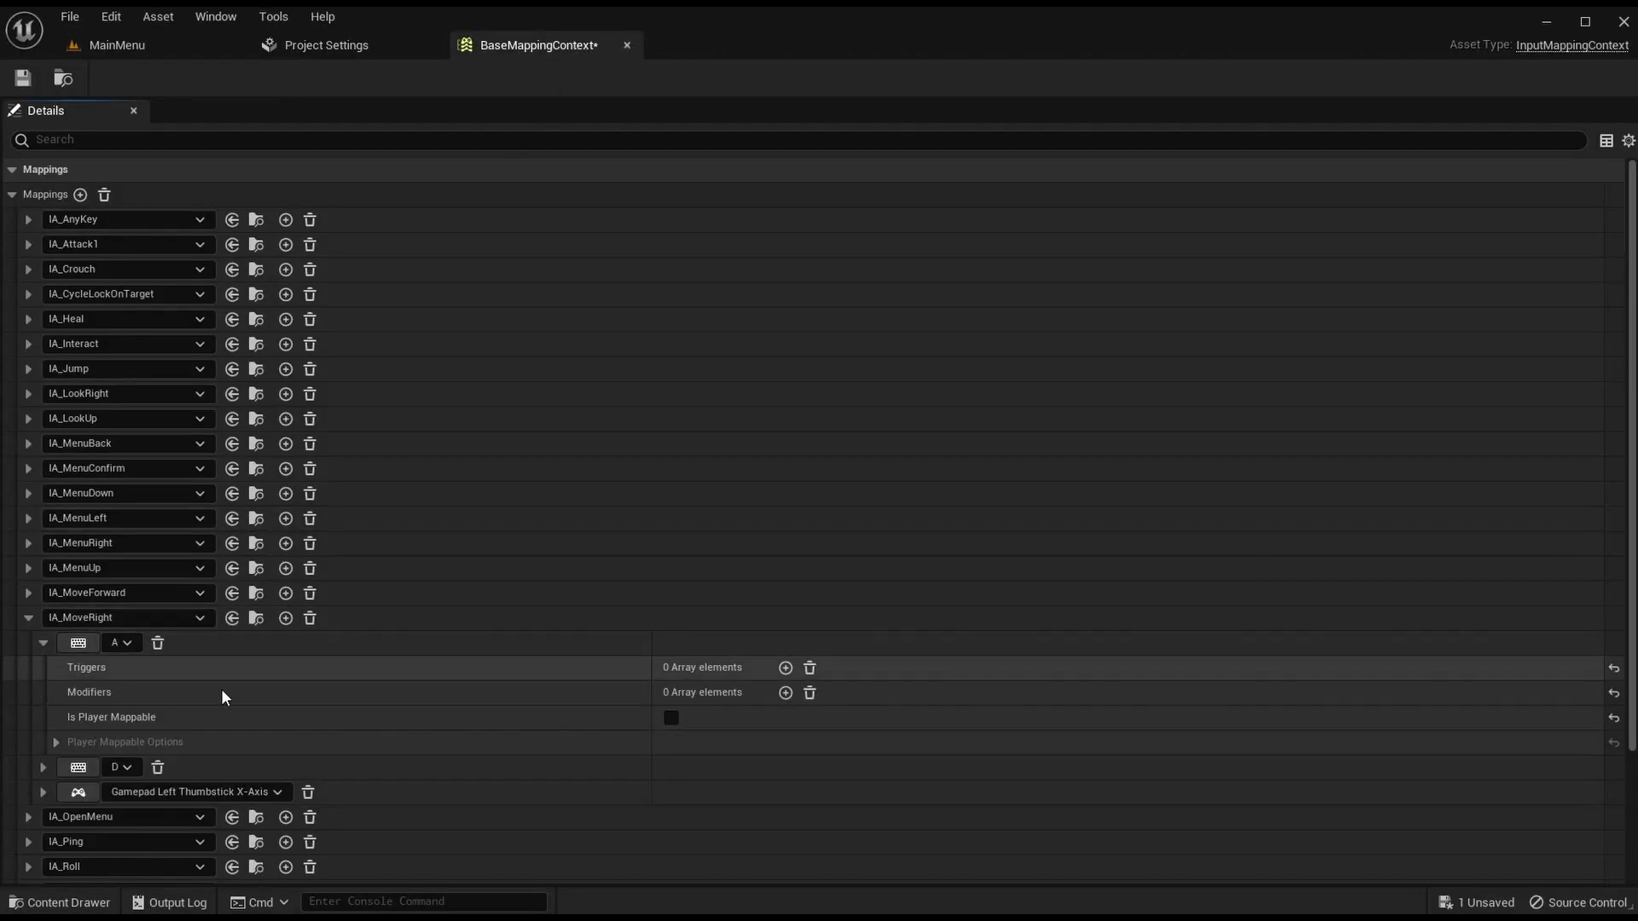
{"action": "left_click", "coordinate": [785, 693]}
{"action": "left_click", "coordinate": [724, 718]}
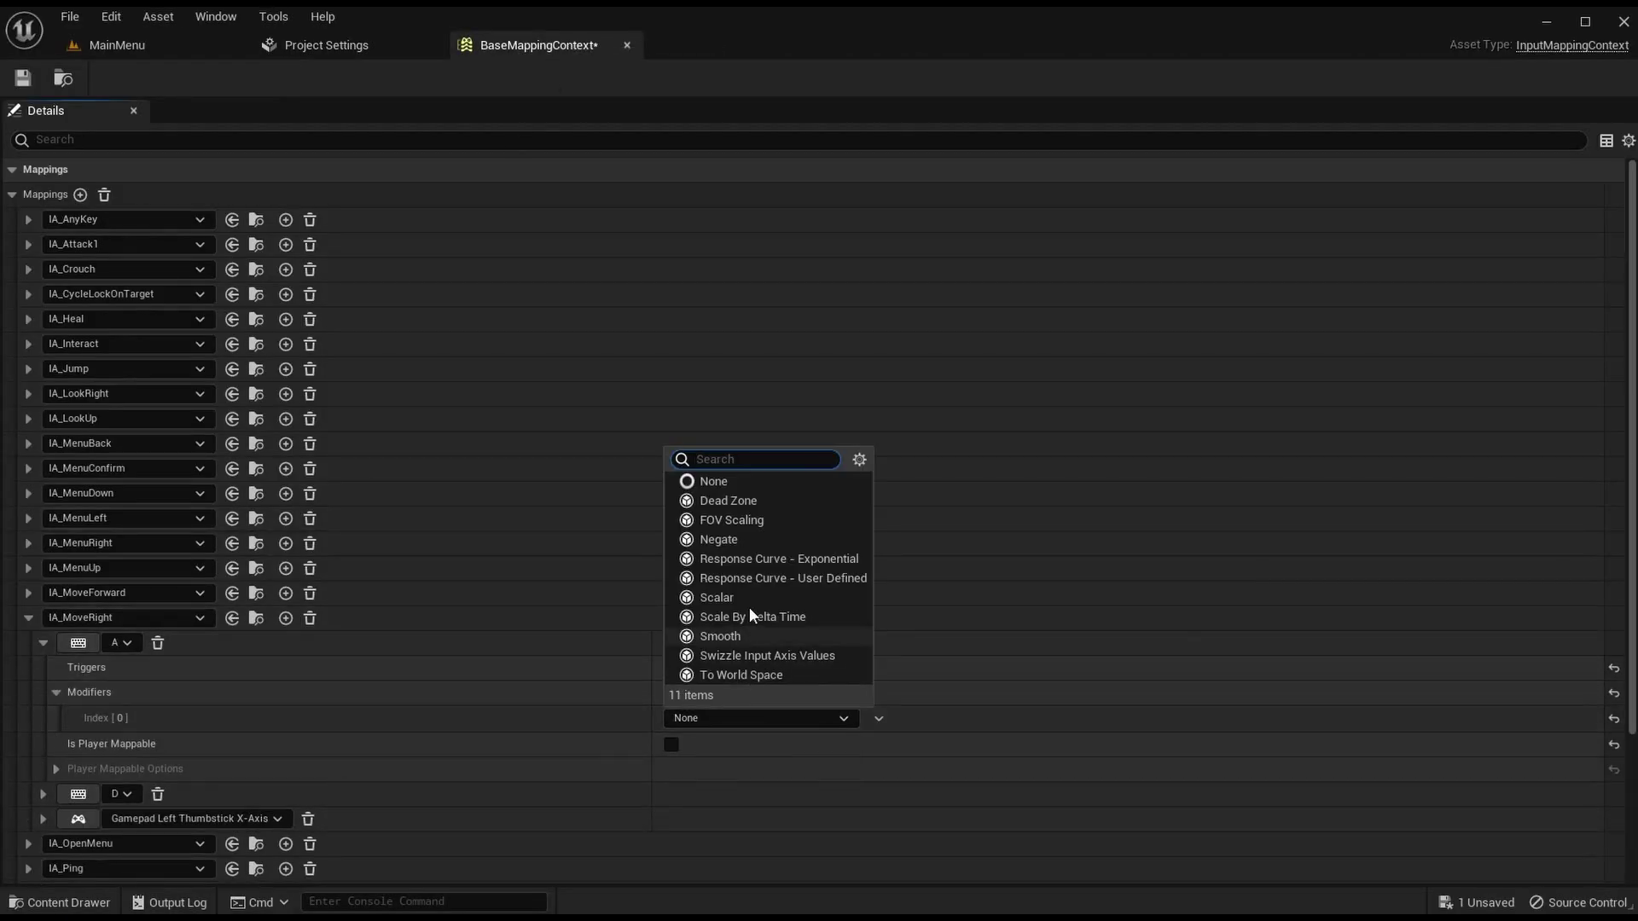
{"action": "left_click", "coordinate": [733, 534]}
{"action": "left_click", "coordinate": [56, 692]}
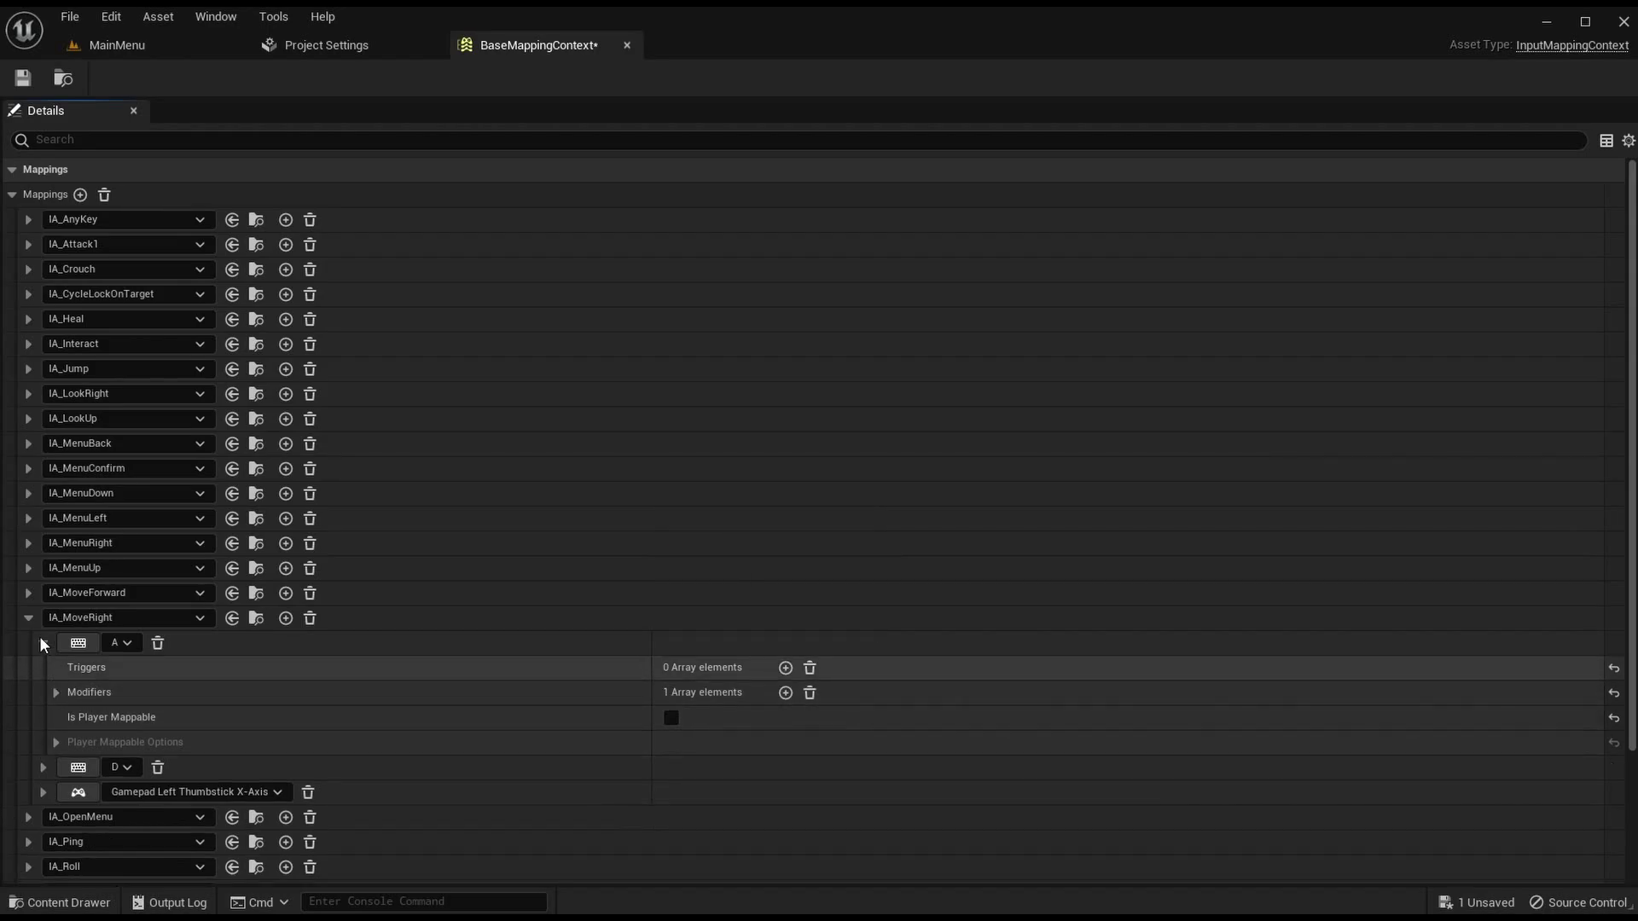
{"action": "left_click", "coordinate": [28, 618]}
{"action": "left_click", "coordinate": [24, 79]}
Step: Look up the legacy OpenCloseMenu action mapping and bind IA_OpenMenu to the keyboard 2 key
{"action": "left_click", "coordinate": [28, 642]}
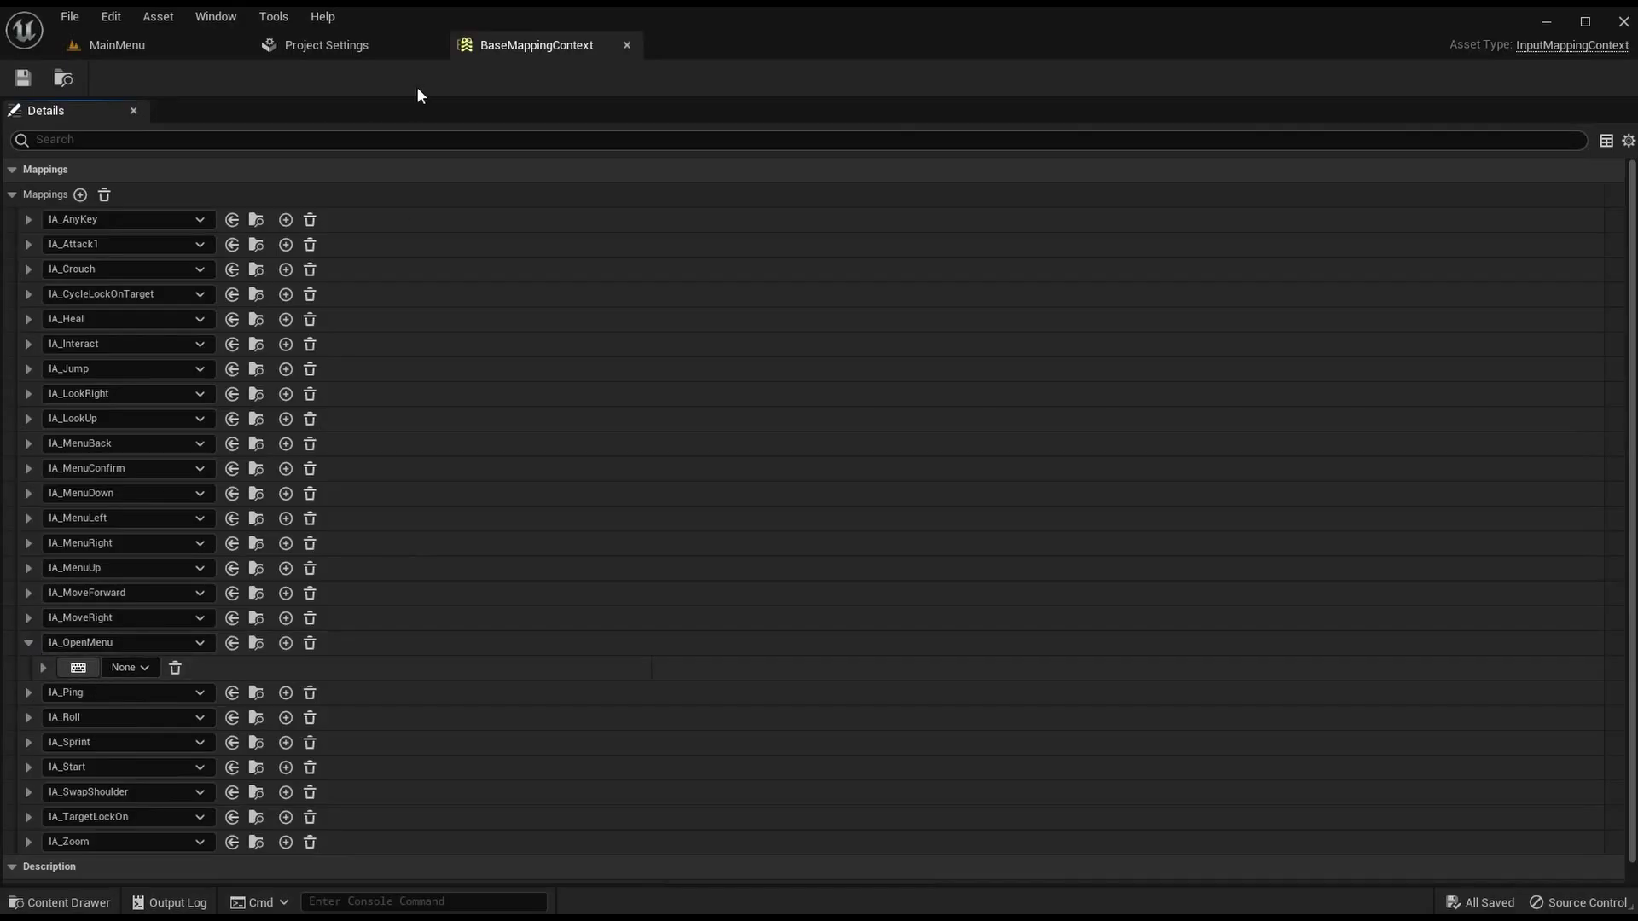
{"action": "left_click", "coordinate": [367, 52]}
{"action": "scroll", "coordinate": [460, 550], "scroll_direction": "up", "scroll_amount": 4}
{"action": "scroll", "coordinate": [437, 566], "scroll_direction": "up", "scroll_amount": 2}
{"action": "left_click", "coordinate": [337, 392]}
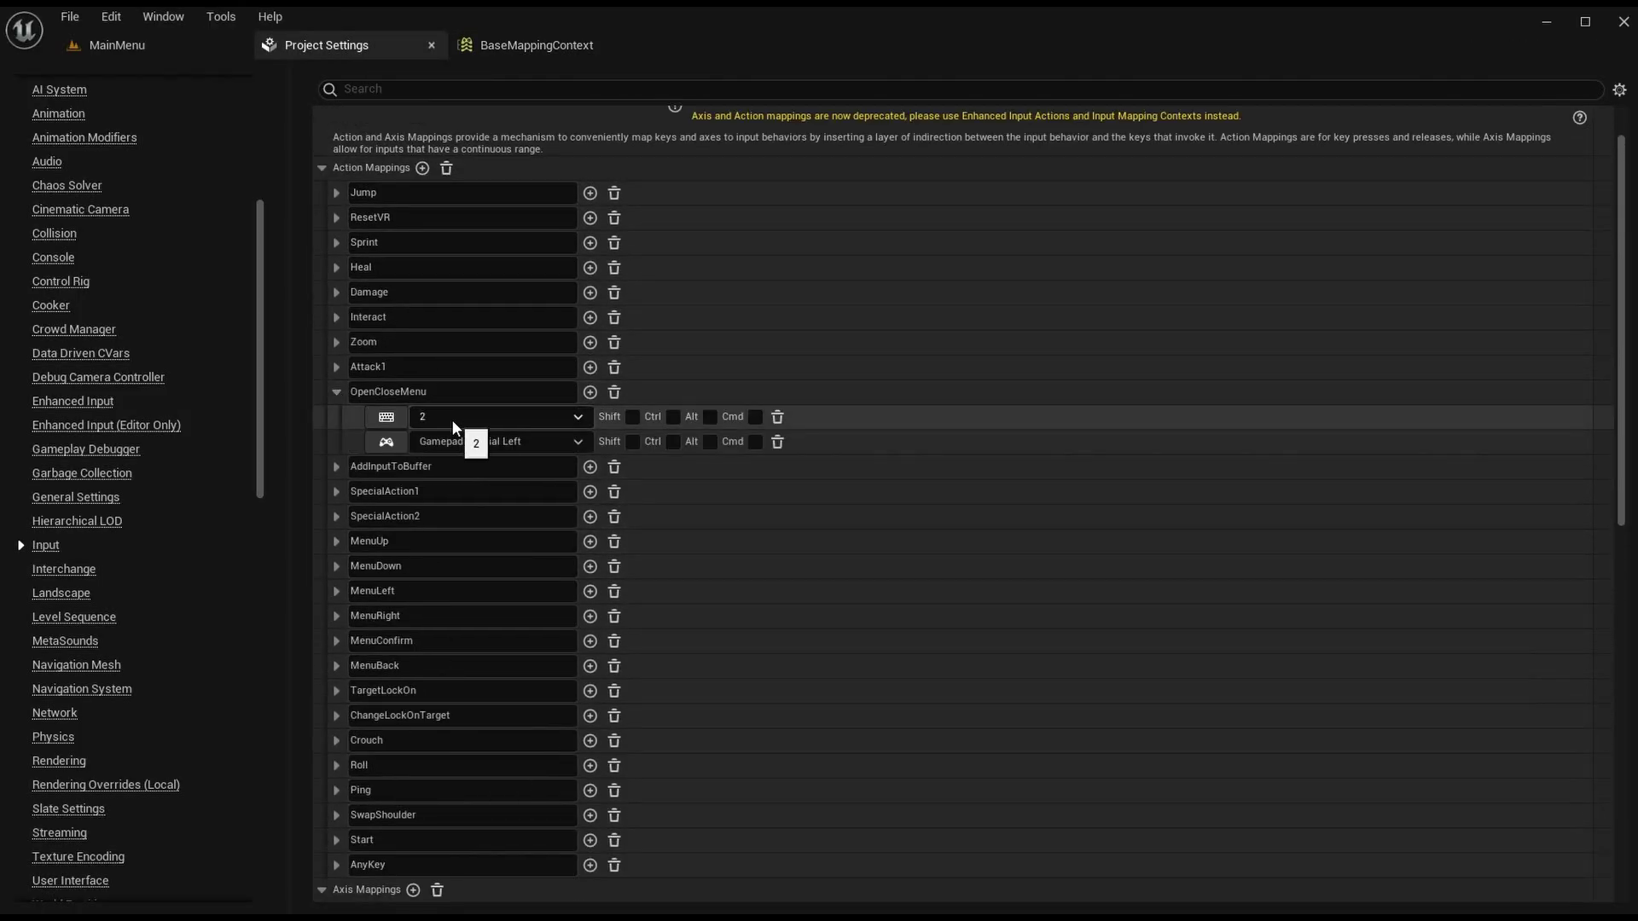
{"action": "left_click", "coordinate": [522, 45]}
{"action": "left_click", "coordinate": [128, 667]}
{"action": "type", "text": "2"}
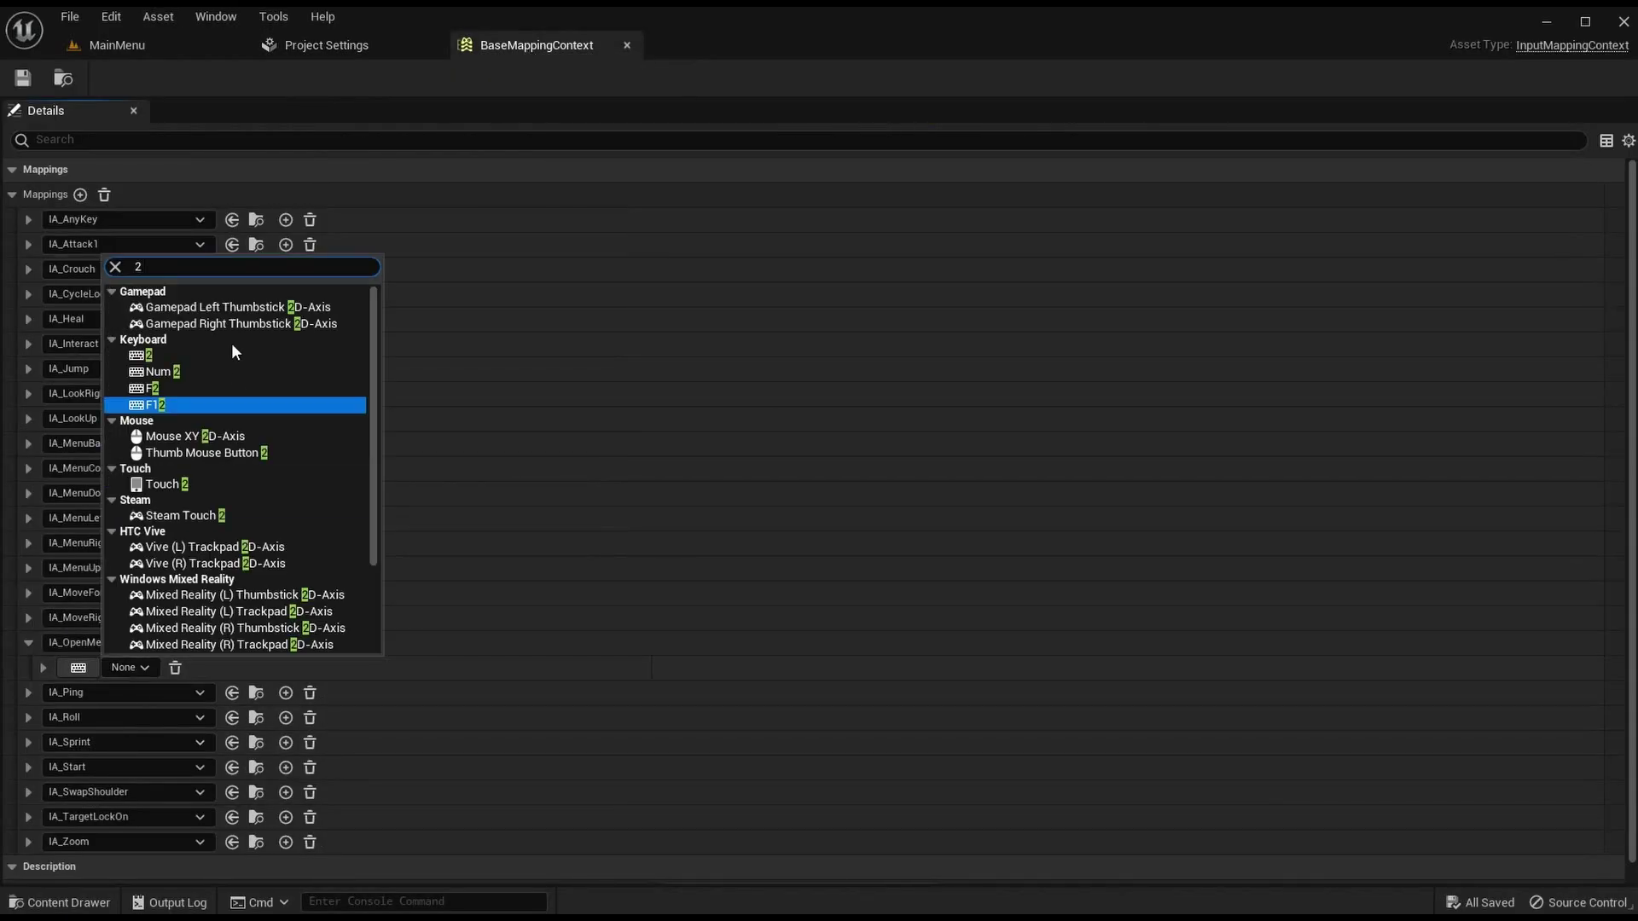
{"action": "left_click", "coordinate": [189, 357]}
Step: Add a Gamepad Special Left binding to IA_OpenMenu and collapse the entry
{"action": "left_click", "coordinate": [286, 642]}
{"action": "left_click", "coordinate": [130, 691]}
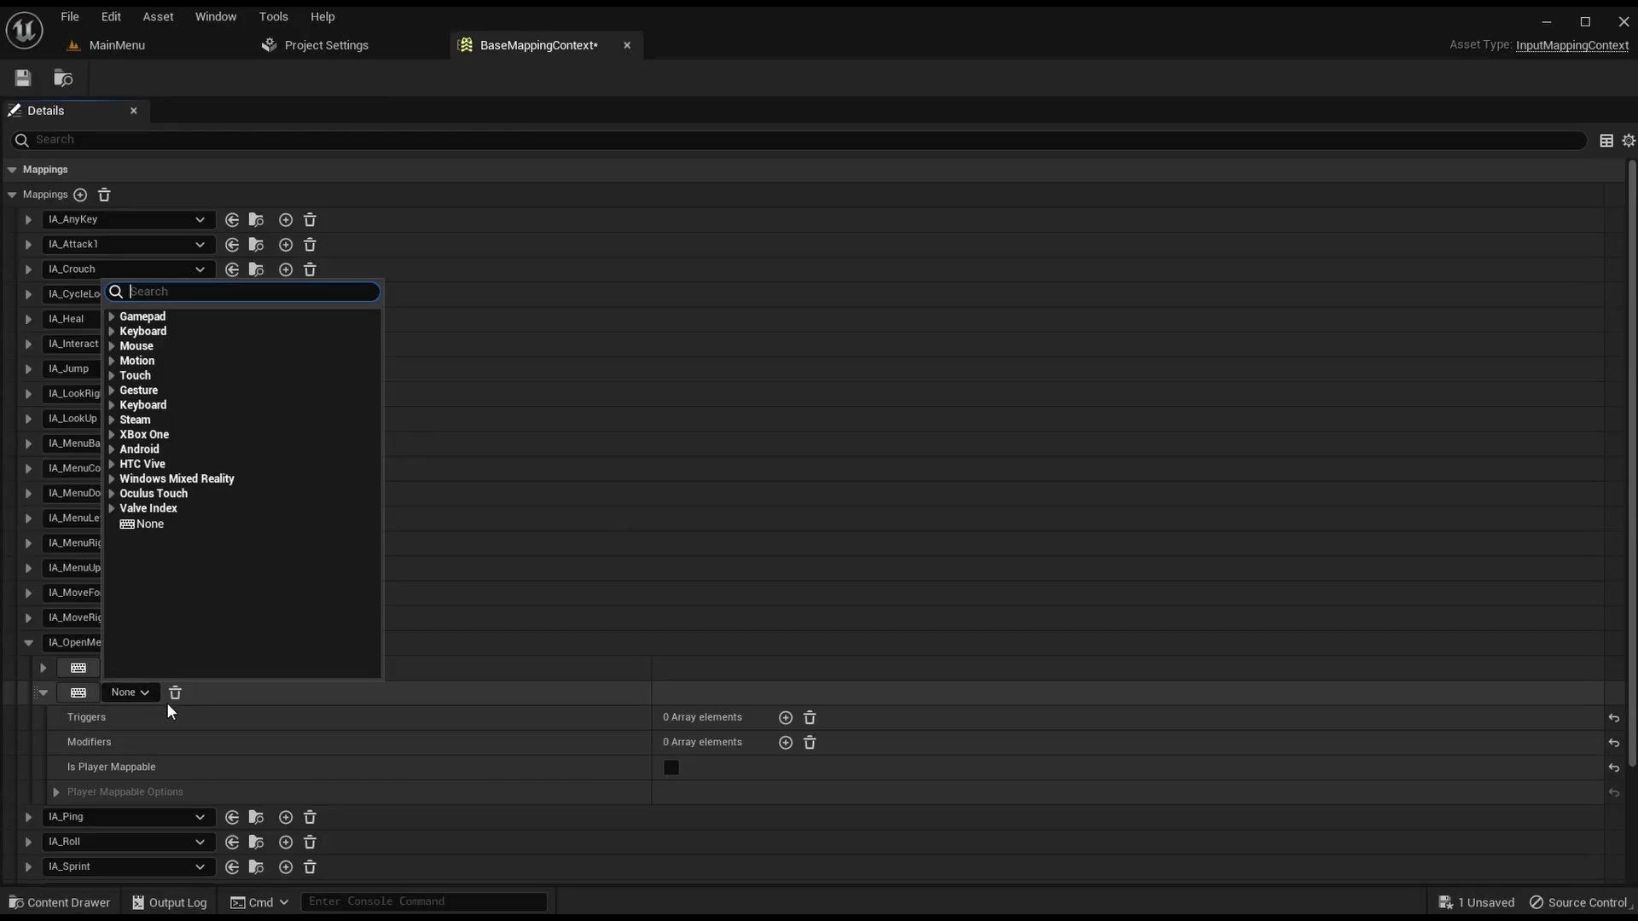
{"action": "type", "text": "gamepad special left"}
{"action": "left_click", "coordinate": [219, 329]}
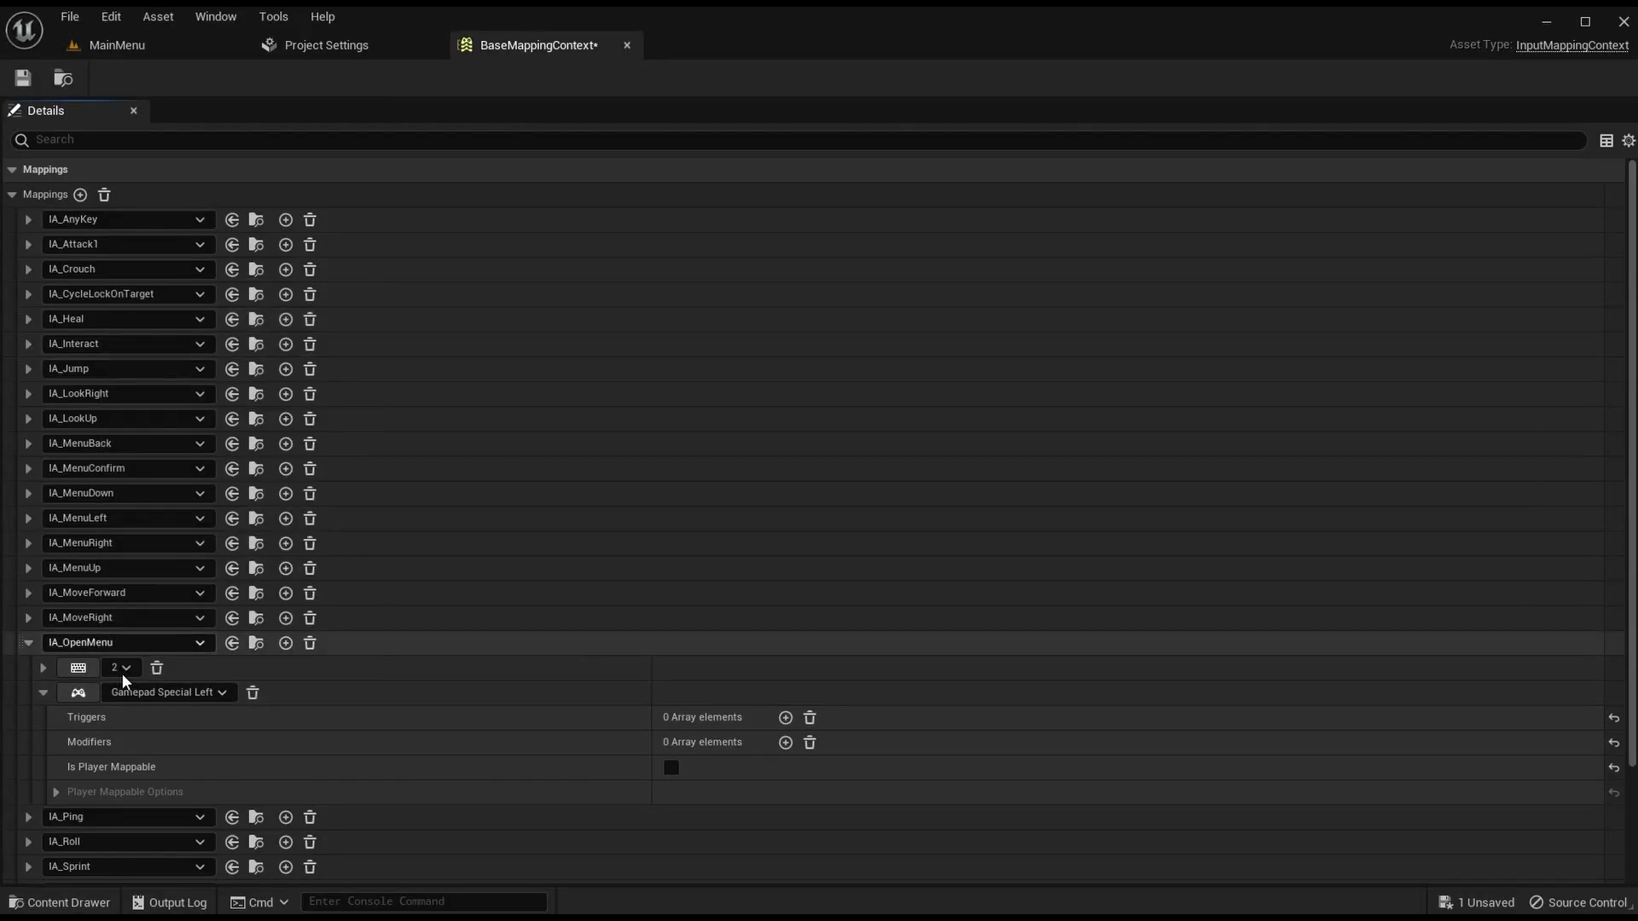
{"action": "left_click", "coordinate": [45, 692]}
{"action": "left_click", "coordinate": [29, 643]}
Step: Look up the legacy Ping action mapping and bind IA_Ping to the keyboard 5 key
{"action": "left_click", "coordinate": [33, 669]}
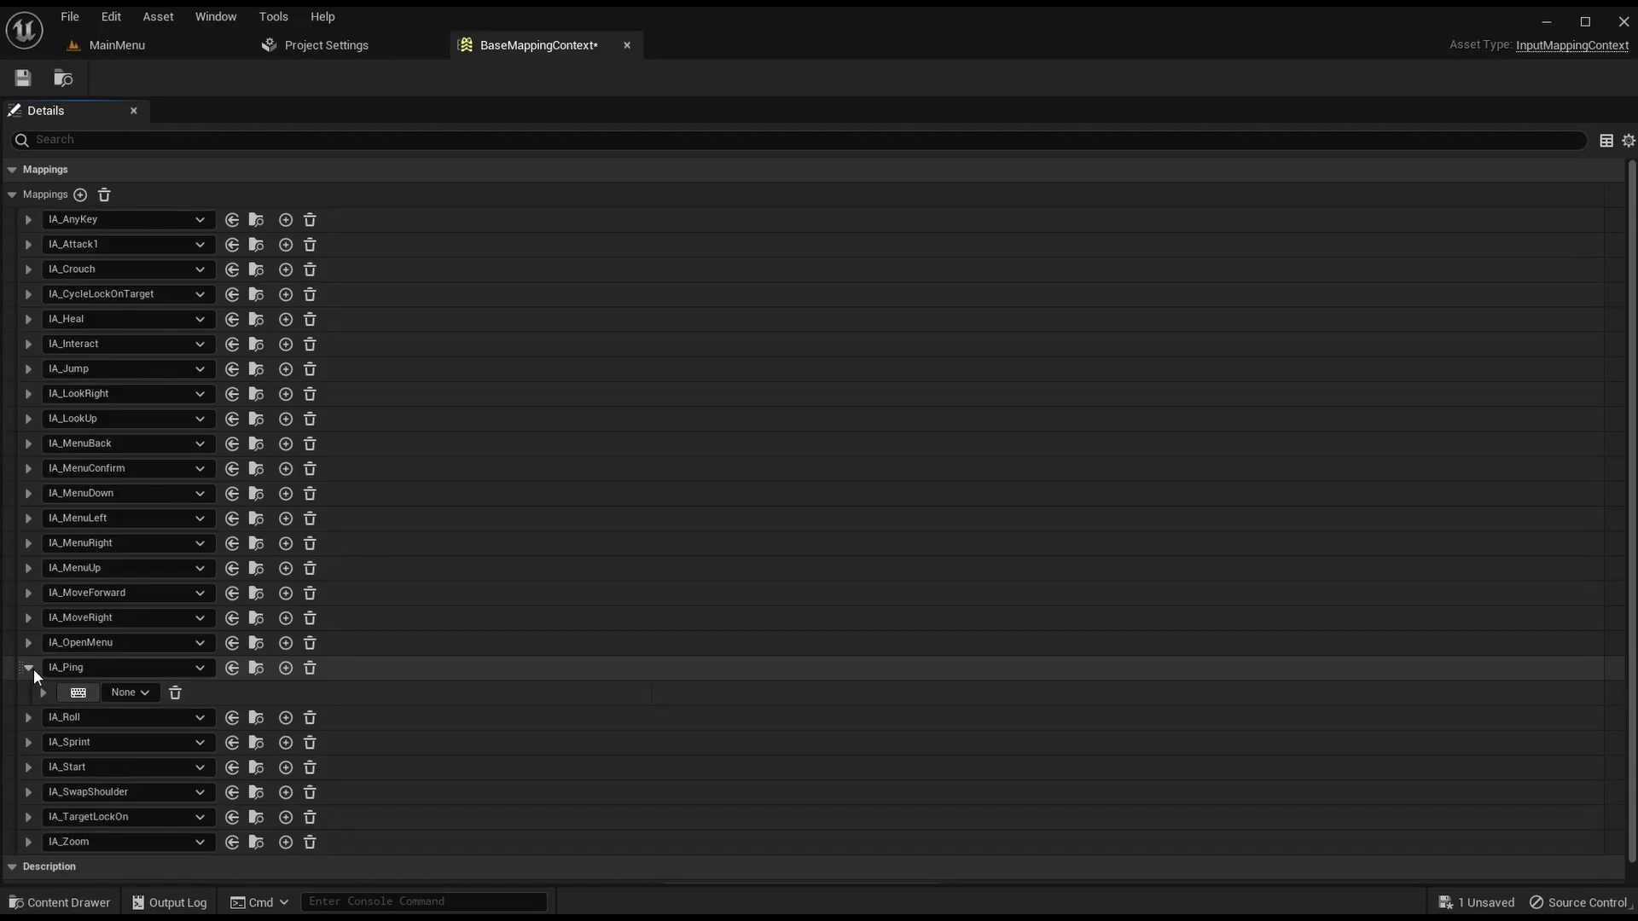
{"action": "left_click", "coordinate": [324, 47]}
{"action": "left_click", "coordinate": [336, 391]}
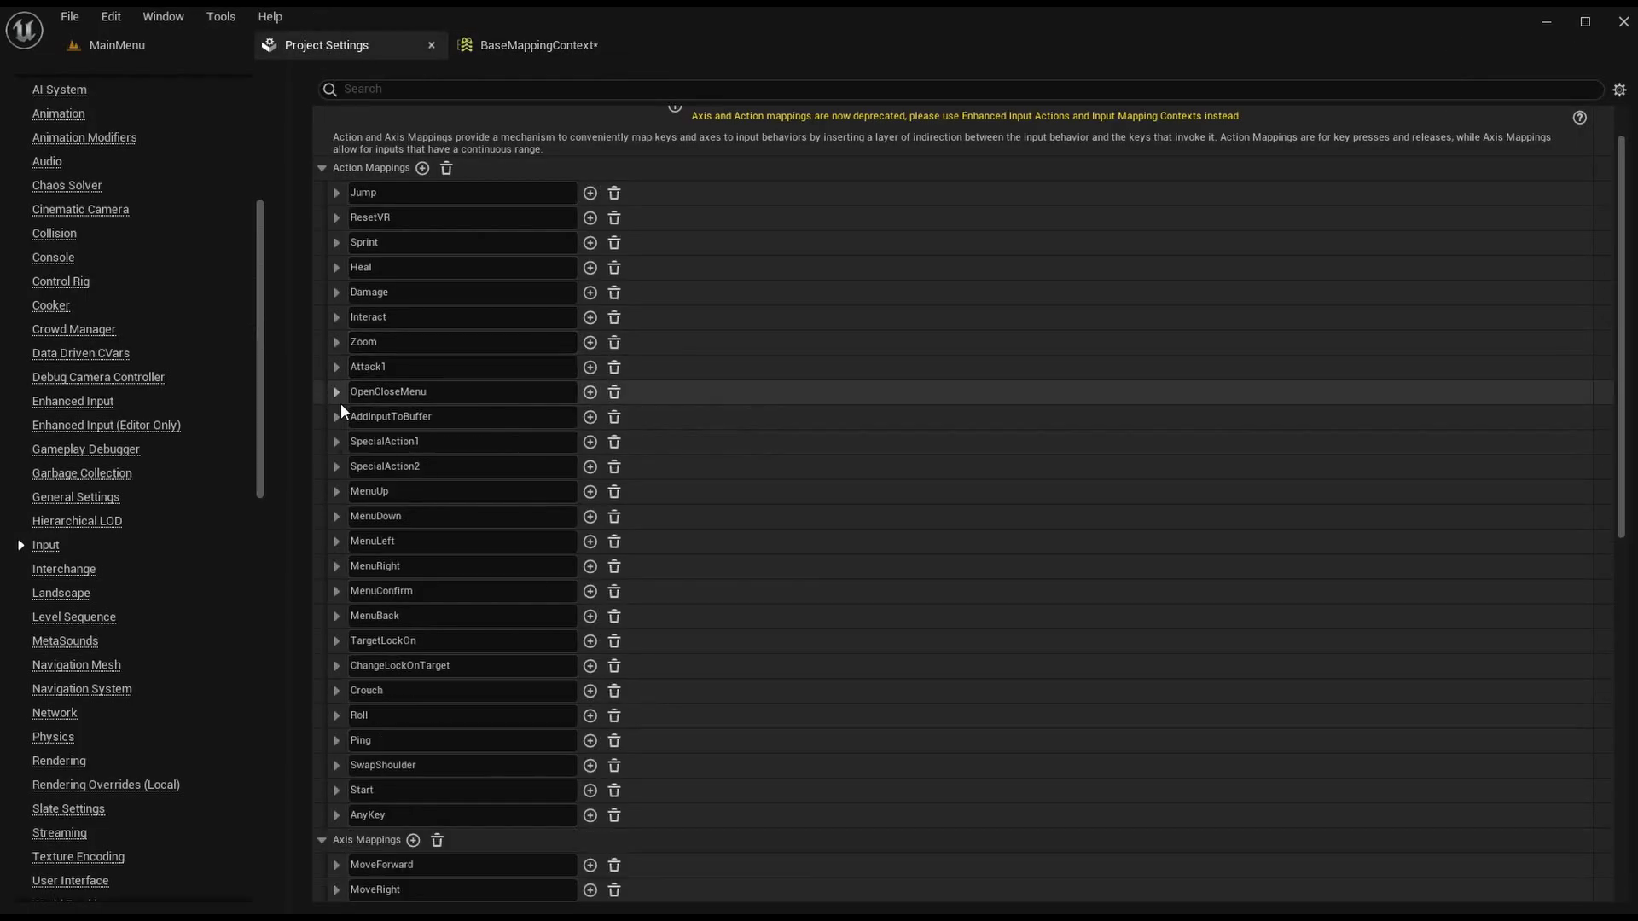
{"action": "scroll", "coordinate": [338, 615], "scroll_direction": "down", "scroll_amount": 1}
{"action": "left_click", "coordinate": [336, 710]}
{"action": "scroll", "coordinate": [345, 711], "scroll_direction": "down", "scroll_amount": 3}
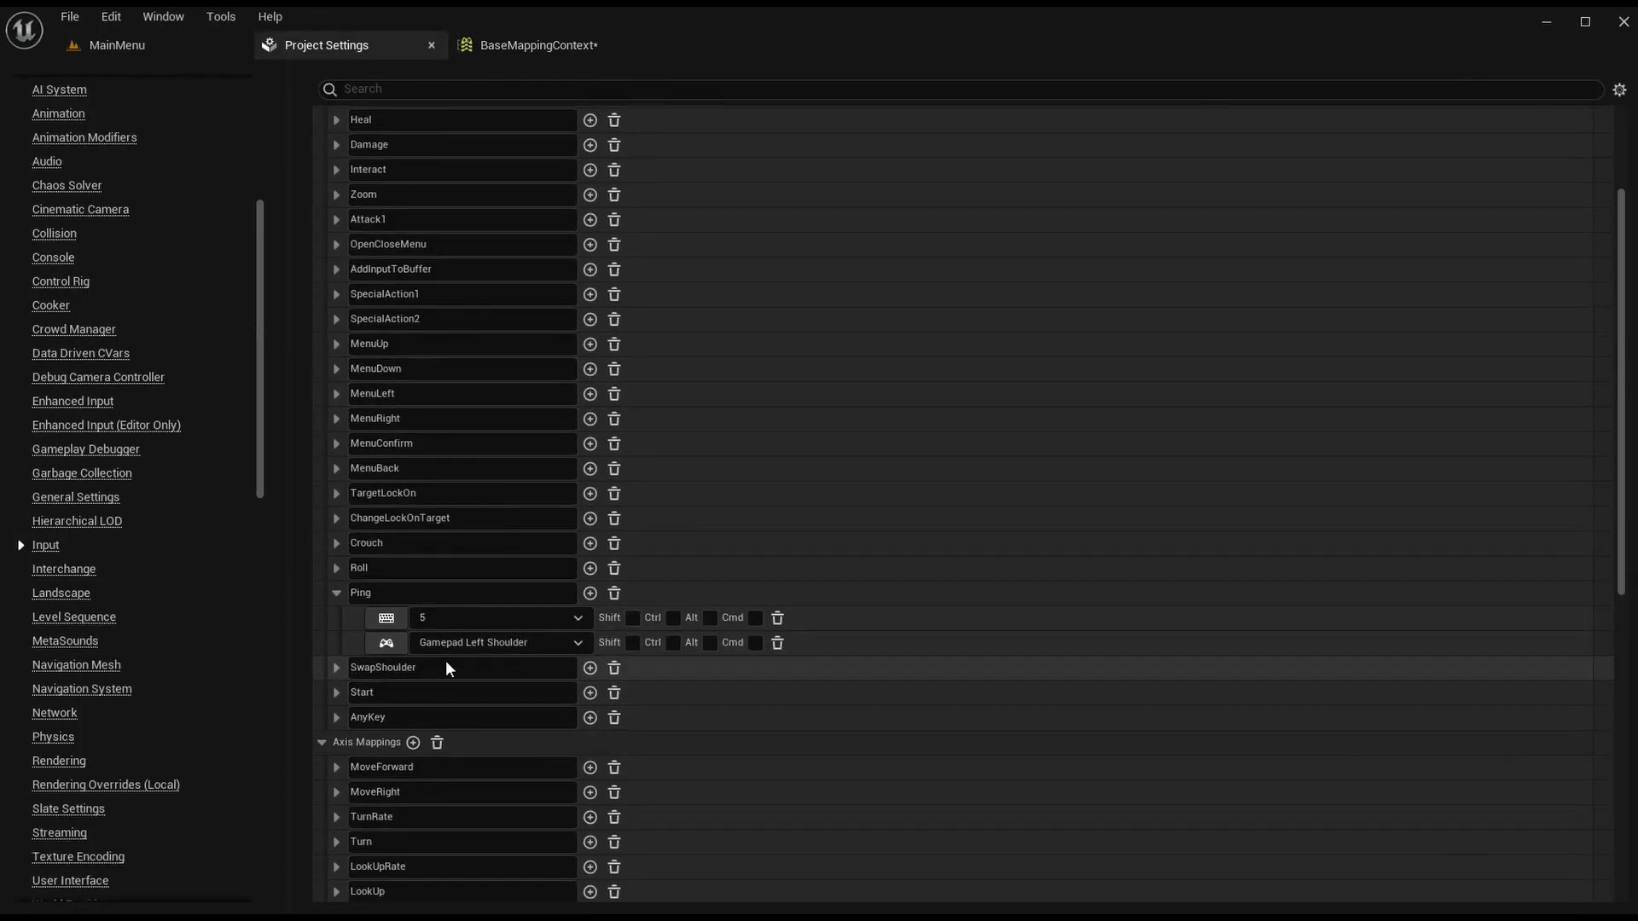
{"action": "left_click", "coordinate": [335, 590]}
{"action": "left_click", "coordinate": [555, 46]}
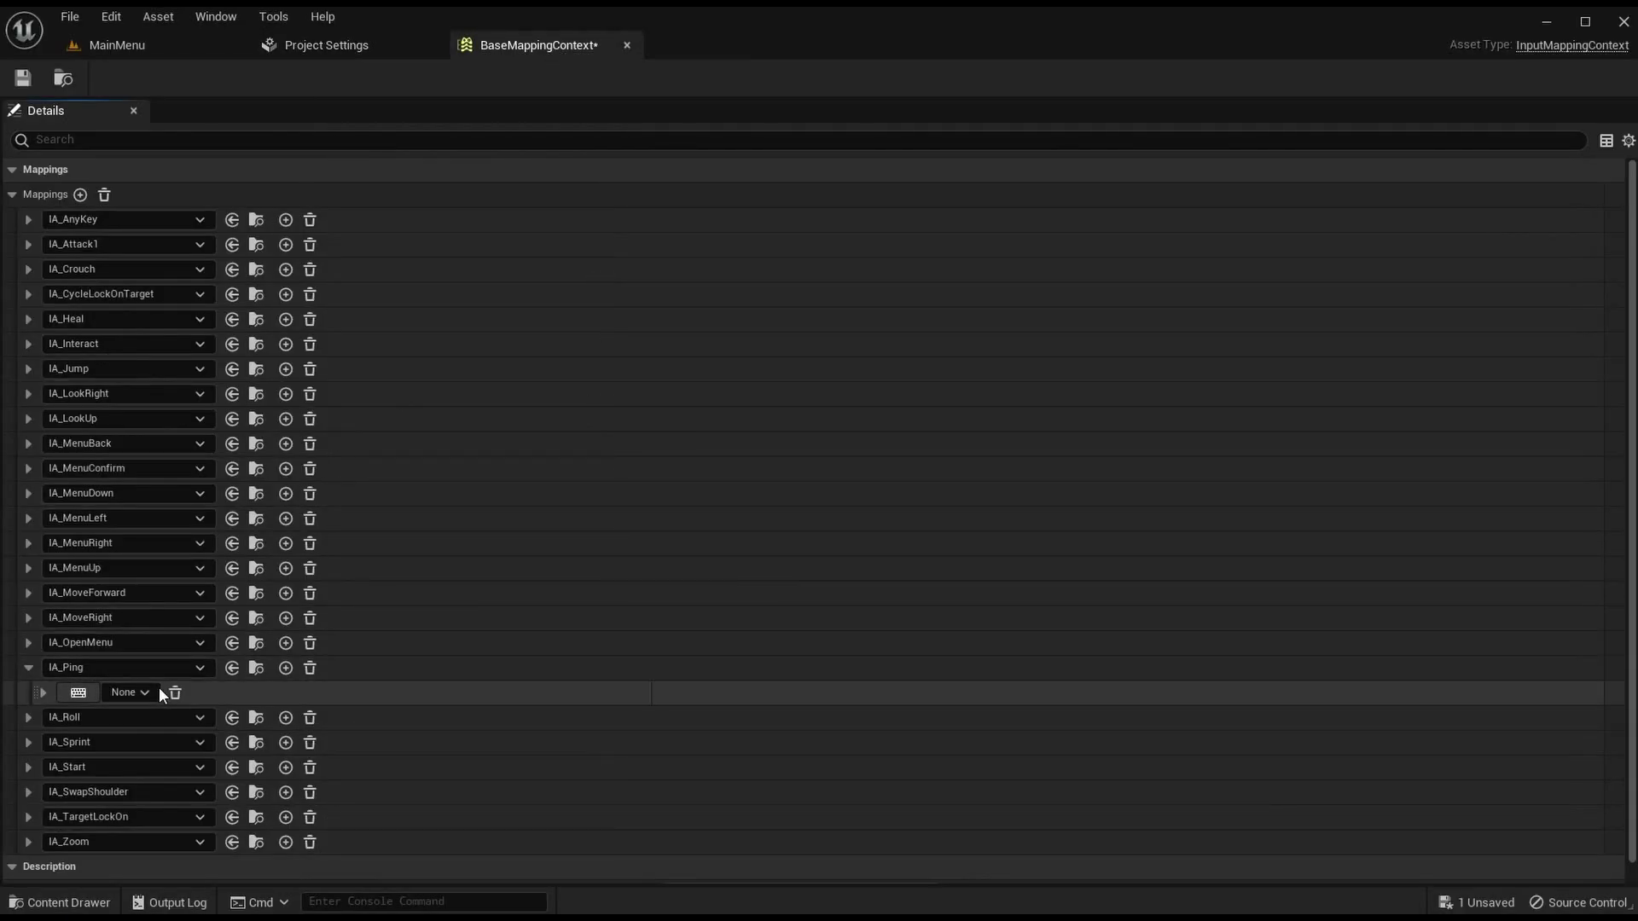
{"action": "left_click", "coordinate": [145, 693]}
{"action": "type", "text": "5"}
{"action": "left_click", "coordinate": [170, 348]}
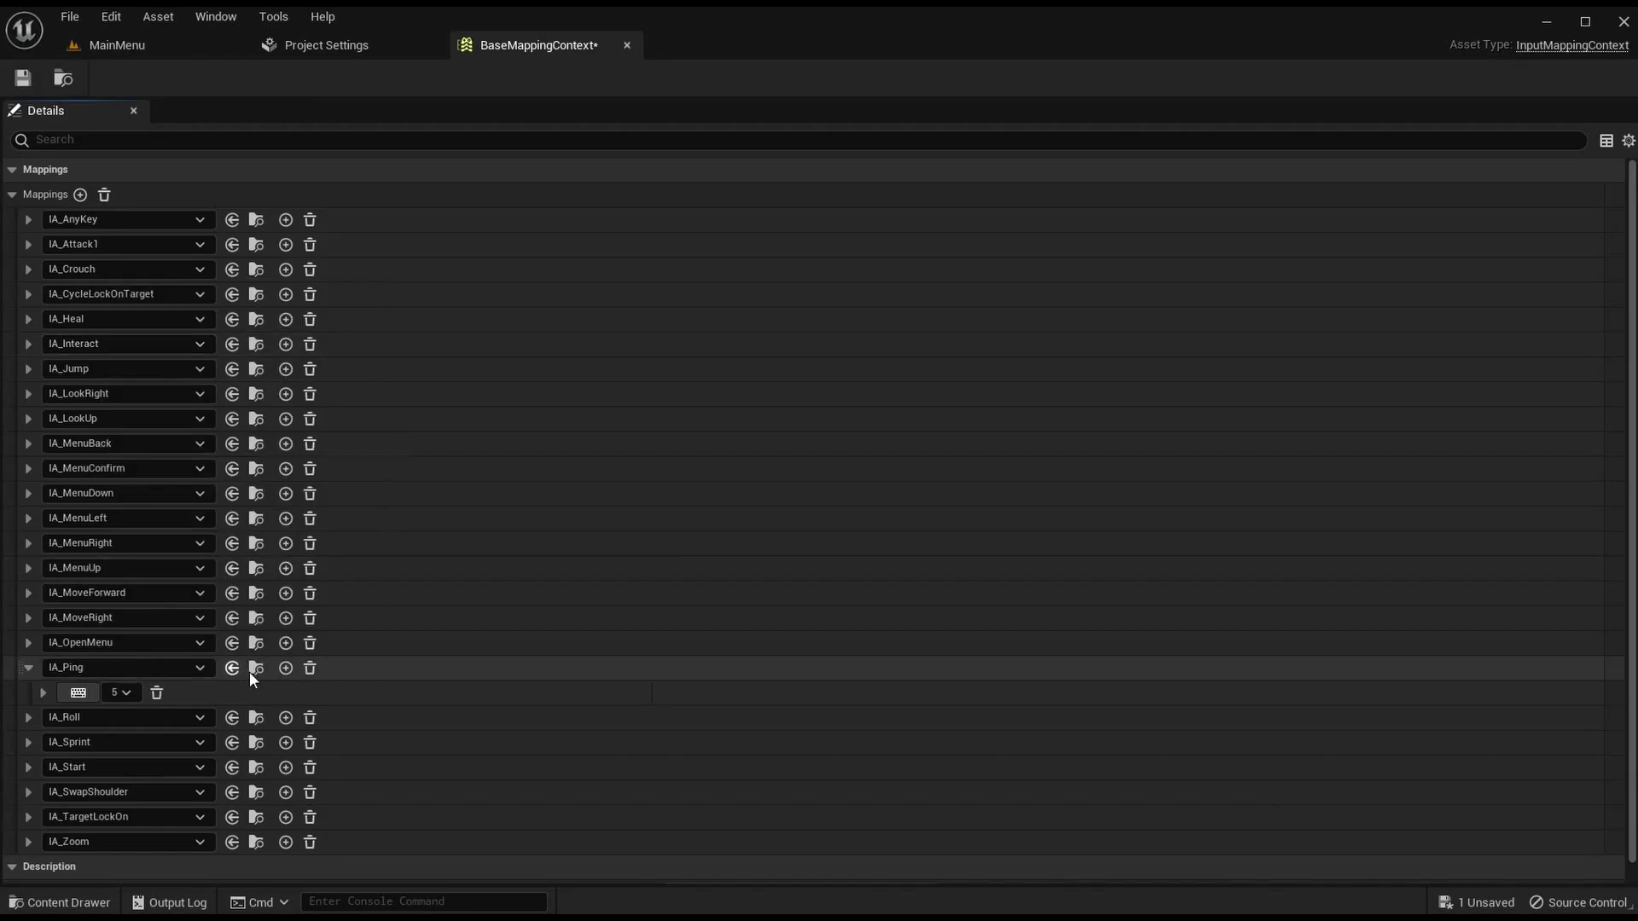
Step: Add a Gamepad Left Shoulder binding to IA_Ping, collapse the entry, and save the mapping context
{"action": "left_click", "coordinate": [284, 667]}
{"action": "left_click", "coordinate": [136, 717]}
{"action": "type", "text": "game"}
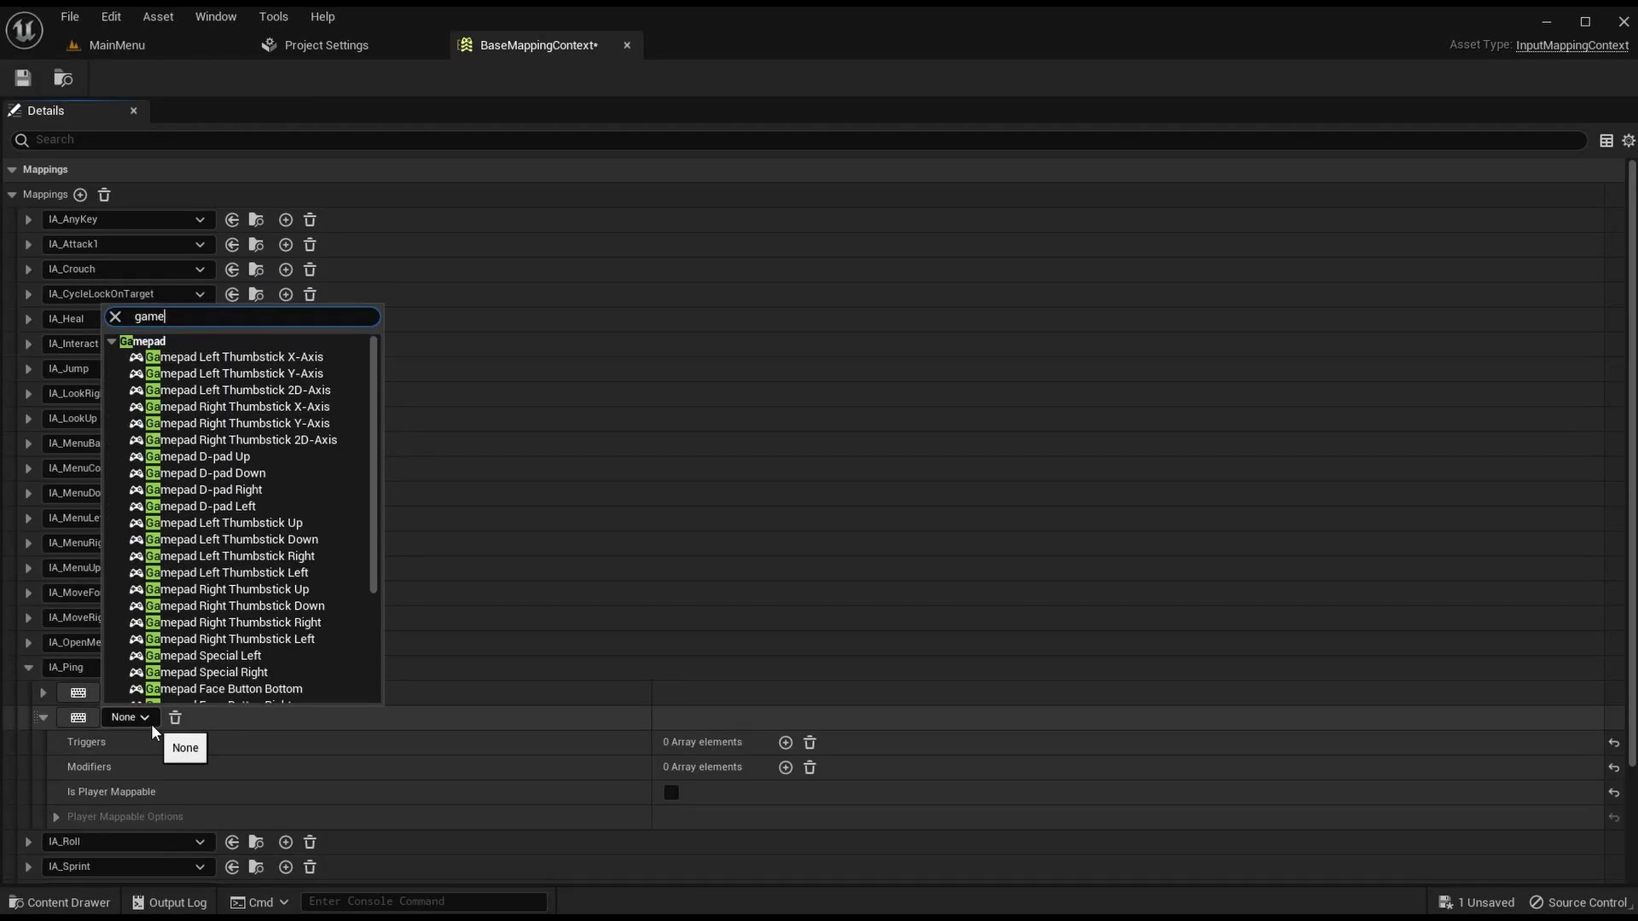
{"action": "type", "text": "pad left shoulder"}
{"action": "left_click", "coordinate": [210, 355]}
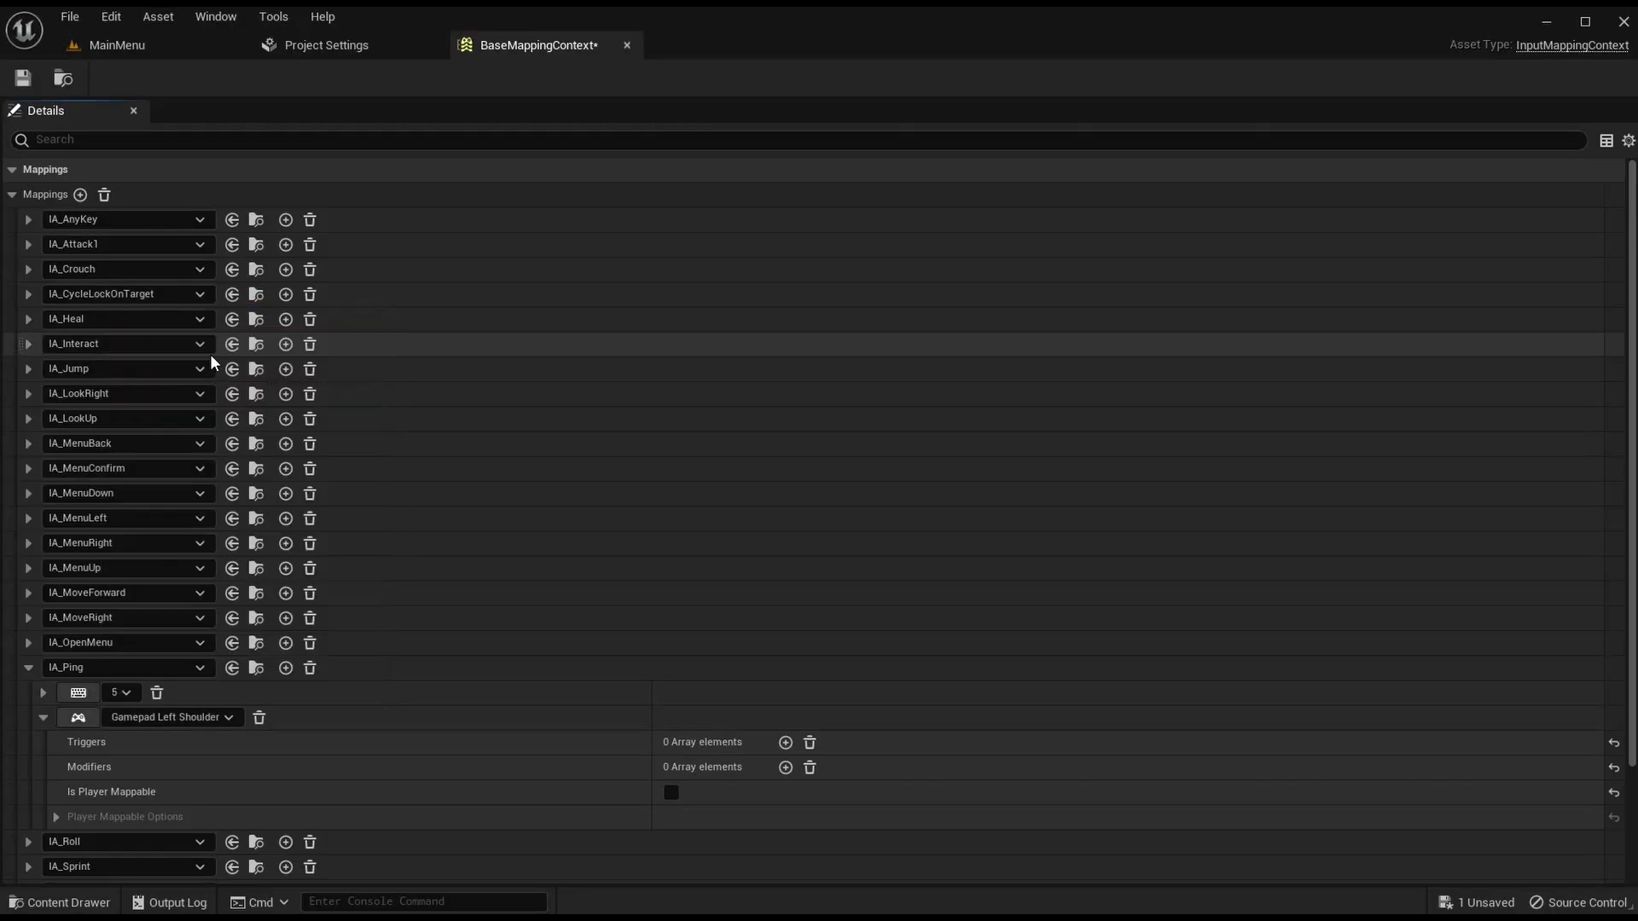
{"action": "left_click", "coordinate": [44, 716]}
{"action": "left_click", "coordinate": [28, 668]}
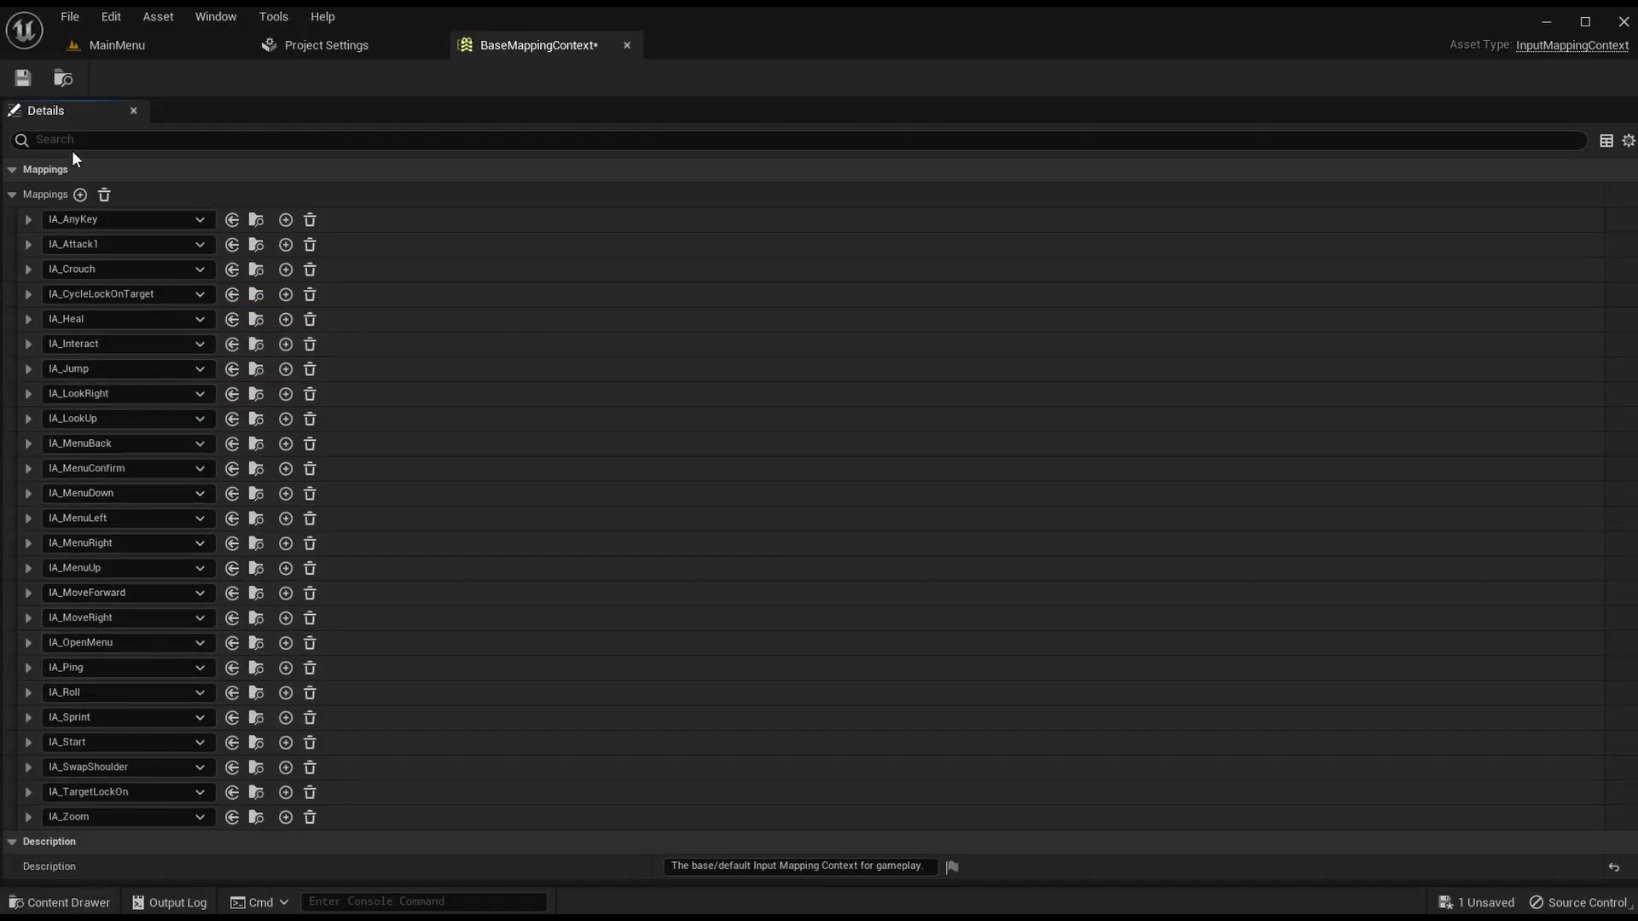
{"action": "left_click", "coordinate": [23, 78]}
Step: Look up the legacy Roll action mapping and bind IA_Roll to the keyboard R key
{"action": "left_click", "coordinate": [28, 693]}
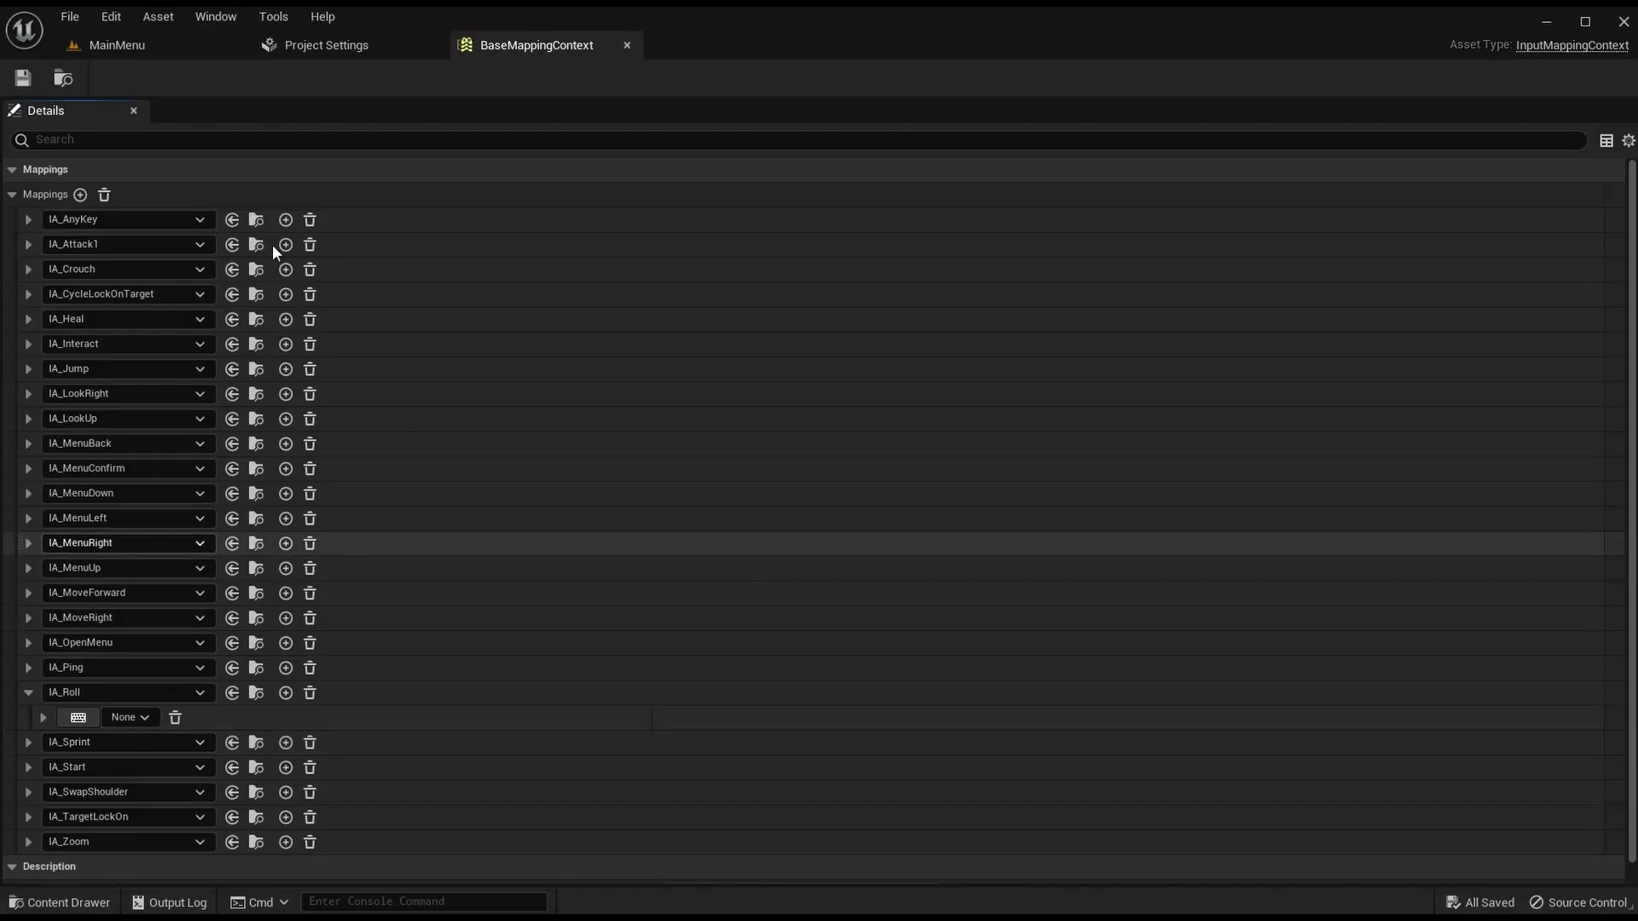
{"action": "left_click", "coordinate": [333, 44]}
{"action": "left_click", "coordinate": [336, 569]}
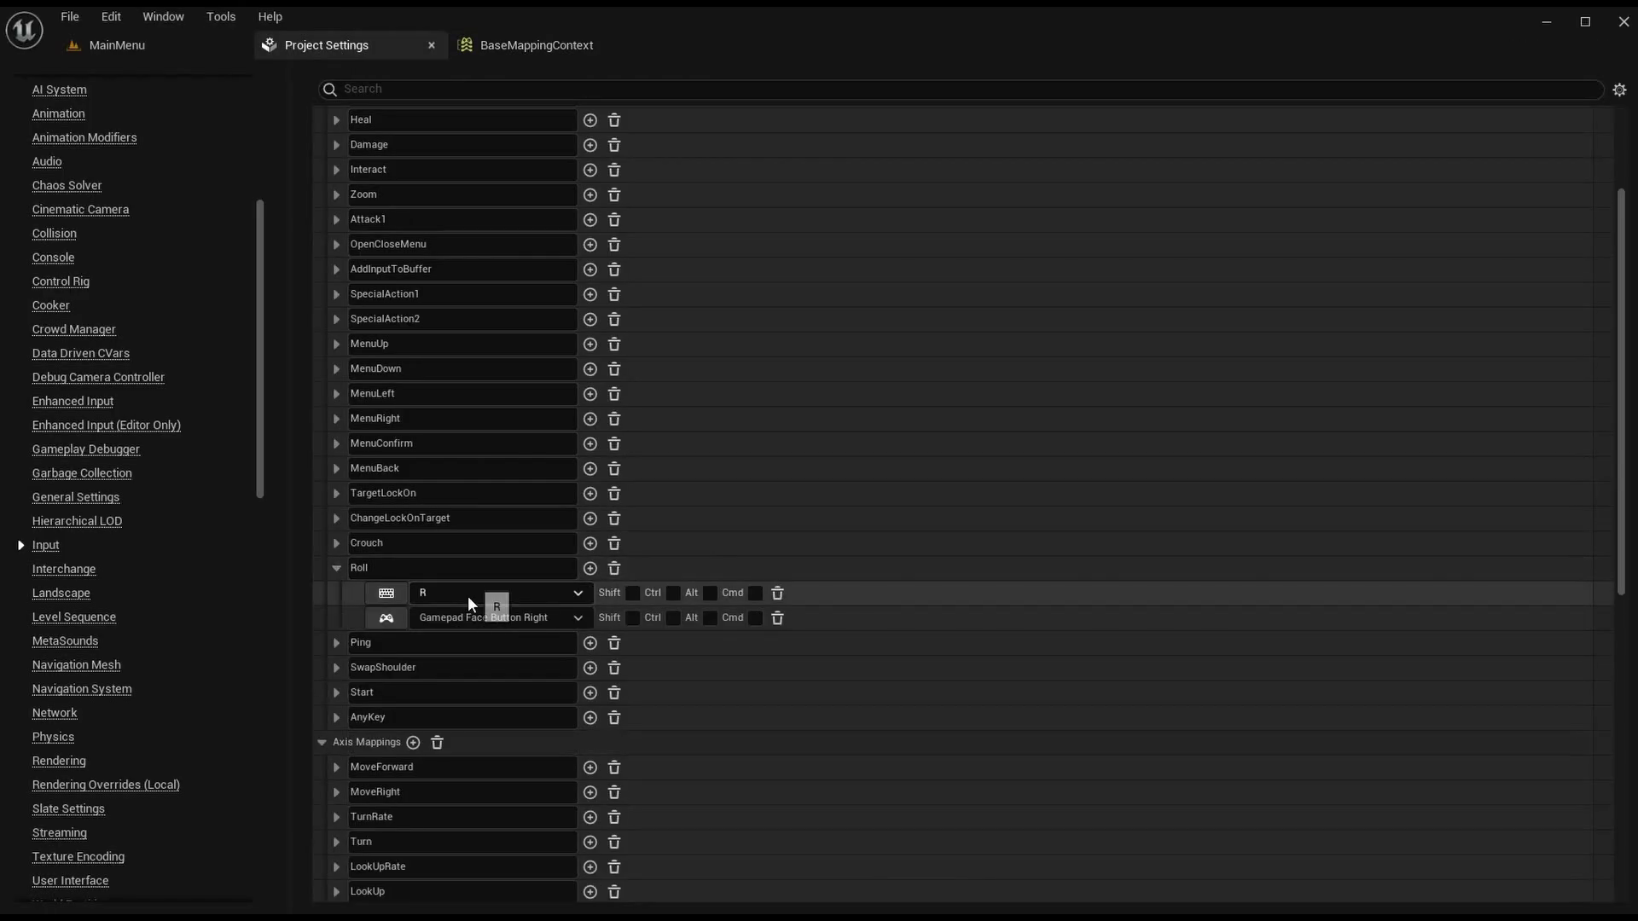
{"action": "left_click", "coordinate": [337, 568]}
{"action": "left_click", "coordinate": [539, 43]}
{"action": "left_click", "coordinate": [129, 697]}
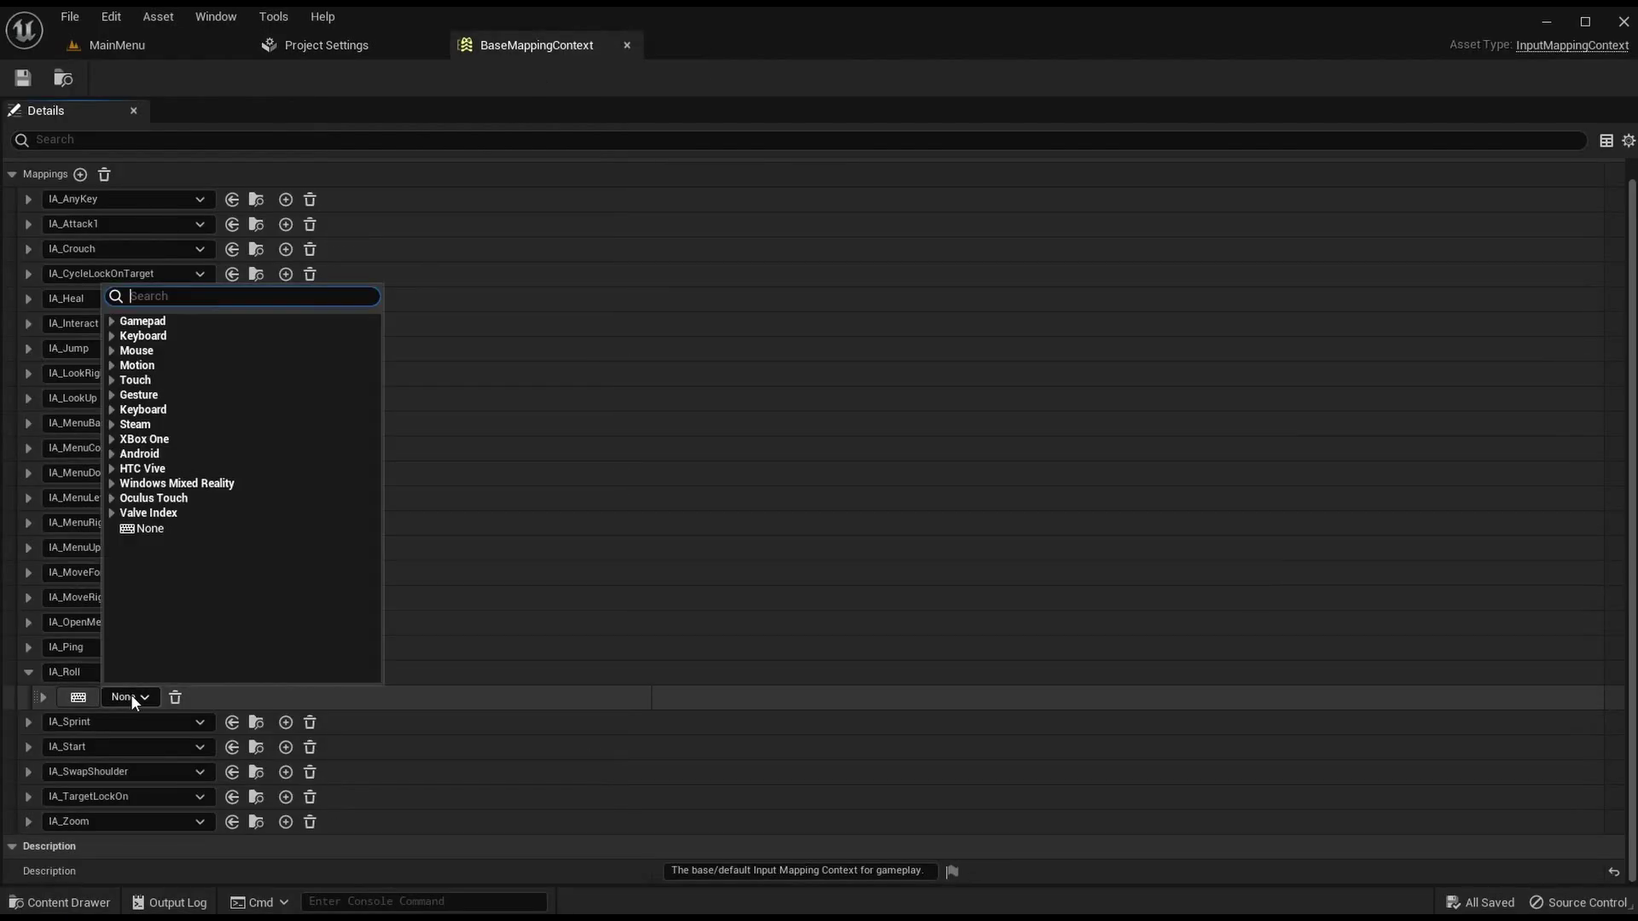
{"action": "type", "text": "r"}
{"action": "scroll", "coordinate": [168, 620], "scroll_direction": "down", "scroll_amount": 3}
{"action": "scroll", "coordinate": [168, 621], "scroll_direction": "down", "scroll_amount": 2}
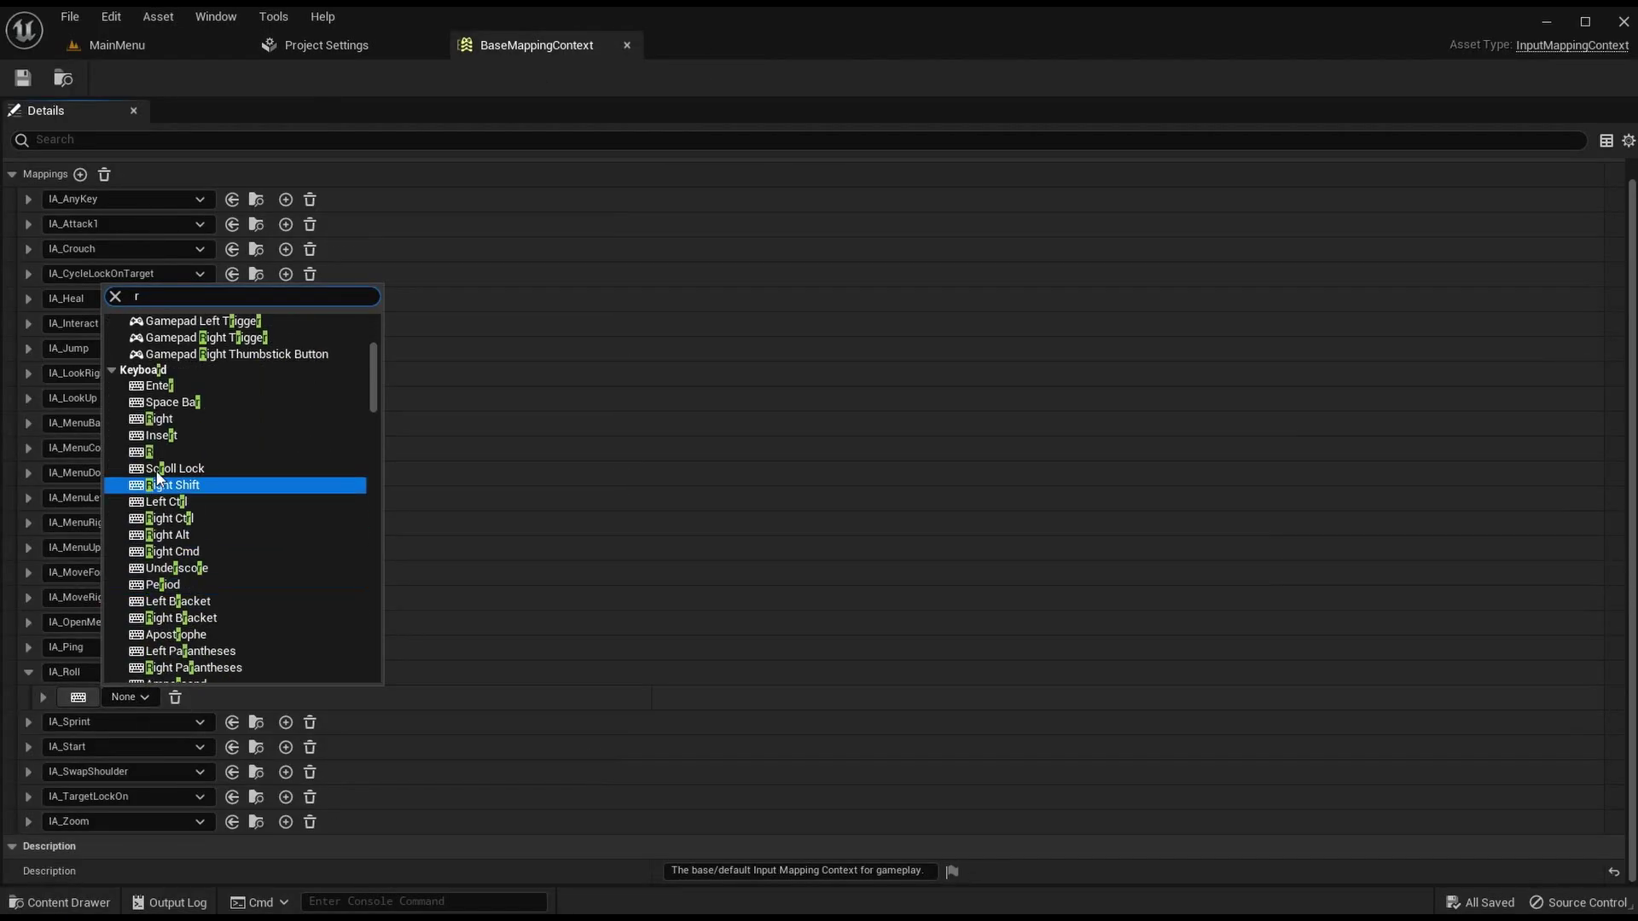
{"action": "left_click", "coordinate": [150, 452]}
Step: Add a second binding to IA_Roll, assign it Gamepad Face Button Right, and collapse the entry
{"action": "left_click", "coordinate": [142, 724]}
{"action": "type", "text": "gamepad face button right"}
{"action": "left_click", "coordinate": [319, 363]}
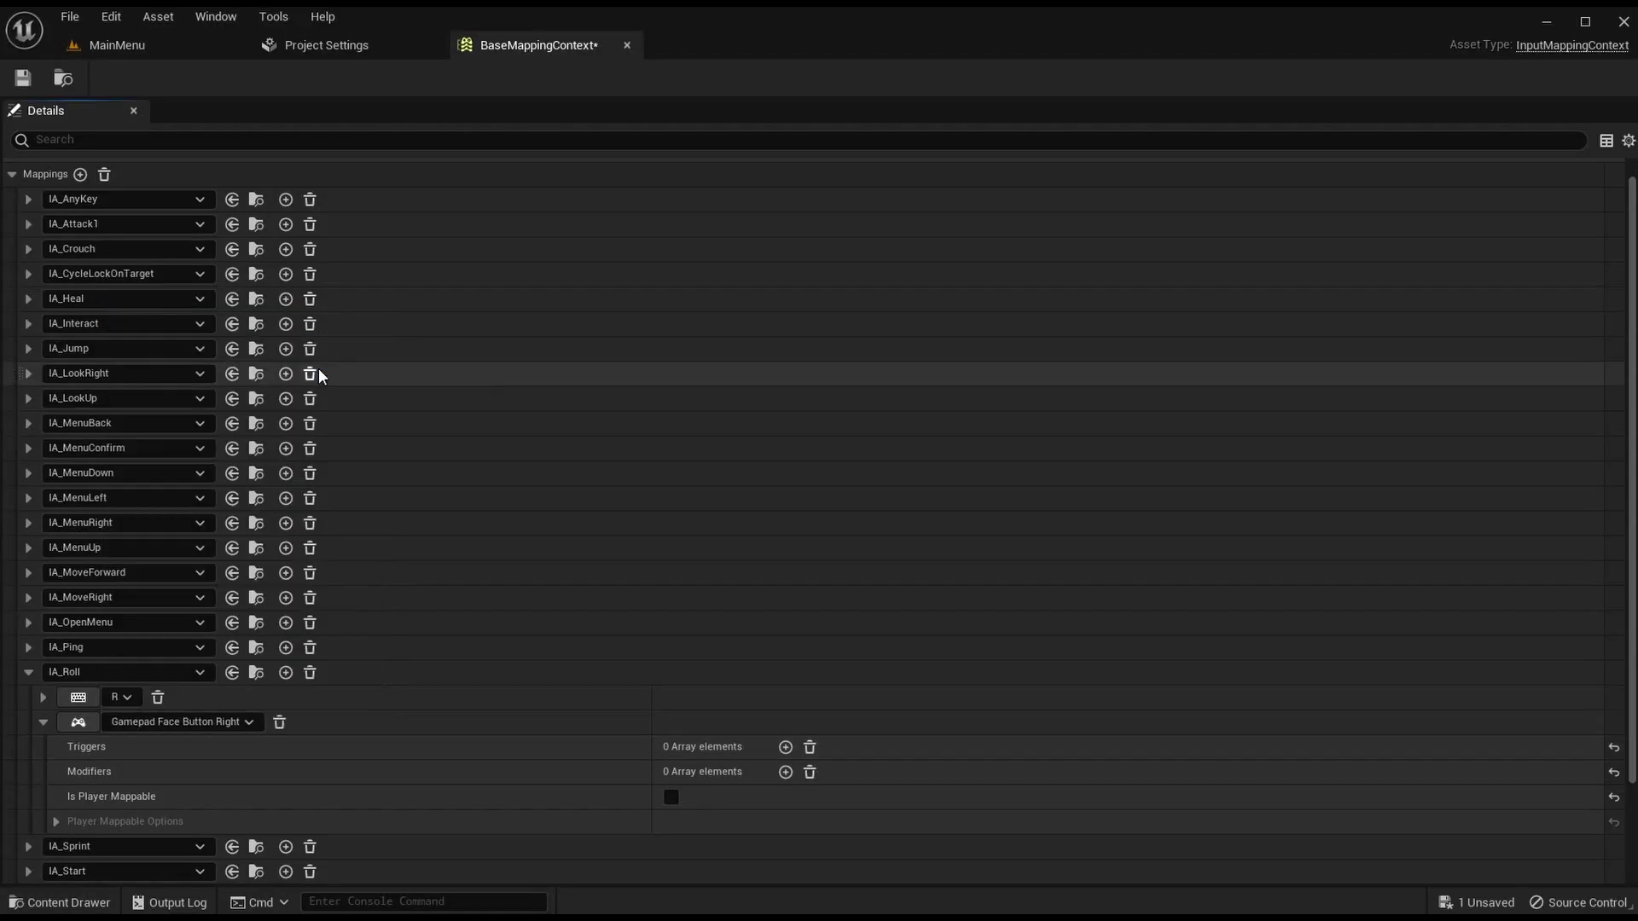
{"action": "left_click", "coordinate": [43, 722]}
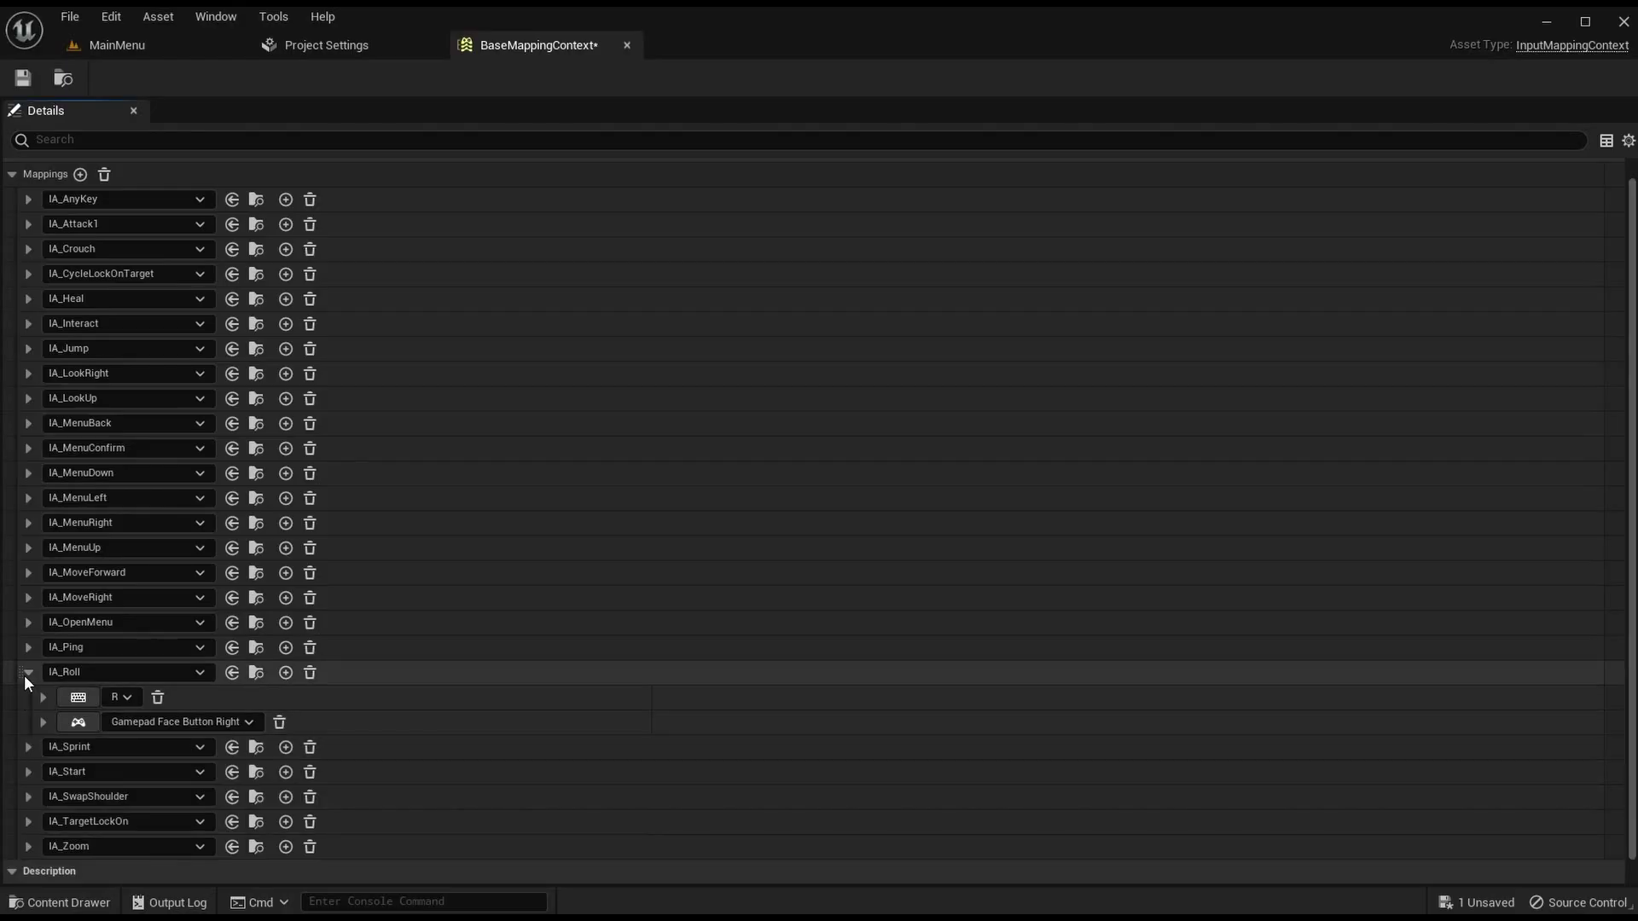
{"action": "left_click", "coordinate": [27, 673]}
Step: Look up the legacy Sprint action mapping and bind IA_Sprint to the Left Shift key
{"action": "left_click", "coordinate": [45, 715]}
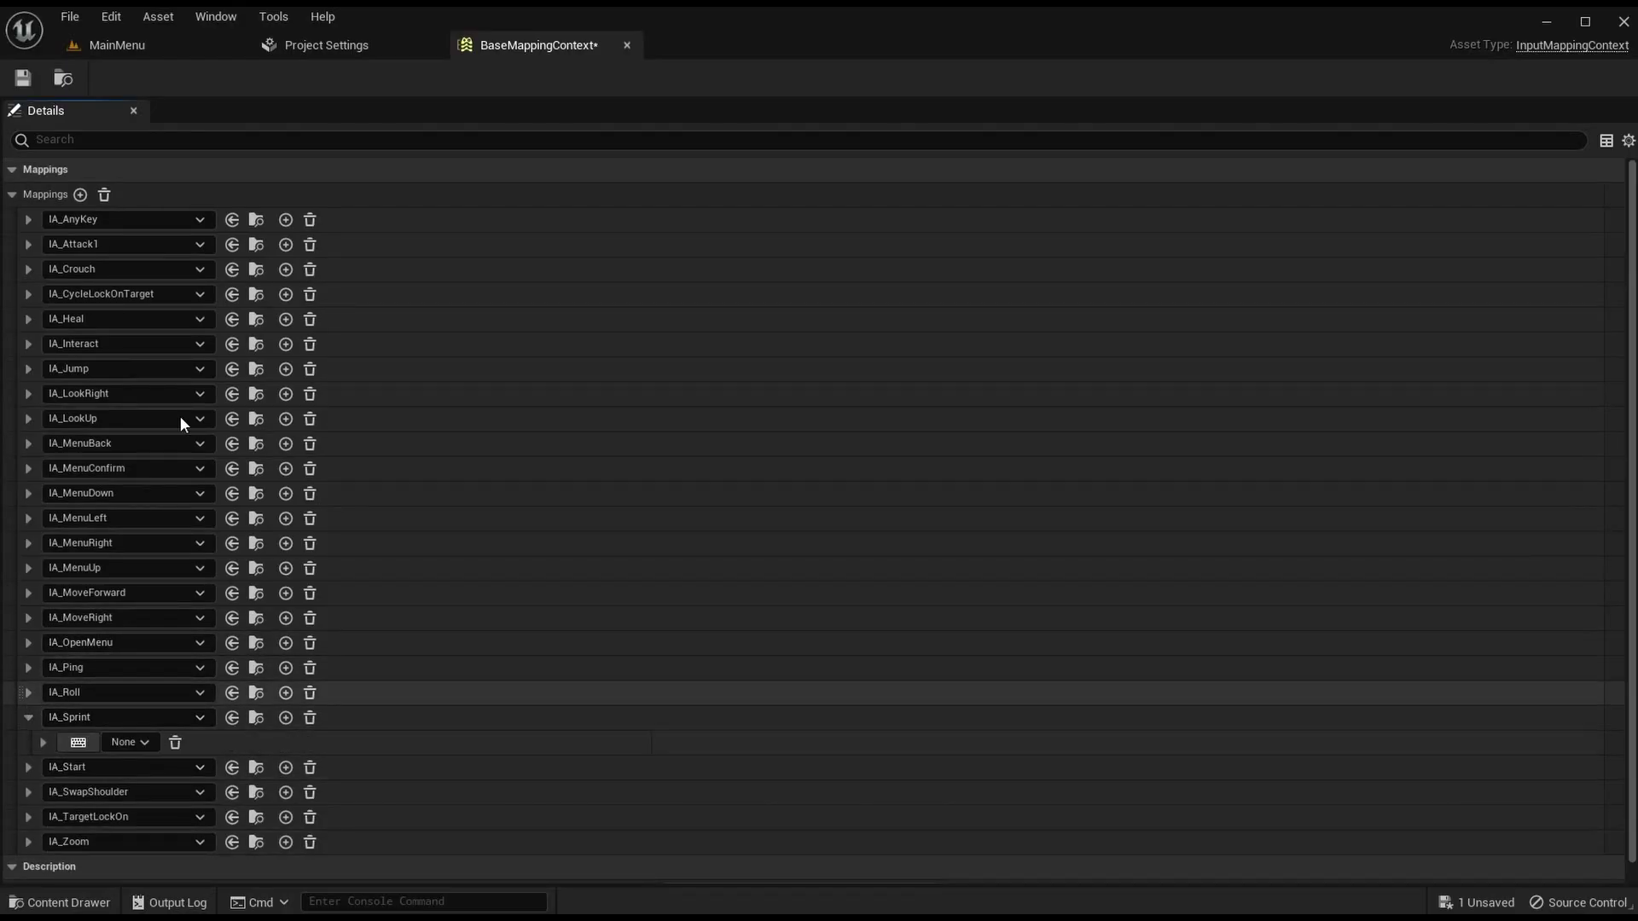
{"action": "left_click", "coordinate": [305, 42]}
{"action": "scroll", "coordinate": [358, 568], "scroll_direction": "up", "scroll_amount": 3}
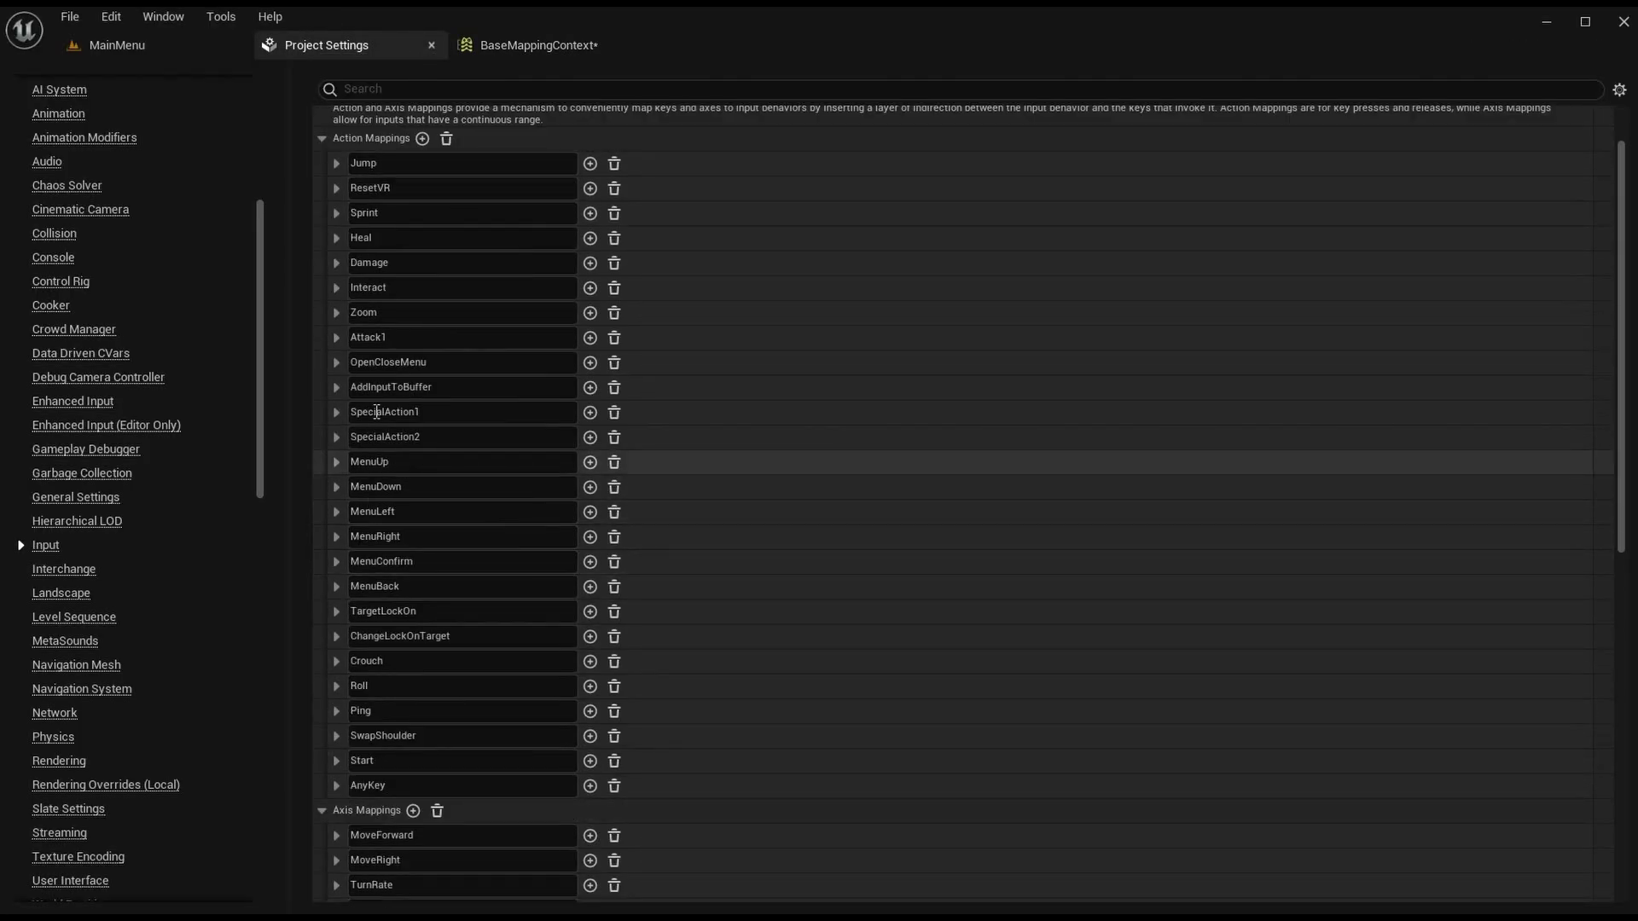
{"action": "left_click", "coordinate": [336, 213]}
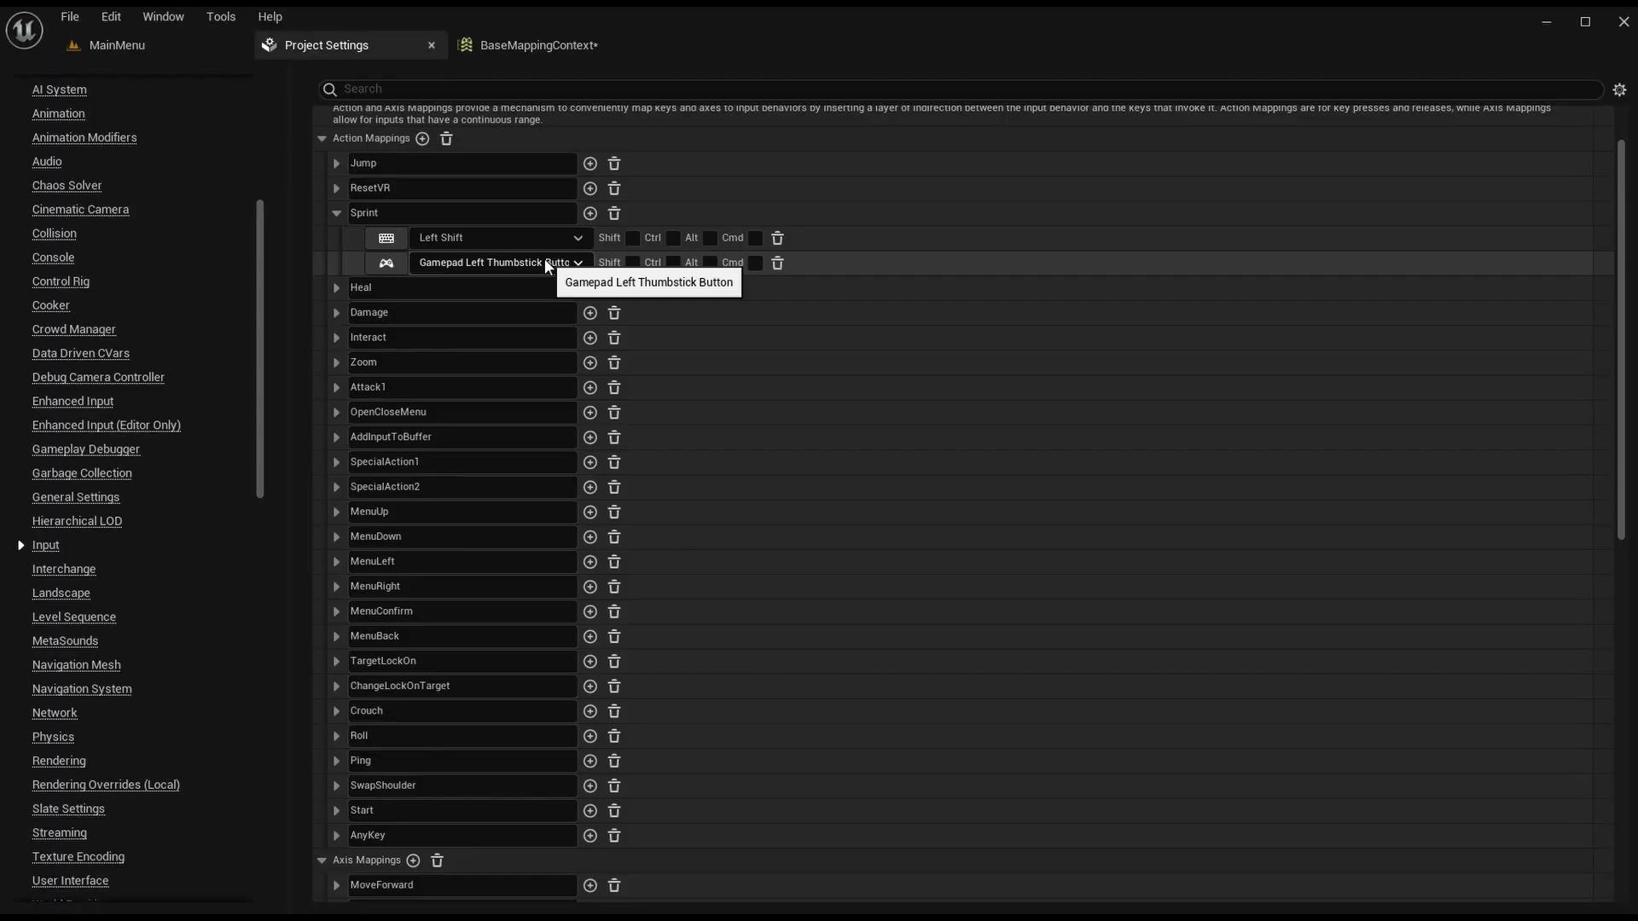
{"action": "left_click", "coordinate": [336, 212]}
{"action": "left_click", "coordinate": [512, 47]}
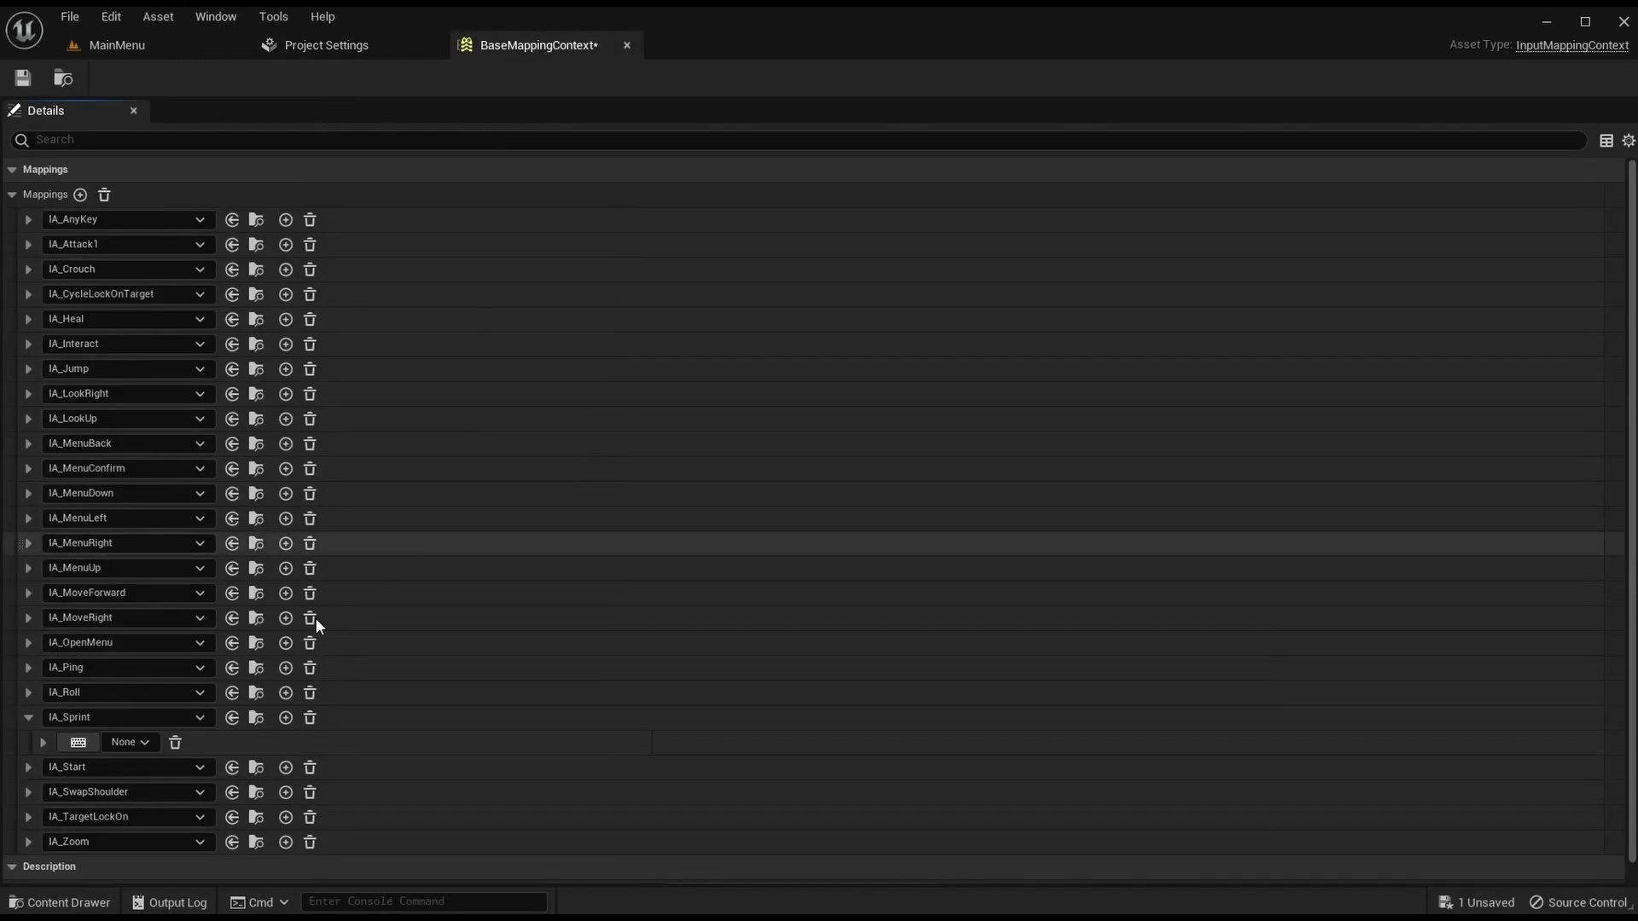
{"action": "left_click", "coordinate": [143, 742]}
{"action": "type", "text": "left shift"}
{"action": "left_click", "coordinate": [213, 382]}
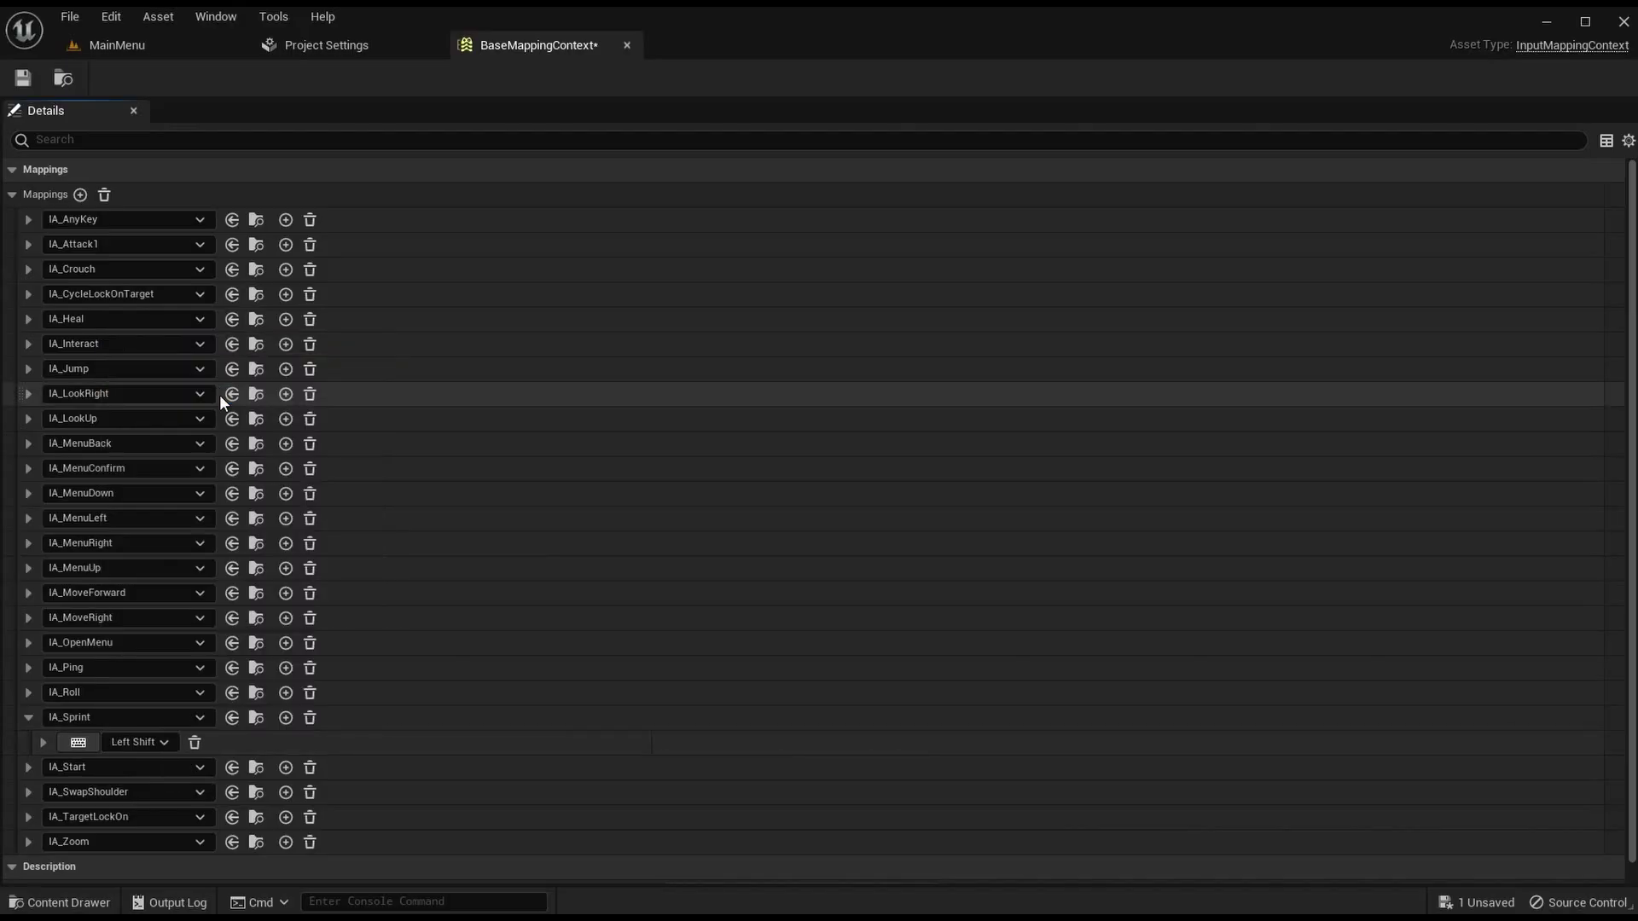
Step: Add a Gamepad Left Thumbstick Button binding to IA_Sprint and collapse the entry
{"action": "left_click", "coordinate": [284, 719]}
{"action": "left_click", "coordinate": [140, 764]}
{"action": "type", "text": "ga"}
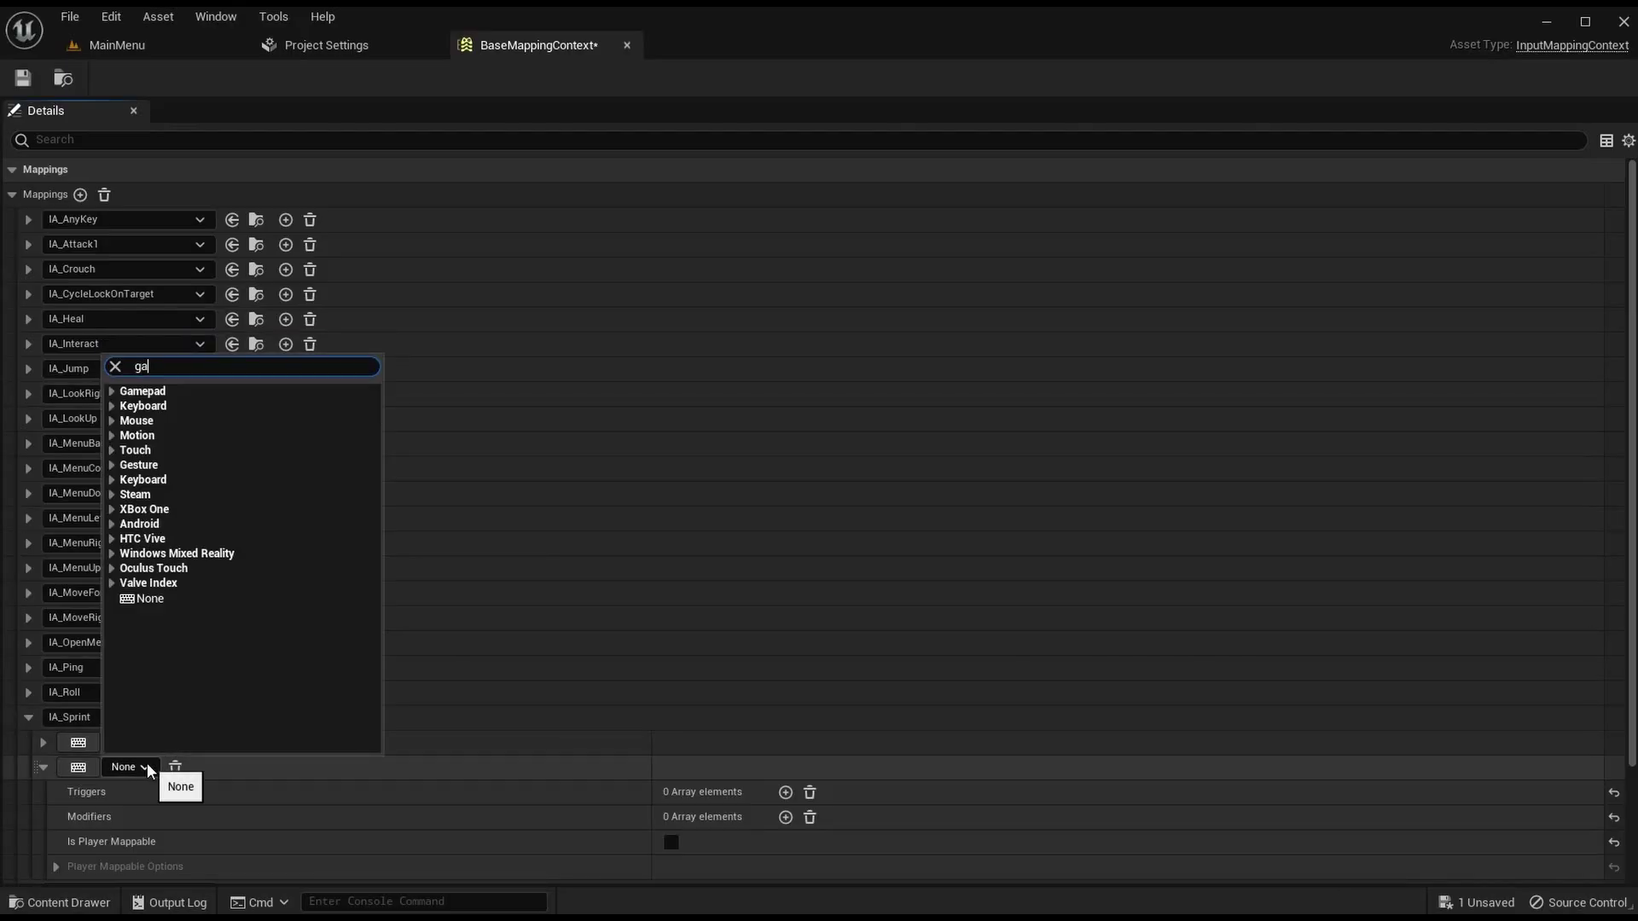
{"action": "type", "text": "mepad left thumbstick button"}
{"action": "left_click", "coordinate": [247, 407]}
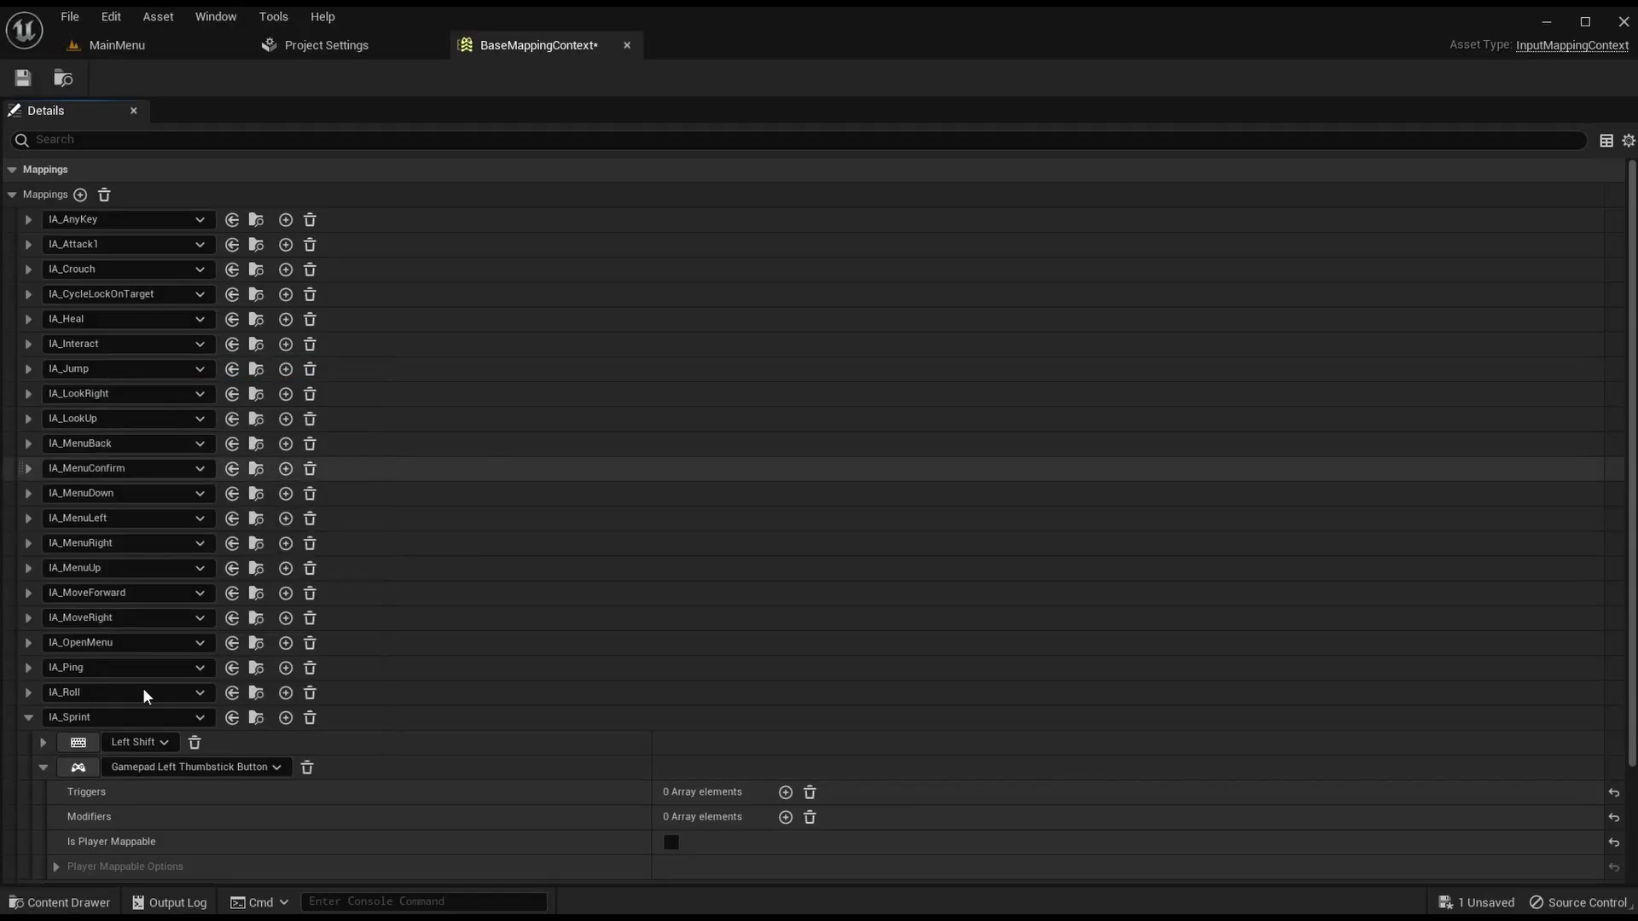
{"action": "scroll", "coordinate": [41, 689], "scroll_direction": "down", "scroll_amount": 3}
{"action": "left_click", "coordinate": [43, 648]}
{"action": "left_click", "coordinate": [29, 673]}
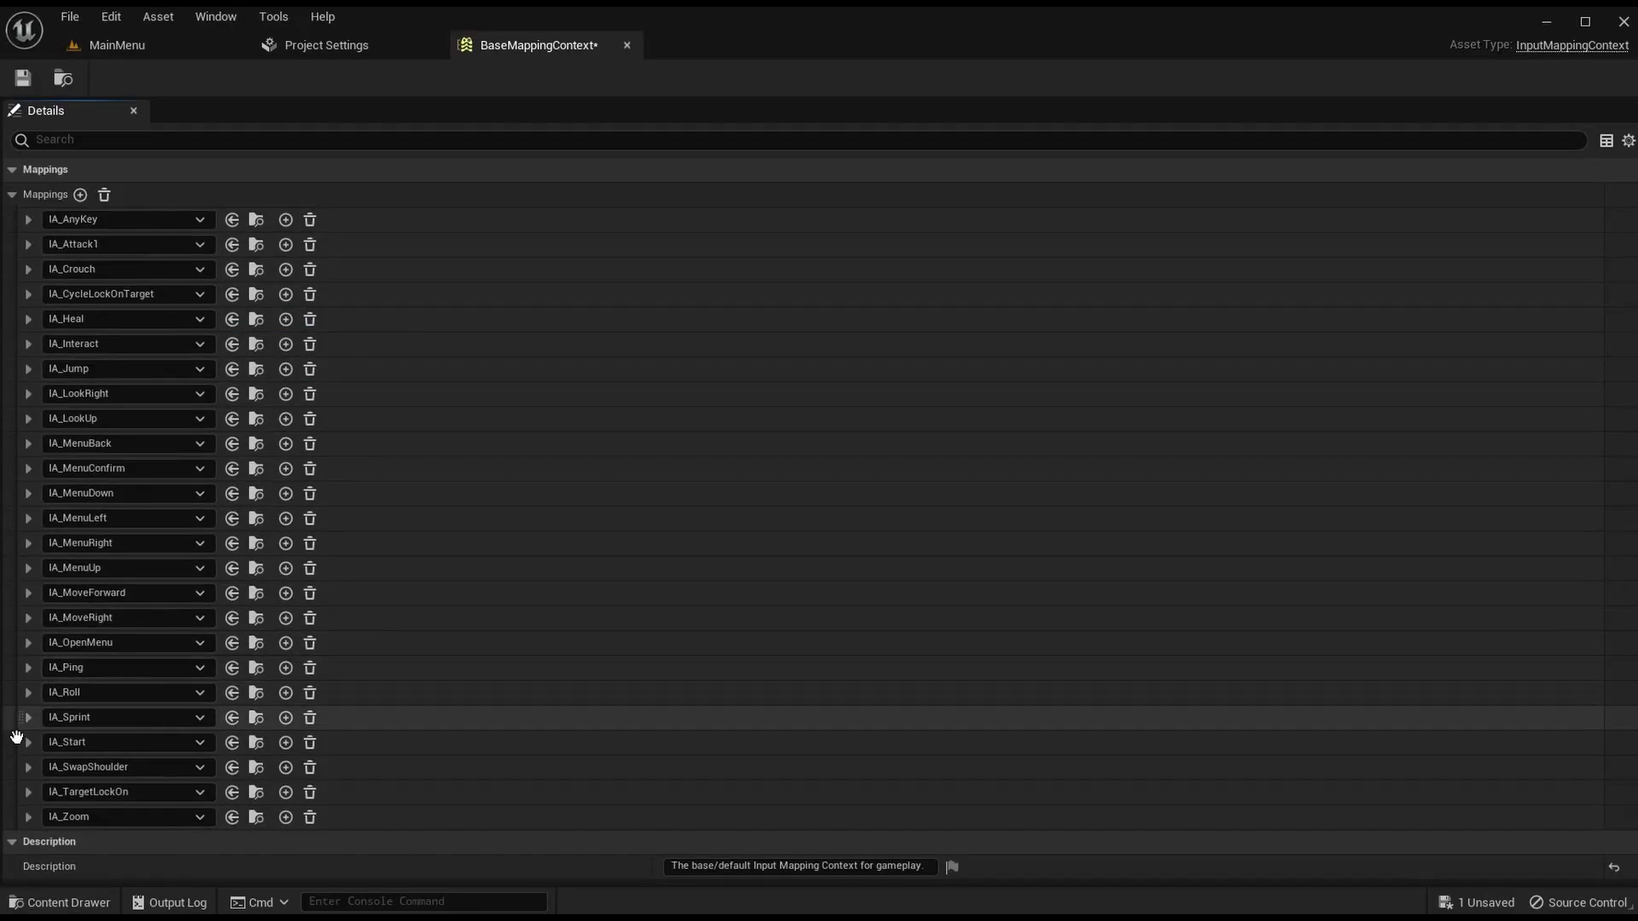
Step: Look up the legacy Start action mapping and bind IA_Start to the keyboard P key
{"action": "left_click", "coordinate": [37, 758]}
{"action": "left_click", "coordinate": [329, 36]}
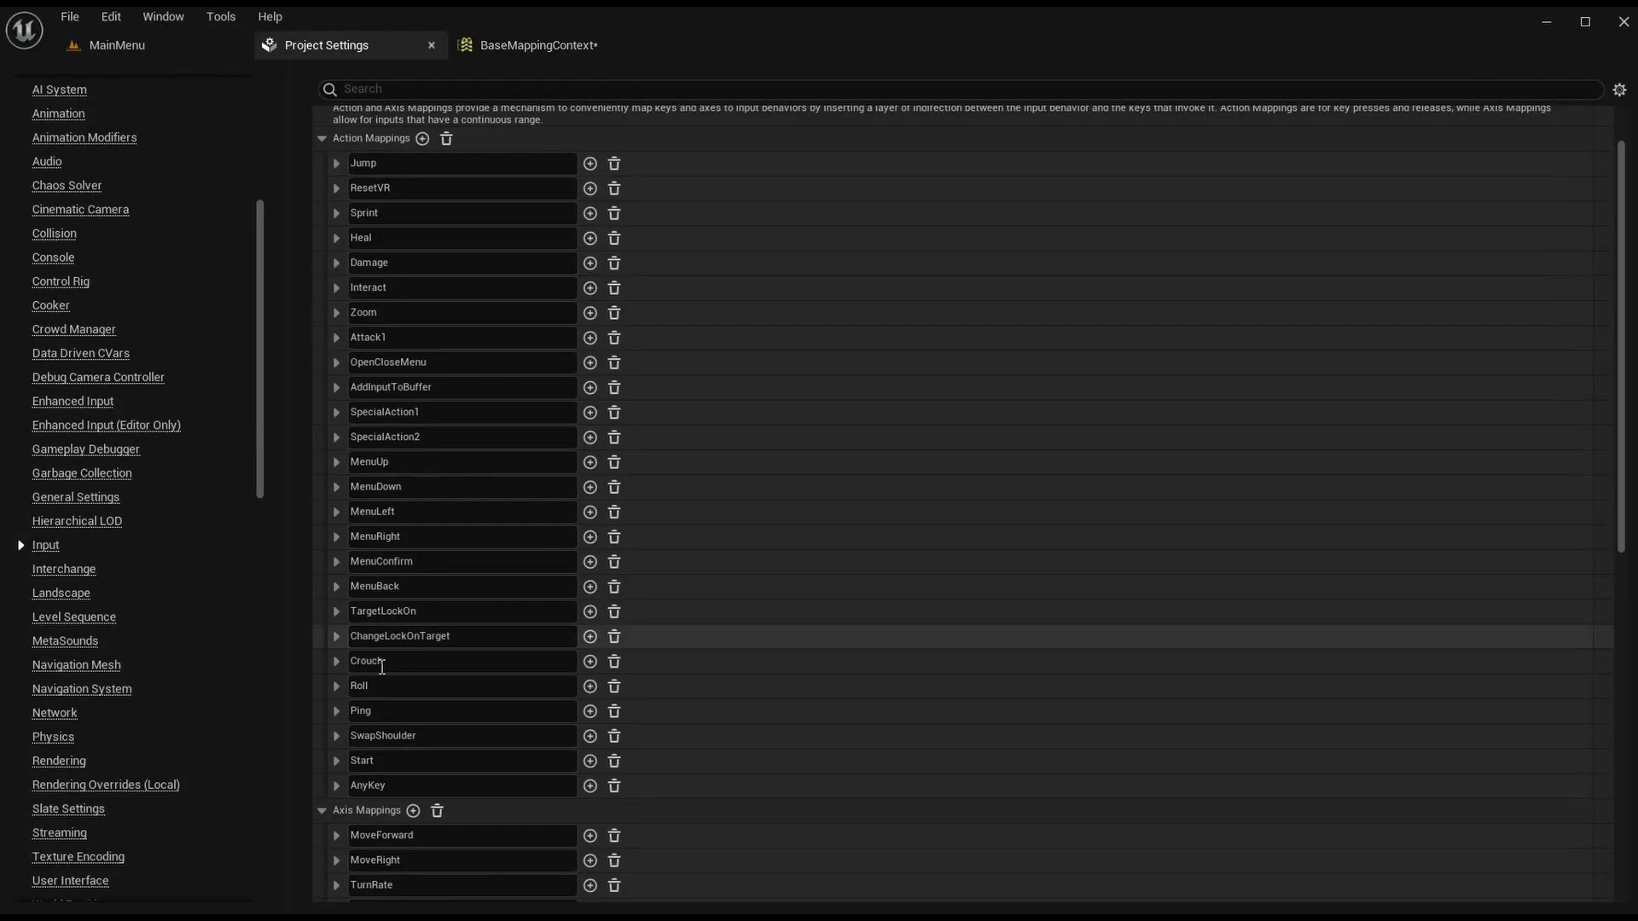
{"action": "left_click", "coordinate": [337, 755]}
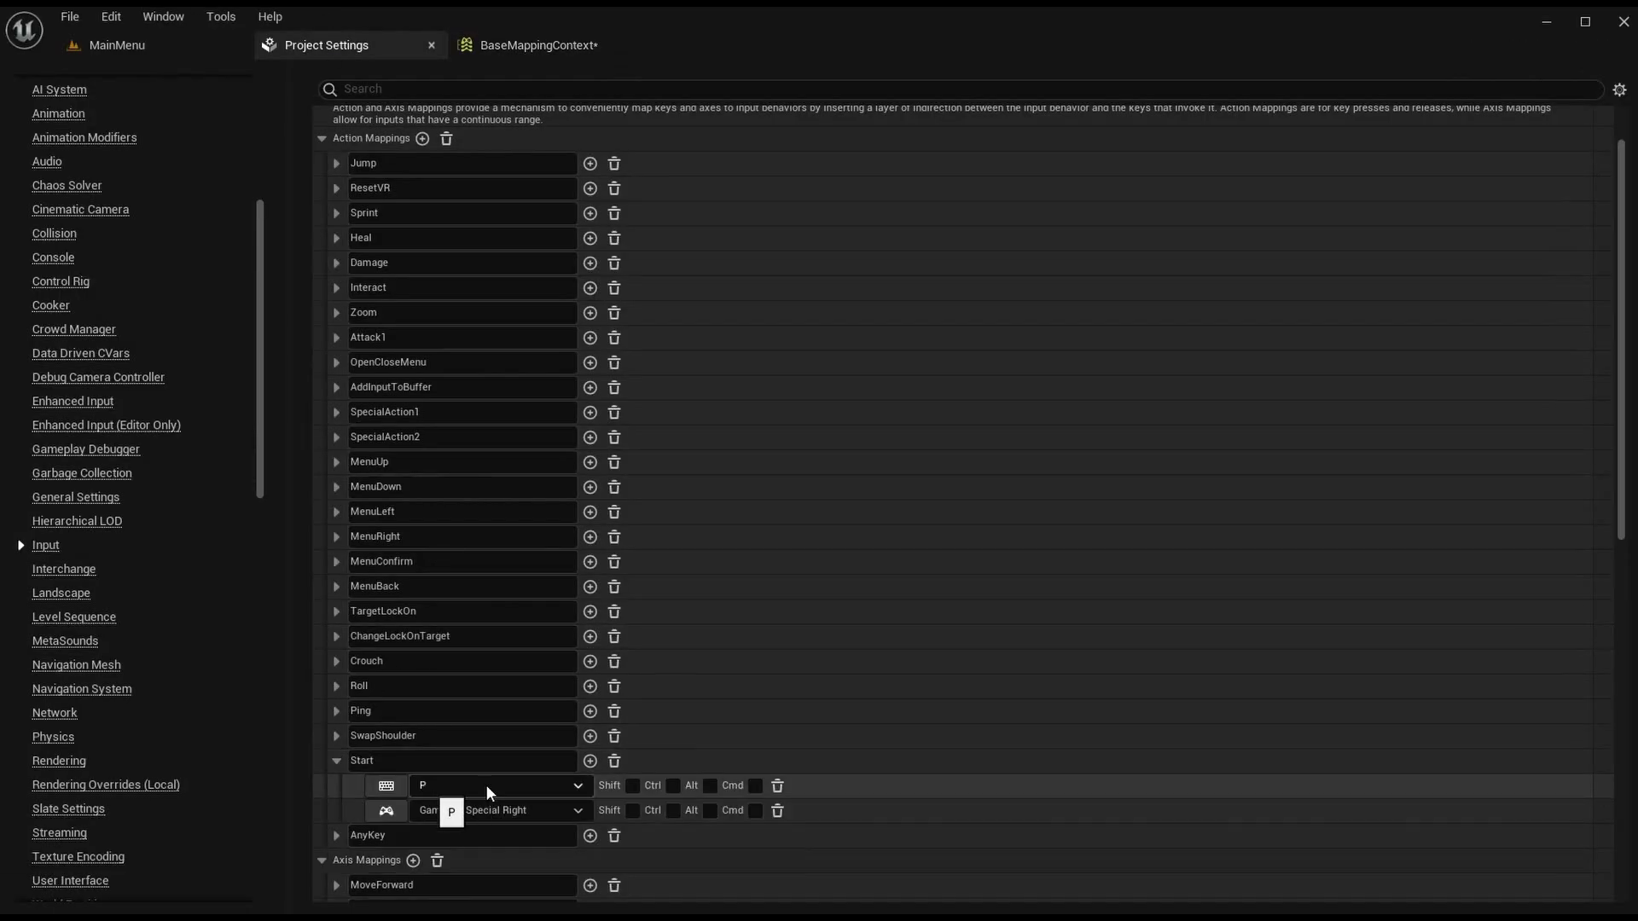
{"action": "left_click", "coordinate": [336, 759]}
{"action": "left_click", "coordinate": [546, 38]}
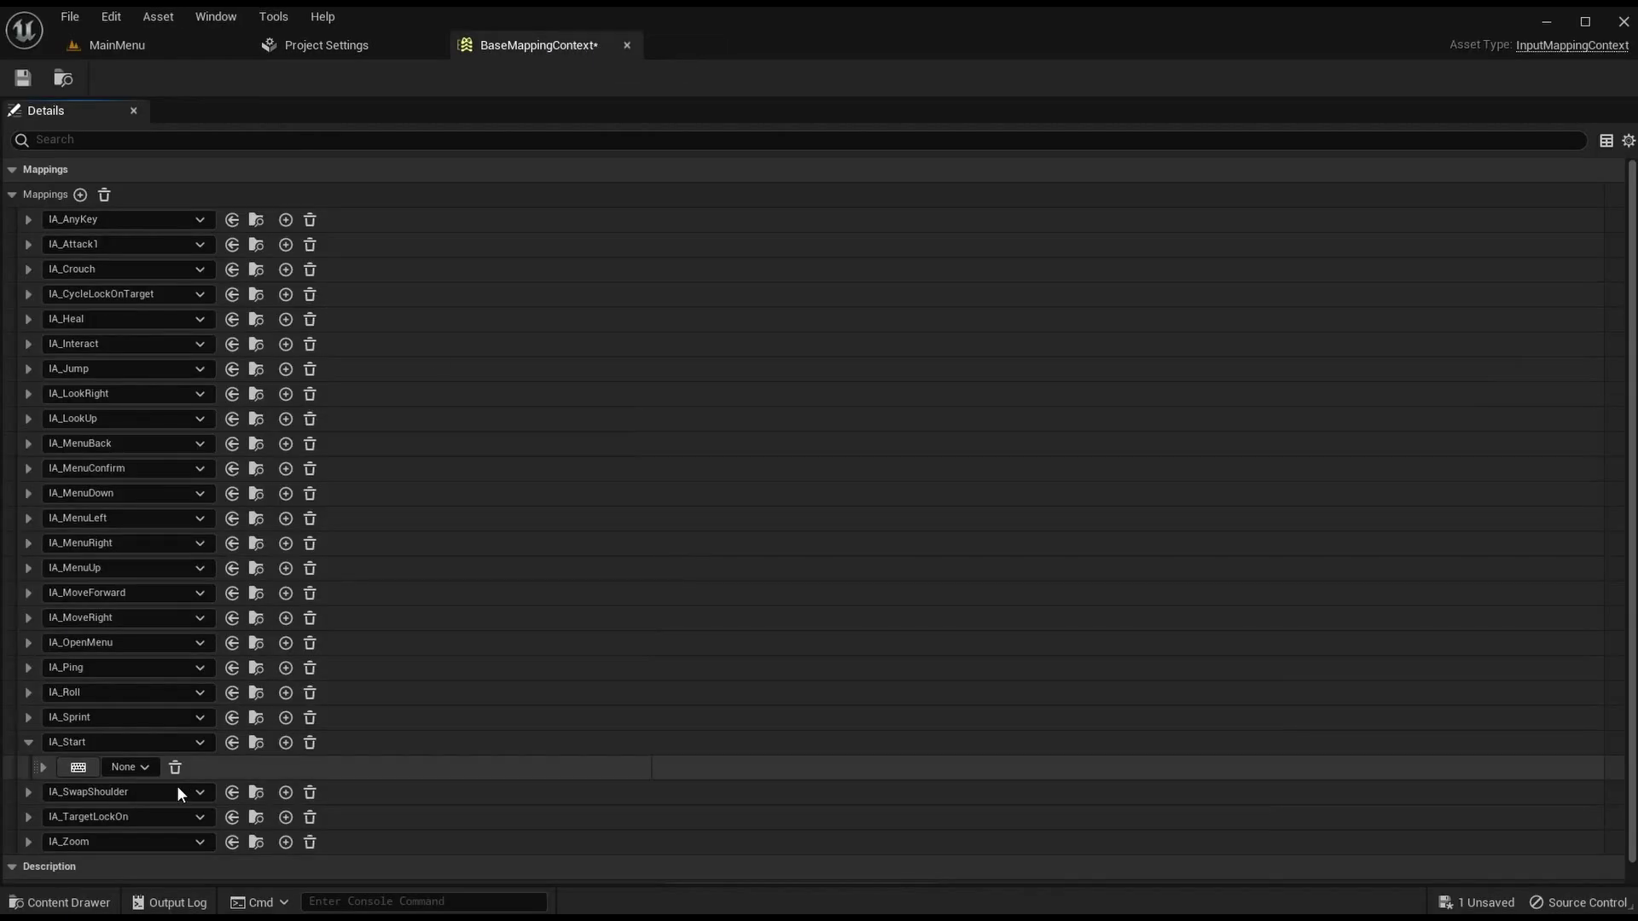
{"action": "left_click", "coordinate": [135, 769]}
{"action": "type", "text": "p"}
{"action": "scroll", "coordinate": [212, 505], "scroll_direction": "down", "scroll_amount": 5}
{"action": "scroll", "coordinate": [209, 512], "scroll_direction": "down", "scroll_amount": 2}
{"action": "left_click", "coordinate": [193, 663]}
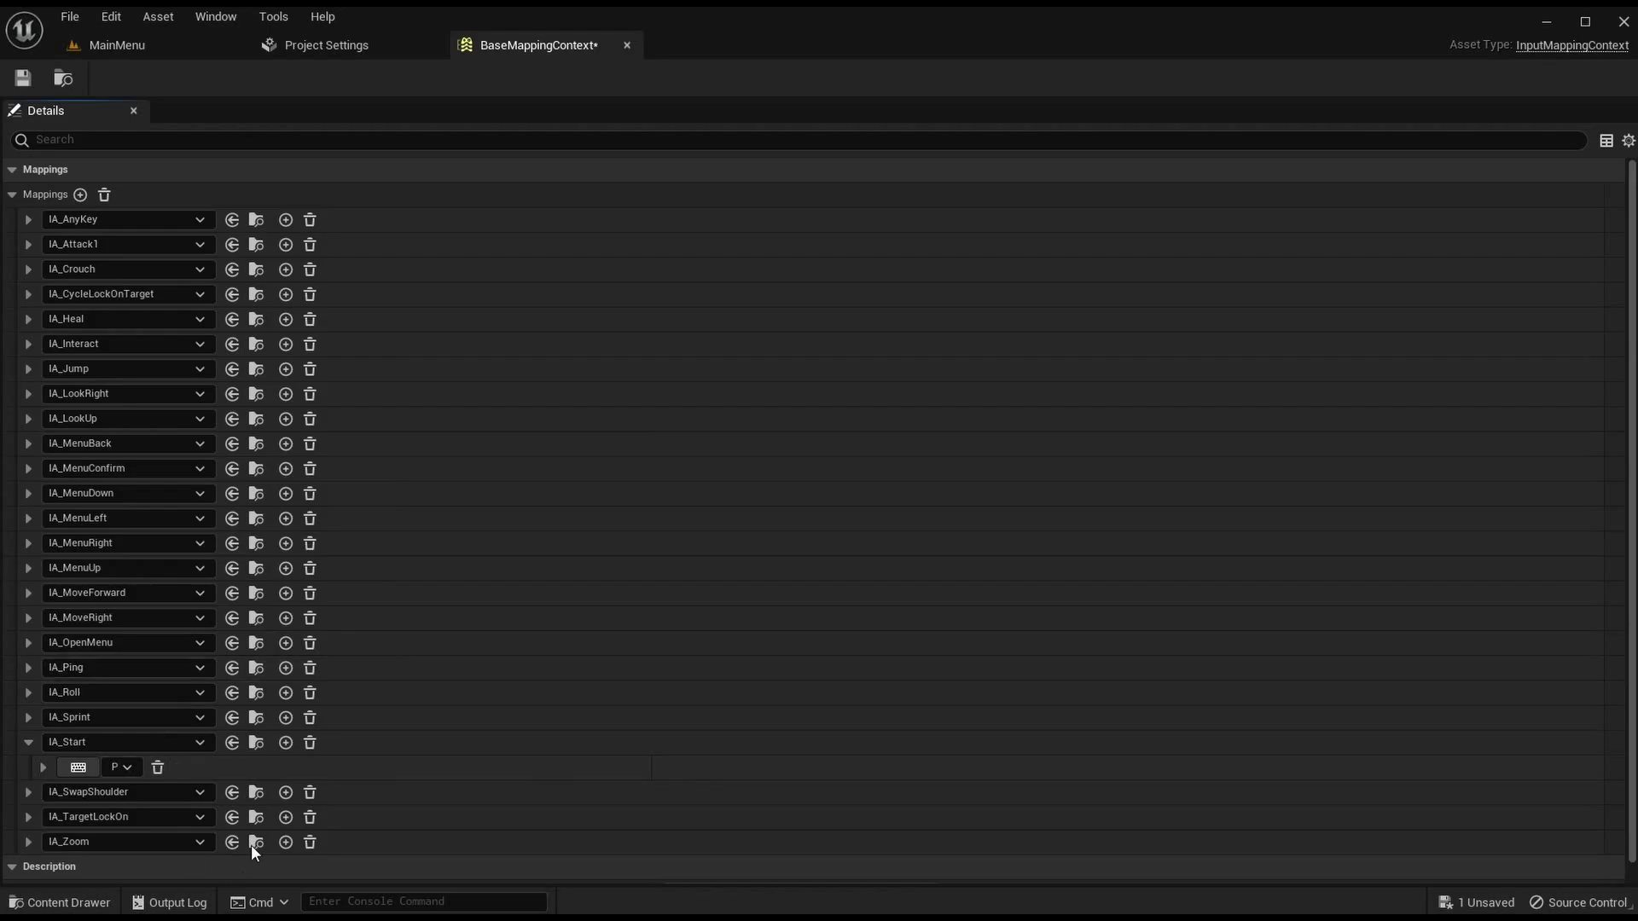
Step: Add a Gamepad Special Right binding to IA_Start and collapse the entry
{"action": "left_click", "coordinate": [286, 743]}
{"action": "left_click", "coordinate": [127, 675]}
{"action": "type", "text": "ga"}
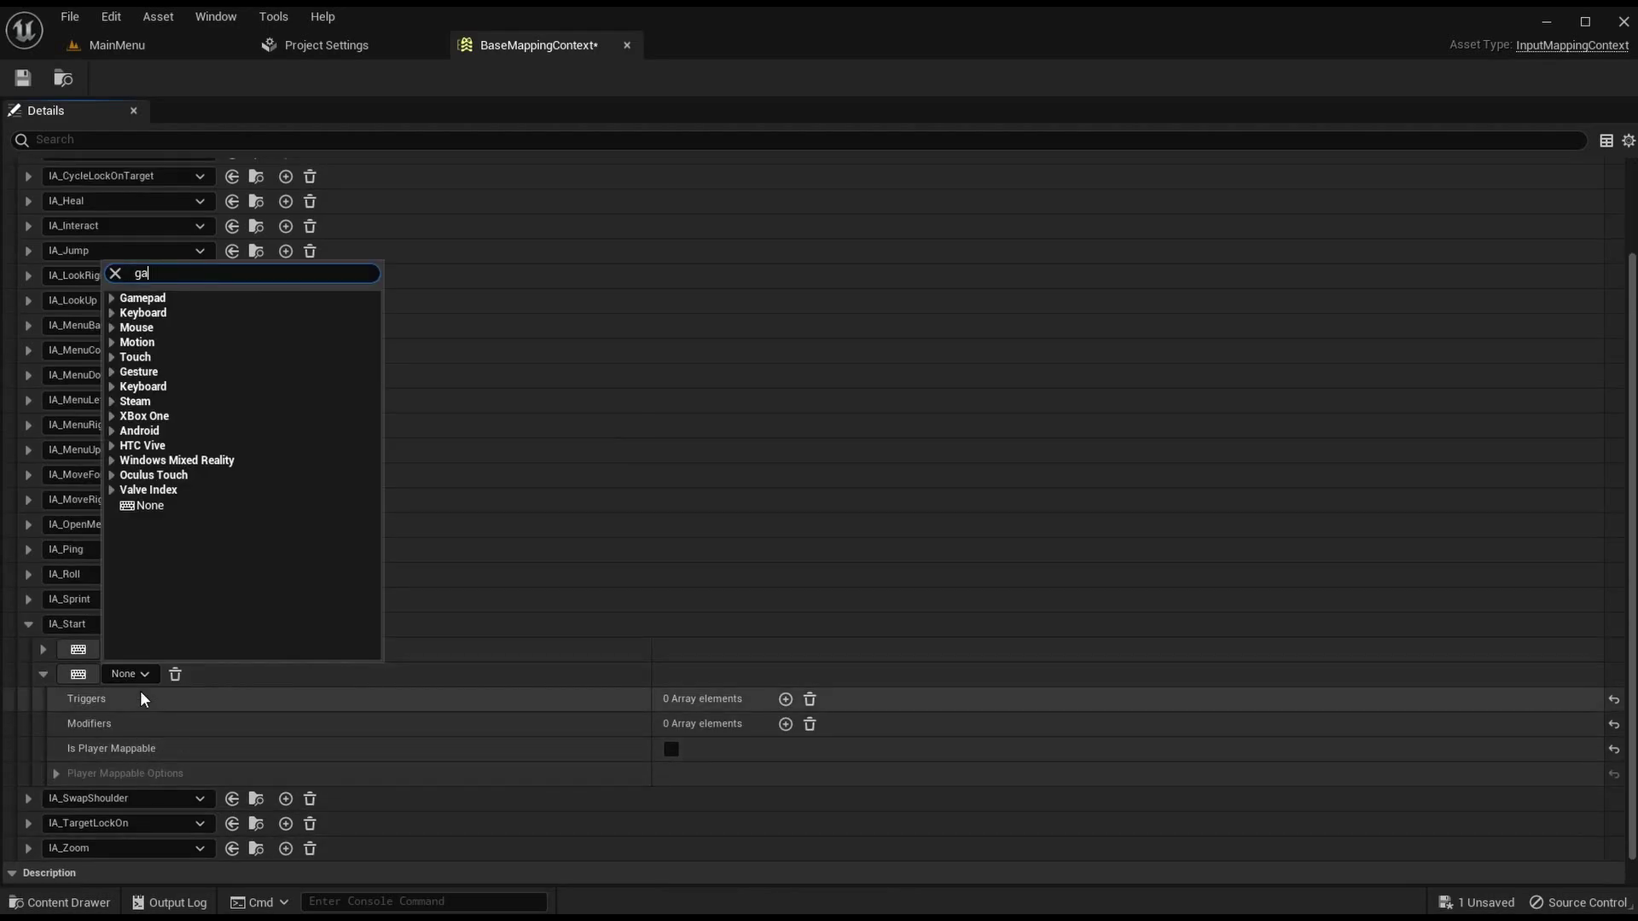
{"action": "type", "text": "mepad special righ"}
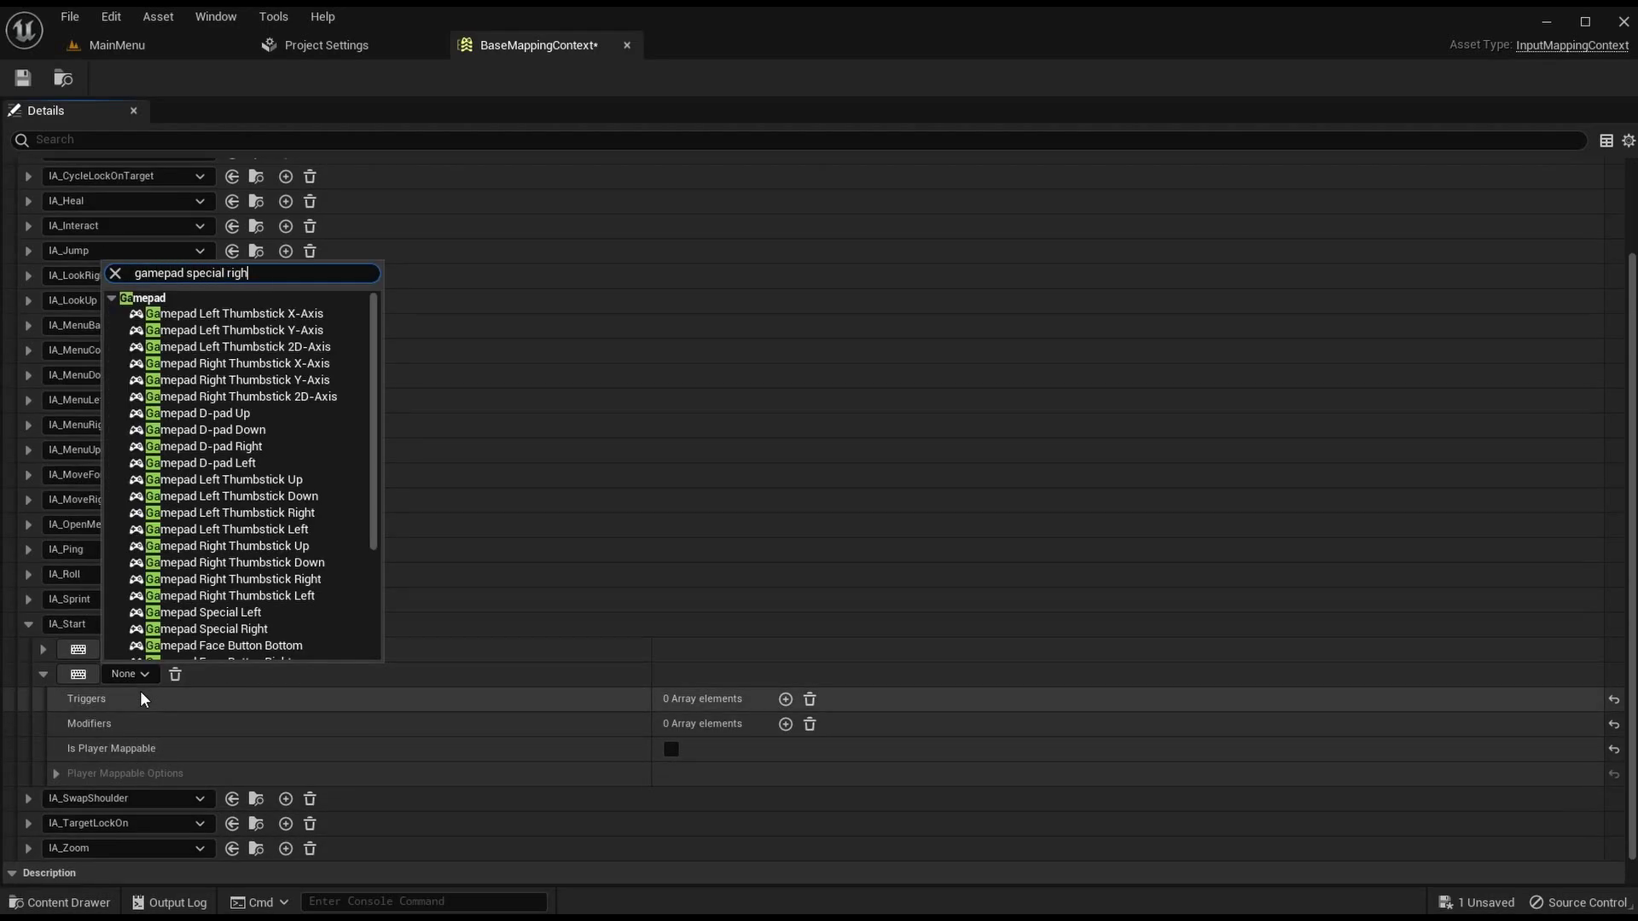
{"action": "type", "text": "t"}
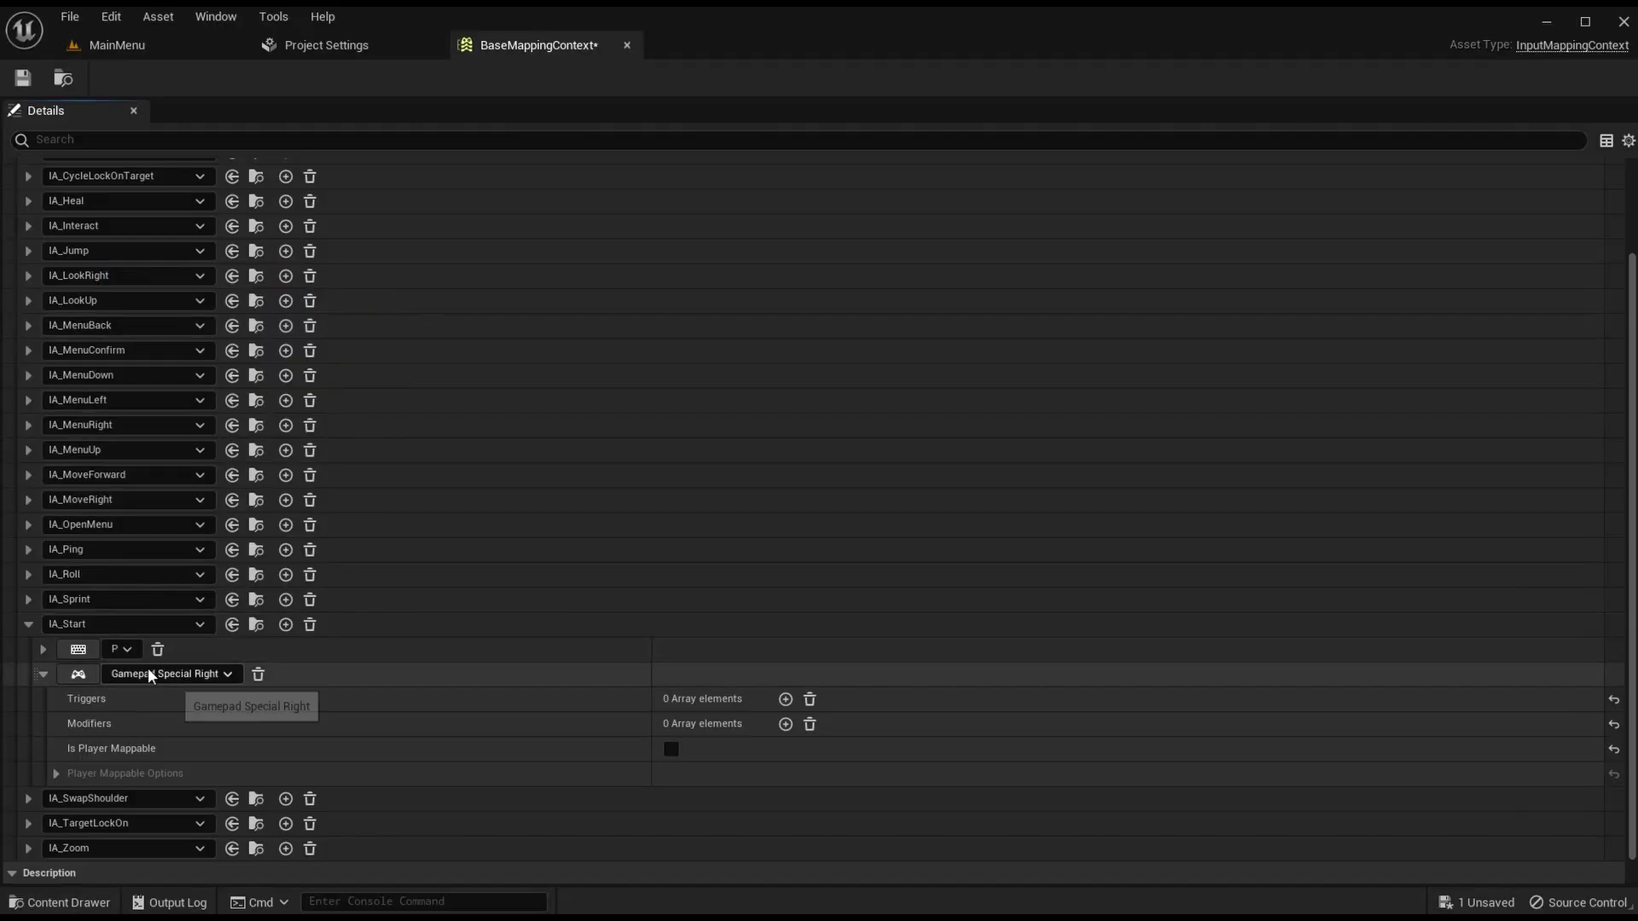
{"action": "left_click", "coordinate": [43, 675]}
{"action": "left_click", "coordinate": [29, 683]}
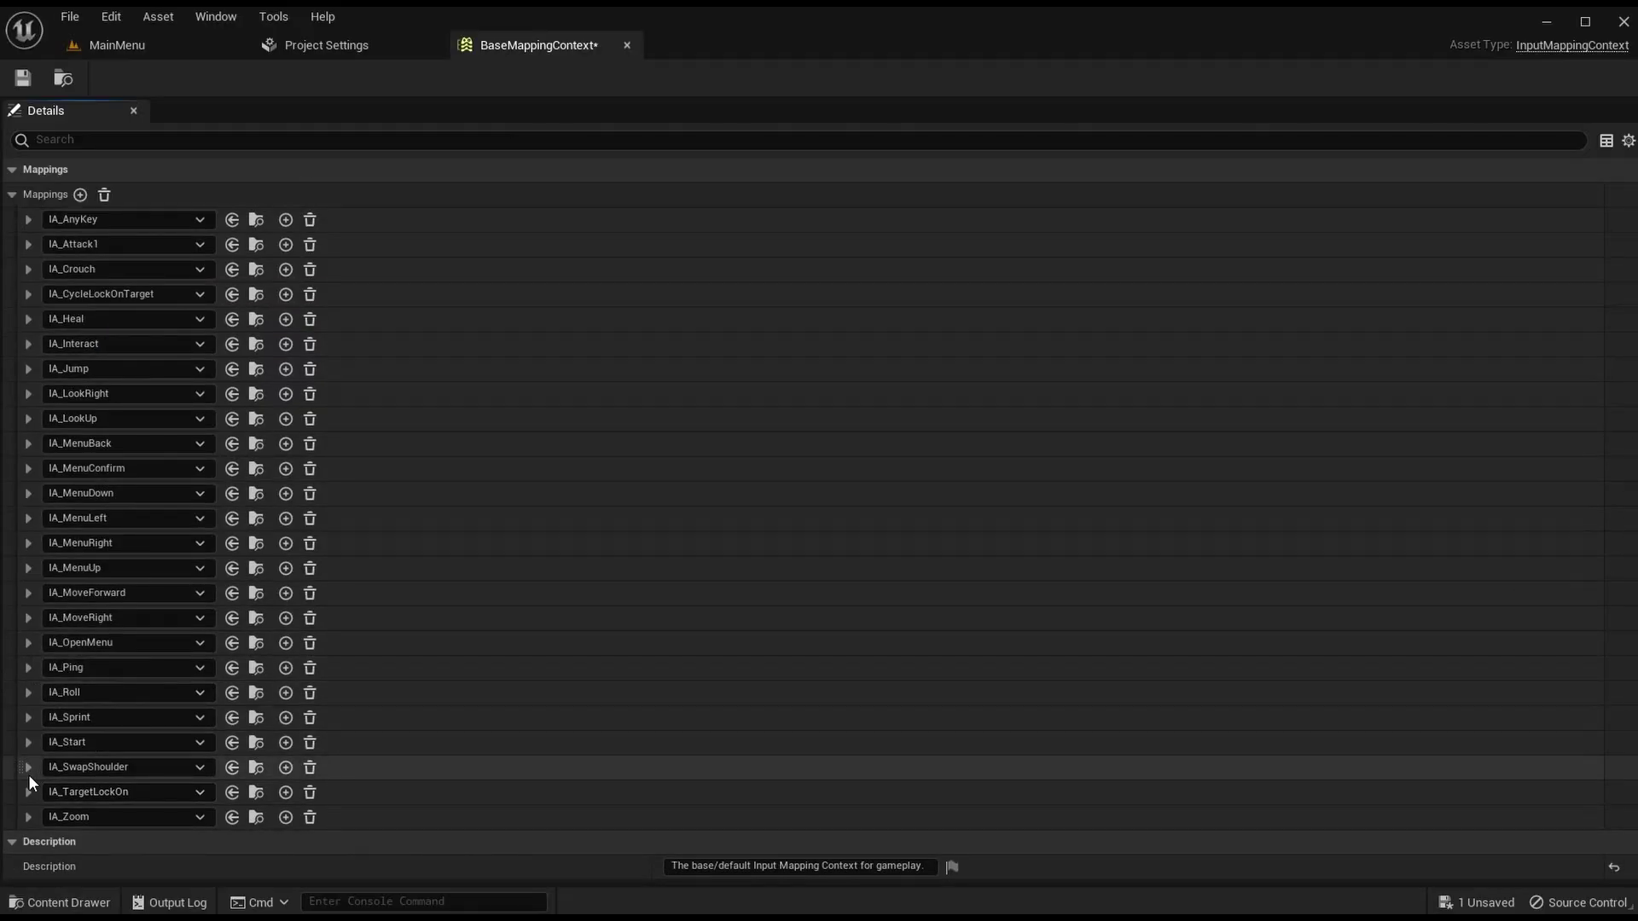
Step: Look up the legacy SwapShoulder action mapping and bind IA_SwapShoulder to the keyboard Q key
{"action": "left_click", "coordinate": [28, 768]}
{"action": "left_click", "coordinate": [305, 50]}
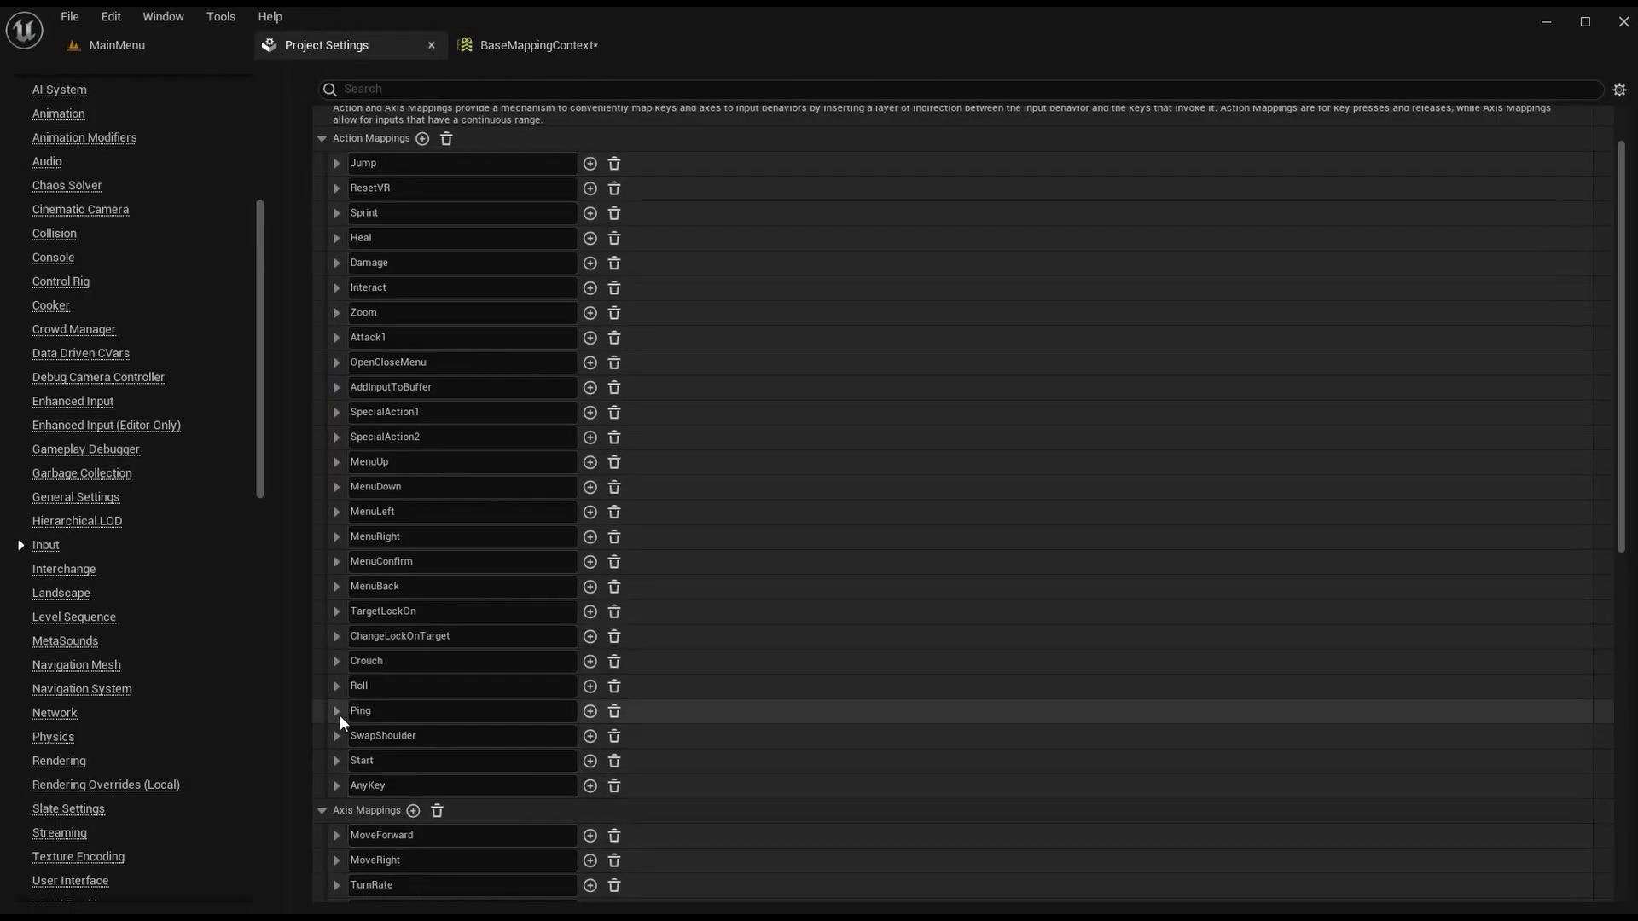
{"action": "scroll", "coordinate": [410, 716], "scroll_direction": "down", "scroll_amount": 1}
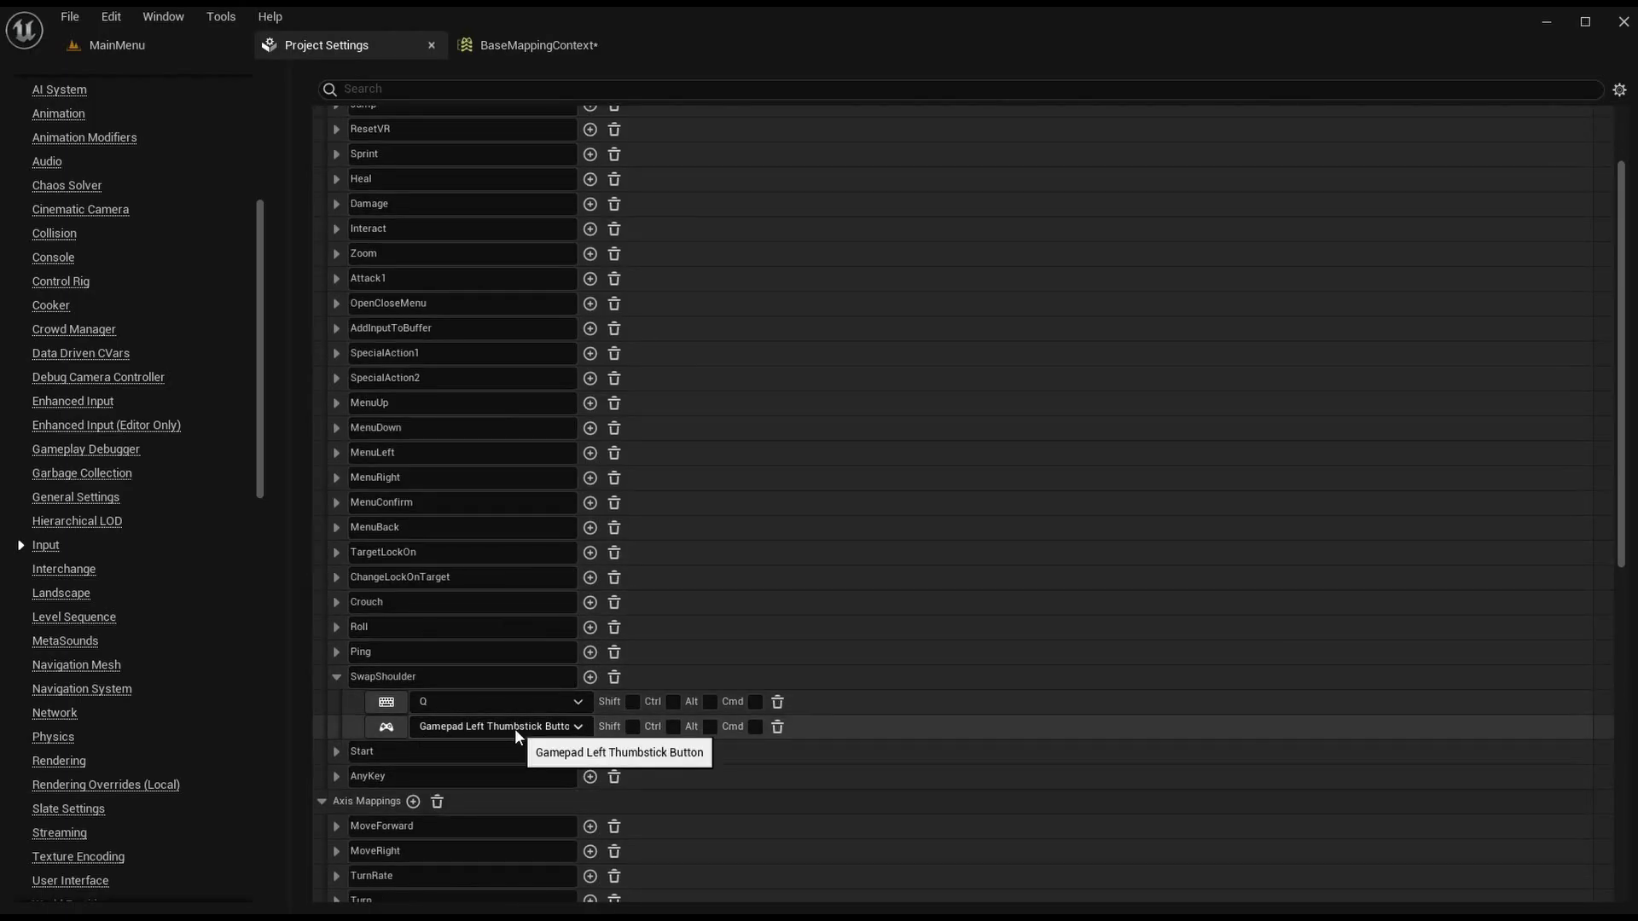
{"action": "left_click", "coordinate": [460, 676]}
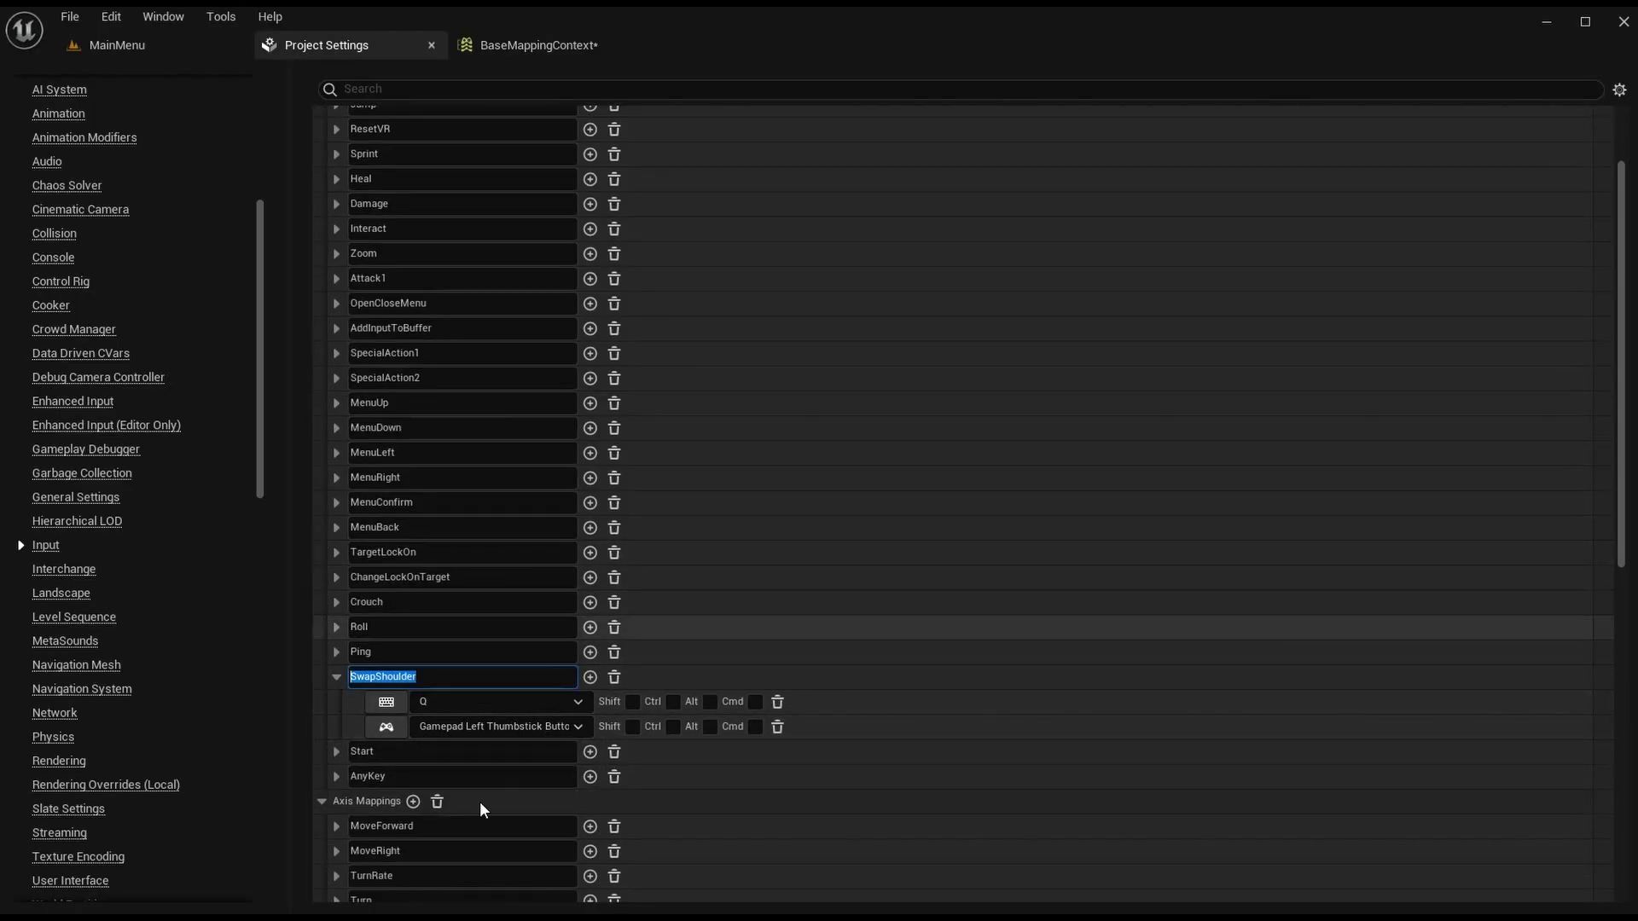
{"action": "left_click", "coordinate": [336, 676]}
{"action": "left_click", "coordinate": [529, 45]}
{"action": "scroll", "coordinate": [163, 762], "scroll_direction": "down", "scroll_amount": 1}
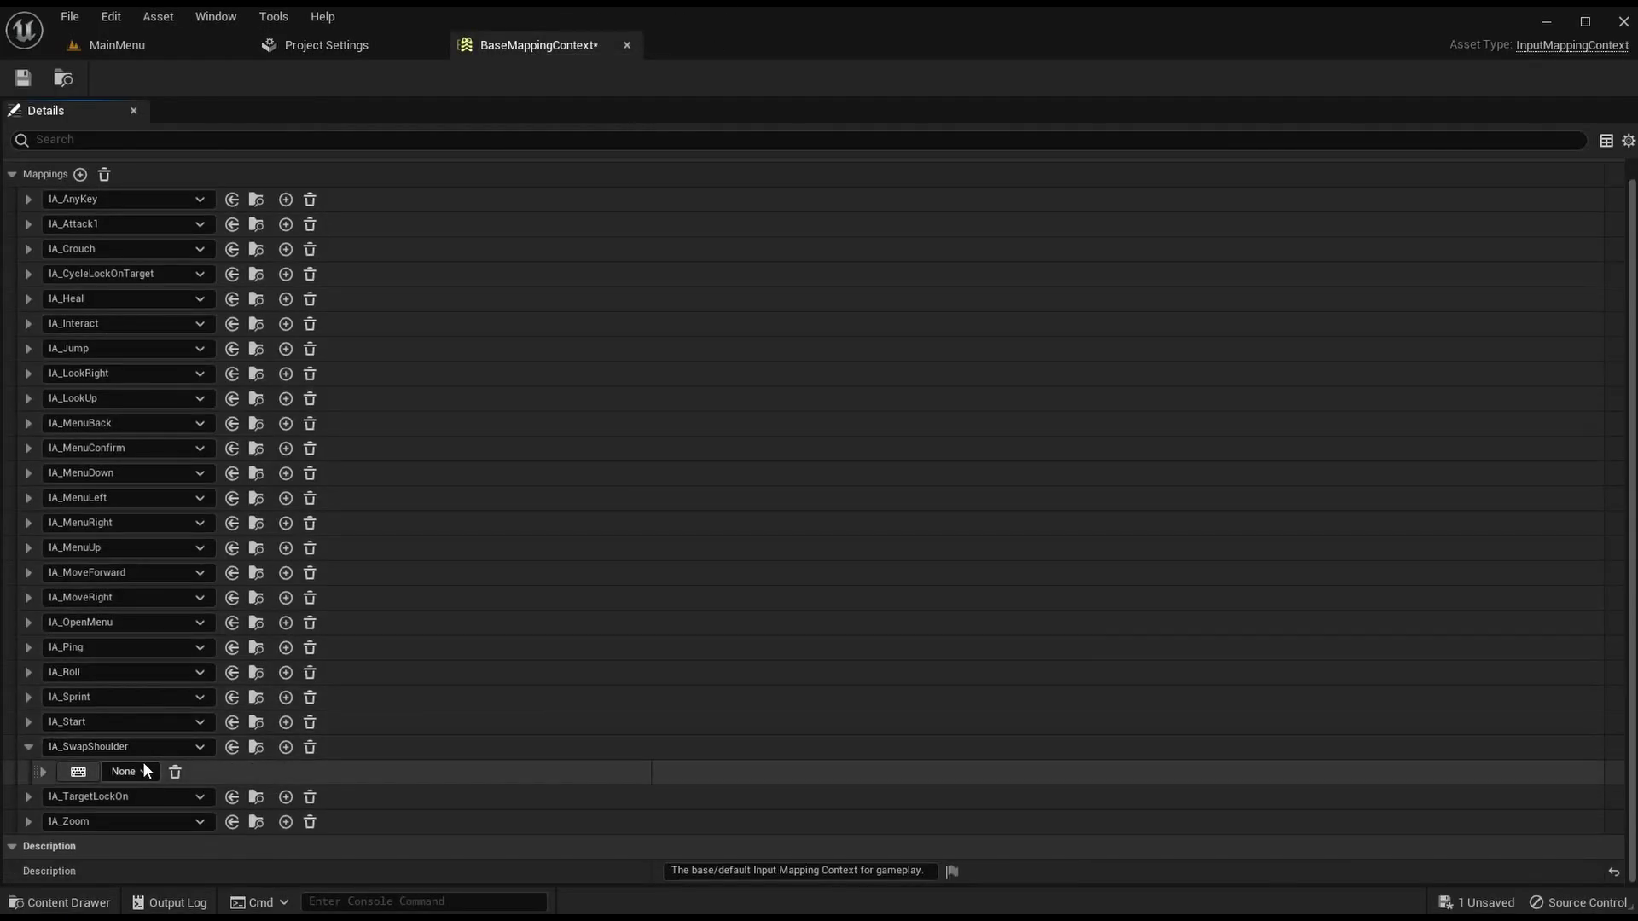
{"action": "left_click", "coordinate": [132, 770]}
{"action": "type", "text": "q"}
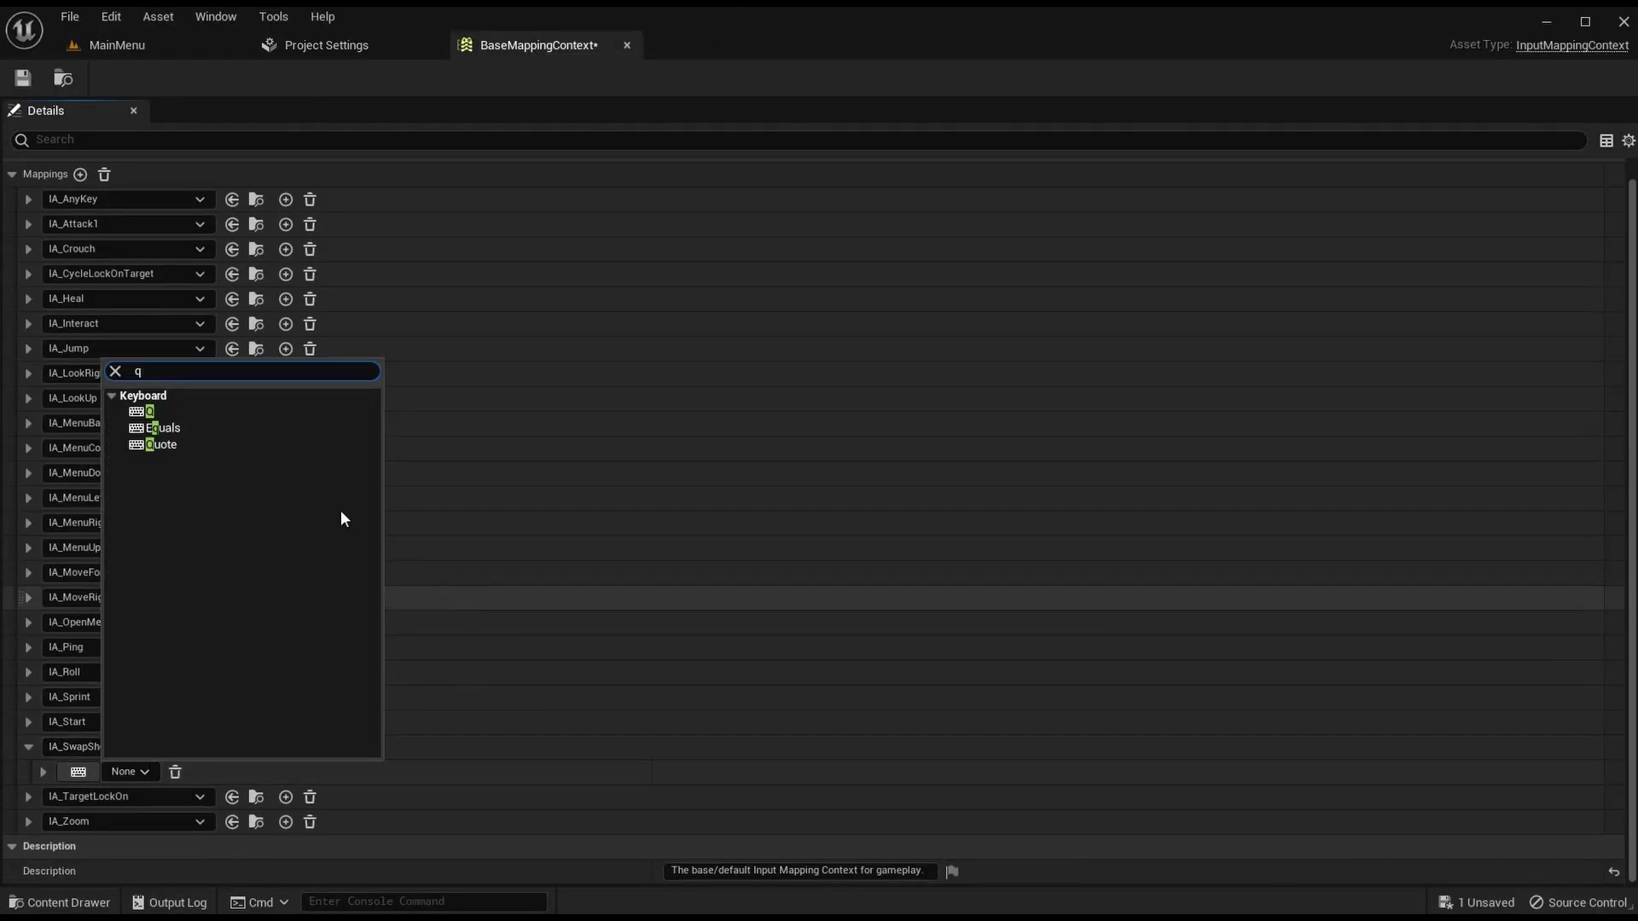
{"action": "left_click", "coordinate": [217, 411]}
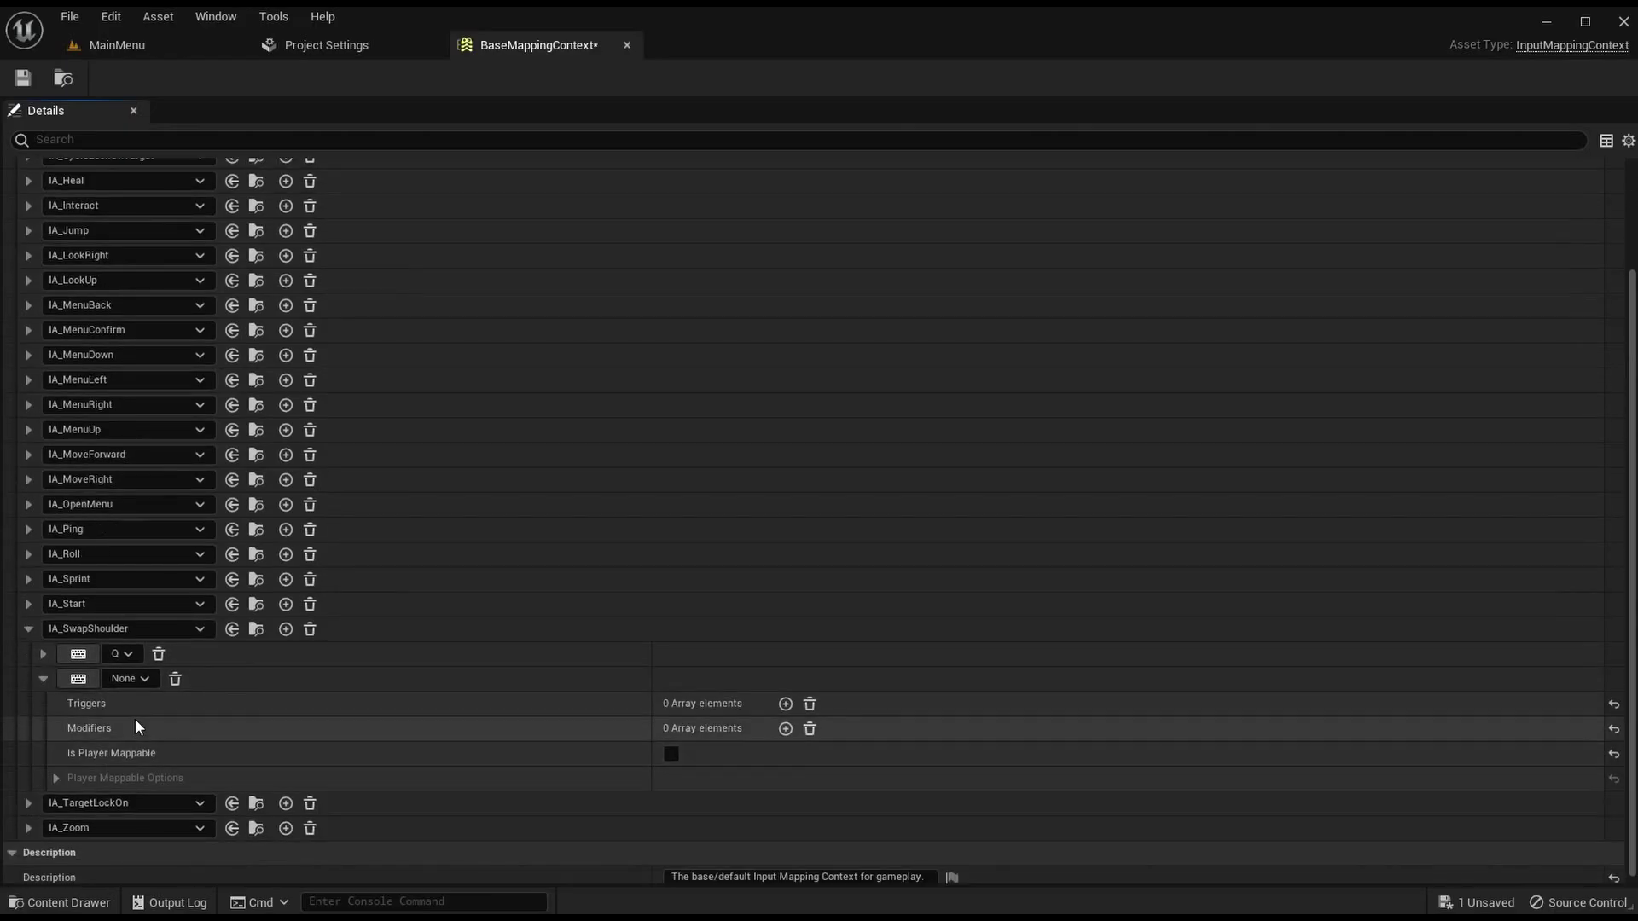
Step: Add a Gamepad Left Thumbstick Button binding to IA_SwapShoulder and collapse the entry
{"action": "left_click", "coordinate": [167, 681]}
{"action": "type", "text": "gamepad left"}
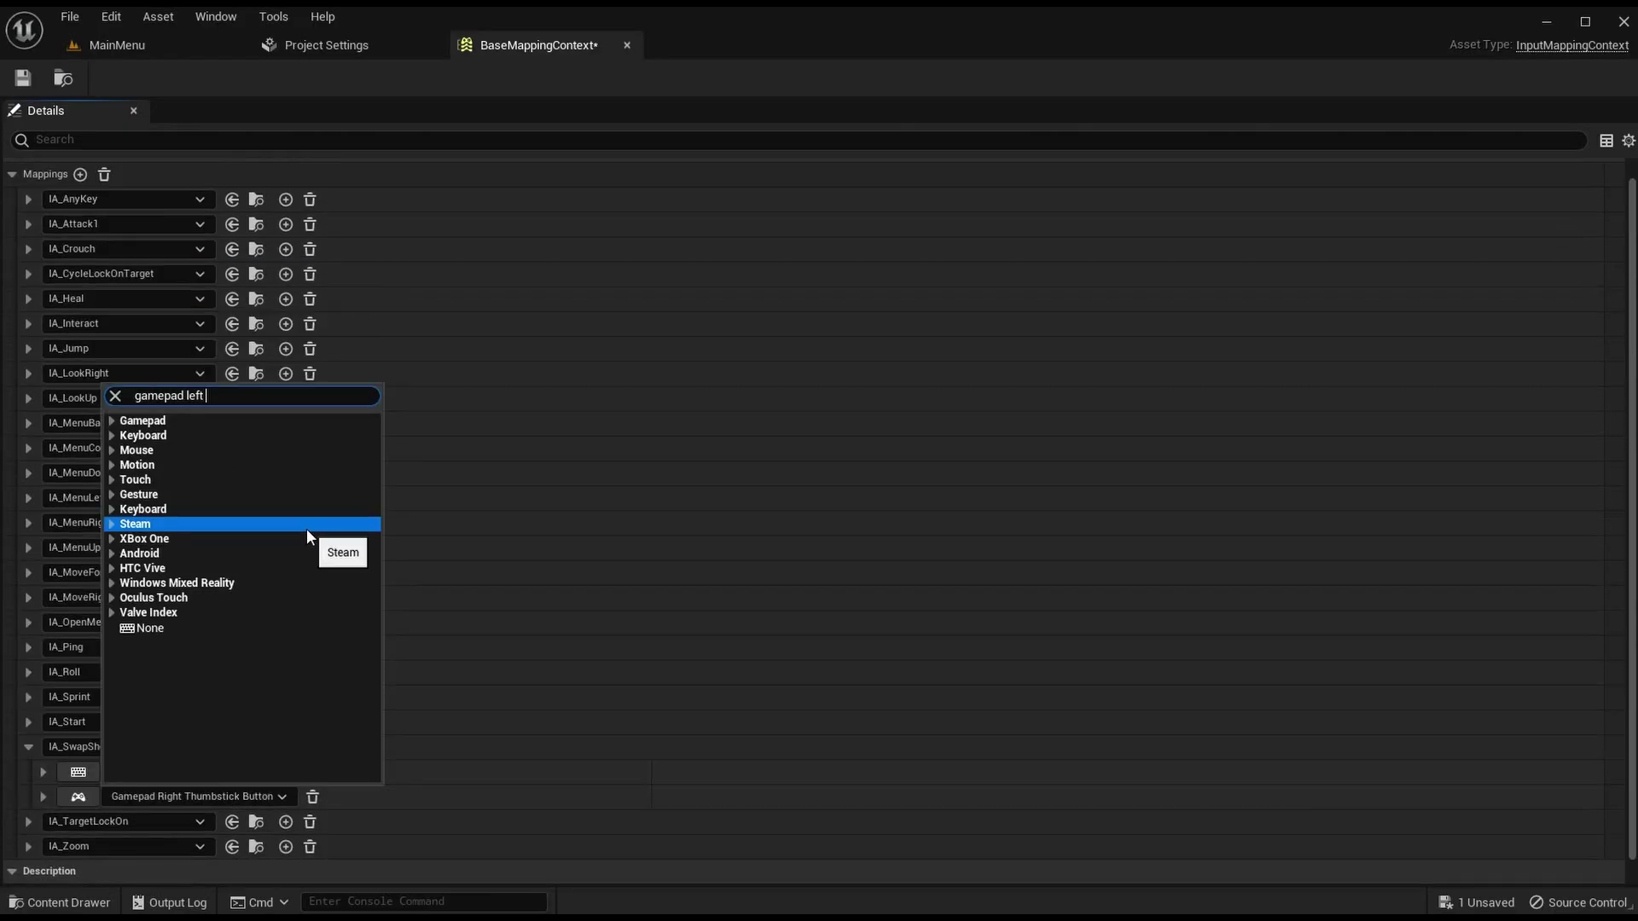
{"action": "type", "text": " thumbstick button"}
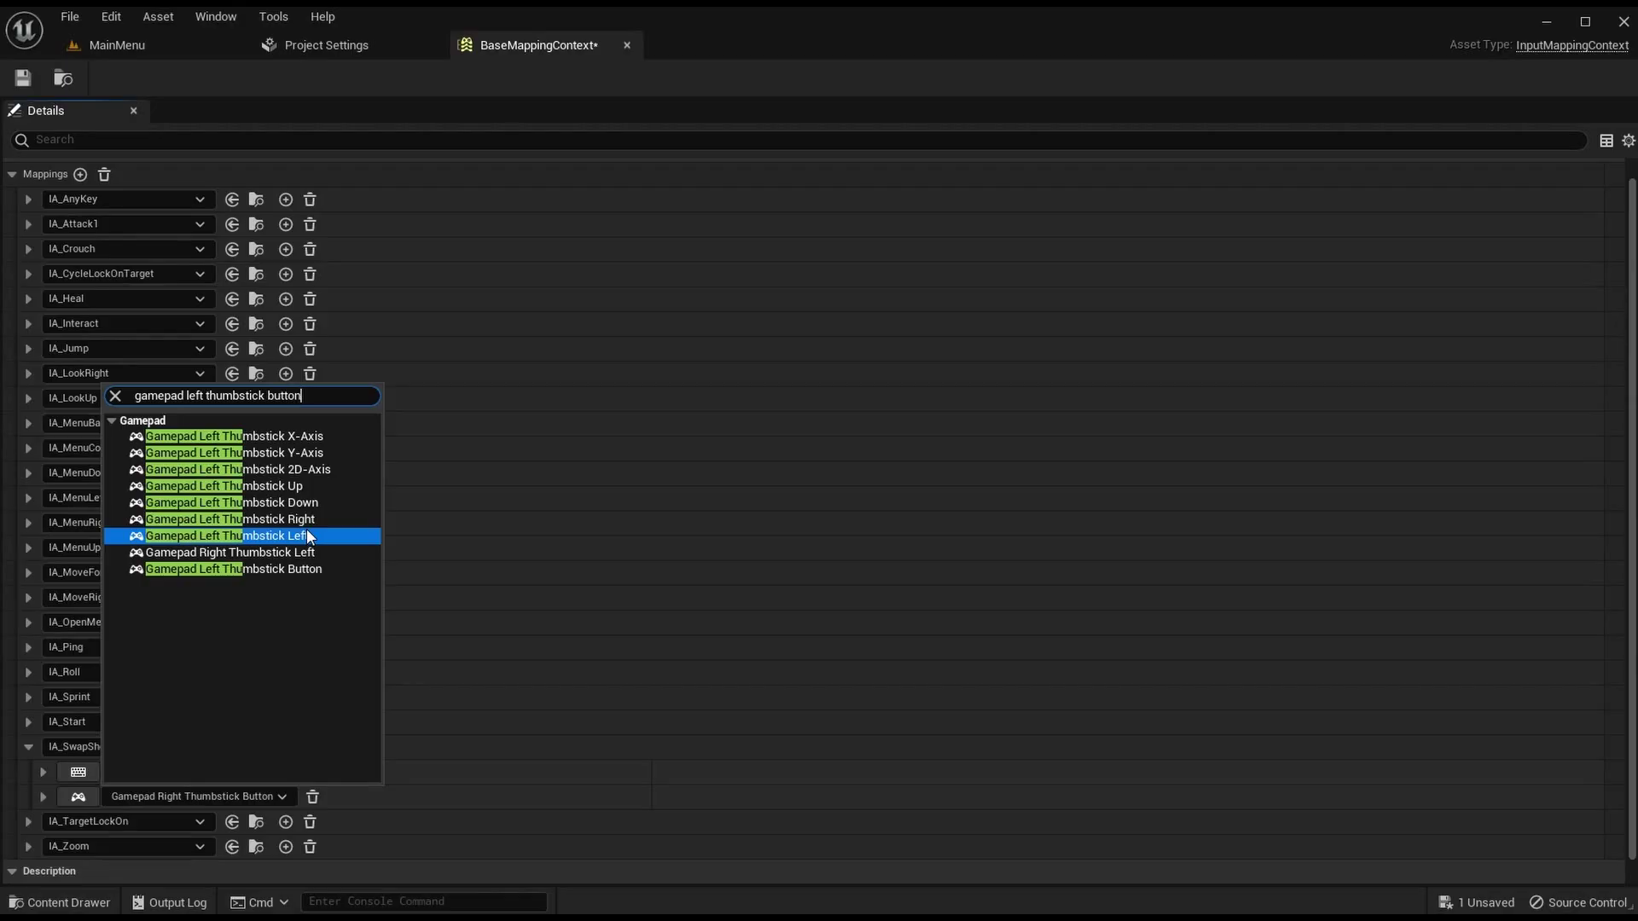
{"action": "left_click", "coordinate": [309, 444]}
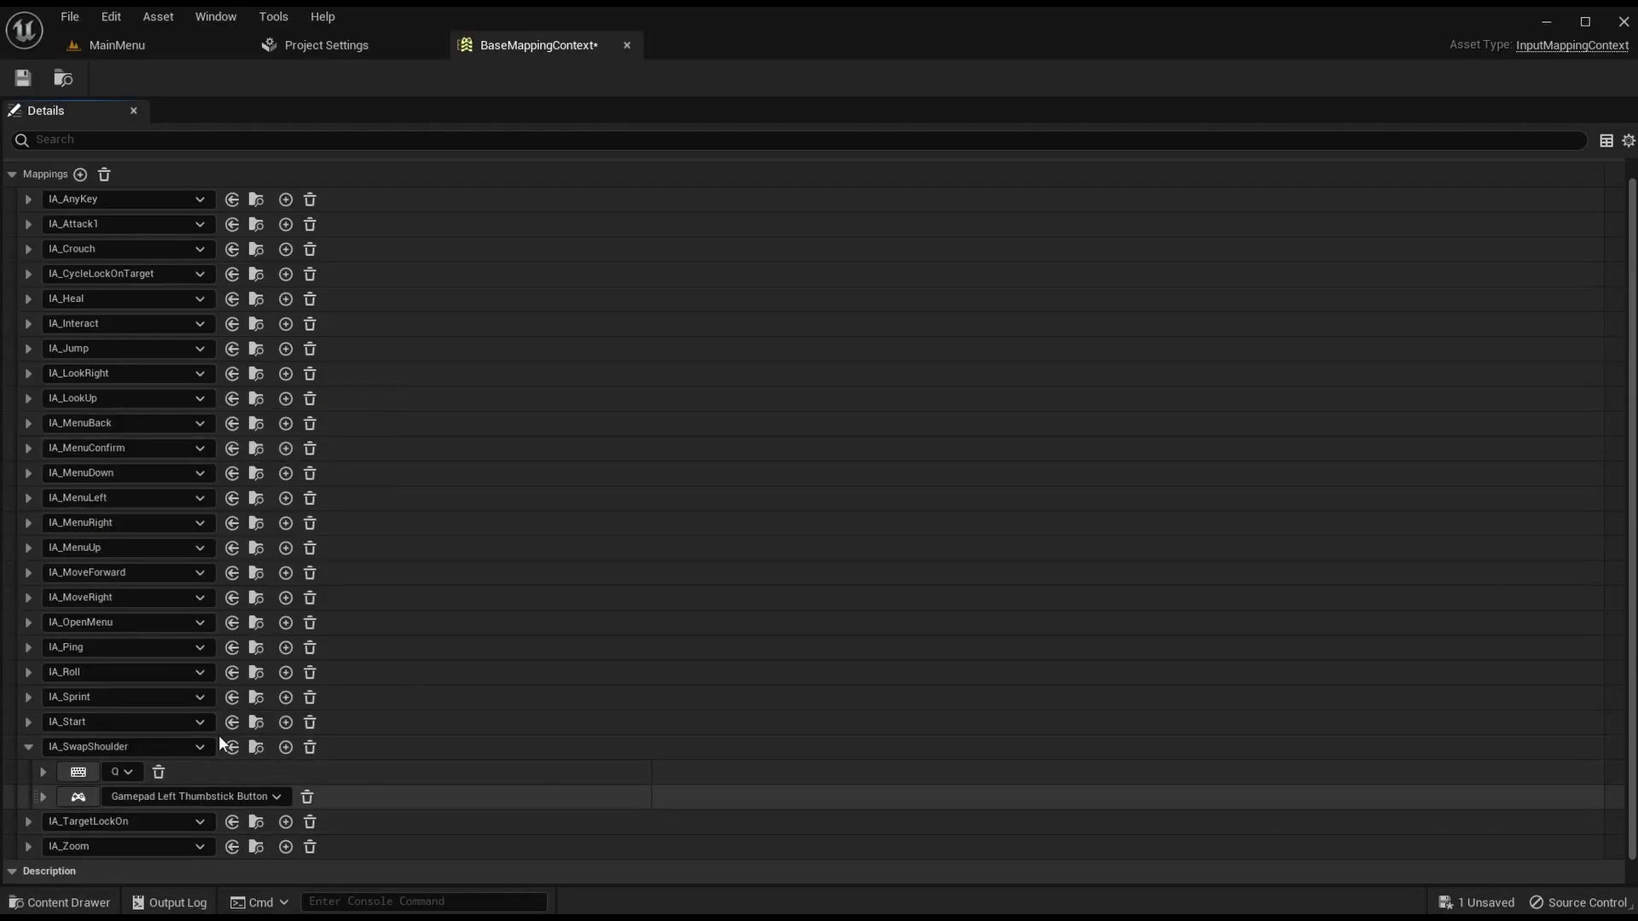
{"action": "left_click", "coordinate": [28, 747]}
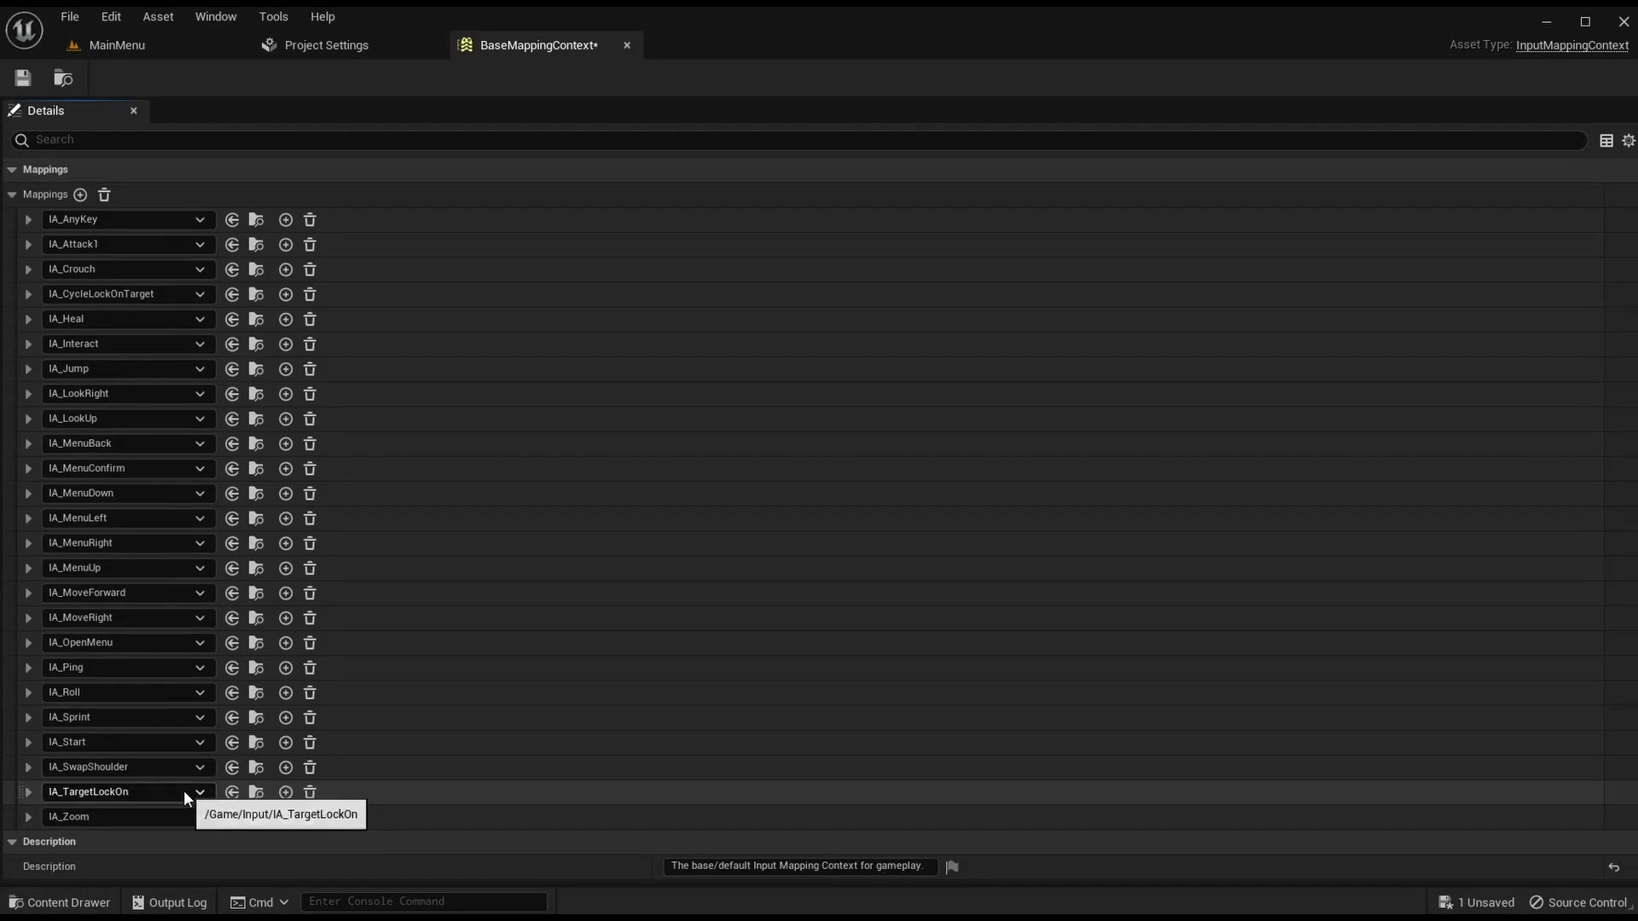
Step: Look up the legacy TargetLockOn action mapping and bind IA_TargetLockOn to the keyboard 3 key
{"action": "left_click", "coordinate": [324, 45]}
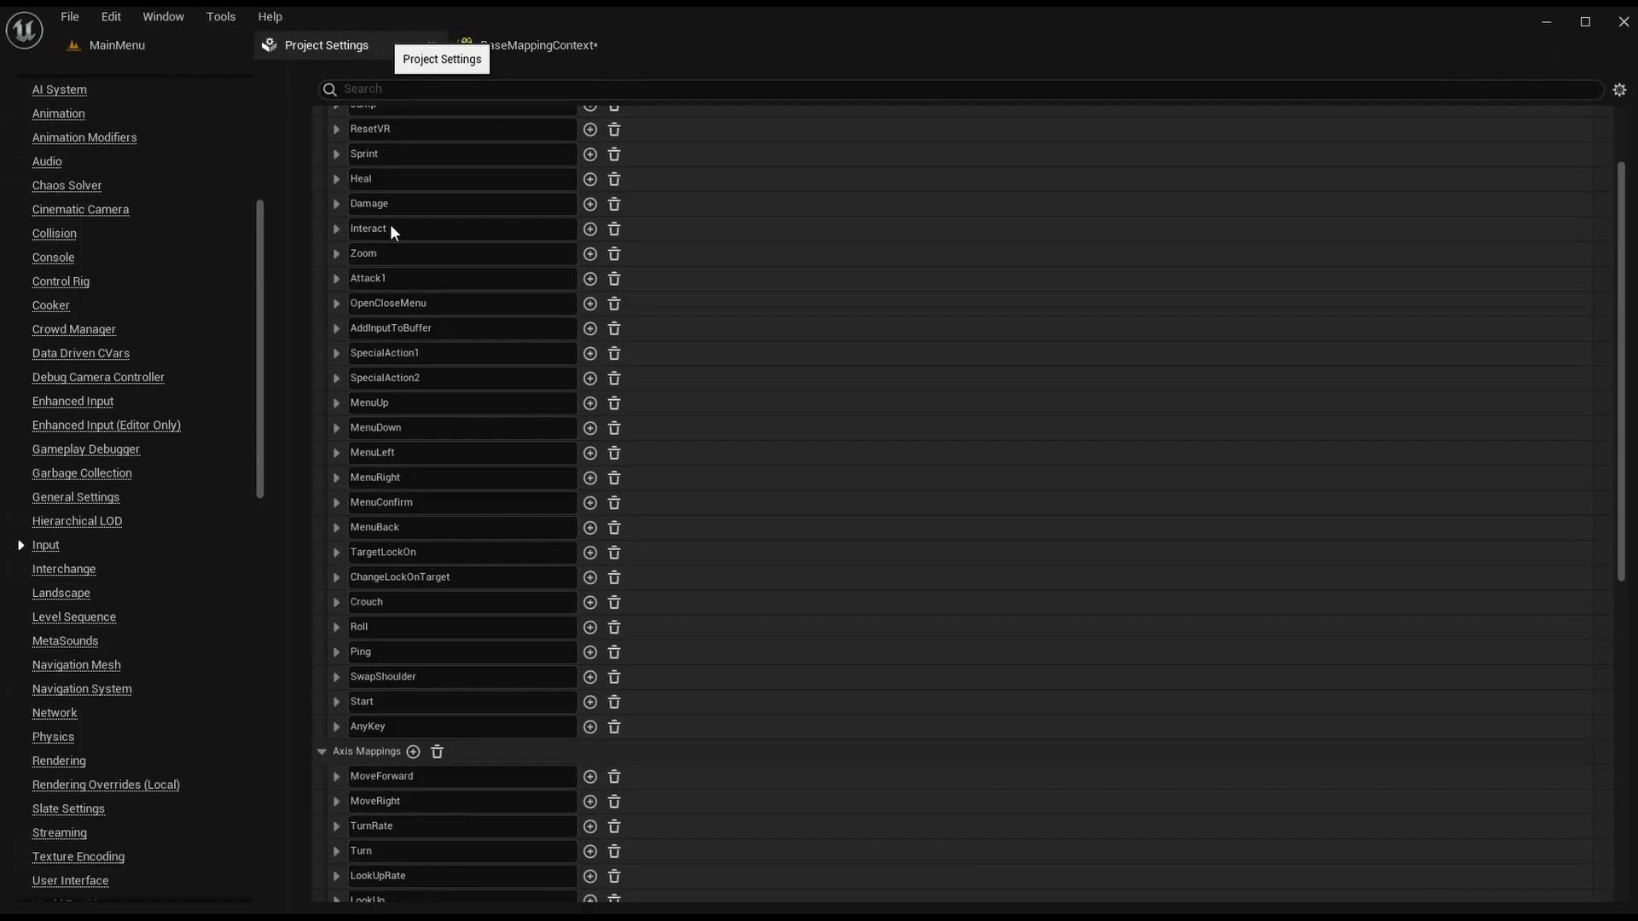
{"action": "left_click", "coordinate": [335, 553]}
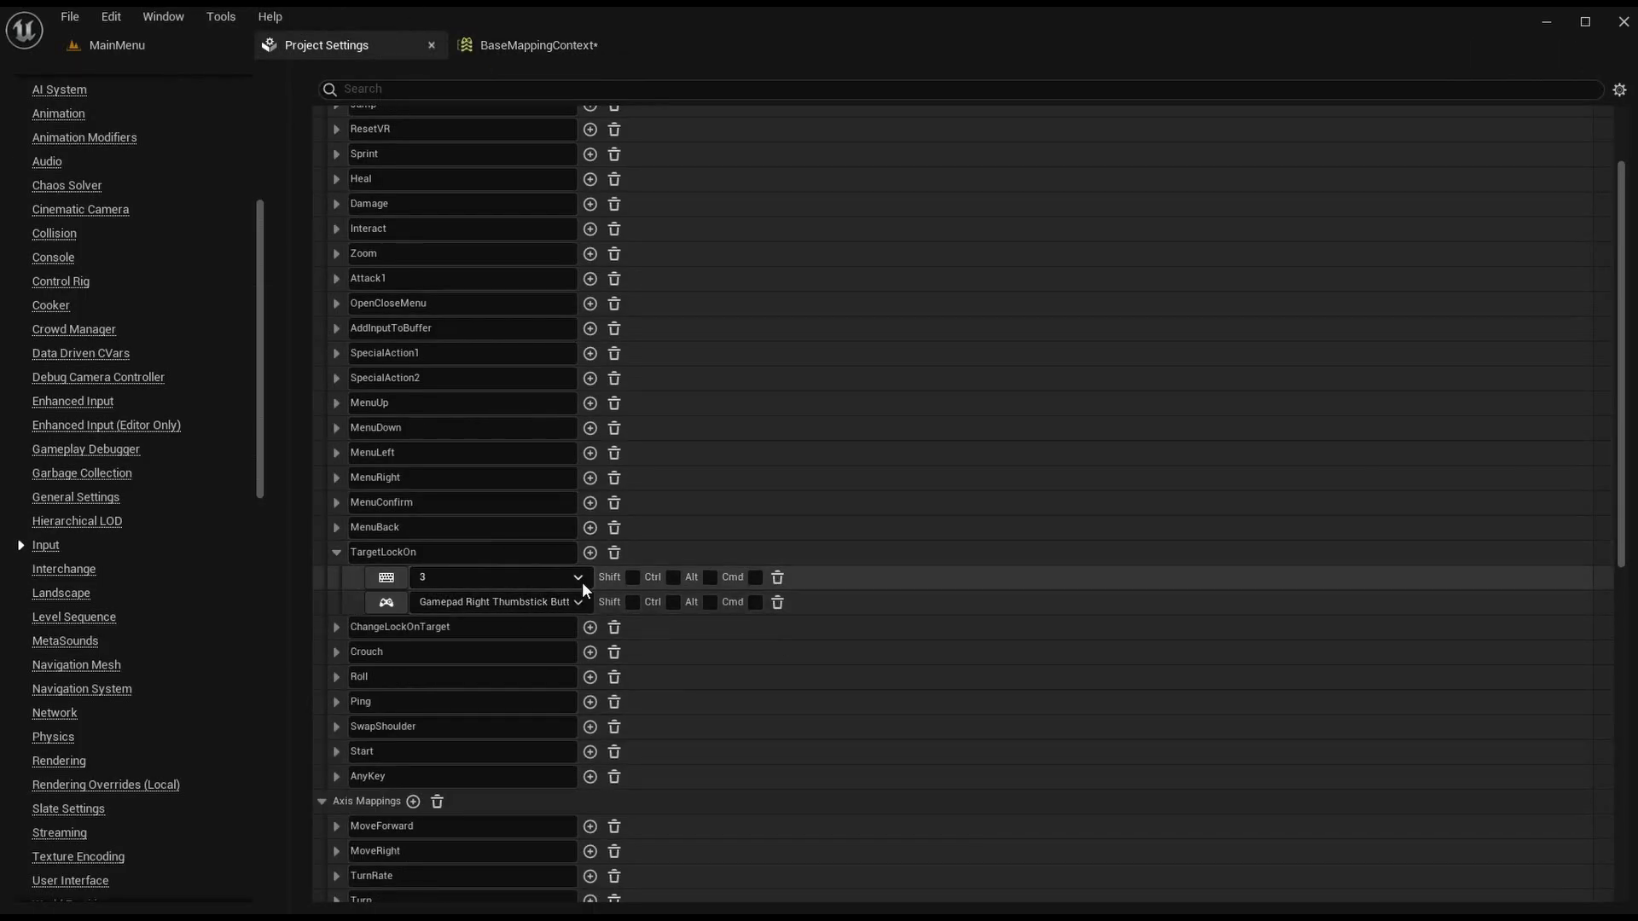
{"action": "left_click", "coordinate": [335, 553]}
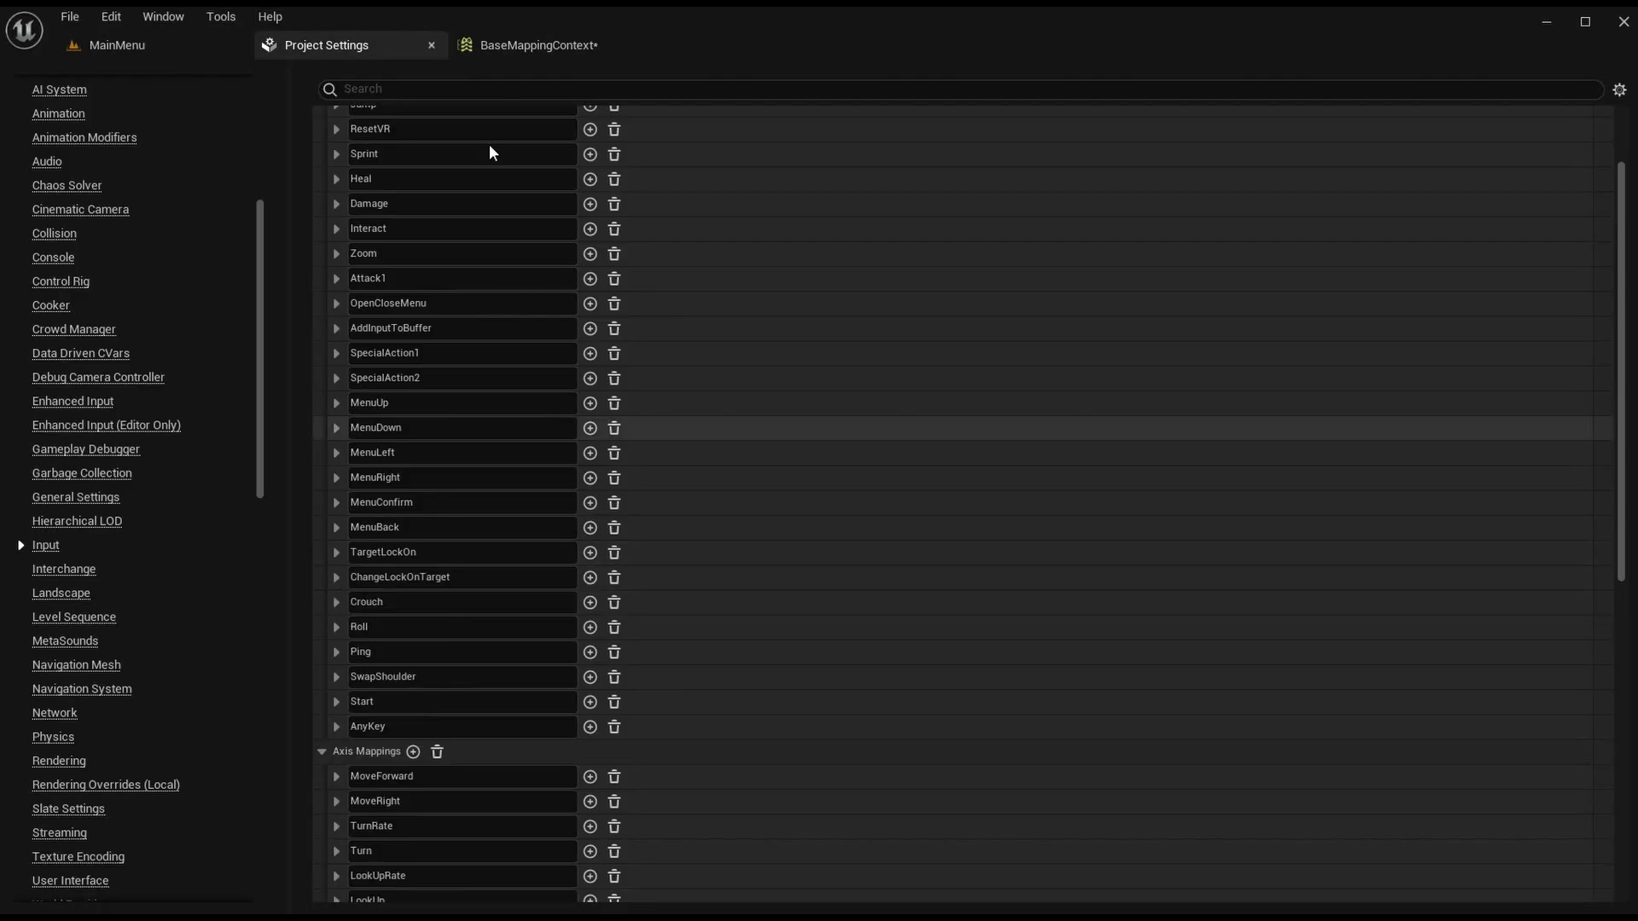
{"action": "left_click", "coordinate": [533, 46]}
{"action": "left_click", "coordinate": [28, 791]}
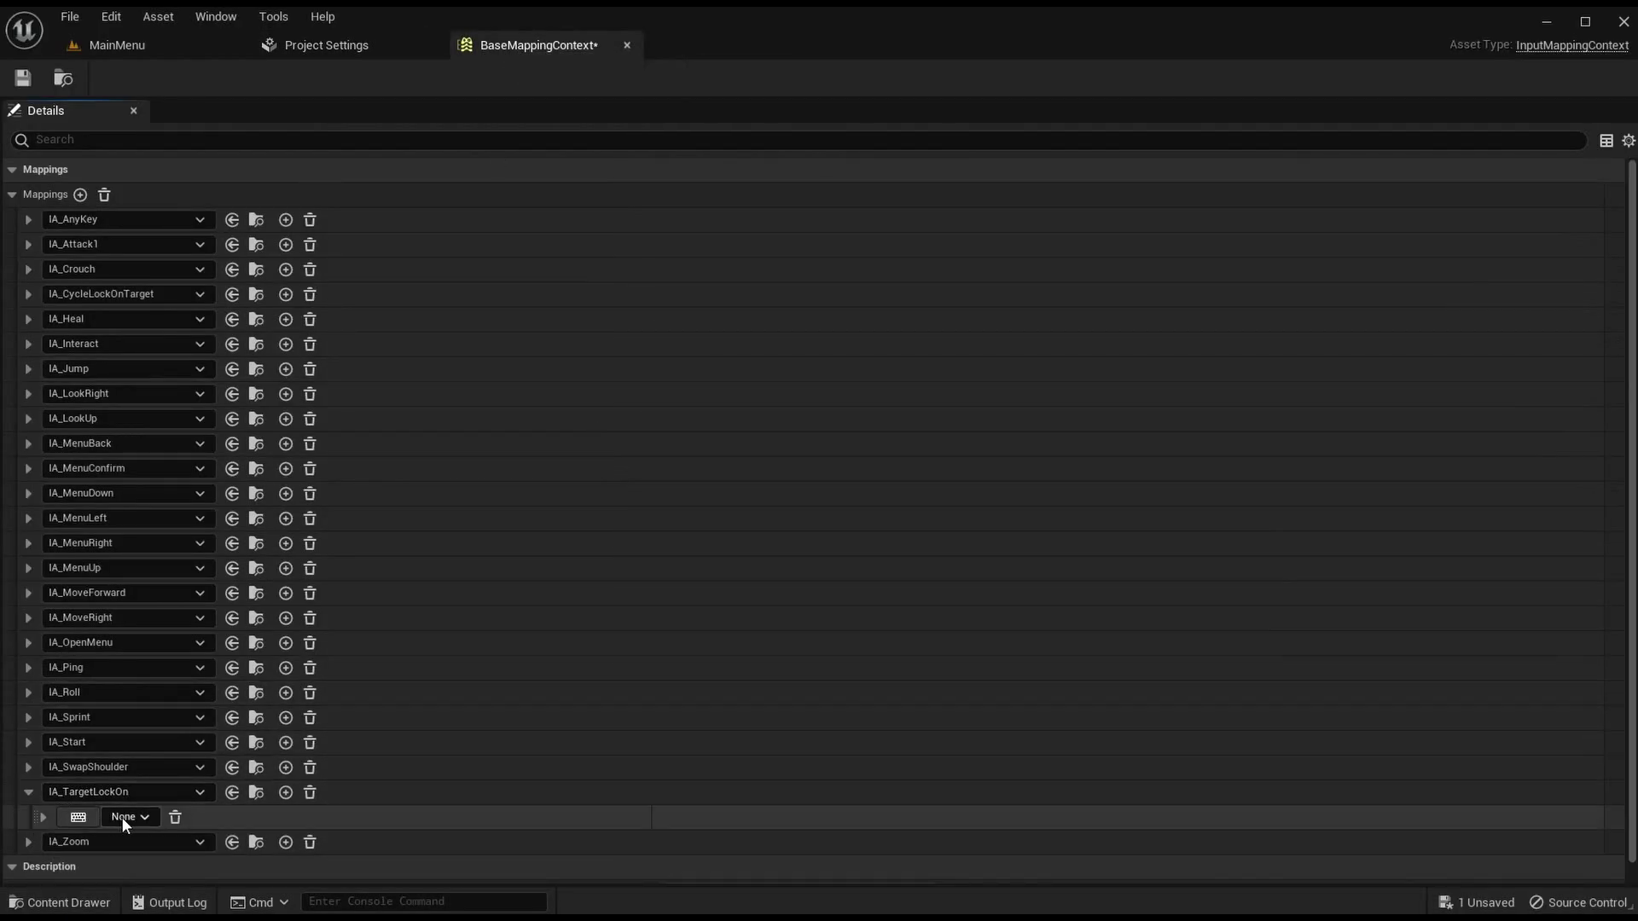
{"action": "left_click", "coordinate": [119, 818]}
{"action": "type", "text": "3"}
{"action": "left_click", "coordinate": [191, 469]}
Step: Add a Gamepad Right Thumbstick Button binding to IA_TargetLockOn and collapse the entry
{"action": "scroll", "coordinate": [155, 761], "scroll_direction": "down", "scroll_amount": 1}
{"action": "left_click", "coordinate": [286, 772]}
{"action": "scroll", "coordinate": [171, 803], "scroll_direction": "down", "scroll_amount": 3}
{"action": "left_click", "coordinate": [131, 735]}
{"action": "type", "text": "ga"}
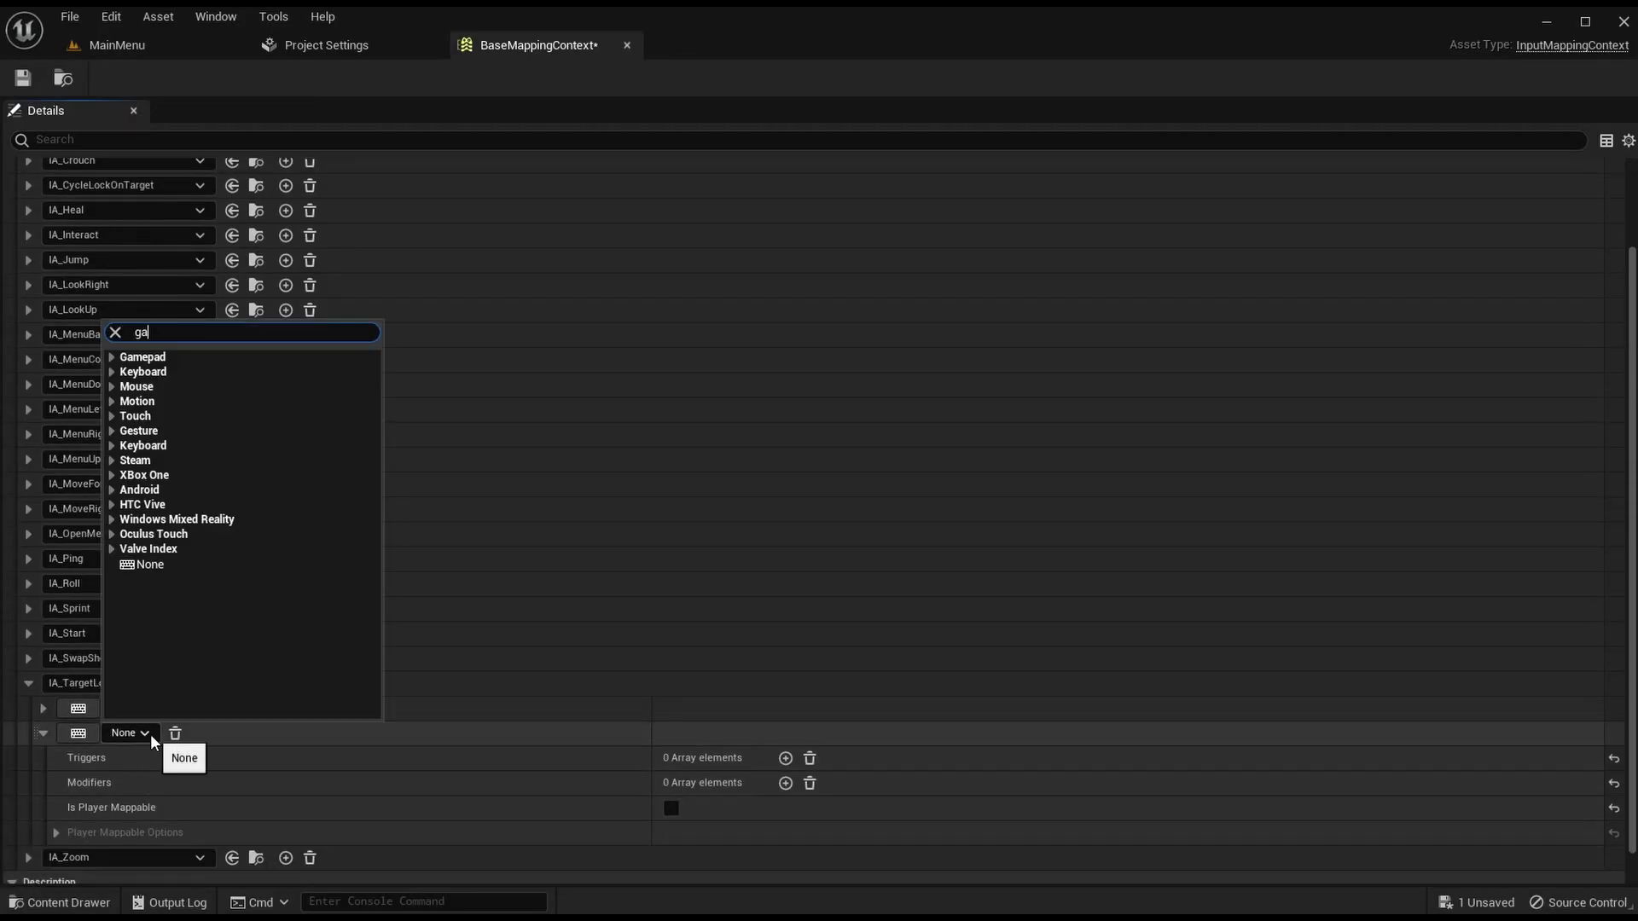
{"action": "type", "text": "mepad right thumbstick button"}
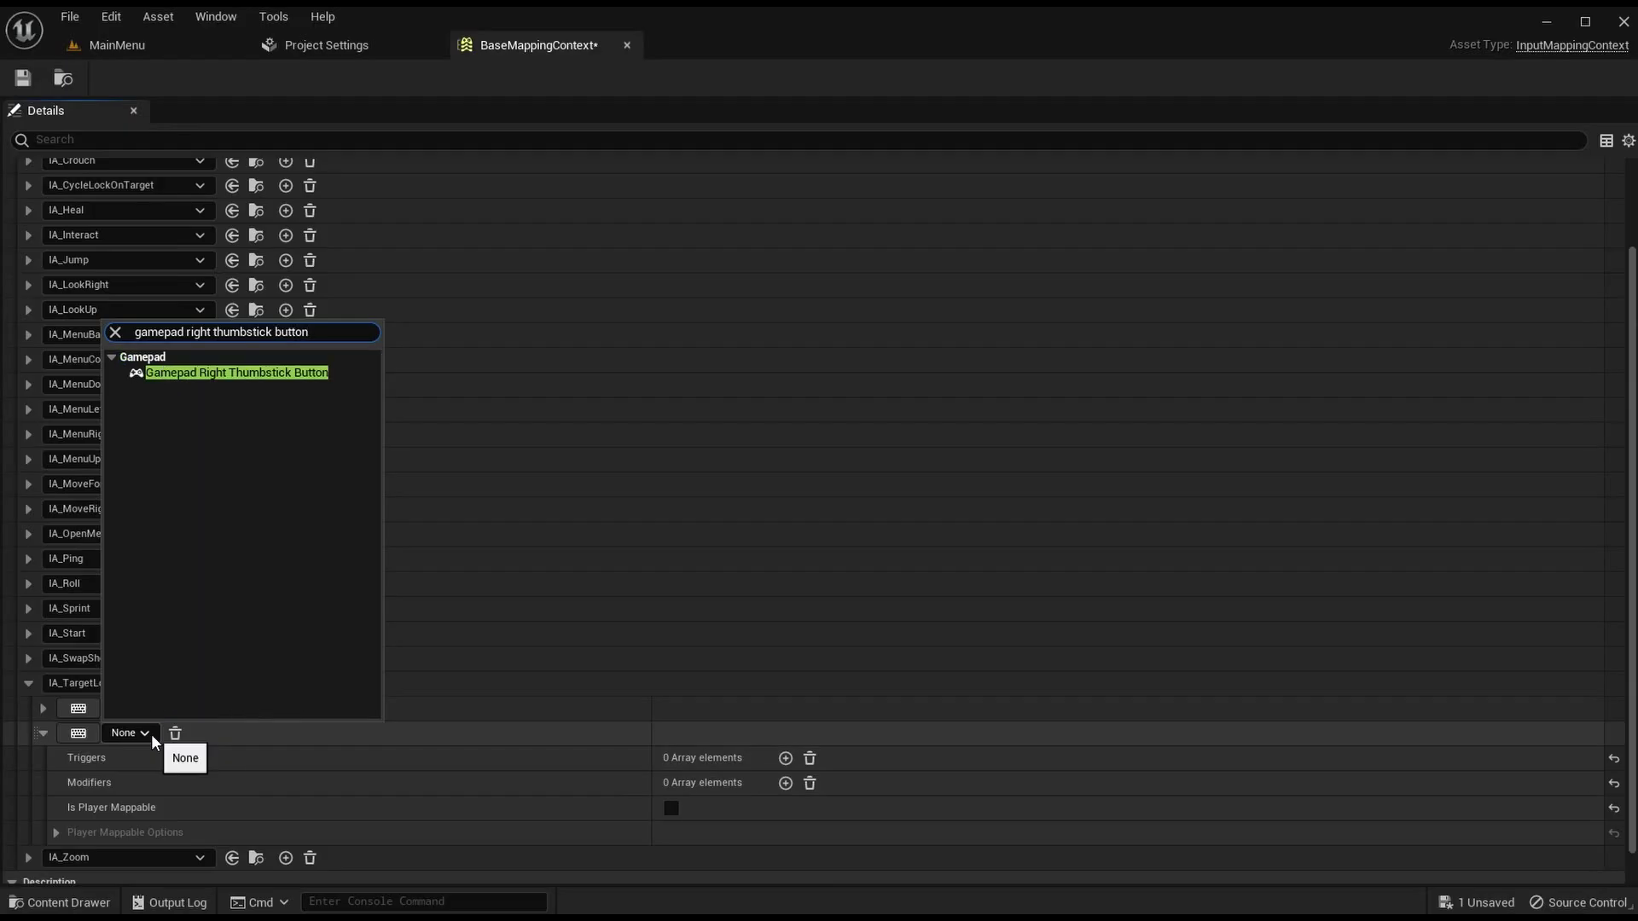
{"action": "left_click", "coordinate": [306, 372]}
{"action": "left_click", "coordinate": [44, 733]}
{"action": "left_click", "coordinate": [29, 730]}
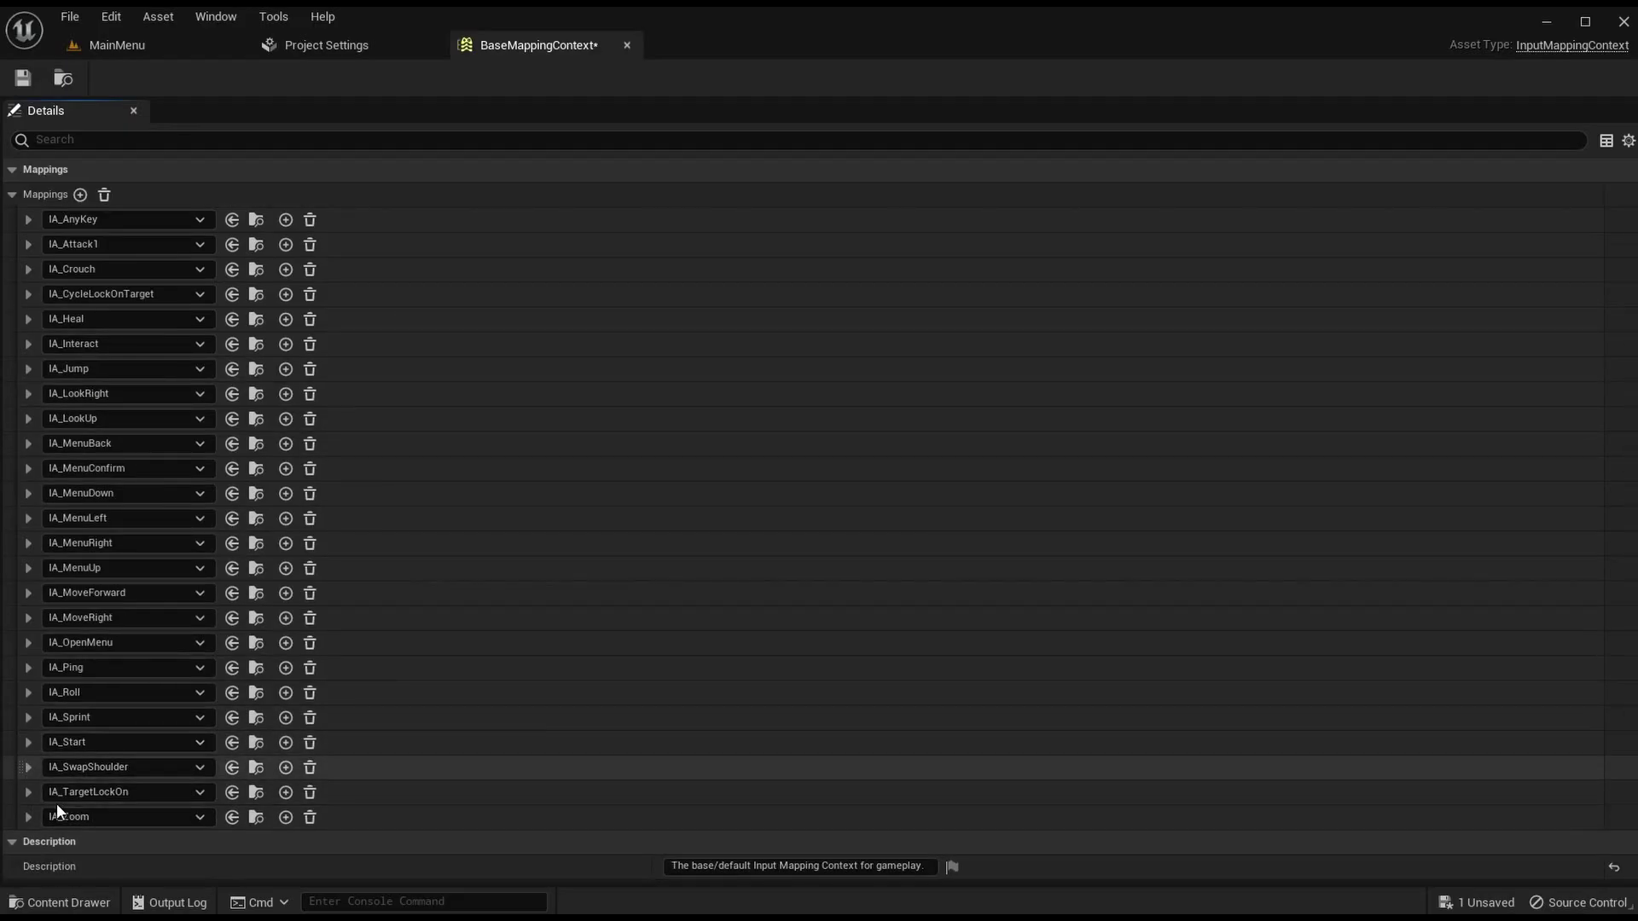
Step: Look up the legacy Zoom action mapping and bind IA_Zoom to the Right Mouse Button
{"action": "left_click", "coordinate": [30, 816]}
{"action": "left_click", "coordinate": [324, 45]}
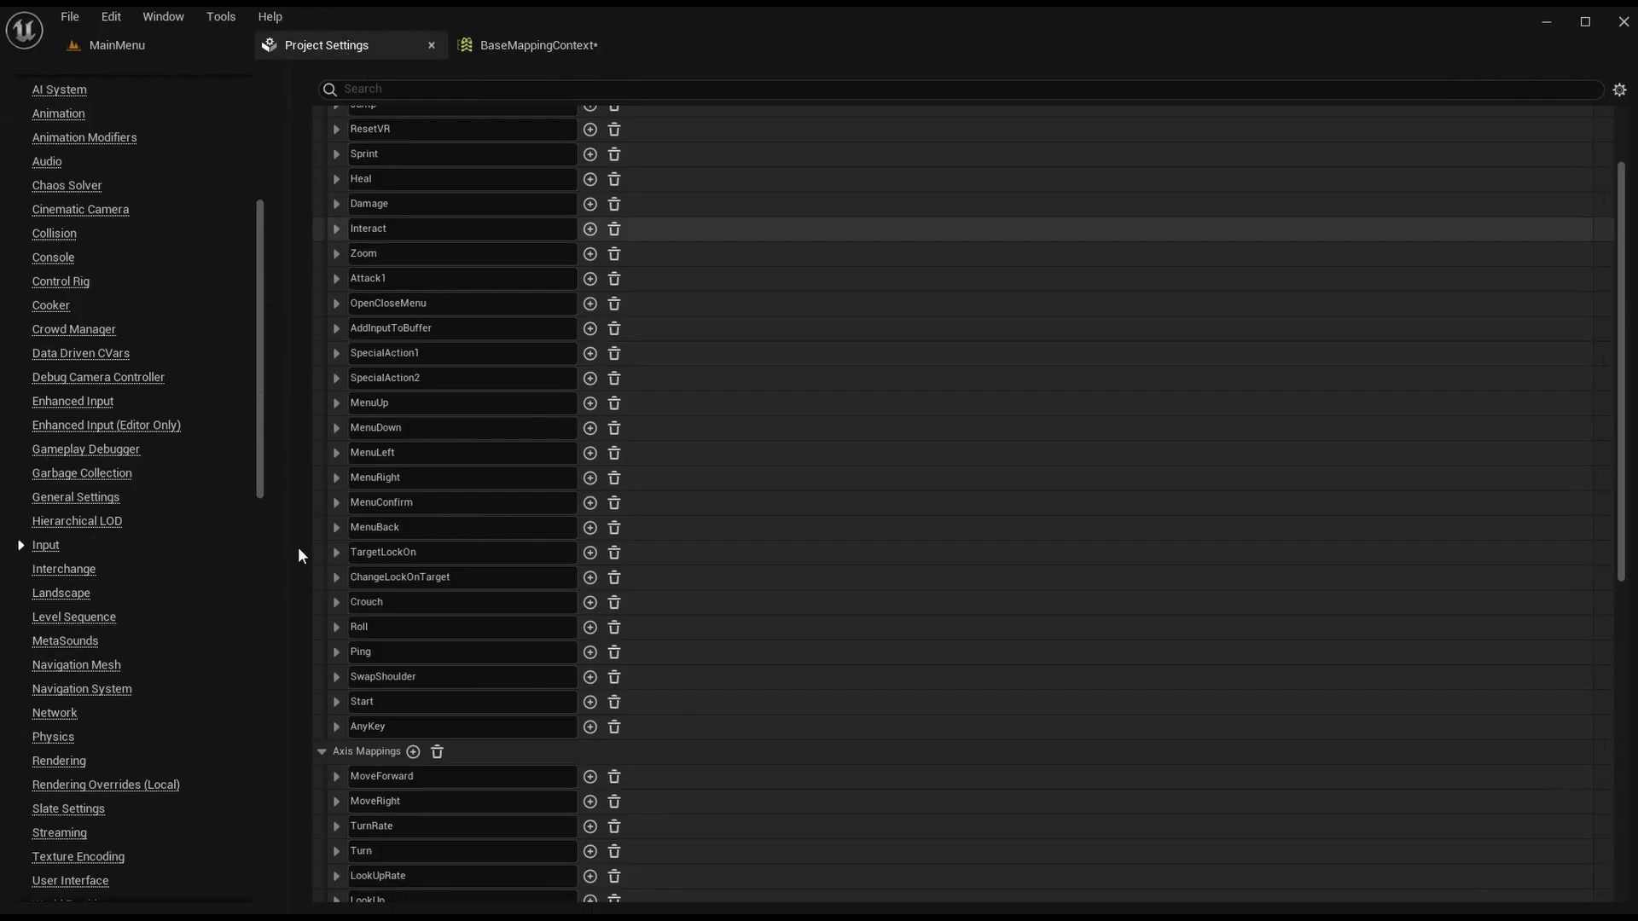
{"action": "scroll", "coordinate": [361, 525], "scroll_direction": "up", "scroll_amount": 5}
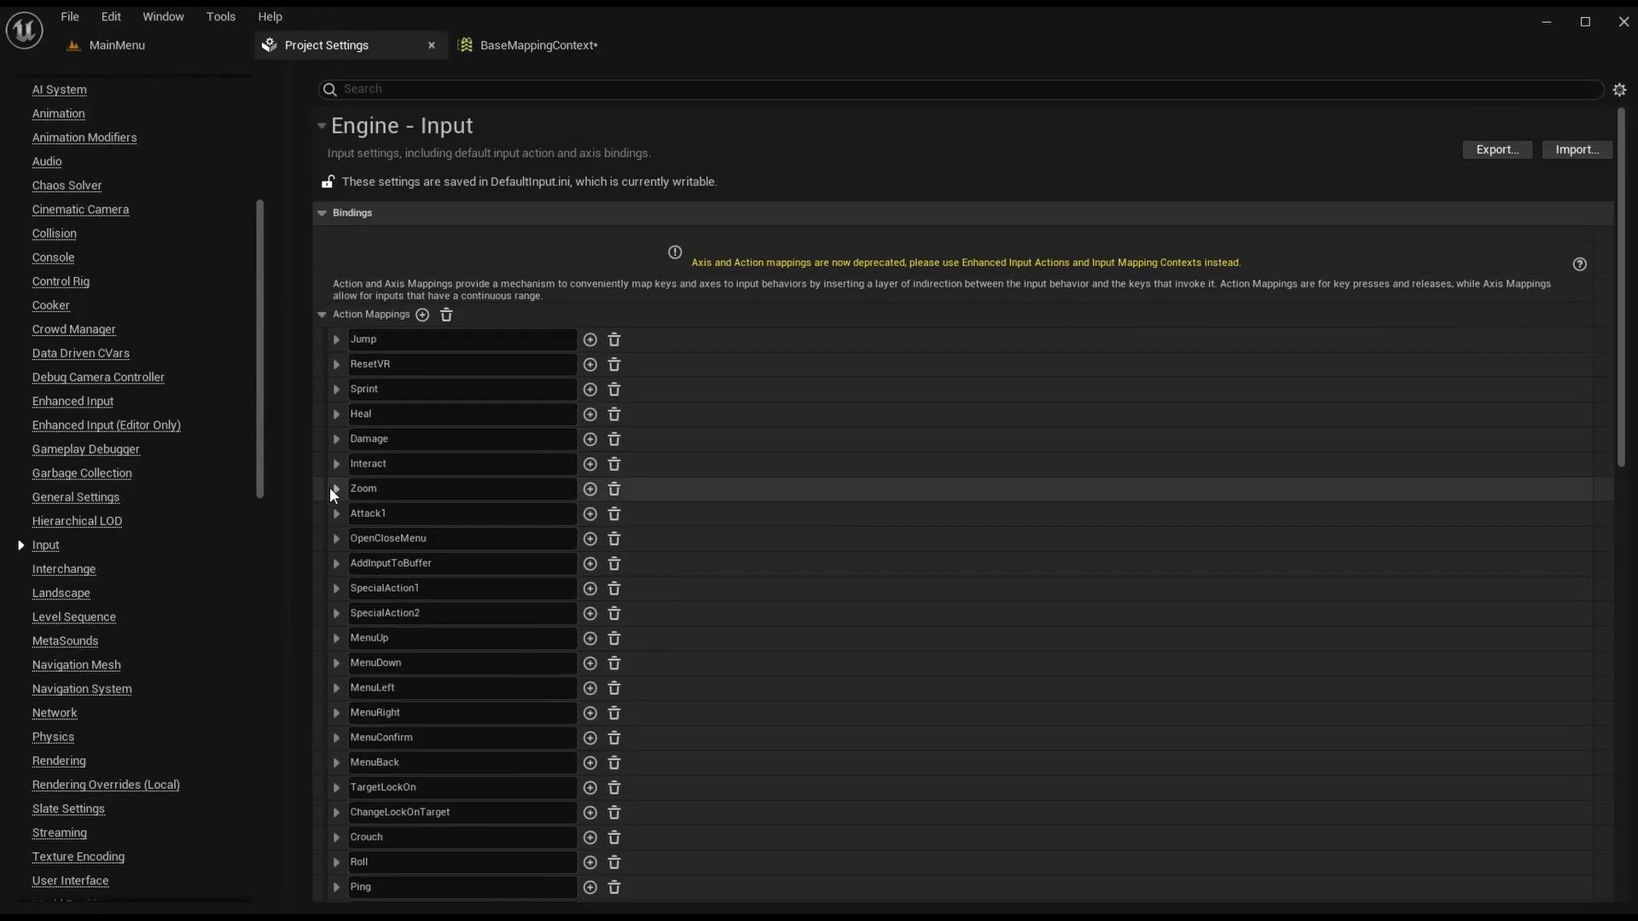
{"action": "left_click", "coordinate": [334, 488]}
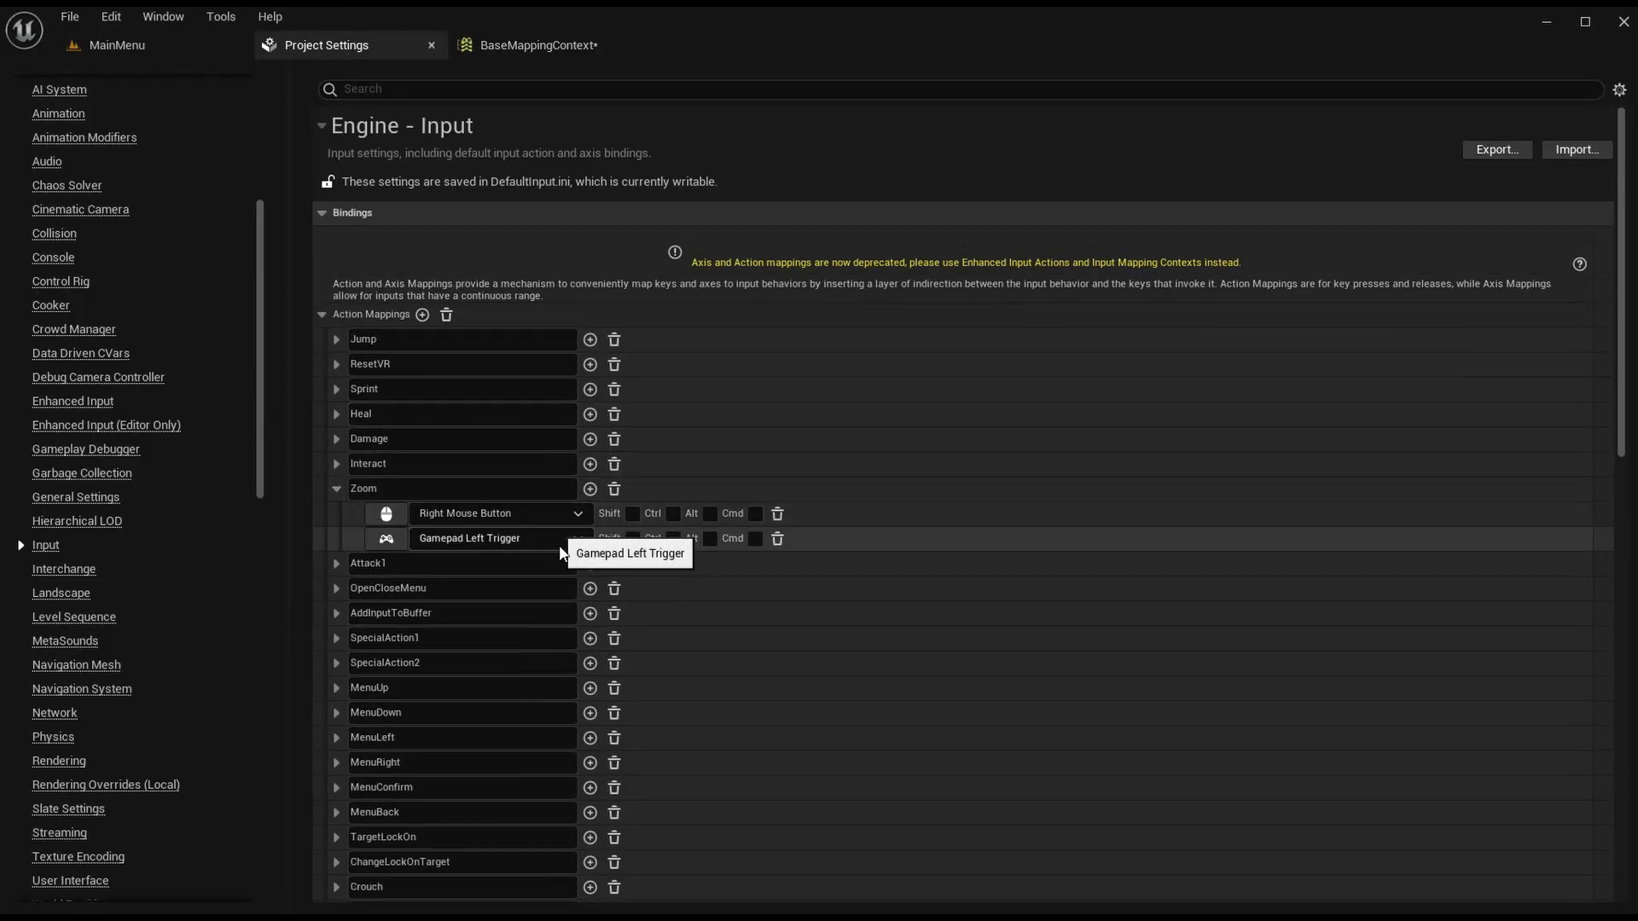
{"action": "left_click", "coordinate": [336, 488]}
{"action": "left_click", "coordinate": [537, 45]}
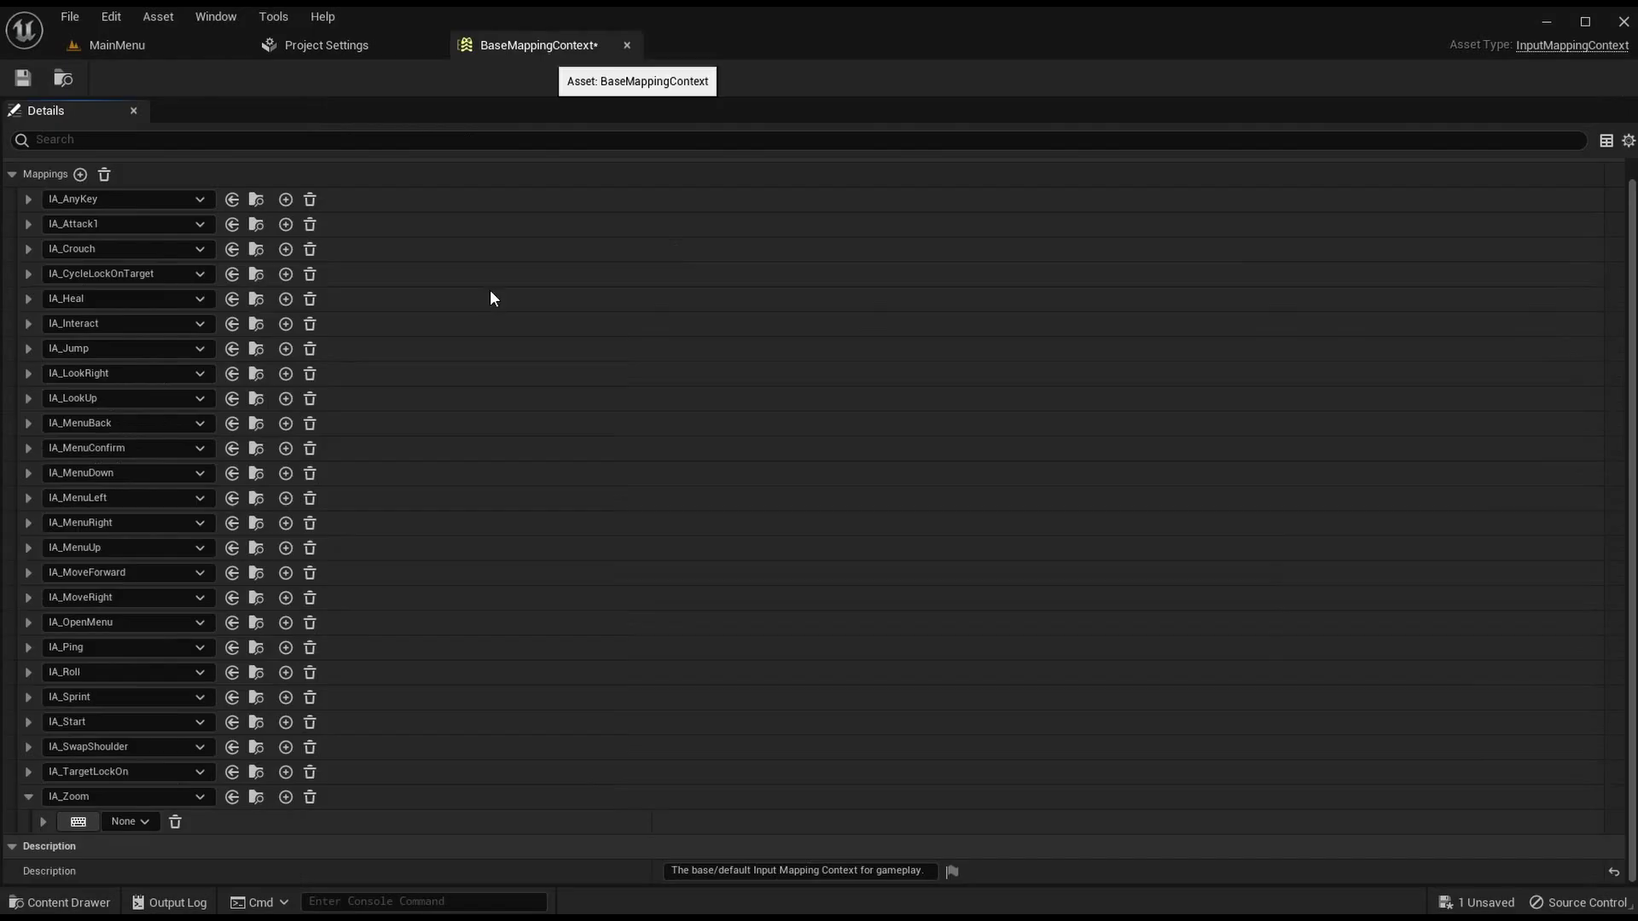
{"action": "left_click", "coordinate": [150, 821]}
{"action": "type", "text": "right"}
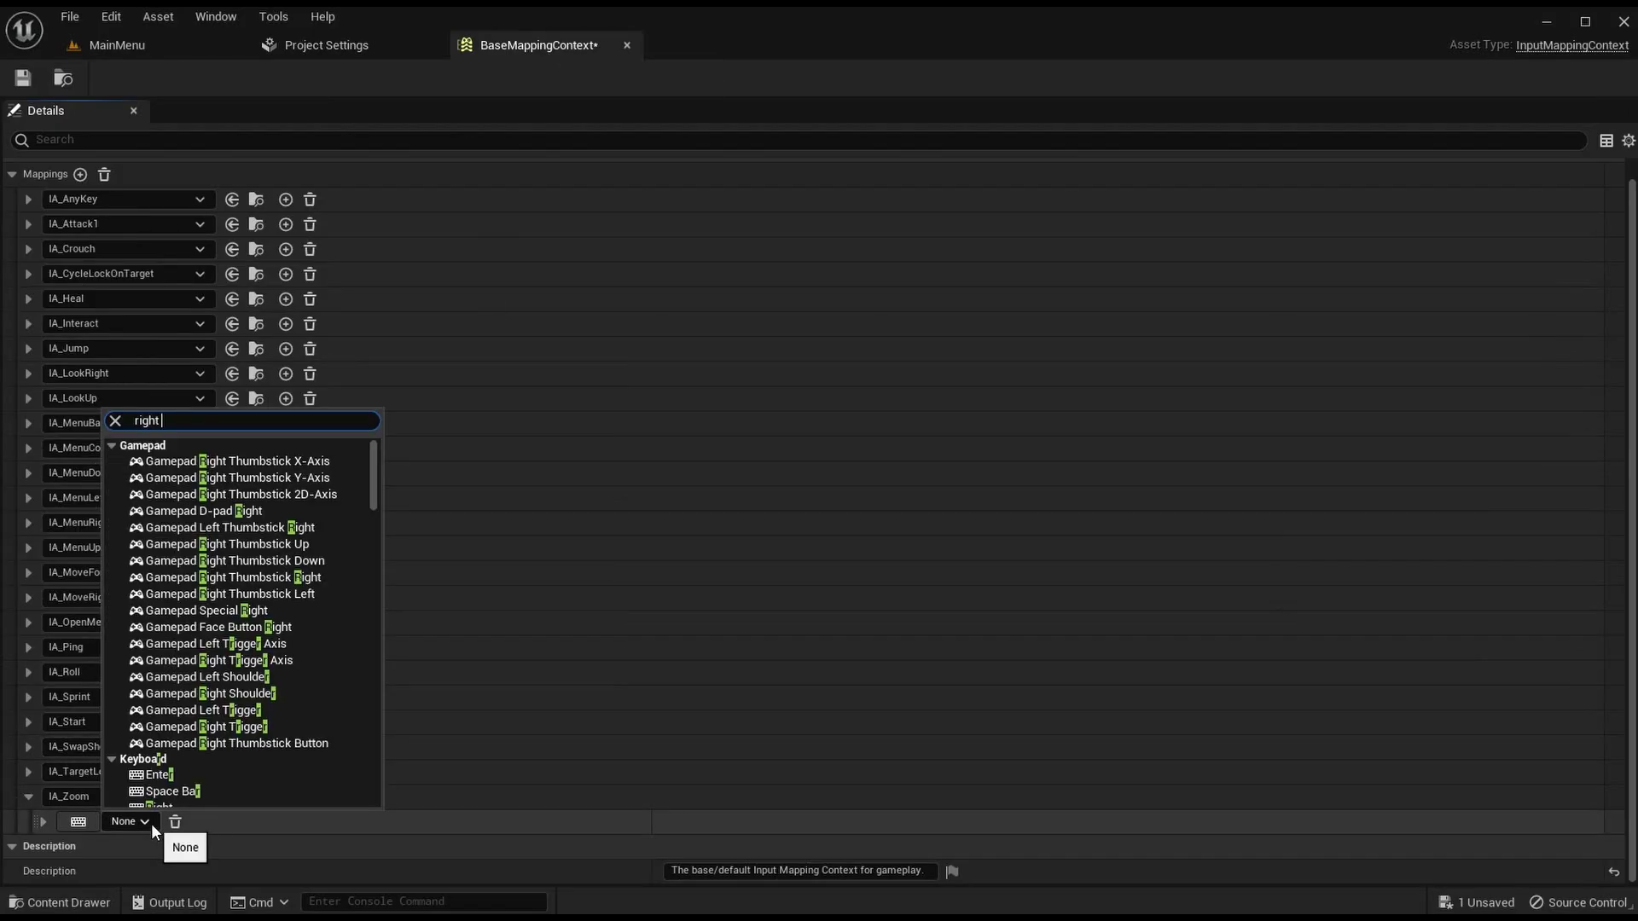
{"action": "type", "text": " mouse button"}
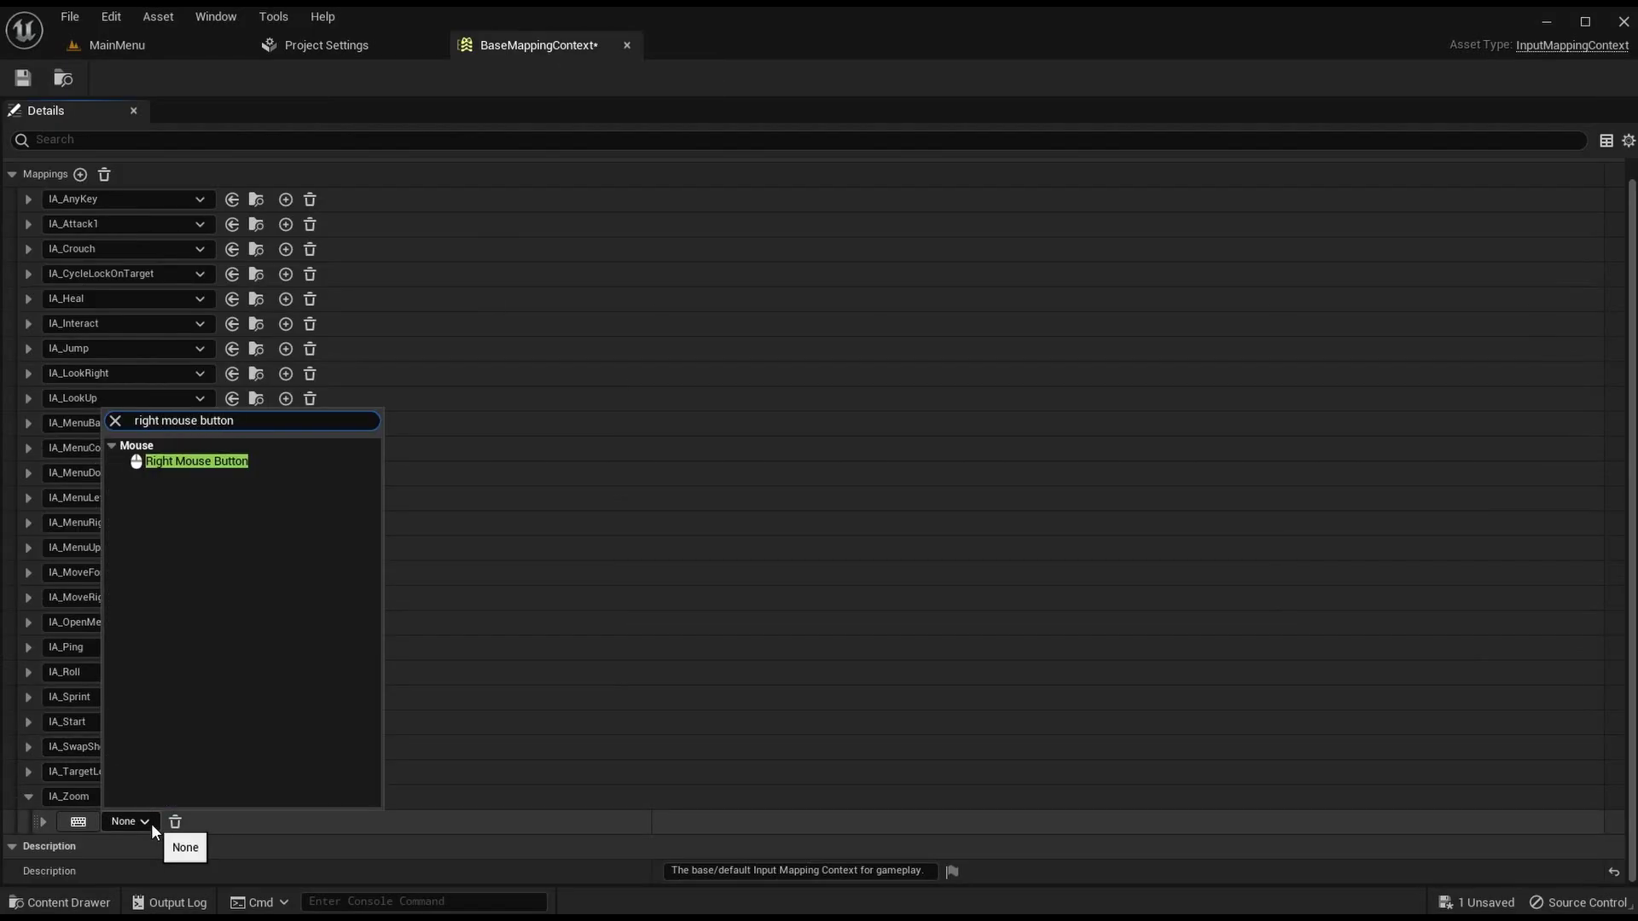
{"action": "left_click", "coordinate": [224, 462]}
Step: Add a Gamepad Left Trigger binding to IA_Zoom, then collapse the entry and save the mapping context
{"action": "left_click", "coordinate": [286, 797]}
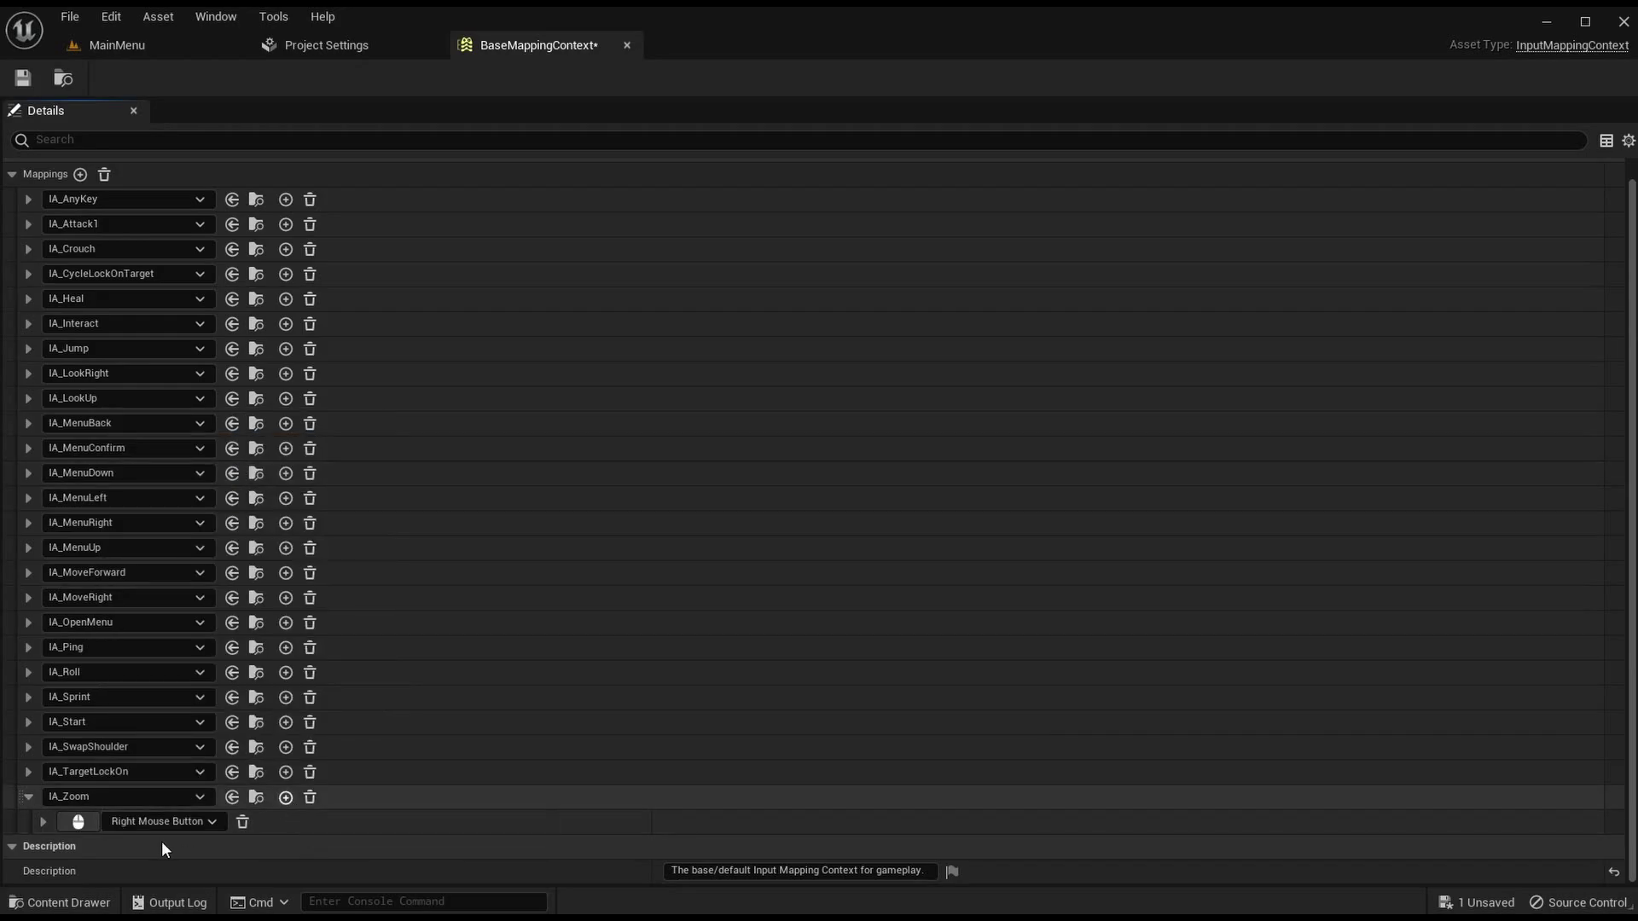
{"action": "left_click", "coordinate": [142, 844]}
{"action": "type", "text": "gamepad left trigger"}
{"action": "left_click", "coordinate": [209, 502]}
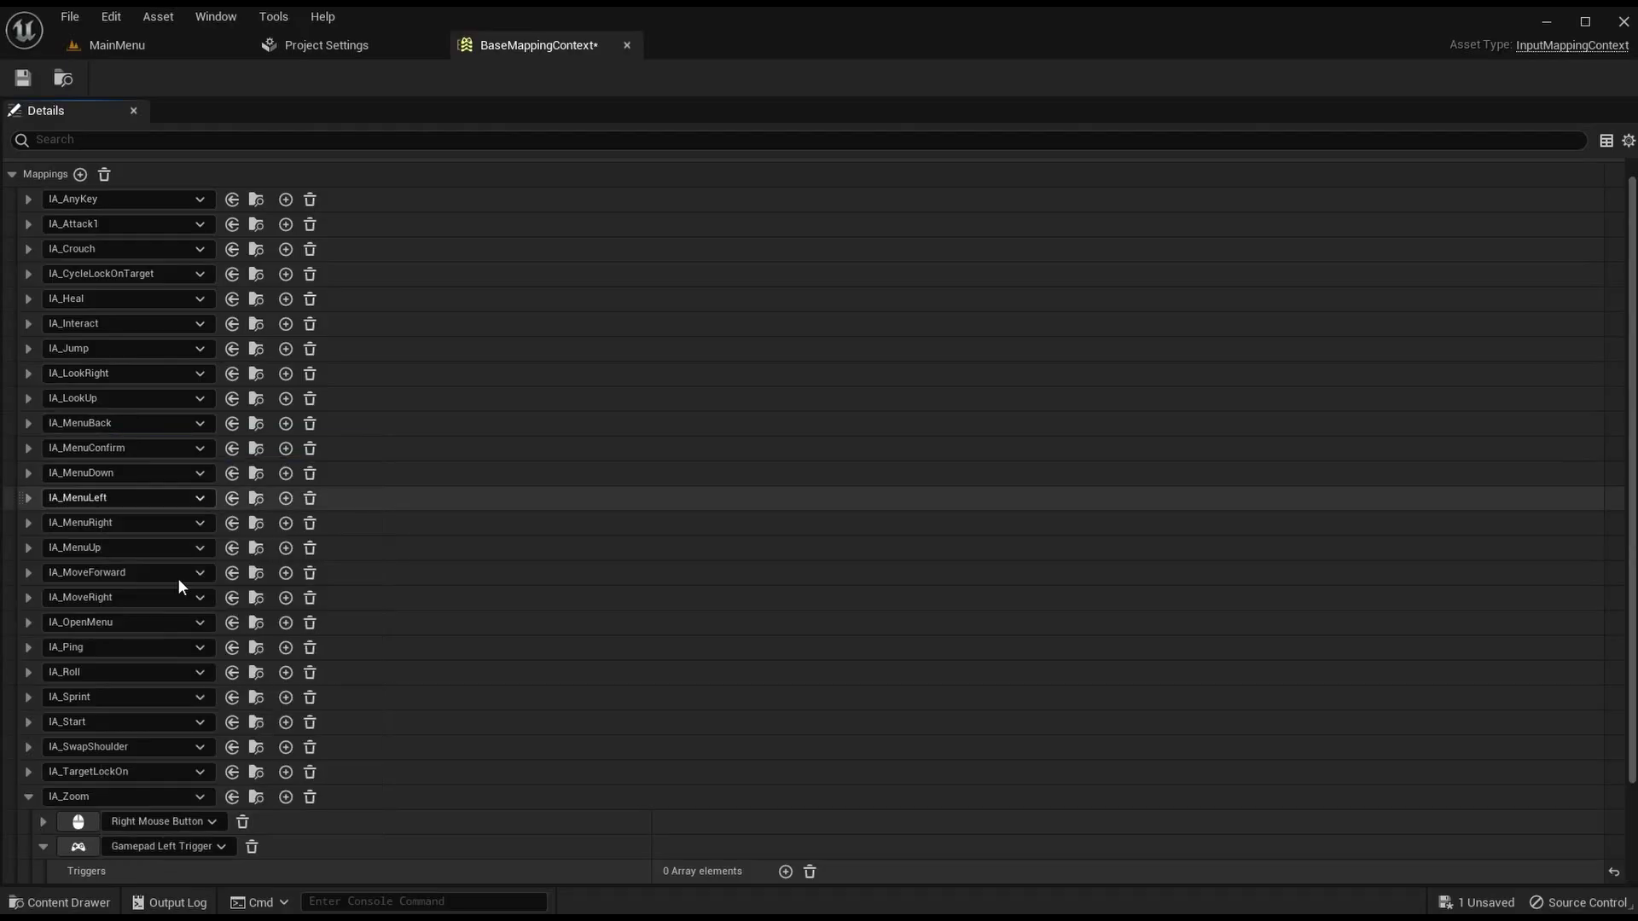
{"action": "scroll", "coordinate": [34, 785], "scroll_direction": "down", "scroll_amount": 2}
{"action": "left_click", "coordinate": [46, 764]}
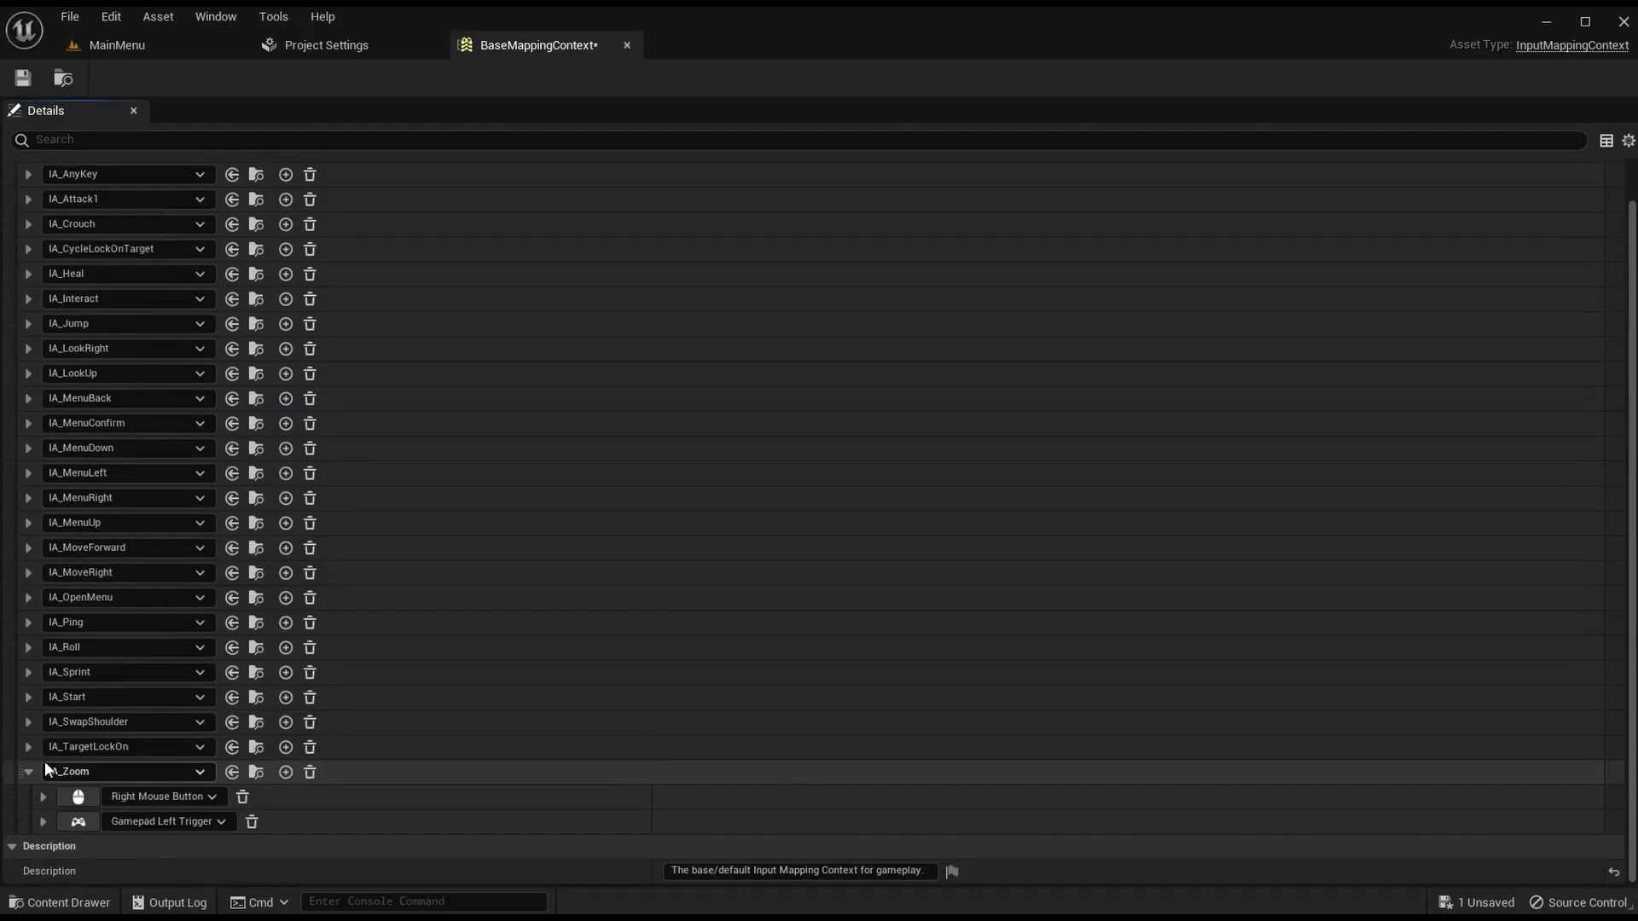
{"action": "left_click", "coordinate": [28, 770]}
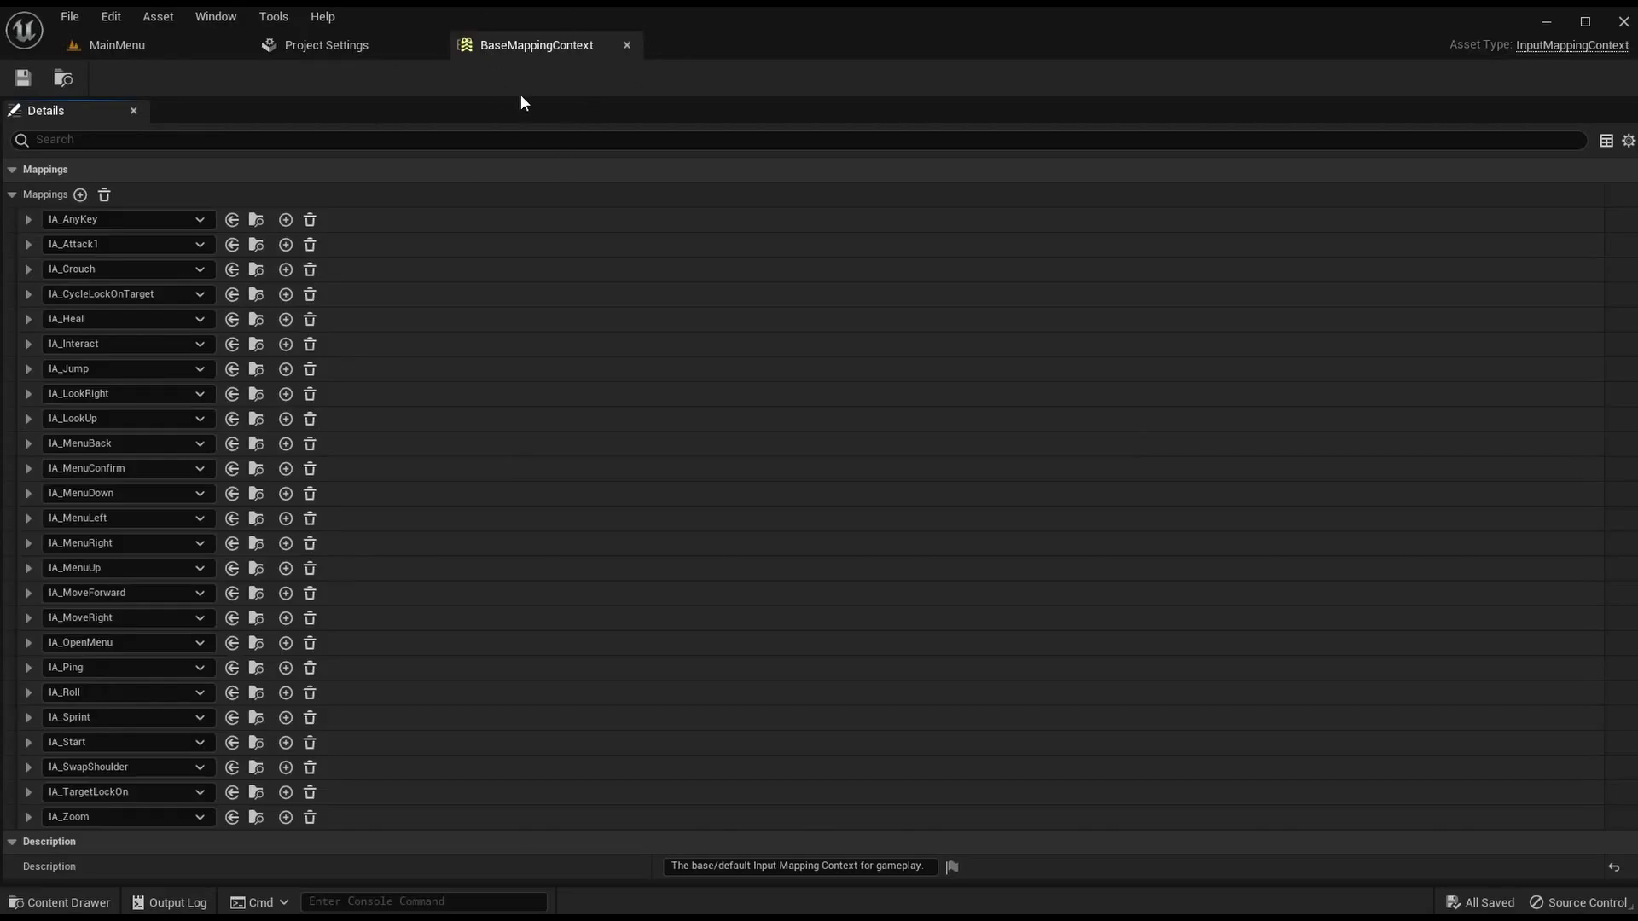
Step: Close BaseMappingContext and the Project Settings to return to the MainMenu level and the Input folder's assets
{"action": "left_click", "coordinate": [628, 45]}
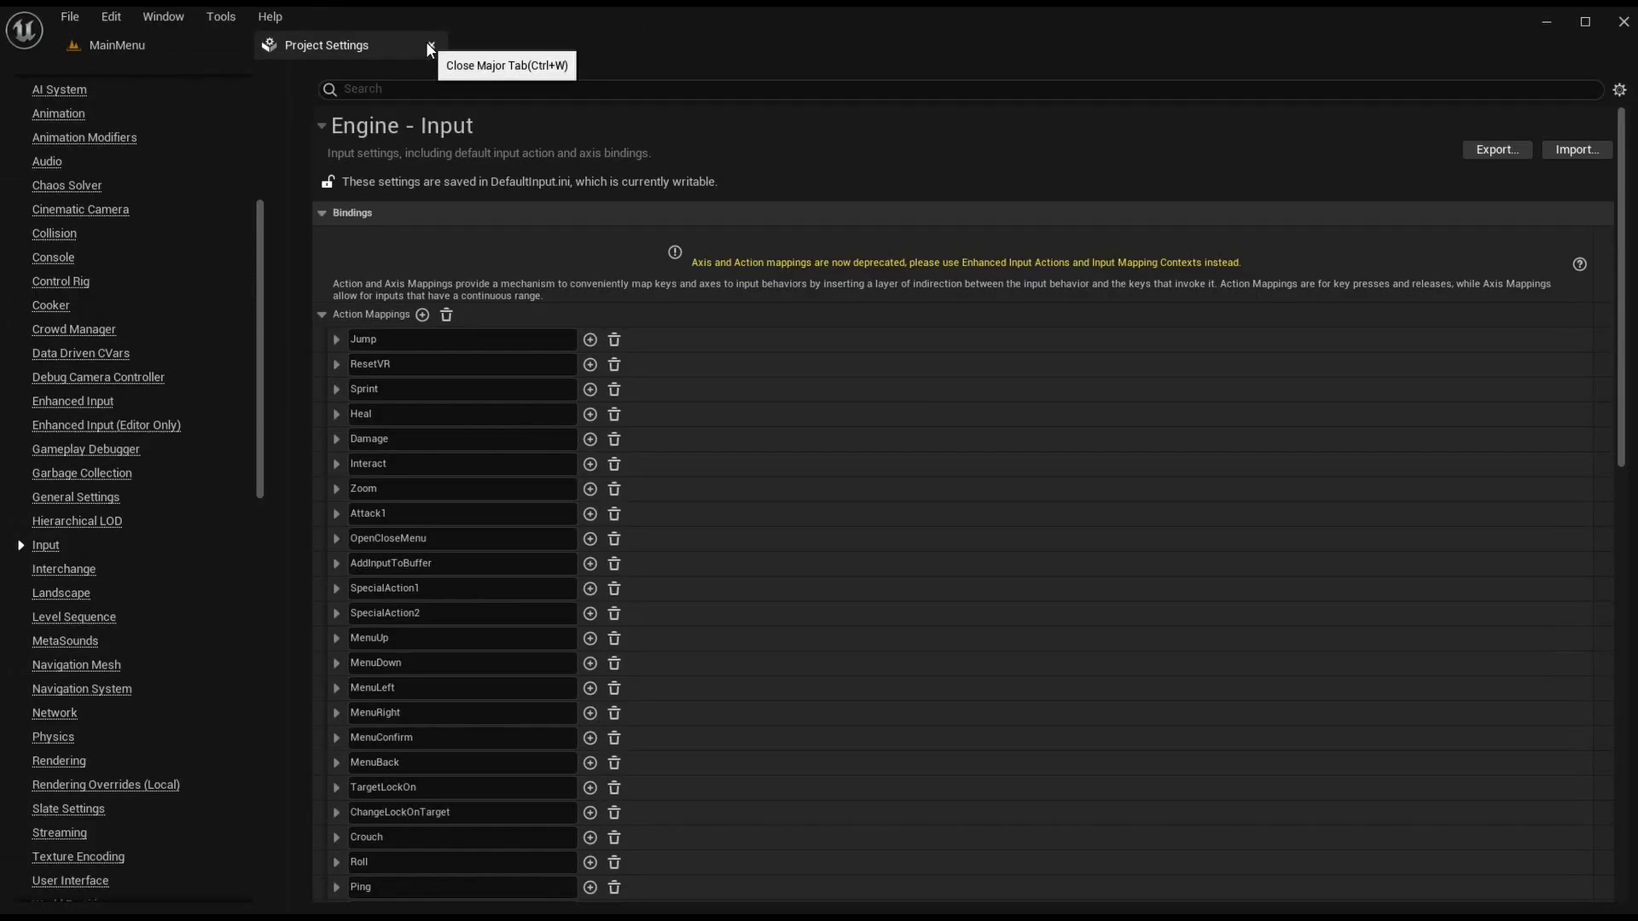
{"action": "left_click", "coordinate": [428, 43]}
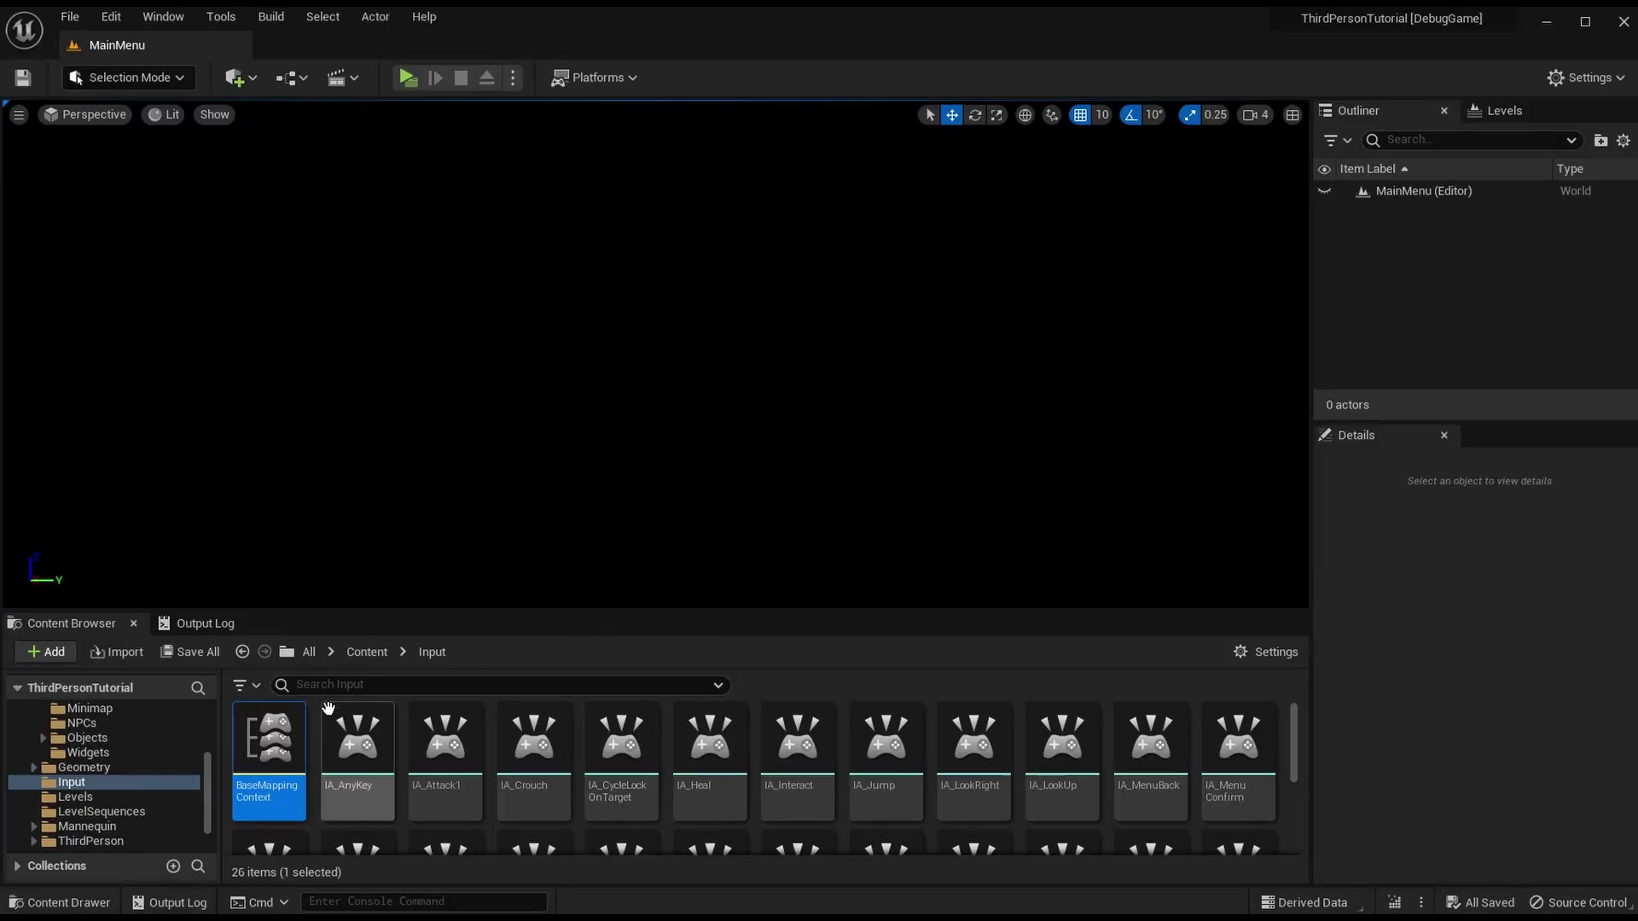
{"action": "scroll", "coordinate": [823, 853], "scroll_direction": "down", "scroll_amount": 4}
{"action": "scroll", "coordinate": [938, 774], "scroll_direction": "up", "scroll_amount": 4}
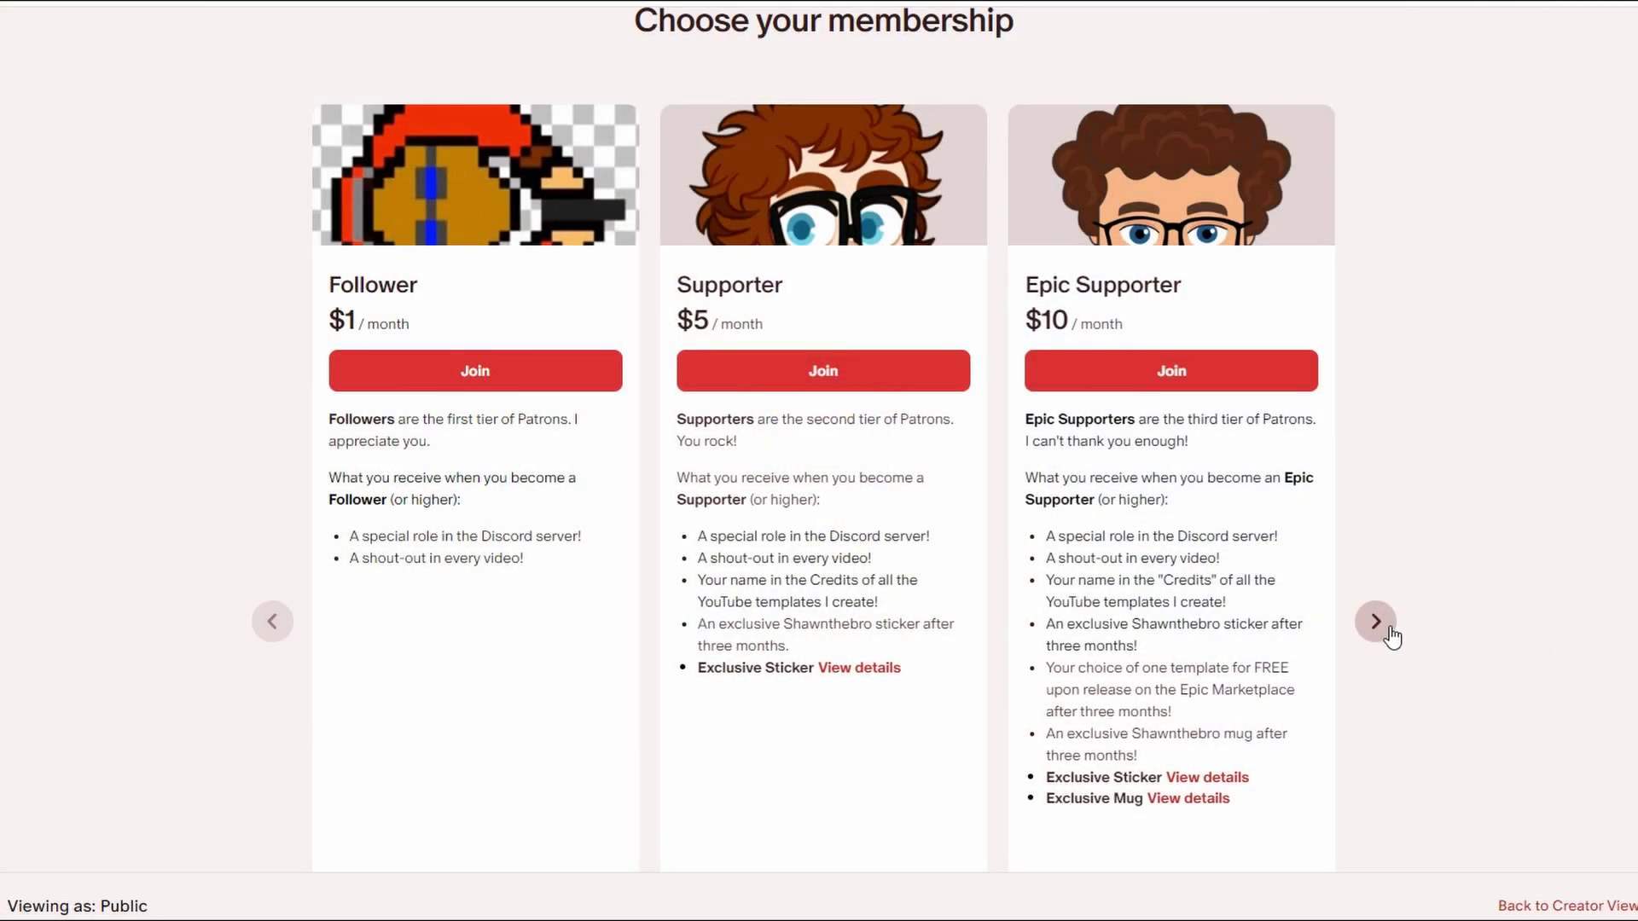
{"action": "left_click", "coordinate": [1375, 621]}
{"action": "scroll", "coordinate": [1491, 640], "scroll_direction": "down", "scroll_amount": 1}
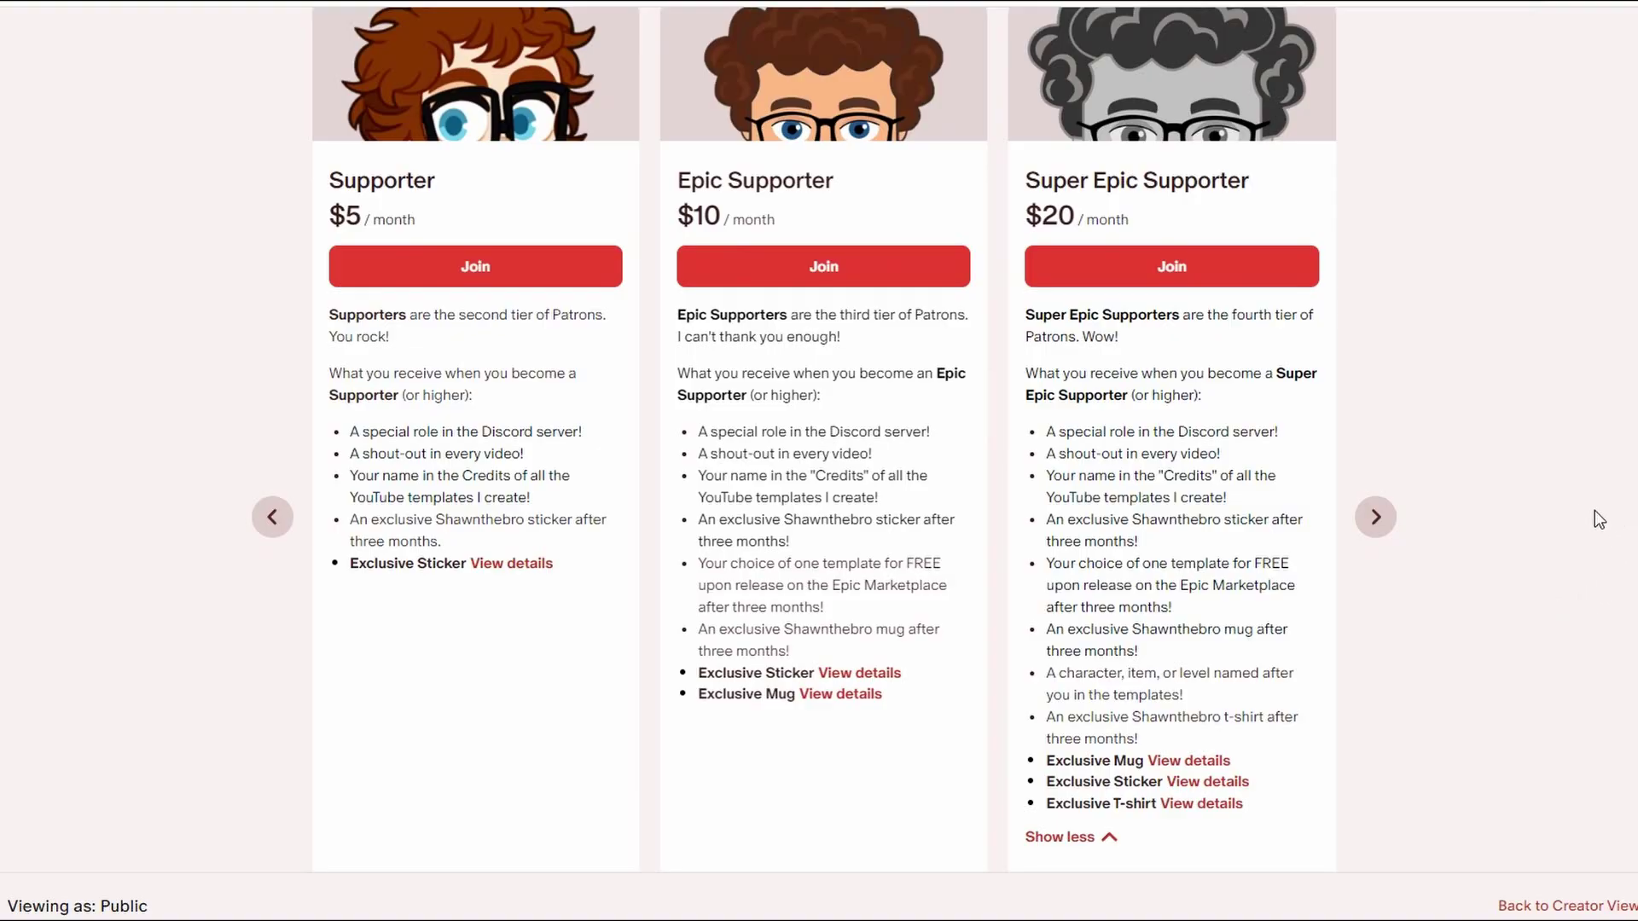
{"action": "left_click", "coordinate": [1375, 517]}
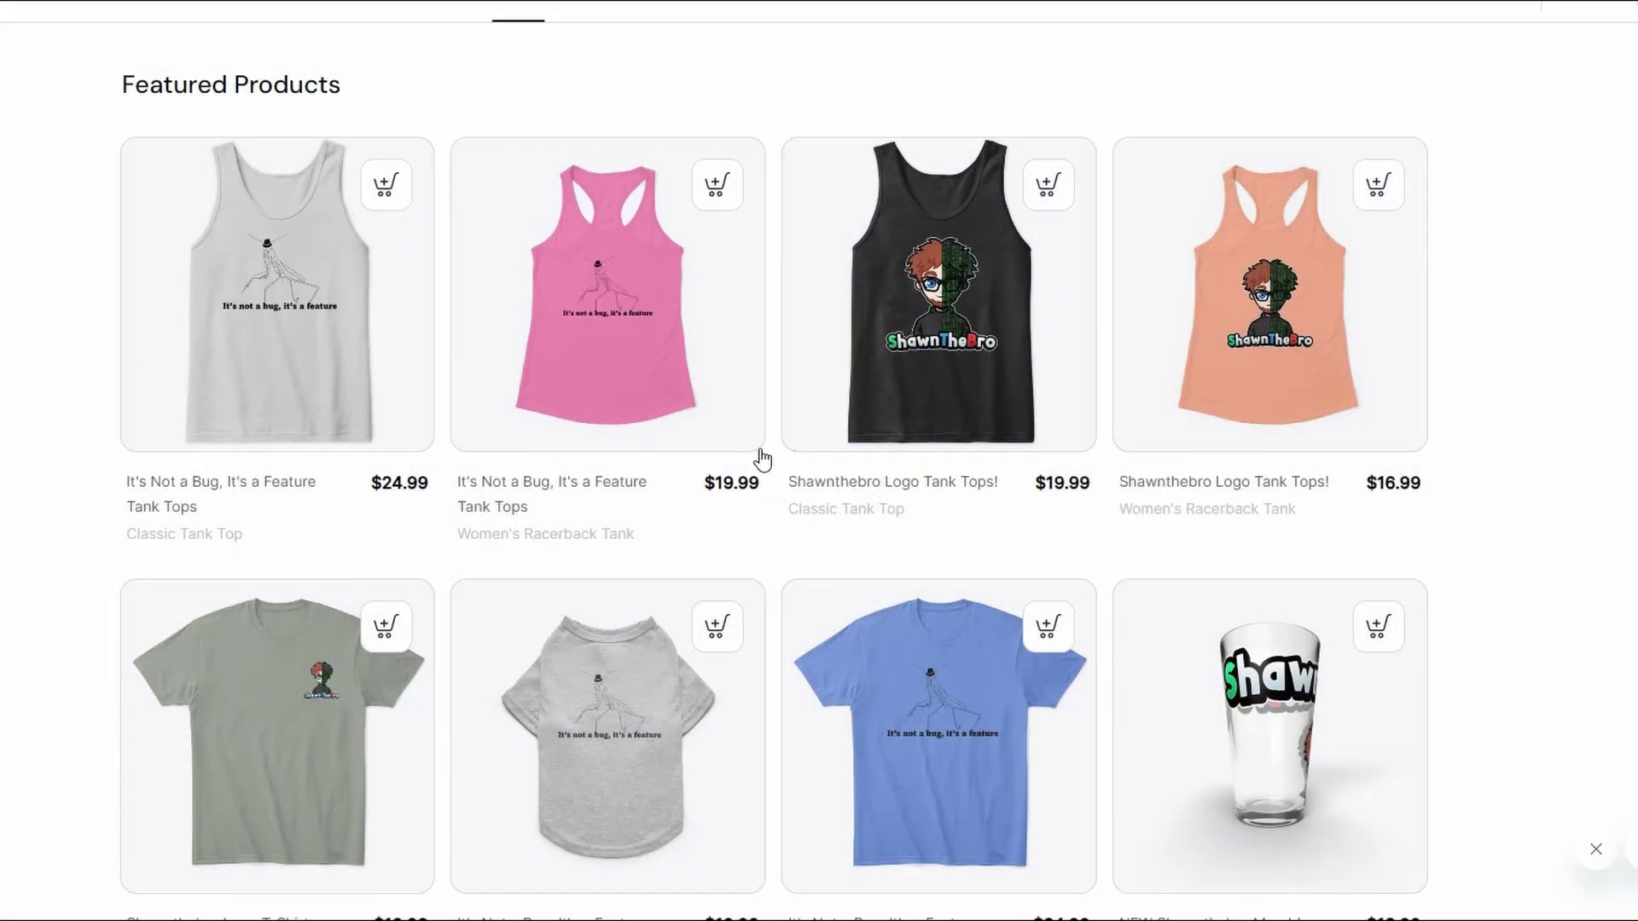
{"action": "scroll", "coordinate": [1592, 339], "scroll_direction": "down", "scroll_amount": 5}
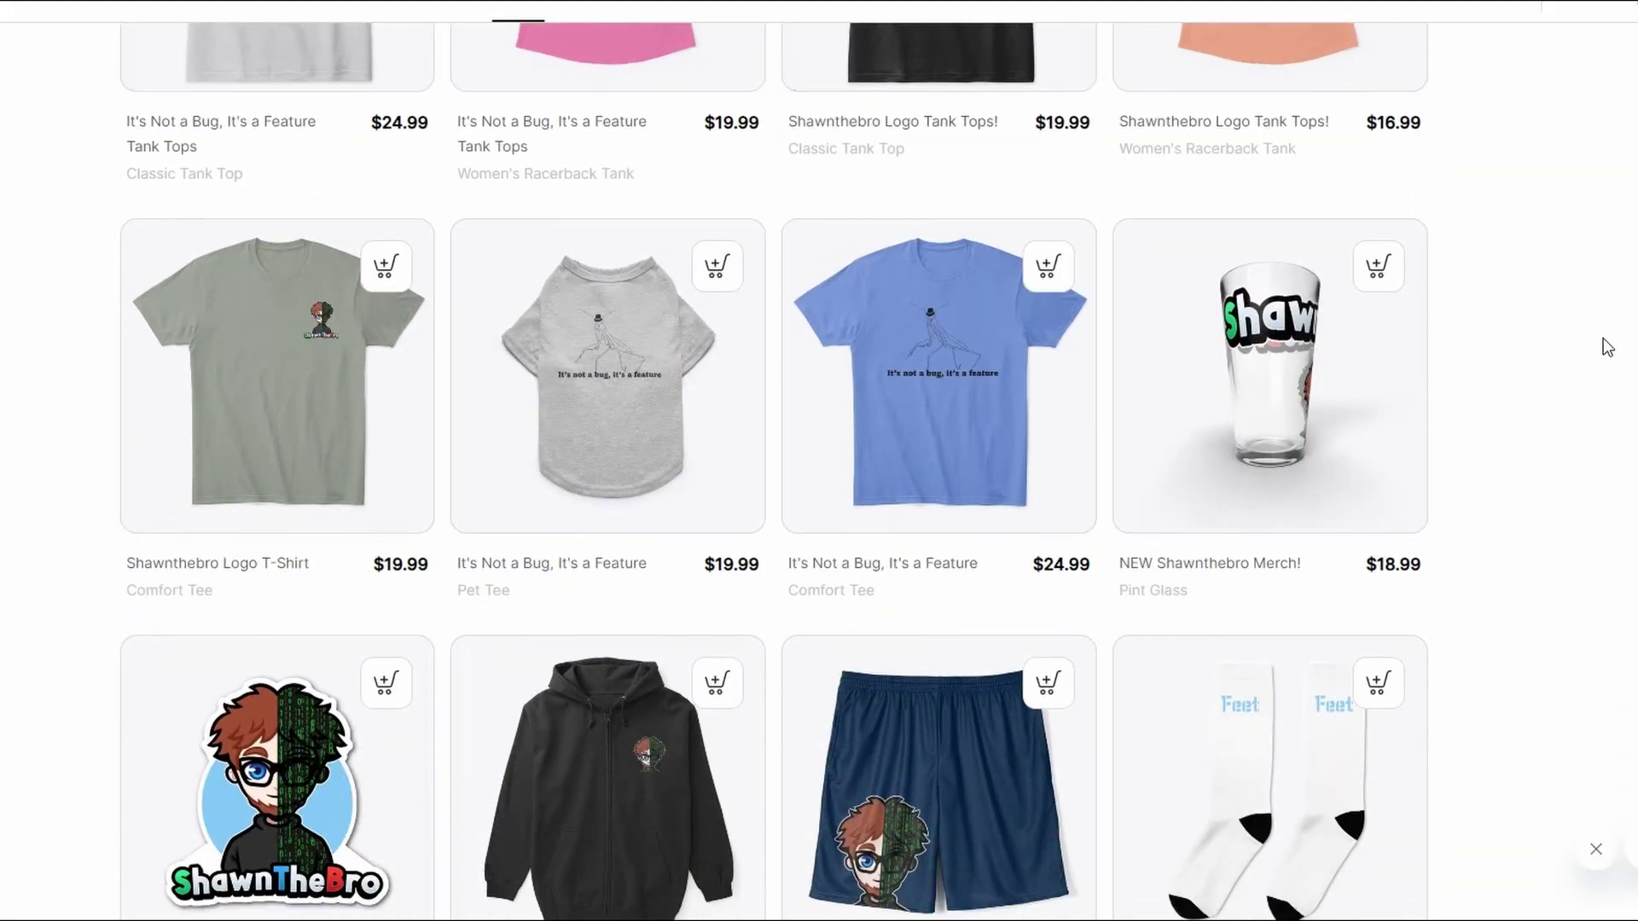
{"action": "scroll", "coordinate": [1625, 294], "scroll_direction": "down", "scroll_amount": 1}
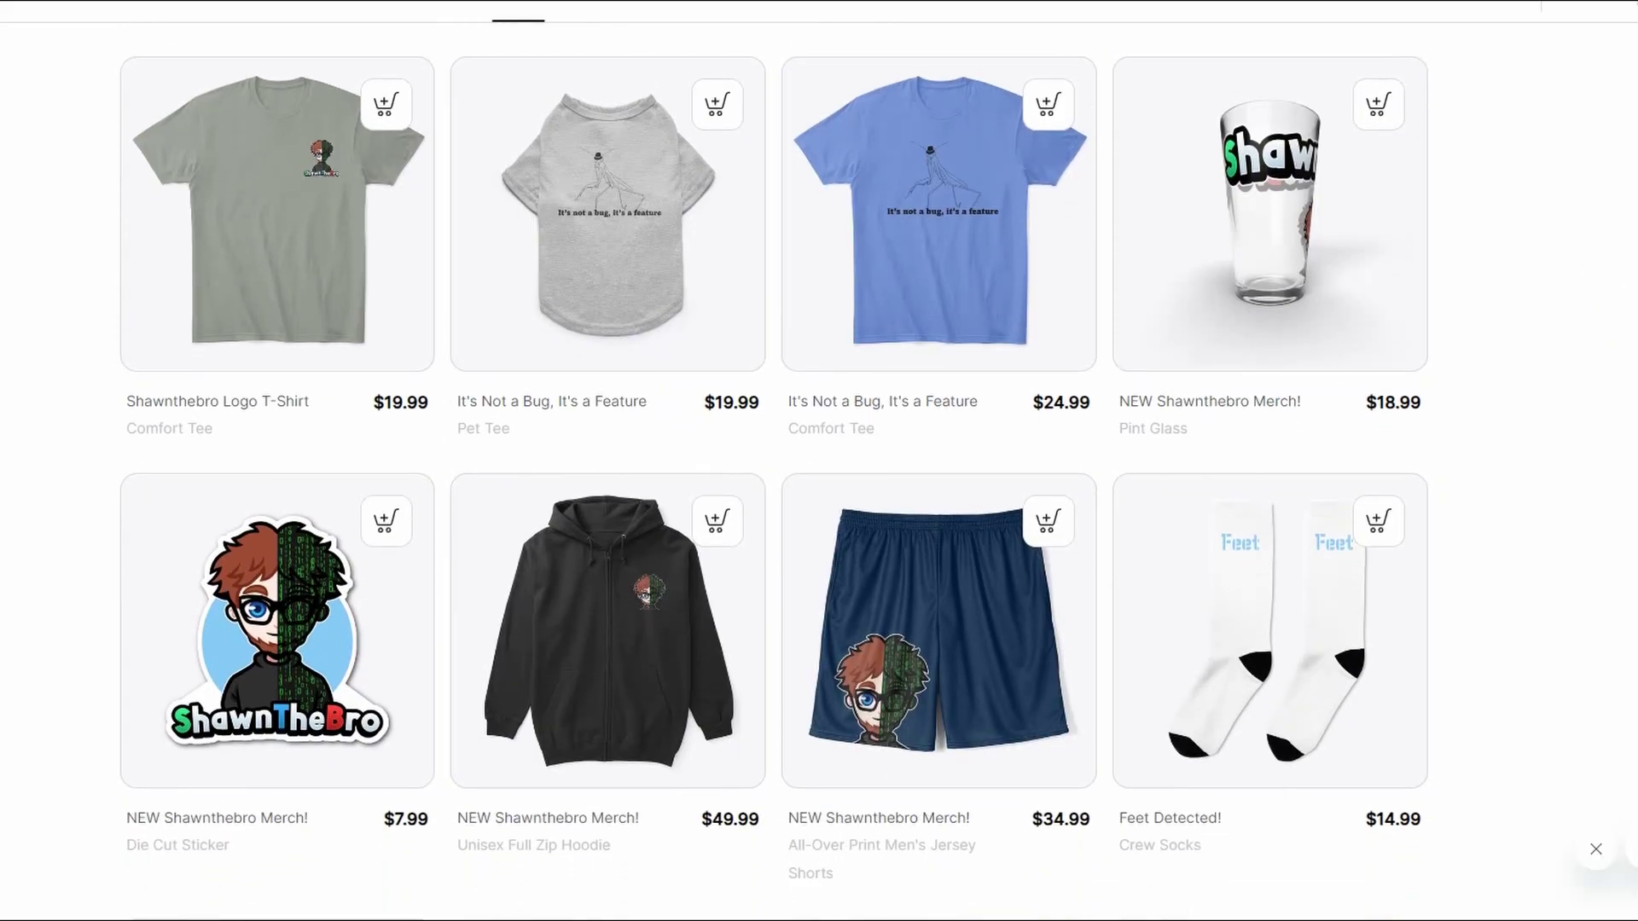
{"action": "scroll", "coordinate": [774, 472], "scroll_direction": "down", "scroll_amount": 5}
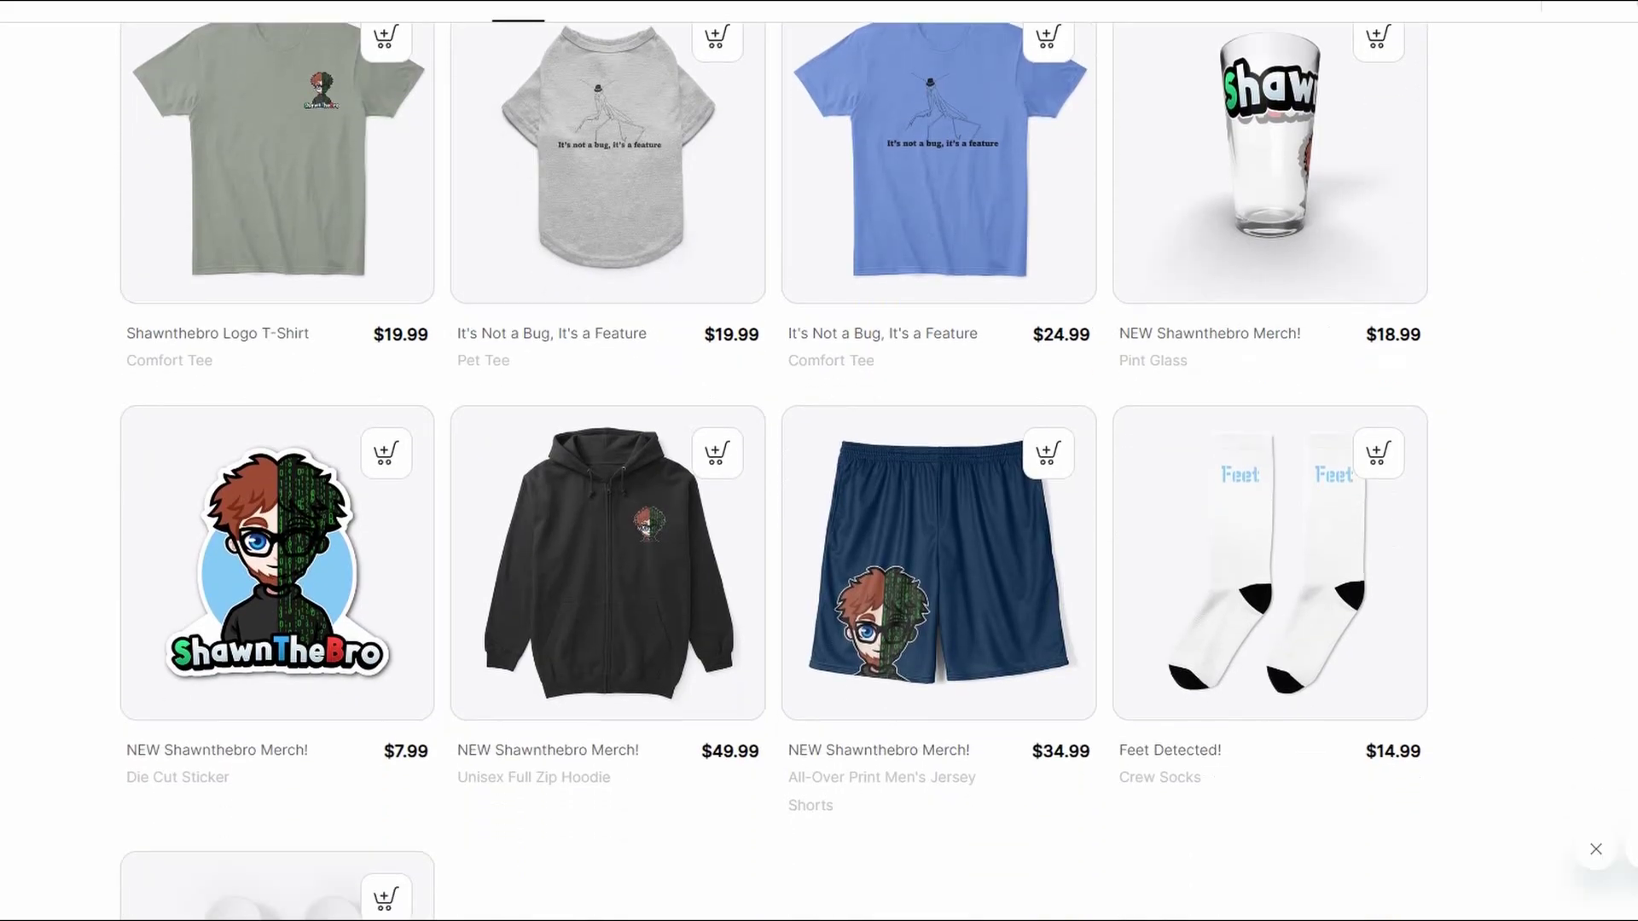